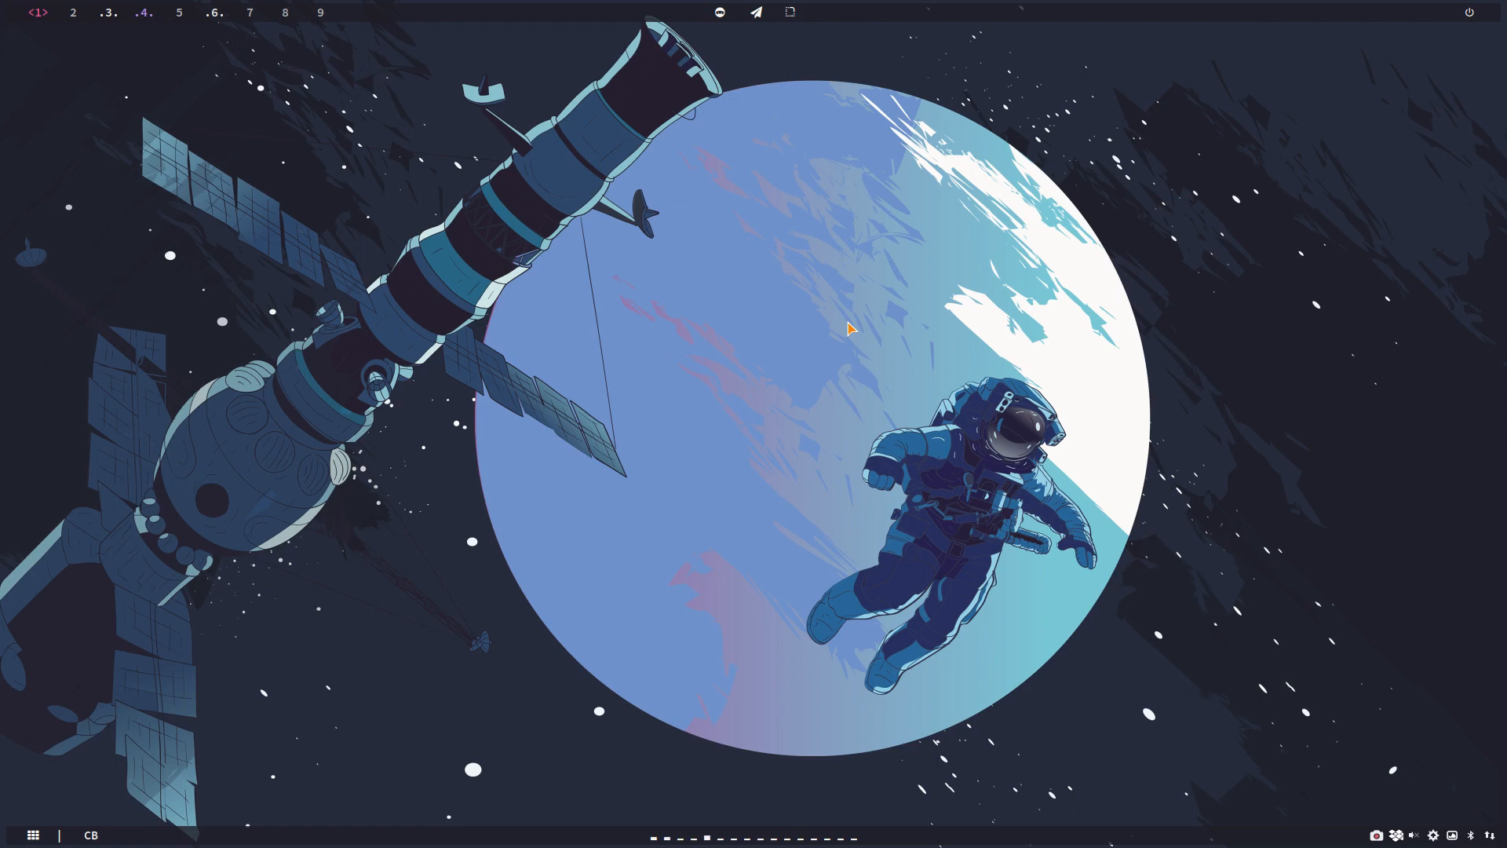
Step: Open the application launcher, look through the icons of the installed applications, and close it
{"action": "left_click", "coordinate": [32, 837]}
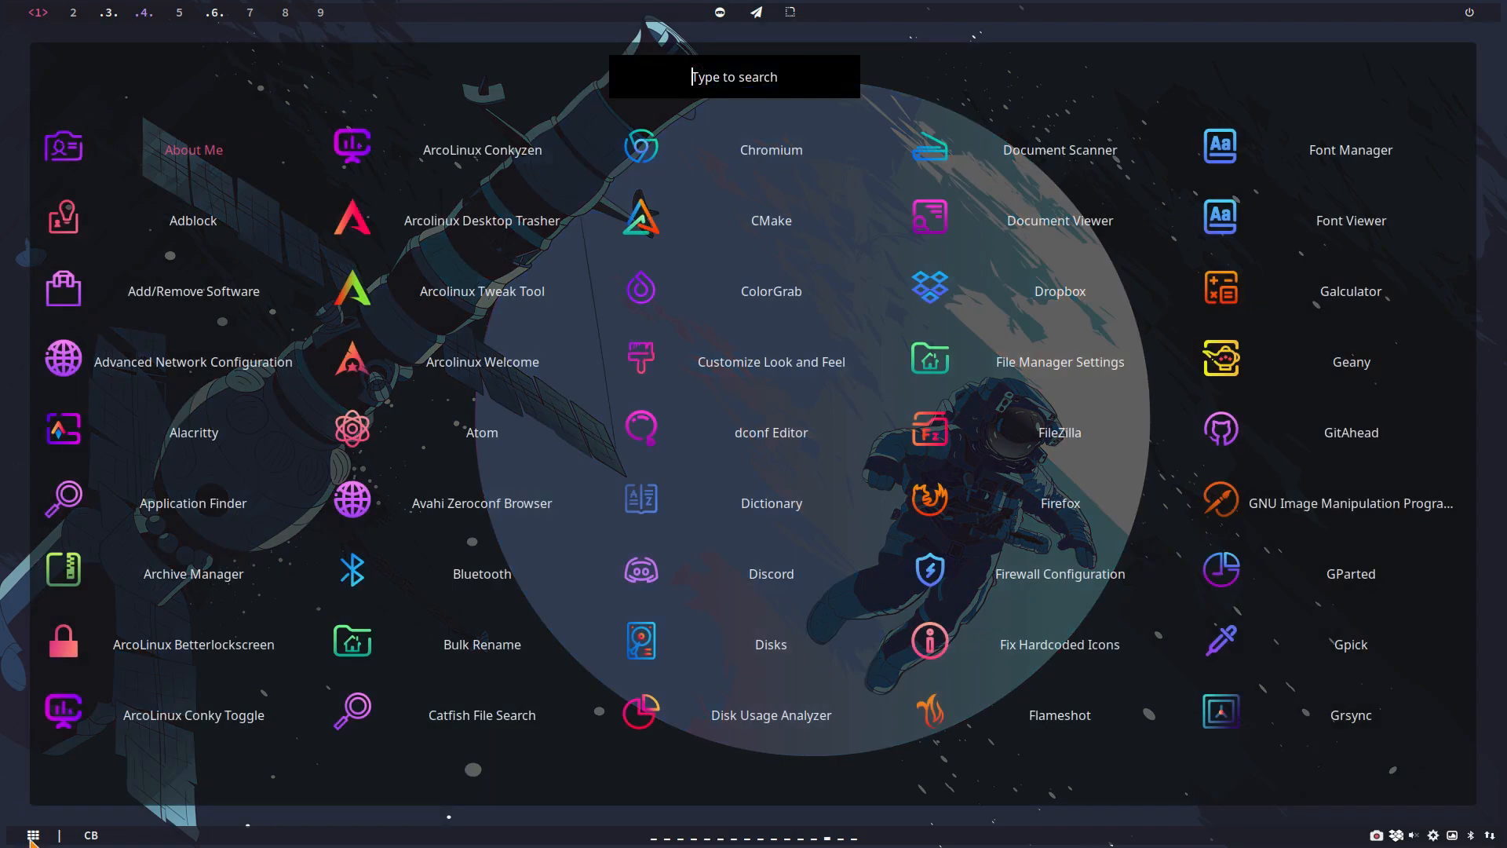
{"action": "key", "text": "Down"}
{"action": "key", "text": "Down"}
{"action": "key", "text": "Down"}
{"action": "key", "text": "Down"}
{"action": "key", "text": "Down"}
{"action": "key", "text": "Down"}
{"action": "key", "text": "Down"}
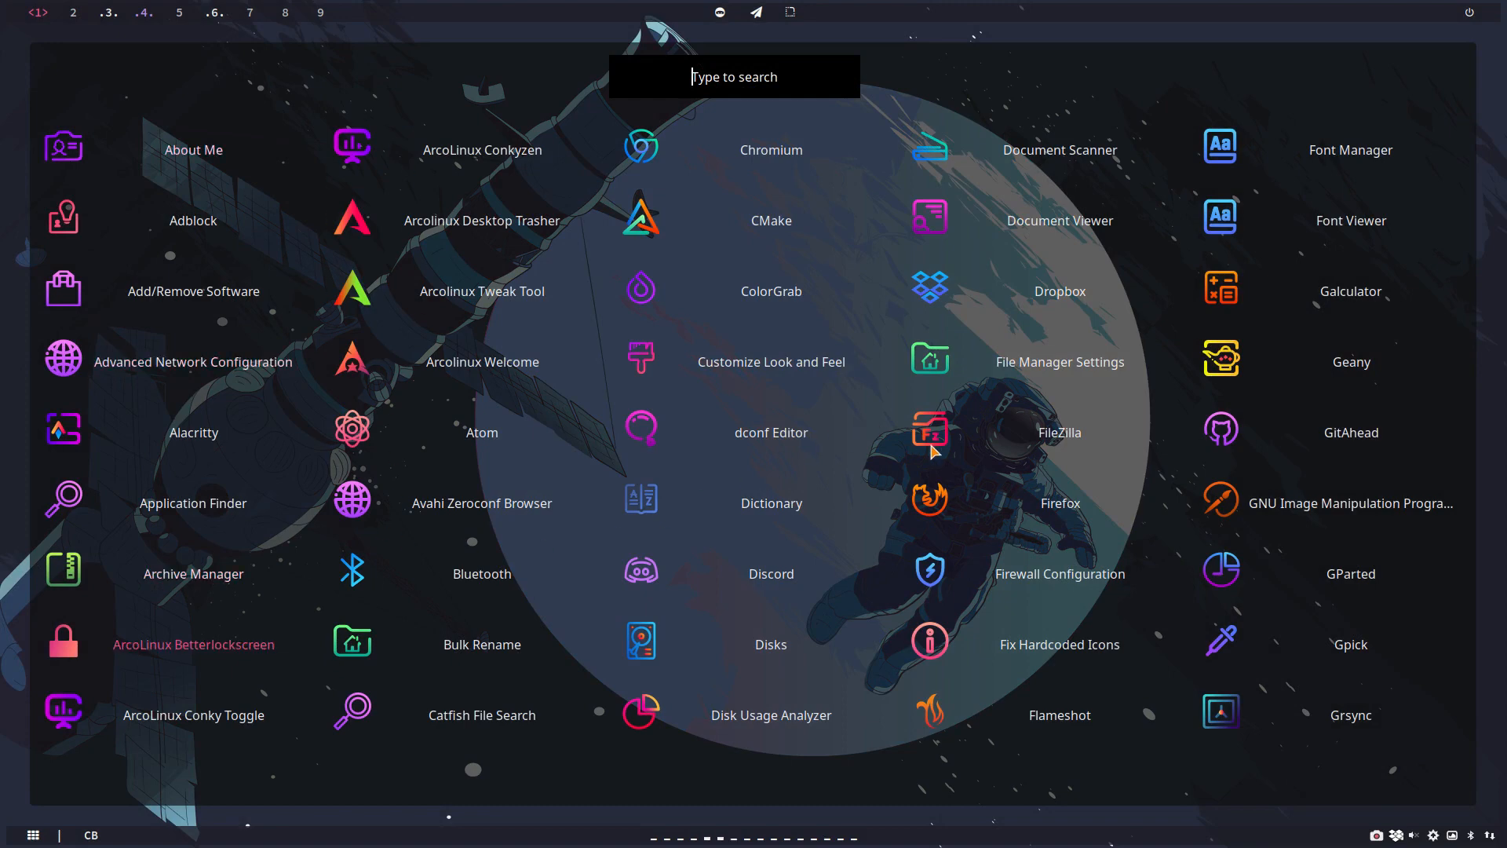
{"action": "key", "text": "Down"}
{"action": "key", "text": "Down"}
{"action": "key", "text": "Down"}
{"action": "key", "text": "Down"}
{"action": "key", "text": "Down"}
{"action": "key", "text": "Down"}
{"action": "key", "text": "Down"}
{"action": "key", "text": "Down"}
{"action": "key", "text": "Down"}
{"action": "key", "text": "Down"}
{"action": "key", "text": "Down"}
{"action": "key", "text": "Down"}
{"action": "key", "text": "Down"}
{"action": "key", "text": "Down"}
{"action": "key", "text": "Down"}
{"action": "key", "text": "Down"}
{"action": "key", "text": "Down"}
{"action": "key", "text": "Down"}
{"action": "key", "text": "Down"}
{"action": "key", "text": "Down"}
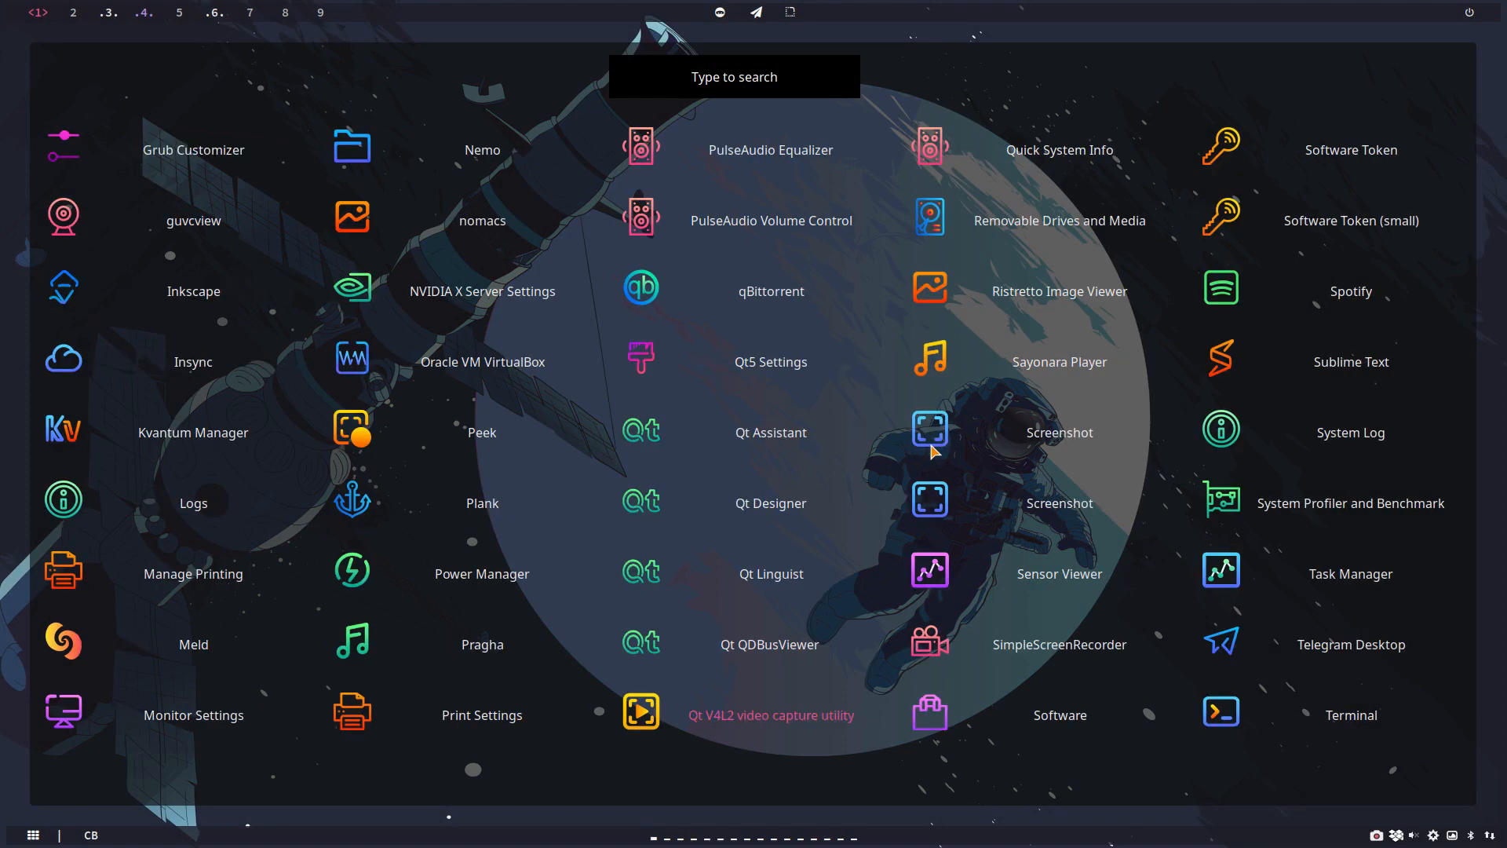
{"action": "key", "text": "Escape"}
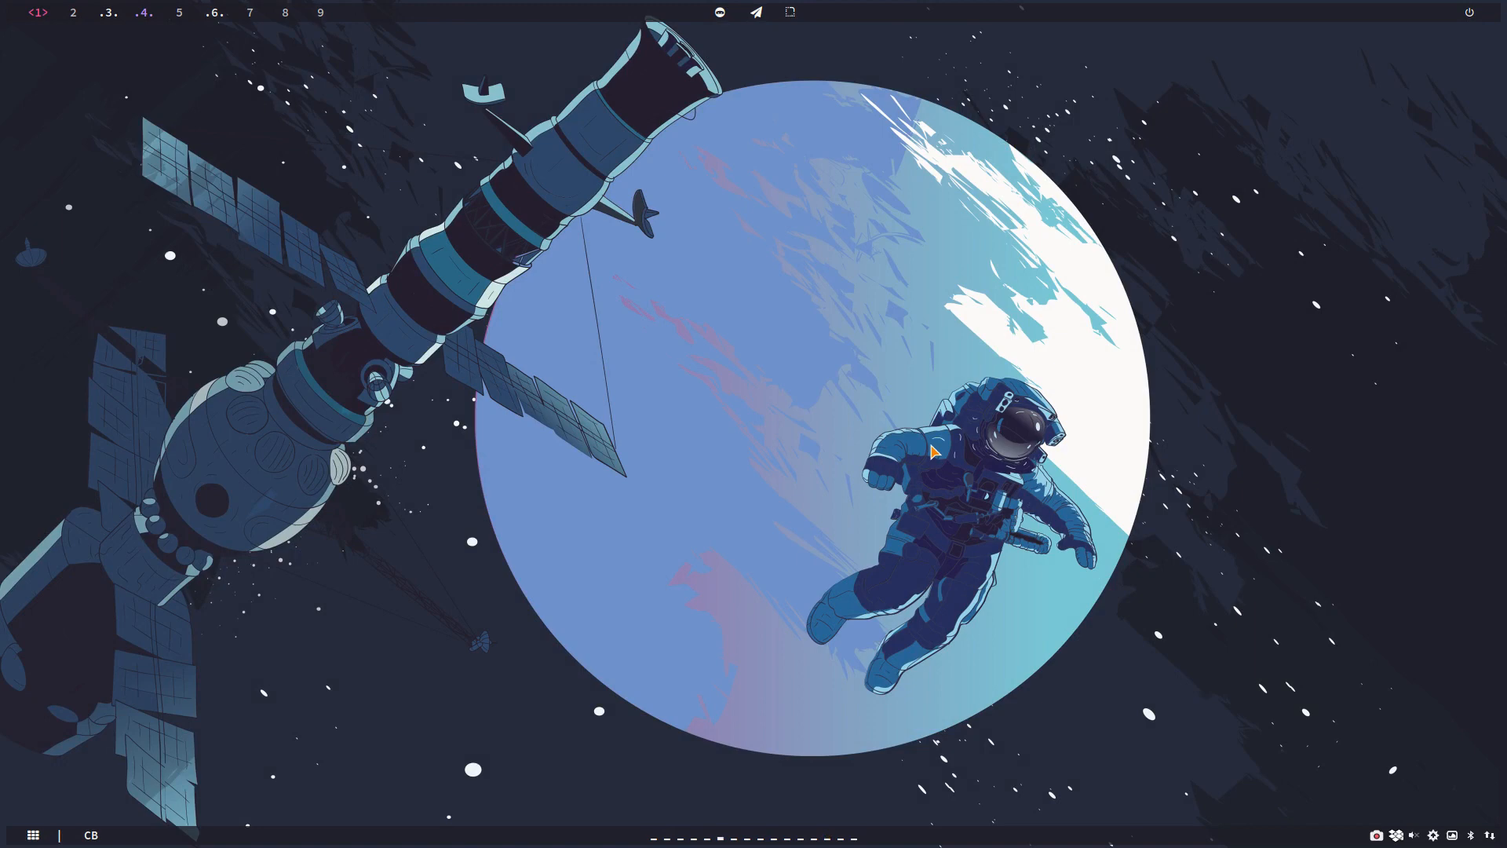
Step: Bring up the logout screen, look at the theme options in its settings, and exit without changing anything
{"action": "key", "text": "super+x"}
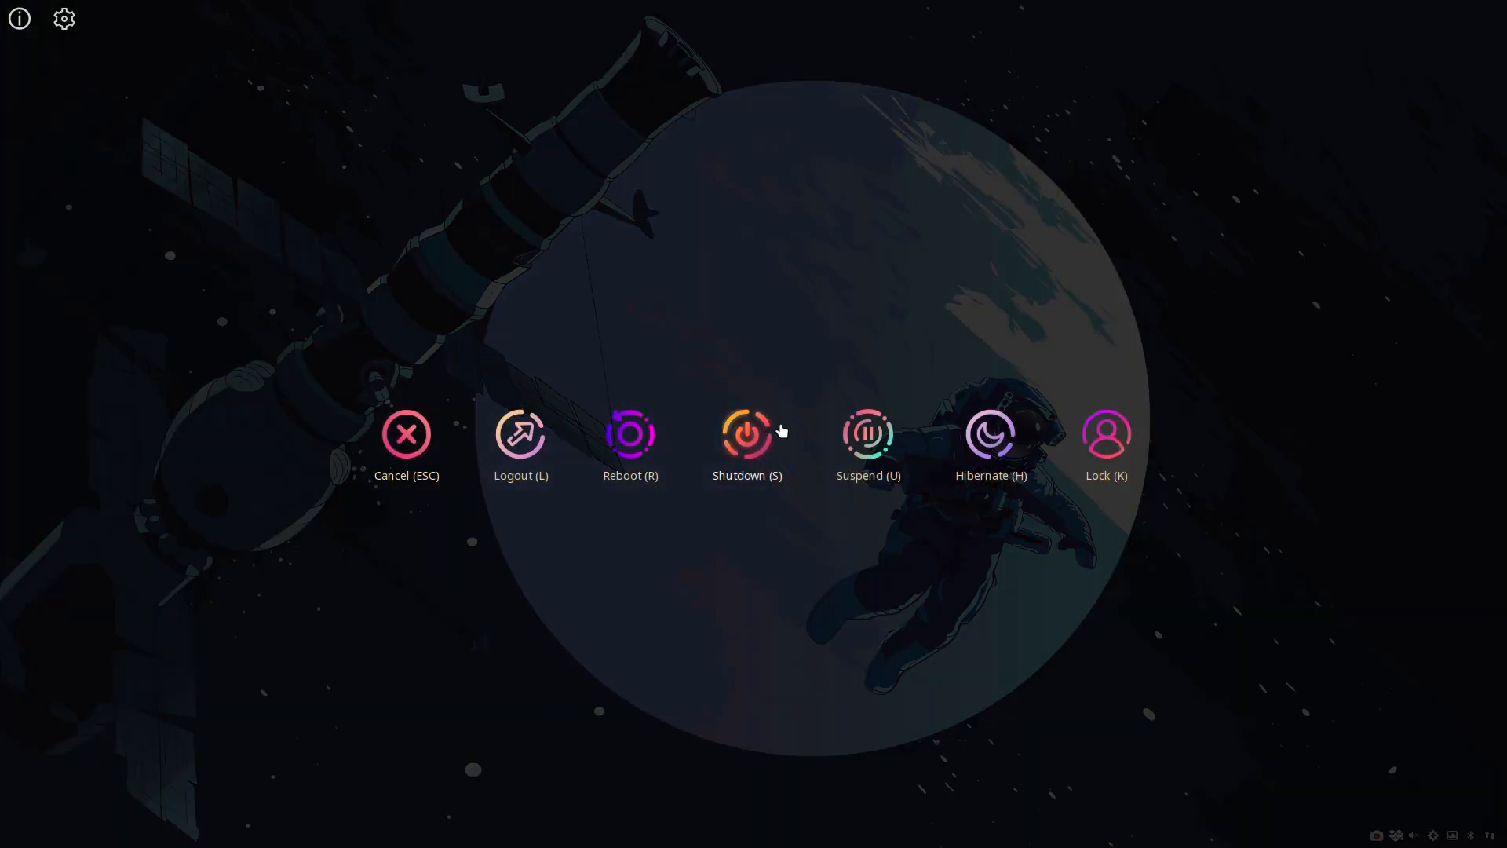
{"action": "left_click", "coordinate": [64, 19]}
{"action": "left_click", "coordinate": [181, 191]}
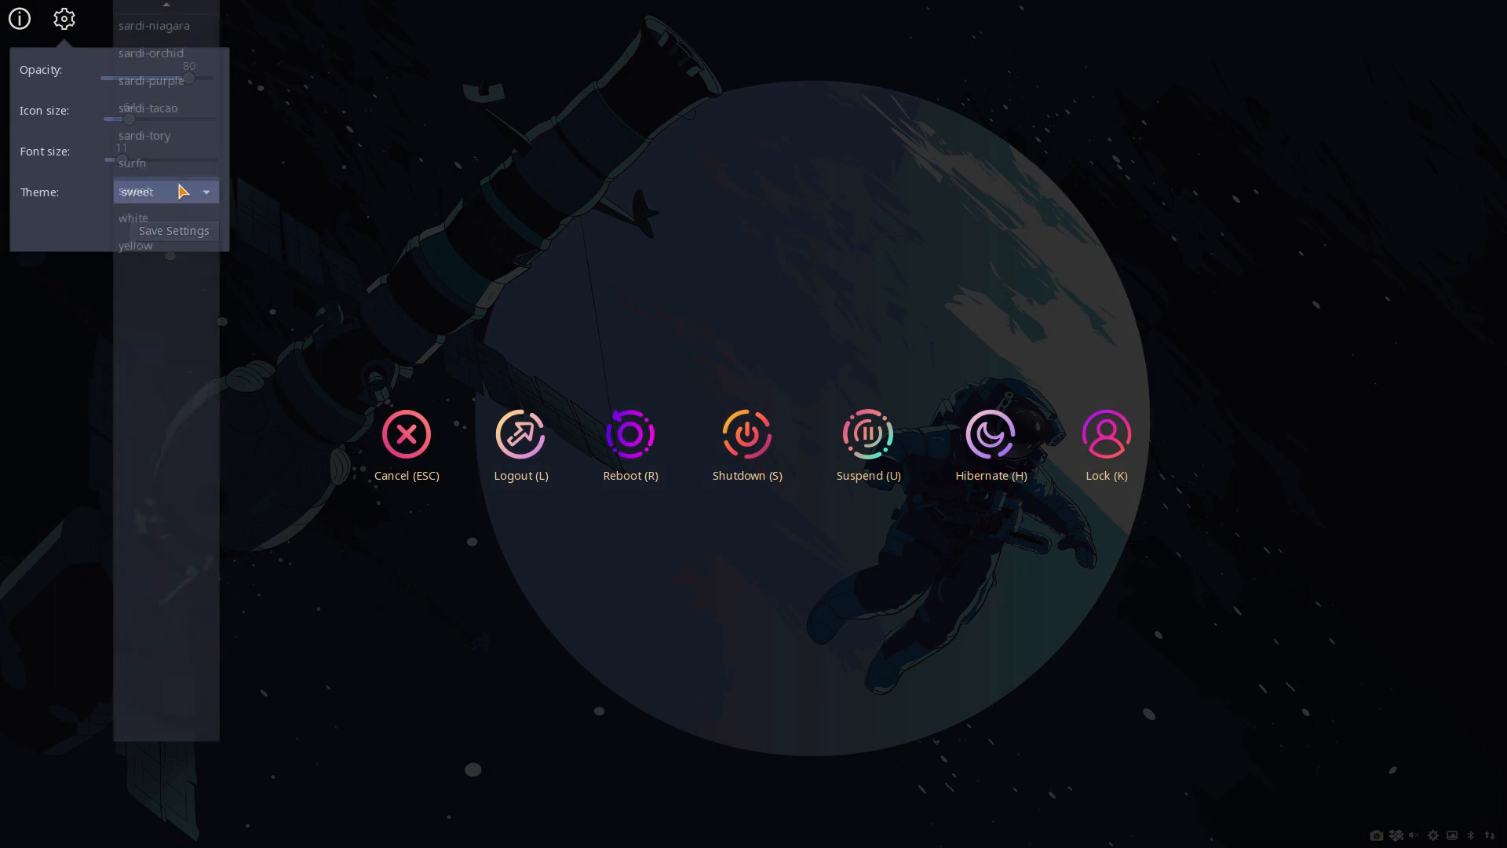
{"action": "left_click", "coordinate": [181, 192]}
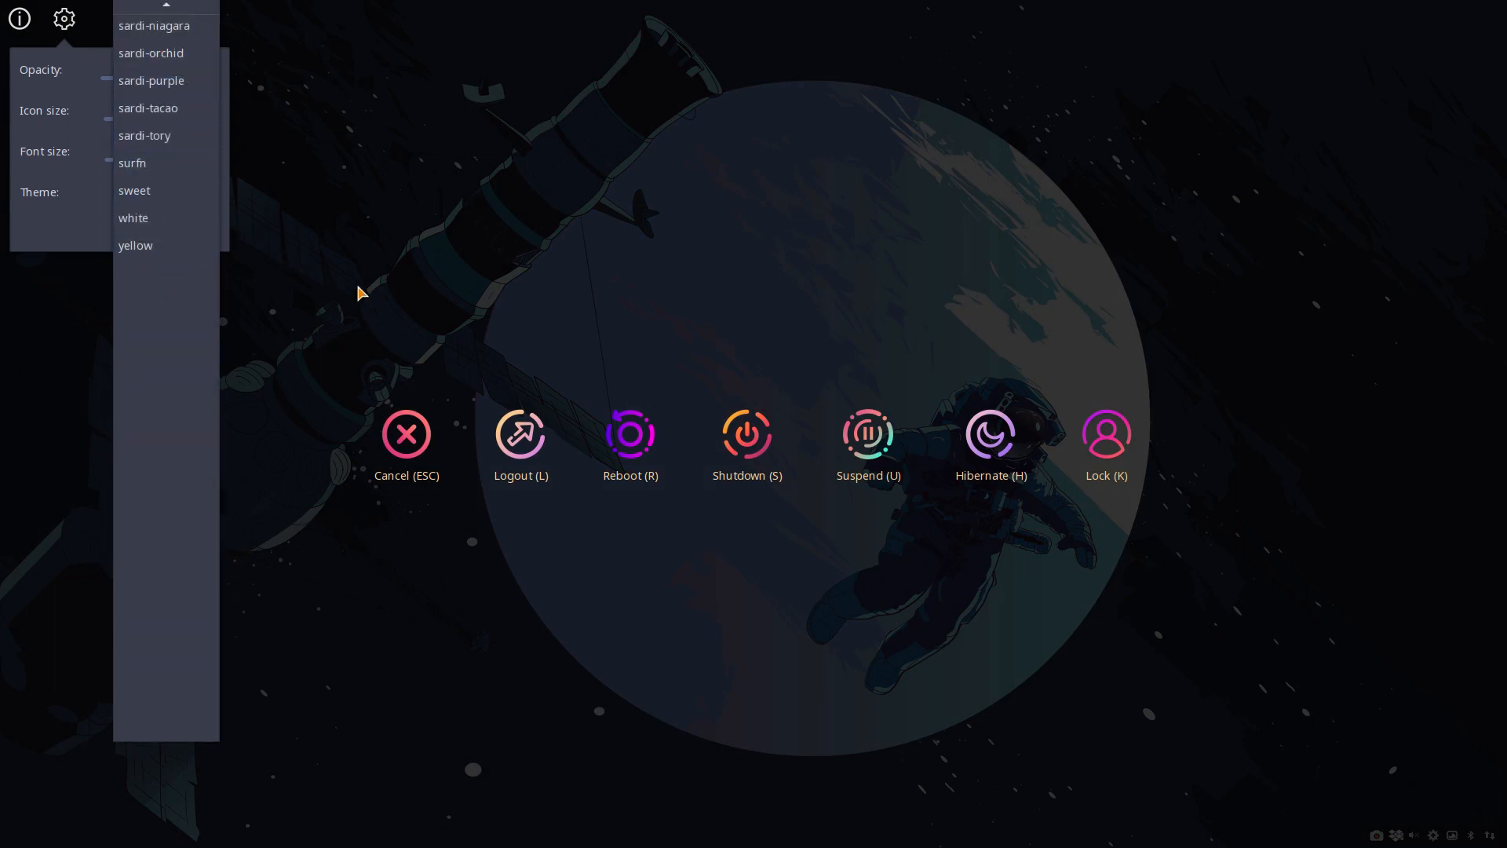
{"action": "left_click", "coordinate": [402, 293]}
{"action": "left_click", "coordinate": [402, 292]}
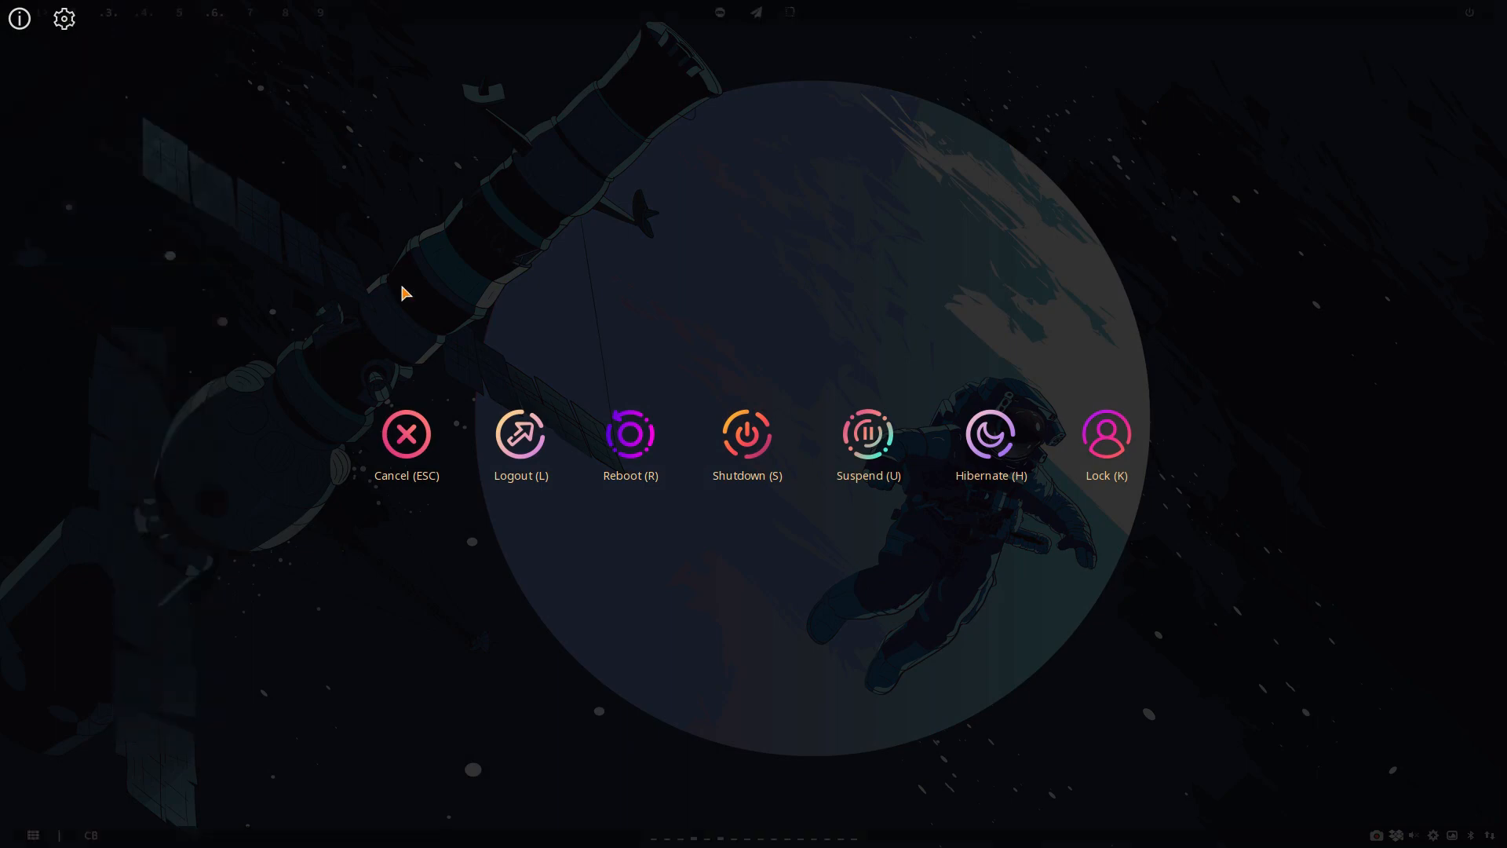
{"action": "key", "text": "Escape"}
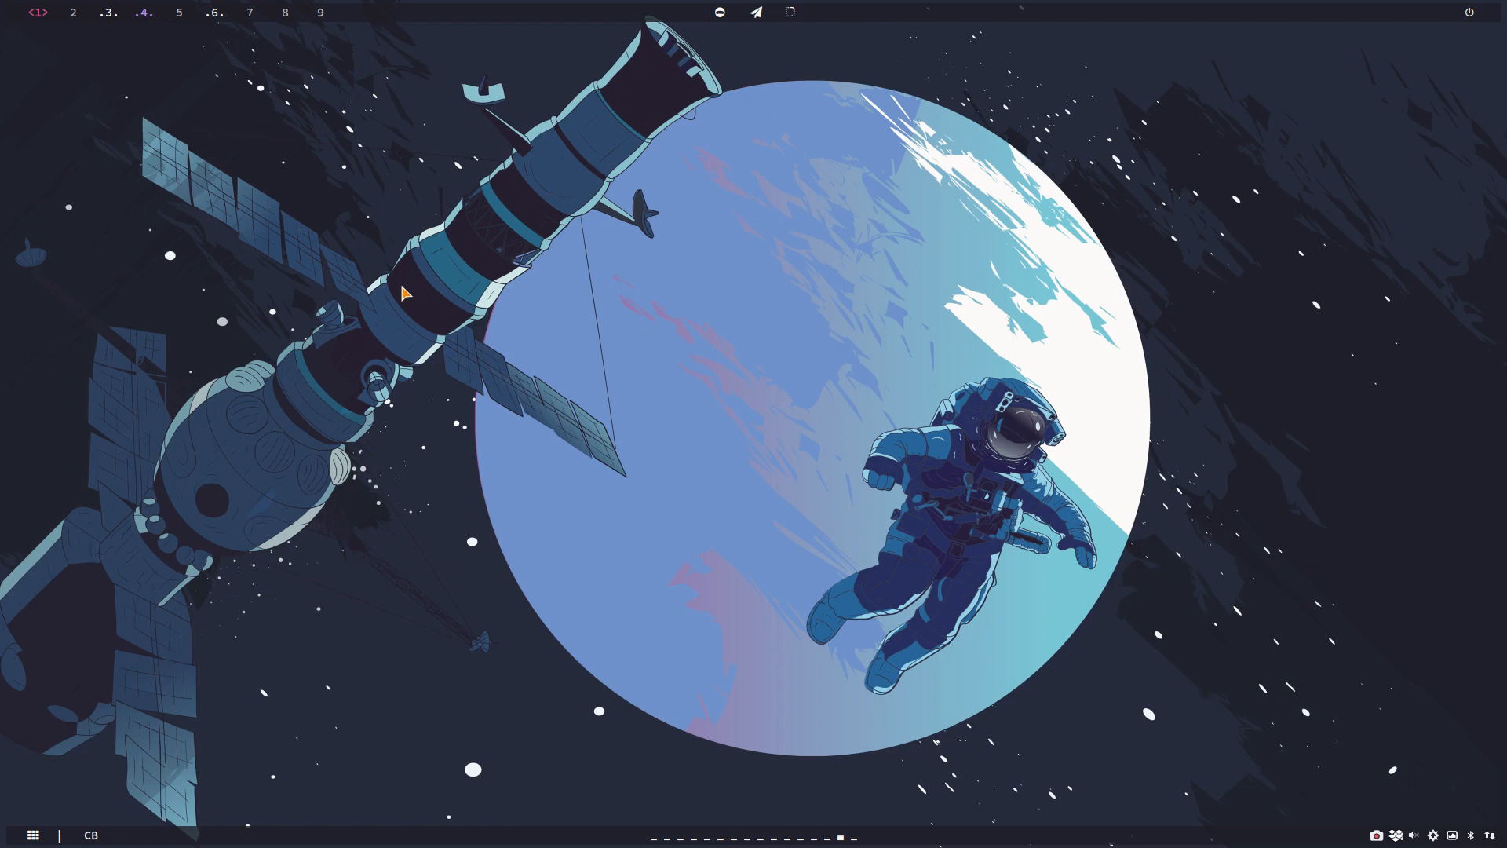
Step: Reopen the logout screen's settings, examine the complete list of themes from its beginning, and exit the screen
{"action": "key", "text": "super+x"}
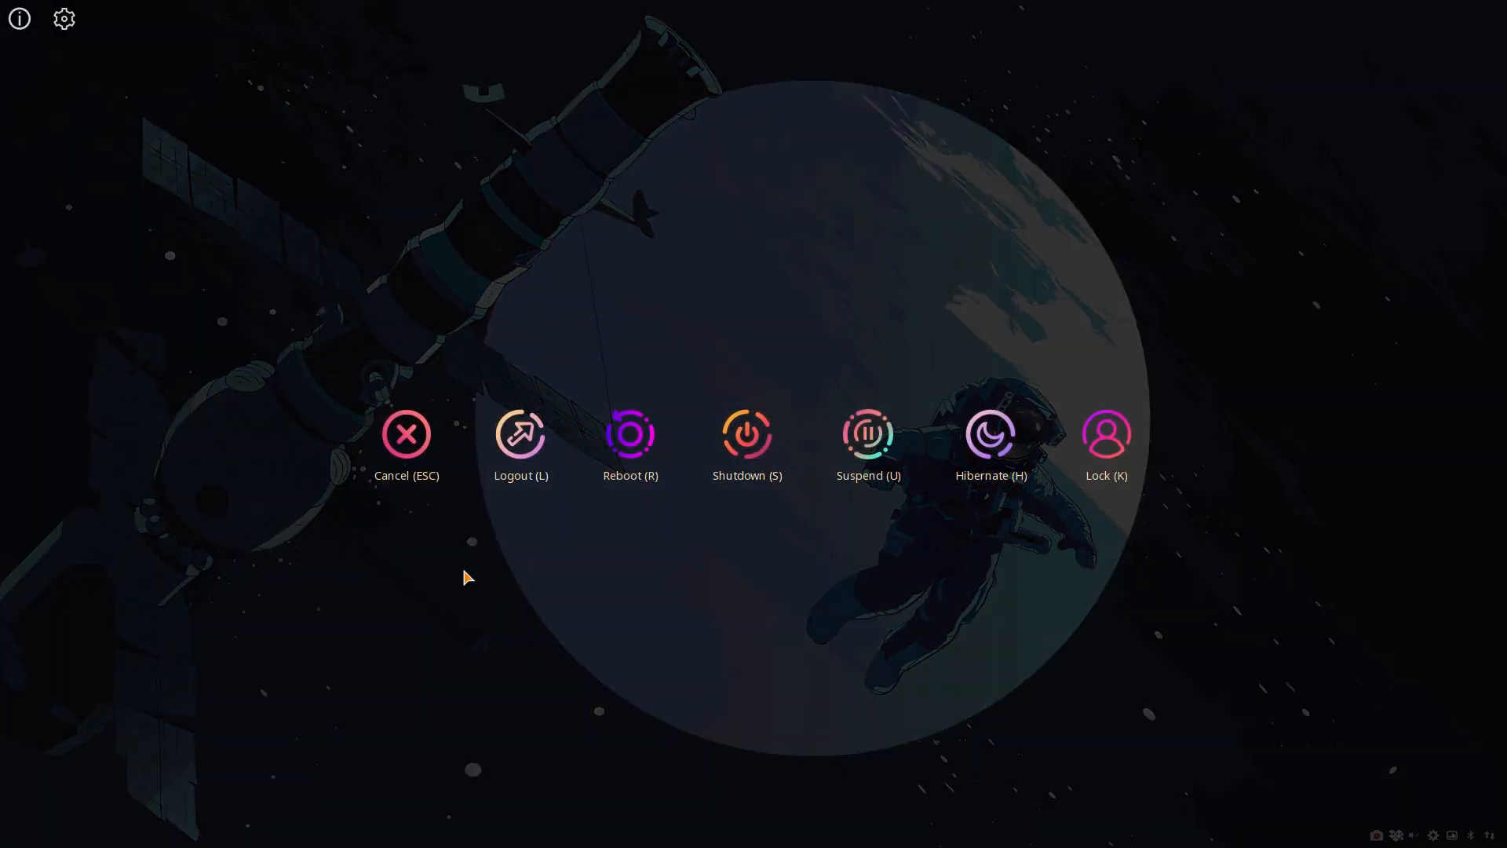
{"action": "left_click", "coordinate": [64, 18]}
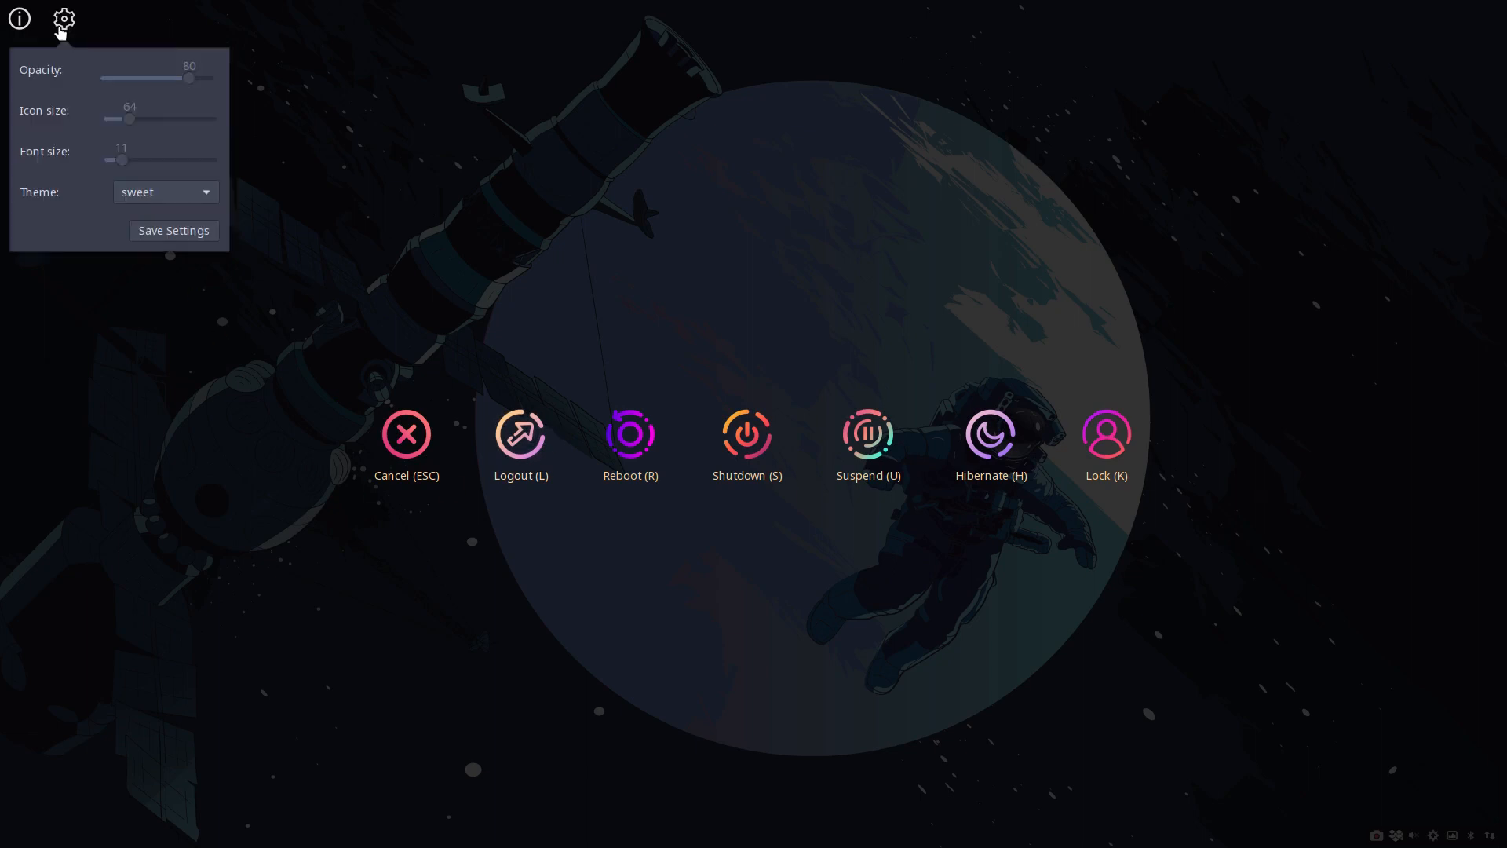
{"action": "left_click", "coordinate": [194, 200]}
{"action": "scroll", "coordinate": [195, 201], "scroll_direction": "up", "scroll_amount": 5}
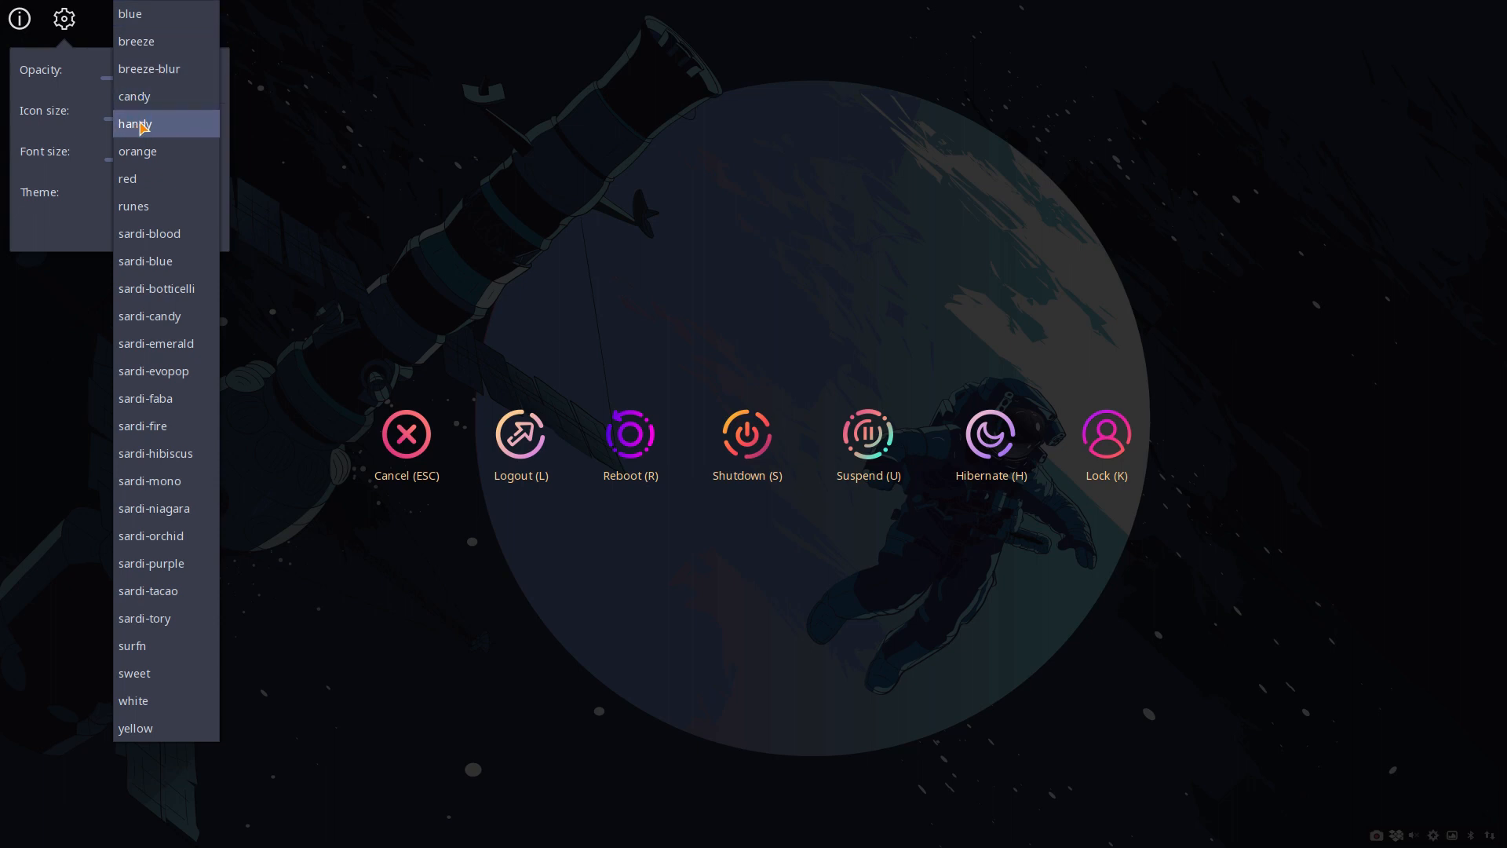
{"action": "key", "text": "Escape"}
{"action": "key", "text": "Escape"}
{"action": "key", "text": "Escape"}
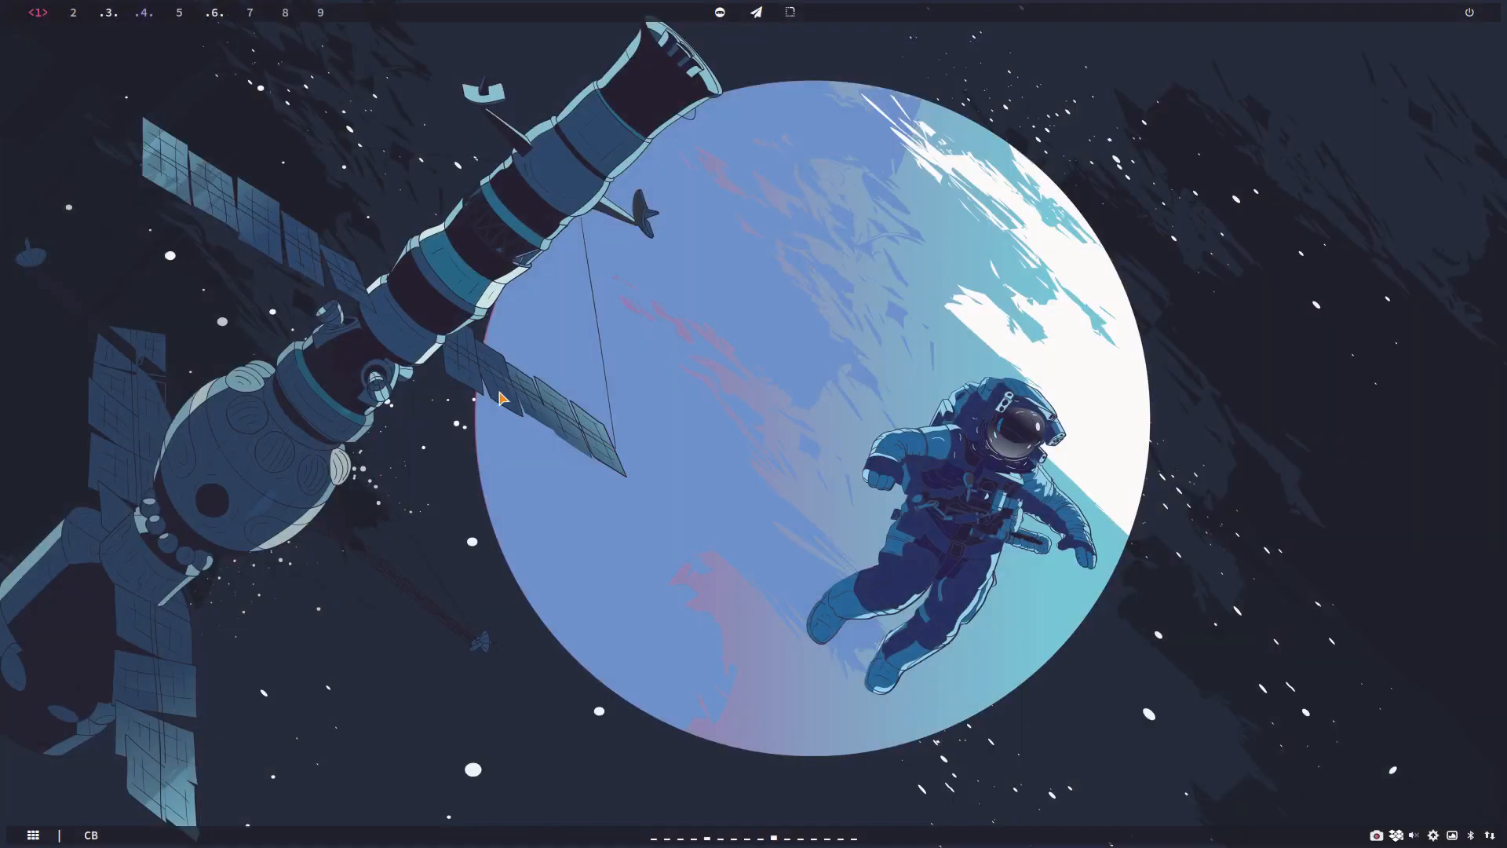
{"action": "left_click", "coordinate": [35, 837]}
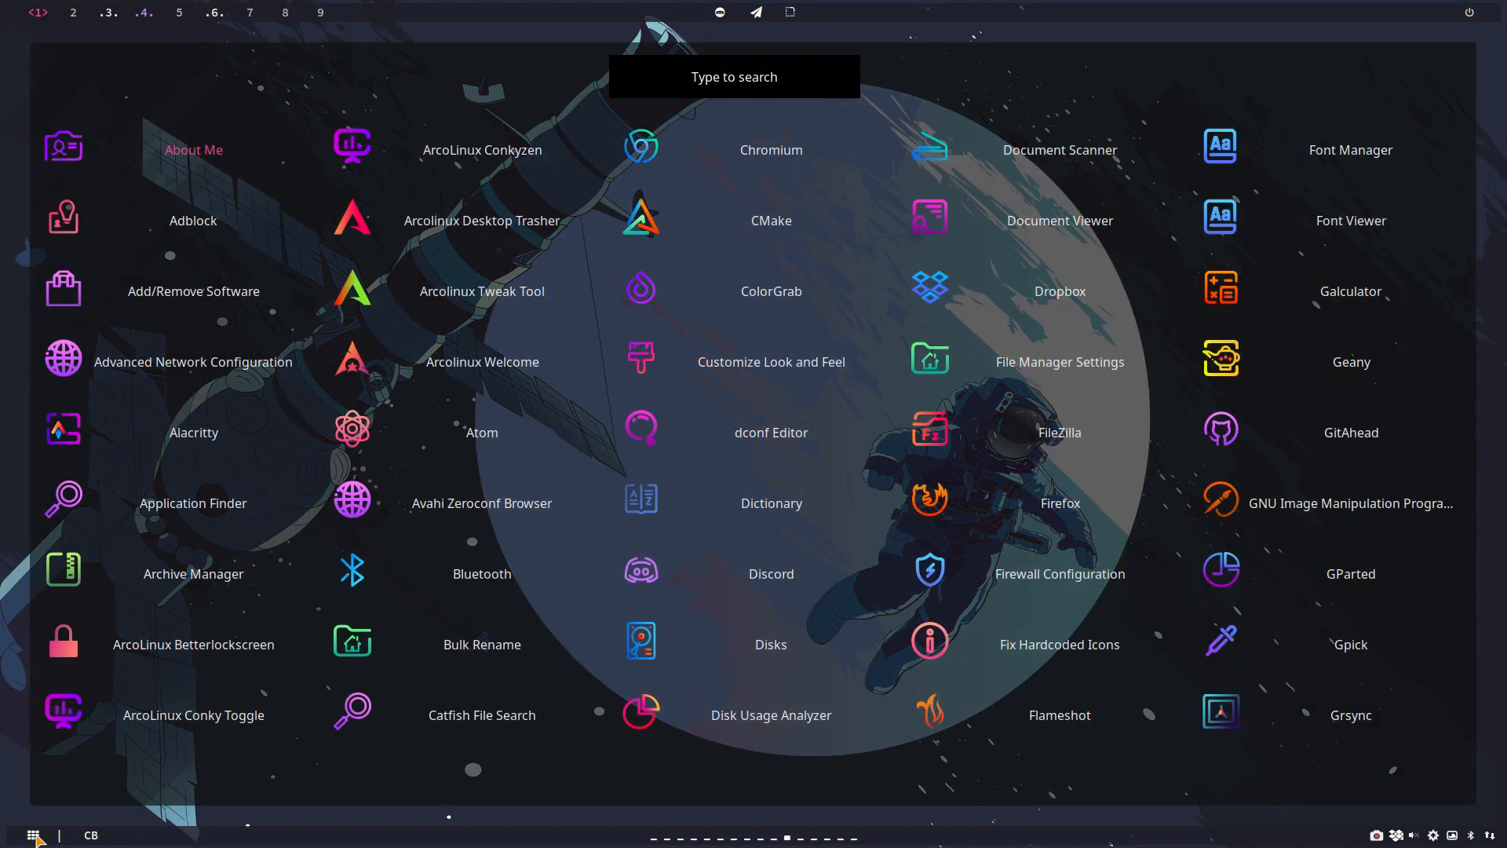
{"action": "left_click", "coordinate": [34, 837]}
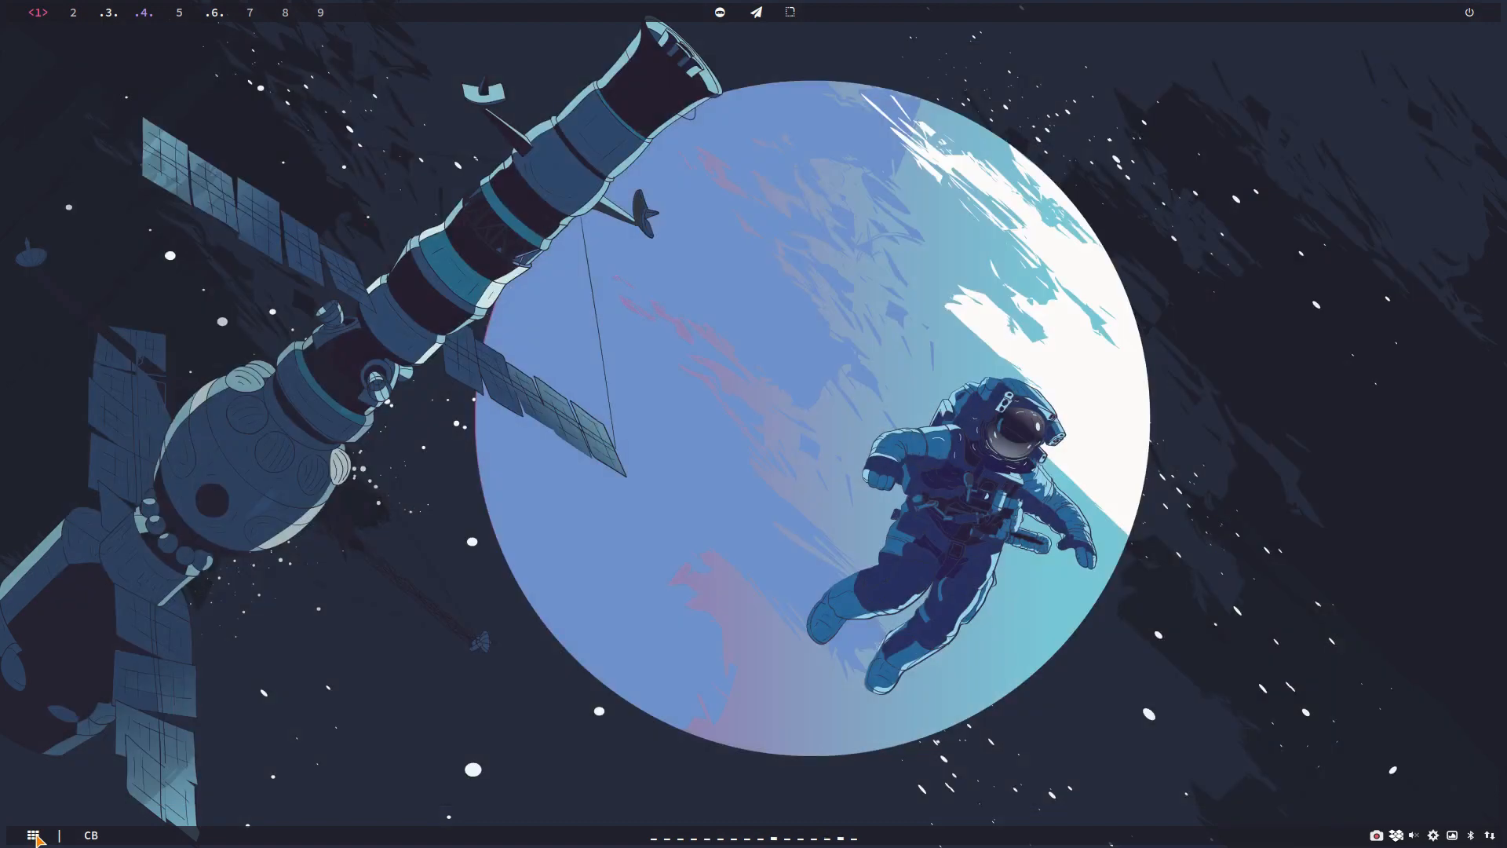
Step: Open the file manager and browse to ARCOLINUX/arcolinux-logout-themes/usr/share/arcologout-themes/themes
{"action": "key", "text": "super+shift+Return"}
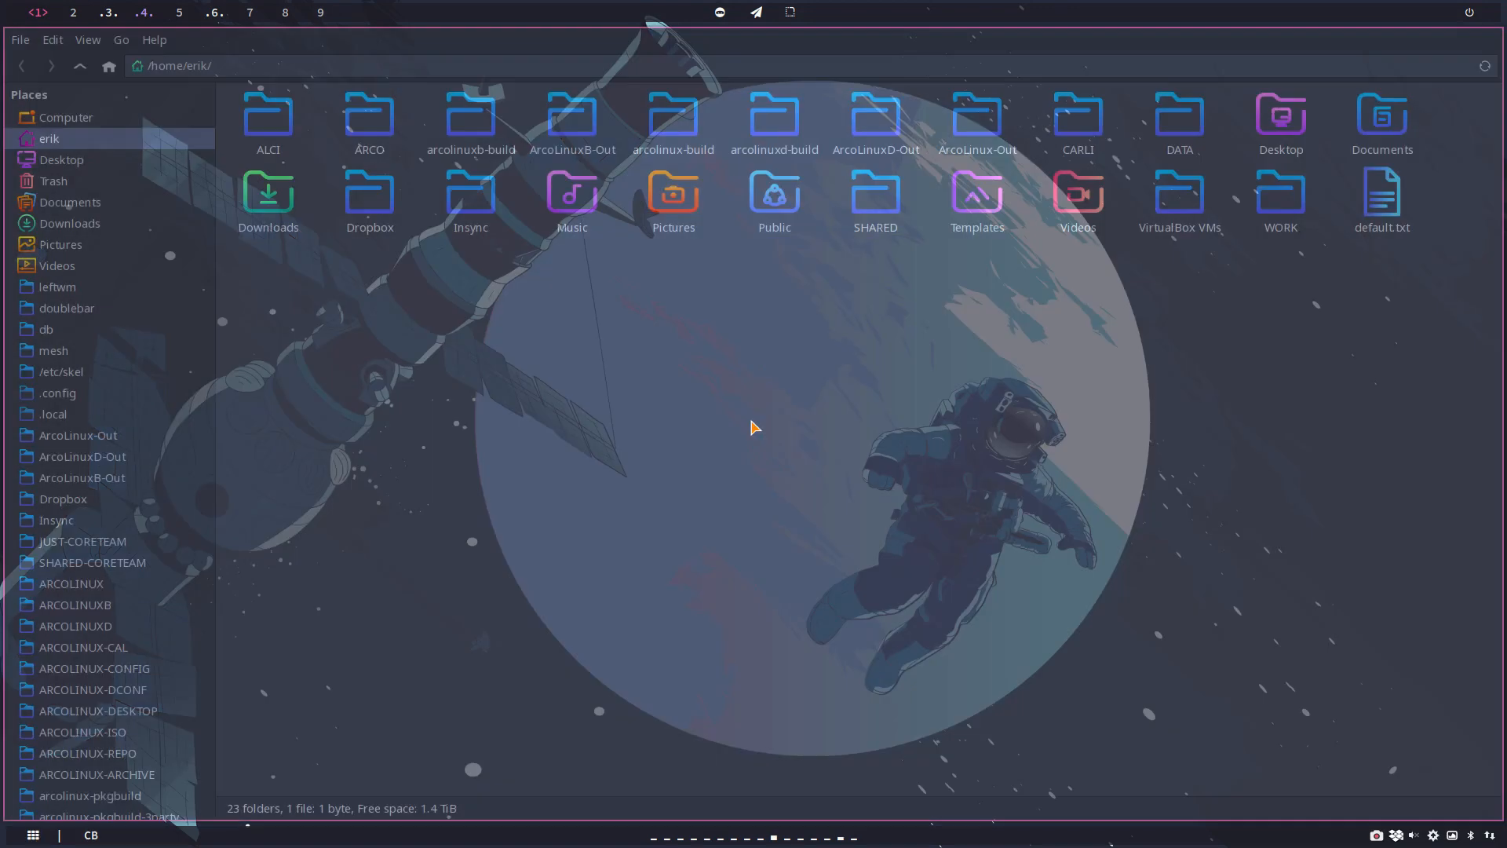
{"action": "left_click", "coordinate": [124, 585]}
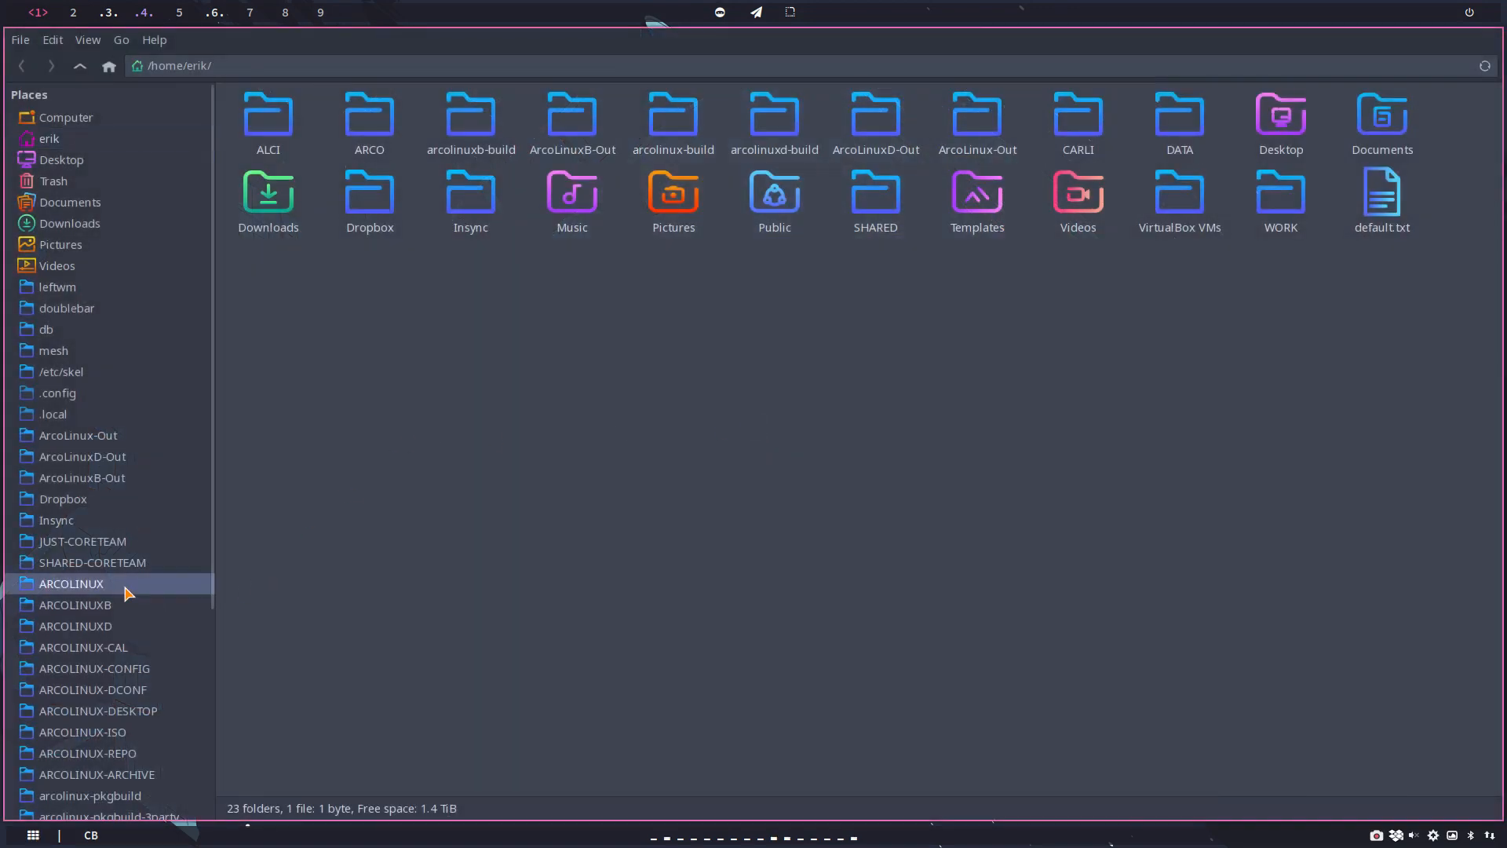
{"action": "scroll", "coordinate": [434, 527], "scroll_direction": "down", "scroll_amount": 1}
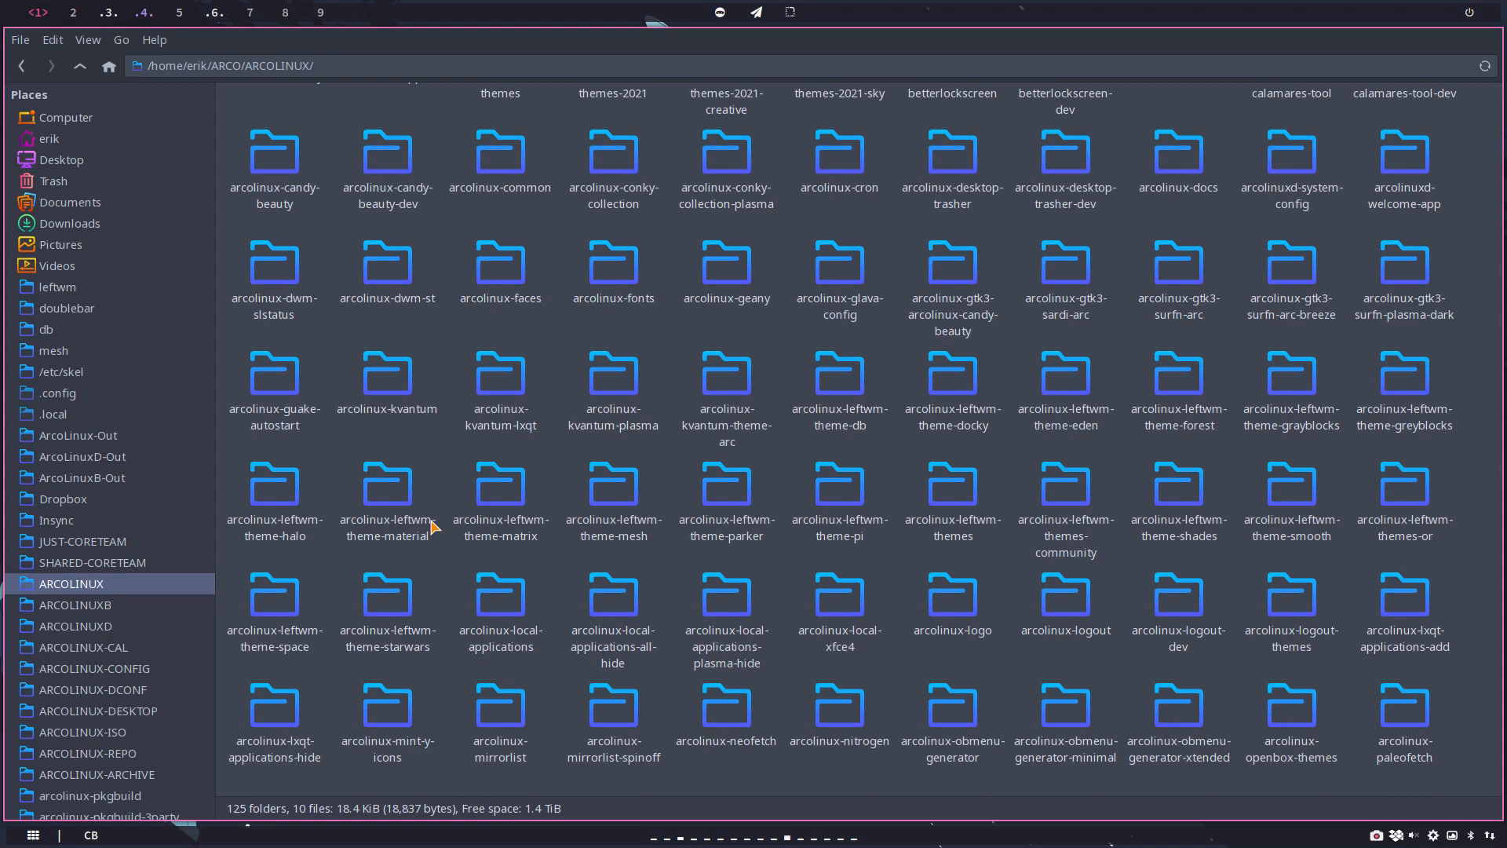
{"action": "left_click", "coordinate": [1295, 600]}
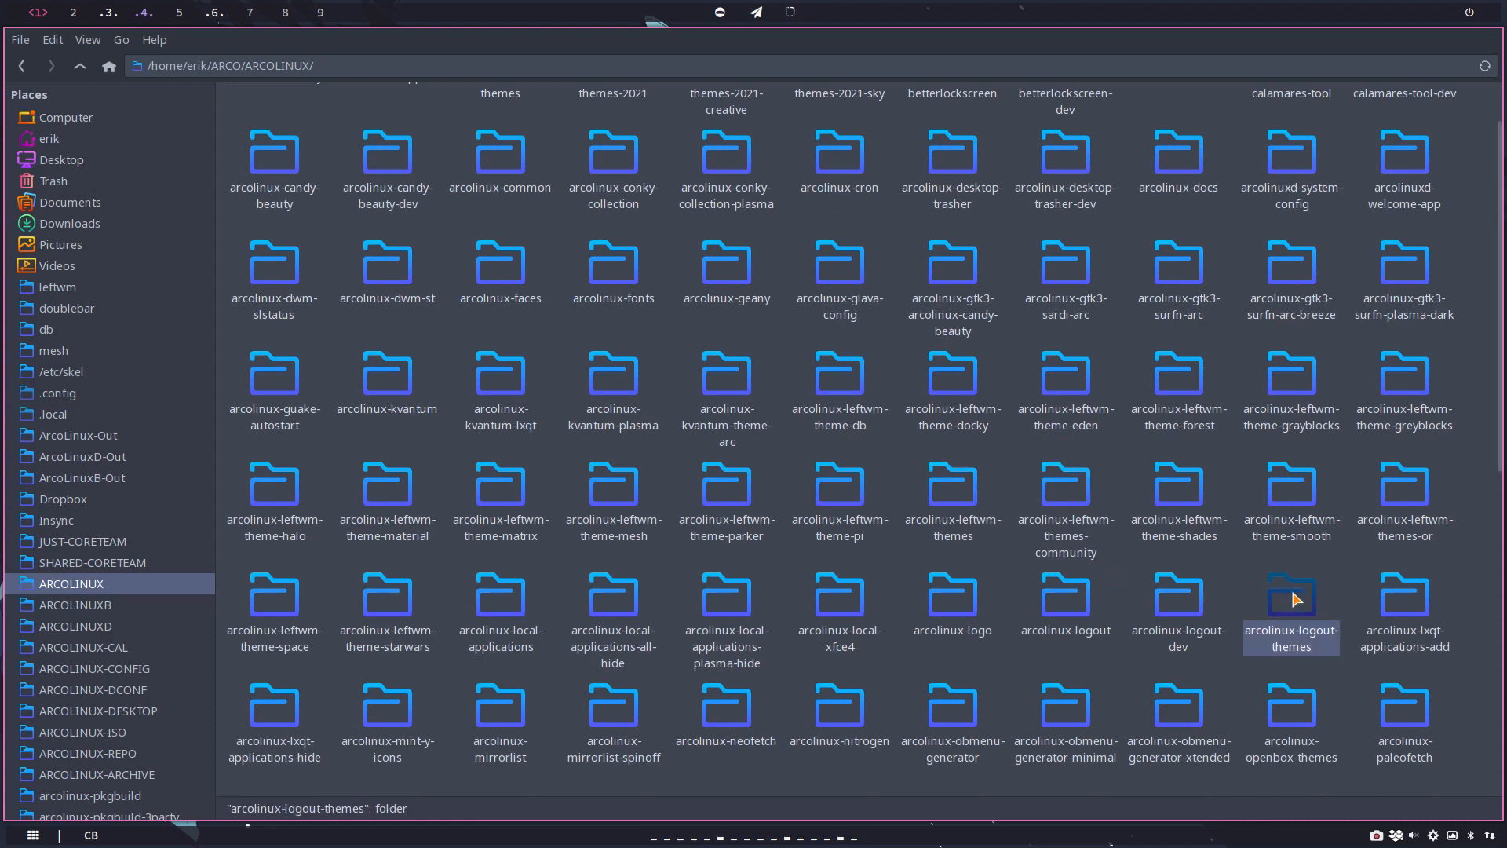
{"action": "double_click", "coordinate": [1295, 600]}
{"action": "double_click", "coordinate": [255, 126]}
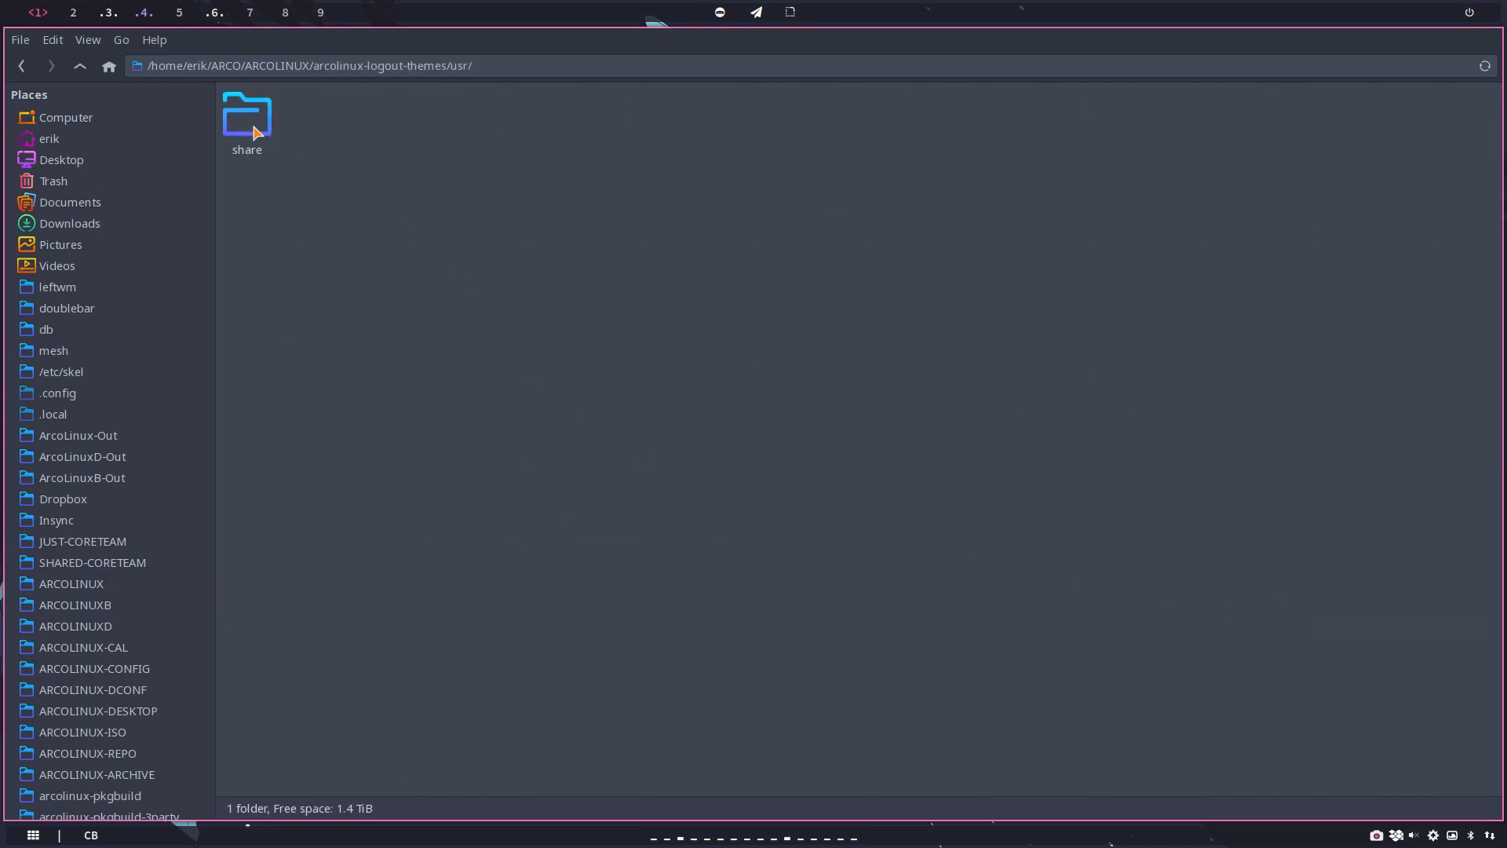
{"action": "double_click", "coordinate": [255, 125]}
{"action": "double_click", "coordinate": [263, 129]}
{"action": "double_click", "coordinate": [271, 141]}
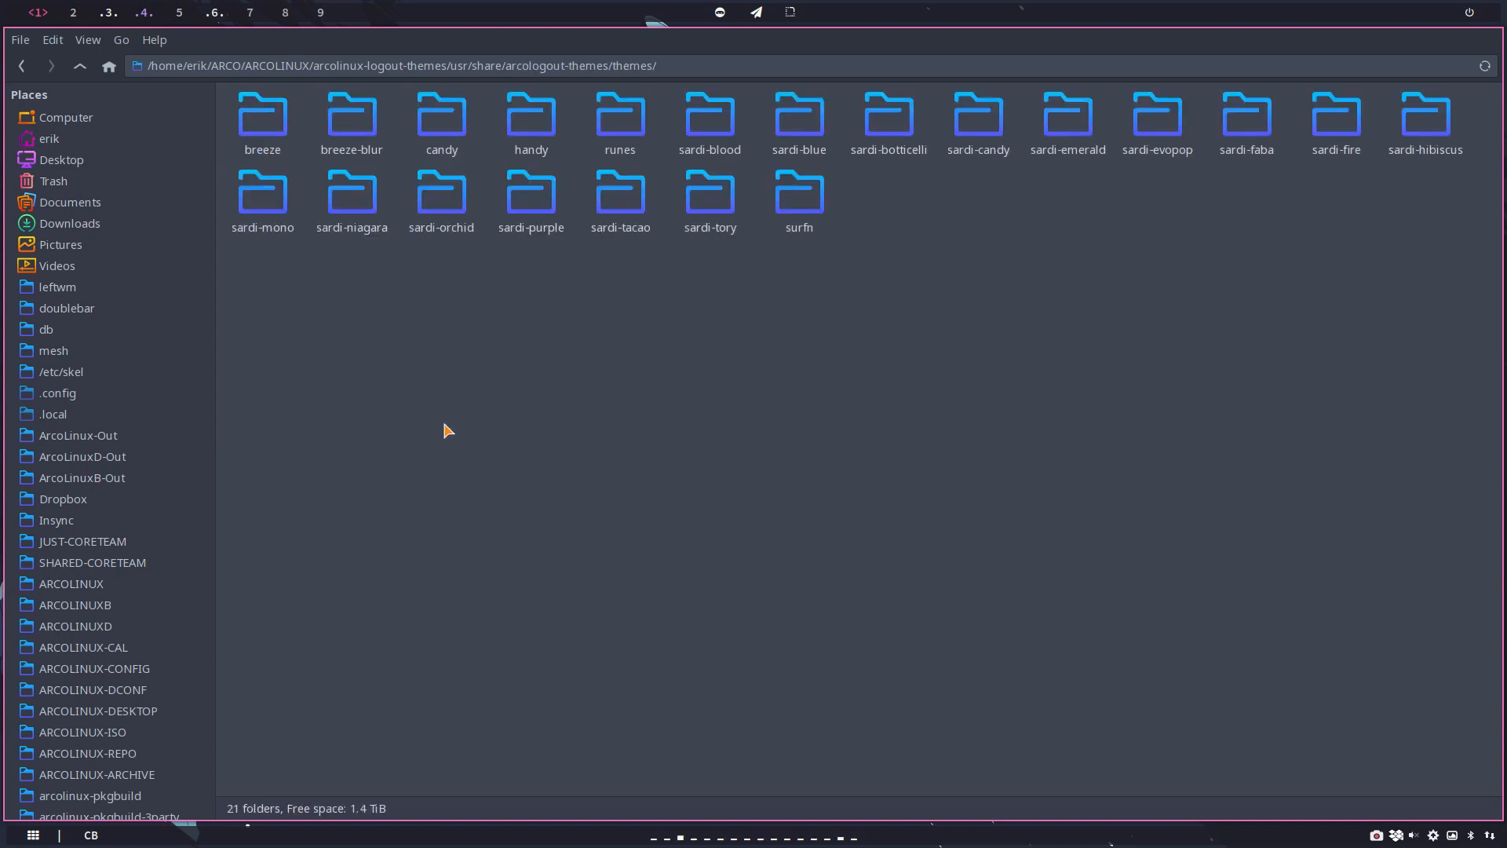
Step: Copy the candy theme folder into ARCOLINUX/arcolinux-logout/usr/share/arcologout-themes/themes
{"action": "left_click", "coordinate": [440, 139]}
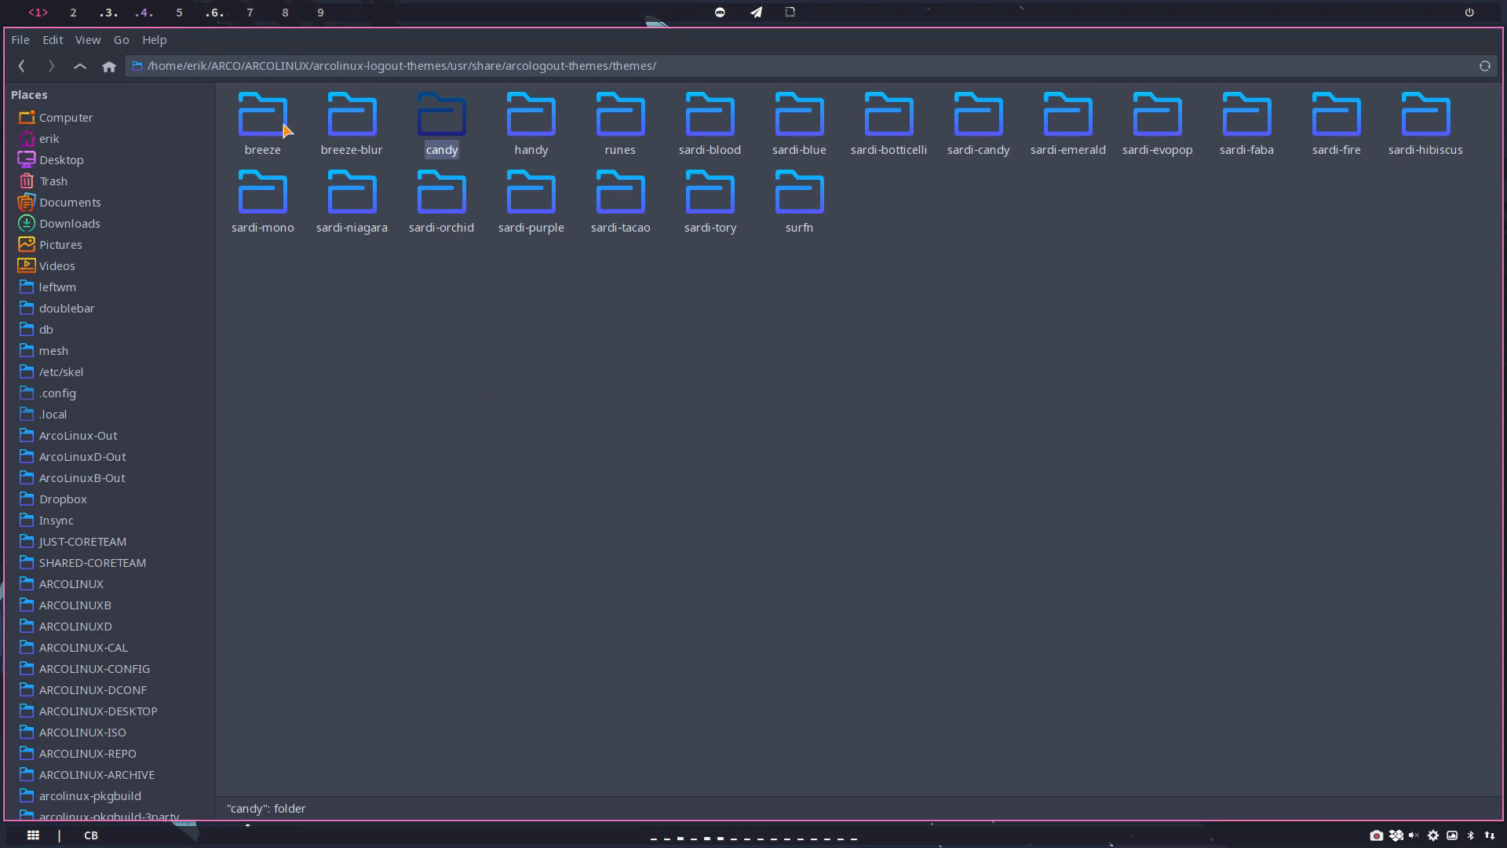
{"action": "left_click", "coordinate": [79, 69]}
{"action": "left_click", "coordinate": [80, 69]}
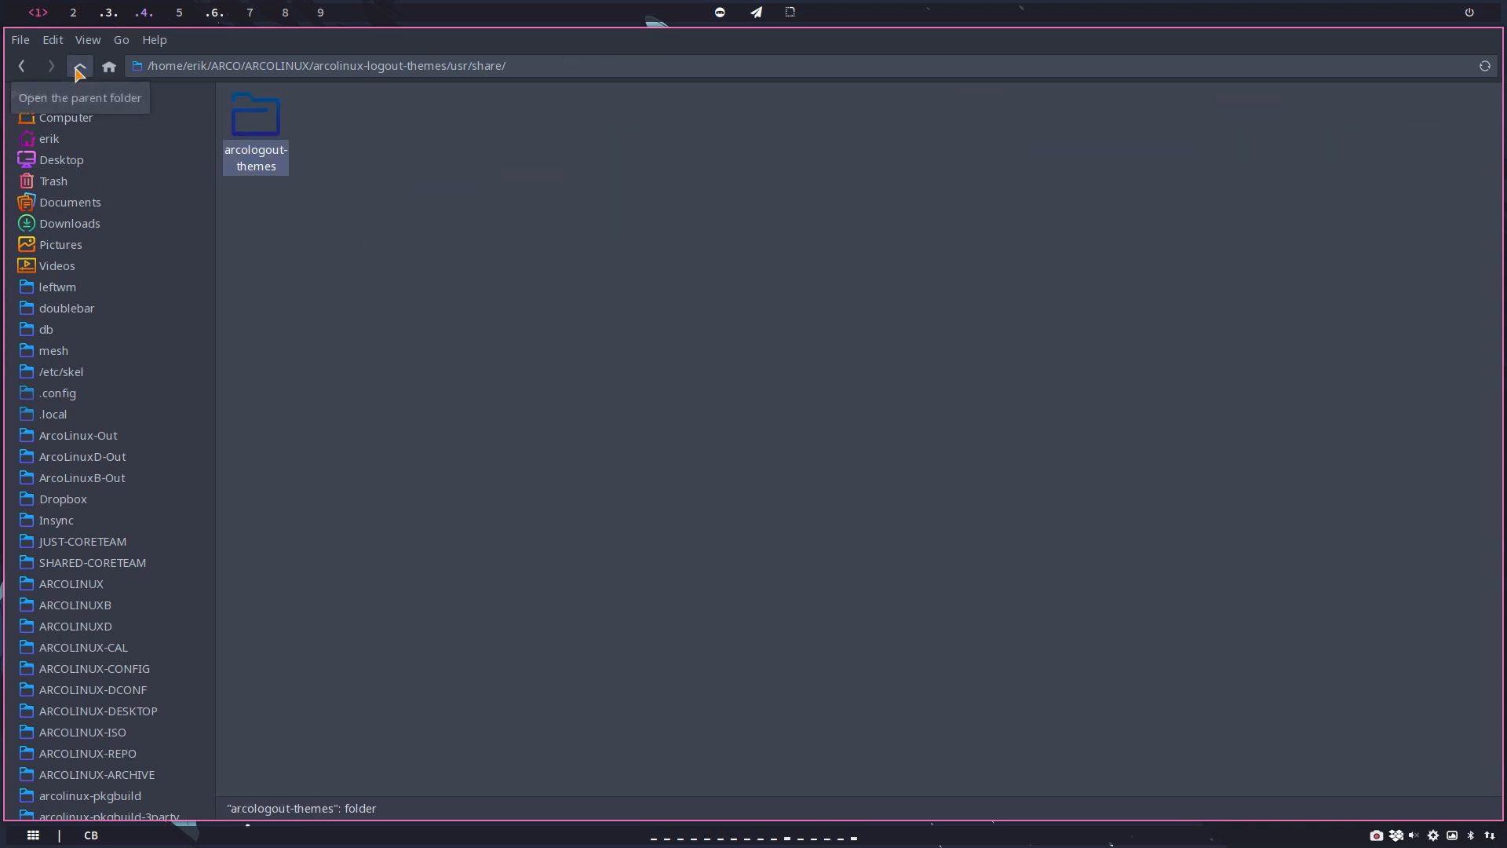
{"action": "left_click", "coordinate": [79, 69]}
{"action": "left_click", "coordinate": [80, 69]}
{"action": "left_click", "coordinate": [79, 69]}
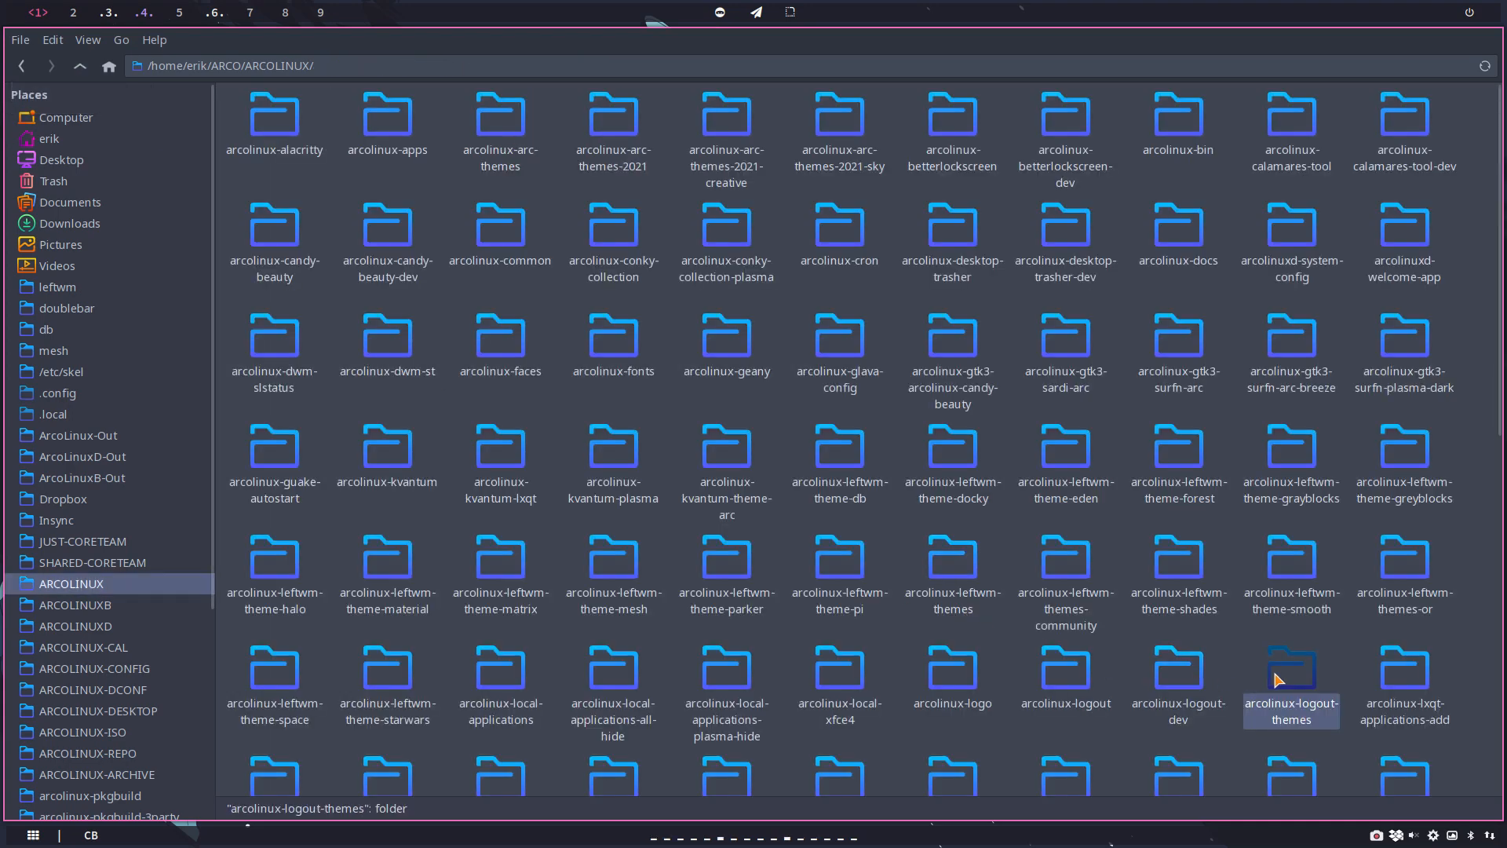
{"action": "double_click", "coordinate": [1056, 675]}
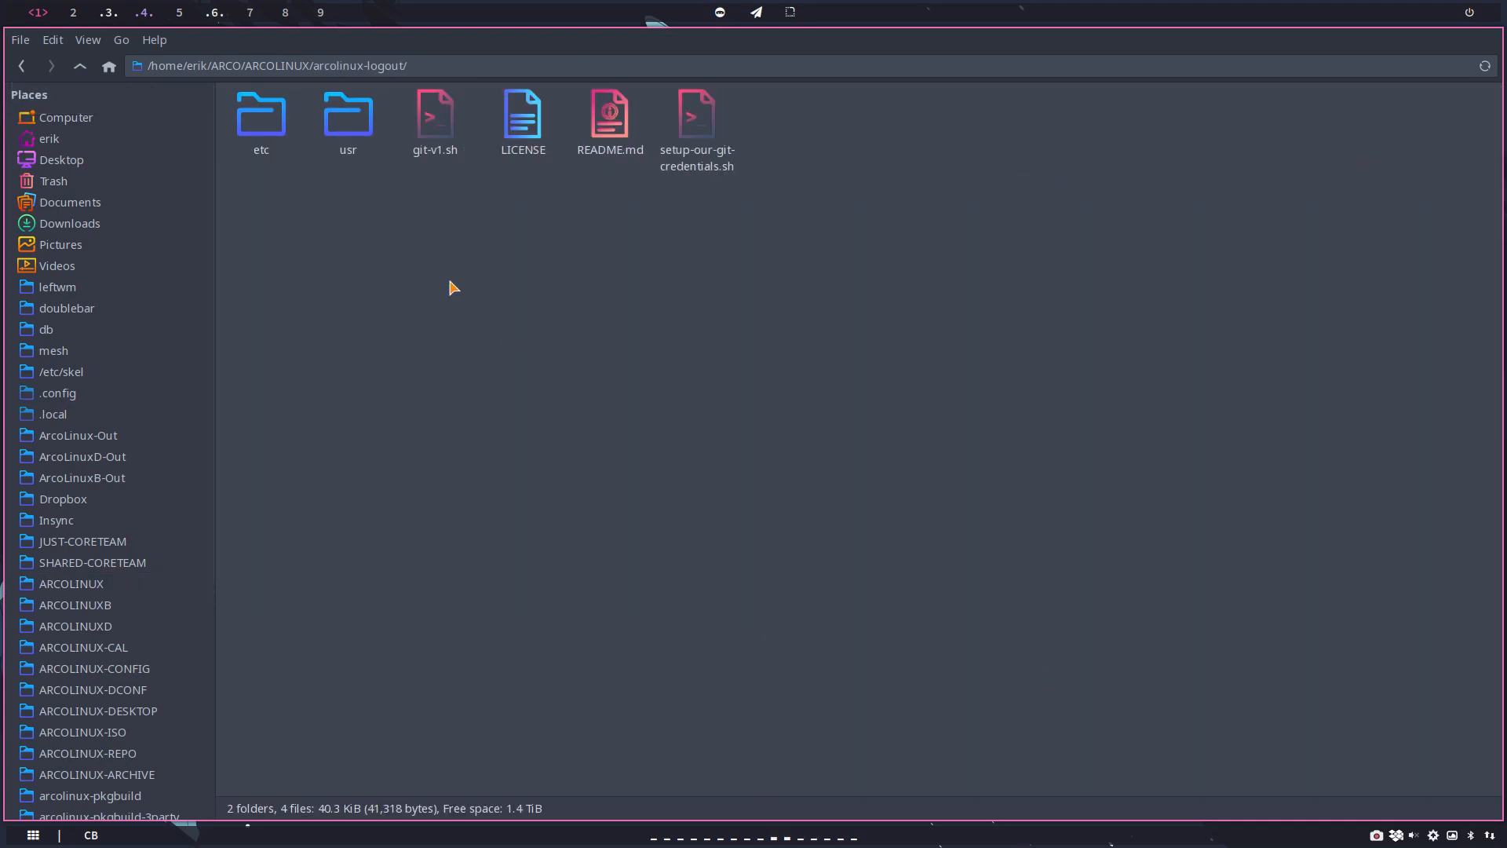
{"action": "double_click", "coordinate": [348, 122]}
{"action": "double_click", "coordinate": [292, 128]}
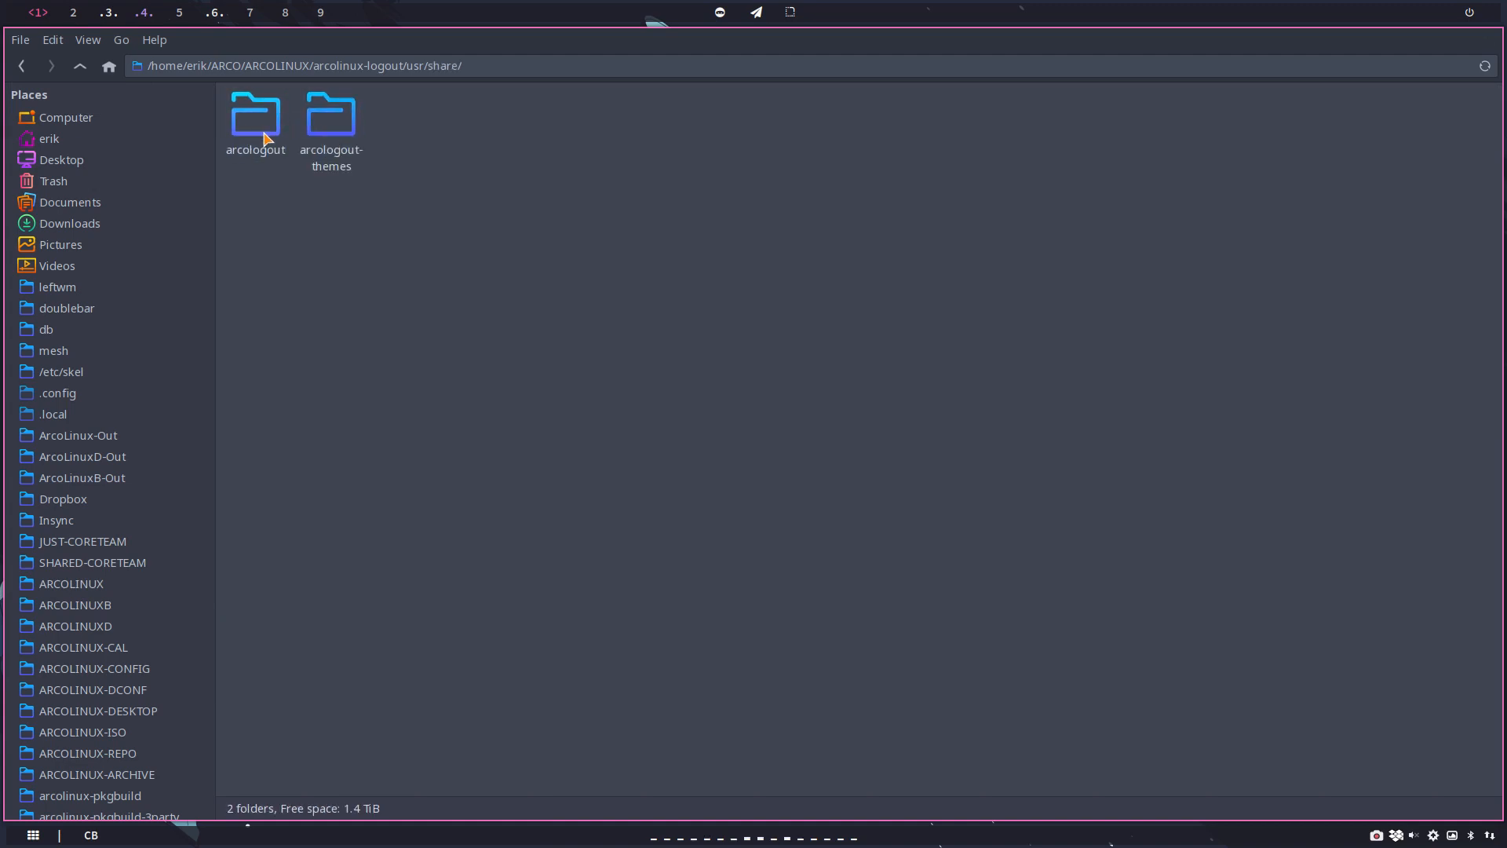
{"action": "double_click", "coordinate": [328, 117]}
{"action": "double_click", "coordinate": [284, 127]}
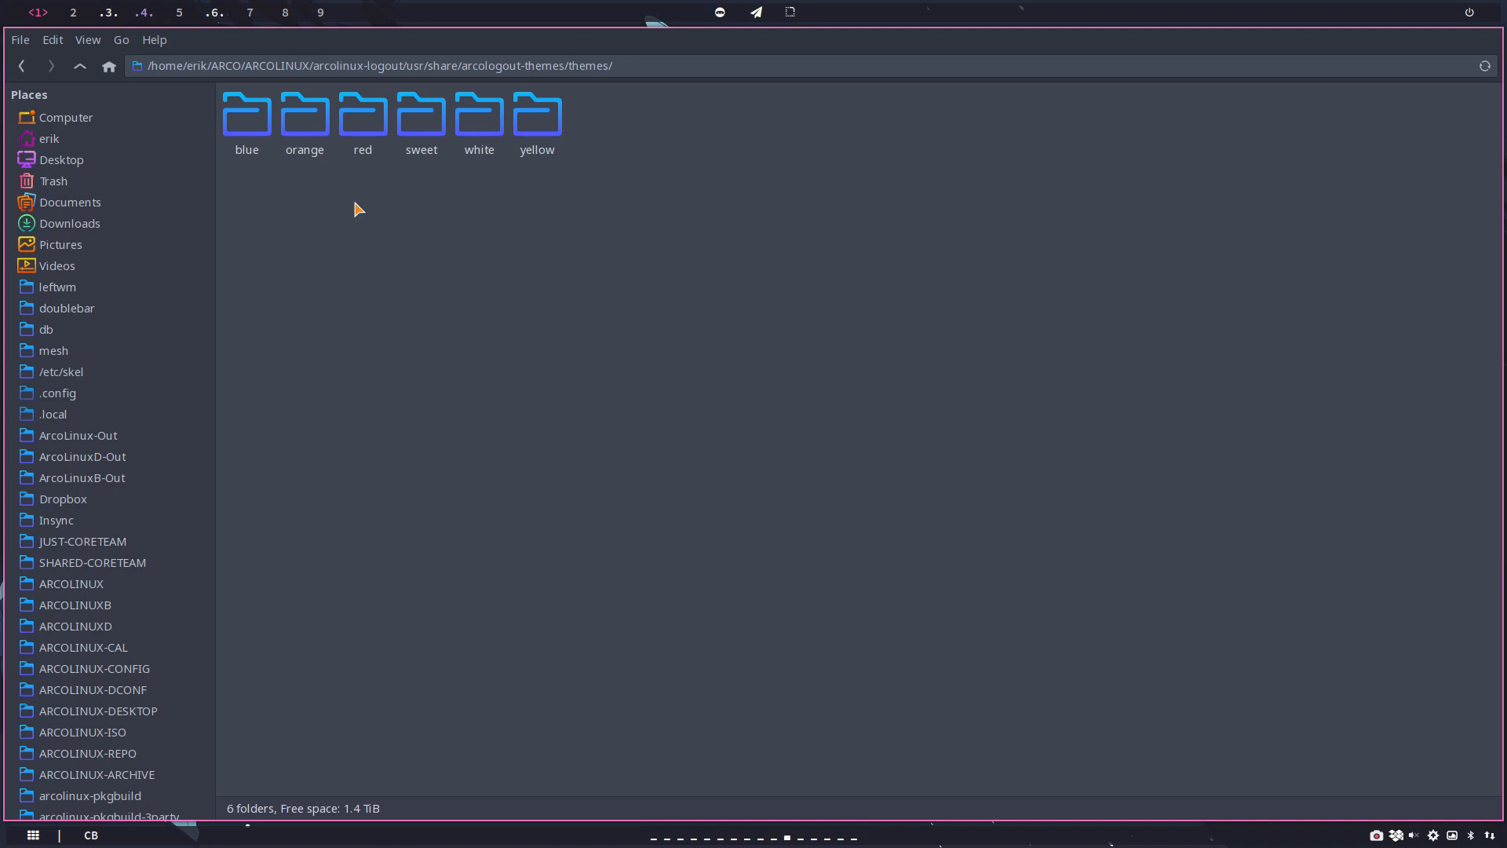
{"action": "key", "text": "ctrl+v"}
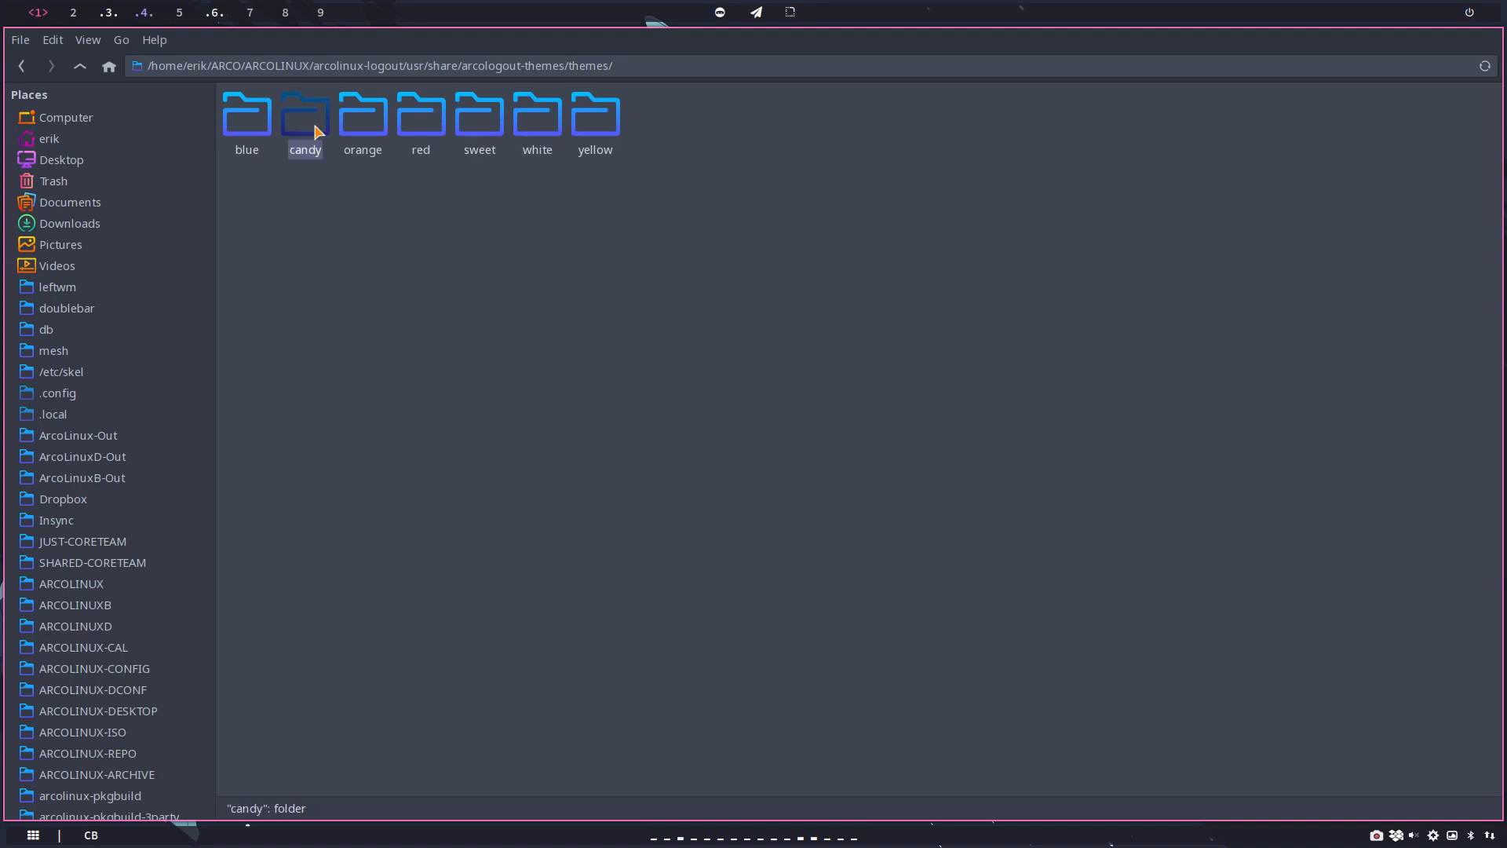
Step: Rename the copied candy folder to beauty and open it
{"action": "key", "text": "F2"}
{"action": "type", "text": "beauty"}
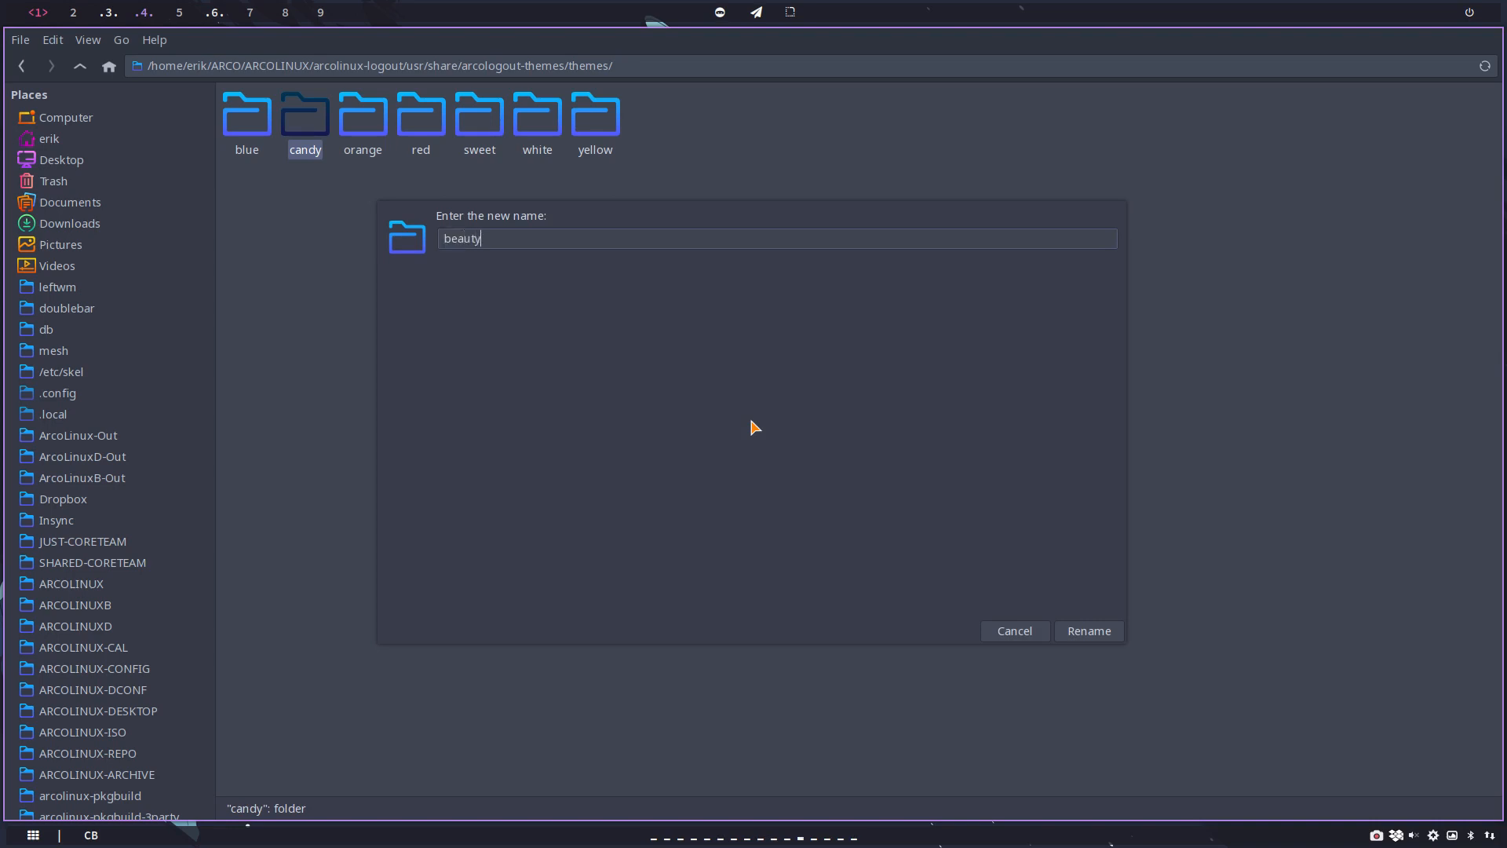
{"action": "key", "text": "Return"}
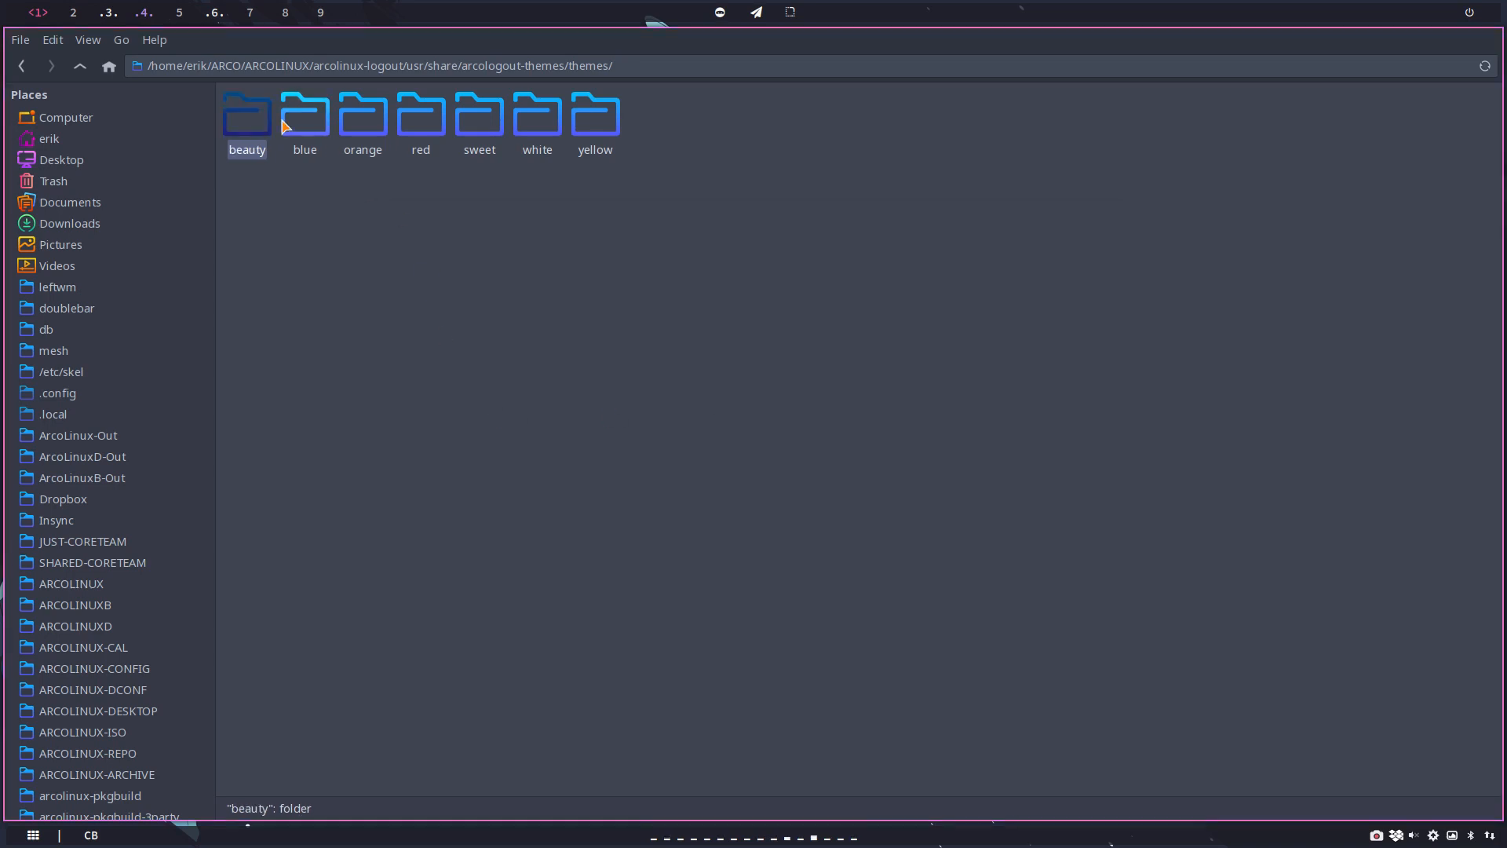
{"action": "double_click", "coordinate": [239, 120]}
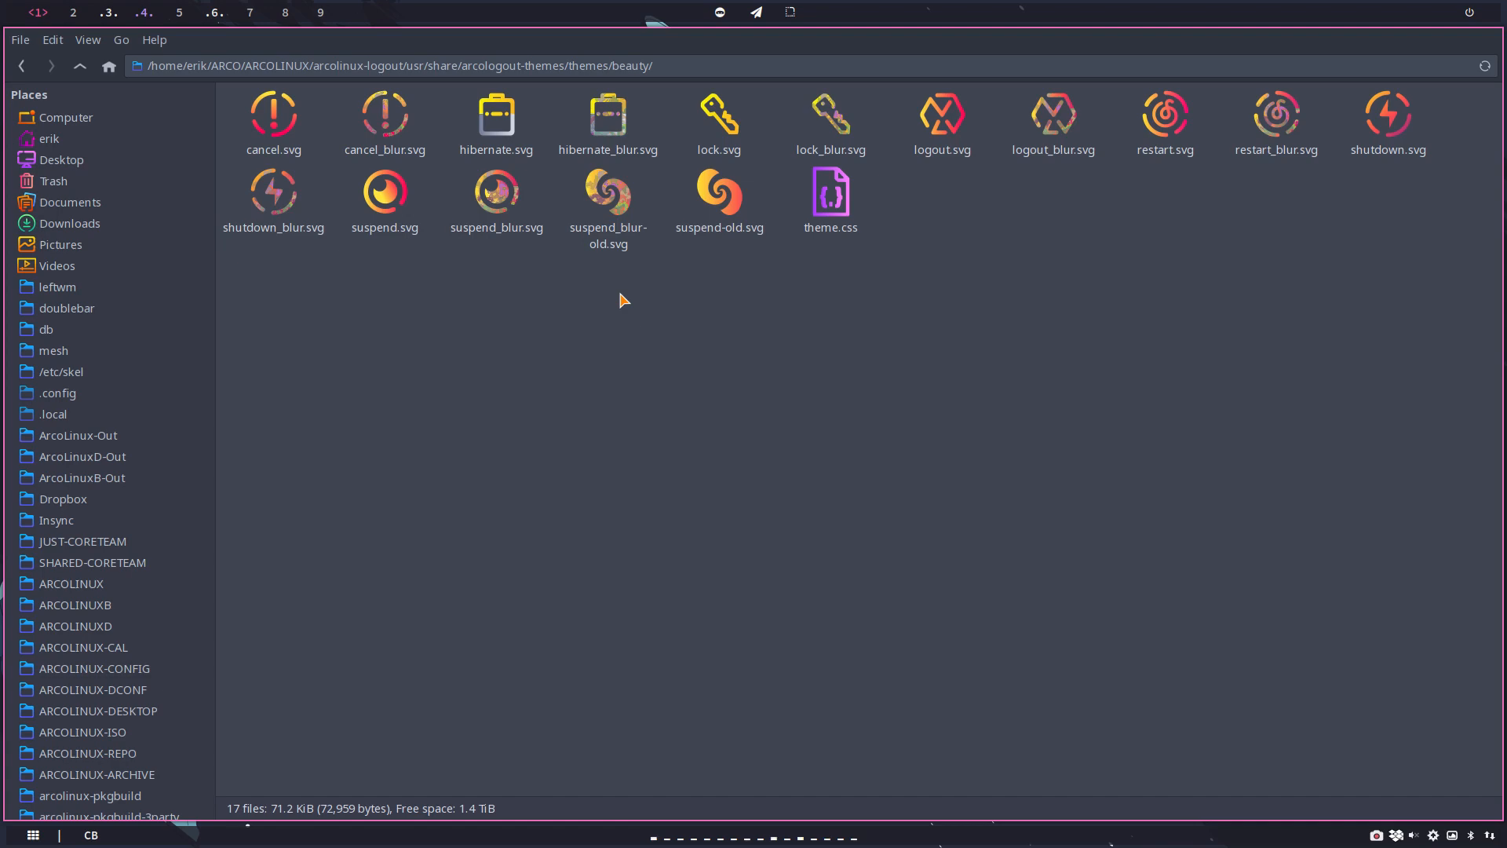
Step: Open a second file manager window and browse to ARCOLINUX/arcolinux-candy-beauty-dev/usr/share
{"action": "key", "text": "super+shift+Return"}
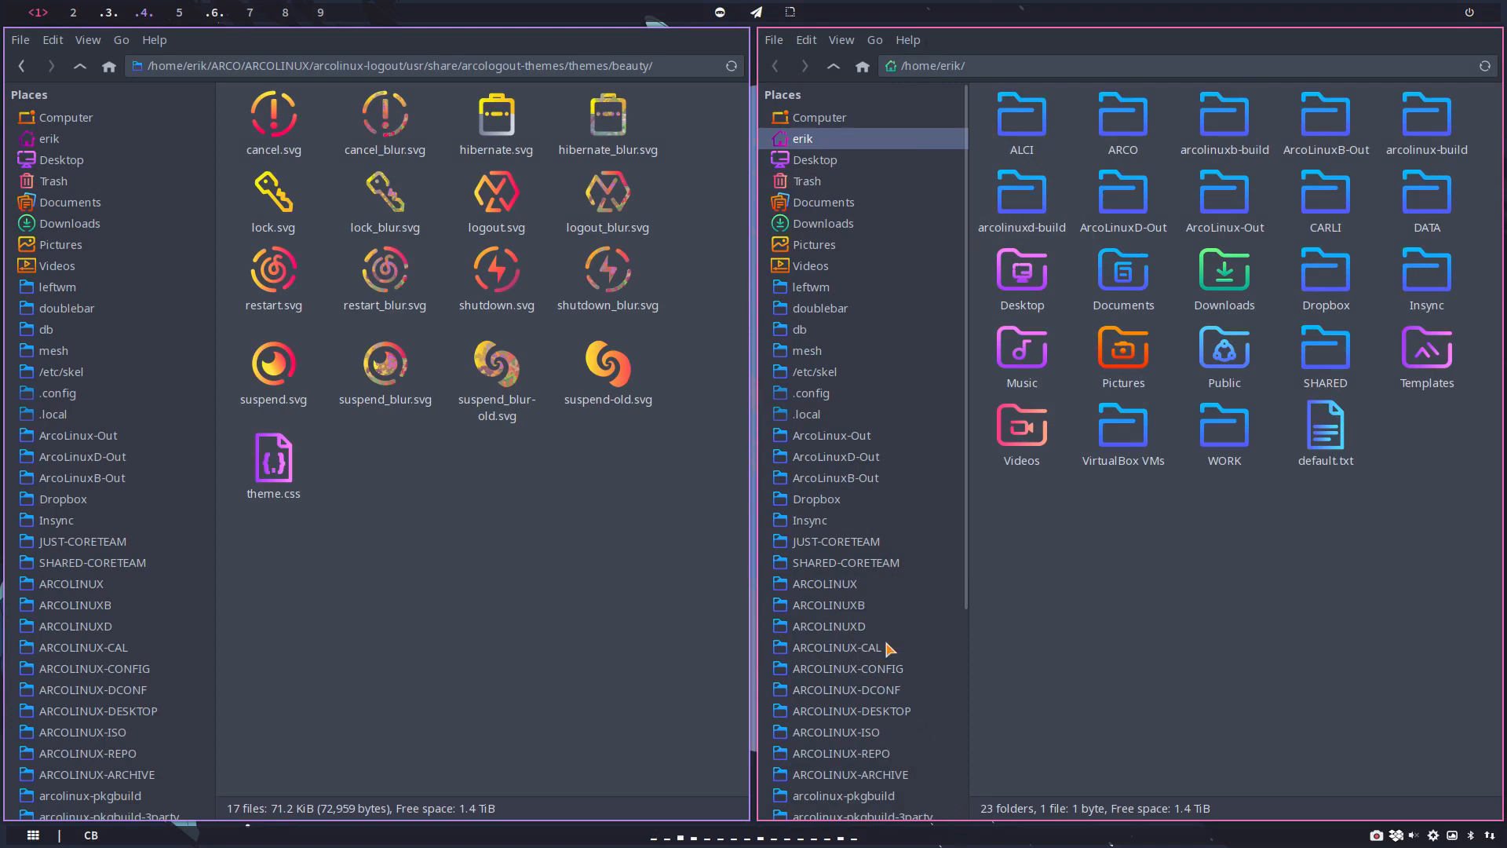
{"action": "left_click", "coordinate": [868, 591]}
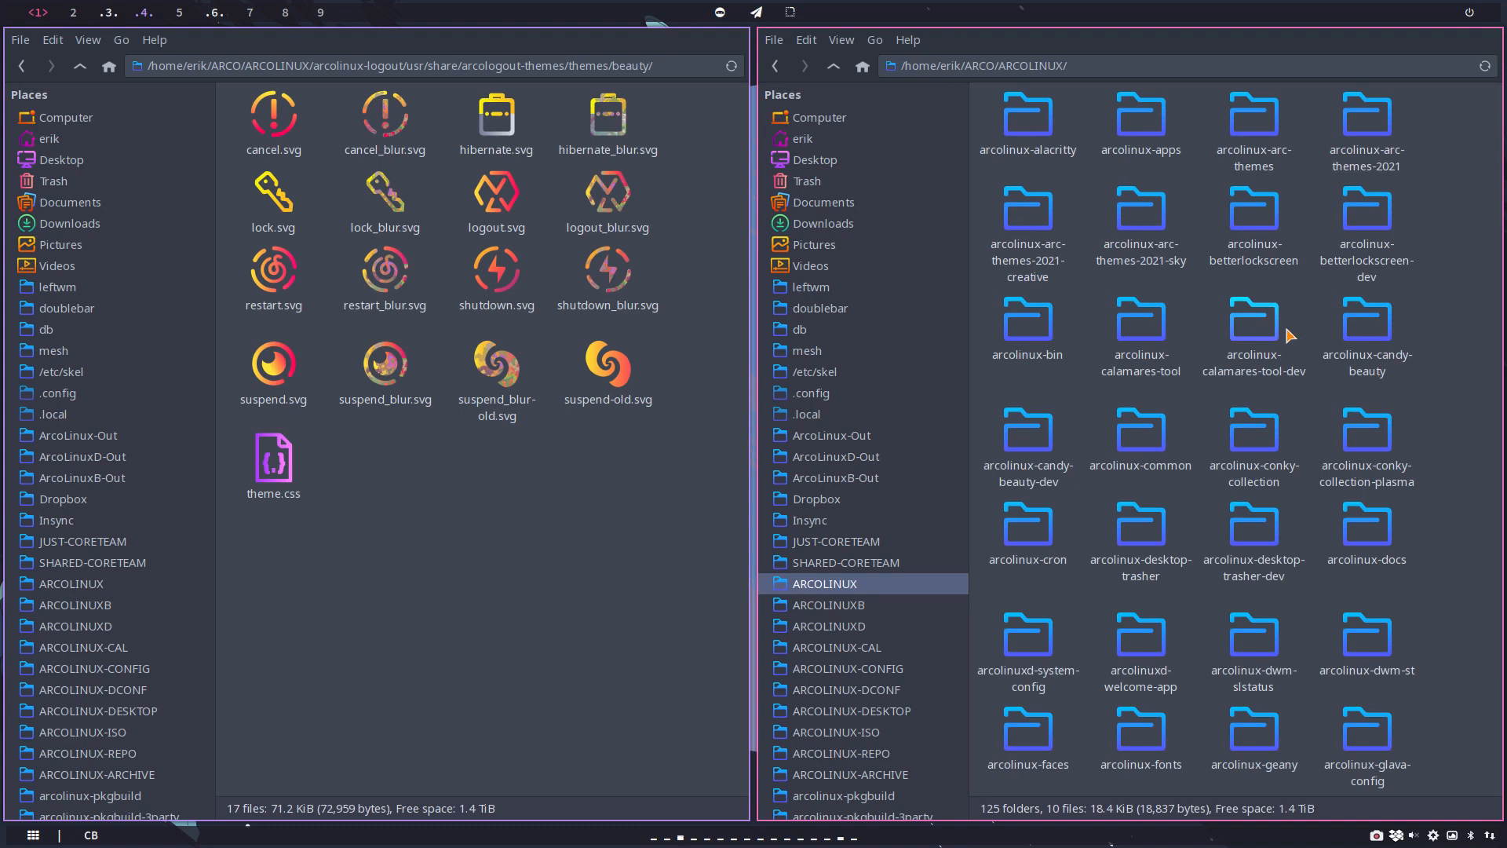
{"action": "left_click", "coordinate": [1032, 442]}
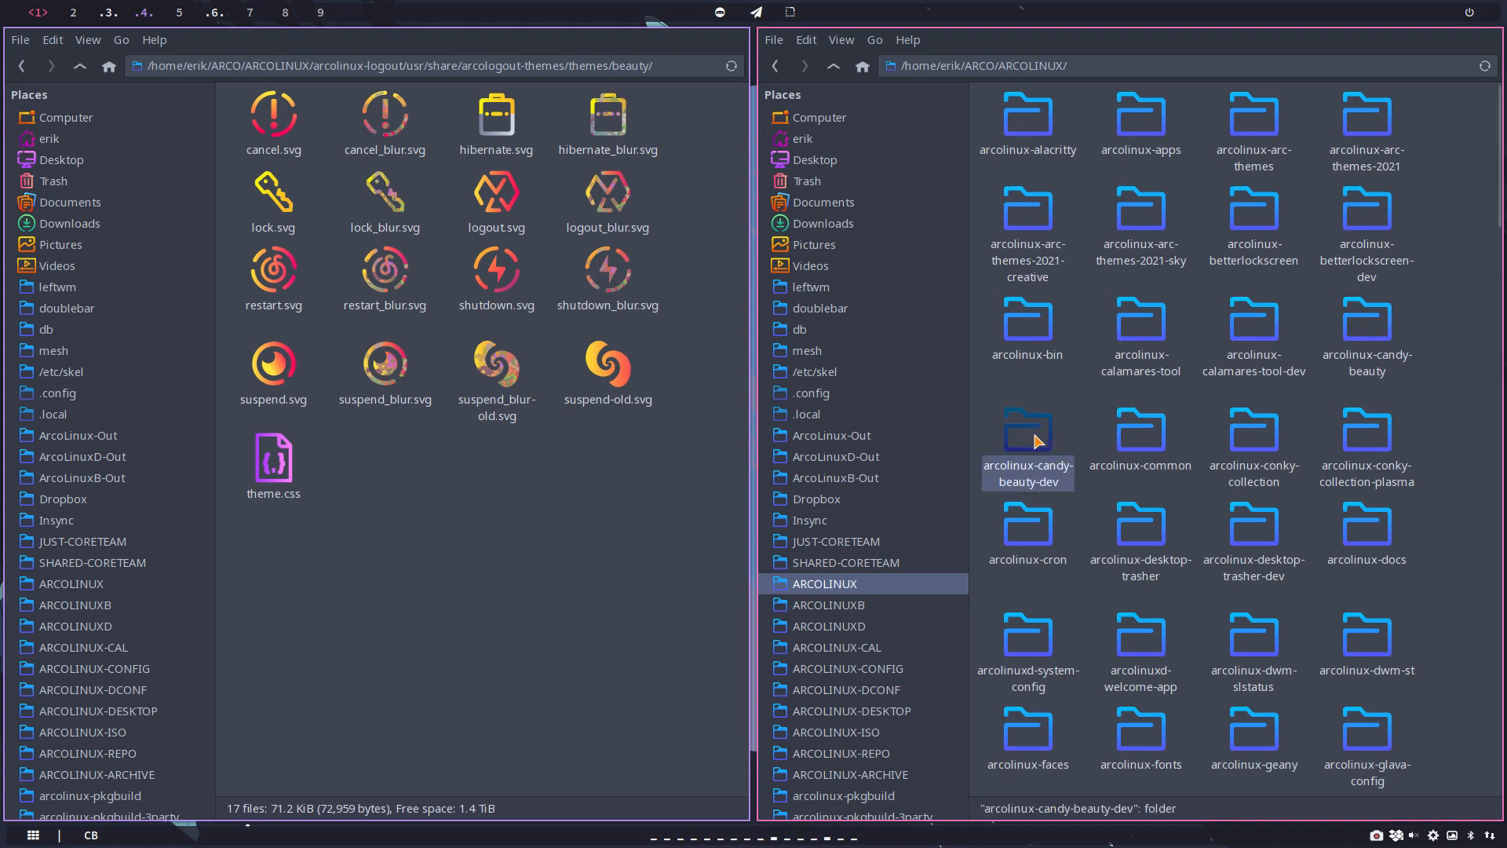
{"action": "double_click", "coordinate": [1031, 442]}
{"action": "double_click", "coordinate": [1020, 116]}
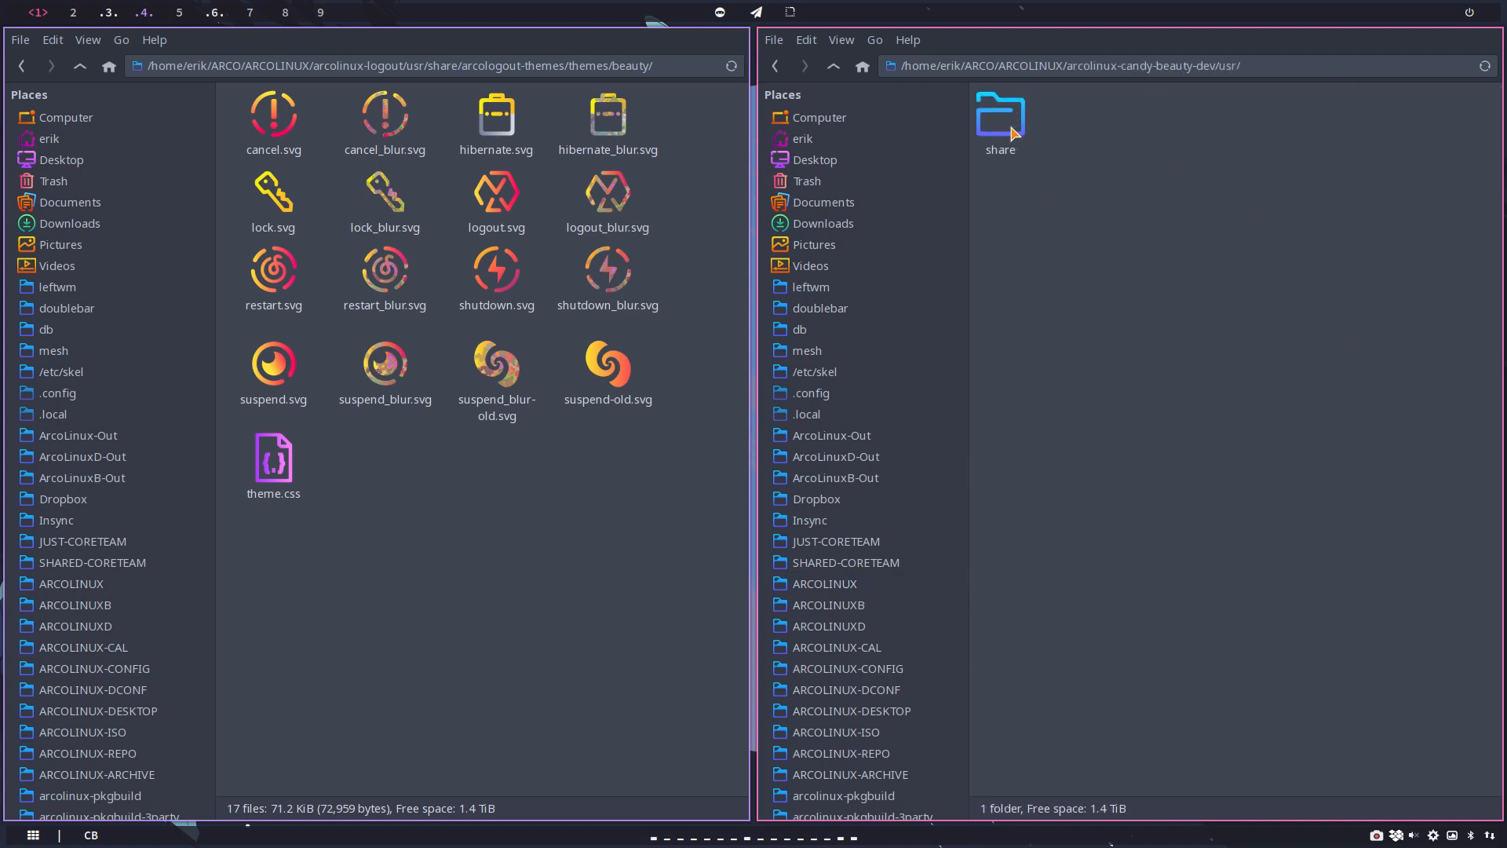
{"action": "double_click", "coordinate": [1018, 117]}
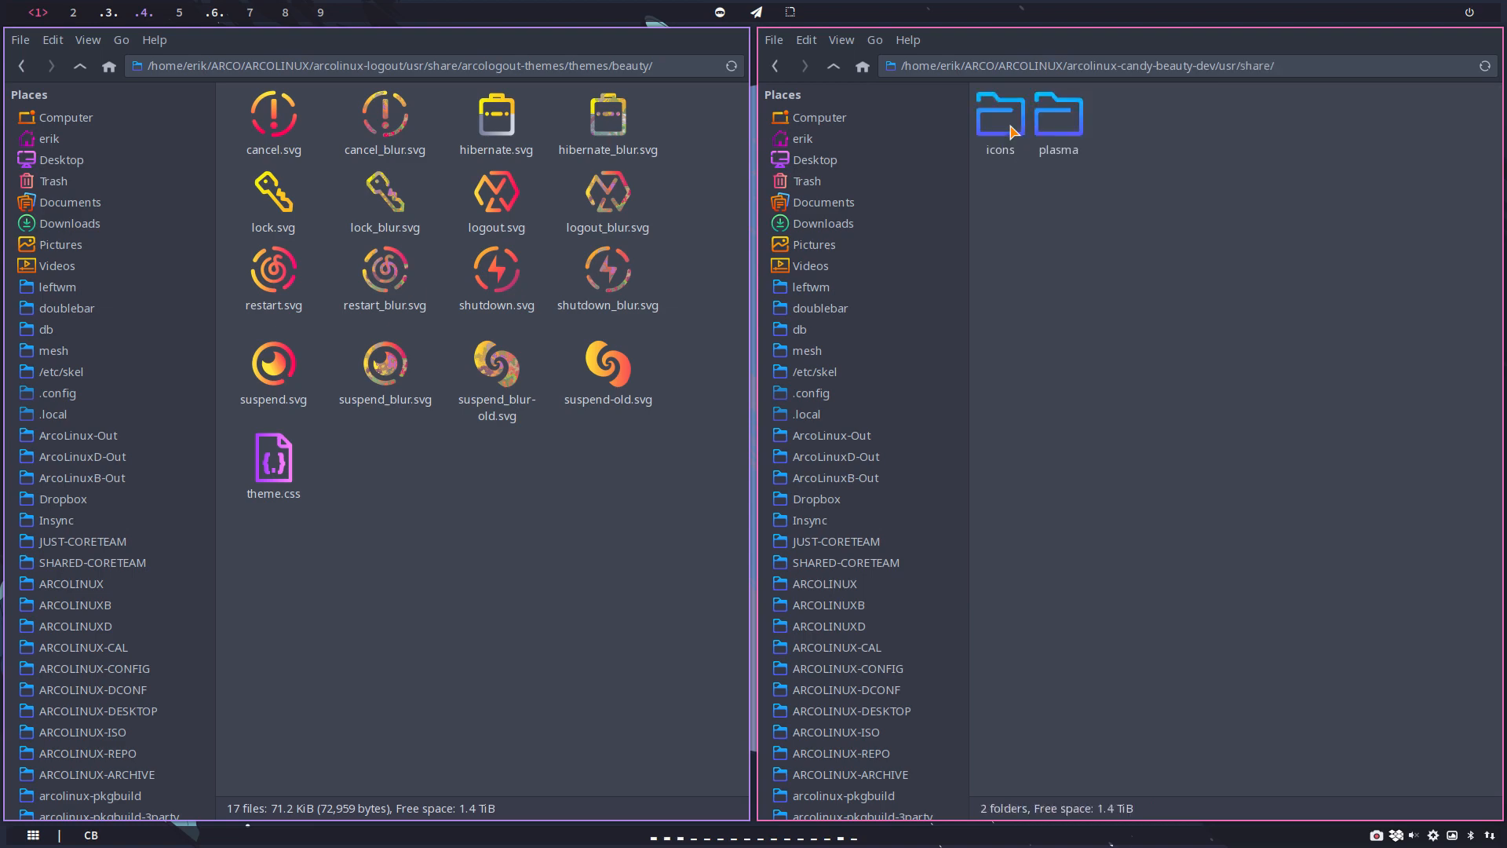
Step: Open sources.md in the arcolinux-candy-beauty-dev folder, read where the combined icon themes come from, and close the editor
{"action": "left_click", "coordinate": [834, 68]}
{"action": "left_click", "coordinate": [834, 68]}
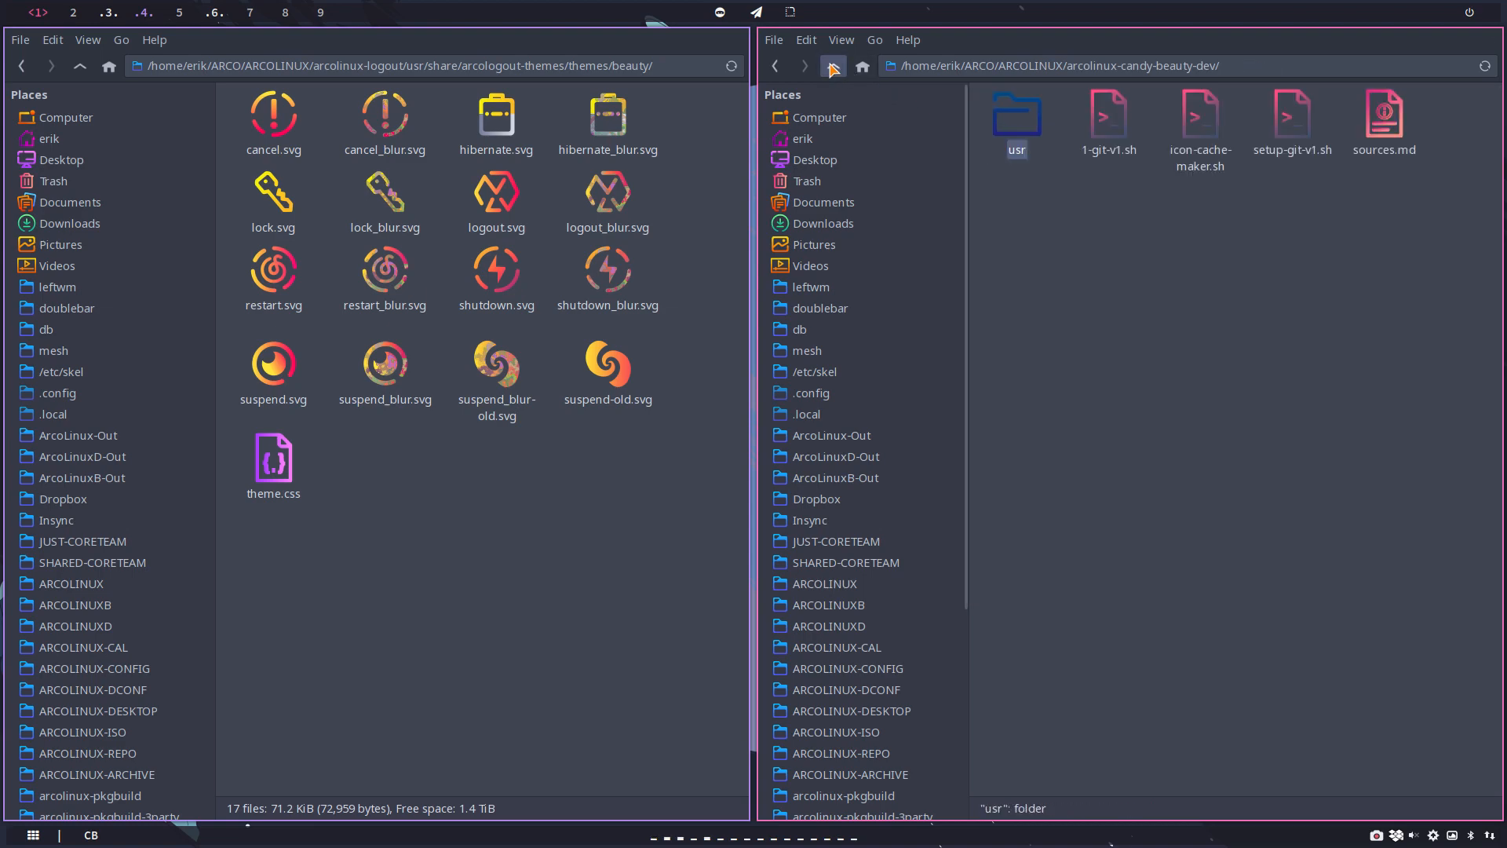
{"action": "left_click", "coordinate": [1383, 132]}
{"action": "double_click", "coordinate": [1383, 131]}
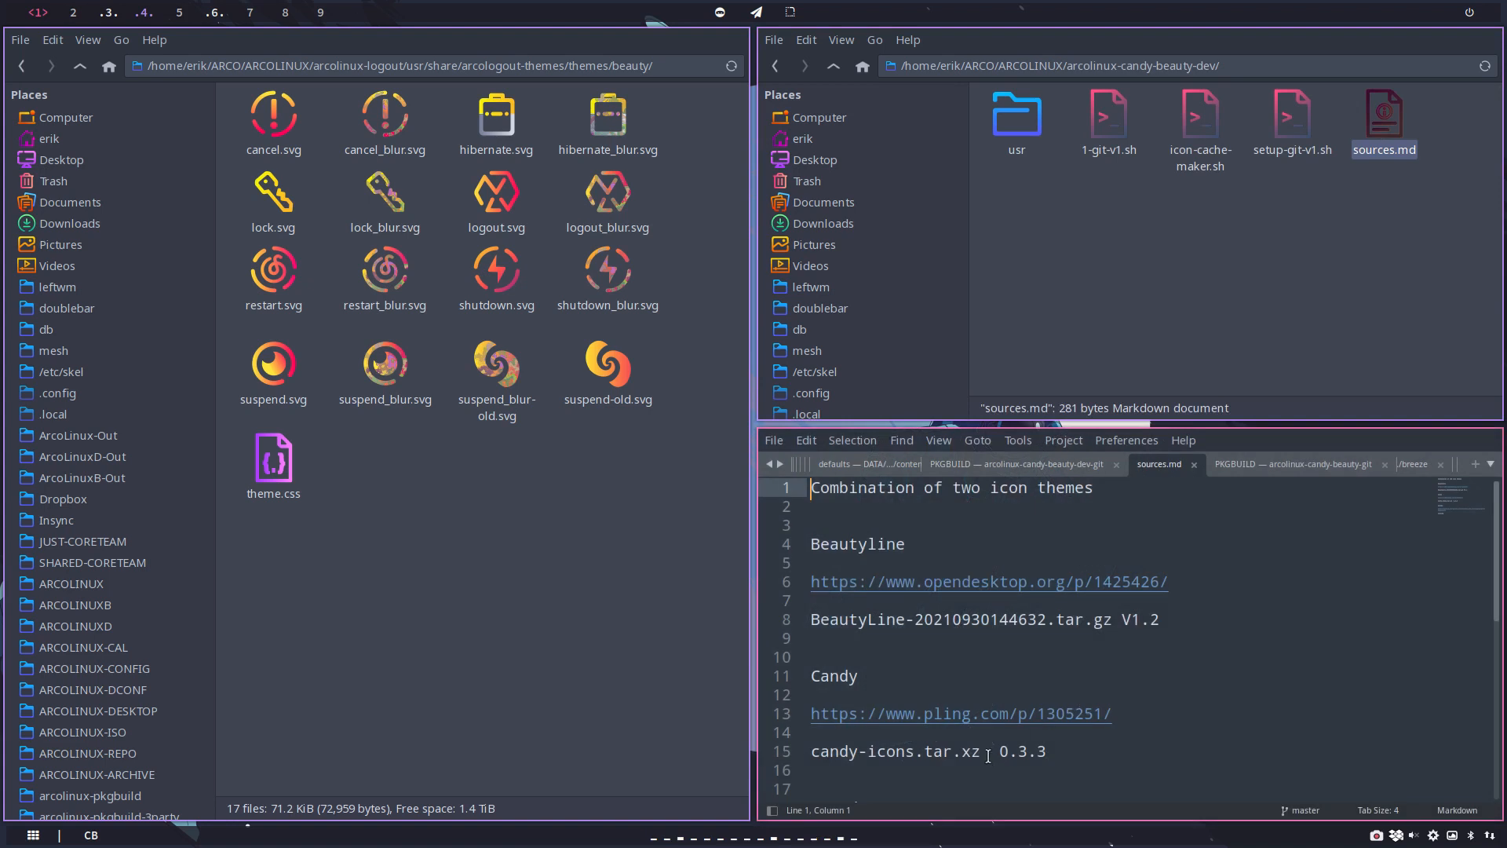
{"action": "left_click_drag", "start_coordinate": [829, 620], "coordinate": [849, 620]}
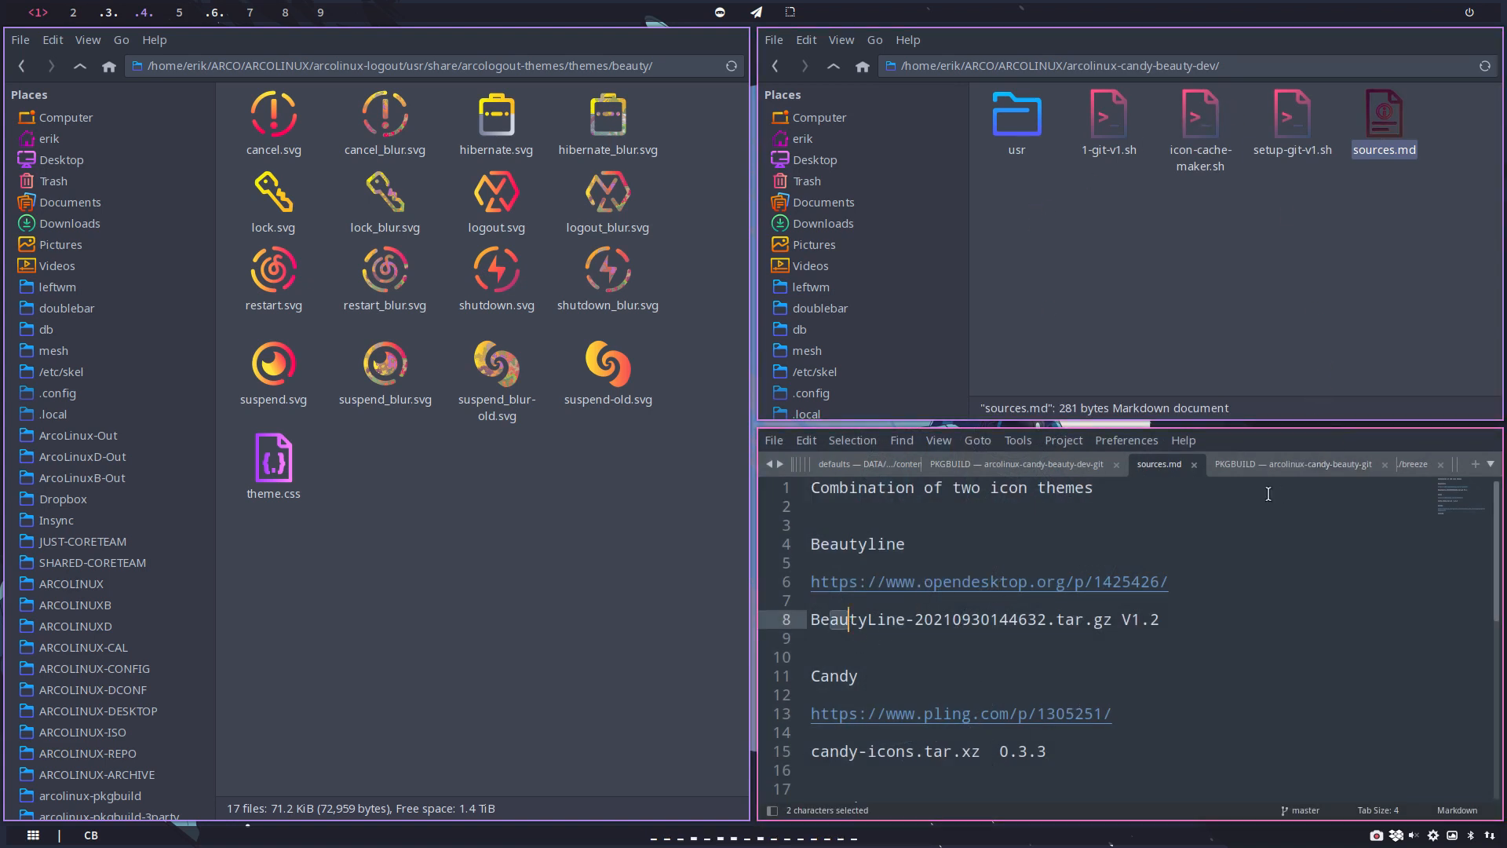
{"action": "left_click", "coordinate": [774, 440]}
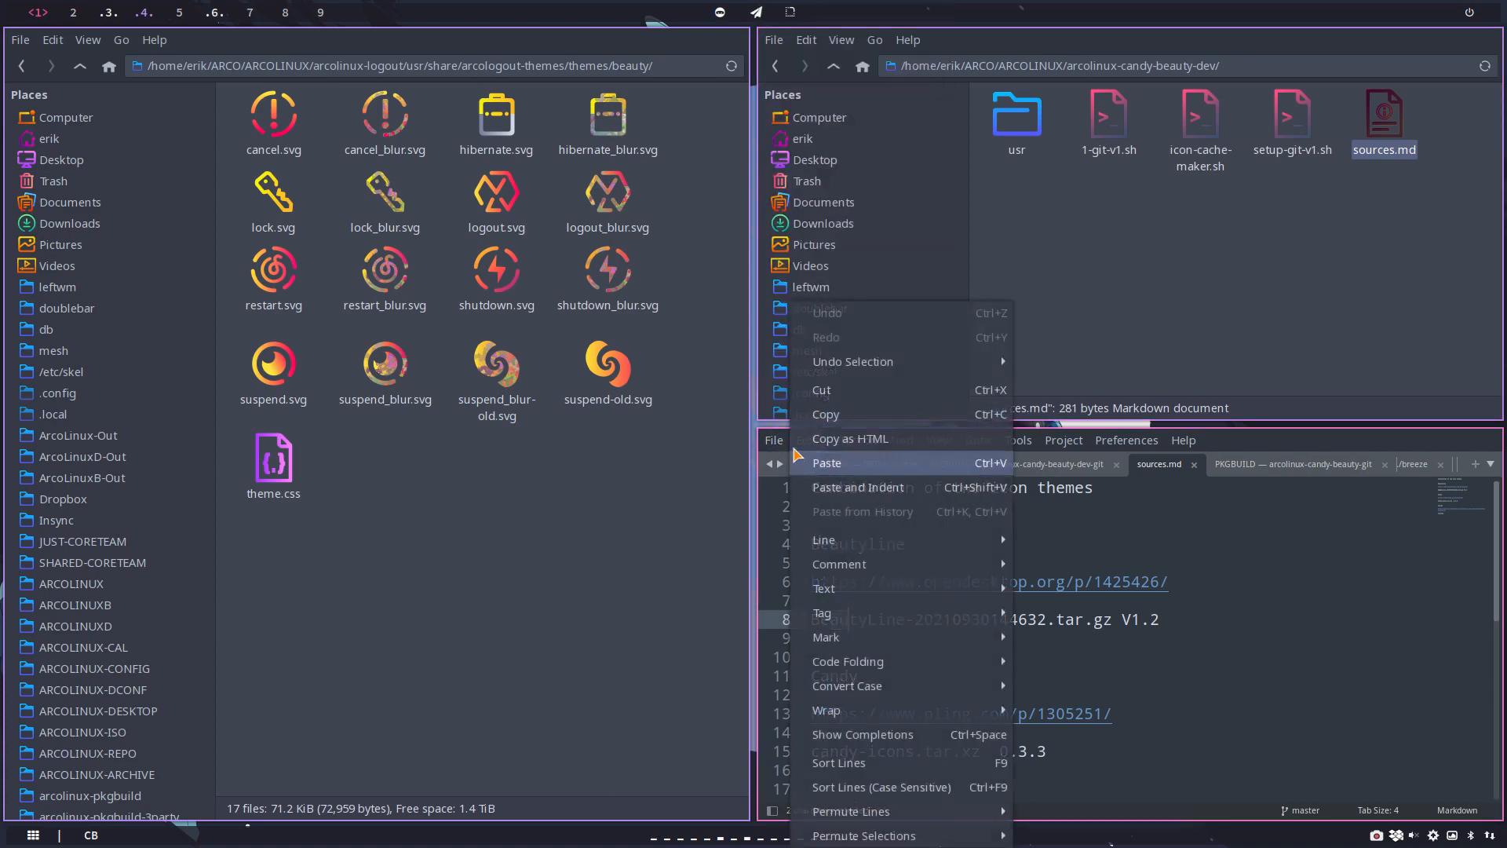
{"action": "left_click", "coordinate": [817, 388]}
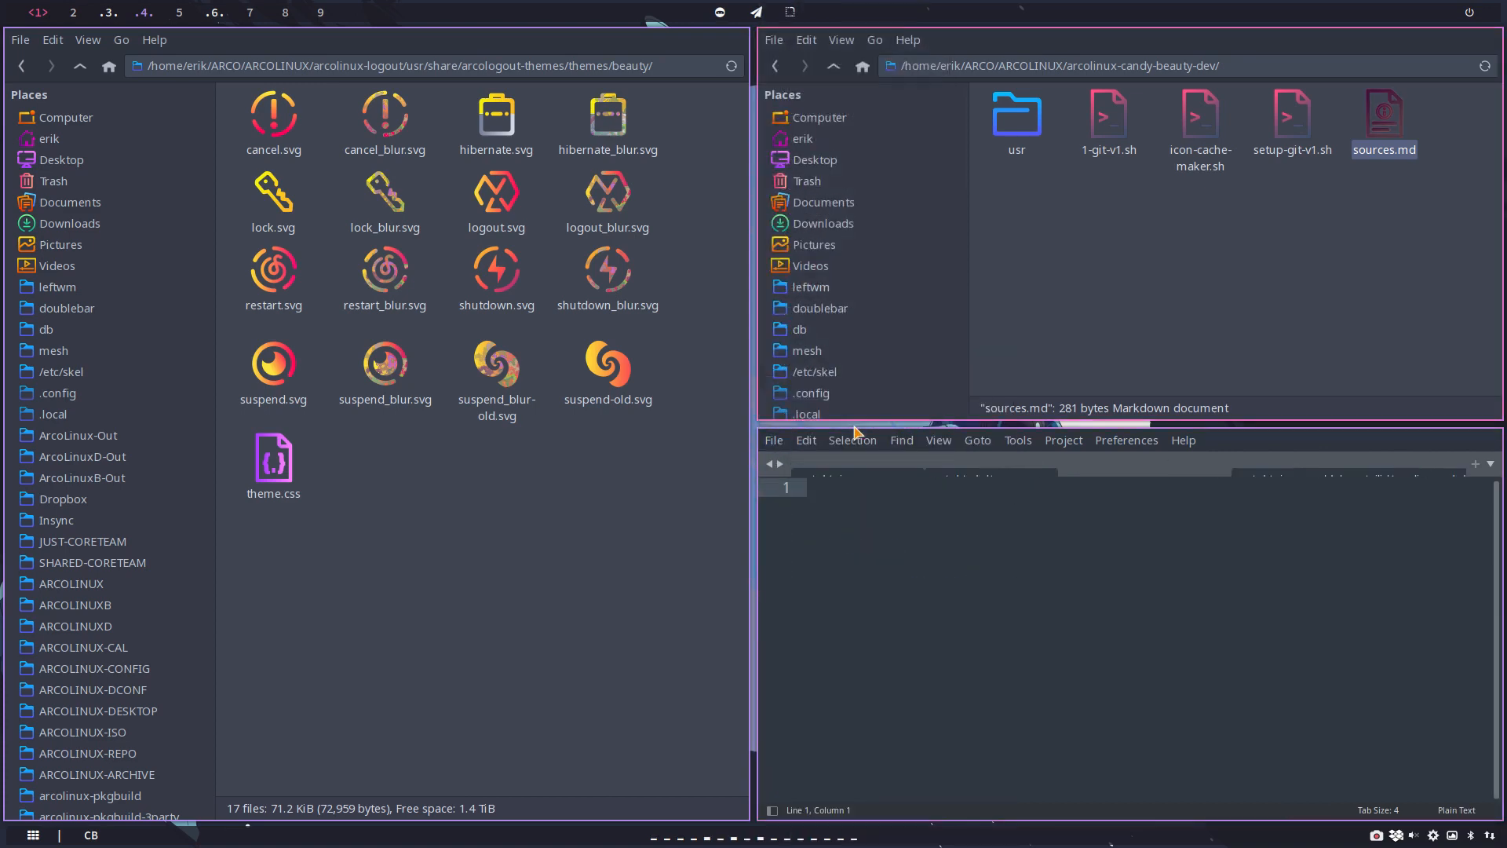
{"action": "key", "text": "super+q"}
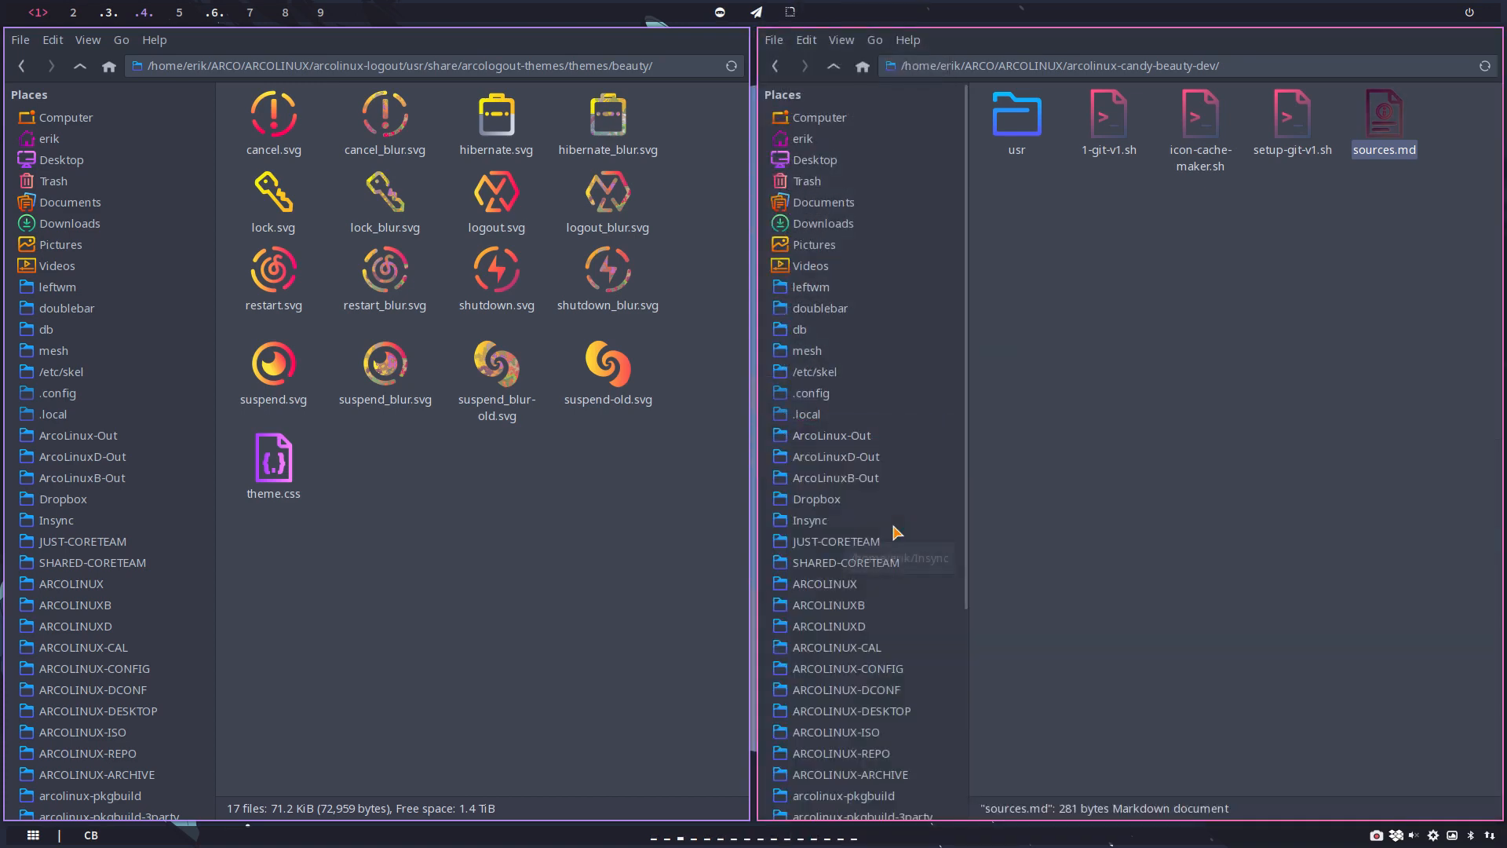
Step: Browse from the arcolinux-candy-beauty-dev folder to usr/share/icons/al-beautyline/actions
{"action": "left_click", "coordinate": [1186, 322]}
{"action": "double_click", "coordinate": [1020, 125]}
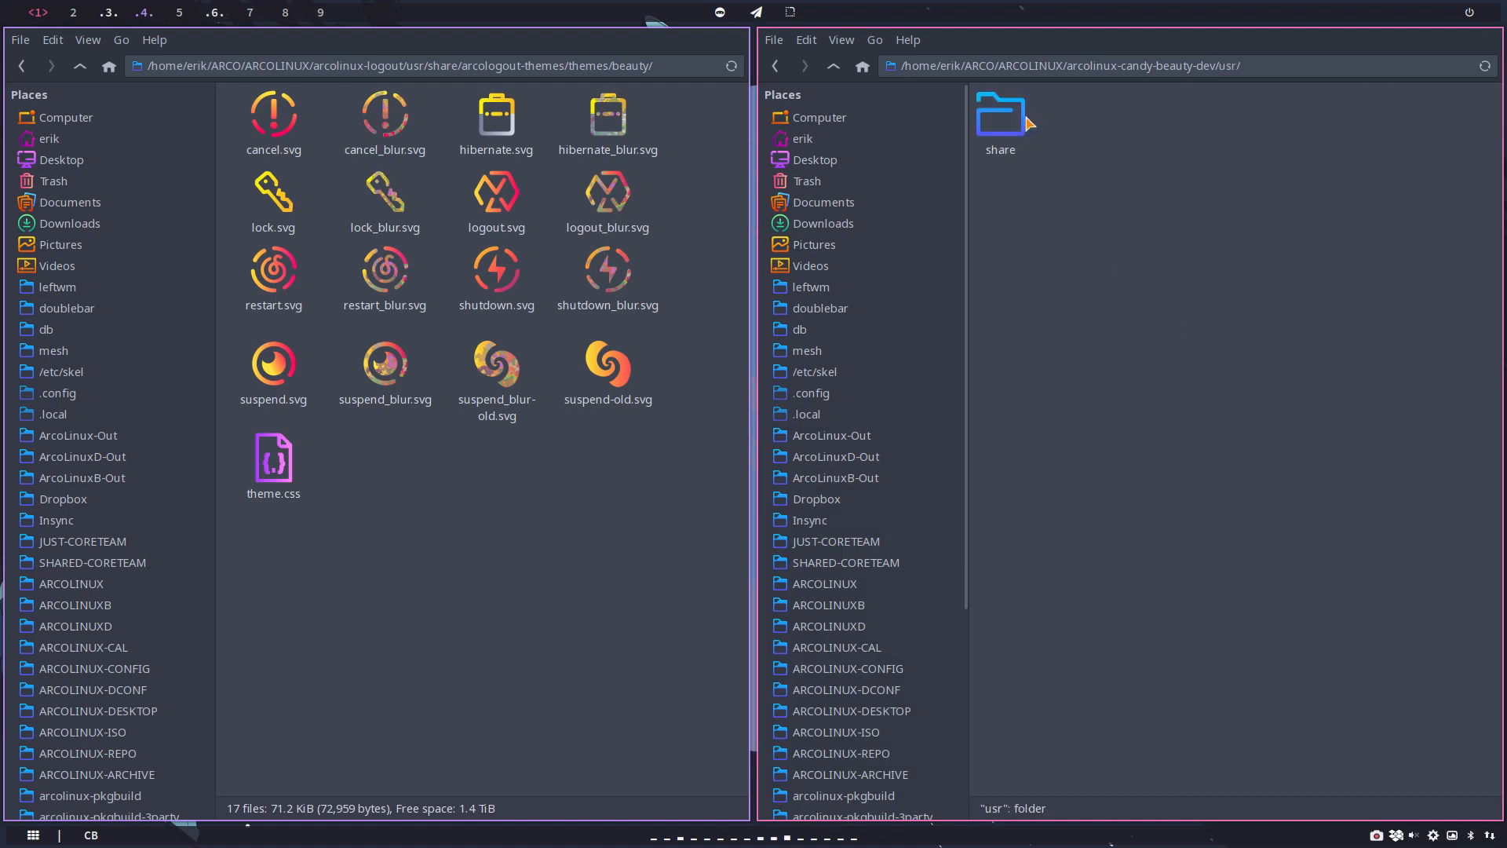
{"action": "double_click", "coordinate": [1007, 125]}
{"action": "double_click", "coordinate": [1054, 133]}
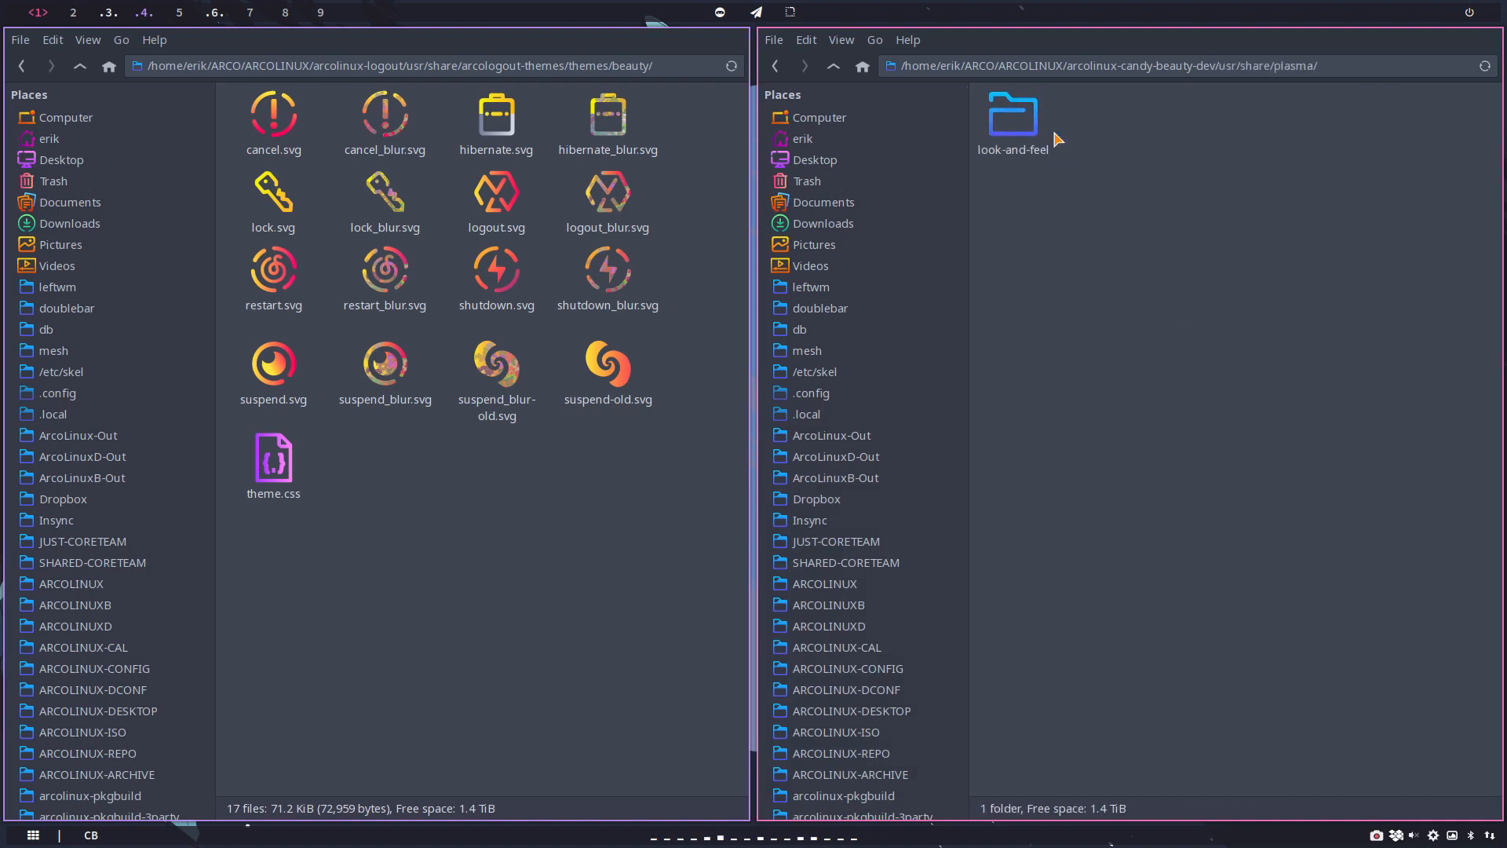
{"action": "left_click", "coordinate": [833, 69]}
{"action": "double_click", "coordinate": [1000, 118]}
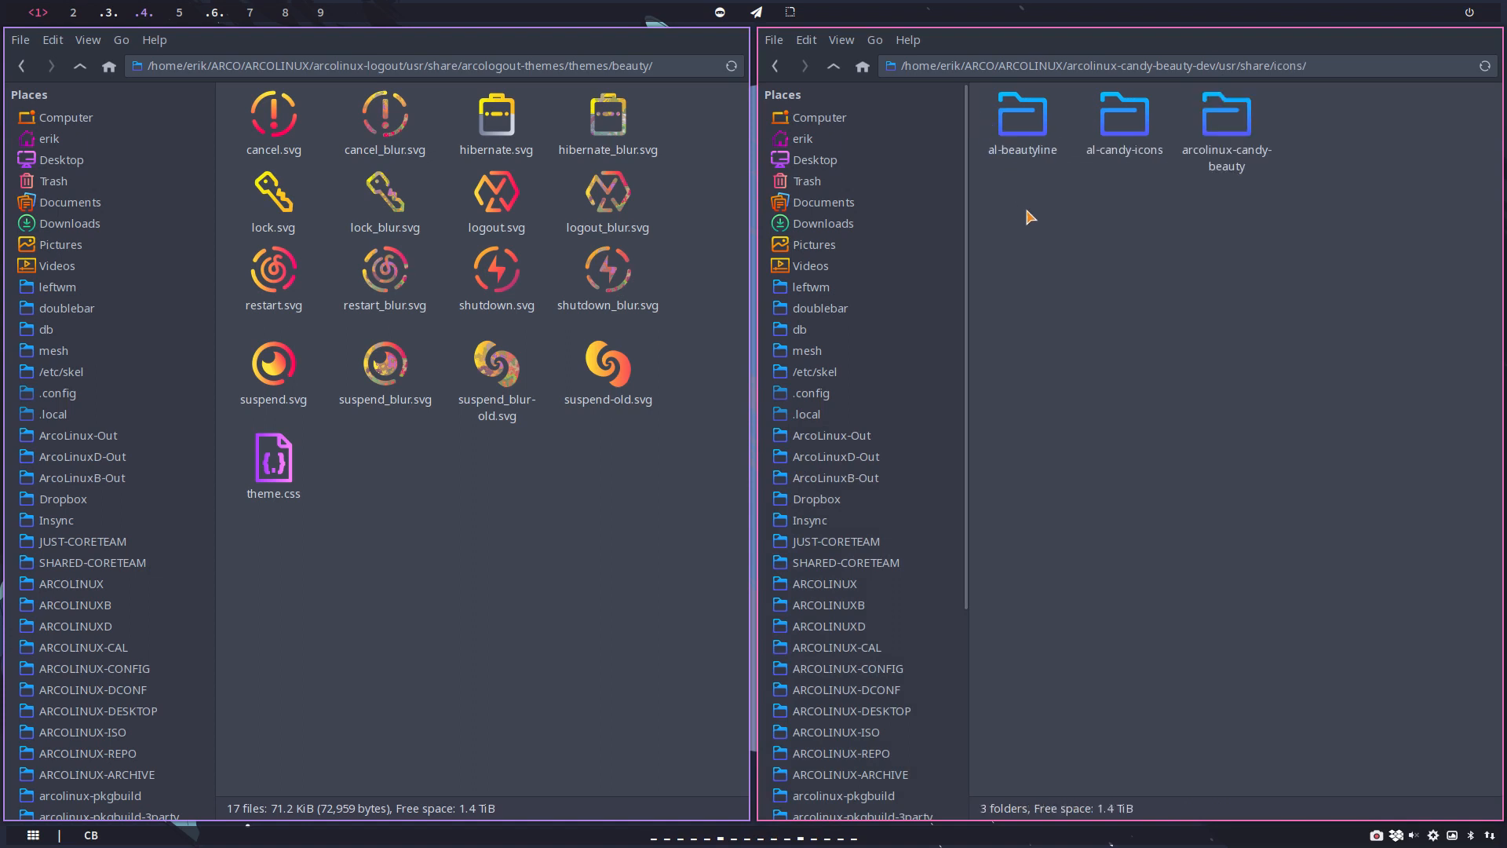
{"action": "left_click", "coordinate": [1014, 130]}
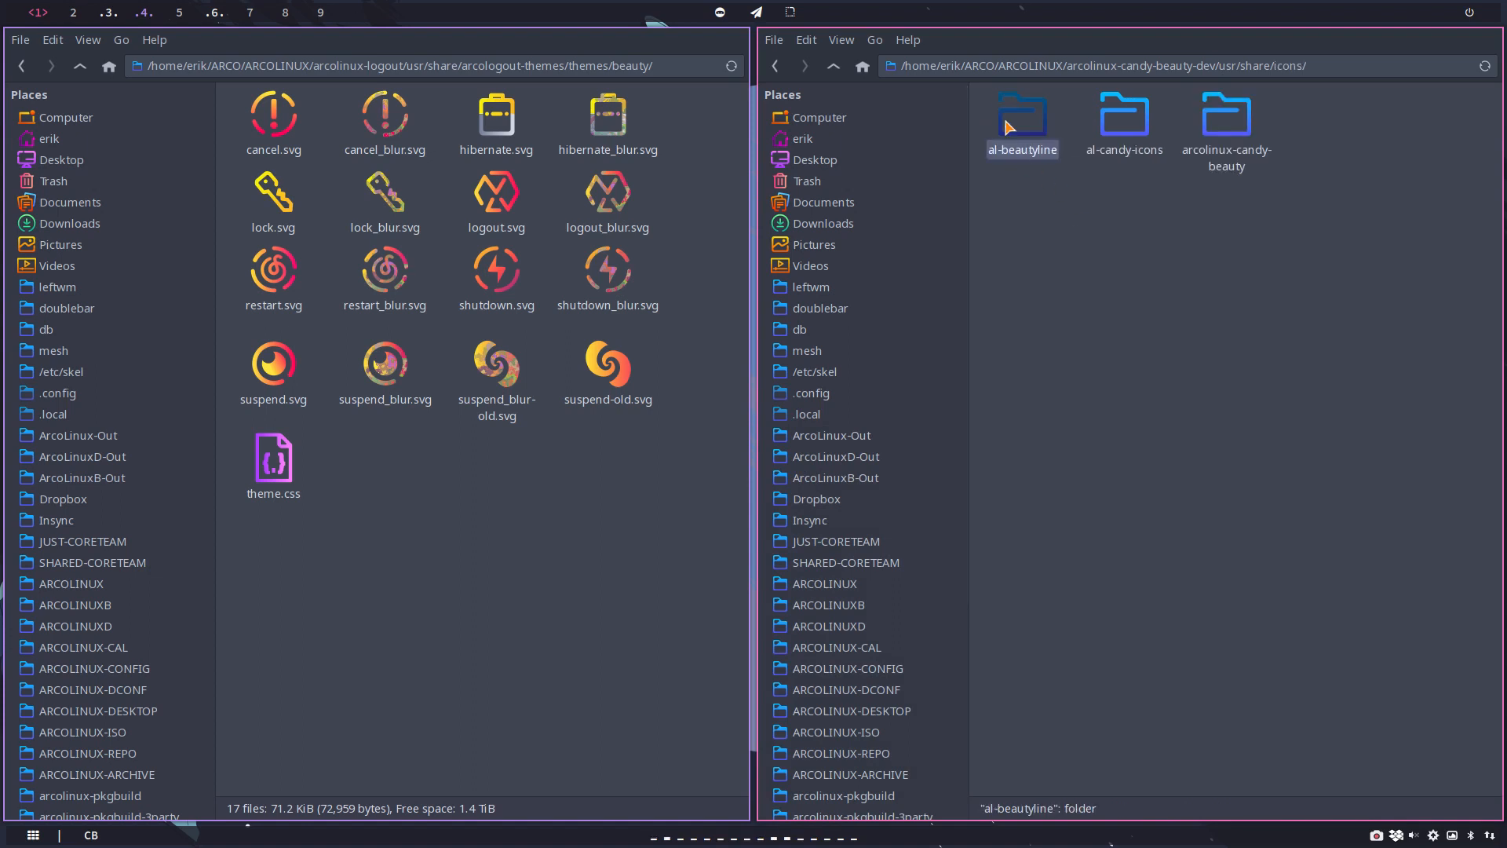
{"action": "double_click", "coordinate": [1014, 133]}
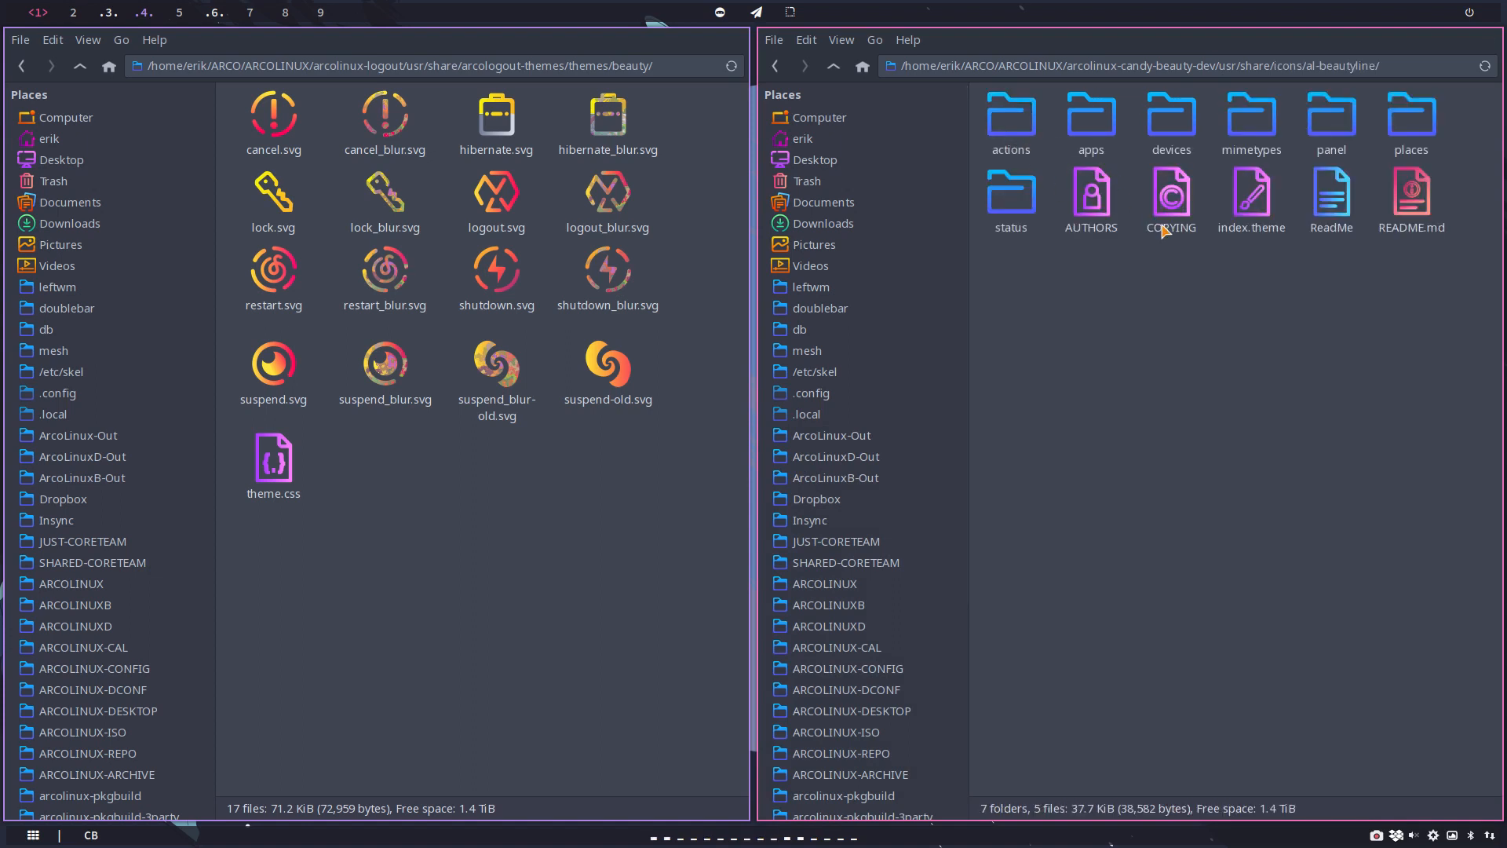
{"action": "double_click", "coordinate": [1031, 134]}
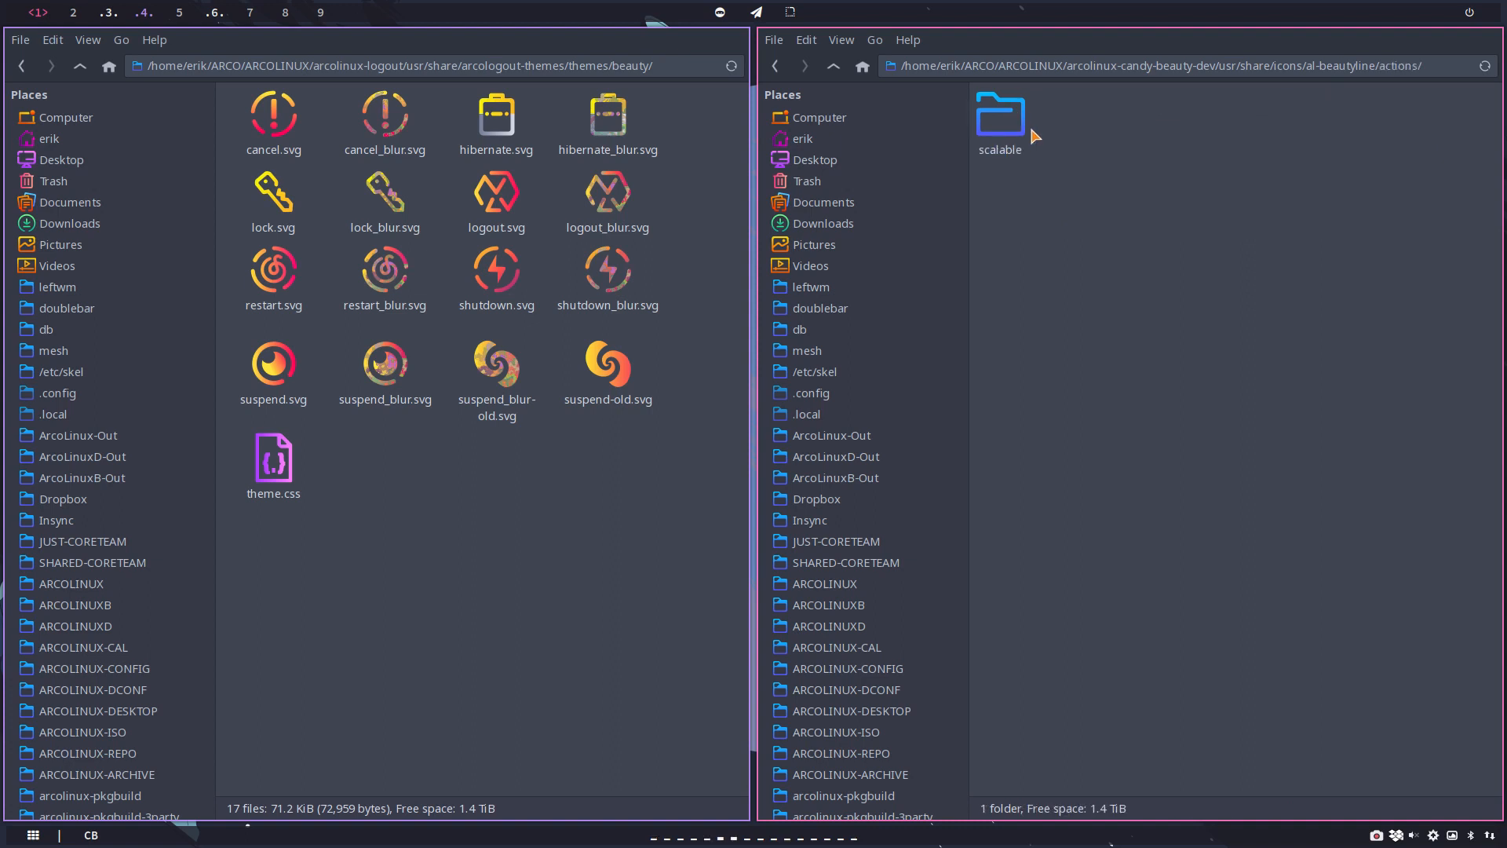
Step: Check the file manager's name and version information, and close the second window
{"action": "left_click", "coordinate": [909, 41]}
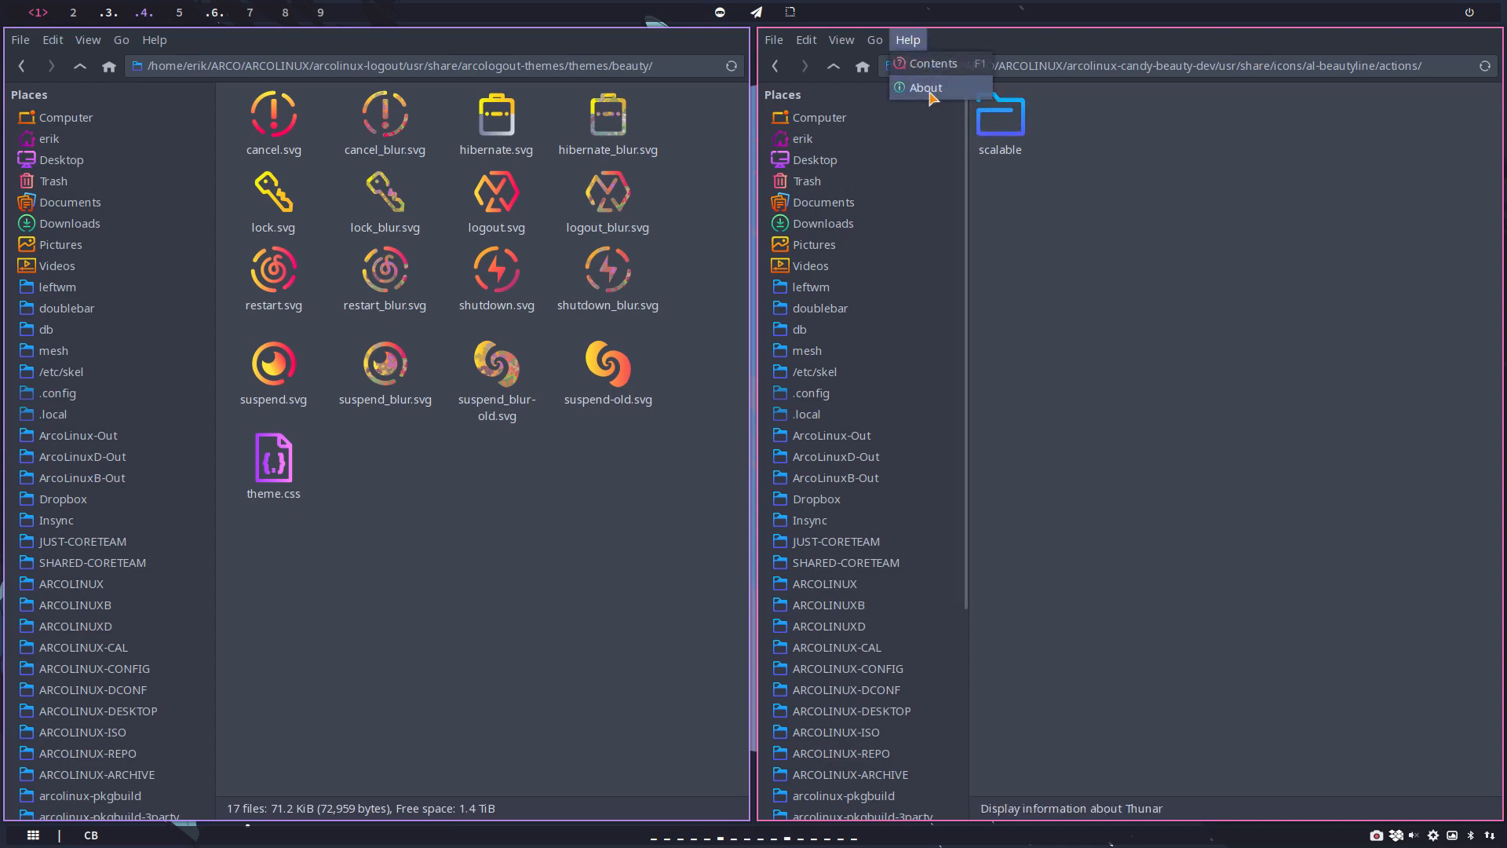
{"action": "left_click", "coordinate": [926, 88]}
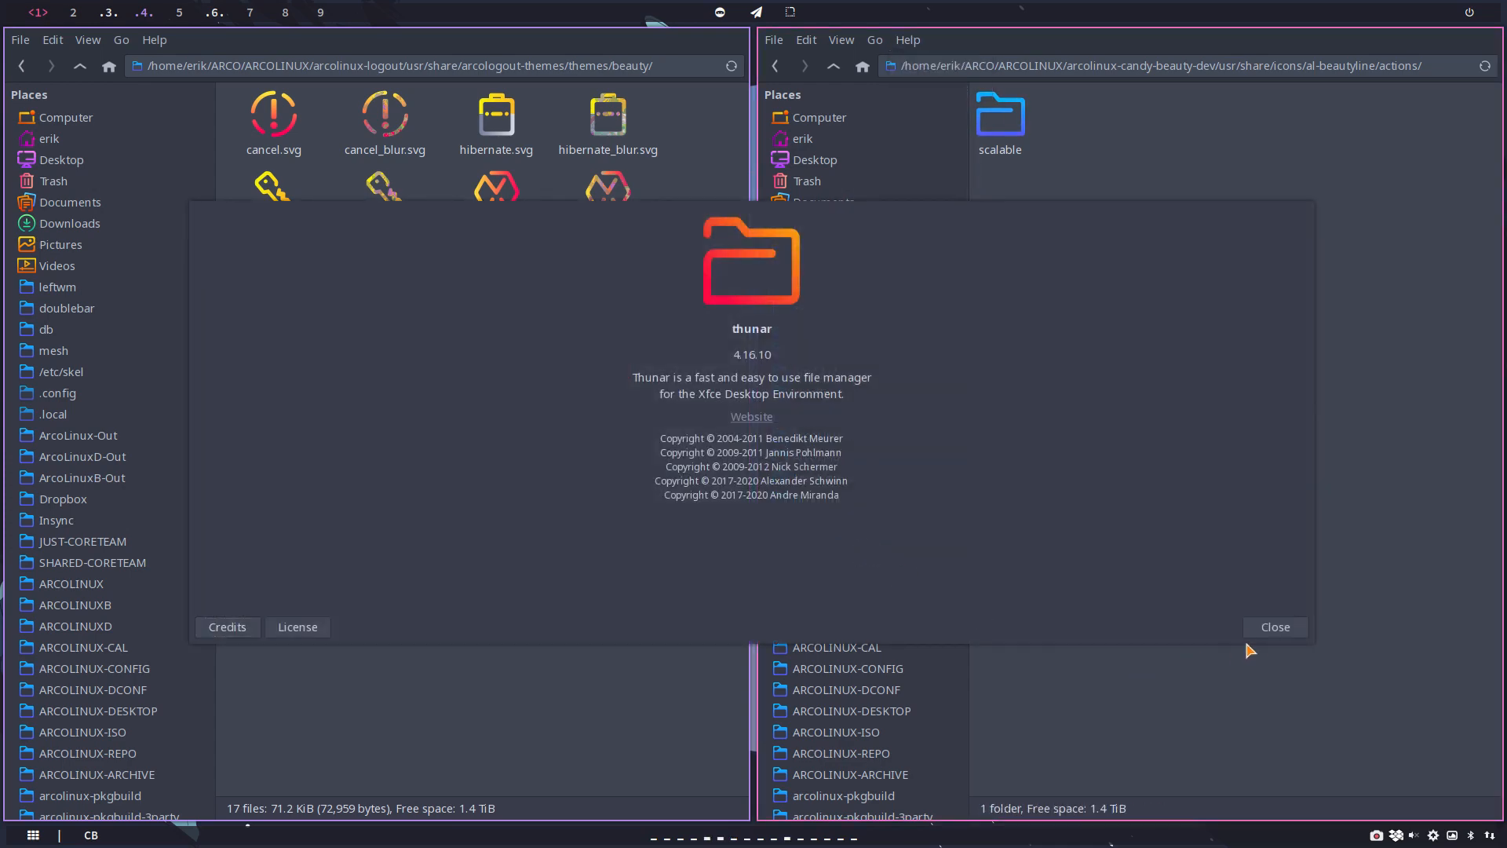
{"action": "left_click", "coordinate": [1271, 627]}
{"action": "key", "text": "super+q"}
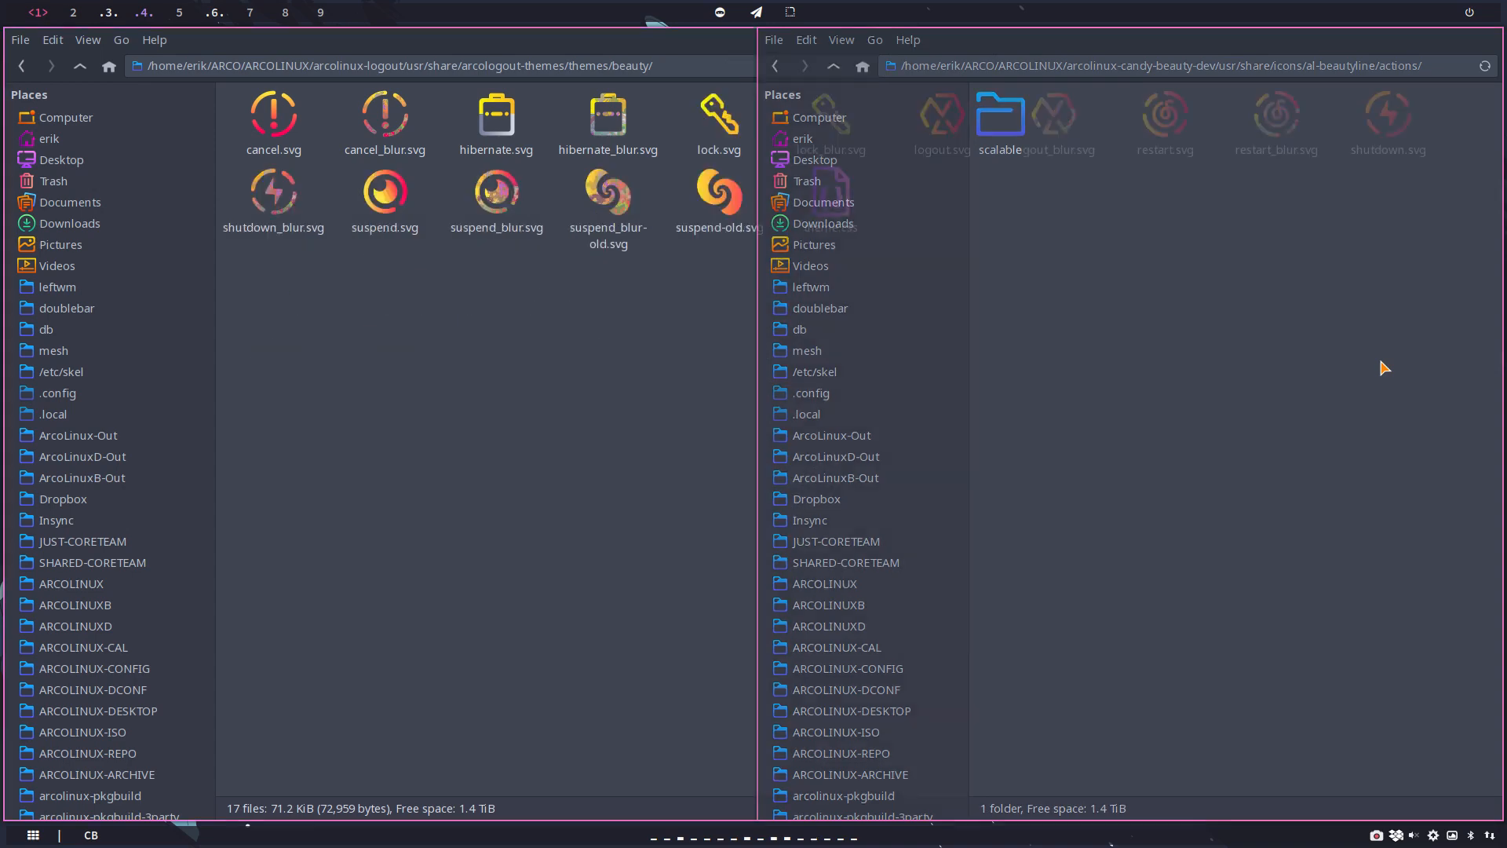
Step: Launch nemo and browse to ARCOLINUX/arcolinux-candy-beauty-dev/usr/share/icons/al-beautyline/actions/scalable
{"action": "key", "text": "super+shift+d"}
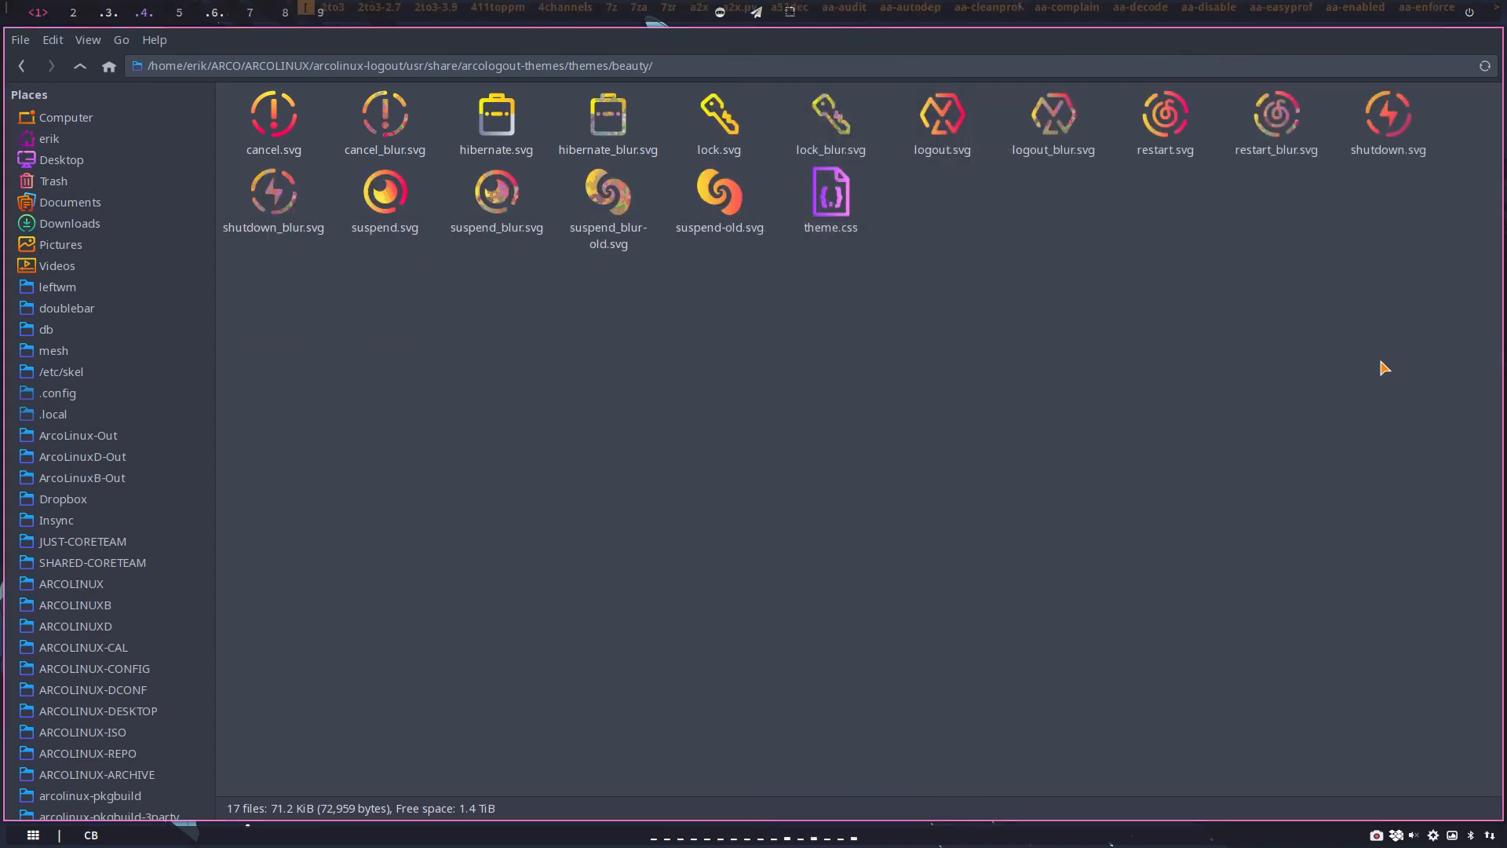
{"action": "type", "text": "nemo"}
{"action": "key", "text": "Return"}
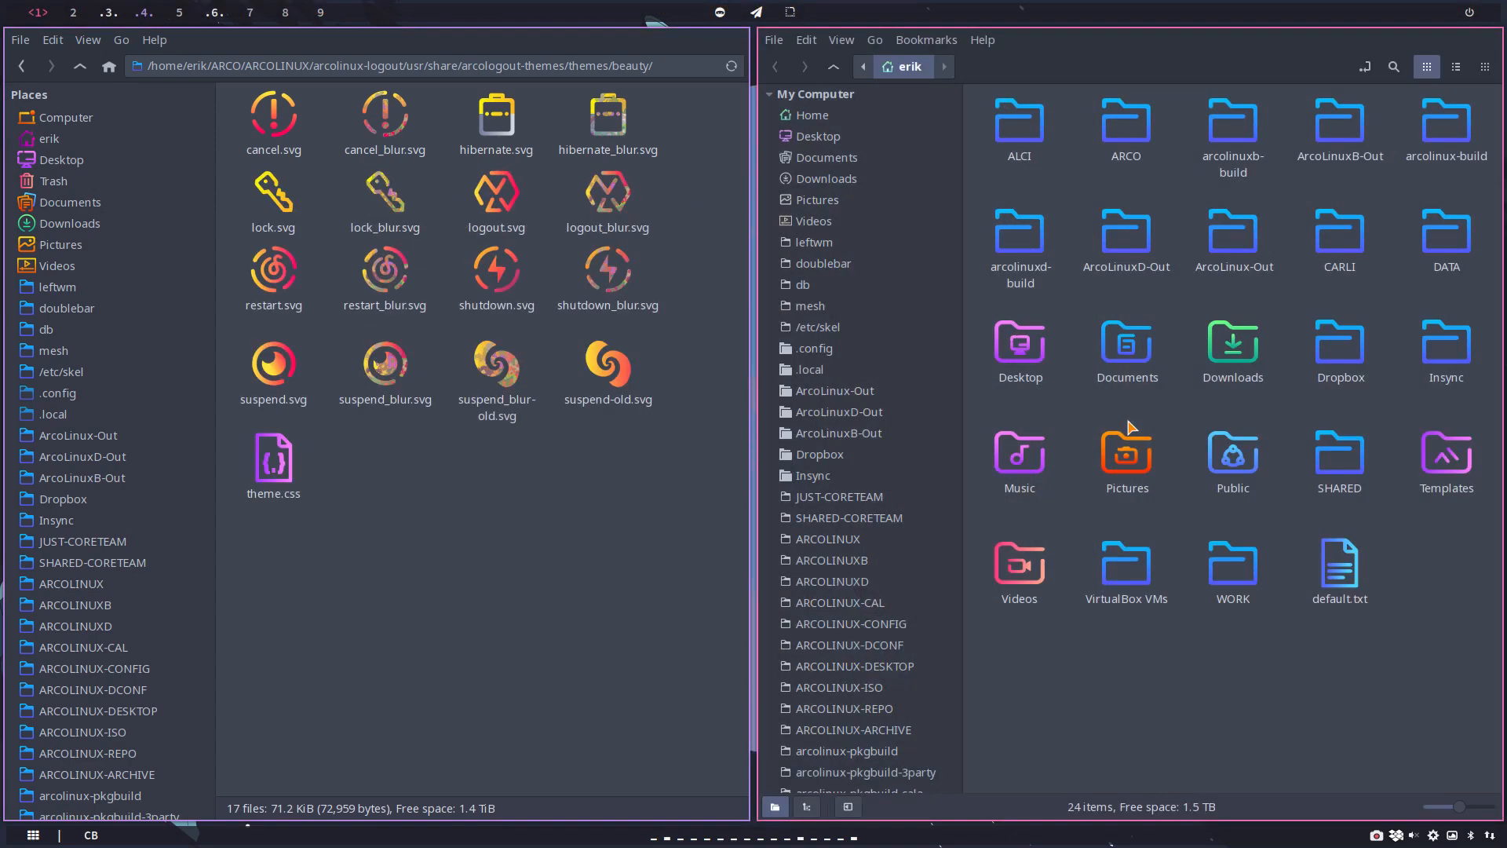
{"action": "left_click", "coordinate": [859, 540]}
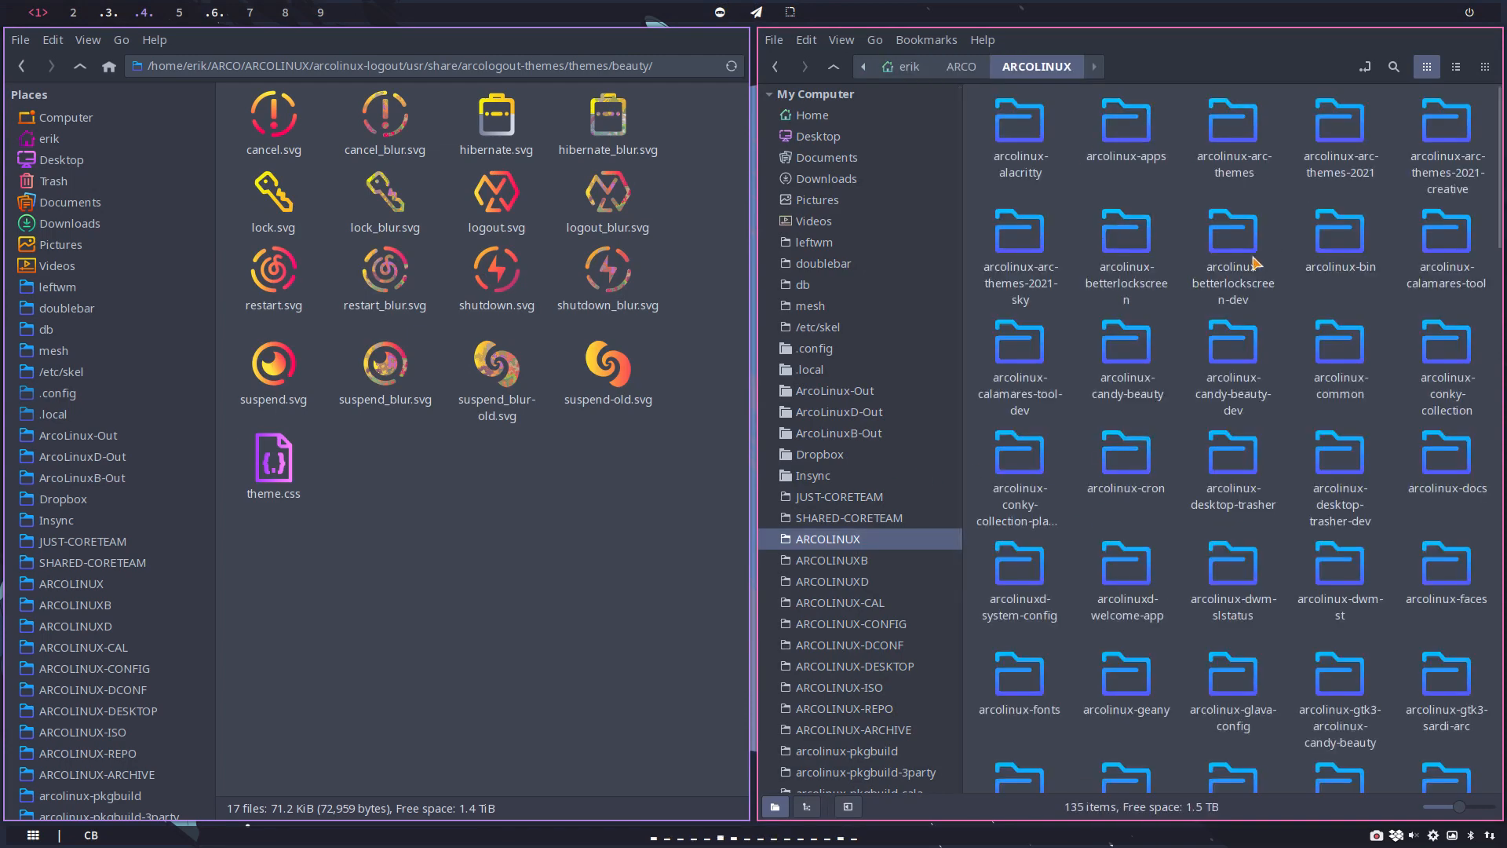
{"action": "double_click", "coordinate": [1230, 365]}
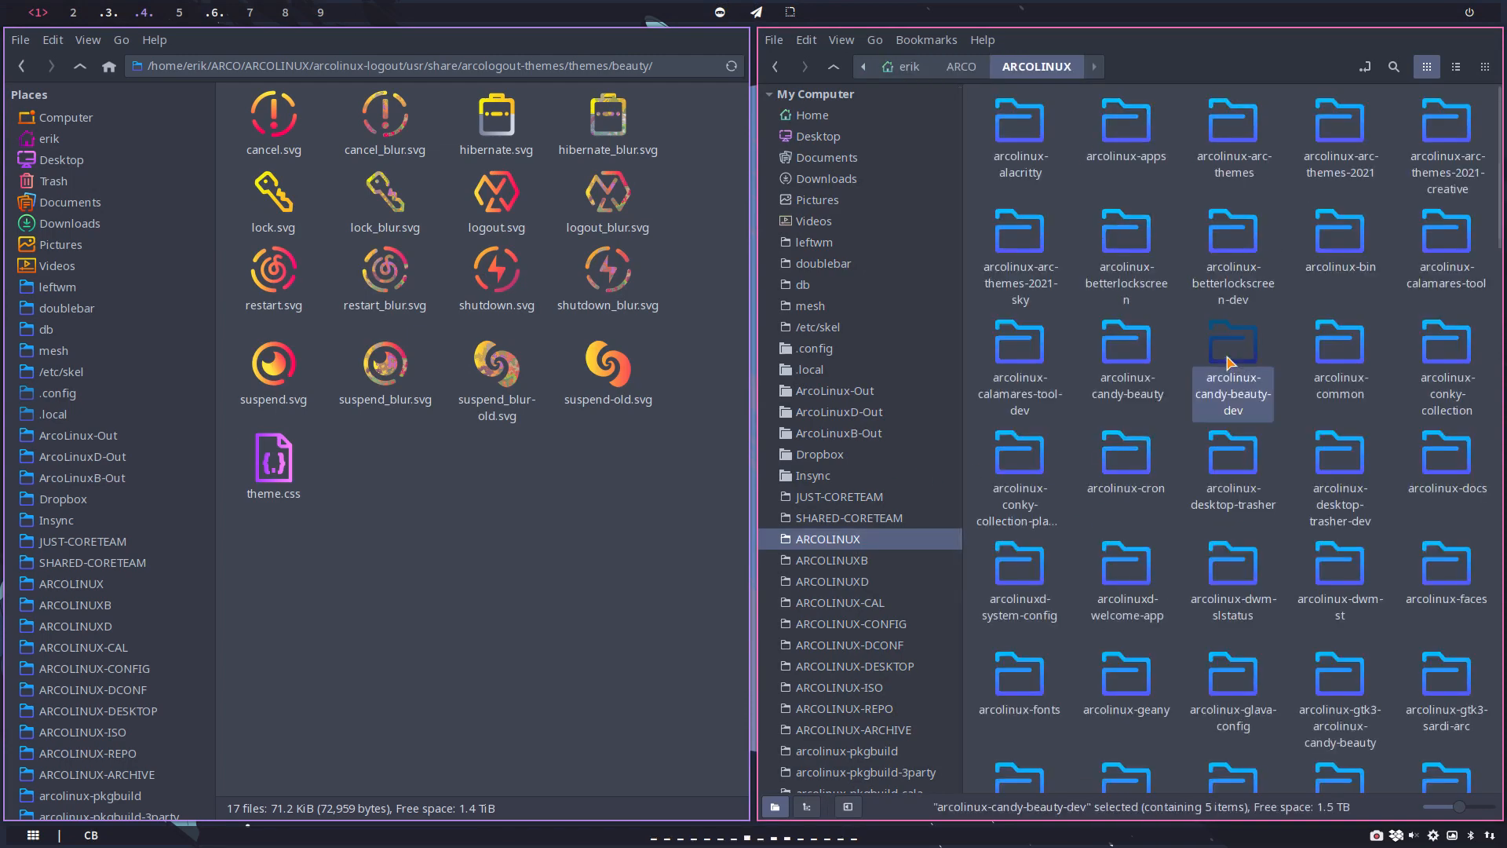
{"action": "double_click", "coordinate": [1010, 135]}
{"action": "double_click", "coordinate": [1009, 135]}
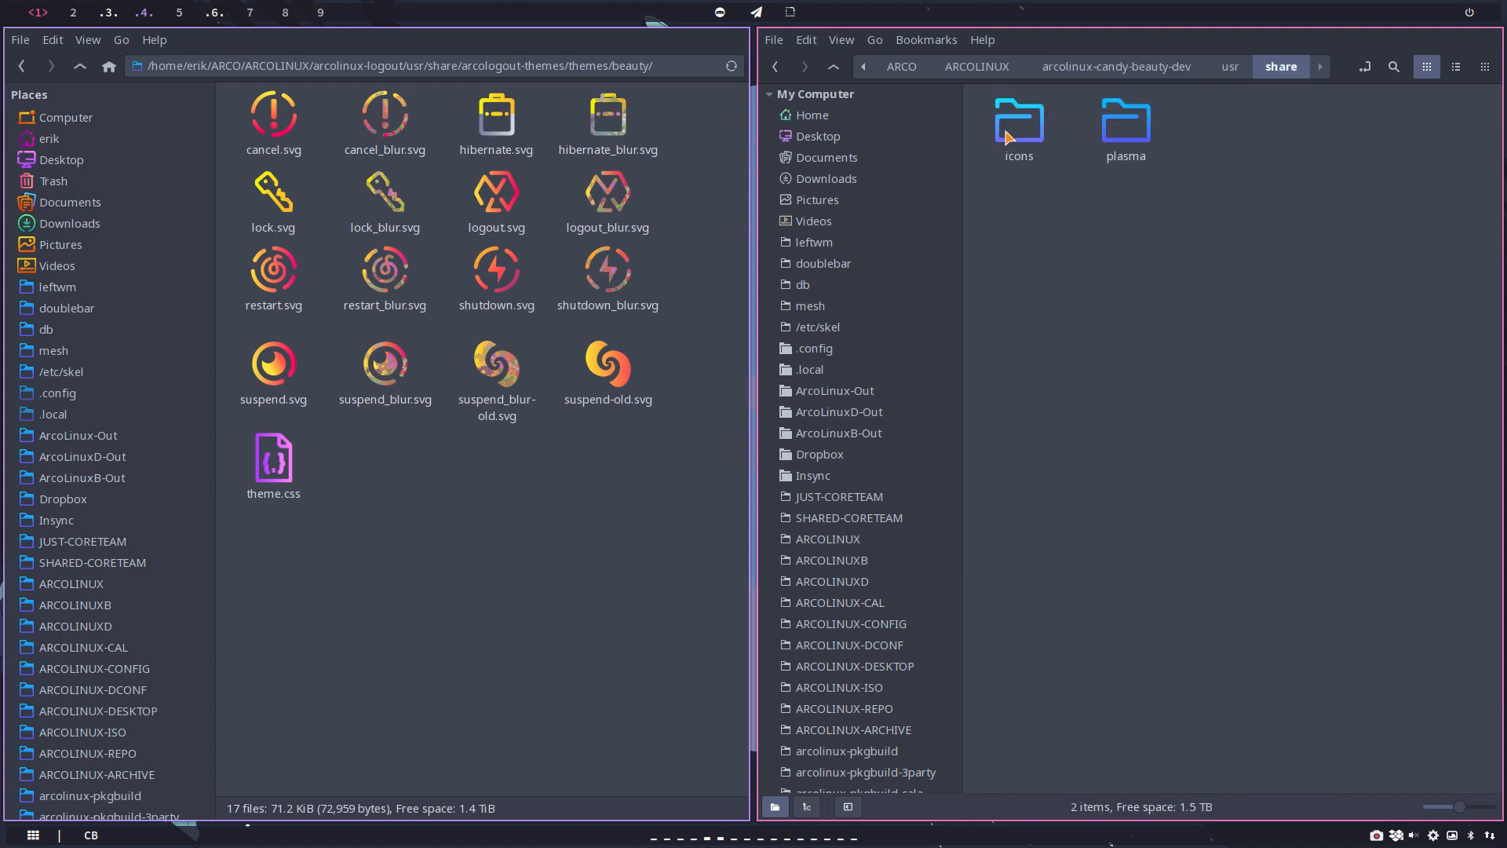
{"action": "double_click", "coordinate": [1009, 135]}
{"action": "double_click", "coordinate": [1009, 135]}
{"action": "double_click", "coordinate": [1010, 135]}
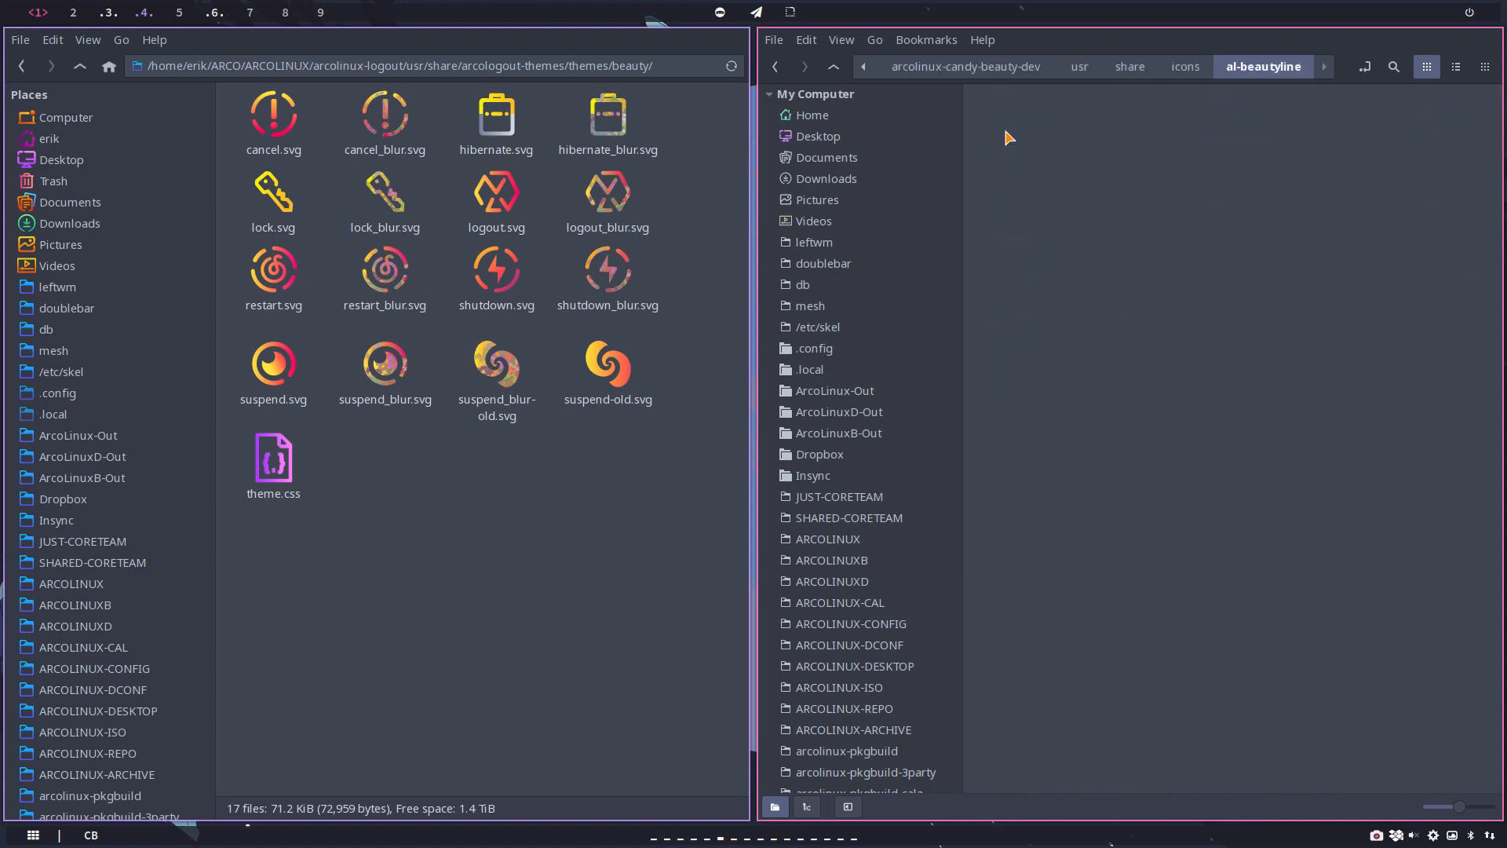
{"action": "double_click", "coordinate": [1021, 124]}
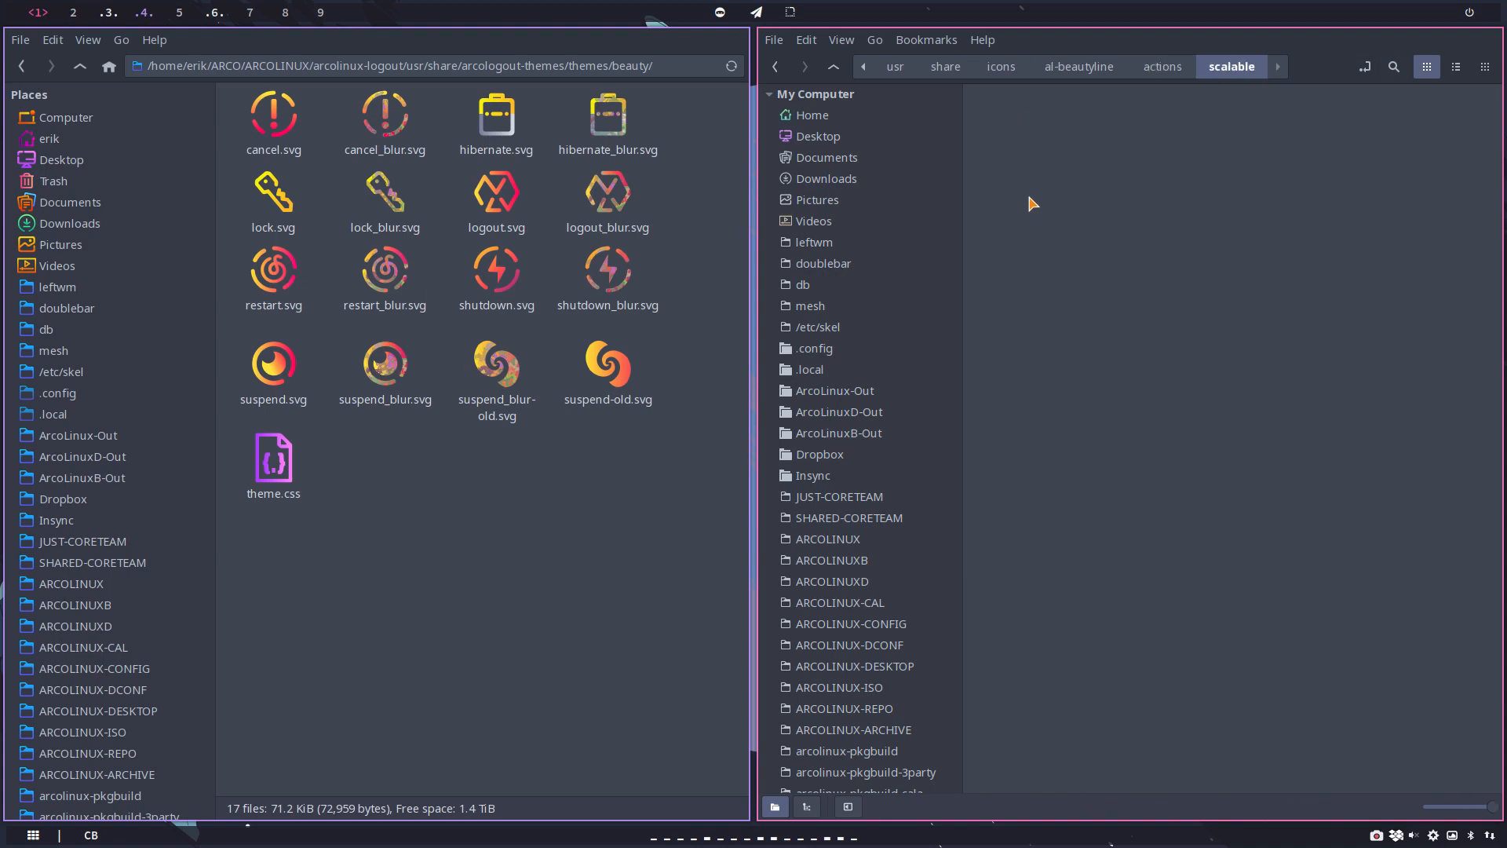
Step: Search the scalable folder for files named "cancel" and enlarge the result icons
{"action": "left_click", "coordinate": [1394, 68]}
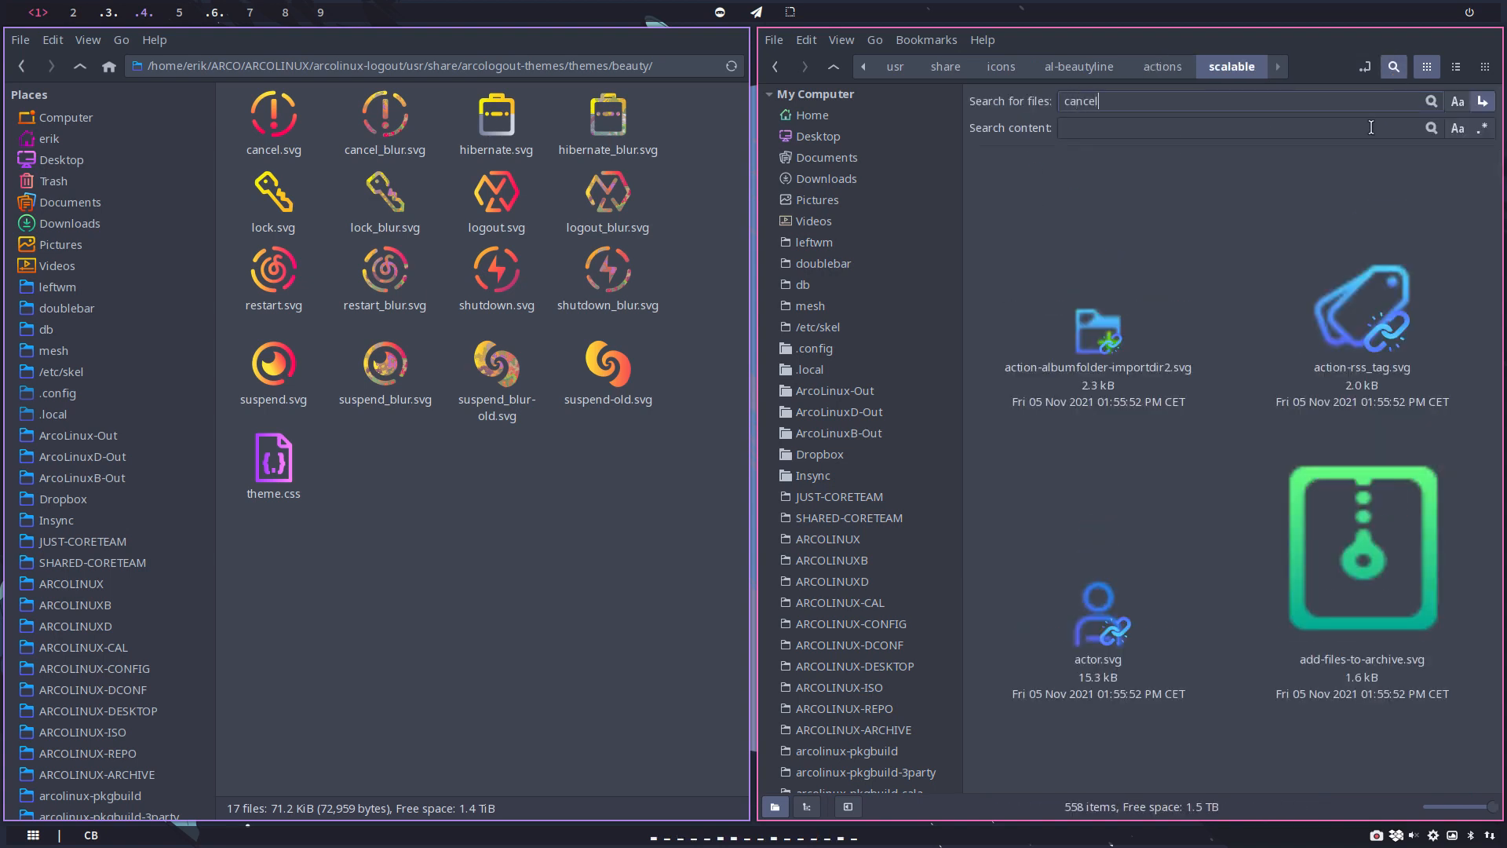
{"action": "key", "text": "Return"}
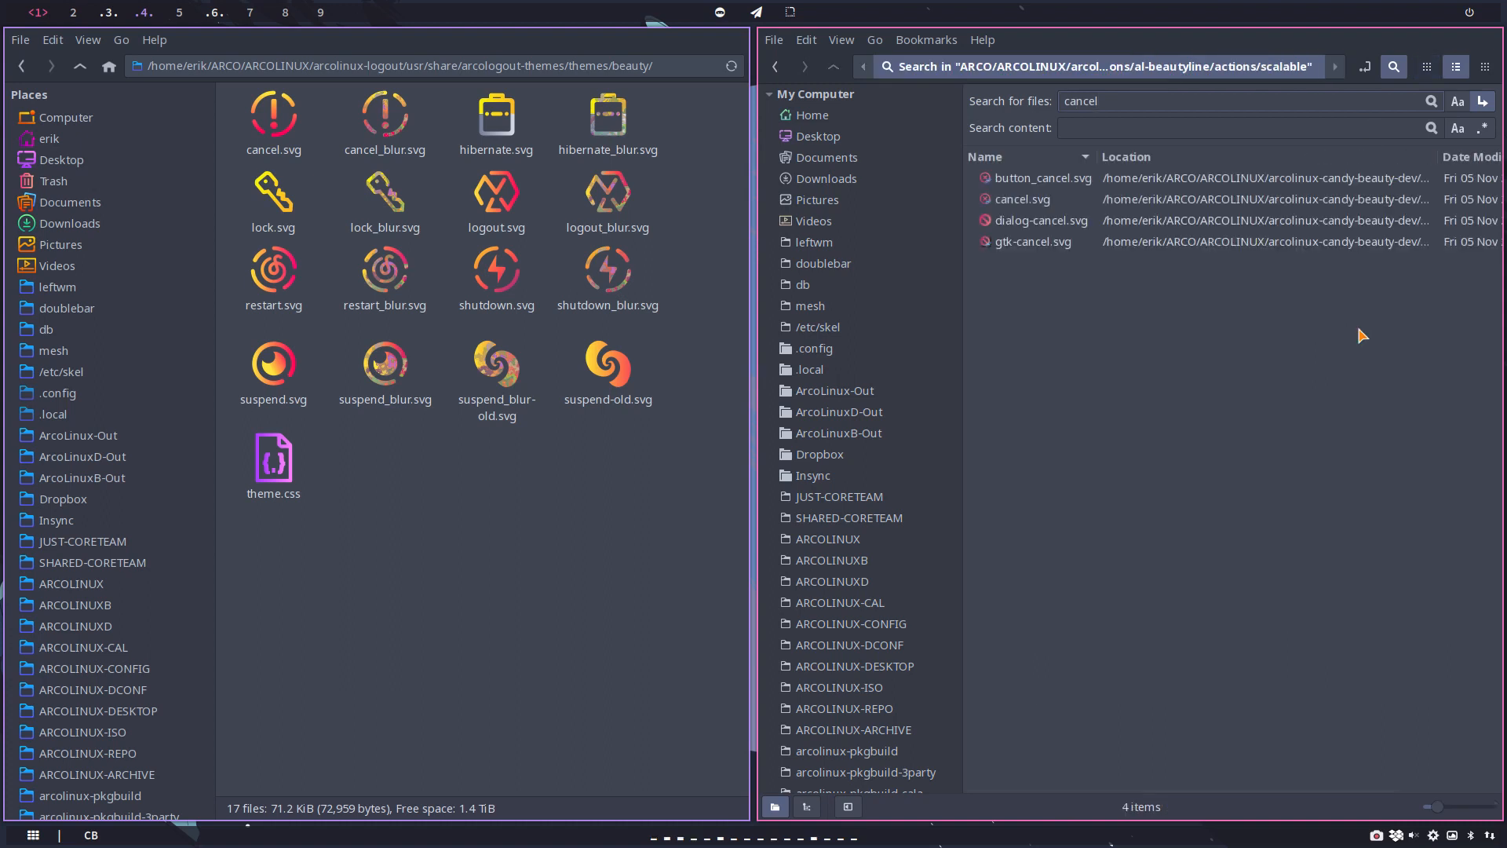
{"action": "scroll", "coordinate": [1151, 289], "scroll_direction": "up", "scroll_amount": 2}
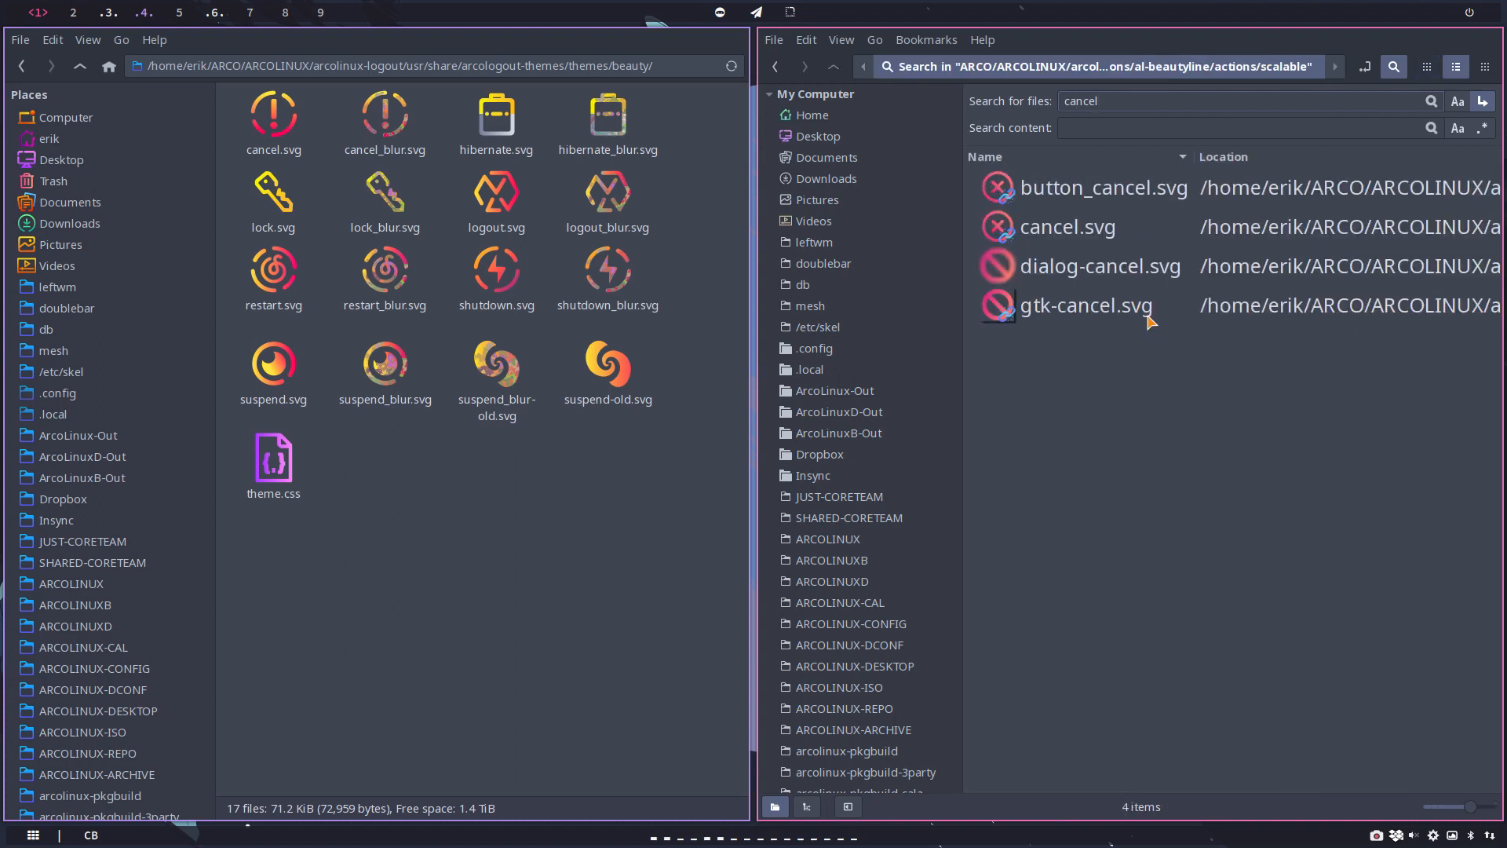
Step: Open the found cancel.svg in Inkscape and save it to the Desktop as cancel.svg
{"action": "left_click", "coordinate": [1098, 233]}
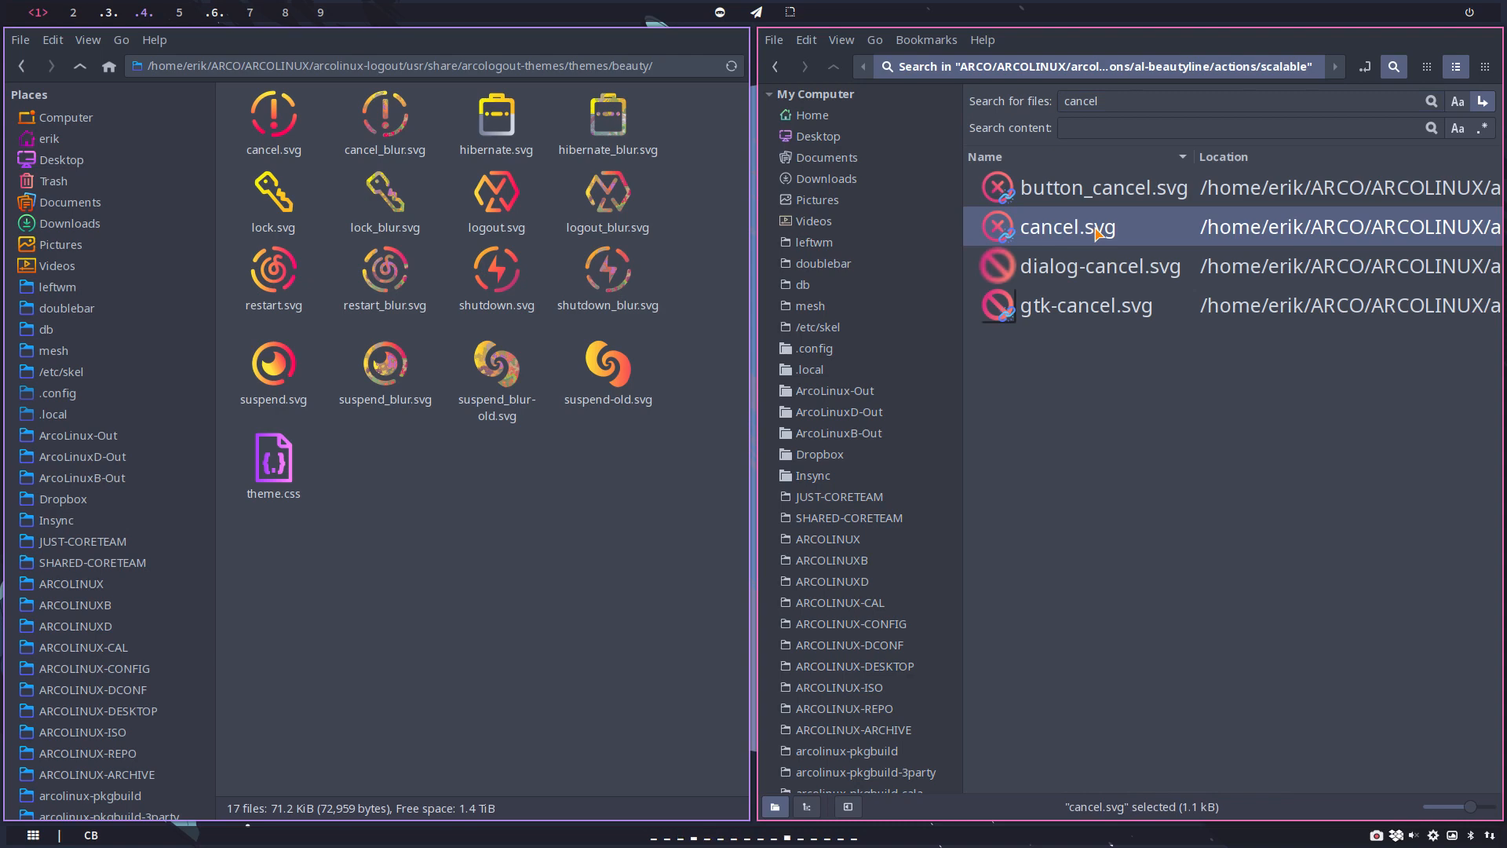
{"action": "key", "text": "ctrl+c"}
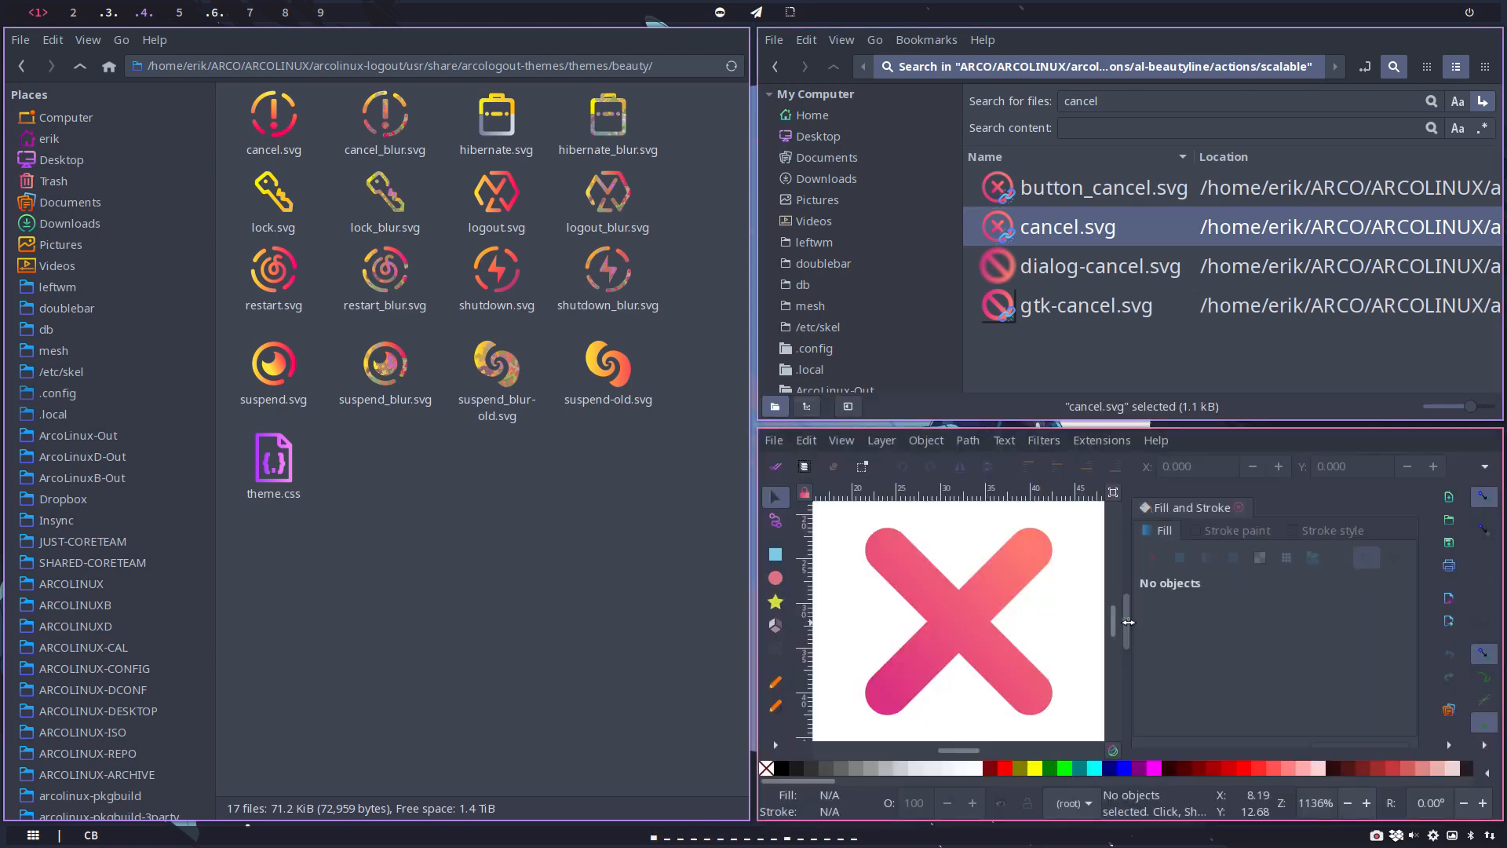
{"action": "left_click", "coordinate": [774, 441]}
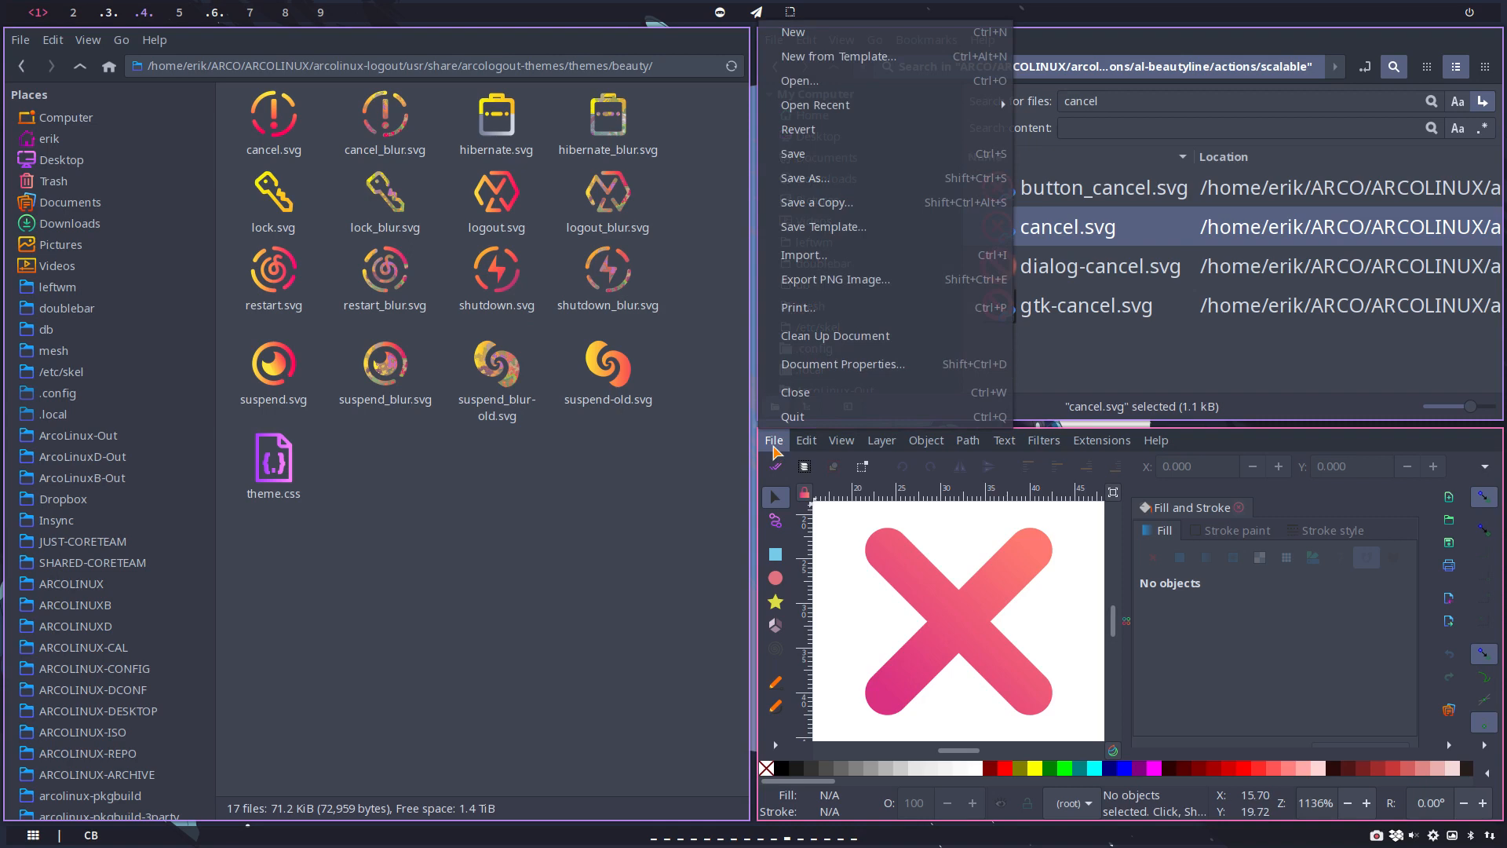
{"action": "left_click", "coordinate": [803, 178]}
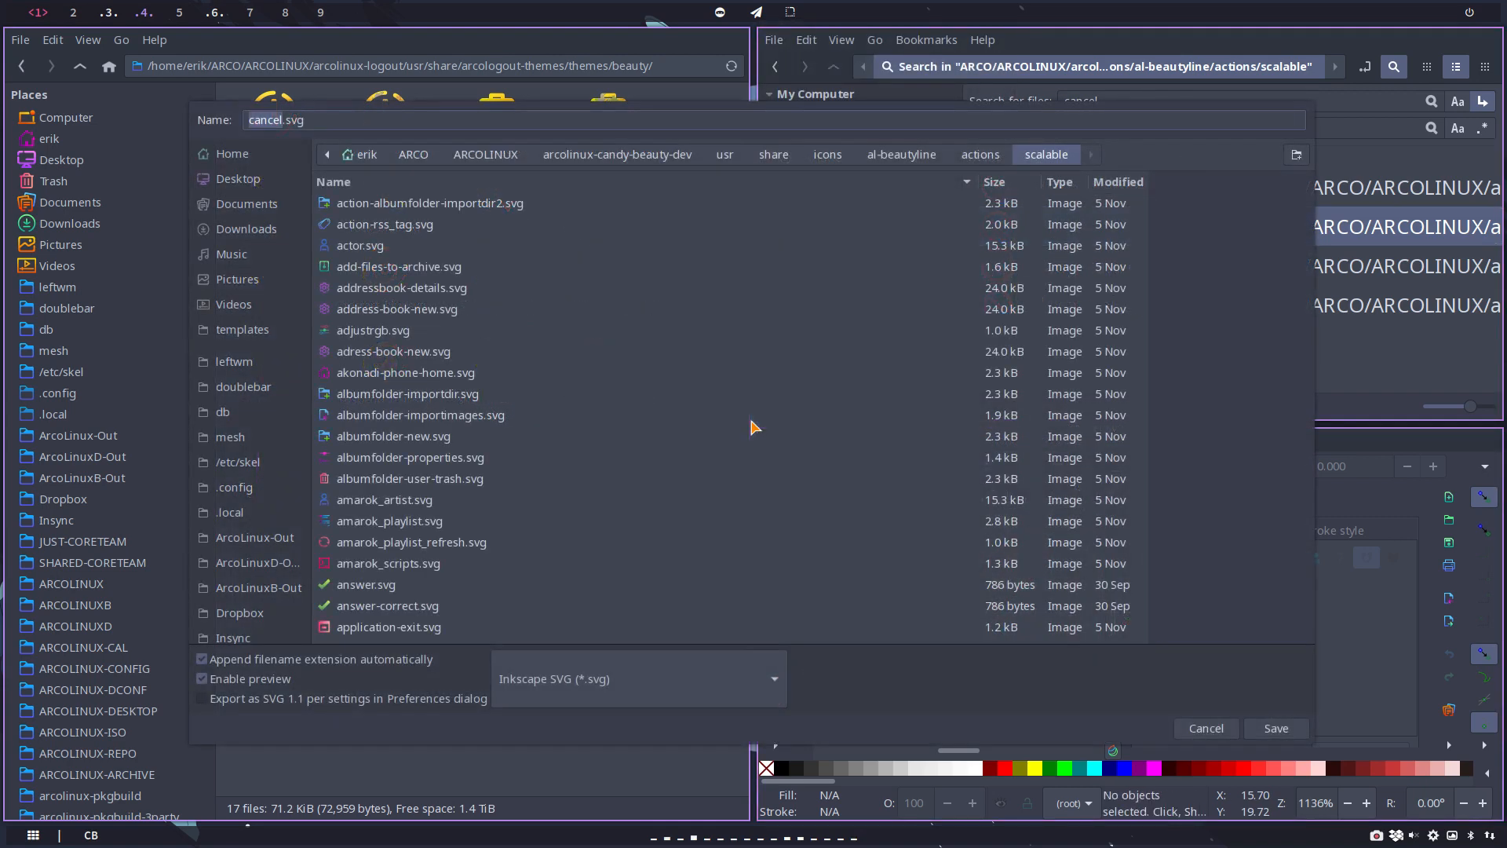
{"action": "left_click", "coordinate": [238, 179]}
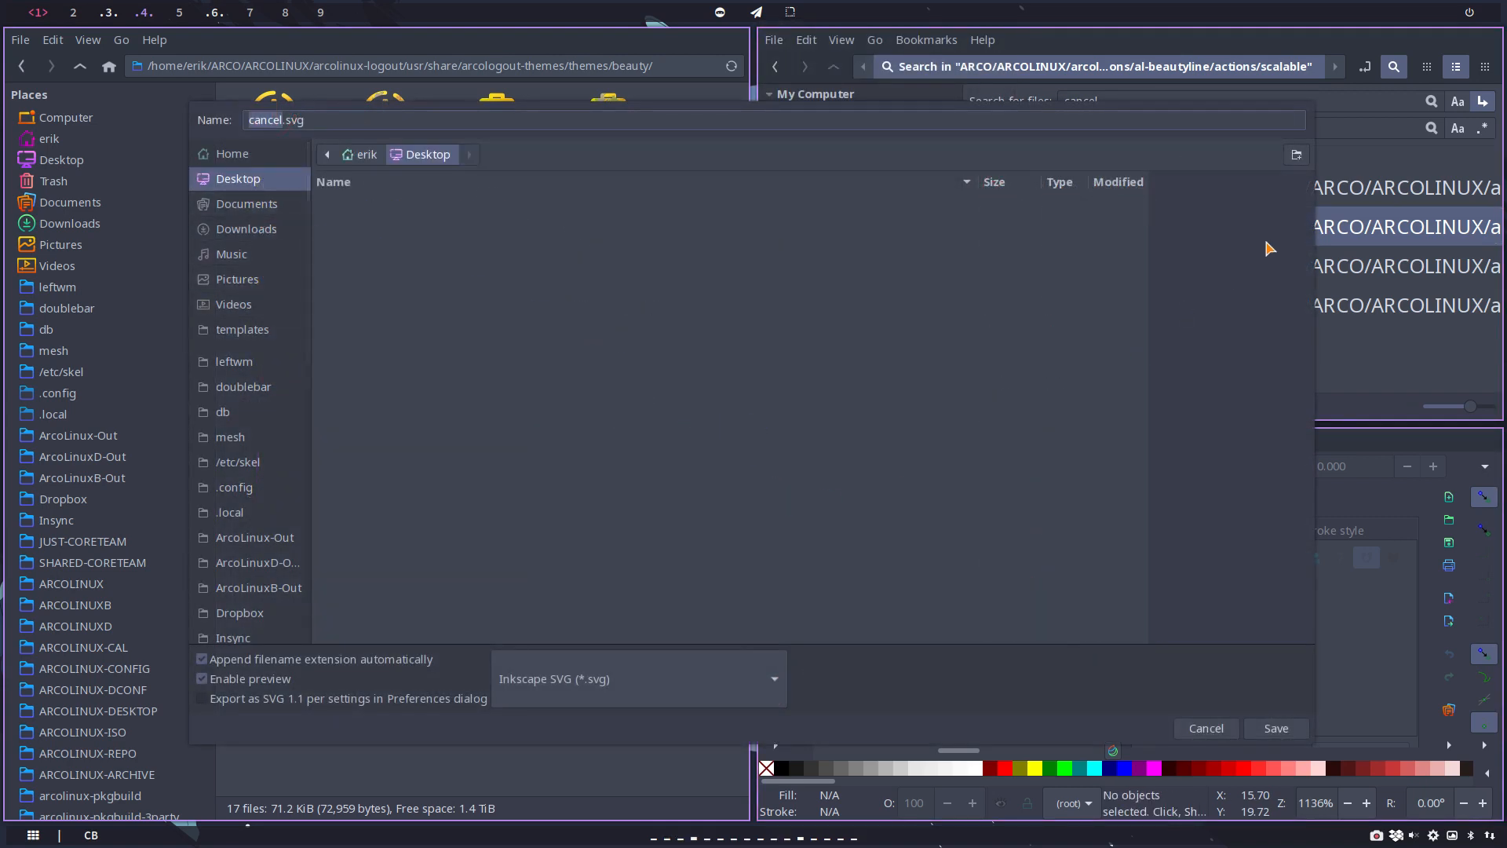
{"action": "left_click", "coordinate": [1268, 729]}
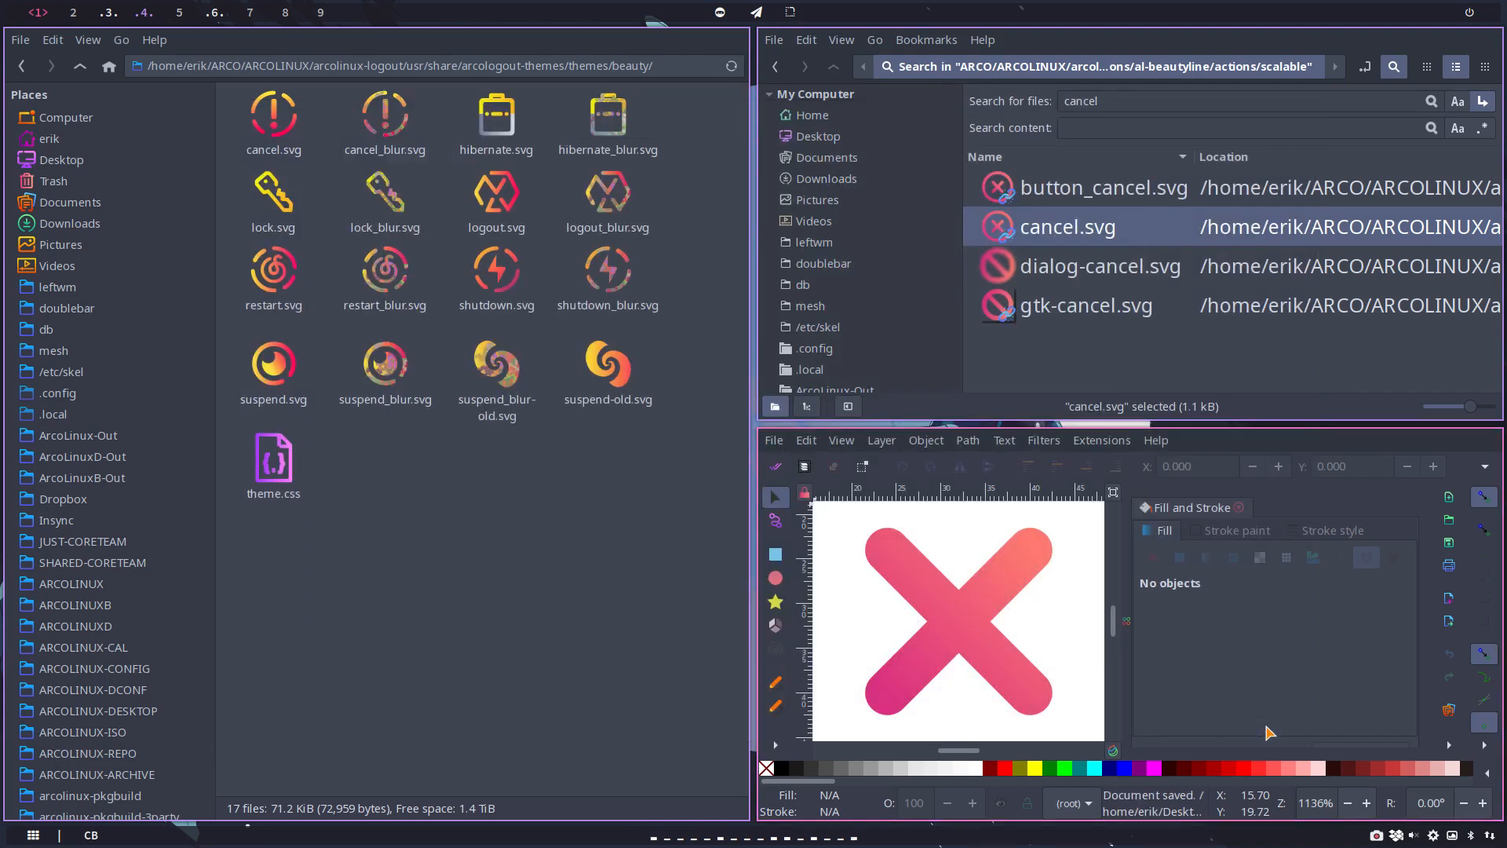
Step: Search the scalable folder for "hibernate", open system-suspend-hibernate.svg in Inkscape, and close the cancel drawing's window
{"action": "double_click", "coordinate": [1128, 105]}
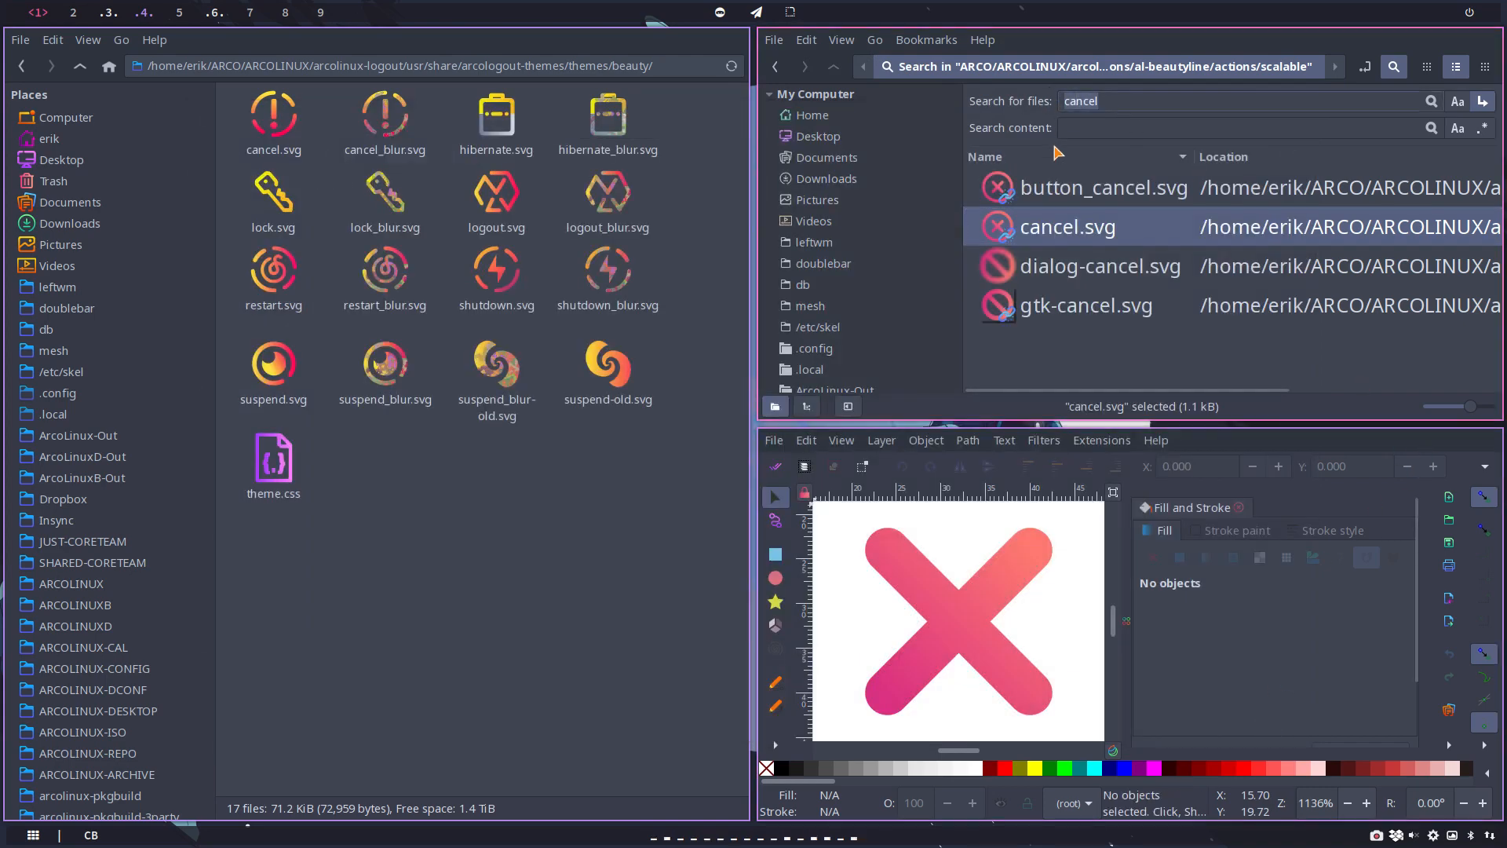
{"action": "type", "text": "hiber"}
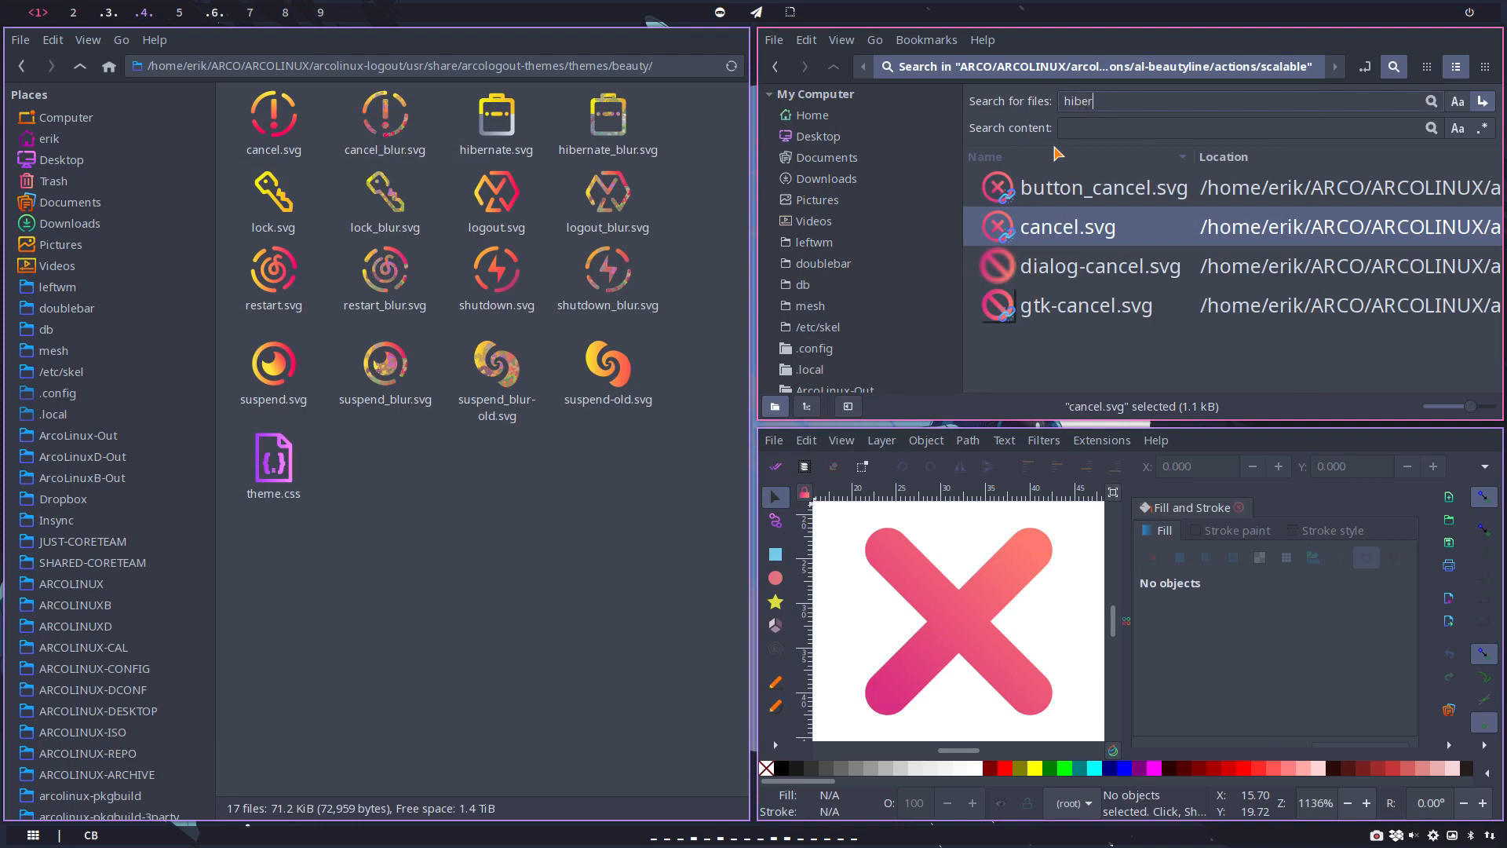
{"action": "type", "text": "nate"}
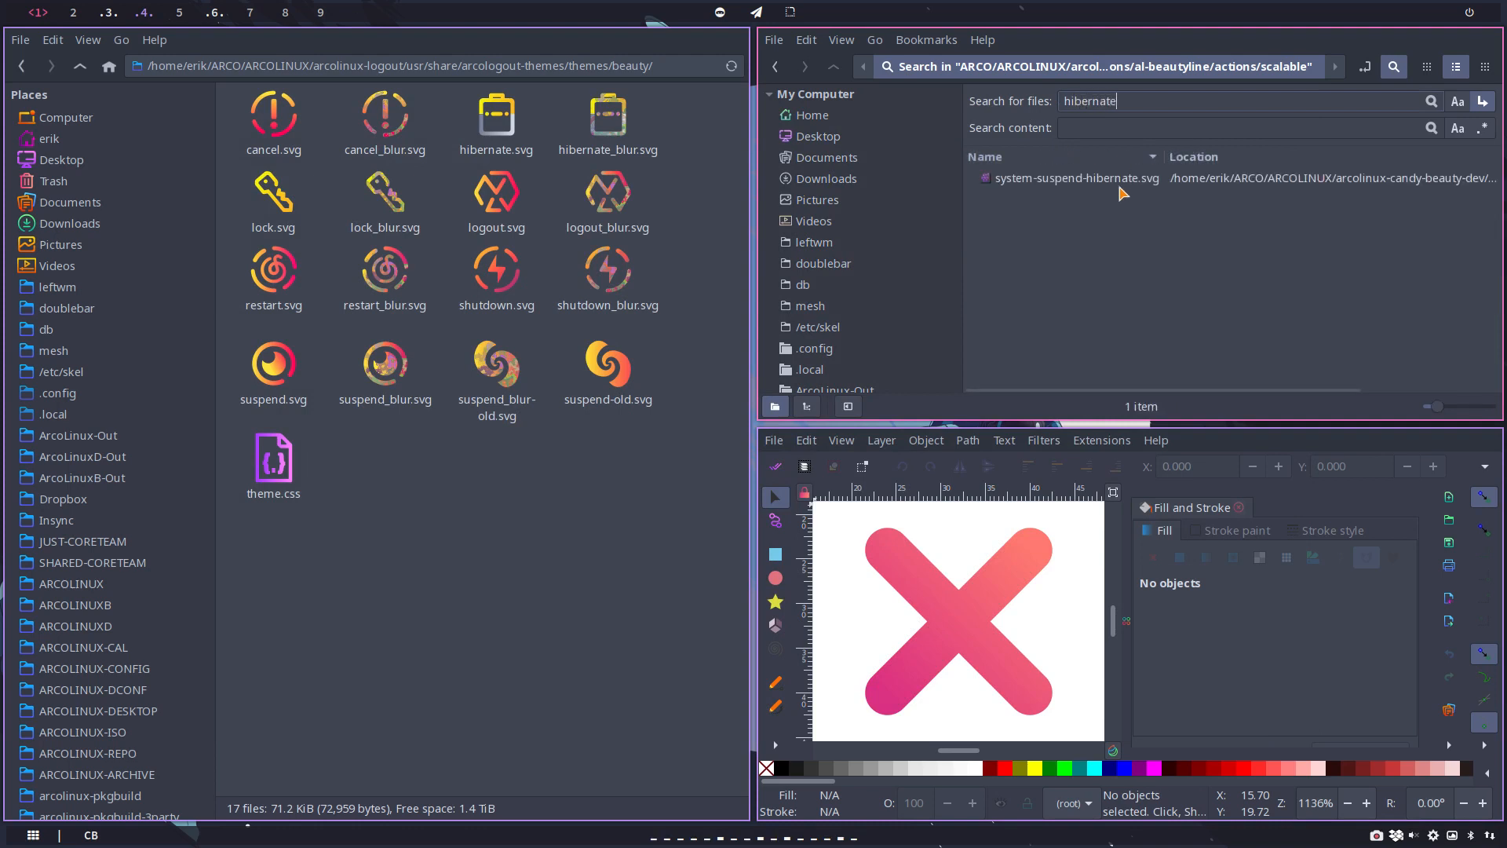
{"action": "left_click", "coordinate": [1121, 194]}
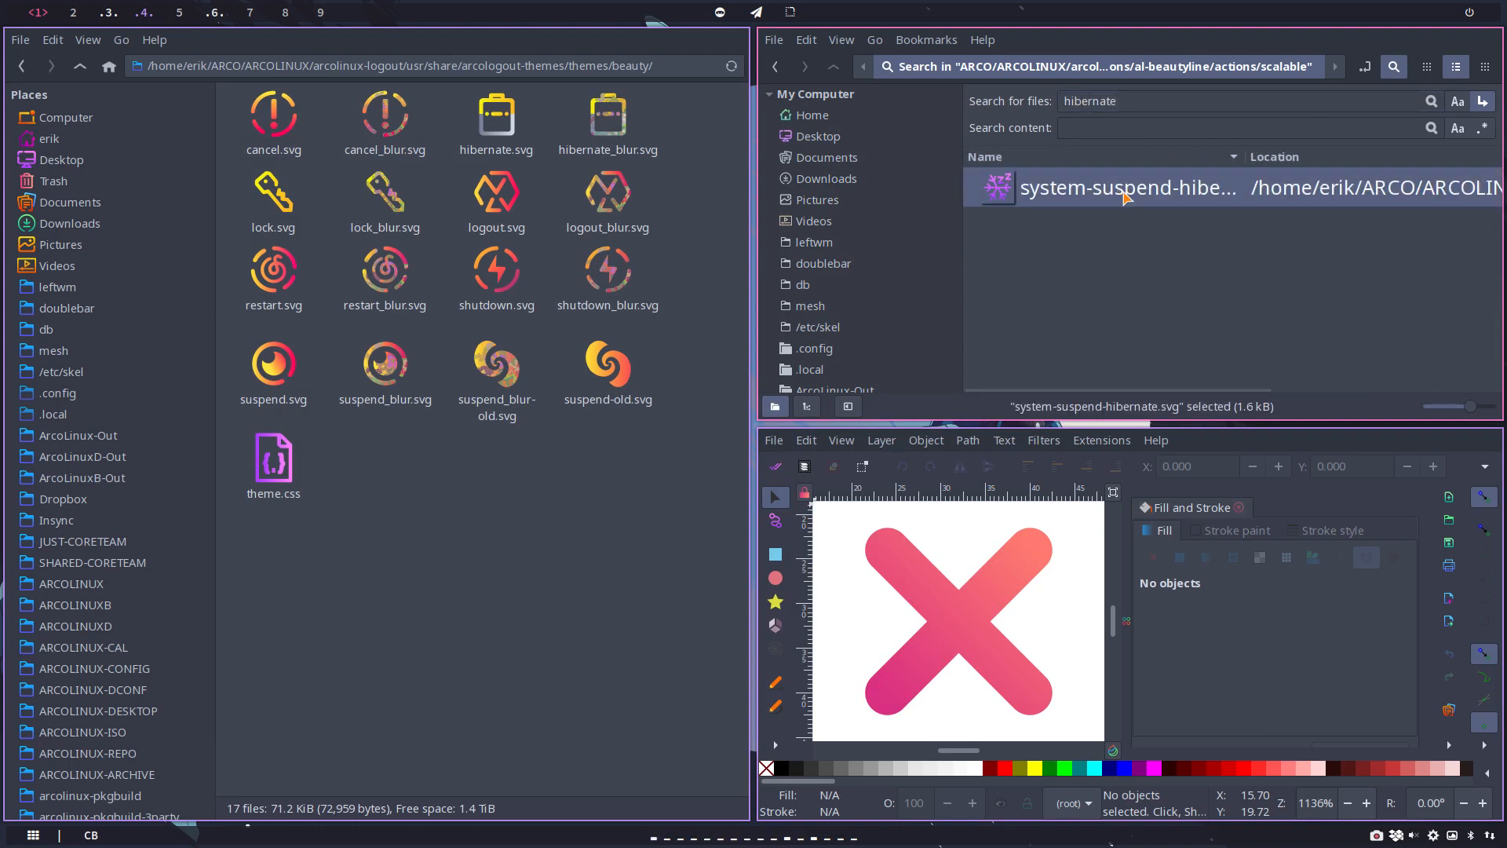
{"action": "double_click", "coordinate": [1128, 195]}
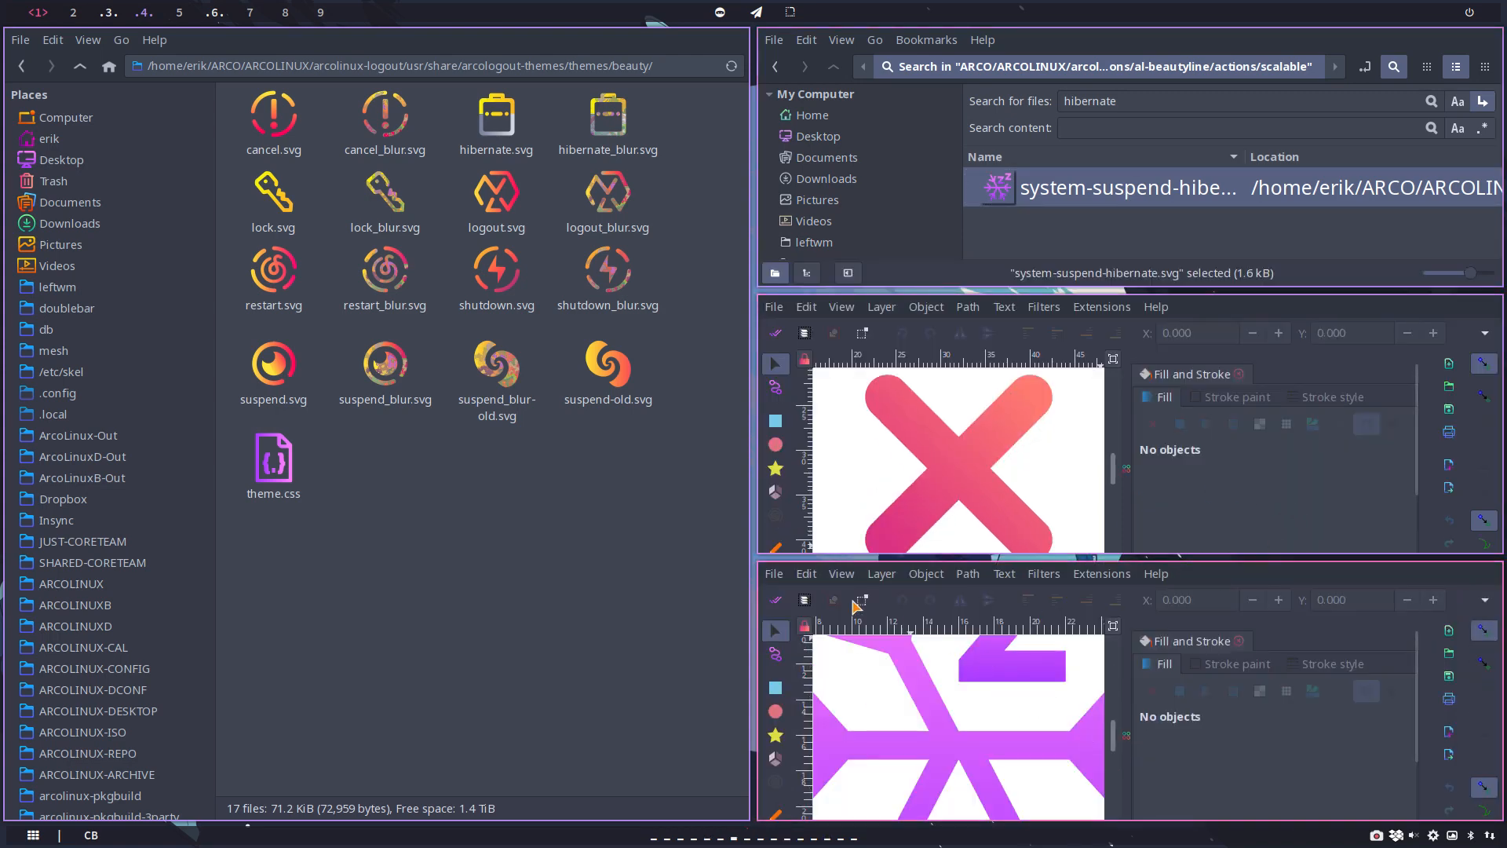
{"action": "left_click", "coordinate": [806, 574]}
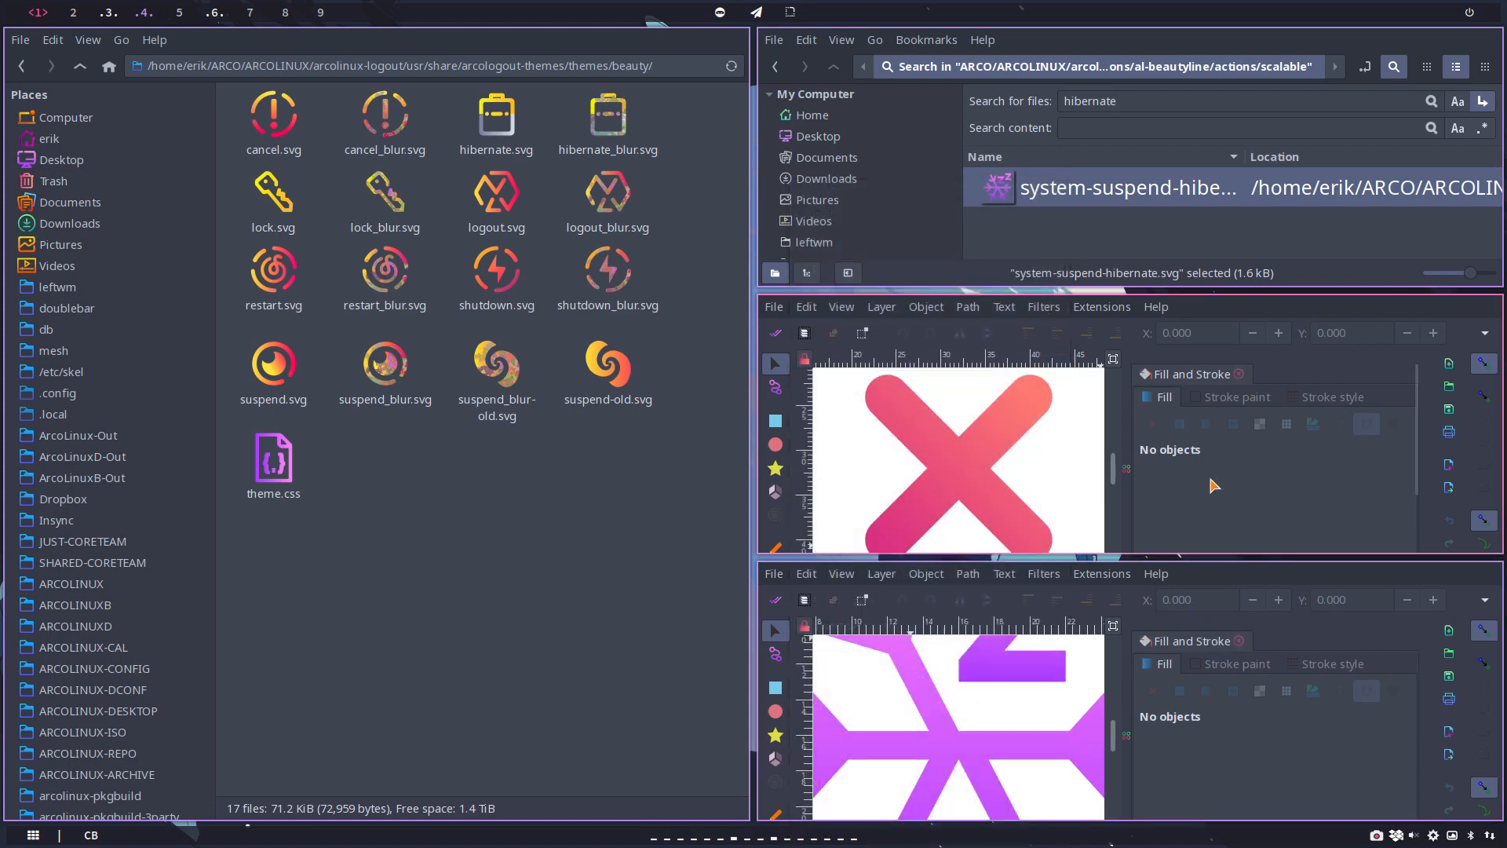
{"action": "key", "text": "super+q"}
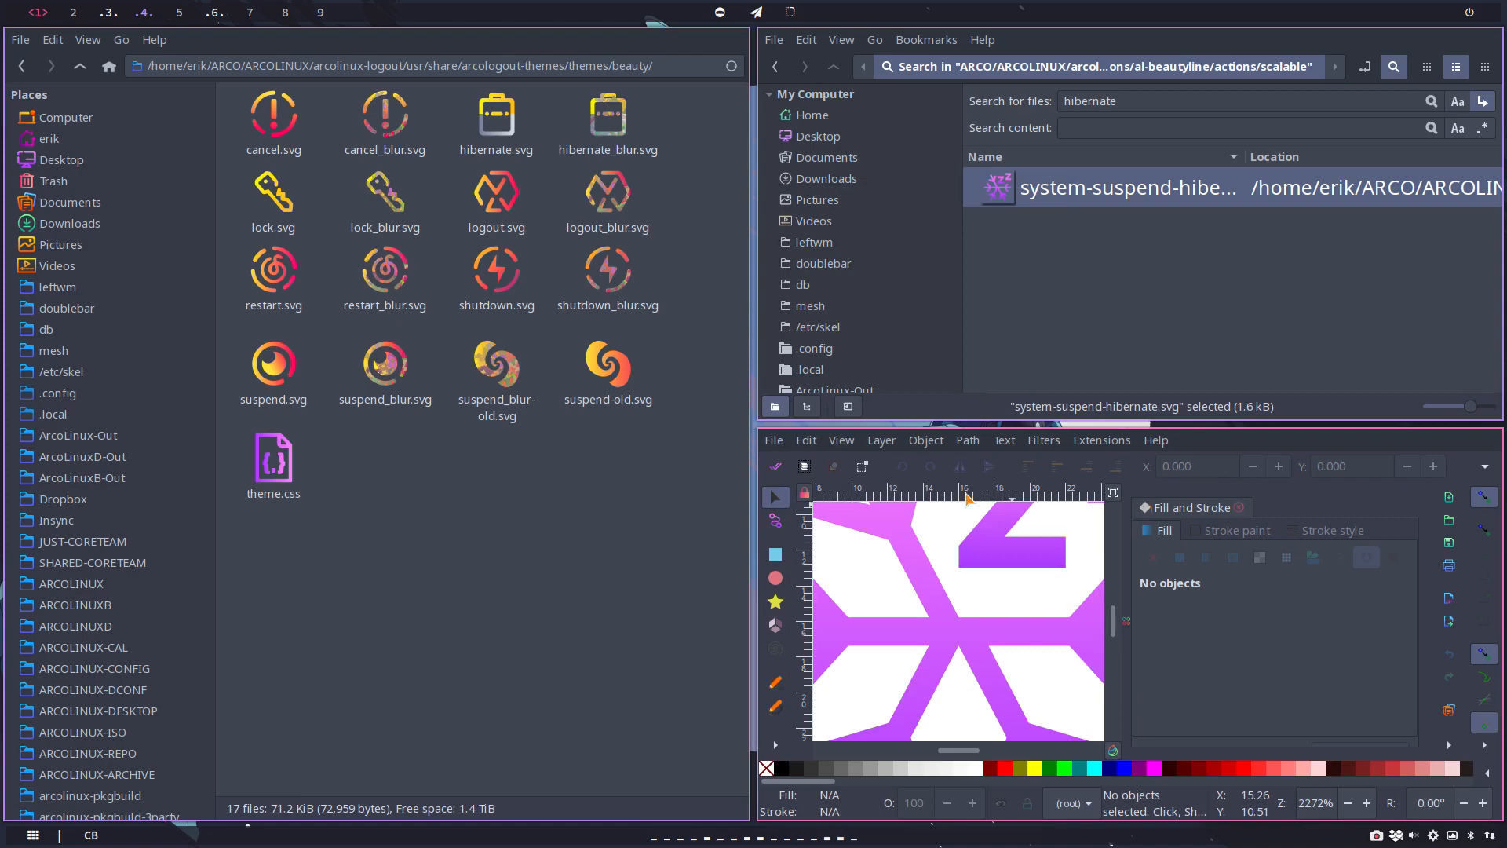
Step: Save the hibernate icon drawing to the Desktop as hibernate.svg
{"action": "left_click", "coordinate": [774, 441]}
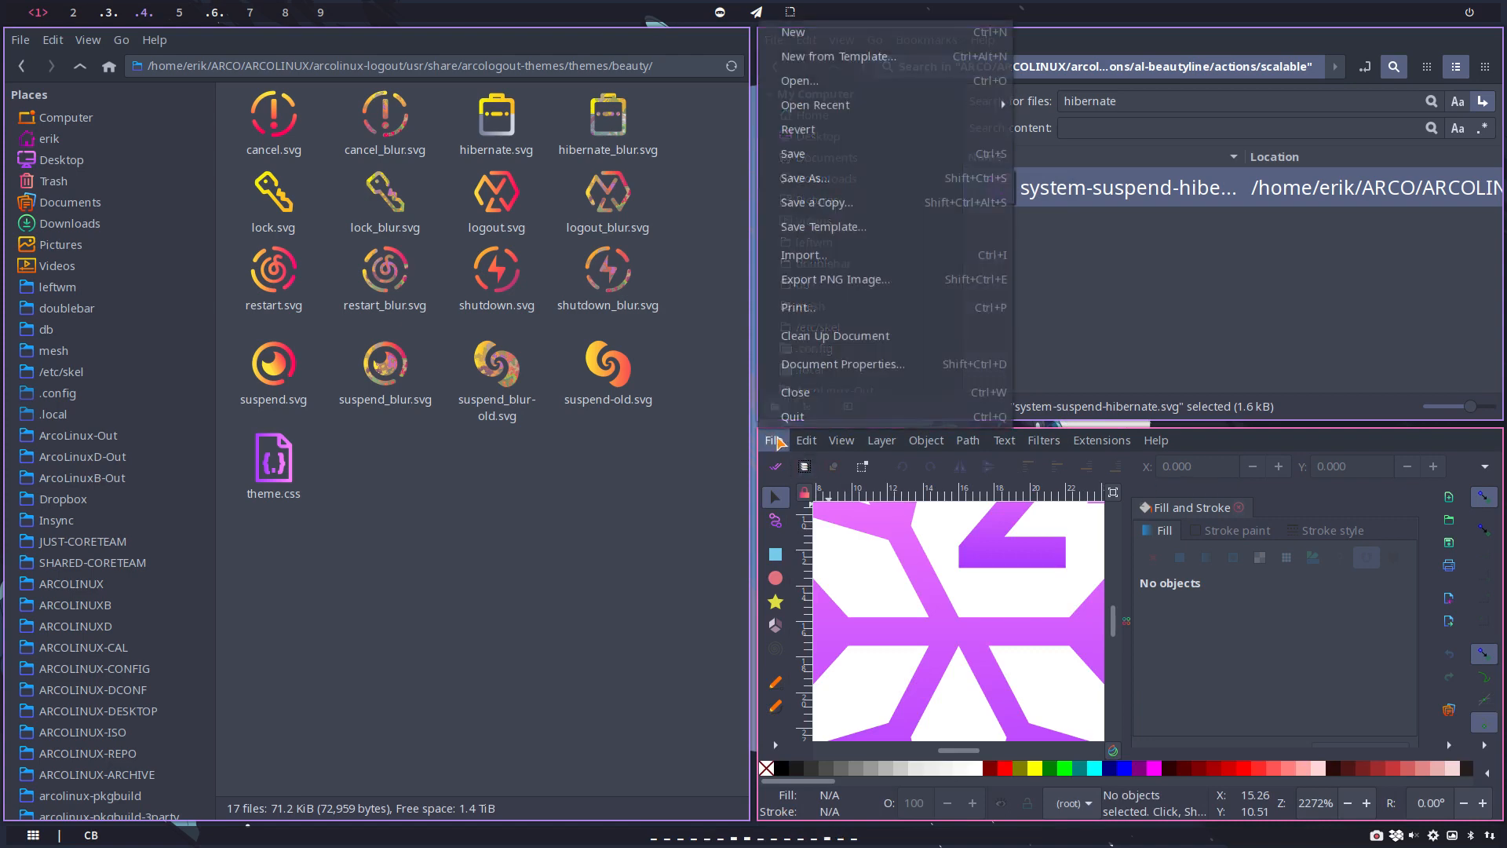
{"action": "left_click", "coordinate": [808, 178]}
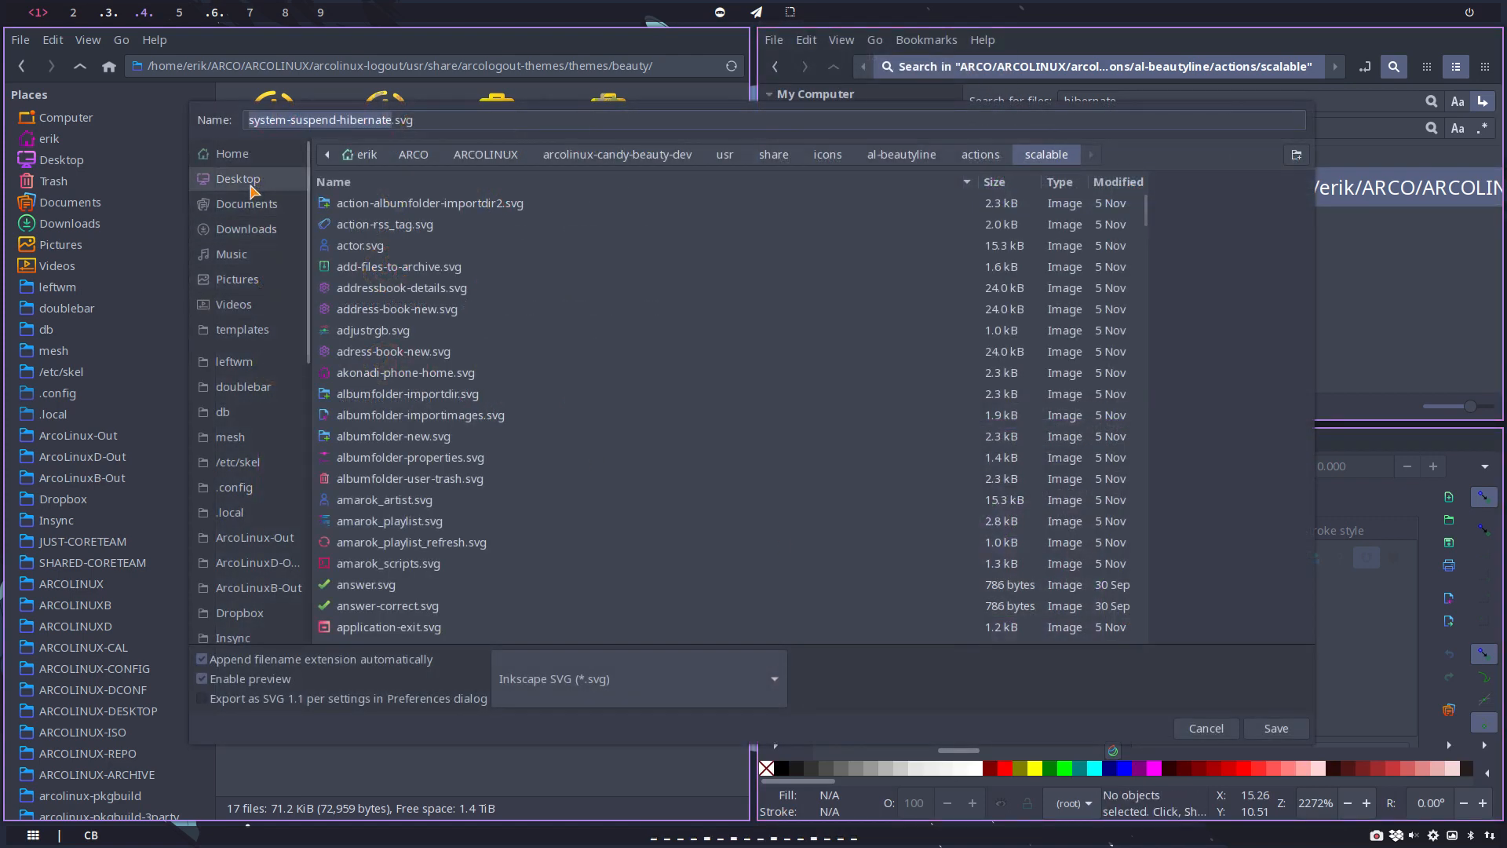
{"action": "left_click", "coordinate": [240, 179]}
{"action": "type", "text": "h"}
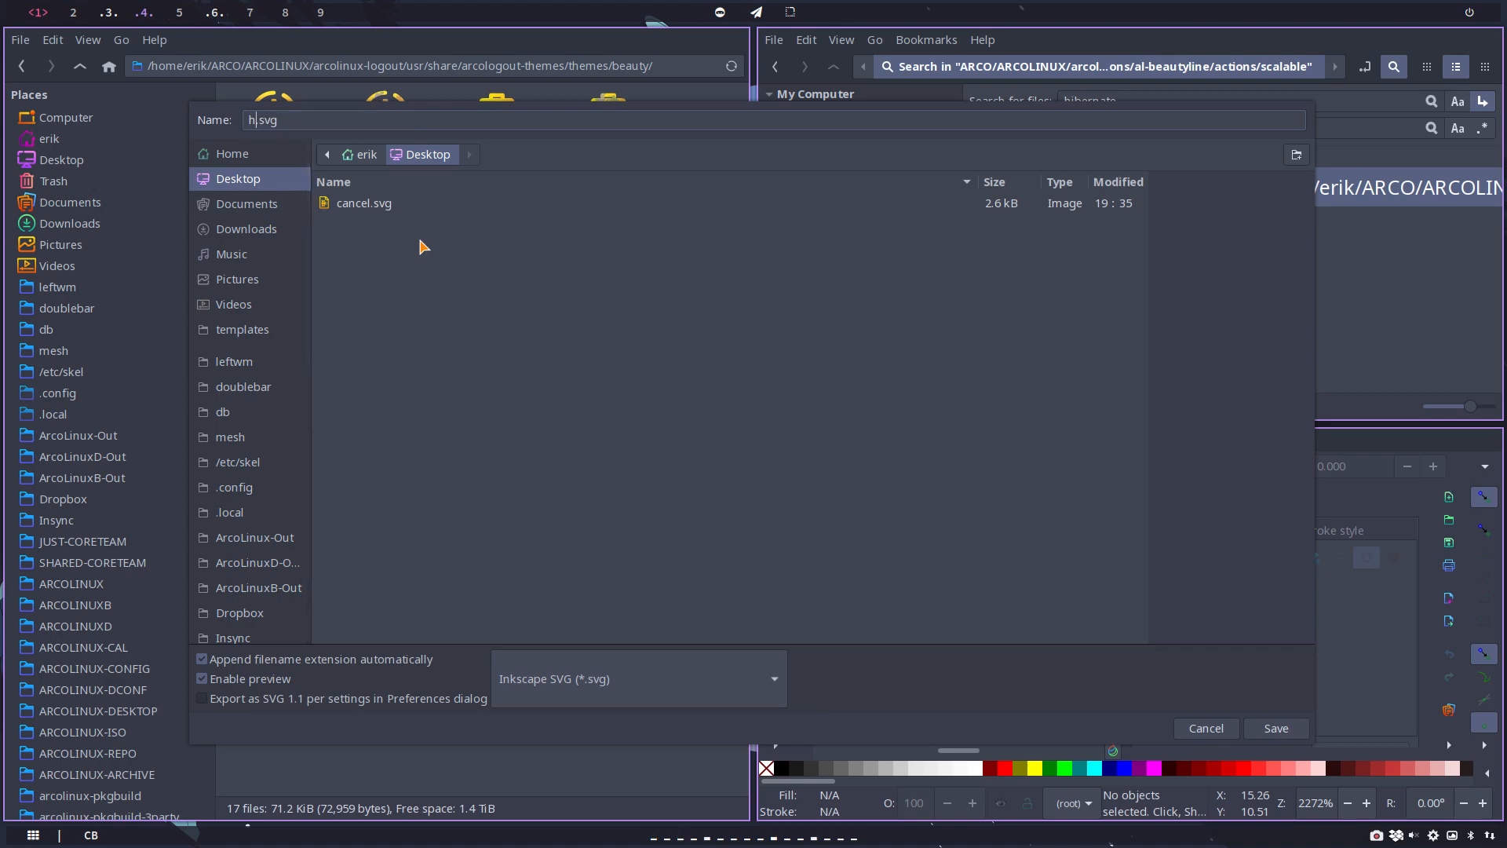
{"action": "type", "text": "ibernate"}
{"action": "key", "text": "Return"}
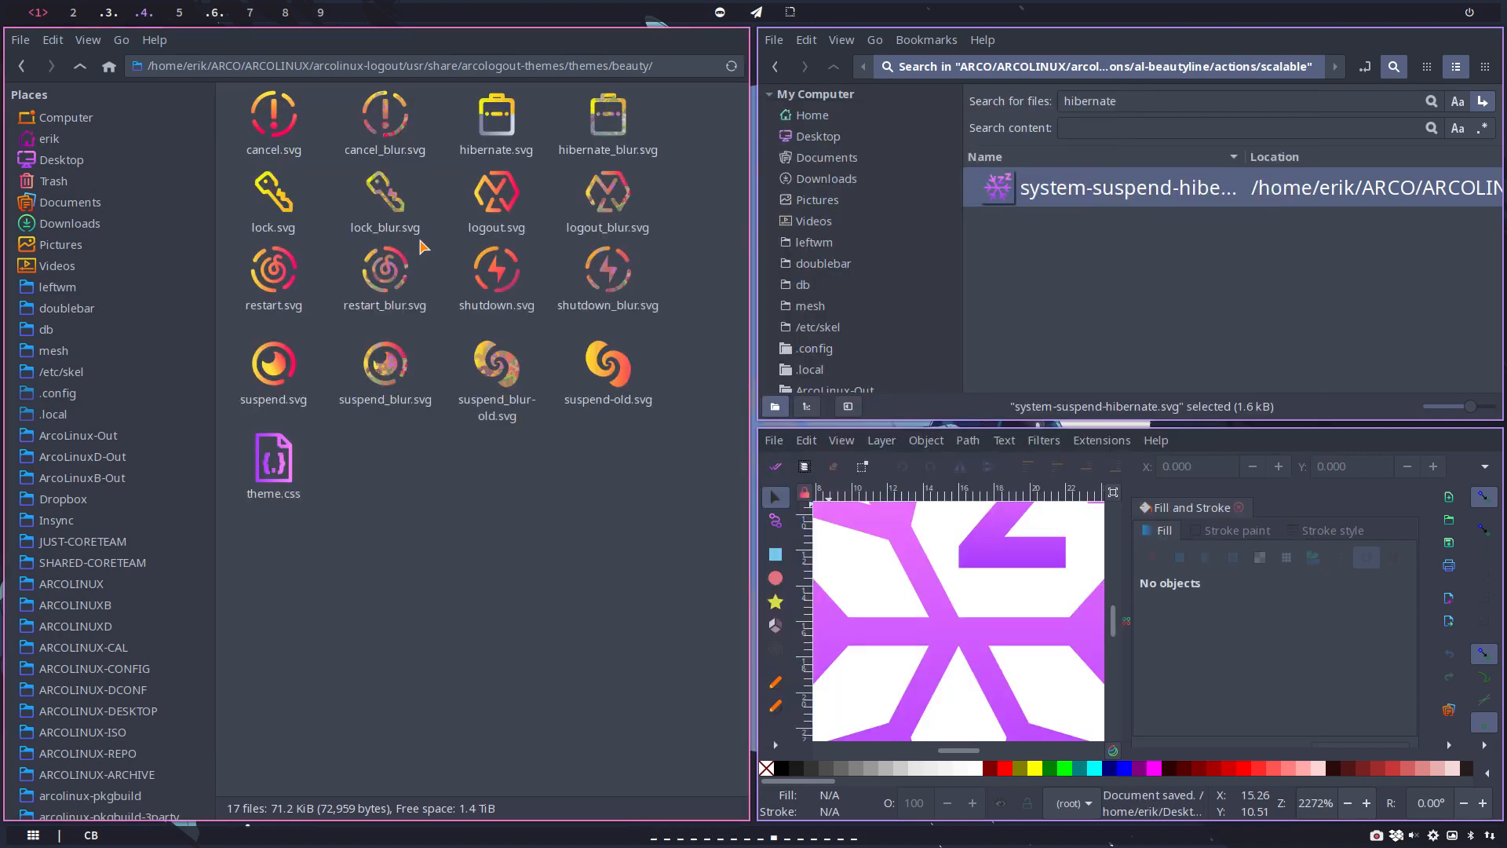
Step: Search the scalable folder for "lock", enlarge the result icons, and open lock.svg in Inkscape
{"action": "left_click_drag", "start_coordinate": [1141, 107], "coordinate": [1019, 88]}
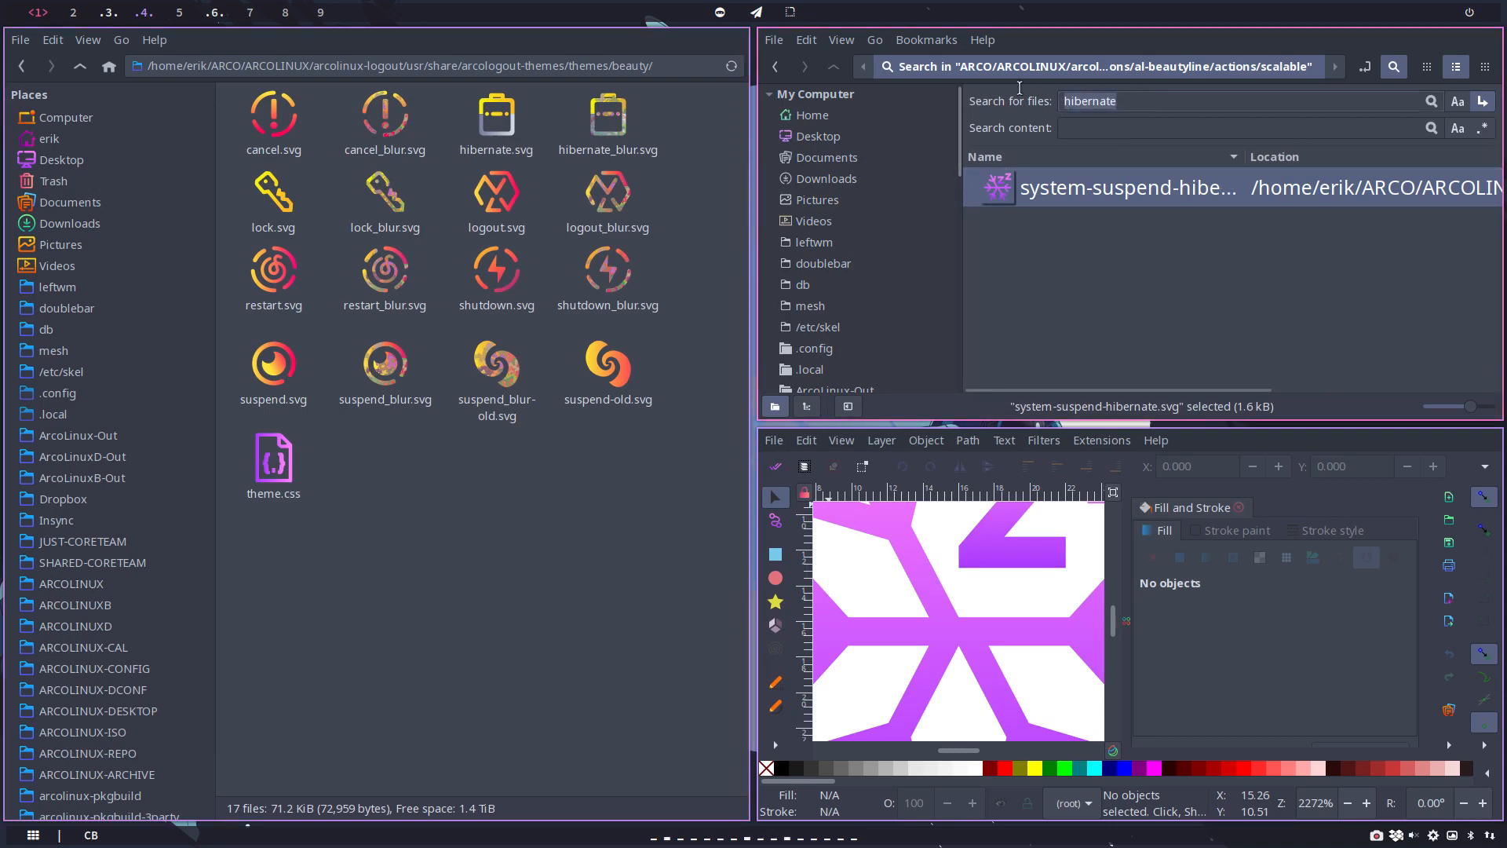
{"action": "type", "text": "lock"}
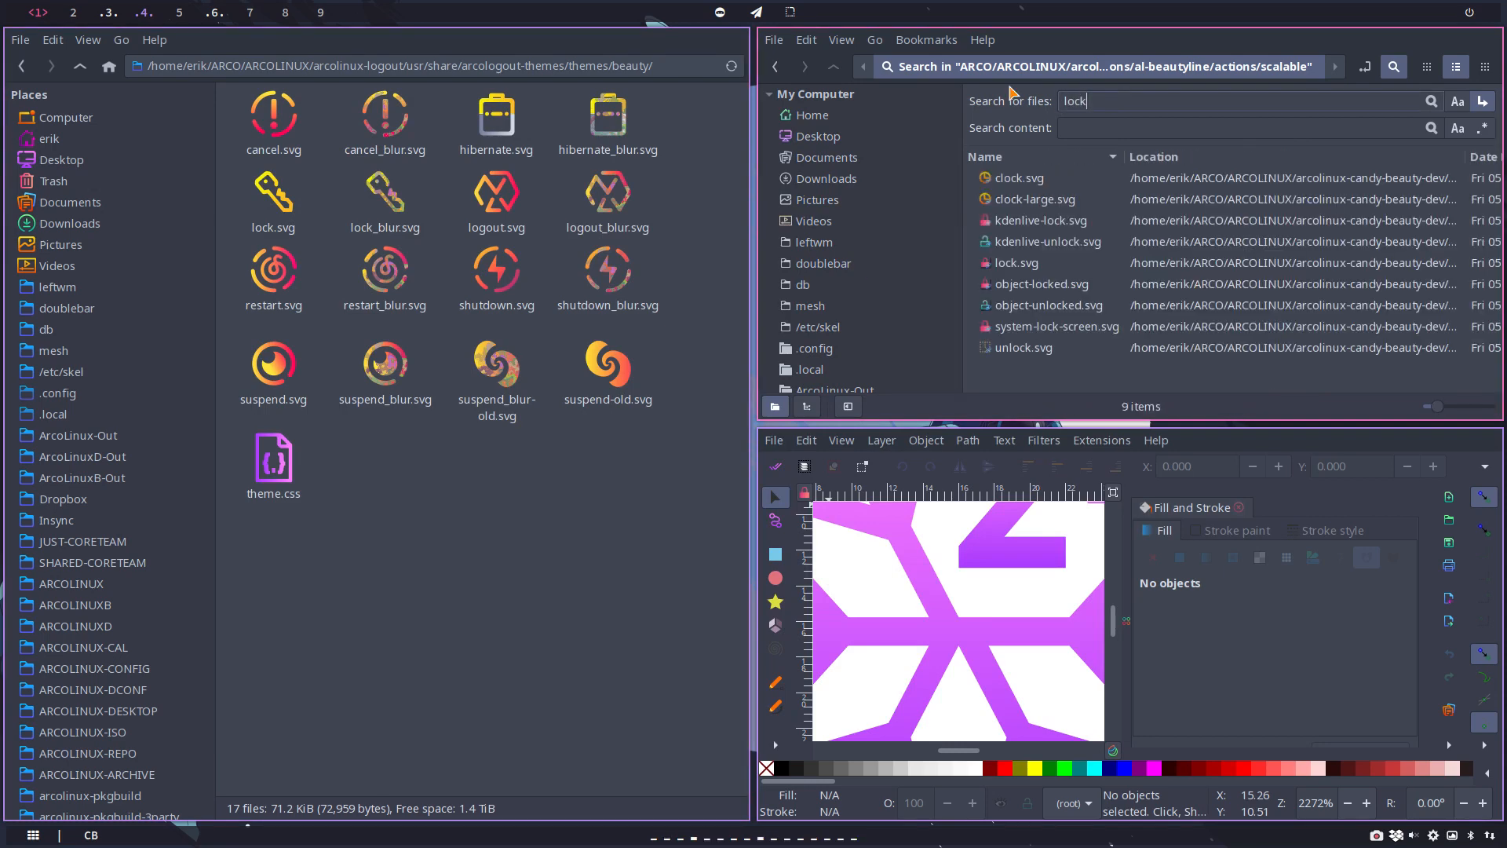
{"action": "scroll", "coordinate": [1091, 292], "scroll_direction": "up", "scroll_amount": 2, "text": "ctrl"}
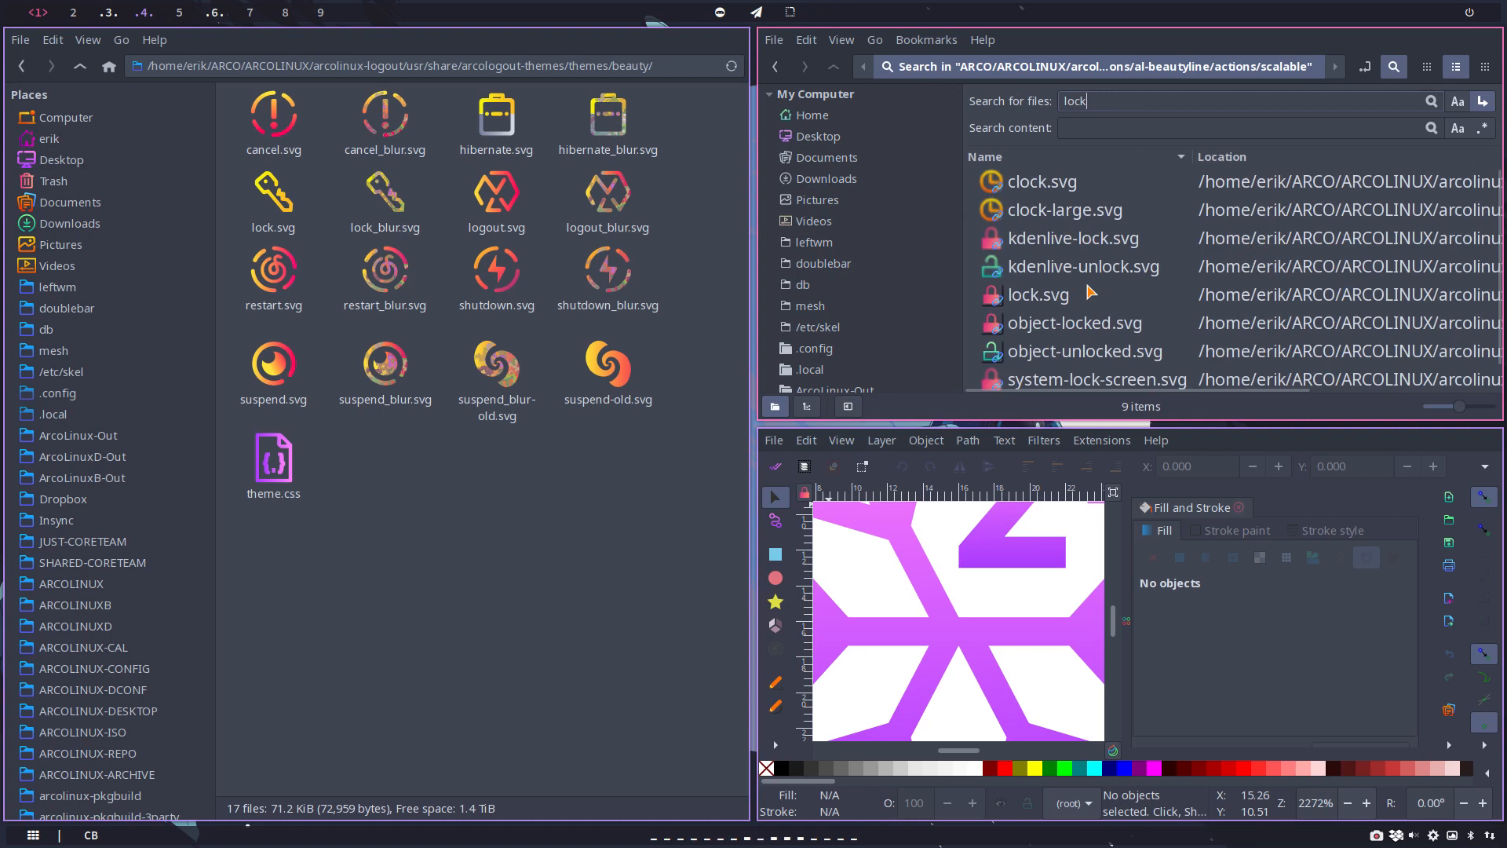
{"action": "scroll", "coordinate": [1091, 292], "scroll_direction": "down", "scroll_amount": 1}
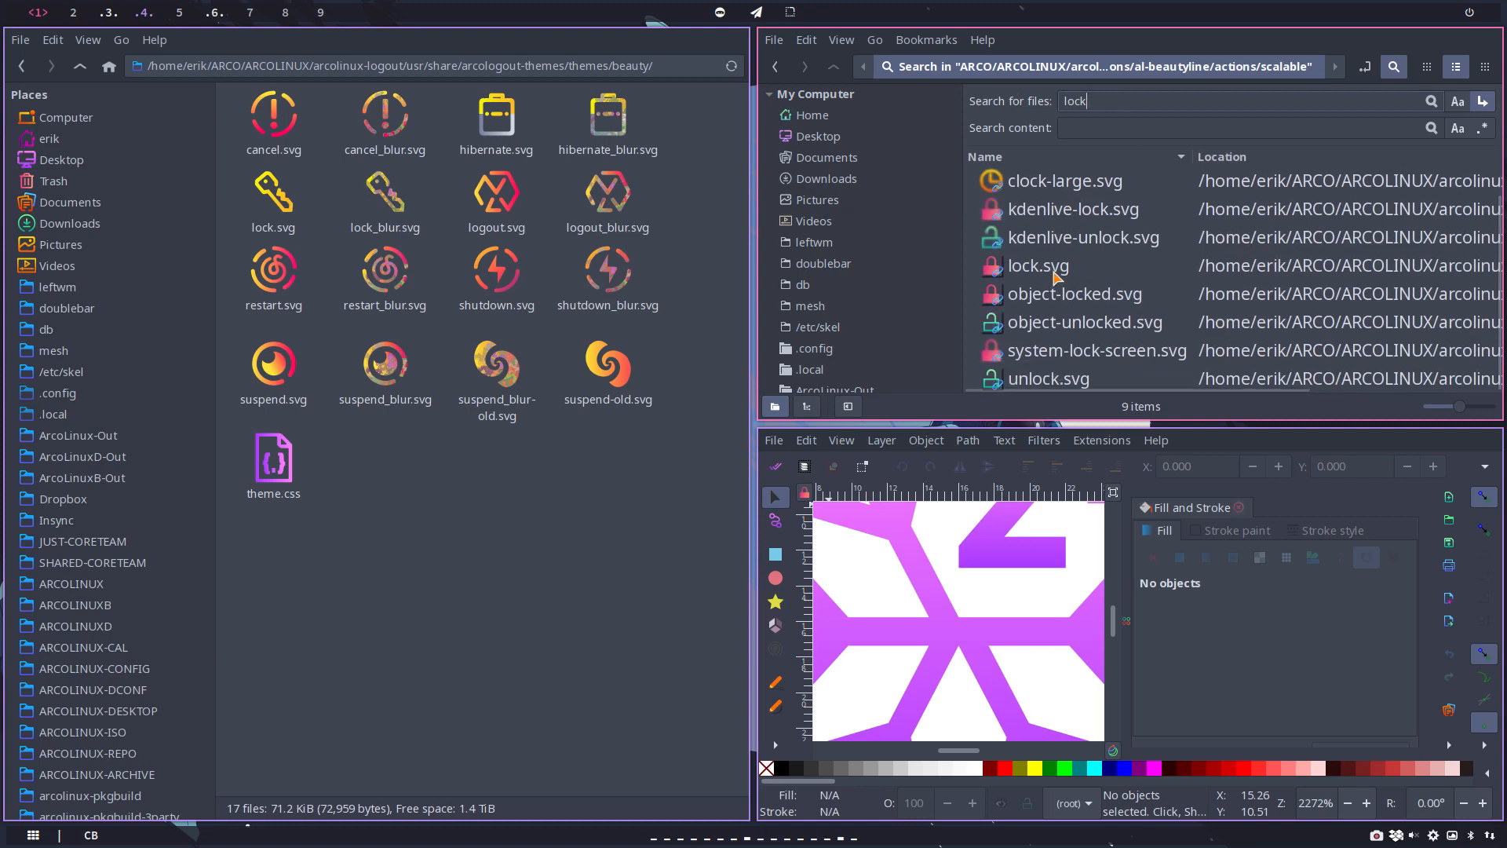
{"action": "left_click", "coordinate": [1055, 276]}
{"action": "double_click", "coordinate": [1056, 276]}
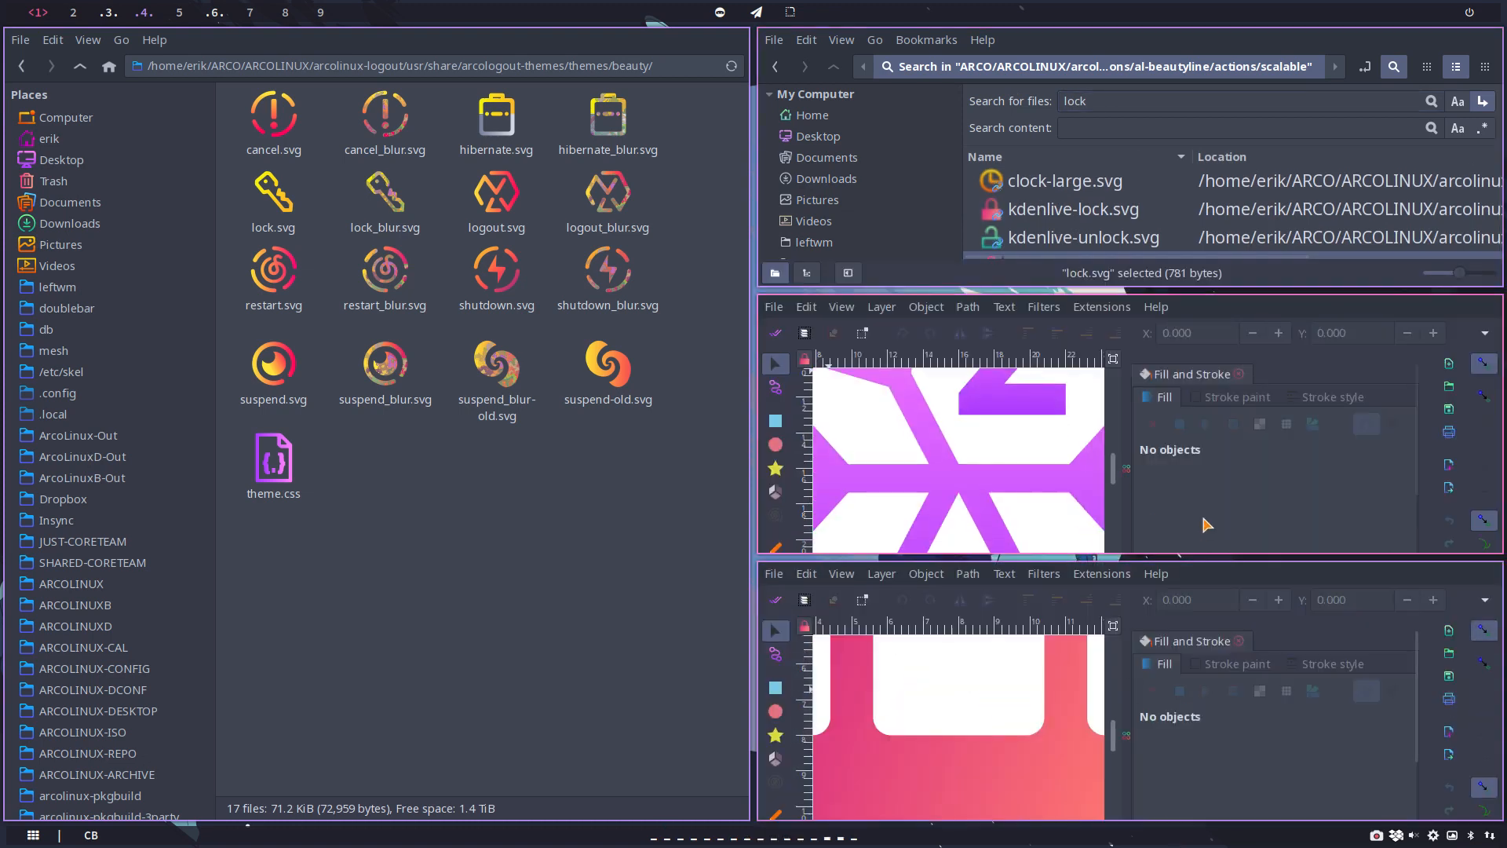
Step: Save the lock icon drawing to the Desktop as lock.svg
{"action": "left_click", "coordinate": [774, 440]}
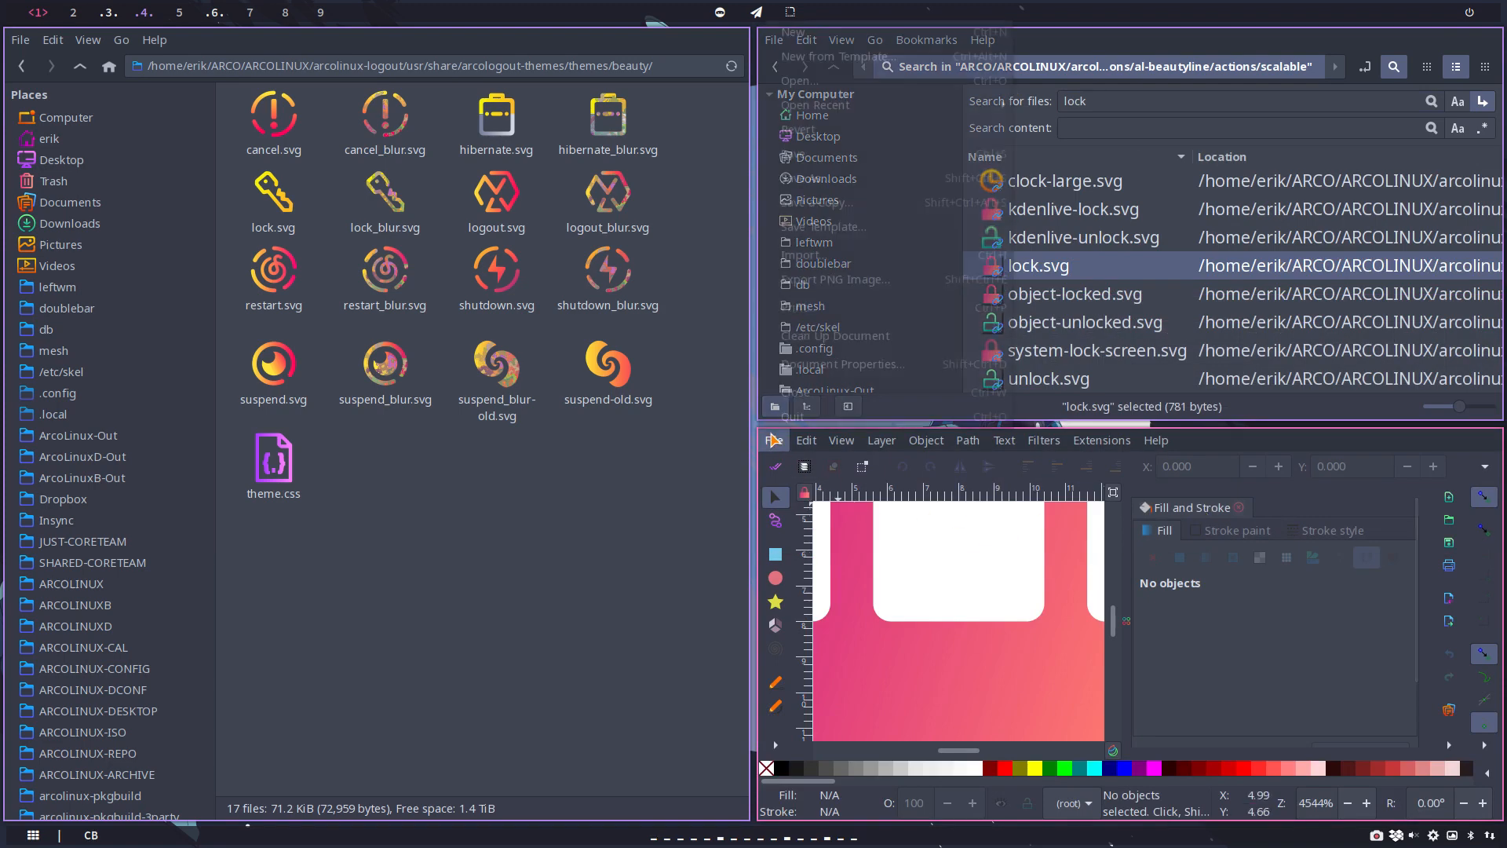
{"action": "left_click", "coordinate": [805, 179]}
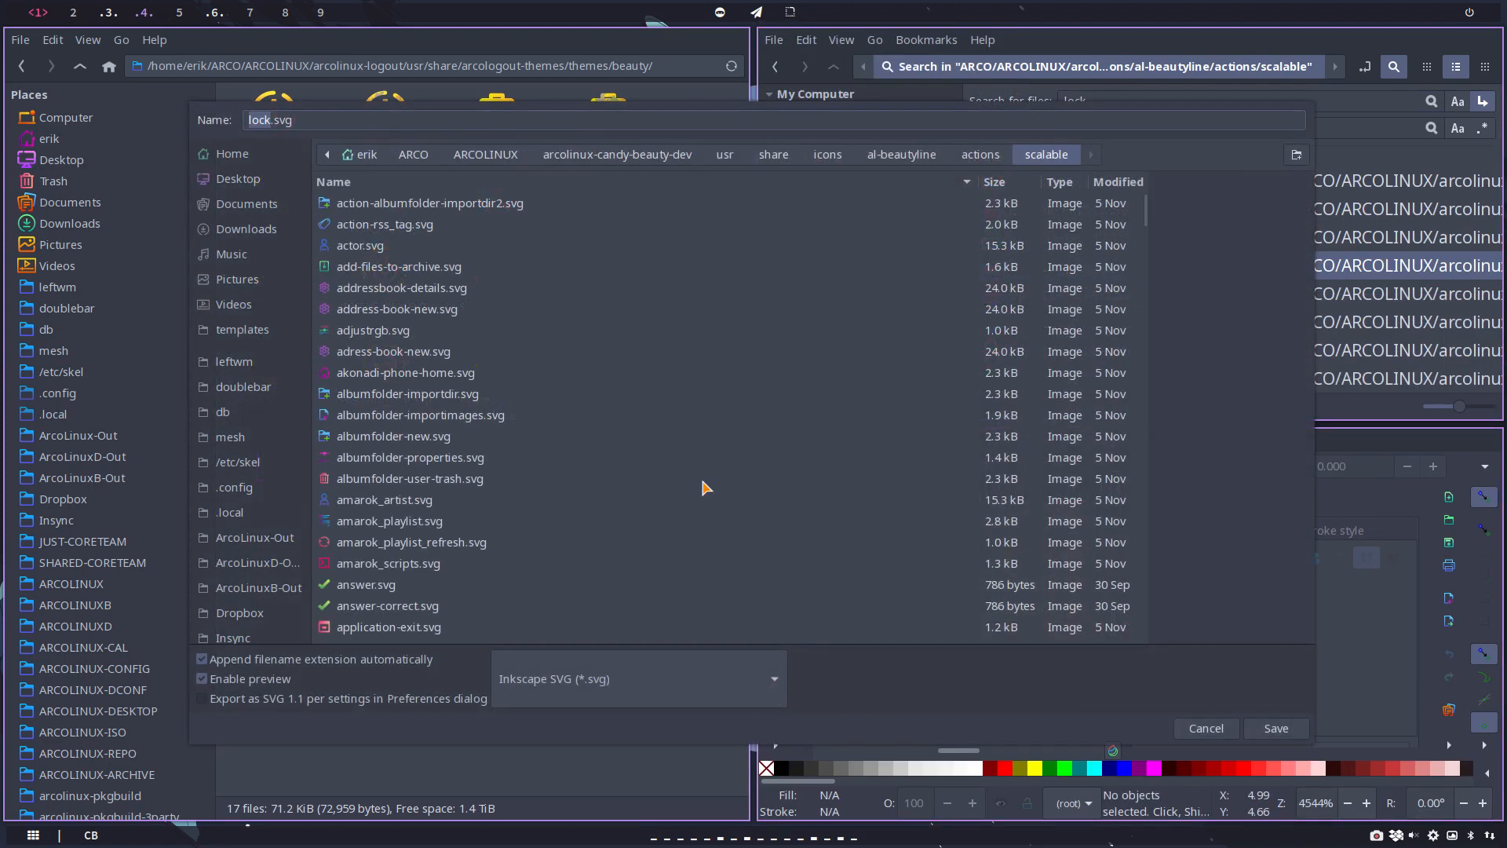
{"action": "left_click", "coordinate": [238, 178]}
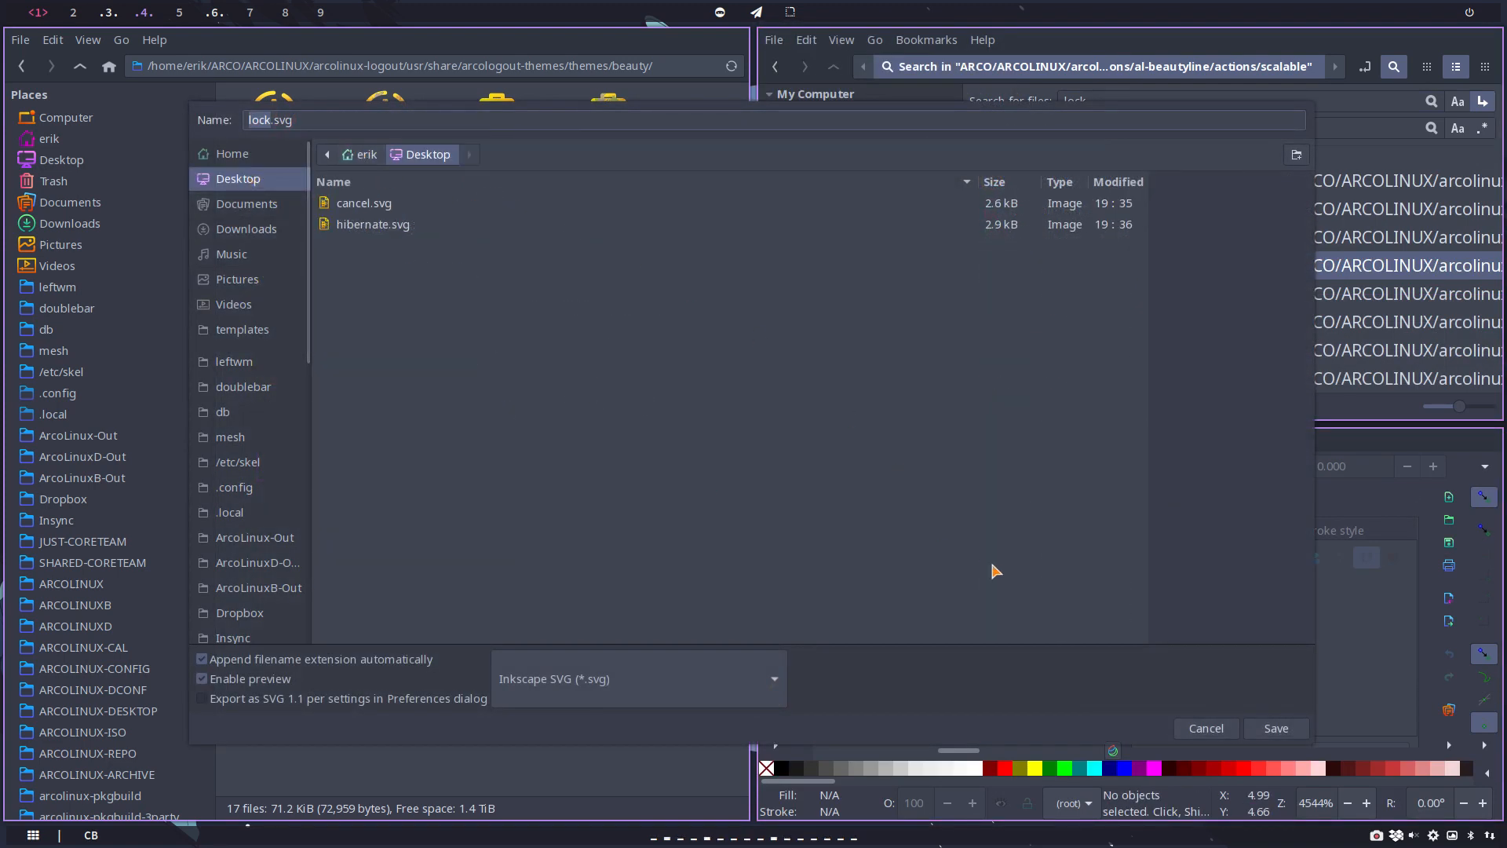
{"action": "left_click", "coordinate": [1270, 727]}
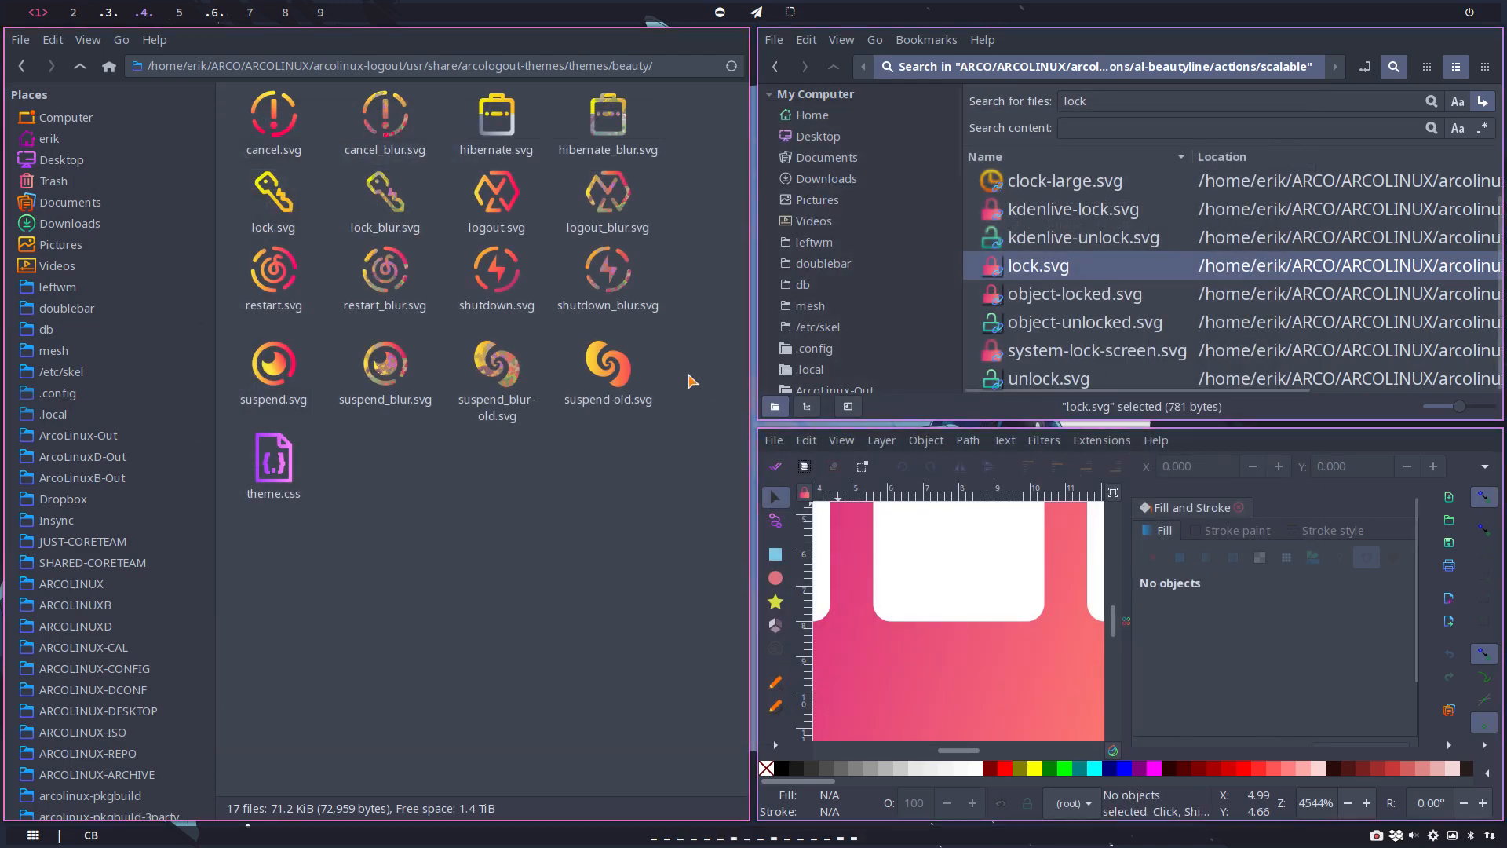
Step: Search the scalable folder for "log", open system-log-out.svg in Inkscape, and close the lock drawing's window
{"action": "double_click", "coordinate": [1086, 101]}
{"action": "type", "text": "log"}
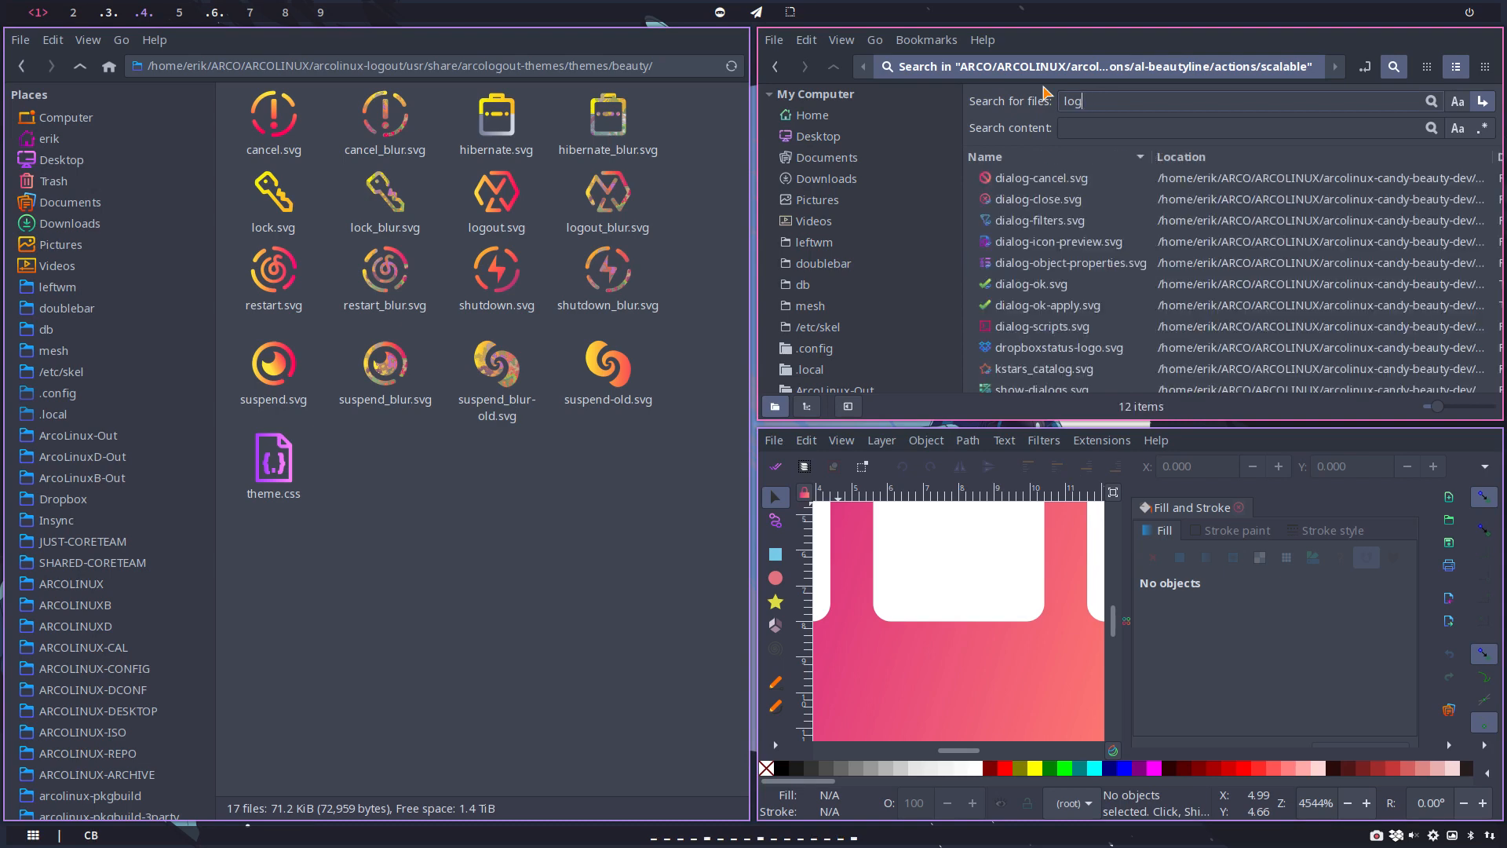
{"action": "scroll", "coordinate": [1062, 262], "scroll_direction": "up", "scroll_amount": 2, "text": "ctrl"}
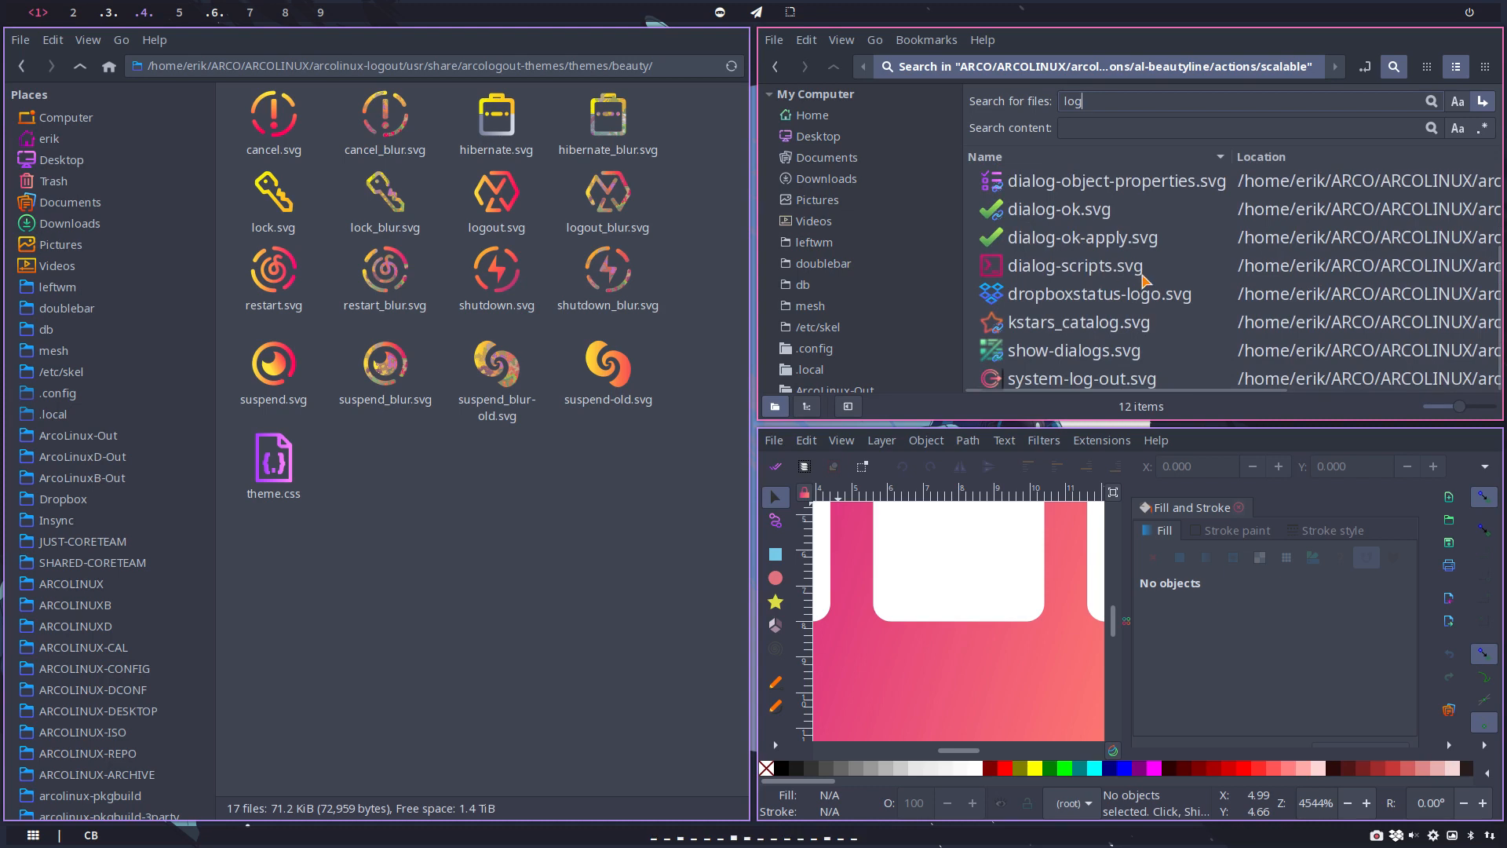
{"action": "left_click", "coordinate": [1104, 382]}
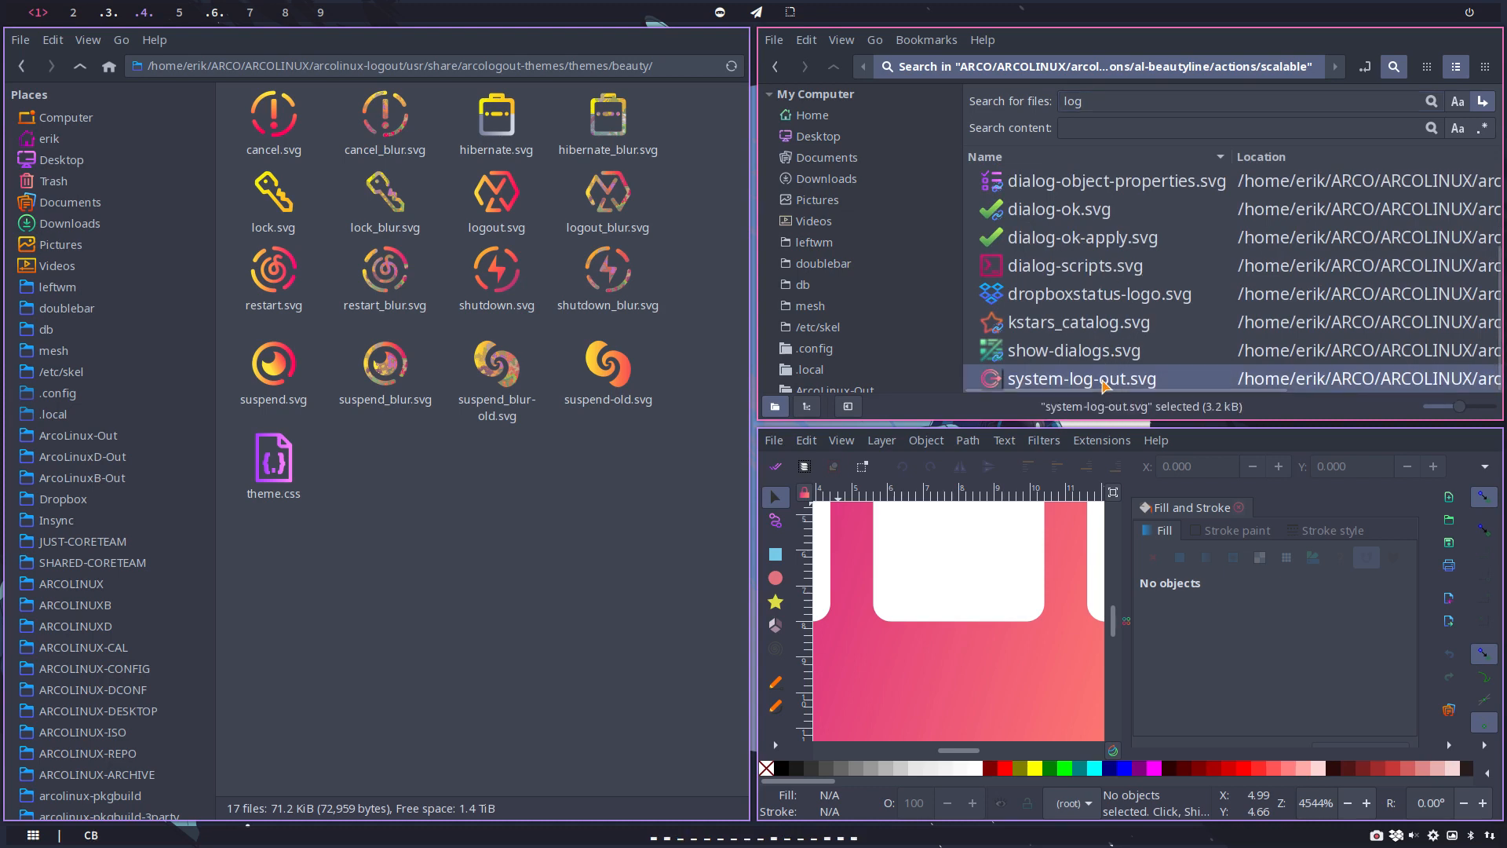
{"action": "double_click", "coordinate": [1105, 382]}
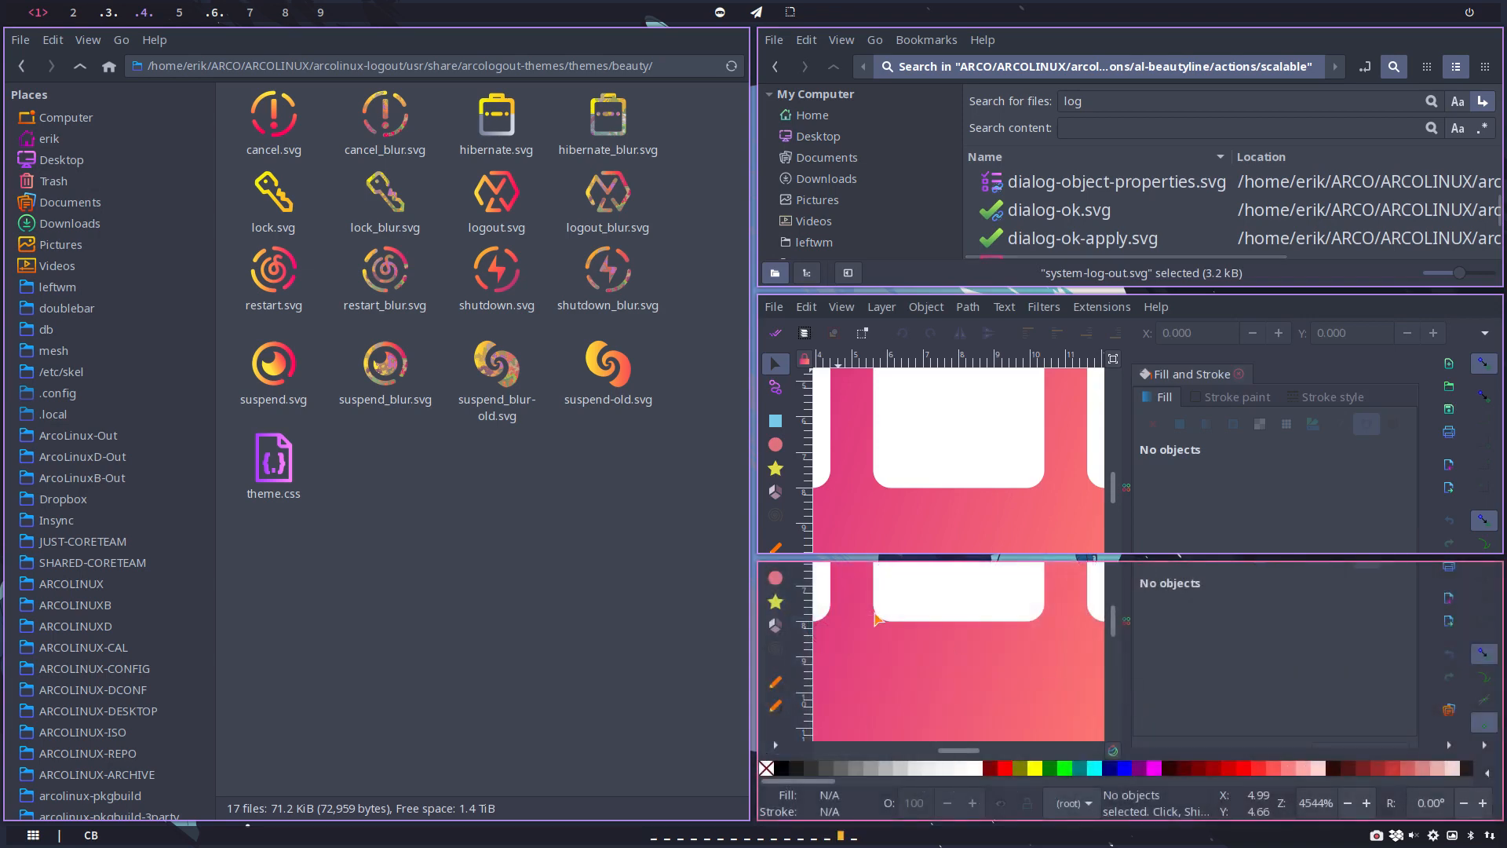
{"action": "key", "text": "ctrl+w"}
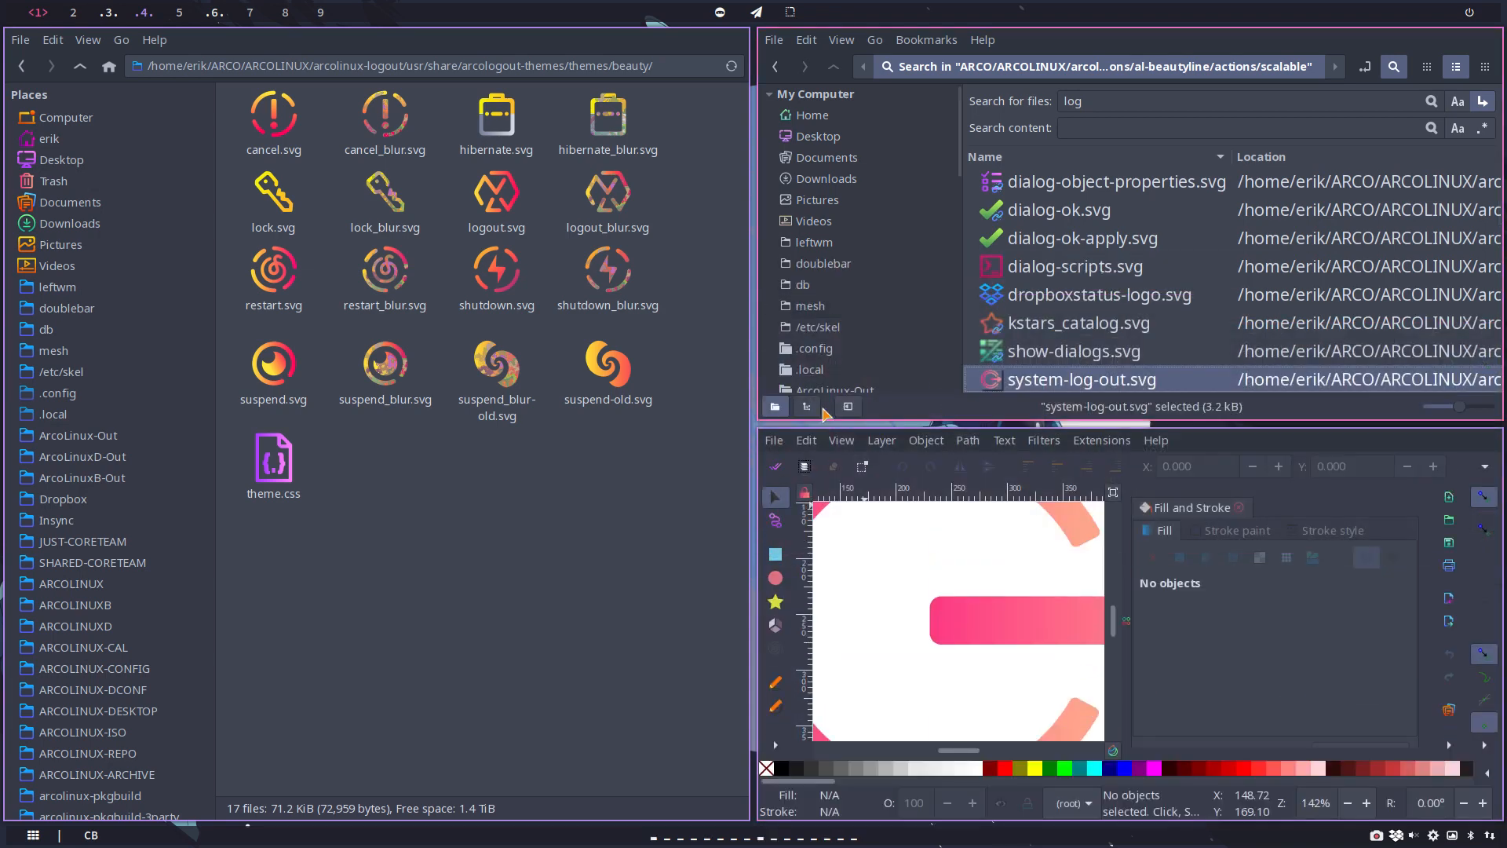
Step: Save the system-log-out drawing to the Desktop as logout.svg
{"action": "left_click", "coordinate": [806, 441]}
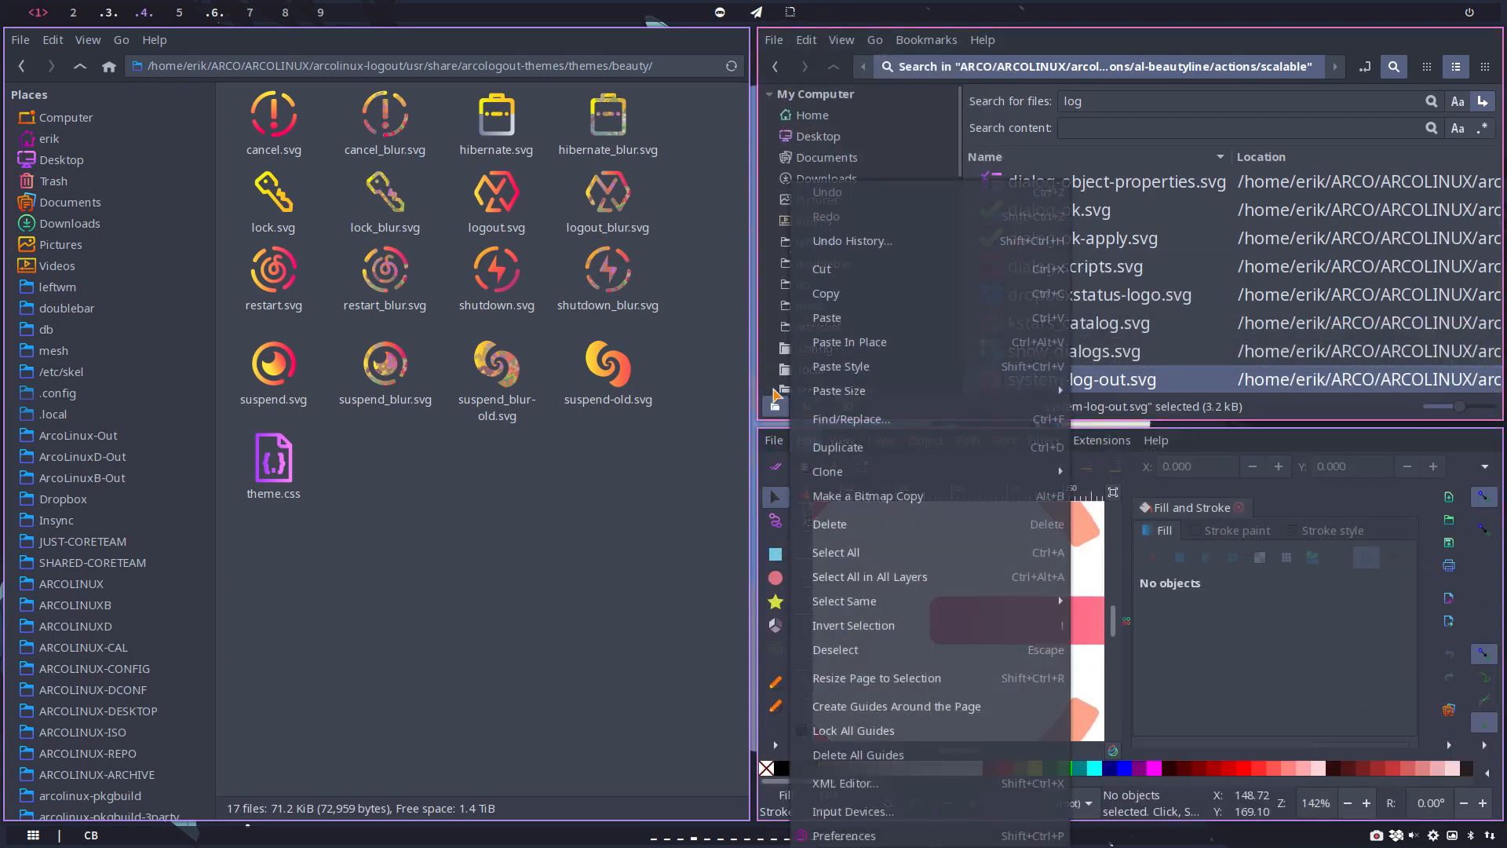
{"action": "left_click", "coordinate": [774, 440]}
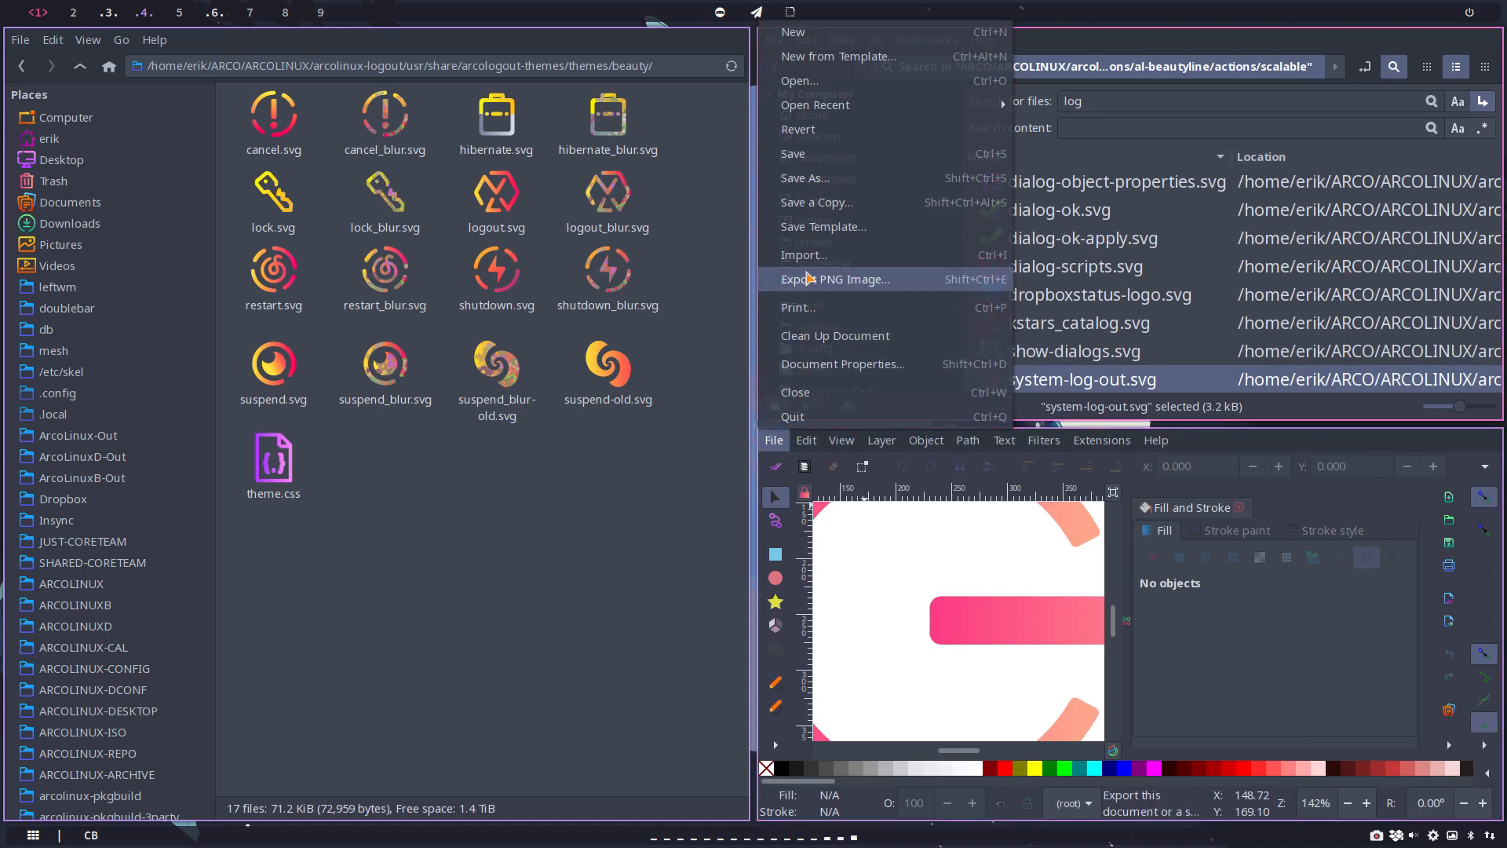
{"action": "left_click", "coordinate": [802, 178]}
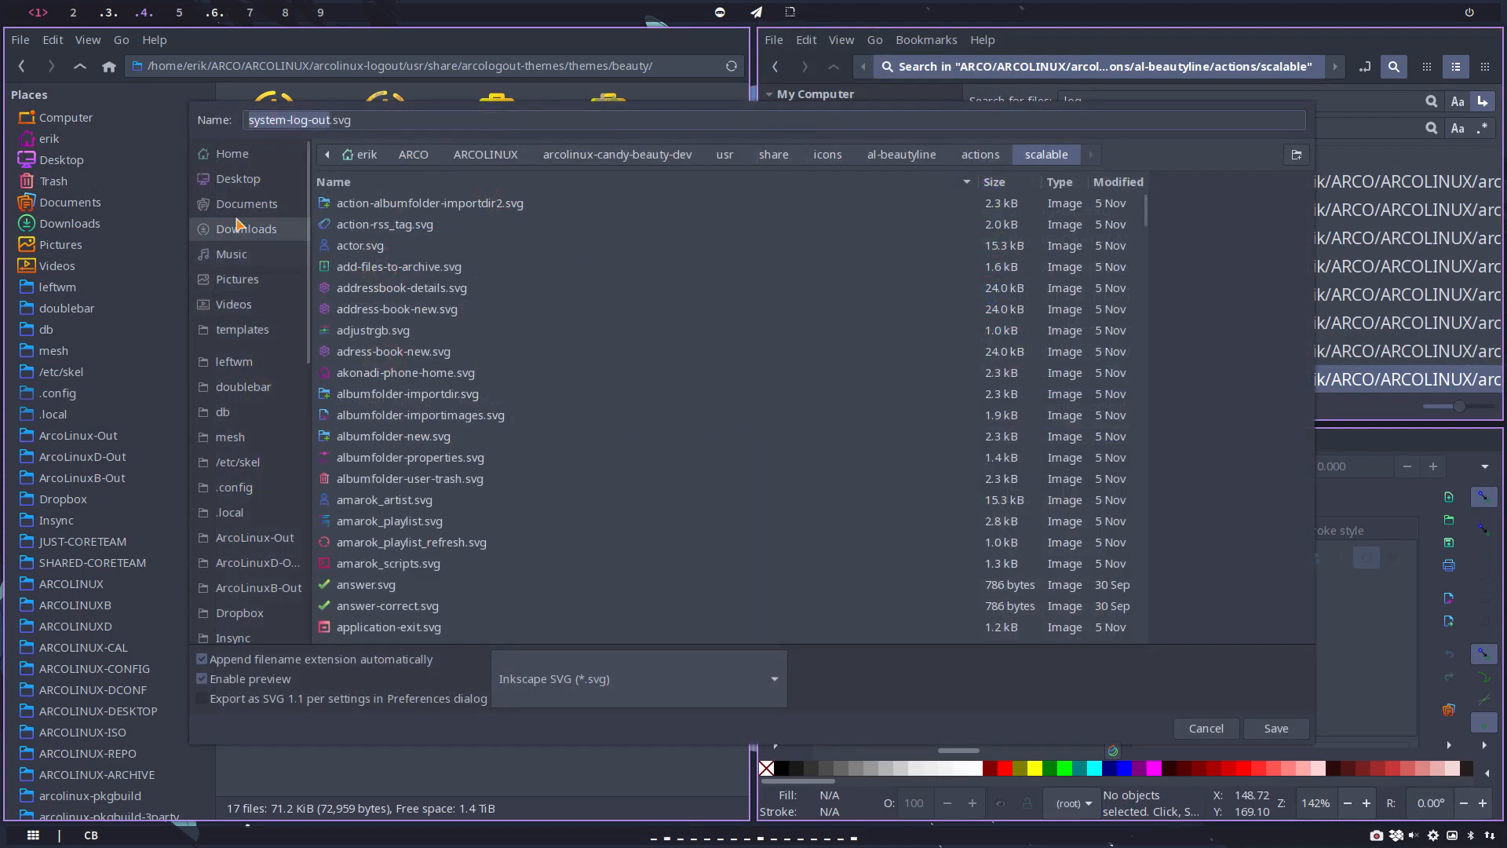
{"action": "left_click", "coordinate": [238, 178]}
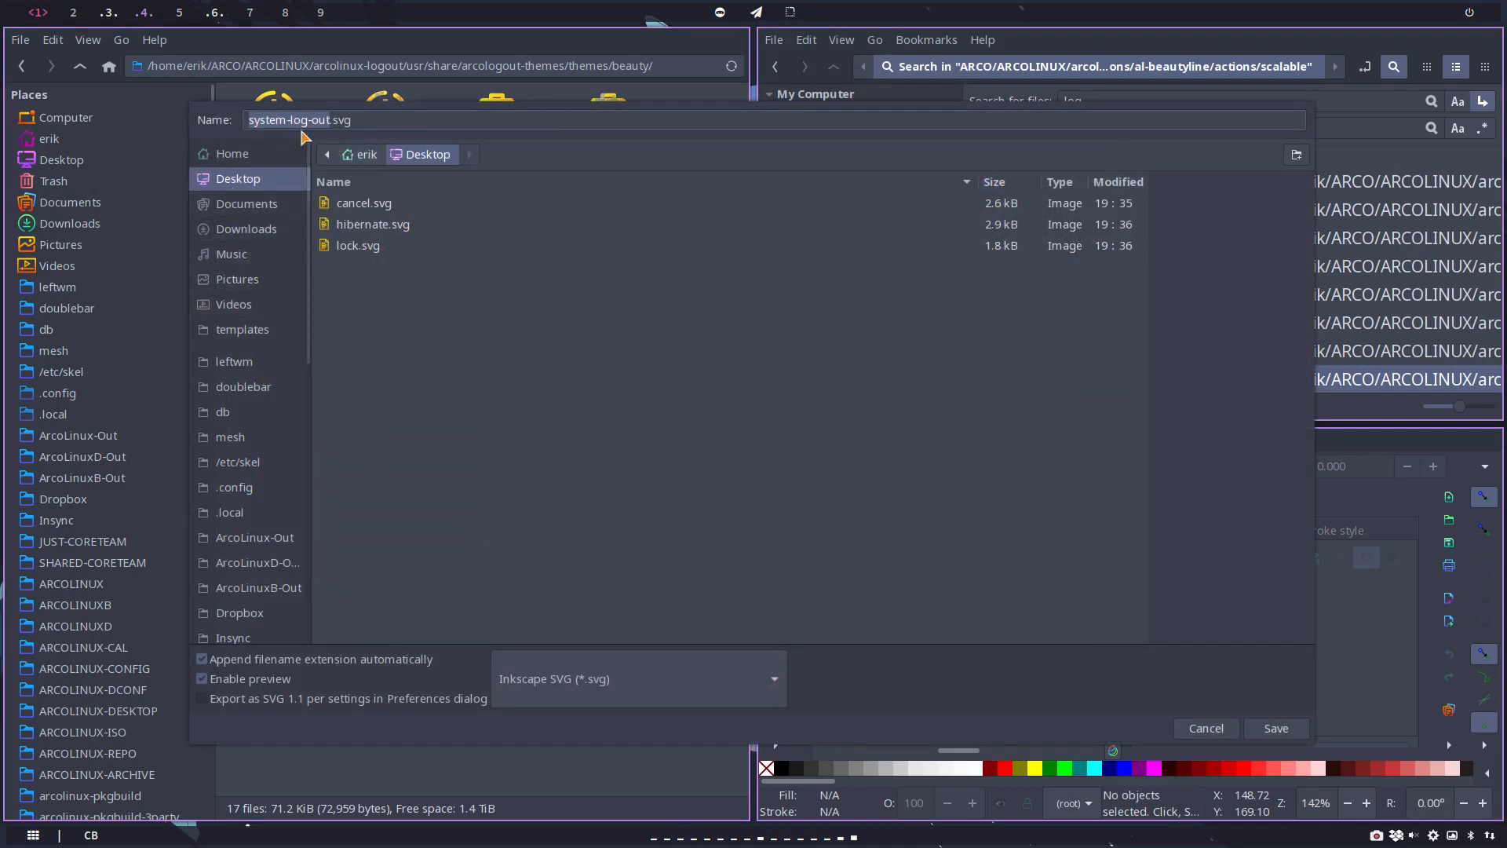
{"action": "left_click", "coordinate": [324, 120]}
{"action": "left_click_drag", "start_coordinate": [330, 119], "coordinate": [237, 114]}
{"action": "type", "text": "loo"}
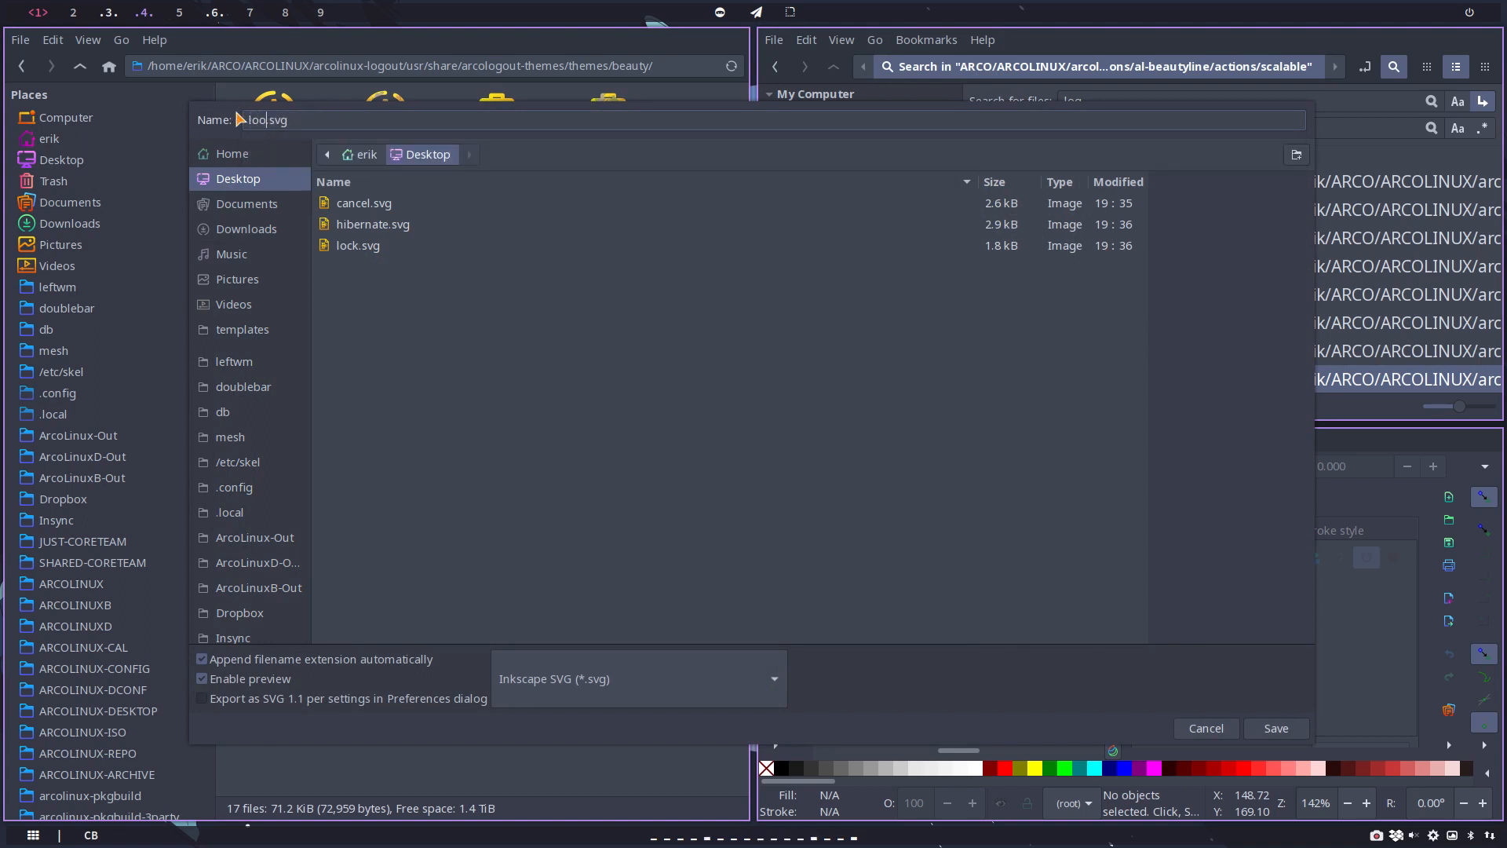
{"action": "type", "text": "out"}
{"action": "key", "text": "Return"}
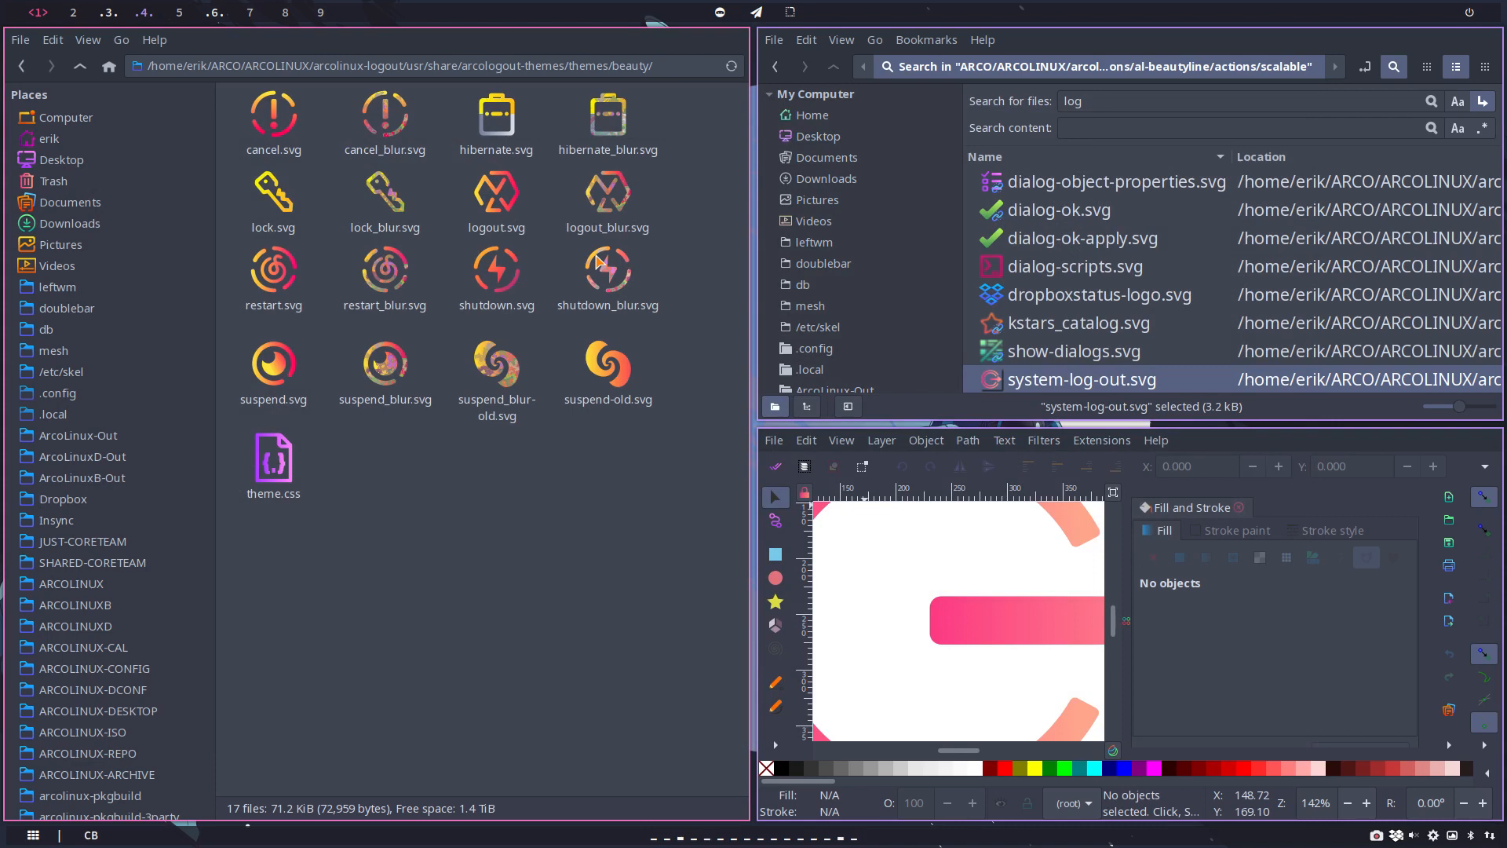
Step: Search the scalable folder for "restart" and "reboot", and open system-reboot.svg in Inkscape in place of the logout drawing
{"action": "double_click", "coordinate": [1087, 100]}
{"action": "type", "text": "res"}
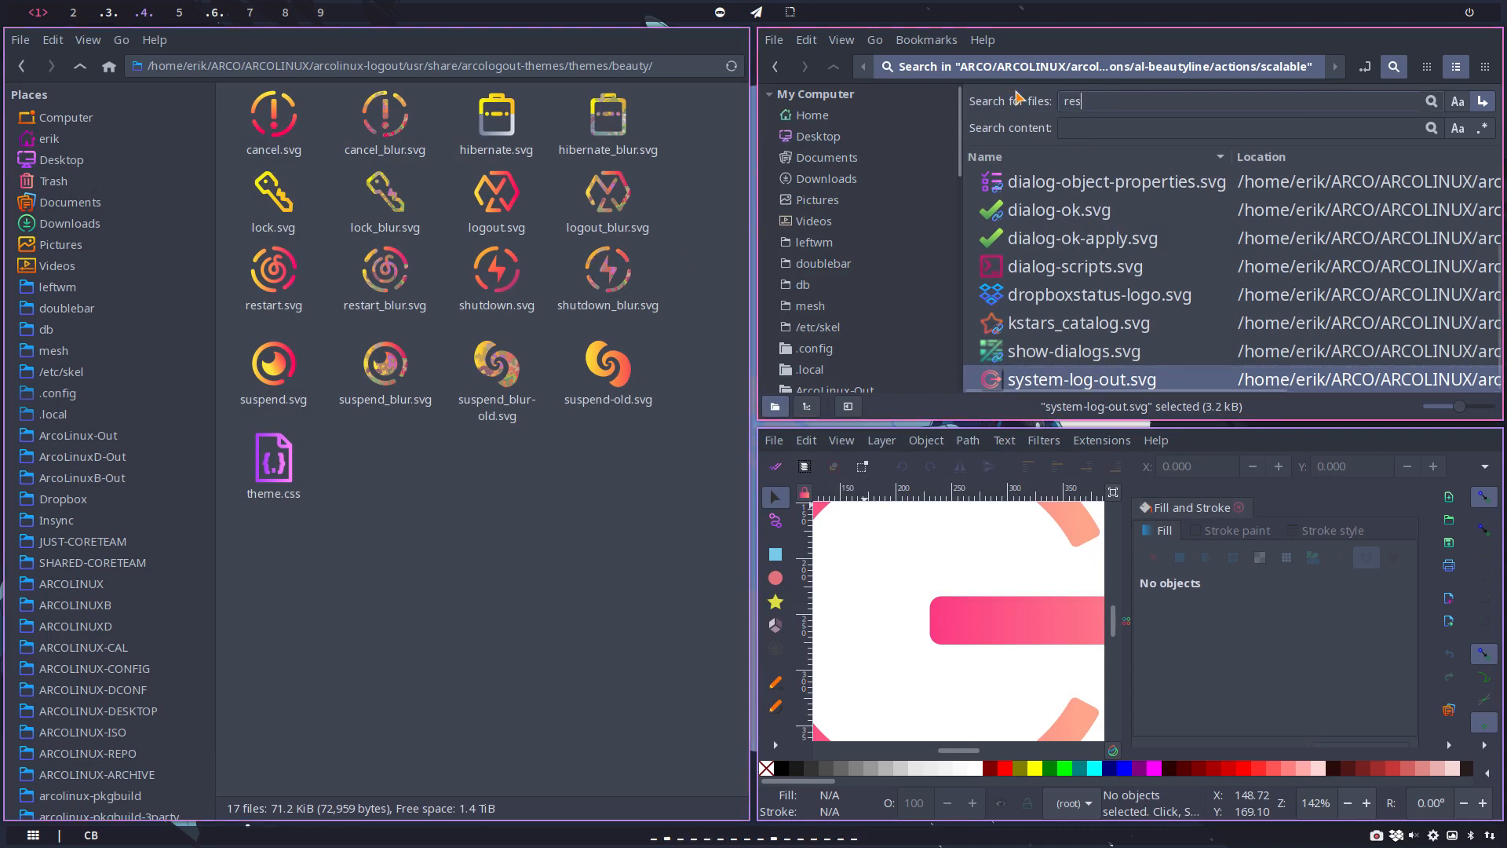
{"action": "type", "text": "tart"}
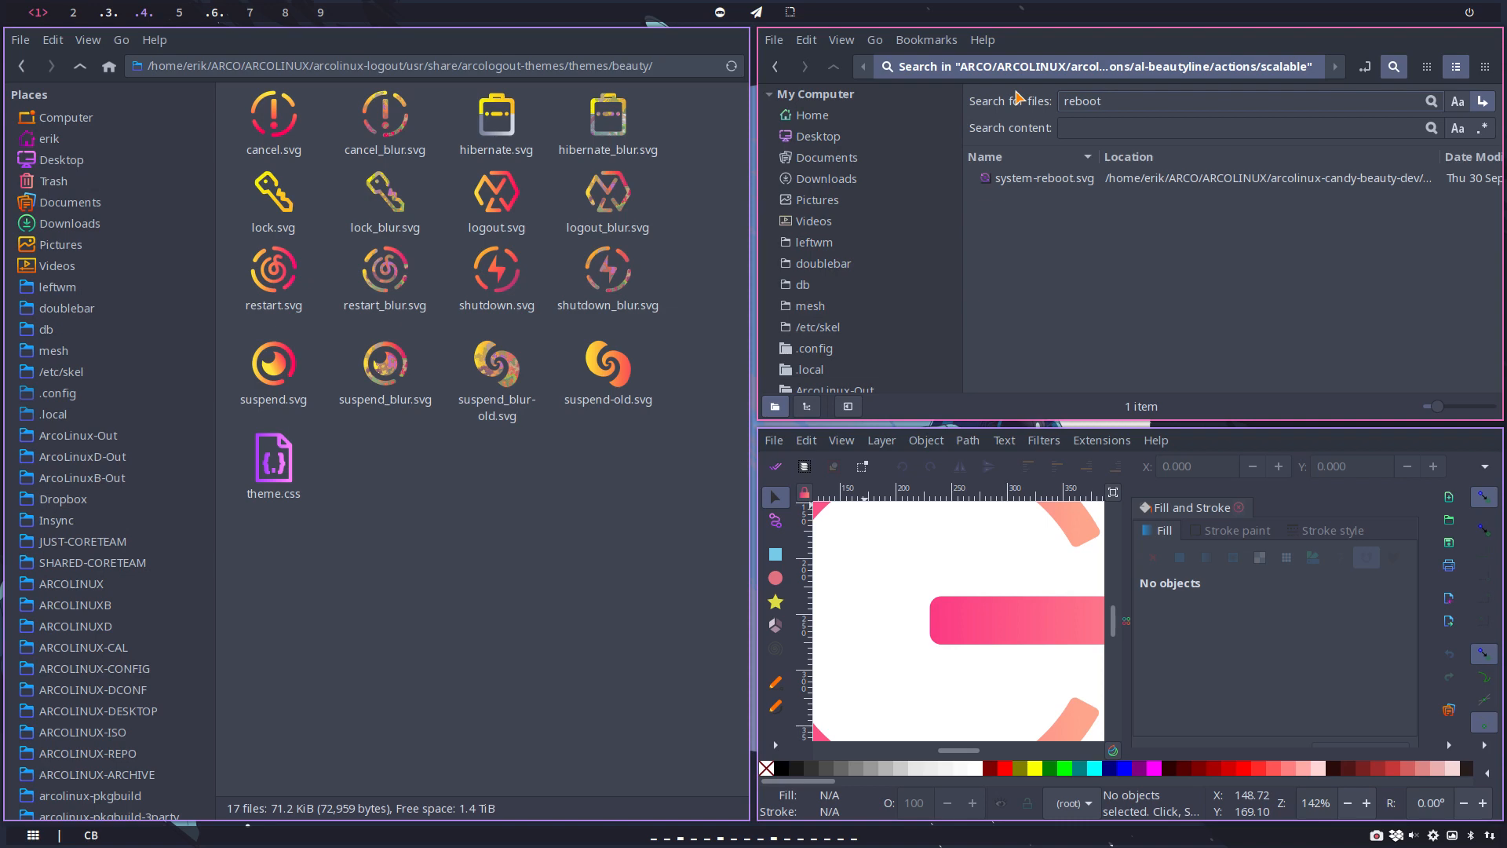
{"action": "left_click", "coordinate": [1089, 180]}
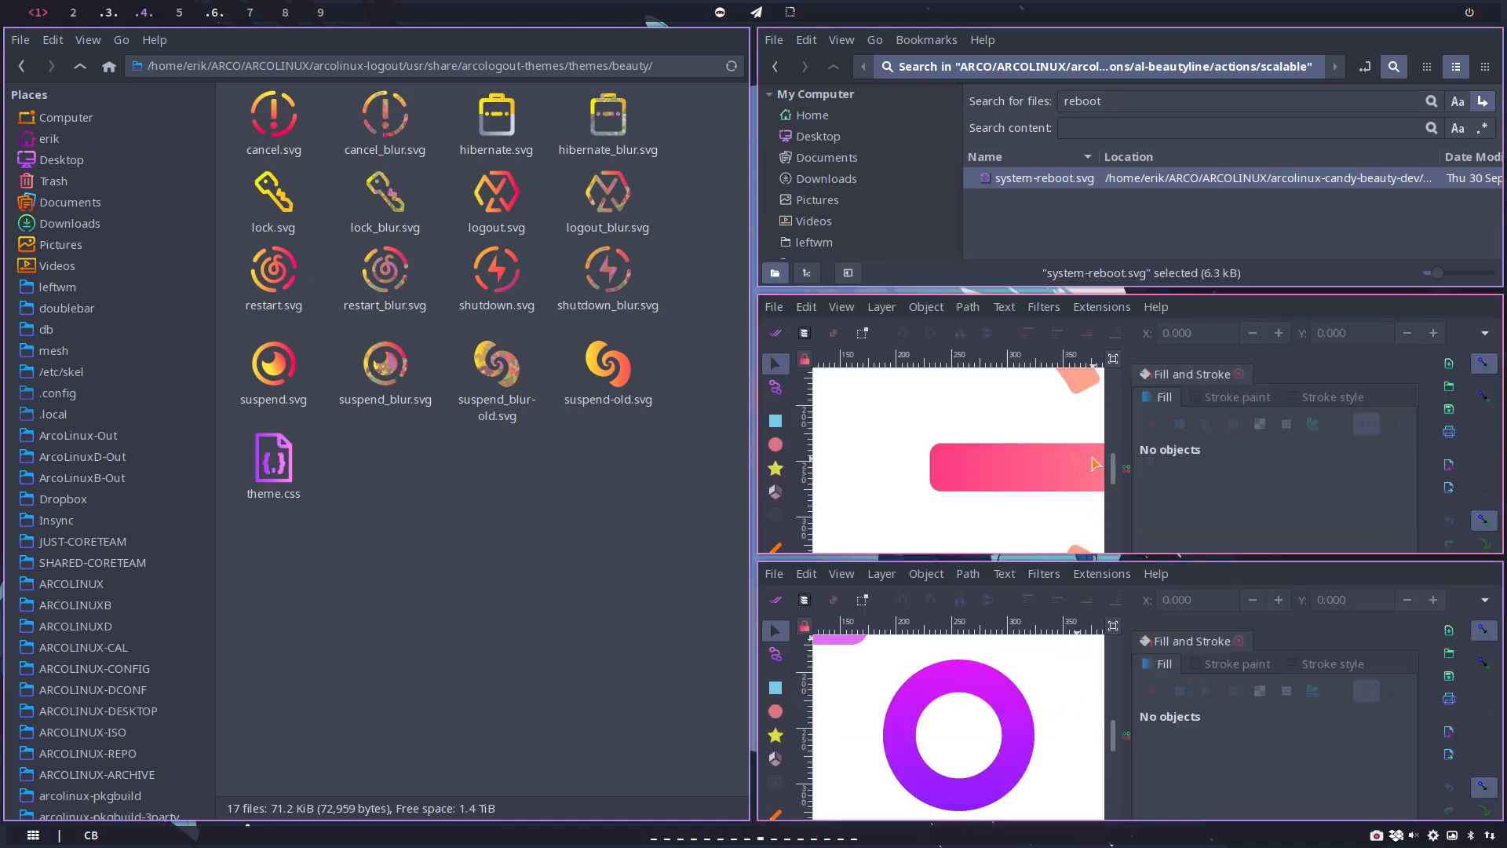
{"action": "key", "text": "super+q"}
Step: Save the system-reboot drawing to the Desktop as reboot.svg
{"action": "left_click", "coordinate": [807, 439]}
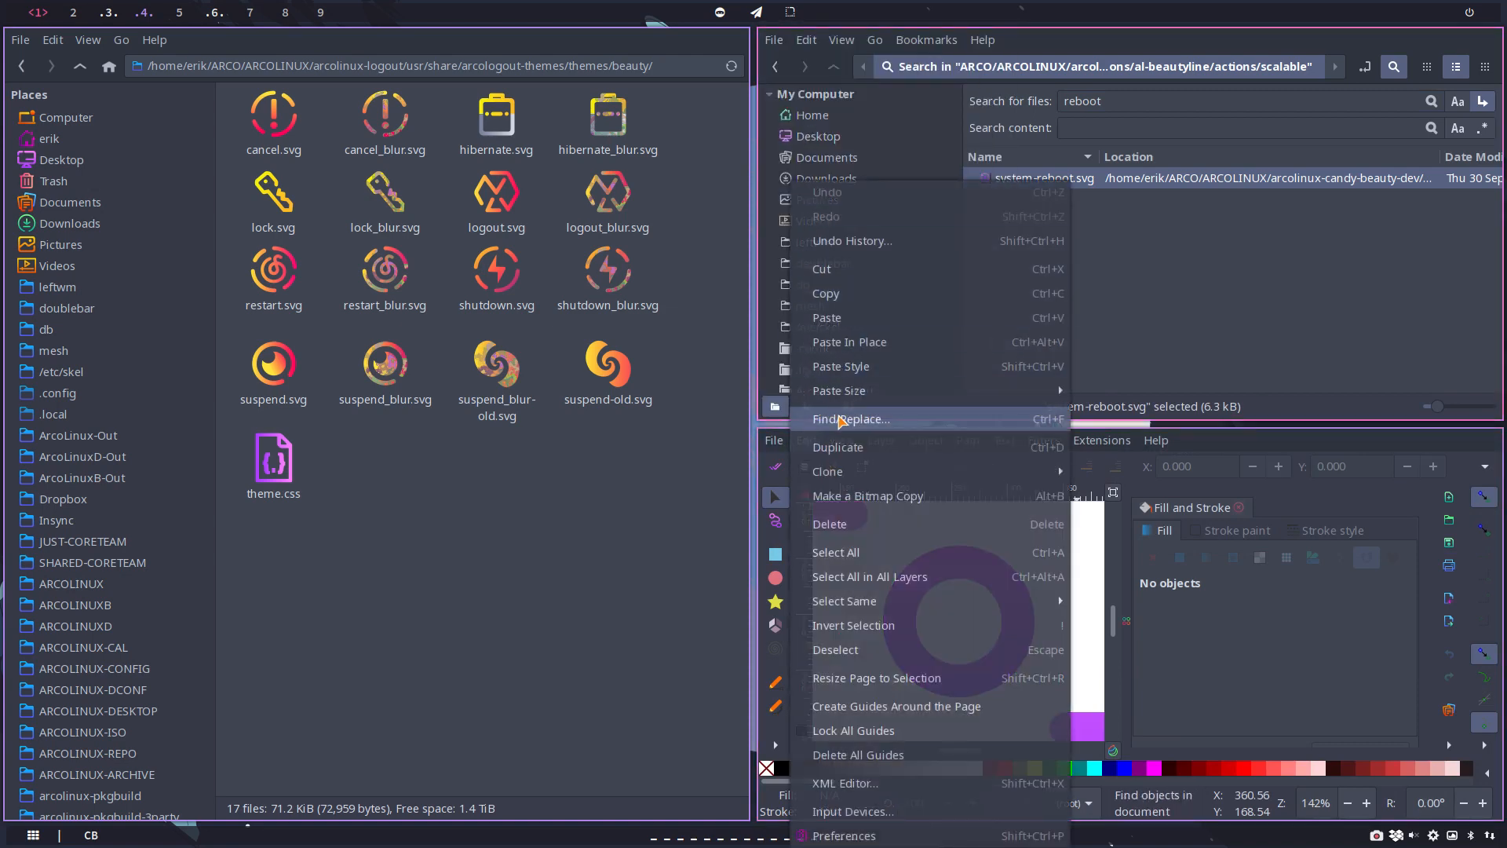
{"action": "left_click", "coordinate": [1203, 635]}
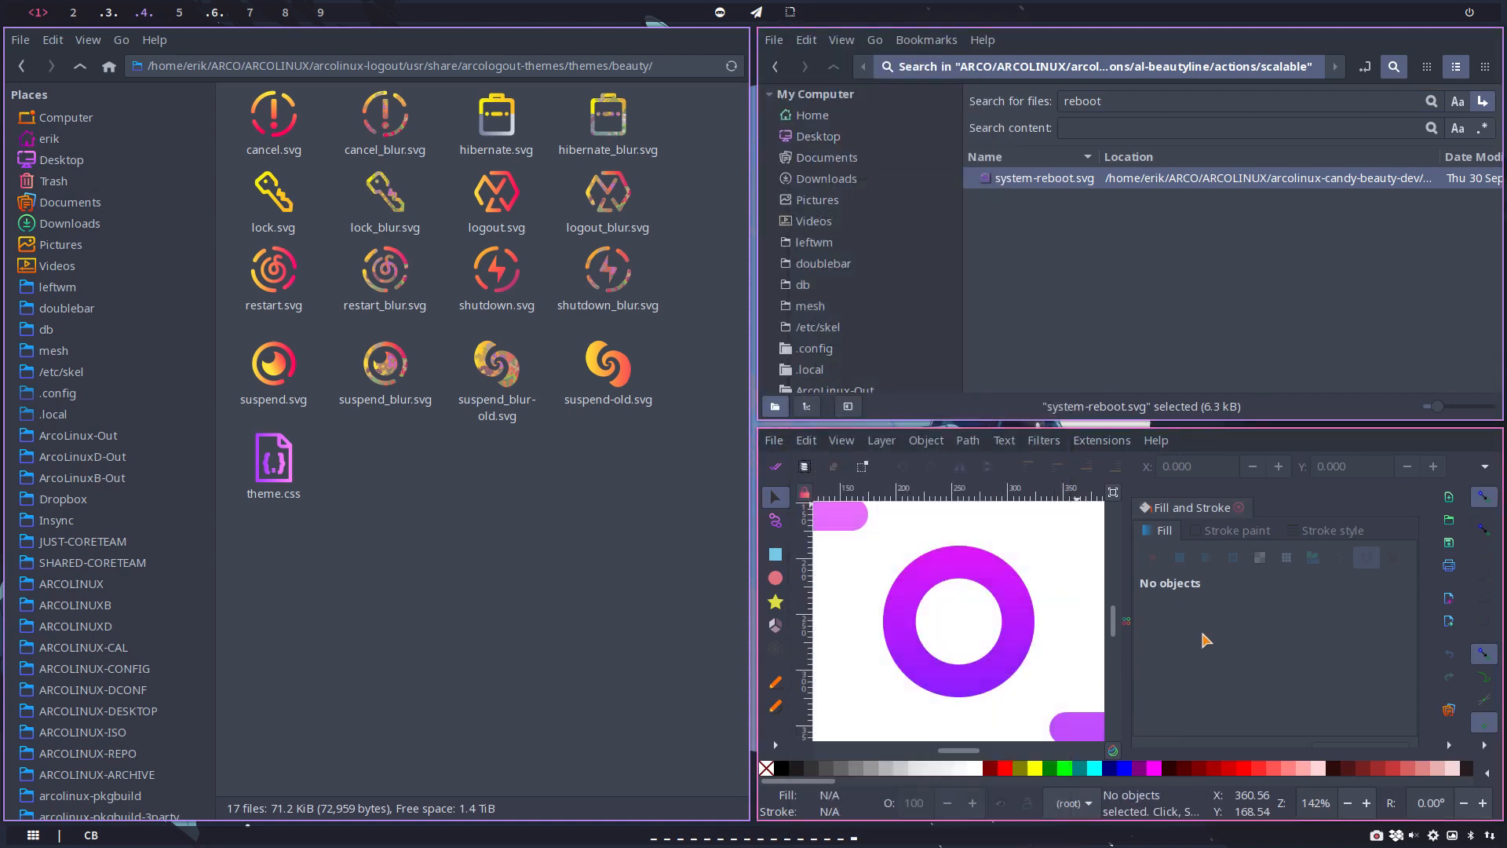
{"action": "left_click", "coordinate": [773, 440]}
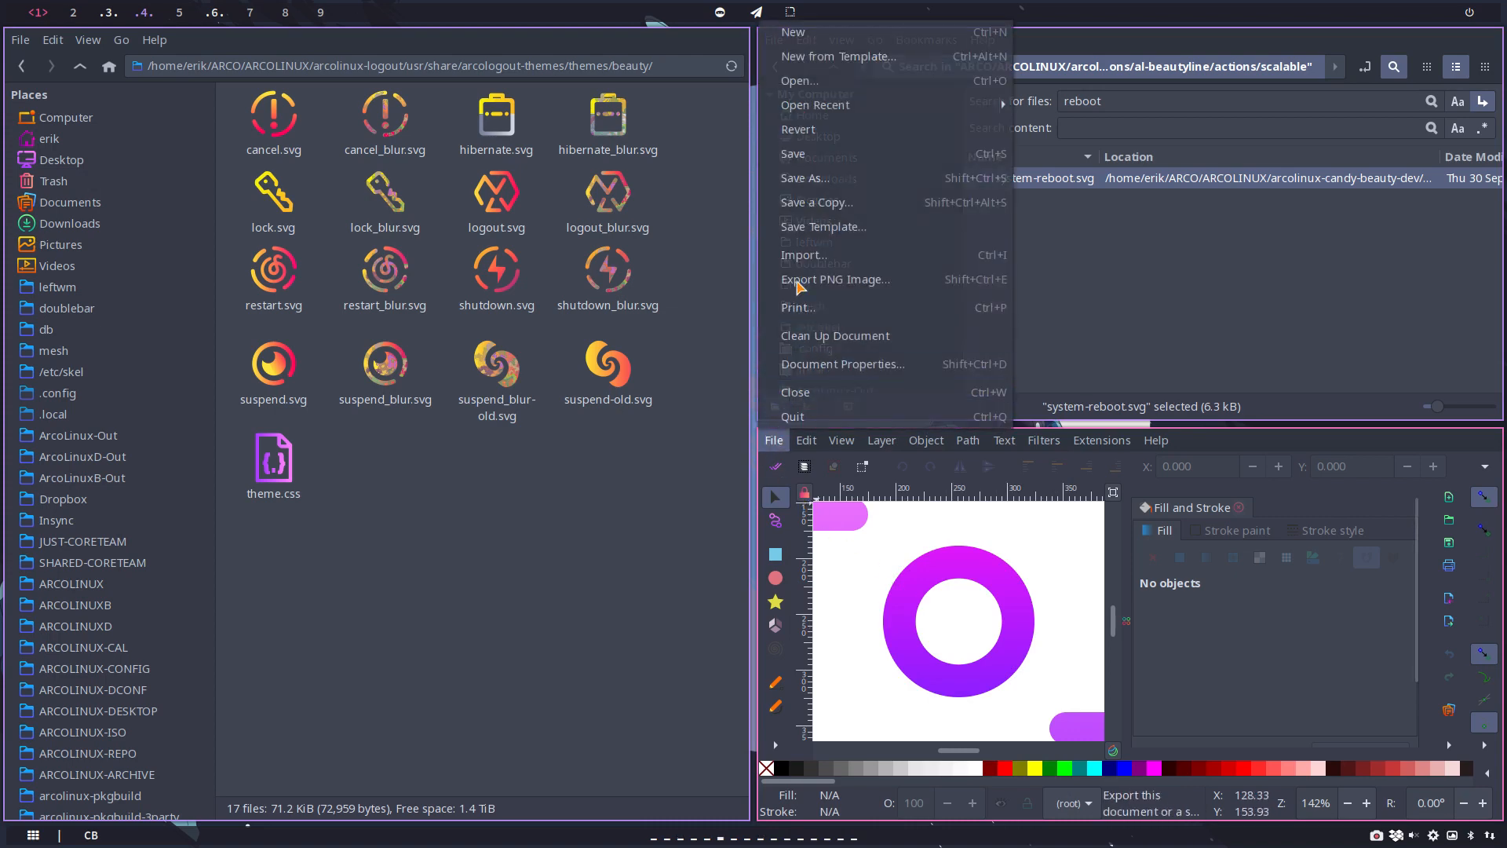
{"action": "left_click", "coordinate": [804, 180]}
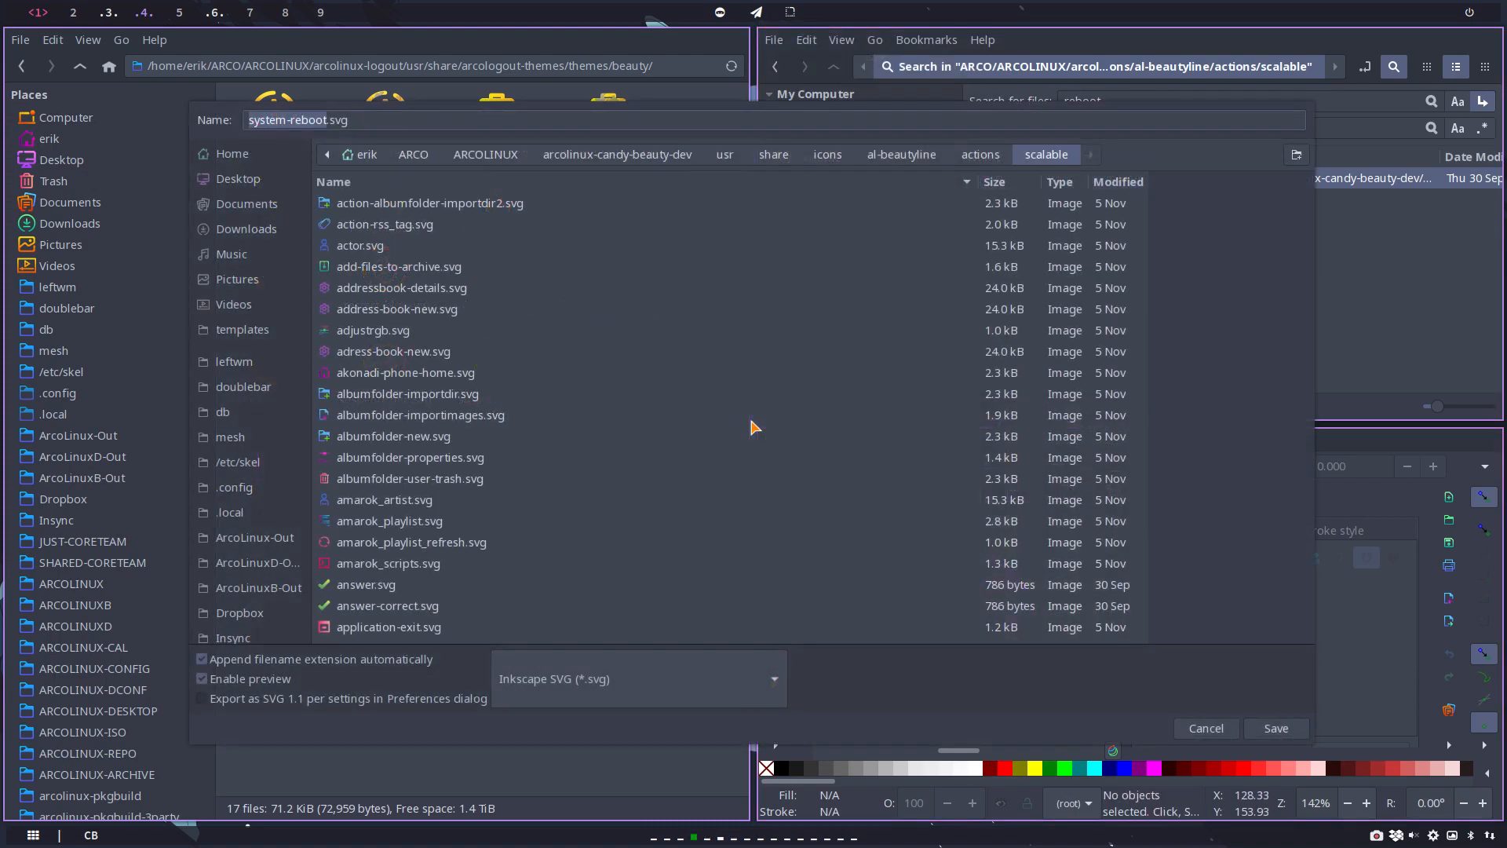
{"action": "left_click", "coordinate": [249, 179]}
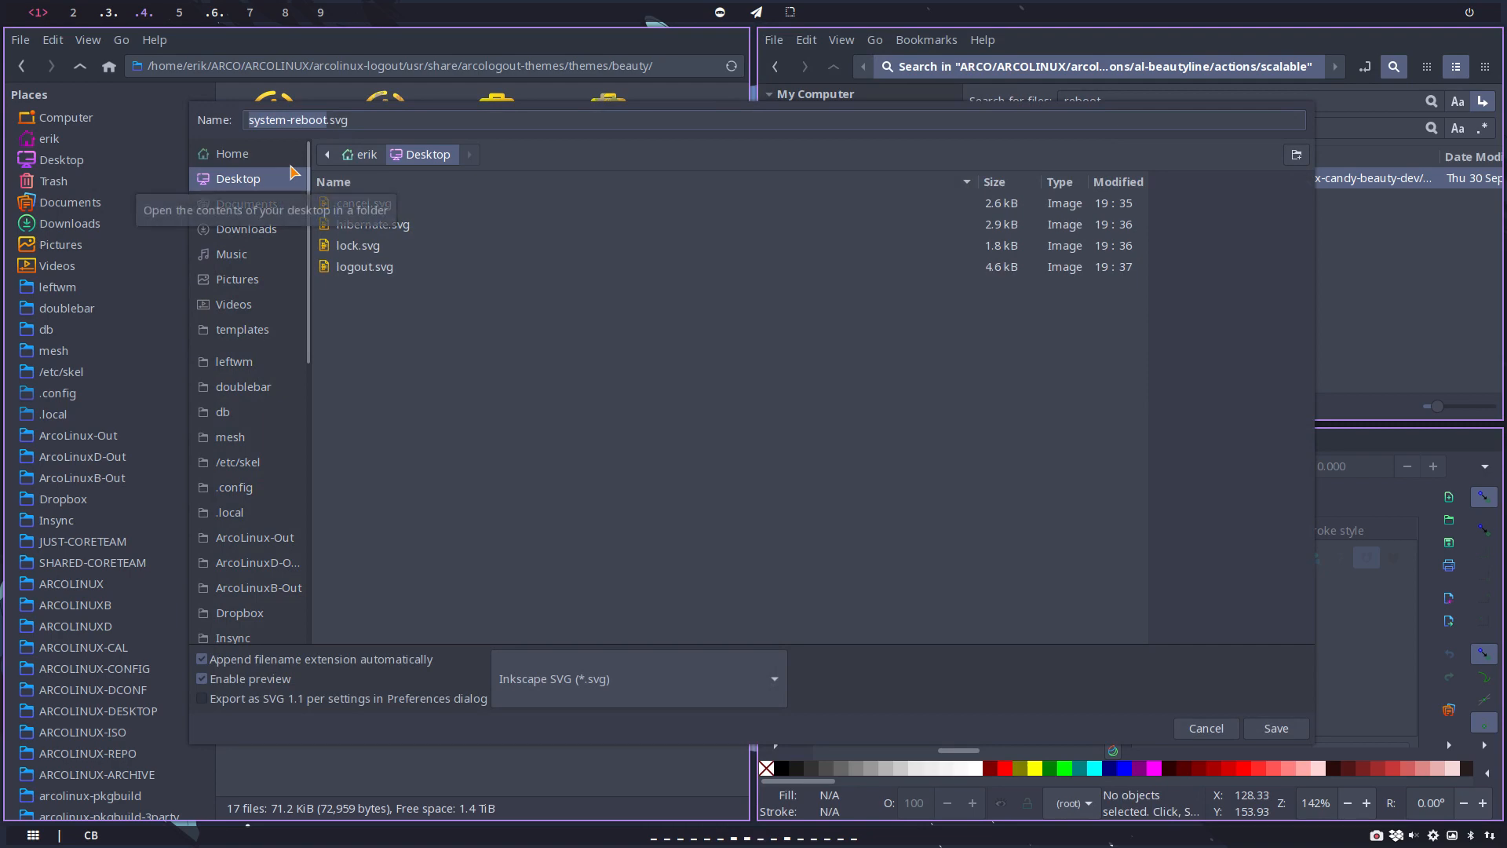
{"action": "type", "text": "reboot"}
{"action": "key", "text": "Return"}
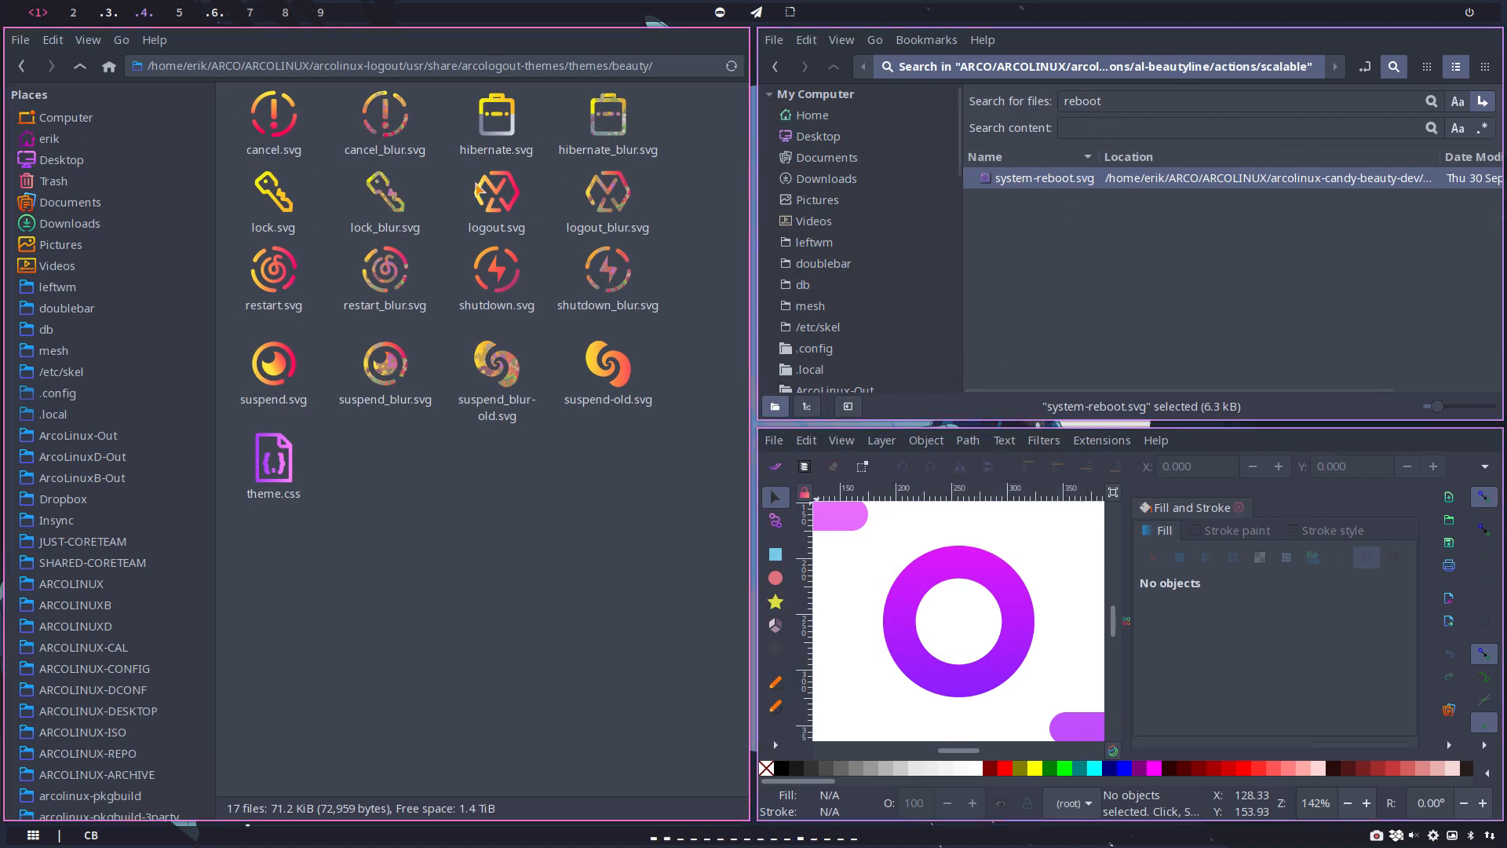
Step: Rename reboot.svg on the Desktop to restart.svg and return to the beauty theme folder
{"action": "left_click", "coordinate": [76, 160]}
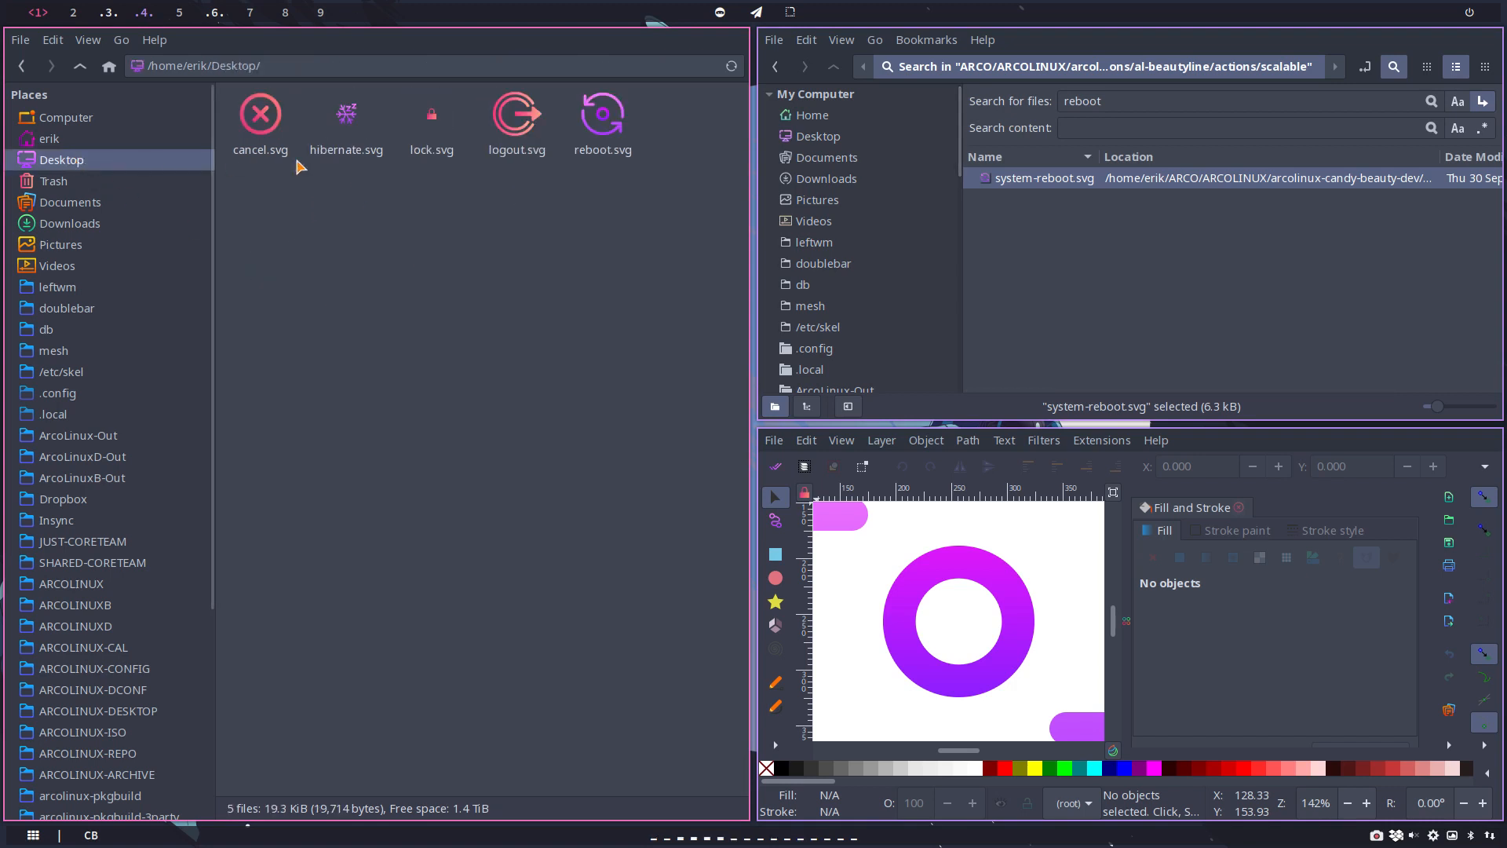
{"action": "left_click", "coordinate": [620, 125]}
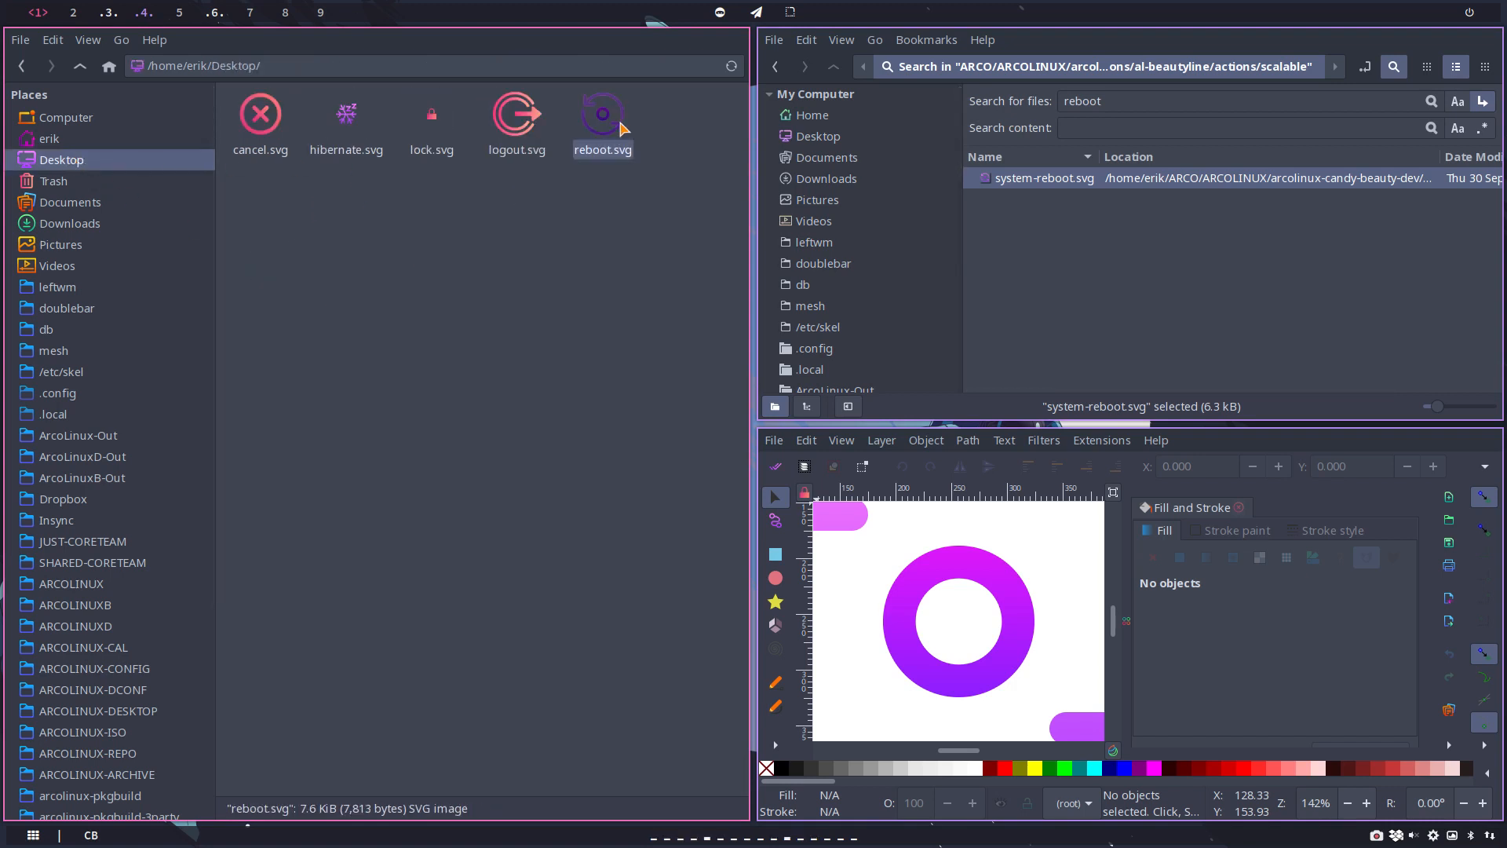
{"action": "key", "text": "F2"}
{"action": "type", "text": "restart"}
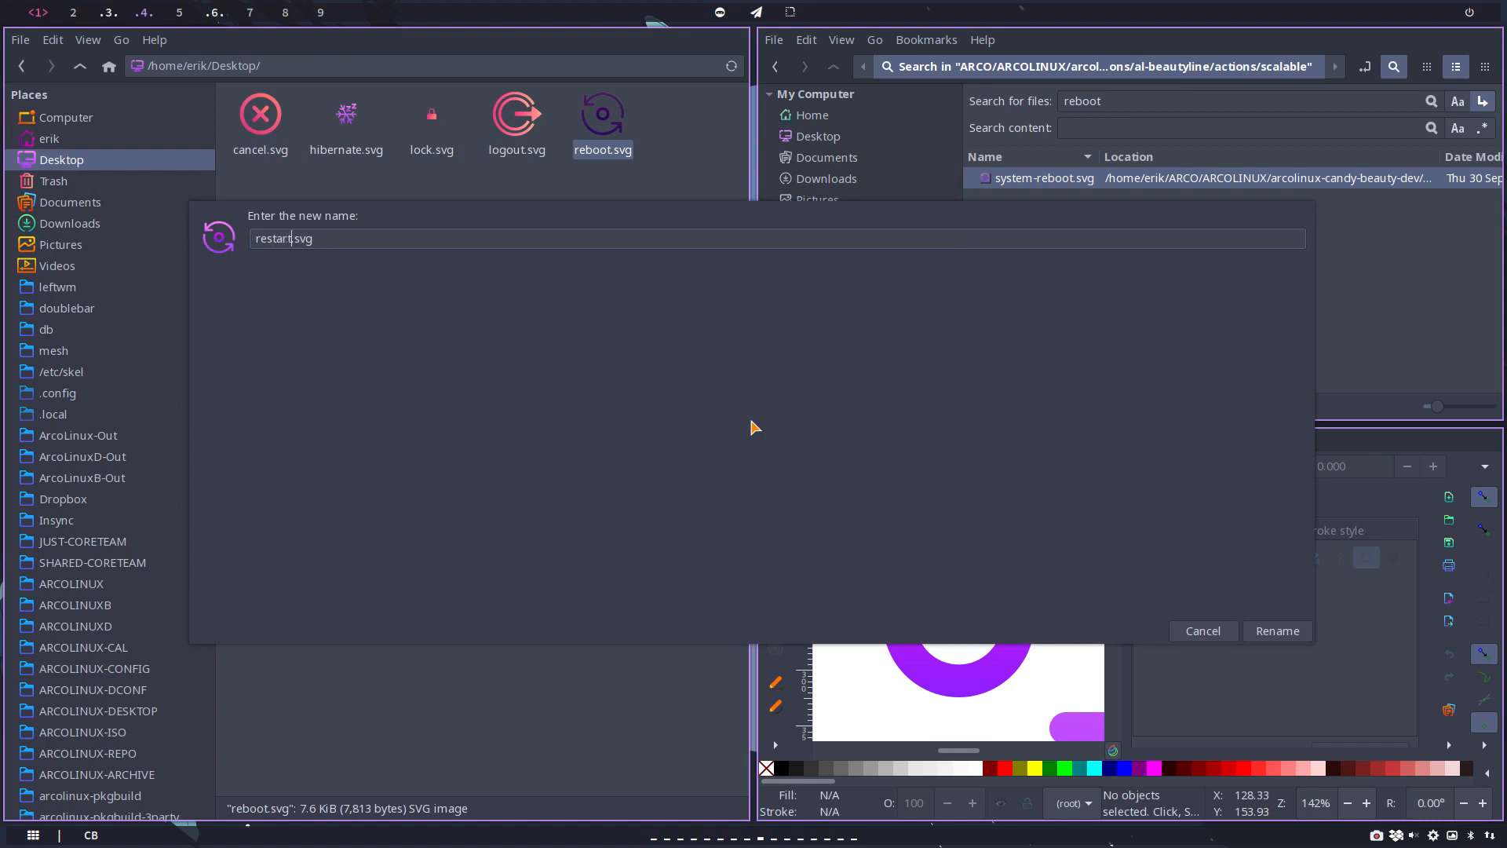
{"action": "key", "text": "Return"}
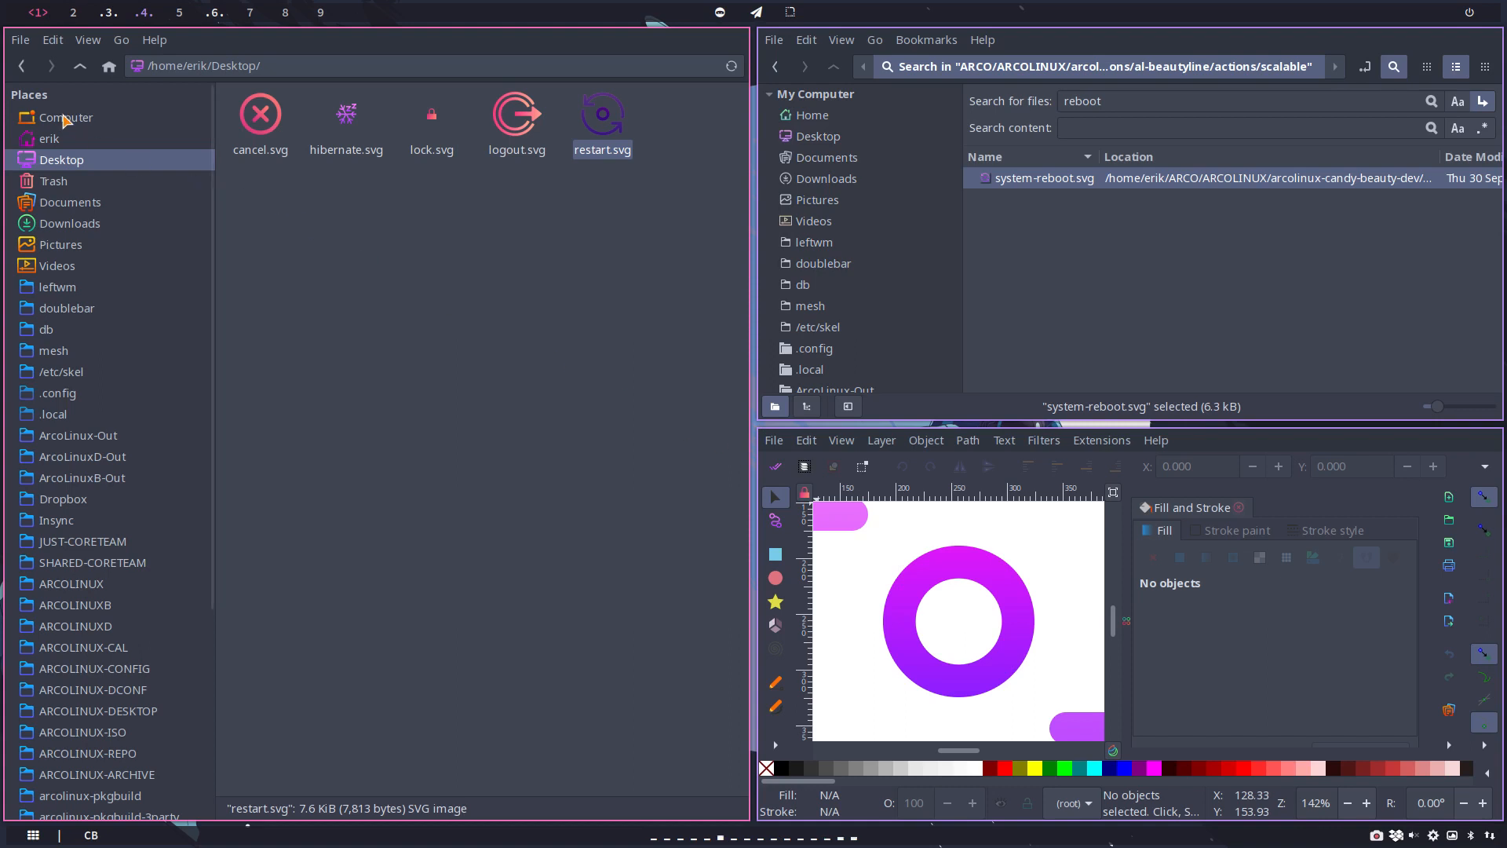
{"action": "left_click", "coordinate": [22, 67]}
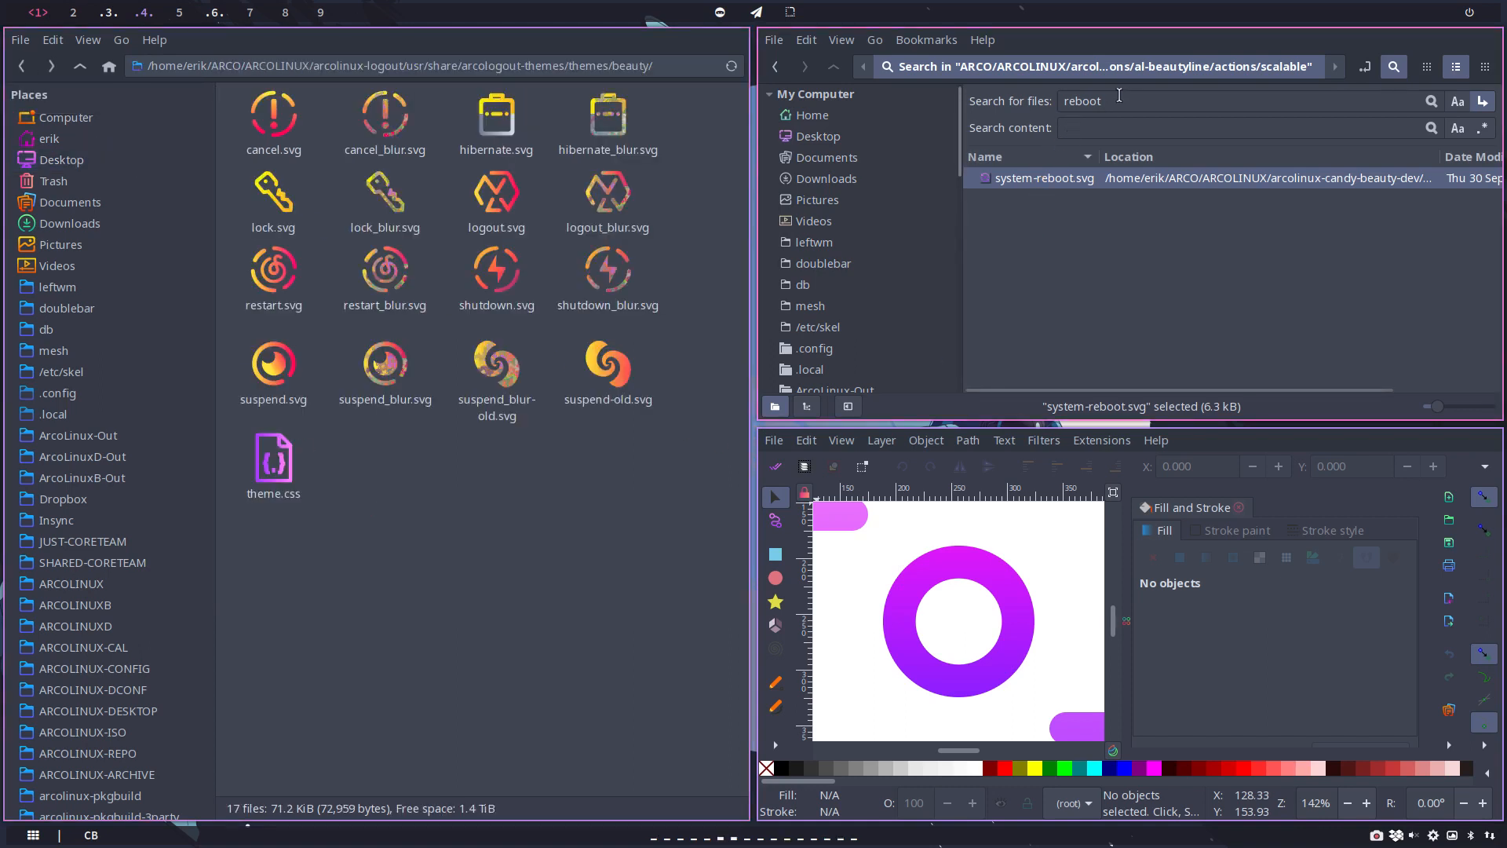
Step: Search the scalable folder for "shutdown" and open system-shutdown.svg in Inkscape in place of the reboot drawing
{"action": "double_click", "coordinate": [1083, 101]}
{"action": "type", "text": "shutdo"}
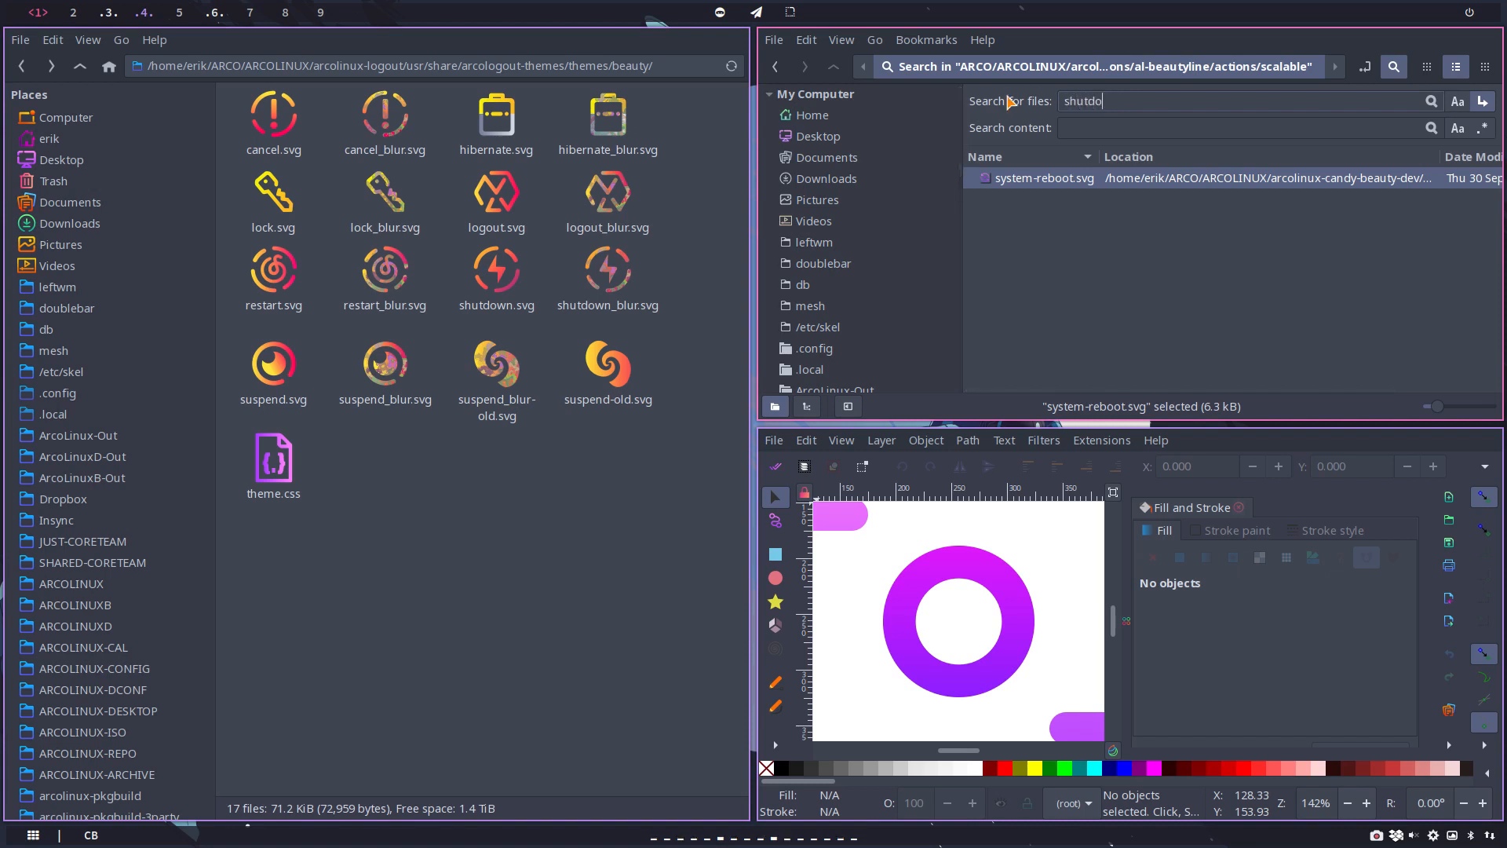
{"action": "type", "text": "wn"}
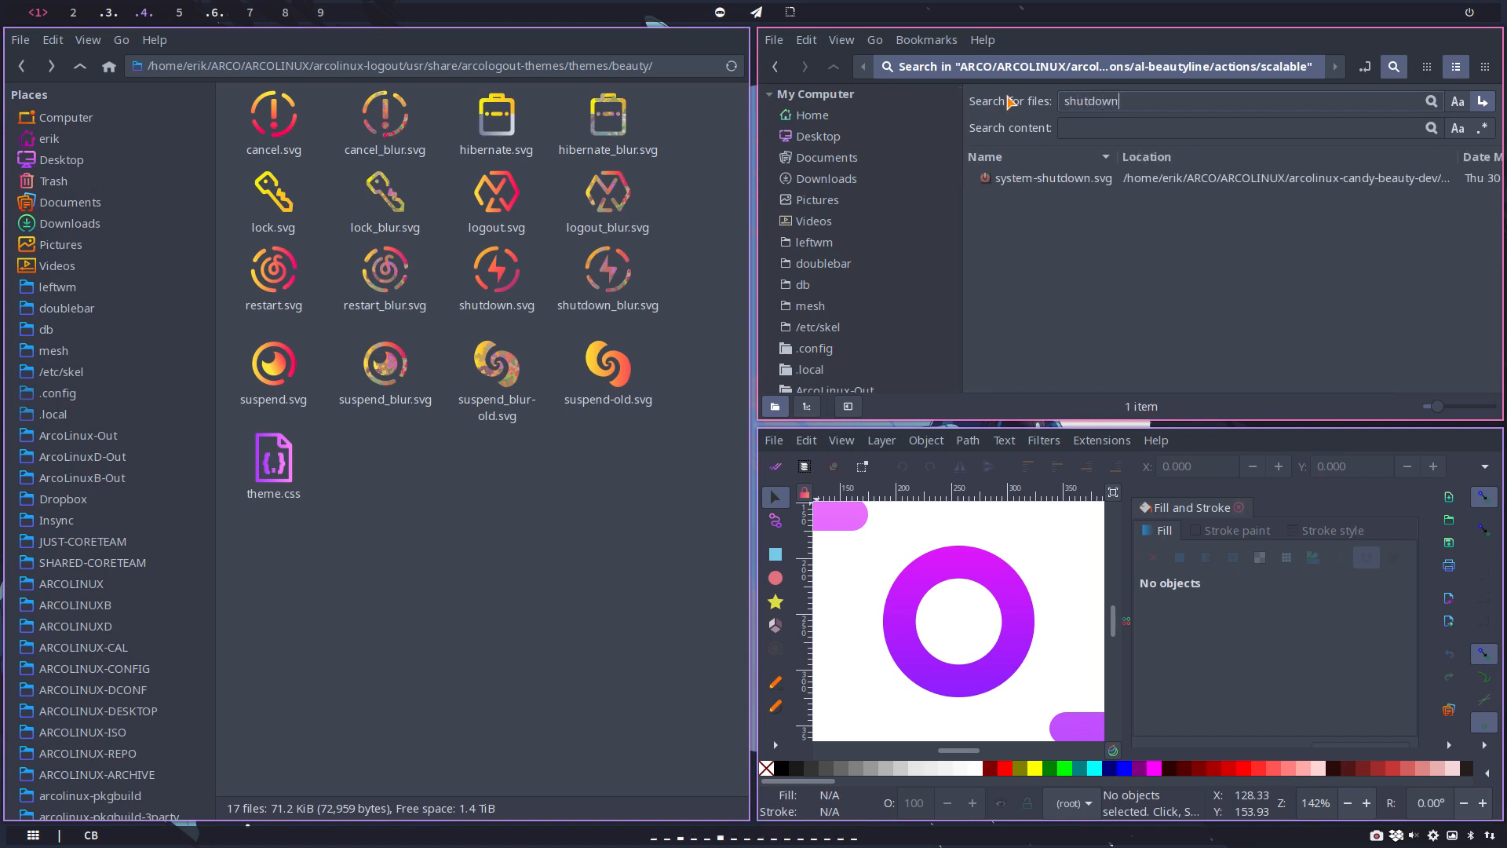
{"action": "left_click", "coordinate": [1036, 179]}
{"action": "double_click", "coordinate": [1036, 179]}
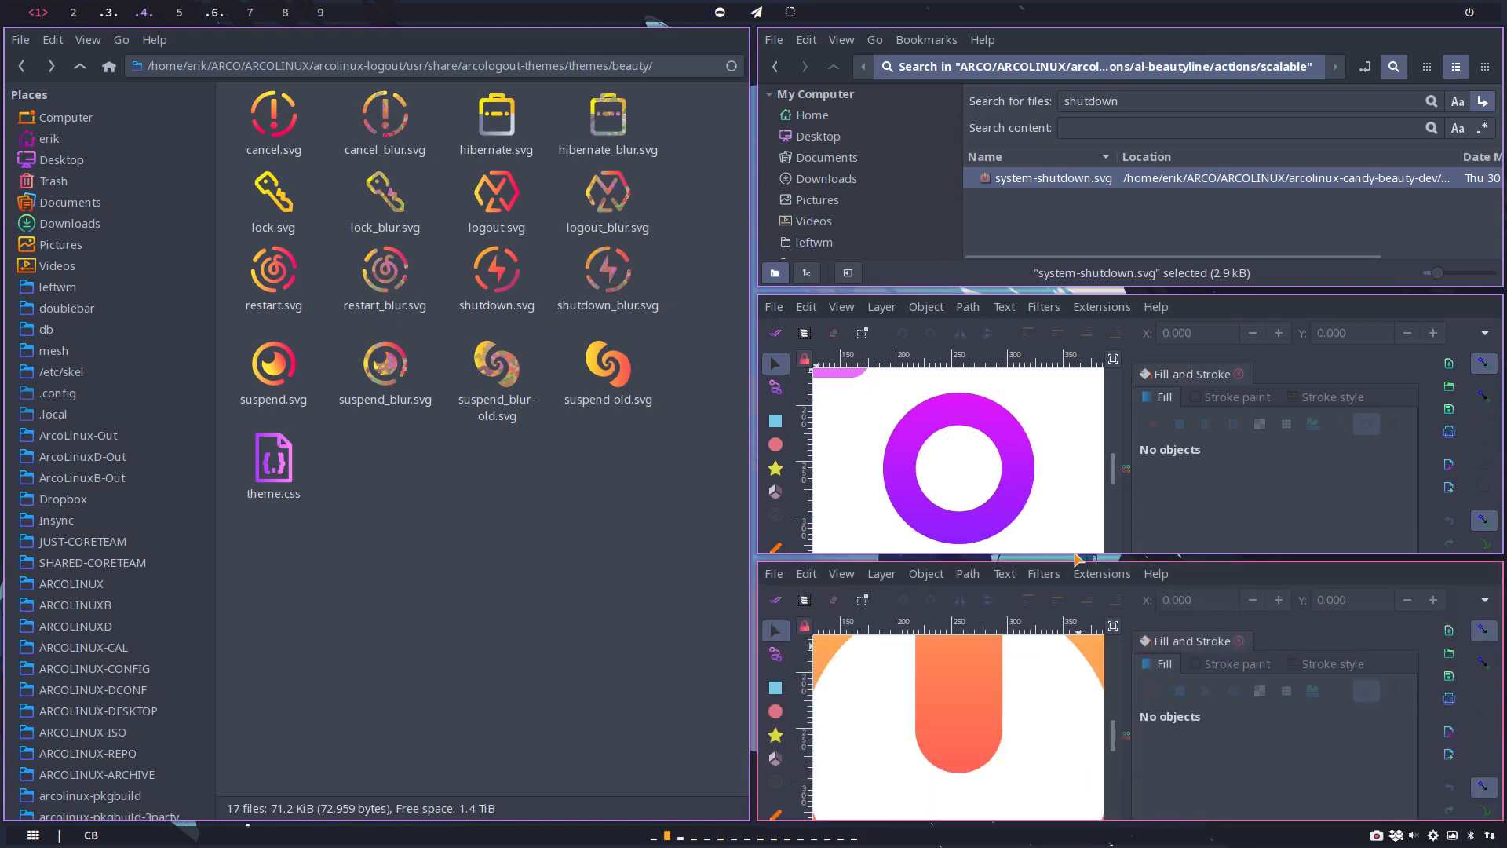
Step: Save the system-shutdown drawing as shutdown.svg in the al-beautyline actions/scalable folder
{"action": "left_click", "coordinate": [774, 441]}
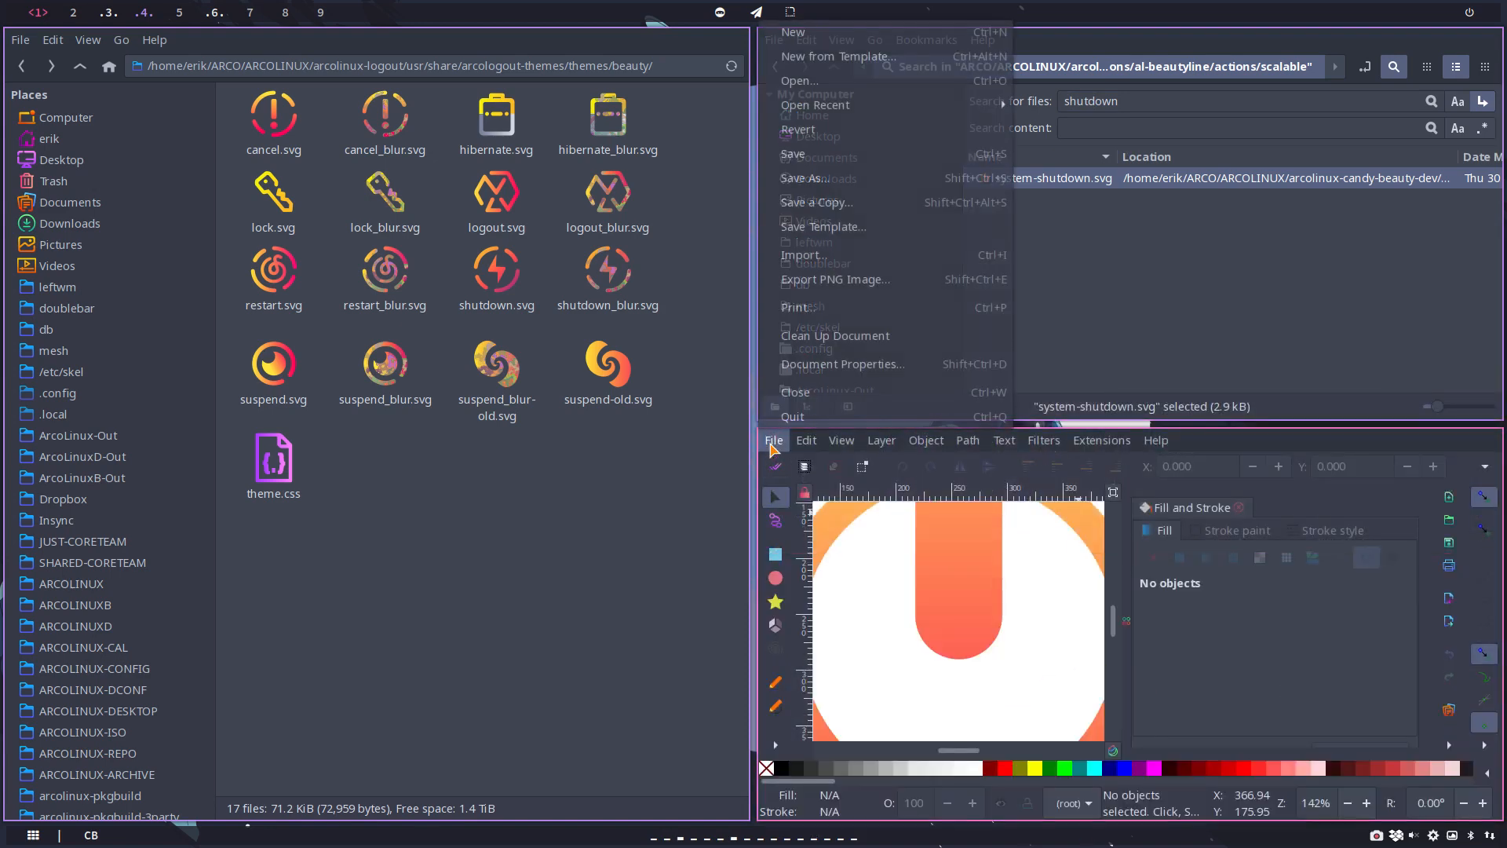
{"action": "left_click", "coordinate": [804, 186]}
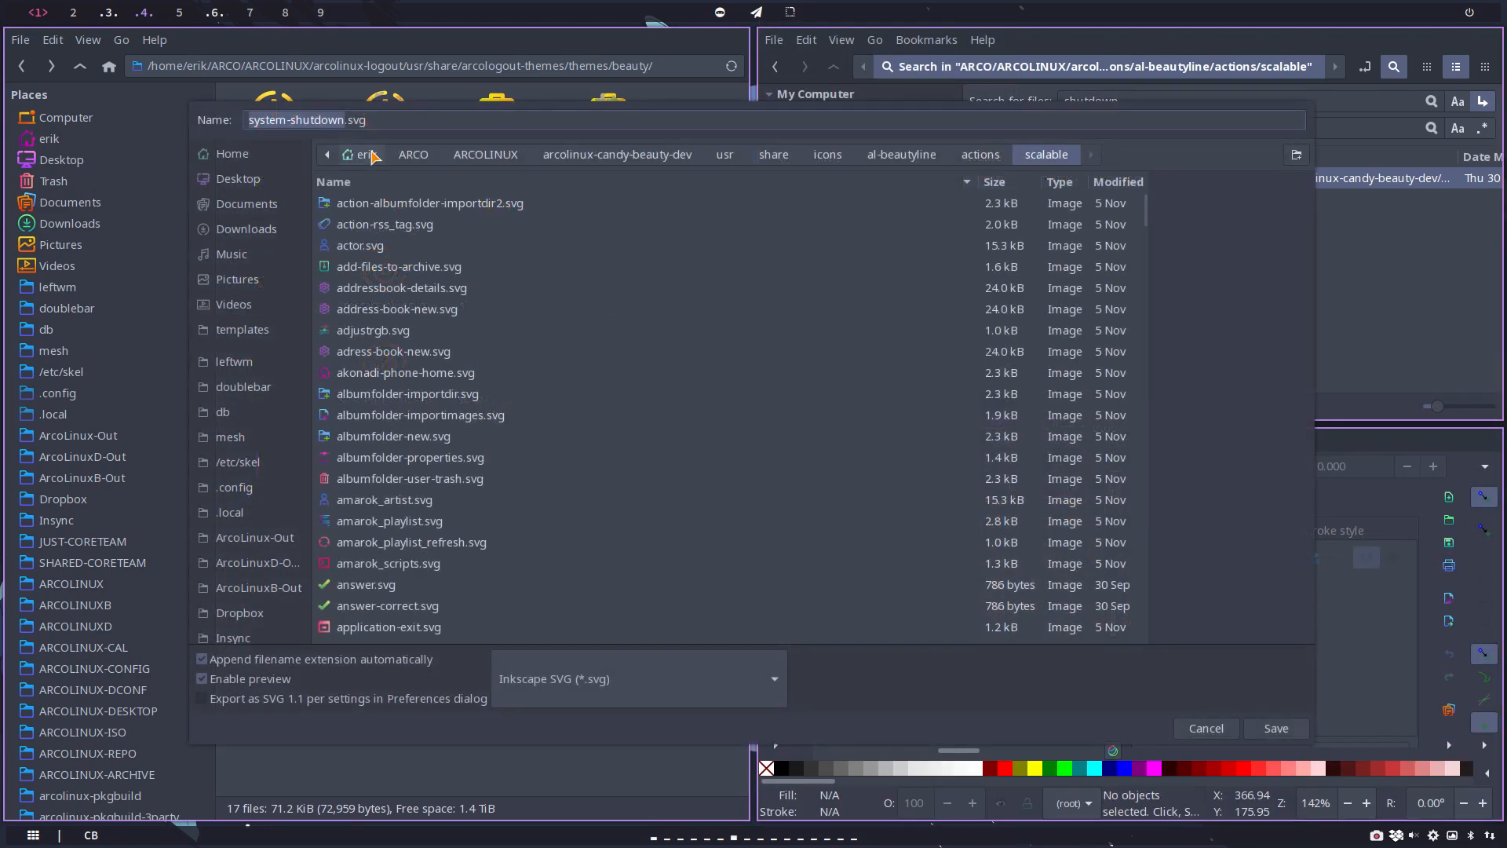
{"action": "type", "text": "shutdown"}
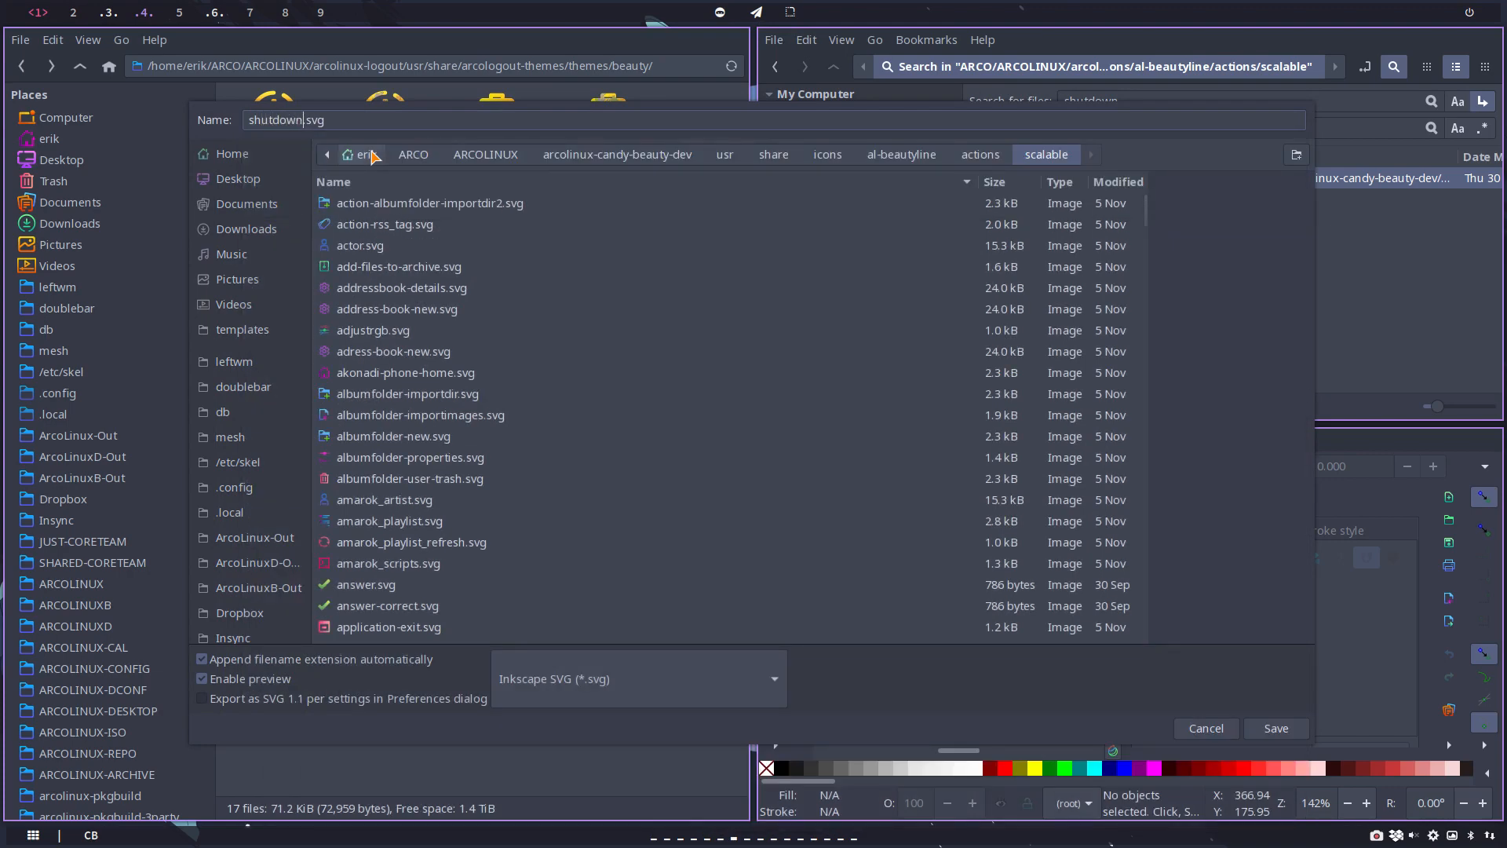
{"action": "key", "text": "Return"}
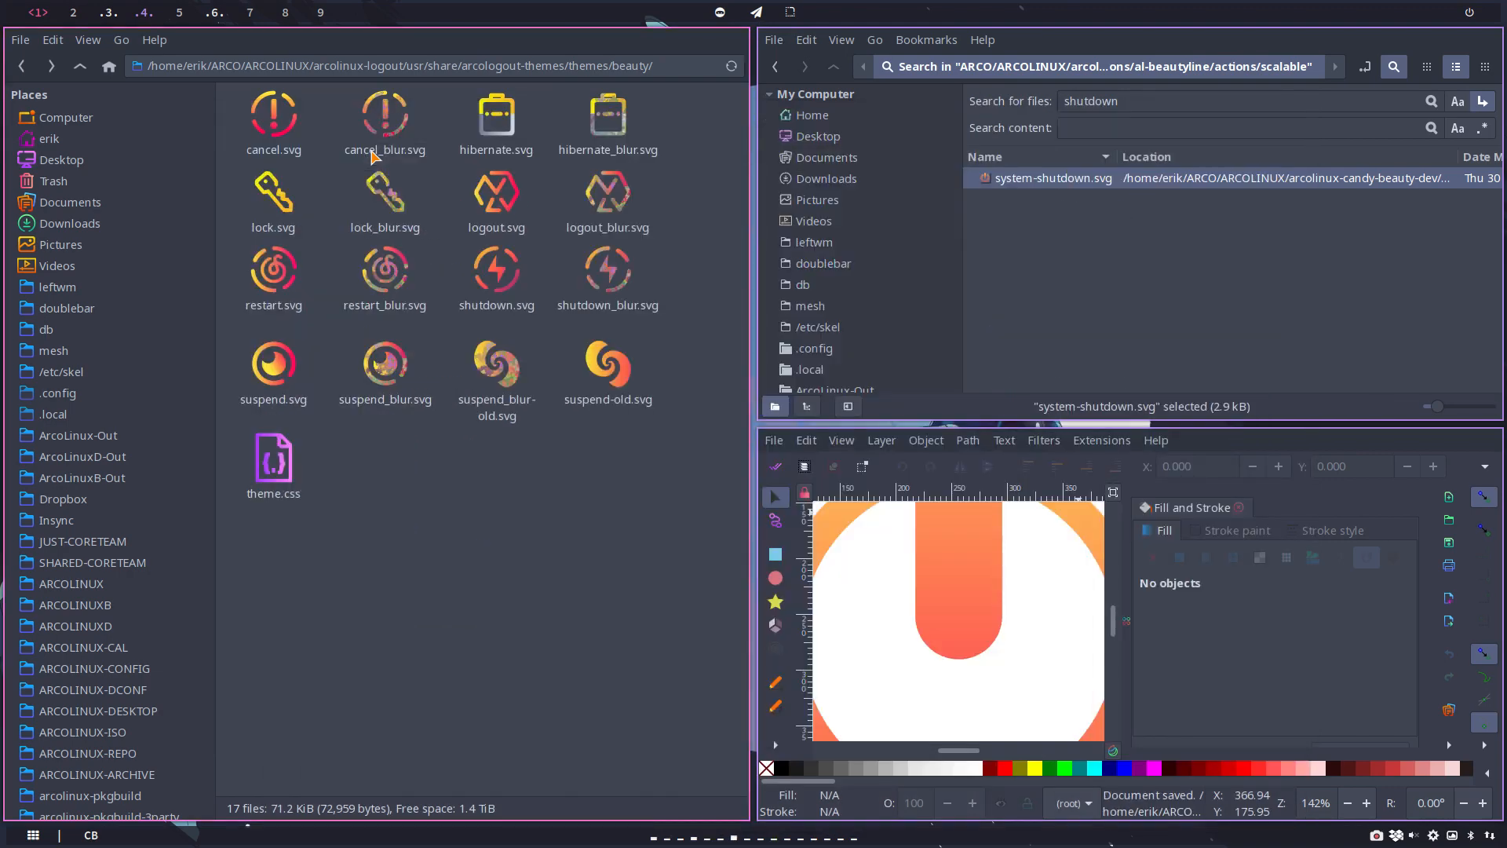
Step: Search the scalable folder for "suspend" and open system-suspend.svg in Inkscape in place of the shutdown drawing
{"action": "left_click_drag", "start_coordinate": [1126, 103], "coordinate": [1029, 91]}
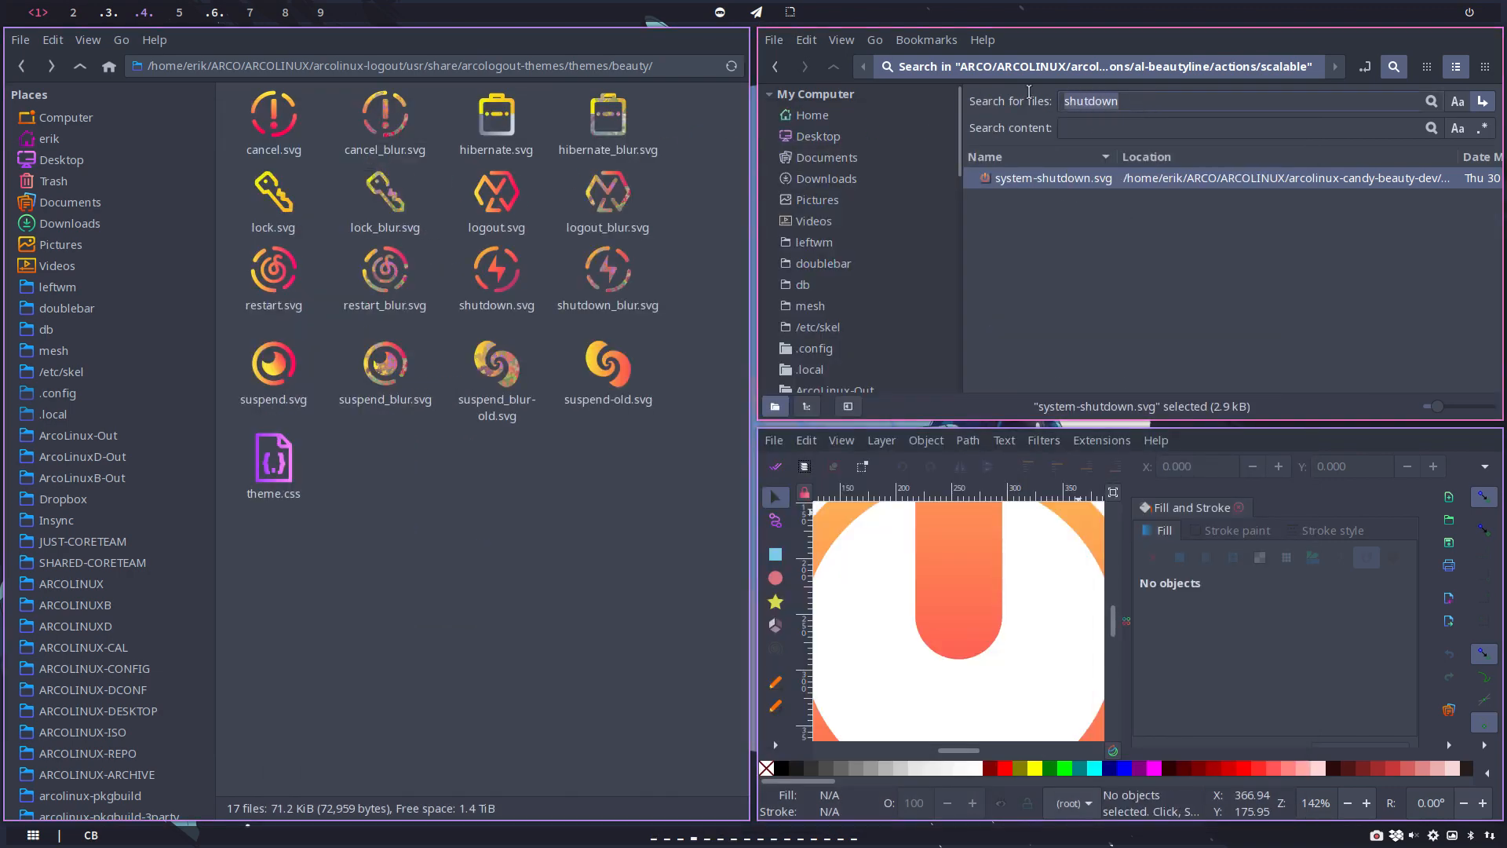
{"action": "type", "text": "suspend"}
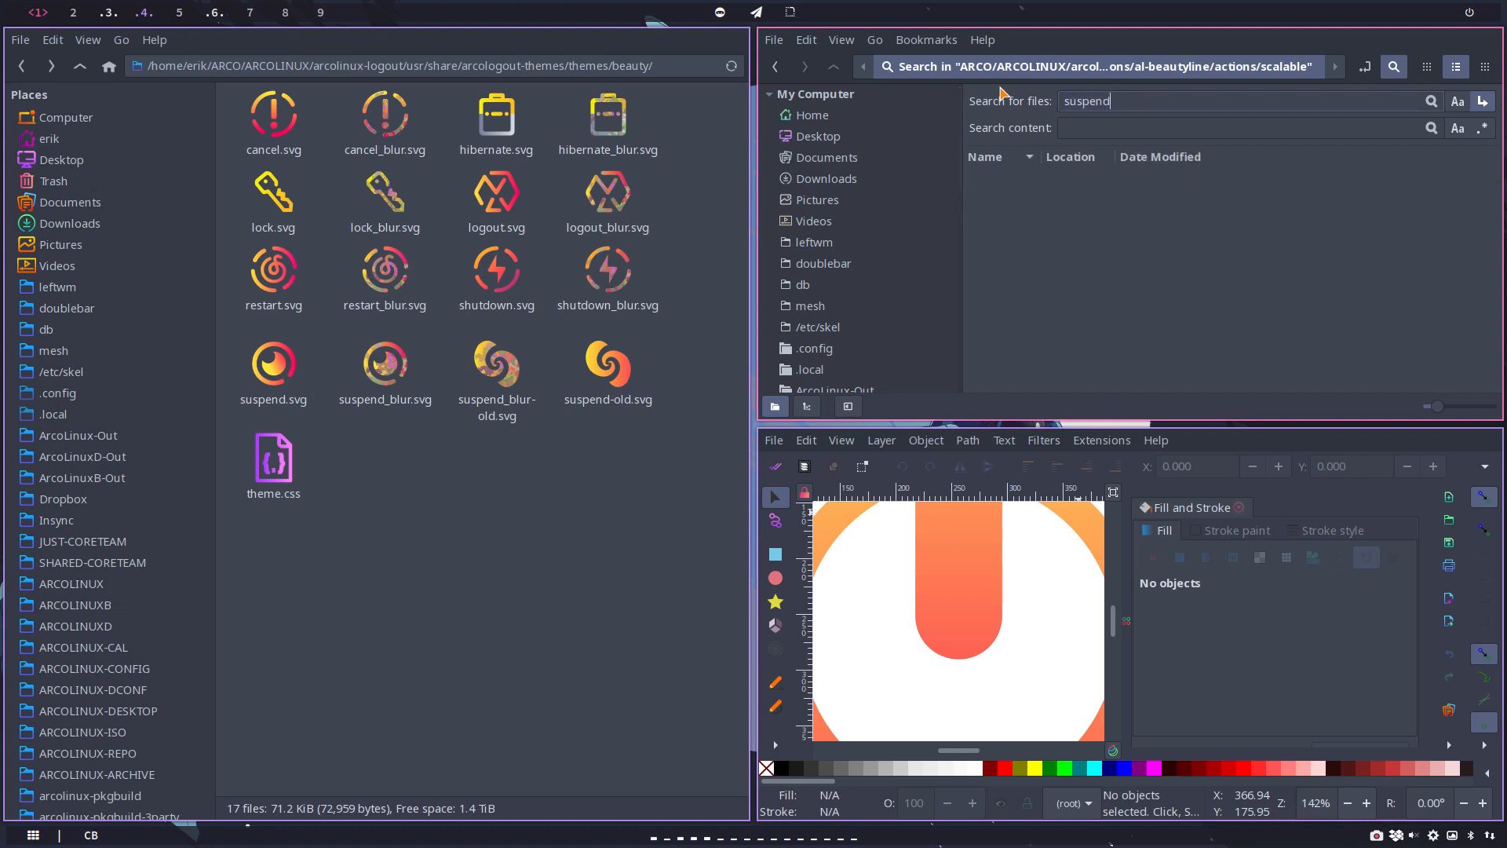
{"action": "scroll", "coordinate": [1085, 302], "scroll_direction": "up", "scroll_amount": 3, "text": "ctrl"}
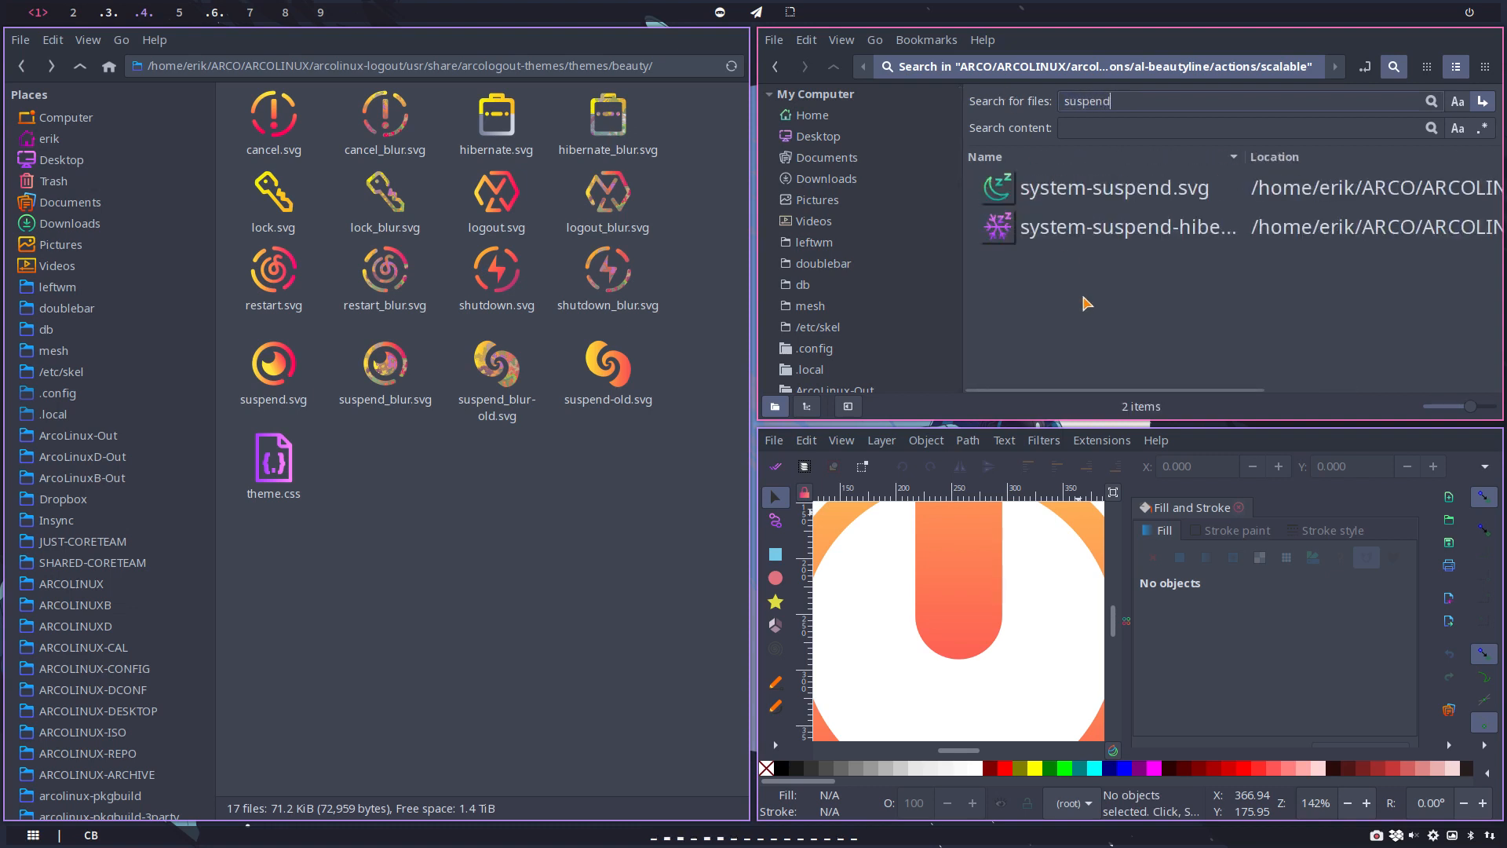
{"action": "left_click", "coordinate": [1067, 196]}
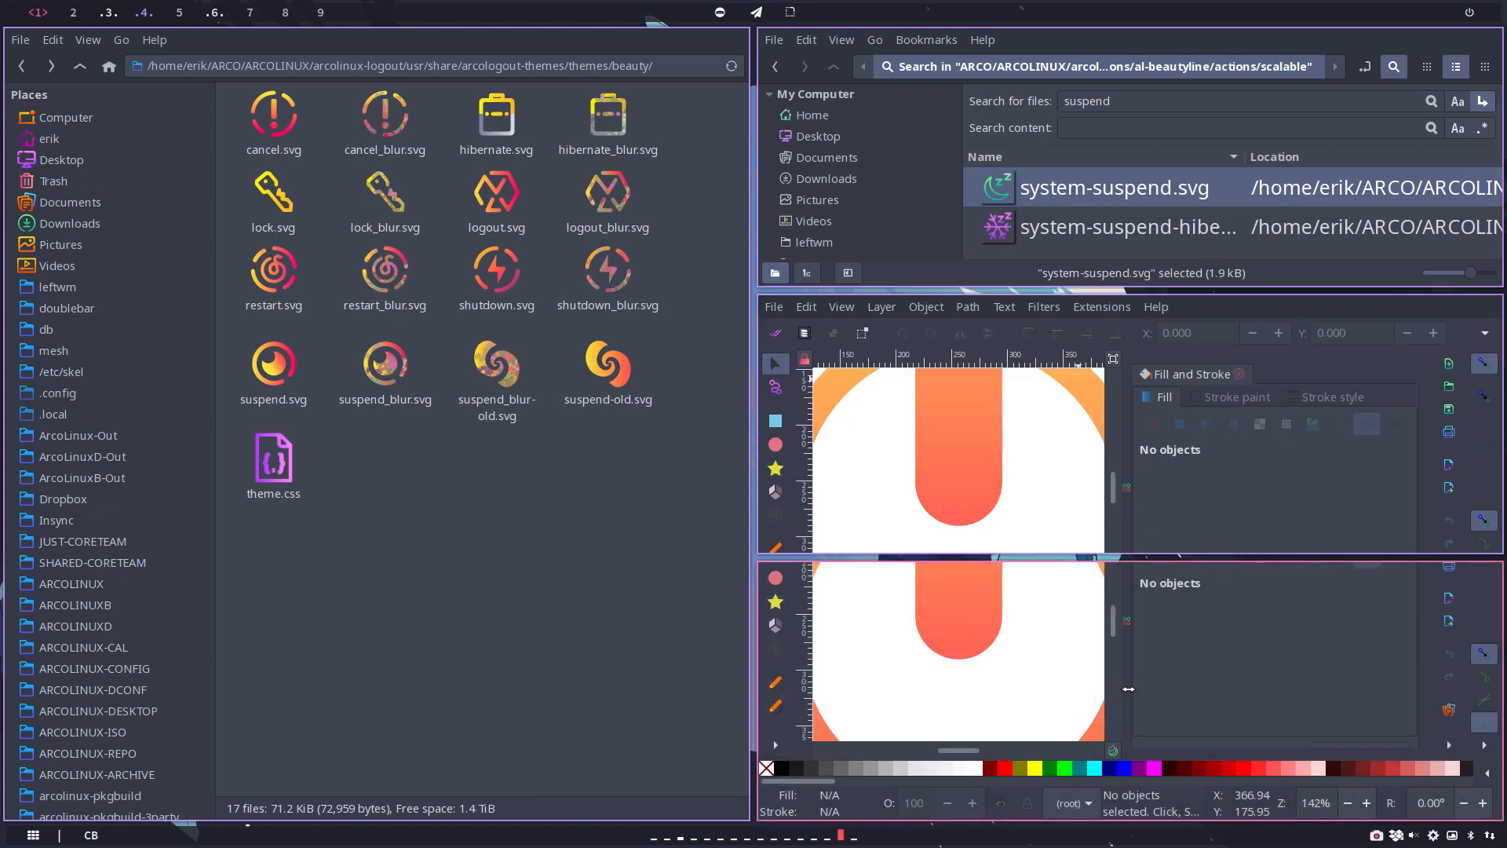
{"action": "key", "text": "super+q"}
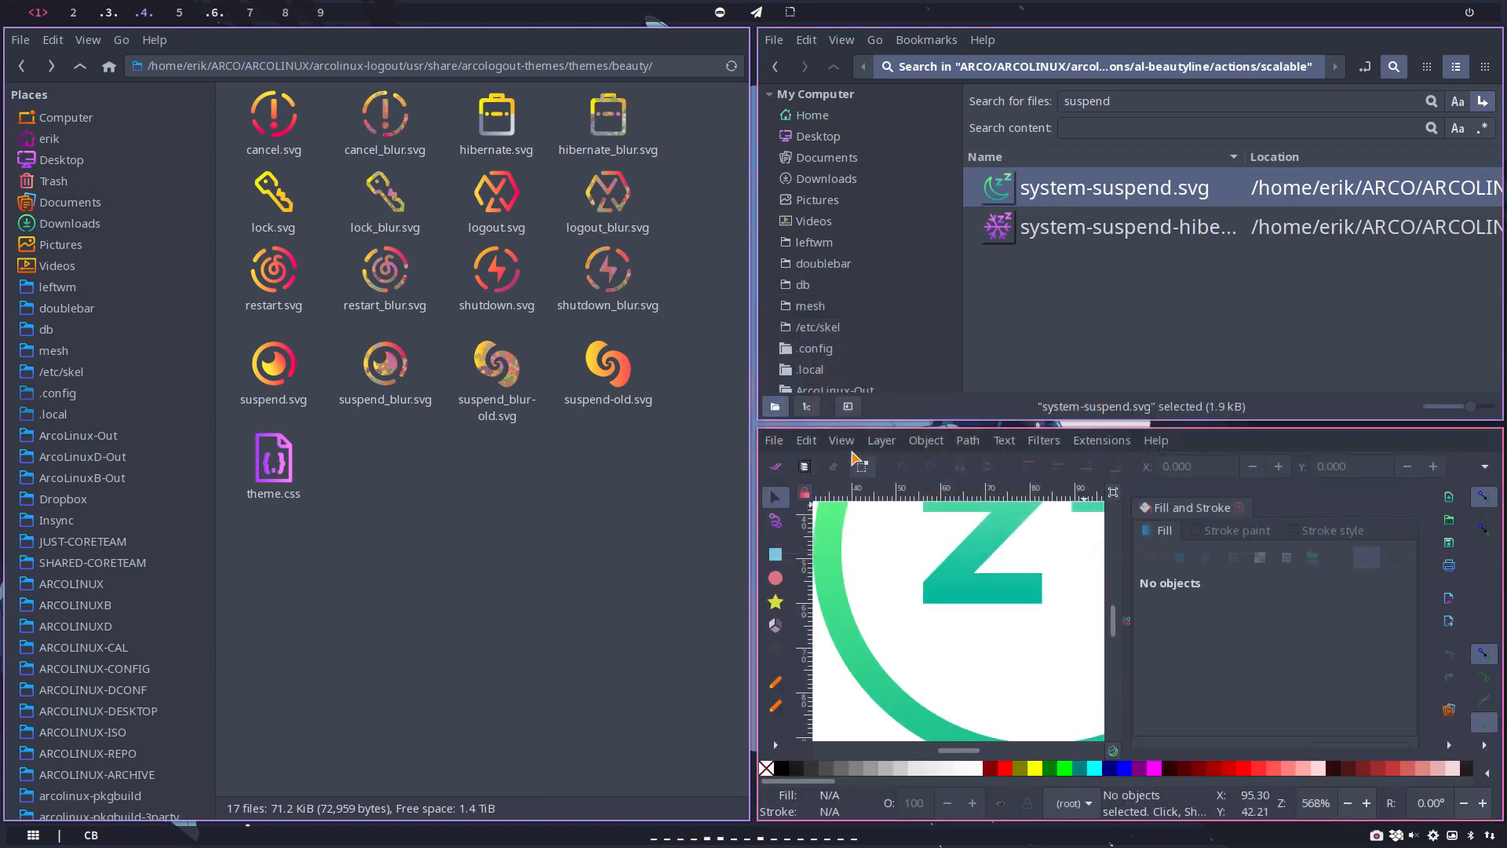
Step: Save the system-suspend drawing to the Desktop as suspend.svg
{"action": "left_click", "coordinate": [773, 441]}
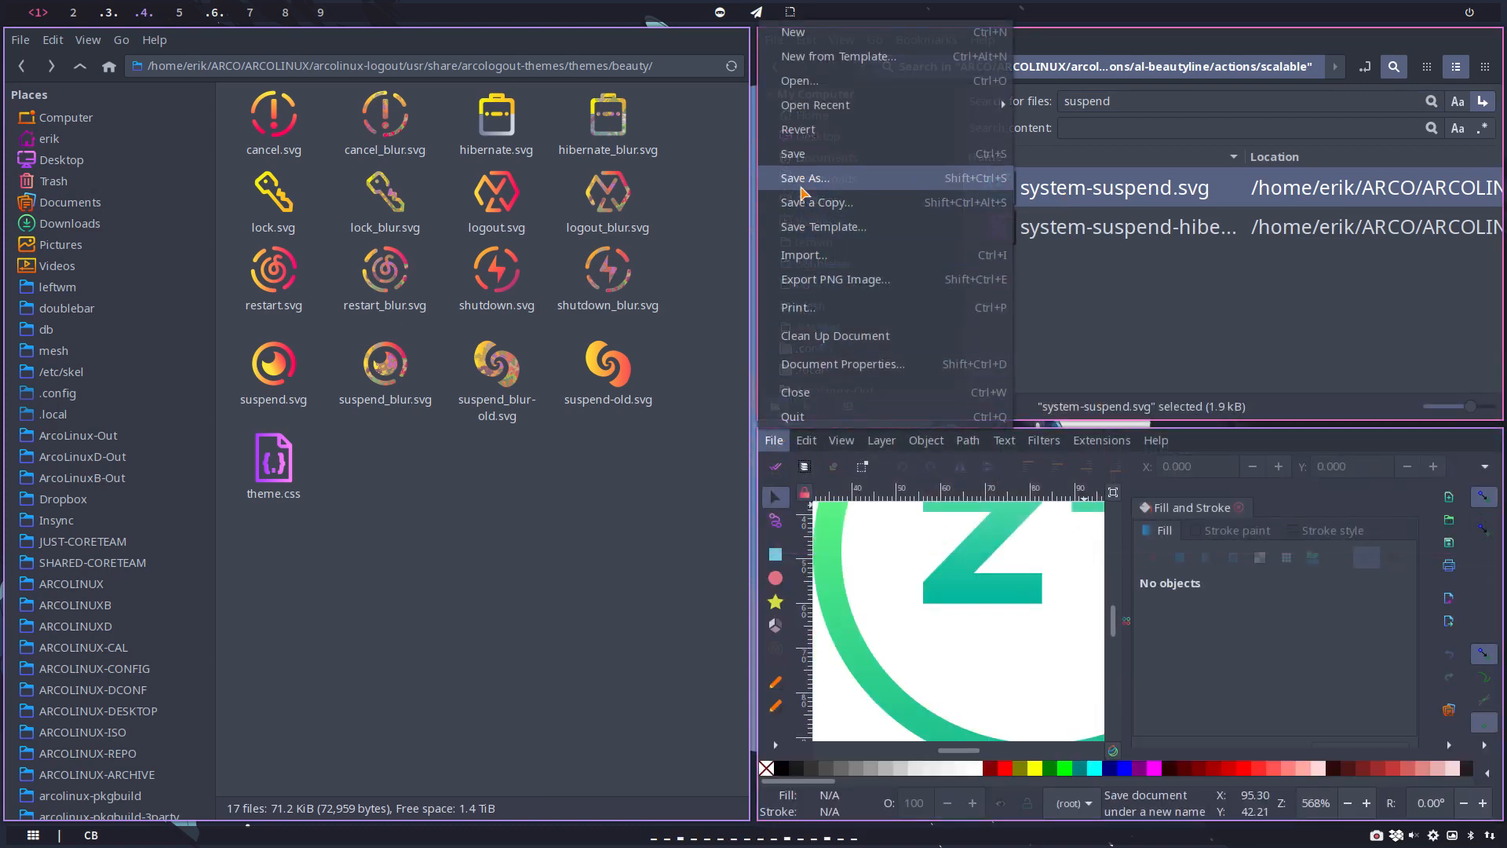
{"action": "left_click", "coordinate": [804, 178]}
{"action": "left_click", "coordinate": [222, 183]}
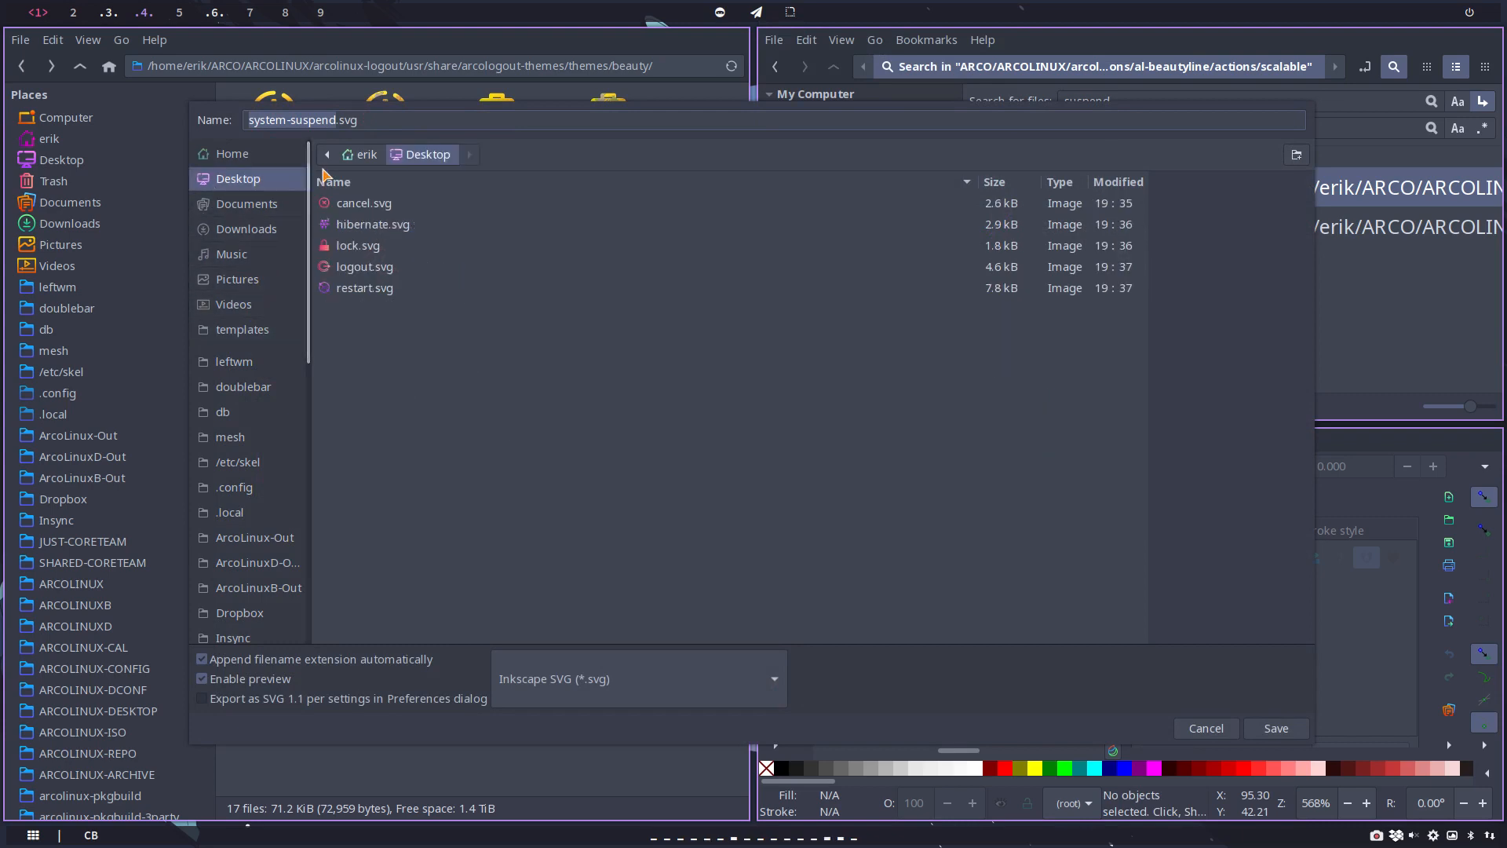
{"action": "type", "text": "suspend"}
{"action": "key", "text": "Return"}
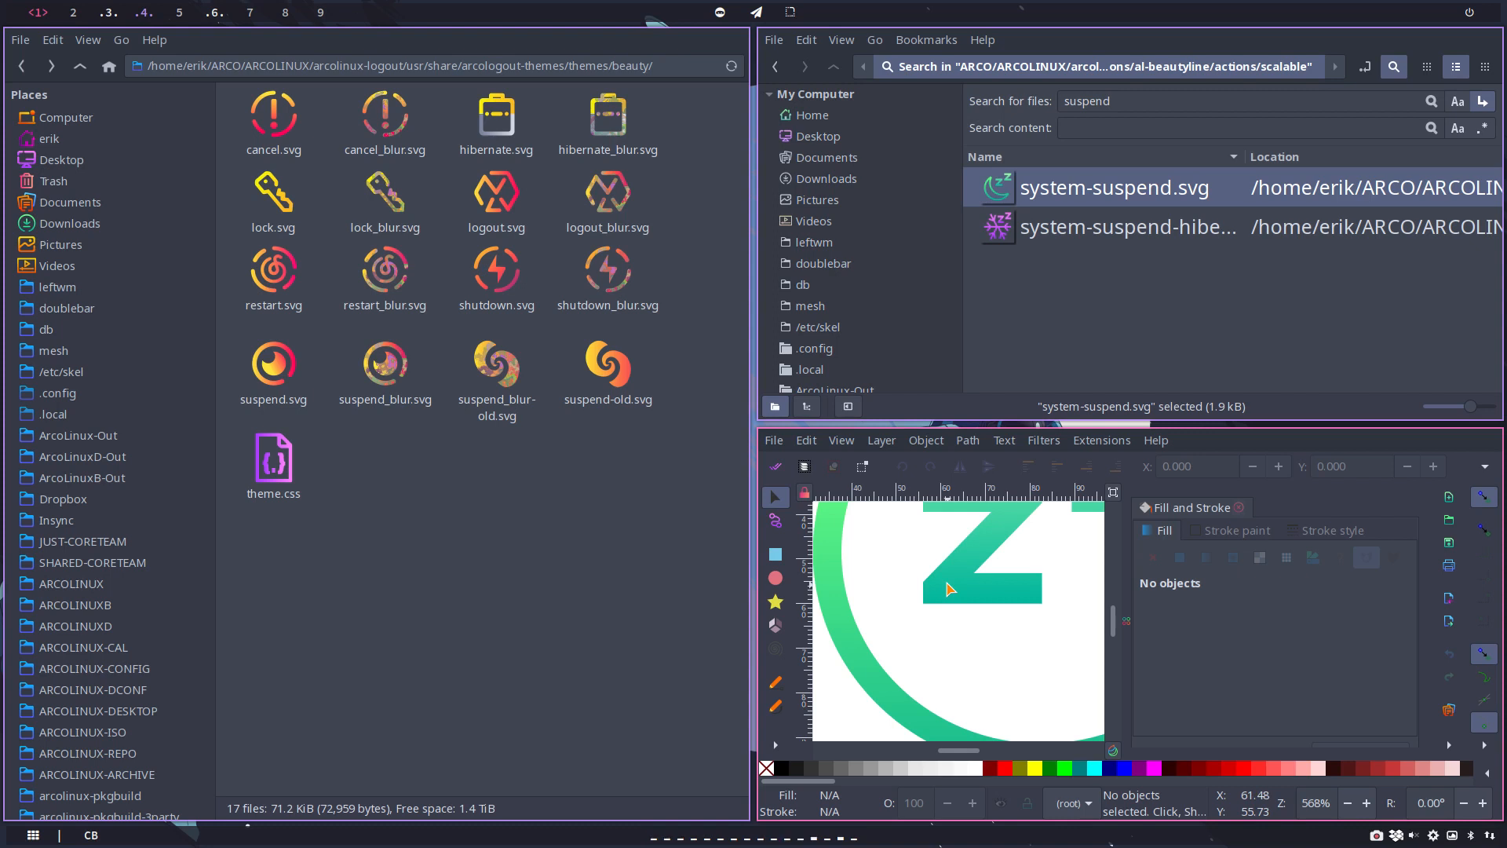
Step: Close Inkscape and the search results window, and show the Desktop folder in a new file manager window
{"action": "key", "text": "super+q"}
{"action": "key", "text": "super+q"}
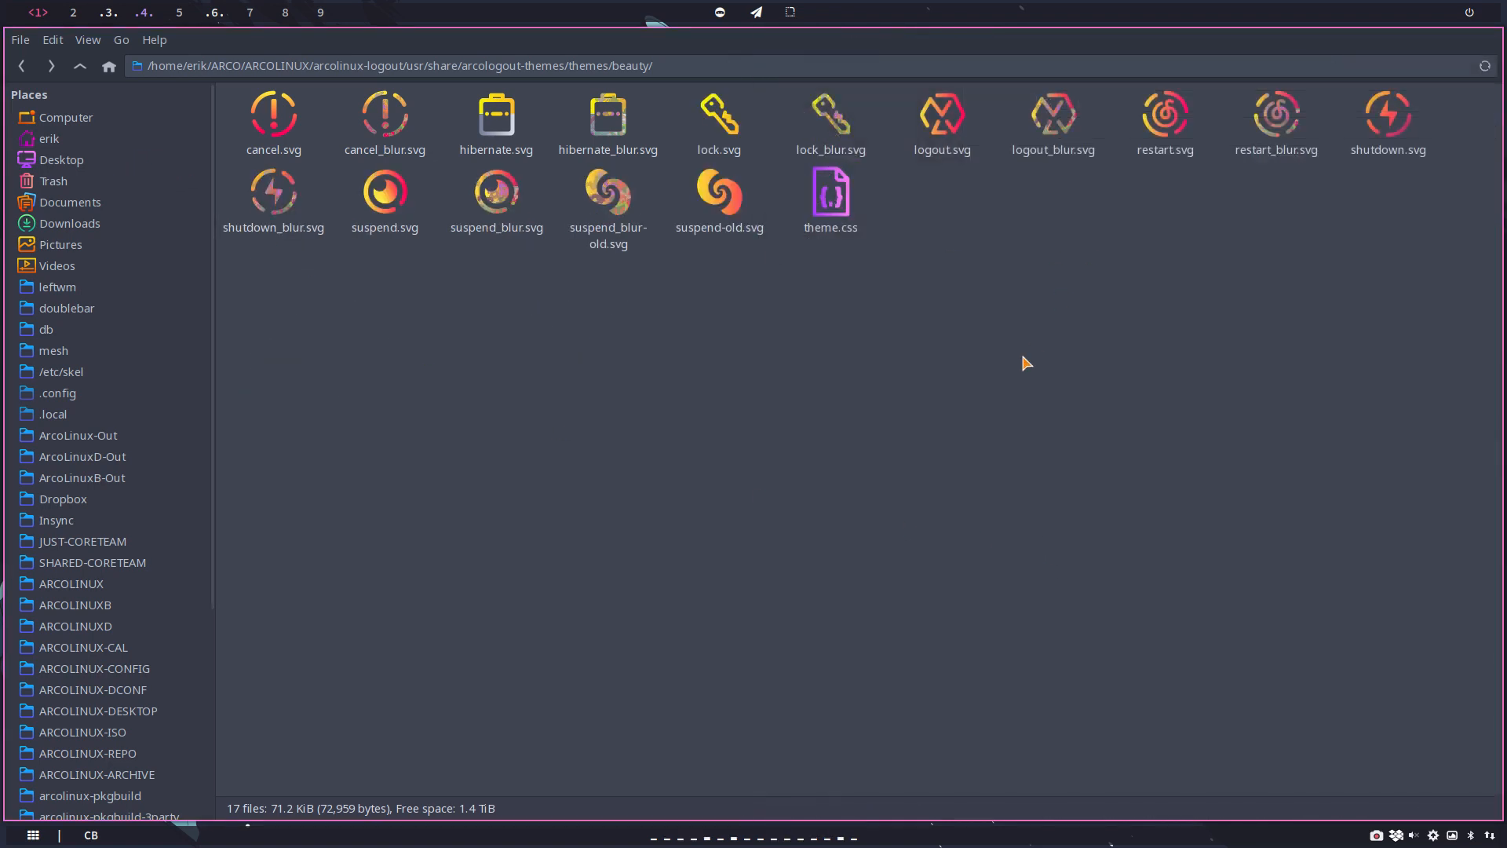
{"action": "key", "text": "super+shift+Return"}
{"action": "left_click", "coordinate": [815, 160]}
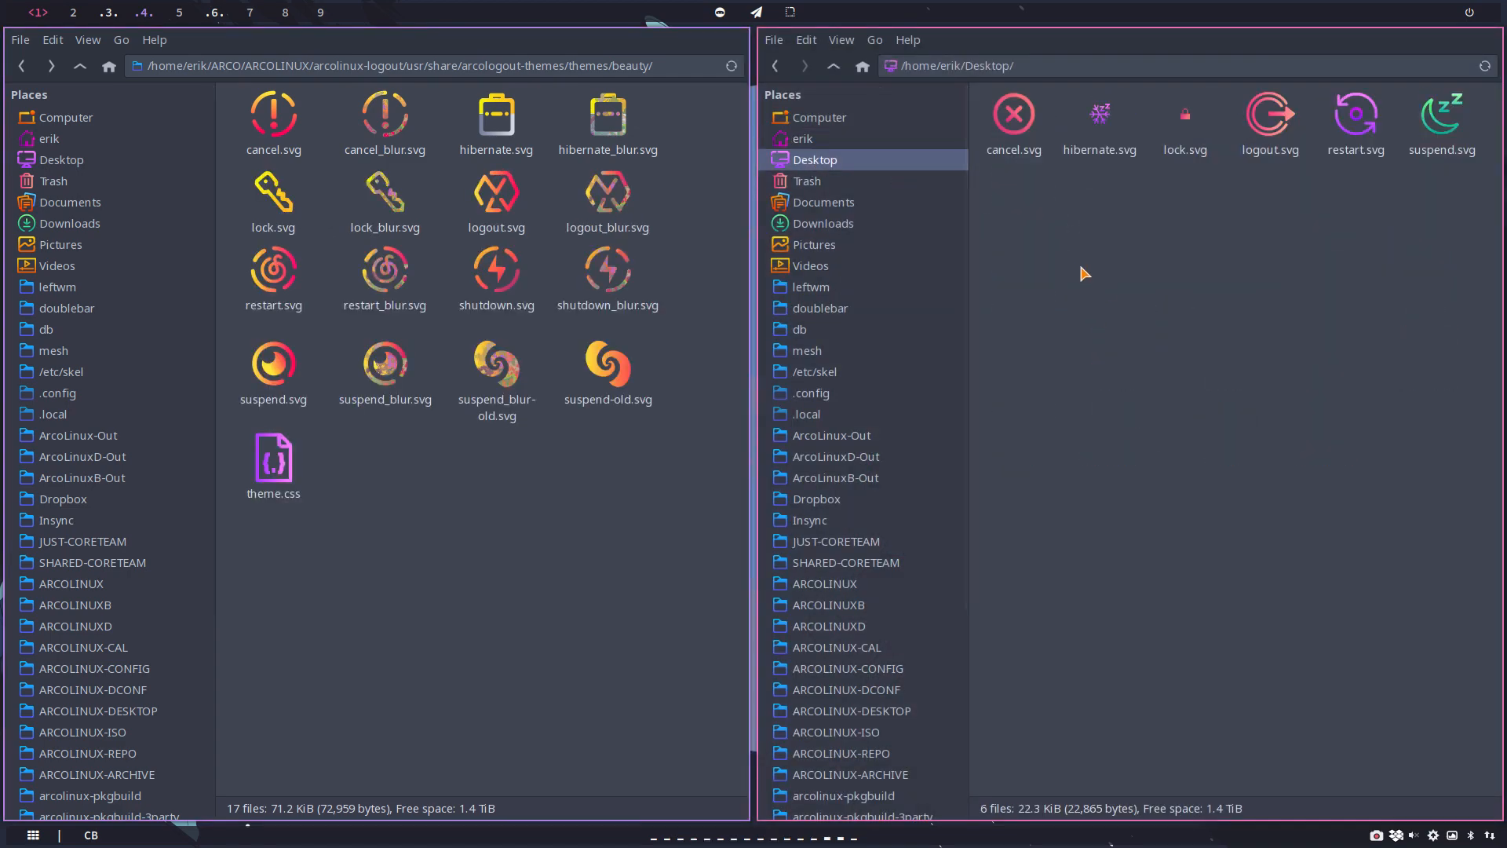
Step: Check the image size of cancel.svg on the Desktop in its file properties
{"action": "left_click", "coordinate": [1018, 135]}
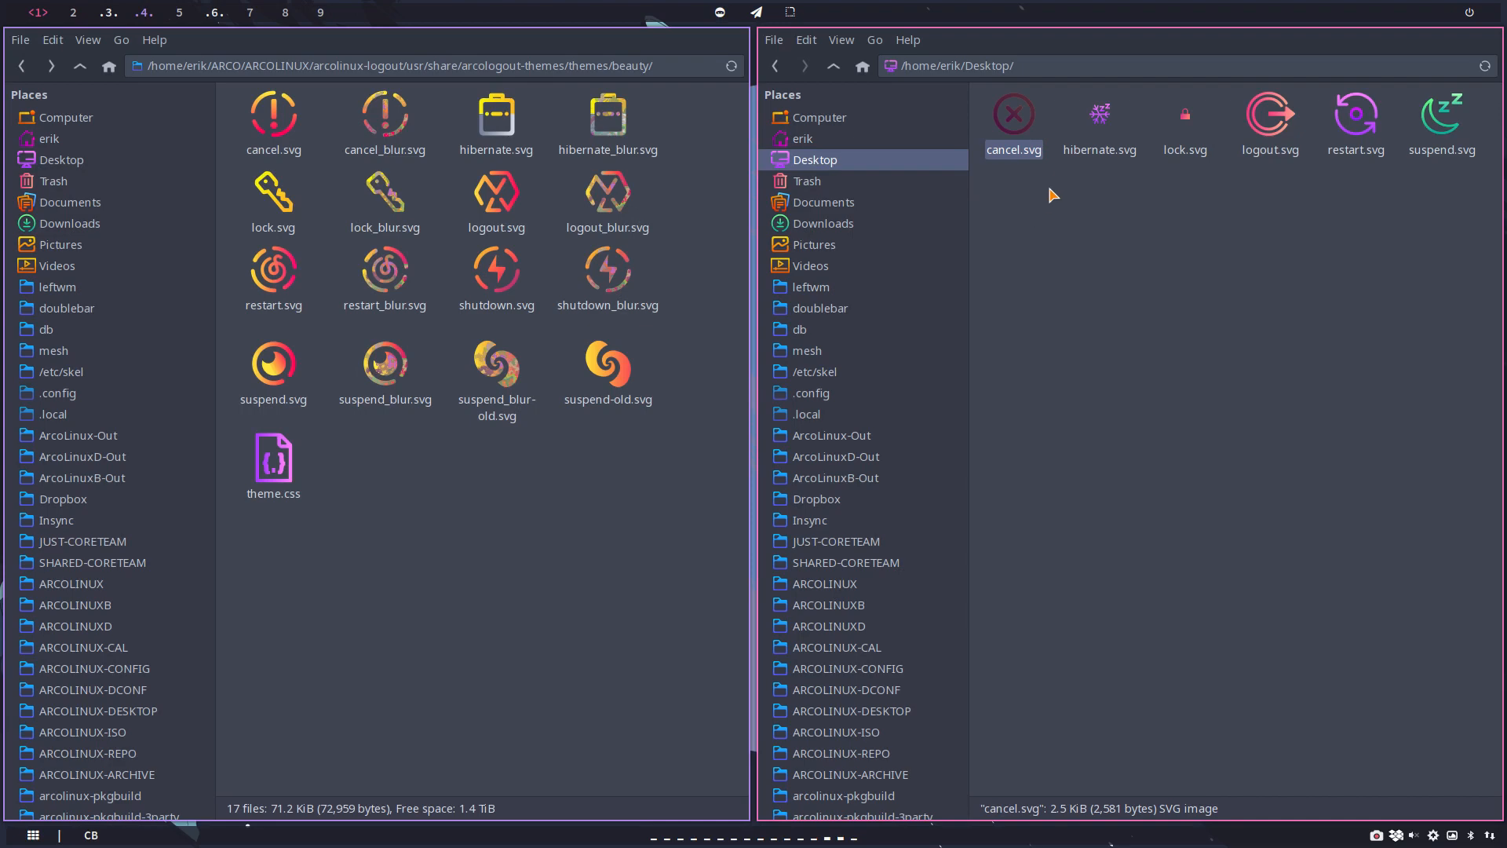
{"action": "left_click", "coordinate": [1097, 115]}
{"action": "left_click", "coordinate": [1023, 120]}
{"action": "right_click", "coordinate": [1023, 122]}
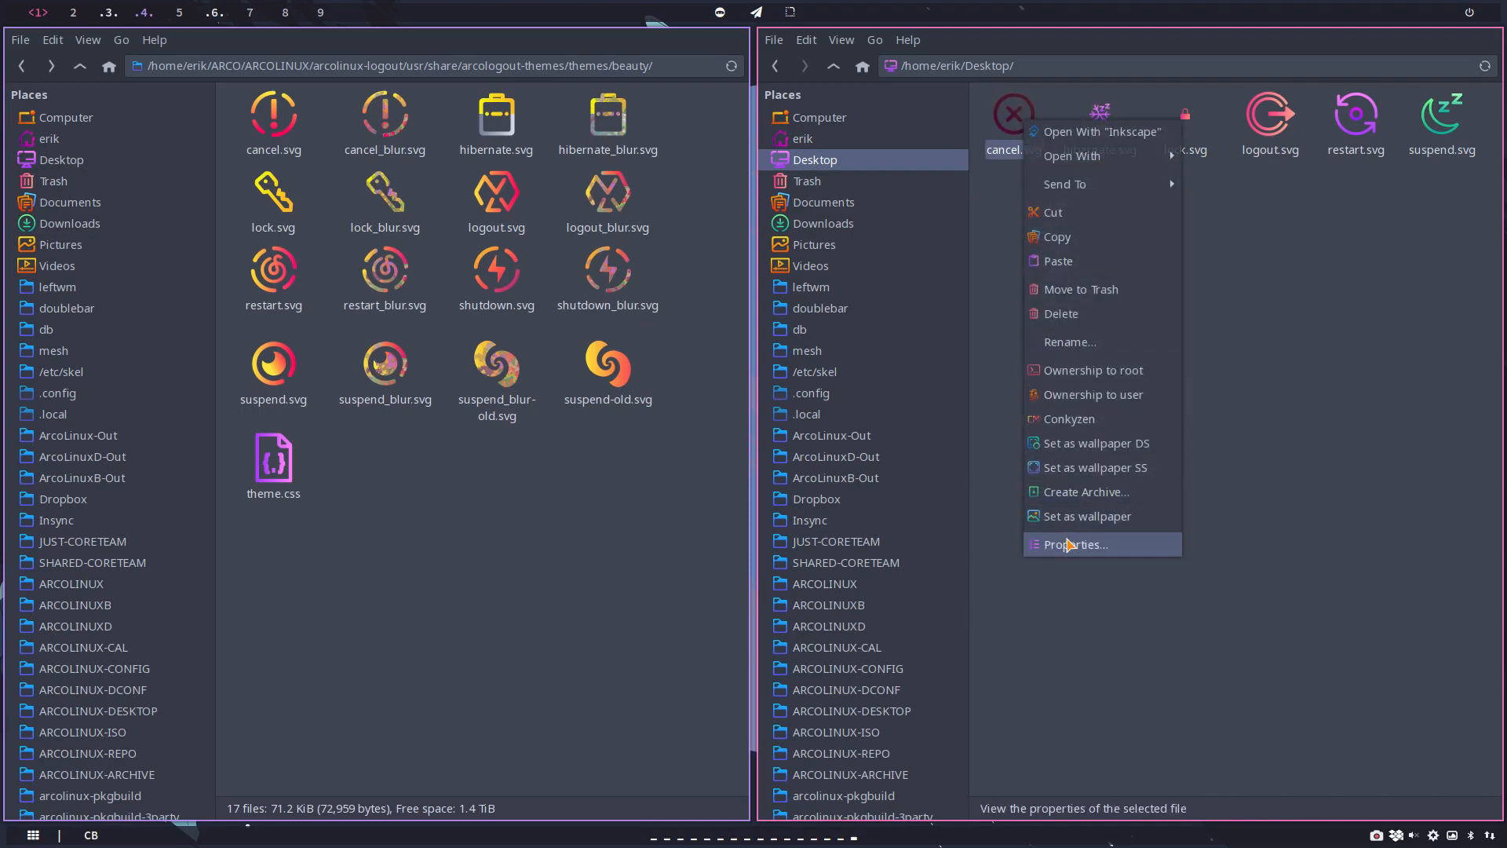
{"action": "left_click", "coordinate": [1069, 544]}
{"action": "left_click", "coordinate": [409, 226]}
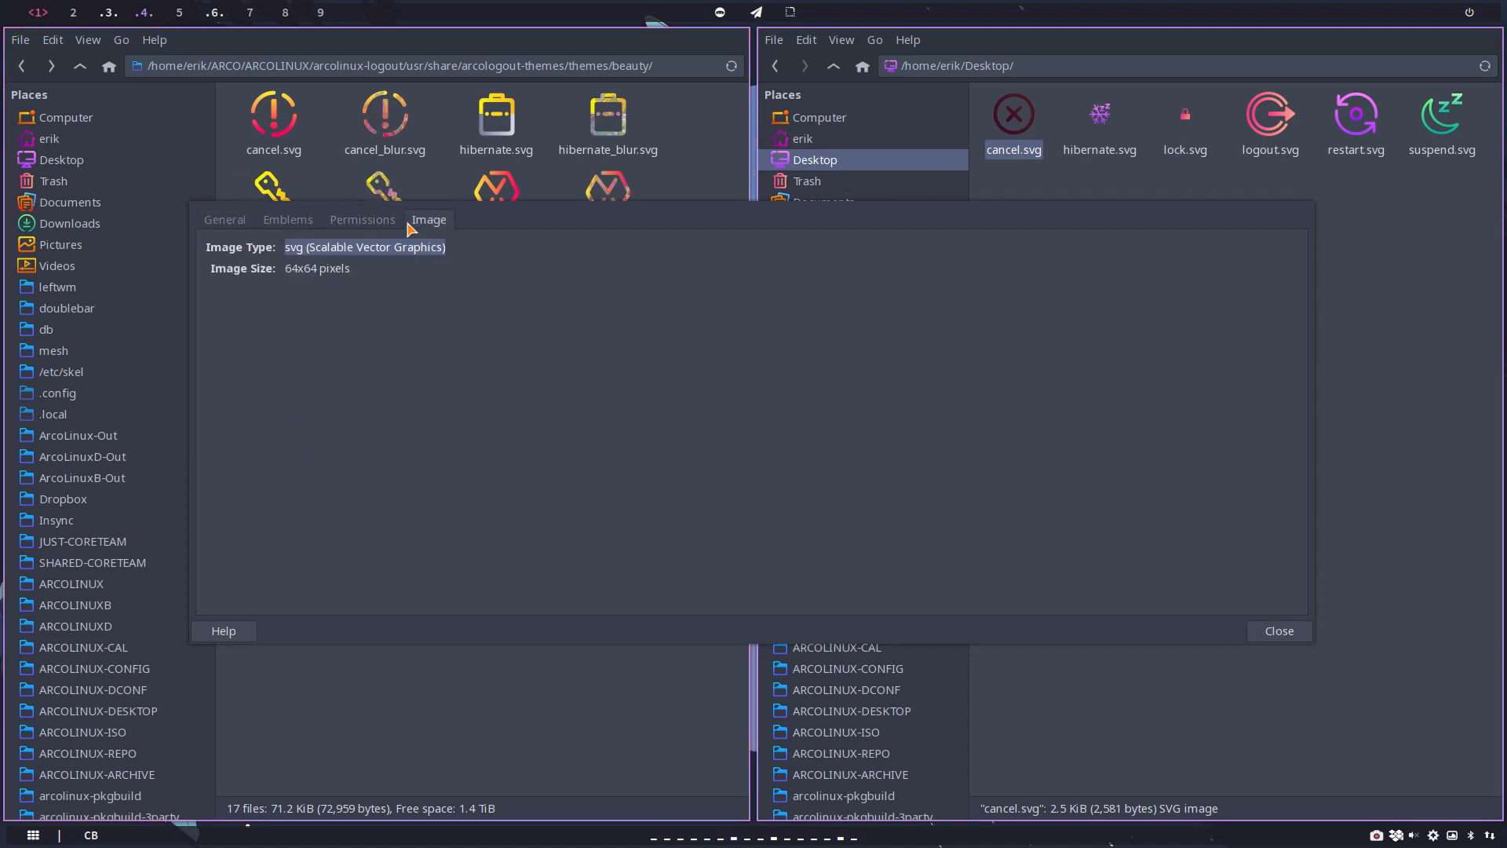
{"action": "left_click", "coordinate": [1265, 632]}
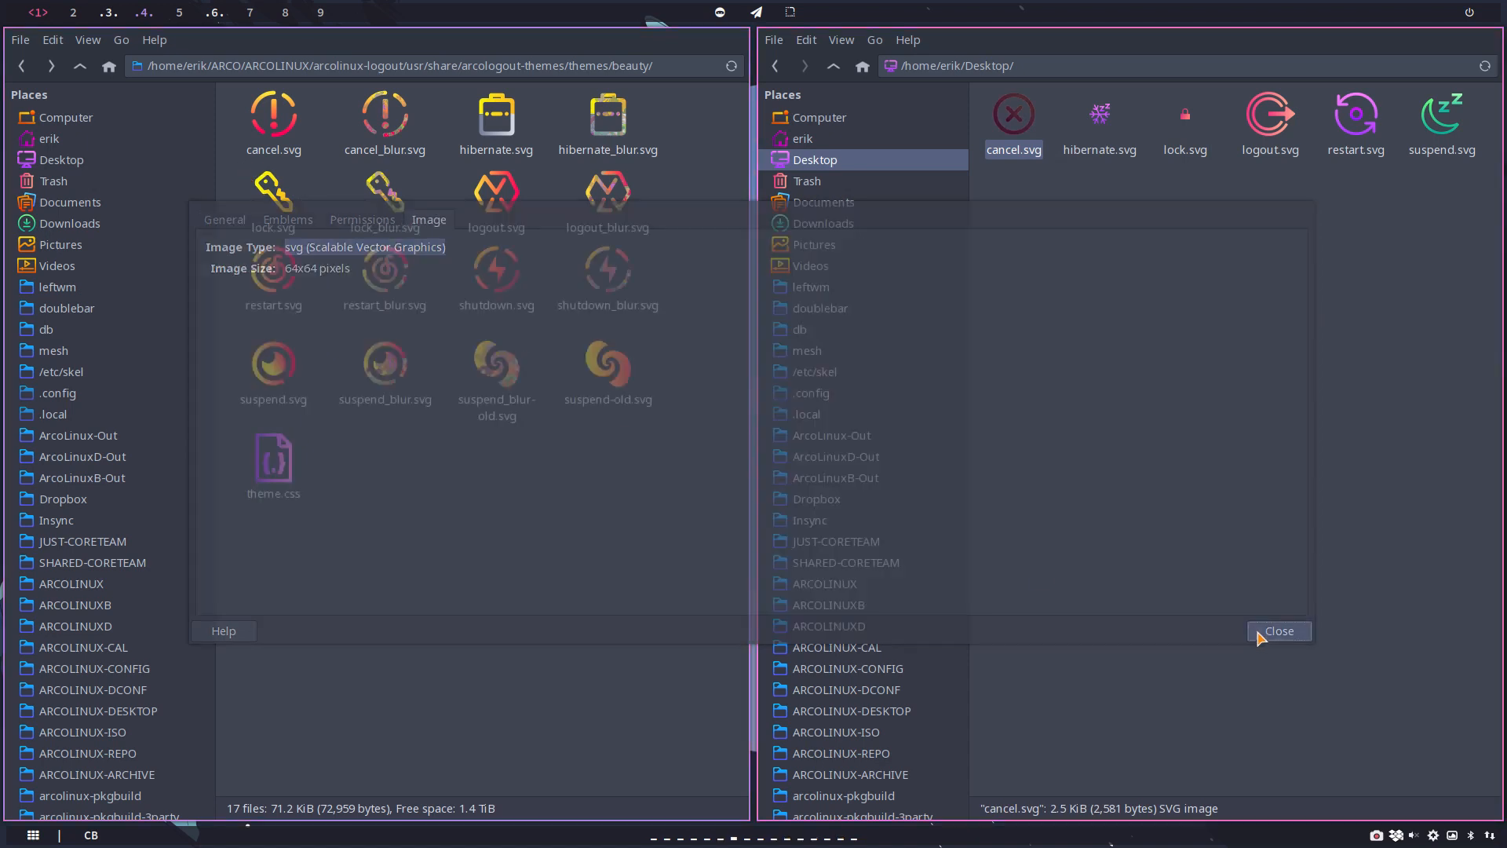
Step: Check the image size of hibernate.svg on the Desktop in its file properties
{"action": "right_click", "coordinate": [1100, 121]}
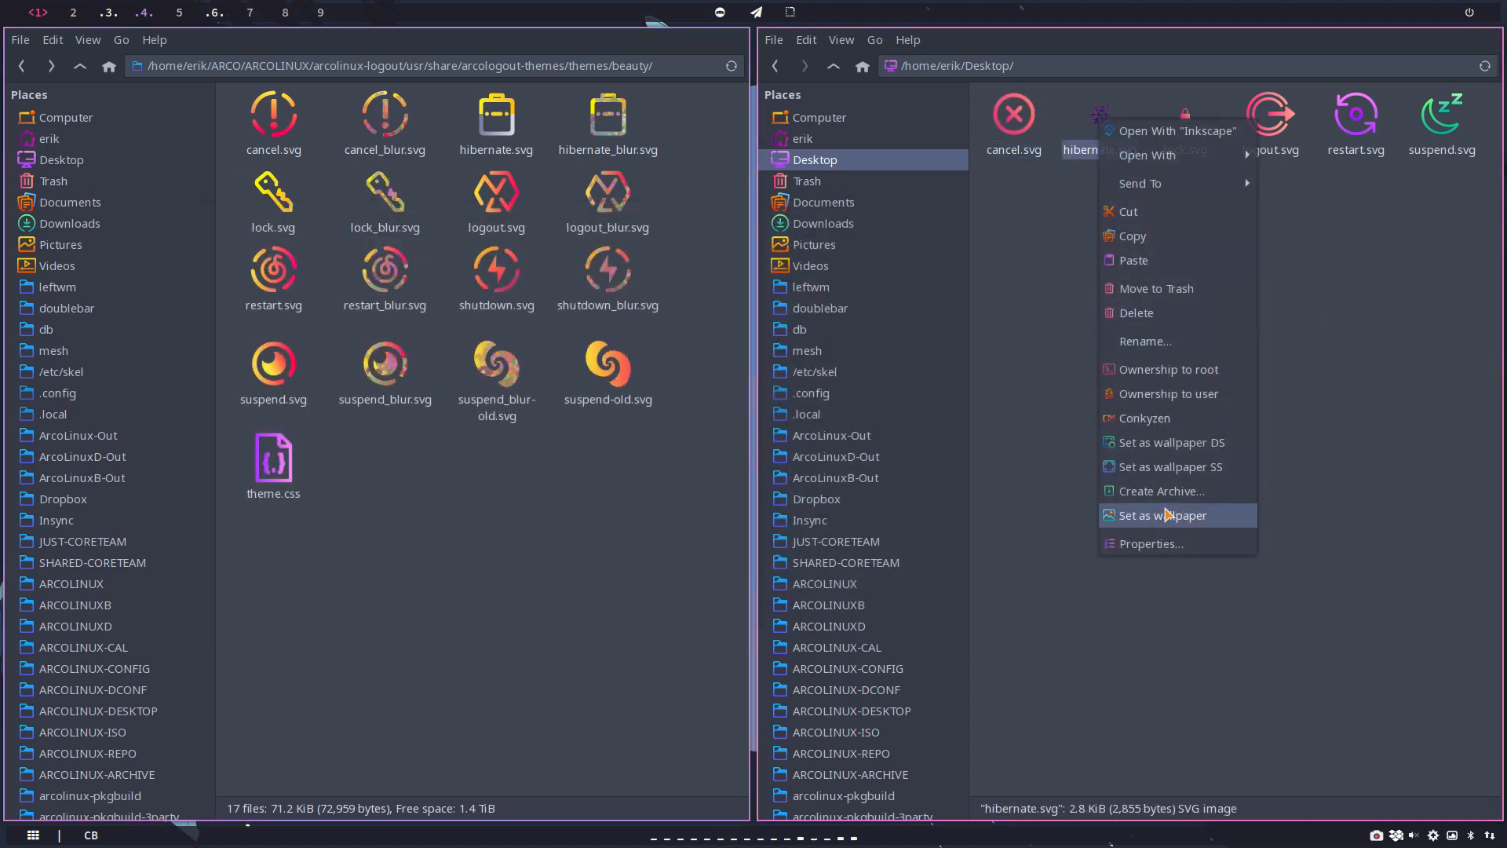
{"action": "left_click", "coordinate": [1170, 544]}
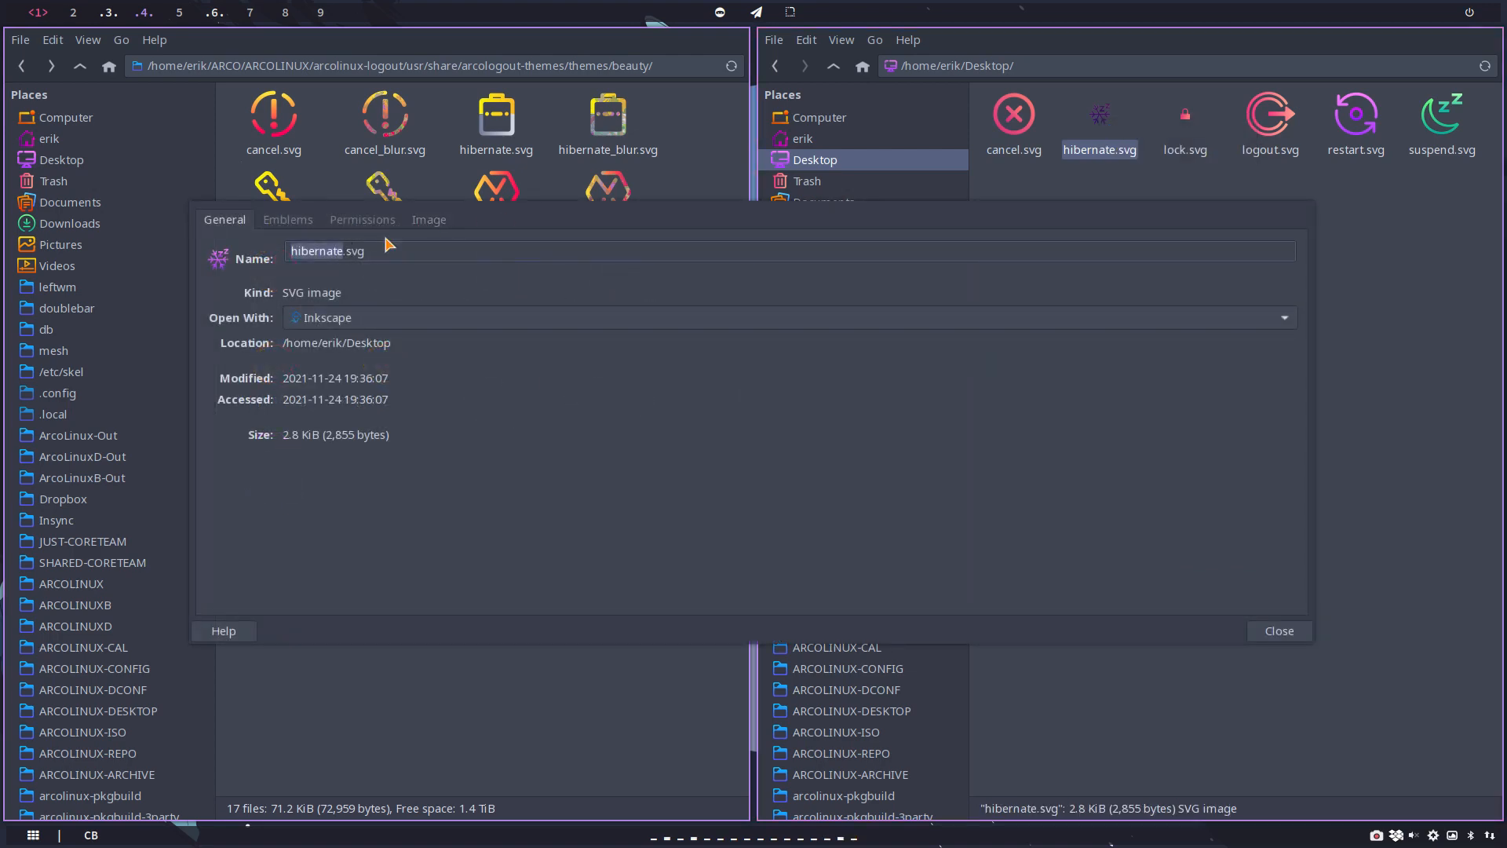
{"action": "left_click", "coordinate": [426, 222]}
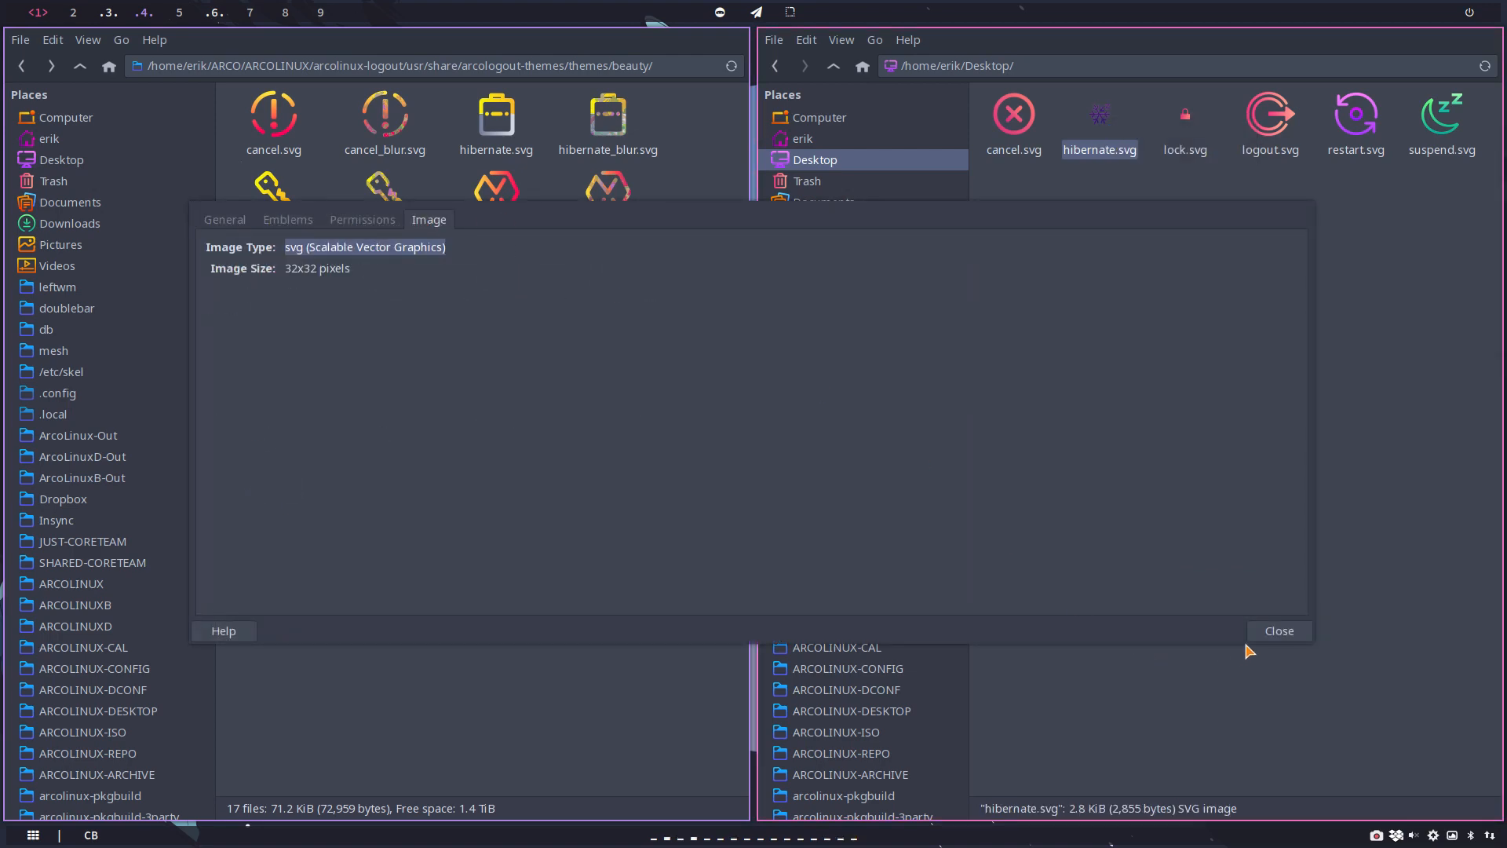
{"action": "left_click", "coordinate": [1265, 632]}
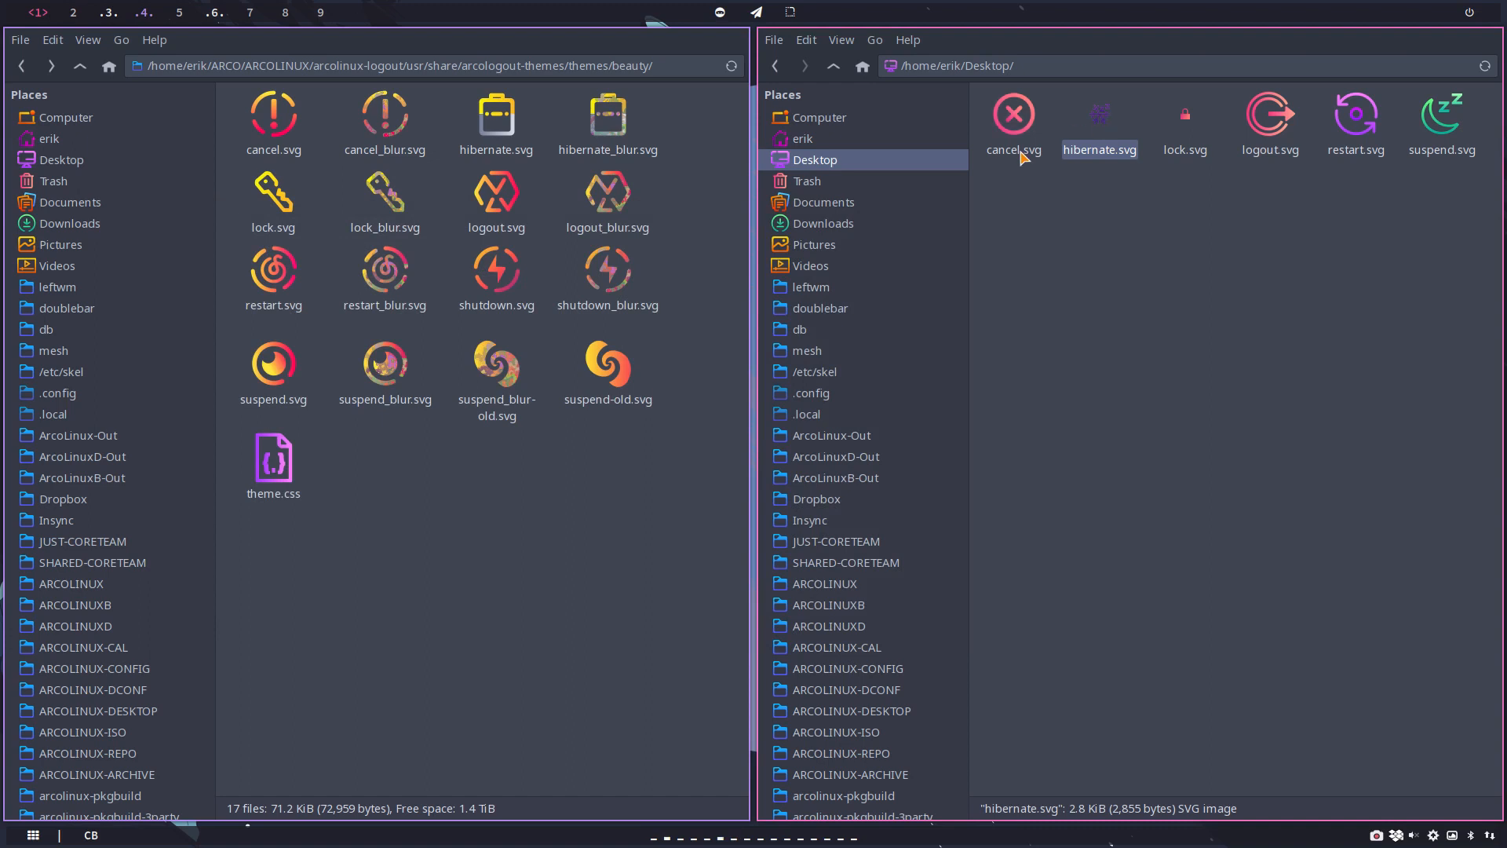
Step: Check the image sizes of cancel_blur.svg, logout_blur.svg and suspend_blur.svg in the beauty theme folder
{"action": "right_click", "coordinate": [392, 123]}
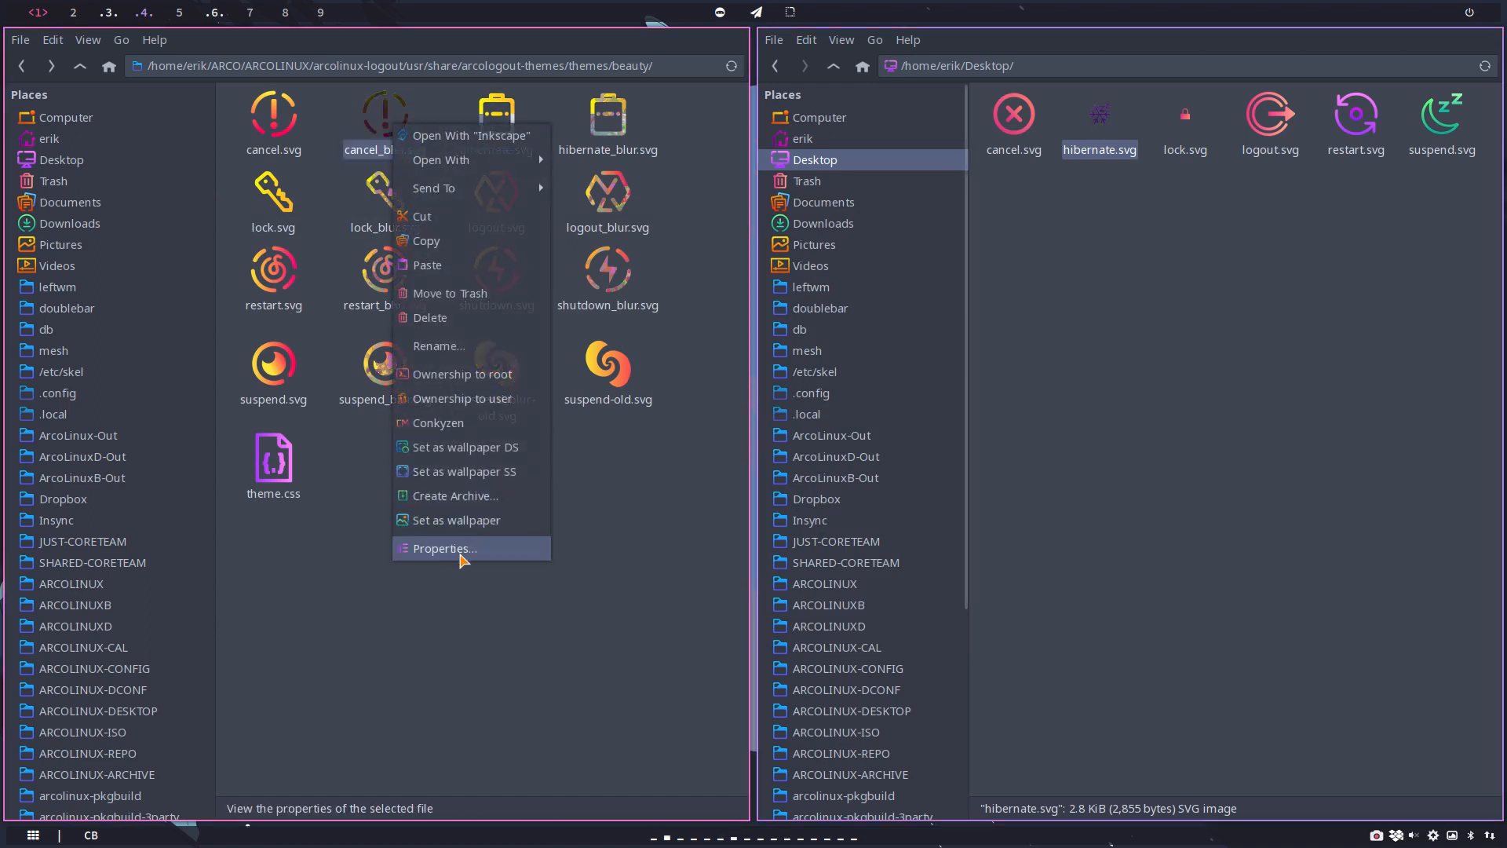
{"action": "left_click", "coordinate": [404, 548]}
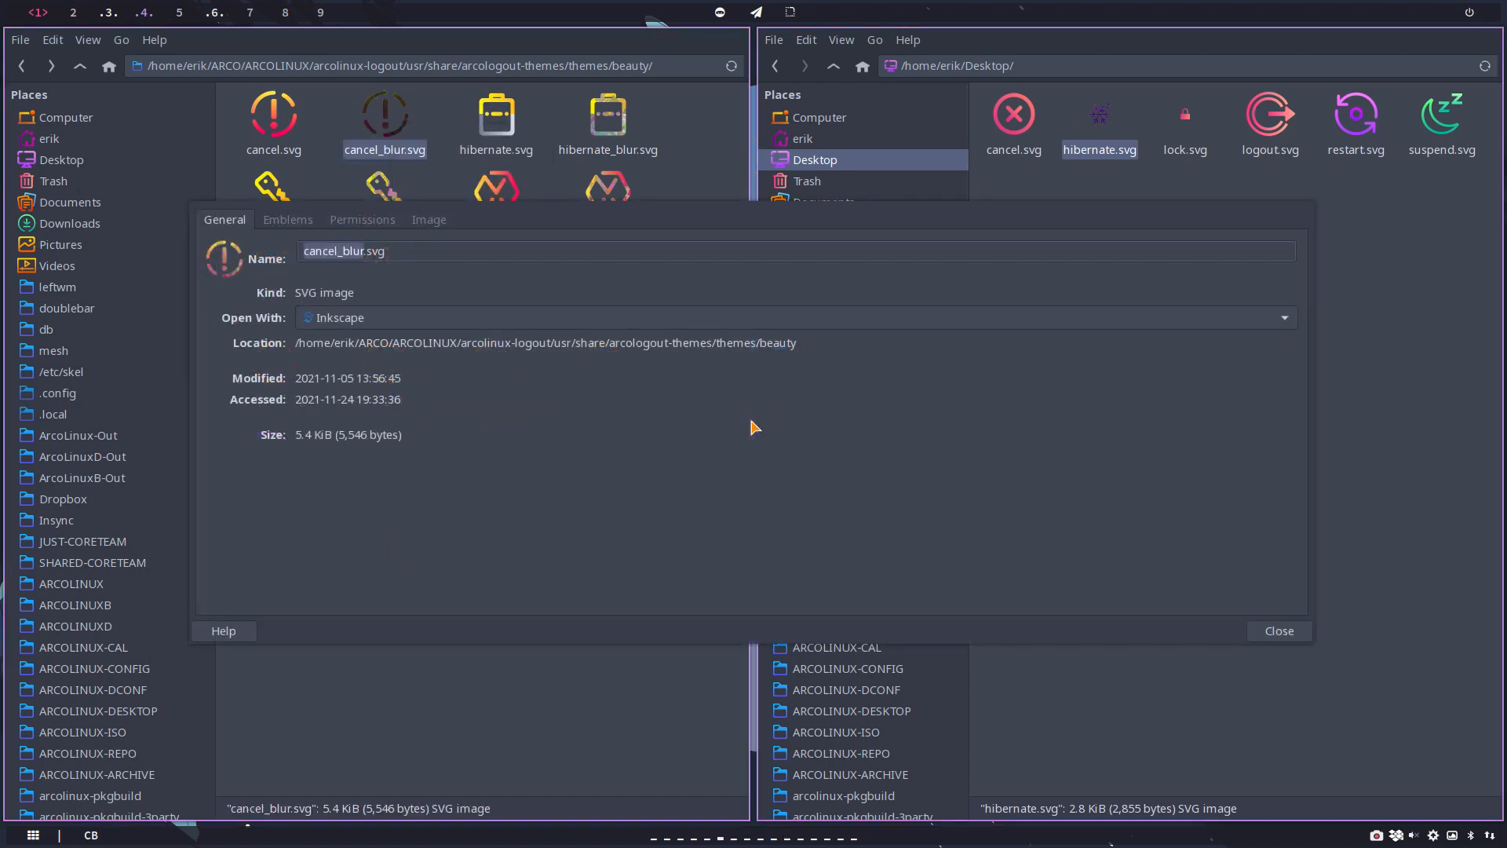
{"action": "left_click", "coordinate": [435, 223]}
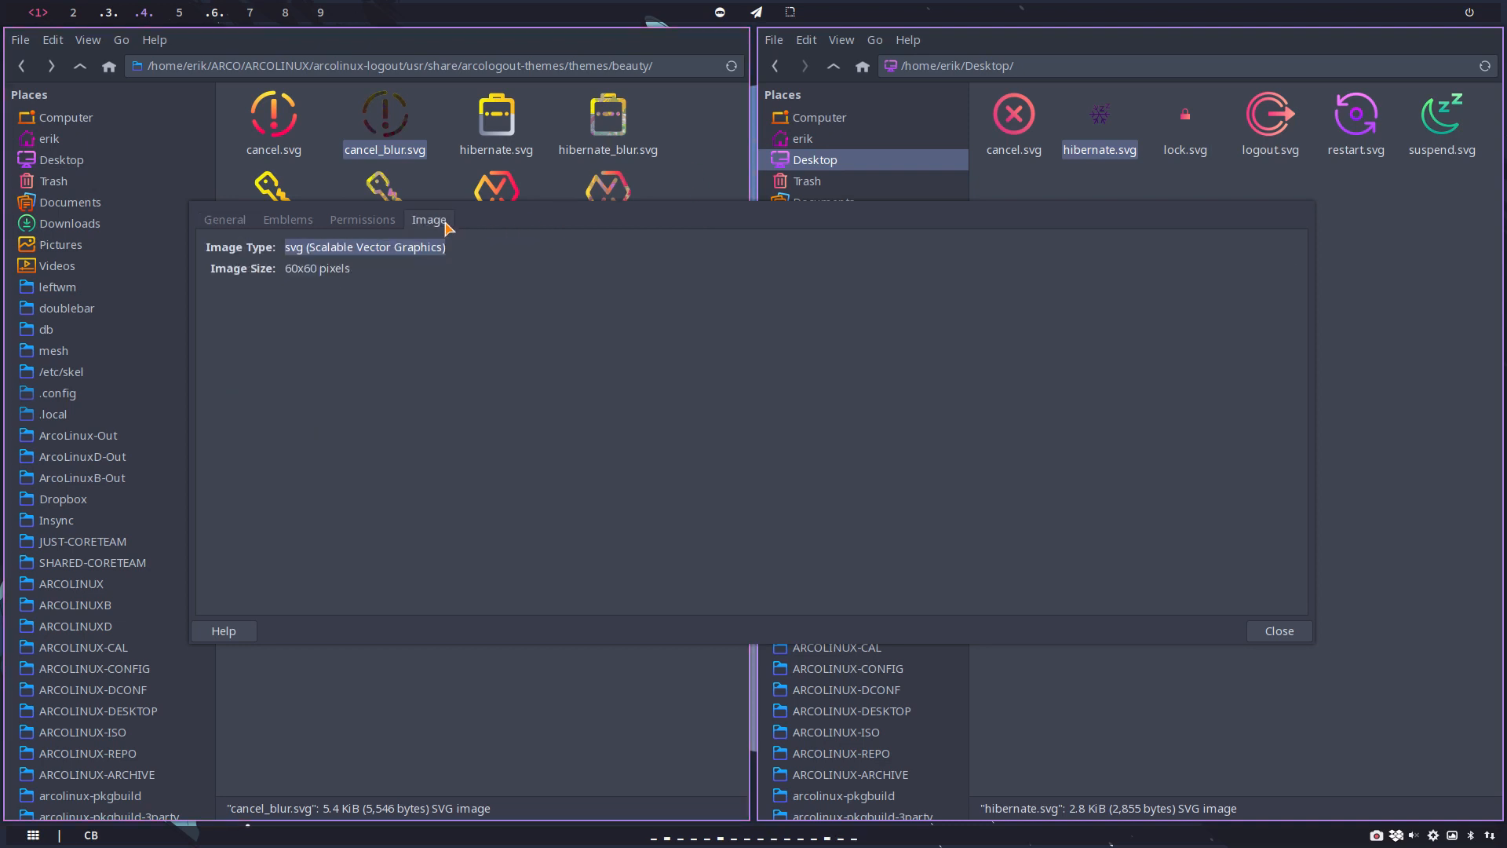
{"action": "left_click", "coordinate": [1279, 630]}
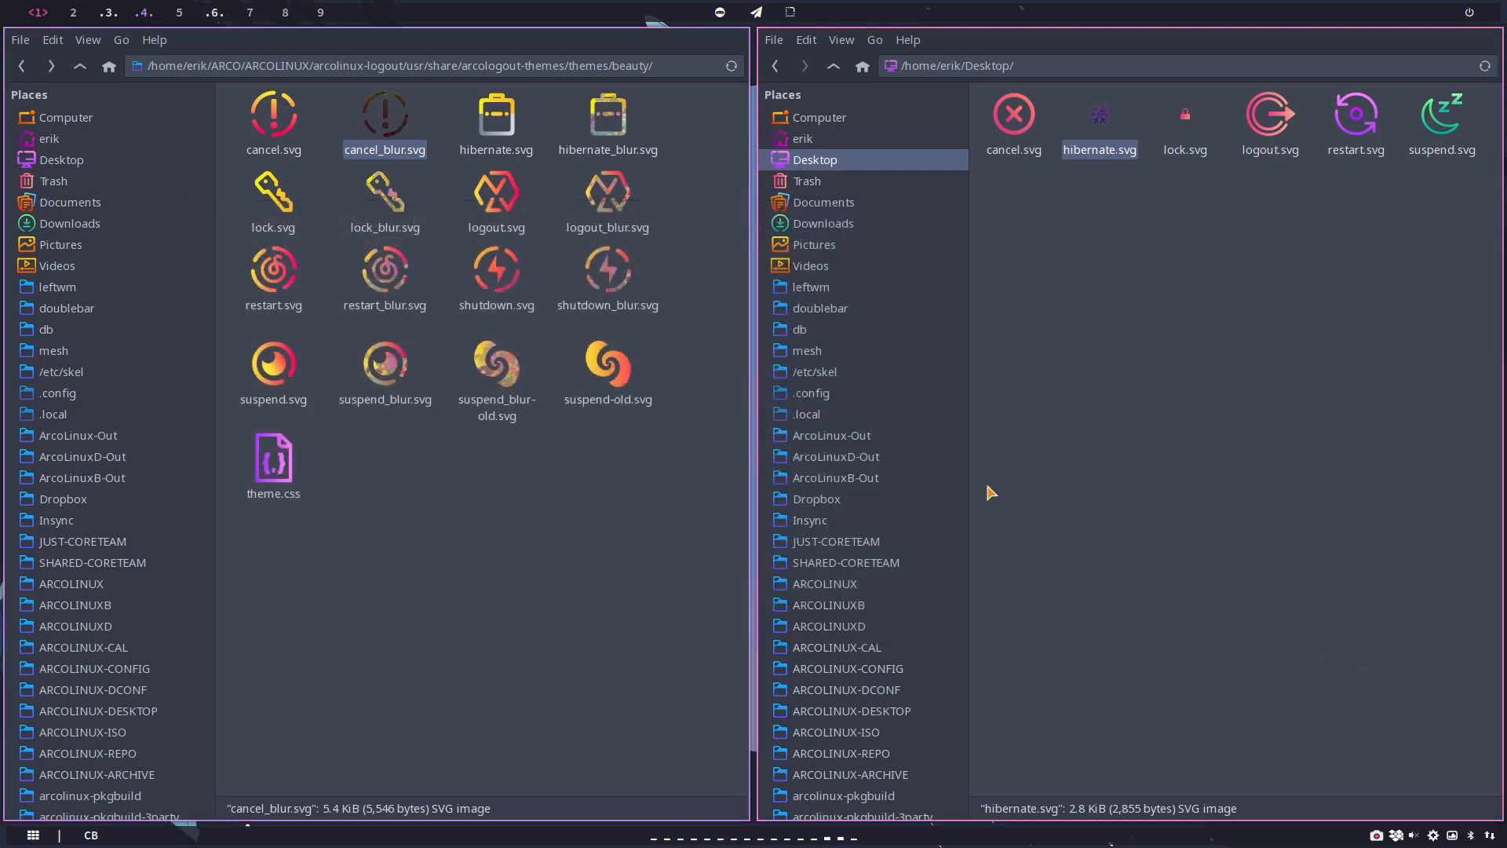
{"action": "right_click", "coordinate": [604, 200]}
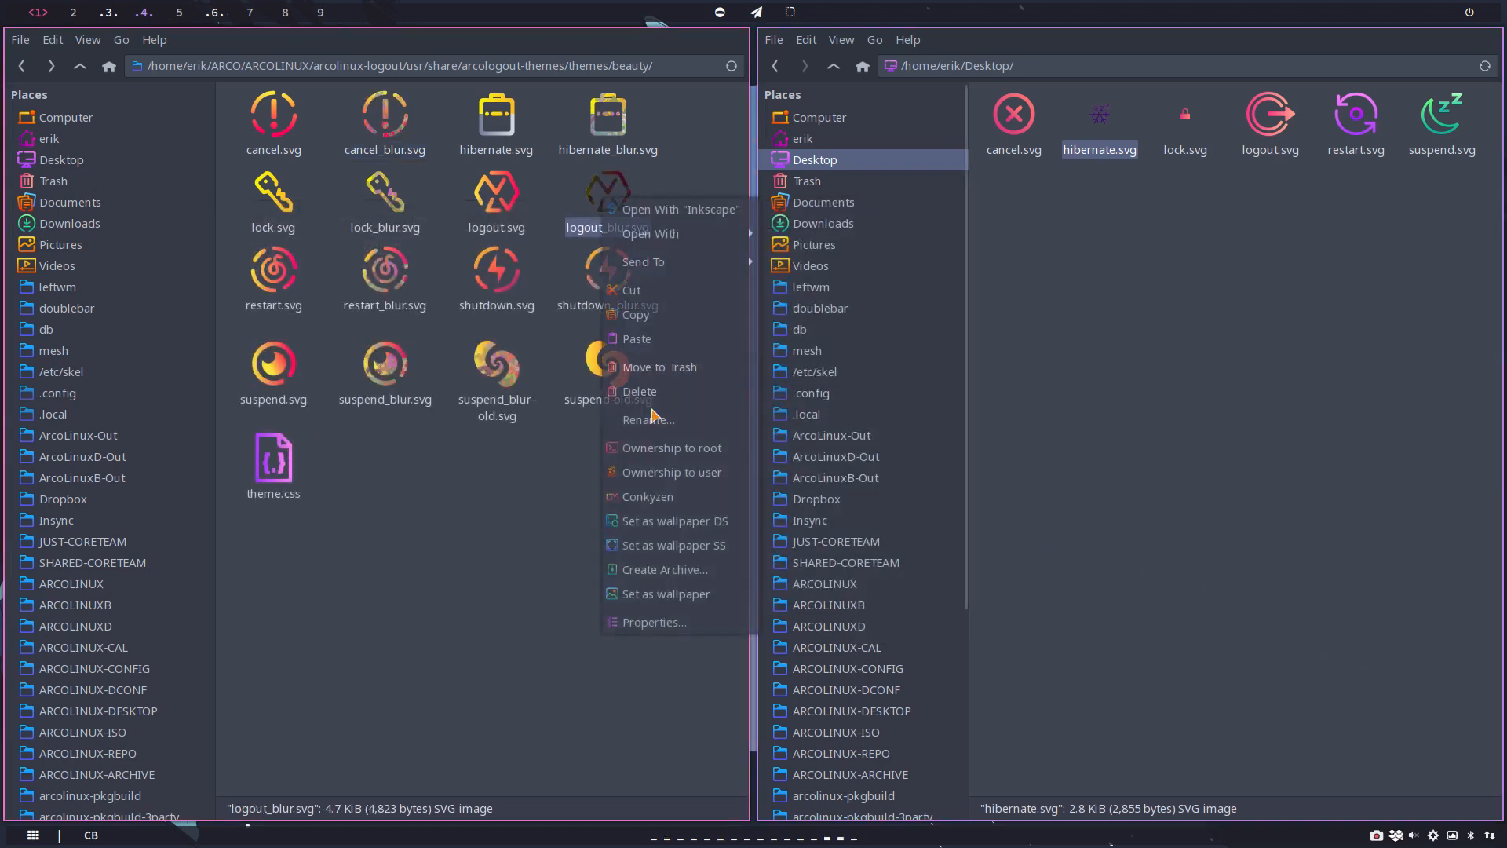
{"action": "left_click", "coordinate": [658, 622]}
{"action": "left_click", "coordinate": [436, 220]}
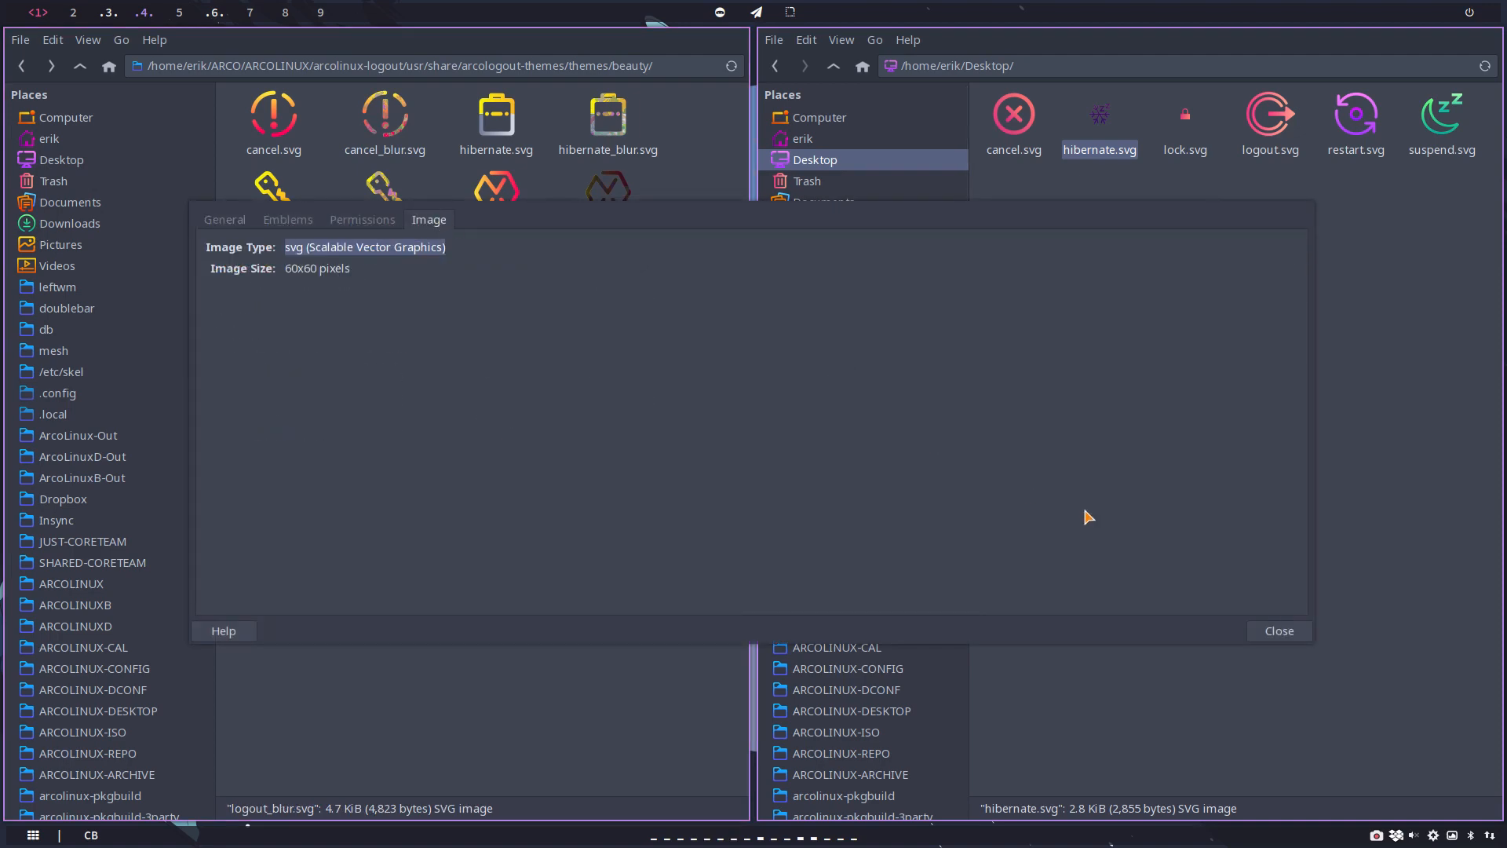
{"action": "left_click", "coordinate": [1279, 630]}
{"action": "right_click", "coordinate": [408, 366]}
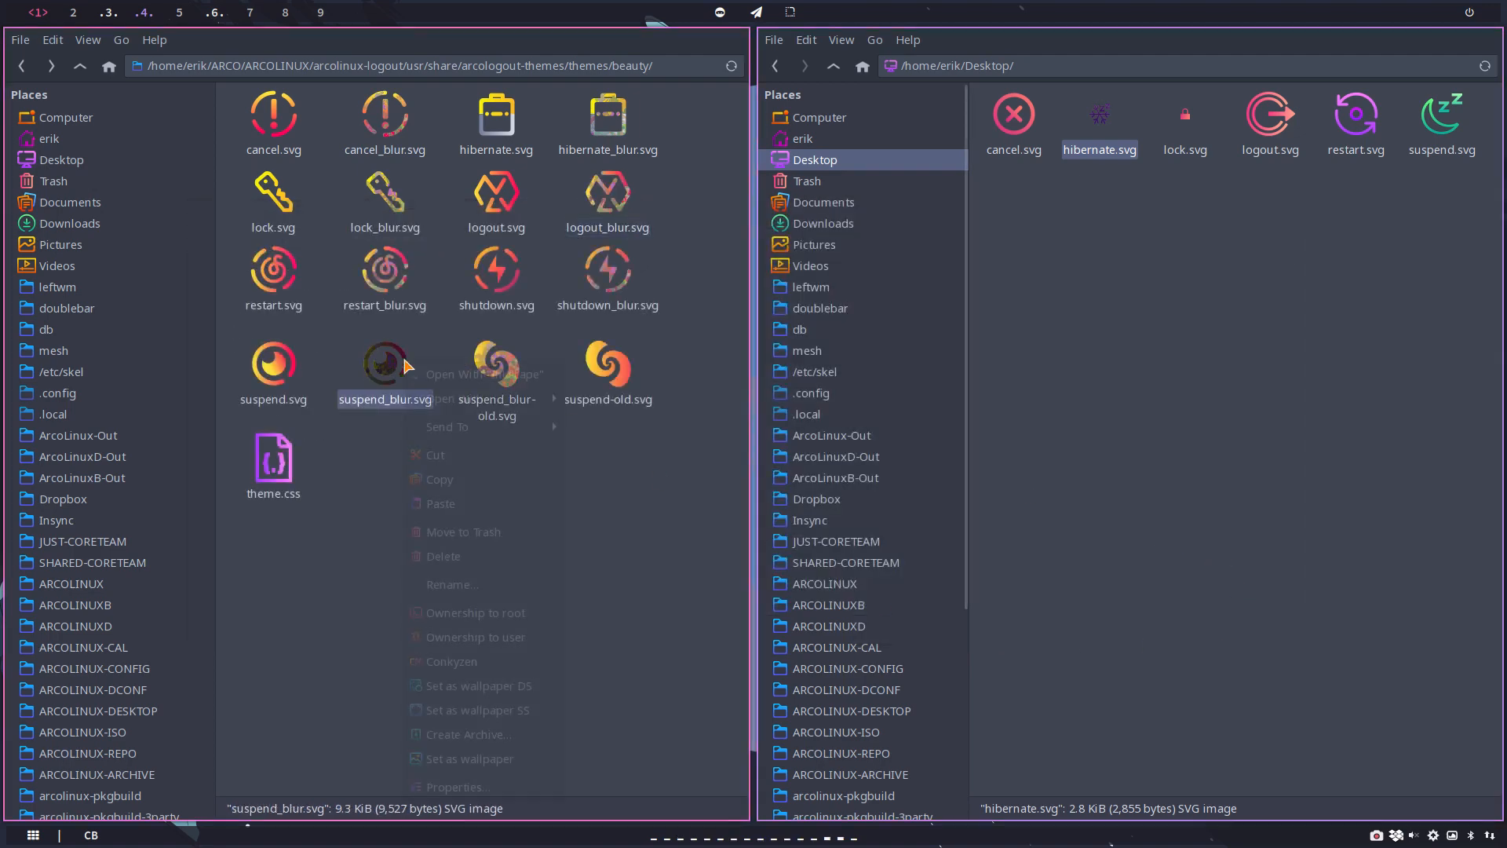
{"action": "left_click", "coordinate": [455, 786]}
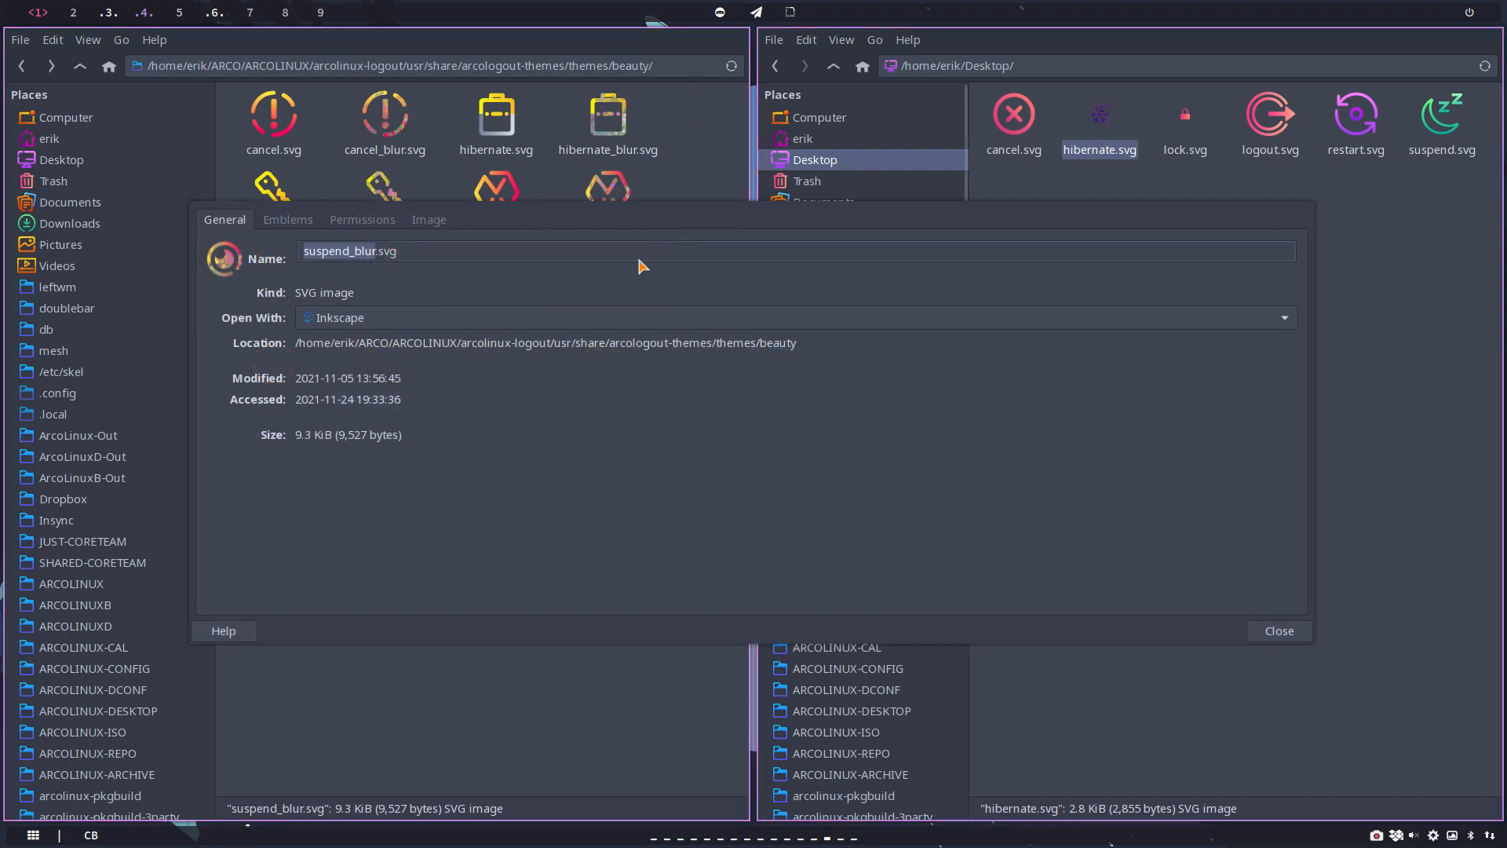
{"action": "left_click", "coordinate": [458, 222]}
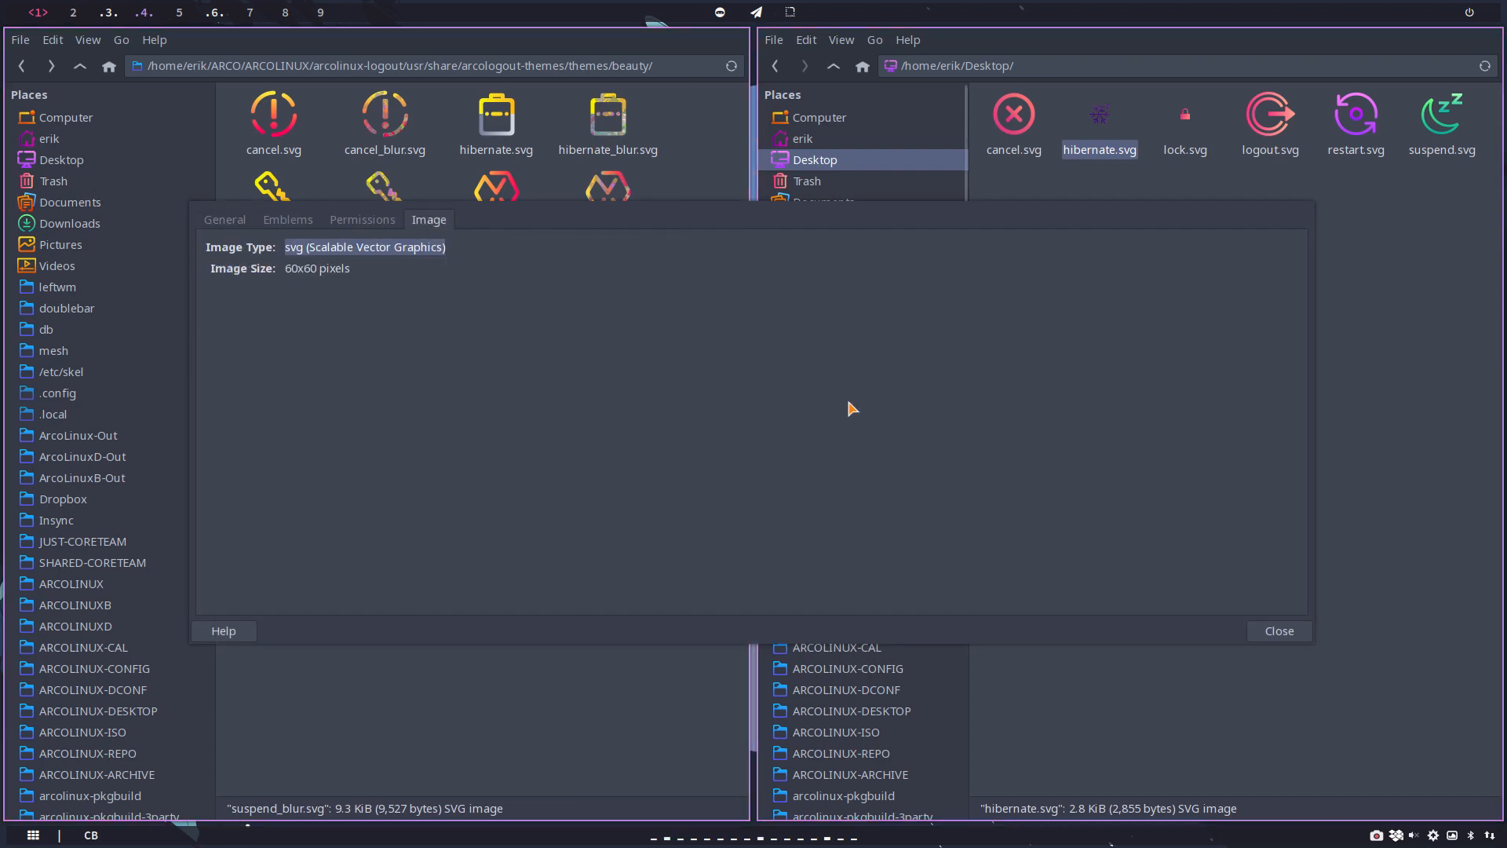
{"action": "left_click", "coordinate": [1273, 632]}
Step: Open the Desktop's cancel.svg in Inkscape to examine the drawing, and close Inkscape
{"action": "left_click", "coordinate": [1012, 118]}
{"action": "right_click", "coordinate": [1014, 125]}
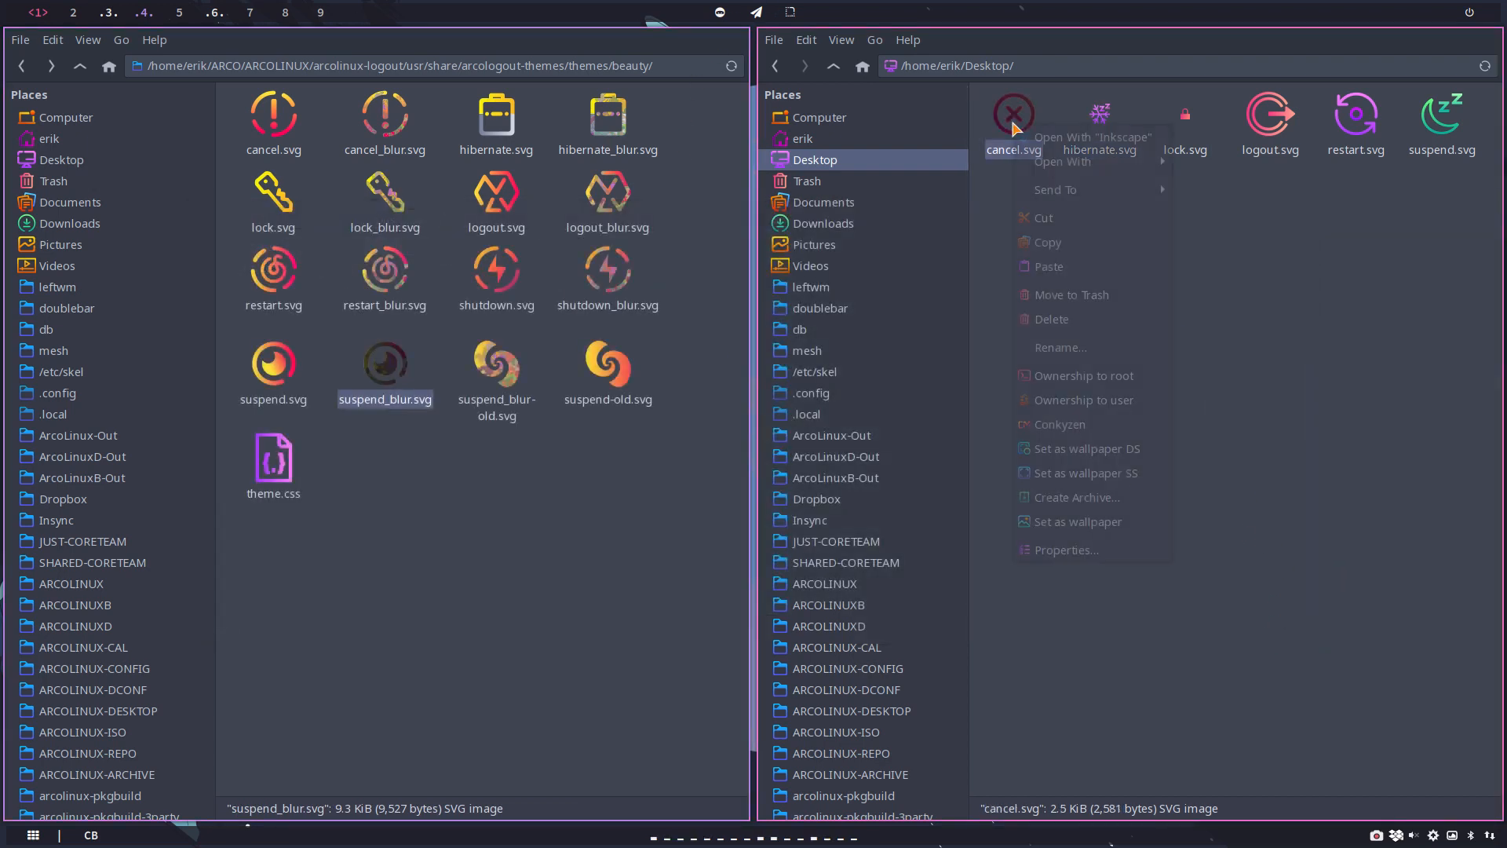
{"action": "left_click", "coordinate": [1109, 143]}
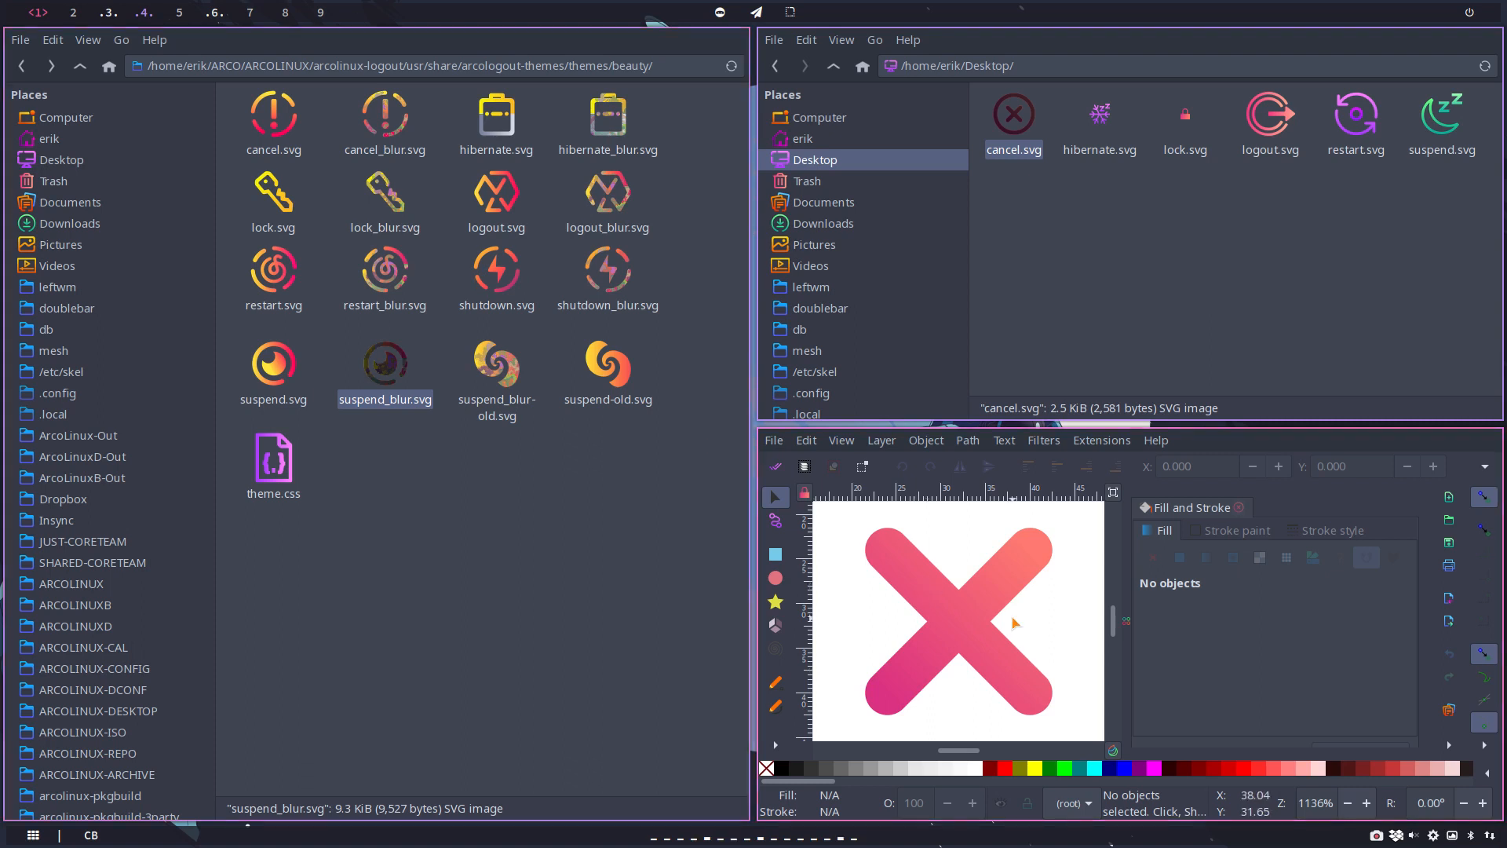
{"action": "key", "text": "super+q"}
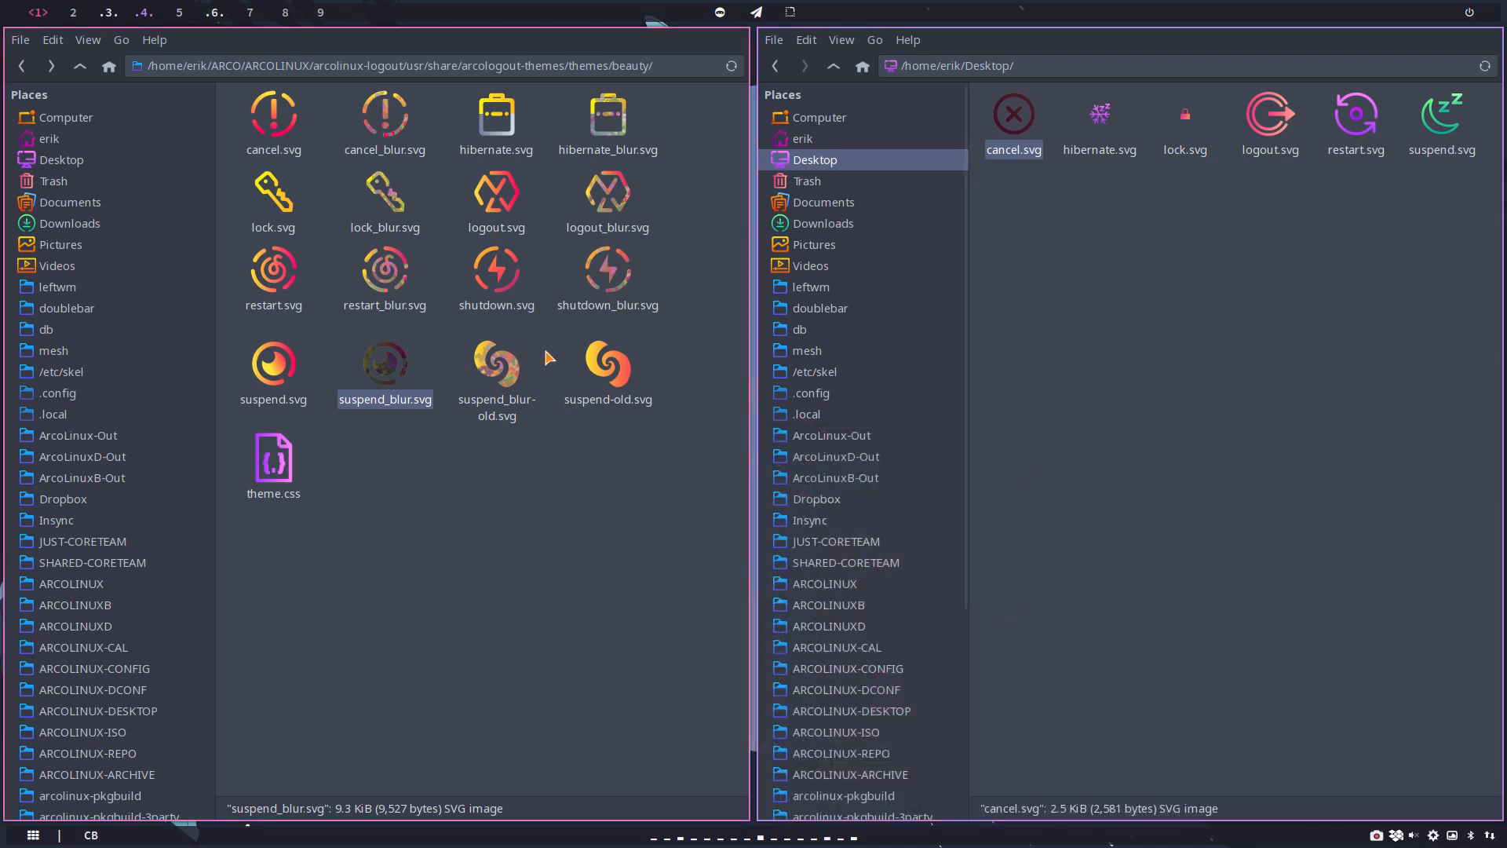
{"action": "left_click", "coordinate": [504, 273]}
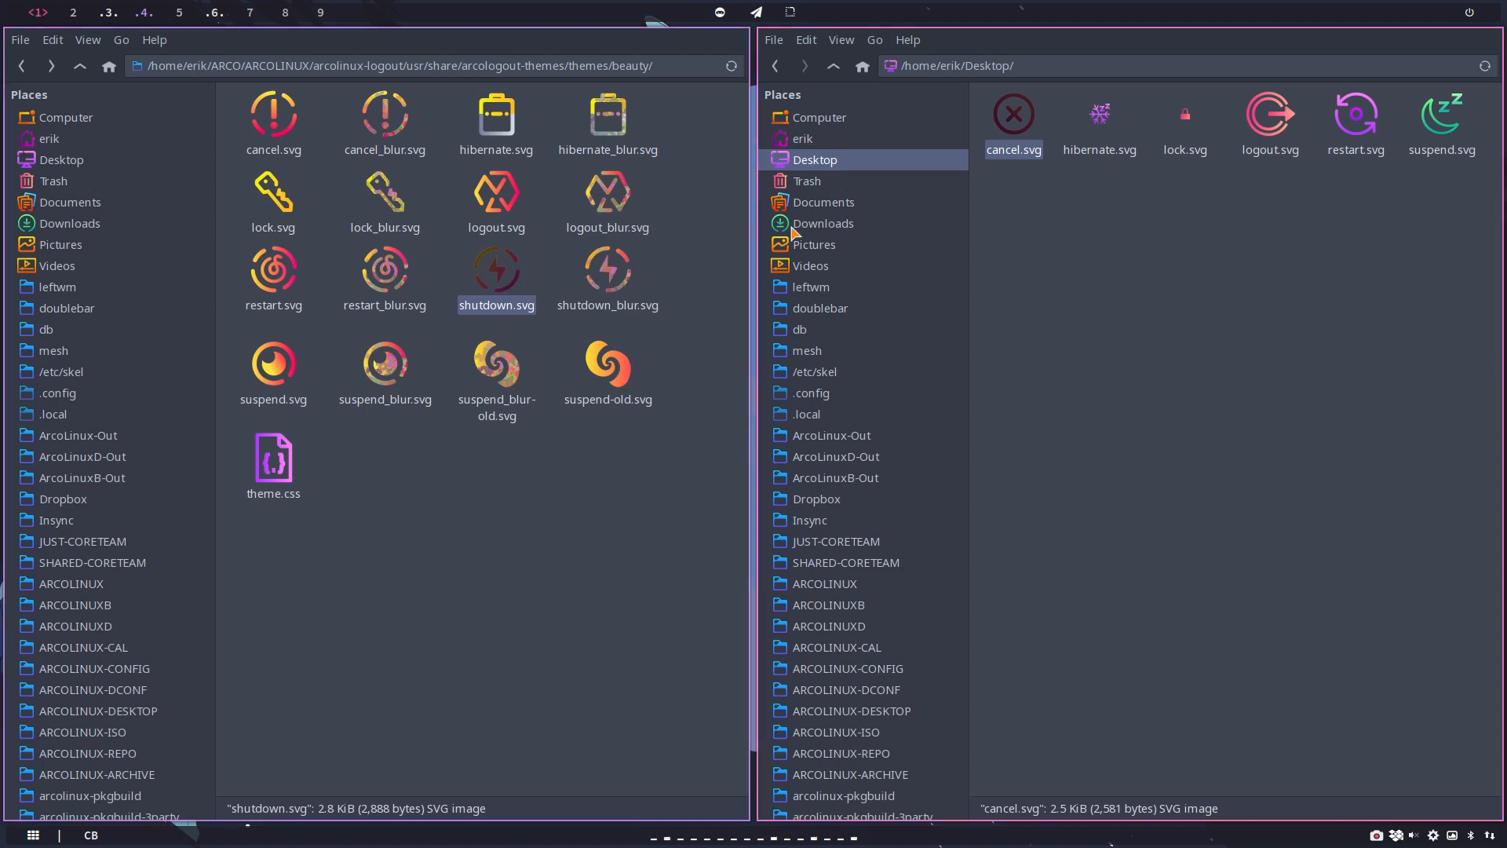
{"action": "left_click", "coordinate": [851, 584]}
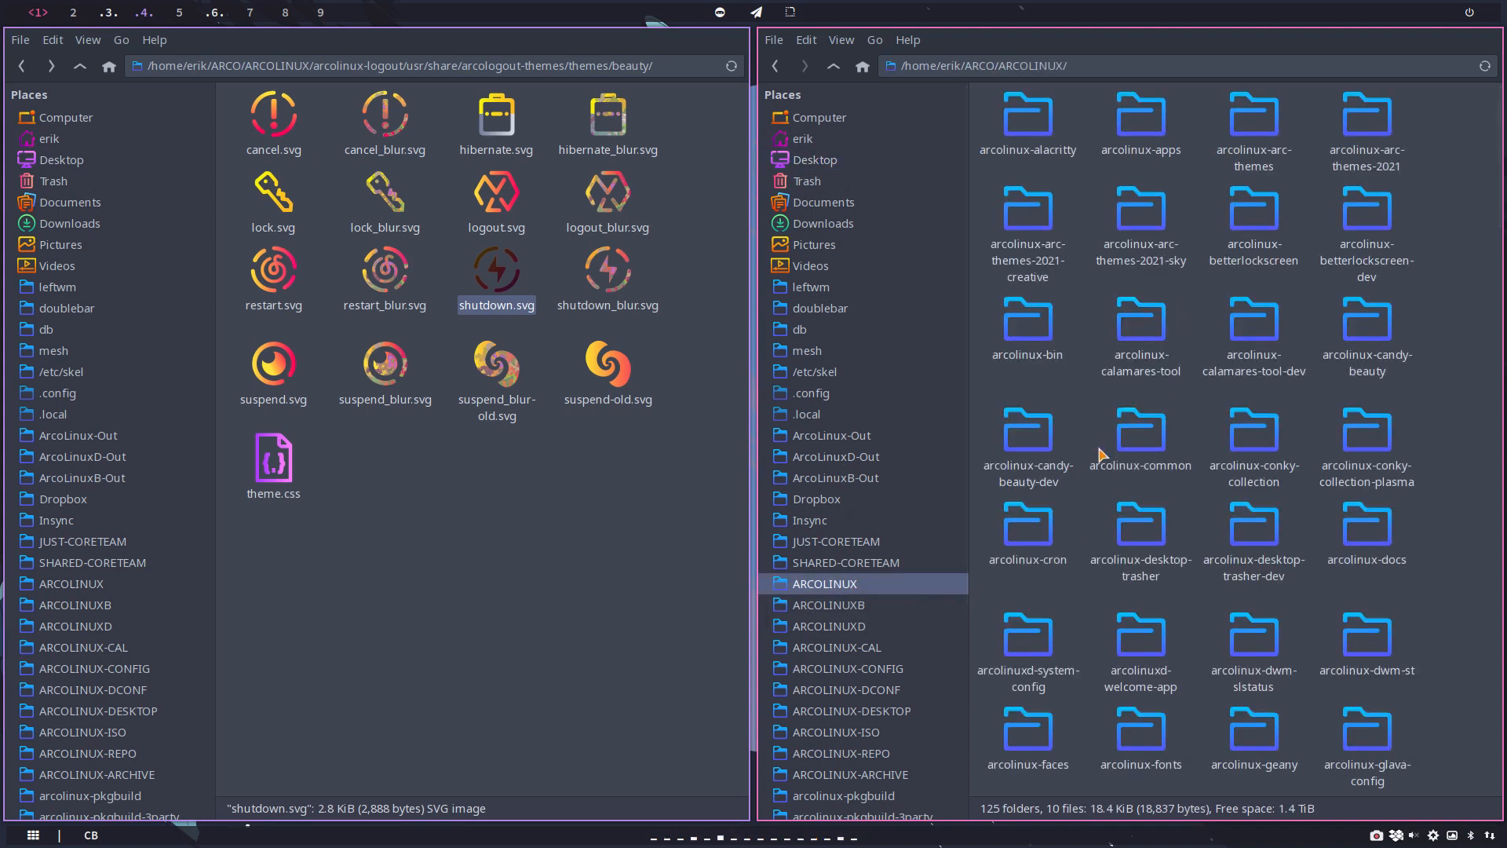
{"action": "double_click", "coordinate": [1011, 487]}
{"action": "double_click", "coordinate": [1040, 137]}
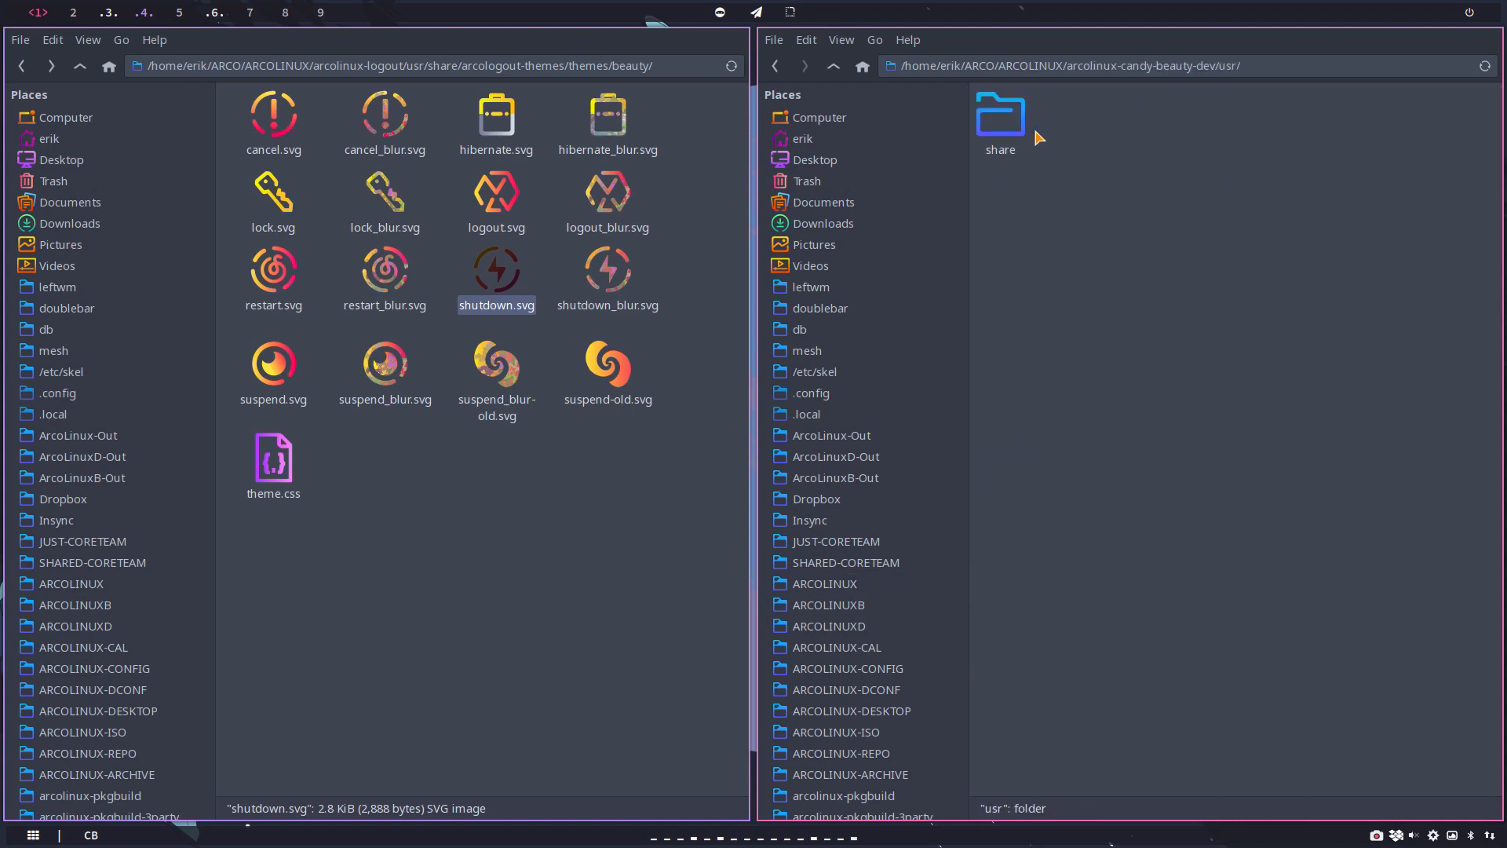
{"action": "double_click", "coordinate": [1004, 121]}
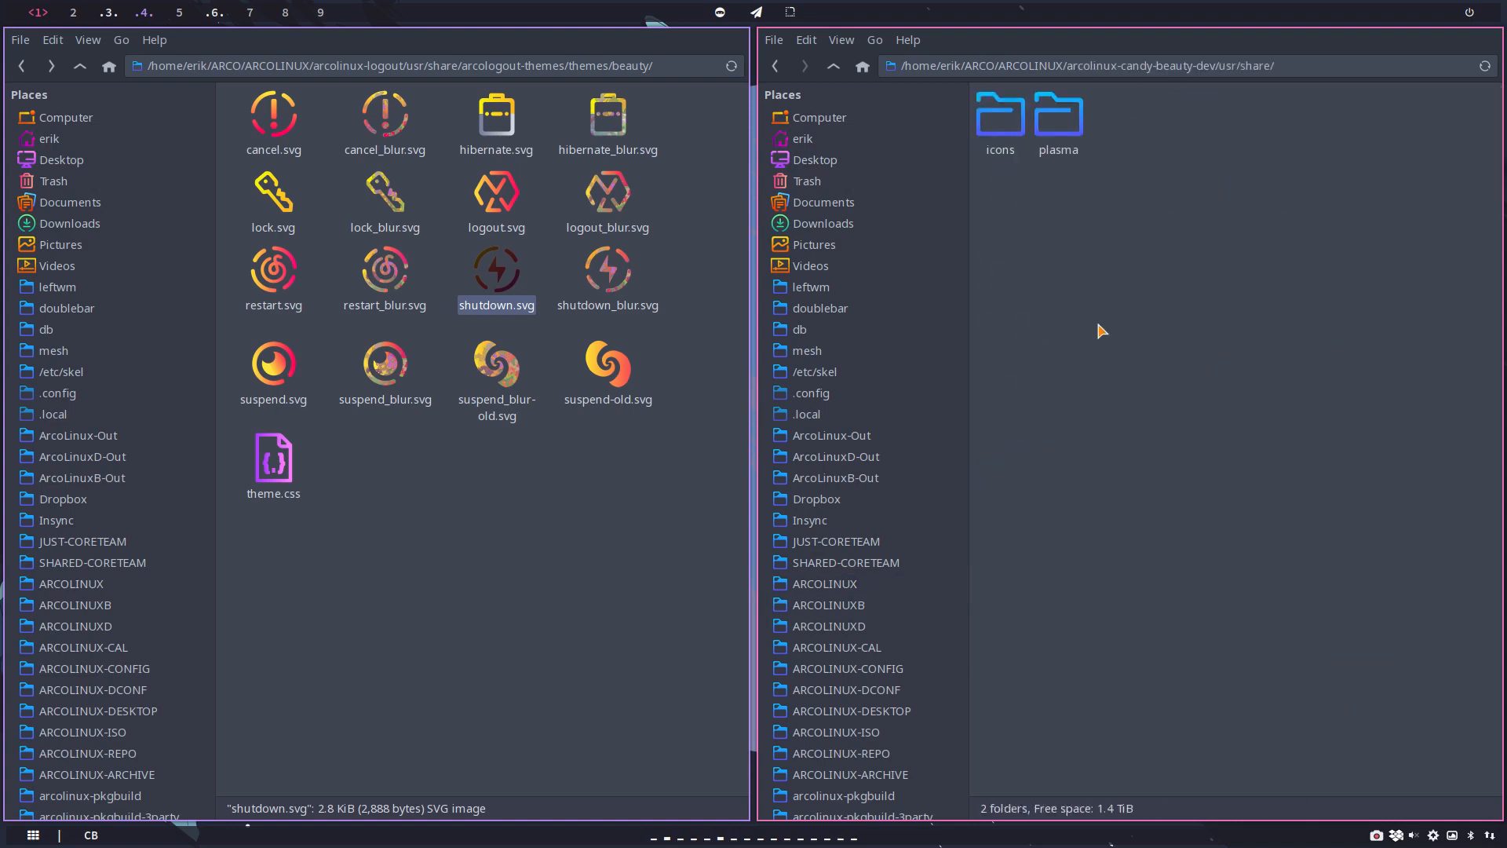
{"action": "key", "text": "super+q"}
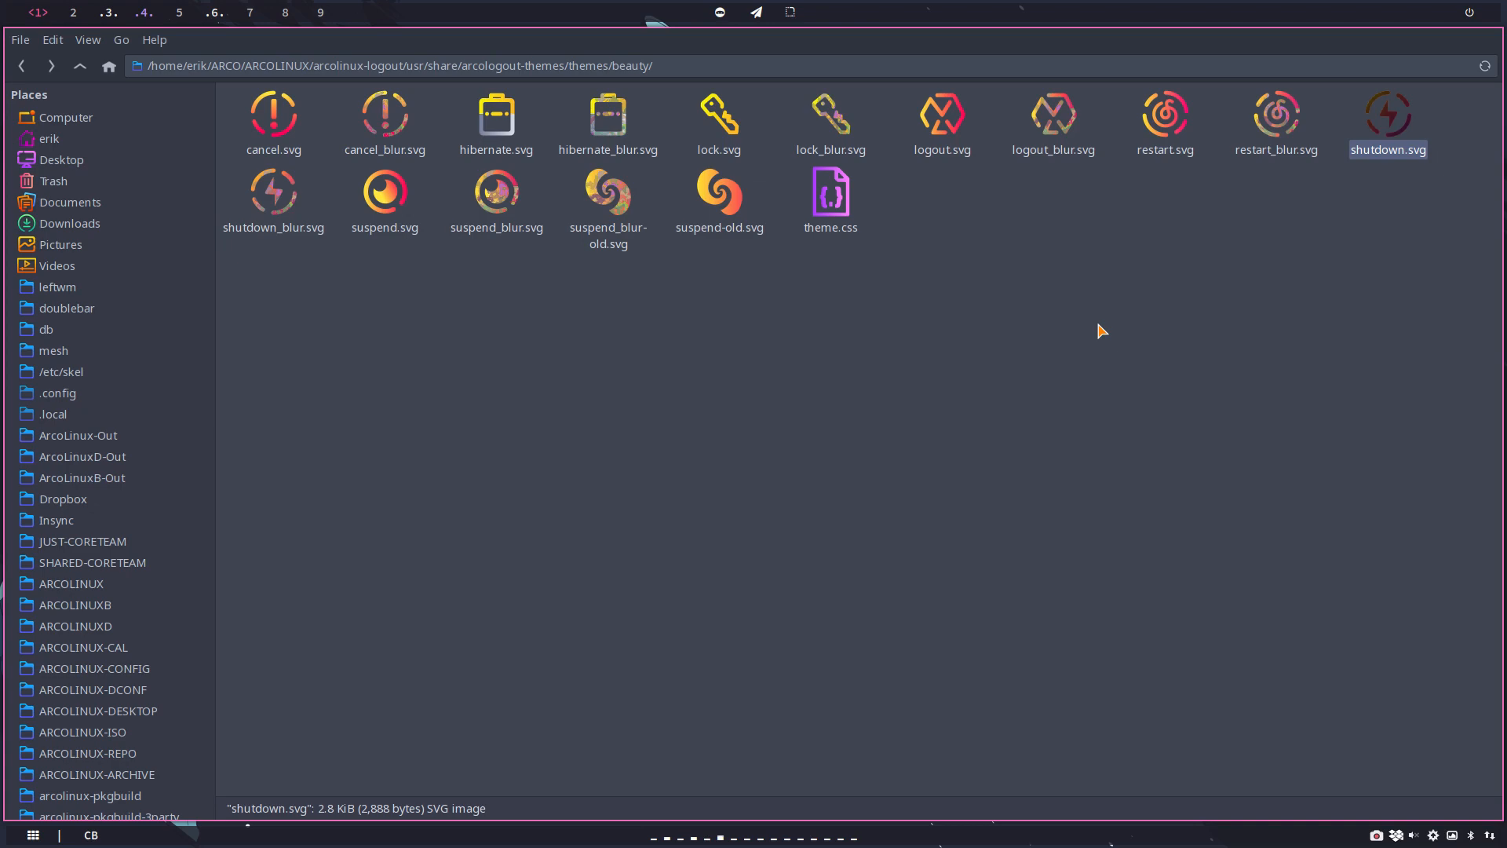
Step: Launch Nemo beside the beauty theme folder and go to the ARCOLINUX folder
{"action": "key", "text": "super+shift+d"}
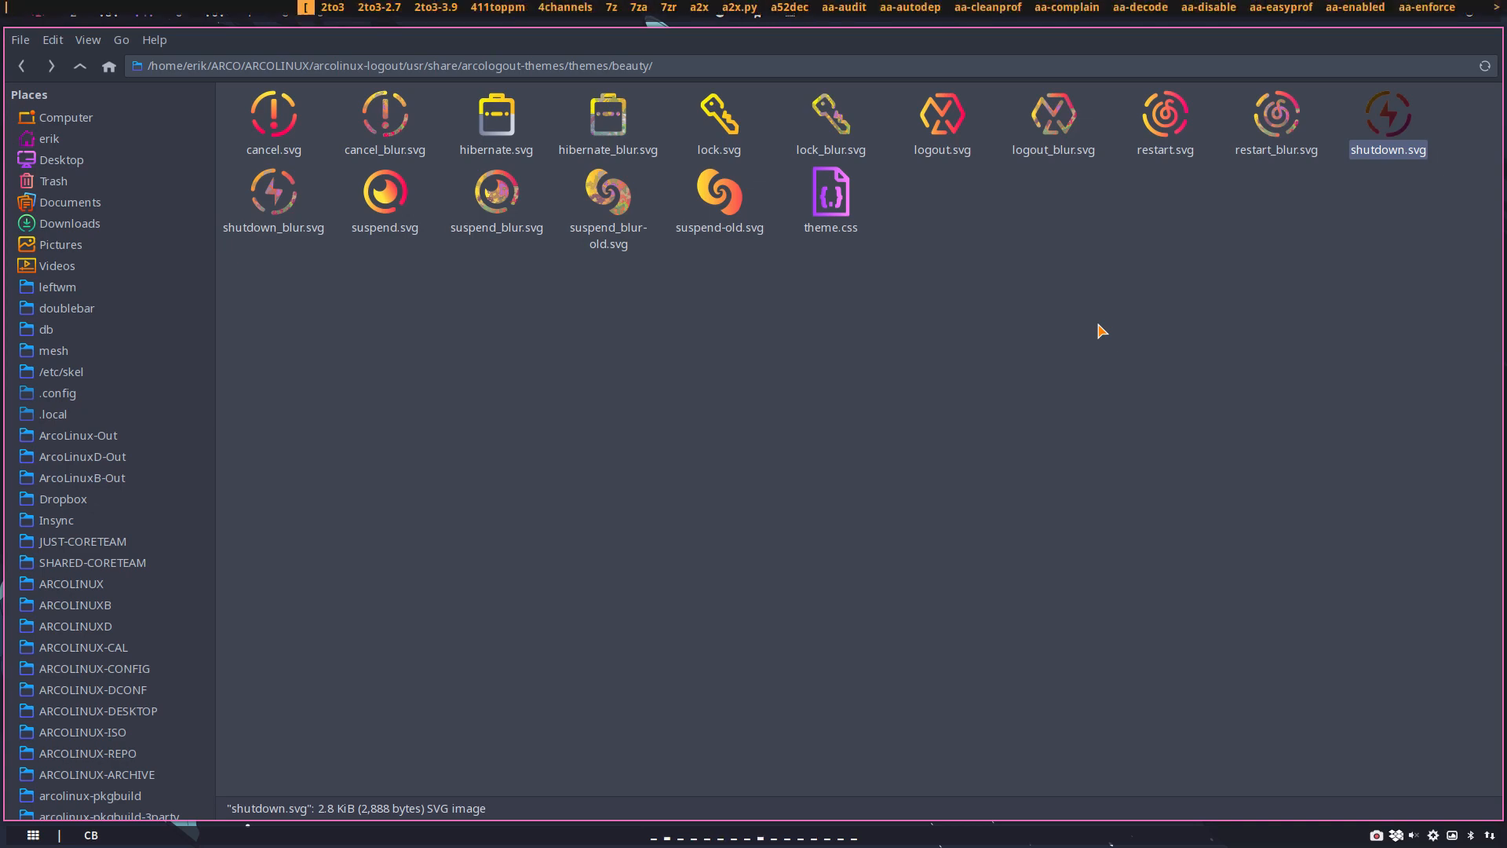
{"action": "type", "text": "nemo"}
{"action": "key", "text": "Return"}
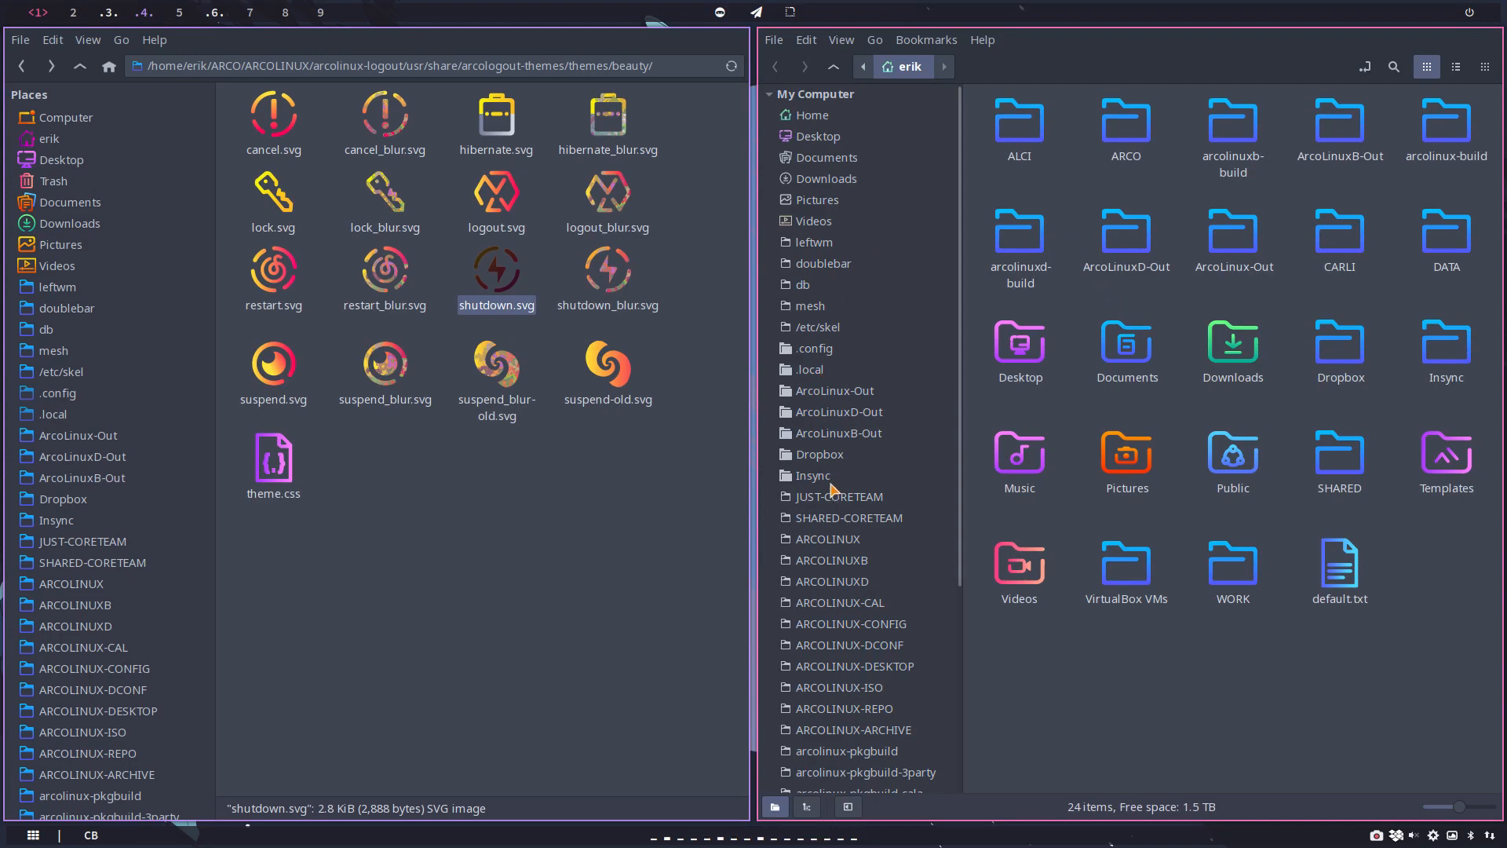
{"action": "left_click", "coordinate": [832, 540]}
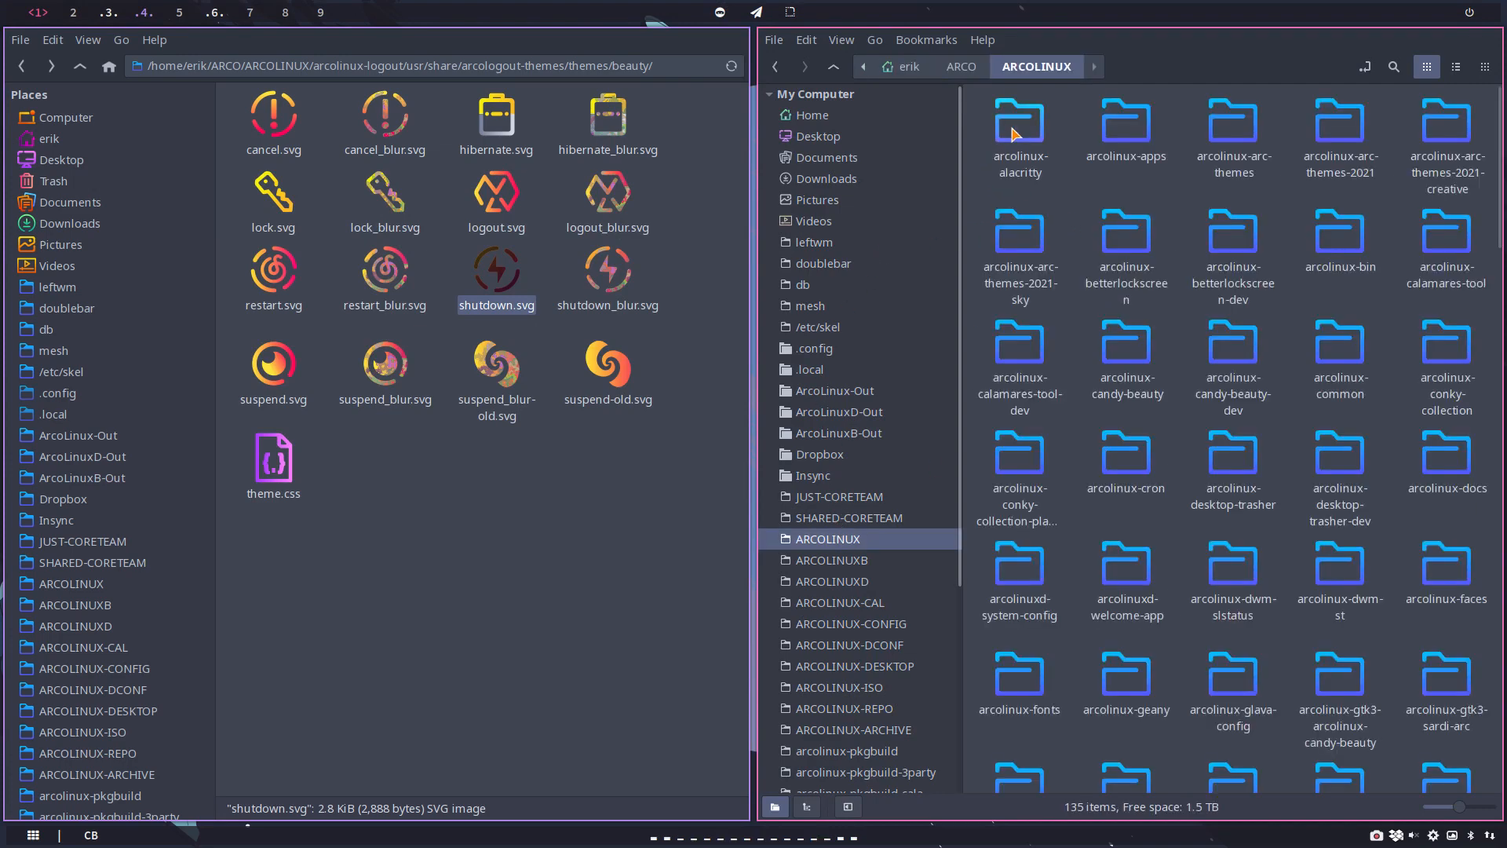
{"action": "left_click", "coordinate": [1132, 354]}
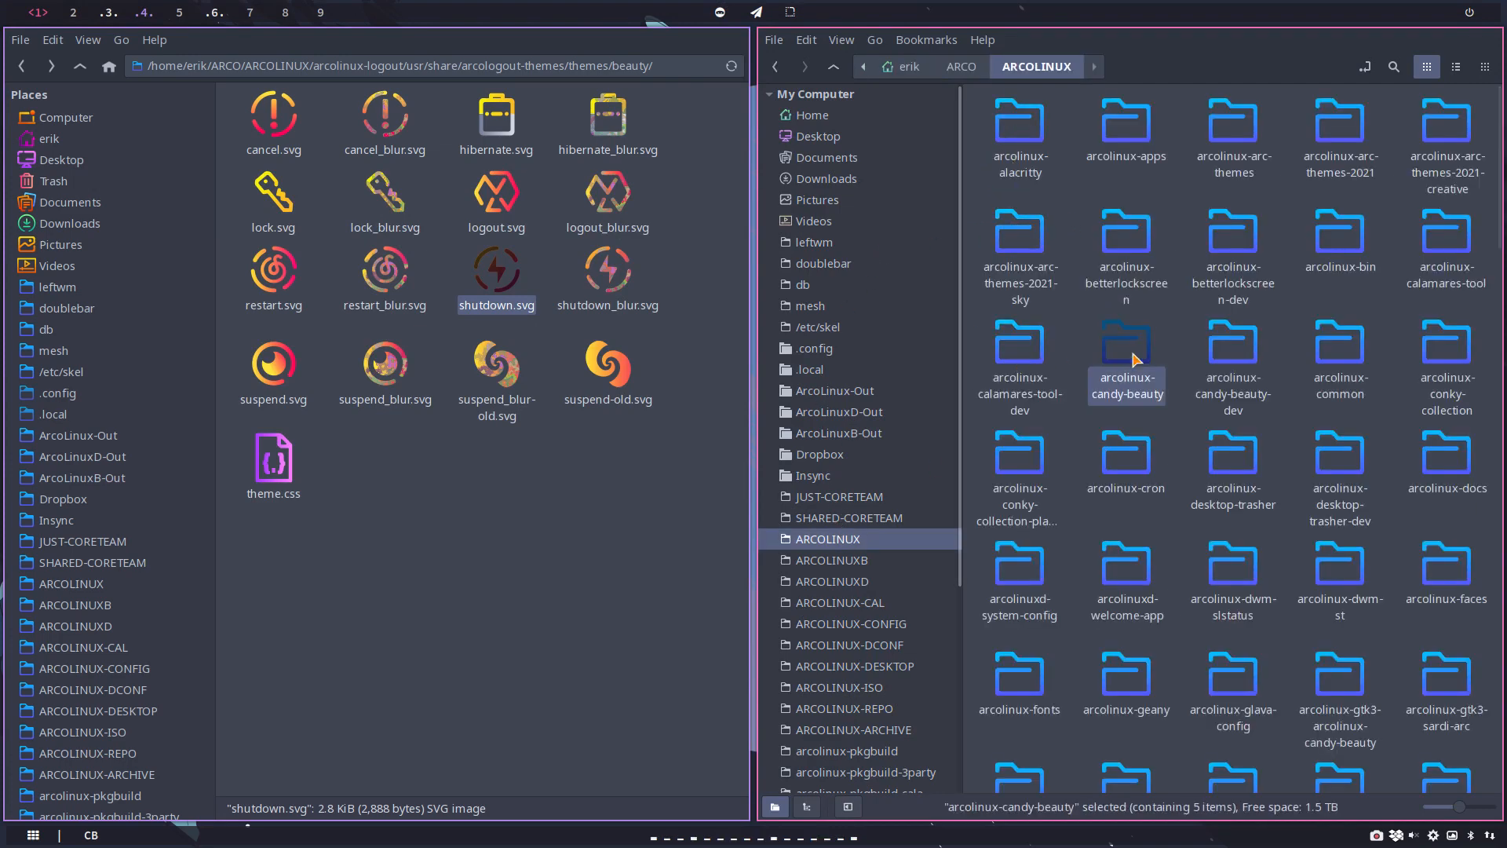
{"action": "left_click", "coordinate": [1044, 354]}
{"action": "double_click", "coordinate": [1043, 353]}
{"action": "double_click", "coordinate": [1023, 137]}
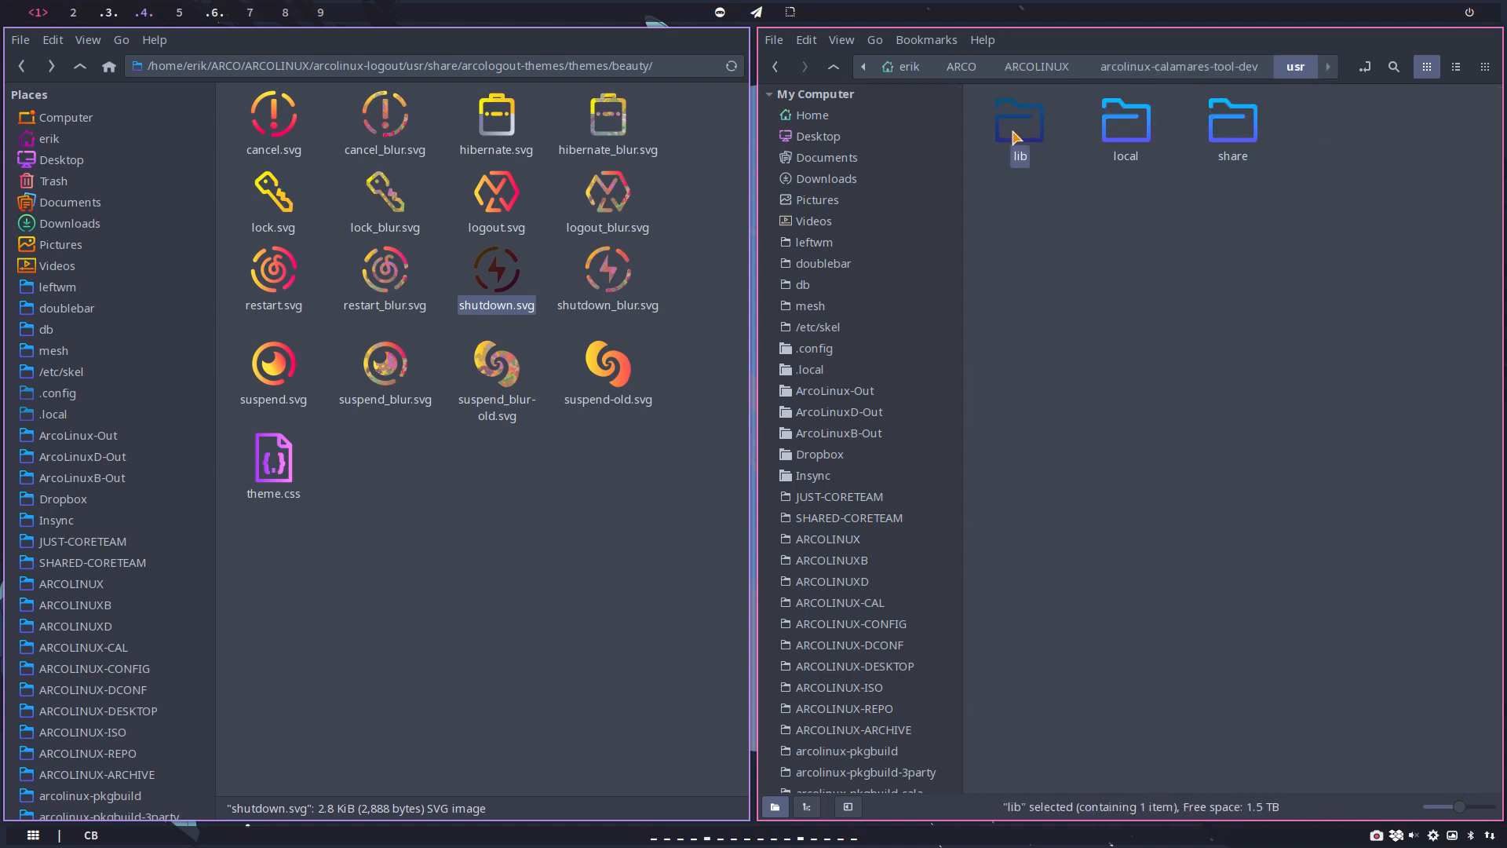
{"action": "double_click", "coordinate": [1023, 140]}
{"action": "left_click", "coordinate": [833, 67]}
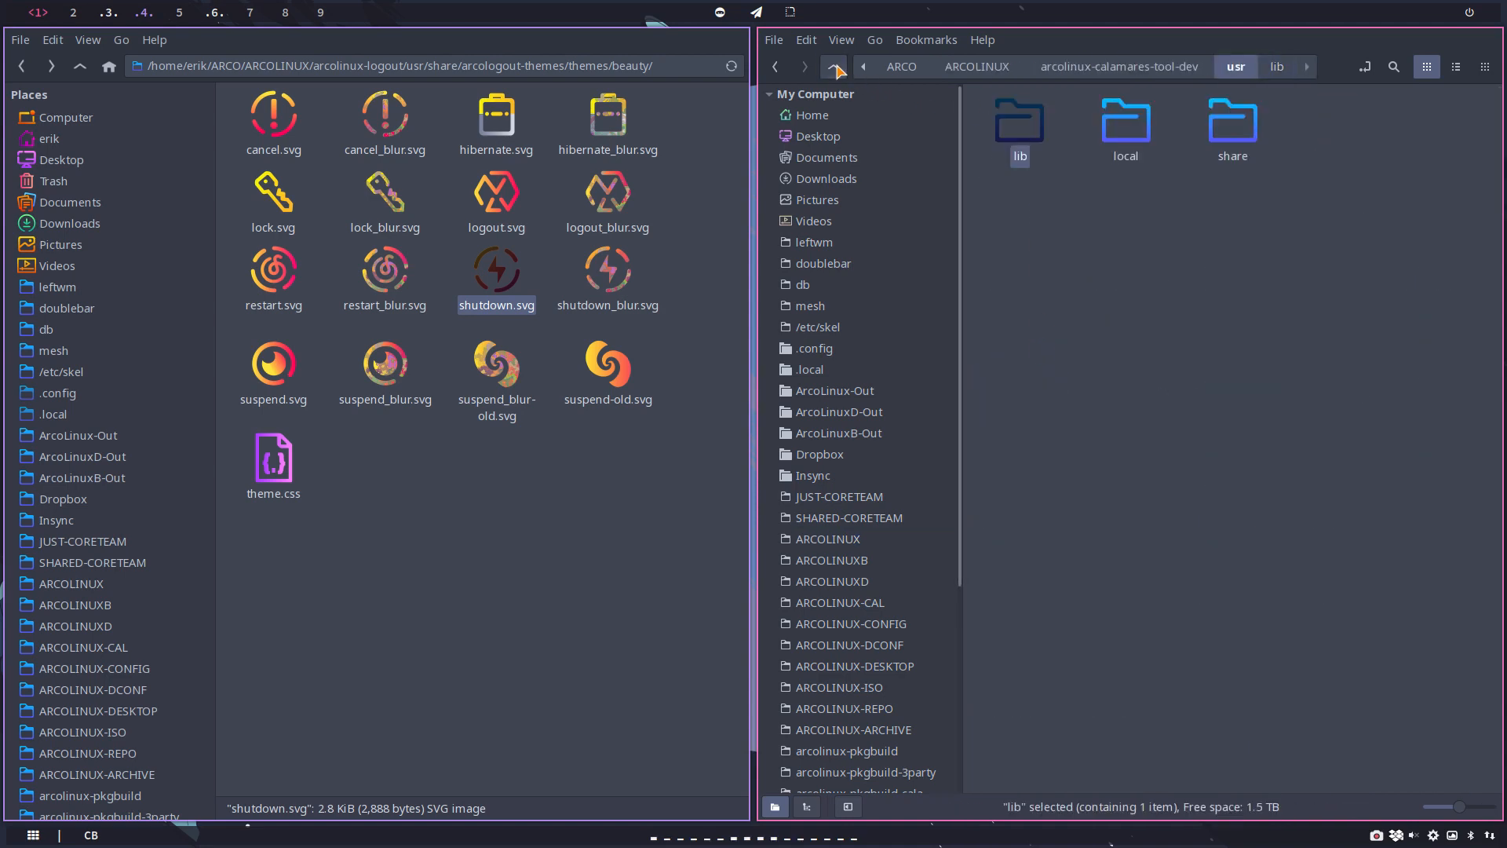
{"action": "left_click", "coordinate": [835, 69]}
{"action": "left_click", "coordinate": [835, 69]}
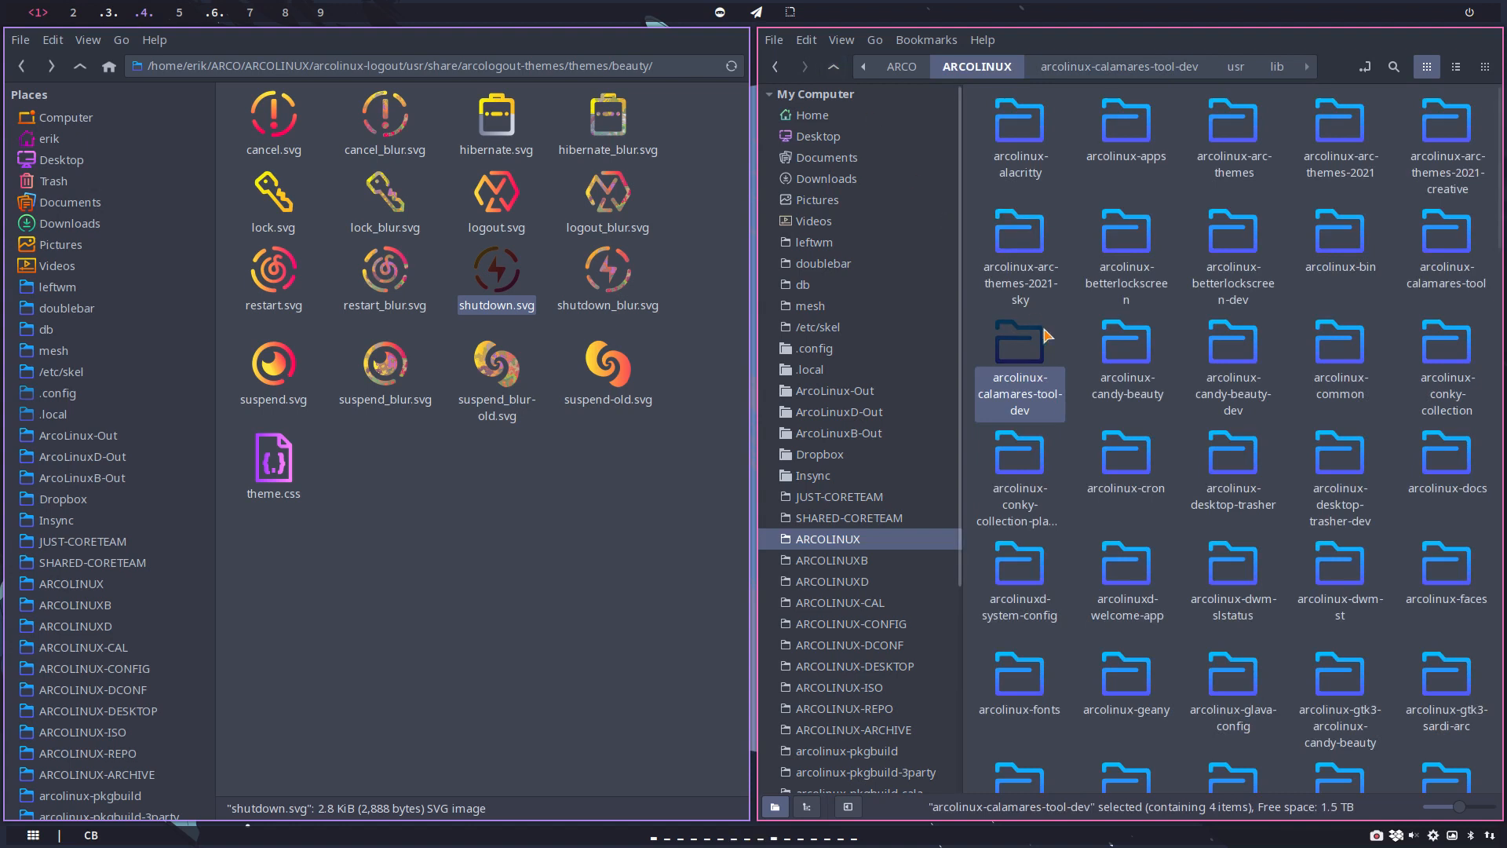
Step: Go to usr/share/icons/al-beautyline/actions in arcolinux-candy-beauty-dev, search for "shutdown" and enlarge the results
{"action": "double_click", "coordinate": [1233, 345]}
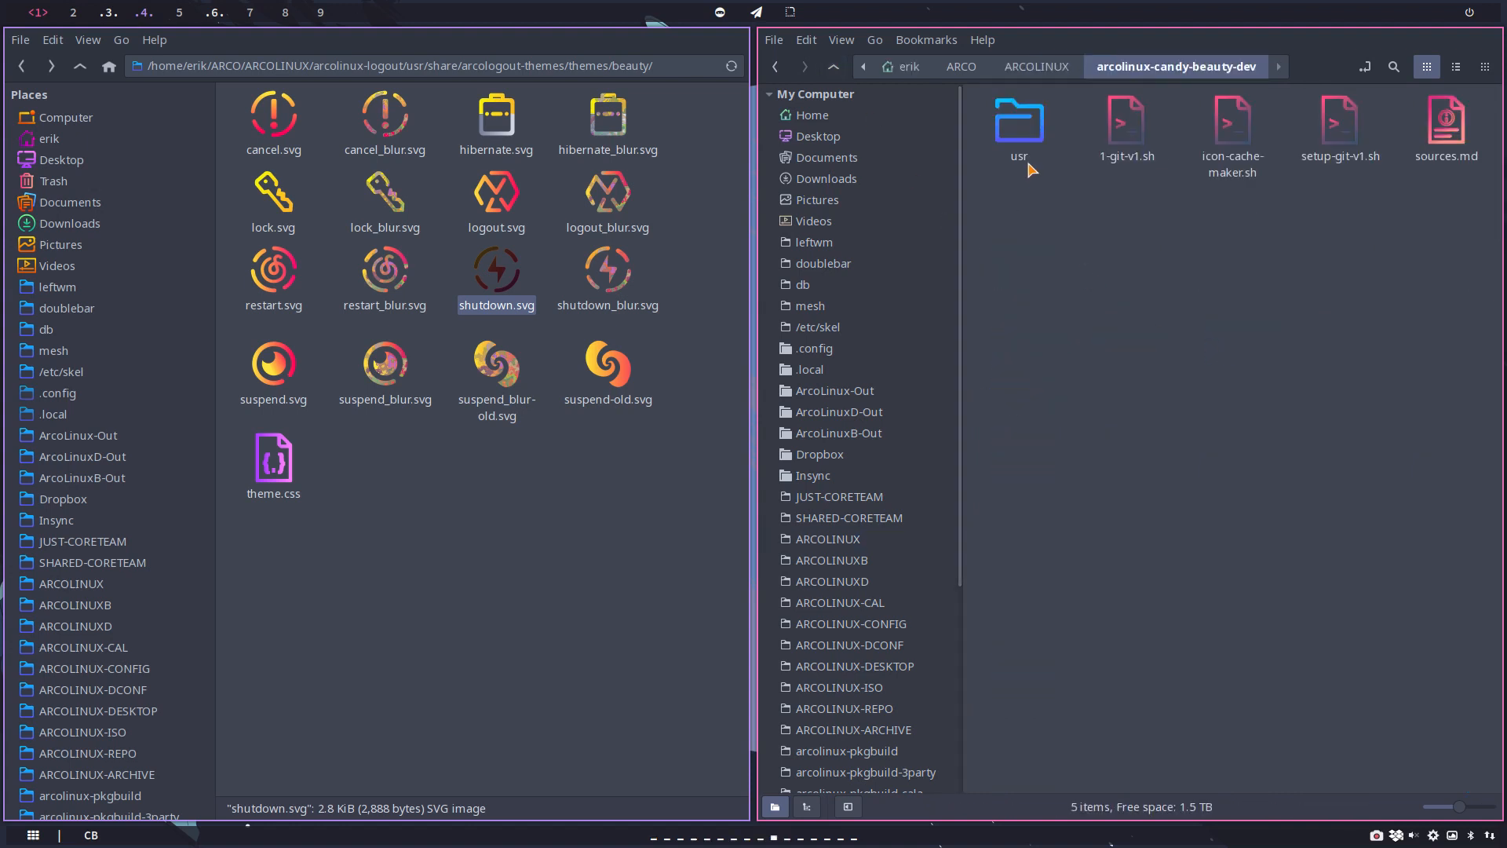
{"action": "double_click", "coordinate": [1015, 140]}
{"action": "double_click", "coordinate": [1015, 141]}
{"action": "double_click", "coordinate": [1013, 145]}
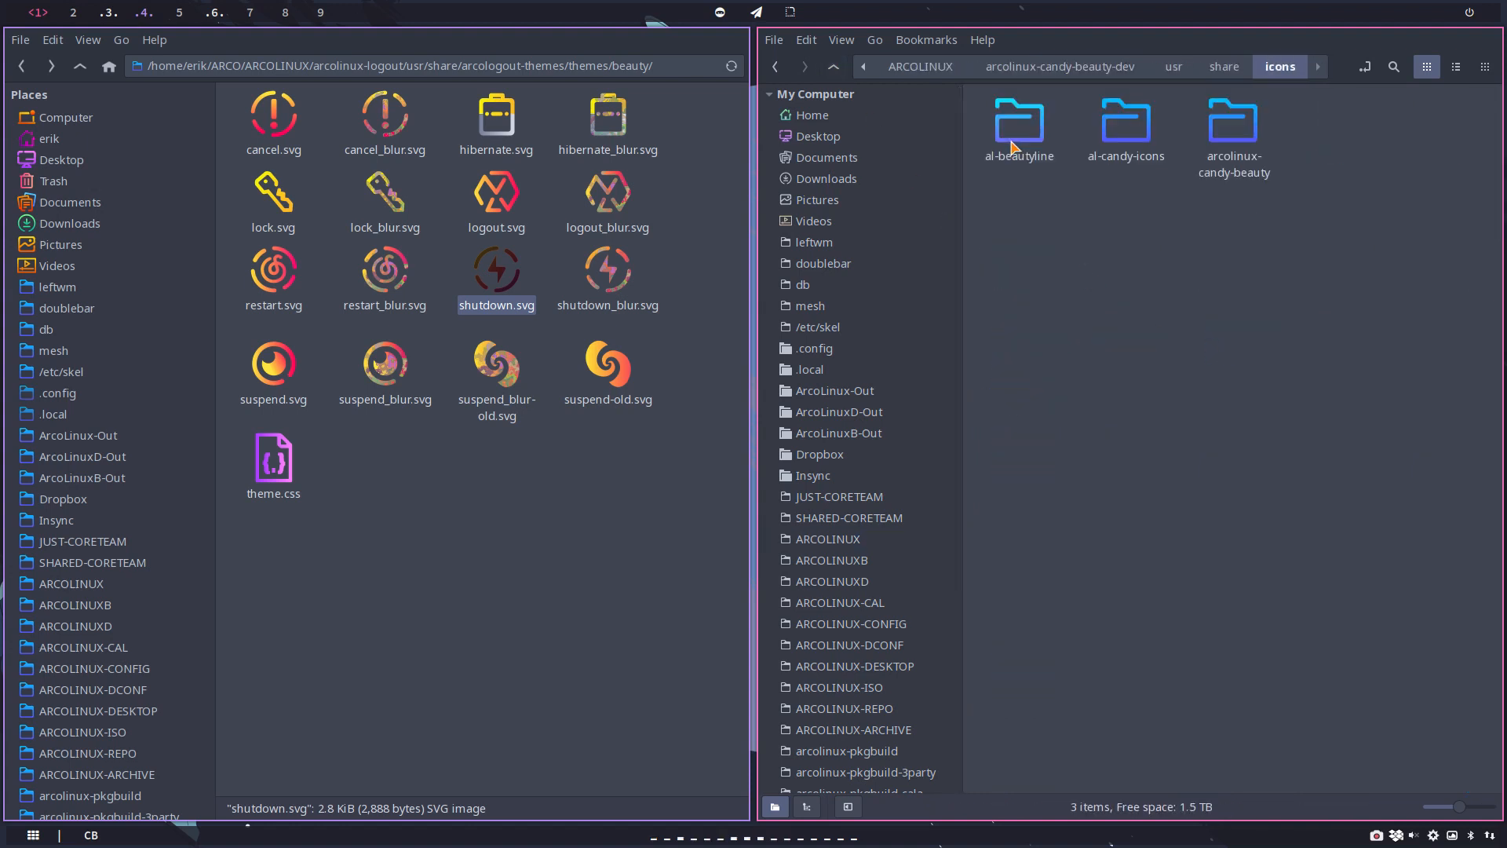
{"action": "double_click", "coordinate": [1012, 148]}
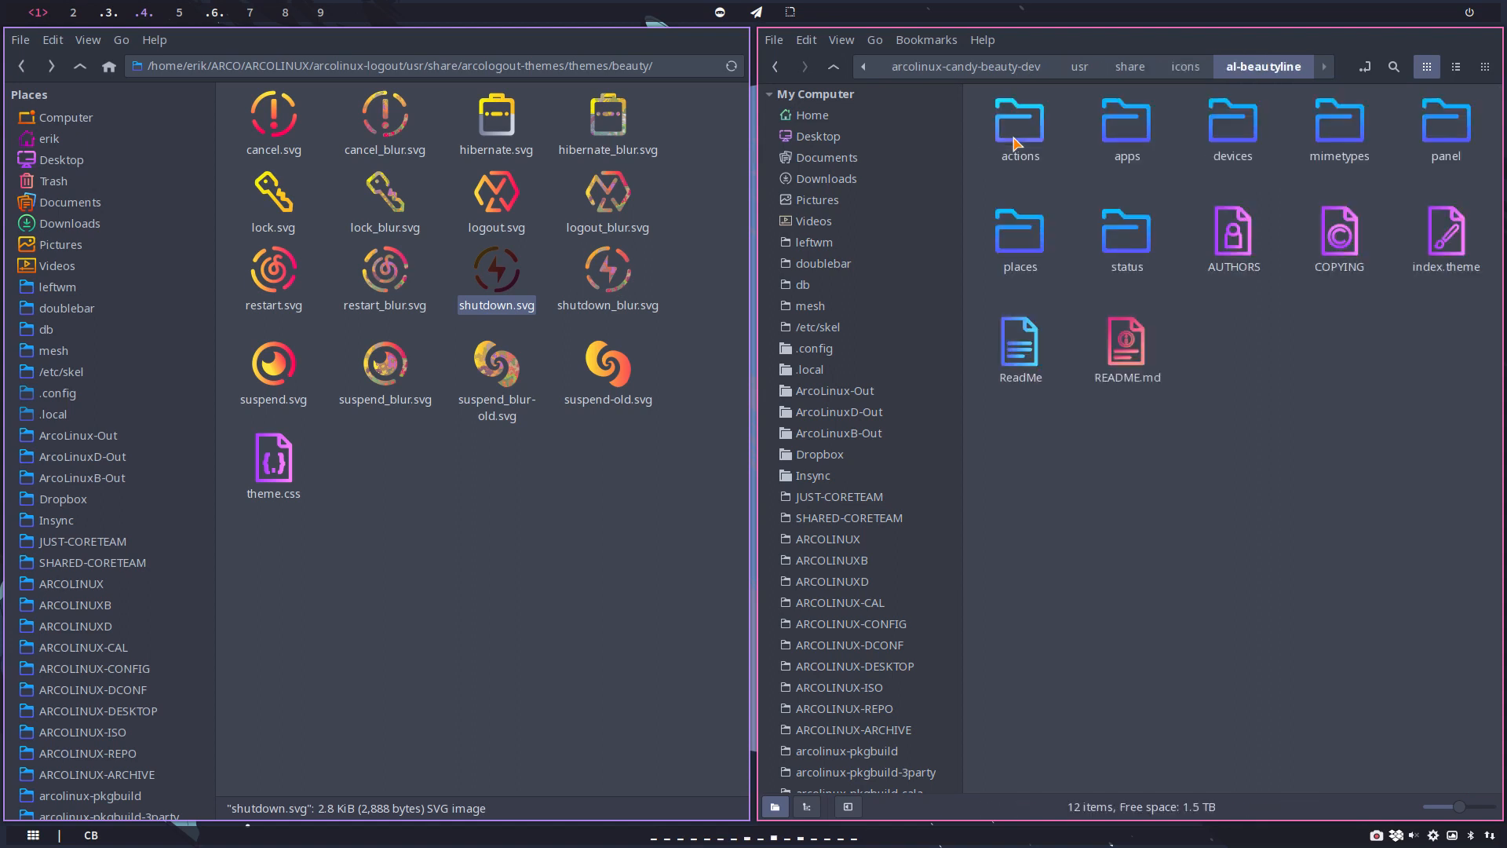
{"action": "double_click", "coordinate": [1015, 143]}
{"action": "left_click", "coordinate": [1394, 66]}
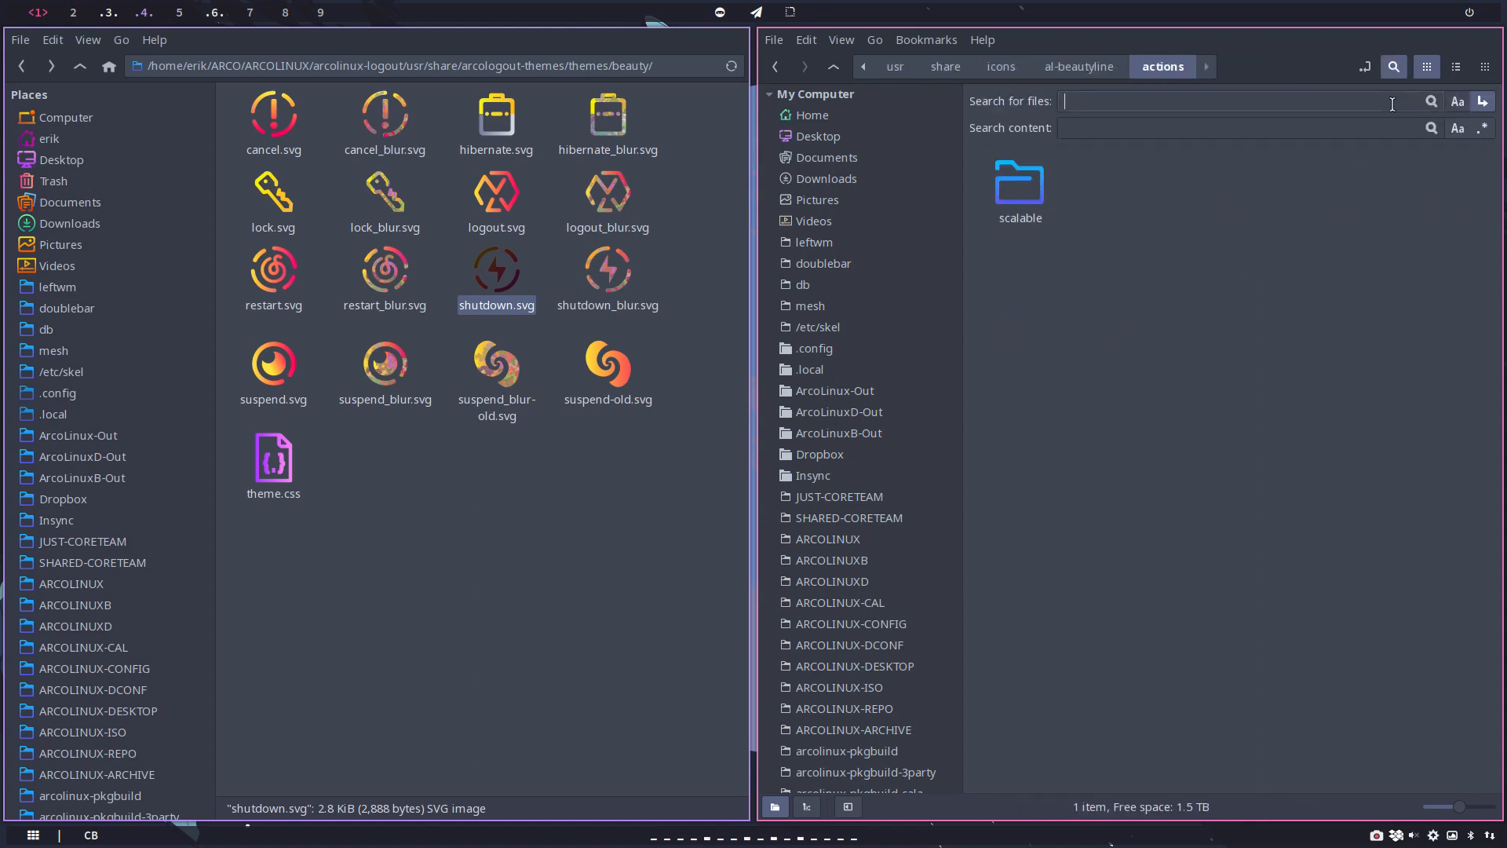
{"action": "type", "text": "shutdown"}
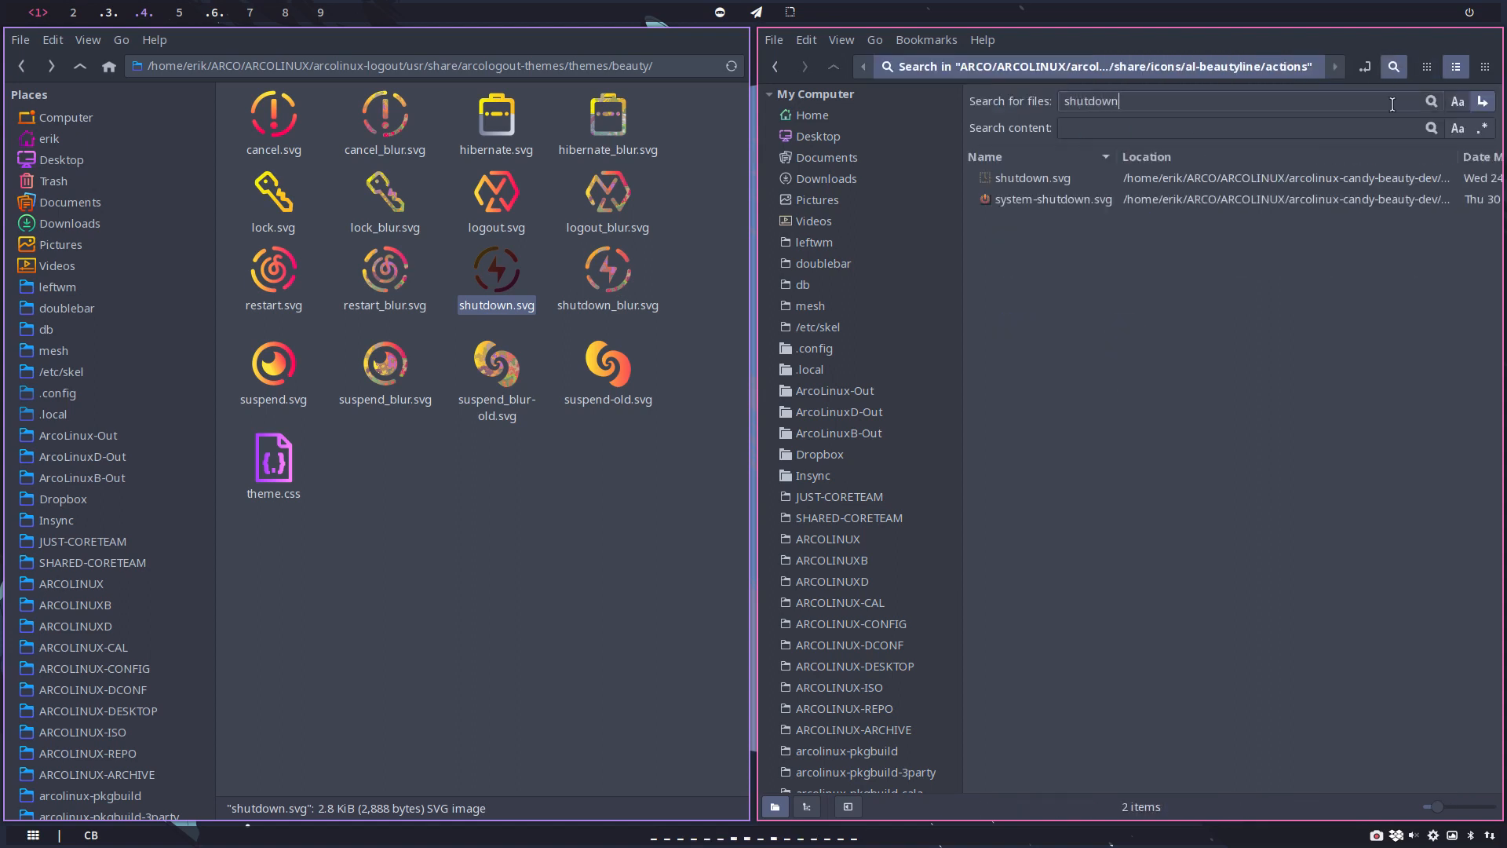
{"action": "scroll", "coordinate": [1163, 248], "scroll_direction": "up", "scroll_amount": 2, "text": "ctrl"}
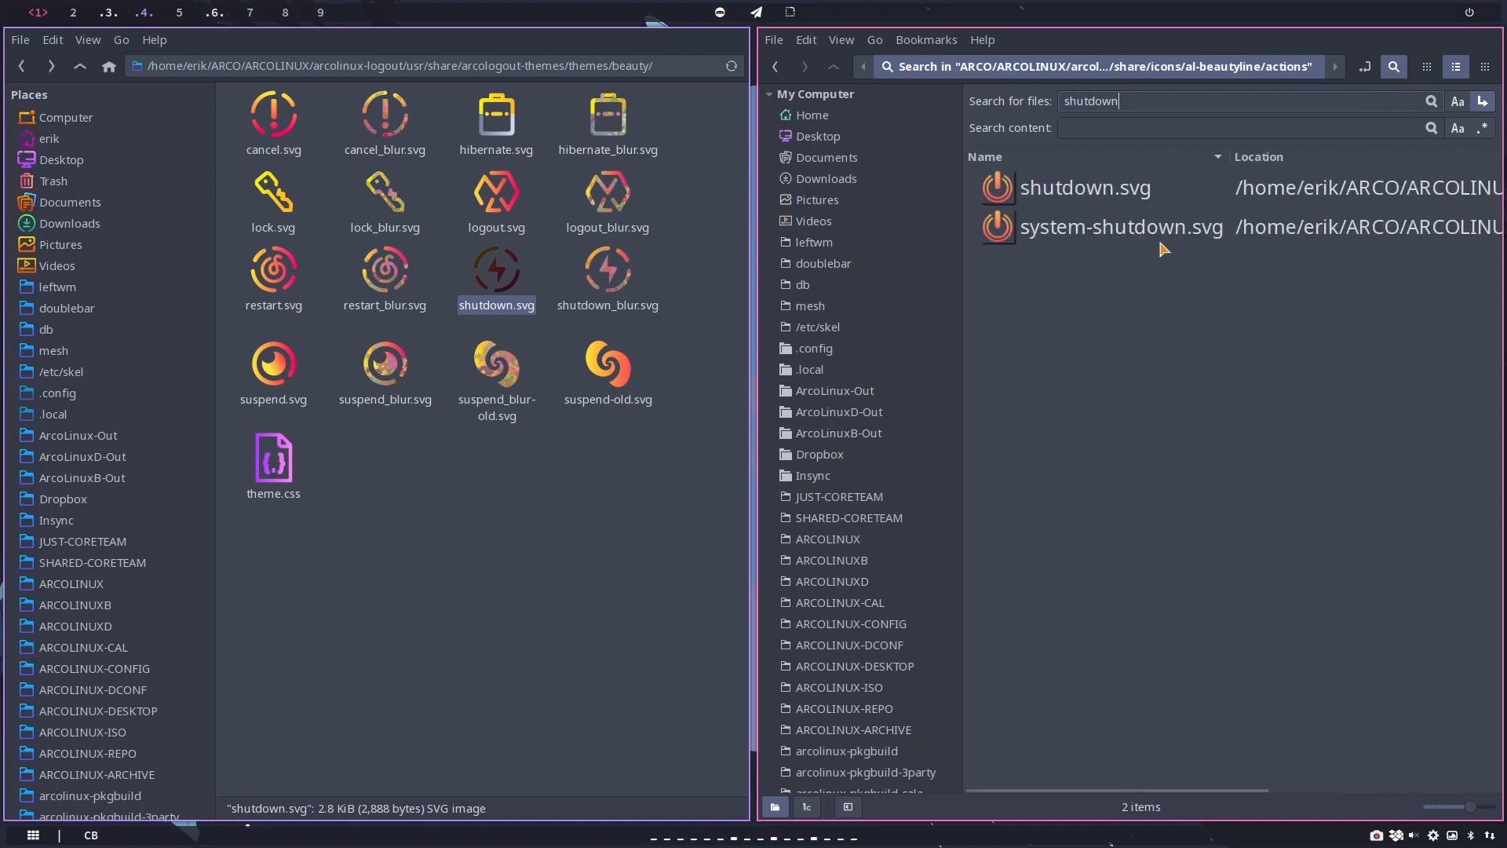
Step: Save a copy of the found shutdown.svg to the Desktop from Inkscape, and close Inkscape and the search window
{"action": "double_click", "coordinate": [1122, 201]}
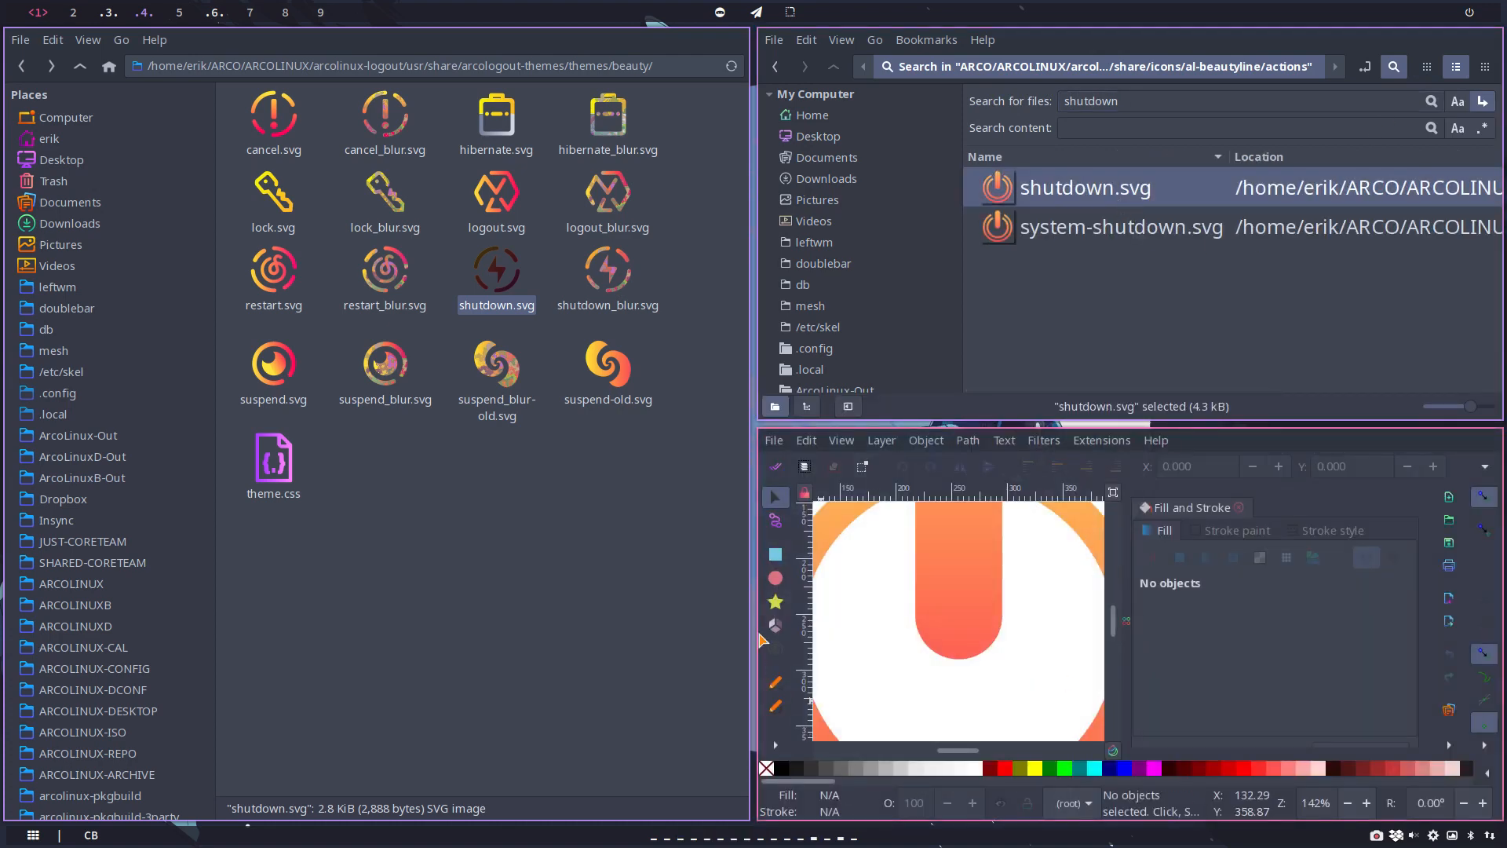
{"action": "left_click", "coordinate": [776, 442]}
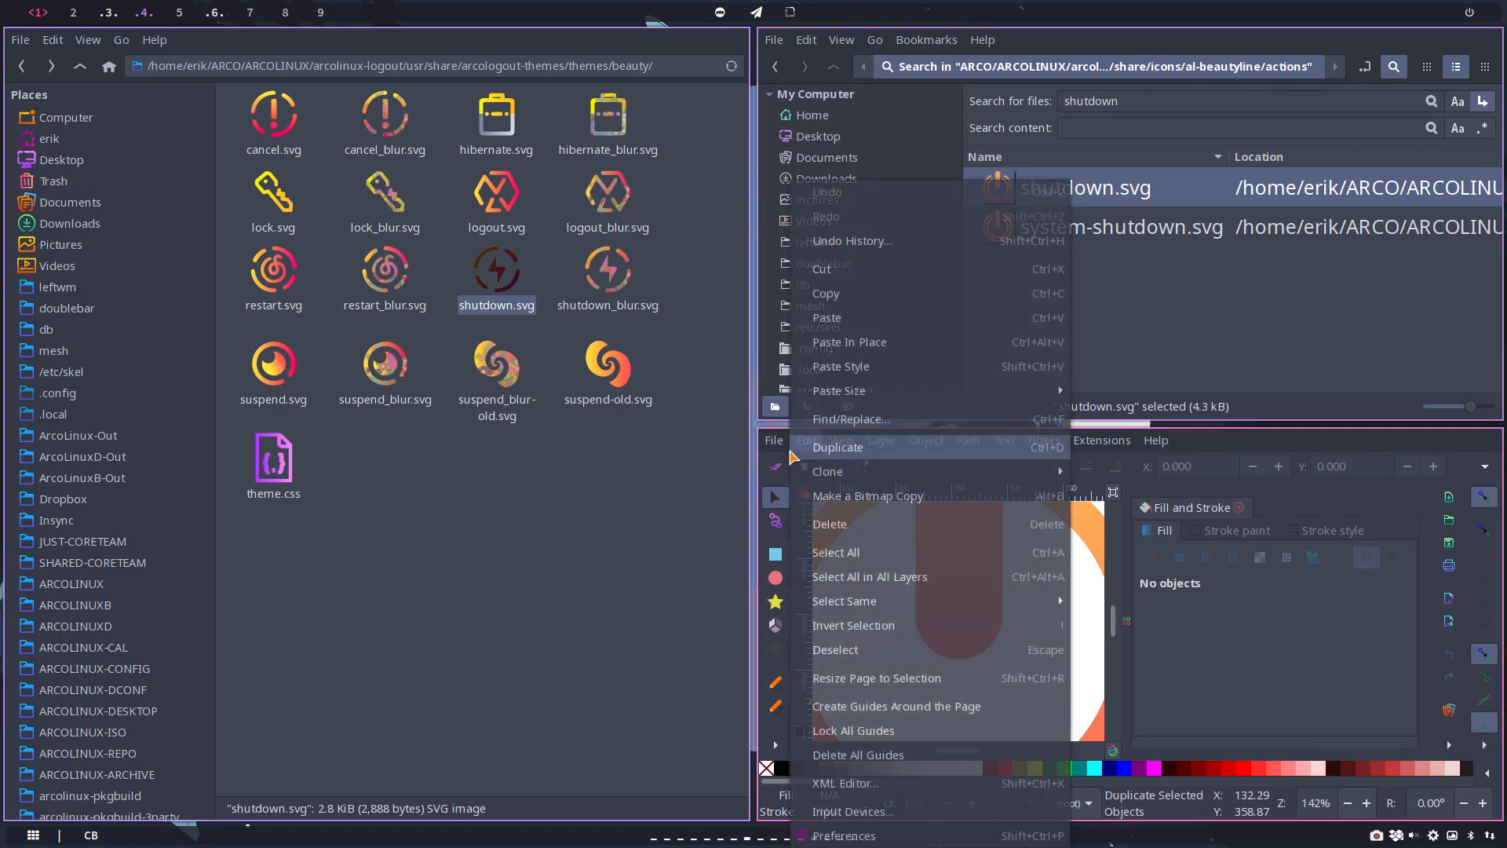
{"action": "left_click", "coordinate": [847, 202]}
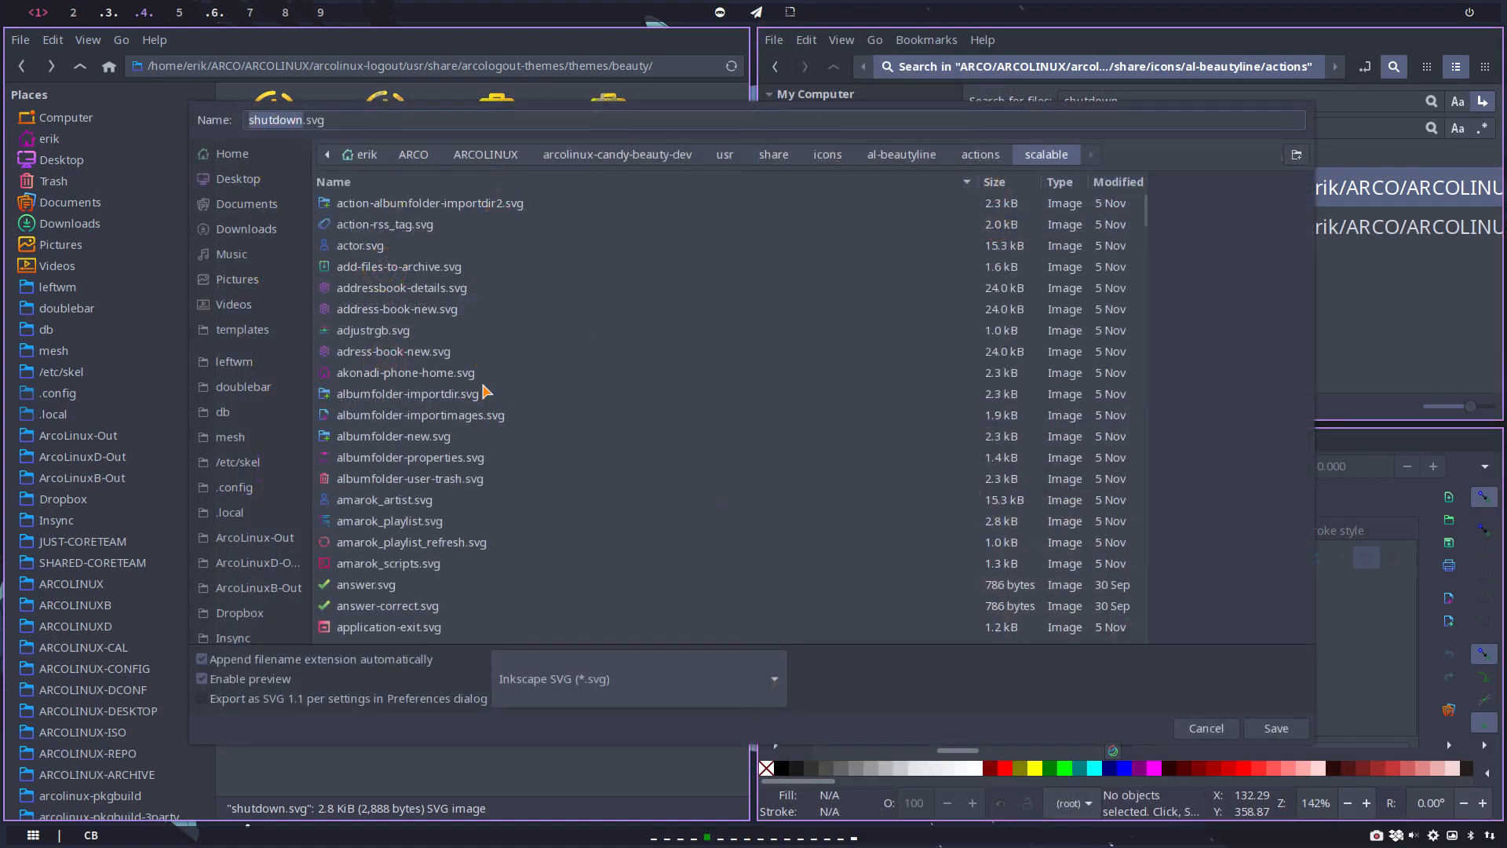
{"action": "left_click", "coordinate": [237, 179]}
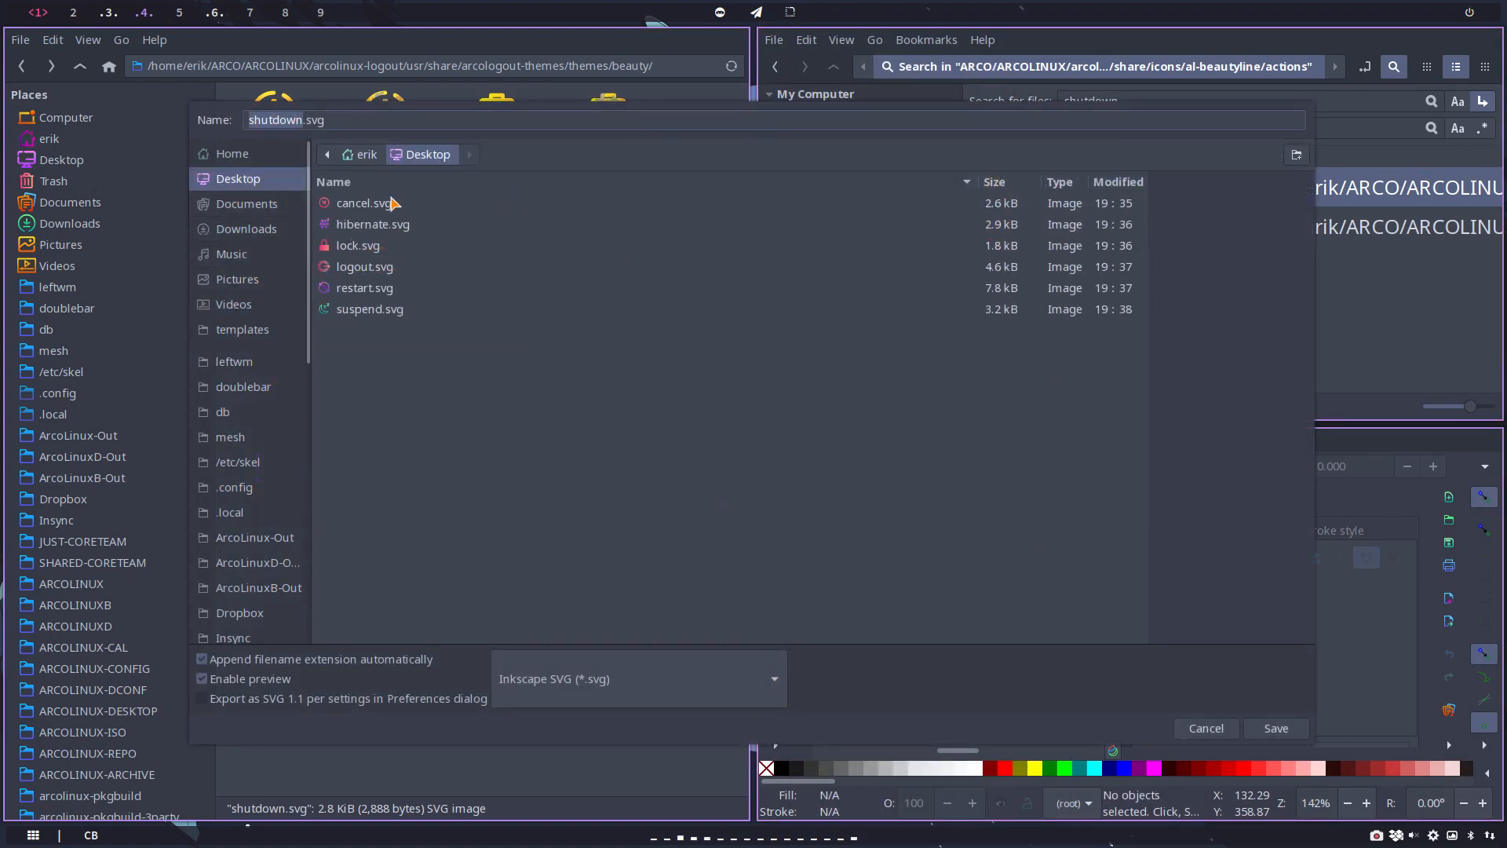
{"action": "left_click", "coordinate": [1260, 730]}
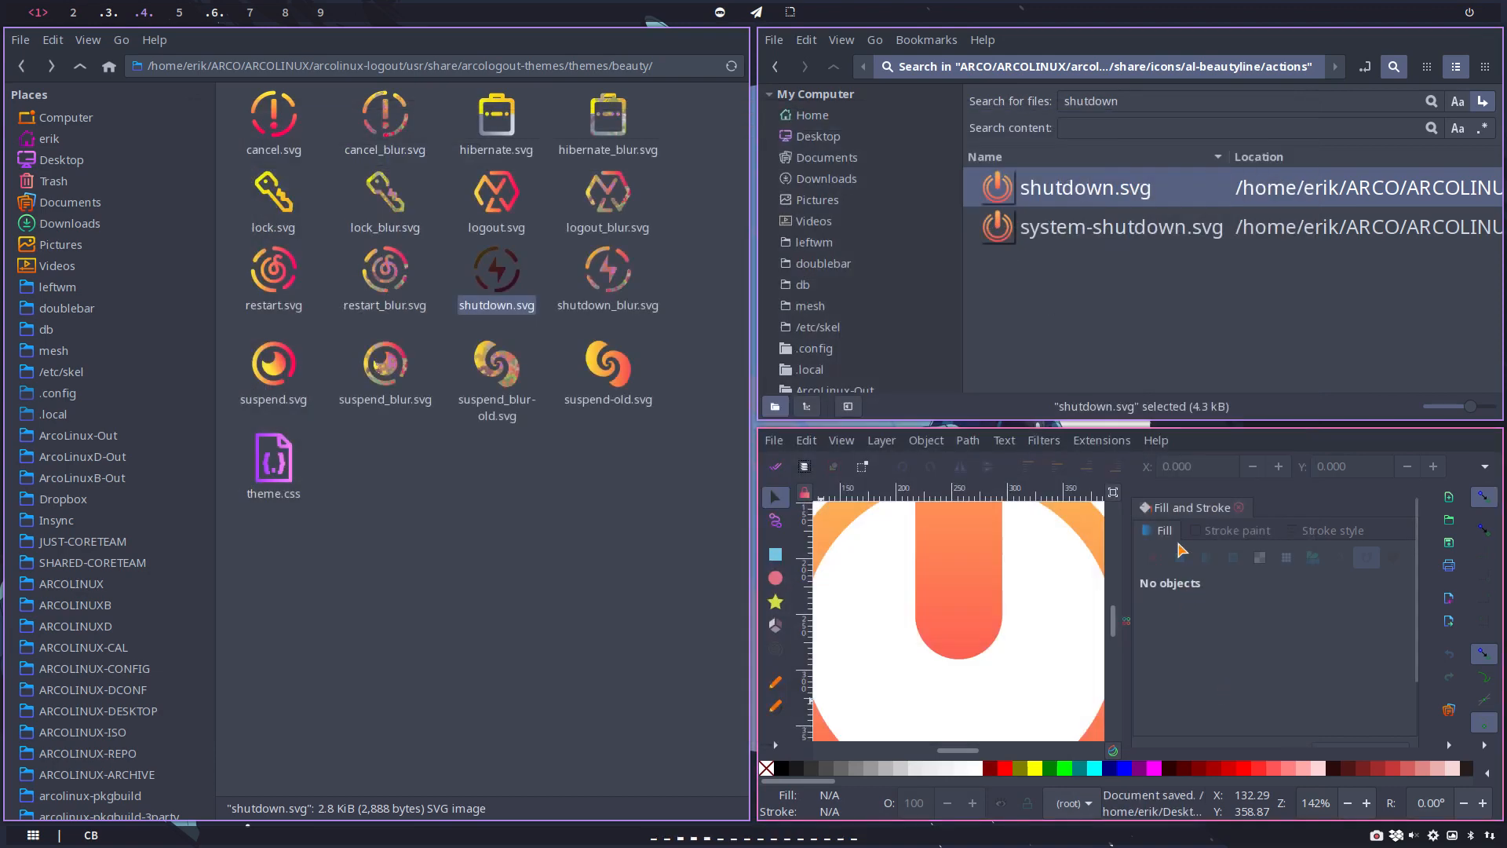
{"action": "key", "text": "super+q"}
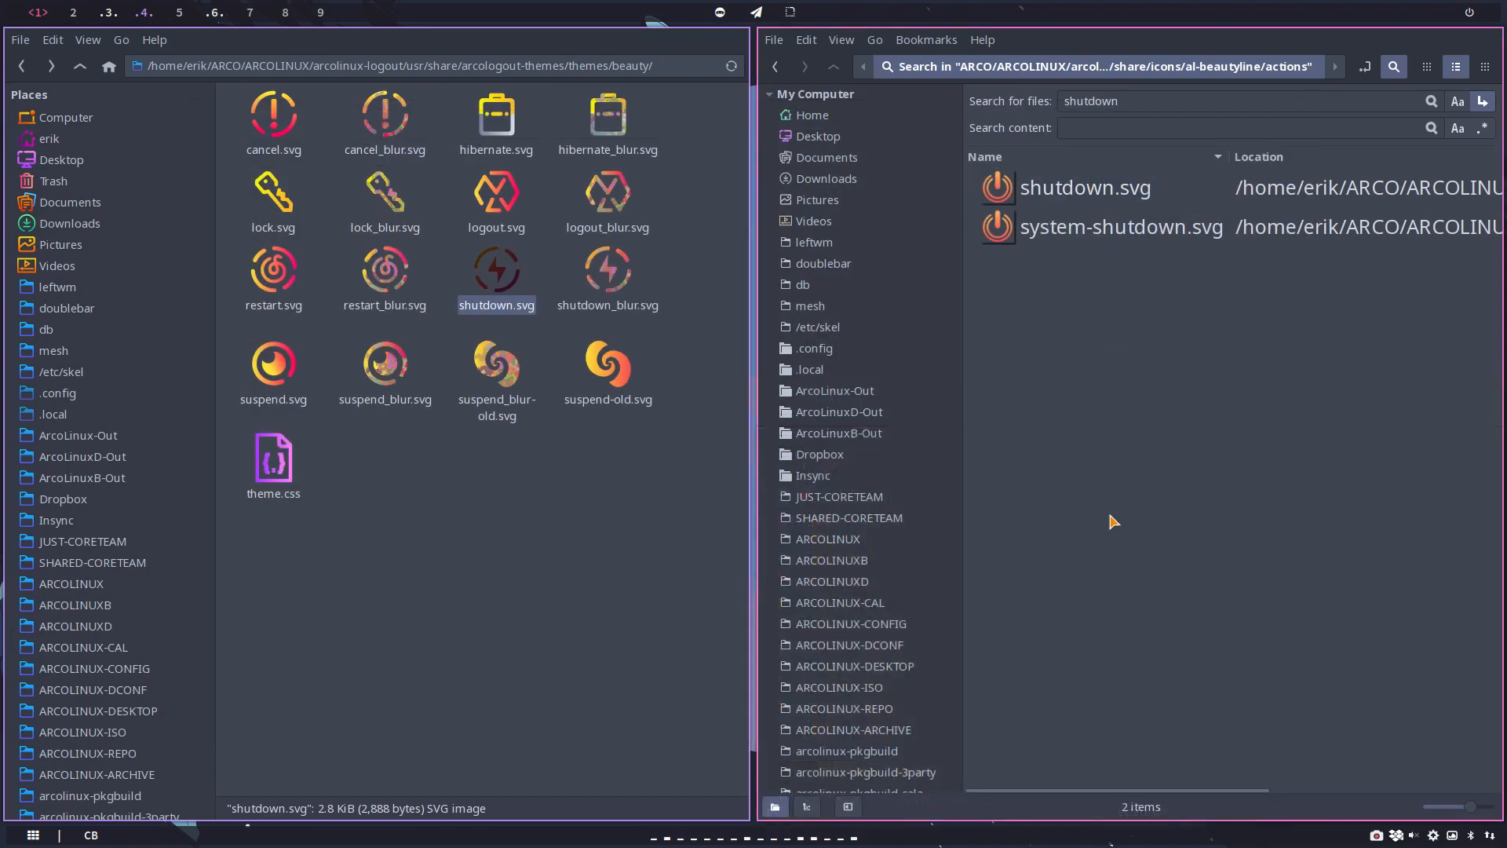
{"action": "key", "text": "super+q"}
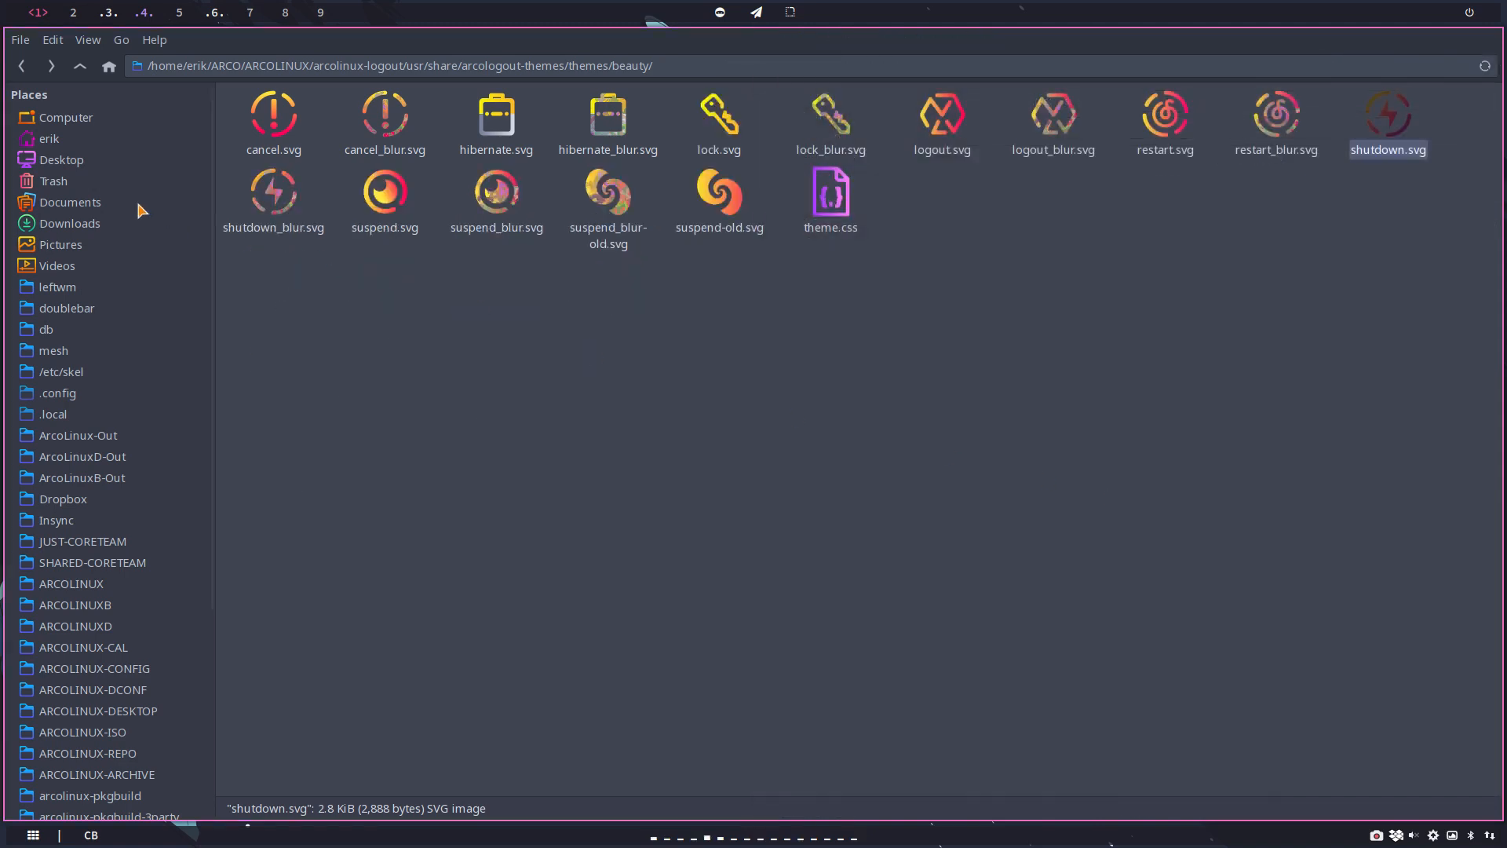
Step: Open the Desktop's hibernate.svg in Inkscape and show it full screen
{"action": "left_click", "coordinate": [61, 160]}
{"action": "left_click", "coordinate": [269, 119]}
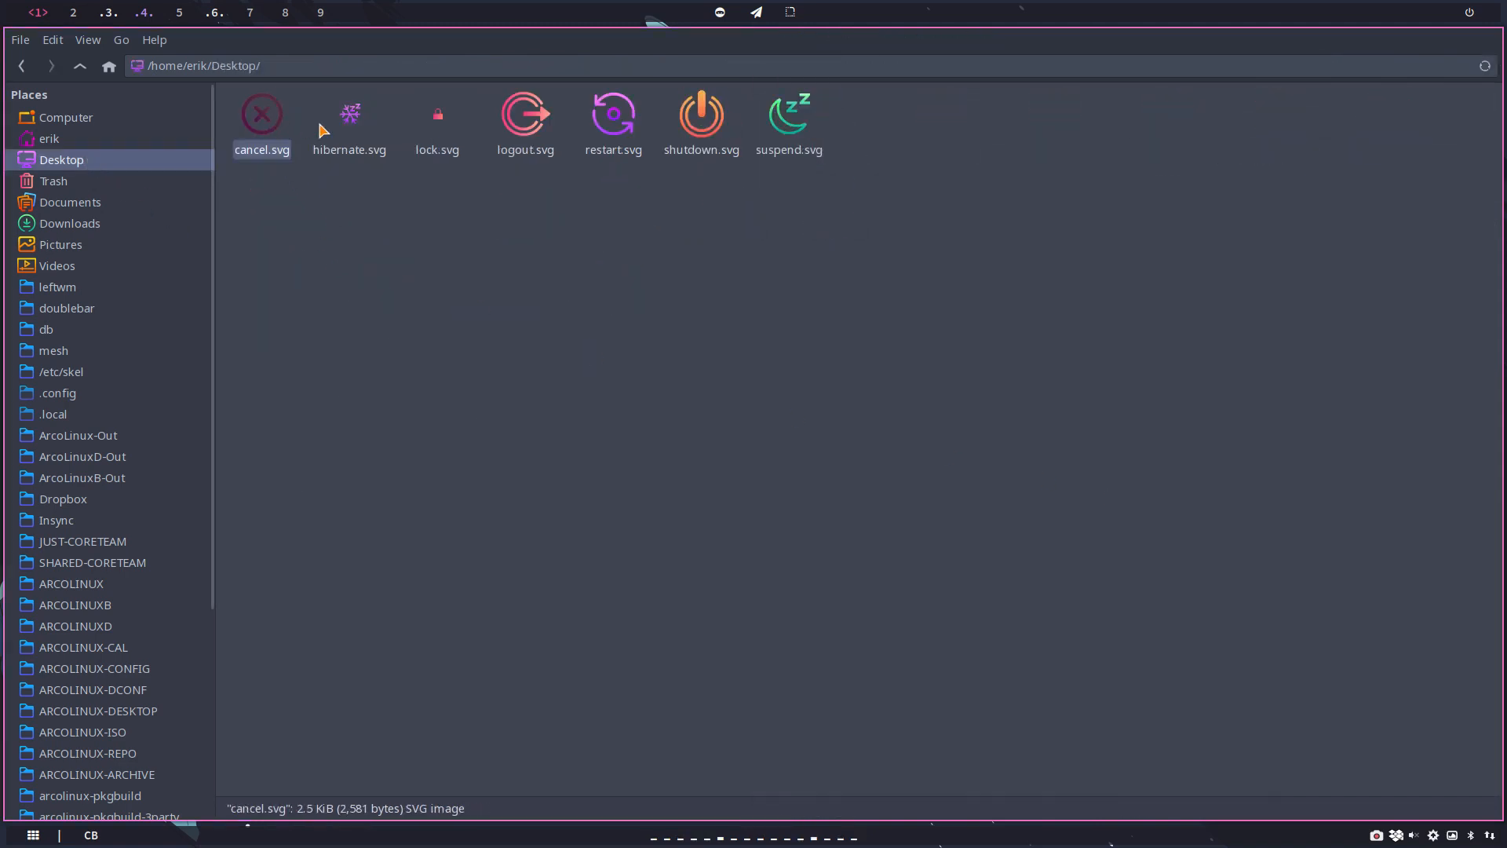
{"action": "left_click", "coordinate": [353, 120]}
{"action": "right_click", "coordinate": [353, 123]}
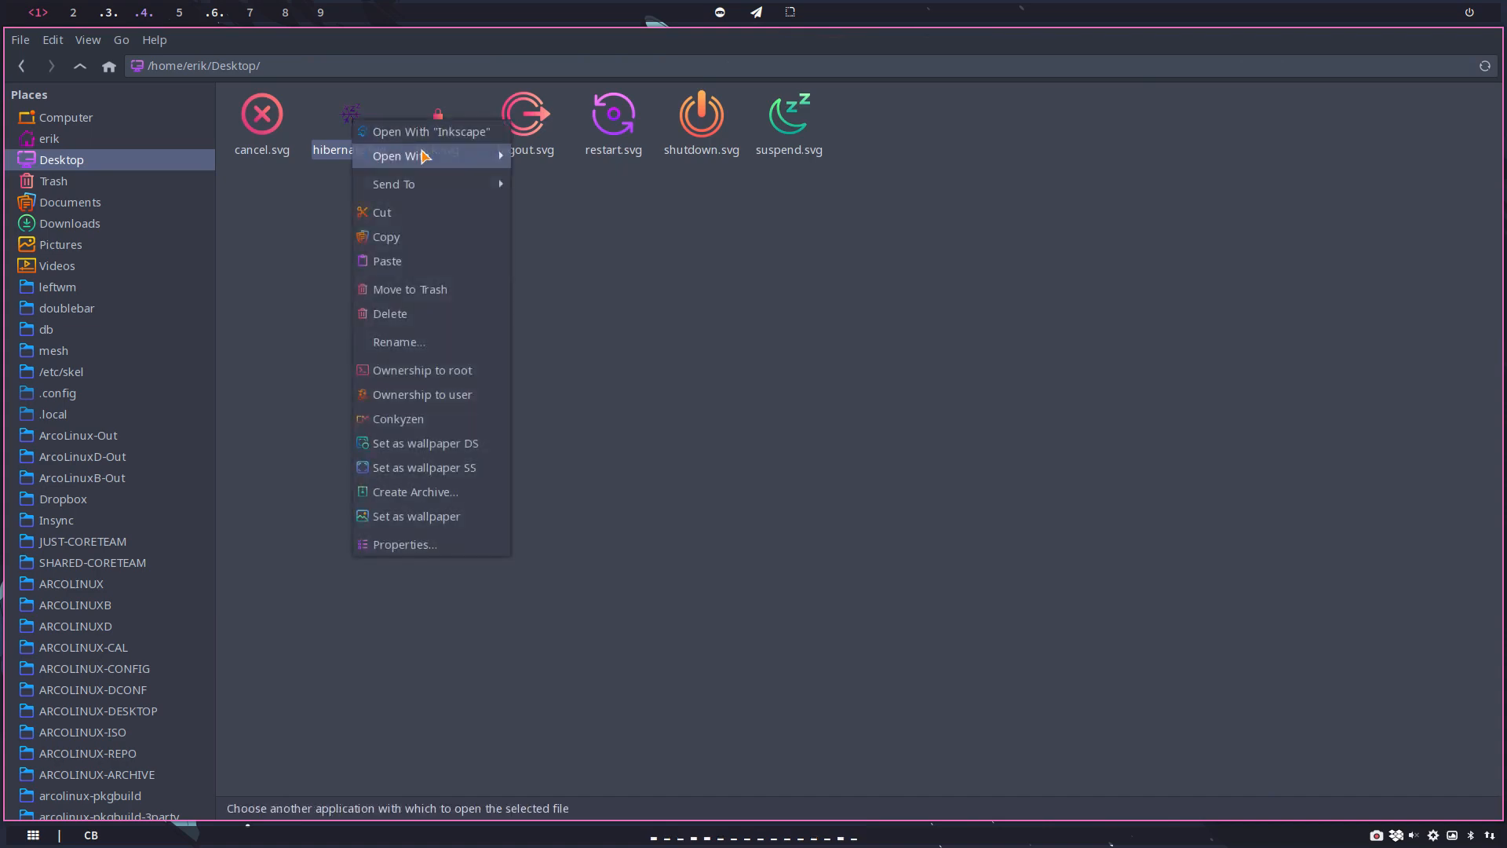
{"action": "left_click", "coordinate": [392, 134]}
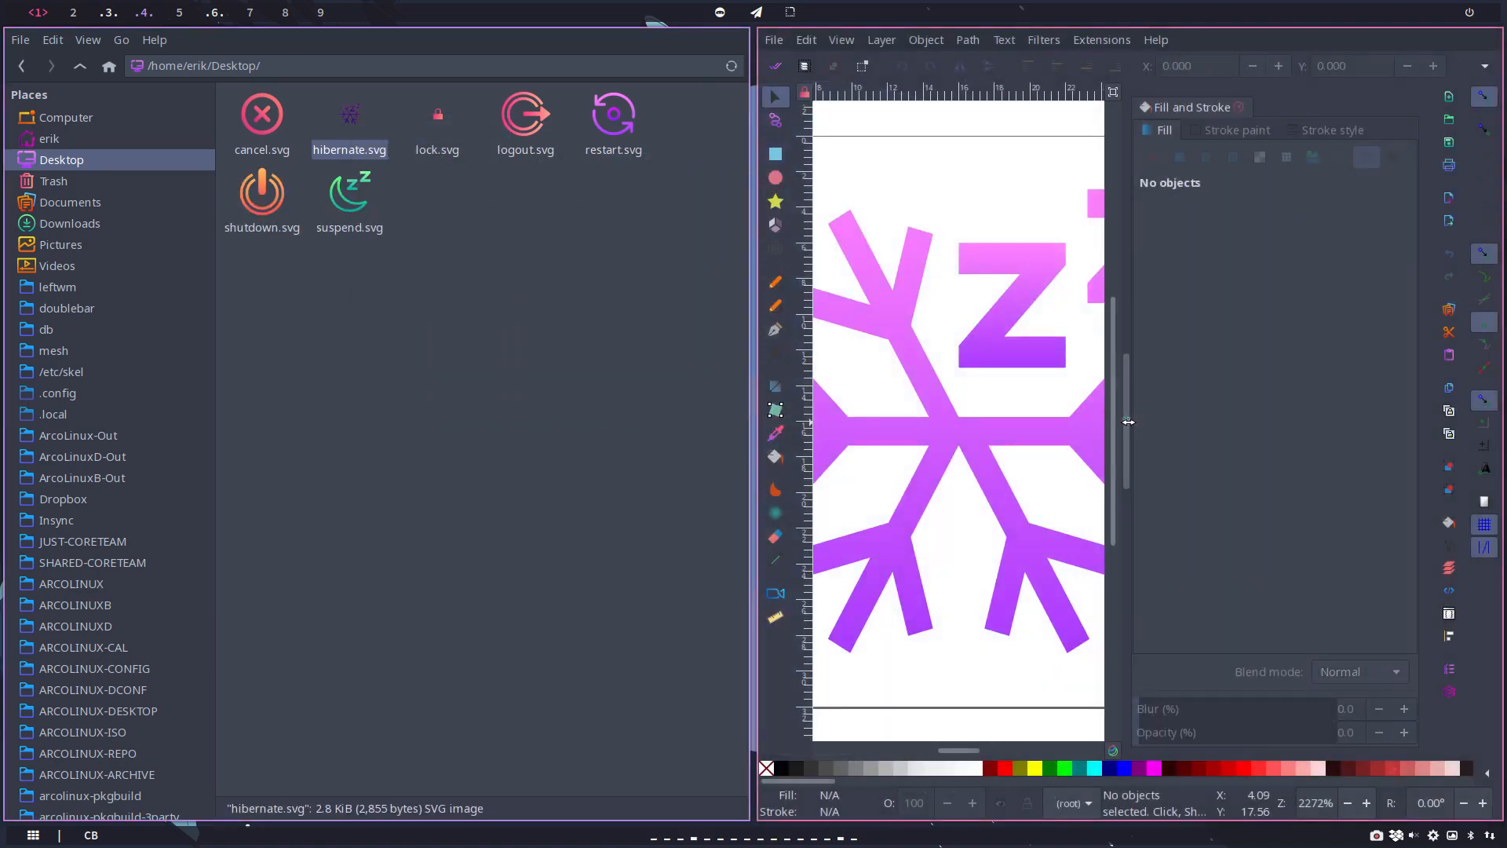
{"action": "key", "text": "super+f"}
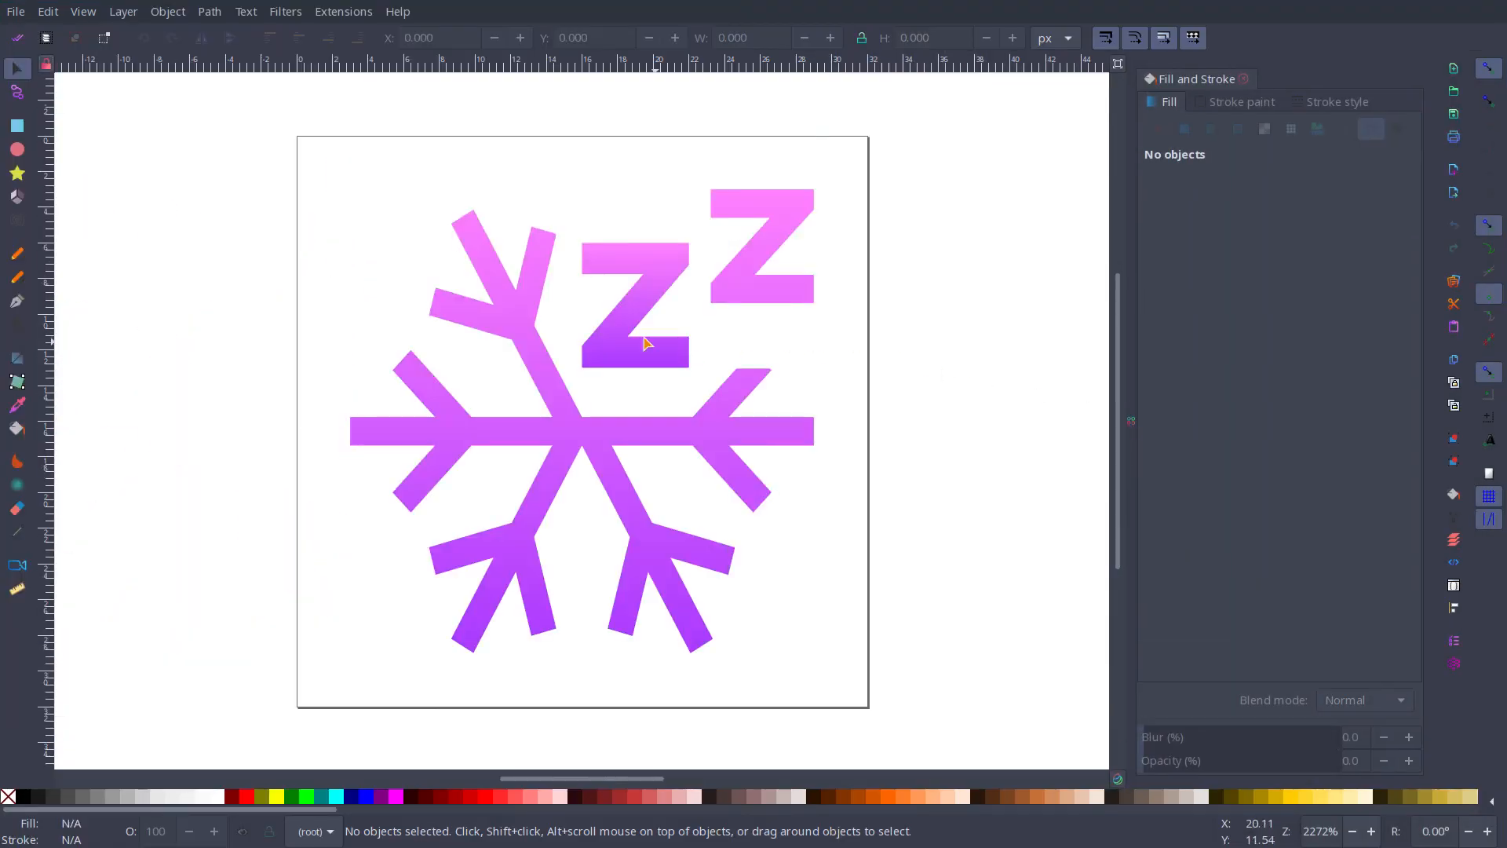
Step: Set the hibernate.svg page size to 60 by 60 px in the document properties, and close the docked dialogs
{"action": "left_click", "coordinate": [24, 11]}
{"action": "left_click", "coordinate": [82, 365]}
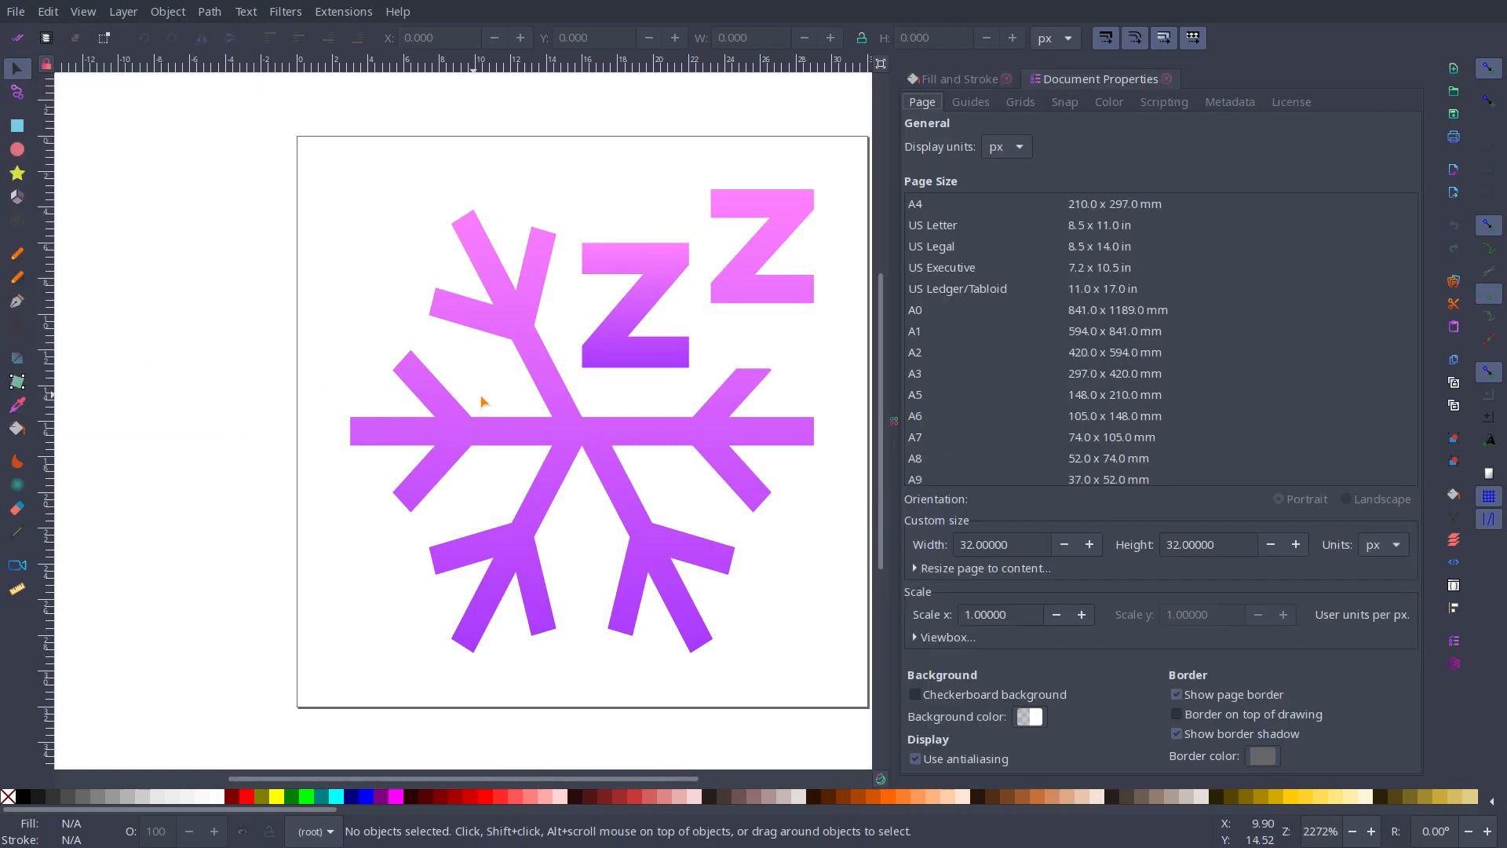
{"action": "left_click_drag", "start_coordinate": [1026, 545], "coordinate": [890, 542]}
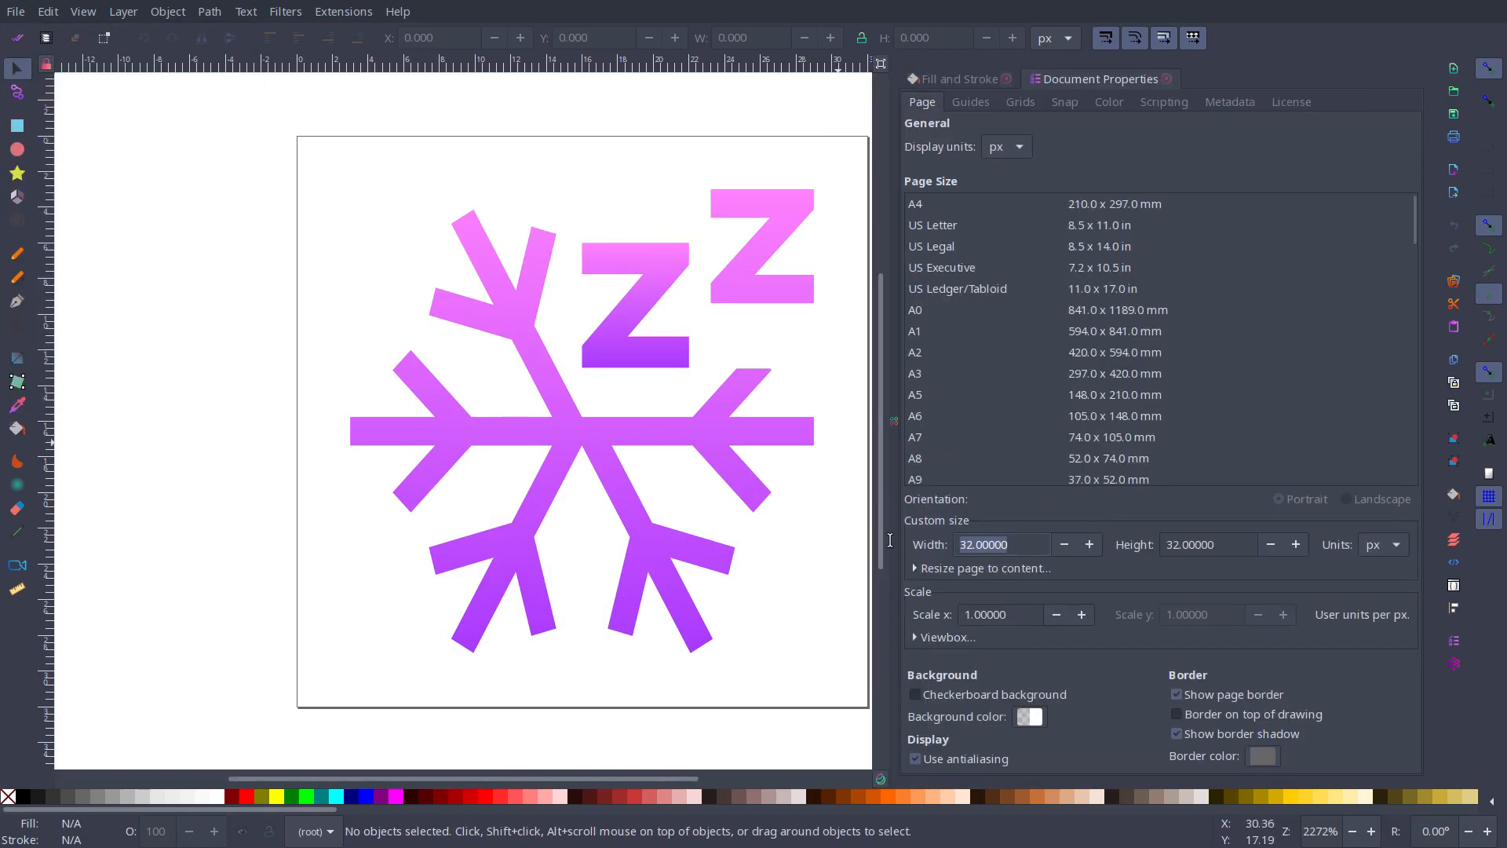
{"action": "type", "text": "60"}
{"action": "key", "text": "Tab"}
{"action": "type", "text": "60"}
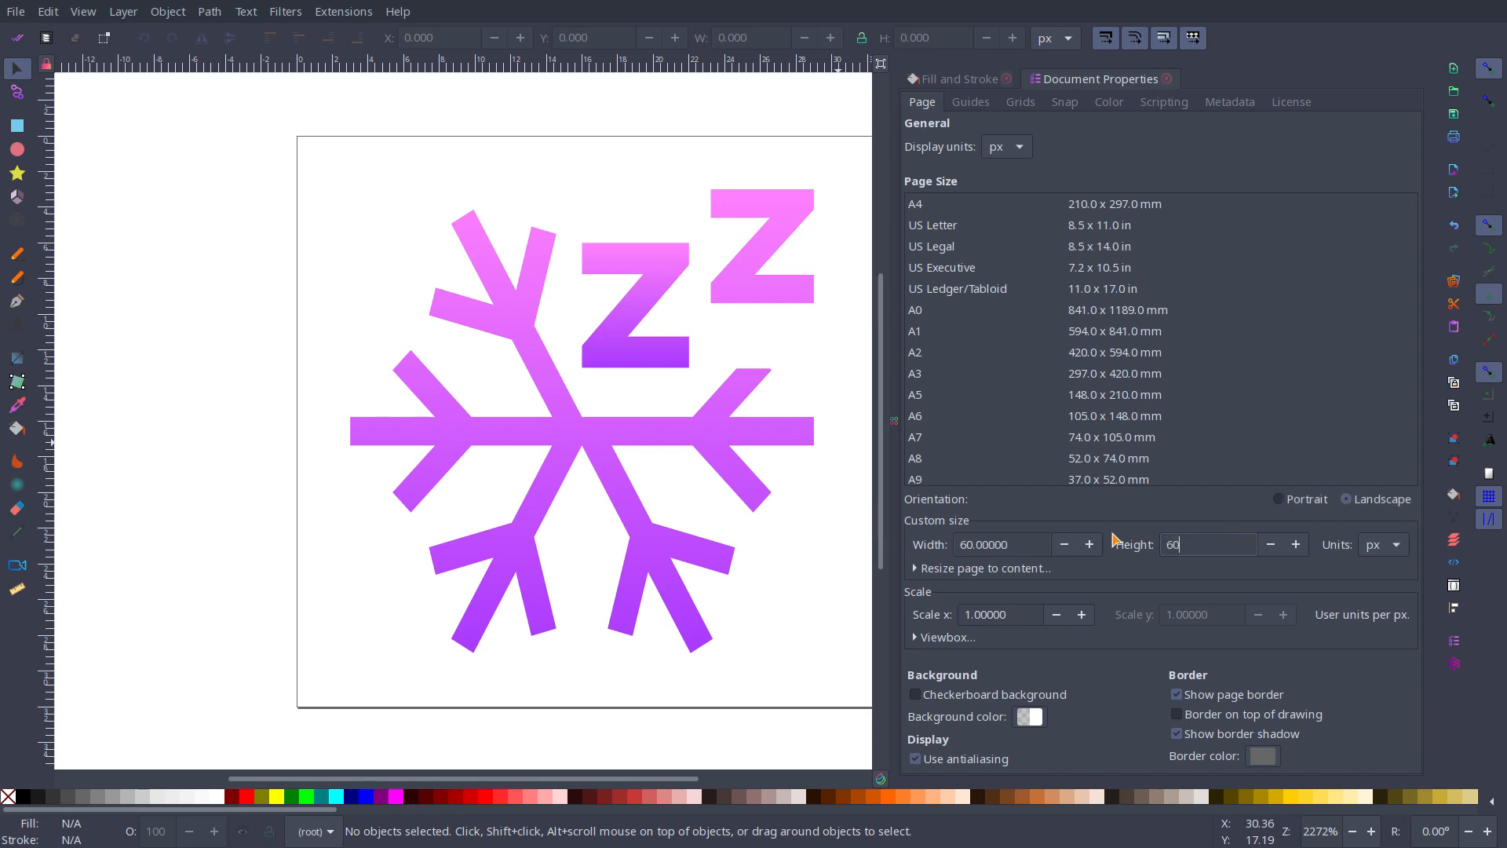
{"action": "key", "text": "Return"}
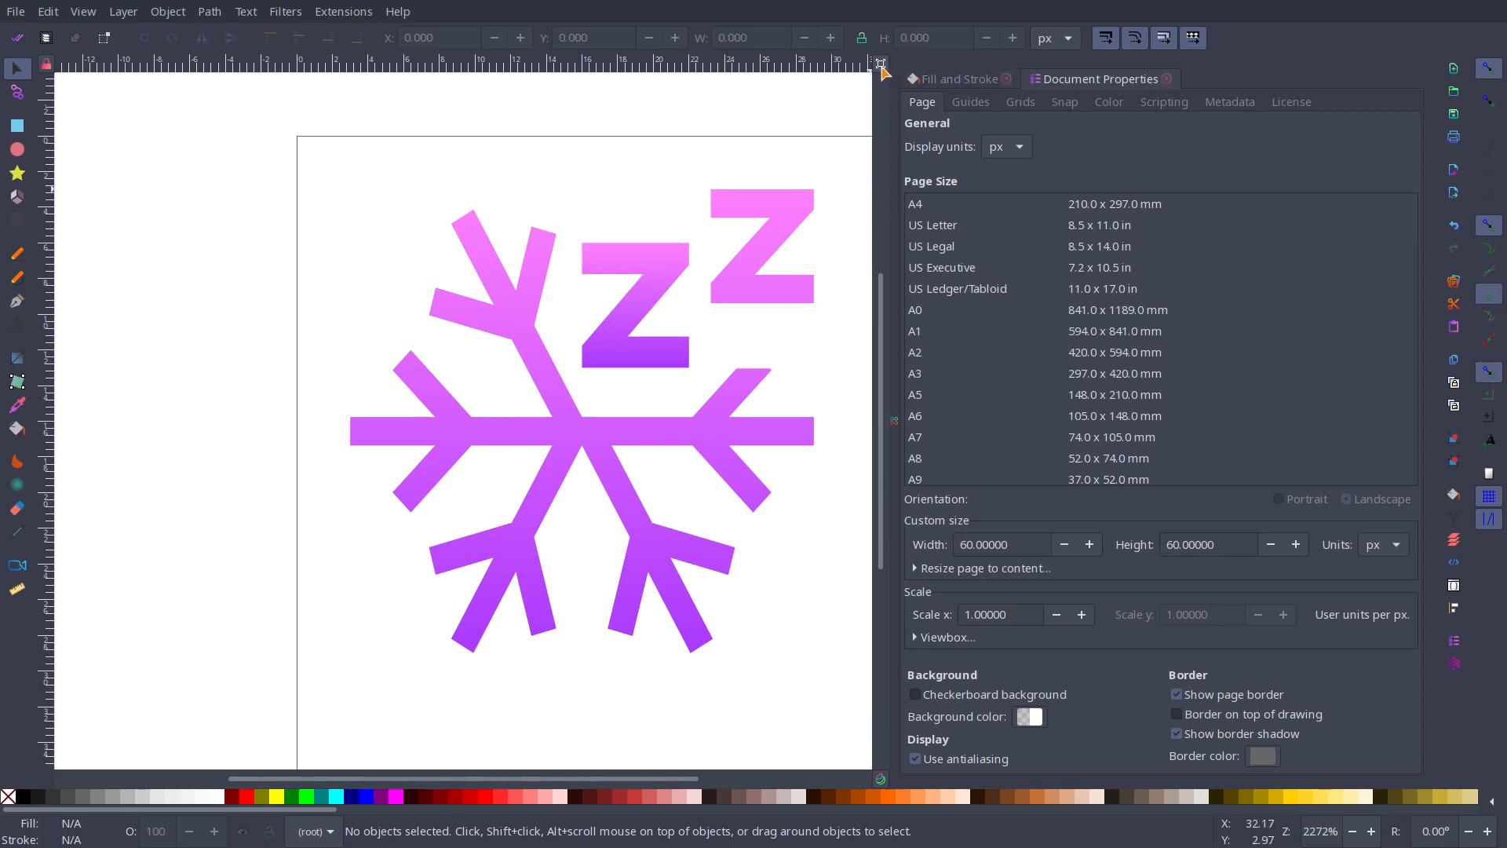
{"action": "left_click", "coordinate": [1006, 79]}
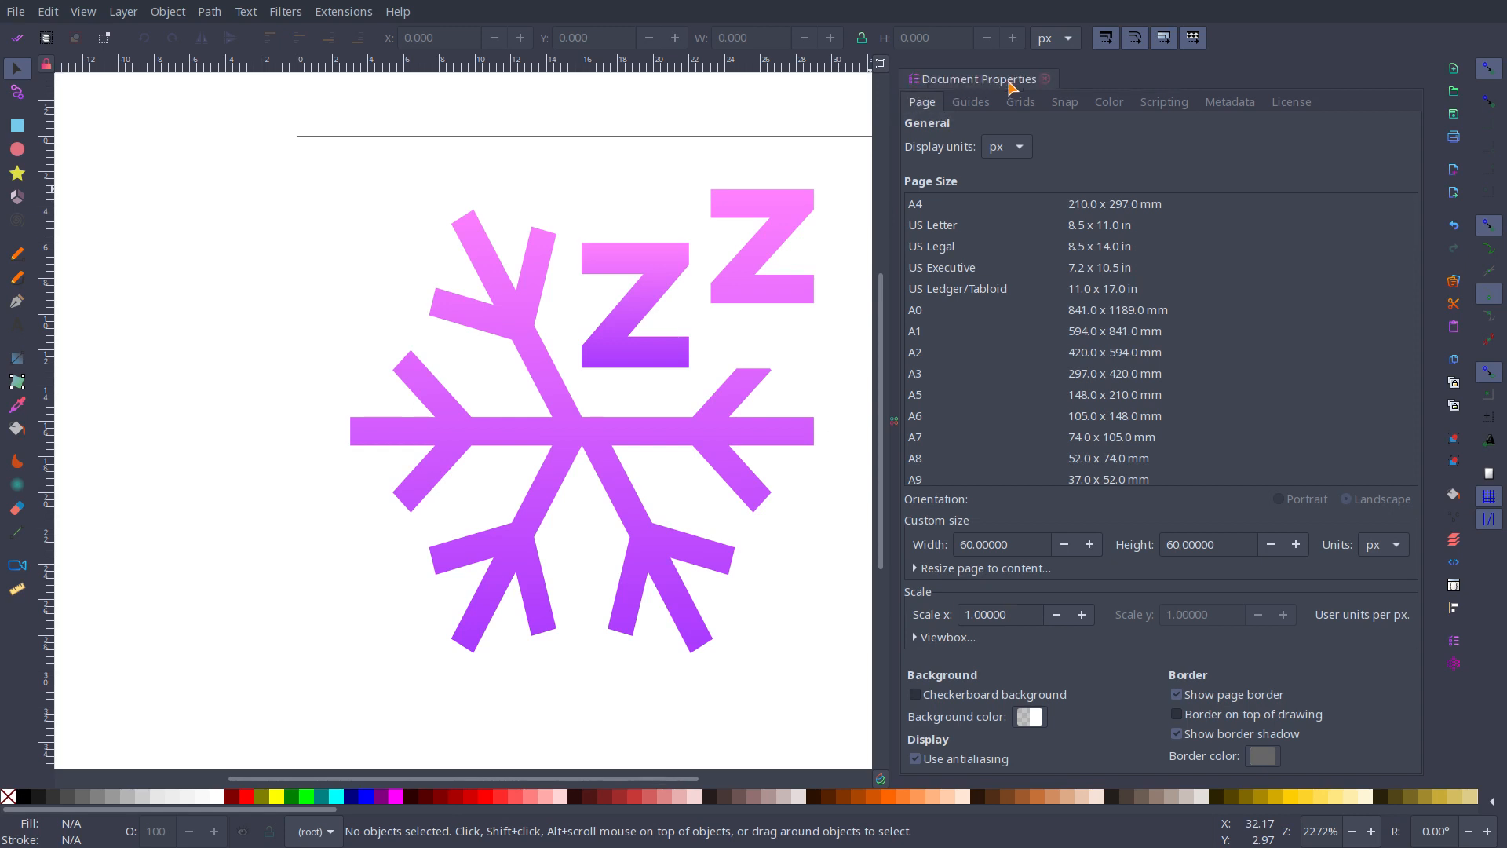
{"action": "left_click", "coordinate": [1053, 80]}
Step: Scale the whole snowflake drawing to about 50.2 px square and centre it by eye on the page
{"action": "left_click", "coordinate": [631, 337]}
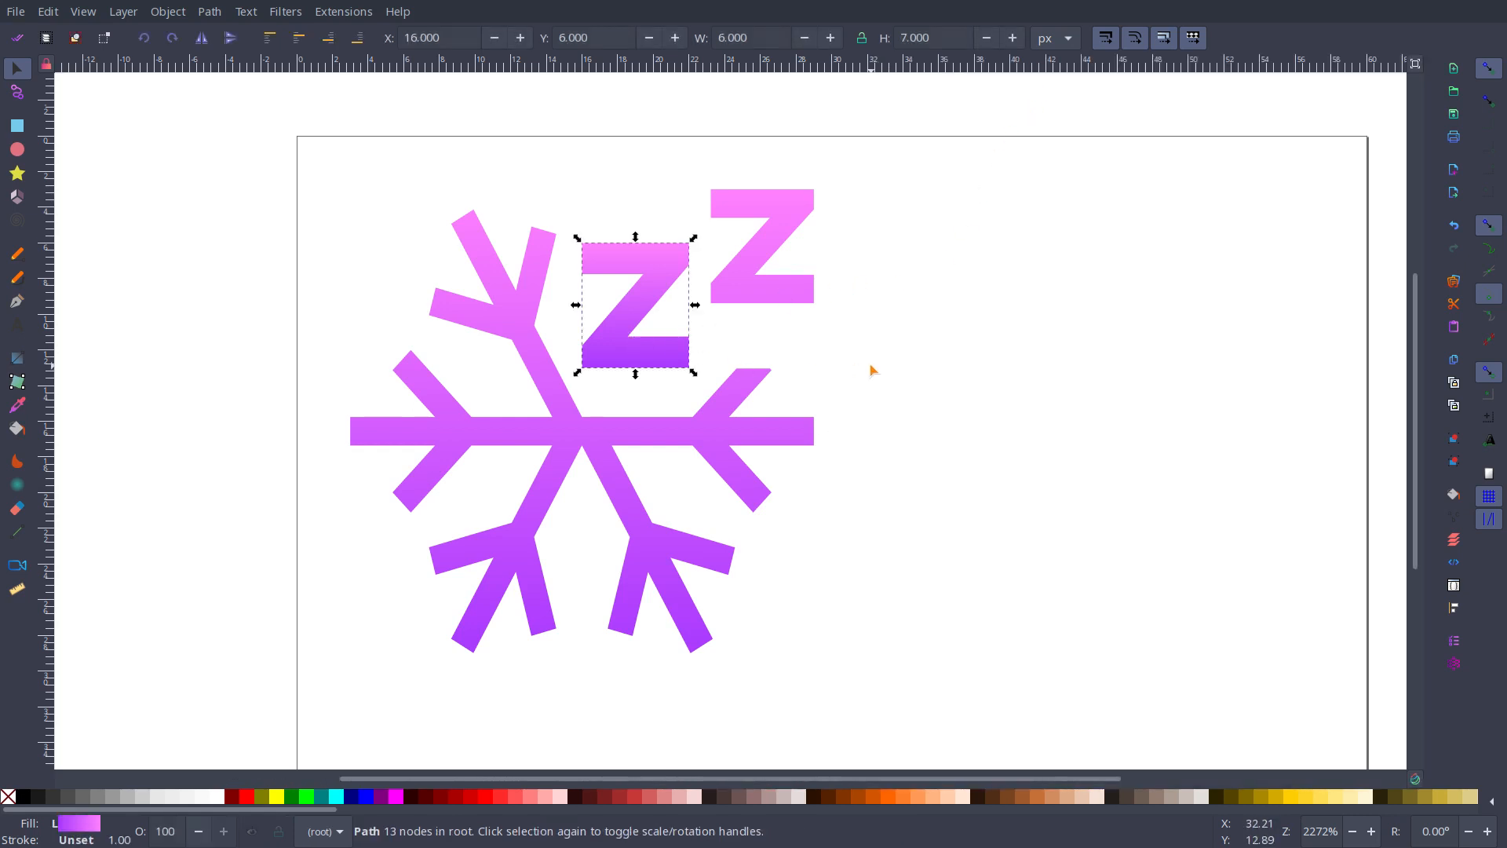
{"action": "left_click_drag", "start_coordinate": [275, 135], "coordinate": [934, 710]}
{"action": "scroll", "coordinate": [965, 616], "scroll_direction": "down", "scroll_amount": 6}
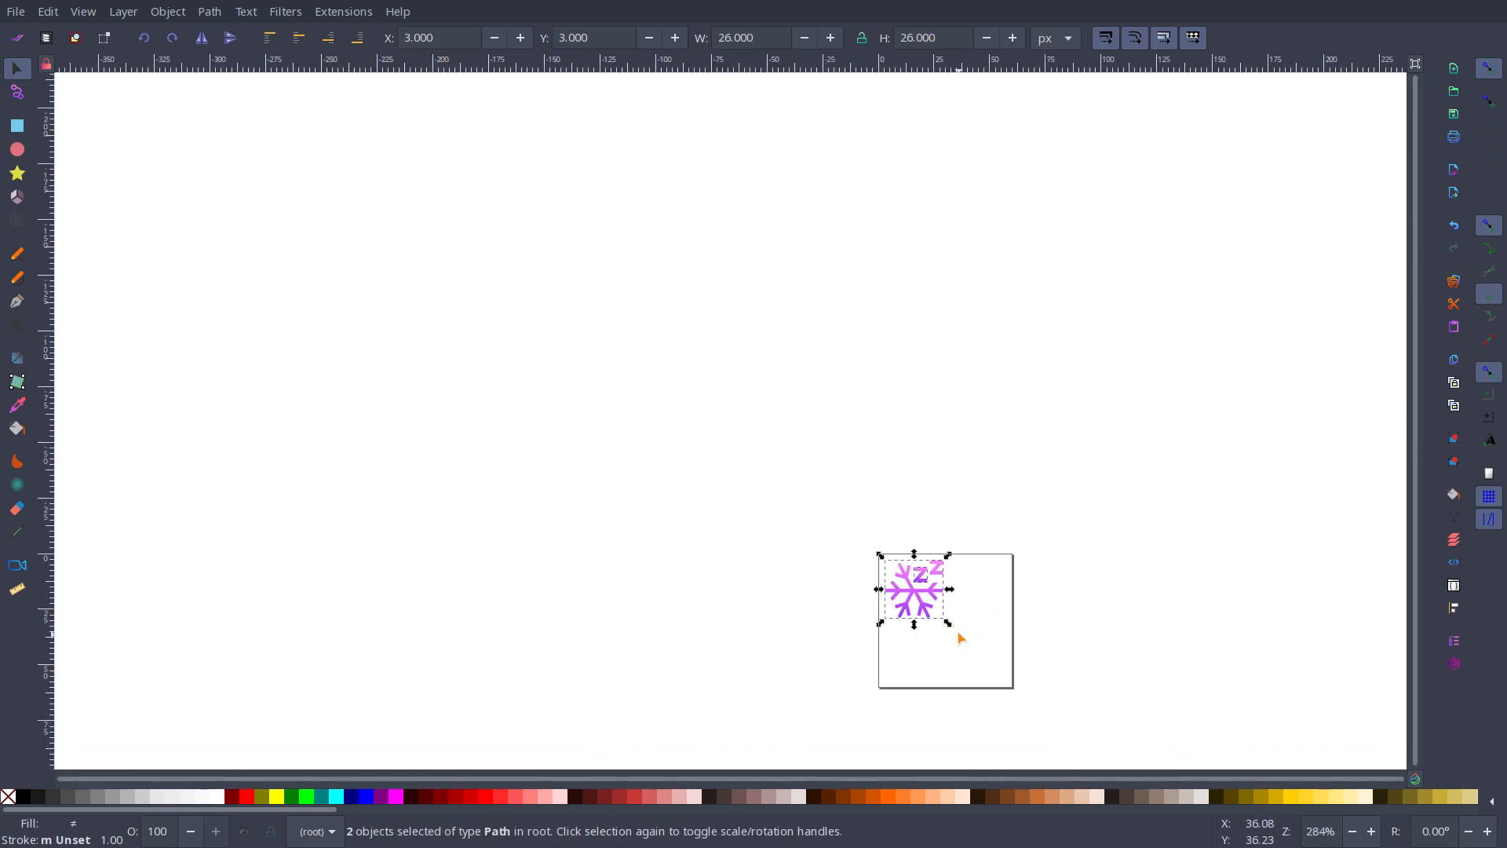
{"action": "left_click_drag", "start_coordinate": [948, 622], "coordinate": [1005, 685]}
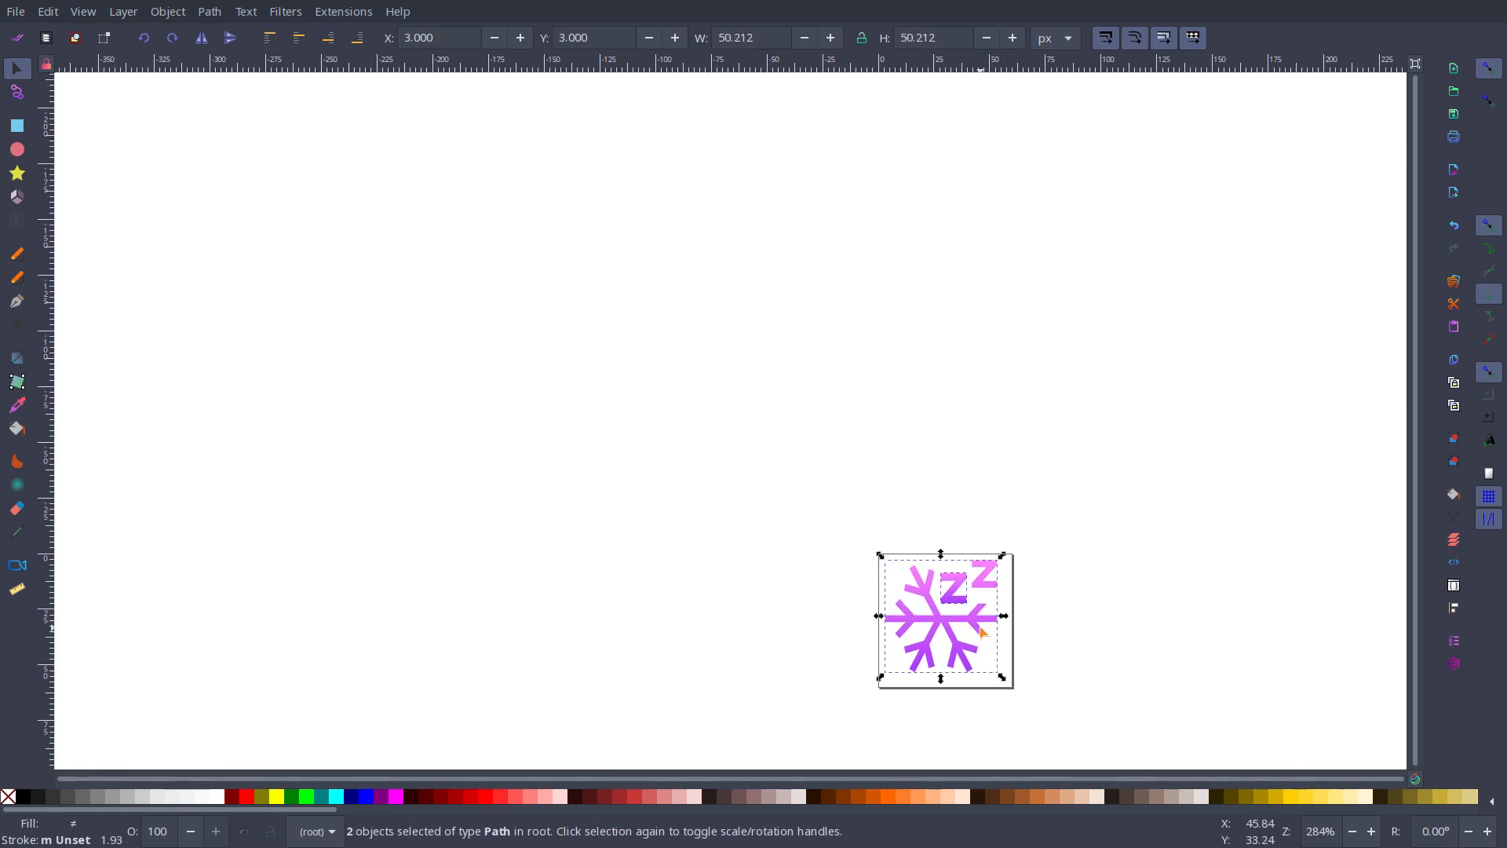
{"action": "left_click_drag", "start_coordinate": [978, 628], "coordinate": [982, 633]}
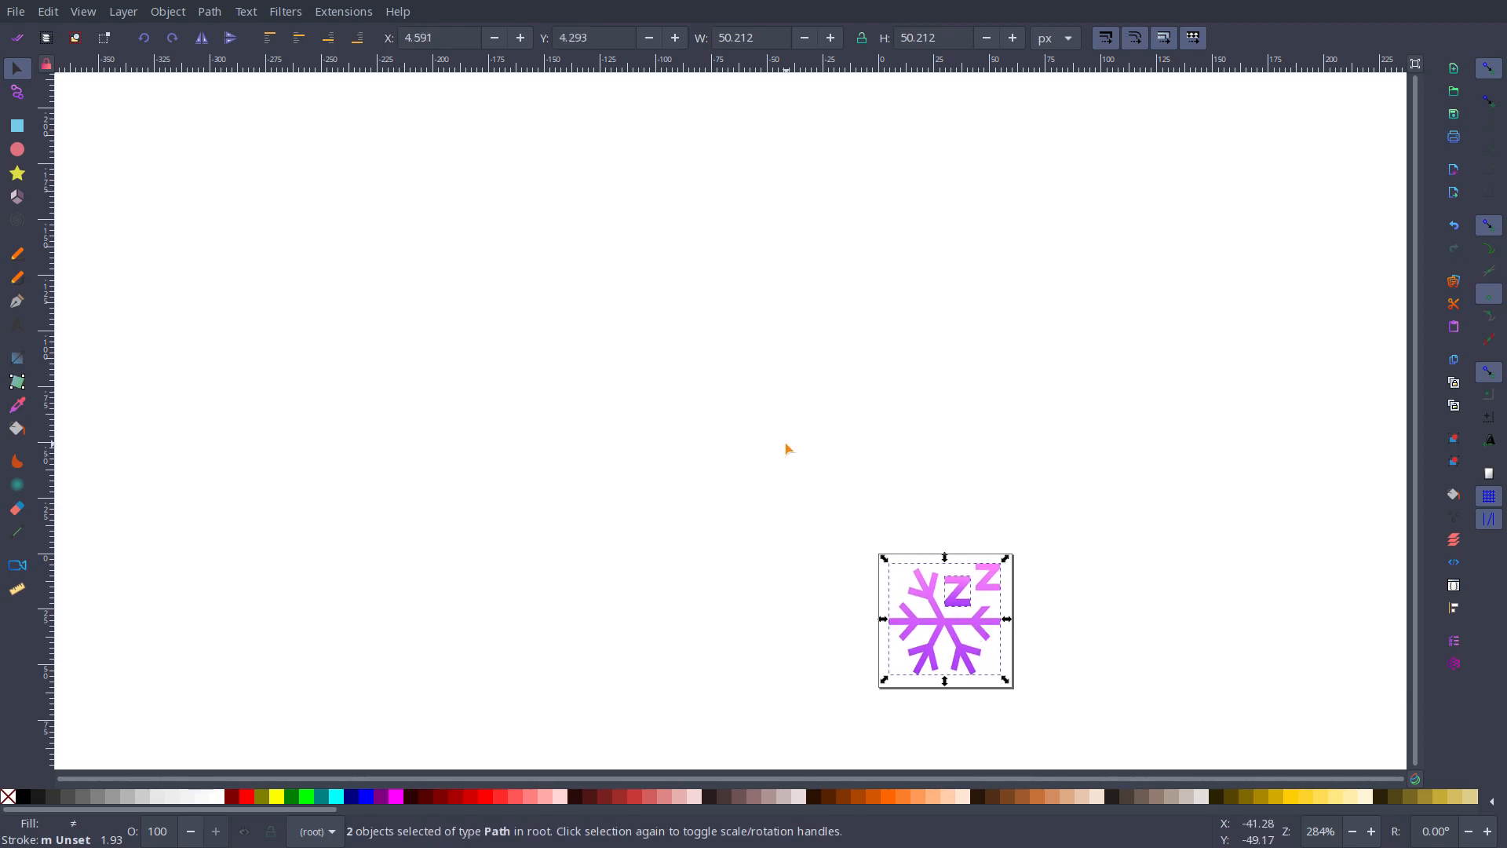
Step: Save the drawing as Optimized SVG over the Desktop's hibernate.svg, and close it without saving as Inkscape SVG
{"action": "key", "text": "ctrl+shift+s"}
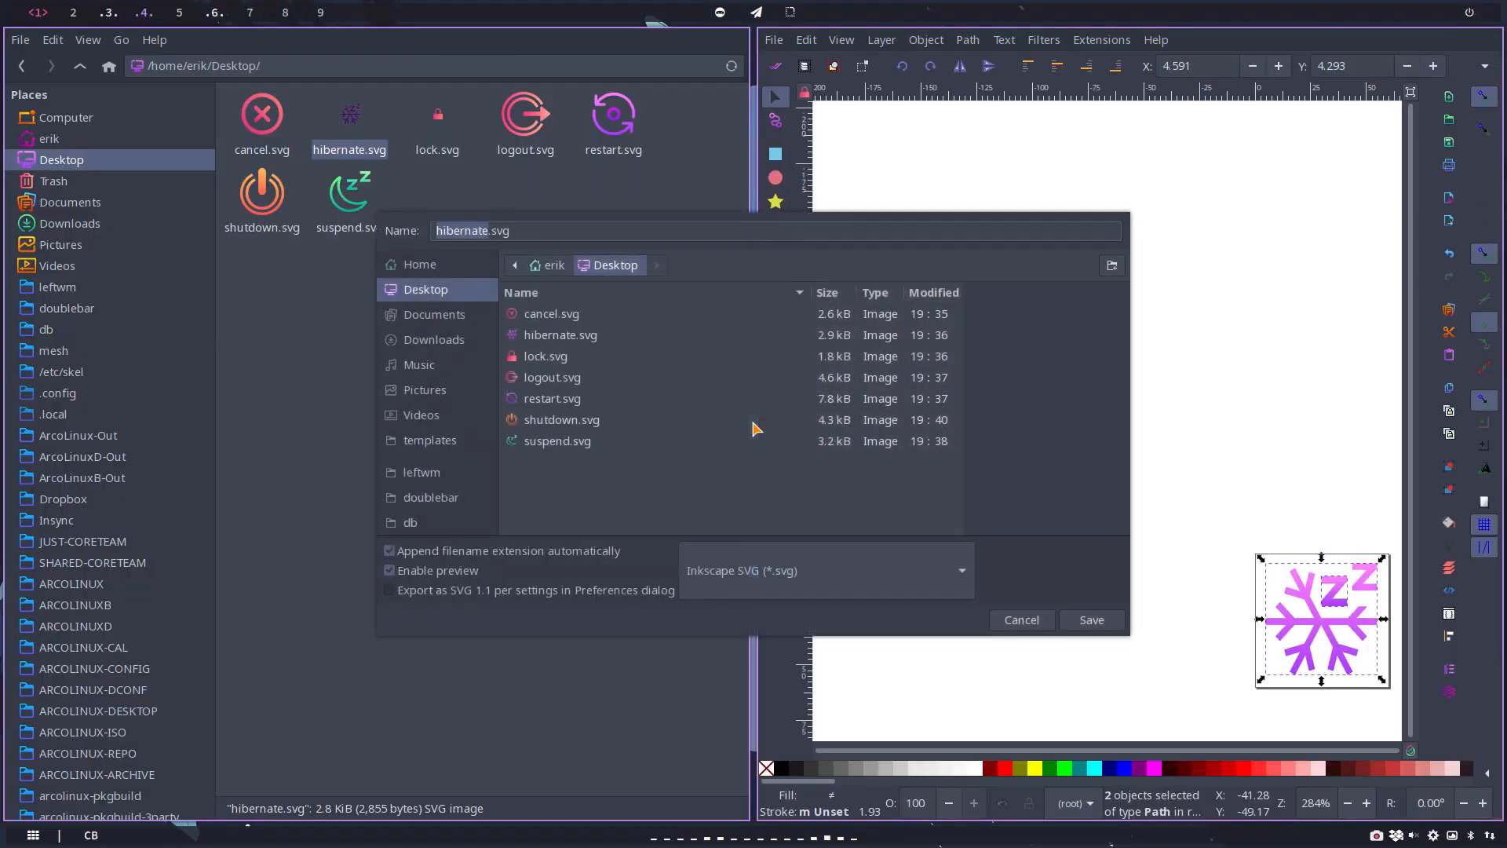
{"action": "left_click", "coordinate": [759, 572]}
{"action": "left_click", "coordinate": [780, 680]}
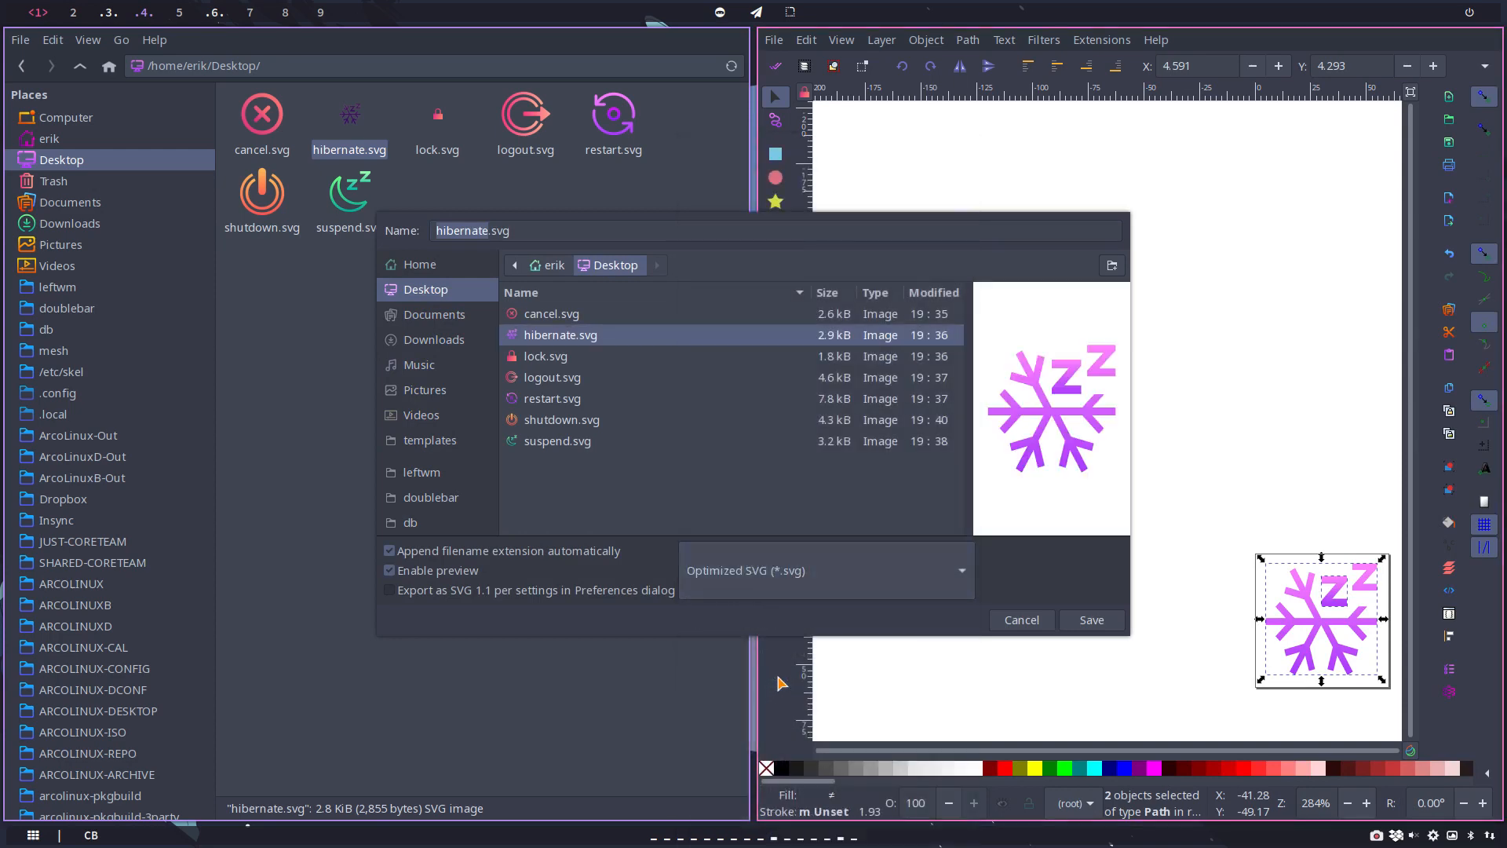
{"action": "left_click", "coordinate": [1091, 619]}
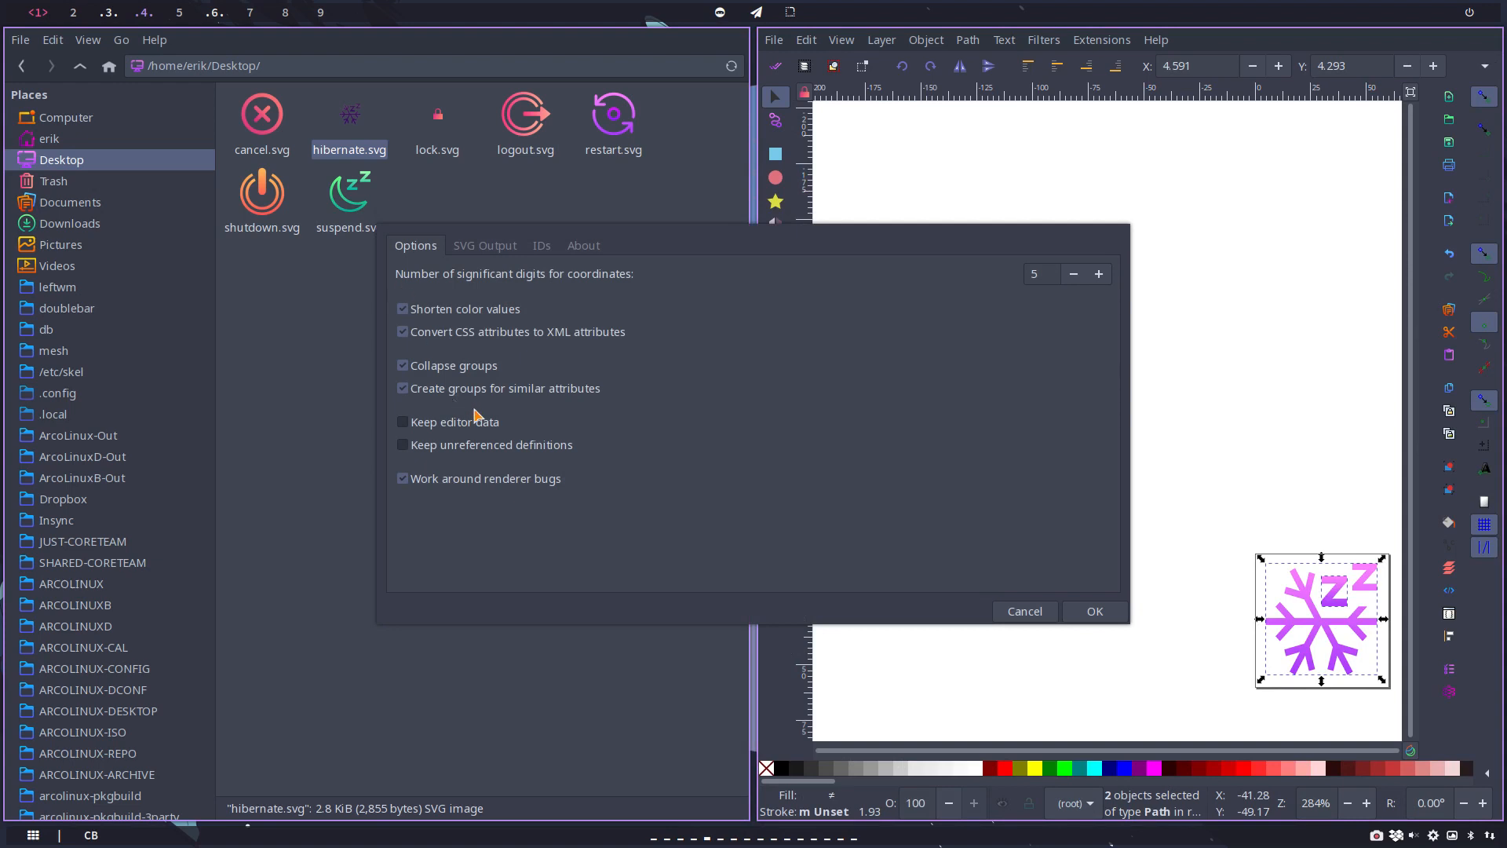
{"action": "left_click", "coordinate": [1095, 611]}
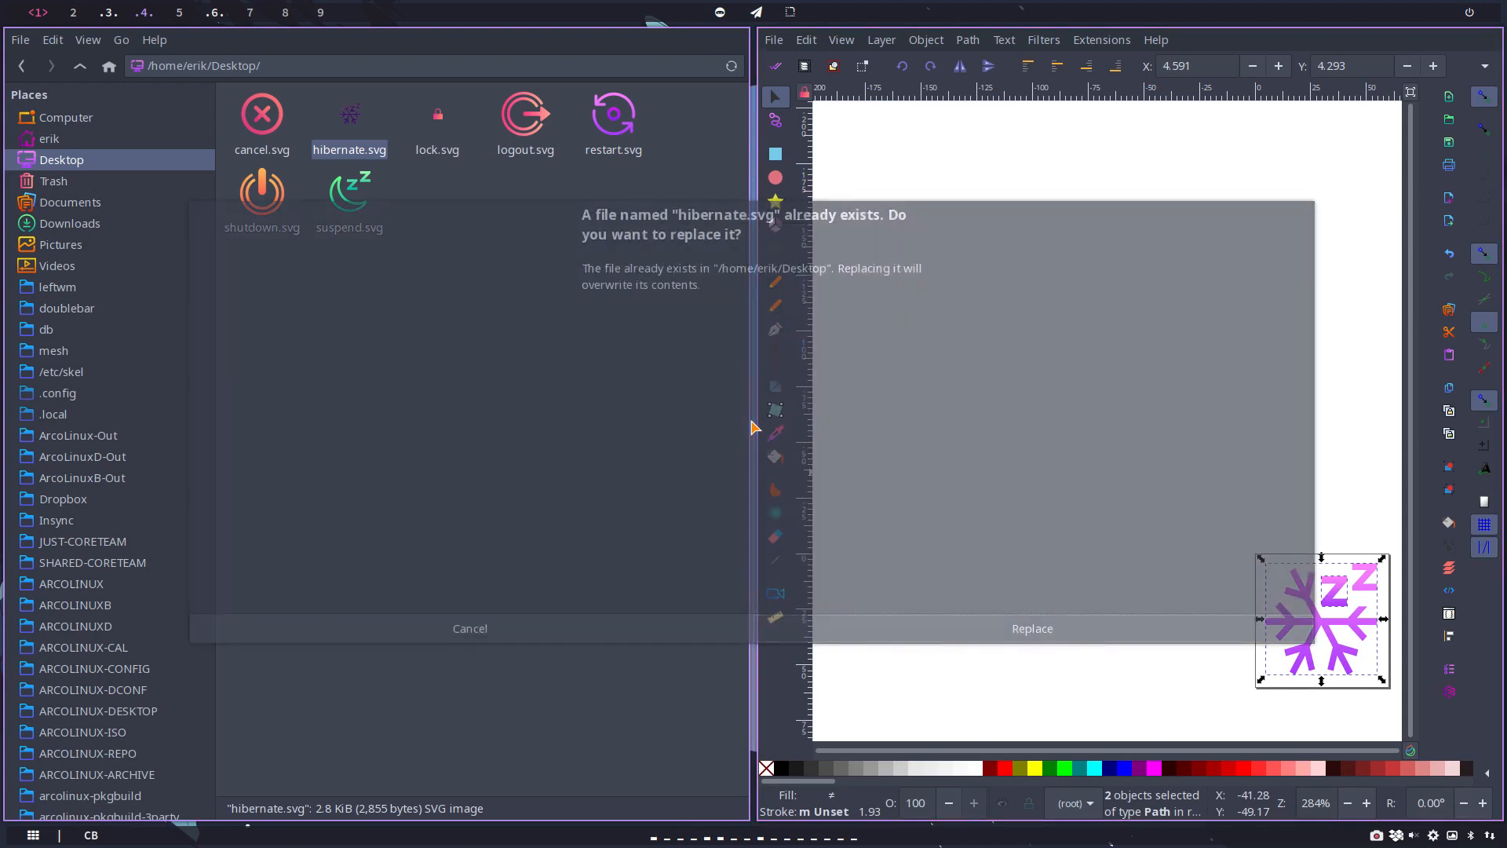
{"action": "left_click", "coordinate": [1063, 629]}
{"action": "left_click", "coordinate": [505, 323]}
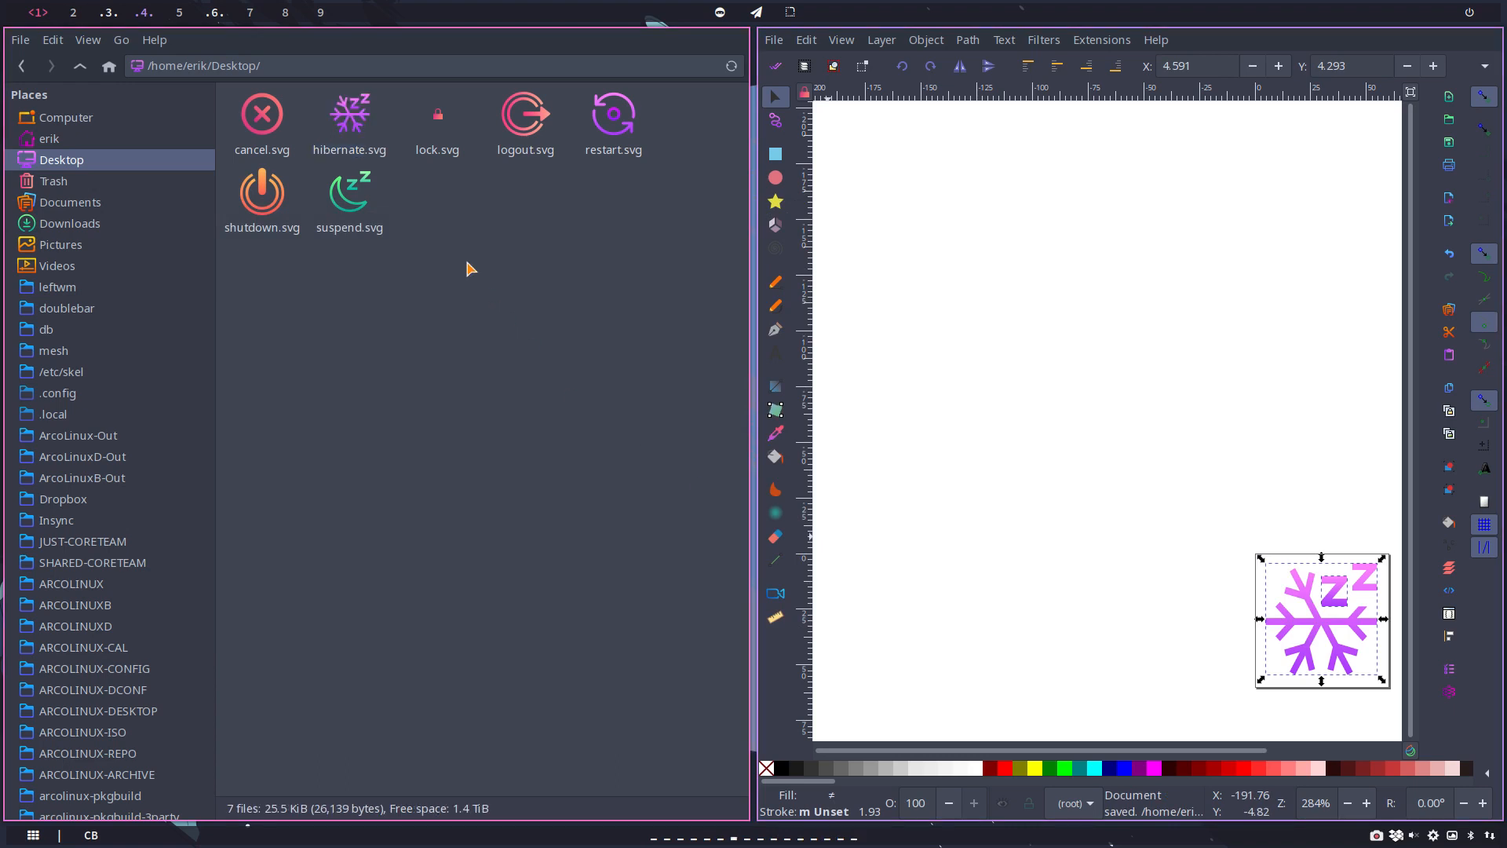
{"action": "left_click", "coordinate": [1117, 331]}
{"action": "key", "text": "ctrl+w"}
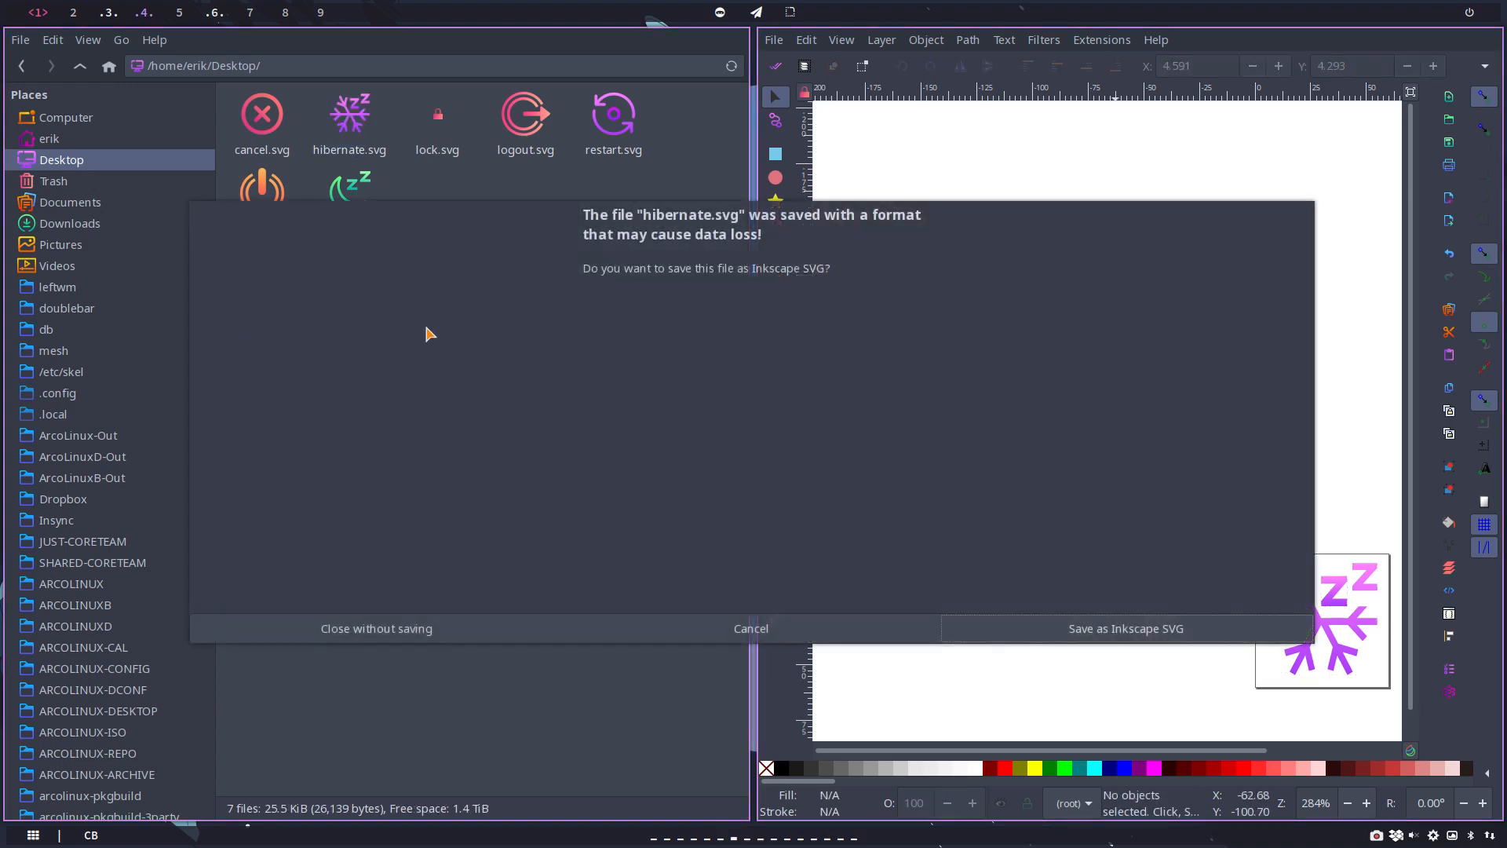
{"action": "left_click", "coordinate": [463, 630]}
Step: Open the Desktop's lock.svg in Inkscape and show it full screen
{"action": "right_click", "coordinate": [431, 126]}
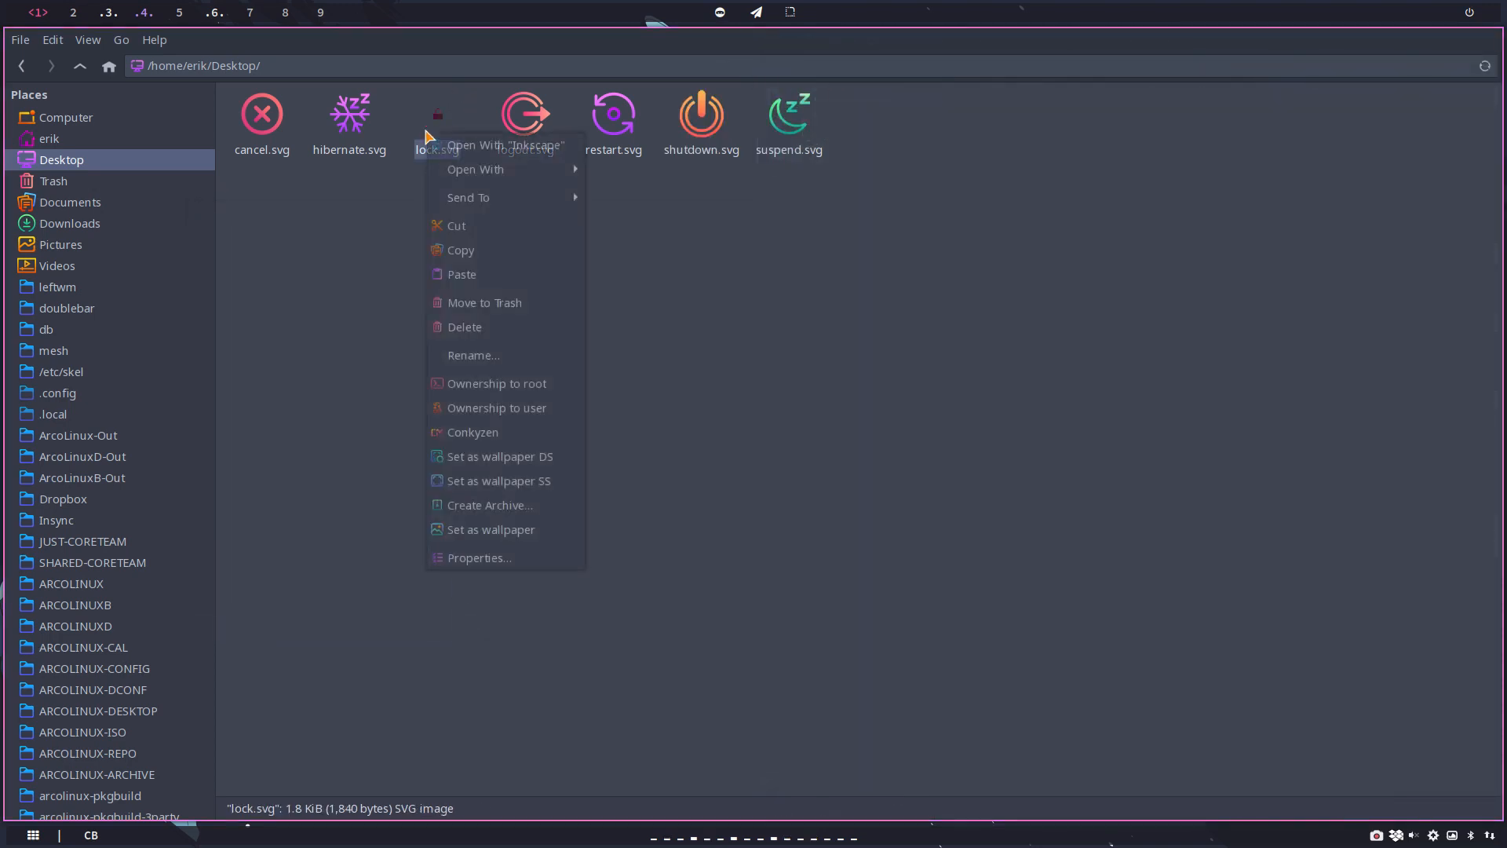
{"action": "left_click", "coordinate": [510, 141]}
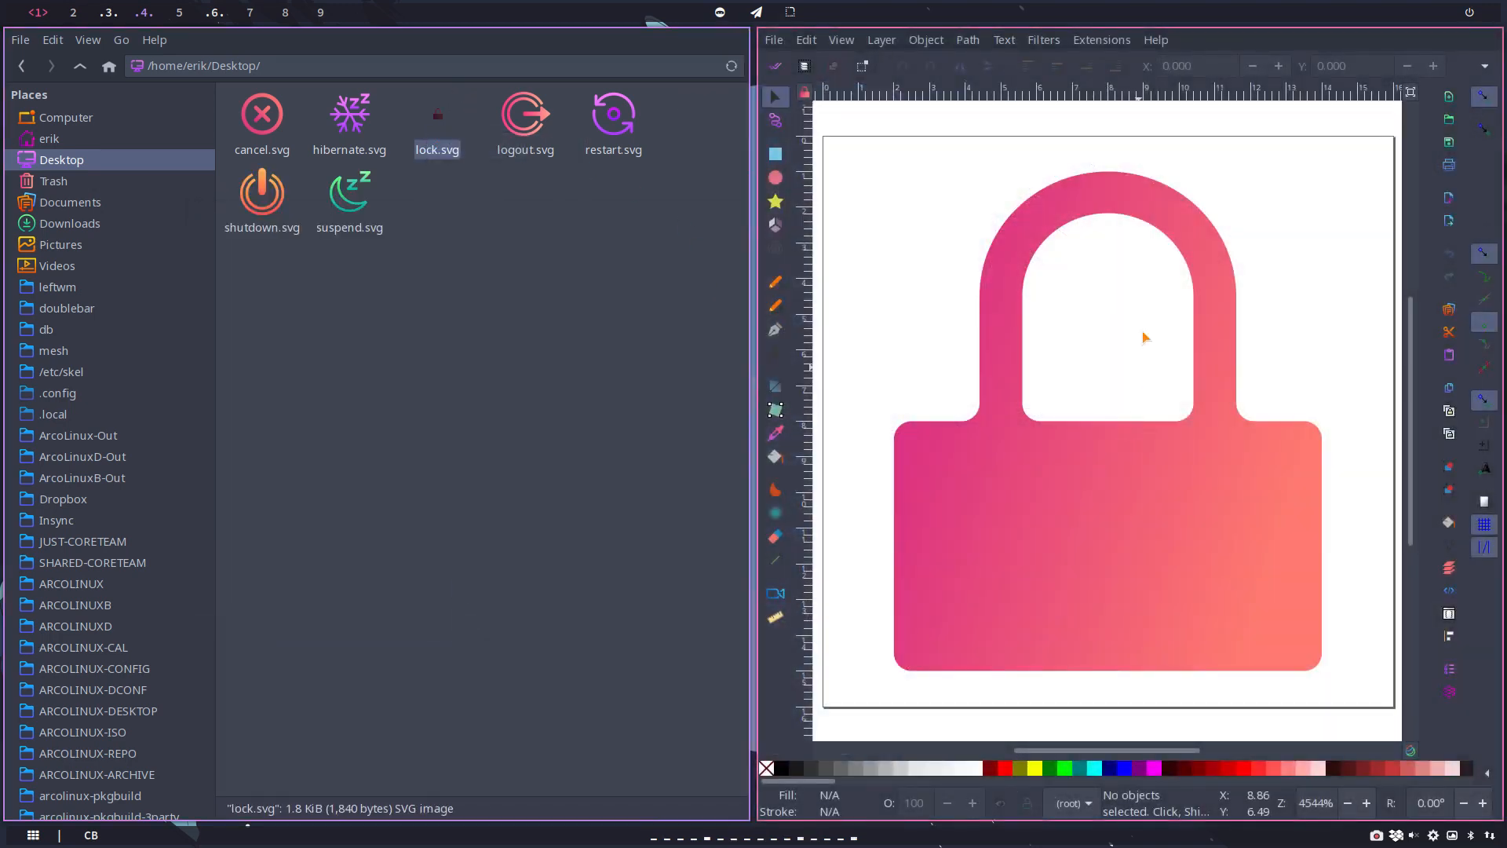
{"action": "key", "text": "F11"}
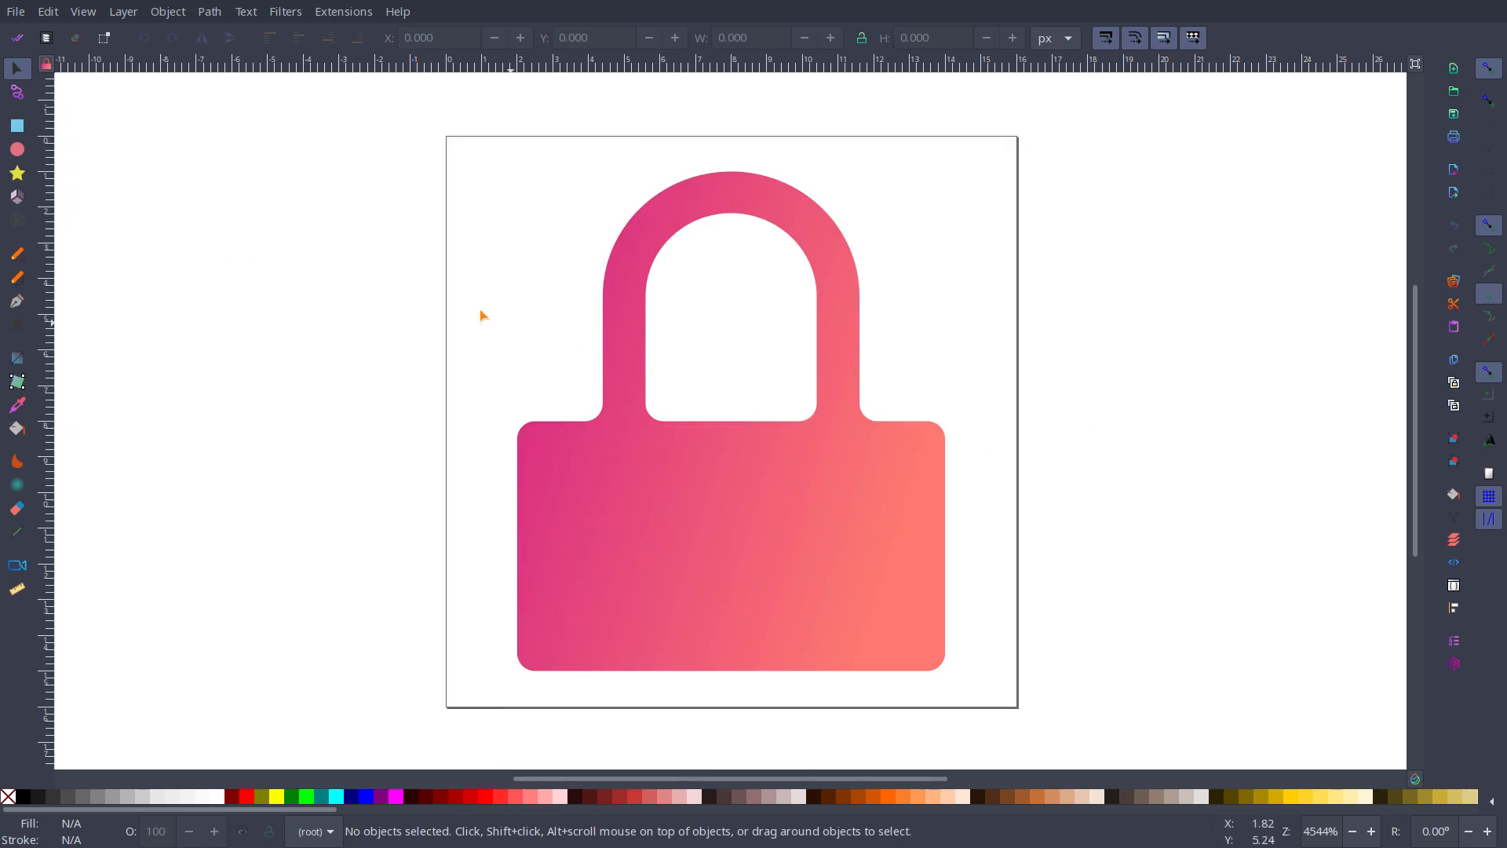
Step: Set the lock.svg page size to 60 by 60 px in the document properties, and close the docked dialog
{"action": "left_click", "coordinate": [15, 11]}
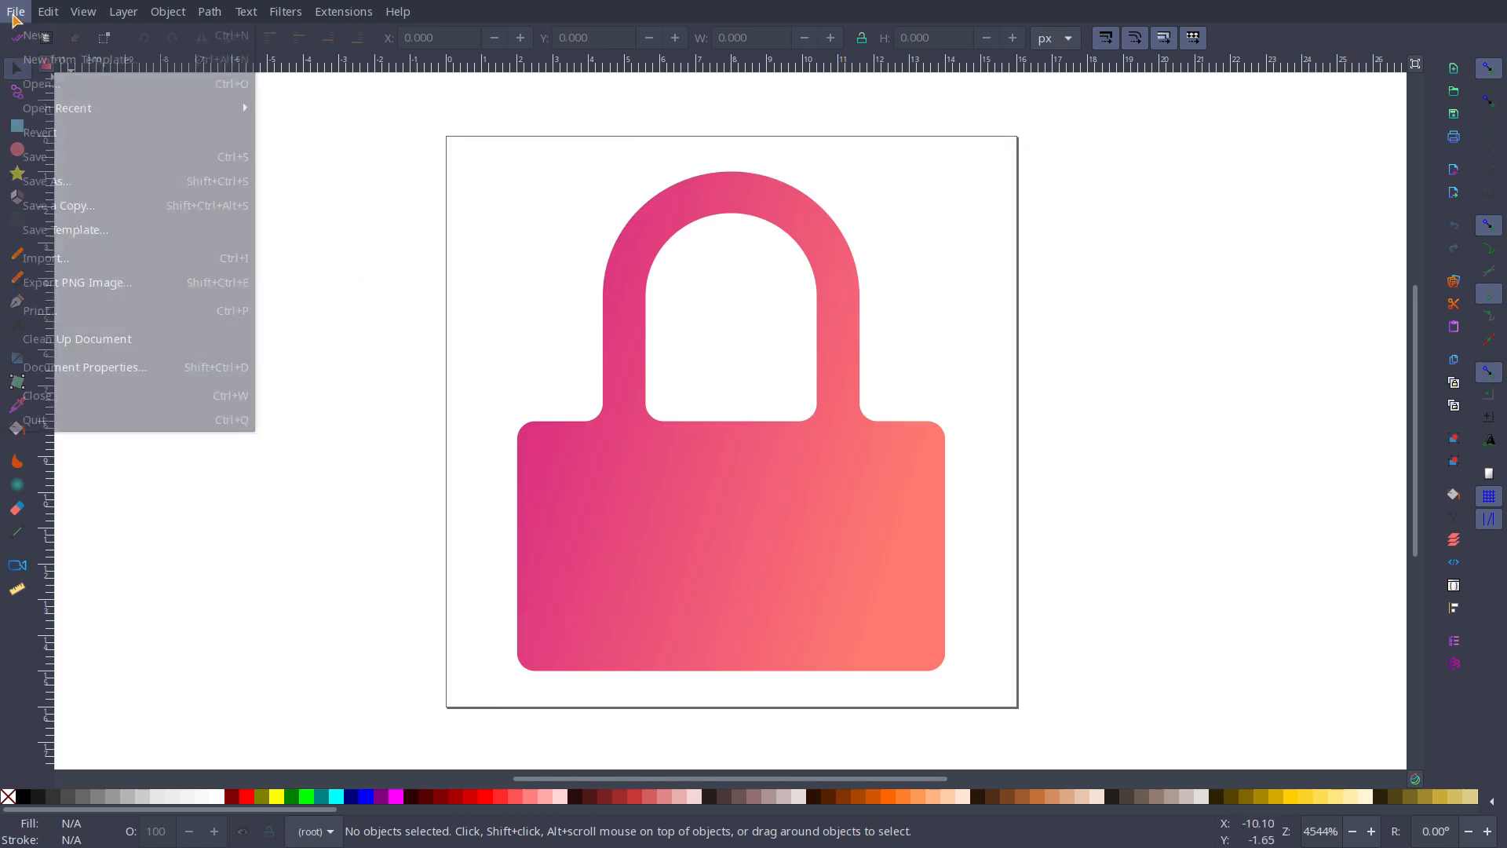
{"action": "left_click", "coordinate": [98, 368]}
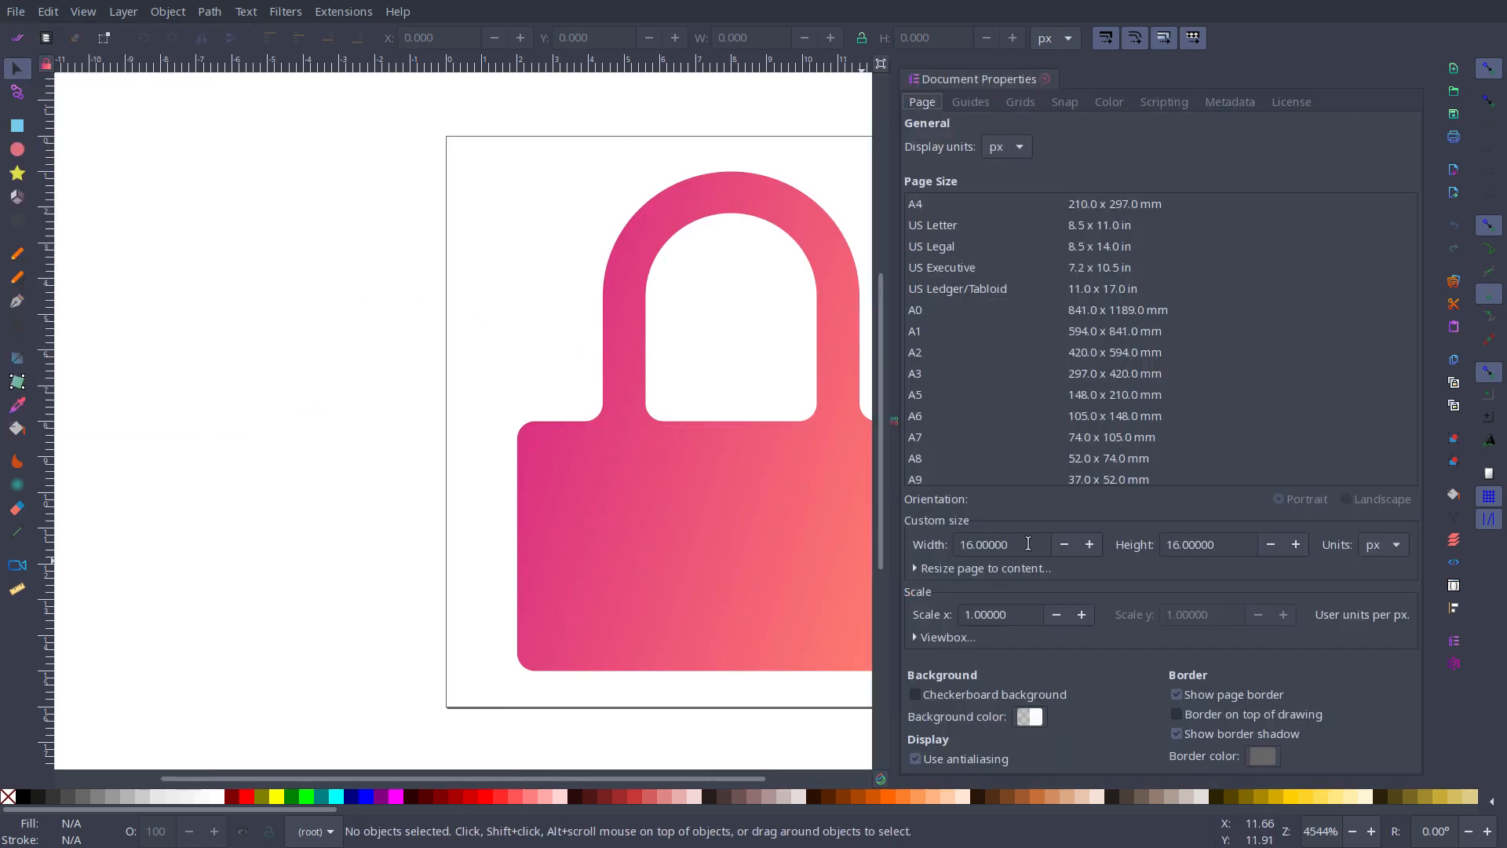
{"action": "triple_click", "coordinate": [1029, 544]}
{"action": "type", "text": "60"}
{"action": "triple_click", "coordinate": [1222, 544]}
{"action": "type", "text": "60"}
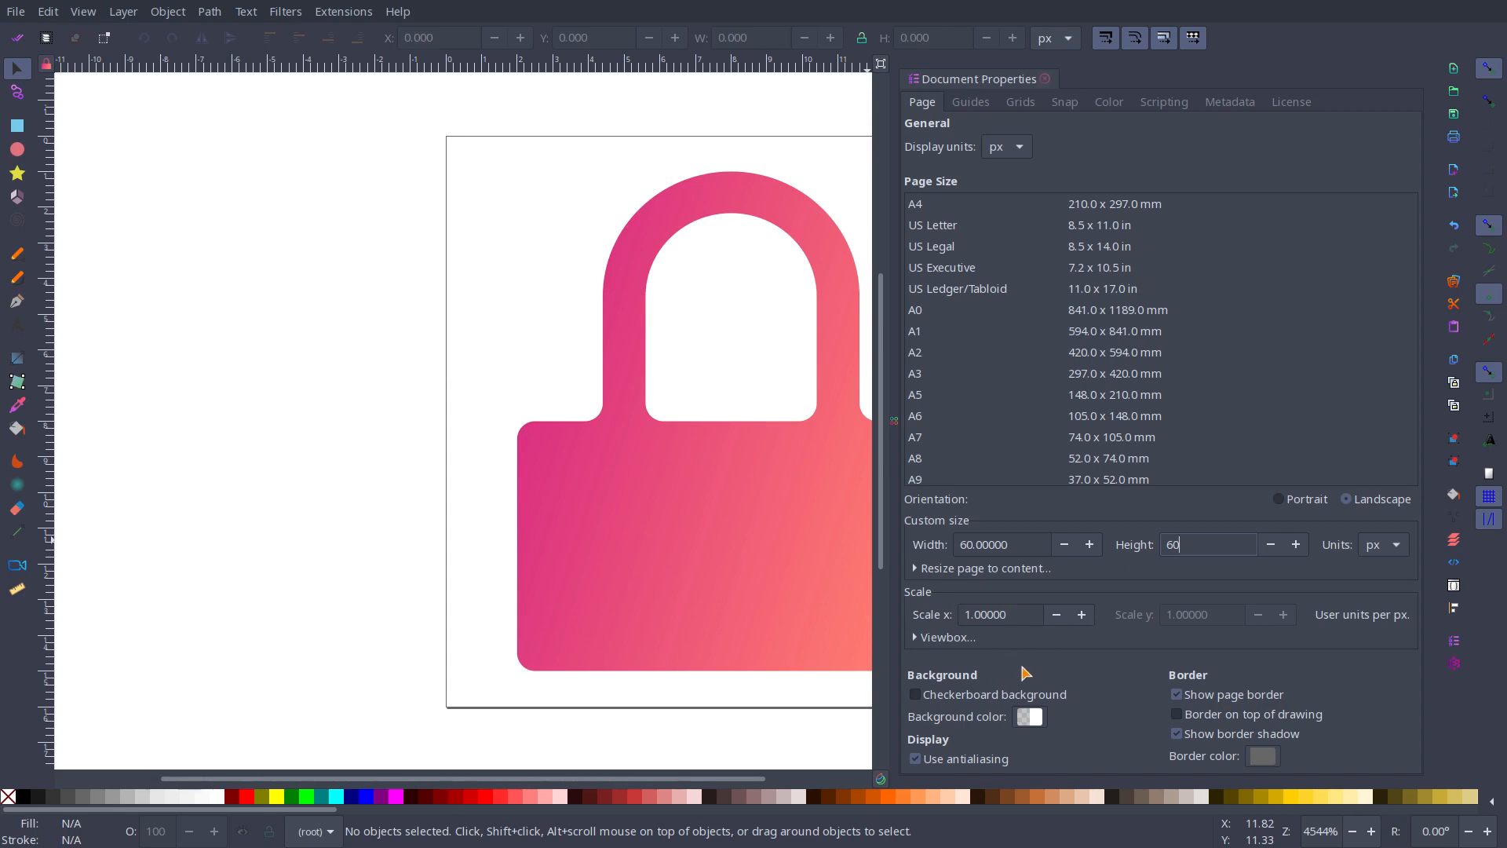
{"action": "key", "text": "Return"}
{"action": "left_click", "coordinate": [1045, 80]}
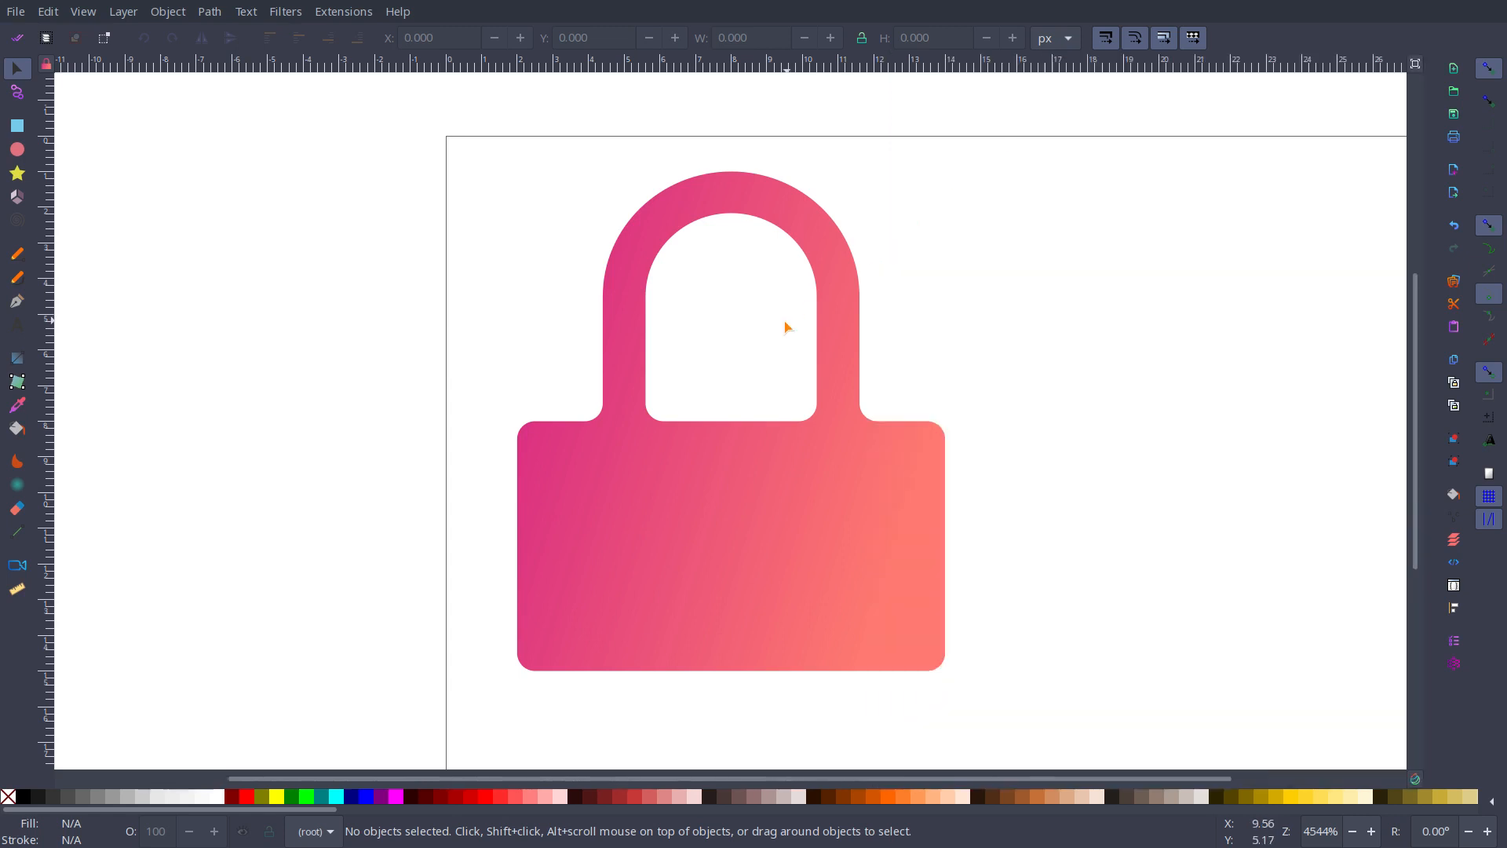
Step: Scale the padlock to about 46 by 54 px and centre it by eye on the page
{"action": "scroll", "coordinate": [785, 326], "scroll_direction": "down", "scroll_amount": 6}
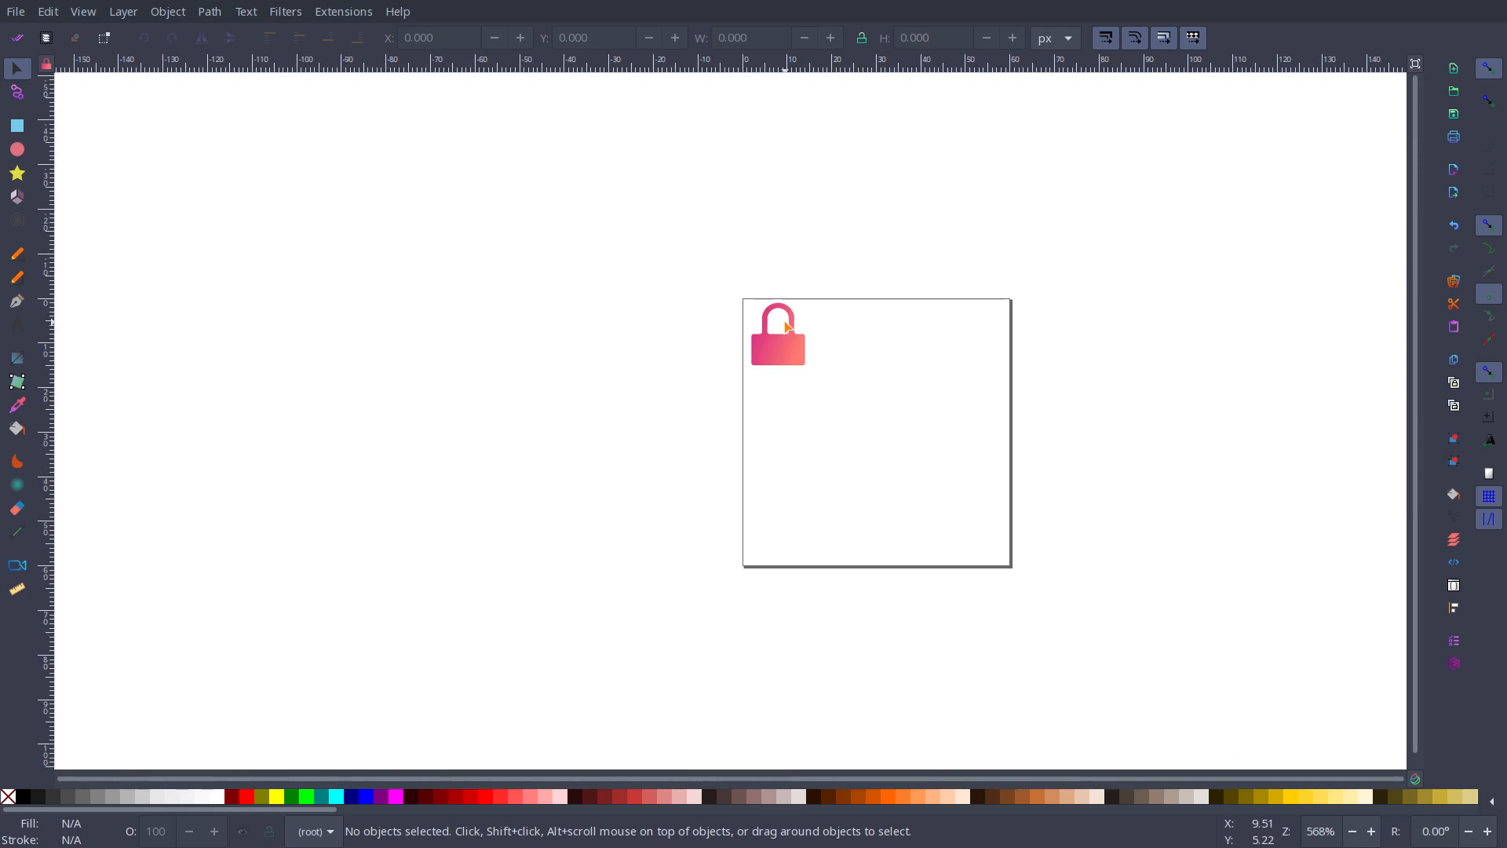
{"action": "left_click", "coordinate": [782, 365]}
{"action": "left_click_drag", "start_coordinate": [812, 372], "coordinate": [939, 498]}
{"action": "left_click_drag", "start_coordinate": [864, 450], "coordinate": [982, 555]}
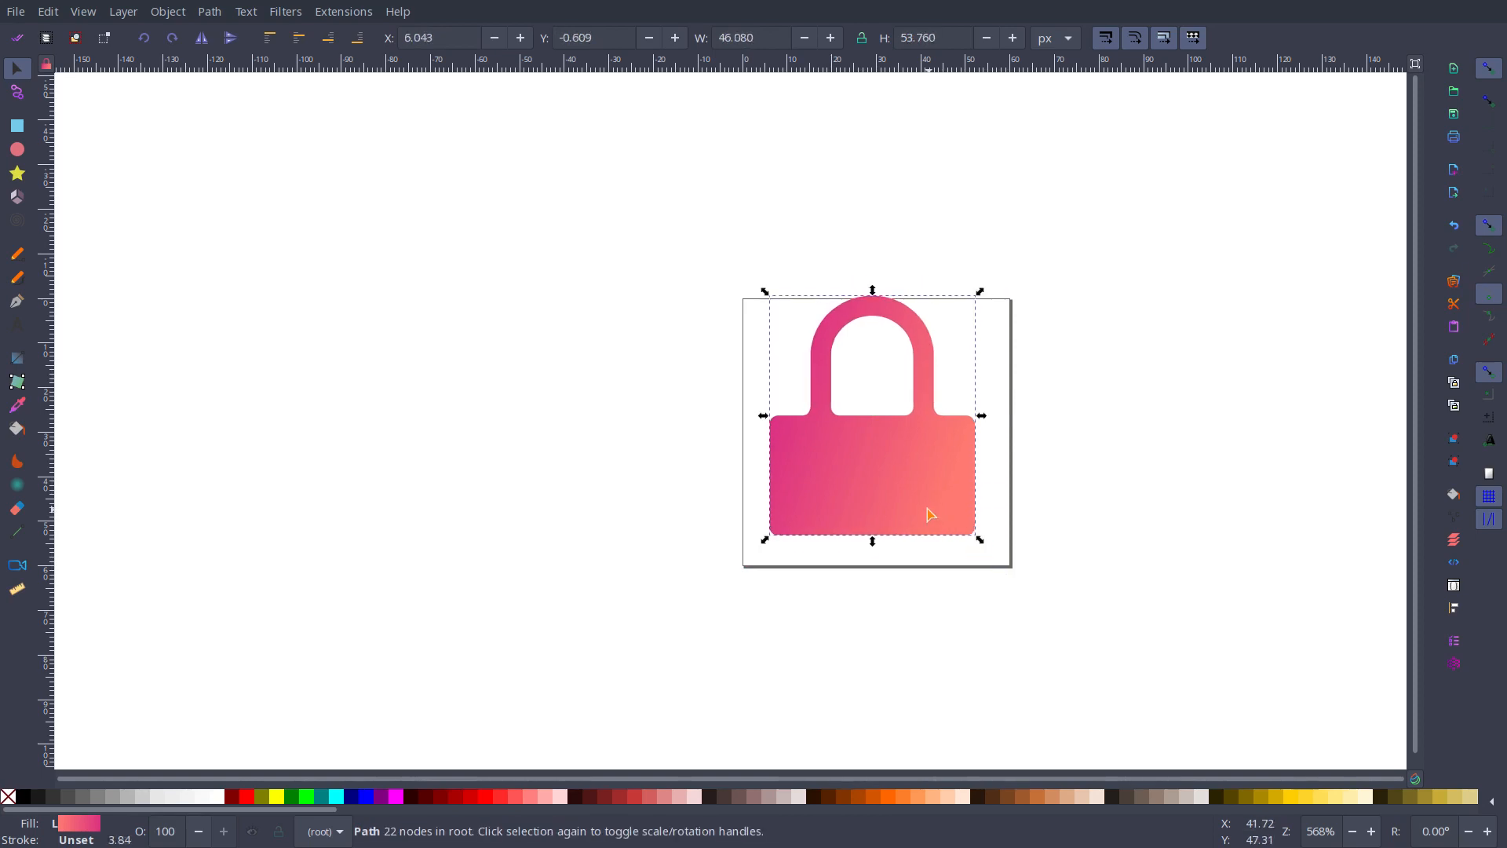
{"action": "left_click_drag", "start_coordinate": [925, 515], "coordinate": [932, 534]}
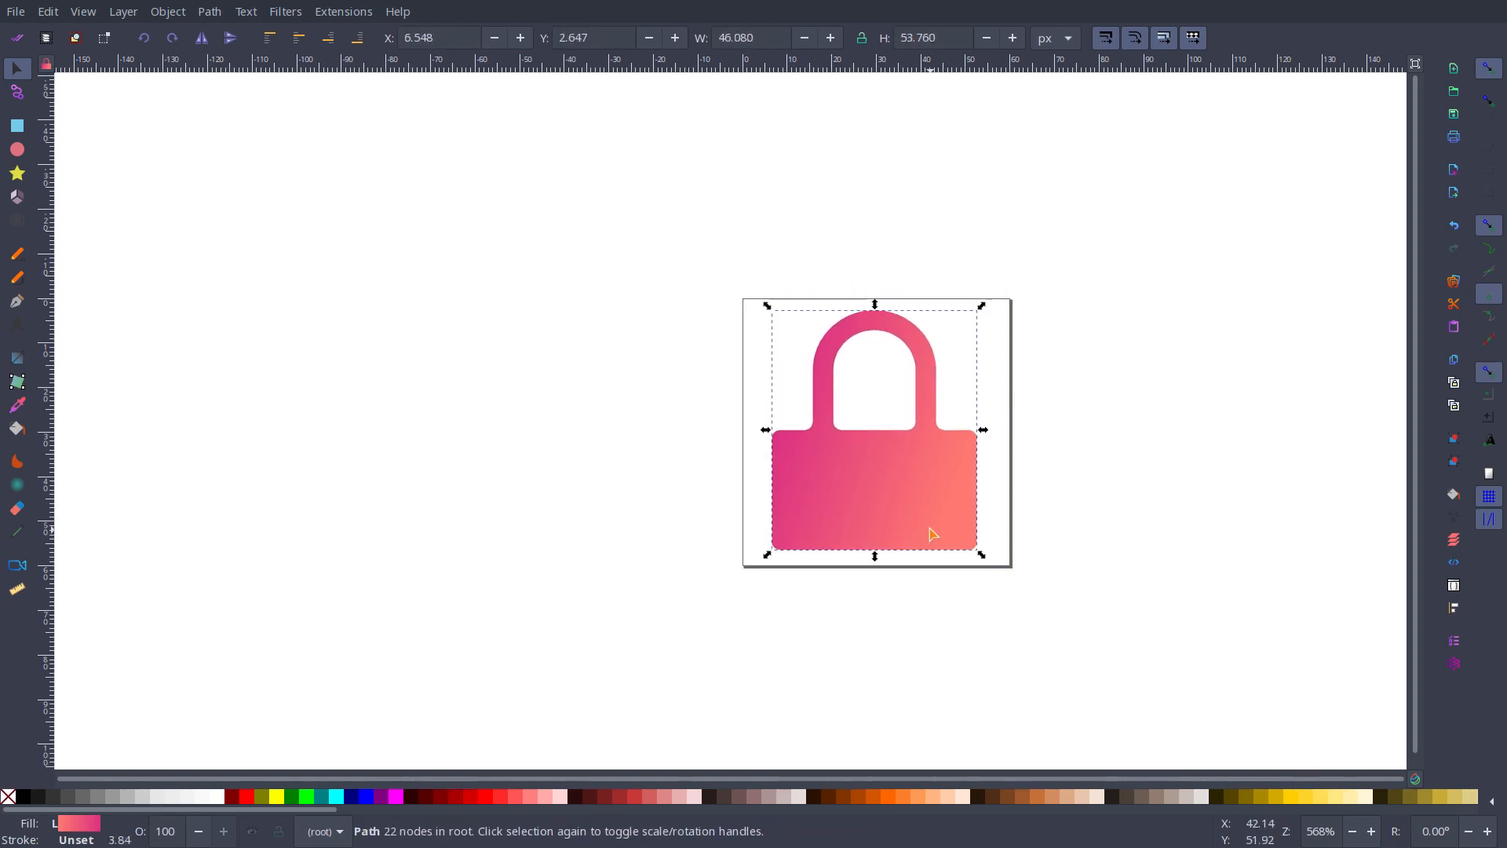
Step: Save the padlock as Optimized SVG over the Desktop's lock.svg, and close it without saving as Inkscape SVG
{"action": "key", "text": "ctrl+shift+s"}
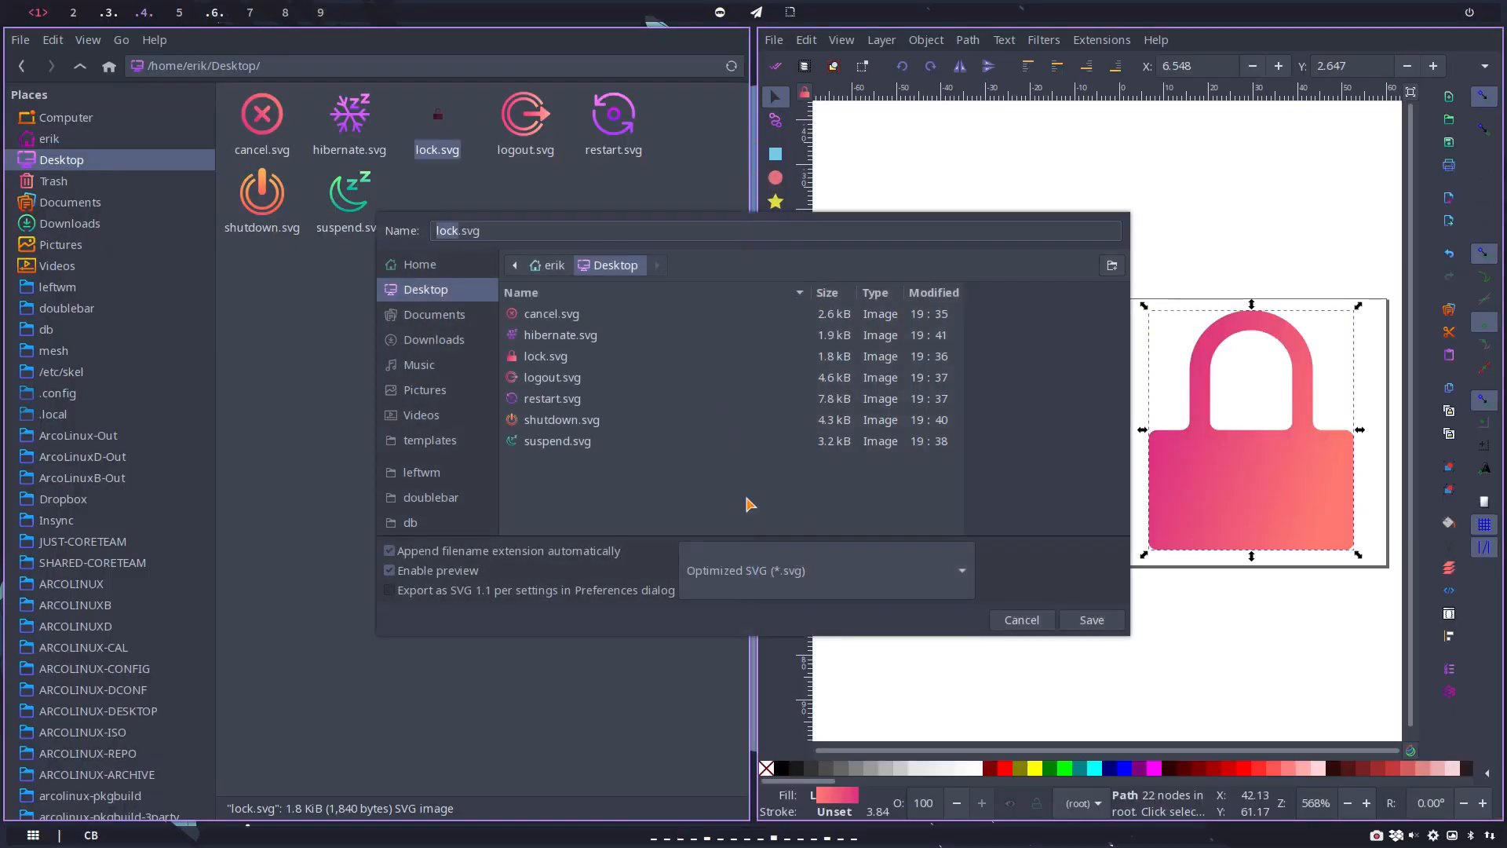
{"action": "left_click", "coordinate": [1092, 620]}
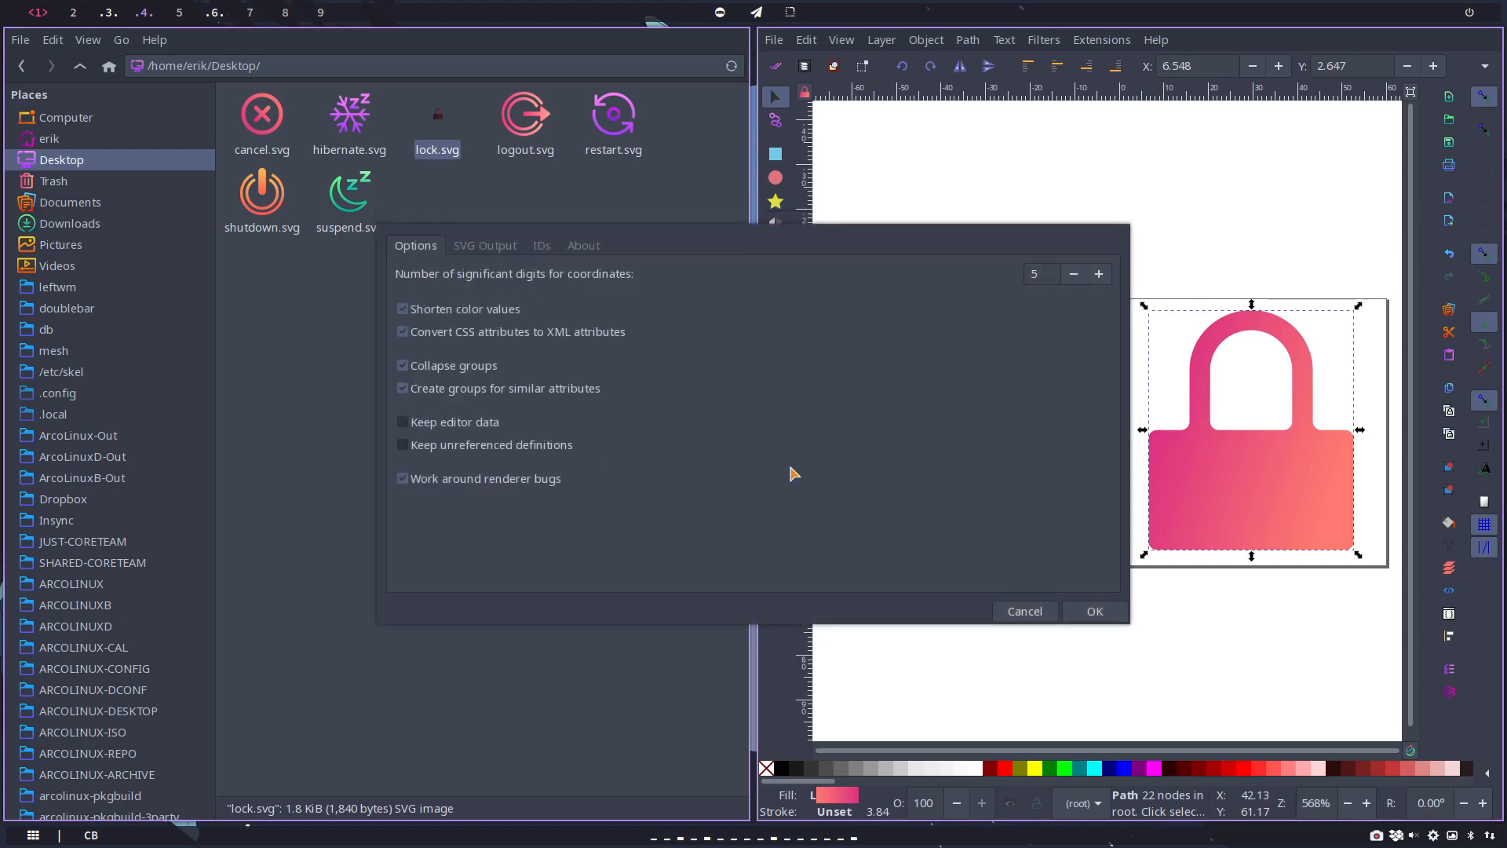
{"action": "left_click", "coordinate": [1061, 610]}
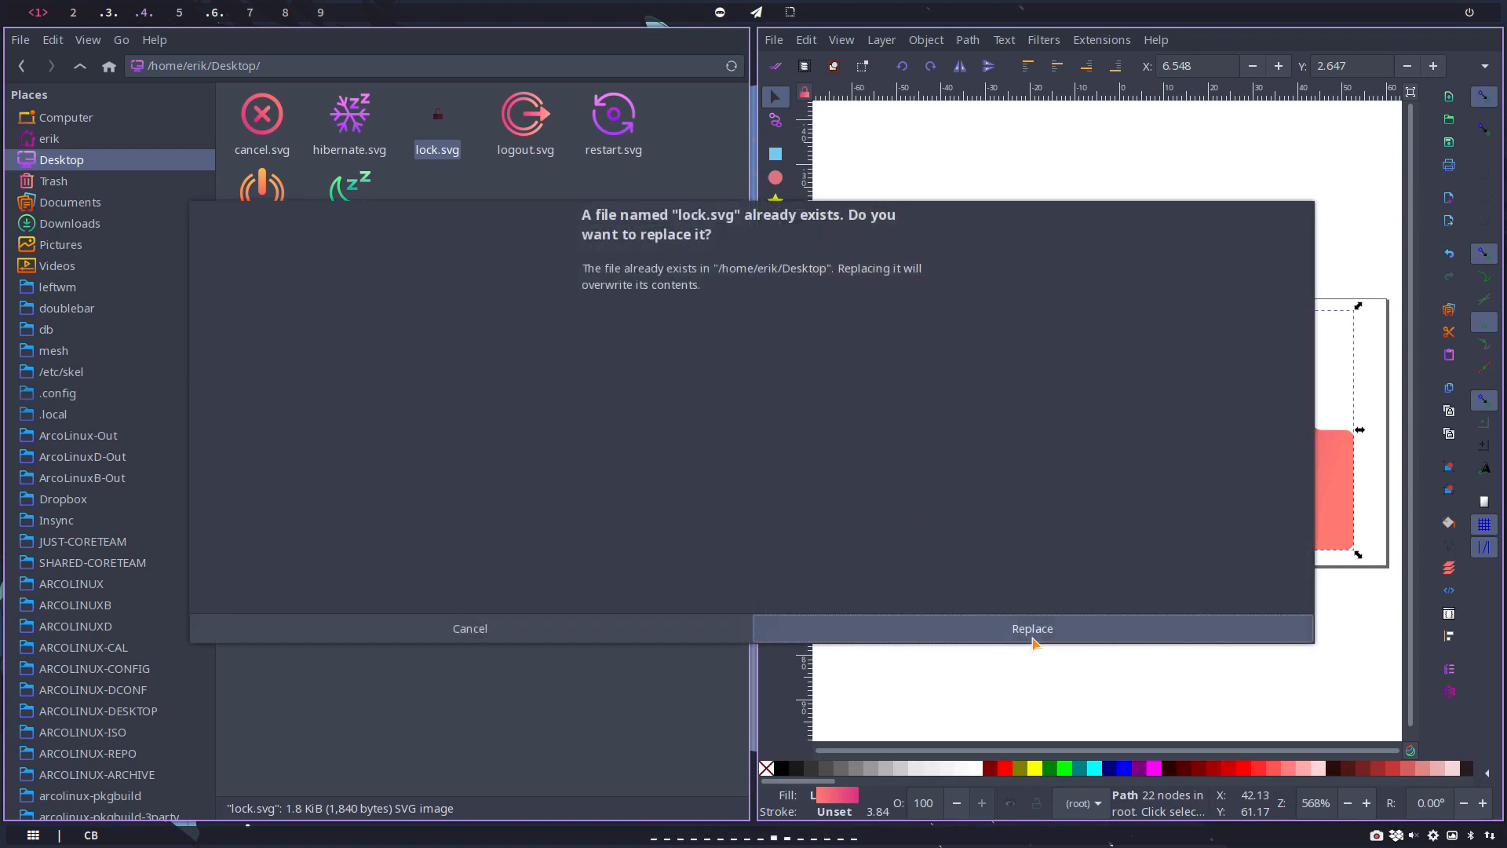
{"action": "left_click", "coordinate": [1029, 629]}
{"action": "left_click", "coordinate": [437, 273]}
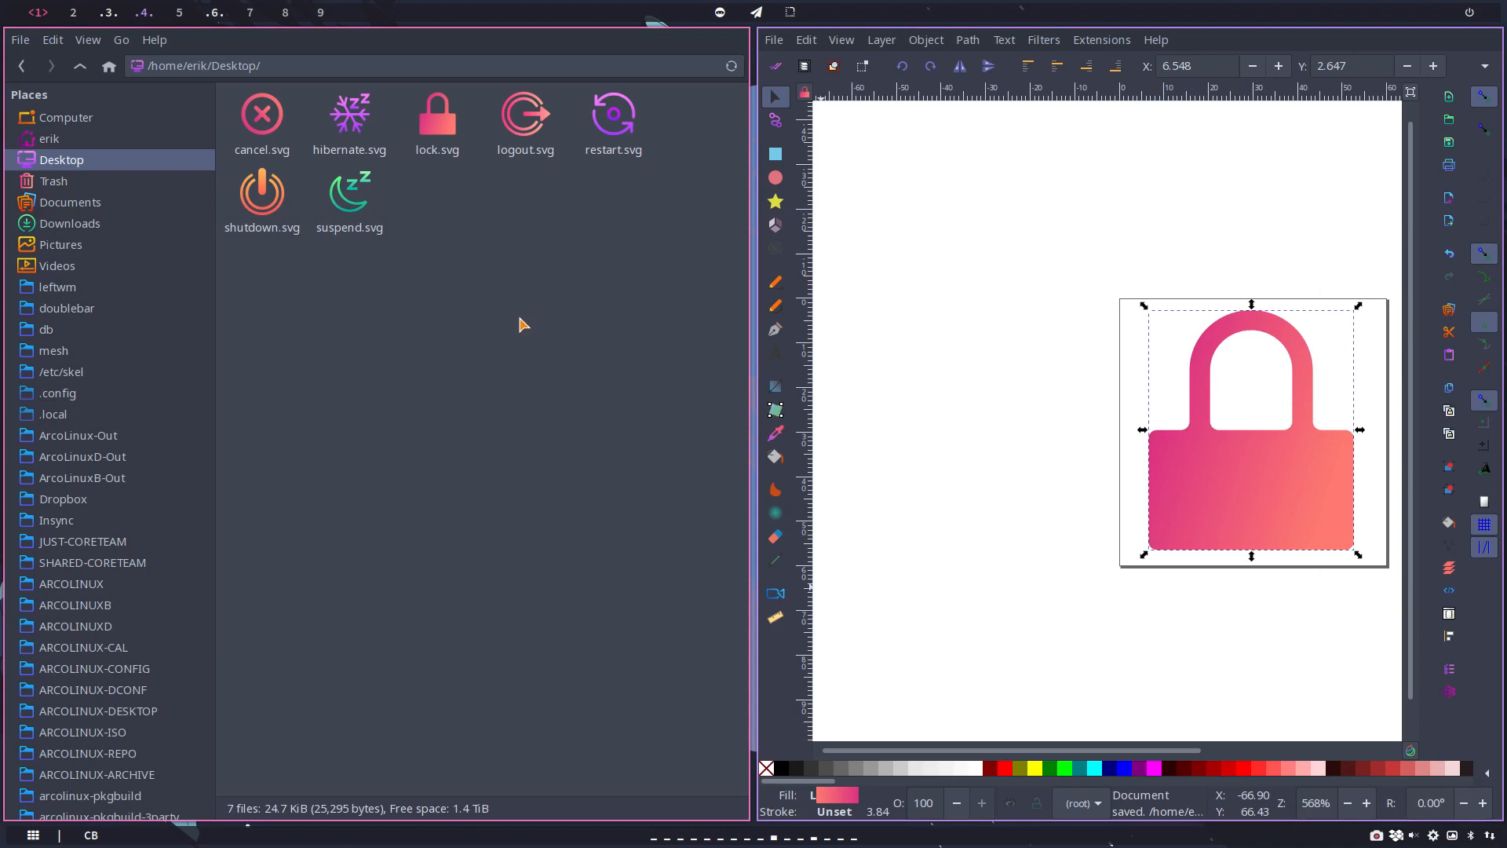
{"action": "left_click", "coordinate": [929, 344]}
{"action": "key", "text": "ctrl+w"}
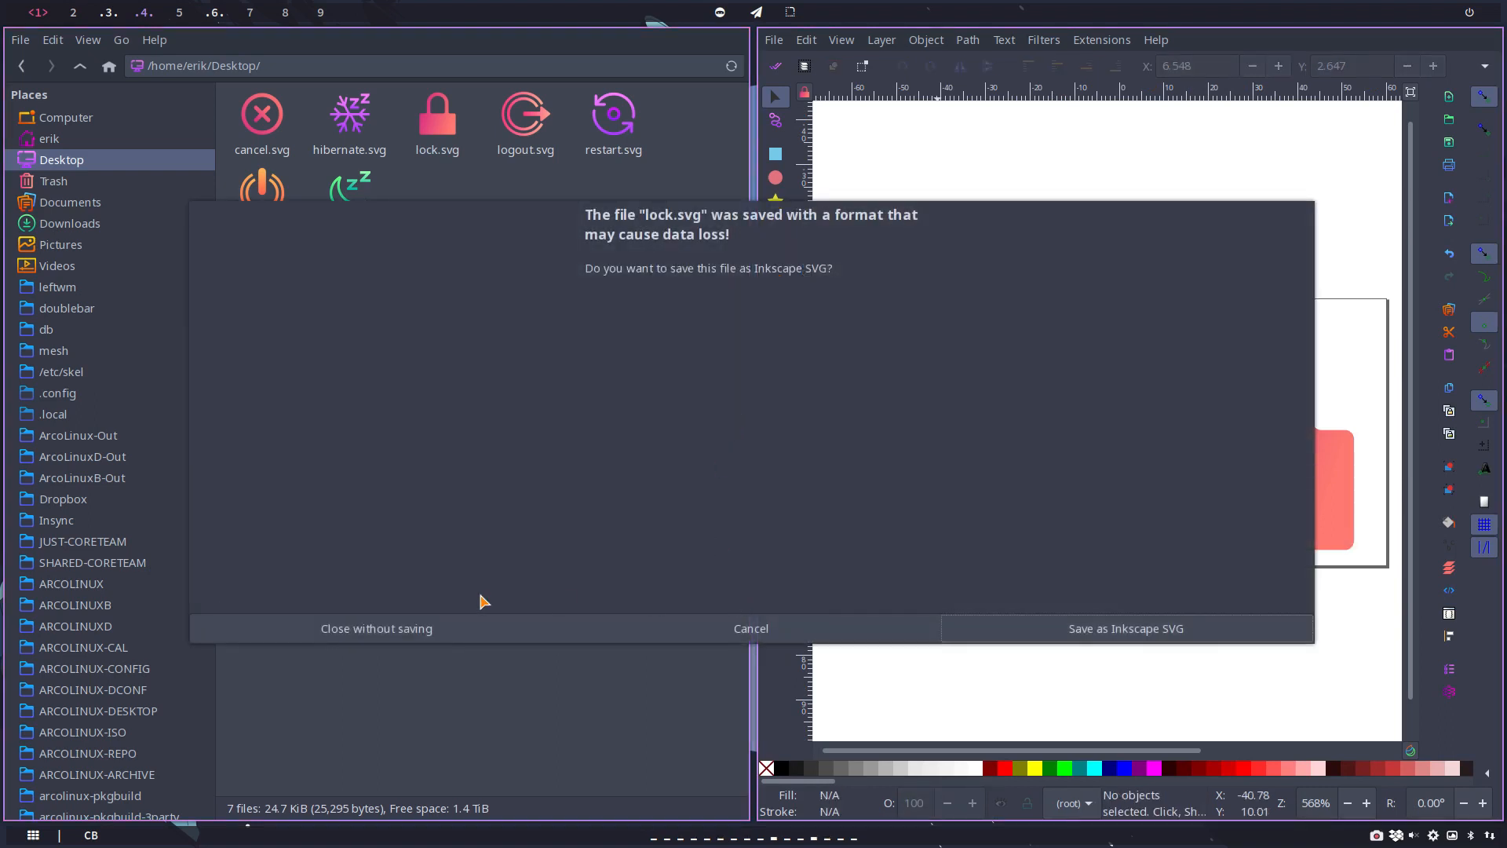
{"action": "left_click", "coordinate": [418, 627]}
Step: Open the Desktop's logout.svg in Inkscape, full screen, and set its page size to 60 by 60 px
{"action": "left_click", "coordinate": [521, 130]}
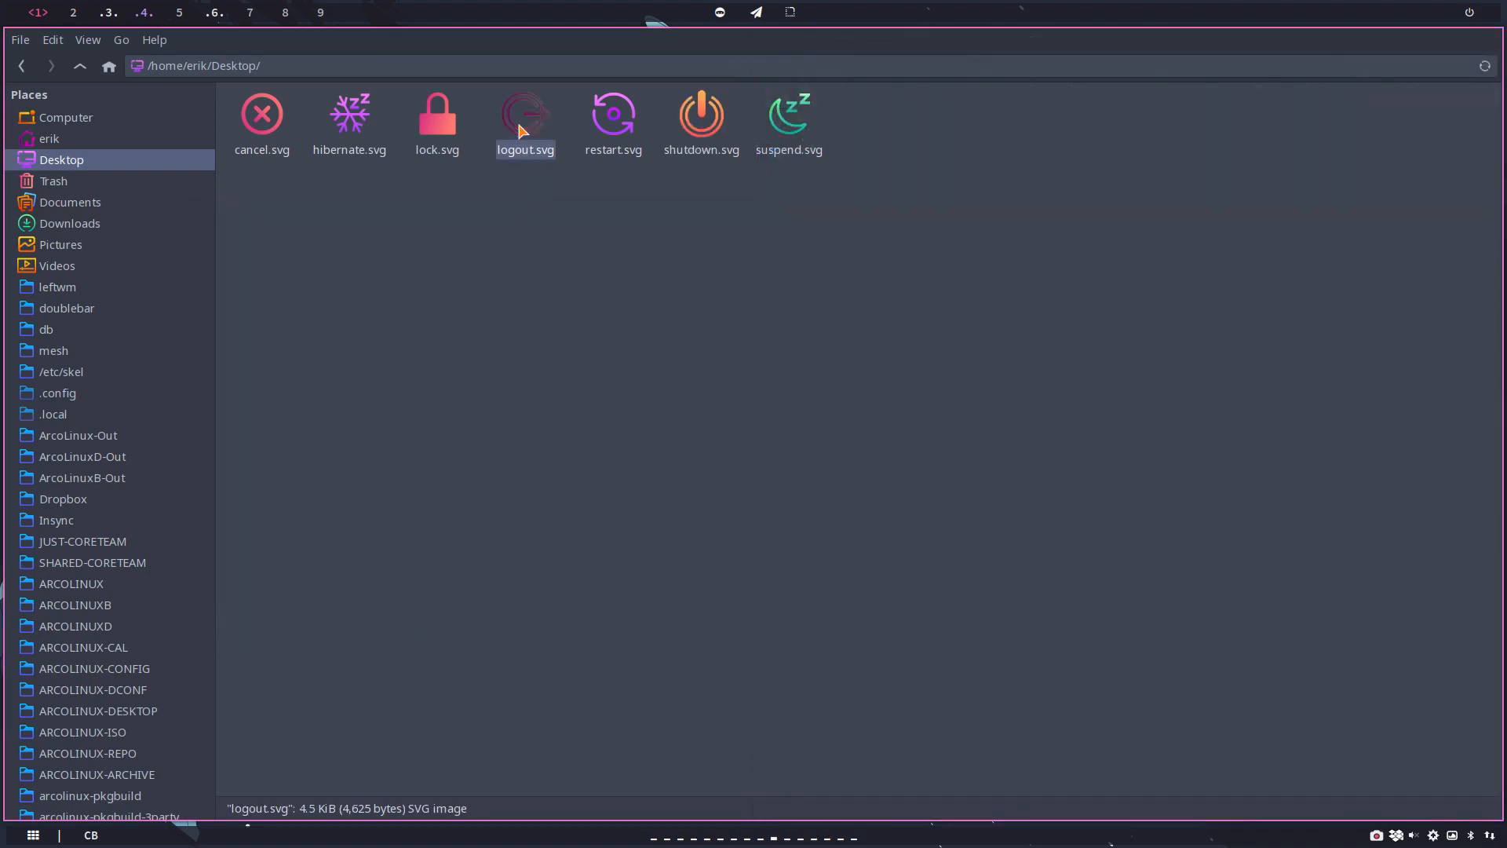
{"action": "double_click", "coordinate": [521, 130]}
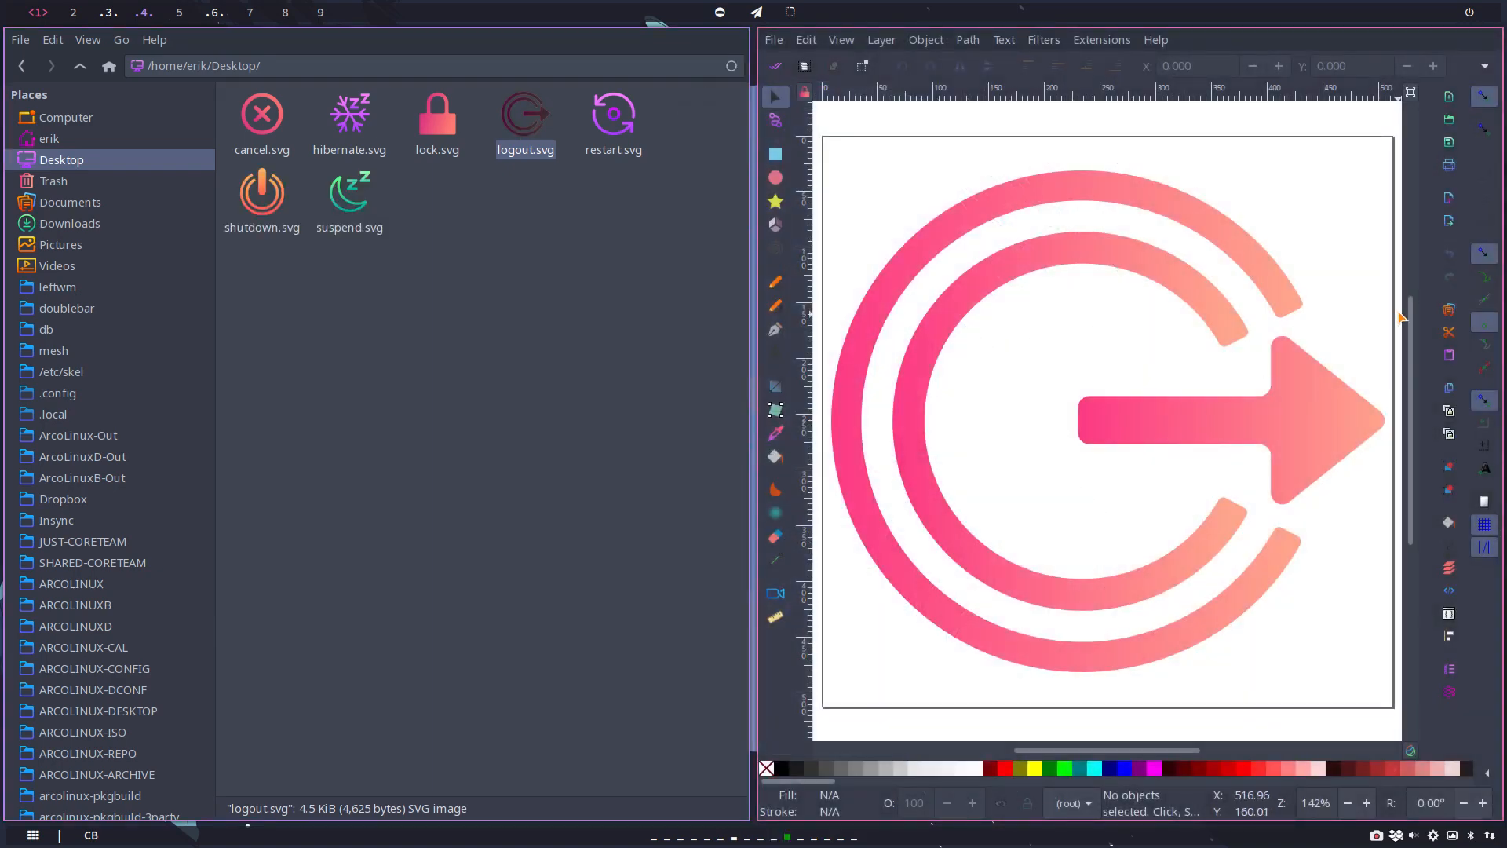
{"action": "left_click", "coordinate": [774, 40]}
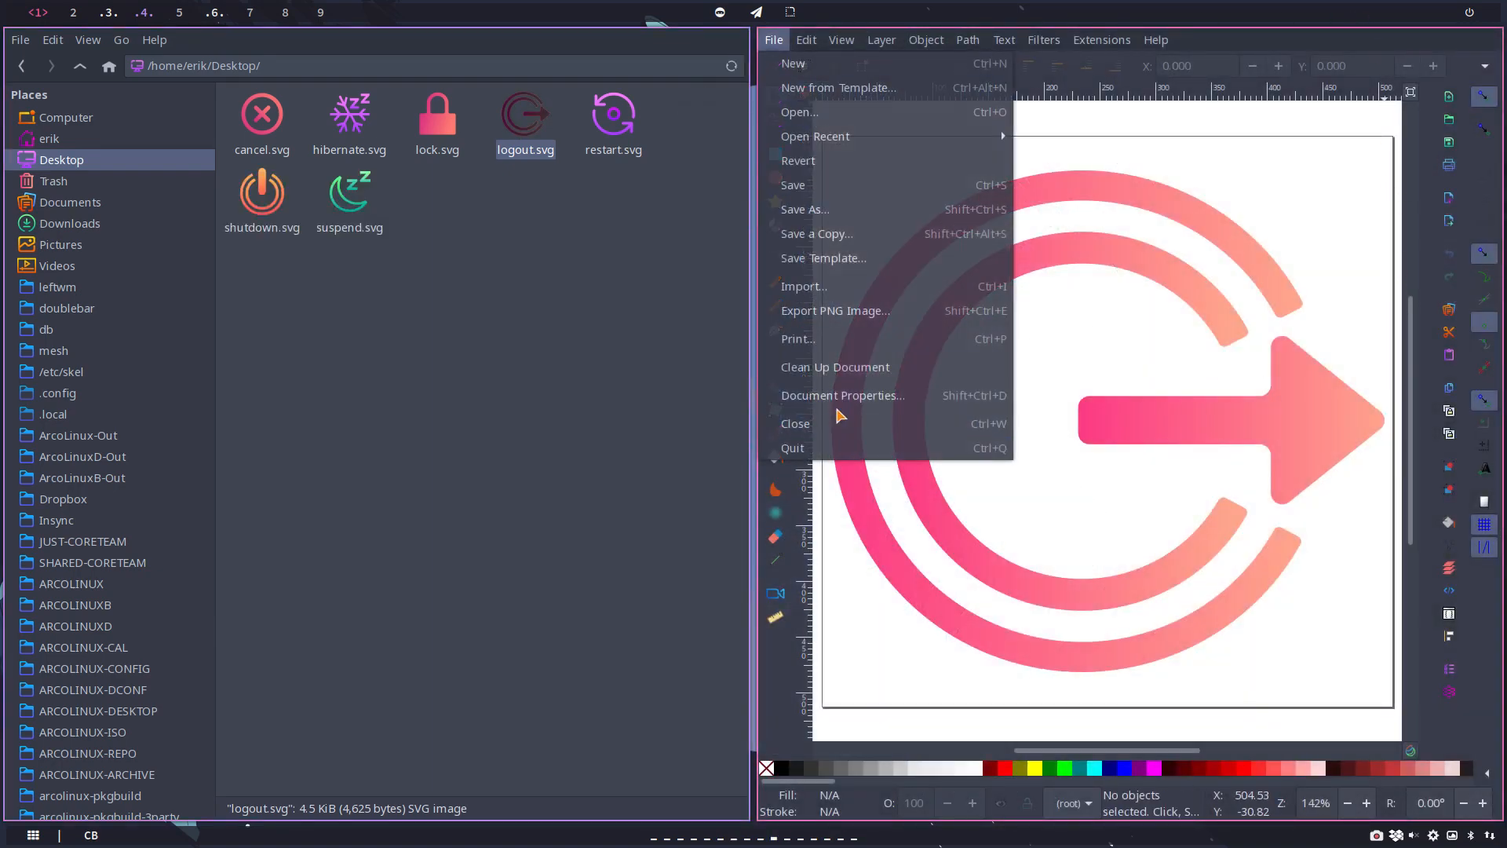
{"action": "left_click", "coordinate": [863, 422]}
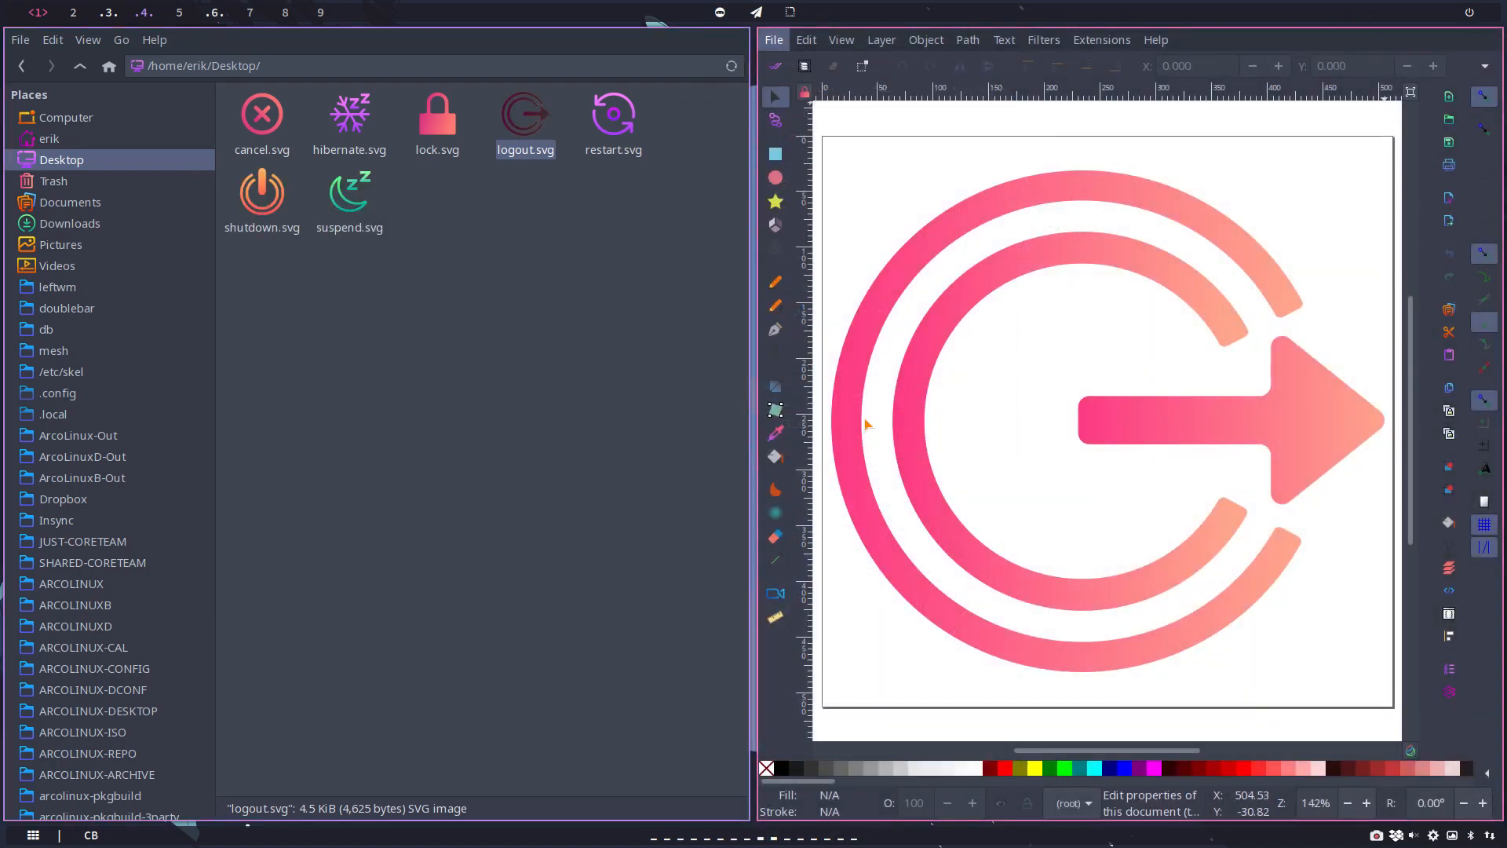
{"action": "key", "text": "super+f"}
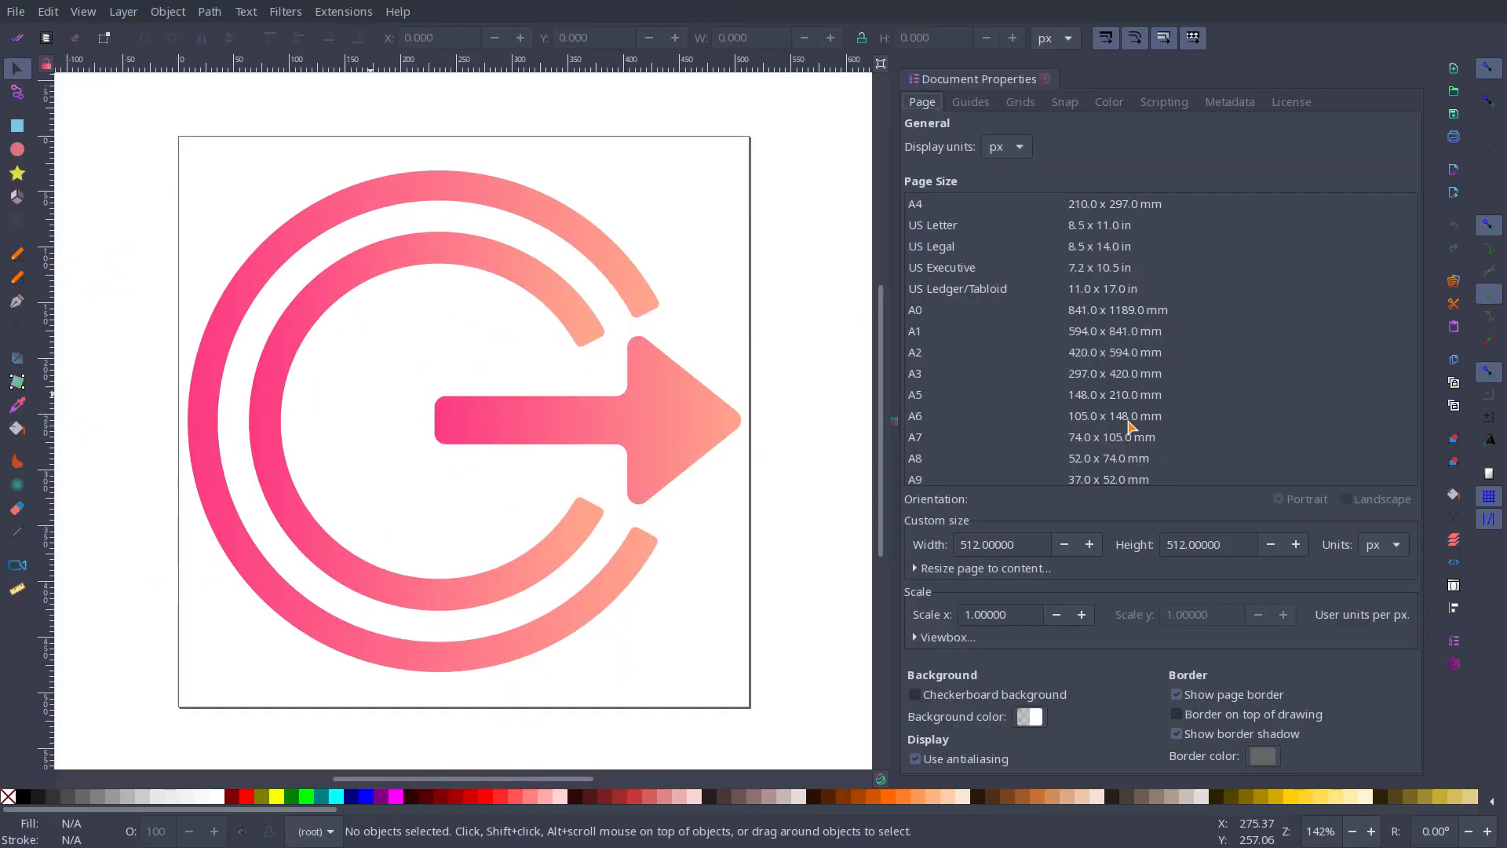
{"action": "left_click_drag", "start_coordinate": [1031, 540], "coordinate": [923, 544]}
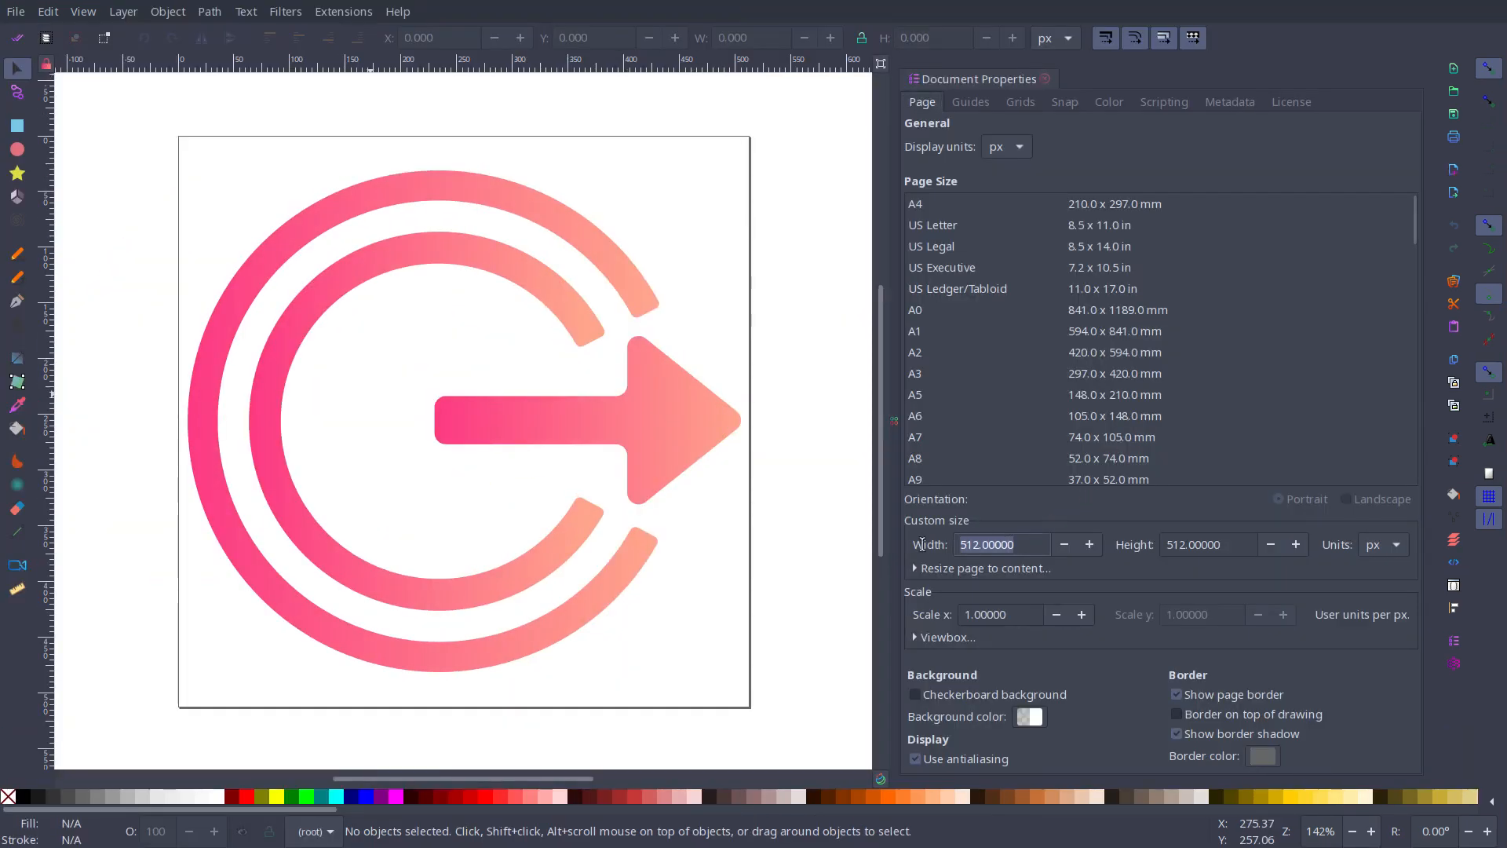
{"action": "type", "text": "60"}
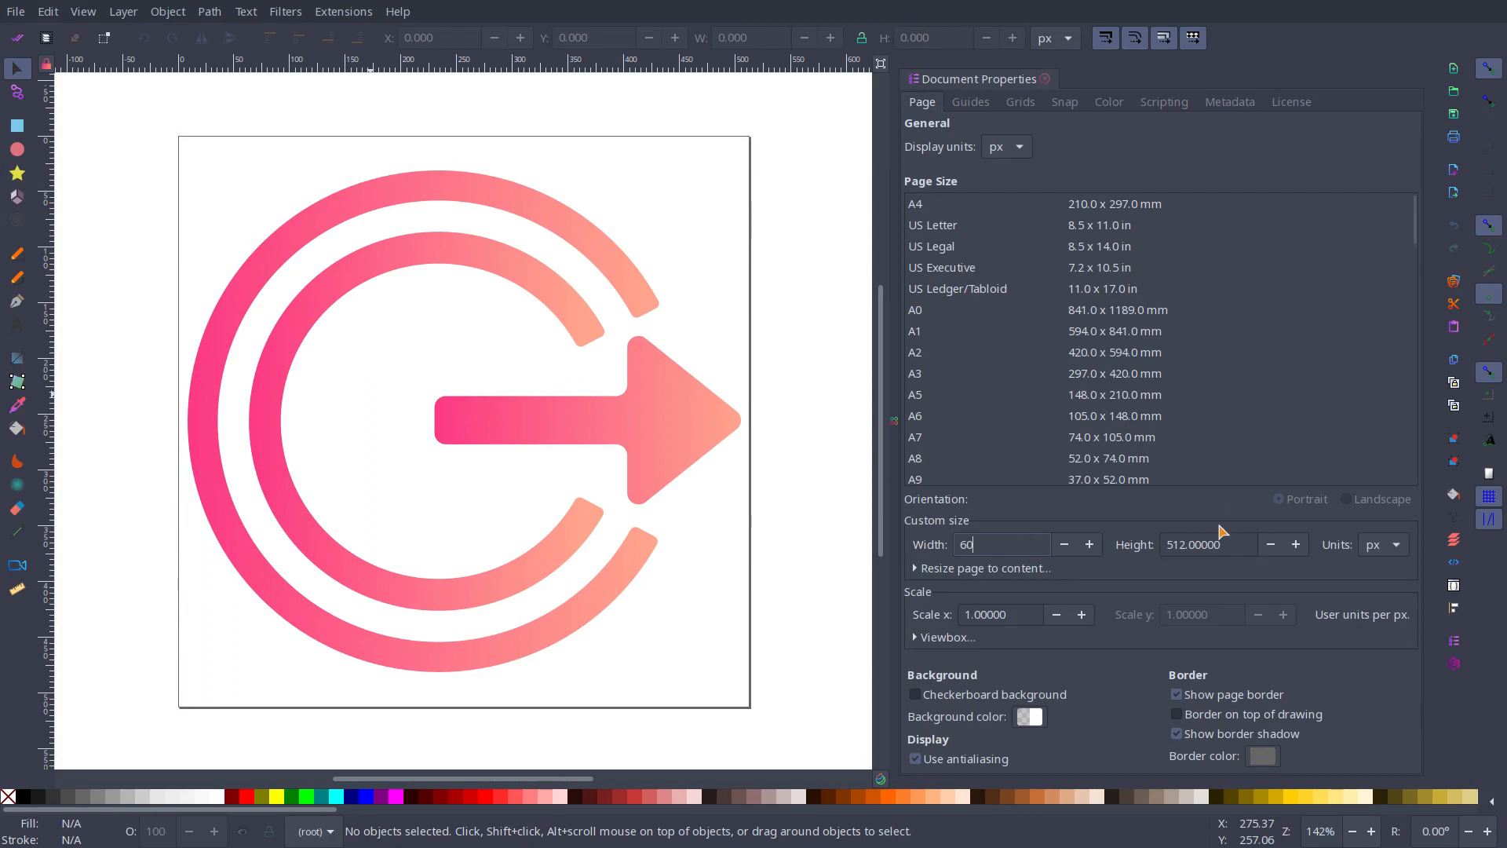
{"action": "key", "text": "Tab"}
{"action": "type", "text": "60"}
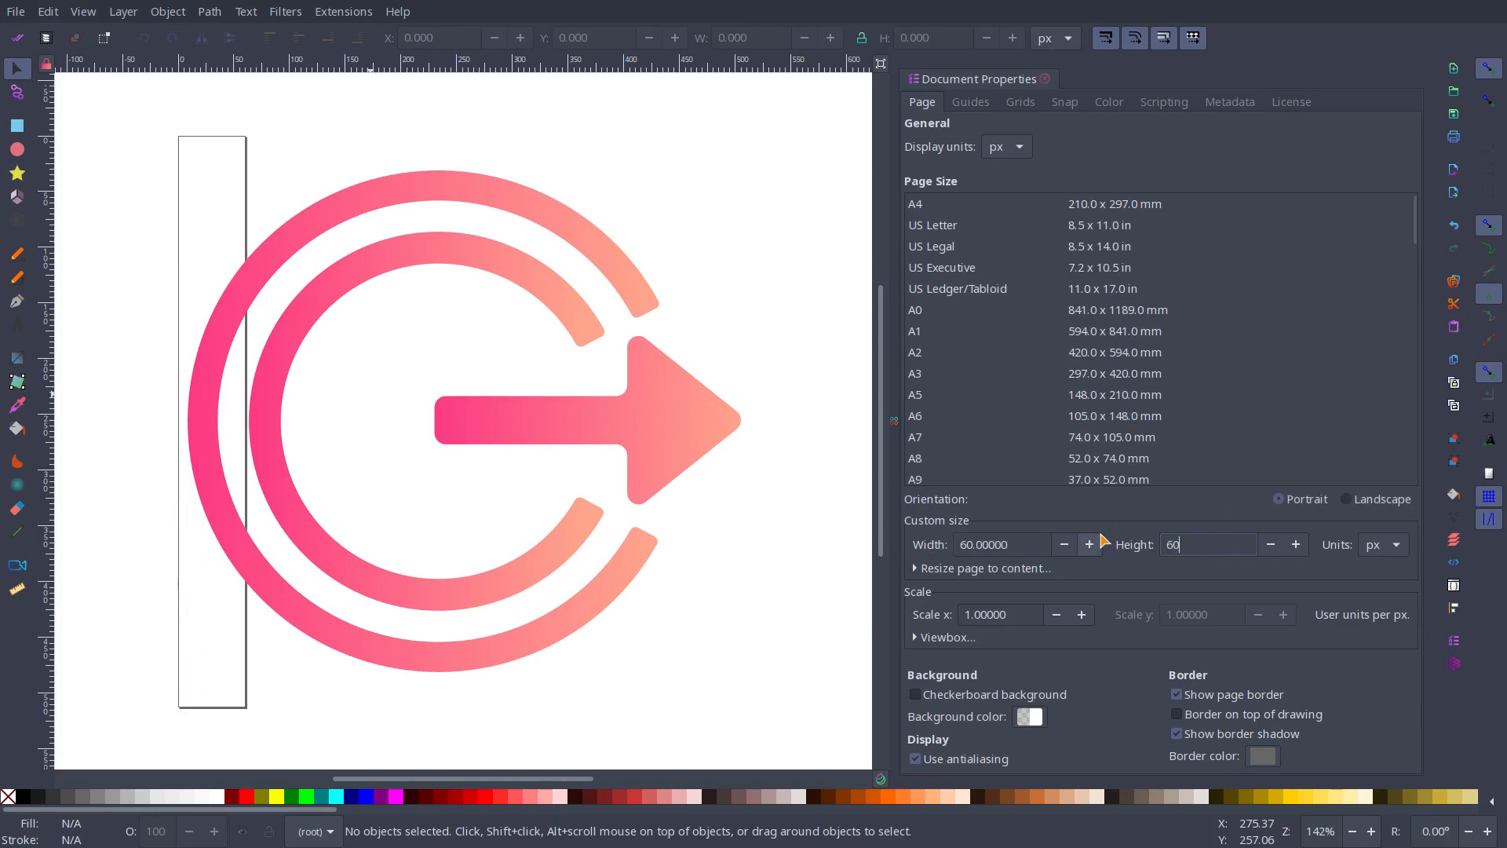
{"action": "key", "text": "Tab"}
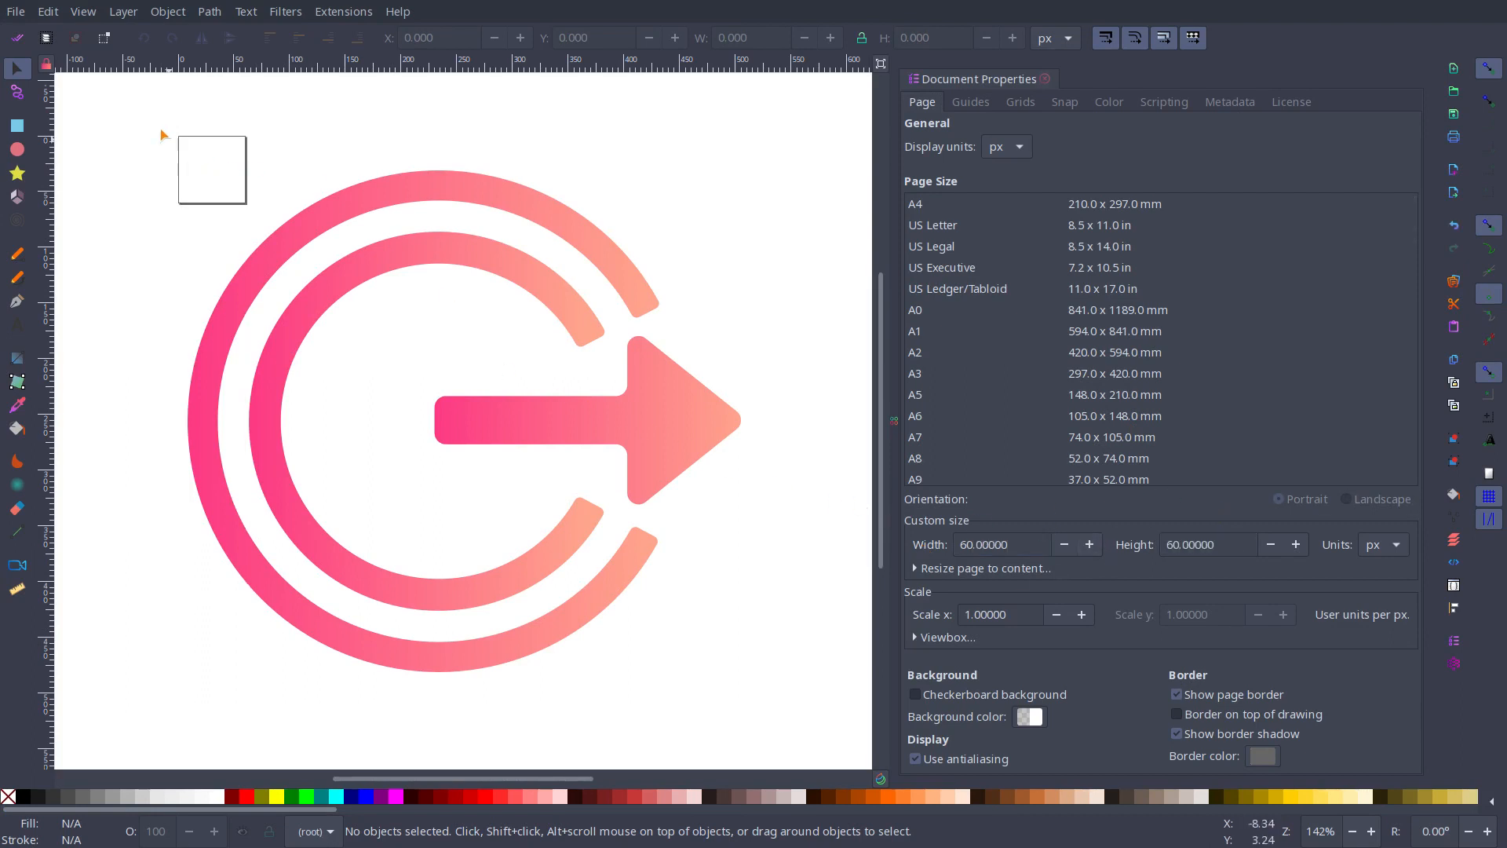
Step: Scale the whole logout drawing to about 57 by 55 px and centre it by eye on the page
{"action": "left_click_drag", "start_coordinate": [111, 118], "coordinate": [520, 471]}
{"action": "left_click_drag", "start_coordinate": [446, 395], "coordinate": [219, 188]}
{"action": "scroll", "coordinate": [125, 152], "scroll_direction": "up", "scroll_amount": 6}
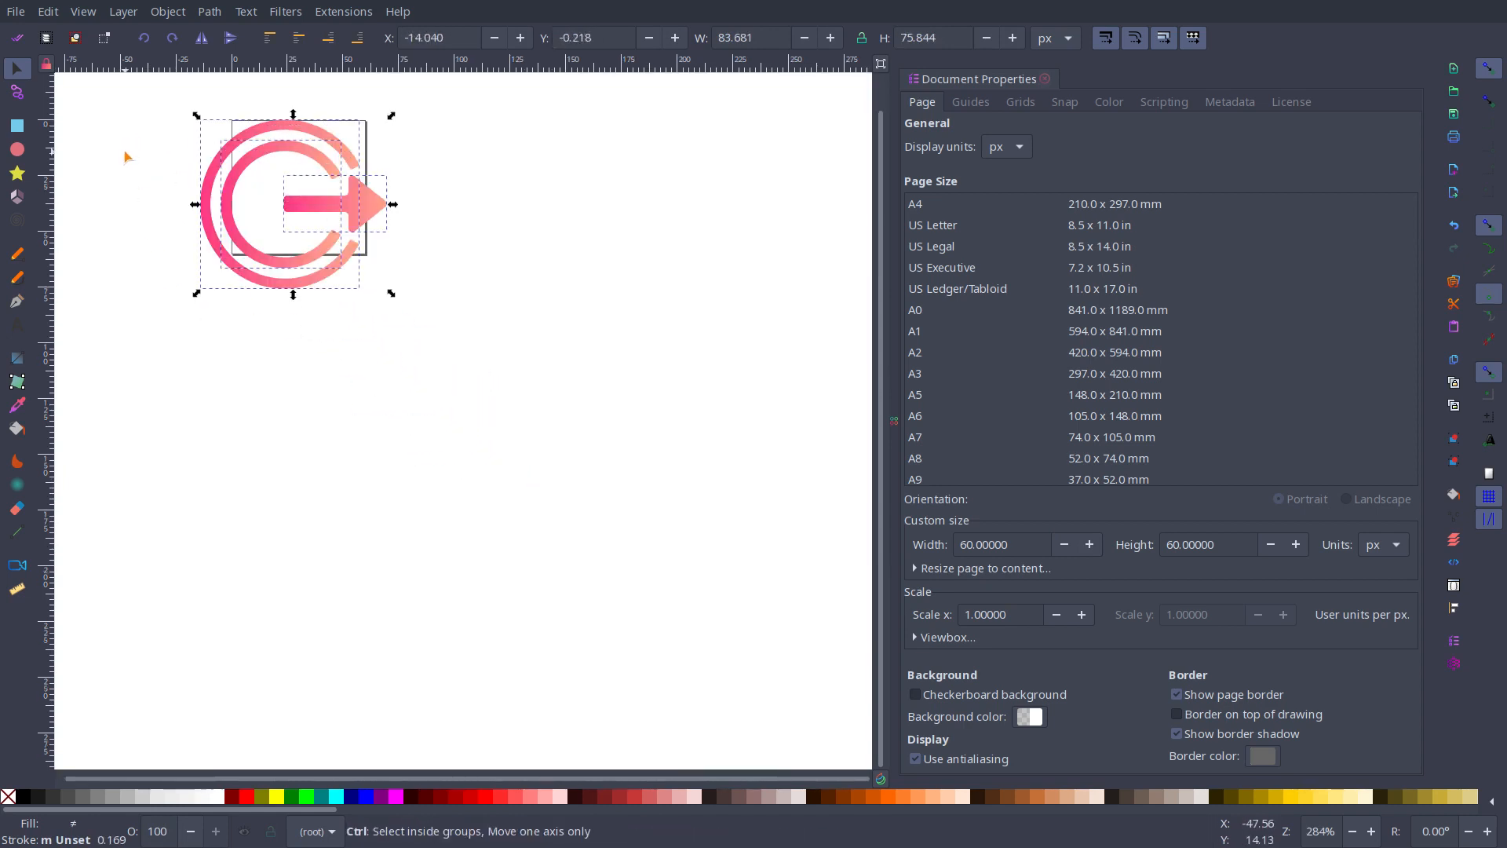
{"action": "scroll", "coordinate": [125, 151], "scroll_direction": "down", "scroll_amount": 2}
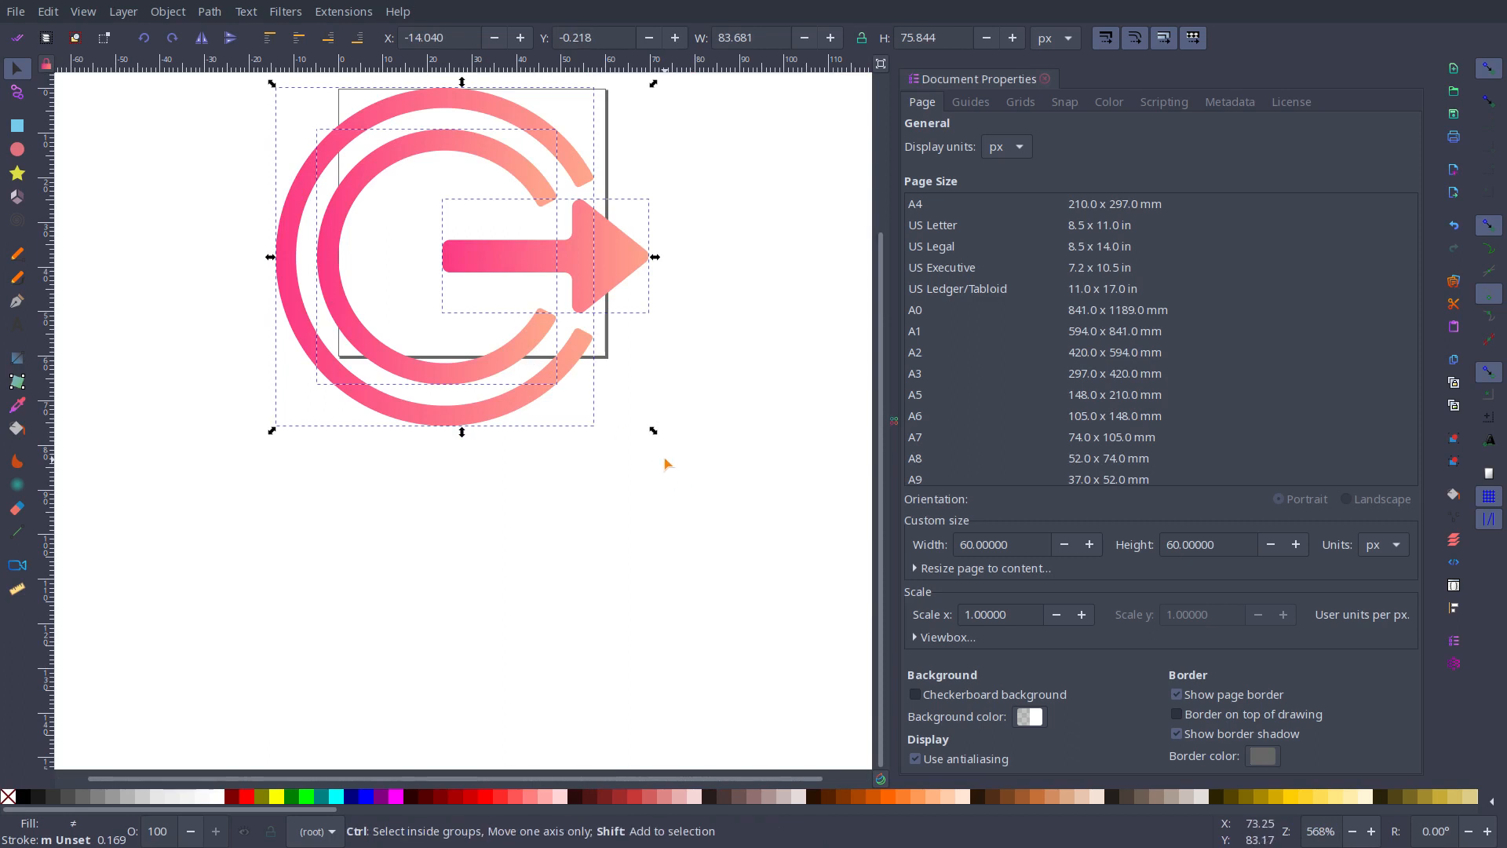
{"action": "left_click_drag", "start_coordinate": [656, 431], "coordinate": [592, 386]}
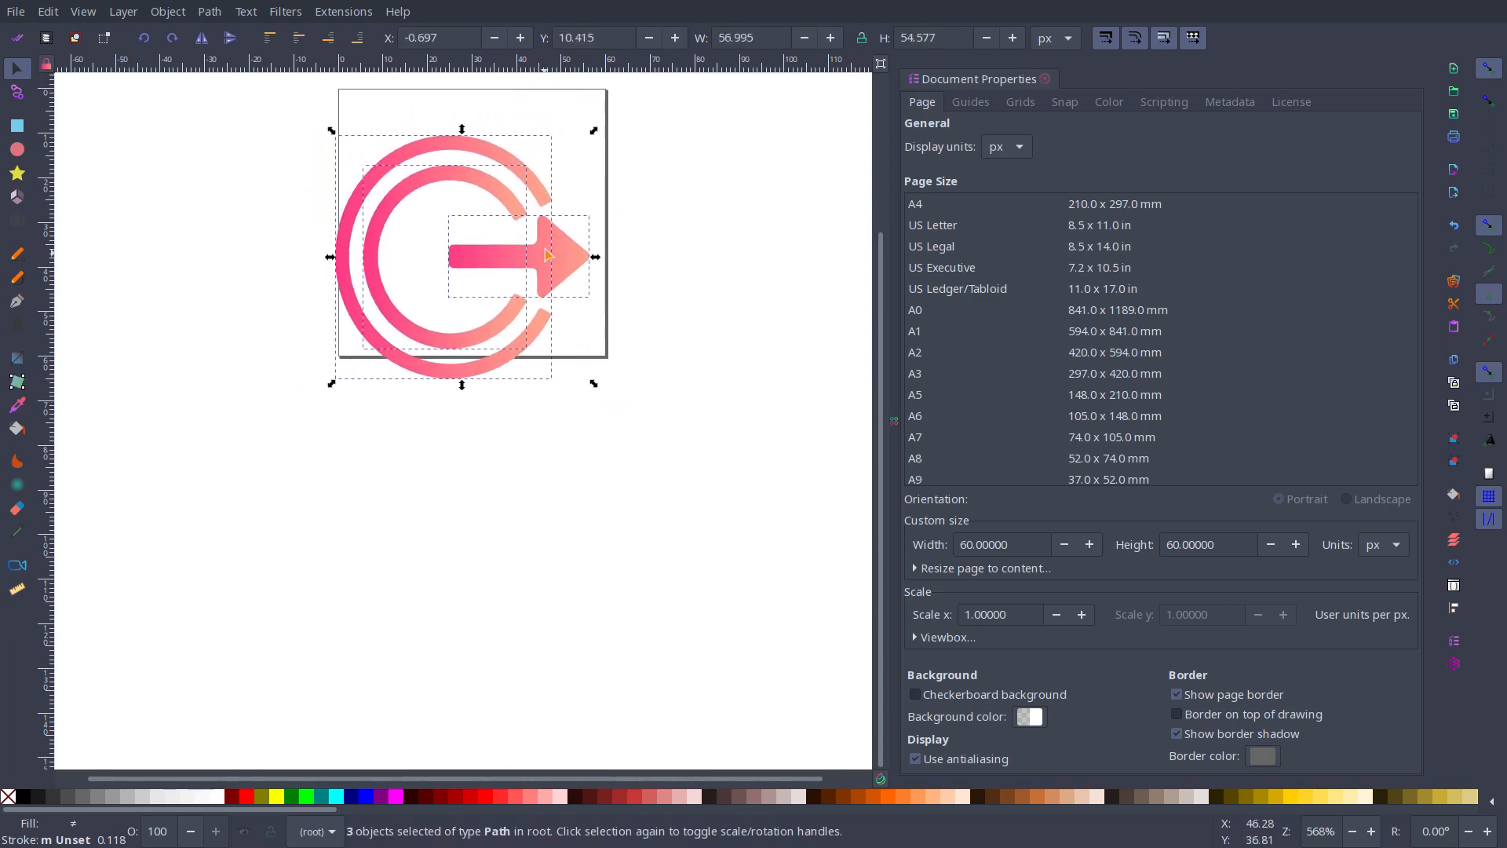
{"action": "left_click_drag", "start_coordinate": [547, 262], "coordinate": [564, 225]}
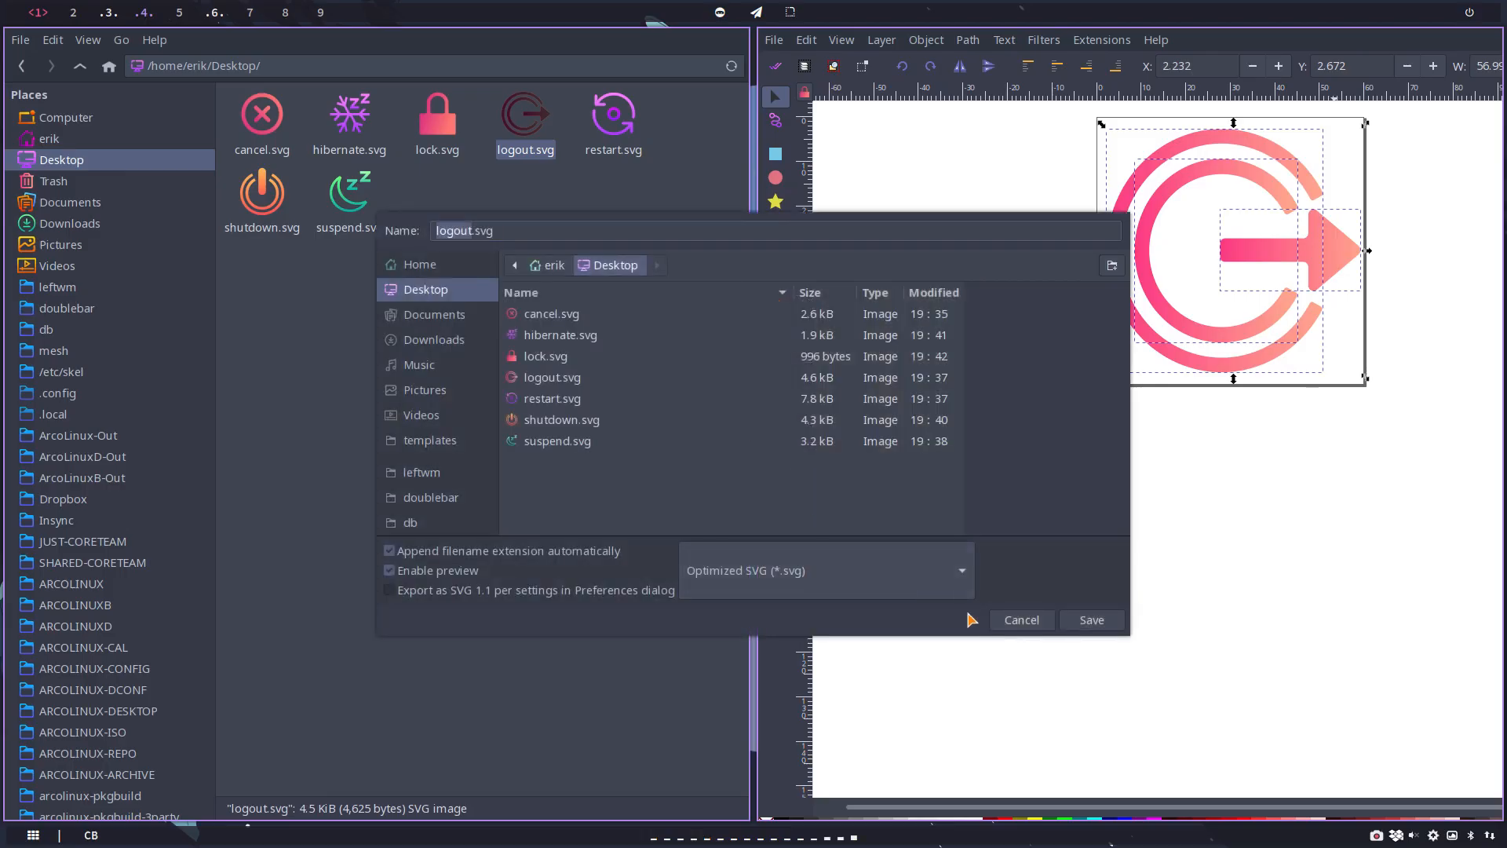
Step: Save the logout drawing as Optimized SVG over the Desktop's logout.svg, and close it without saving as Inkscape SVG
{"action": "left_click", "coordinate": [1091, 621]}
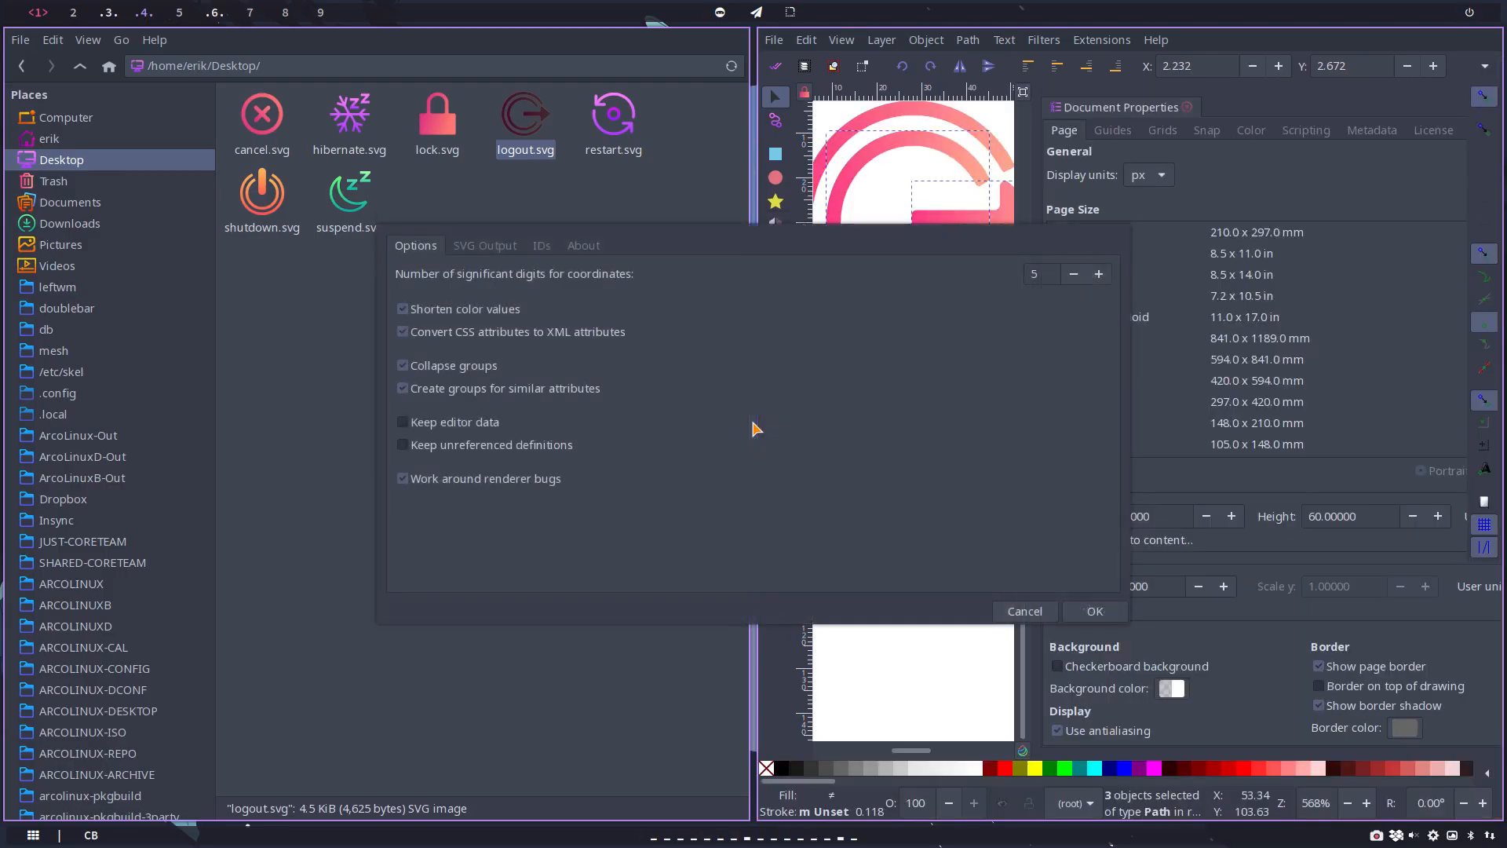
{"action": "left_click", "coordinate": [1095, 610]}
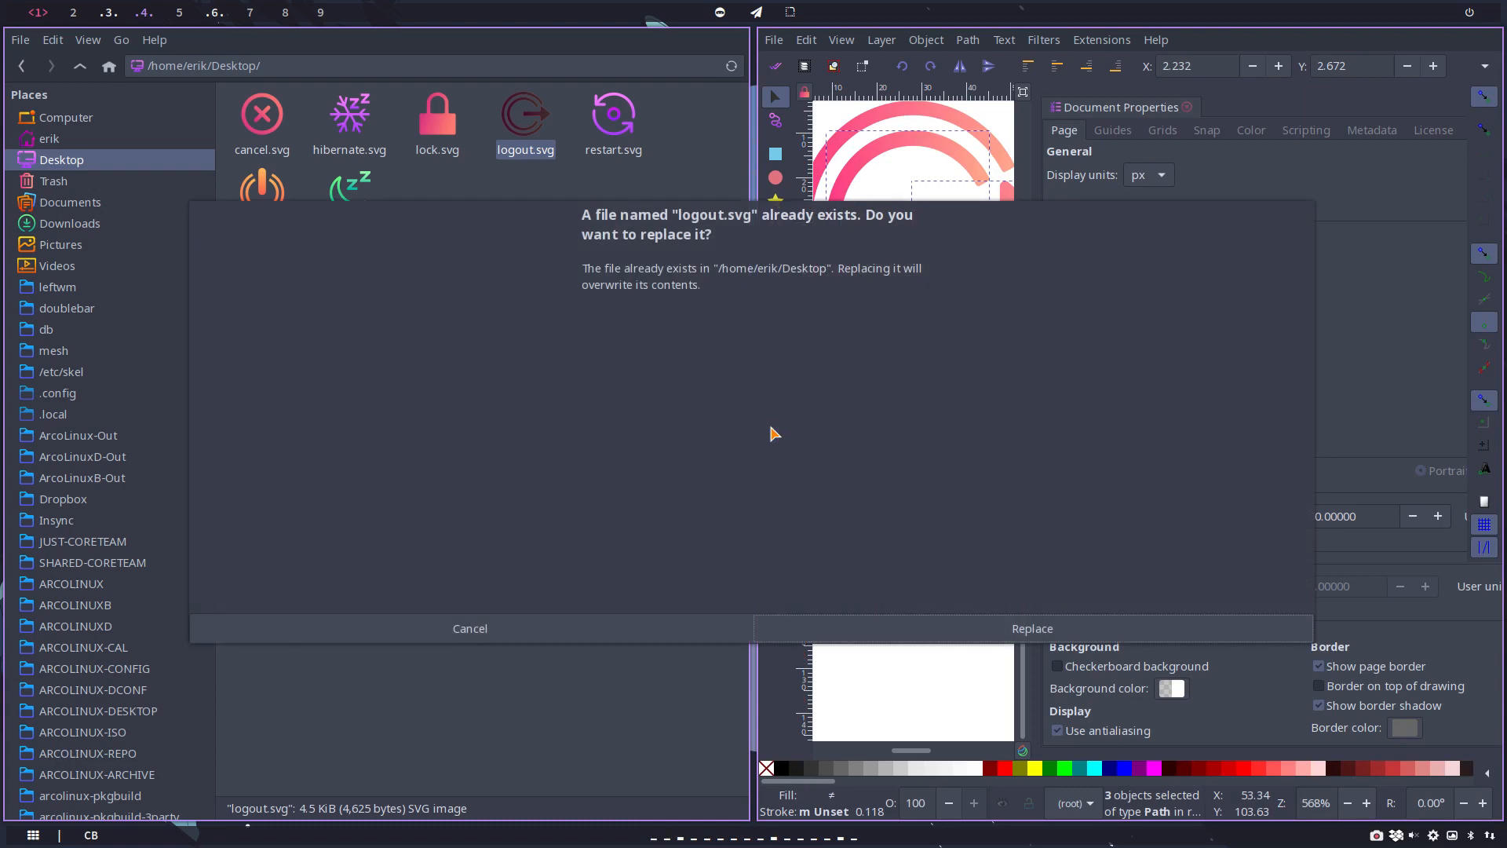
{"action": "left_click", "coordinate": [1080, 634]}
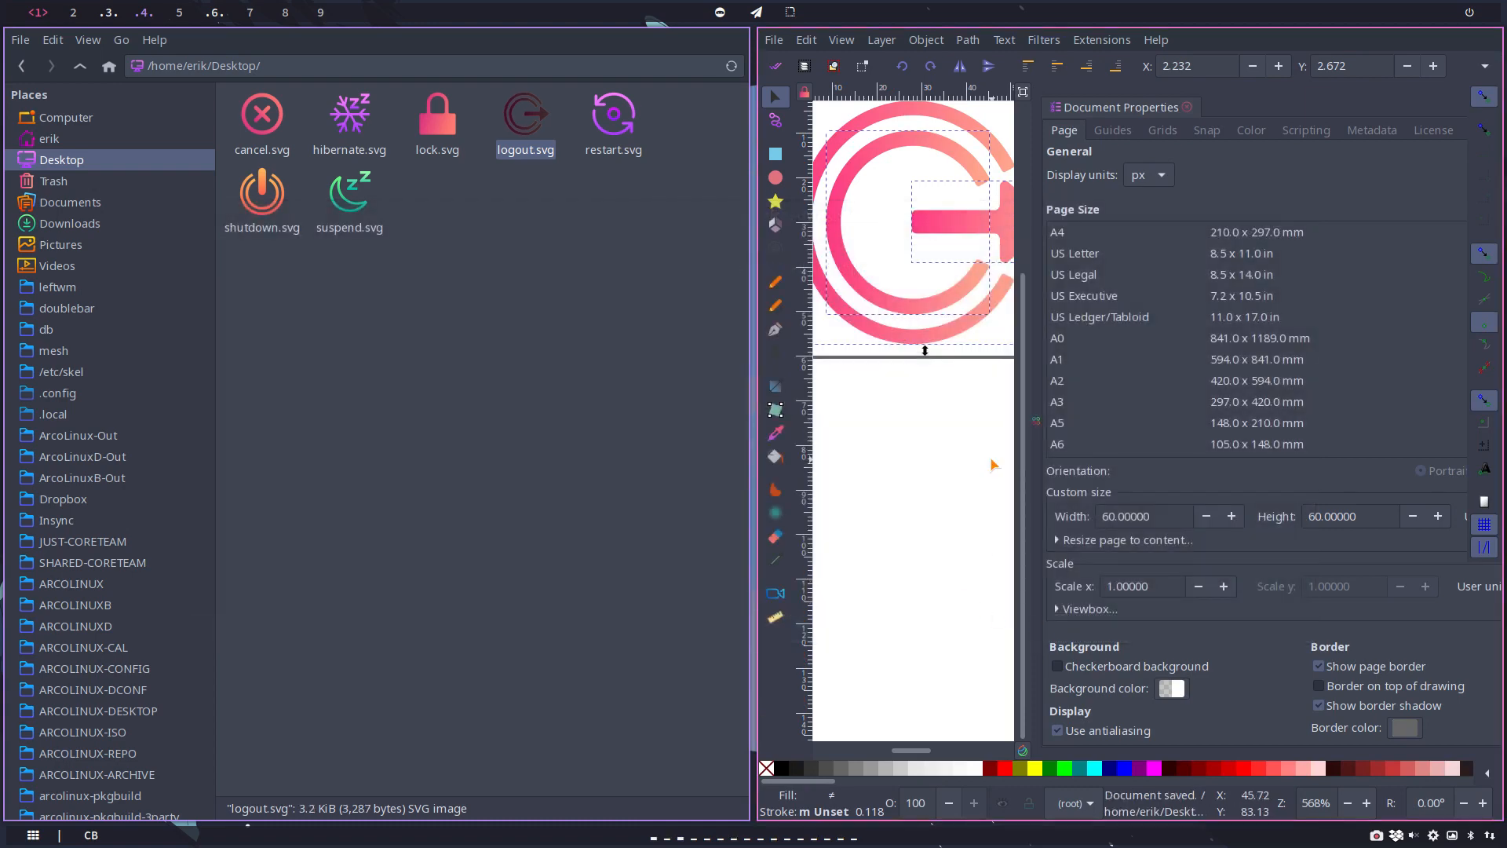
{"action": "key", "text": "ctrl+w"}
{"action": "left_click", "coordinate": [392, 631]}
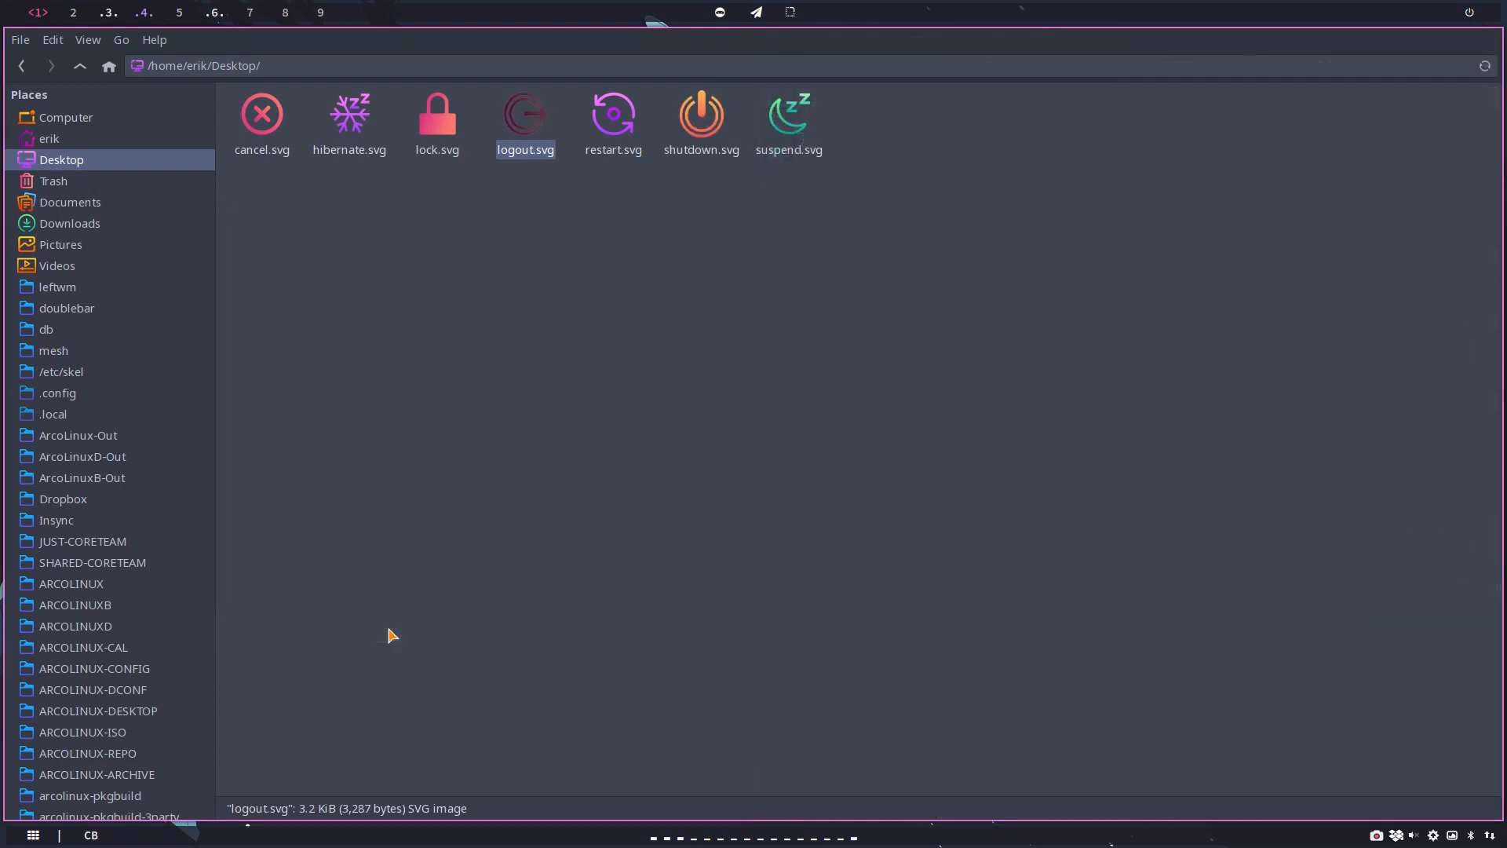
Step: Open the Desktop's restart.svg in Inkscape and set its page size to 60 by 60 px
{"action": "left_click", "coordinate": [613, 138]}
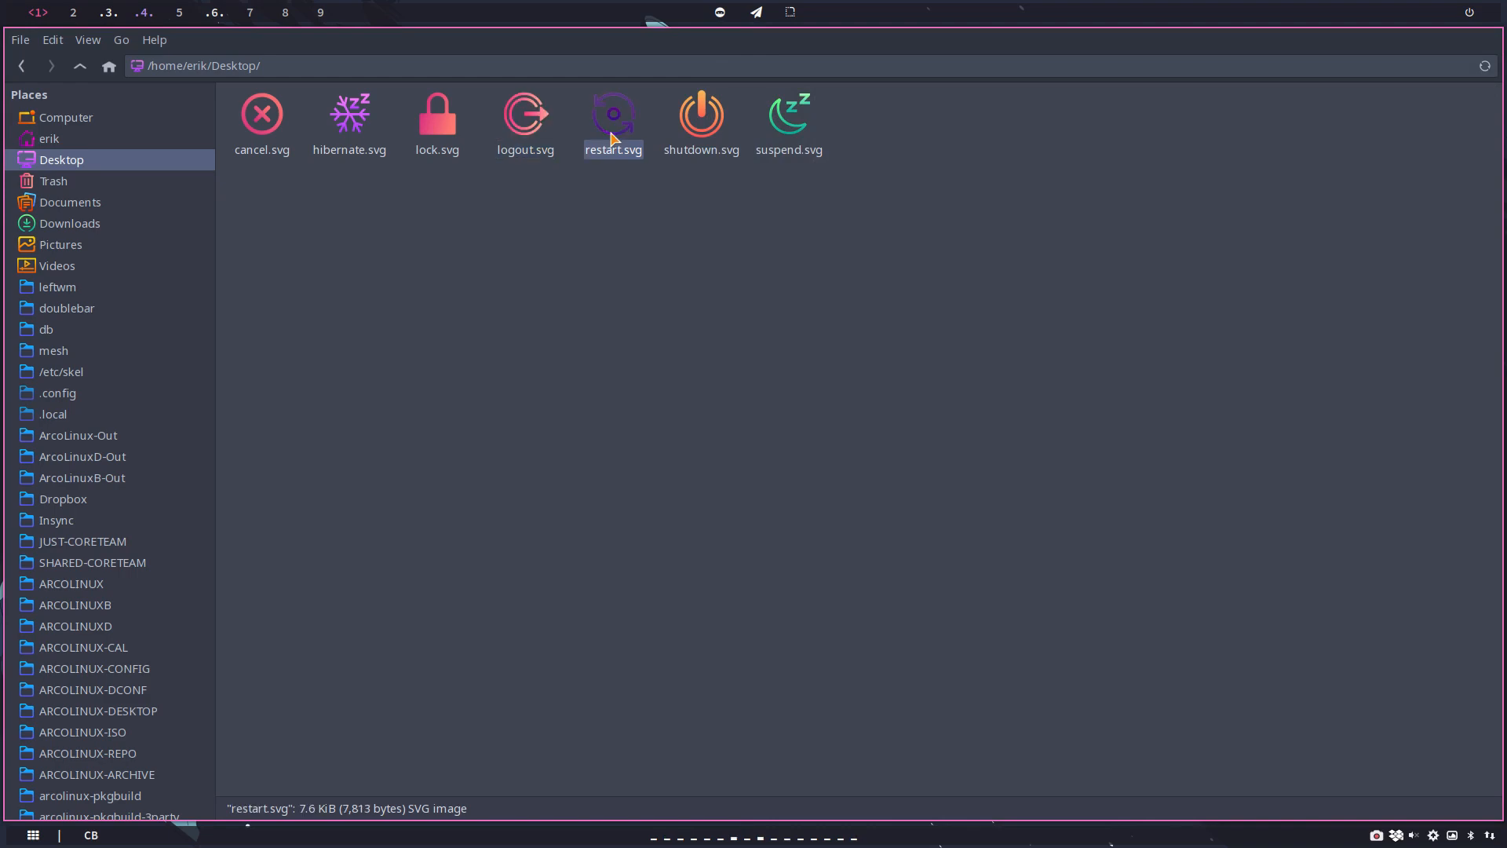
{"action": "double_click", "coordinate": [613, 137]}
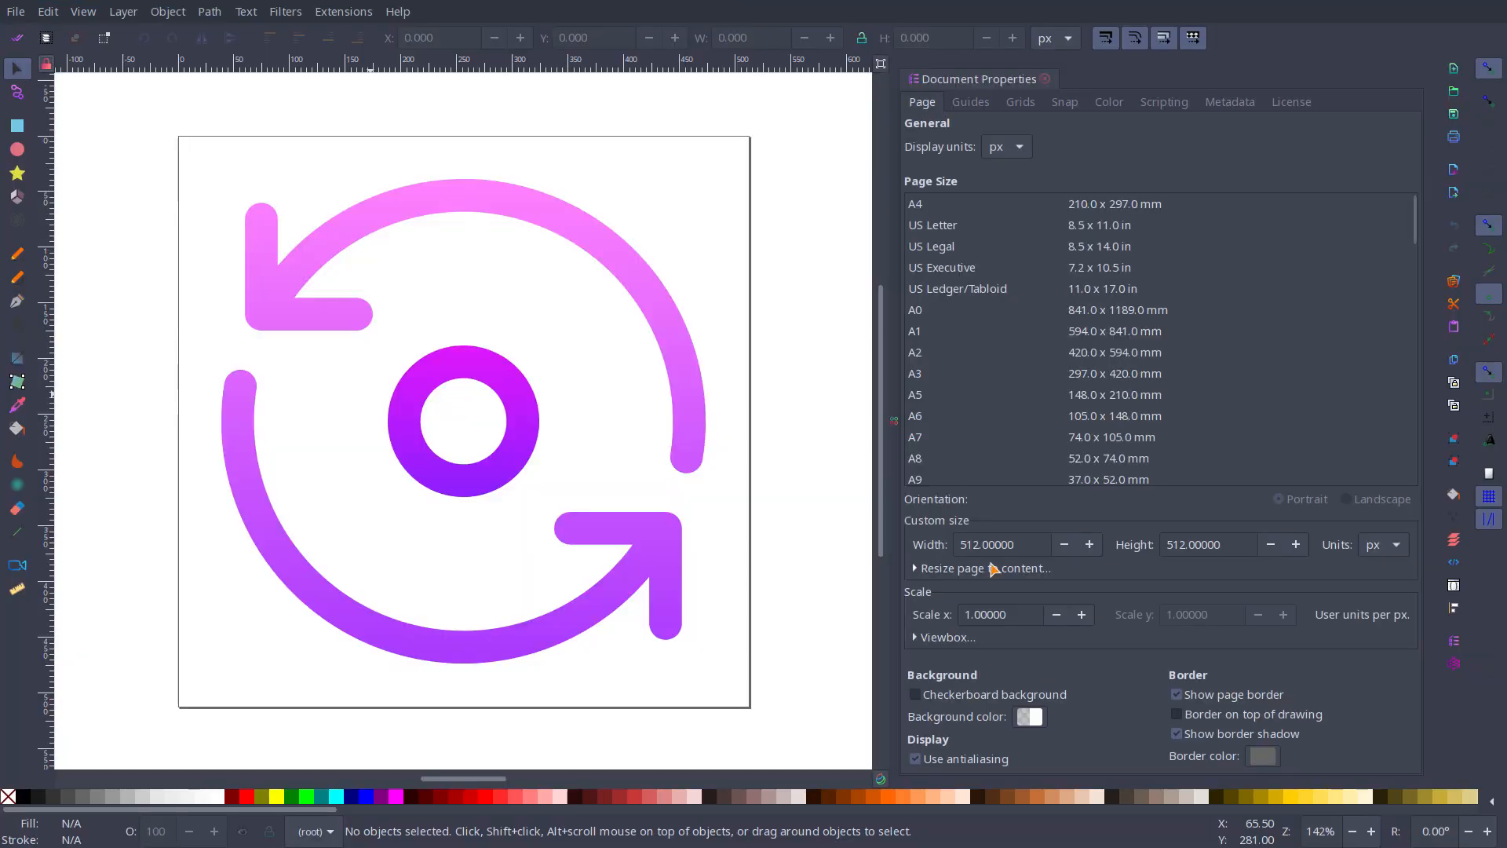
{"action": "left_click_drag", "start_coordinate": [1019, 547], "coordinate": [864, 546]}
{"action": "type", "text": "60"}
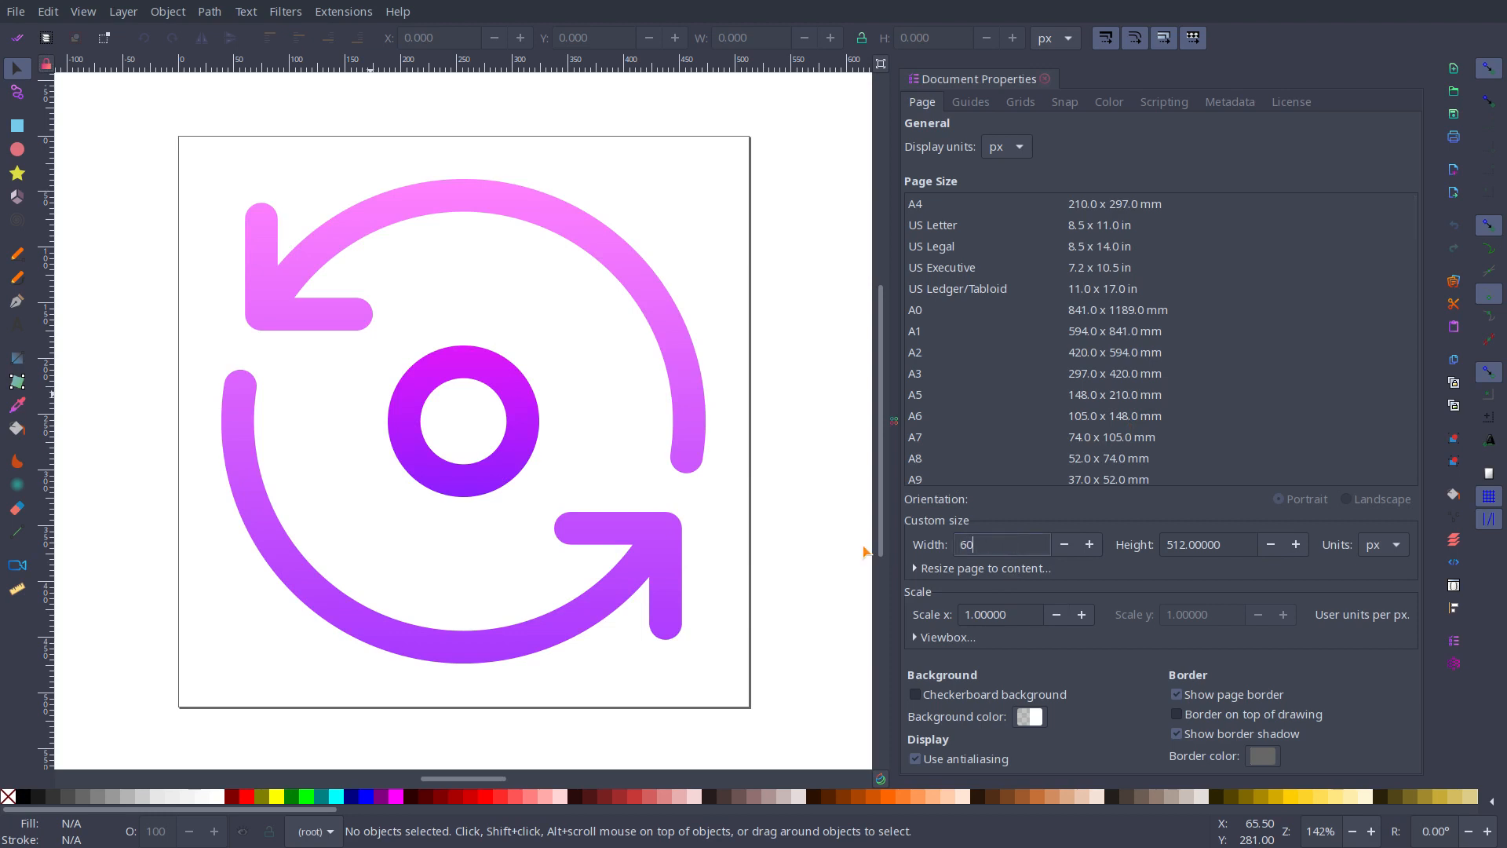
{"action": "left_click_drag", "start_coordinate": [1230, 550], "coordinate": [1131, 543]}
{"action": "type", "text": "60"}
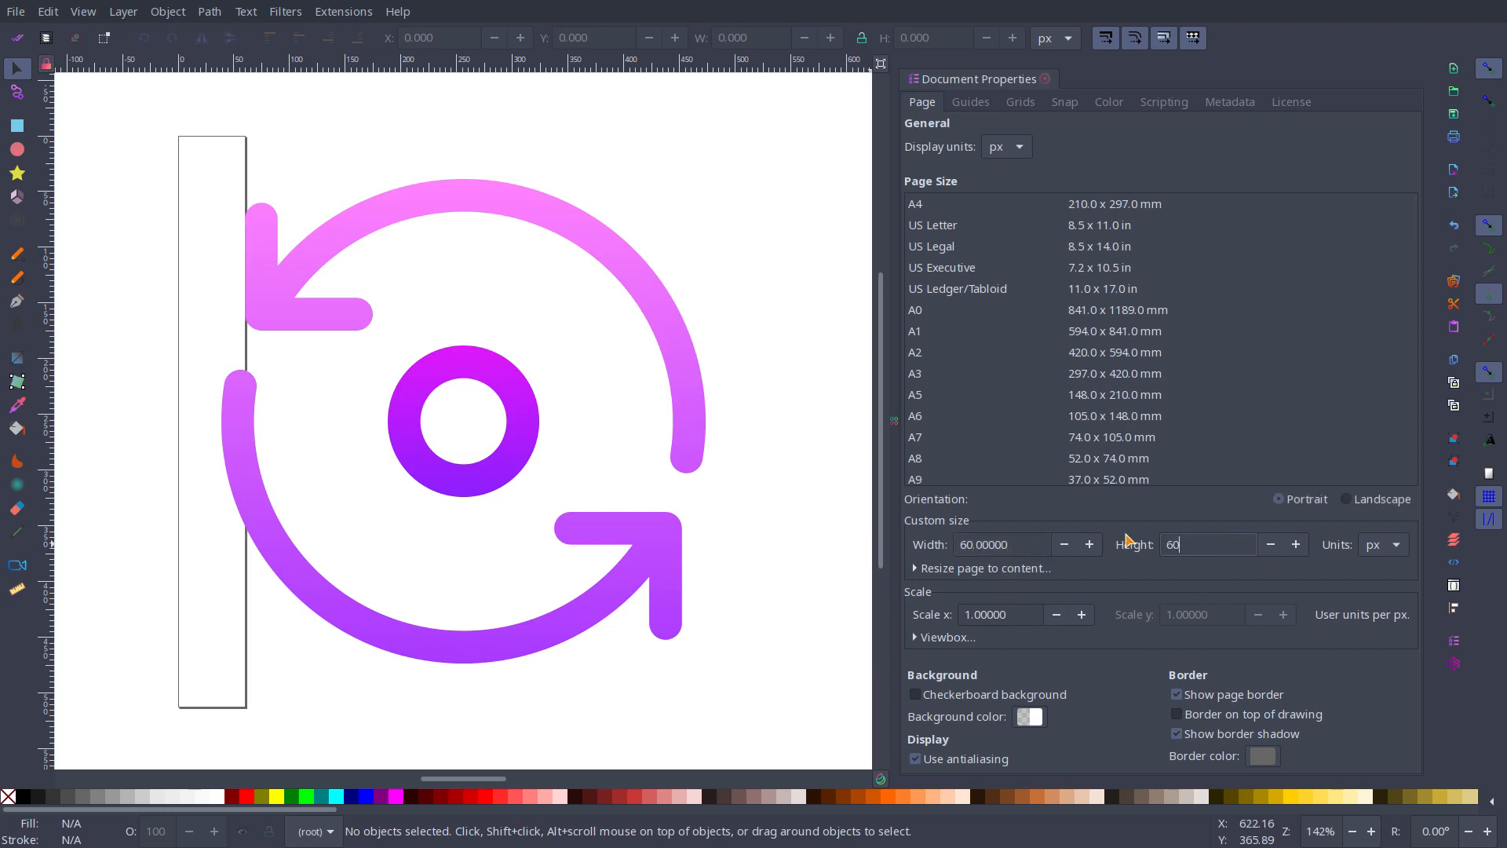
{"action": "key", "text": "Return"}
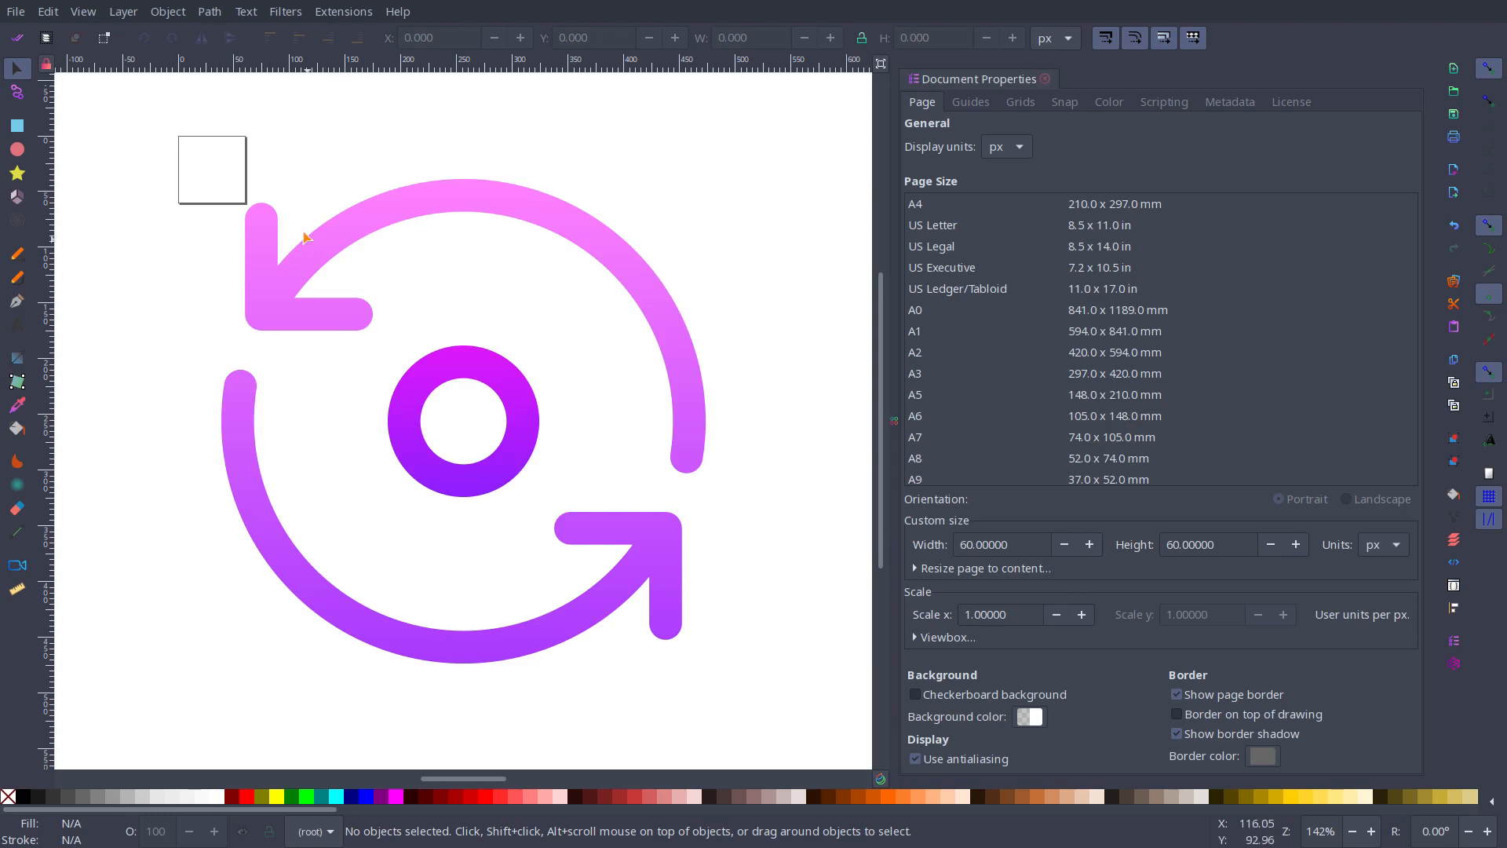
{"action": "left_click_drag", "start_coordinate": [49, 408], "coordinate": [6, 371]}
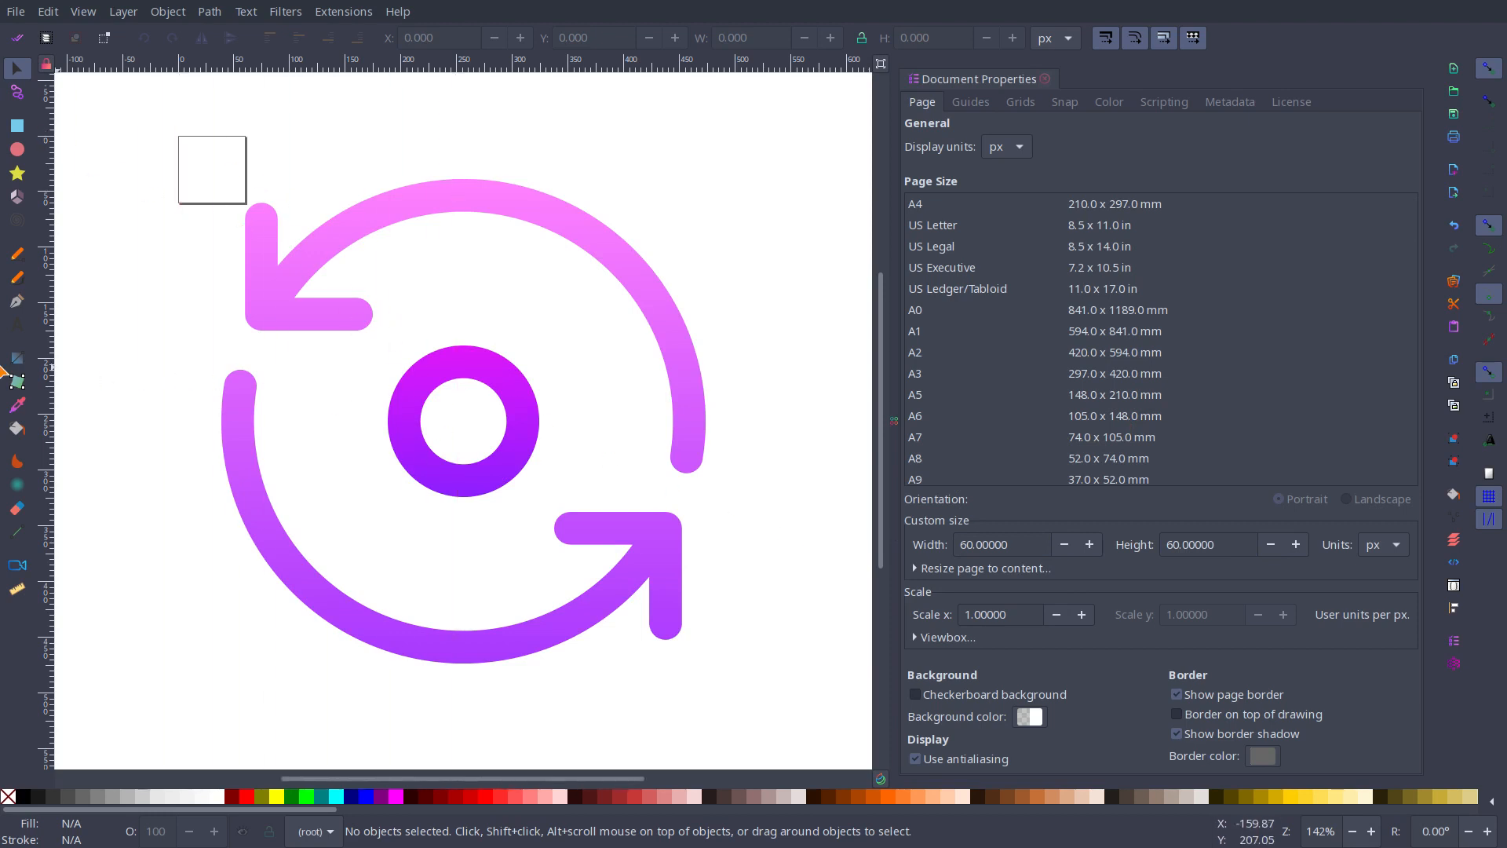
Step: Scale the whole restart drawing to about 51 by 51 px and centre it by eye on the page
{"action": "left_click_drag", "start_coordinate": [144, 100], "coordinate": [734, 697]}
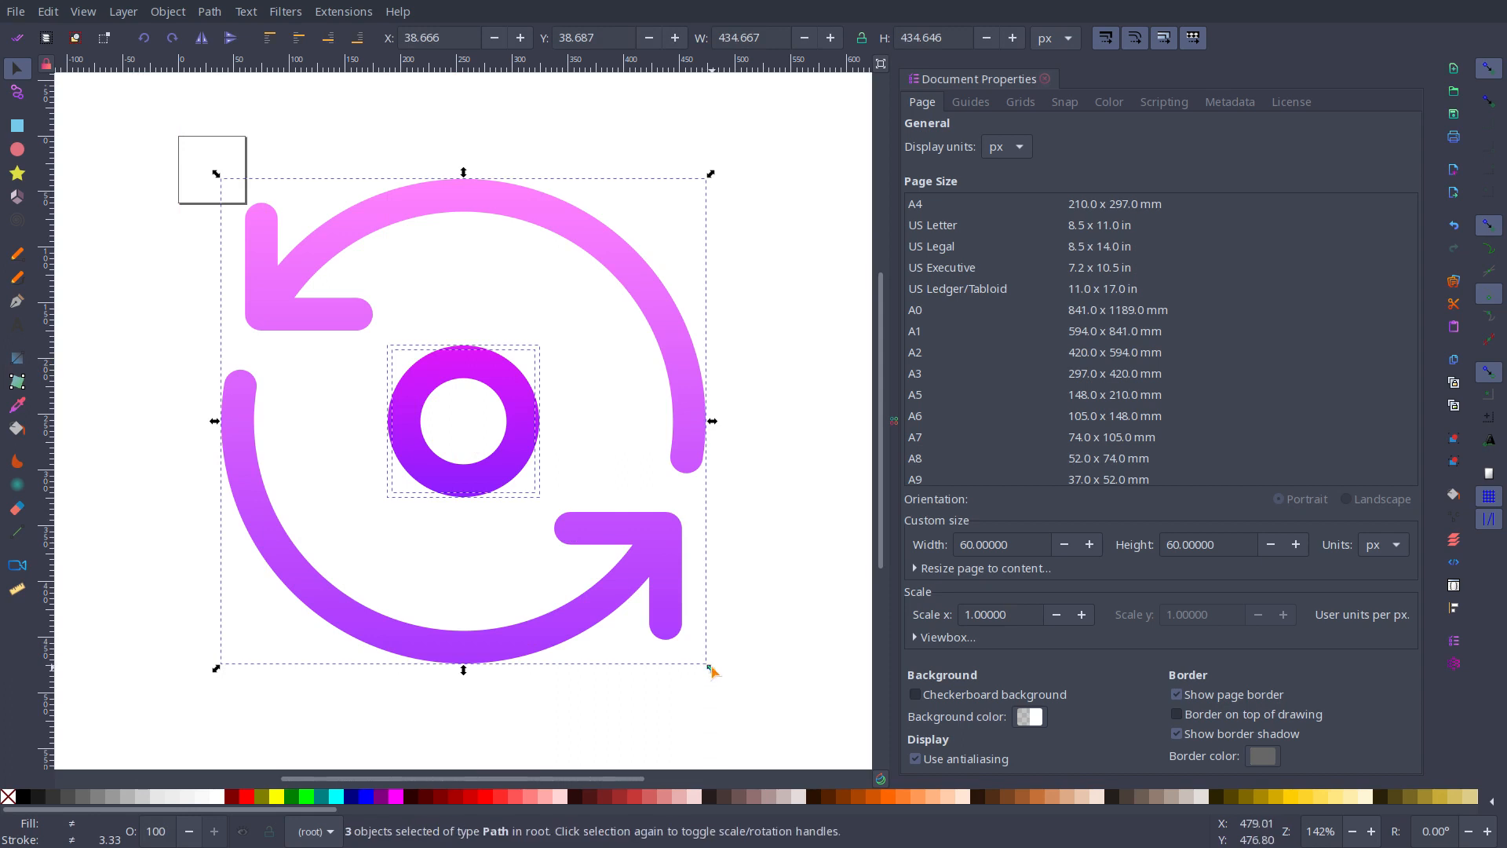
{"action": "left_click_drag", "start_coordinate": [712, 671], "coordinate": [221, 184]}
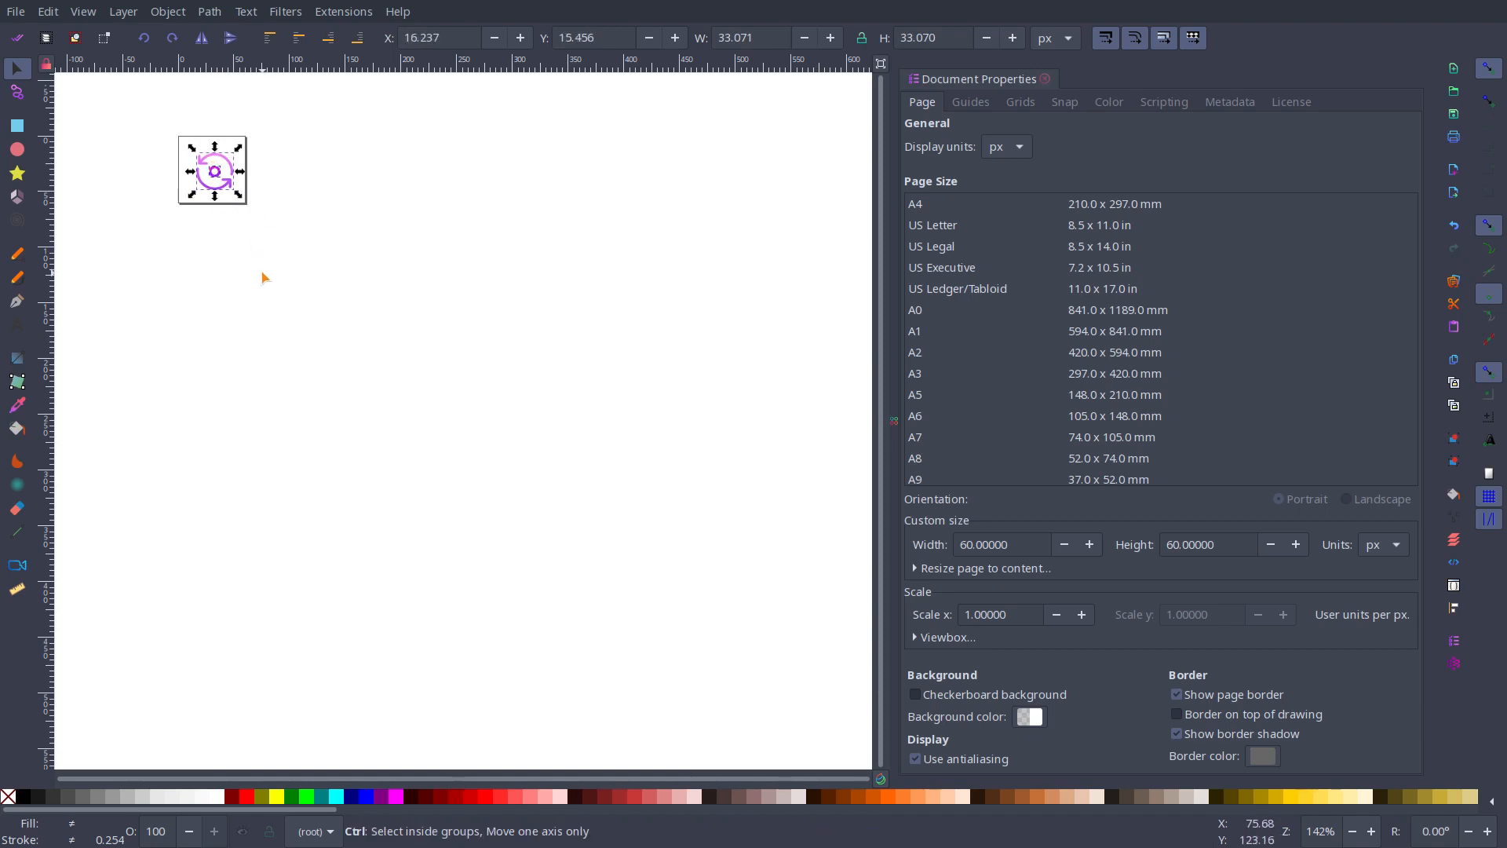
{"action": "scroll", "coordinate": [263, 277], "scroll_direction": "up", "scroll_amount": 4}
{"action": "scroll", "coordinate": [220, 236], "scroll_direction": "down", "scroll_amount": 8}
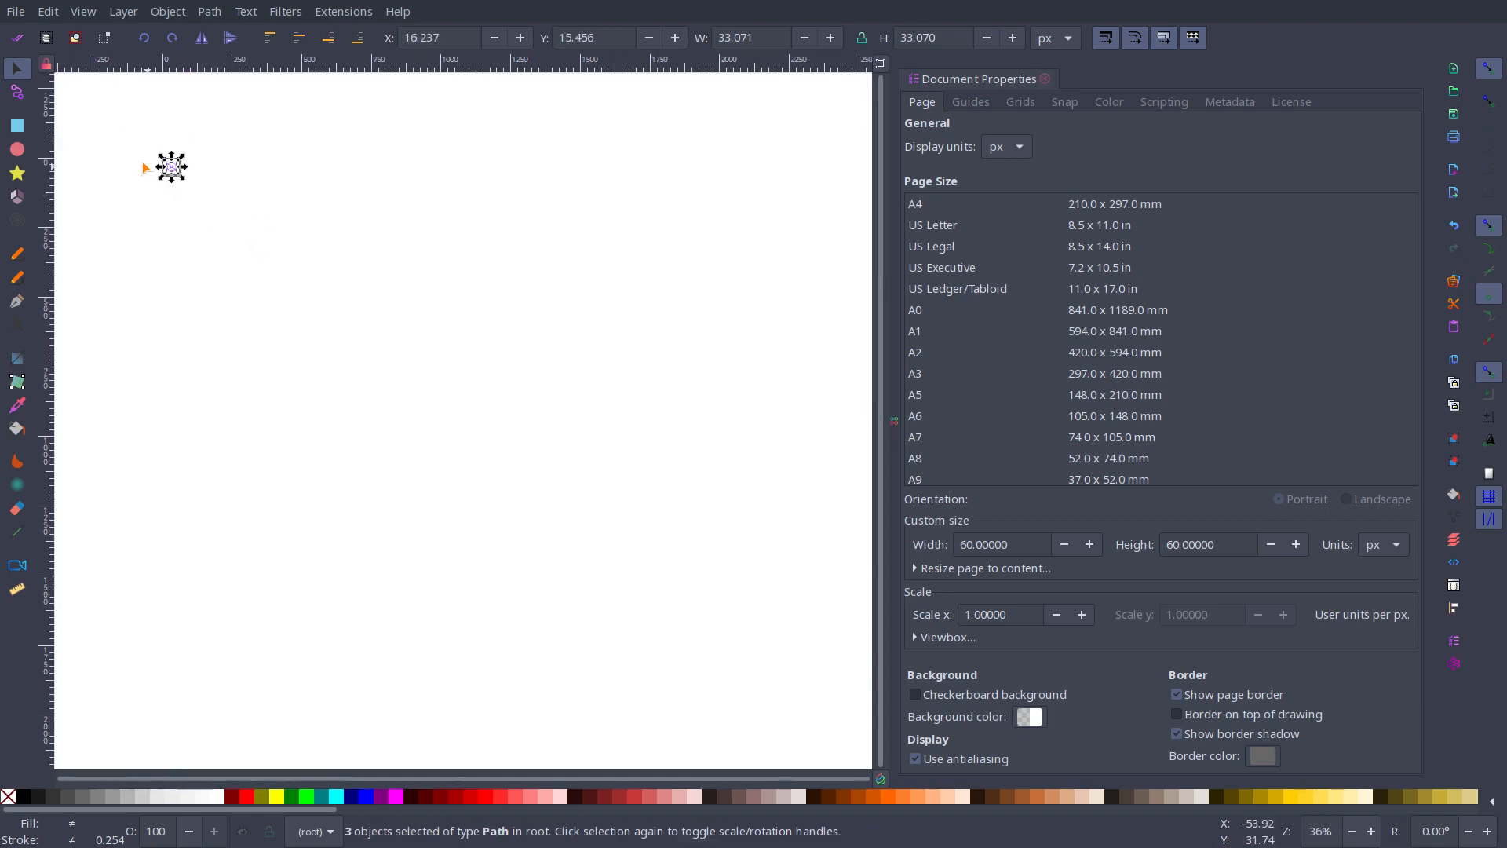
{"action": "scroll", "coordinate": [122, 144], "scroll_direction": "up", "scroll_amount": 8}
{"action": "scroll", "coordinate": [359, 336], "scroll_direction": "down", "scroll_amount": 4}
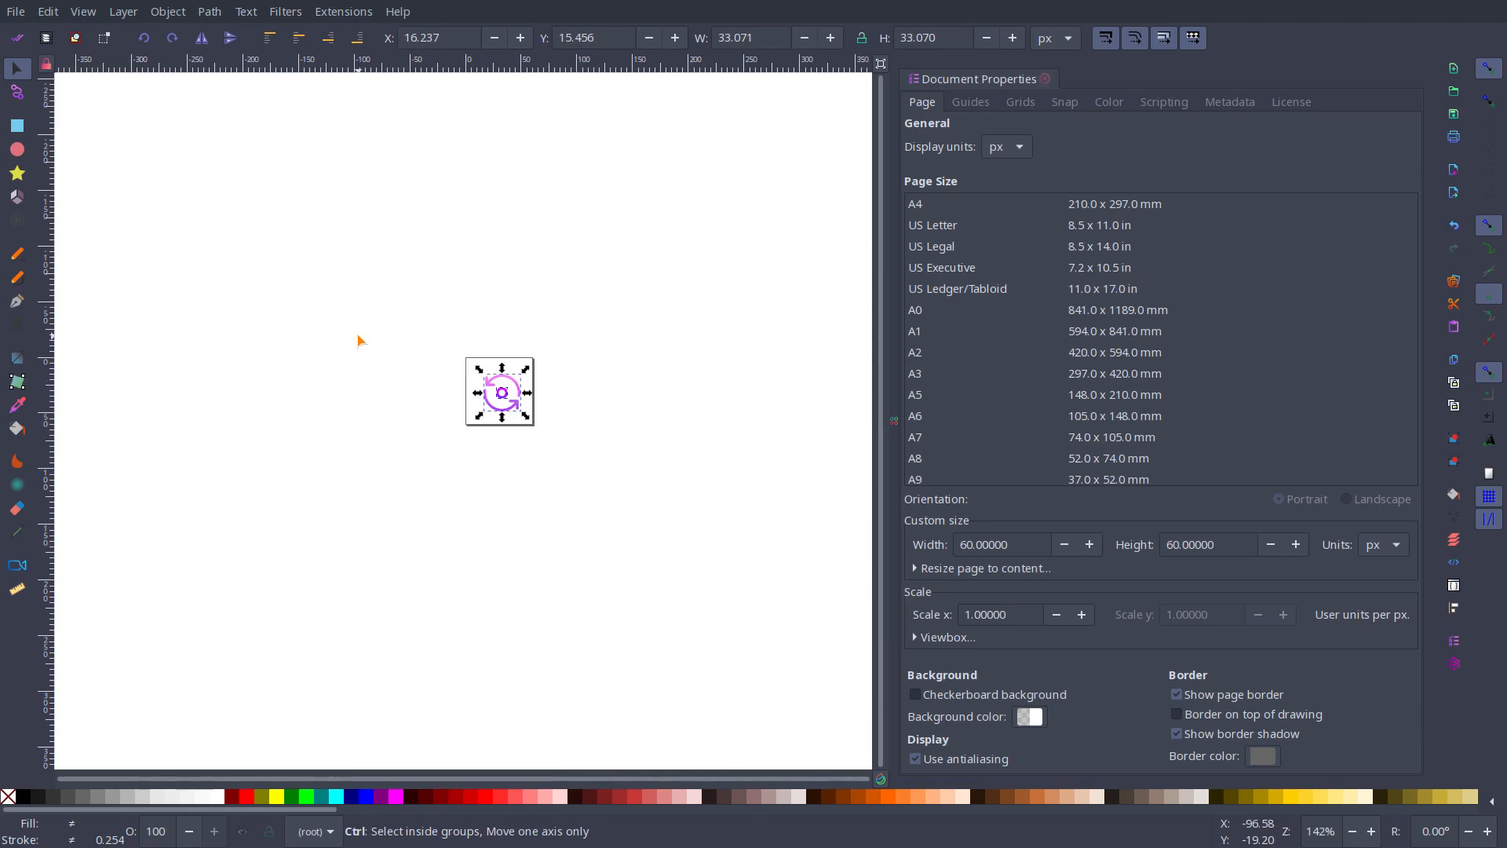
{"action": "scroll", "coordinate": [511, 413], "scroll_direction": "up", "scroll_amount": 7}
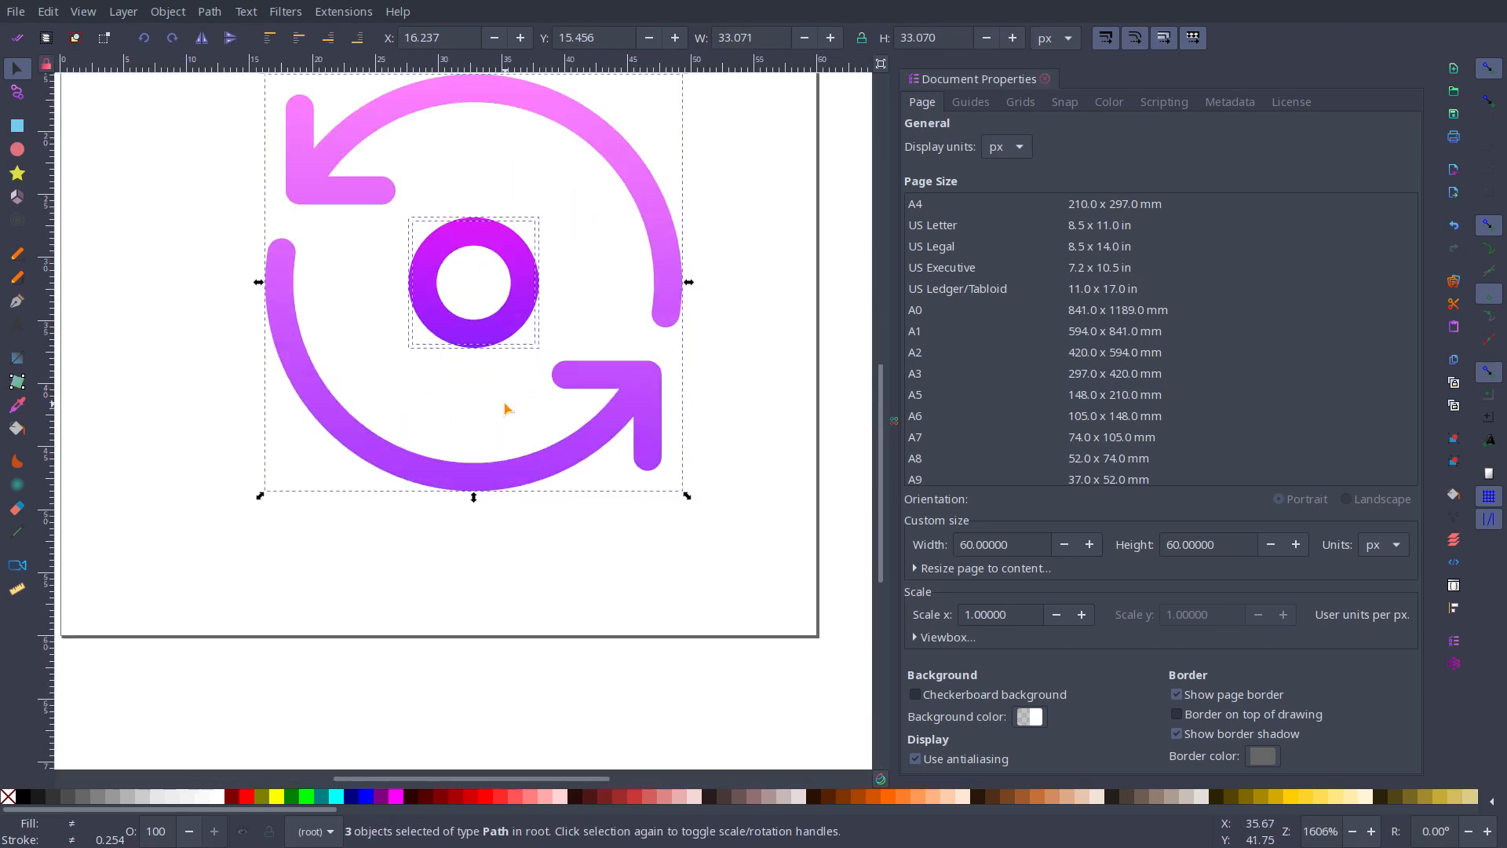
{"action": "scroll", "coordinate": [507, 408], "scroll_direction": "down", "scroll_amount": 2}
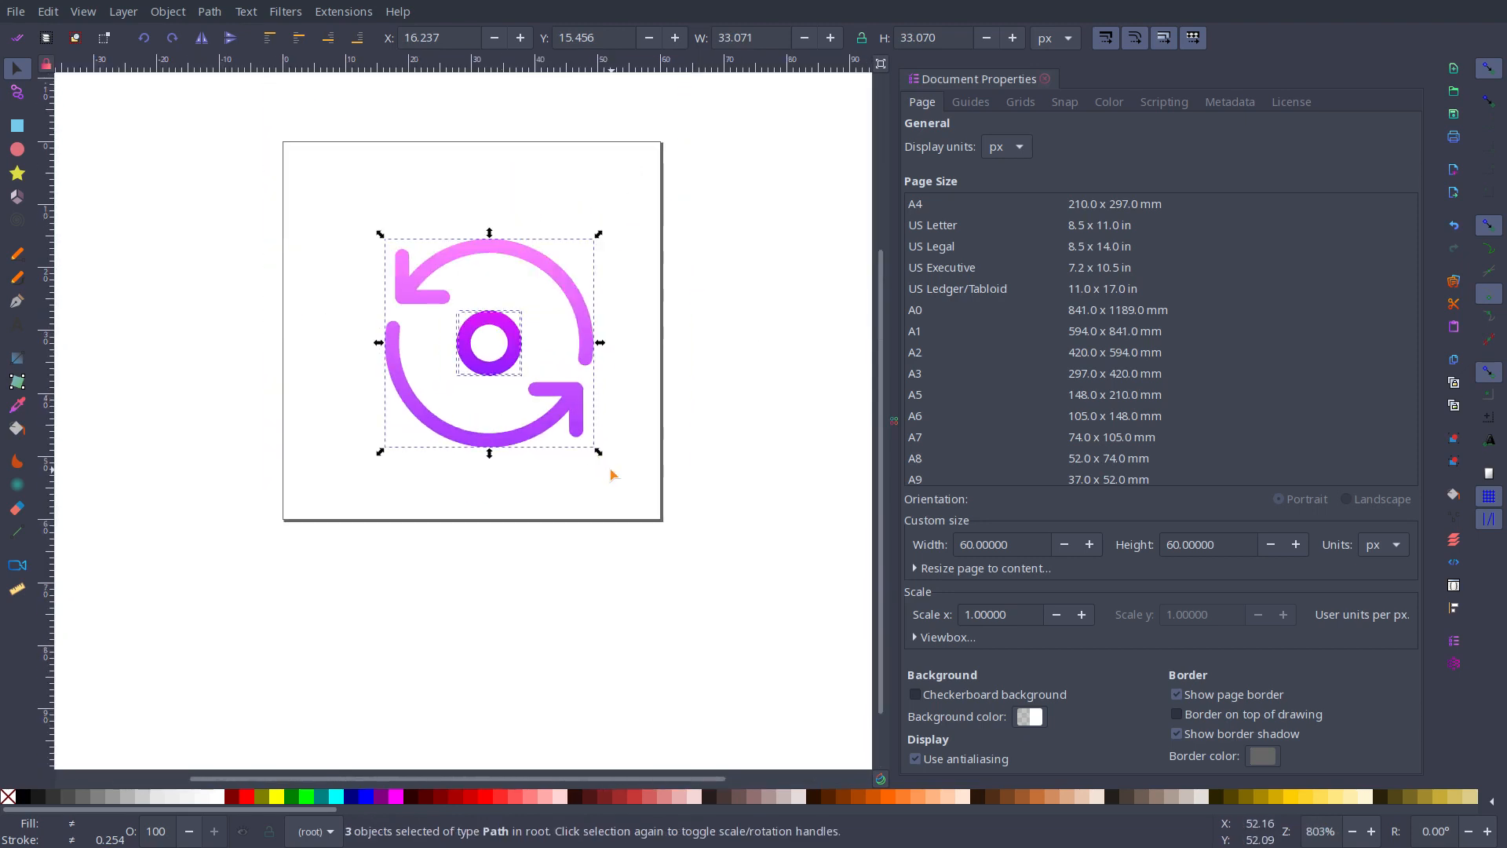
{"action": "left_click_drag", "start_coordinate": [600, 456], "coordinate": [650, 533]}
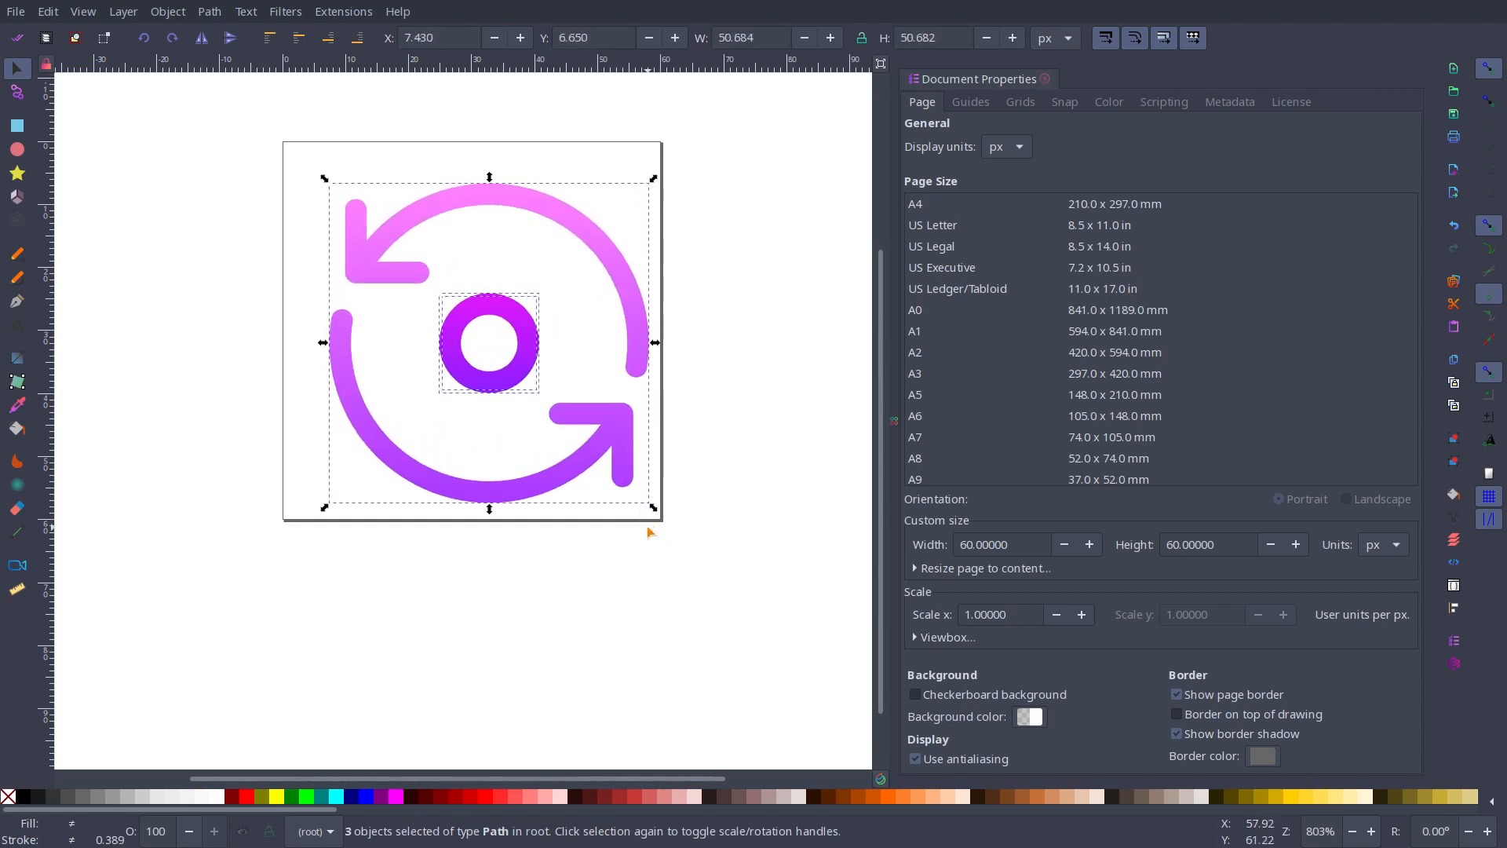
{"action": "left_click_drag", "start_coordinate": [622, 433], "coordinate": [605, 414]}
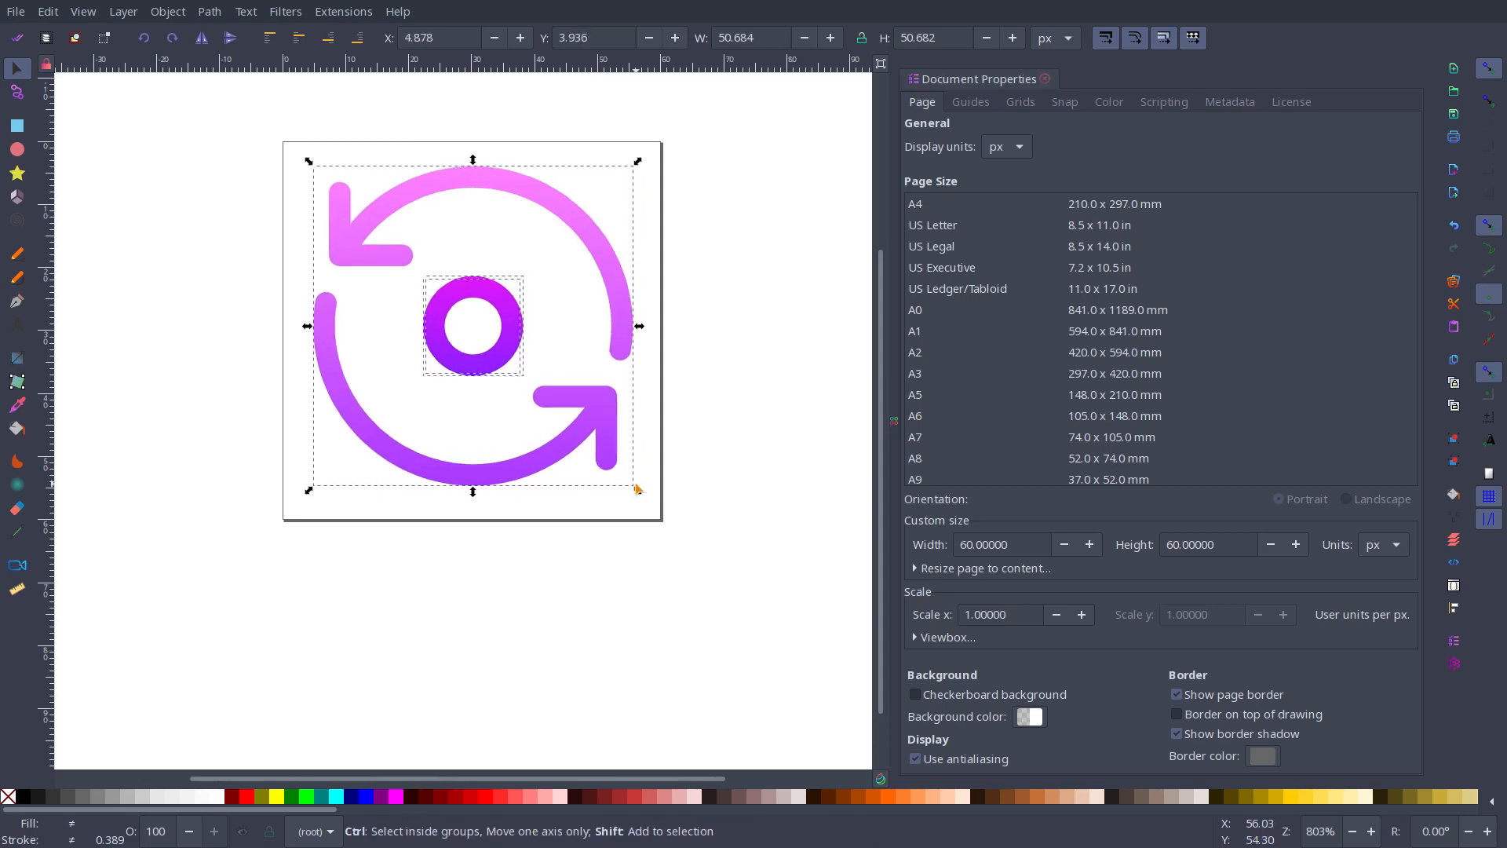
Step: Save the restart drawing as Optimized SVG over the Desktop's restart.svg, and close it without saving as Inkscape SVG
{"action": "key", "text": "ctrl+shift+s"}
{"action": "left_click", "coordinate": [1067, 620]}
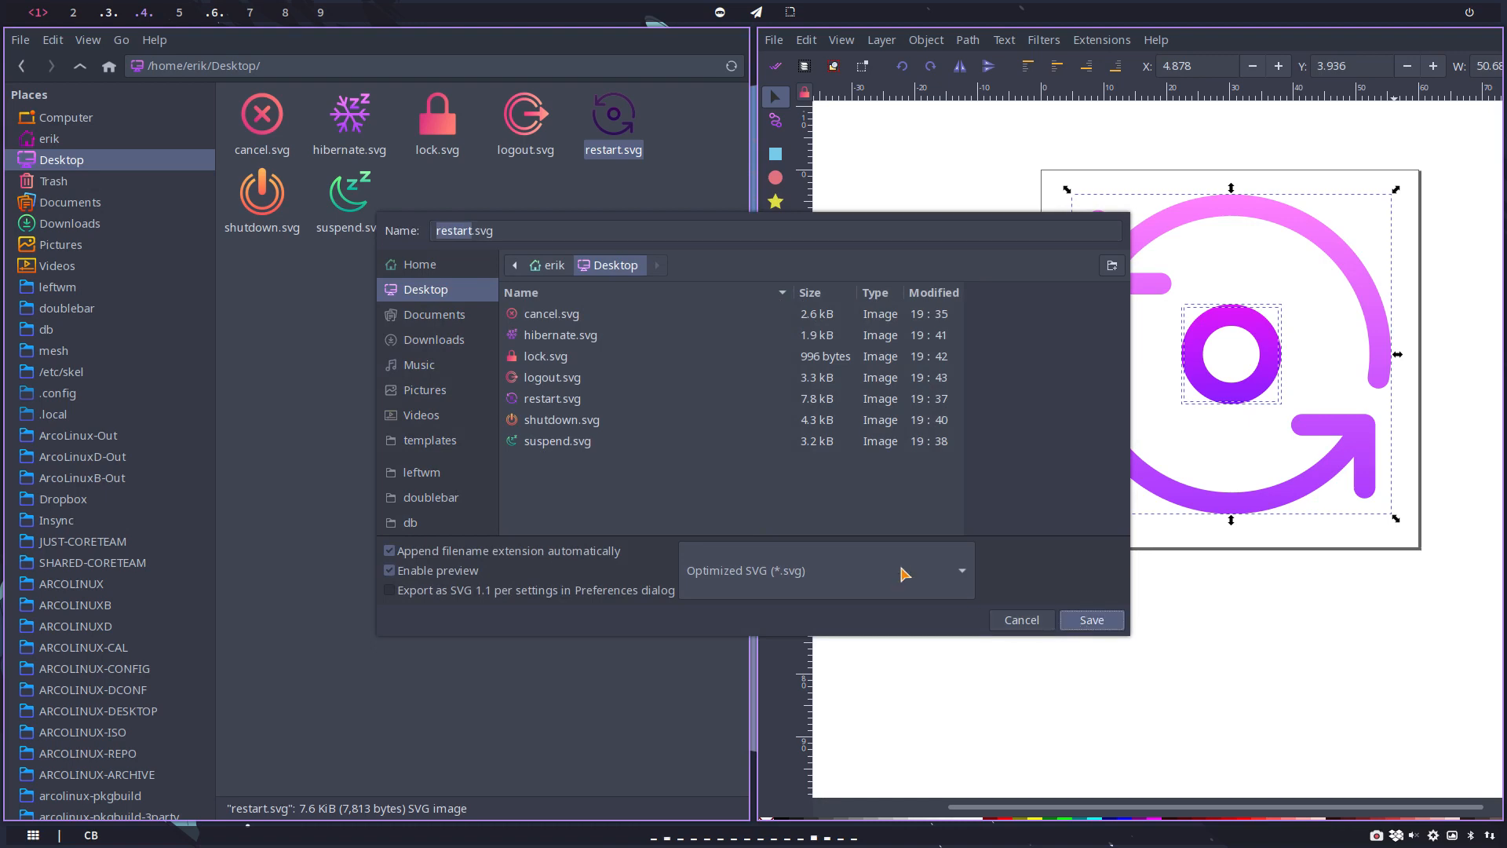
{"action": "left_click", "coordinate": [1091, 613]}
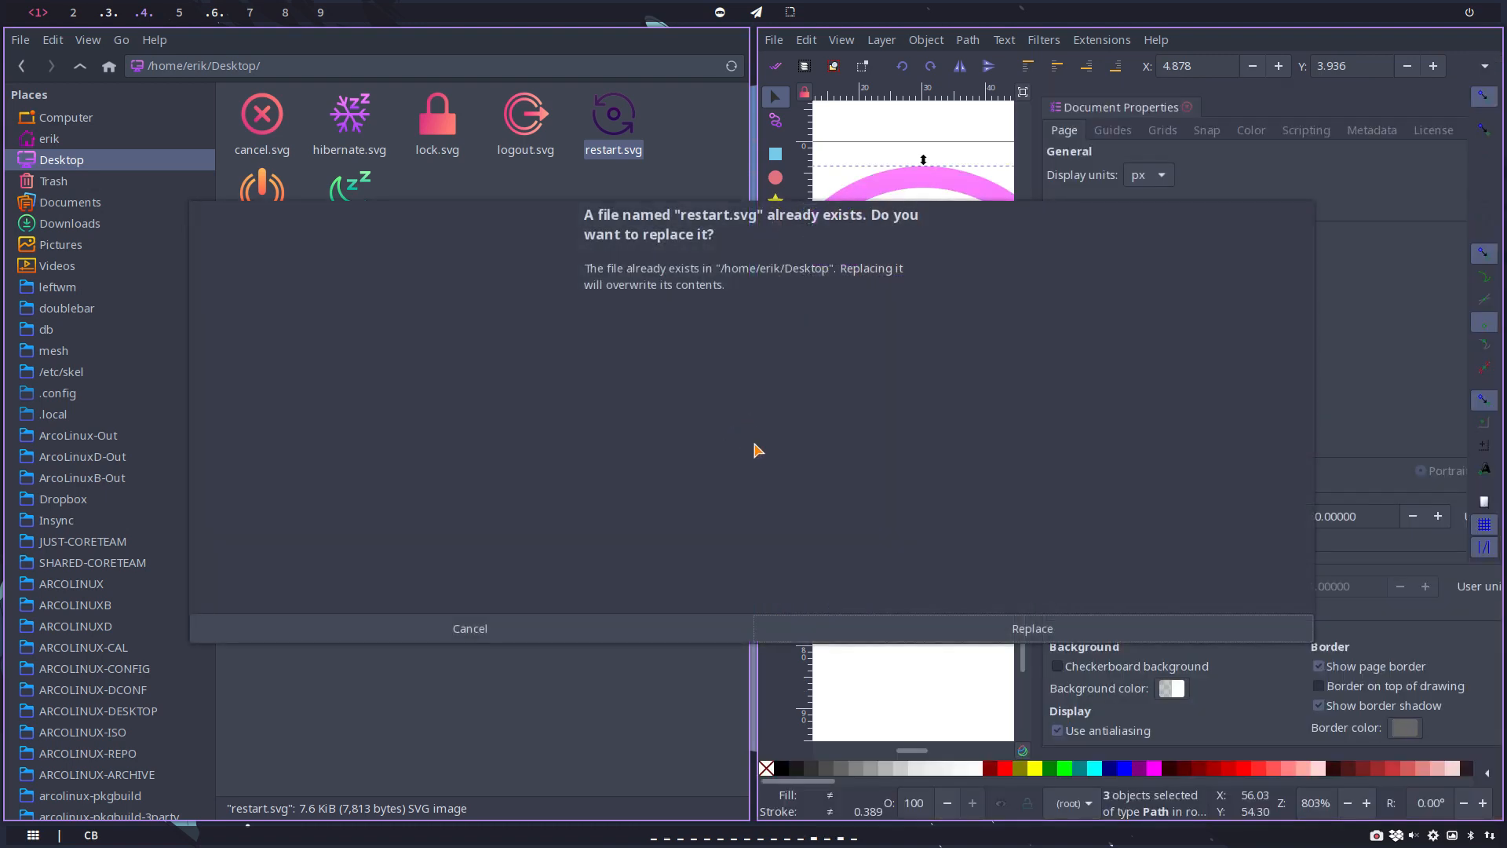
{"action": "left_click", "coordinate": [1023, 639]}
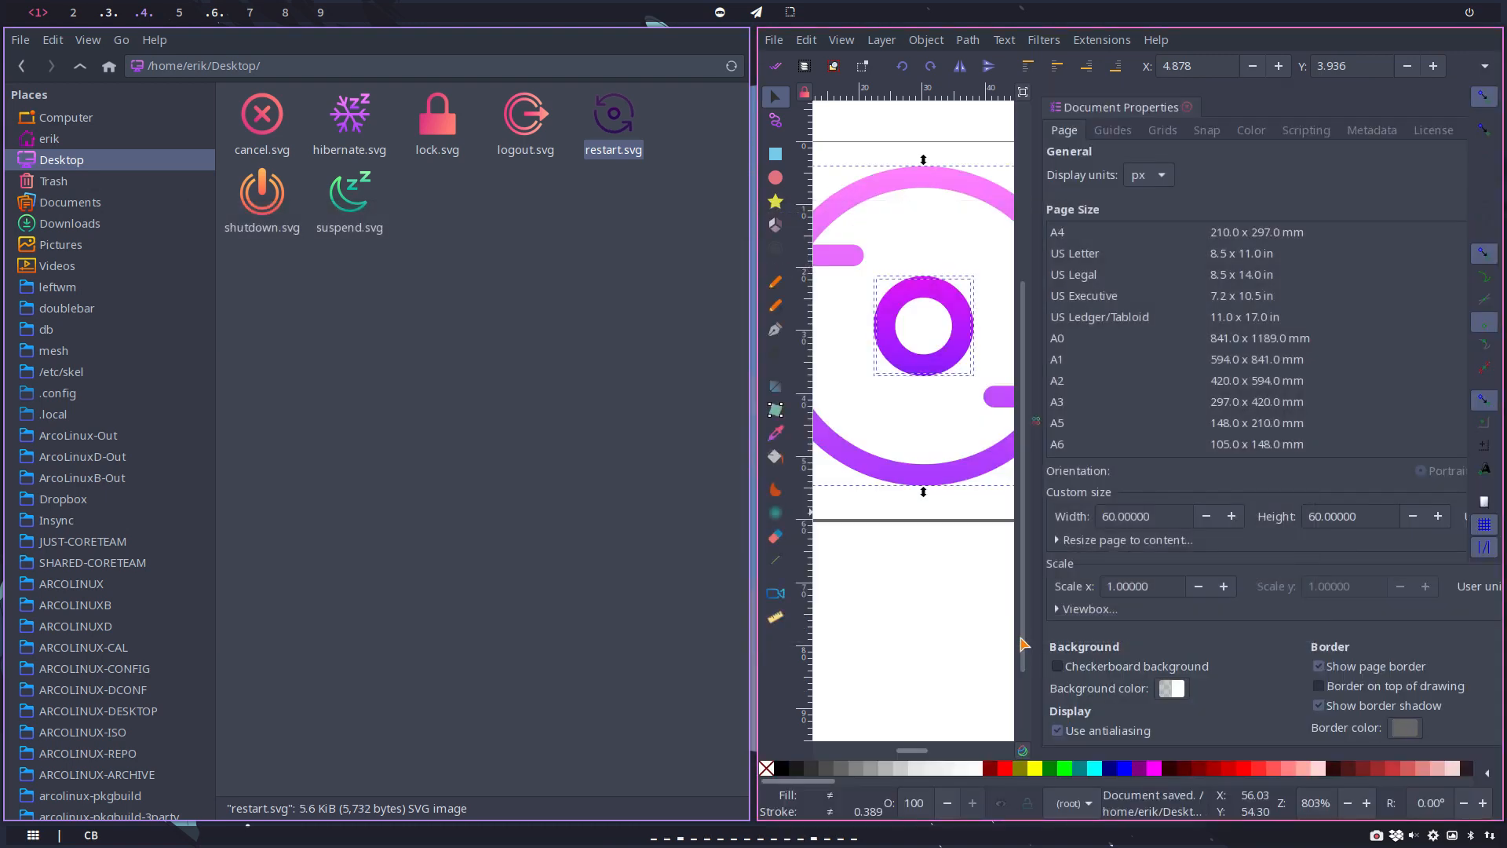
{"action": "key", "text": "ctrl+w"}
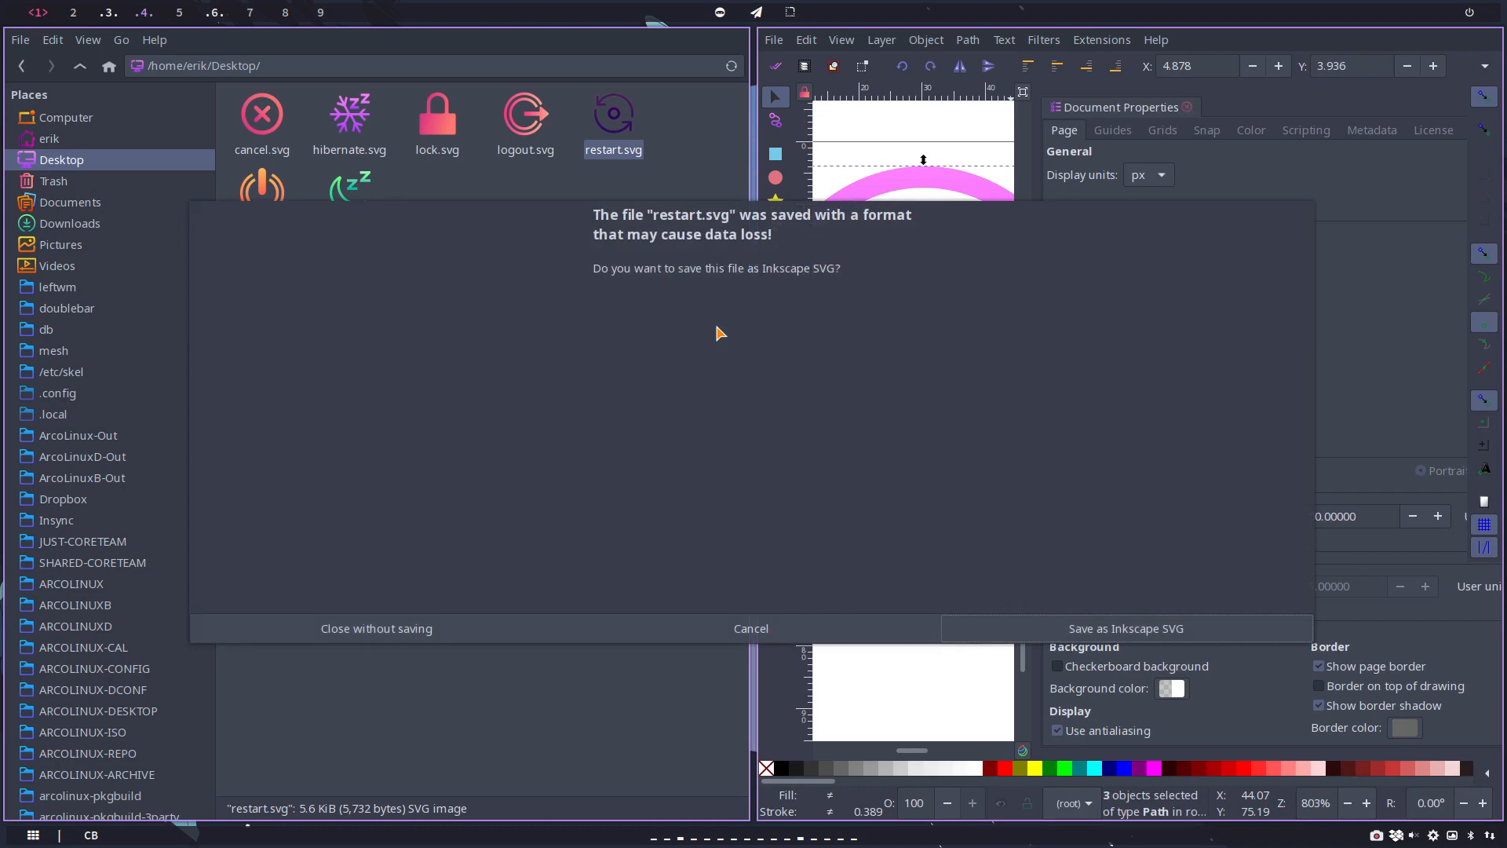
{"action": "left_click", "coordinate": [372, 624]}
Step: Open the Desktop's shutdown.svg in Inkscape, full screen, and set its page size to 60 by 60 px
{"action": "left_click", "coordinate": [701, 119]}
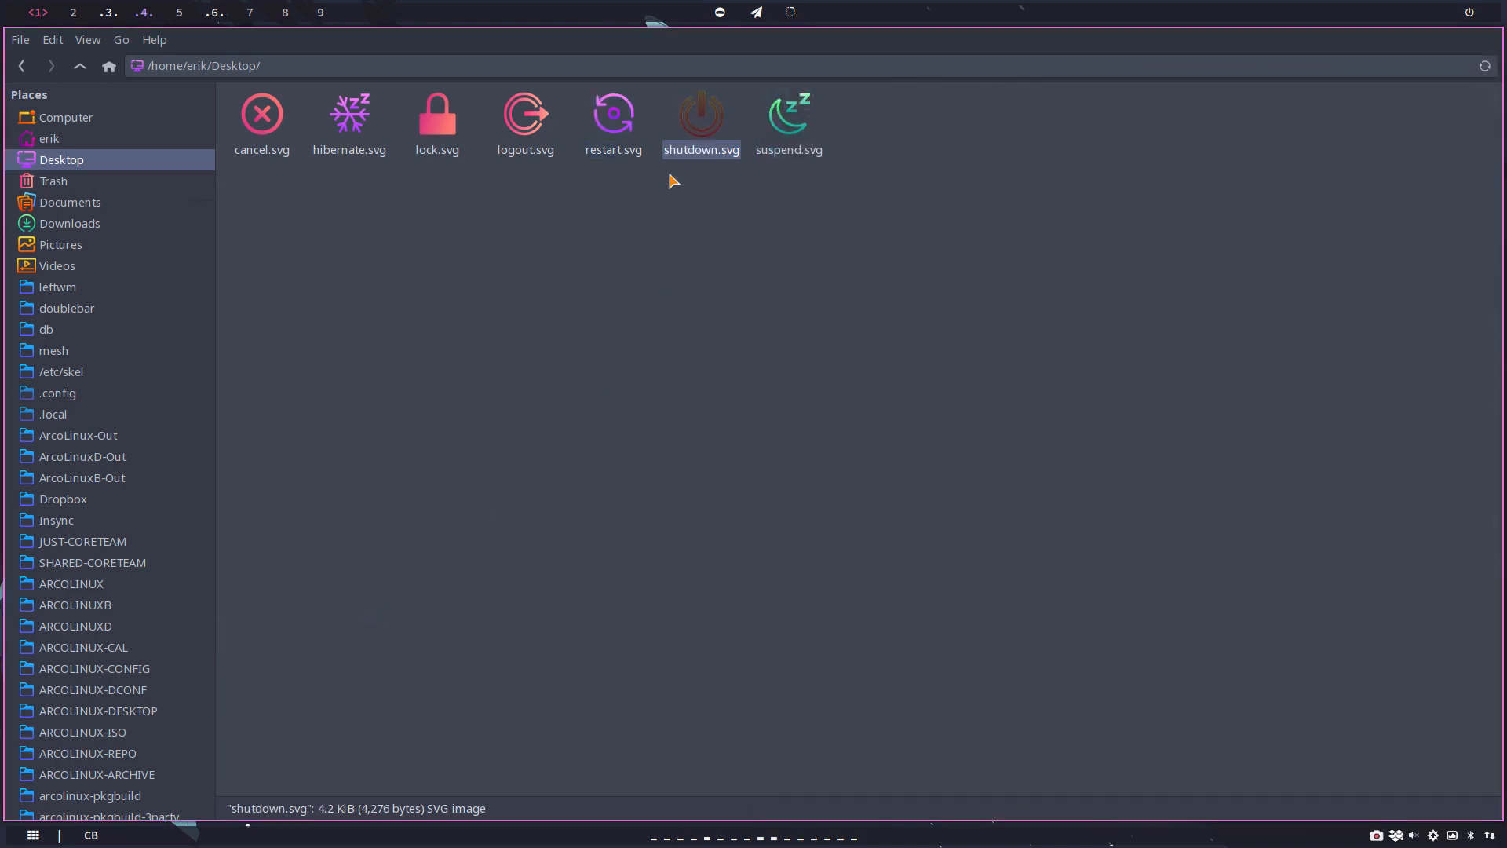
{"action": "key", "text": "super+shift+Return"}
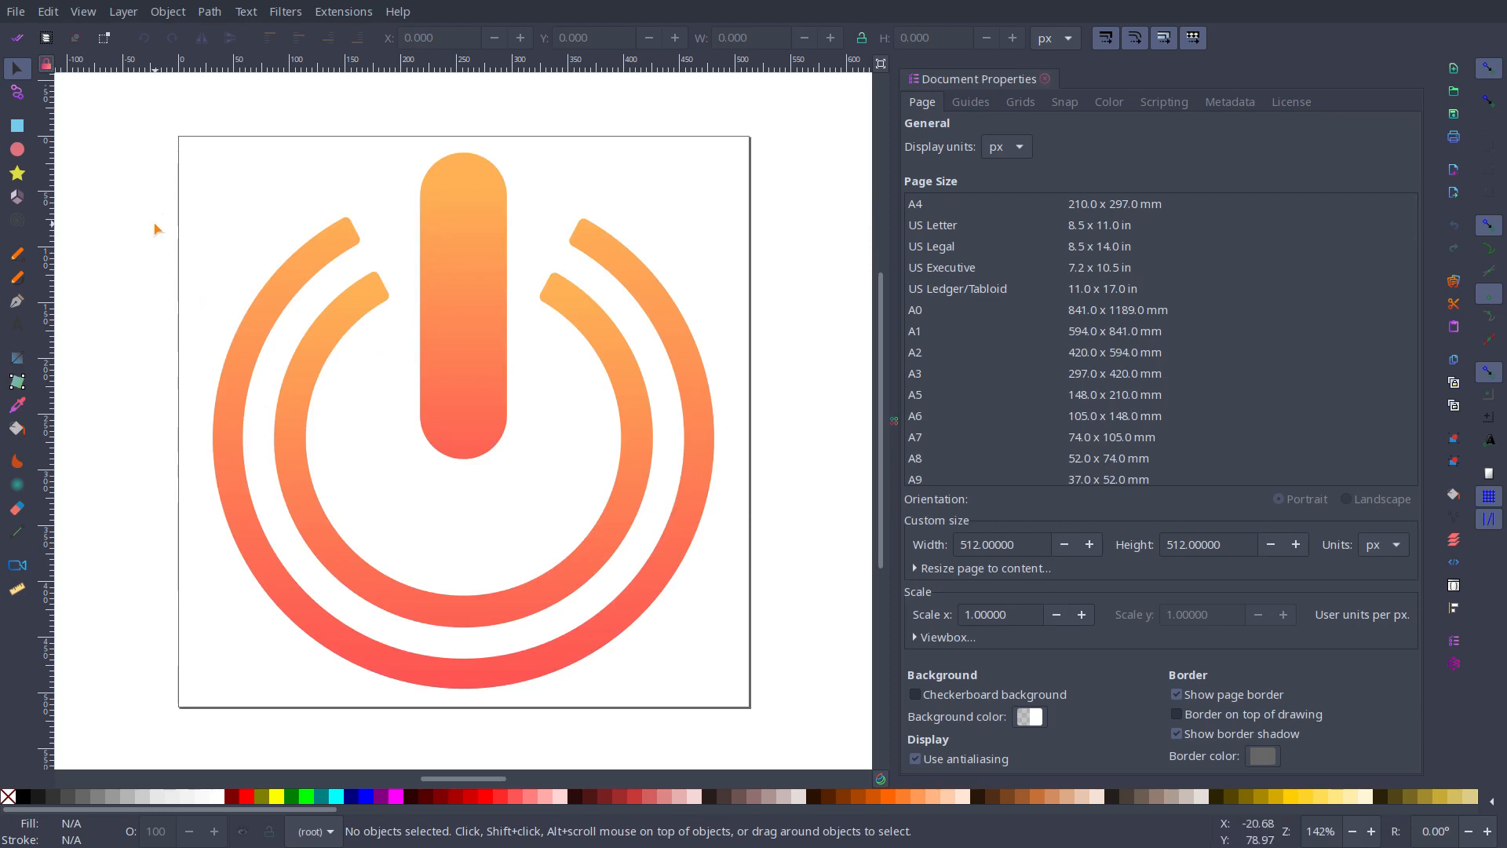
{"action": "left_click_drag", "start_coordinate": [1028, 543], "coordinate": [899, 543]}
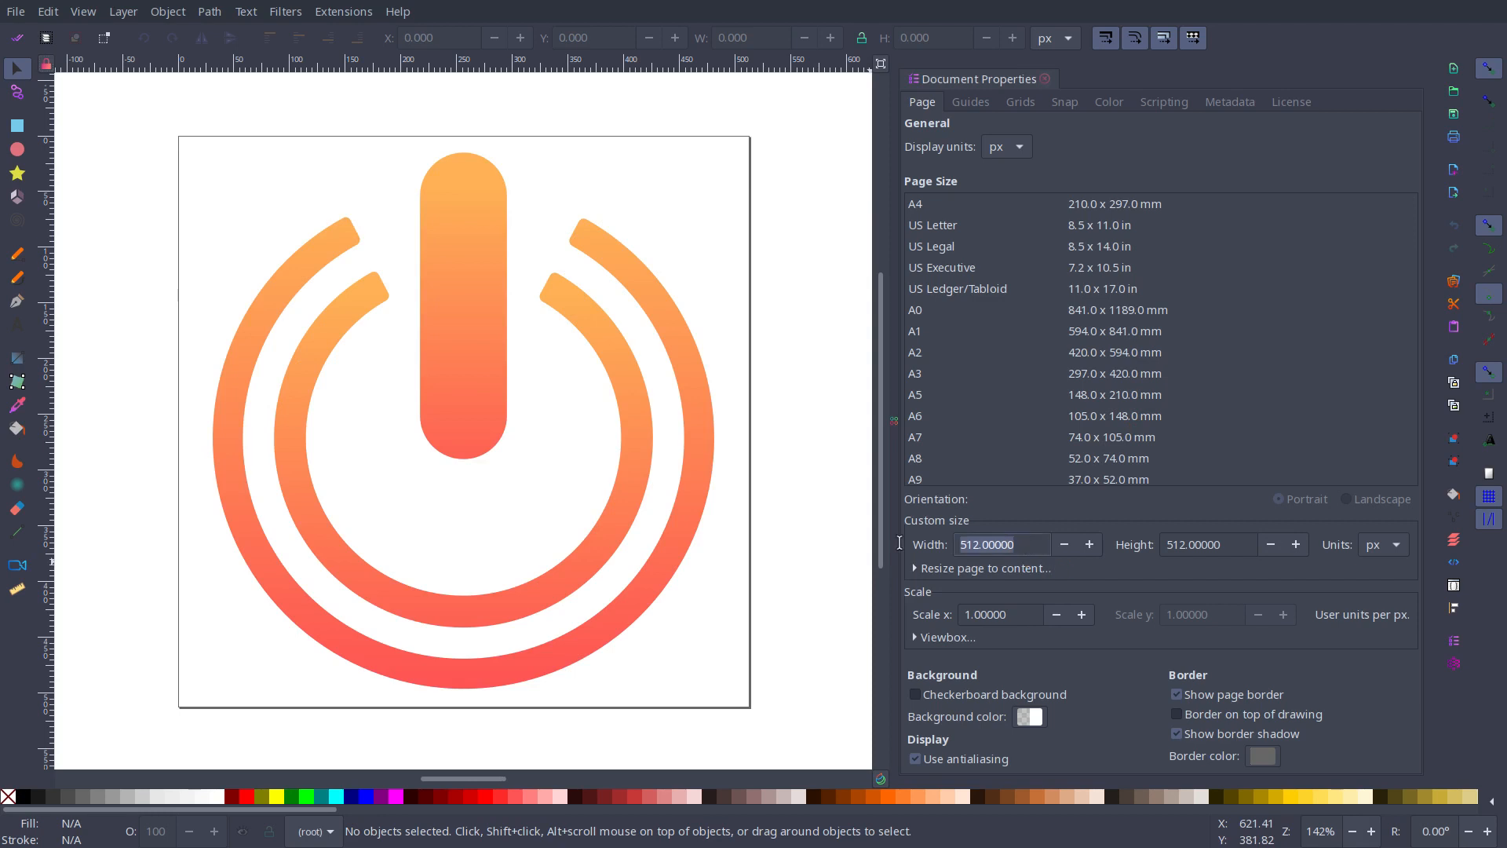
{"action": "type", "text": "60"}
{"action": "key", "text": "Return"}
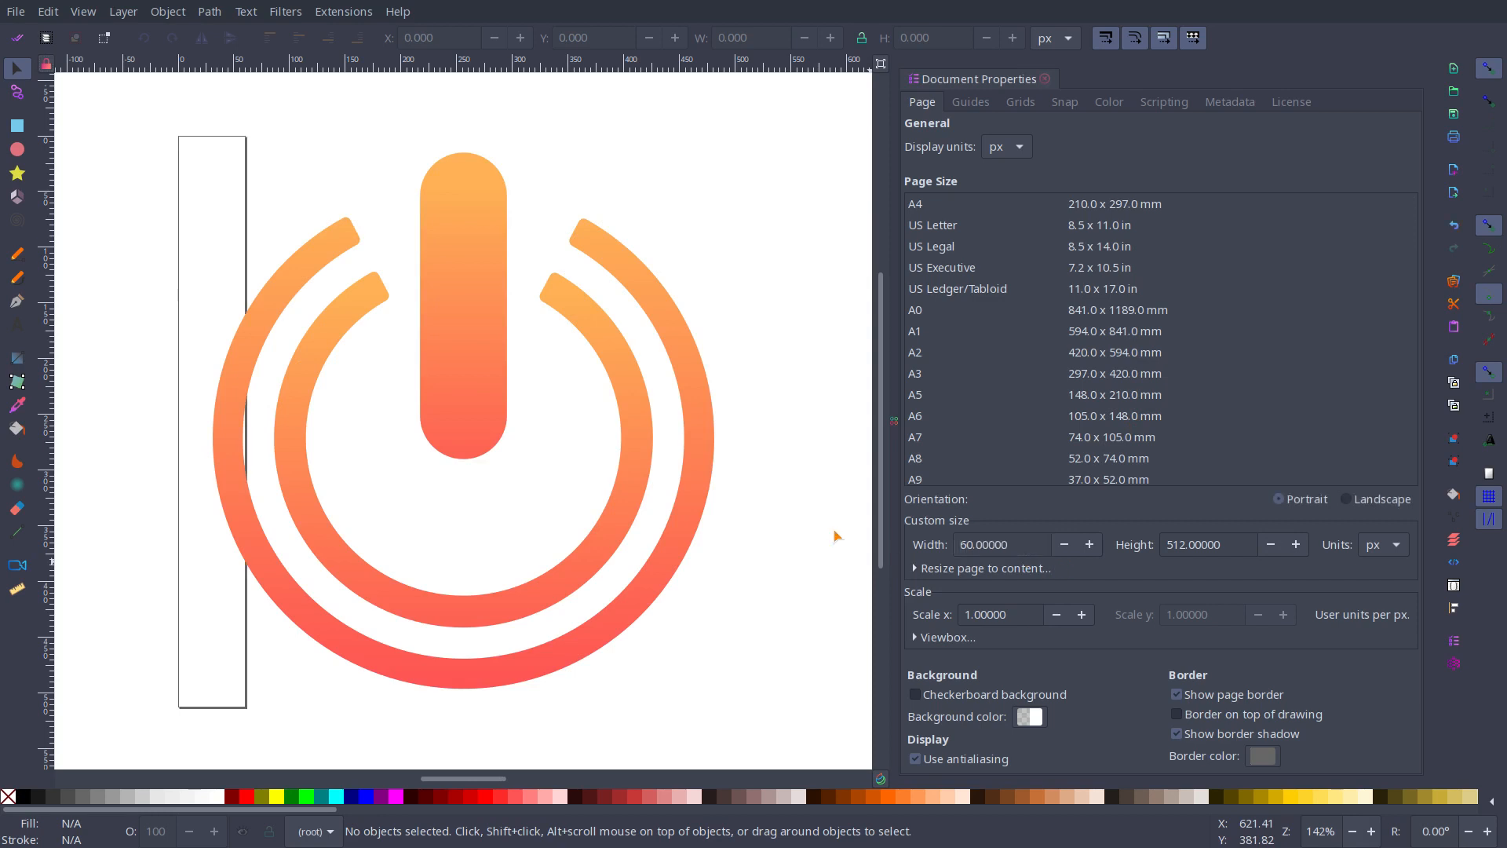
{"action": "left_click_drag", "start_coordinate": [1223, 547], "coordinate": [1142, 541]}
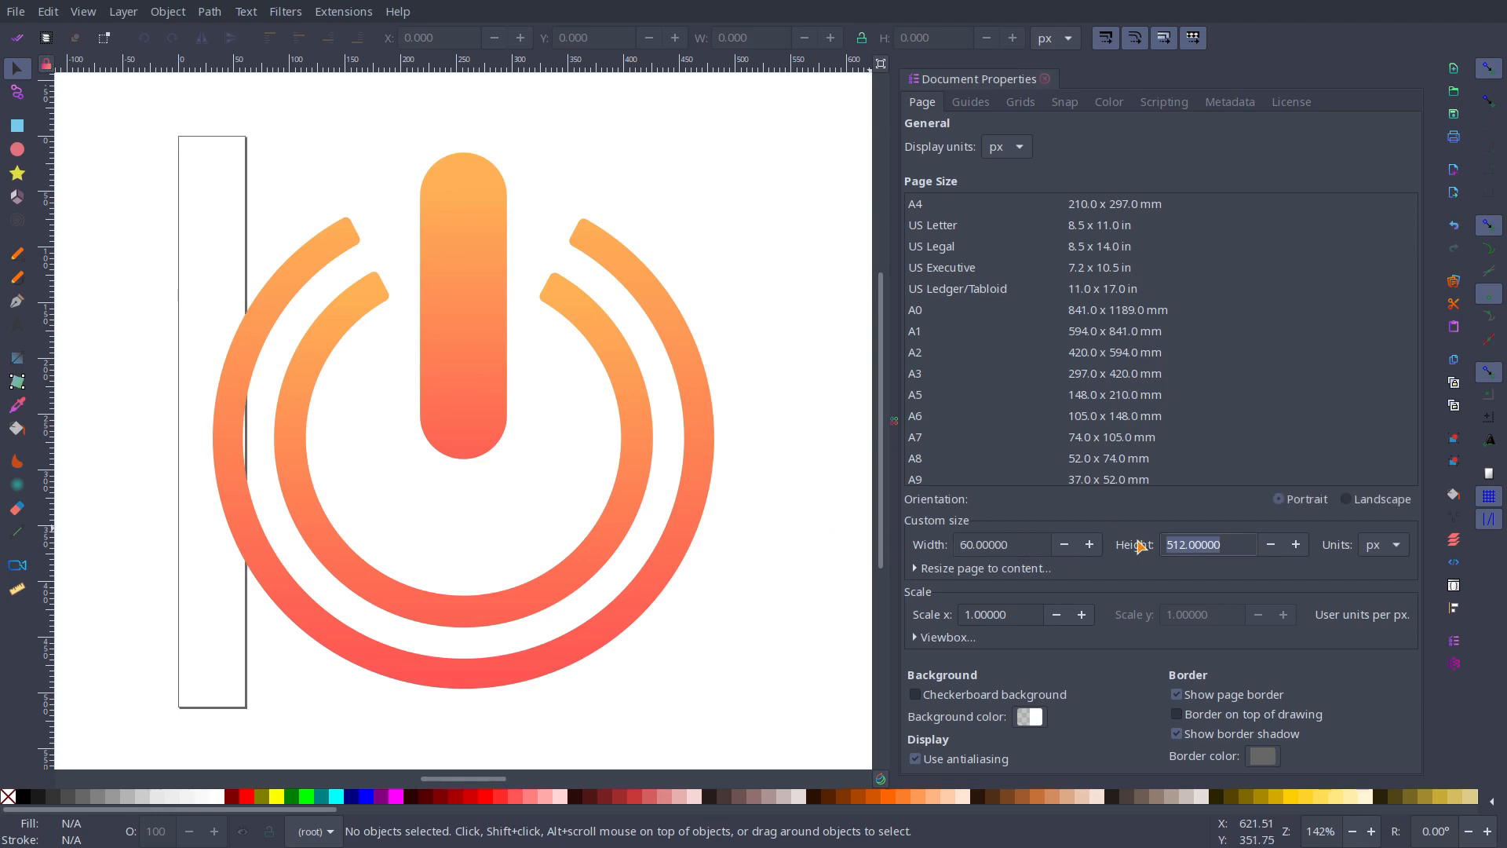
{"action": "type", "text": "60"}
{"action": "key", "text": "Return"}
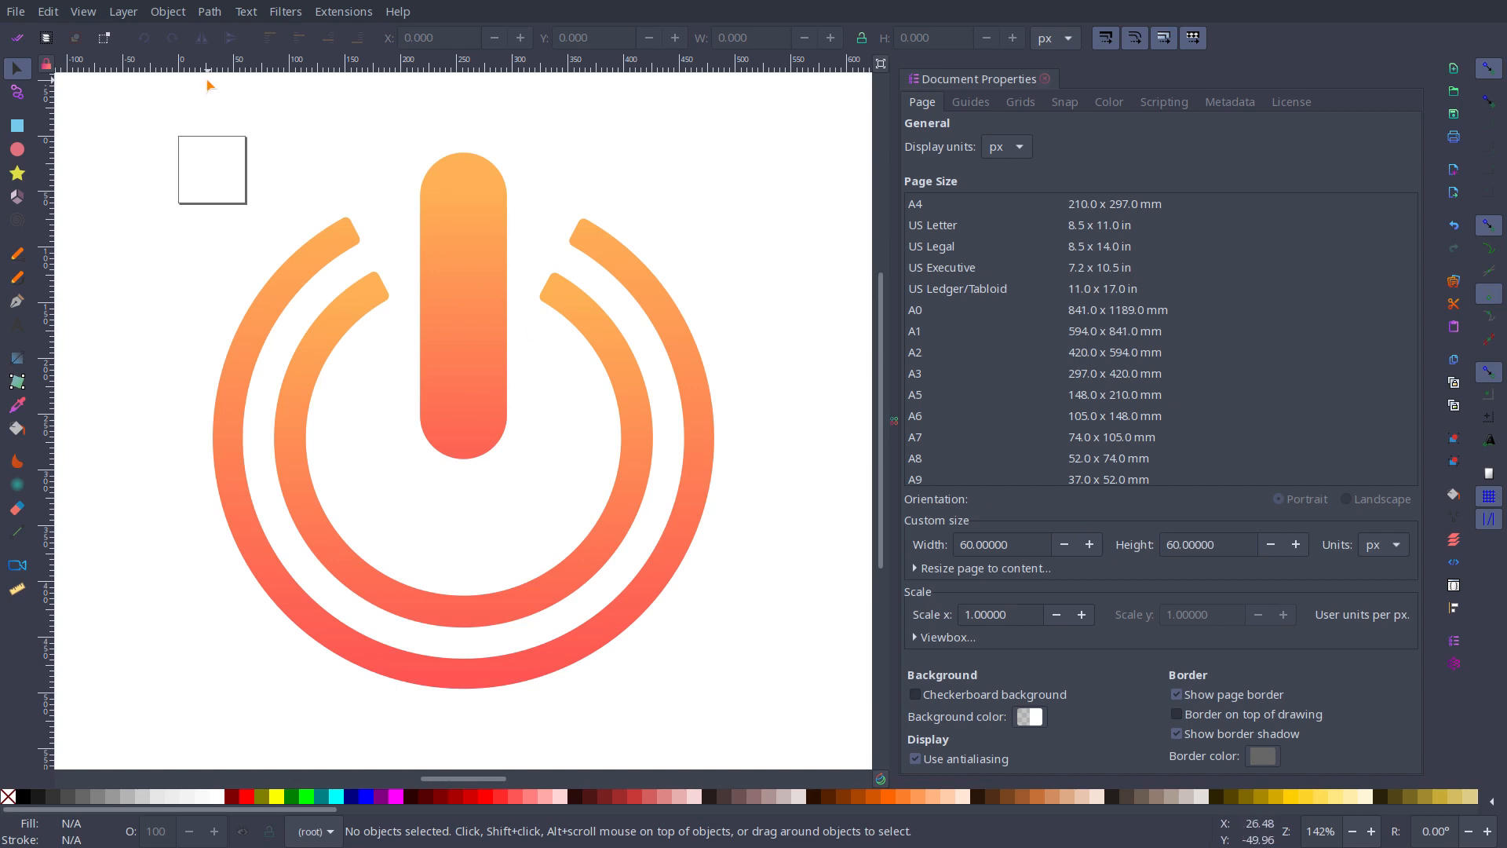
Step: Scale the whole shutdown drawing to about 50 by 53 px and centre it by eye on the page
{"action": "left_click_drag", "start_coordinate": [128, 103], "coordinate": [727, 656]}
{"action": "left_click_drag", "start_coordinate": [743, 720], "coordinate": [205, 164]}
{"action": "scroll", "coordinate": [222, 185], "scroll_direction": "up", "scroll_amount": 4}
{"action": "scroll", "coordinate": [186, 309], "scroll_direction": "up", "scroll_amount": 2}
{"action": "scroll", "coordinate": [186, 309], "scroll_direction": "up", "scroll_amount": 6}
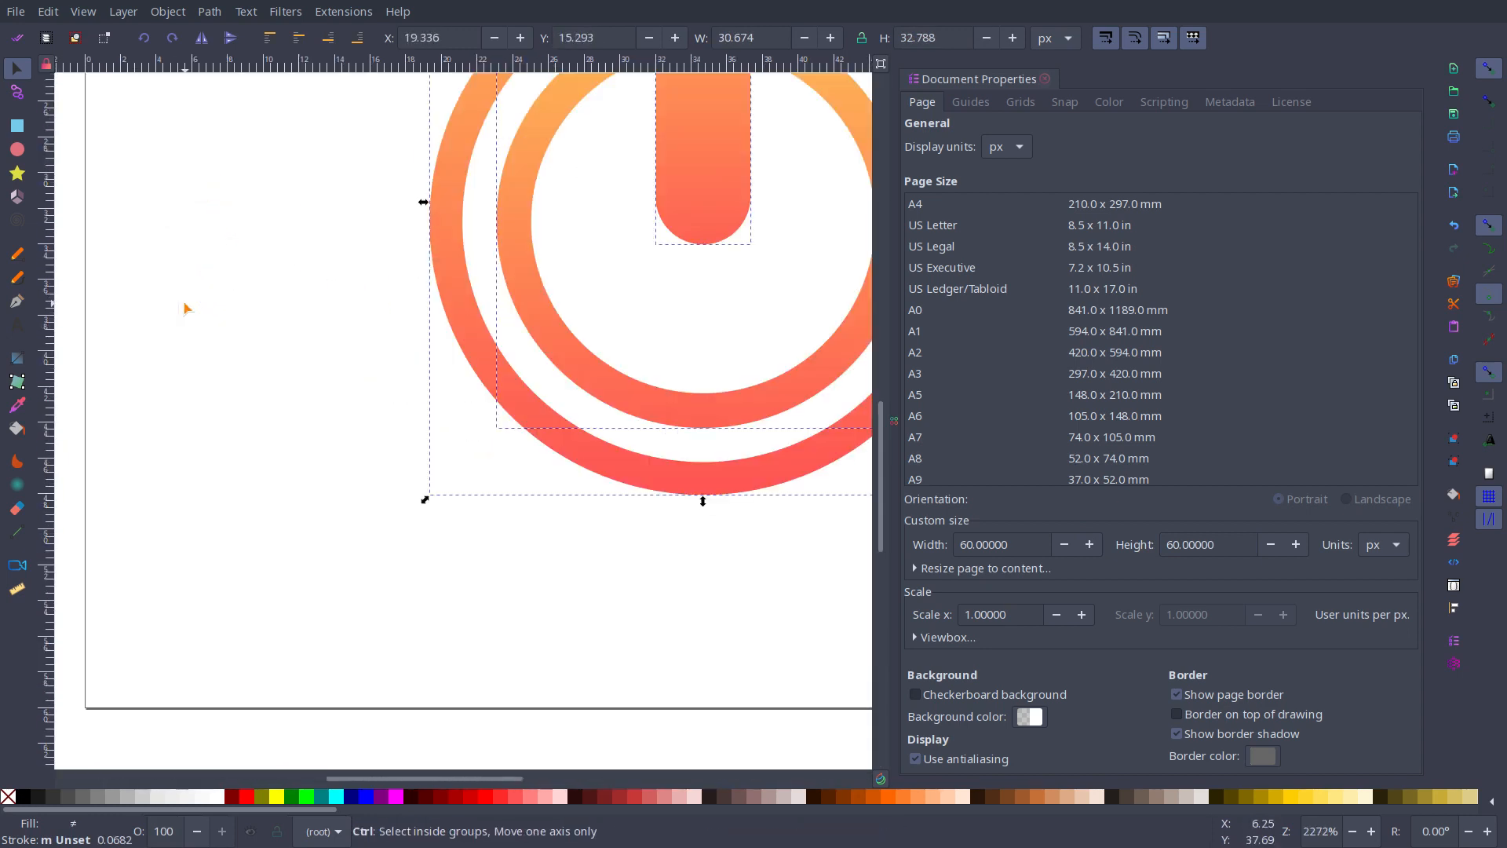
{"action": "scroll", "coordinate": [186, 309], "scroll_direction": "down", "scroll_amount": 4}
{"action": "left_click_drag", "start_coordinate": [318, 274], "coordinate": [286, 259]}
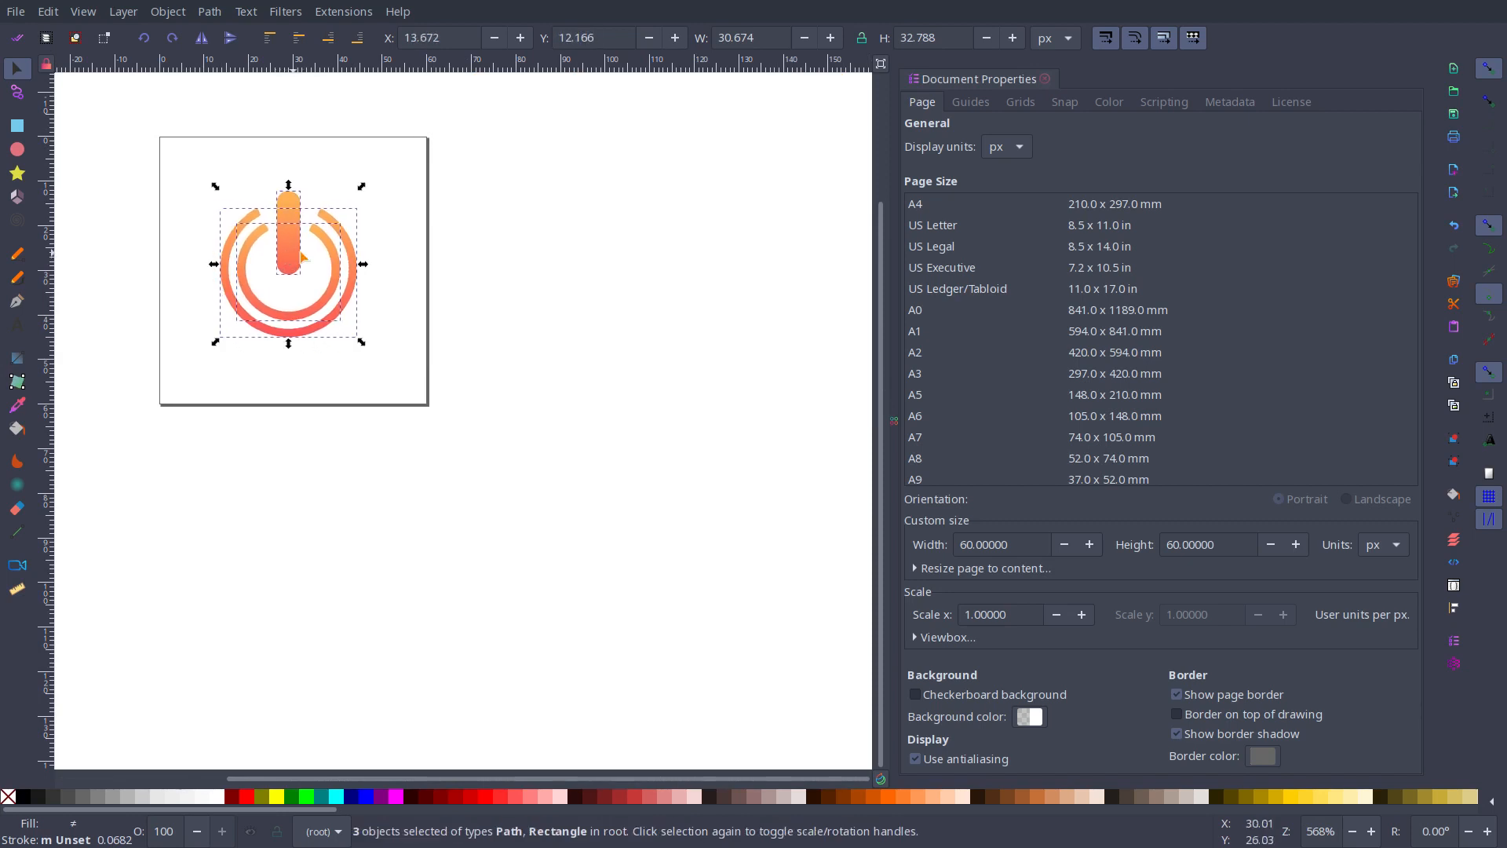
{"action": "left_click_drag", "start_coordinate": [360, 343], "coordinate": [404, 408]}
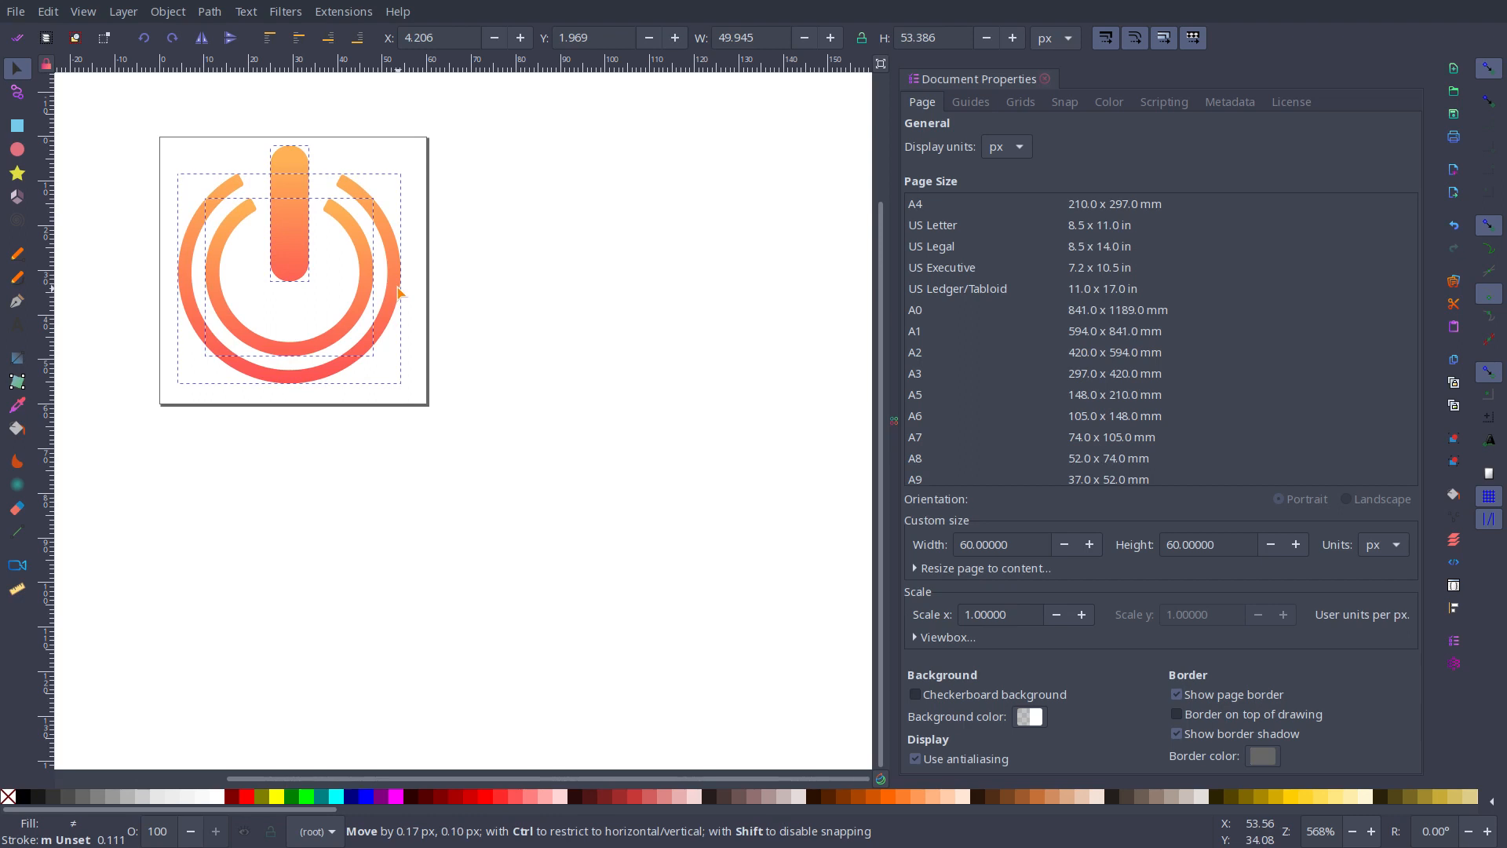
{"action": "left_click_drag", "start_coordinate": [397, 290], "coordinate": [402, 290]}
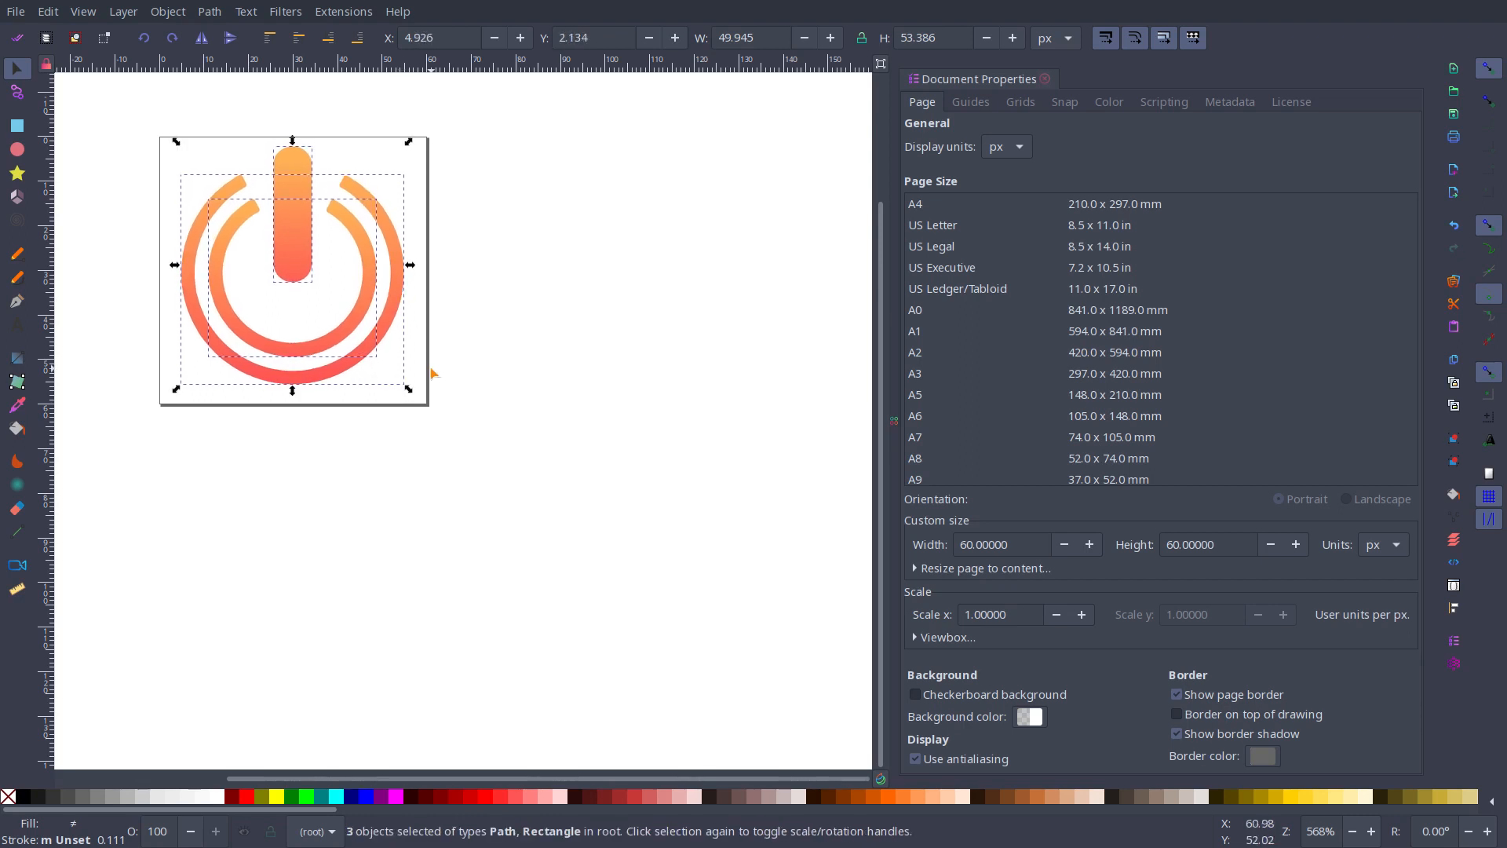
Step: Save the shutdown drawing as Optimized SVG over the Desktop's shutdown.svg, and close it without saving as Inkscape SVG
{"action": "key", "text": "ctrl+shift+s"}
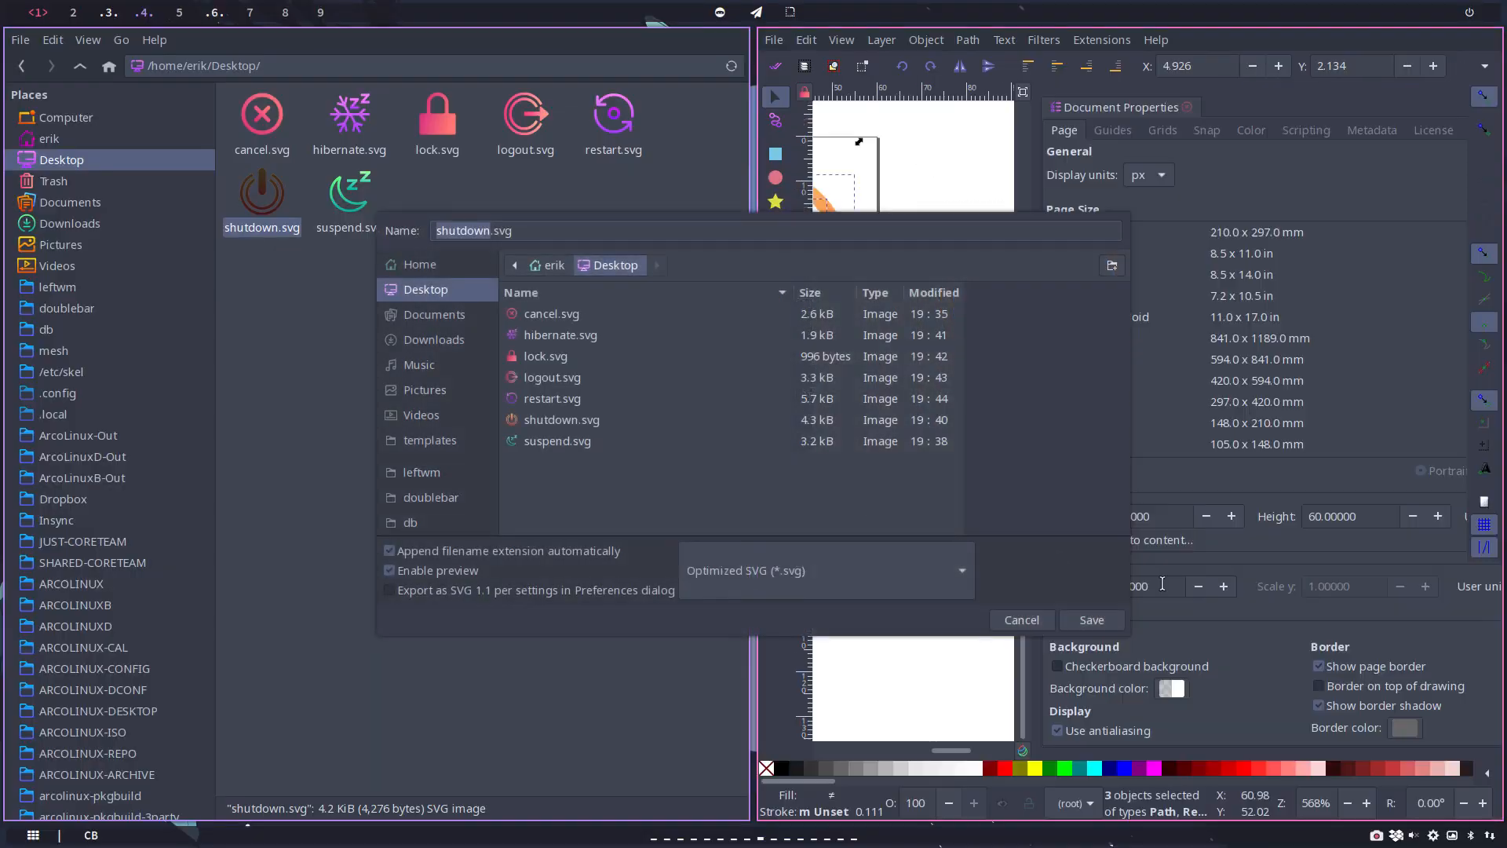
{"action": "left_click", "coordinate": [1091, 620]}
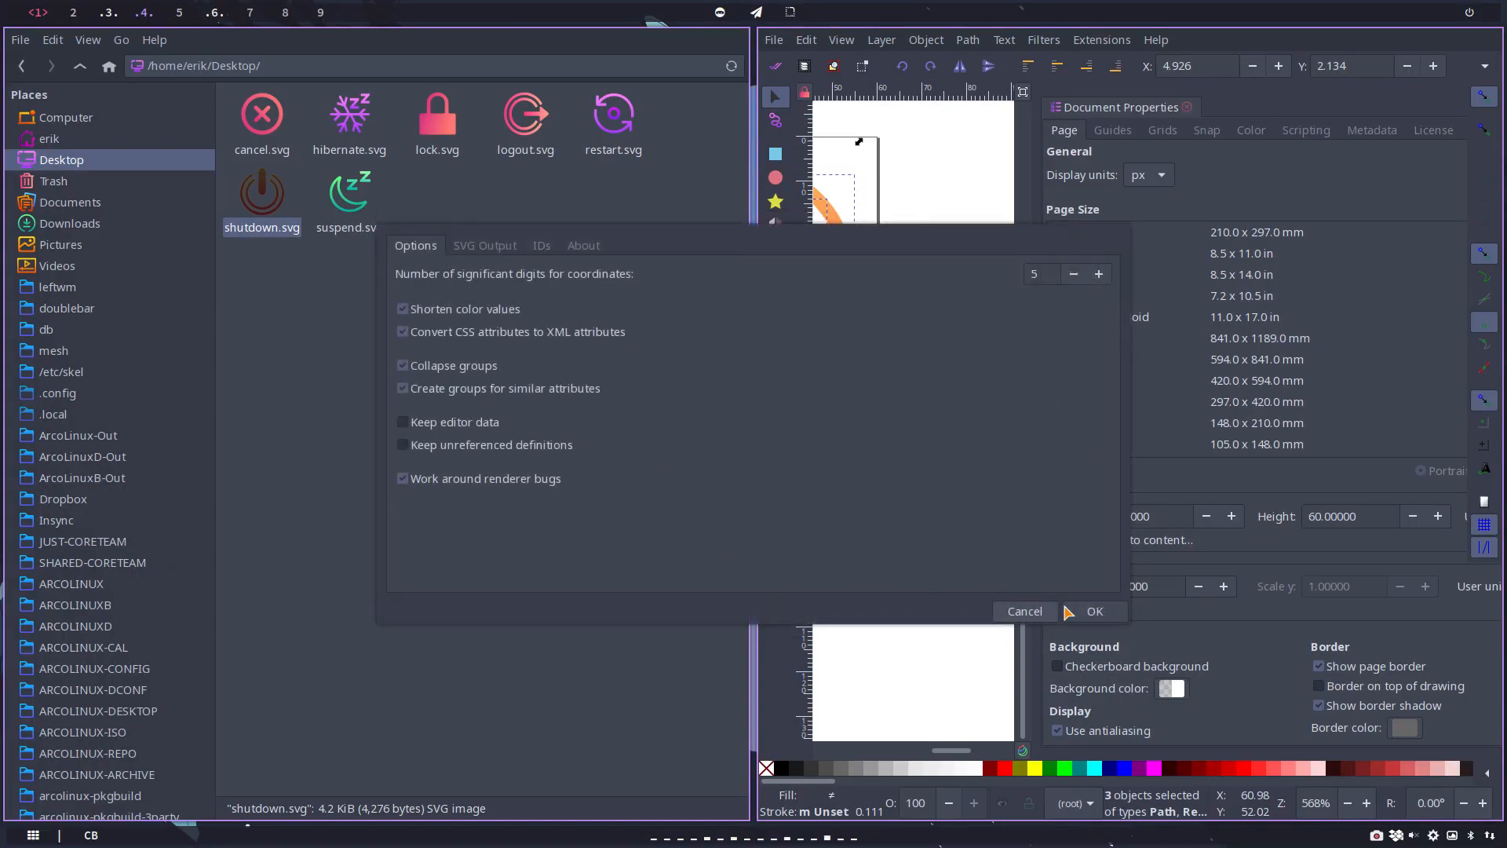
{"action": "left_click", "coordinate": [1093, 613]}
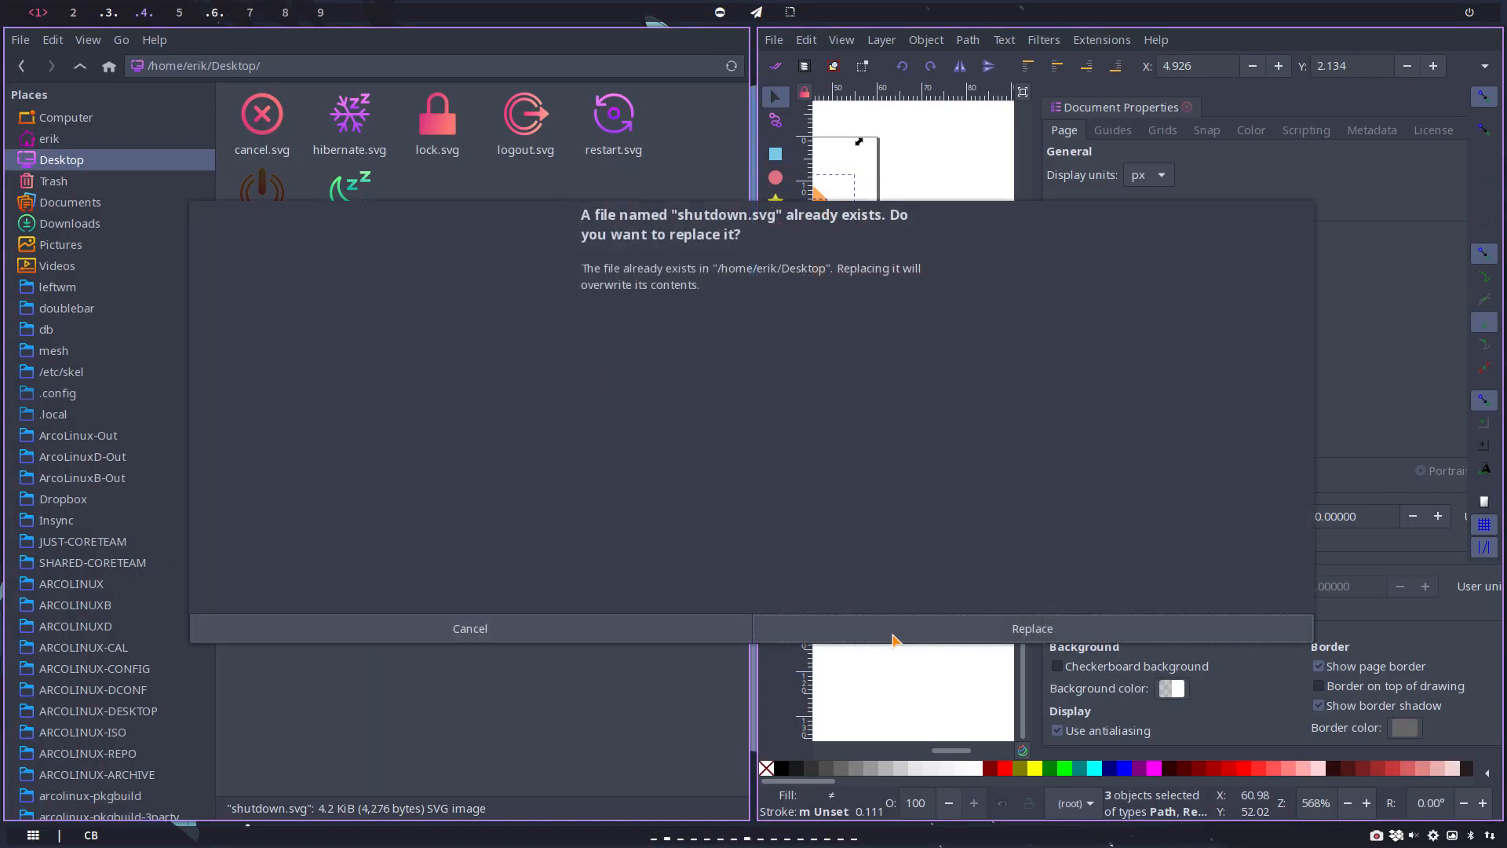
{"action": "left_click", "coordinate": [990, 628]}
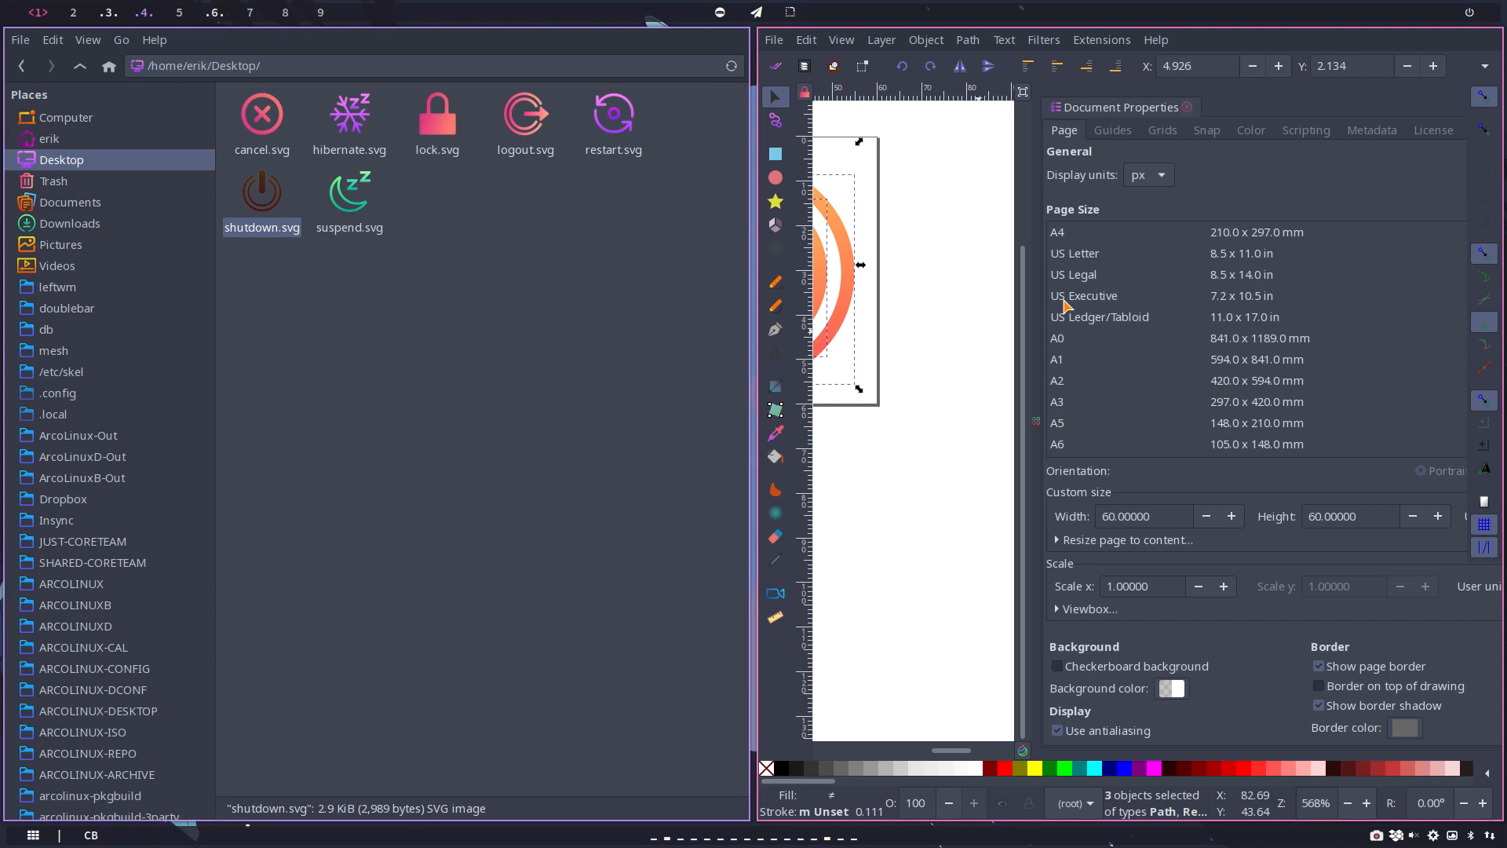
{"action": "key", "text": "super+q"}
{"action": "left_click", "coordinate": [398, 626]}
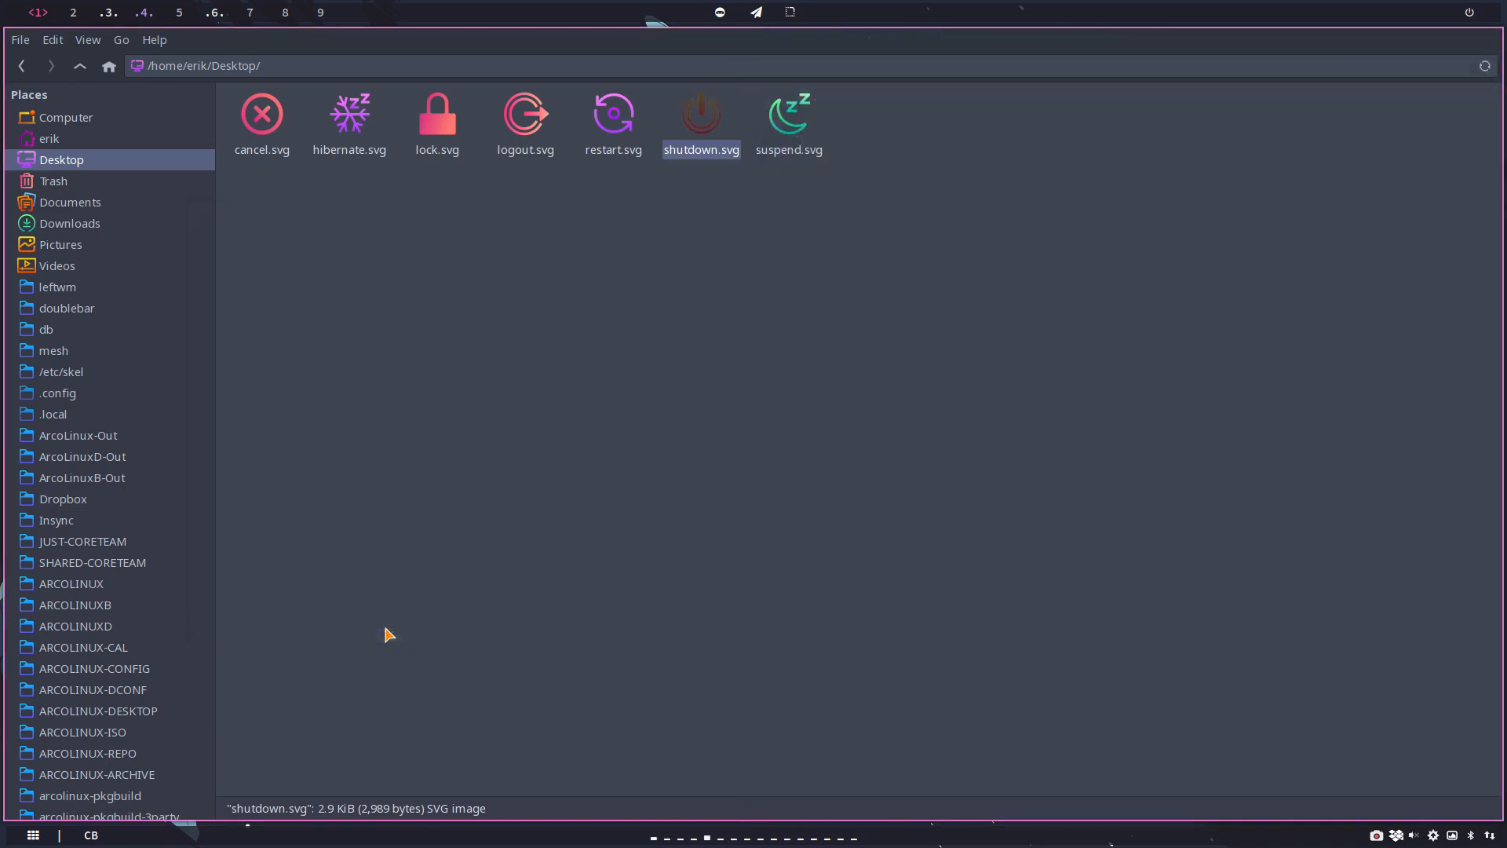
Step: Open the Desktop's suspend.svg in Inkscape and set its page size to 60 by 60 px
{"action": "right_click", "coordinate": [792, 126]}
{"action": "left_click", "coordinate": [787, 118]}
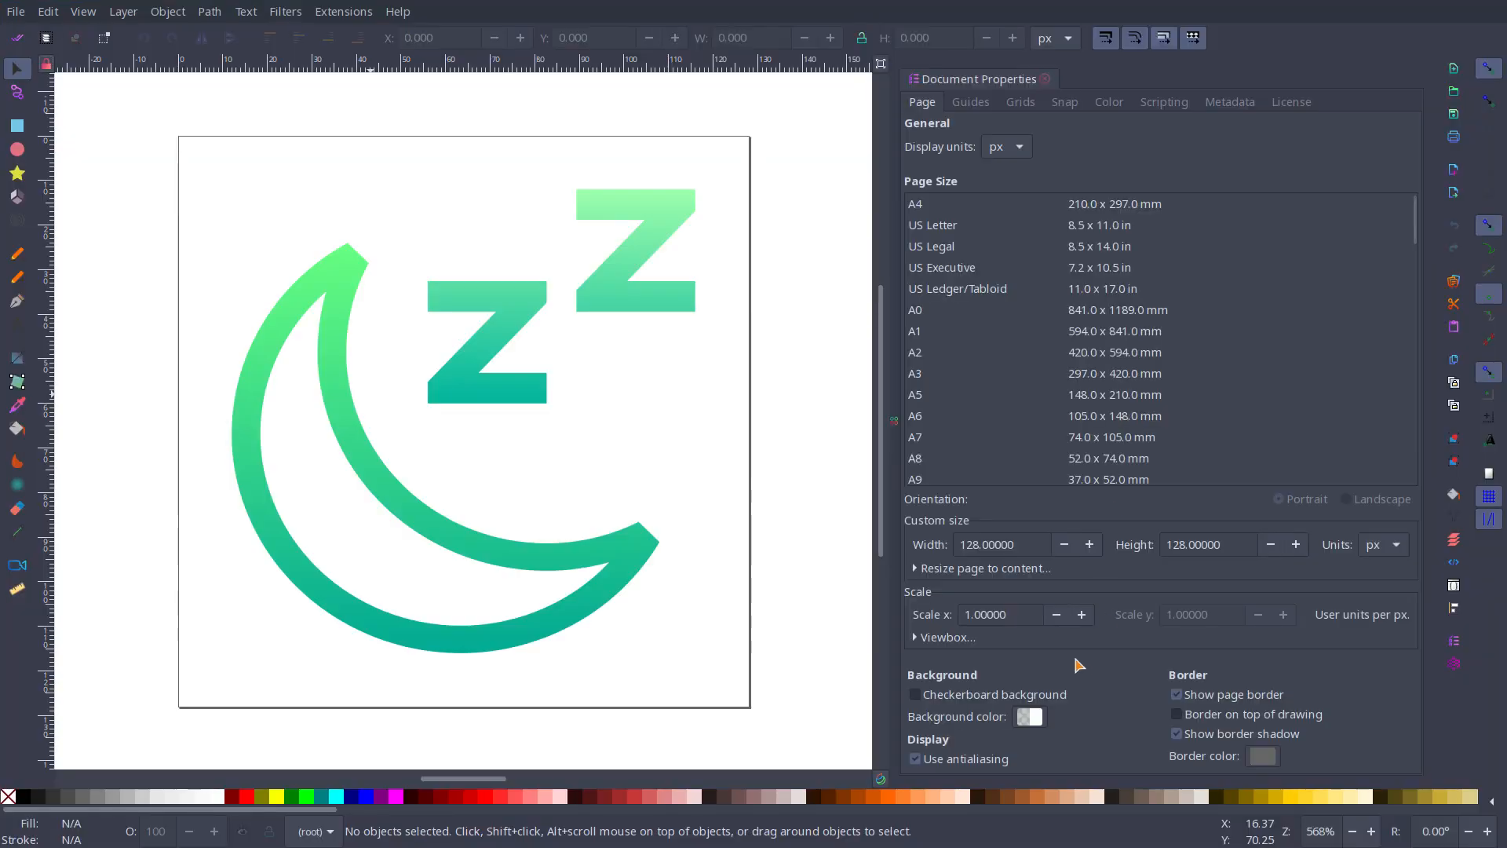
{"action": "left_click_drag", "start_coordinate": [1022, 543], "coordinate": [879, 520]}
{"action": "type", "text": "60"}
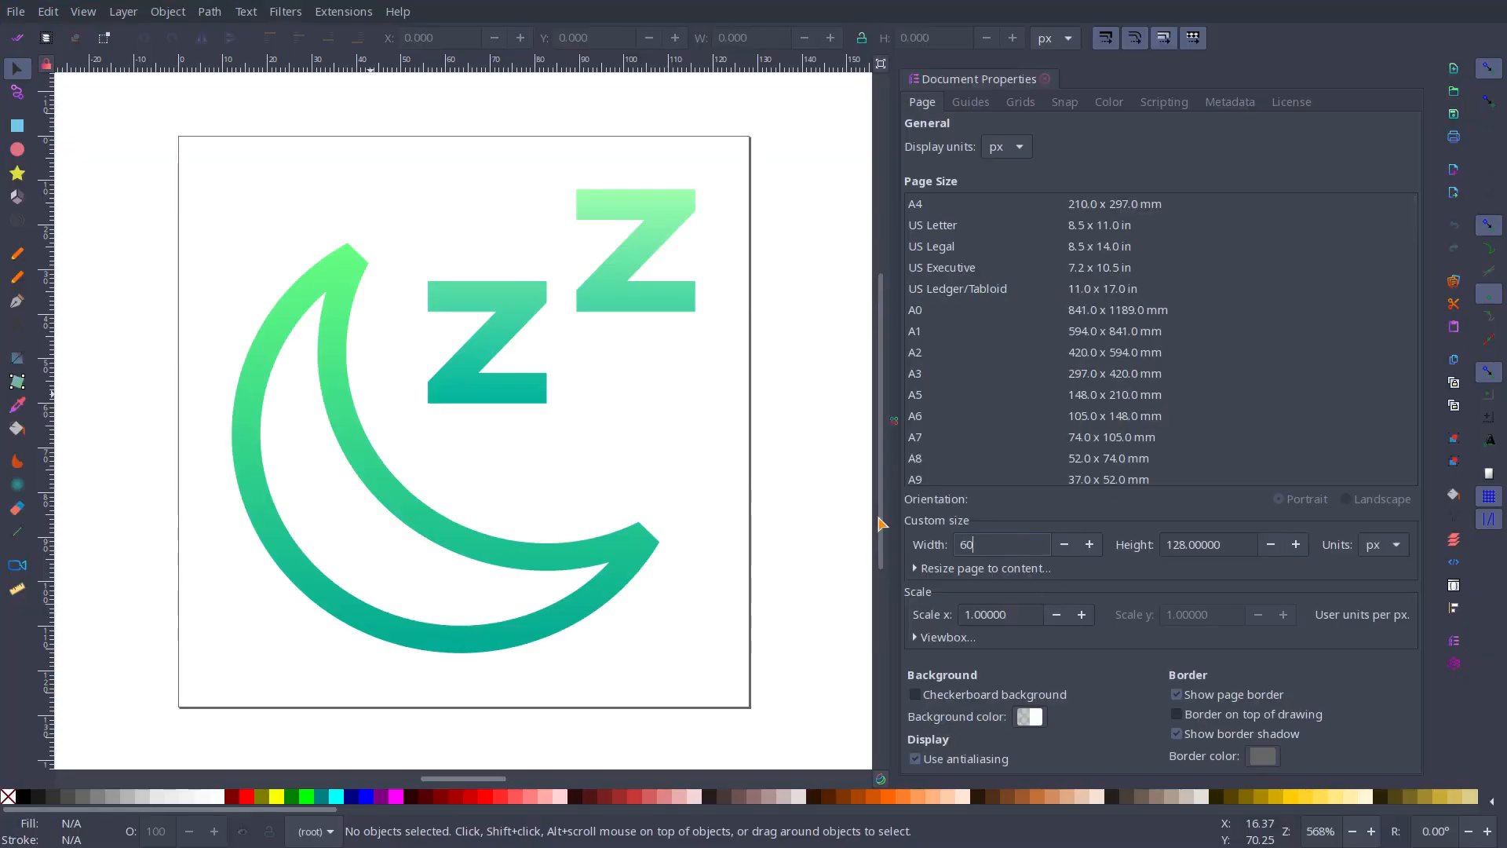
{"action": "key", "text": "Tab"}
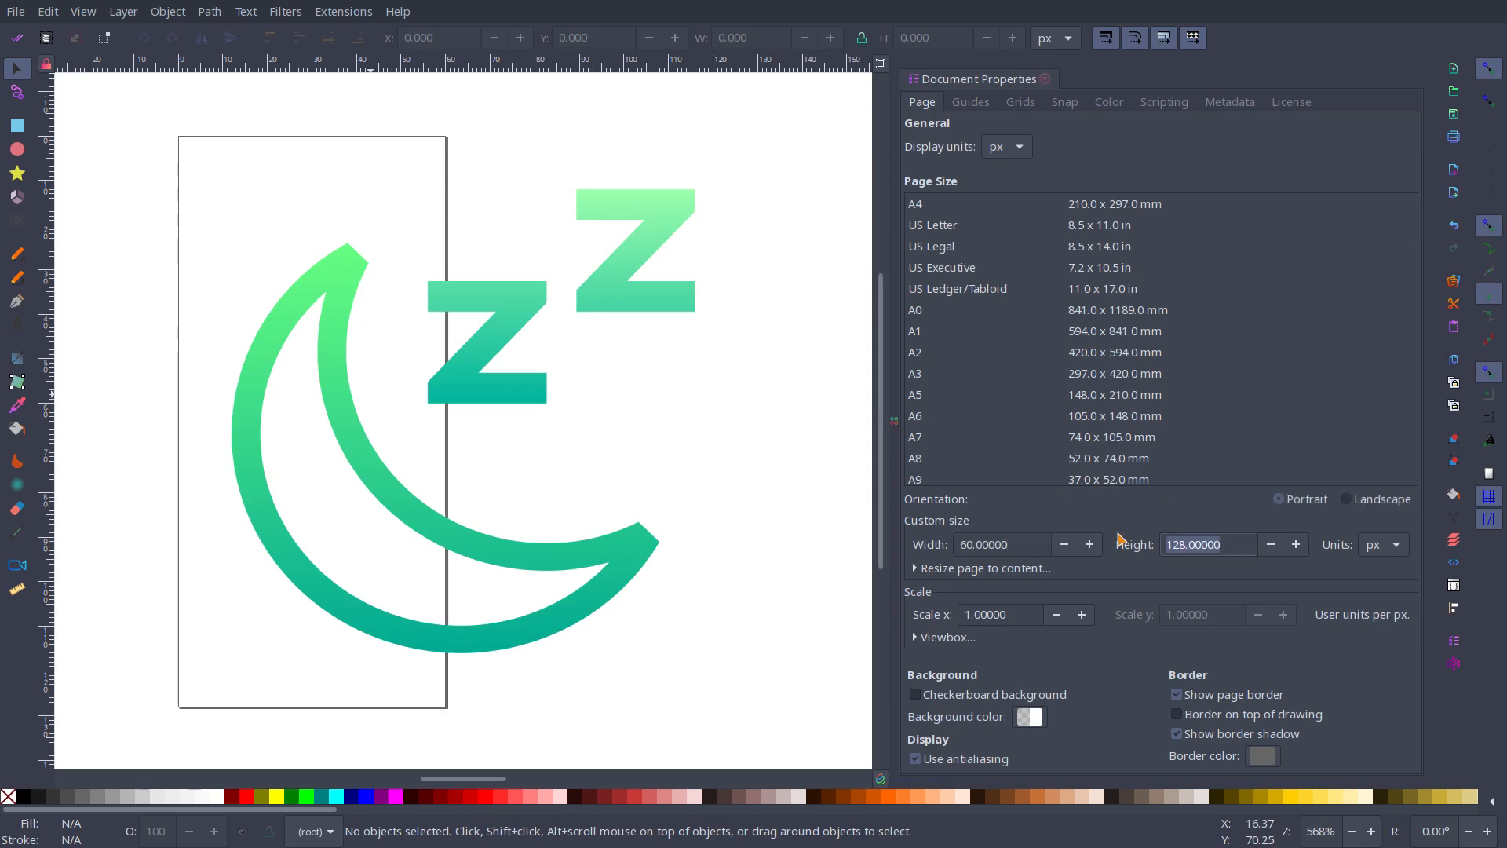
{"action": "type", "text": "60"}
{"action": "key", "text": "Return"}
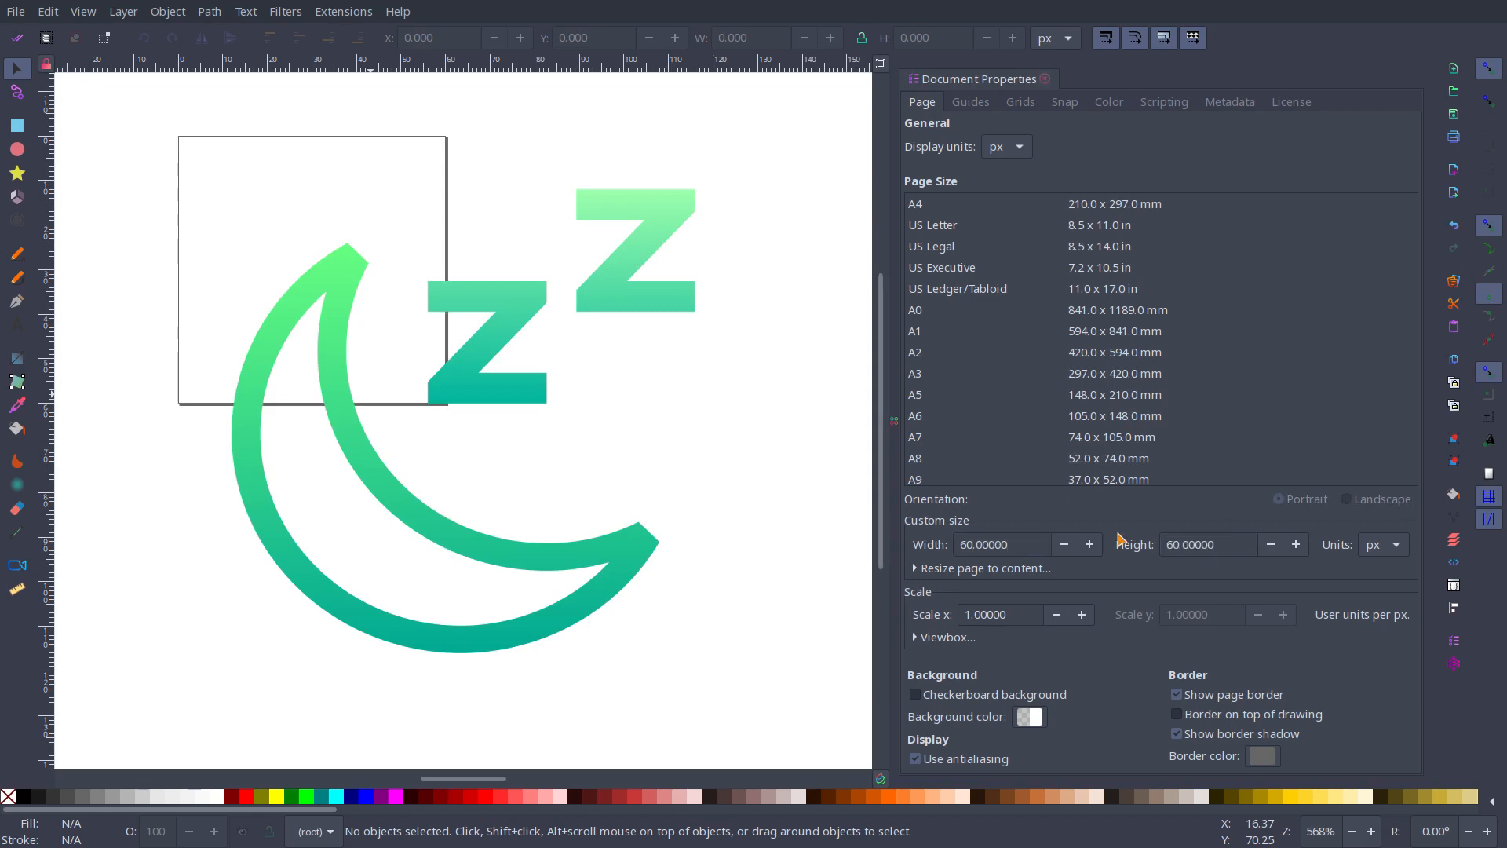
Step: Scale the whole suspend drawing to about 51 by 51 px and centre it by eye on the page
{"action": "left_click_drag", "start_coordinate": [168, 175], "coordinate": [791, 689]}
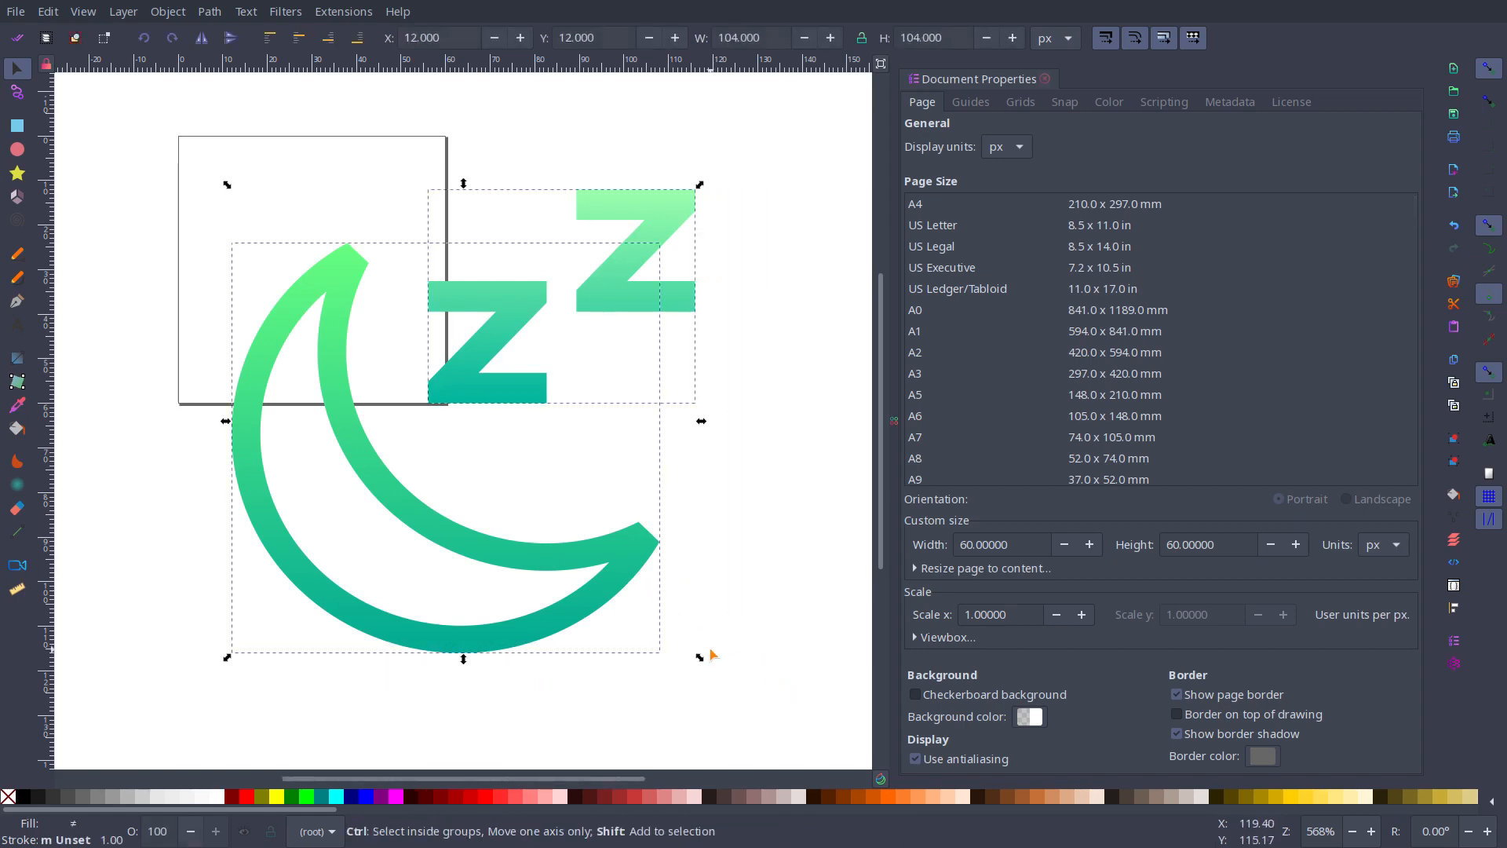
{"action": "left_click_drag", "start_coordinate": [702, 661], "coordinate": [572, 515]}
{"action": "left_click_drag", "start_coordinate": [453, 471], "coordinate": [304, 311]}
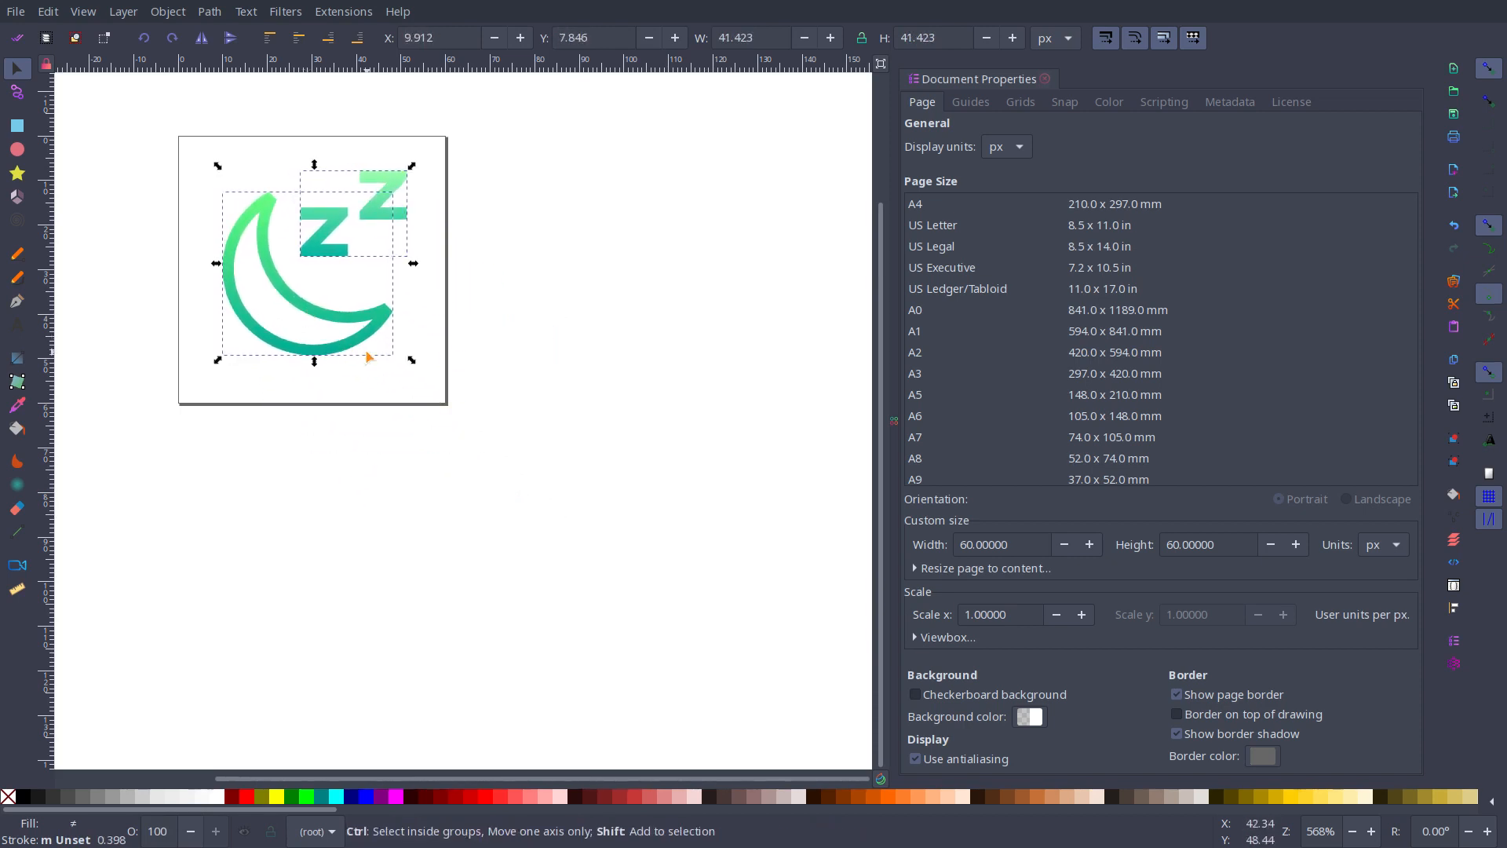
{"action": "left_click_drag", "start_coordinate": [411, 362], "coordinate": [350, 372]}
{"action": "left_click", "coordinate": [441, 594]}
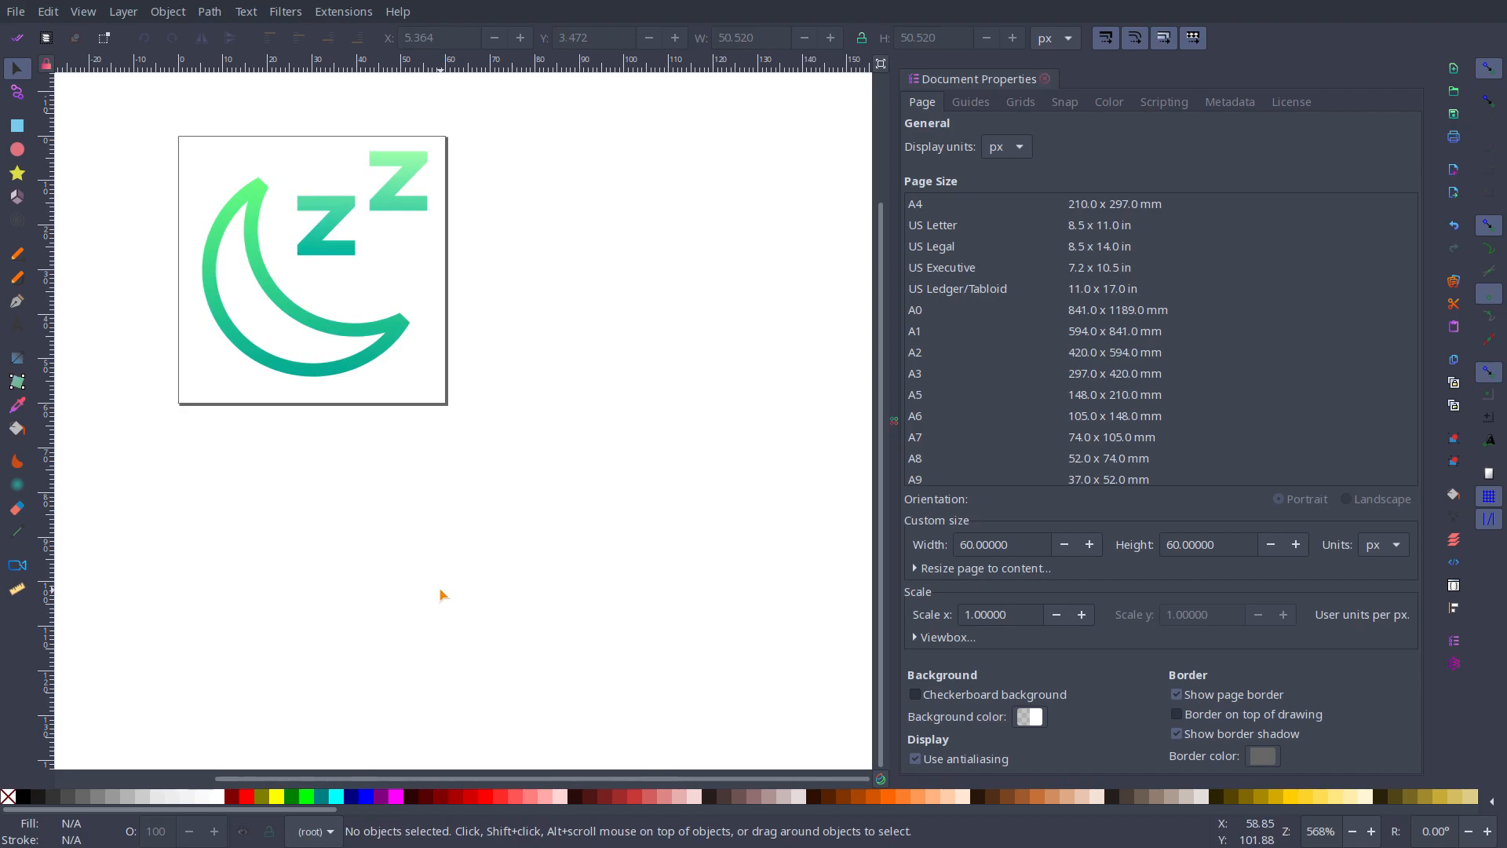
Step: Save the suspend drawing as Optimized SVG over the Desktop's suspend.svg, and close it without saving as Inkscape SVG
{"action": "key", "text": "ctrl+shift+s"}
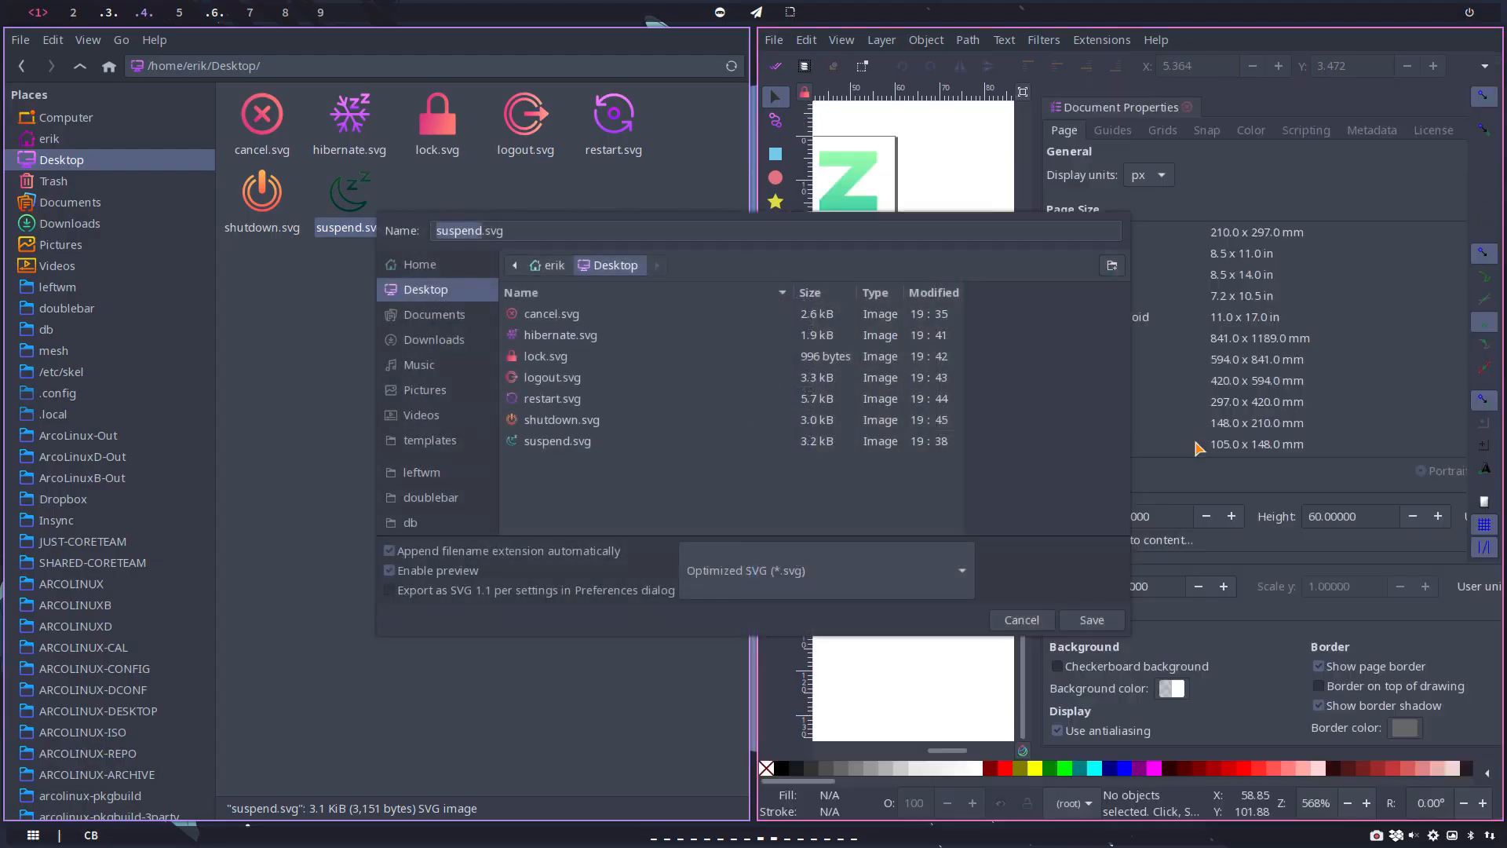
{"action": "left_click", "coordinate": [1084, 627]}
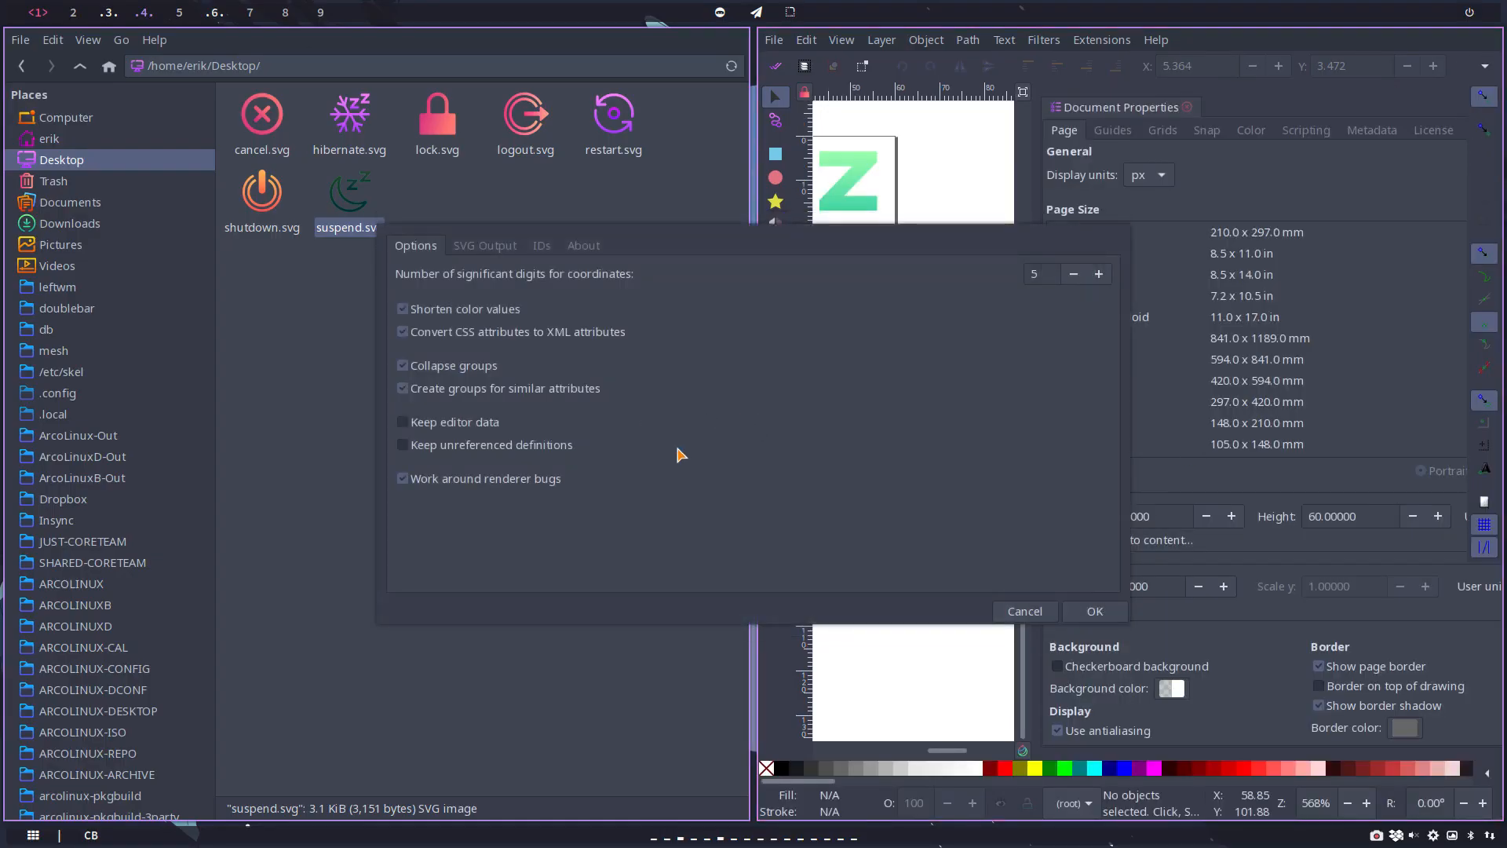
{"action": "left_click", "coordinate": [1091, 613]}
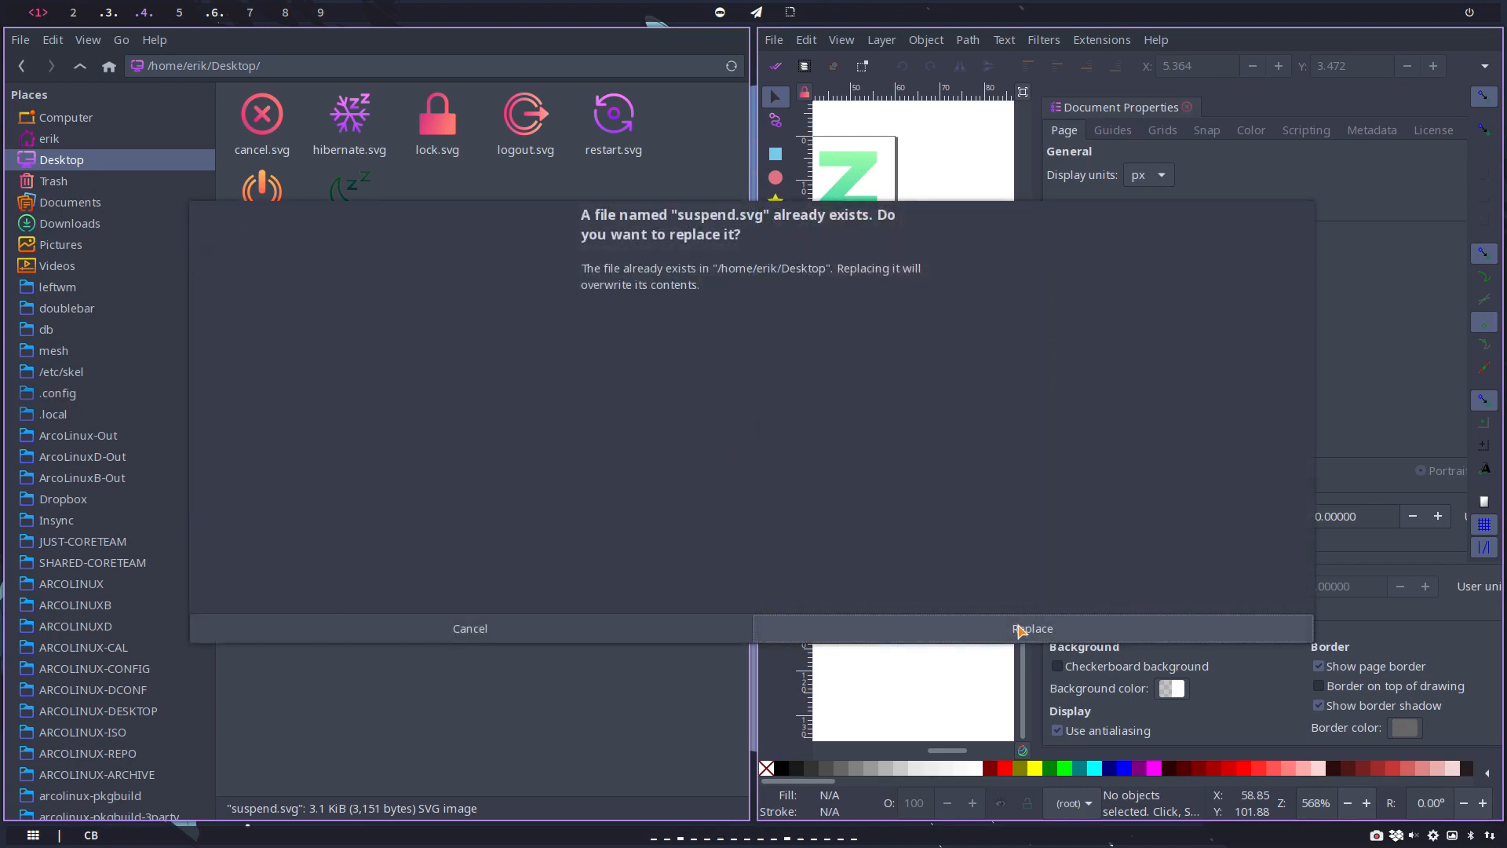
{"action": "left_click", "coordinate": [1022, 630]}
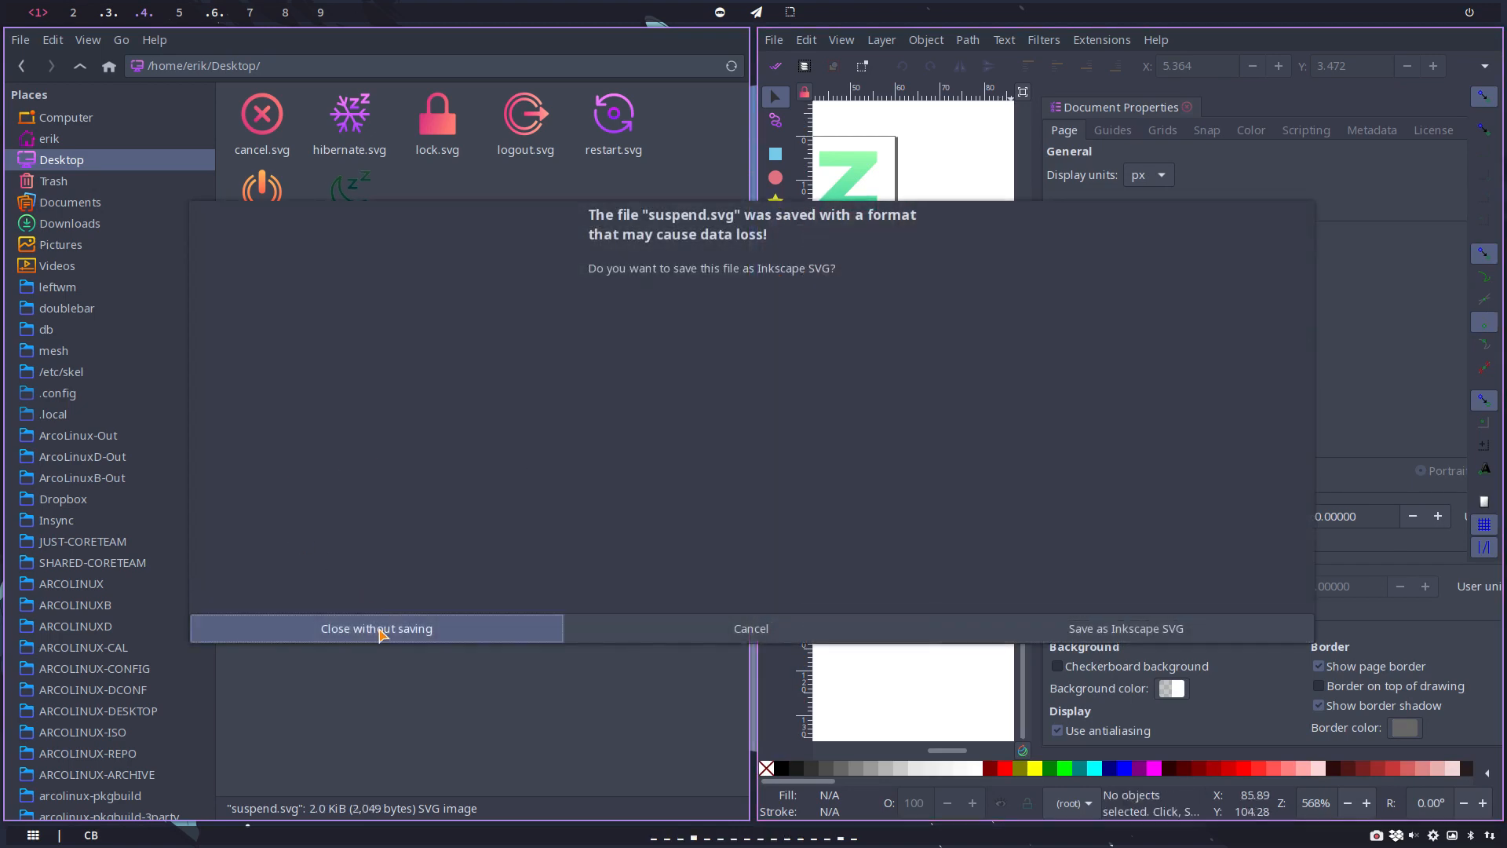
{"action": "left_click", "coordinate": [379, 628]}
{"action": "left_click", "coordinate": [677, 329]}
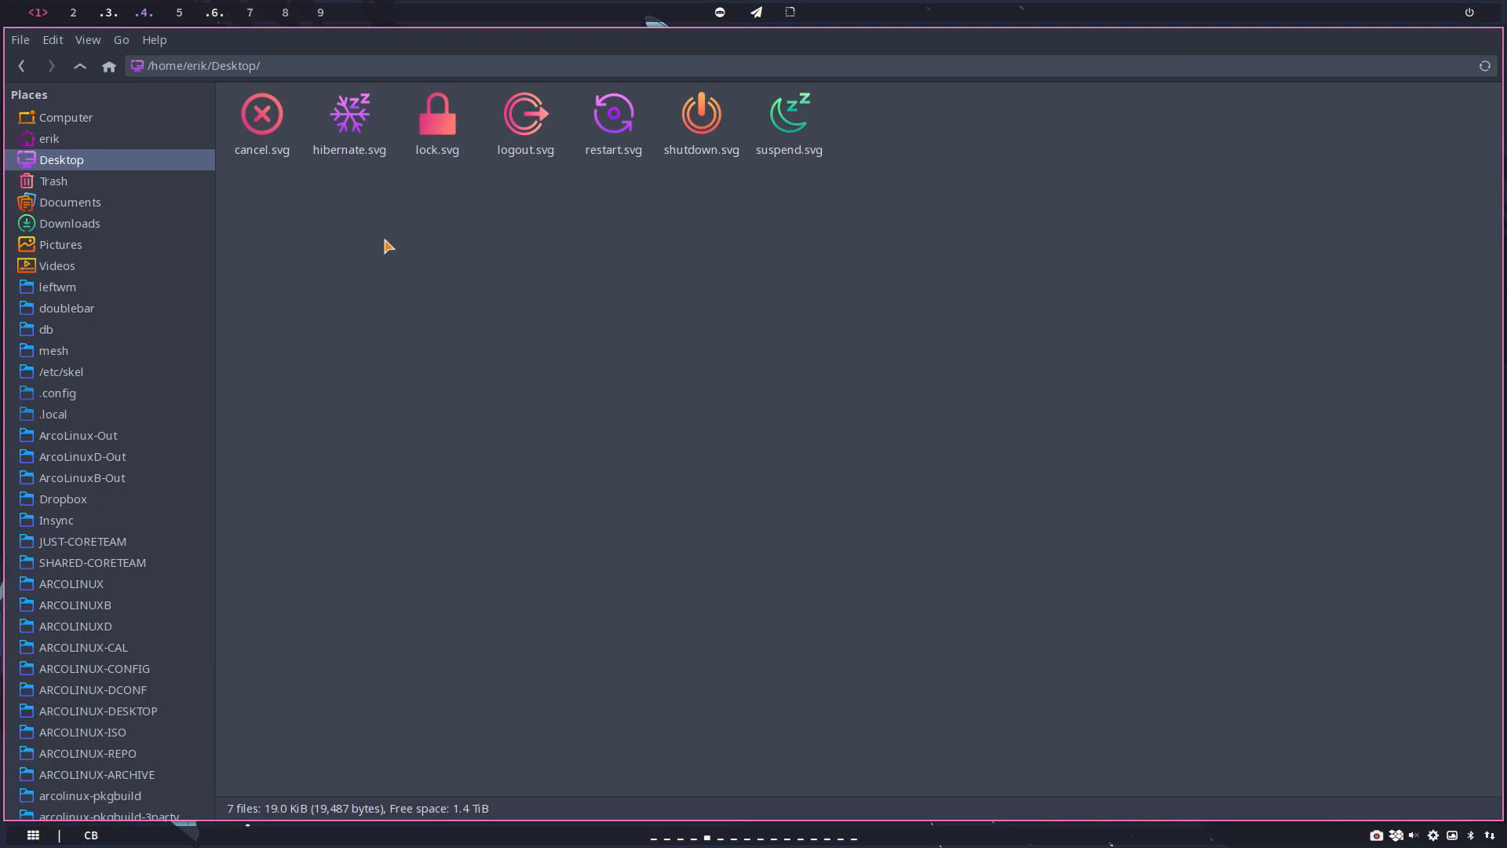
Step: Open a second file manager window beside the Desktop folder and go to the arcolinux-logout folder inside ARCOLINUX
{"action": "key", "text": "super+shift+Return"}
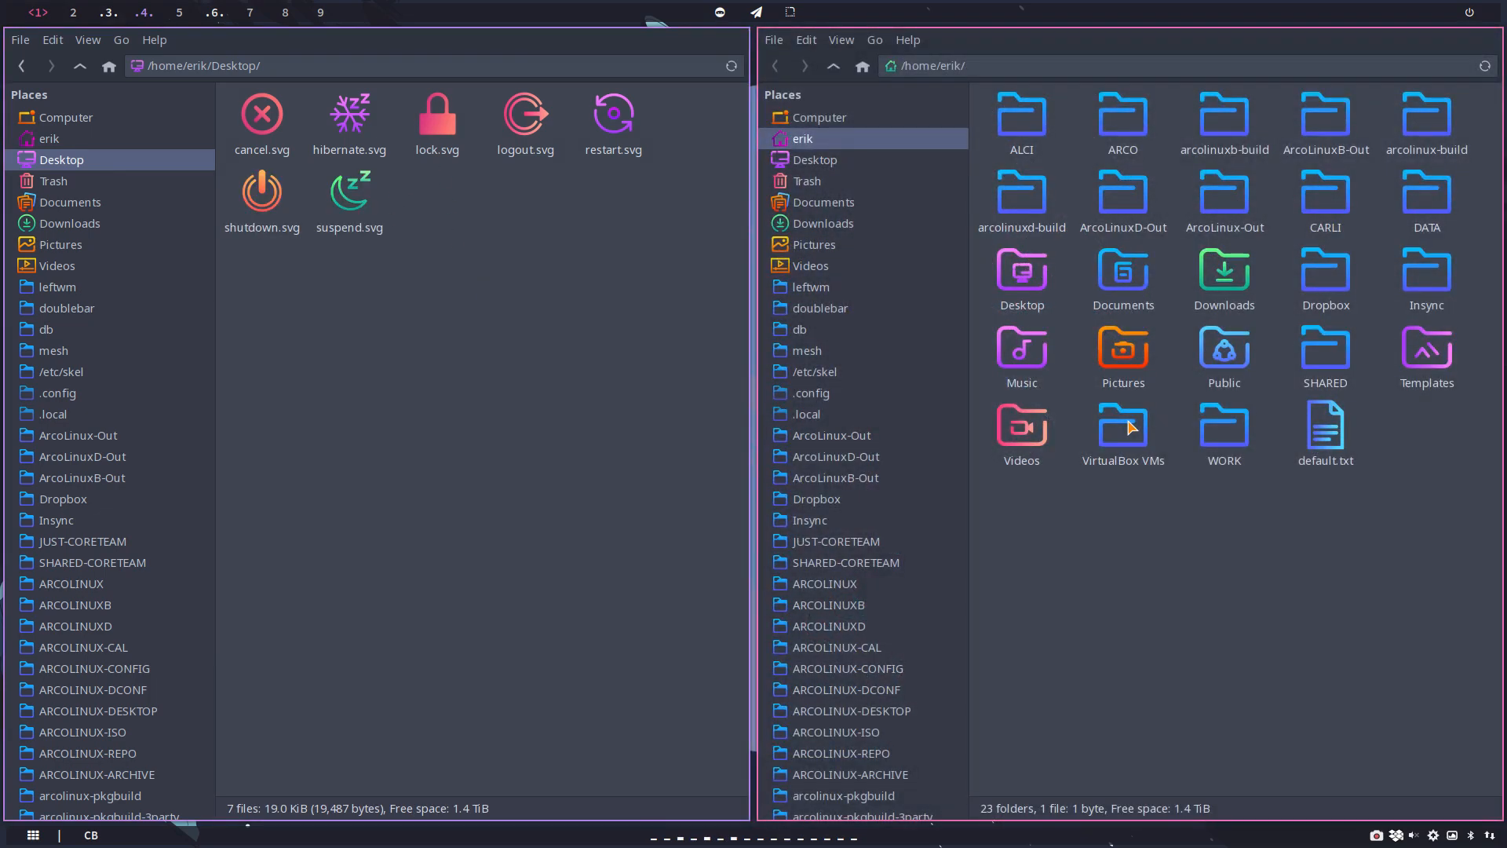
{"action": "left_click", "coordinate": [850, 586]}
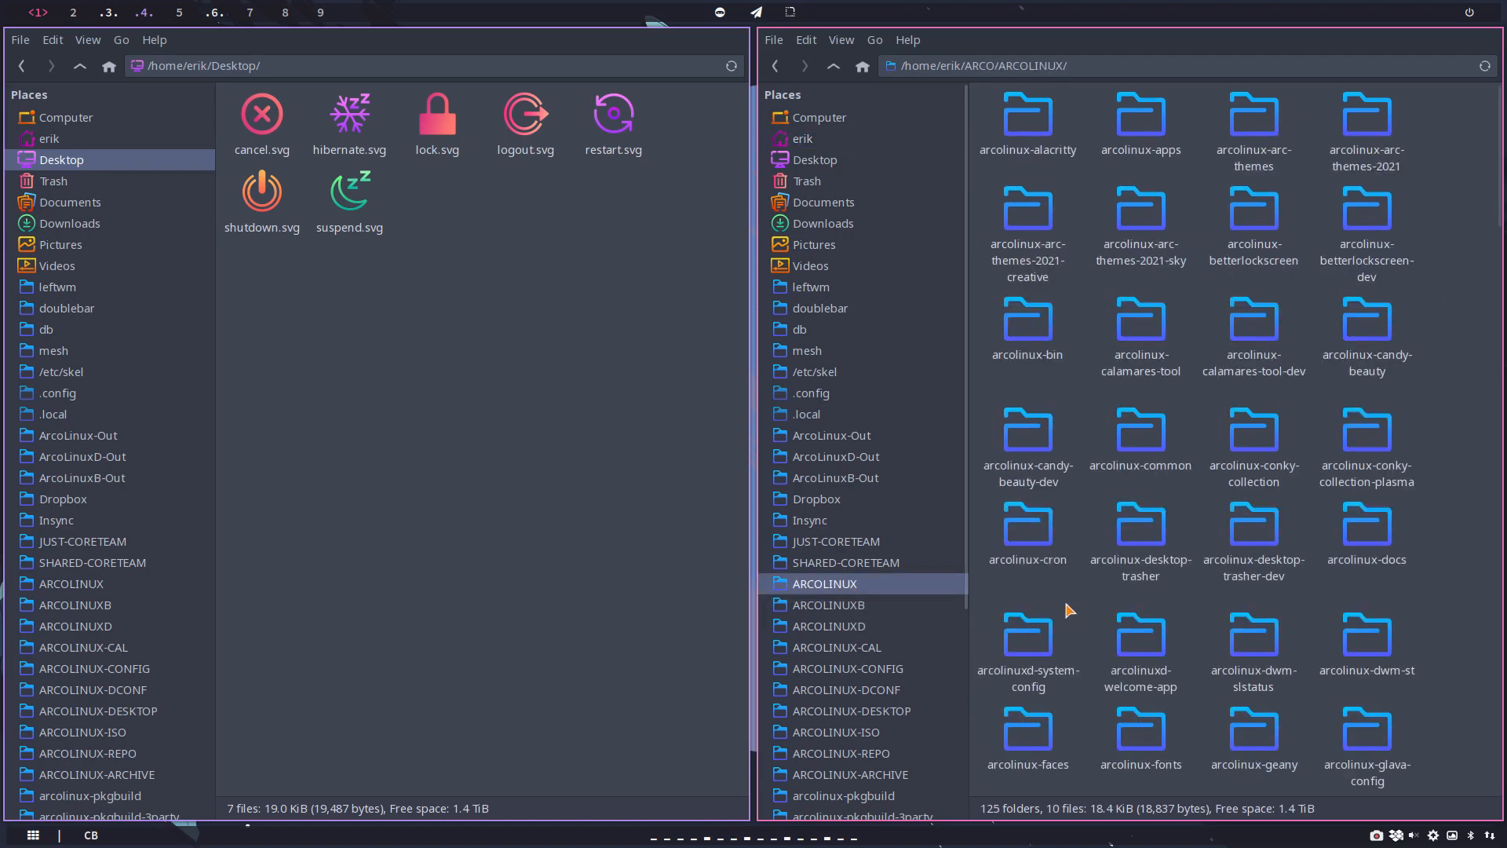
{"action": "scroll", "coordinate": [1085, 611], "scroll_direction": "down", "scroll_amount": 10}
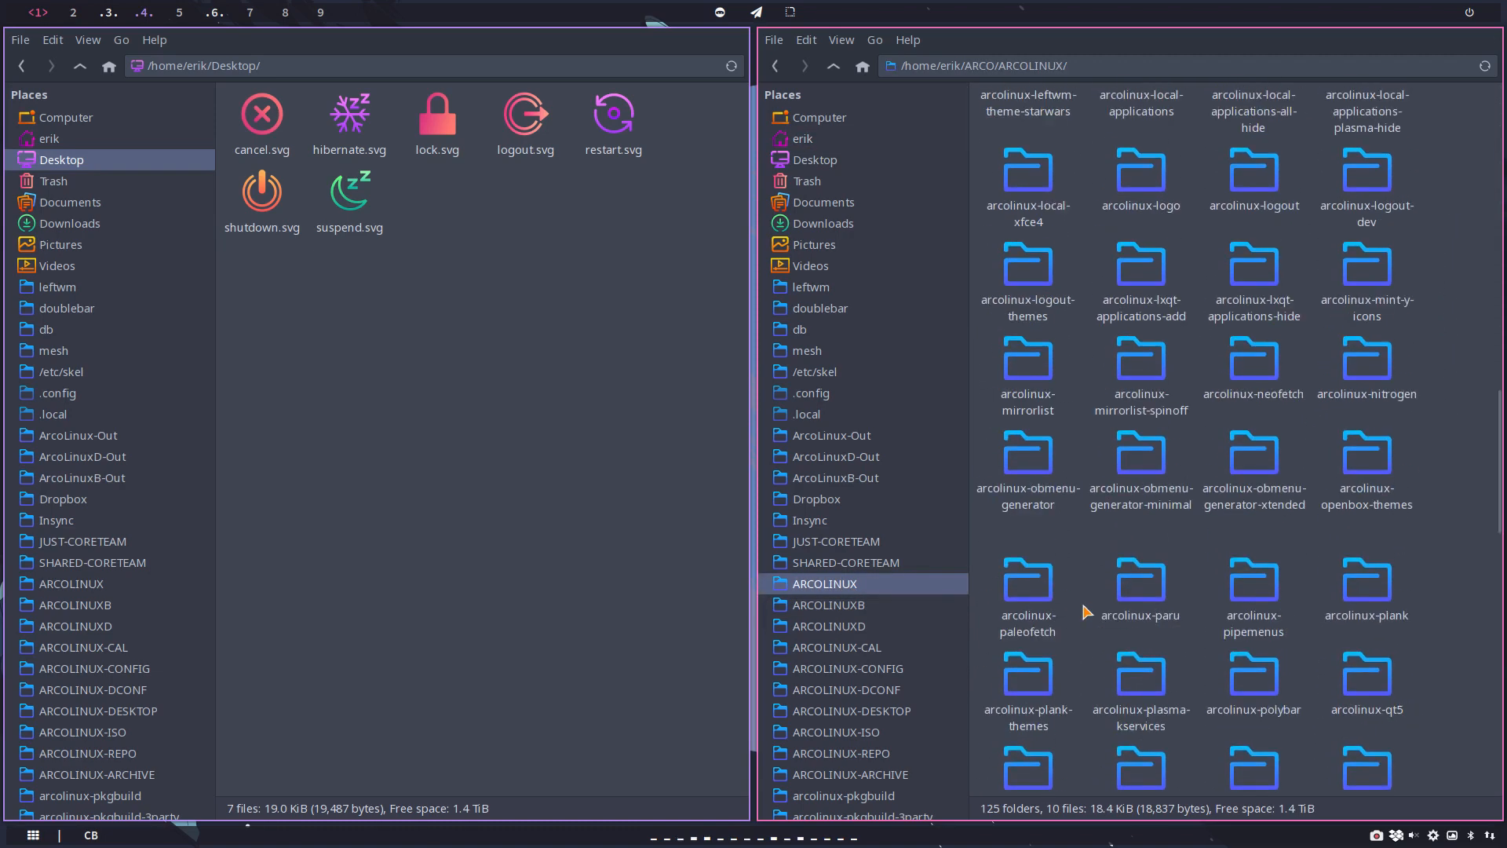
{"action": "scroll", "coordinate": [1085, 611], "scroll_direction": "down", "scroll_amount": 4}
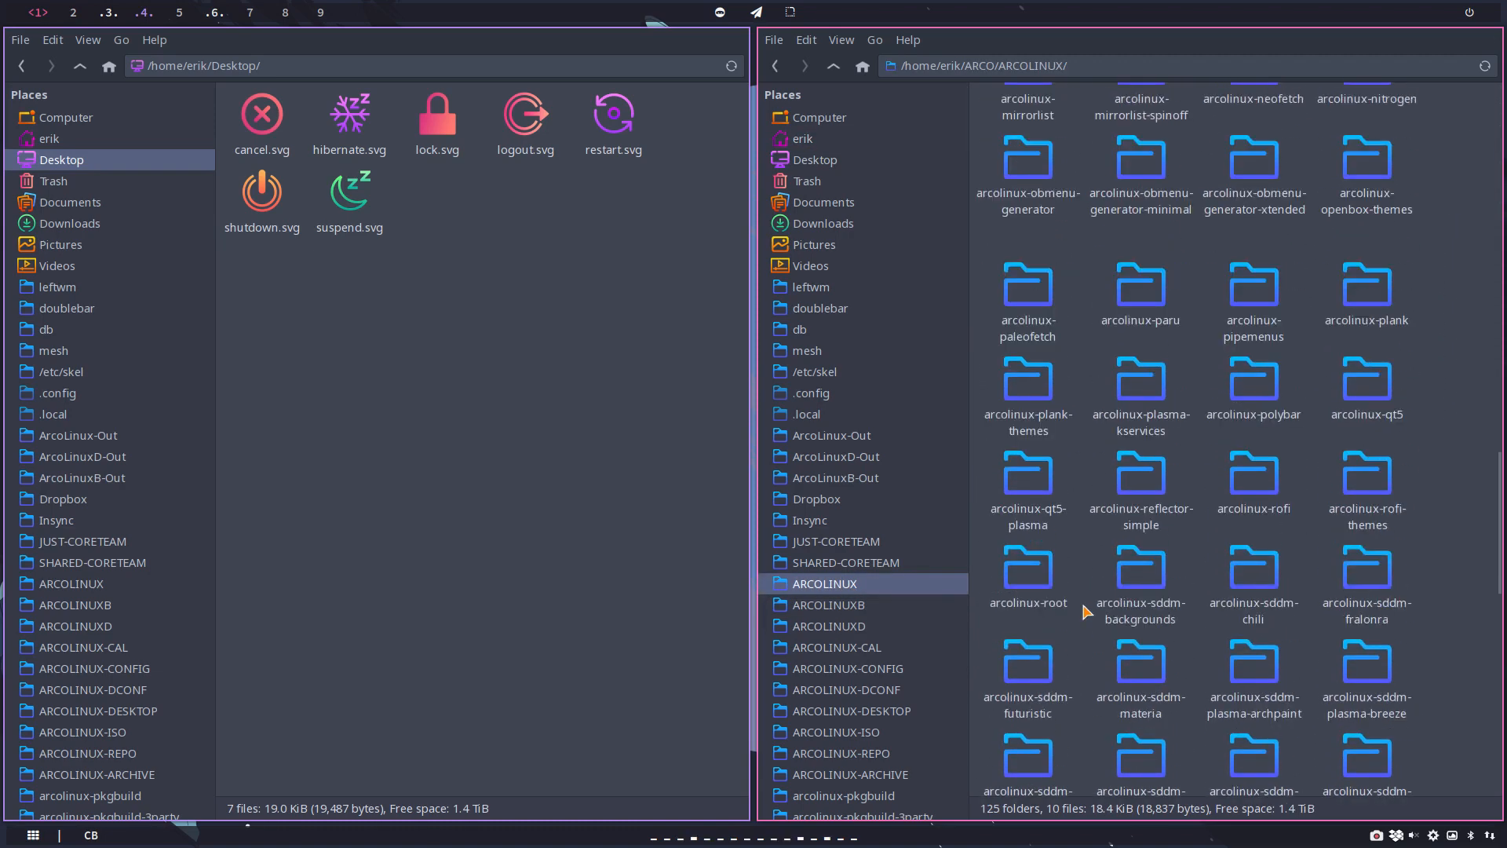
{"action": "scroll", "coordinate": [1086, 611], "scroll_direction": "up", "scroll_amount": 3}
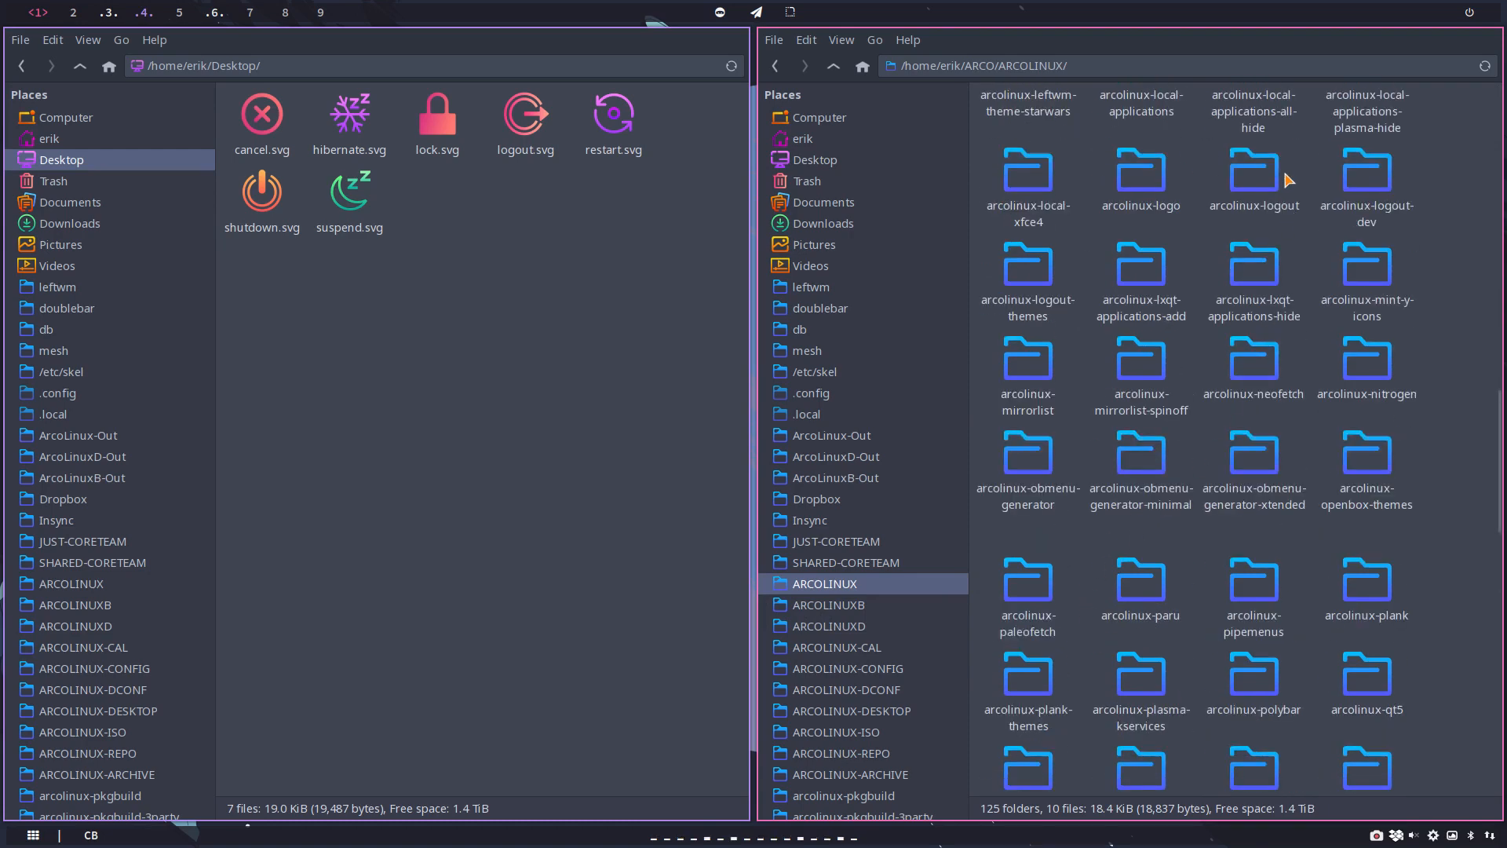
{"action": "left_click", "coordinate": [1375, 174]}
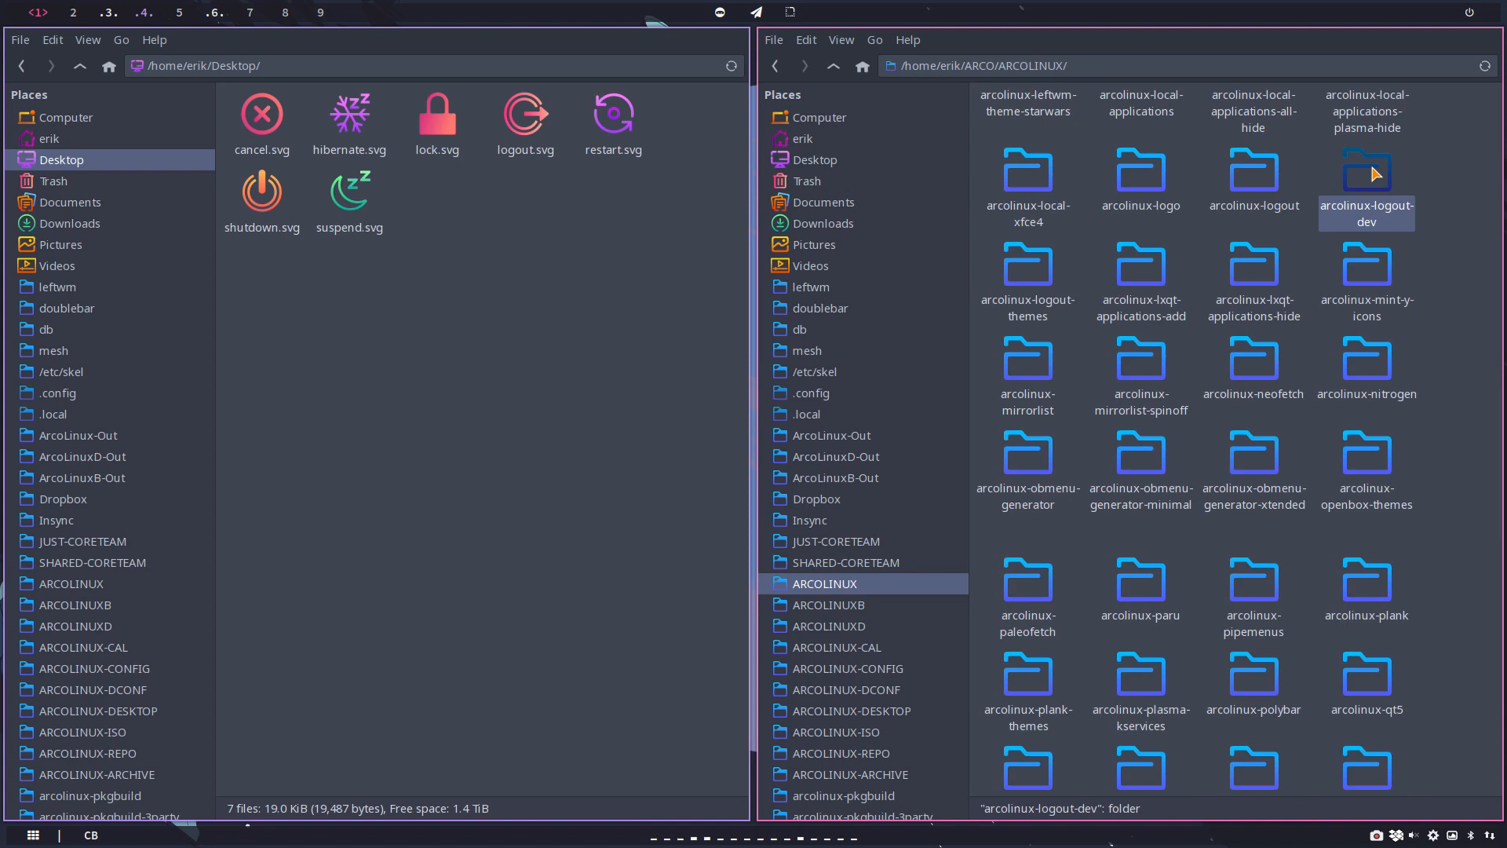
{"action": "double_click", "coordinate": [1259, 175]}
Step: Open the beauty theme folder under usr/share/arcologout-themes/themes in the arcolinux-logout folder
{"action": "left_click", "coordinate": [1101, 129]}
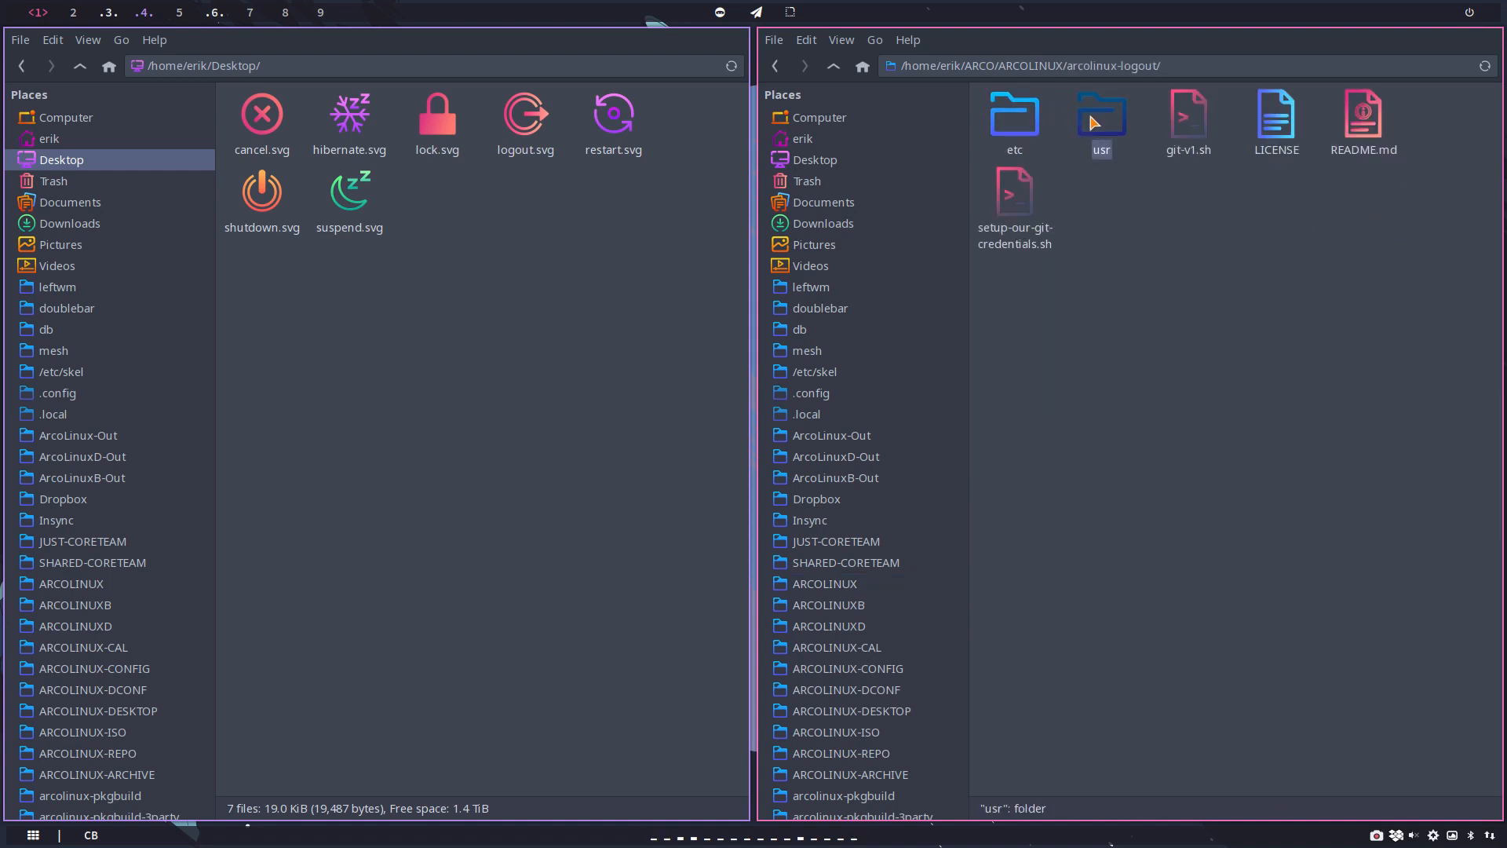
{"action": "double_click", "coordinate": [1095, 123]}
{"action": "double_click", "coordinate": [1057, 124]}
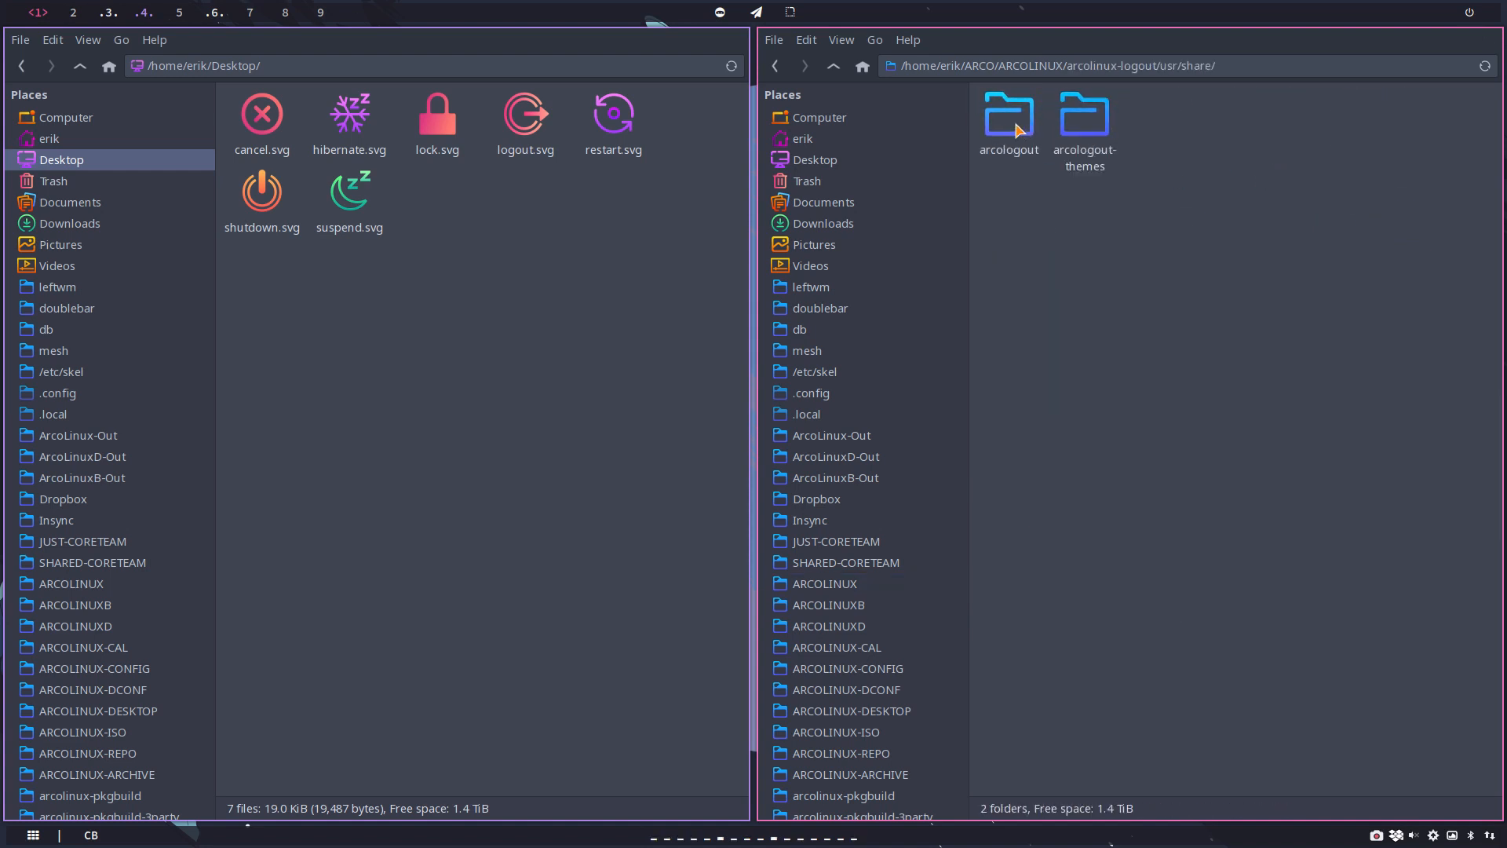
{"action": "double_click", "coordinate": [1052, 155]}
{"action": "double_click", "coordinate": [1050, 155]}
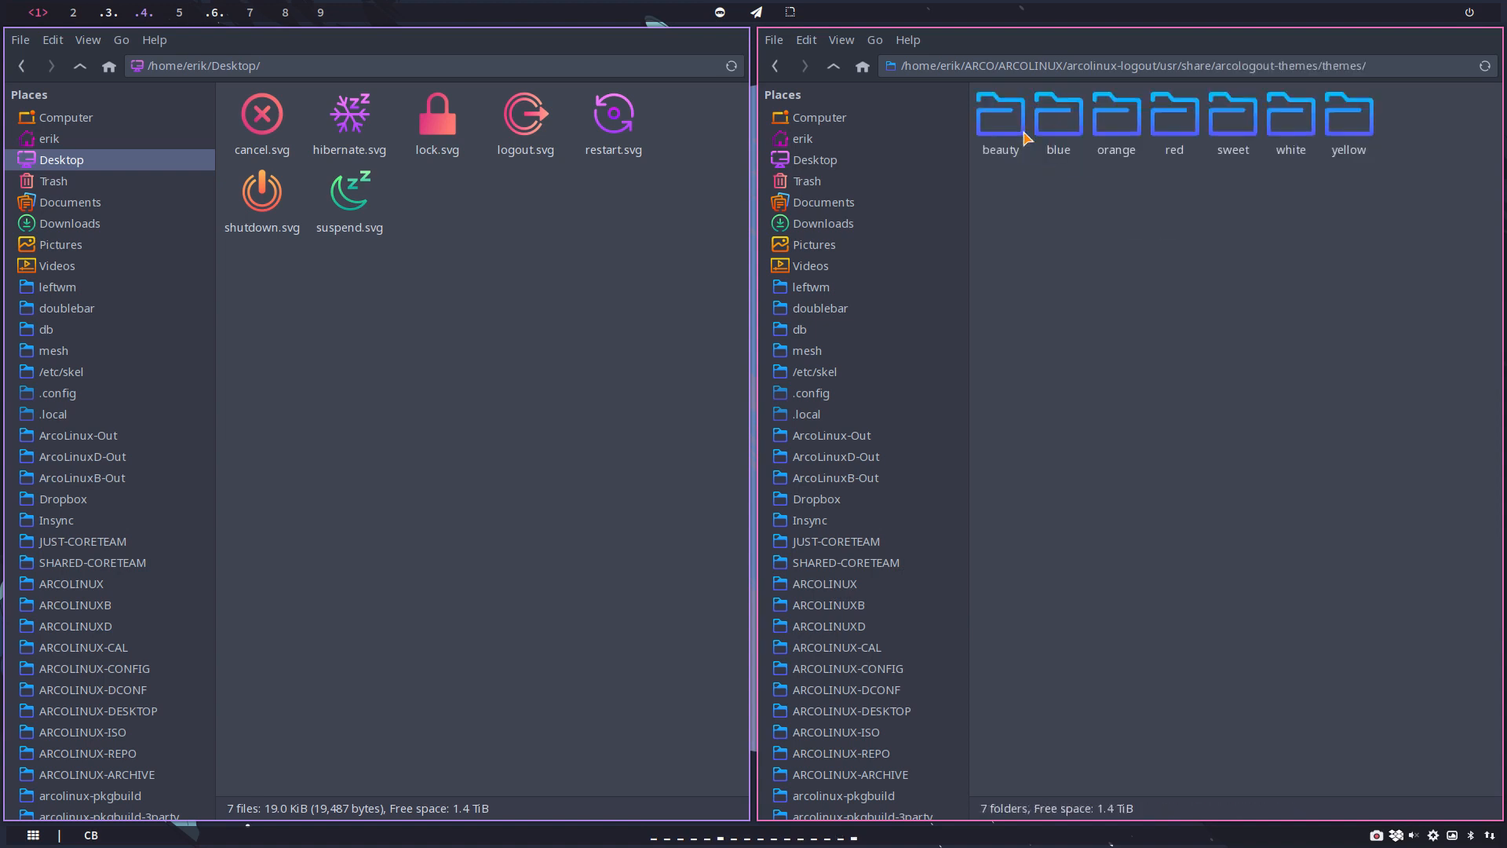
{"action": "double_click", "coordinate": [1000, 130]}
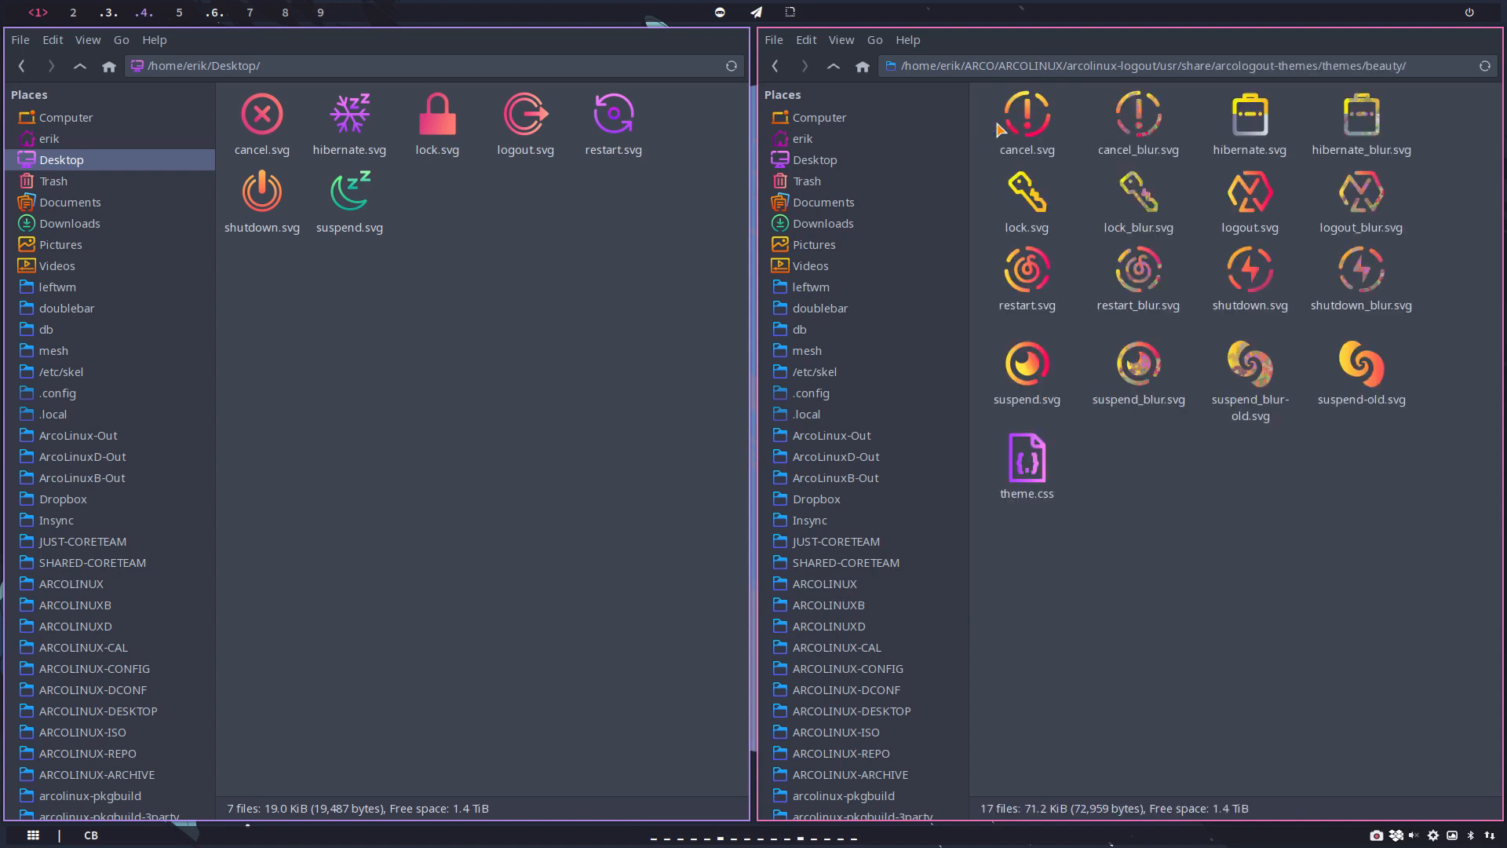
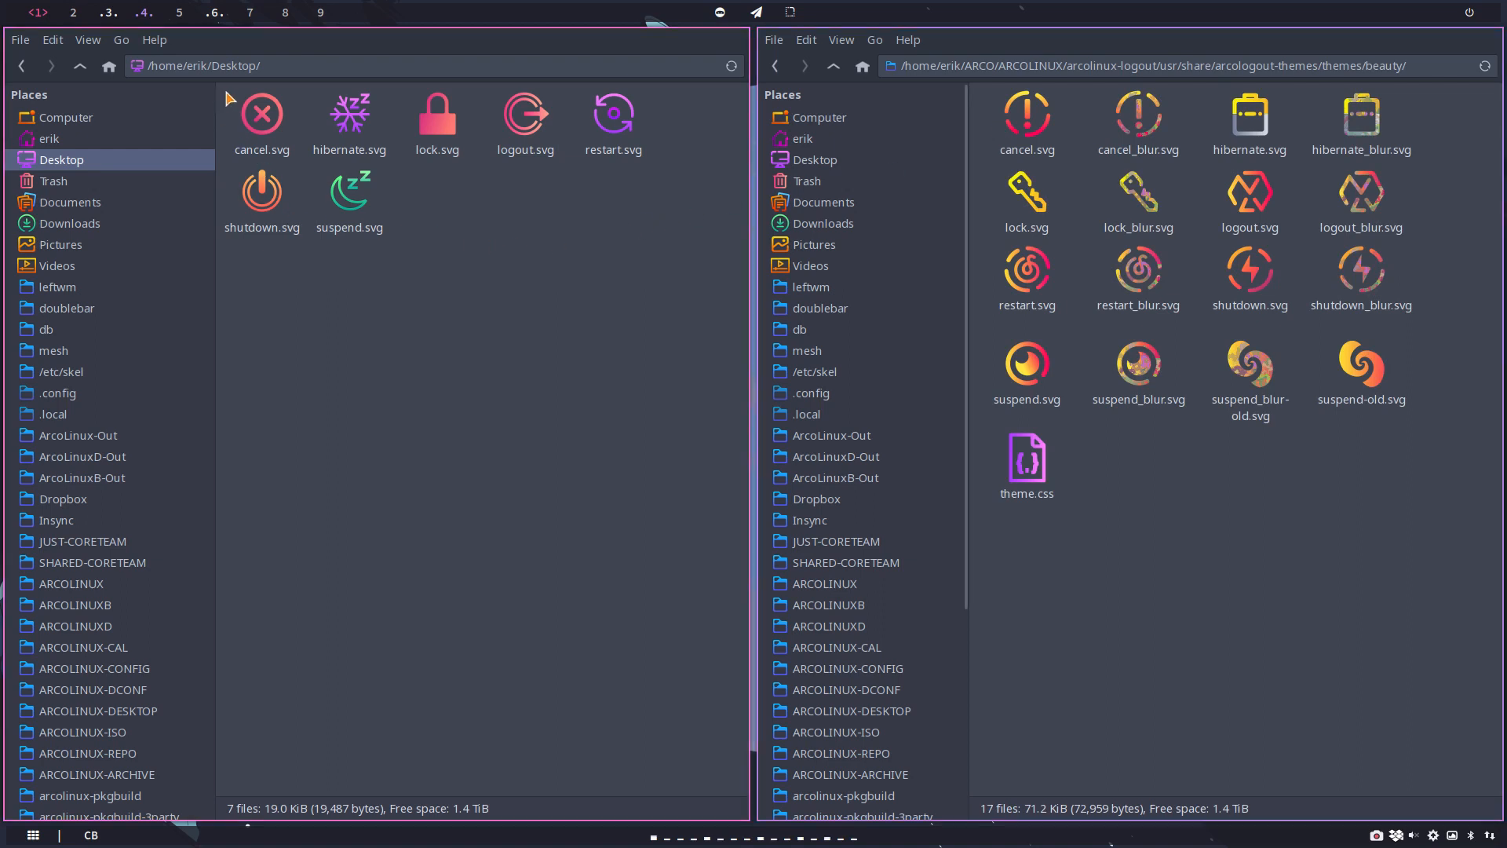
Step: Copy all seven SVG icons from the Desktop into the beauty theme folder, replacing all existing files of the same name
{"action": "left_click_drag", "start_coordinate": [228, 98], "coordinate": [654, 316]}
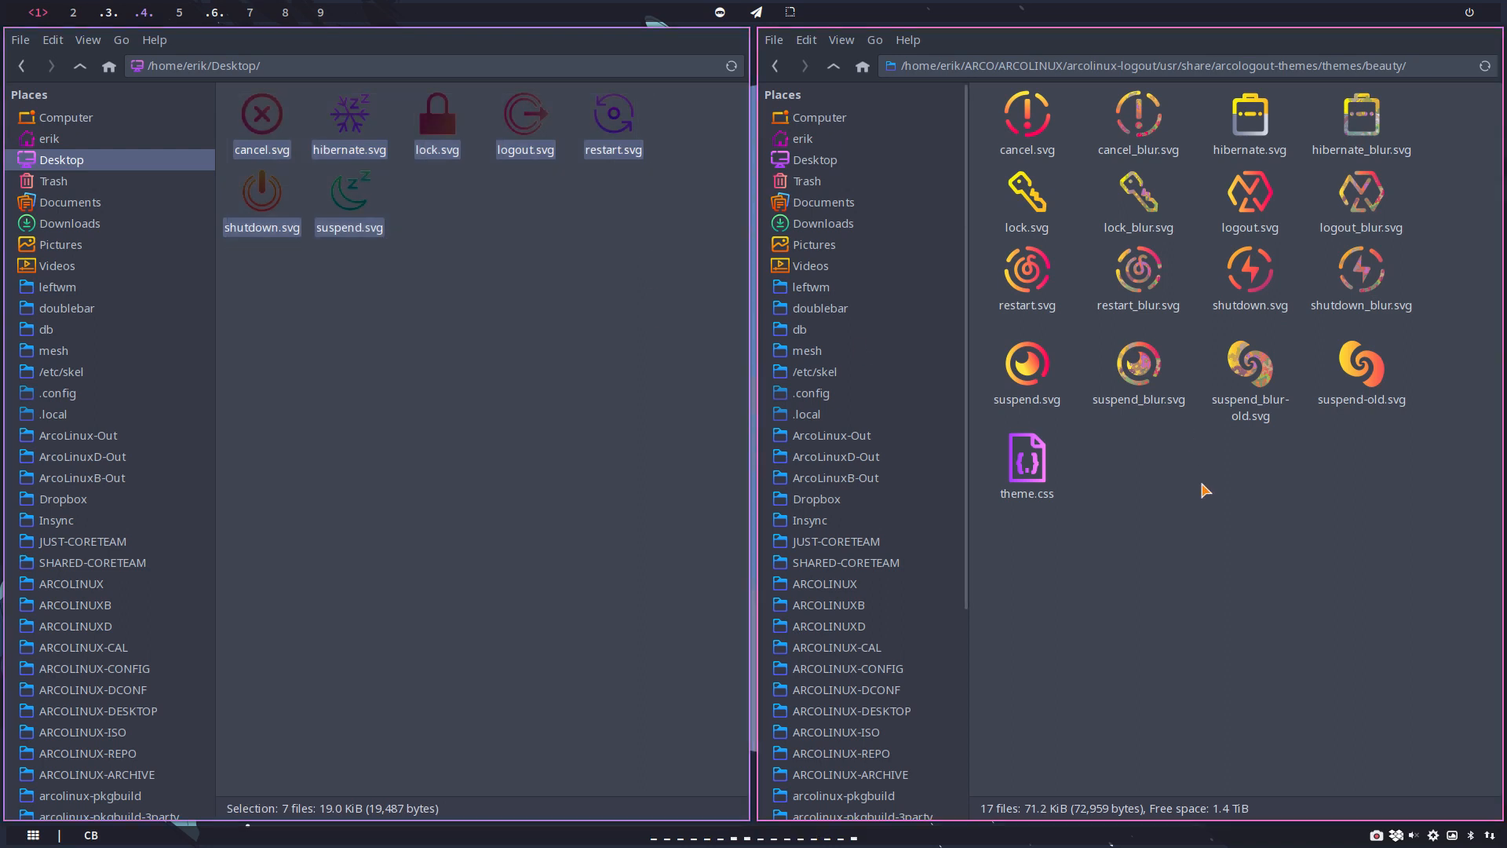
{"action": "right_click", "coordinate": [348, 206]}
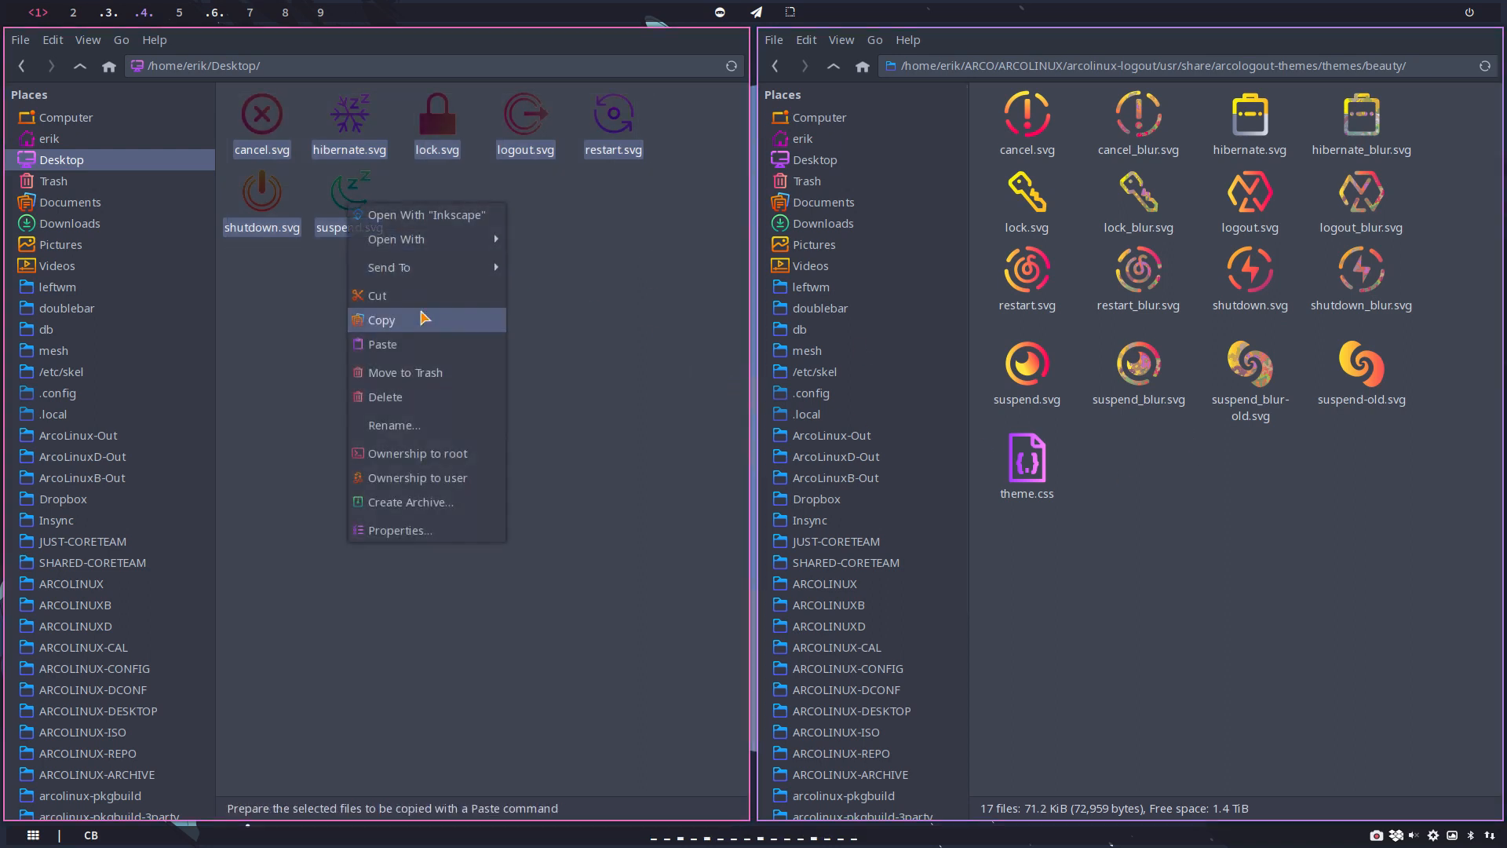
{"action": "left_click", "coordinate": [434, 320]}
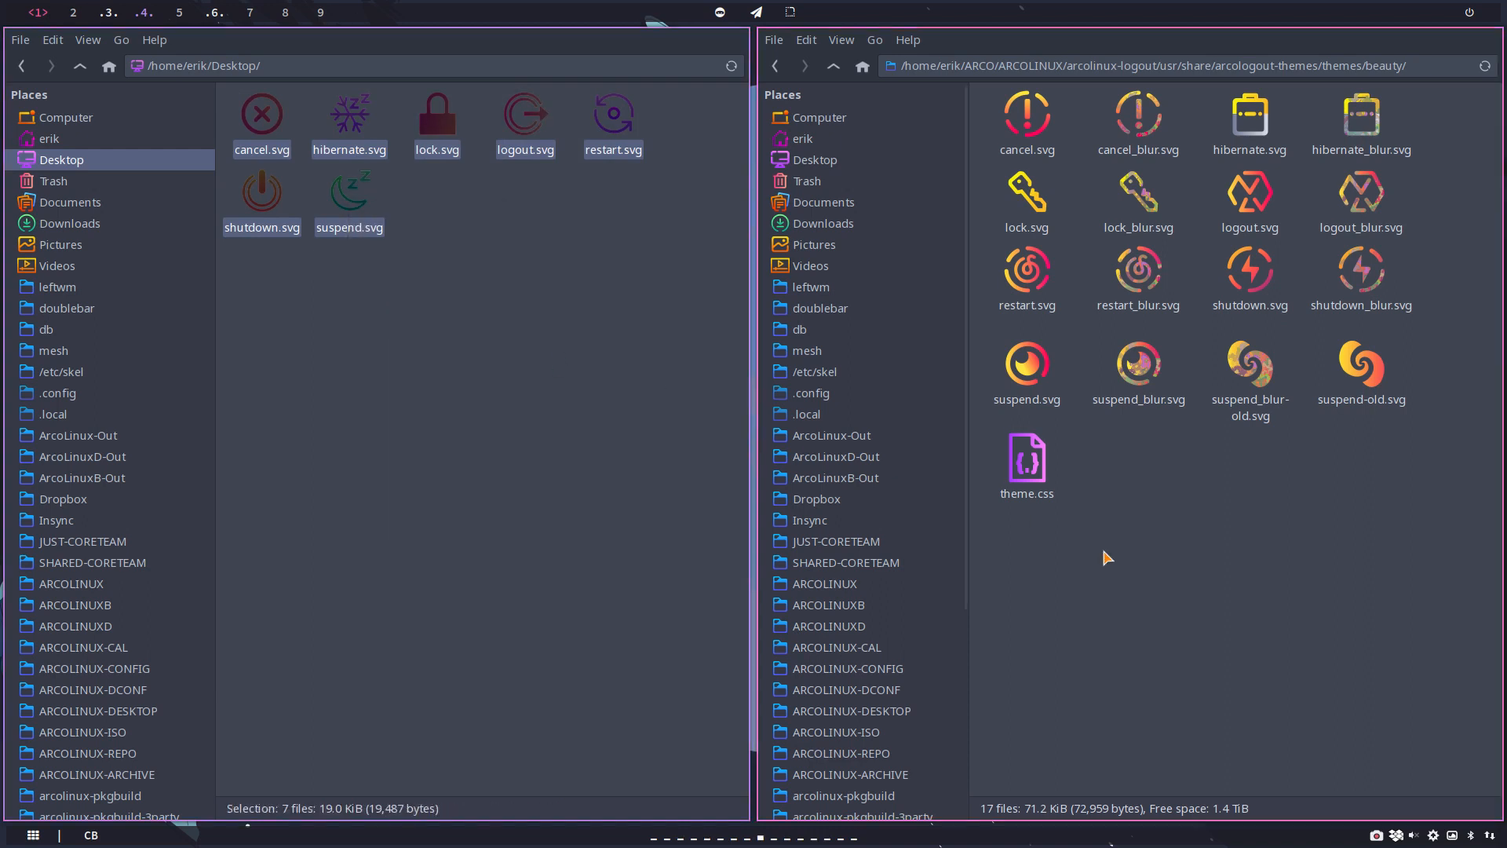
{"action": "key", "text": "ctrl+v"}
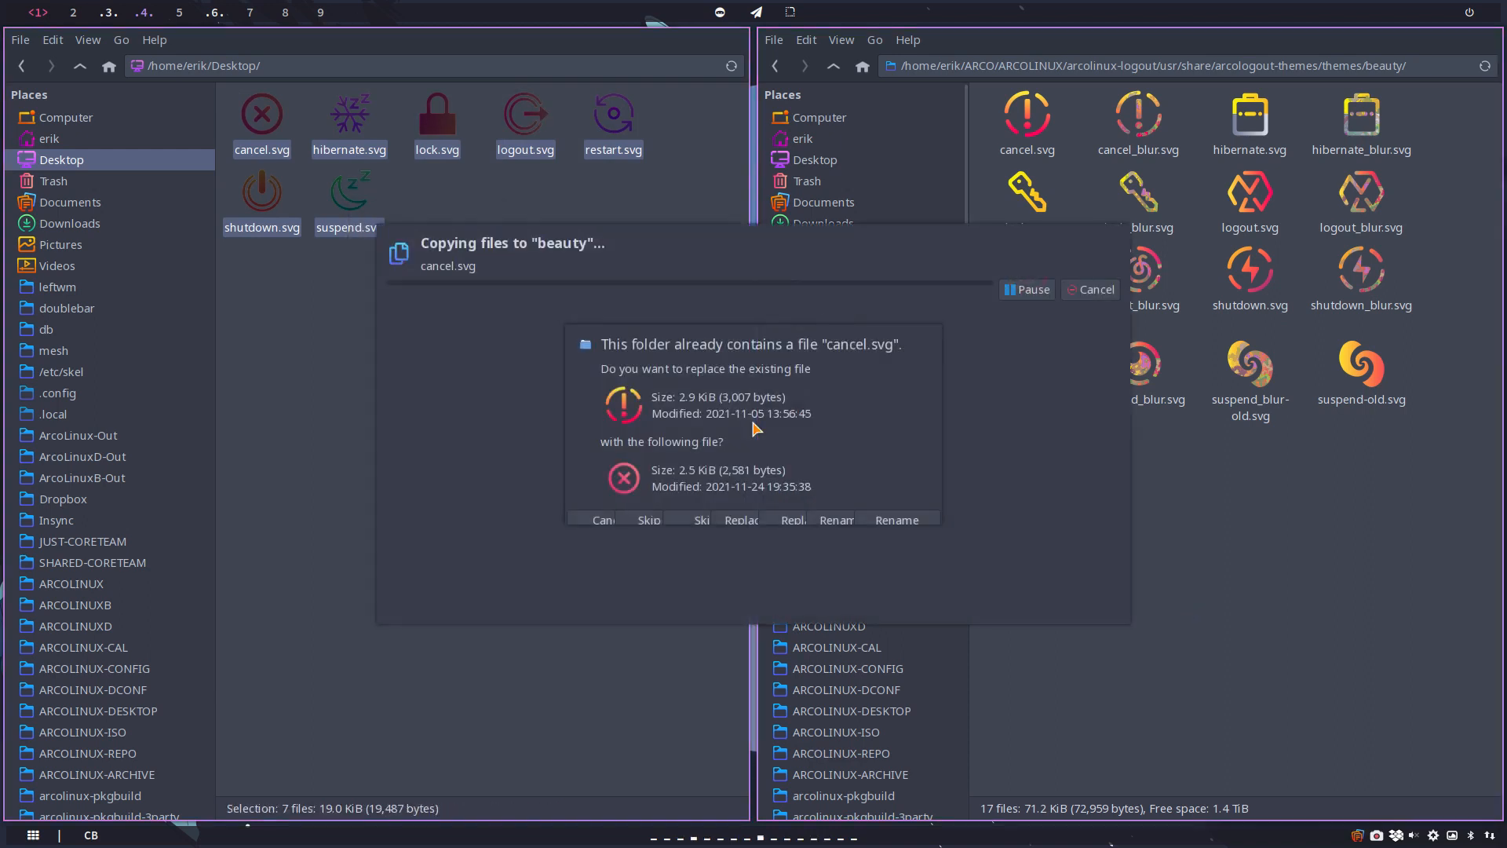
{"action": "left_click", "coordinate": [791, 519]}
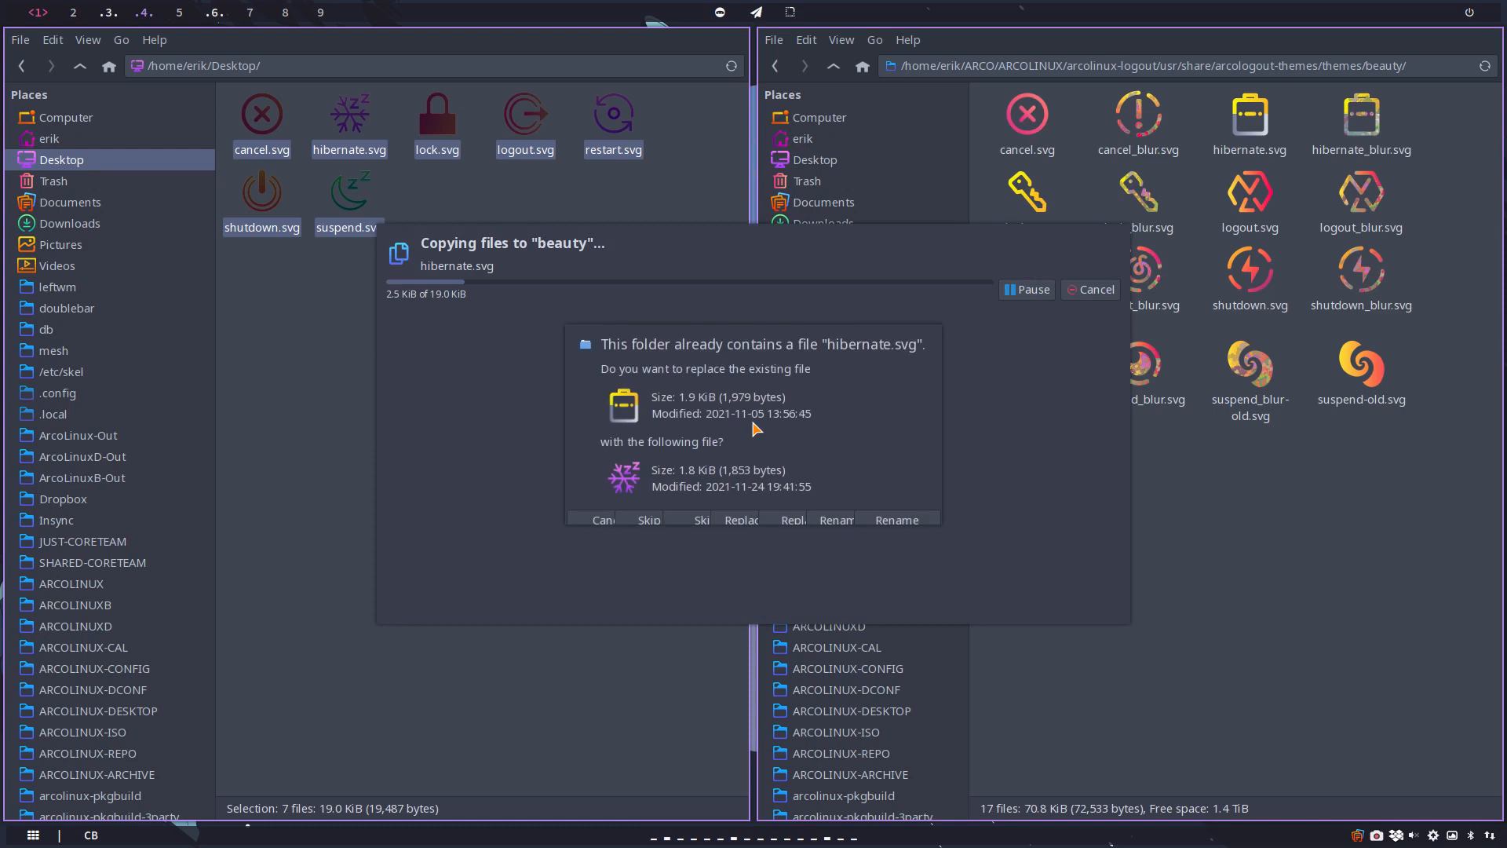
{"action": "left_click", "coordinate": [747, 520]}
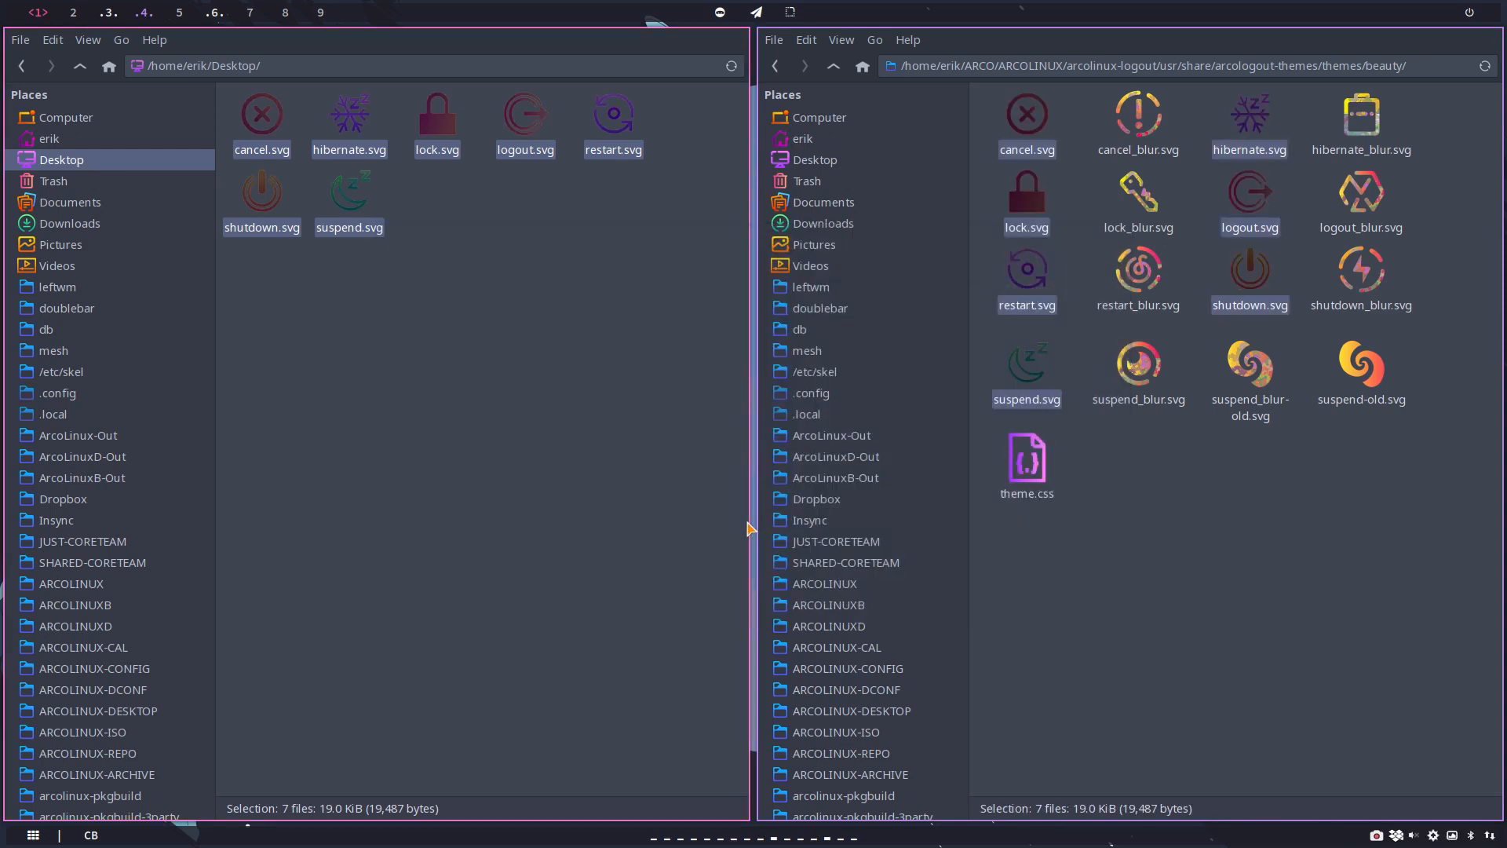
{"action": "left_click", "coordinate": [1262, 512]}
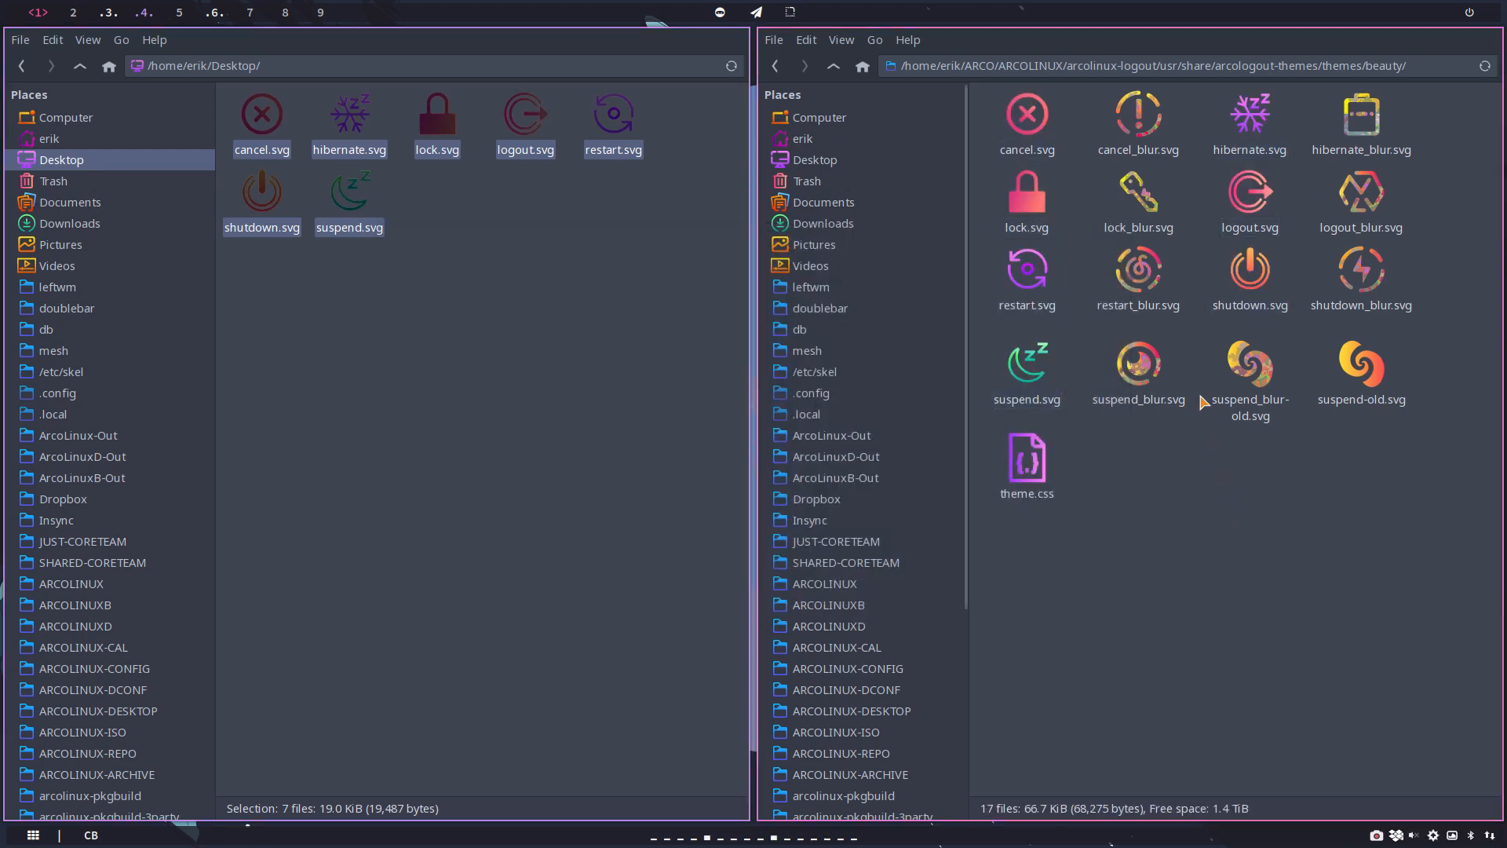
Step: Replace the old cancel_blur.svg in the beauty folder with a duplicate of cancel.svg renamed as cancel_blur.svg
{"action": "left_click", "coordinate": [1142, 127]}
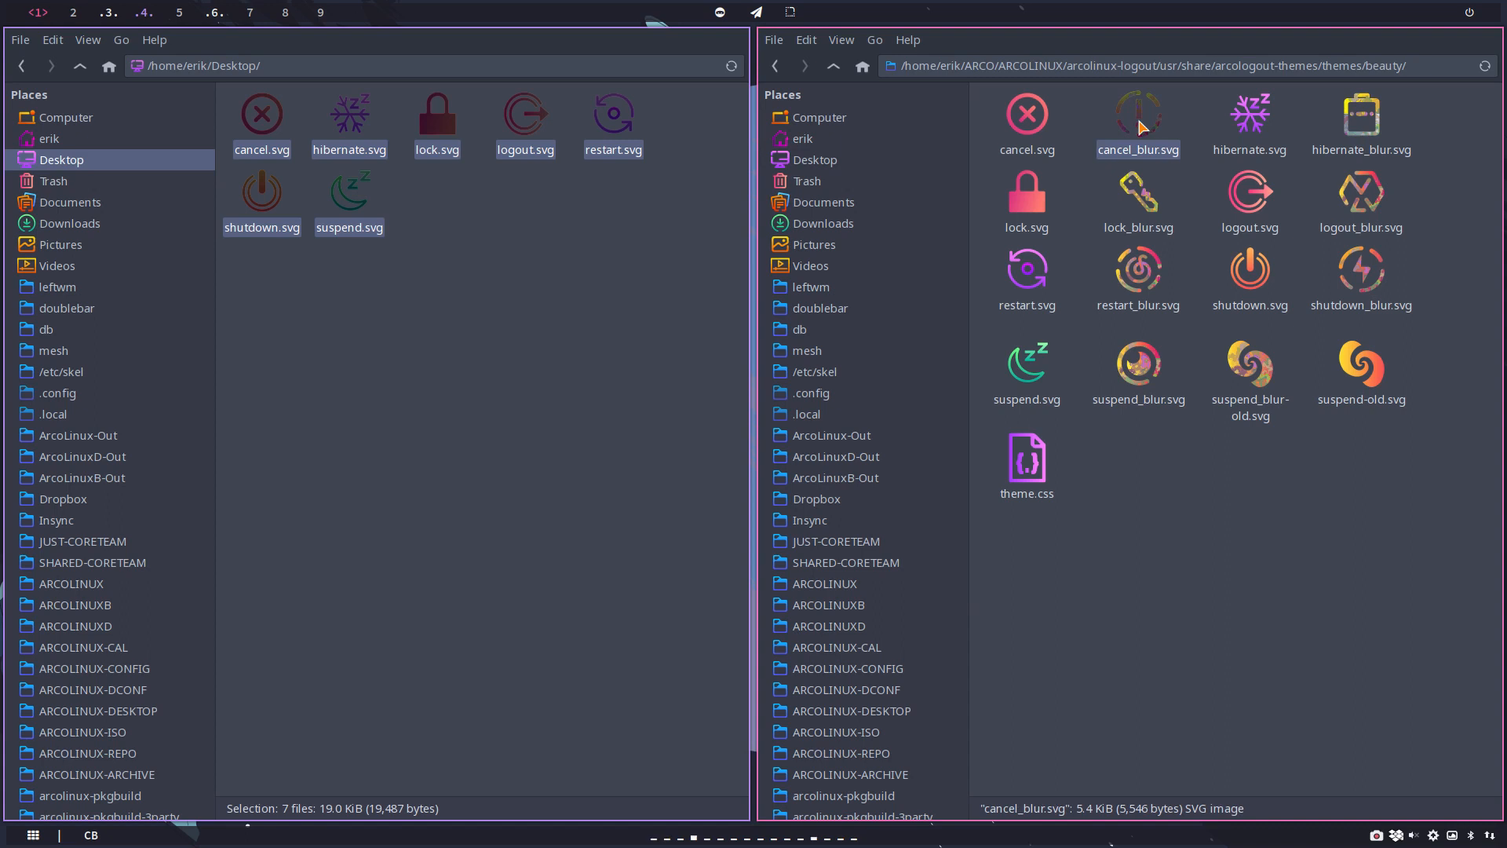
{"action": "key", "text": "Delete"}
{"action": "left_click", "coordinate": [1035, 116]}
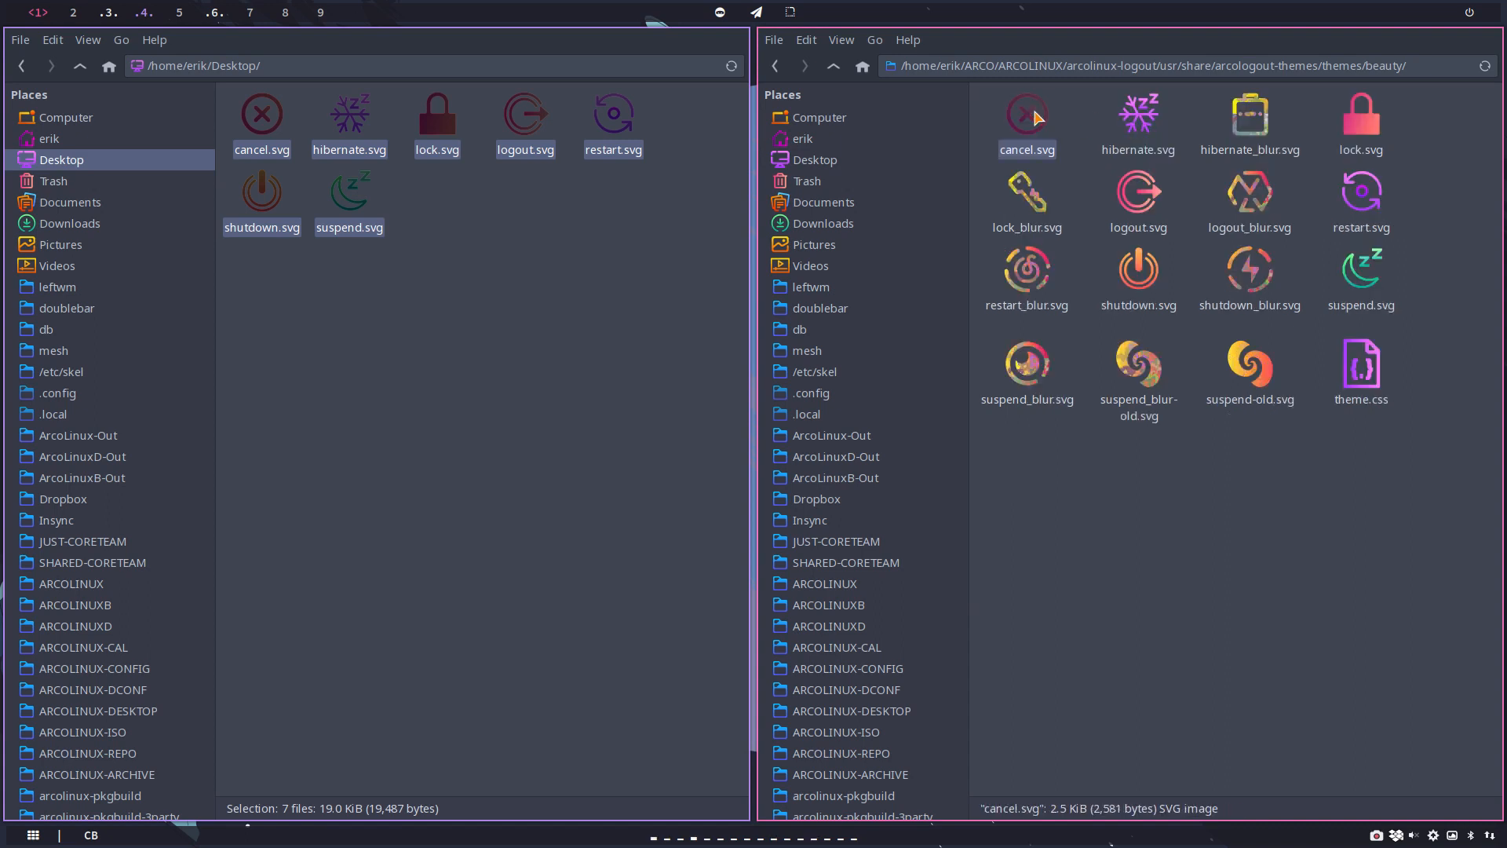
{"action": "key", "text": "ctrl+c"}
{"action": "key", "text": "ctrl+v"}
{"action": "key", "text": "F2"}
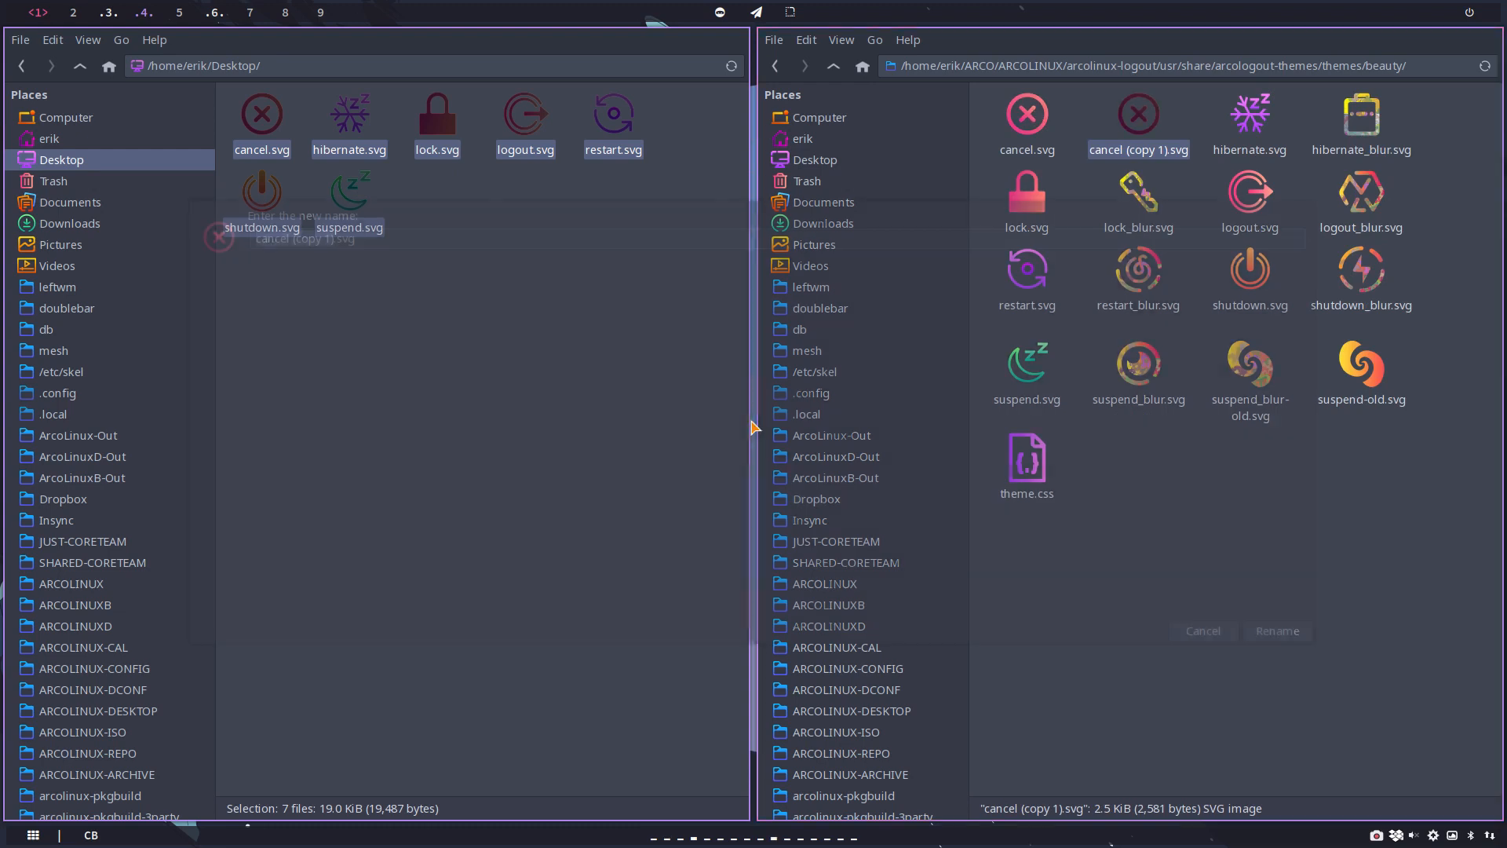
{"action": "key", "text": "BackSpace"}
{"action": "key", "text": "BackSpace"}
{"action": "key", "text": "BackSpace"}
{"action": "key", "text": "BackSpace"}
{"action": "key", "text": "BackSpace"}
{"action": "key", "text": "BackSpace"}
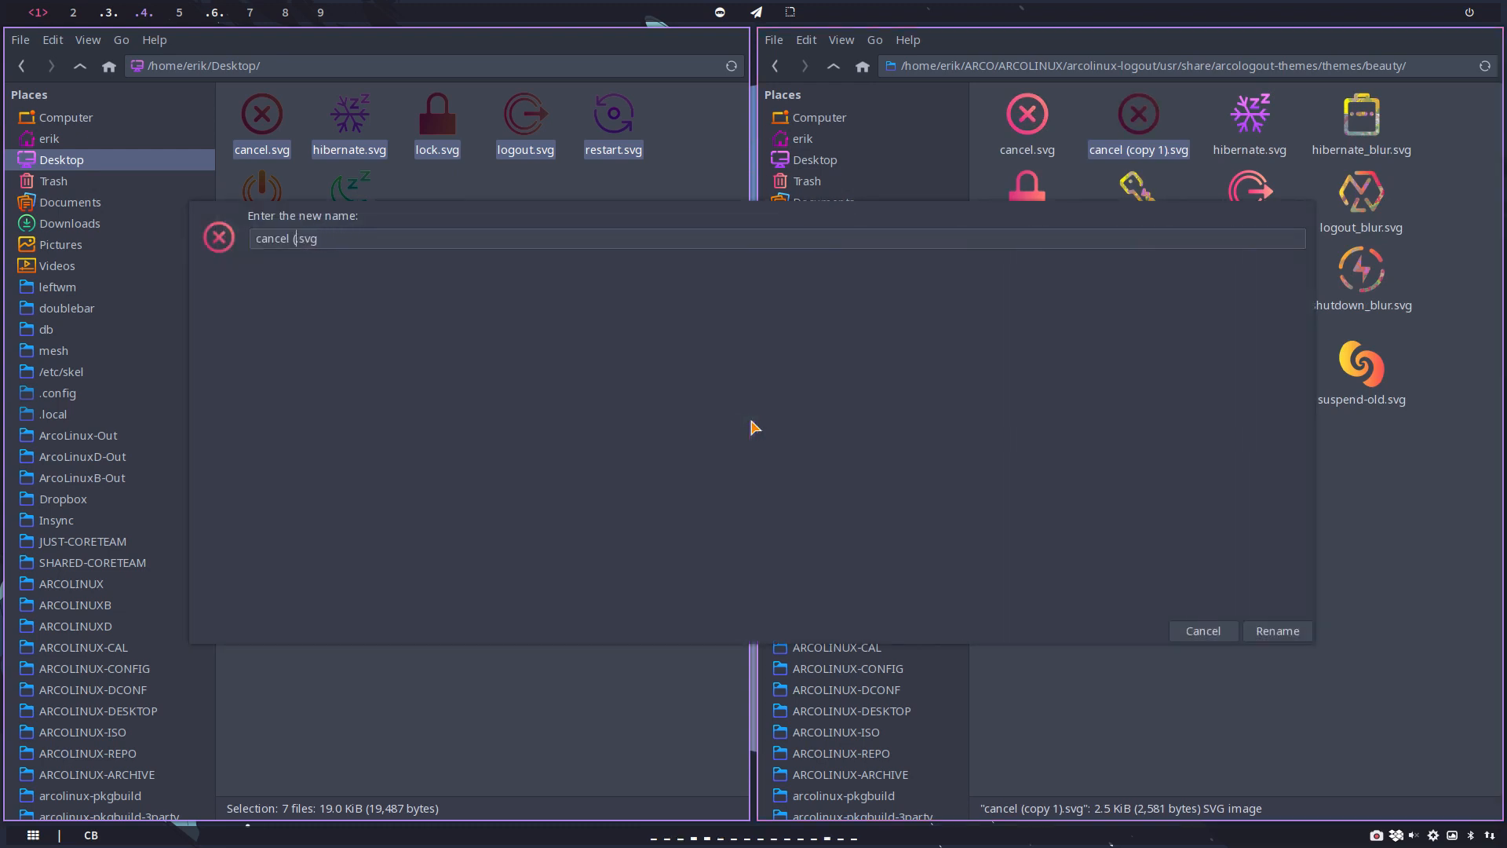
{"action": "type", "text": "_blur."}
{"action": "key", "text": "Return"}
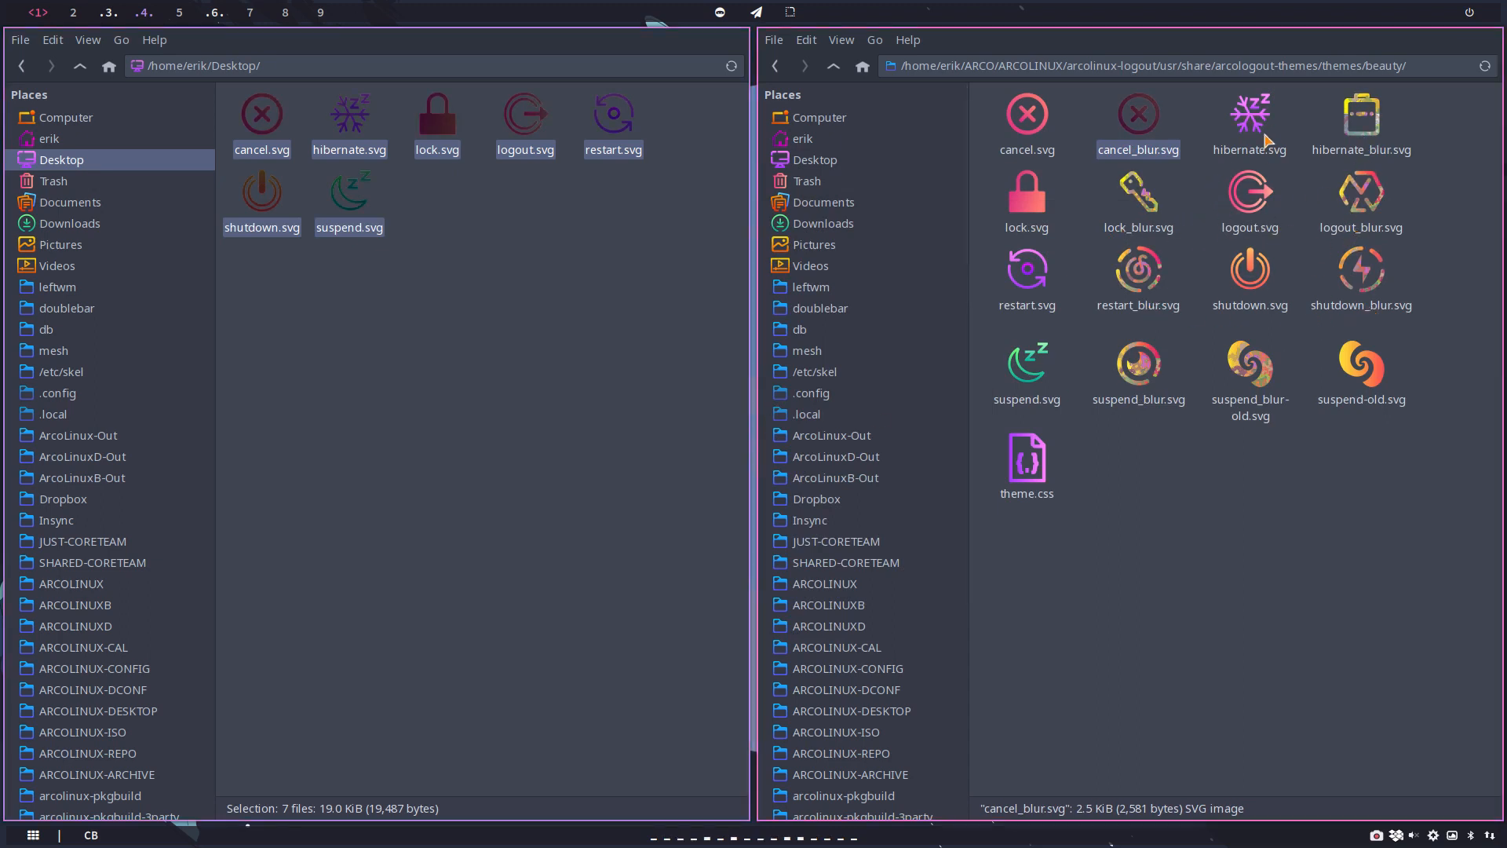
Step: Replace the old hibernate_blur.svg in the beauty folder with a duplicate of hibernate.svg renamed as hibernate_blur.svg
{"action": "left_click", "coordinate": [1381, 121]}
{"action": "key", "text": "Delete"}
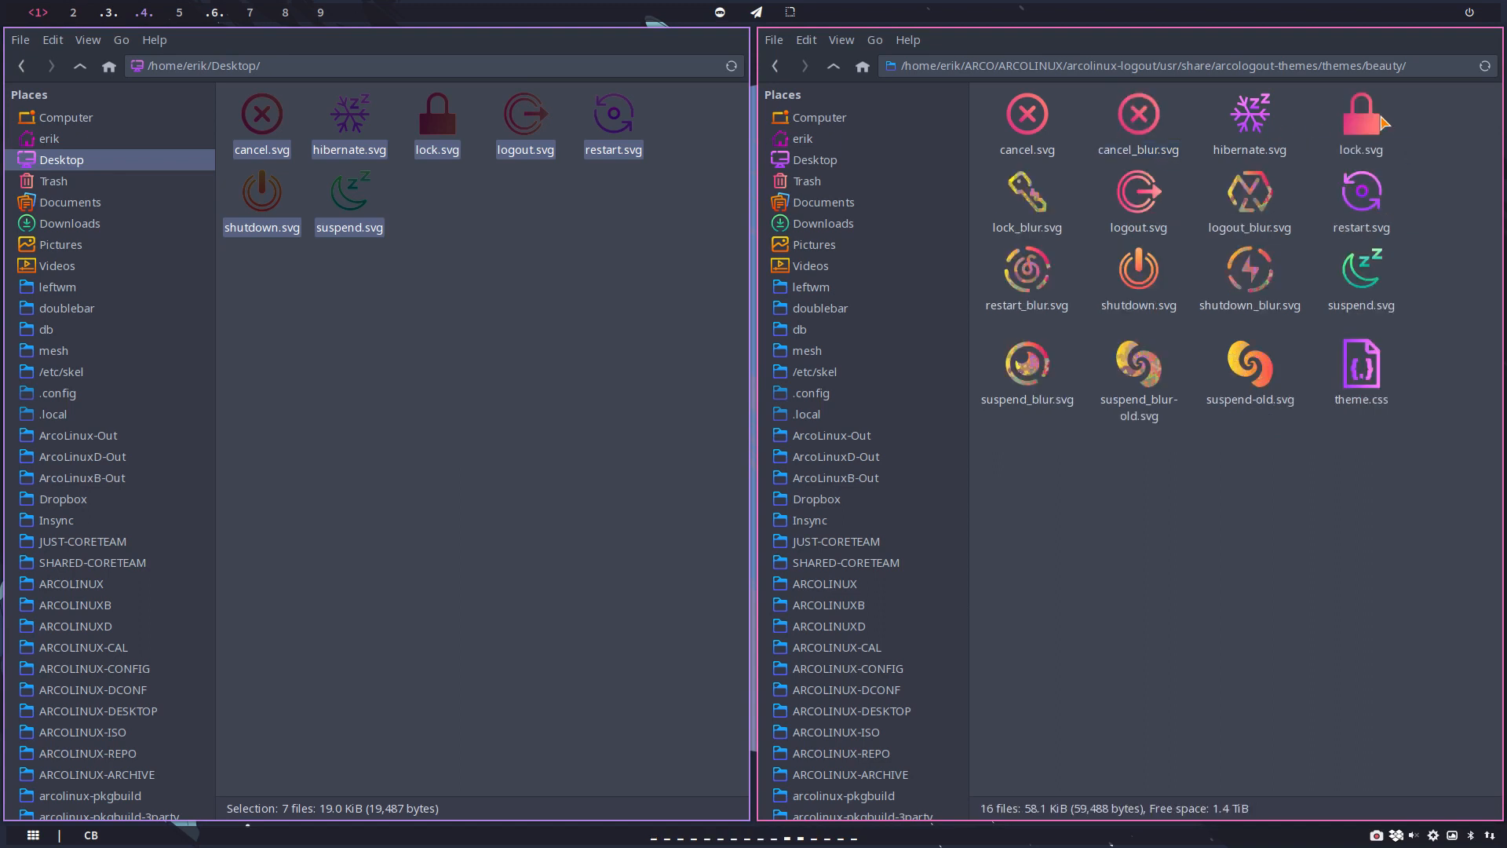
{"action": "left_click", "coordinate": [1256, 129]}
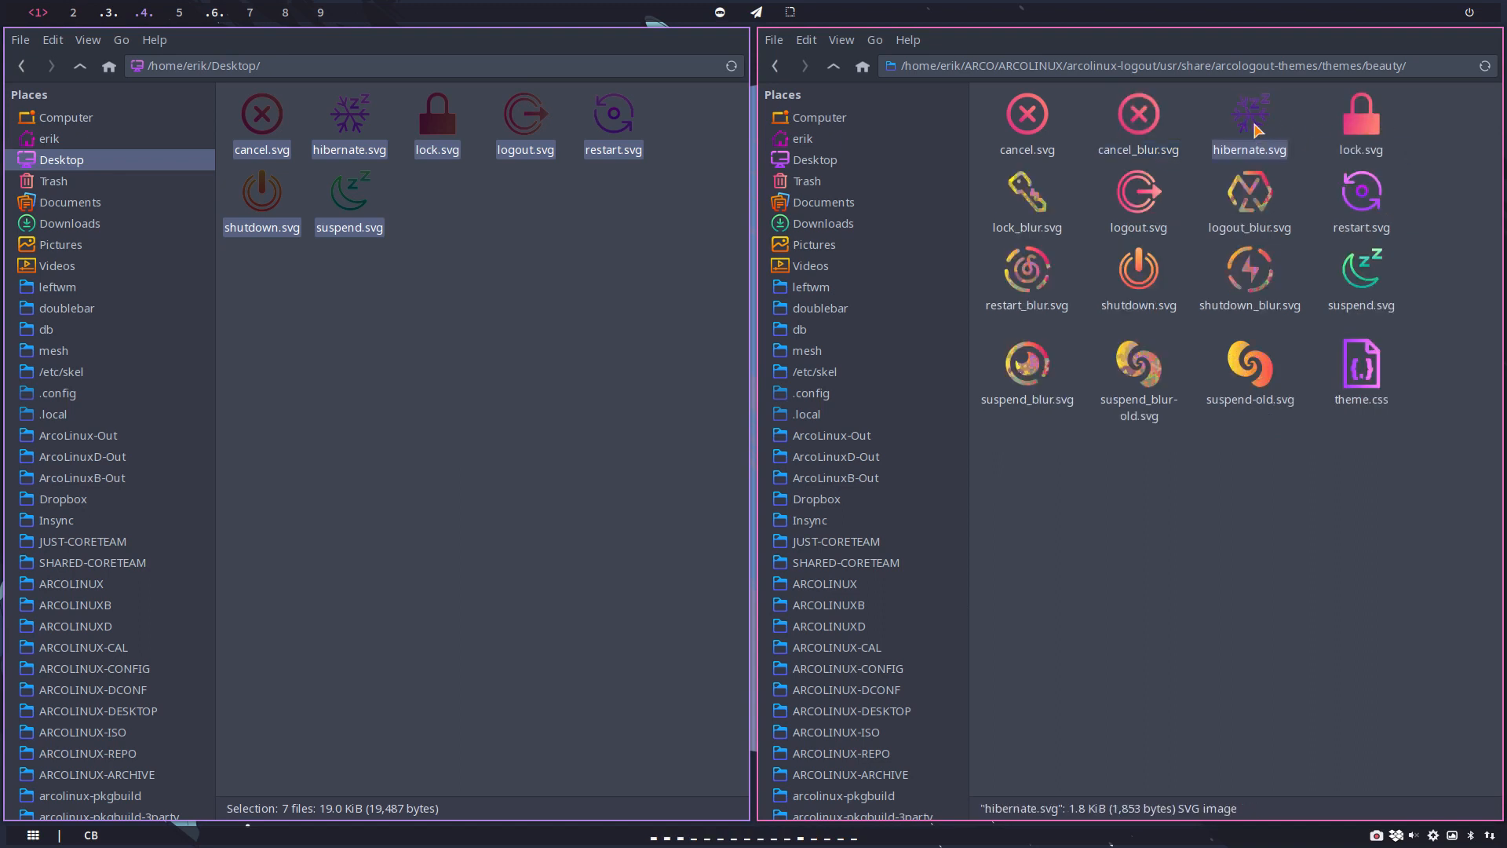
{"action": "key", "text": "ctrl+c"}
{"action": "key", "text": "ctrl+v"}
{"action": "key", "text": "F2"}
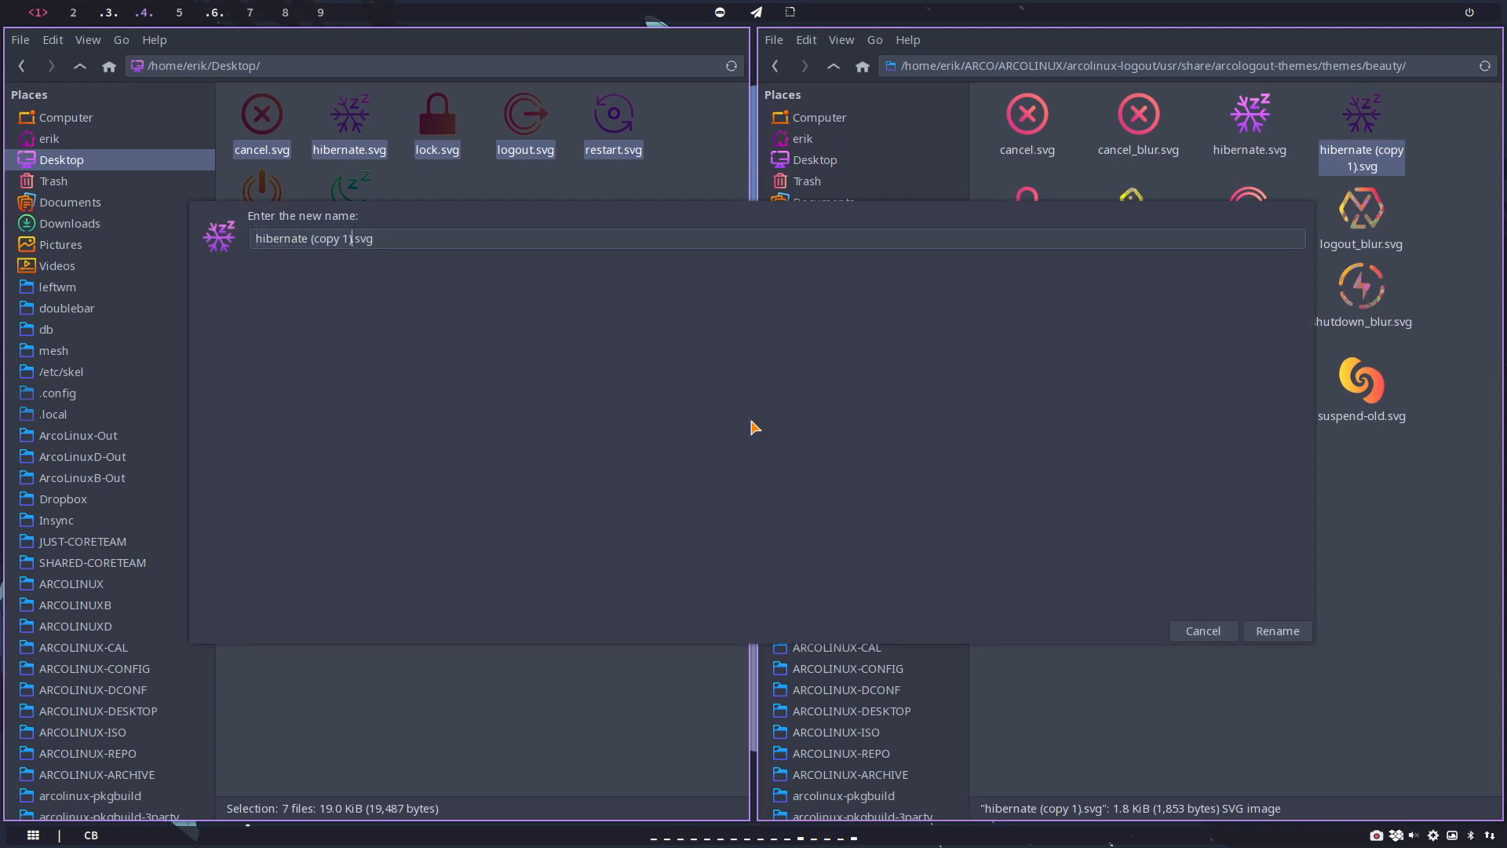
{"action": "key", "text": "BackSpace"}
{"action": "key", "text": "BackSpace"}
{"action": "key", "text": "BackSpace"}
{"action": "key", "text": "BackSpace"}
{"action": "key", "text": "BackSpace"}
{"action": "key", "text": "BackSpace"}
{"action": "key", "text": "BackSpace"}
{"action": "key", "text": "BackSpace"}
{"action": "type", "text": "_blur"}
{"action": "key", "text": "Return"}
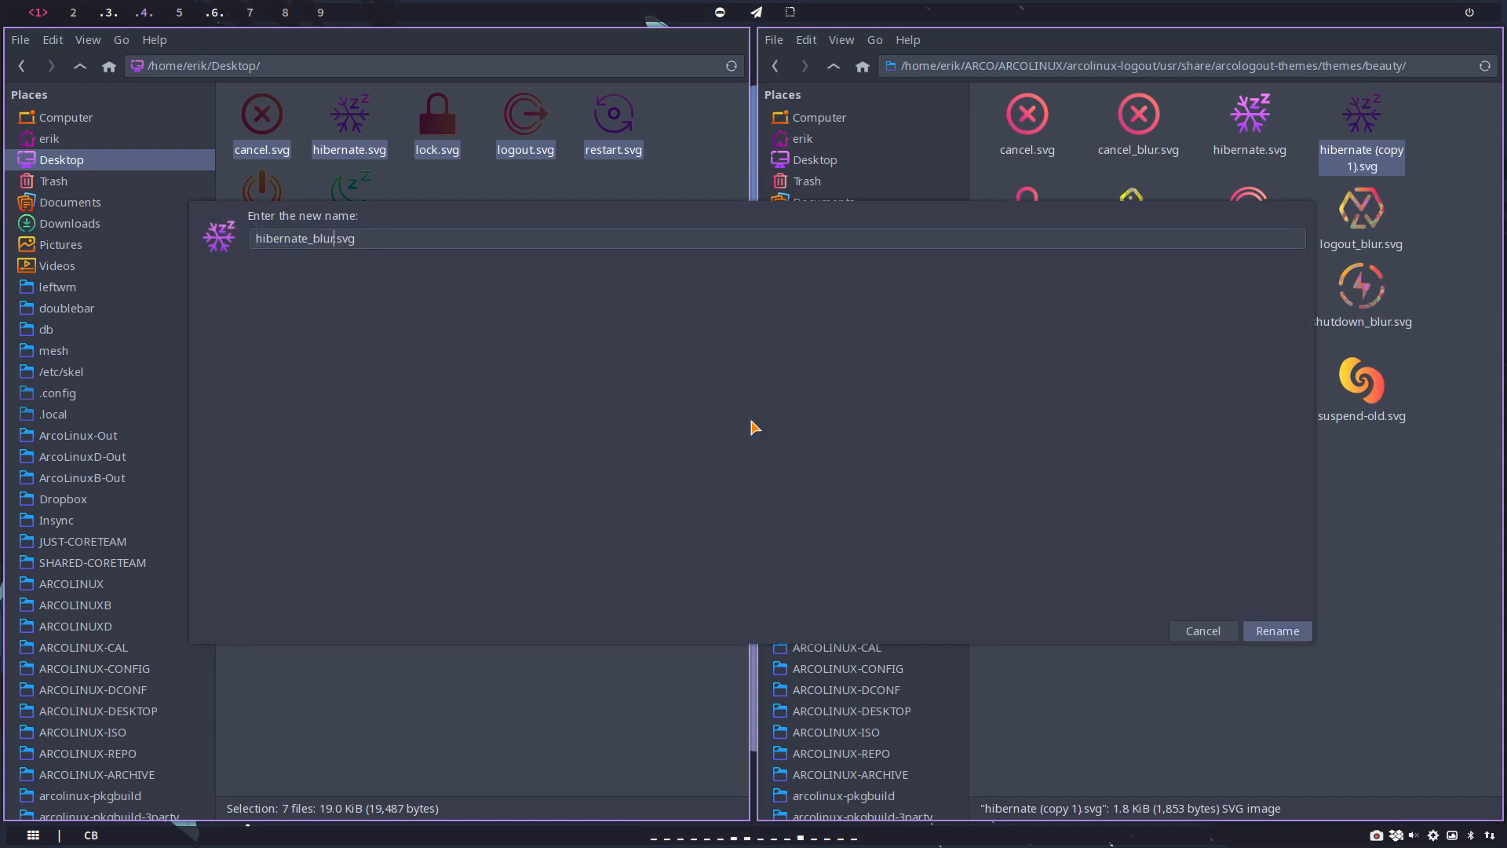
Step: Delete the old lock_blur.svg from the beauty folder and duplicate lock.svg under the name lock-blur.svg
{"action": "left_click", "coordinate": [1126, 204]}
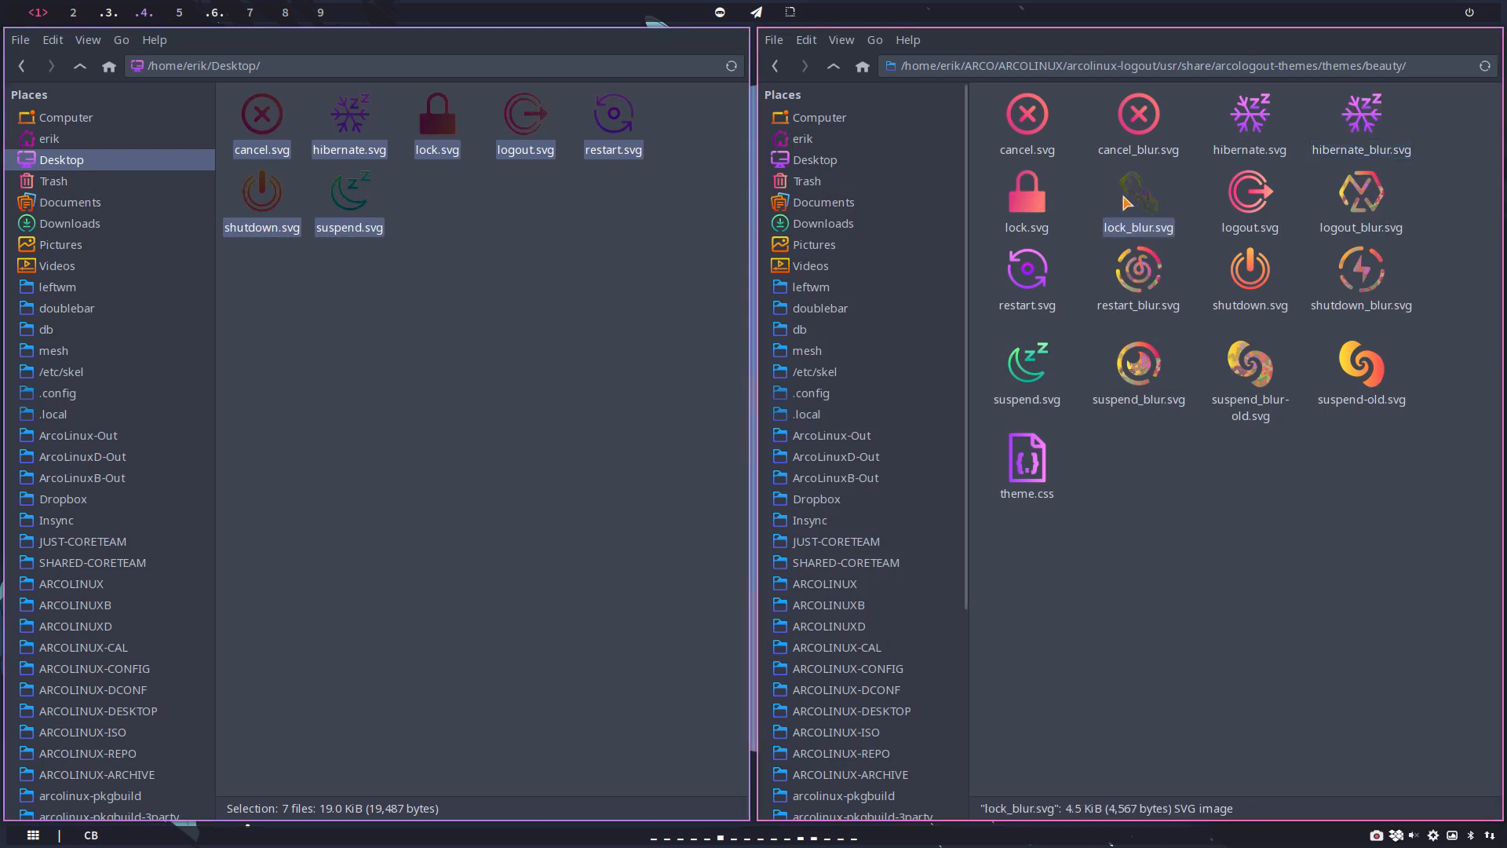
{"action": "key", "text": "Delete"}
{"action": "left_click", "coordinate": [1026, 216]}
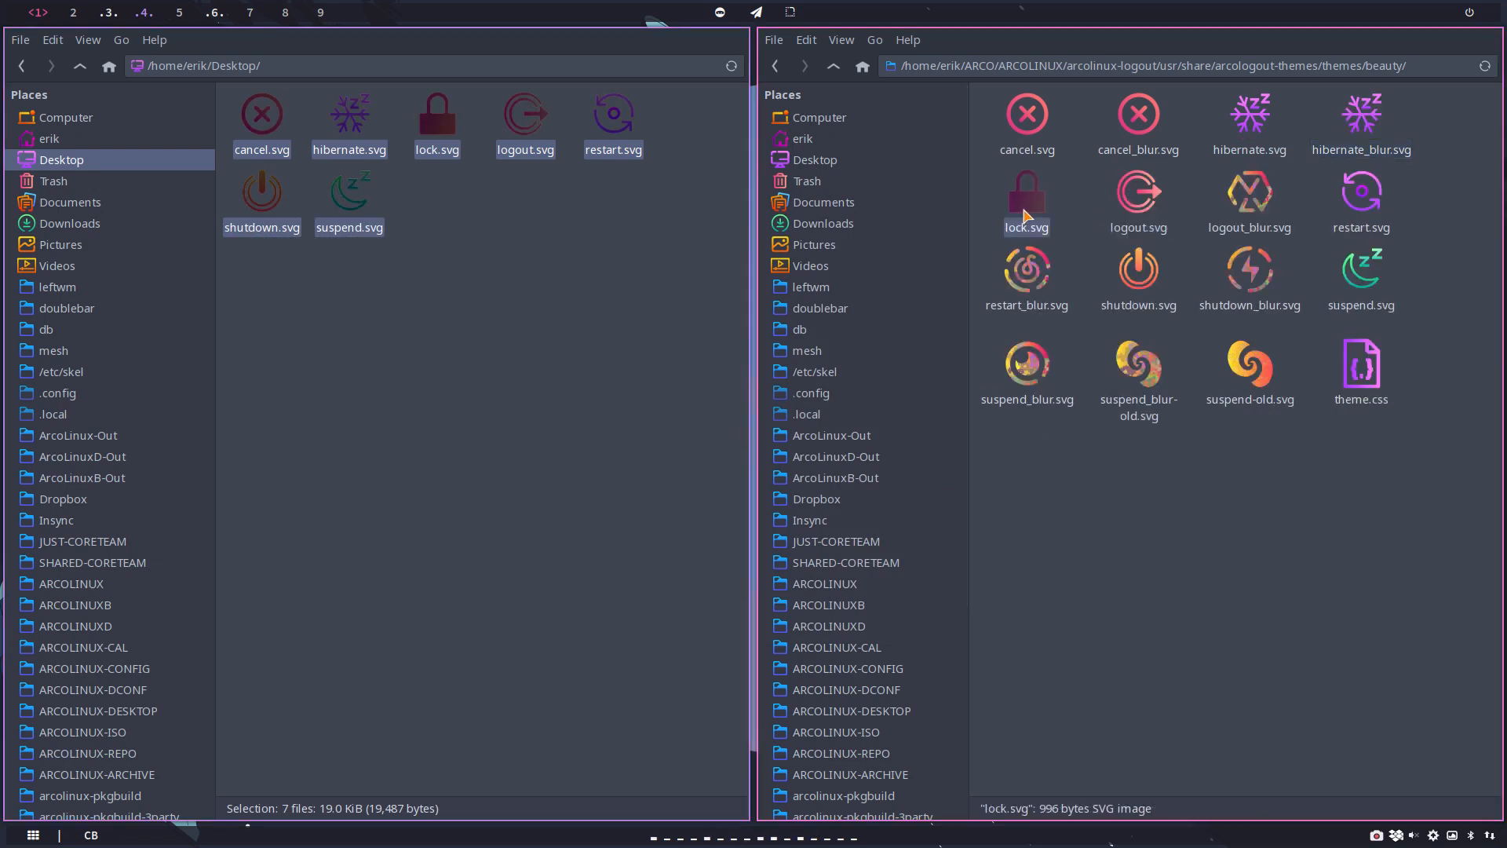
{"action": "key", "text": "ctrl+c"}
{"action": "key", "text": "ctrl+v"}
{"action": "key", "text": "F2"}
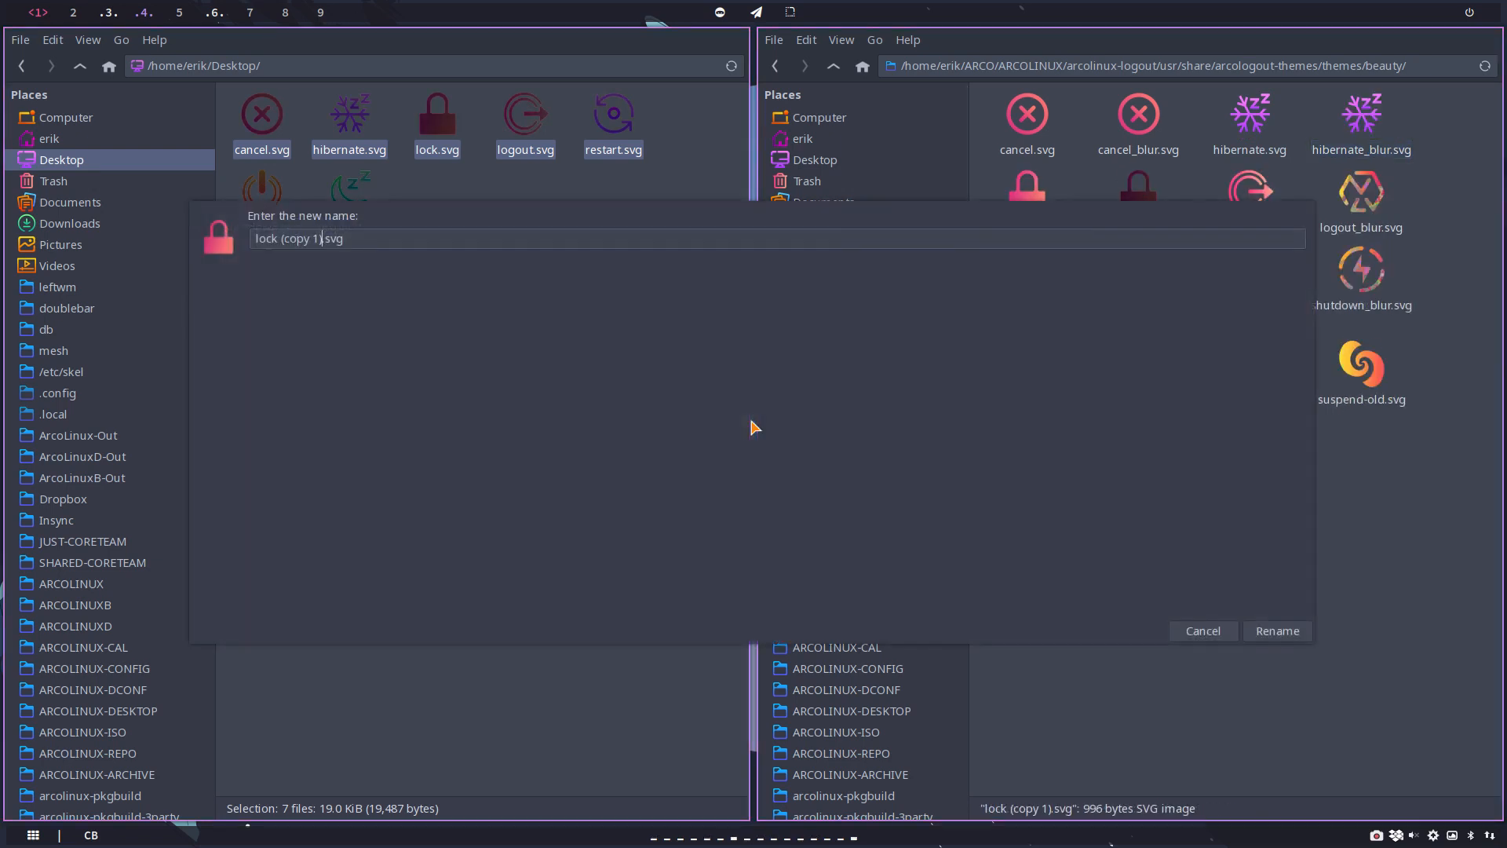
{"action": "key", "text": "BackSpace"}
{"action": "key", "text": "BackSpace"}
{"action": "key", "text": "BackSpace"}
{"action": "key", "text": "BackSpace"}
{"action": "key", "text": "BackSpace"}
{"action": "key", "text": "BackSpace"}
{"action": "type", "text": "-blur"}
{"action": "key", "text": "Return"}
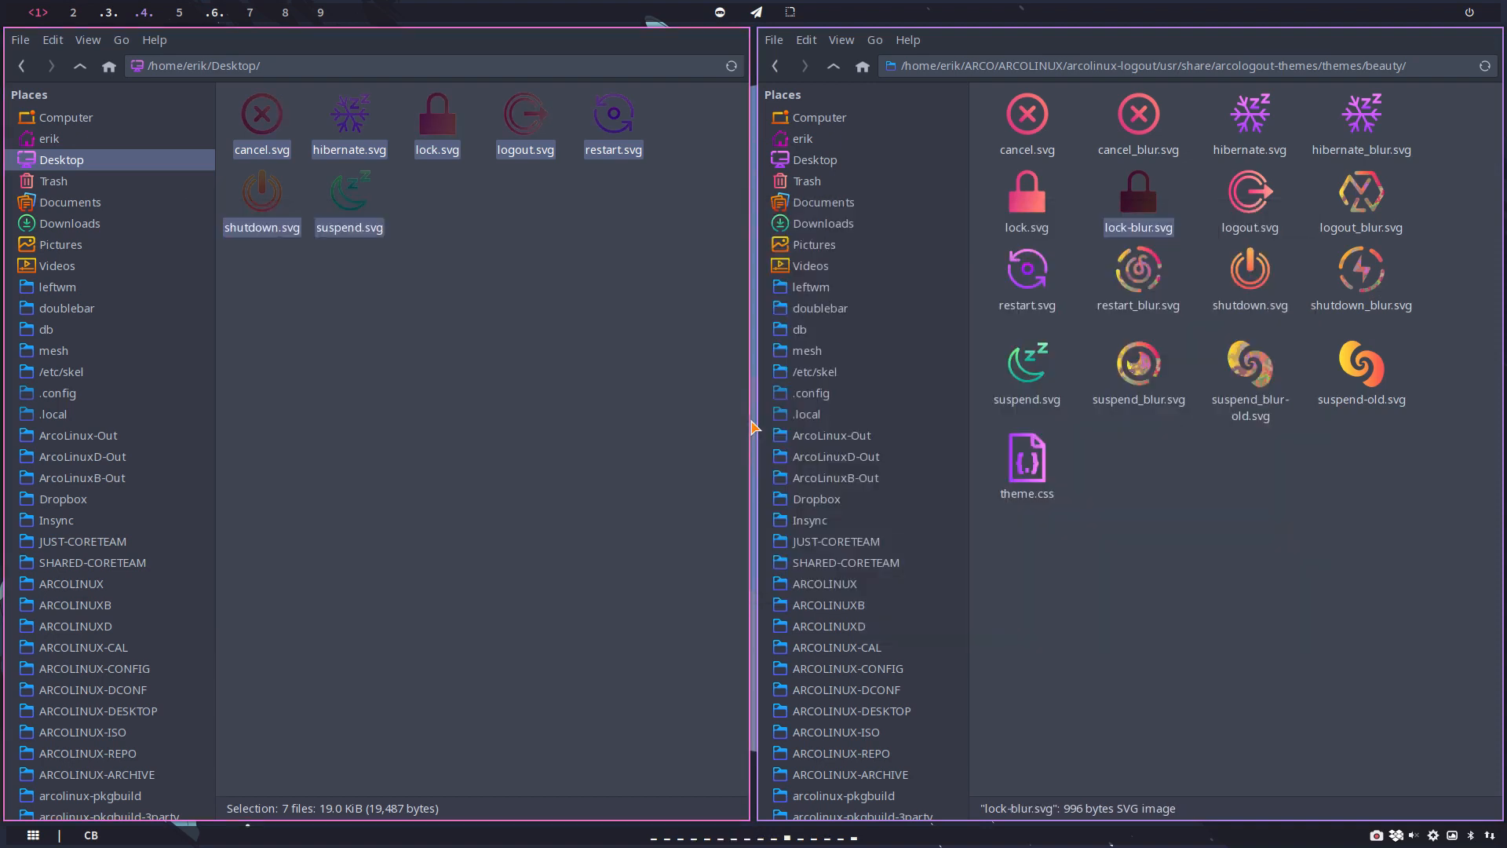
Step: Delete the old logout_blur.svg from the beauty folder and duplicate logout.svg under the name logout-blur.svg
{"action": "left_click", "coordinate": [1361, 195]}
{"action": "key", "text": "Delete"}
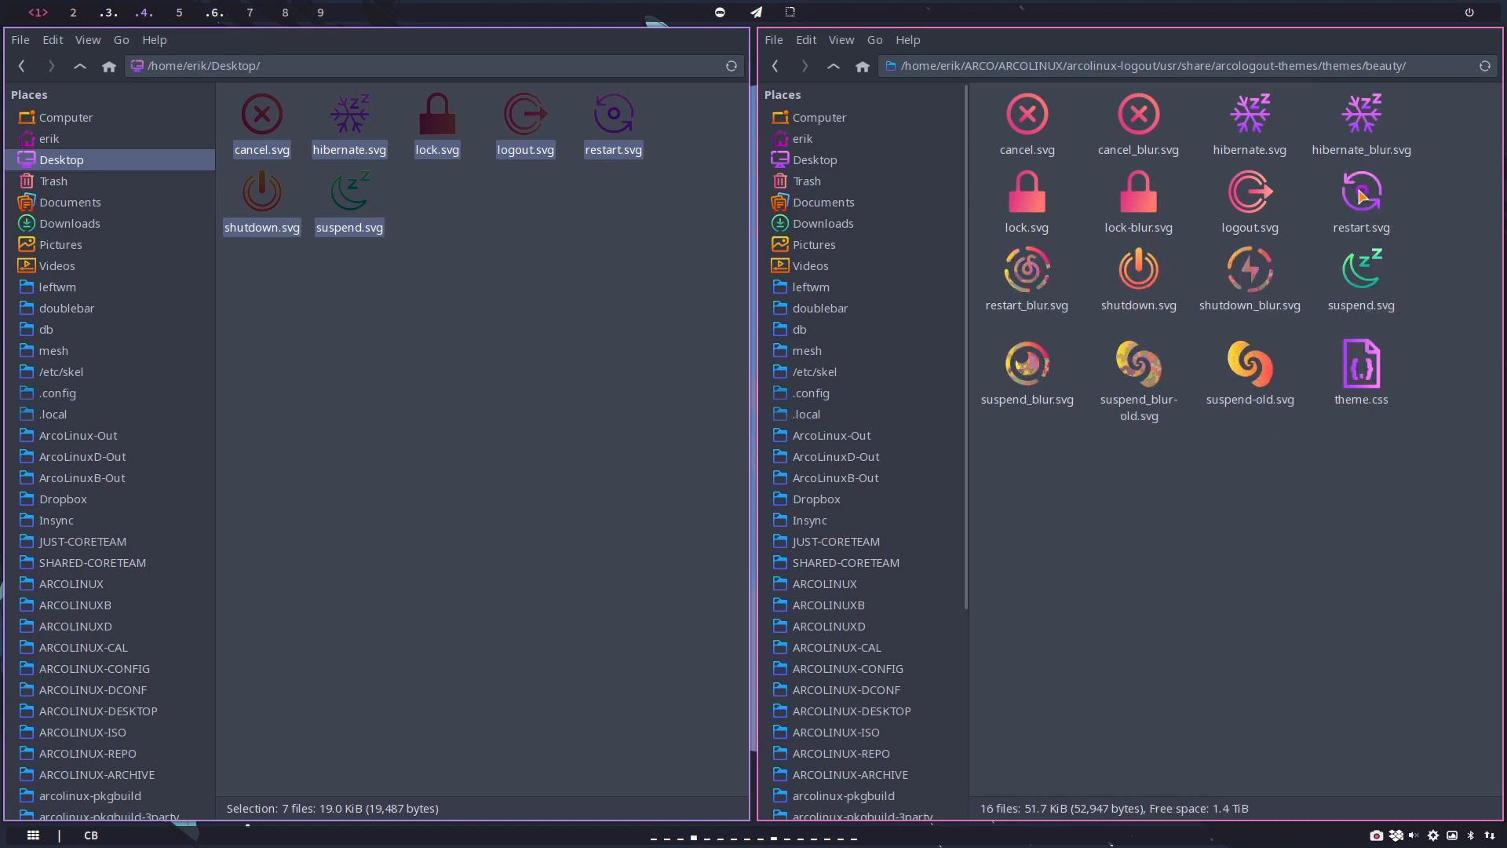
{"action": "left_click", "coordinate": [1254, 216]}
{"action": "key", "text": "ctrl+c"}
{"action": "key", "text": "ctrl+v"}
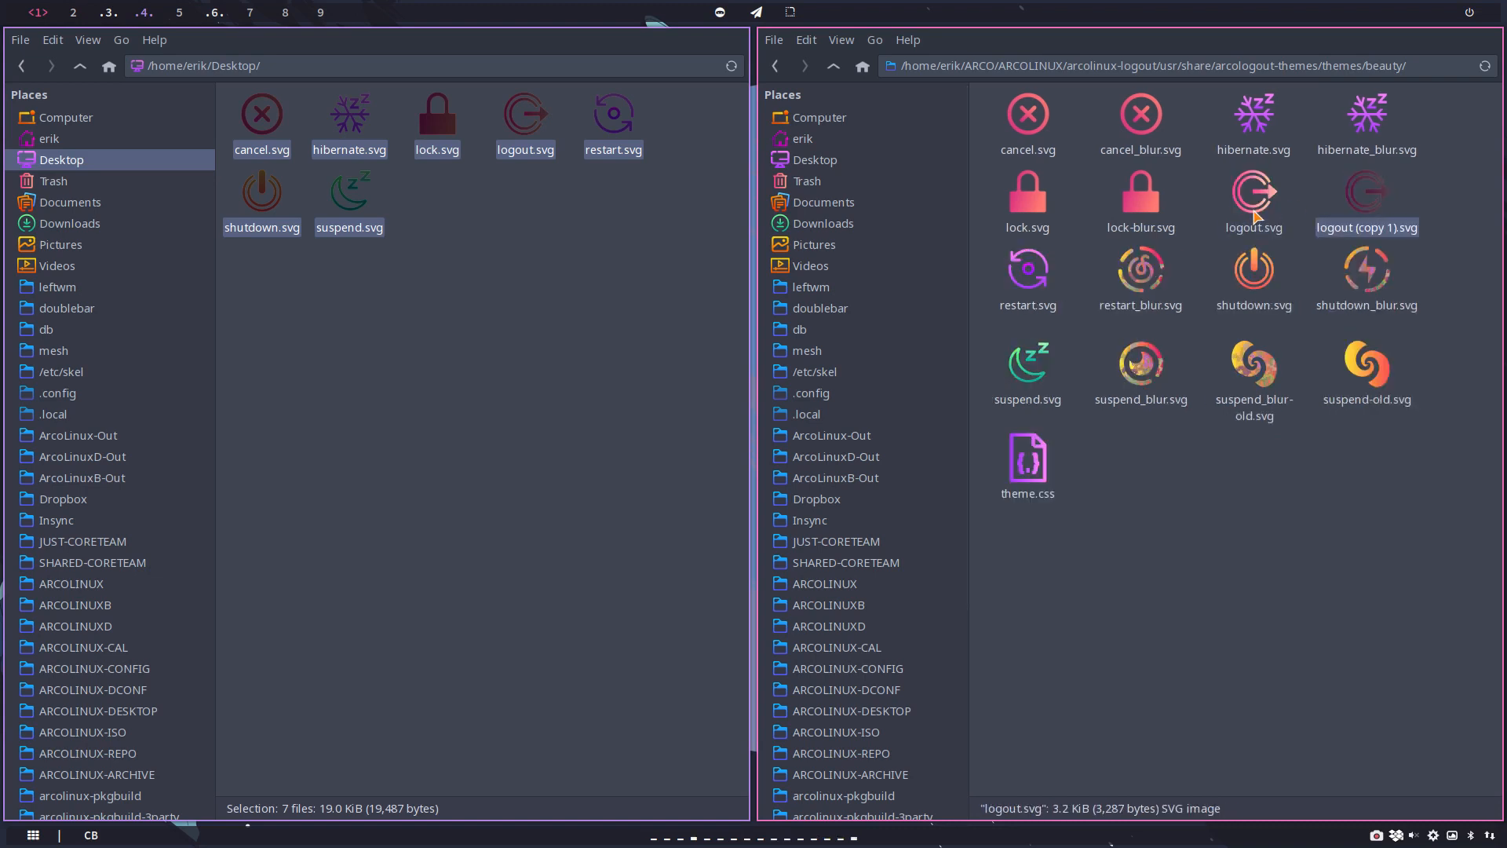
{"action": "key", "text": "F2"}
{"action": "key", "text": "Right"}
{"action": "key", "text": "BackSpace"}
{"action": "key", "text": "BackSpace"}
{"action": "key", "text": "BackSpace"}
{"action": "key", "text": "BackSpace"}
{"action": "key", "text": "BackSpace"}
{"action": "key", "text": "BackSpace"}
{"action": "key", "text": "BackSpace"}
{"action": "key", "text": "BackSpace"}
{"action": "key", "text": "BackSpace"}
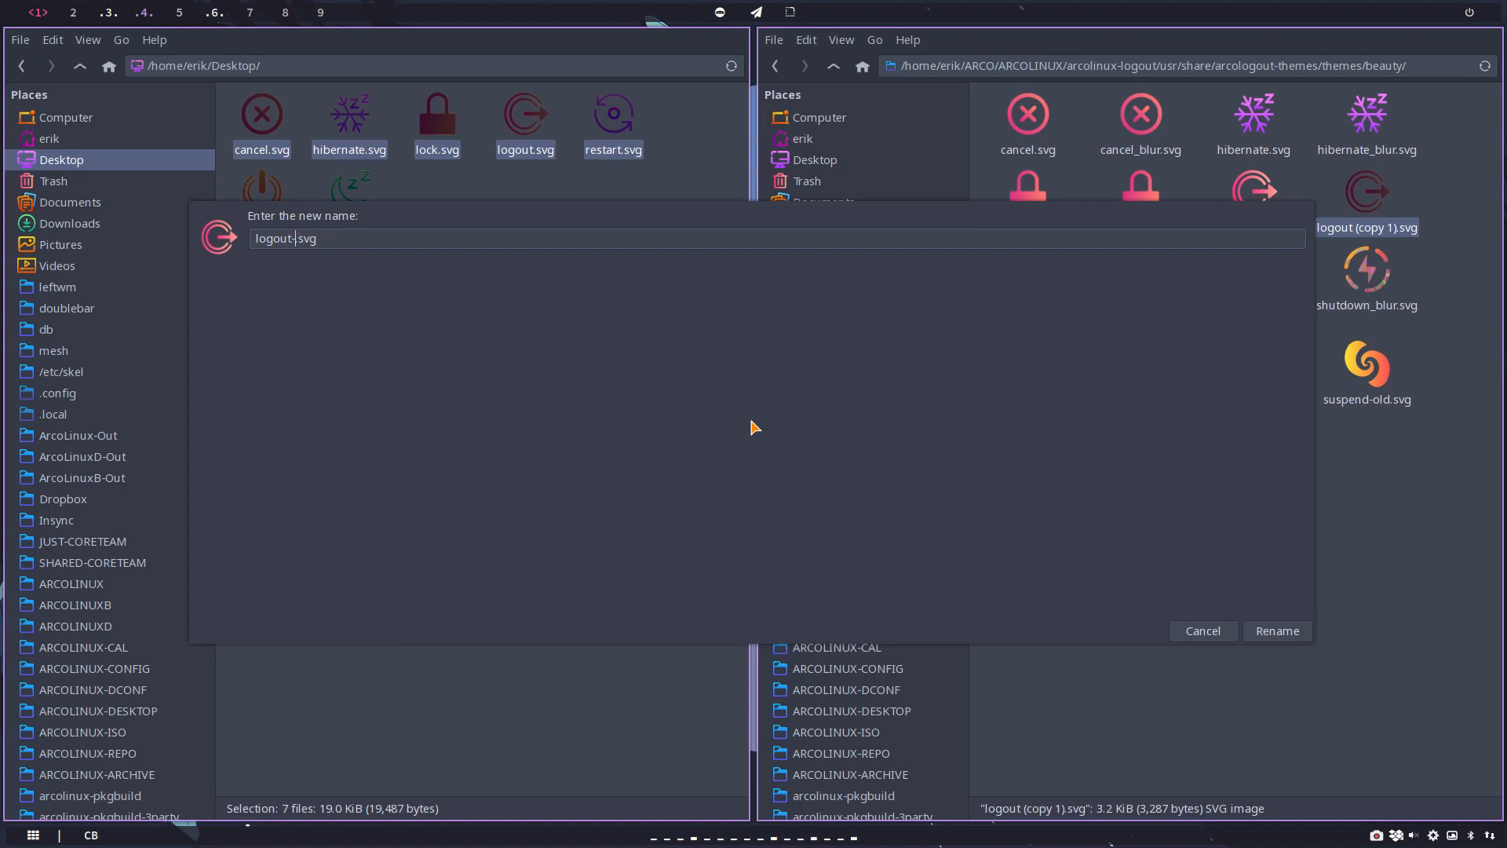
{"action": "type", "text": "-blur"}
{"action": "key", "text": "Return"}
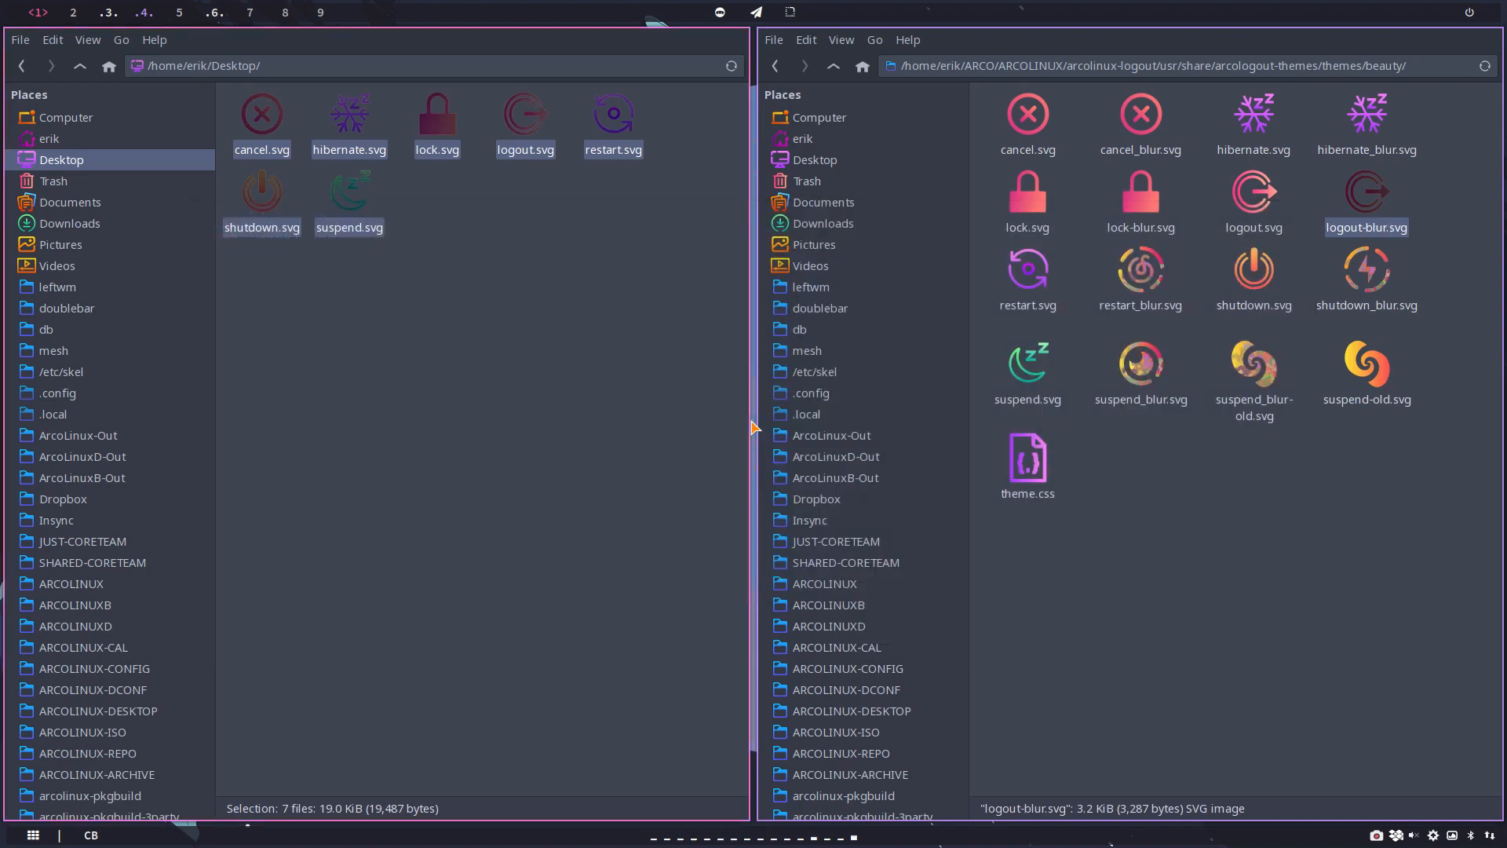
Step: Delete the old restart_blur.svg from the beauty folder and duplicate restart.svg under the name restart-blur.svg
{"action": "left_click", "coordinate": [1124, 276]}
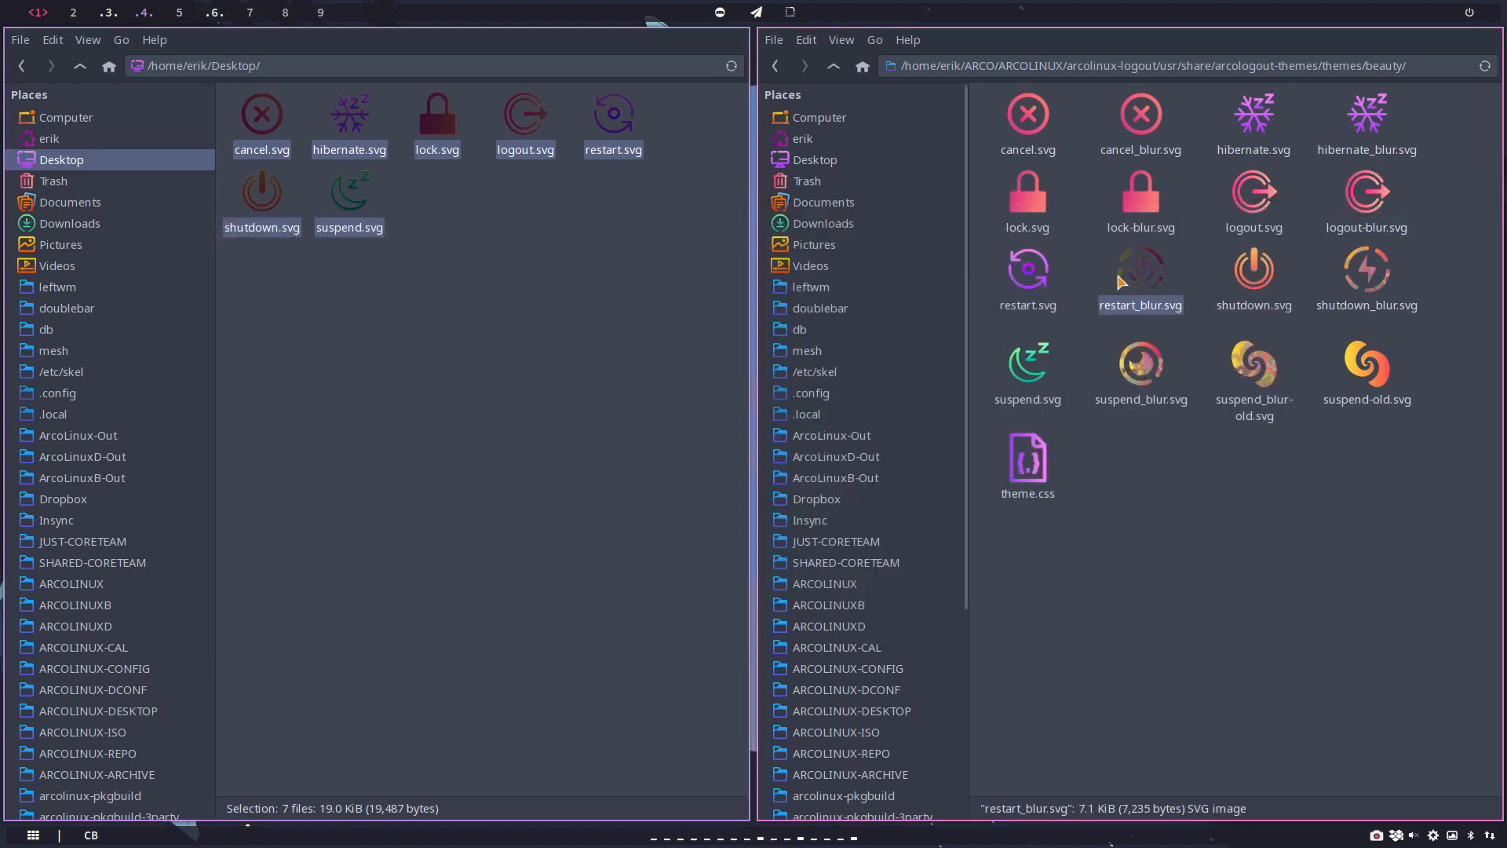
{"action": "key", "text": "Delete"}
{"action": "left_click", "coordinate": [1022, 280]}
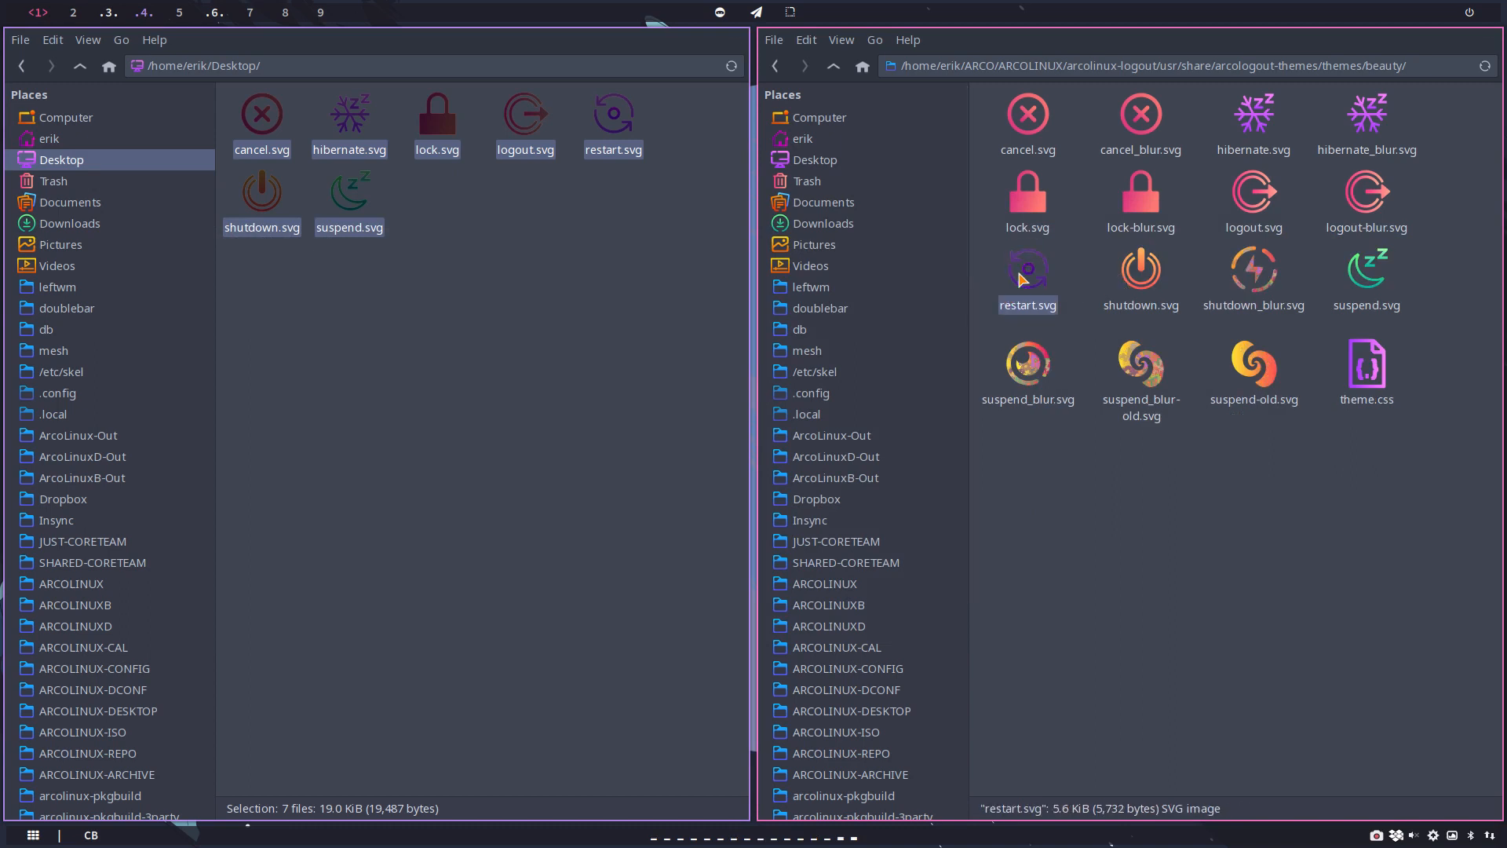
{"action": "key", "text": "ctrl+c"}
{"action": "key", "text": "ctrl+v"}
{"action": "key", "text": "F2"}
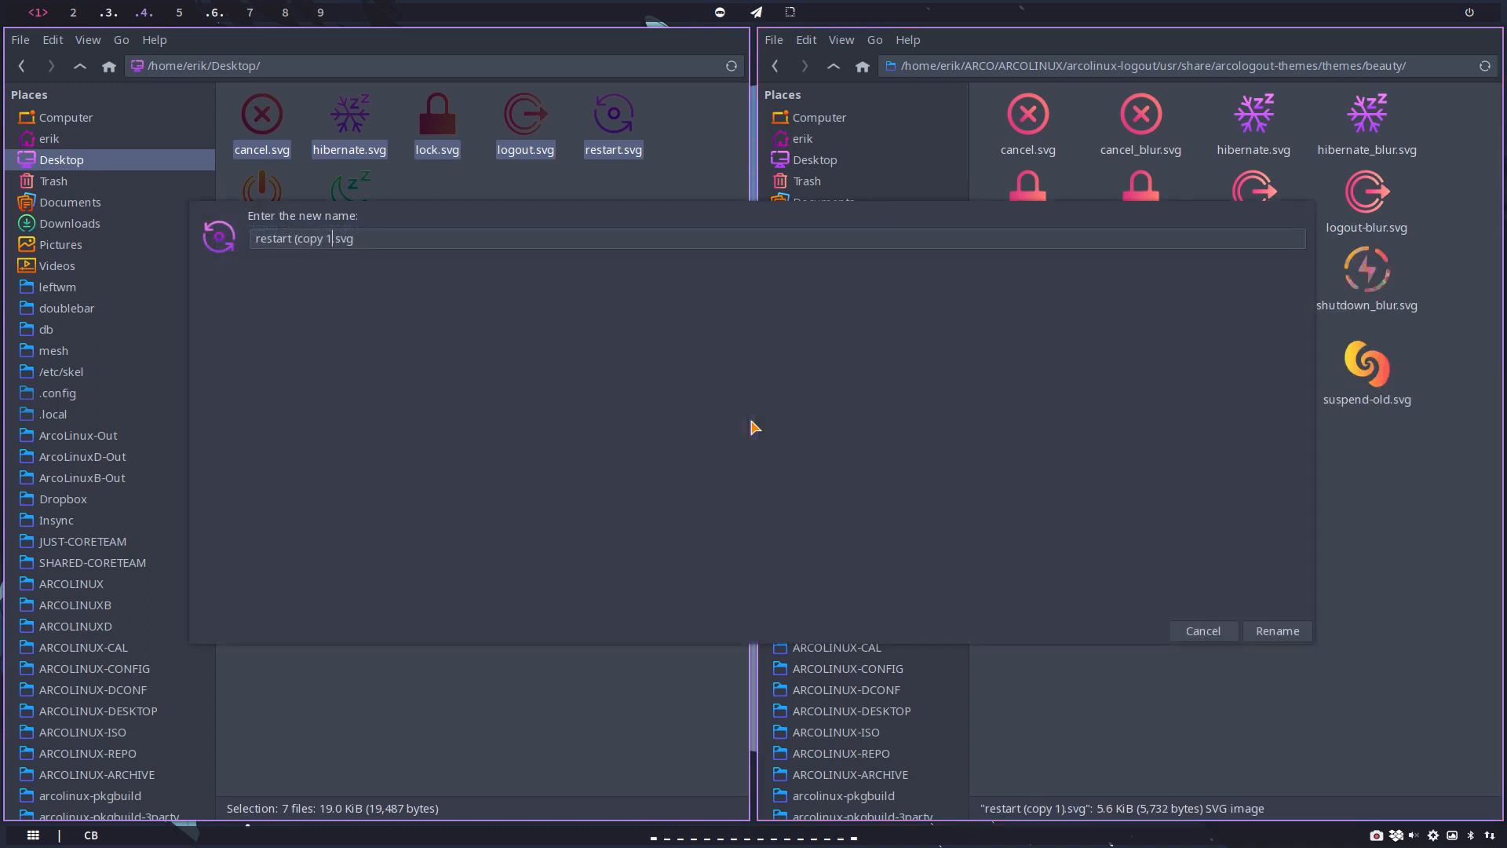
{"action": "key", "text": "BackSpace"}
{"action": "key", "text": "BackSpace"}
{"action": "key", "text": "BackSpace"}
{"action": "key", "text": "BackSpace"}
{"action": "key", "text": "BackSpace"}
{"action": "key", "text": "BackSpace"}
{"action": "key", "text": "BackSpace"}
{"action": "key", "text": "BackSpace"}
{"action": "type", "text": "-blur"}
{"action": "key", "text": "Return"}
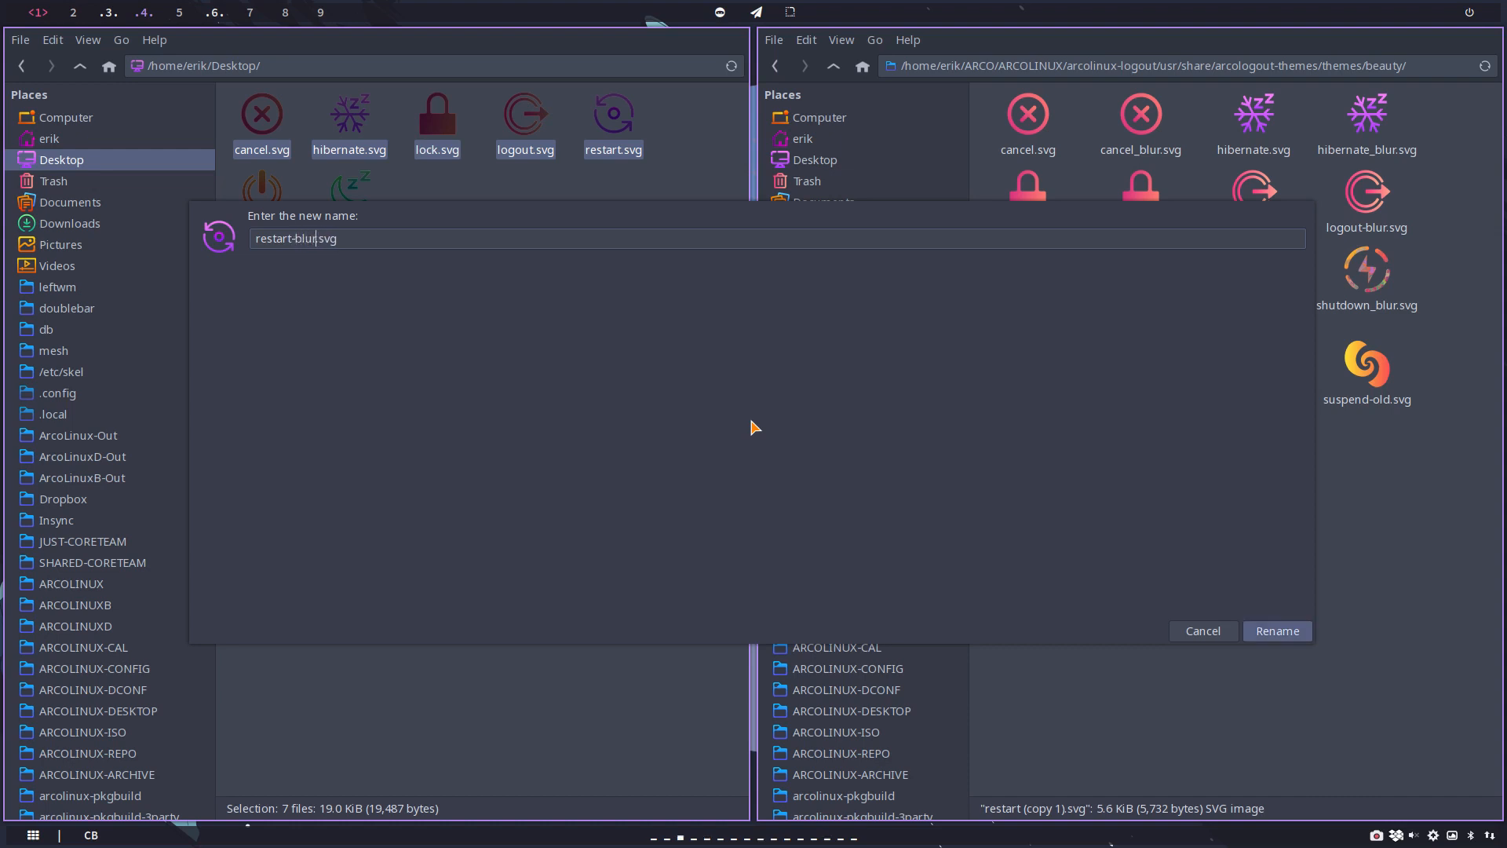
Step: Delete the old shutdown_blur.svg from the beauty folder and rename lock-blur.svg as lock_blur.svg
{"action": "left_click", "coordinate": [1346, 286]}
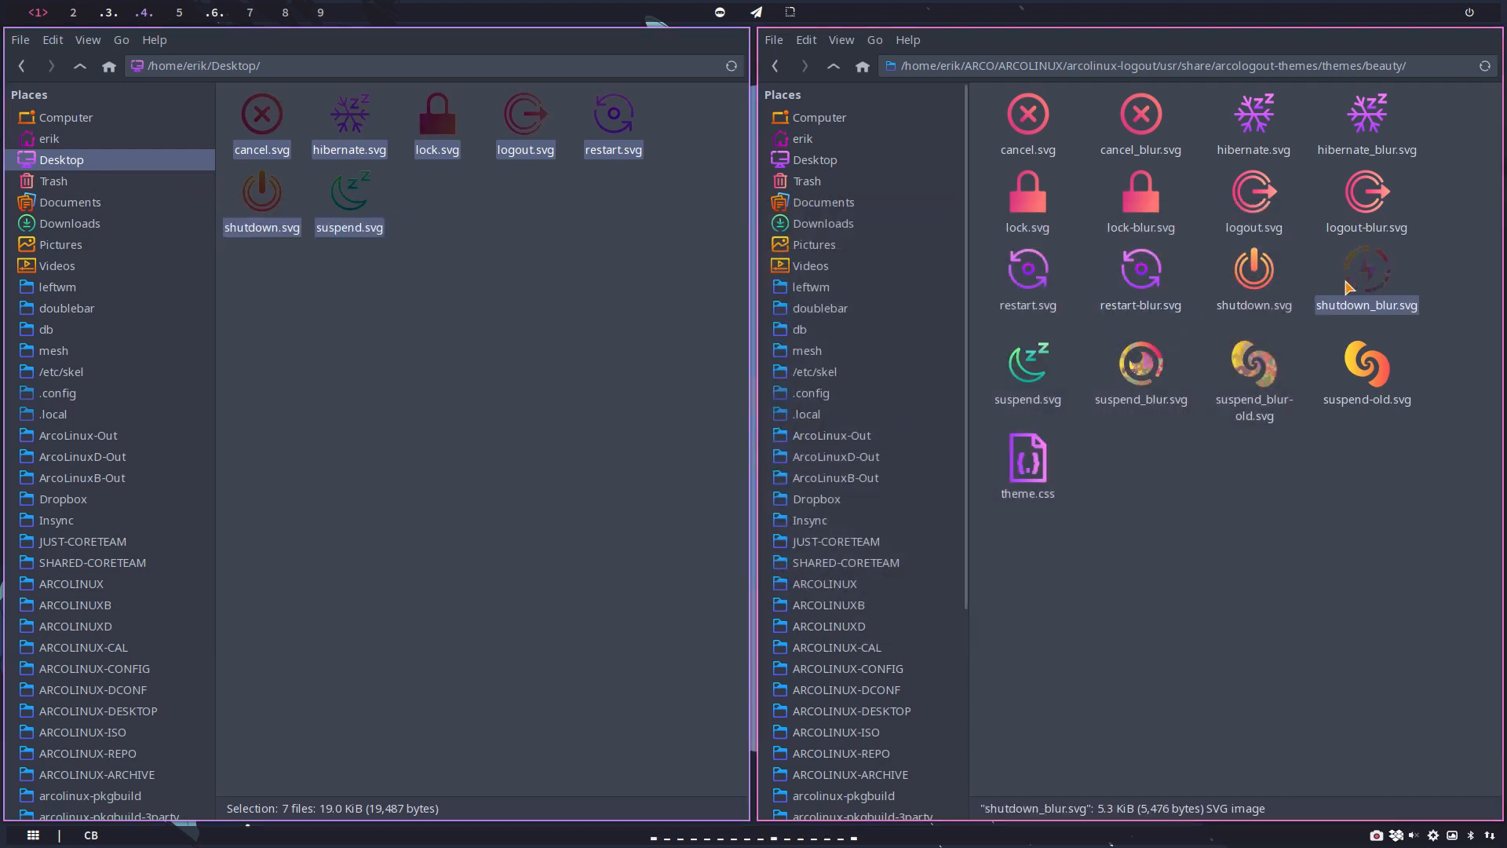
{"action": "key", "text": "Delete"}
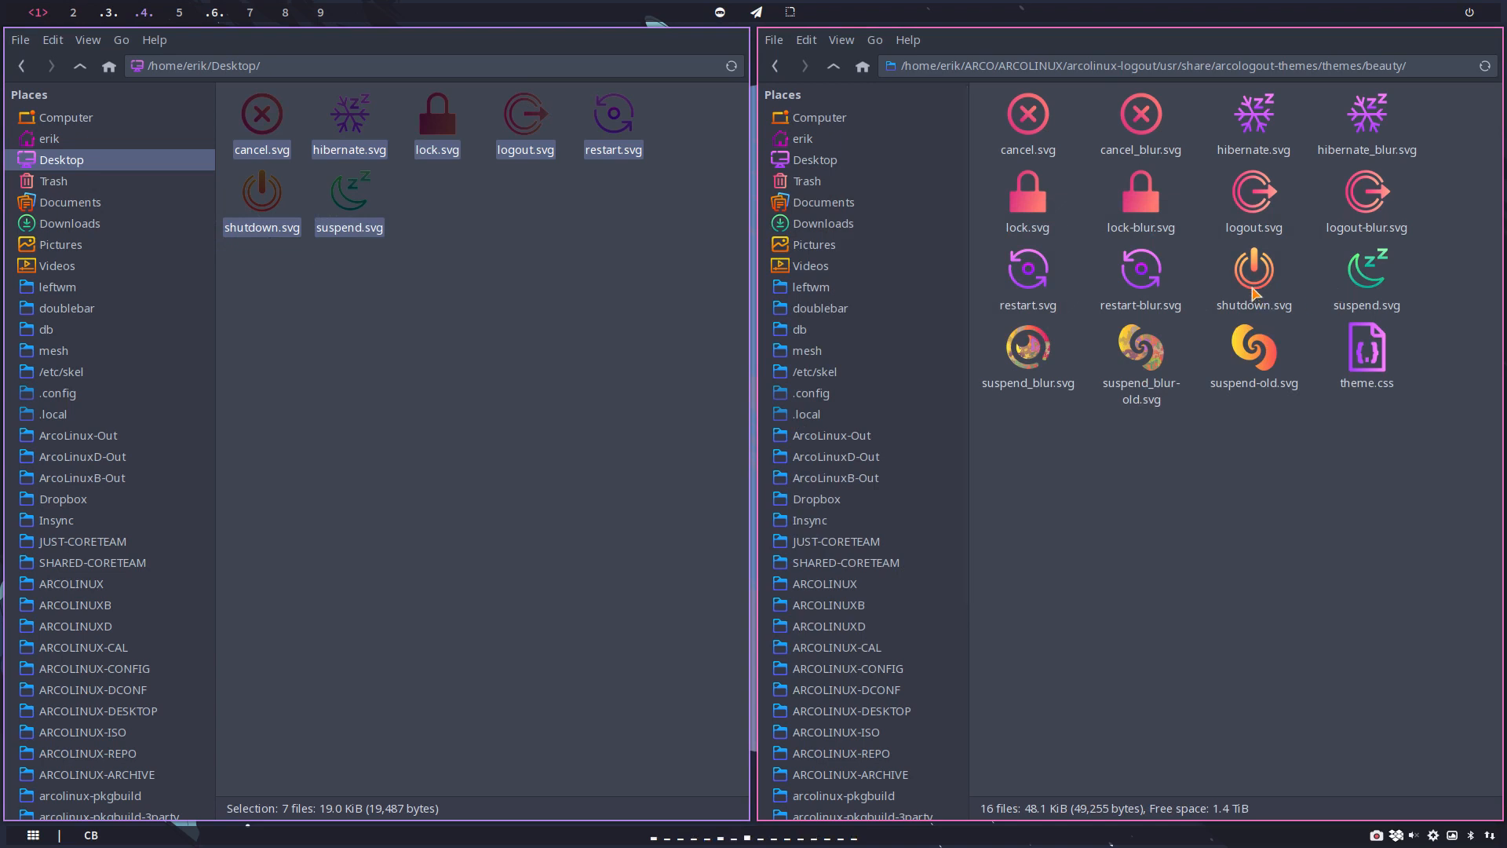
{"action": "left_click", "coordinate": [1145, 205]}
{"action": "key", "text": "F2"}
{"action": "key", "text": "Right"}
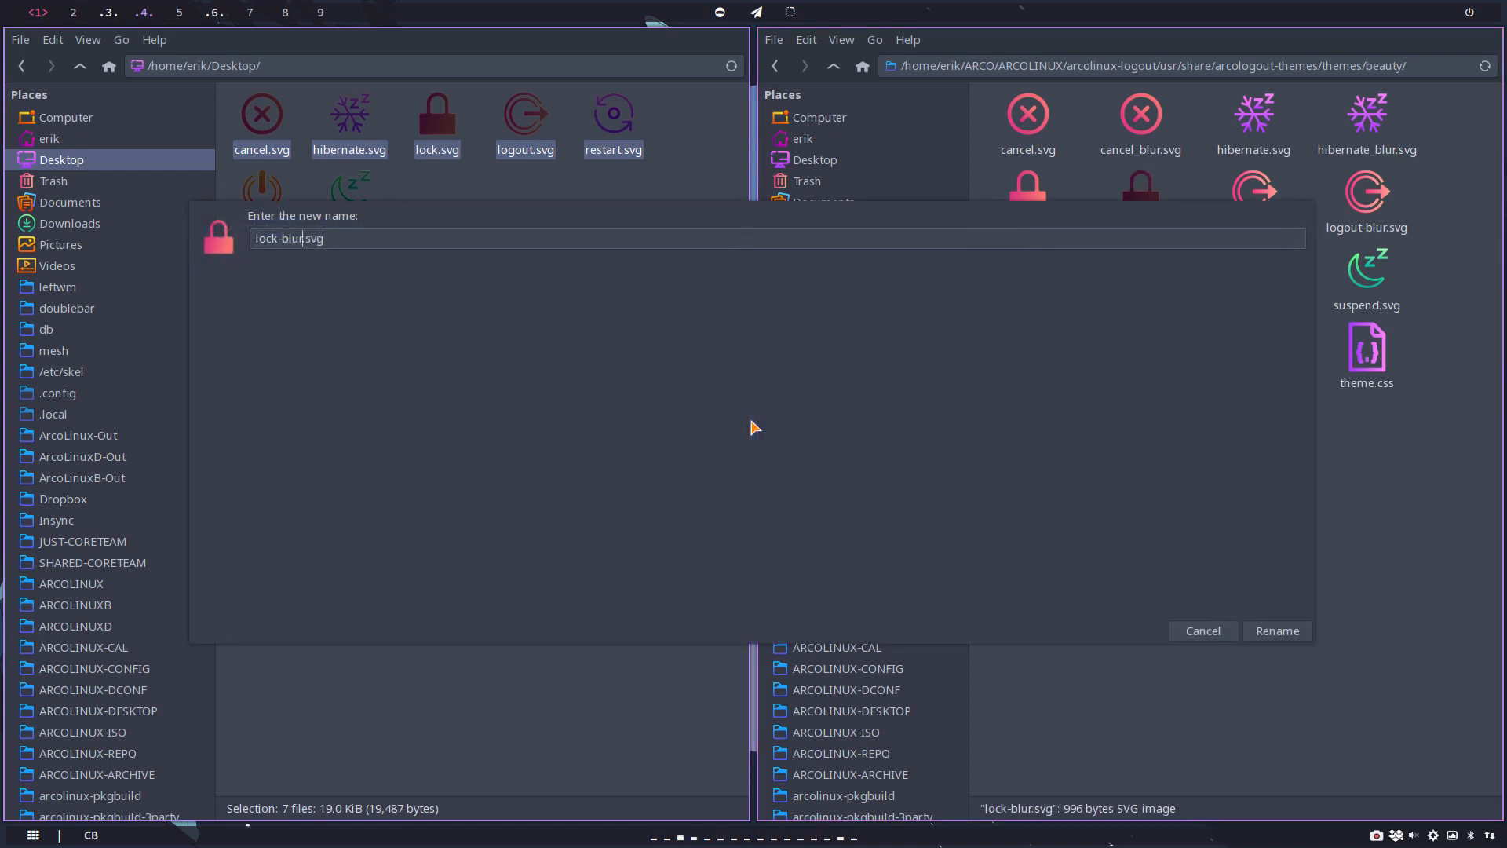
{"action": "key", "text": "BackSpace"}
{"action": "type", "text": "_"}
{"action": "key", "text": "Return"}
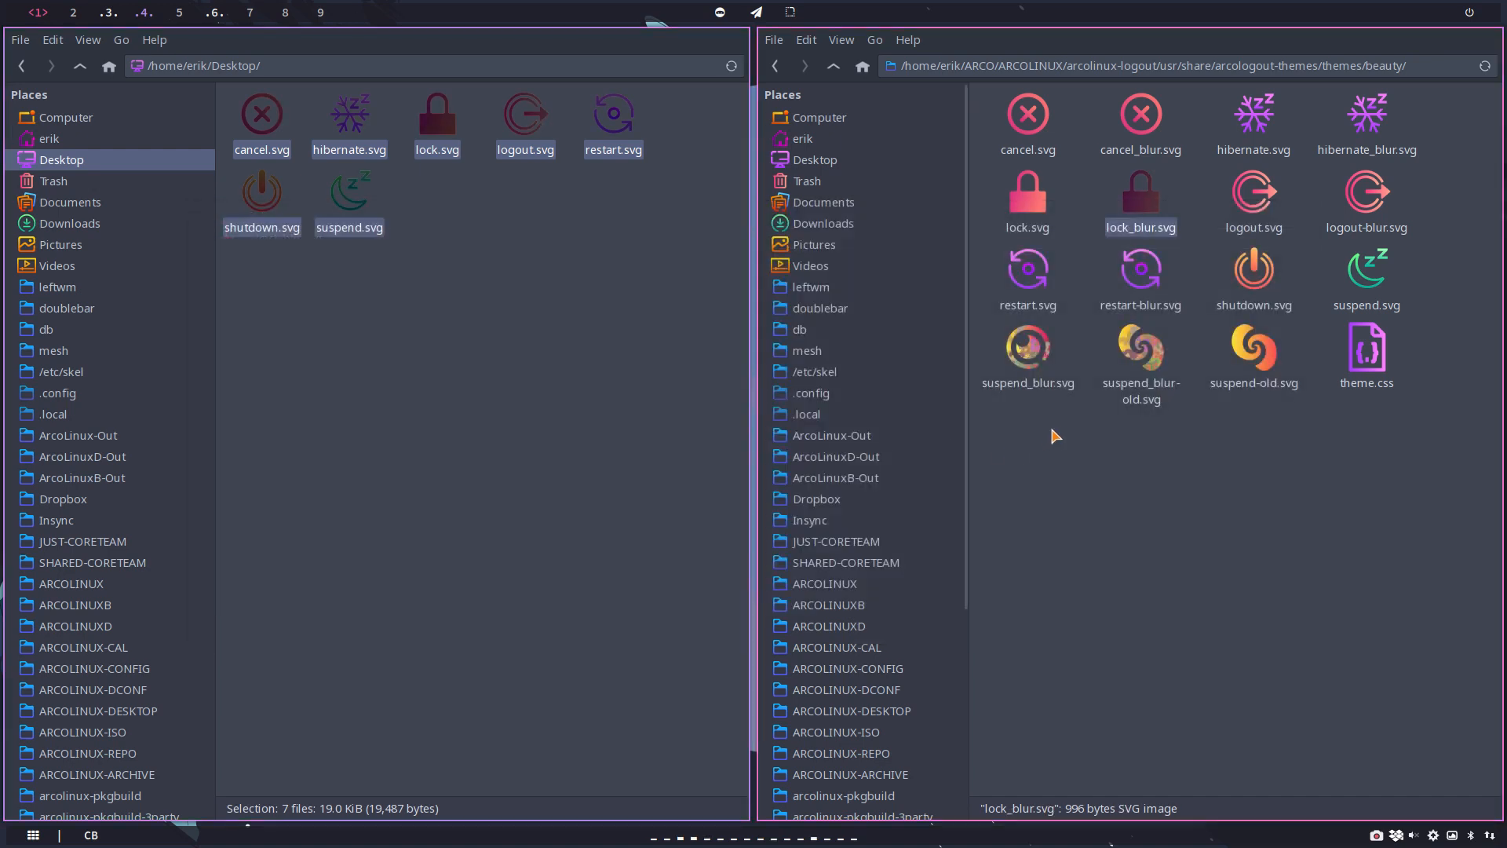
Step: Rename logout-blur.svg in the beauty folder as logout_blur.svg
{"action": "key", "text": "Right"}
{"action": "key", "text": "Right"}
{"action": "key", "text": "F2"}
{"action": "key", "text": "Left"}
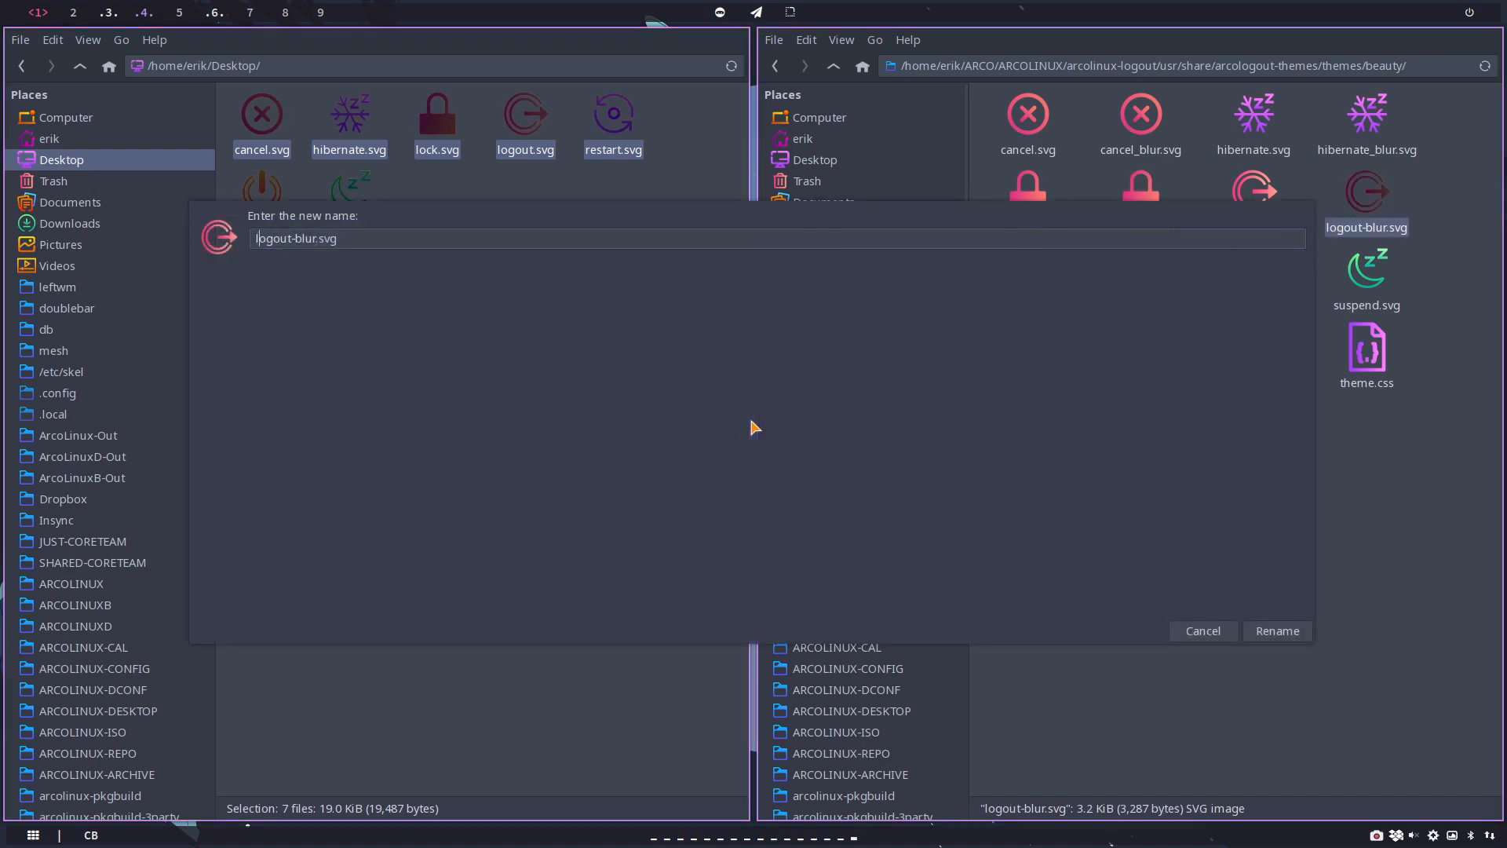
{"action": "key", "text": "BackSpace"}
{"action": "type", "text": "_"}
{"action": "key", "text": "Return"}
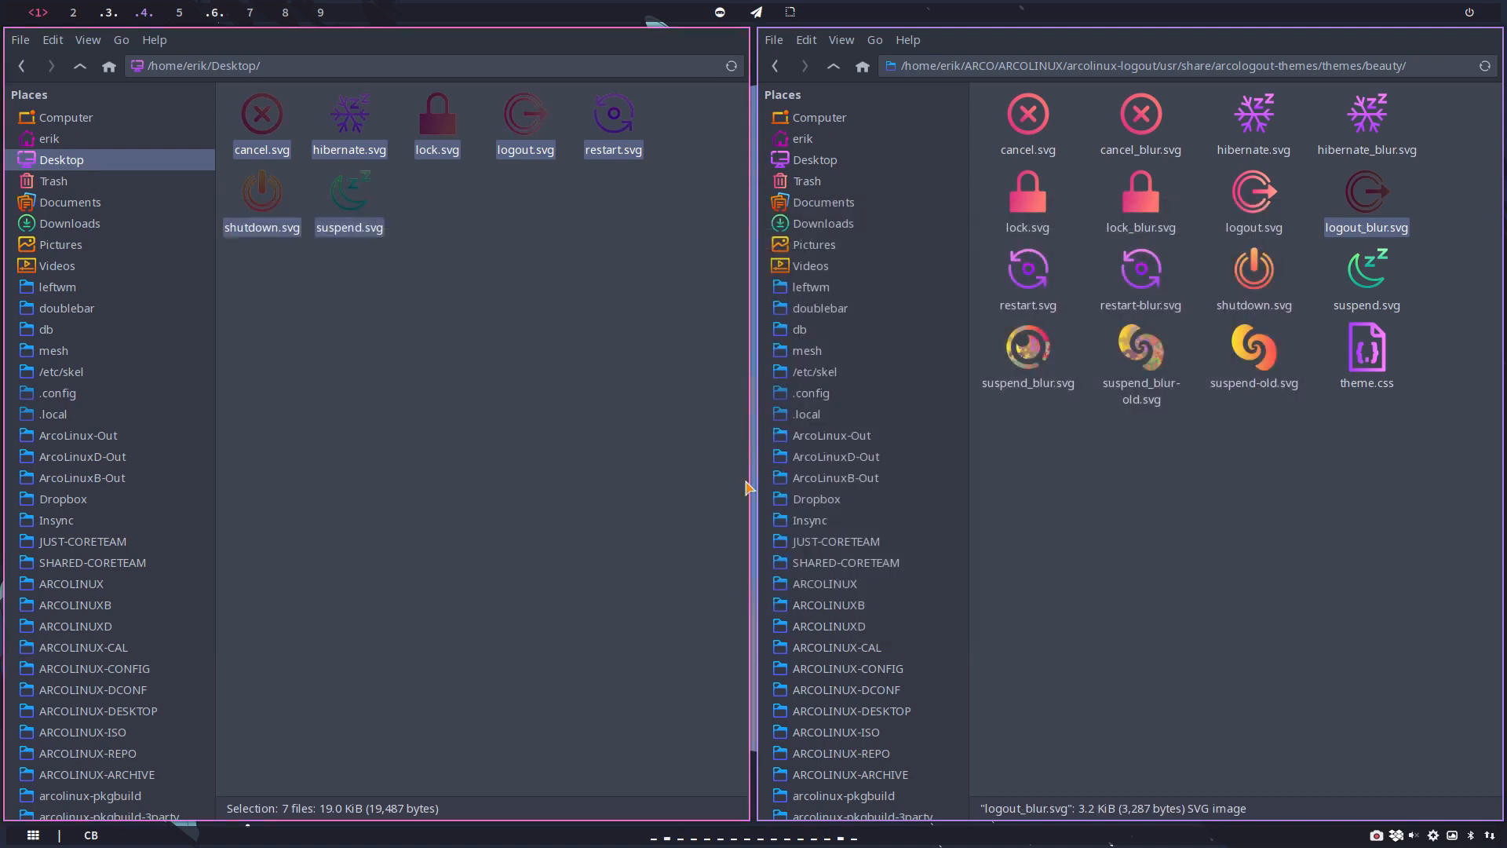
Step: Rename restart-blur.svg in the beauty folder as restart_blur.svg
{"action": "left_click", "coordinate": [1143, 275]}
{"action": "key", "text": "F2"}
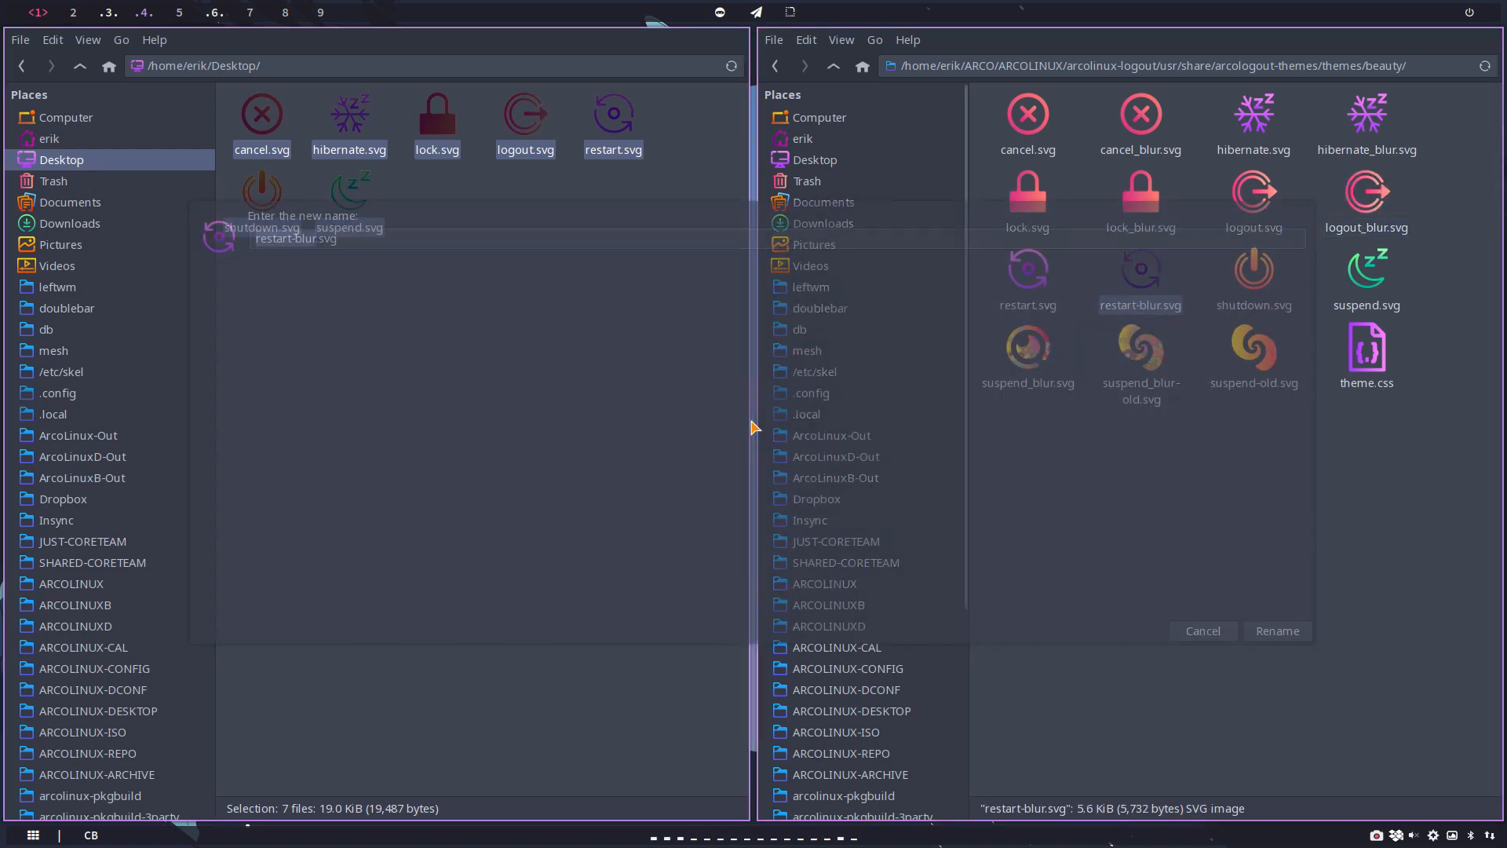
{"action": "key", "text": "BackSpace"}
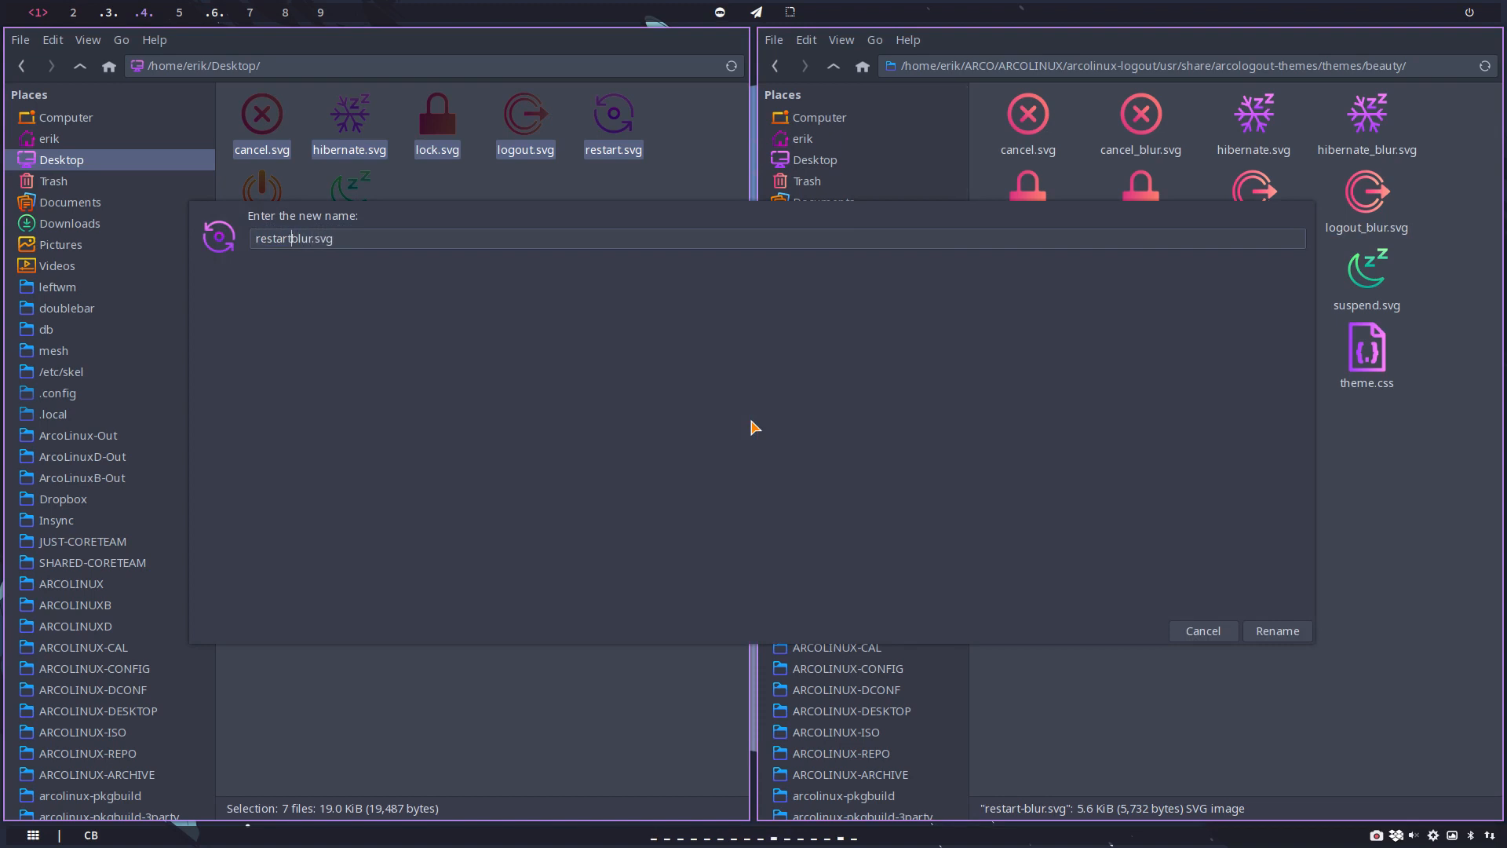
{"action": "type", "text": "_"}
{"action": "key", "text": "Return"}
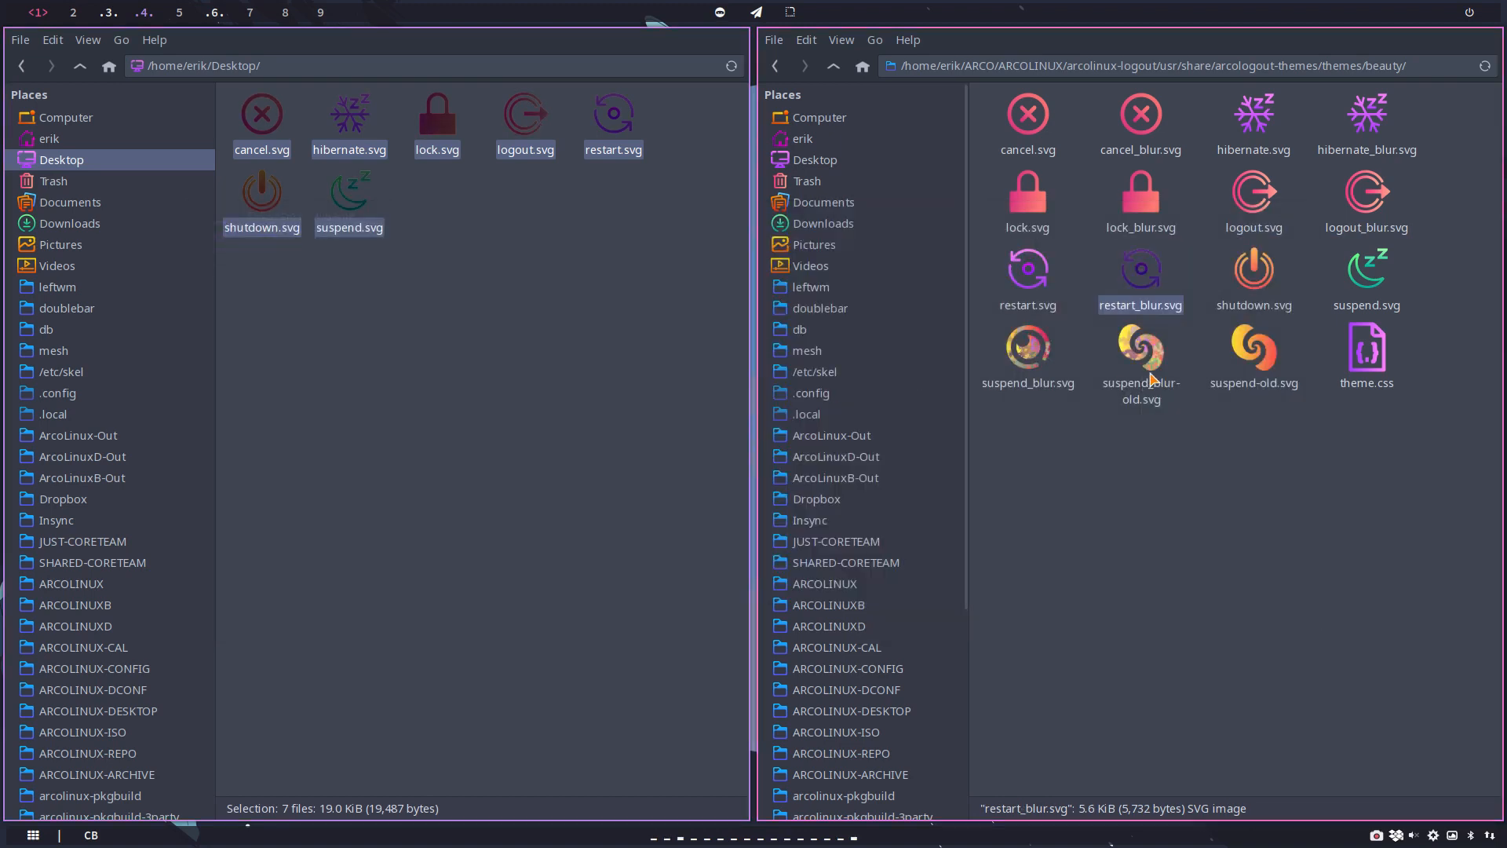
Step: Duplicate shutdown.svg in the beauty folder under the name shutdown_blur.svg
{"action": "left_click", "coordinate": [1253, 284]}
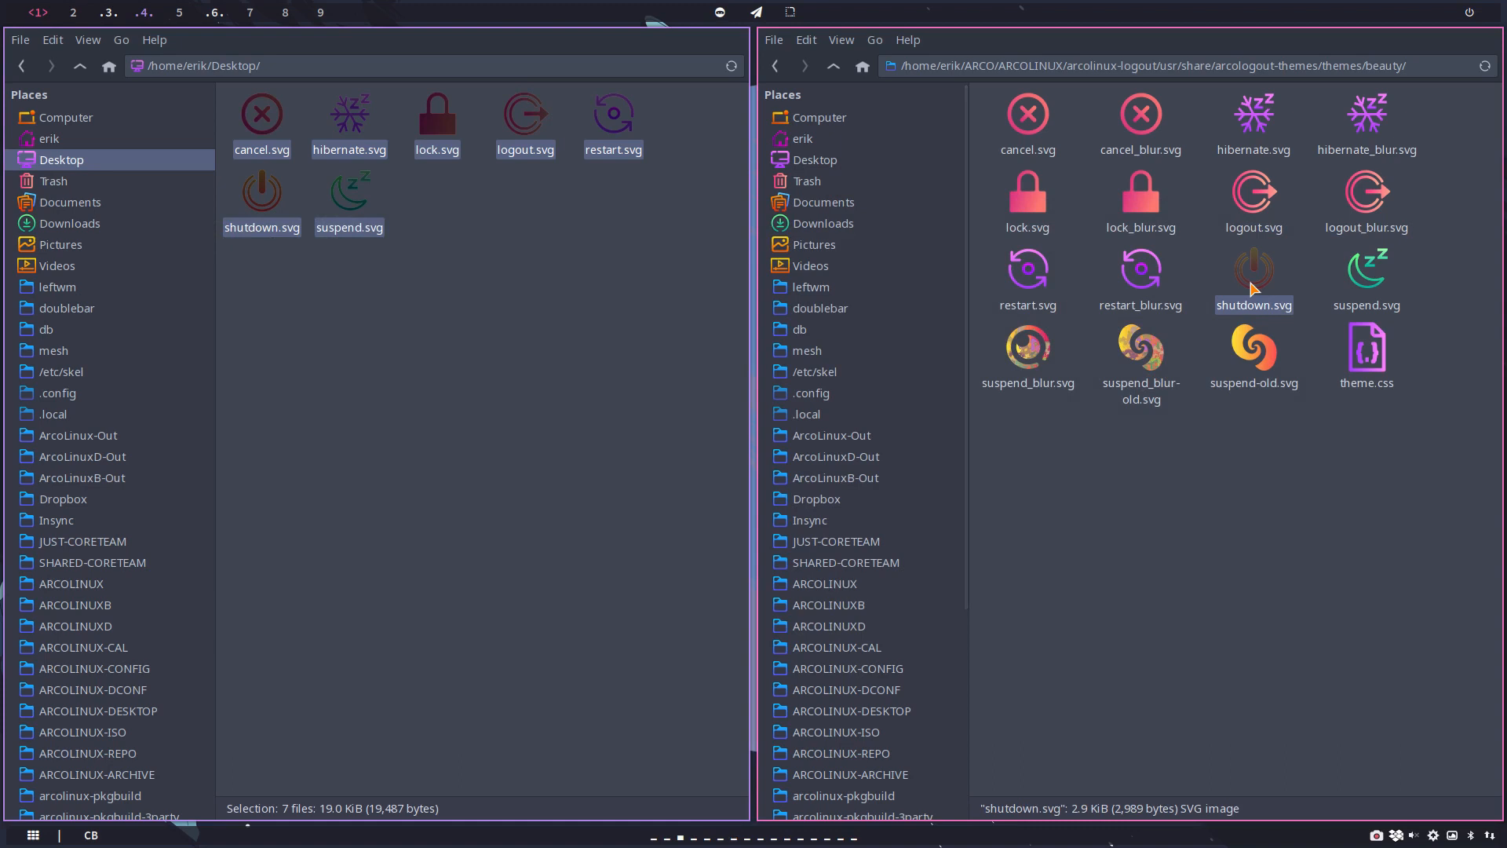
{"action": "key", "text": "ctrl+c"}
{"action": "key", "text": "ctrl+v"}
{"action": "key", "text": "F2"}
{"action": "key", "text": "BackSpace"}
{"action": "key", "text": "BackSpace"}
{"action": "key", "text": "BackSpace"}
{"action": "key", "text": "BackSpace"}
{"action": "key", "text": "BackSpace"}
{"action": "key", "text": "BackSpace"}
{"action": "key", "text": "BackSpace"}
{"action": "key", "text": "BackSpace"}
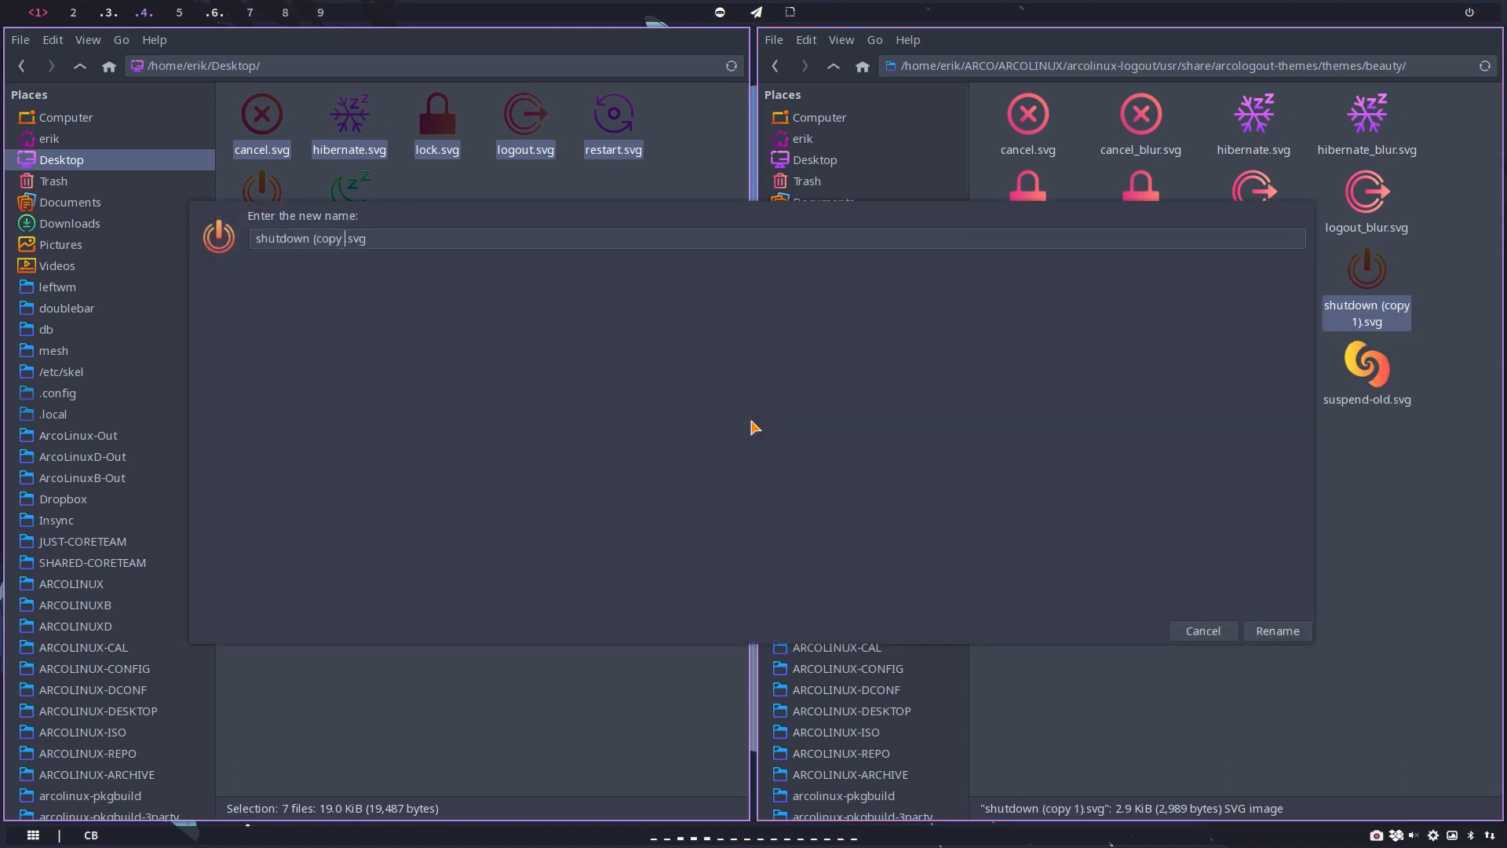
{"action": "key", "text": "BackSpace"}
{"action": "key", "text": "BackSpace"}
{"action": "type", "text": "n_blur"}
{"action": "key", "text": "Return"}
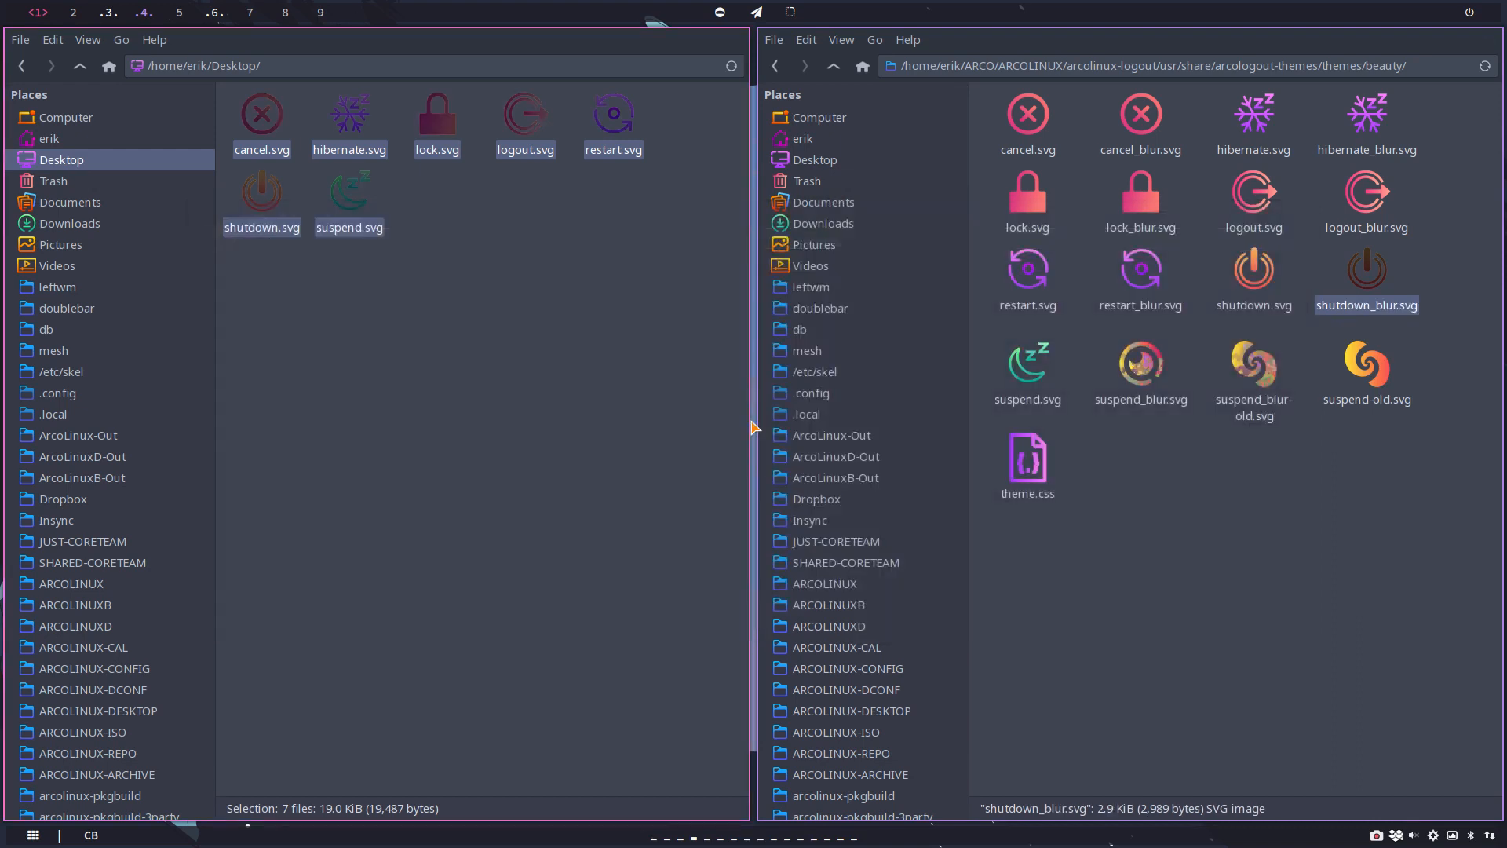
Step: Delete the old suspend_blur.svg from the beauty folder and duplicate suspend.svg under the name suspend_blur.svg
{"action": "left_click", "coordinate": [1047, 367]}
{"action": "left_click", "coordinate": [1119, 368]}
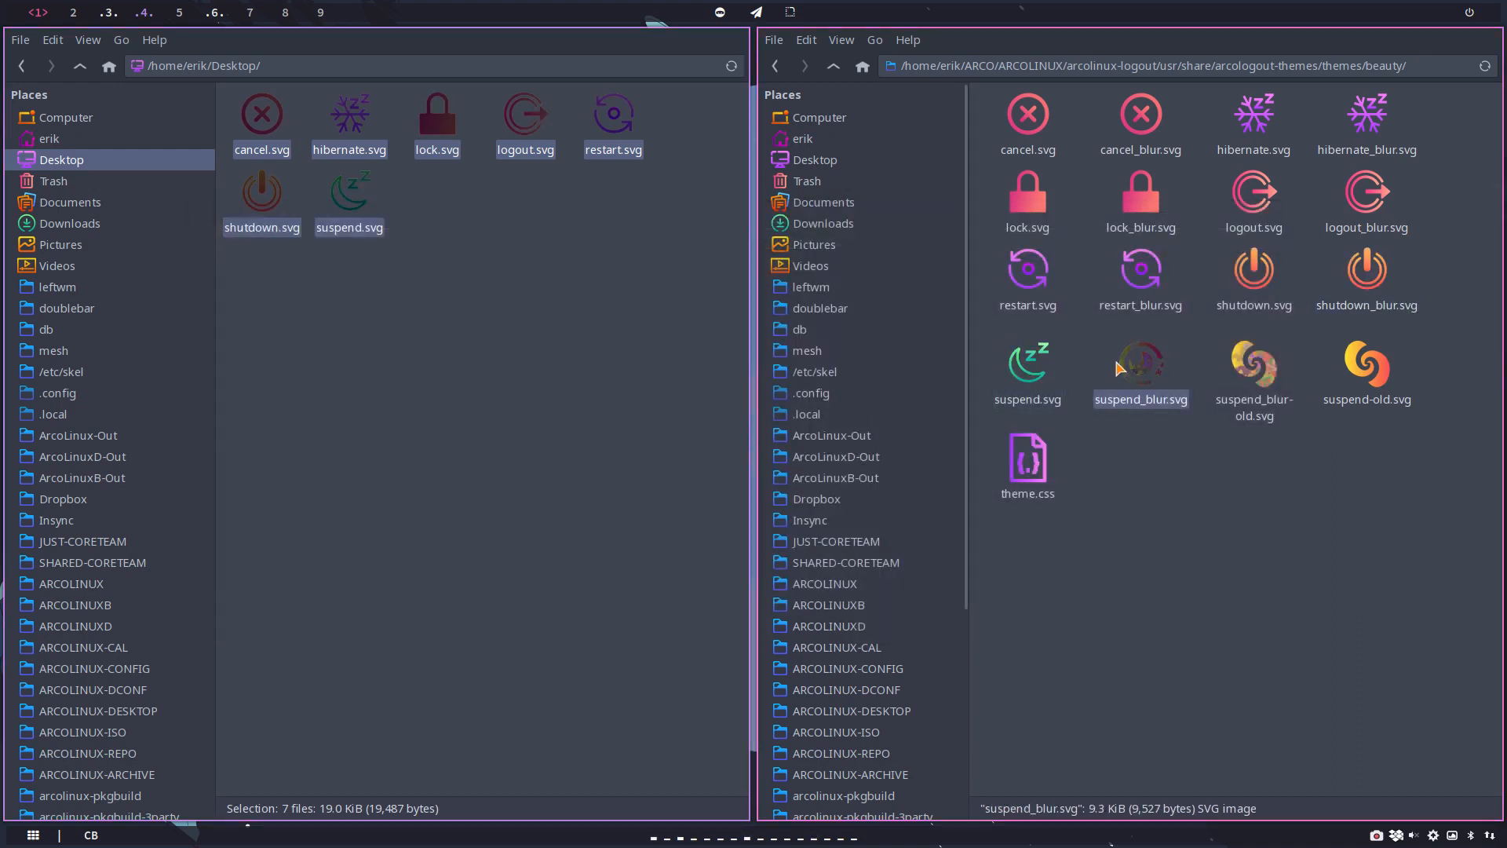
{"action": "key", "text": "Delete"}
{"action": "left_click", "coordinate": [1022, 365]}
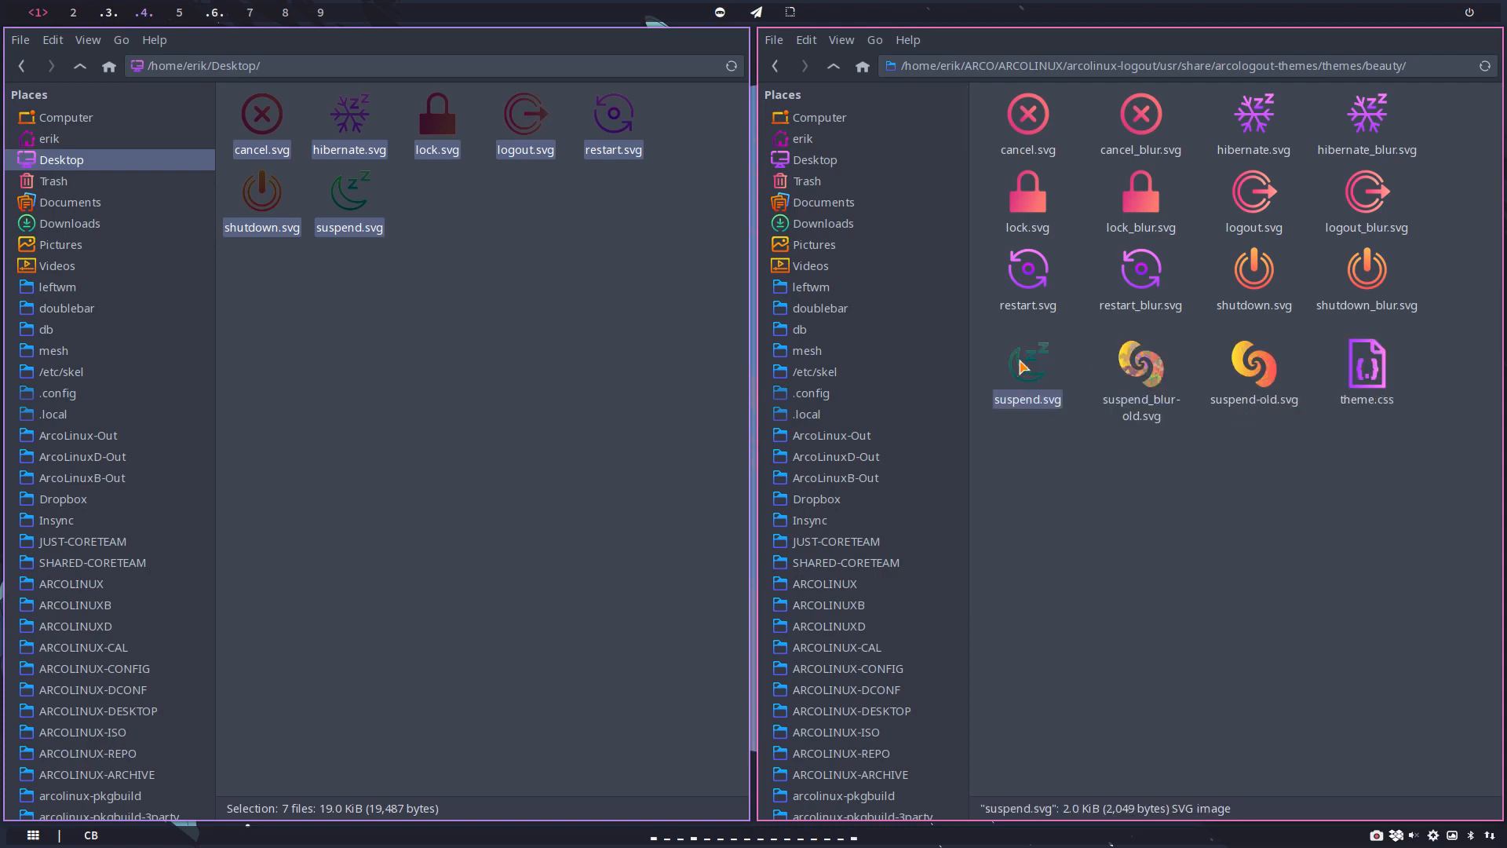
{"action": "key", "text": "ctrl+c"}
{"action": "key", "text": "ctrl+v"}
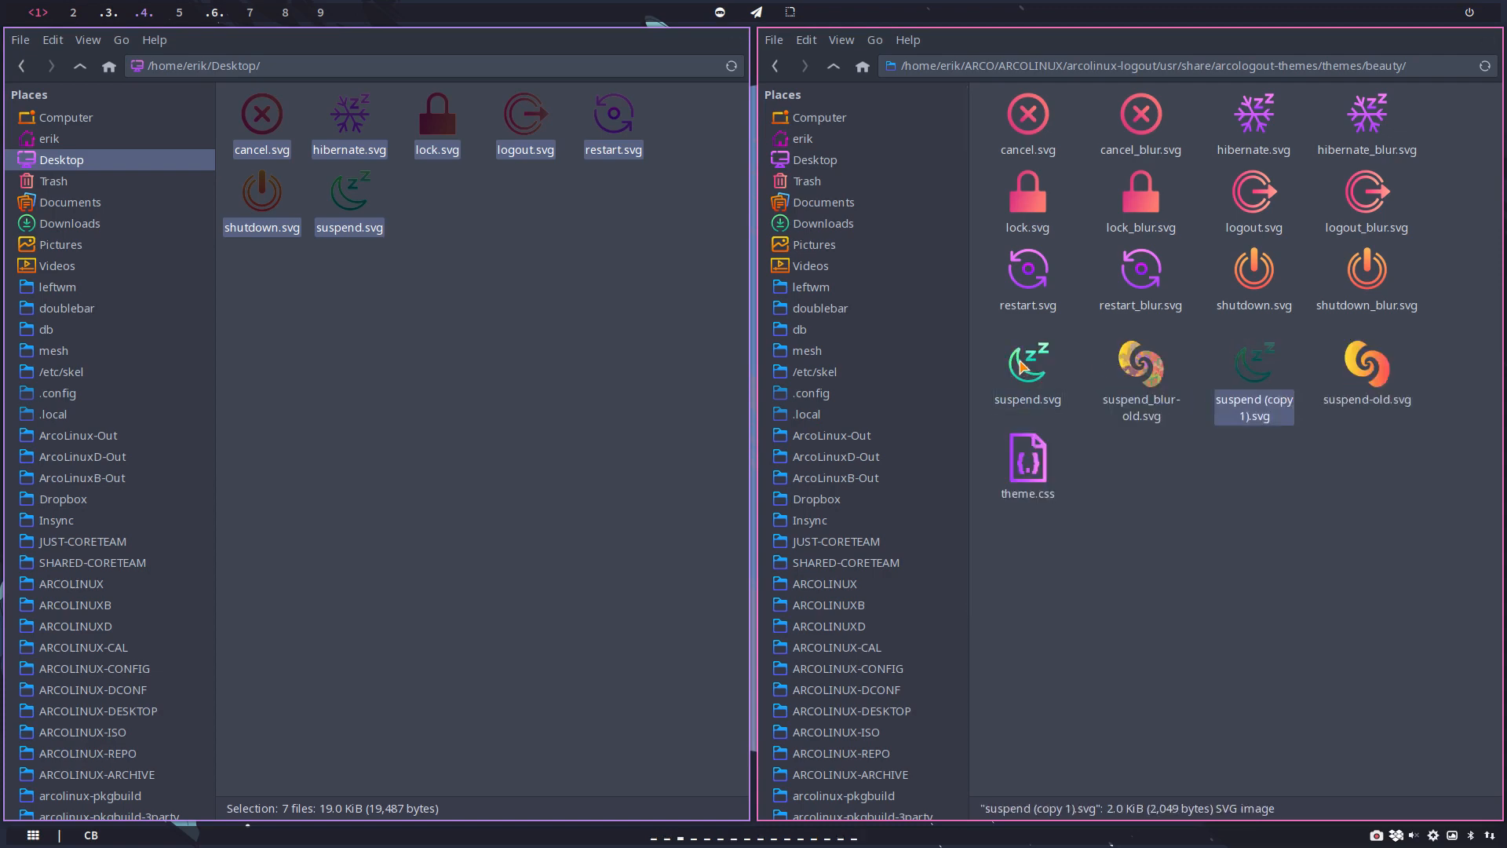
{"action": "key", "text": "F2"}
{"action": "key", "text": "BackSpace"}
{"action": "key", "text": "BackSpace"}
{"action": "key", "text": "BackSpace"}
{"action": "key", "text": "BackSpace"}
{"action": "key", "text": "BackSpace"}
{"action": "key", "text": "BackSpace"}
{"action": "key", "text": "BackSpace"}
{"action": "key", "text": "BackSpace"}
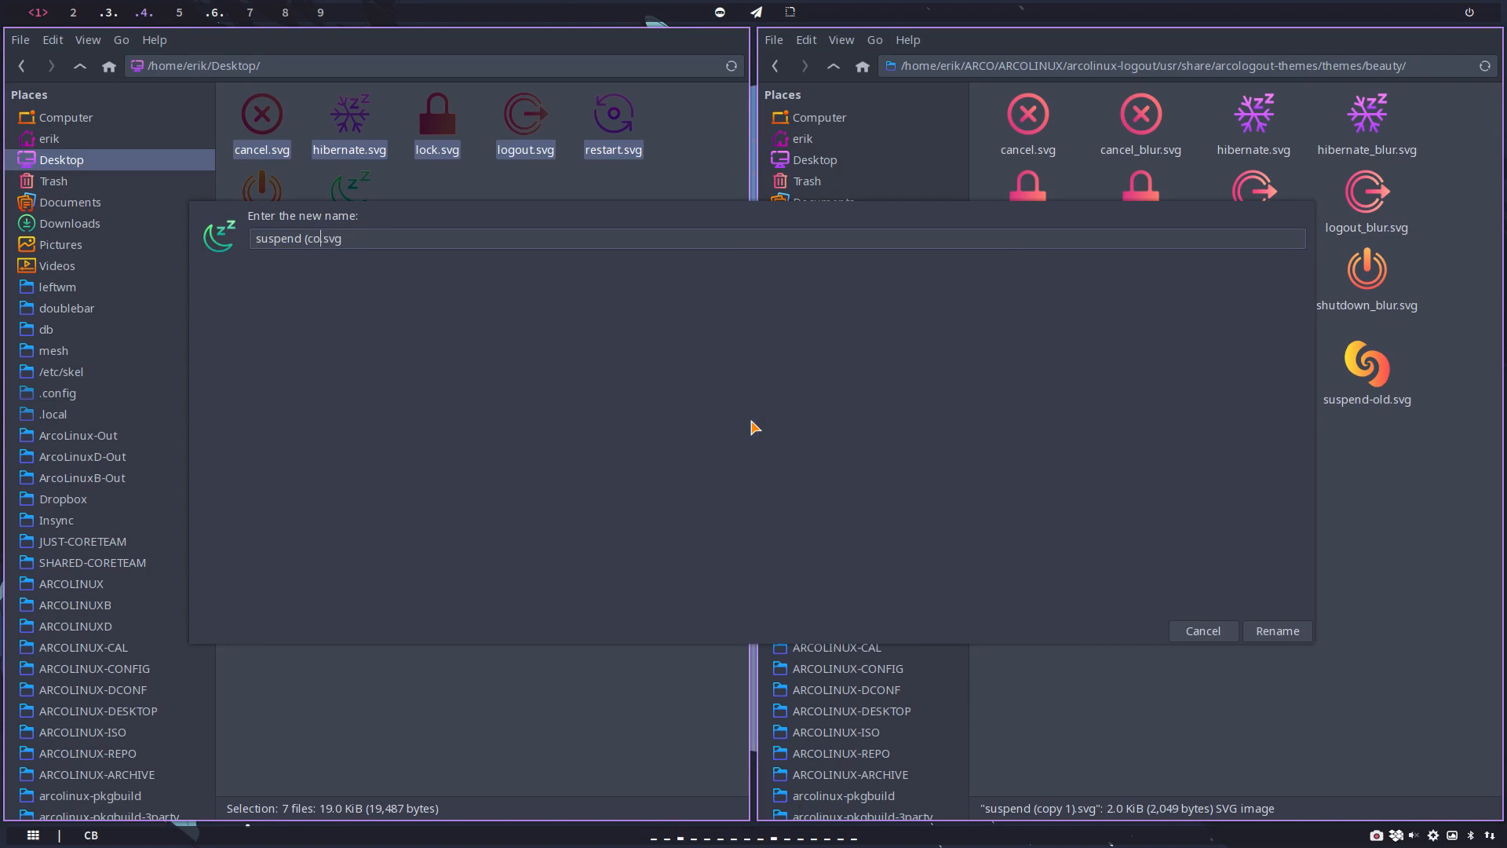
{"action": "key", "text": "BackSpace"}
{"action": "type", "text": "_blur"}
{"action": "key", "text": "Return"}
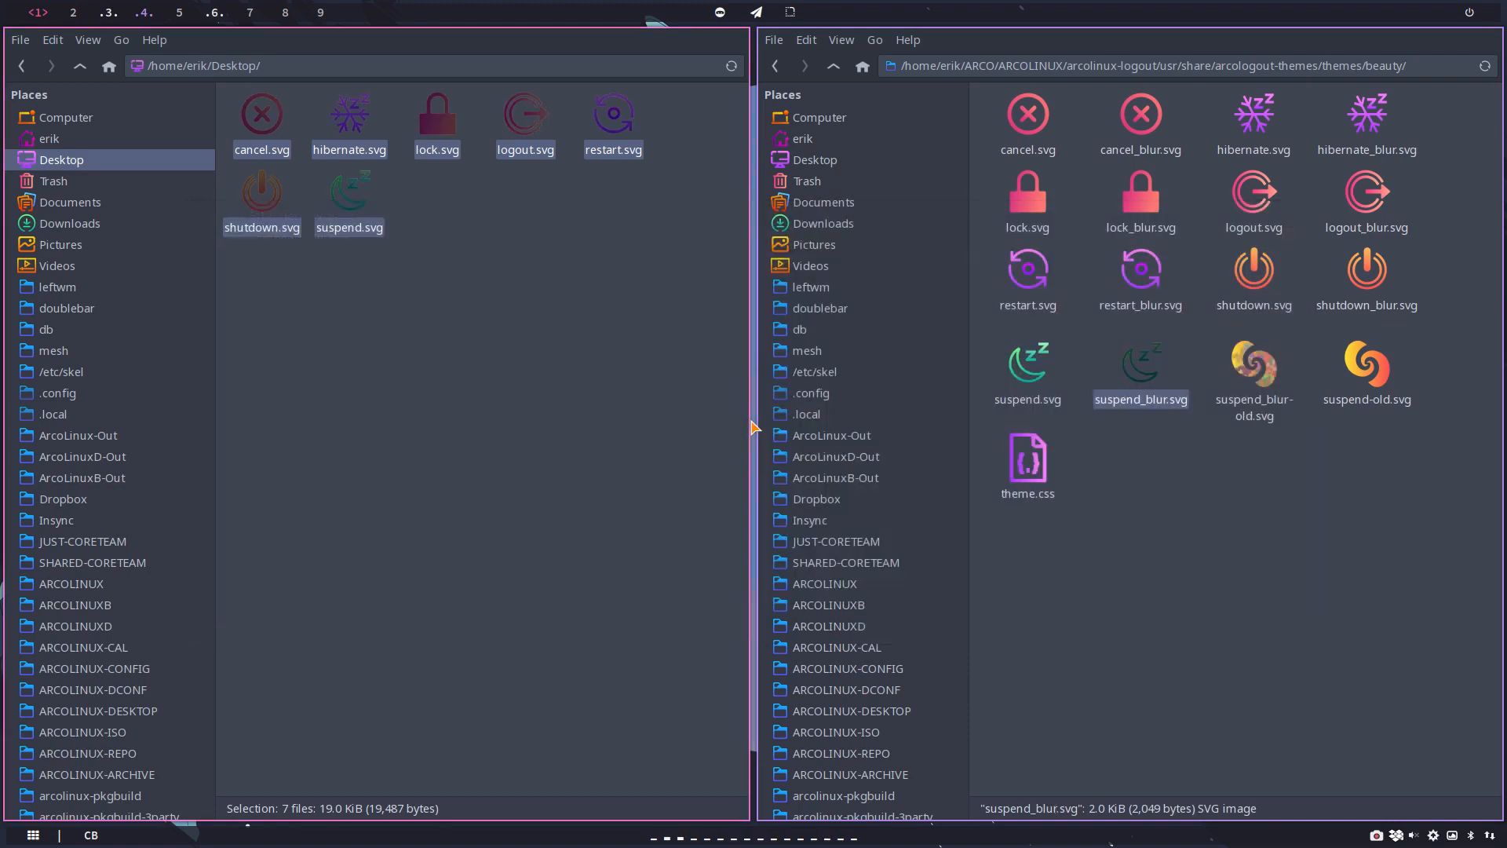
Step: Delete the leftover files suspend_blur-old.svg and suspend-old.svg from the beauty folder
{"action": "left_click", "coordinate": [1184, 481]}
{"action": "left_click", "coordinate": [1260, 377]}
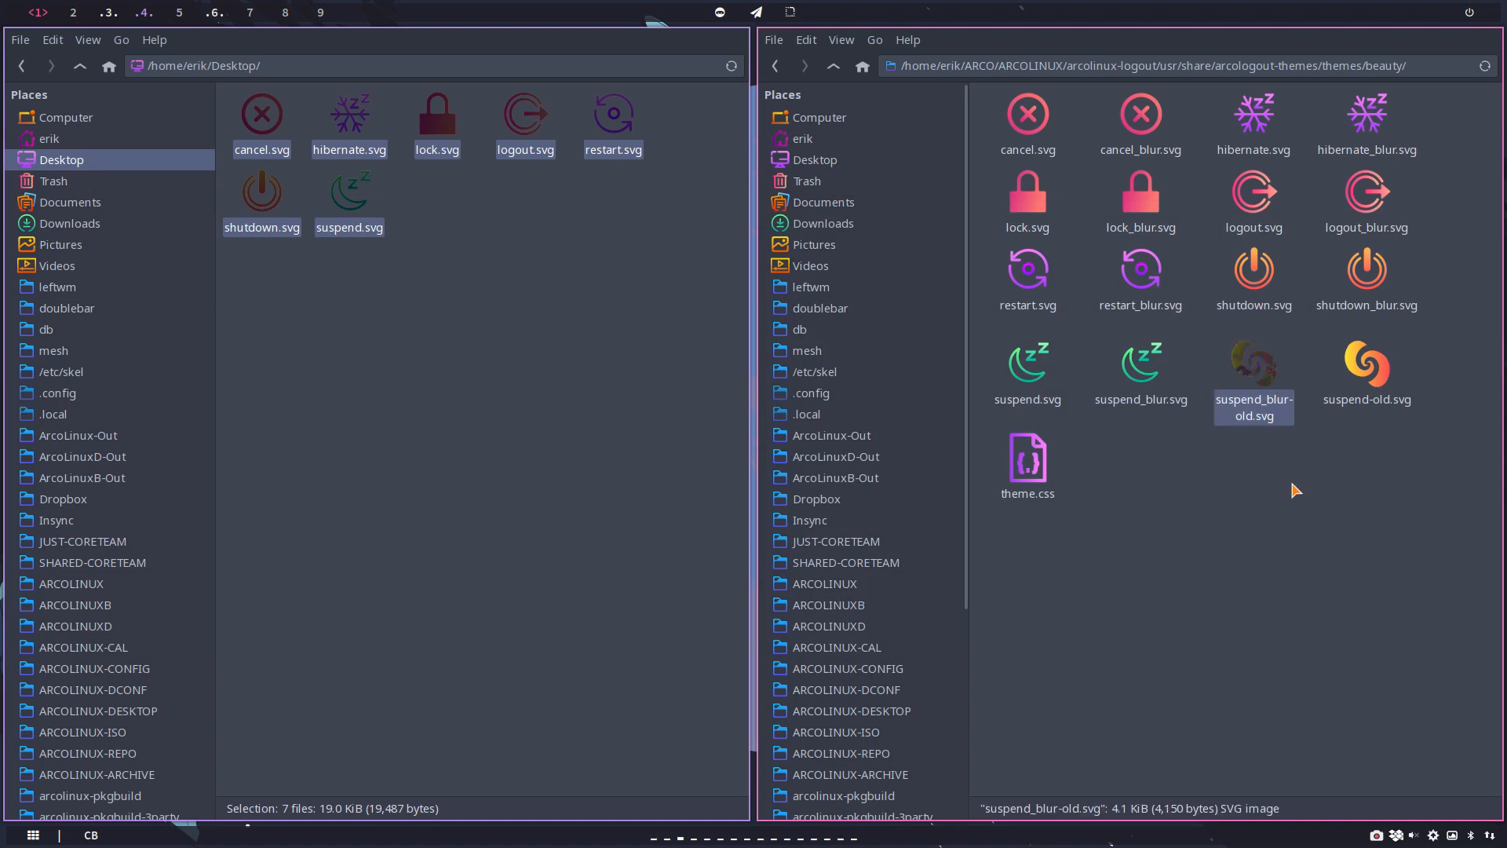
{"action": "key", "text": "Delete"}
{"action": "left_click", "coordinate": [1253, 365]}
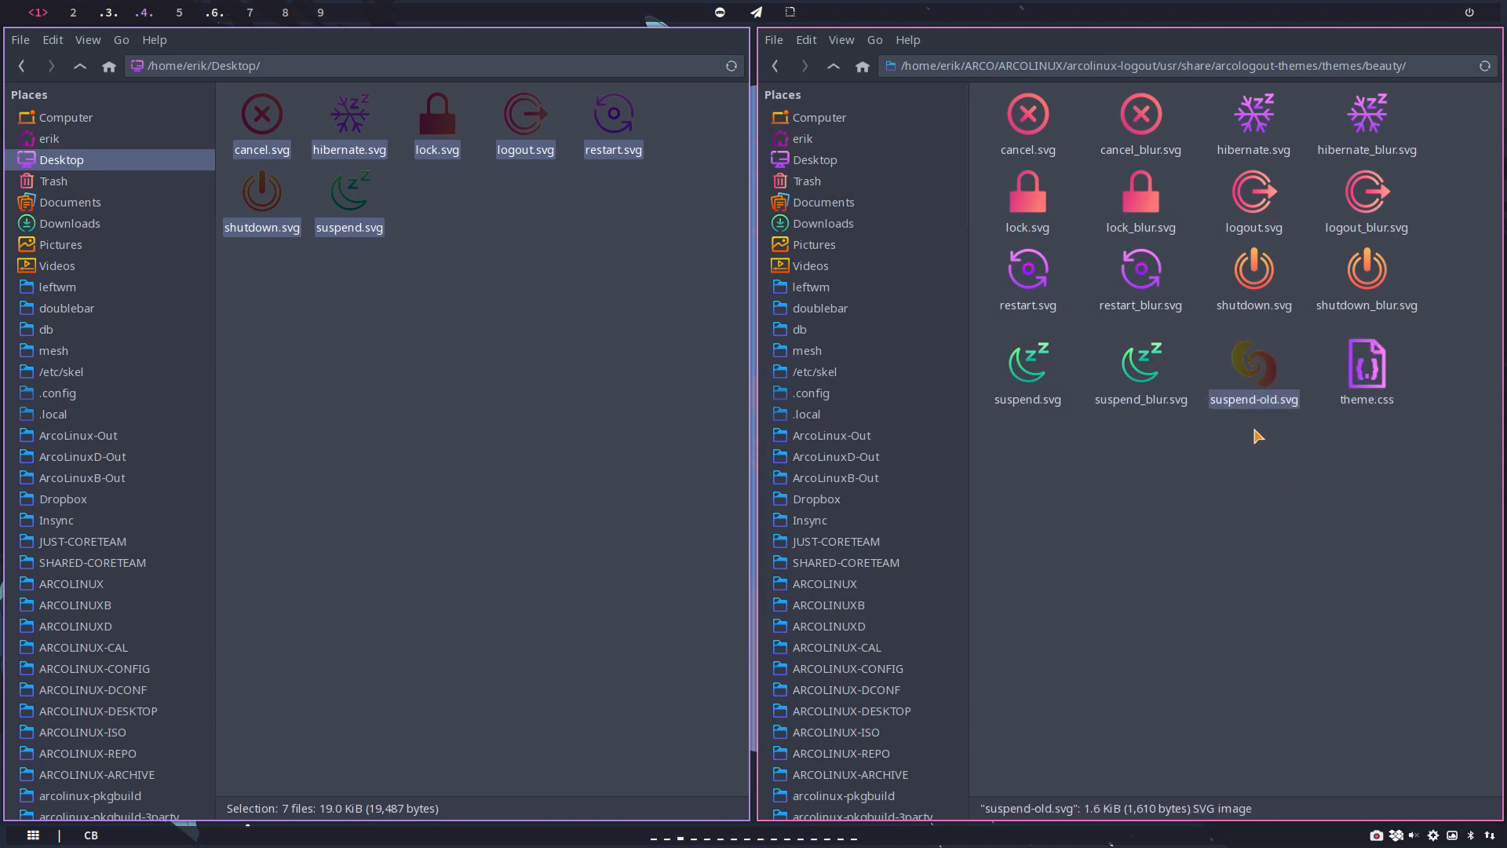
{"action": "key", "text": "Delete"}
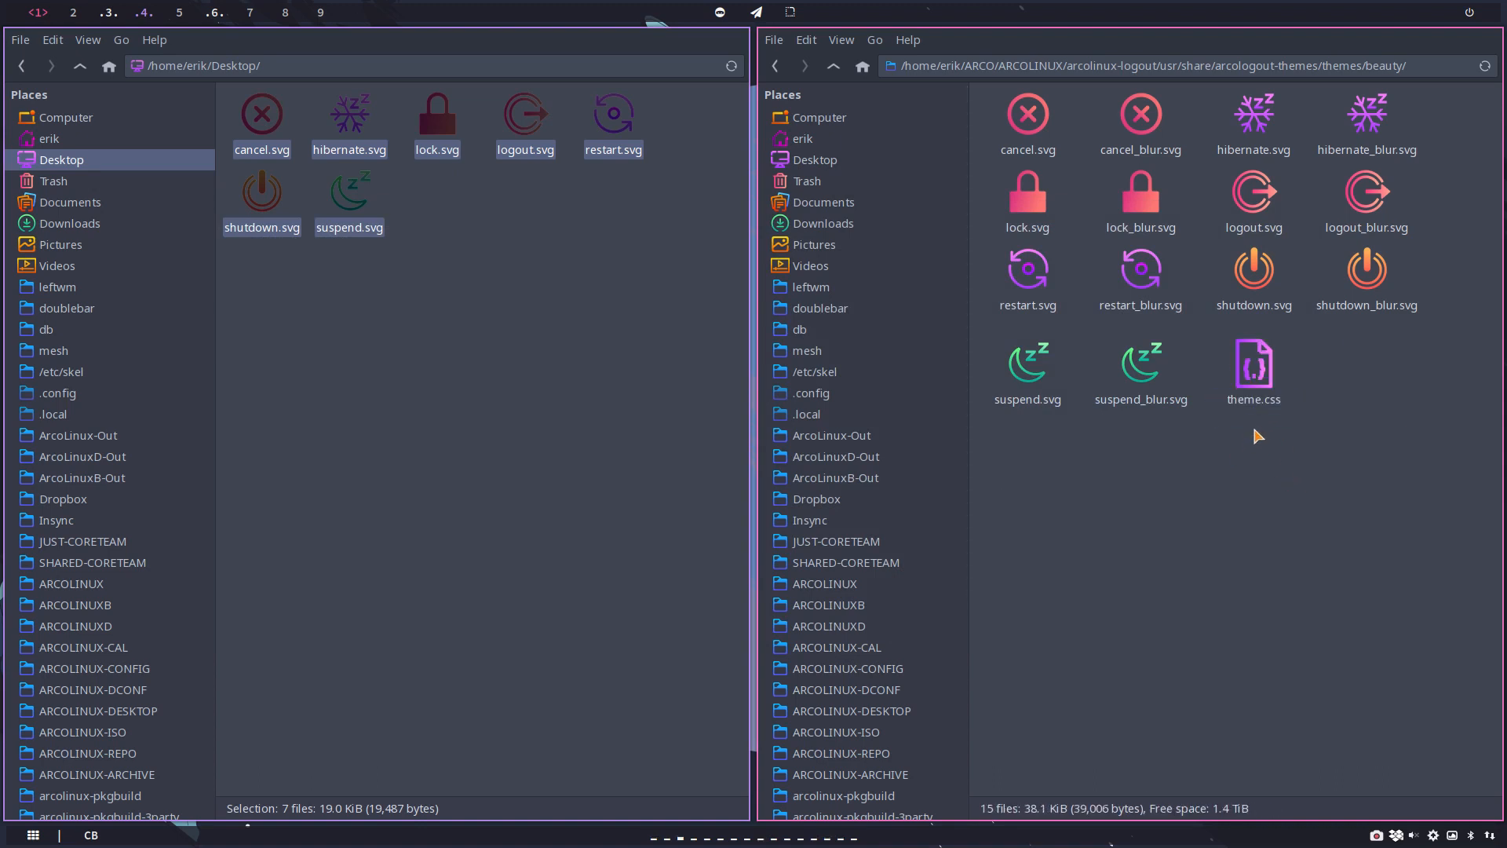
Step: Open theme.css from the beauty folder to check its label styling, close it and clear the file selection
{"action": "double_click", "coordinate": [1254, 365]}
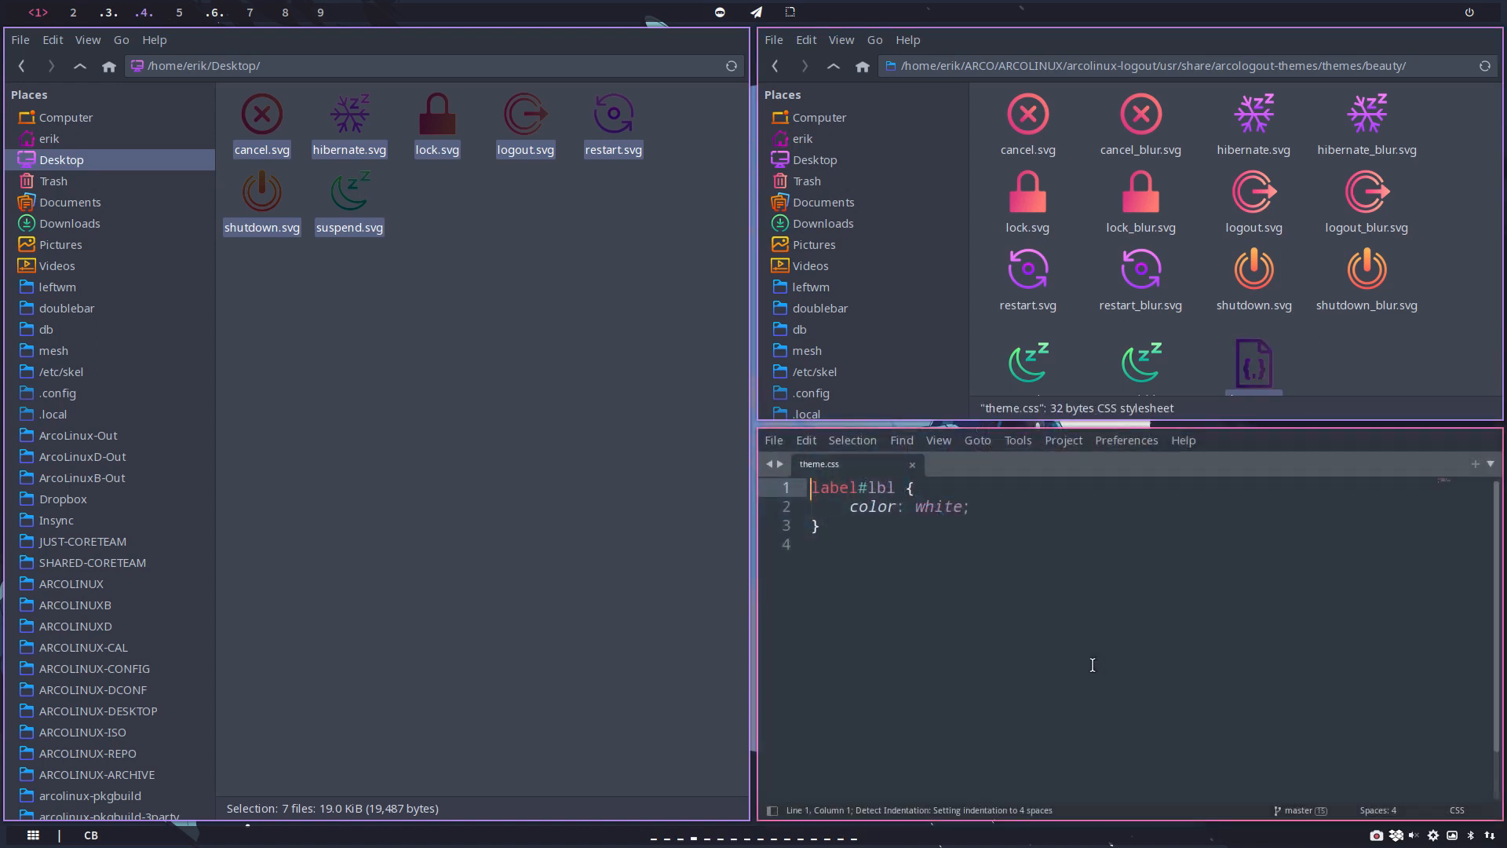
{"action": "key", "text": "super+q"}
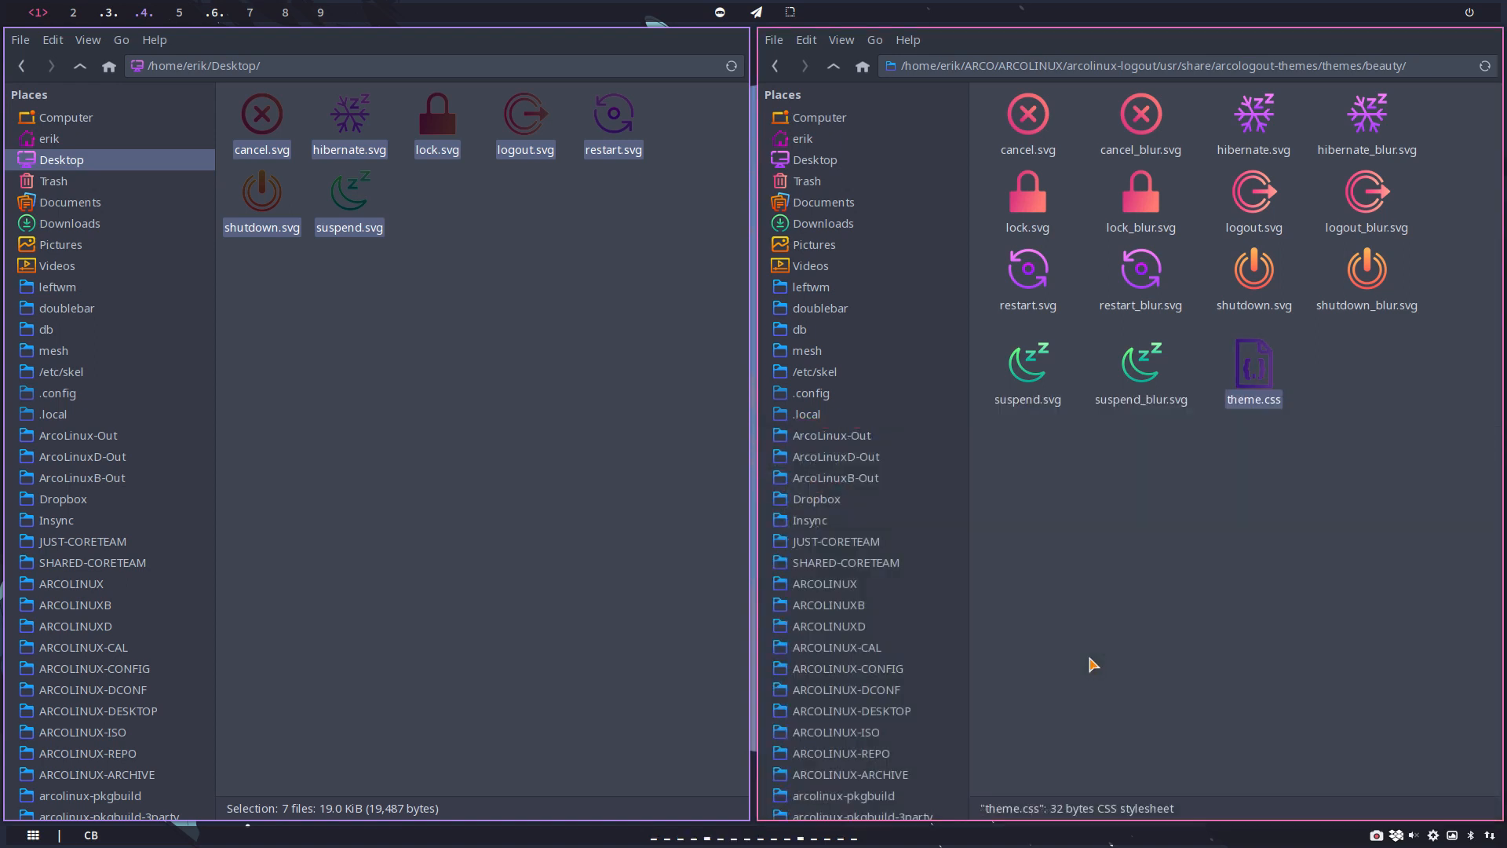
{"action": "left_click_drag", "start_coordinate": [1021, 454], "coordinate": [1413, 449]}
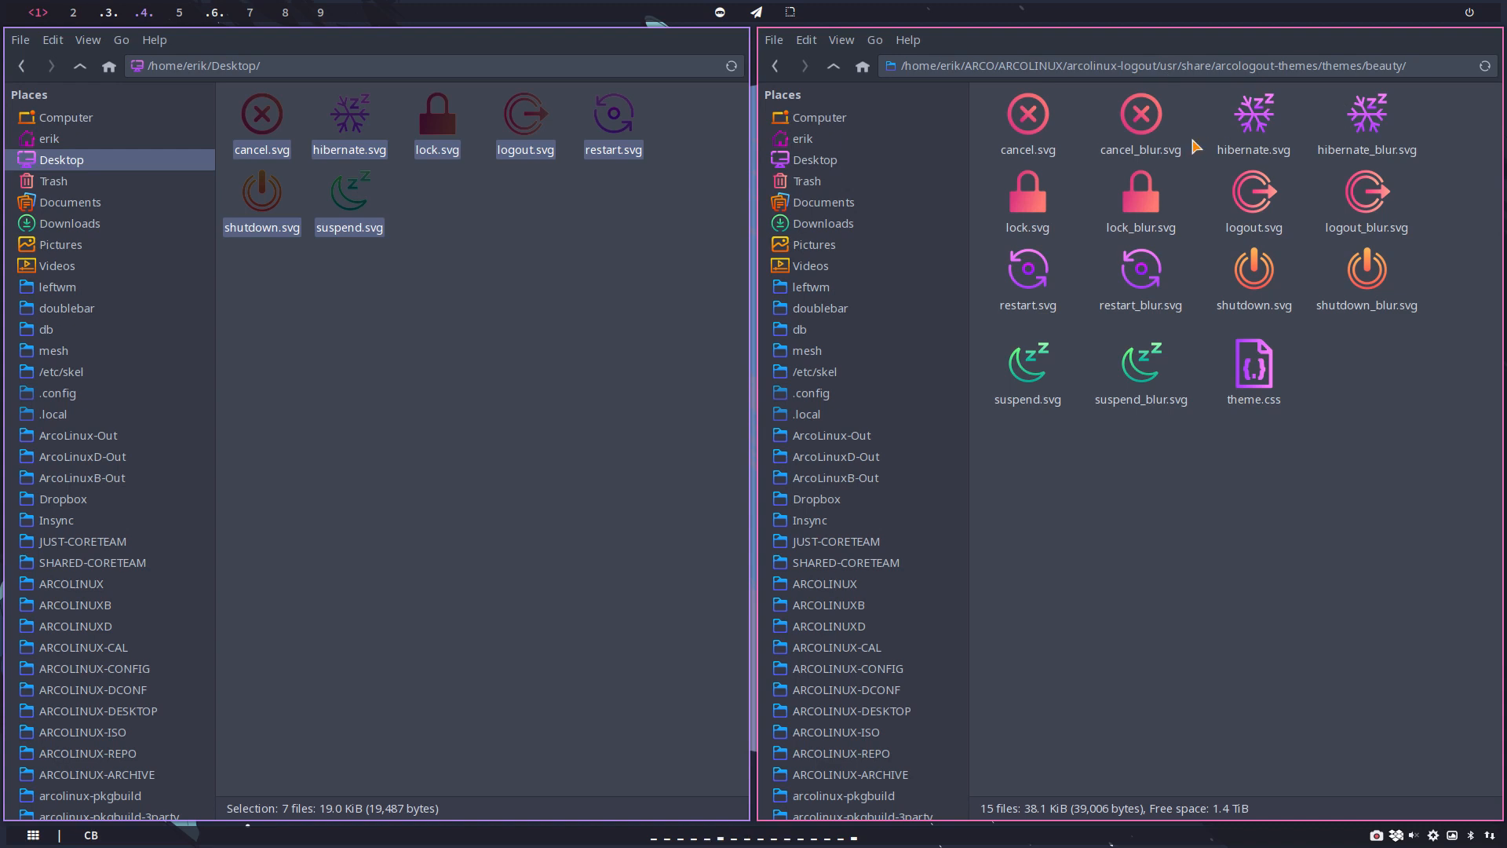
Step: Open cancel_blur.svg from the beauty folder in Inkscape and close the document properties
{"action": "left_click", "coordinate": [1142, 118]}
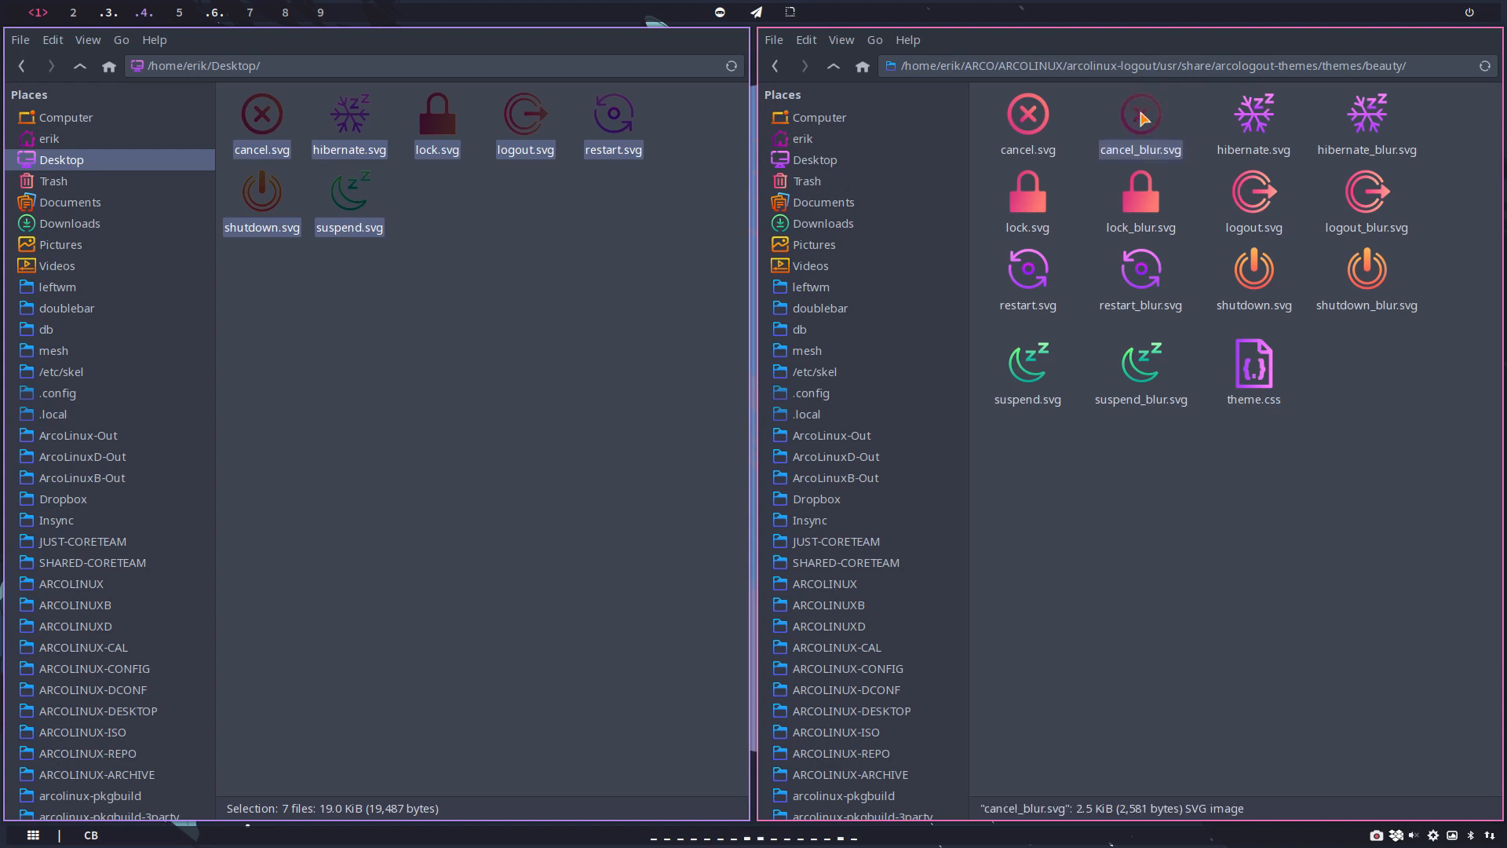
{"action": "key", "text": "ctrl+n"}
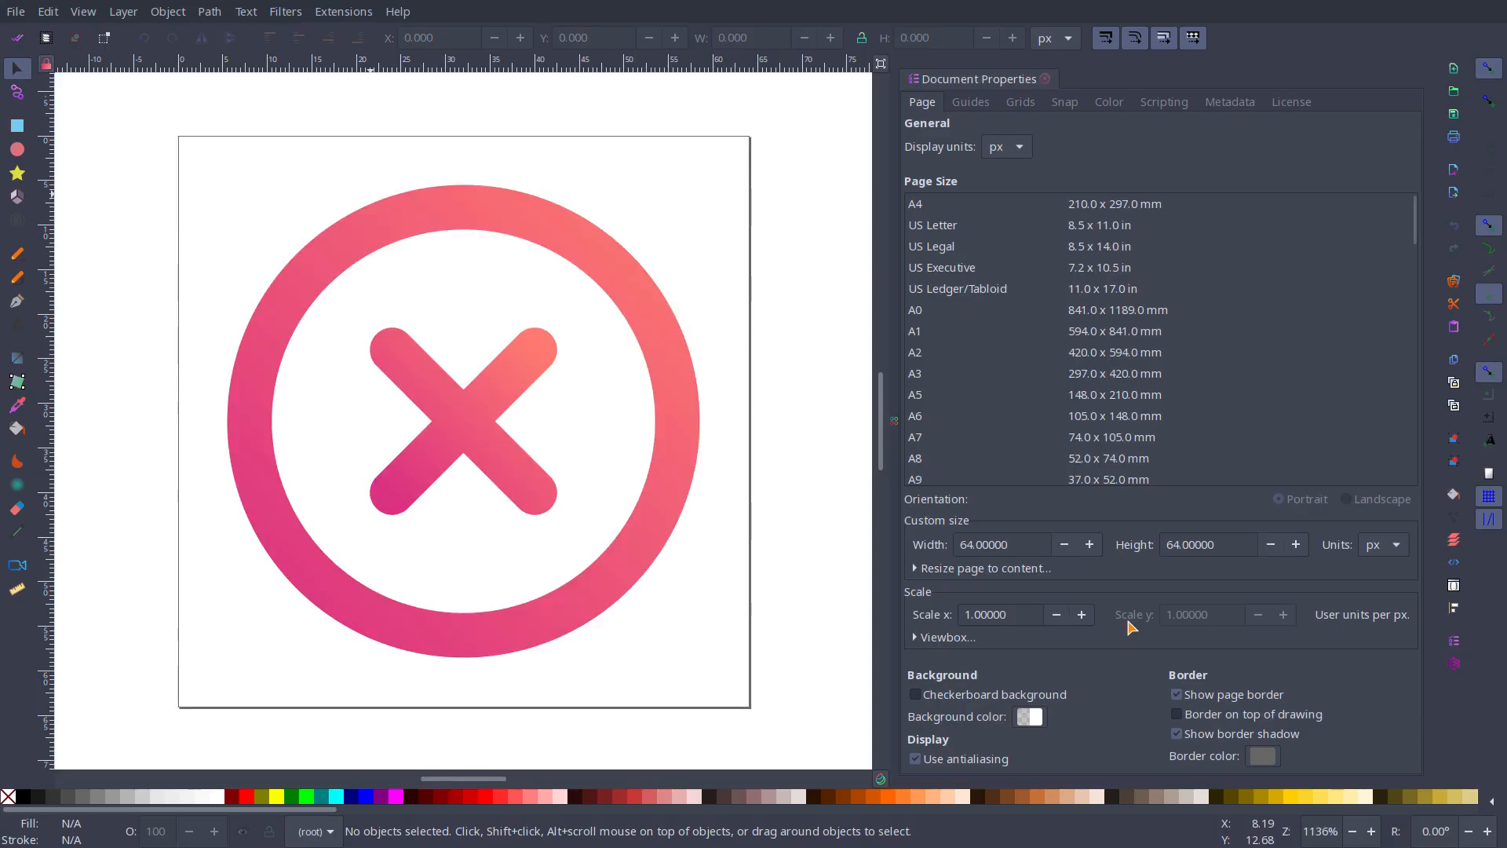
{"action": "left_click", "coordinate": [1045, 80]}
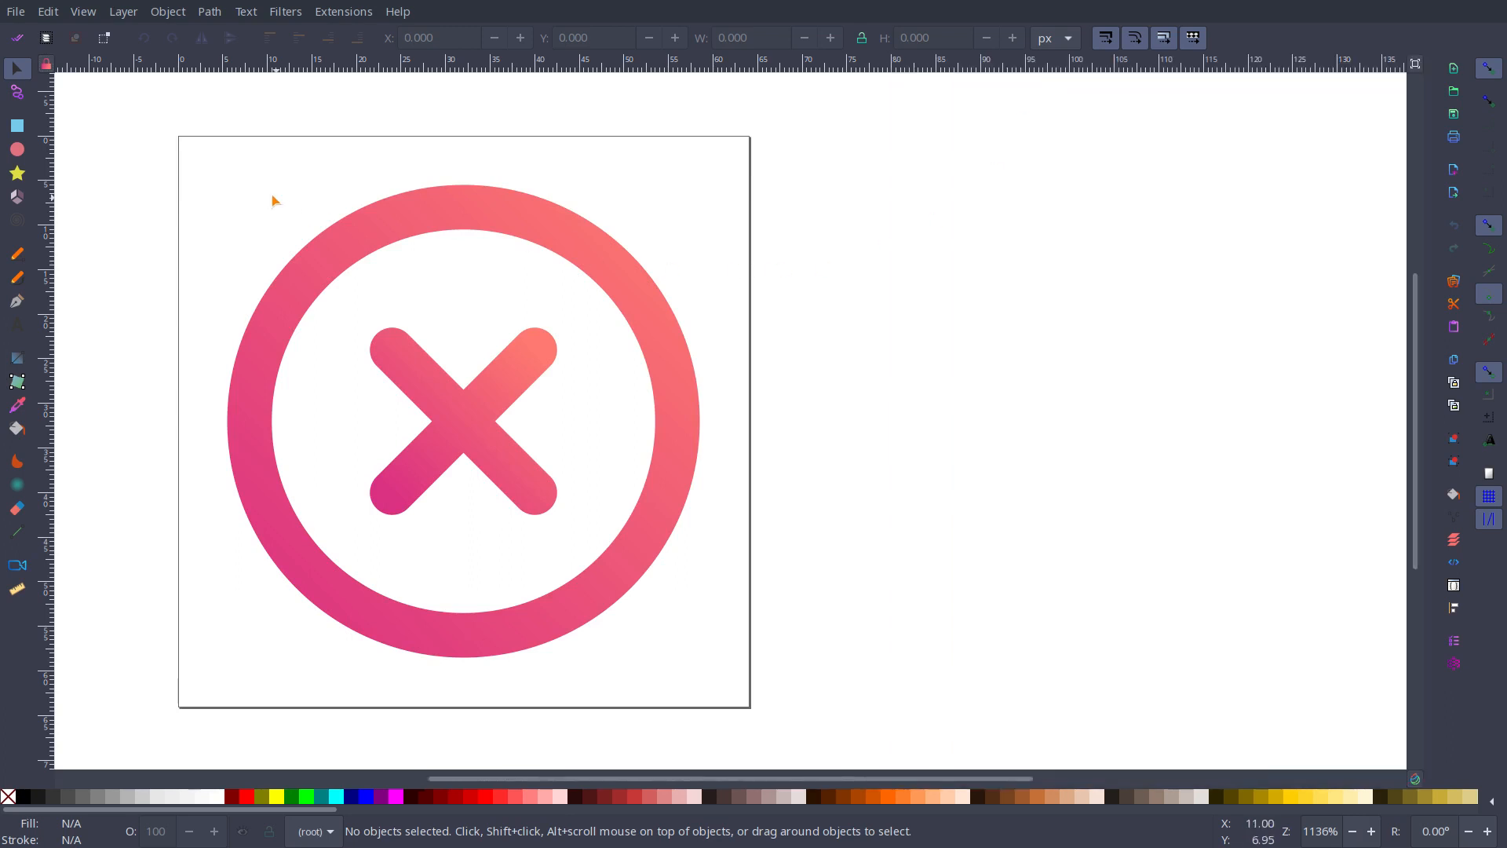
Step: Copy all shapes of the cancel icon, paste them and place the copy exactly over the original at X 5.500, Y 5.500
{"action": "left_click_drag", "start_coordinate": [158, 161], "coordinate": [858, 691]}
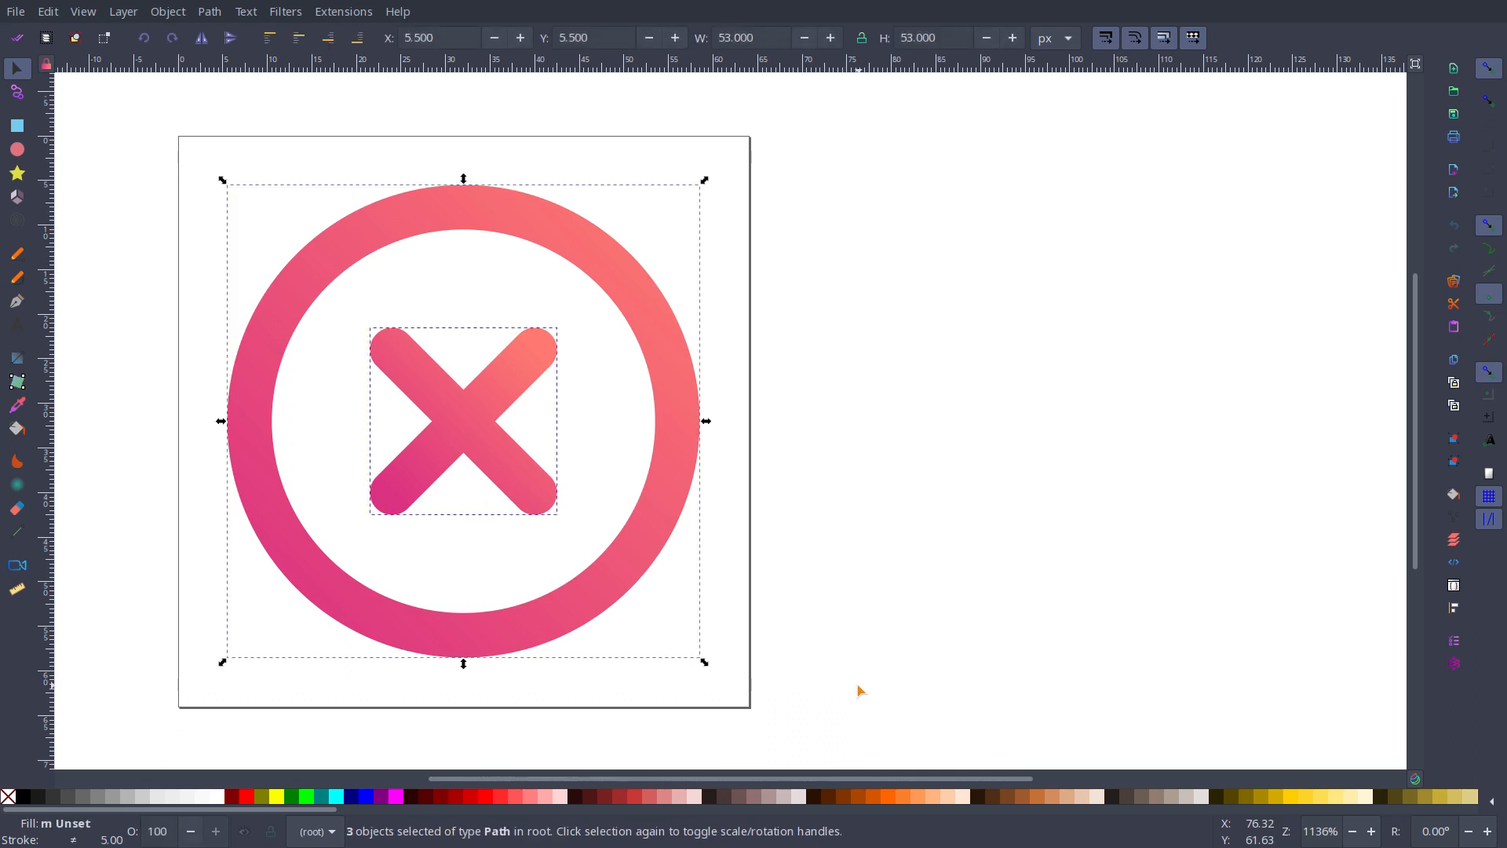
{"action": "key", "text": "ctrl"}
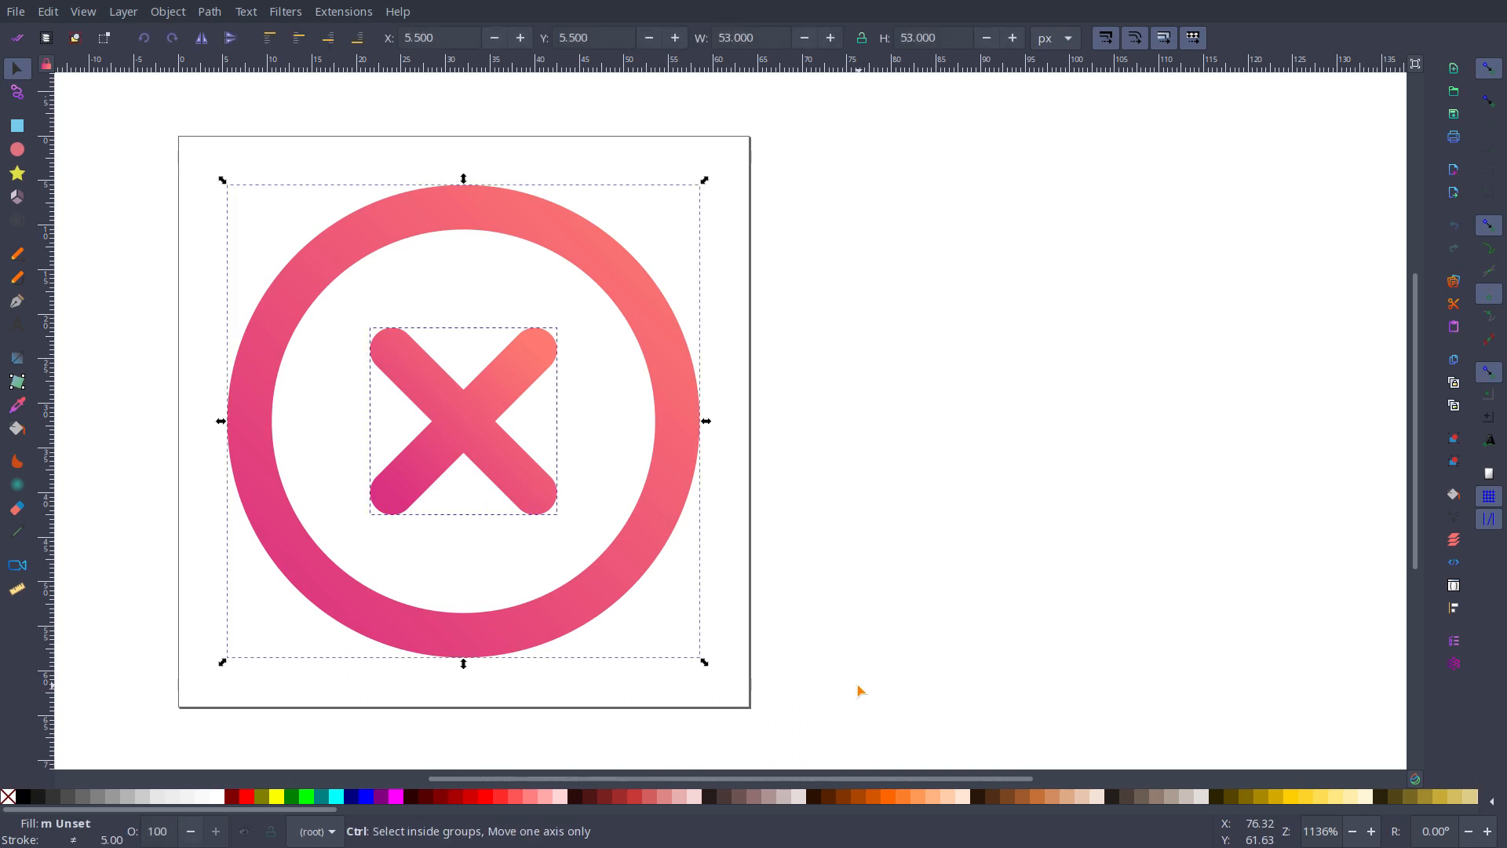
{"action": "key", "text": "ctrl+v"}
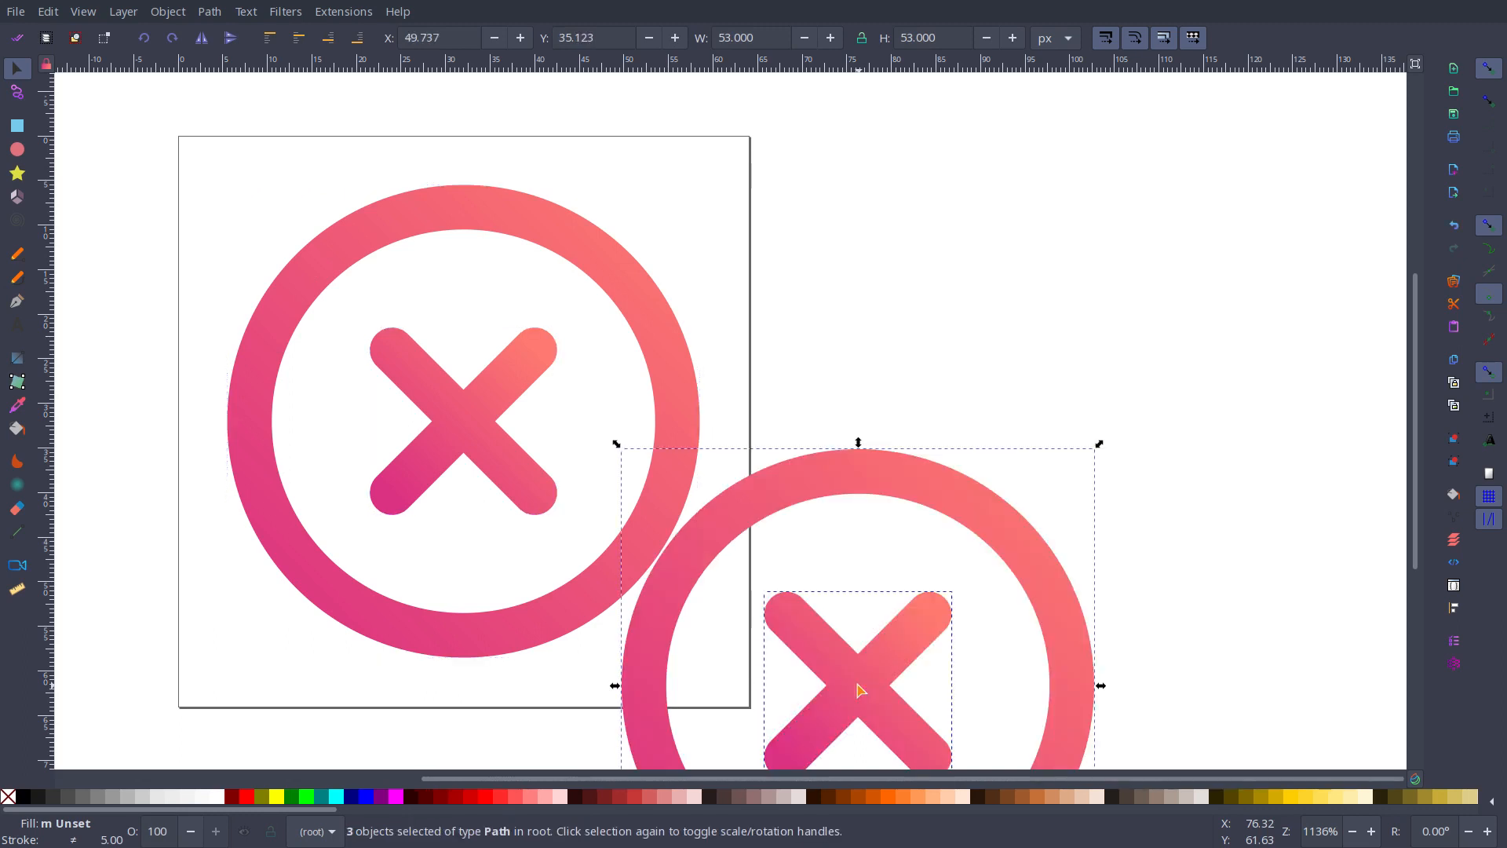
{"action": "left_click_drag", "start_coordinate": [930, 484], "coordinate": [547, 224]}
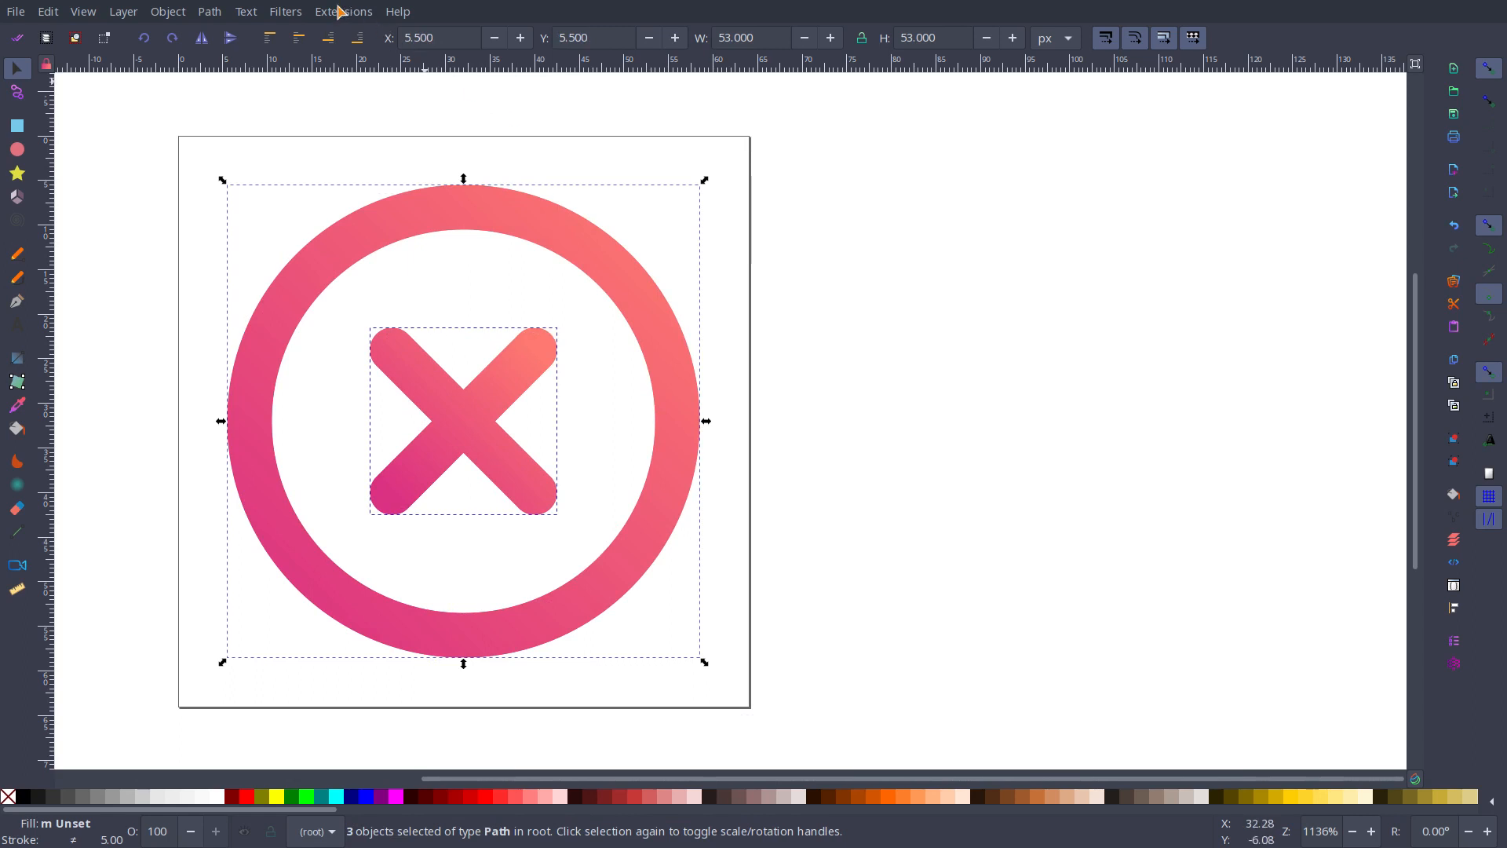
Step: Try the Blur filter on the copied cancel icon shapes with horizontal blur 8.70 and vertical blur 4.40
{"action": "left_click", "coordinate": [286, 11]}
{"action": "mouse_move", "coordinate": [314, 57]}
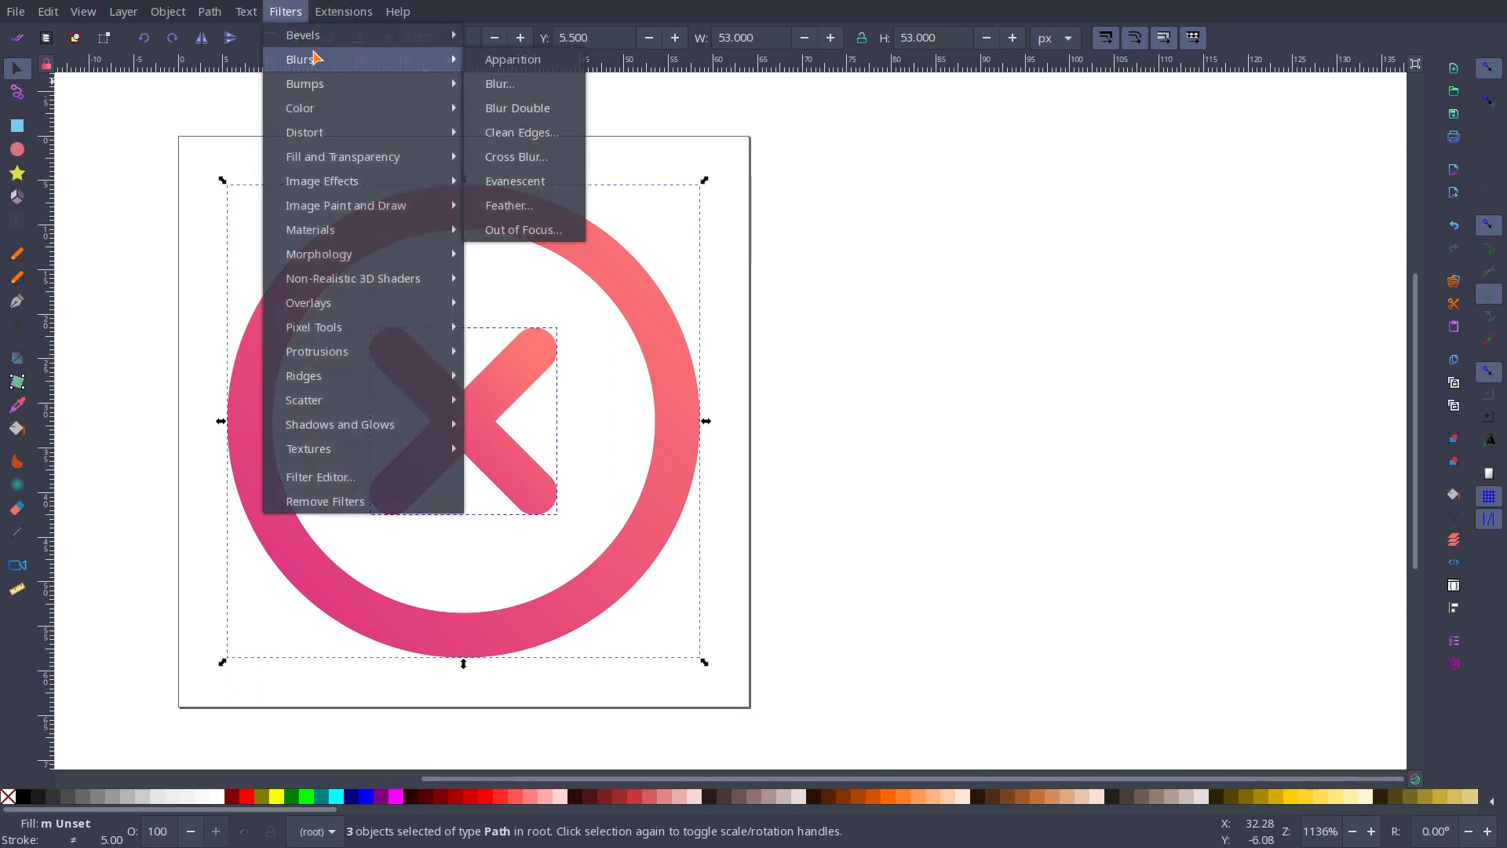
{"action": "left_click", "coordinate": [528, 84]}
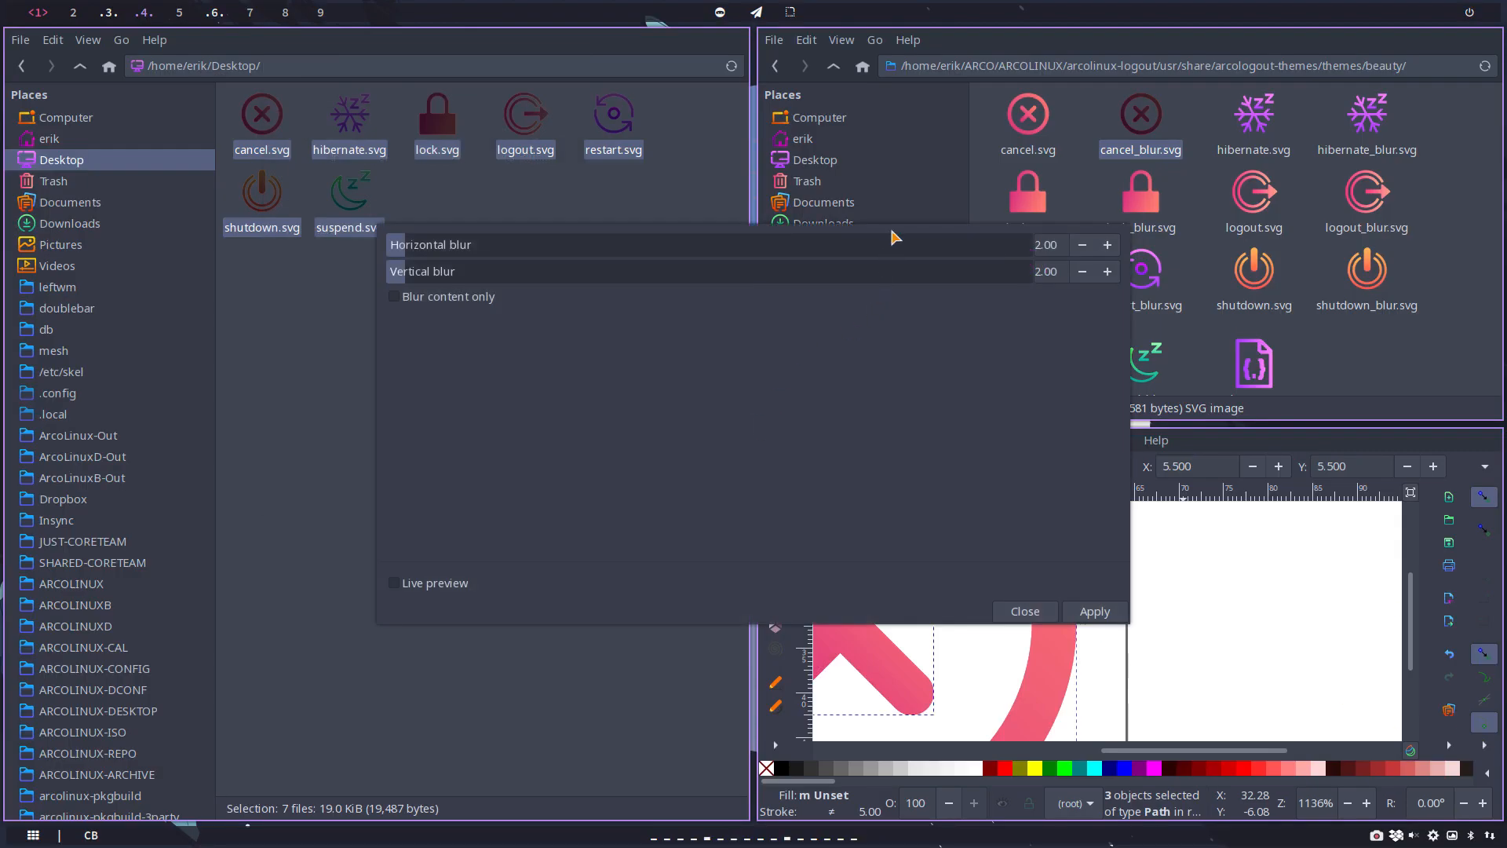
{"action": "left_click_drag", "start_coordinate": [883, 518], "coordinate": [644, 395]}
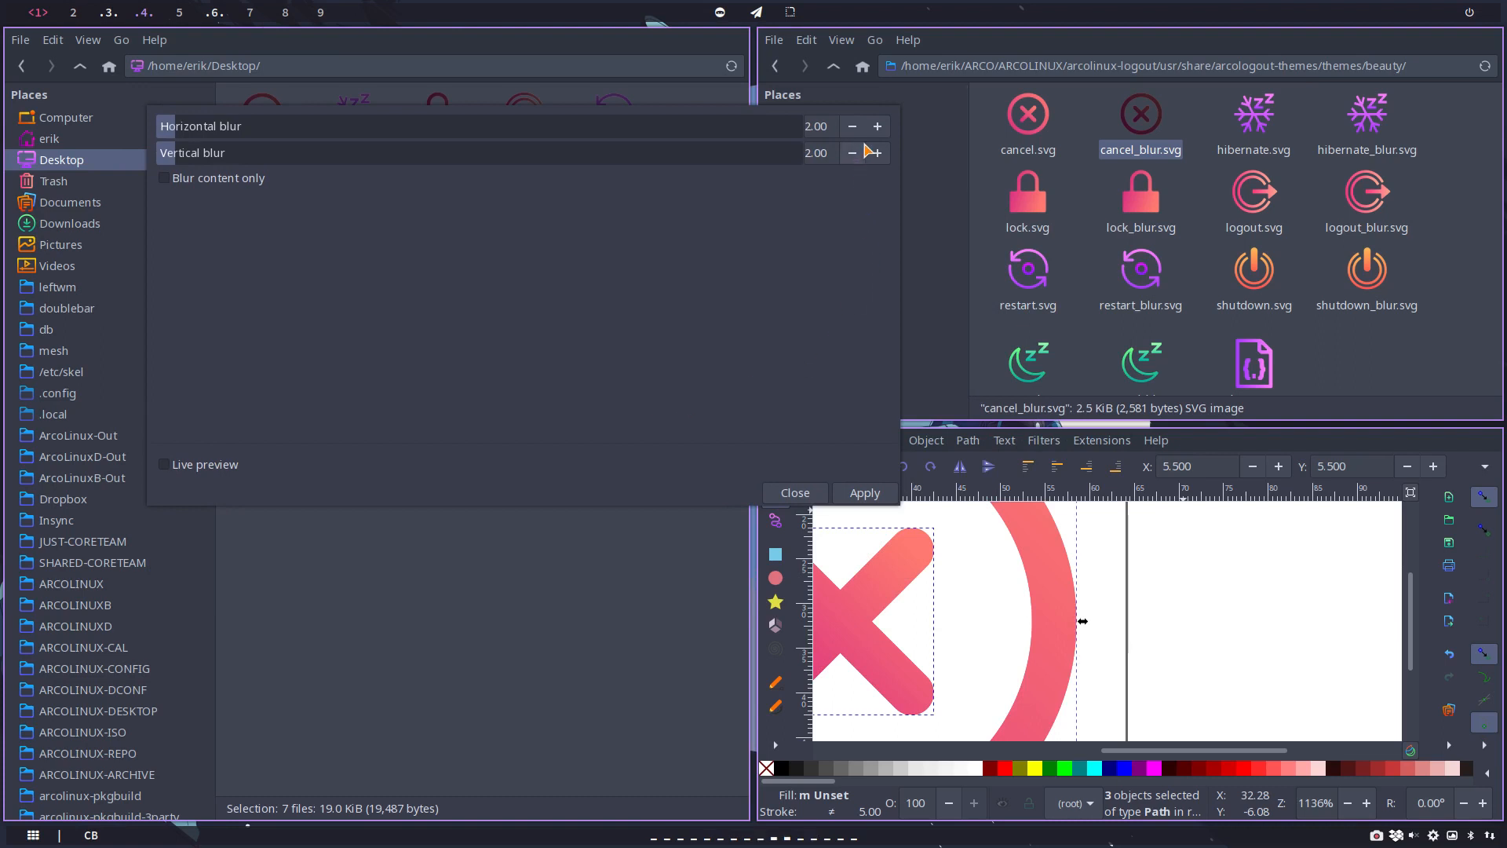
{"action": "left_click", "coordinate": [877, 127]}
{"action": "left_click", "coordinate": [878, 126]}
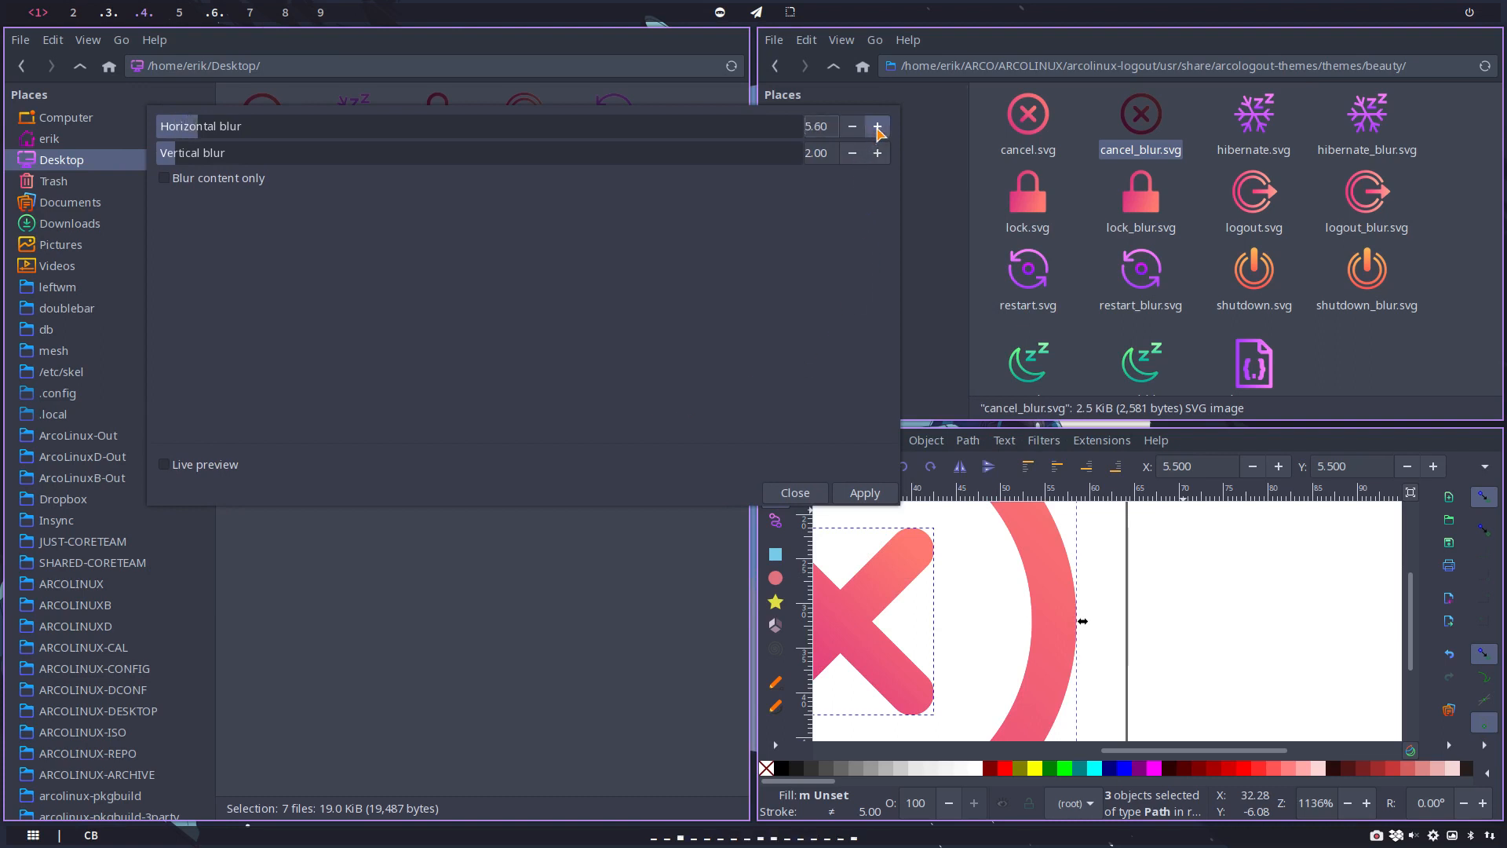
{"action": "left_click", "coordinate": [877, 127]}
{"action": "left_click", "coordinate": [878, 126]}
{"action": "left_click", "coordinate": [878, 153]}
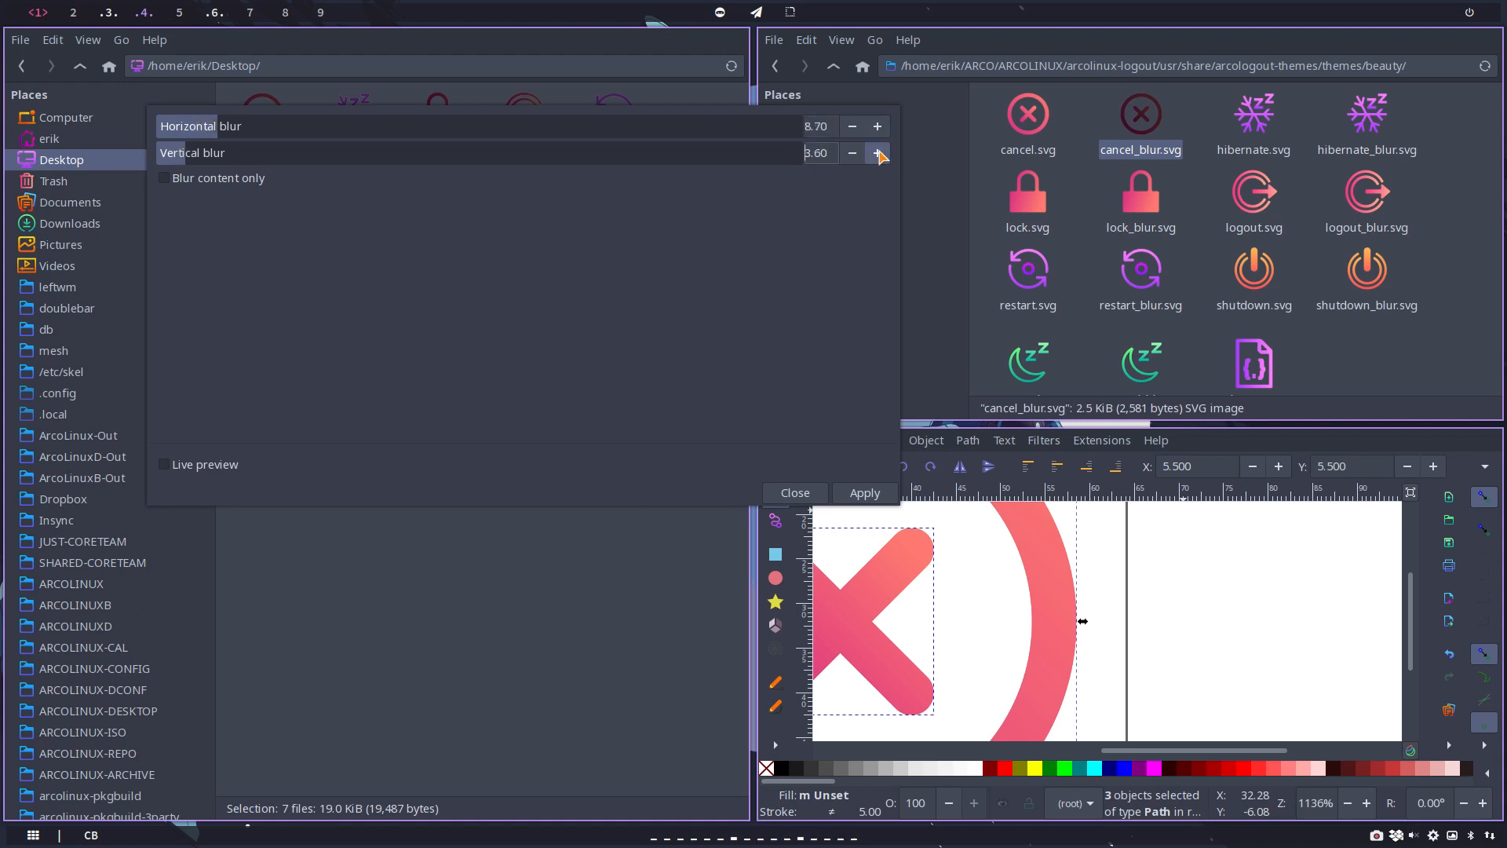
{"action": "left_click", "coordinate": [878, 153]}
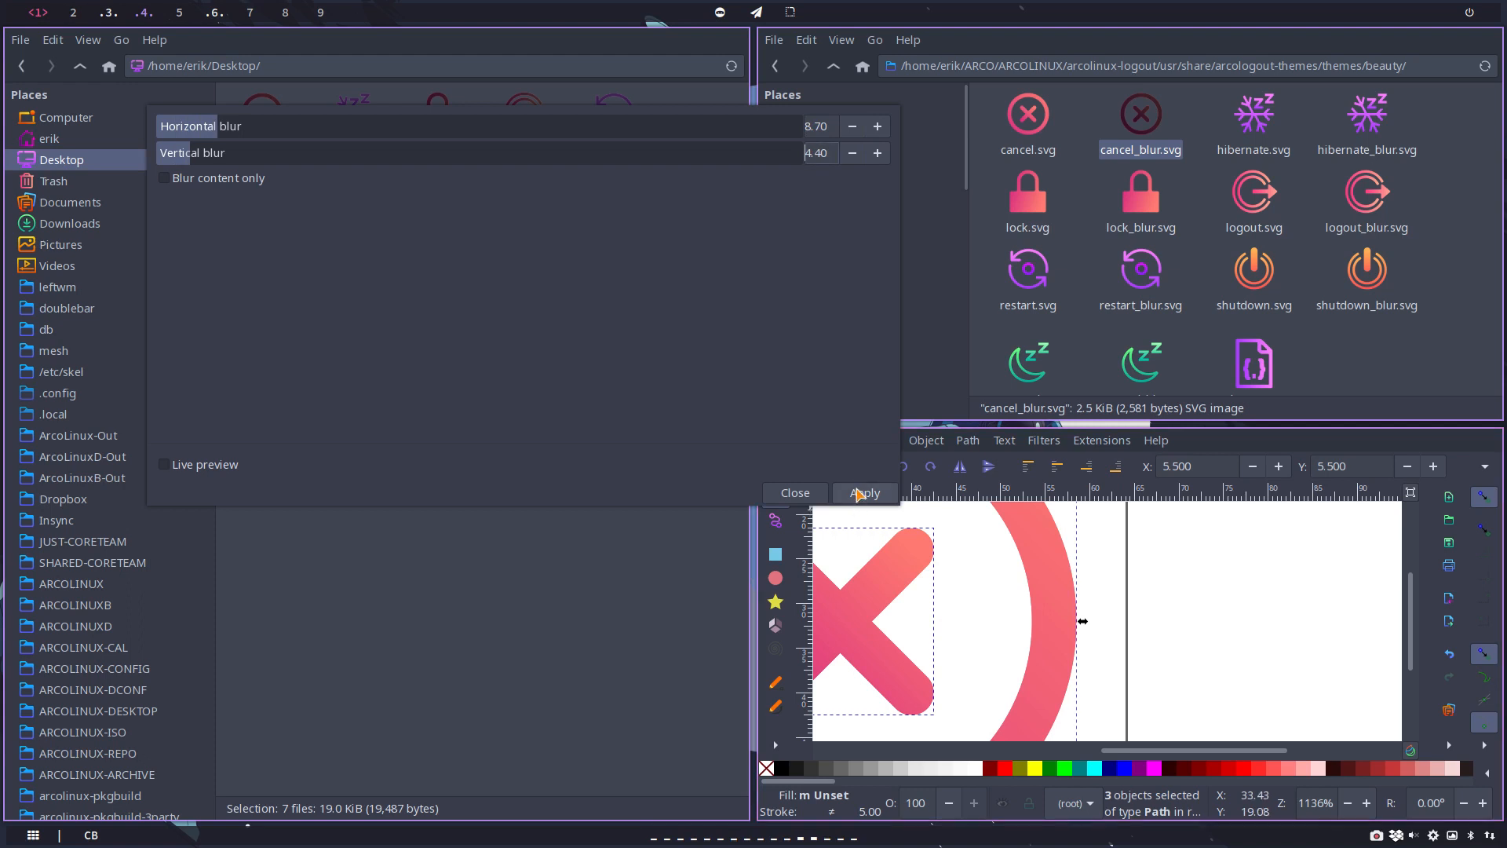
{"action": "left_click", "coordinate": [858, 493]}
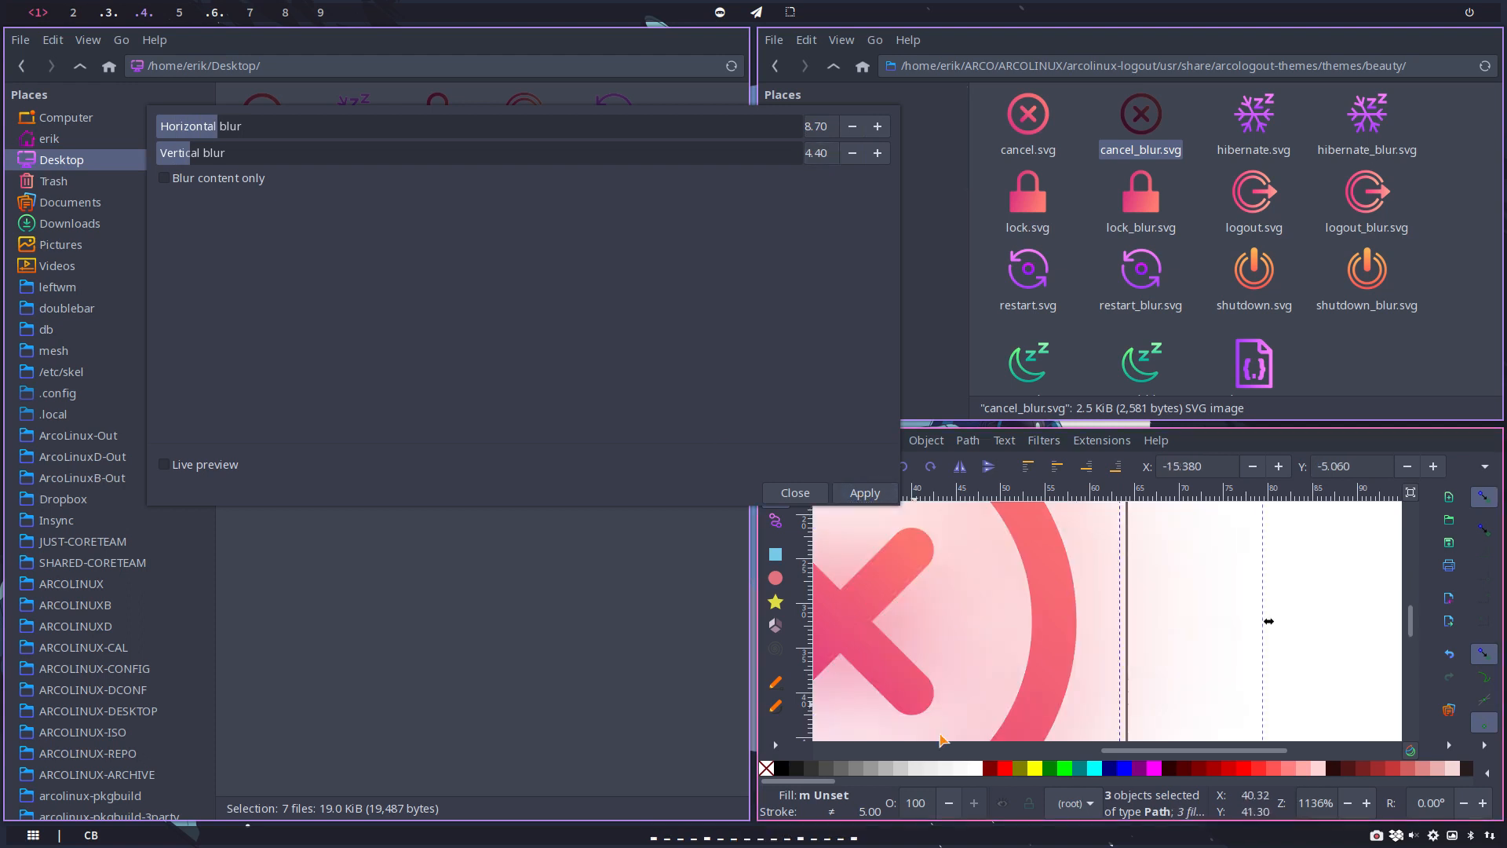
Step: Undo and reapply the blur for comparison, undo it again together with the copy's move, and close the filter settings
{"action": "key", "text": "ctrl+z"}
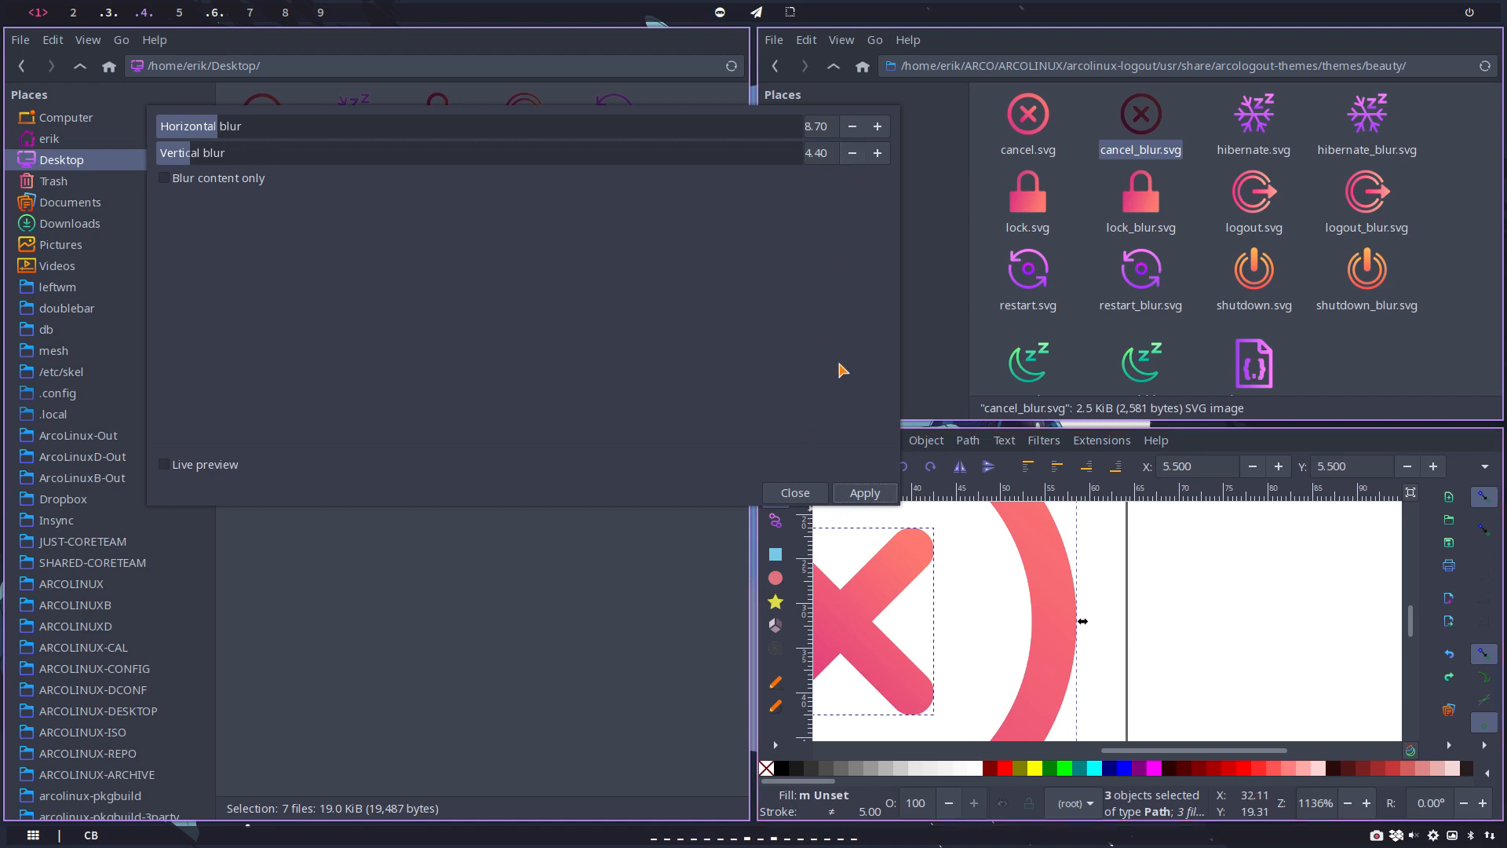
{"action": "left_click", "coordinate": [864, 493]}
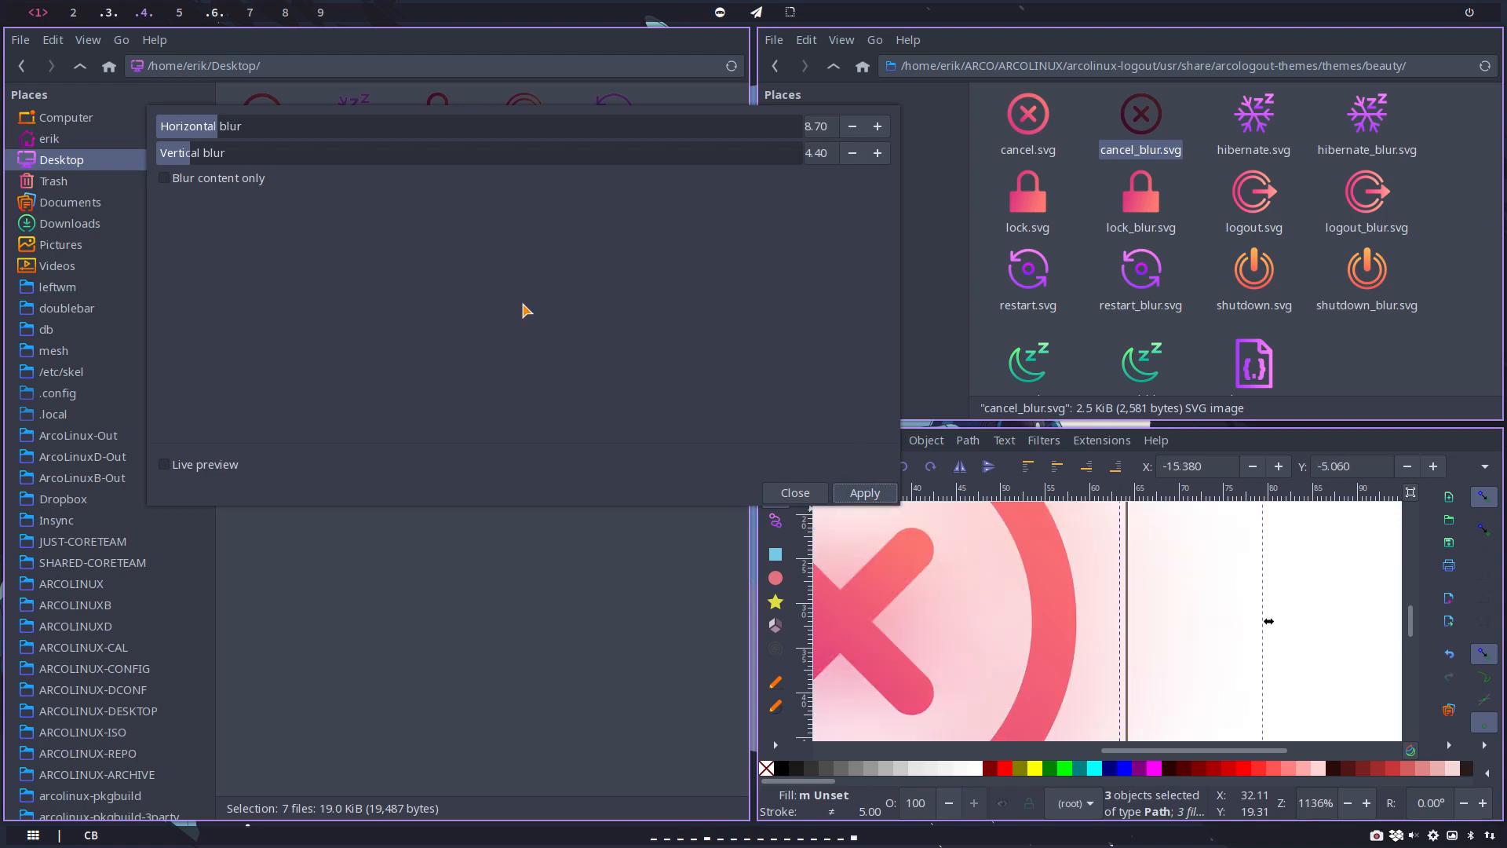
{"action": "key", "text": "ctrl+z"}
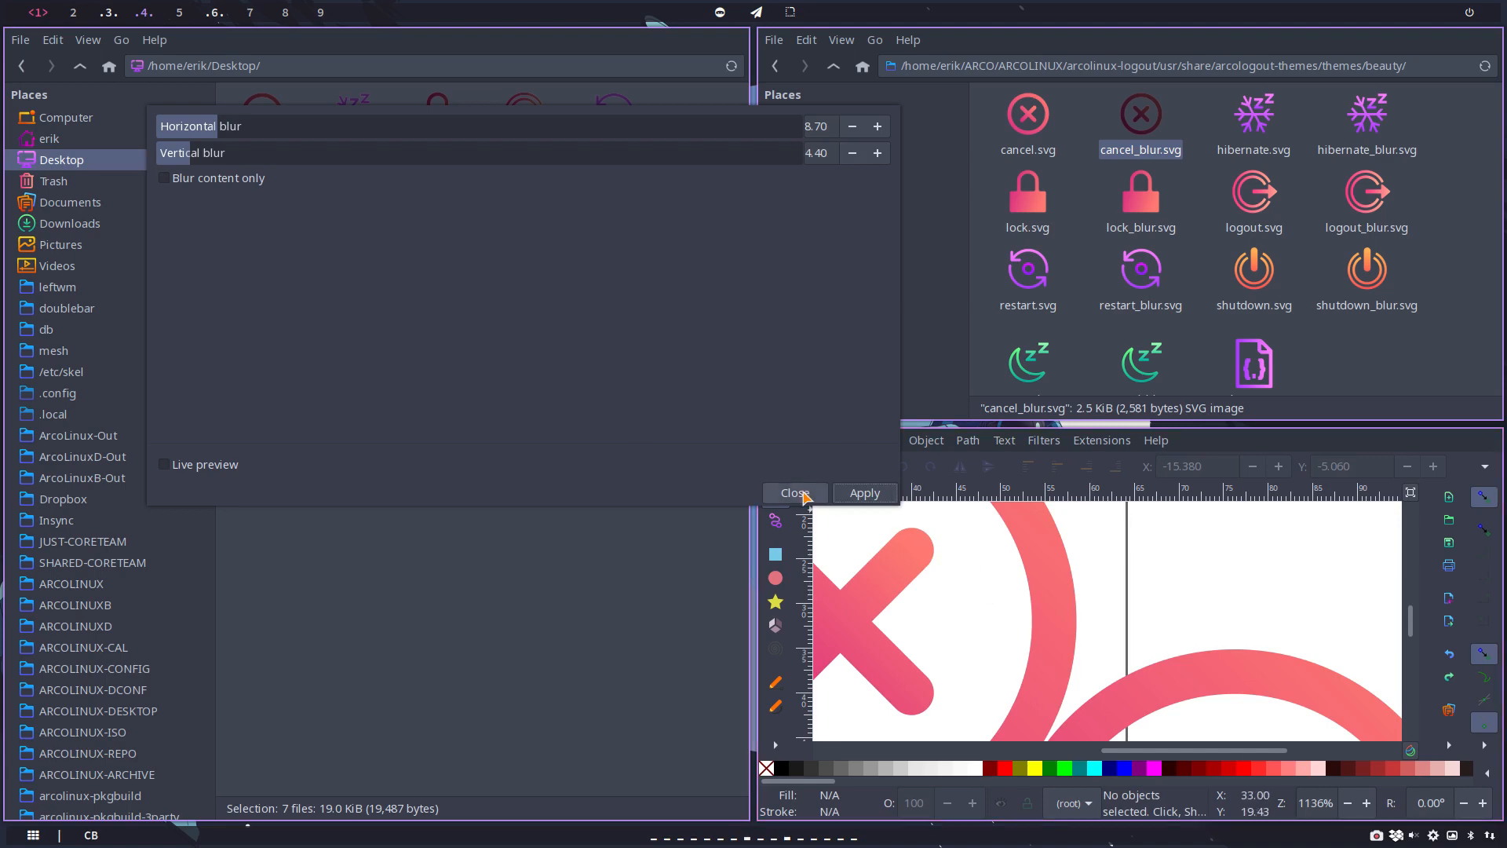
{"action": "left_click", "coordinate": [795, 493]}
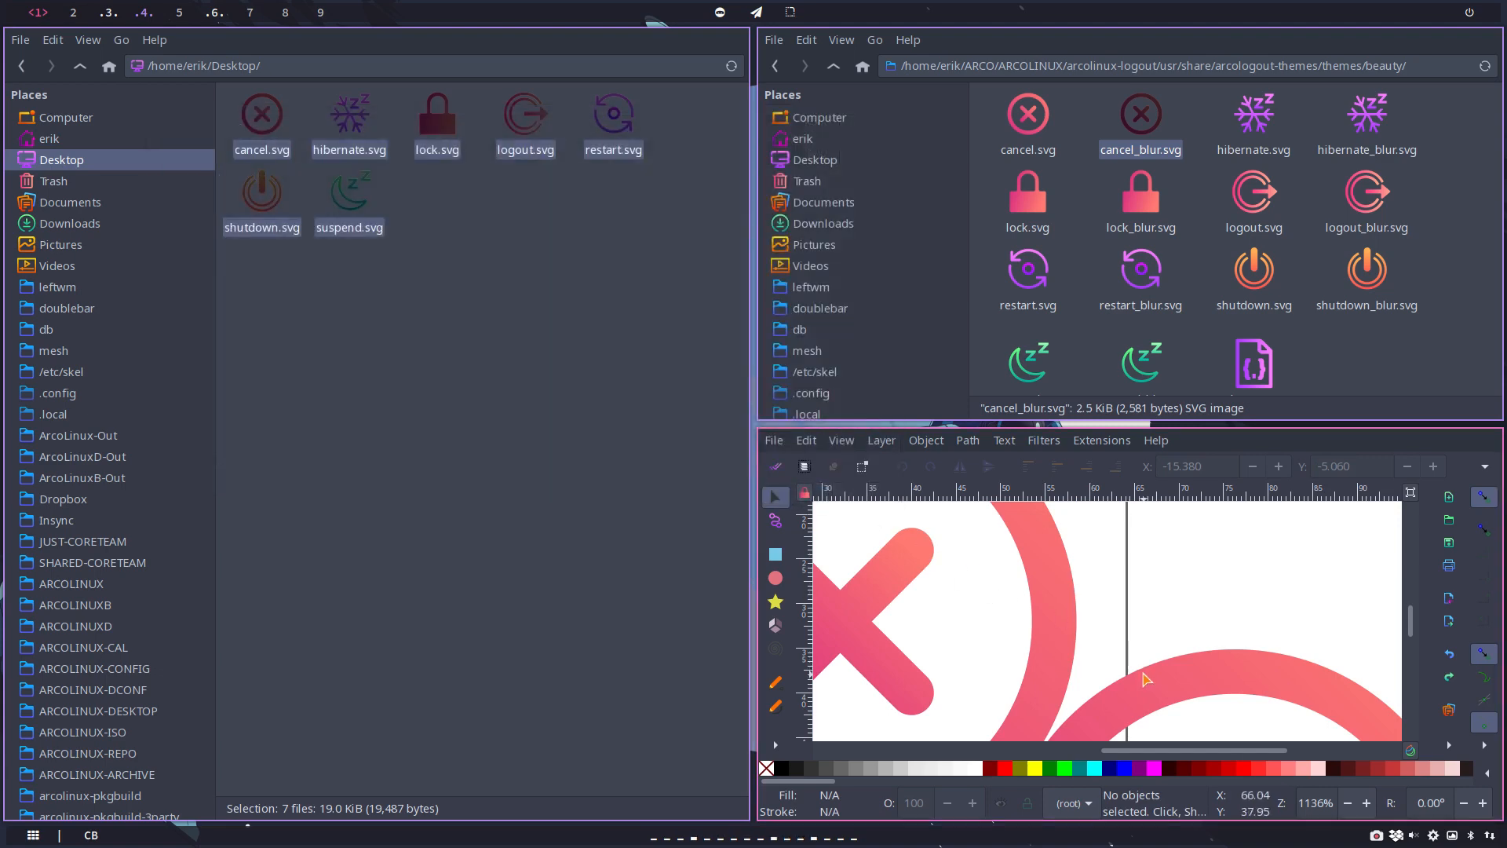
Step: Close the Desktop file manager window, clear the file selection in the beauty folder and let the Inkscape window fill the workspace
{"action": "key", "text": "F11"}
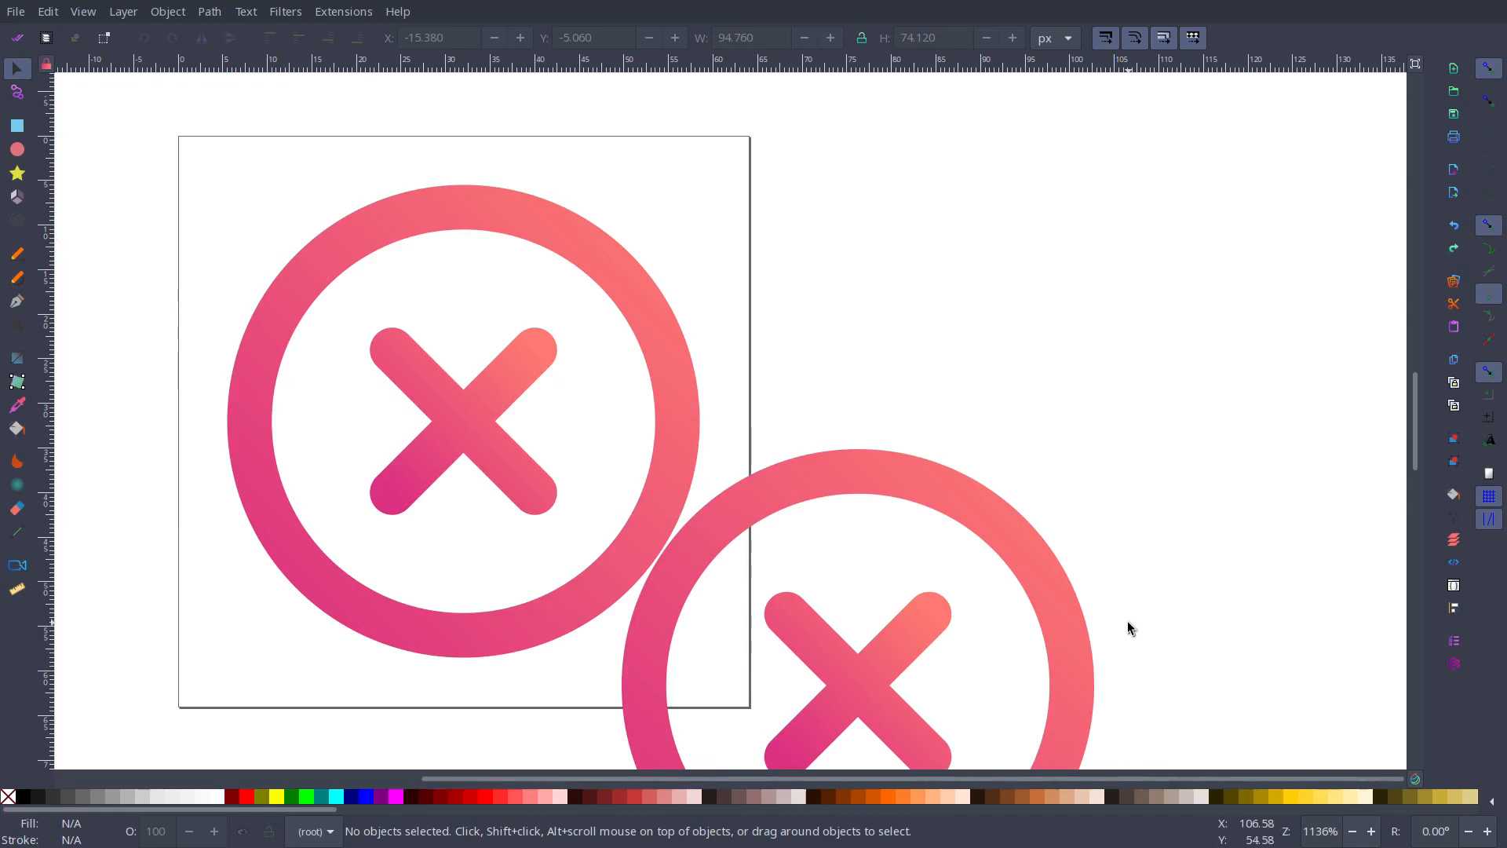
{"action": "key", "text": "F11"}
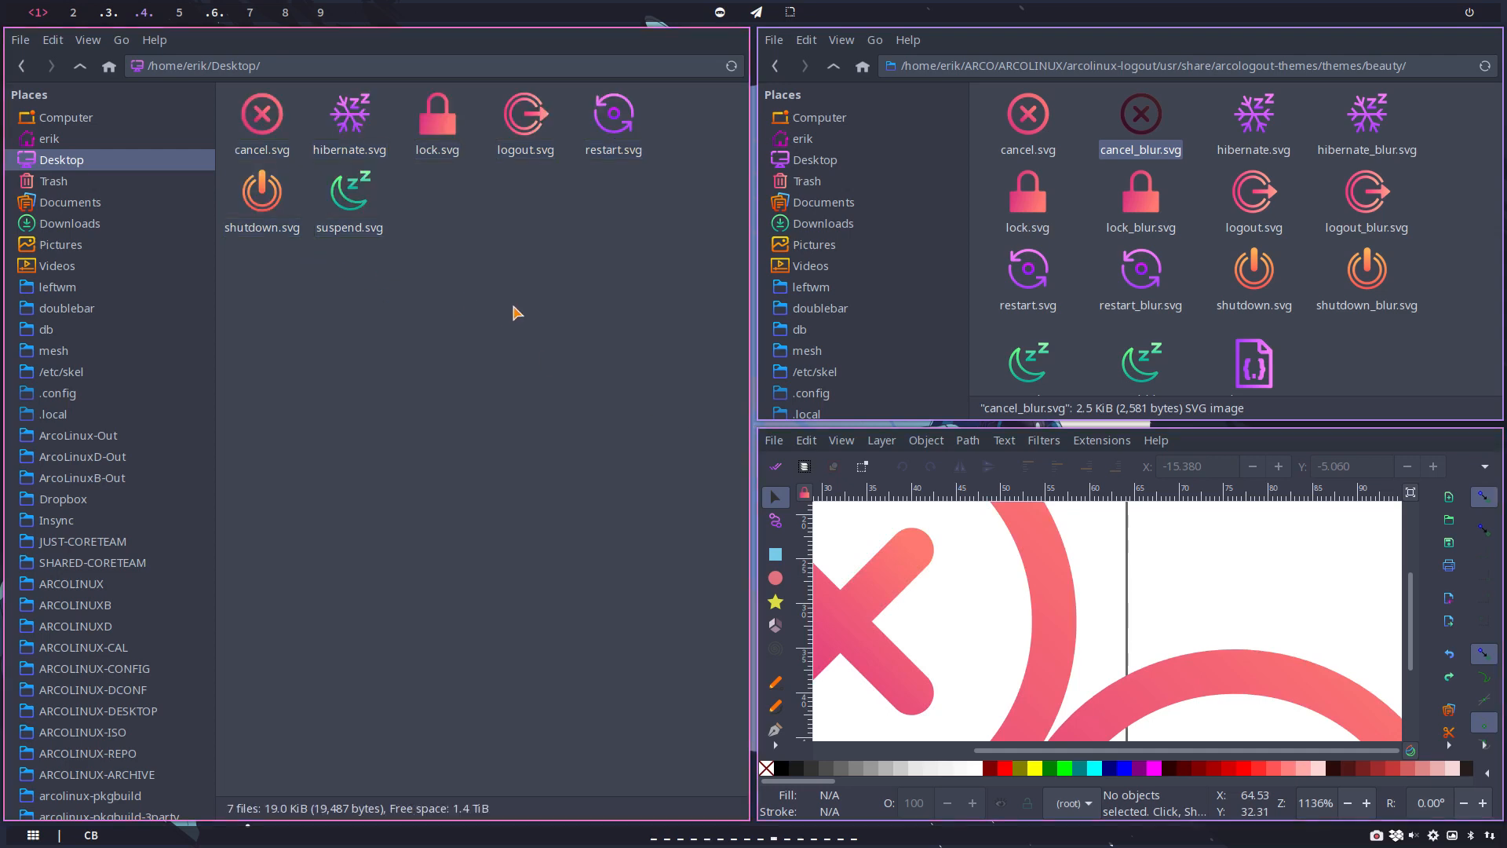
{"action": "key", "text": "super+q"}
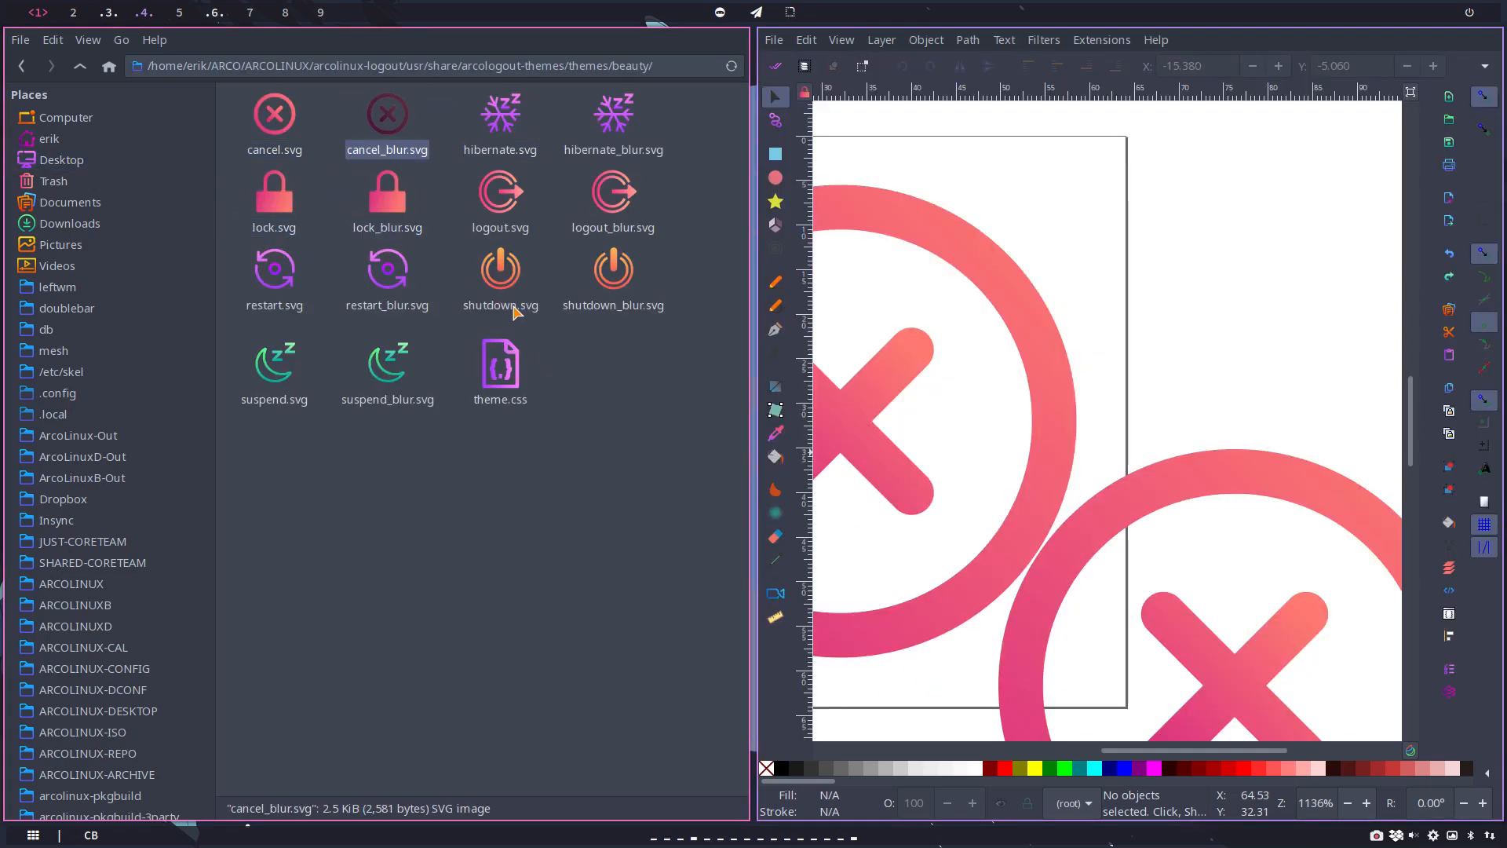
{"action": "left_click", "coordinate": [446, 442]}
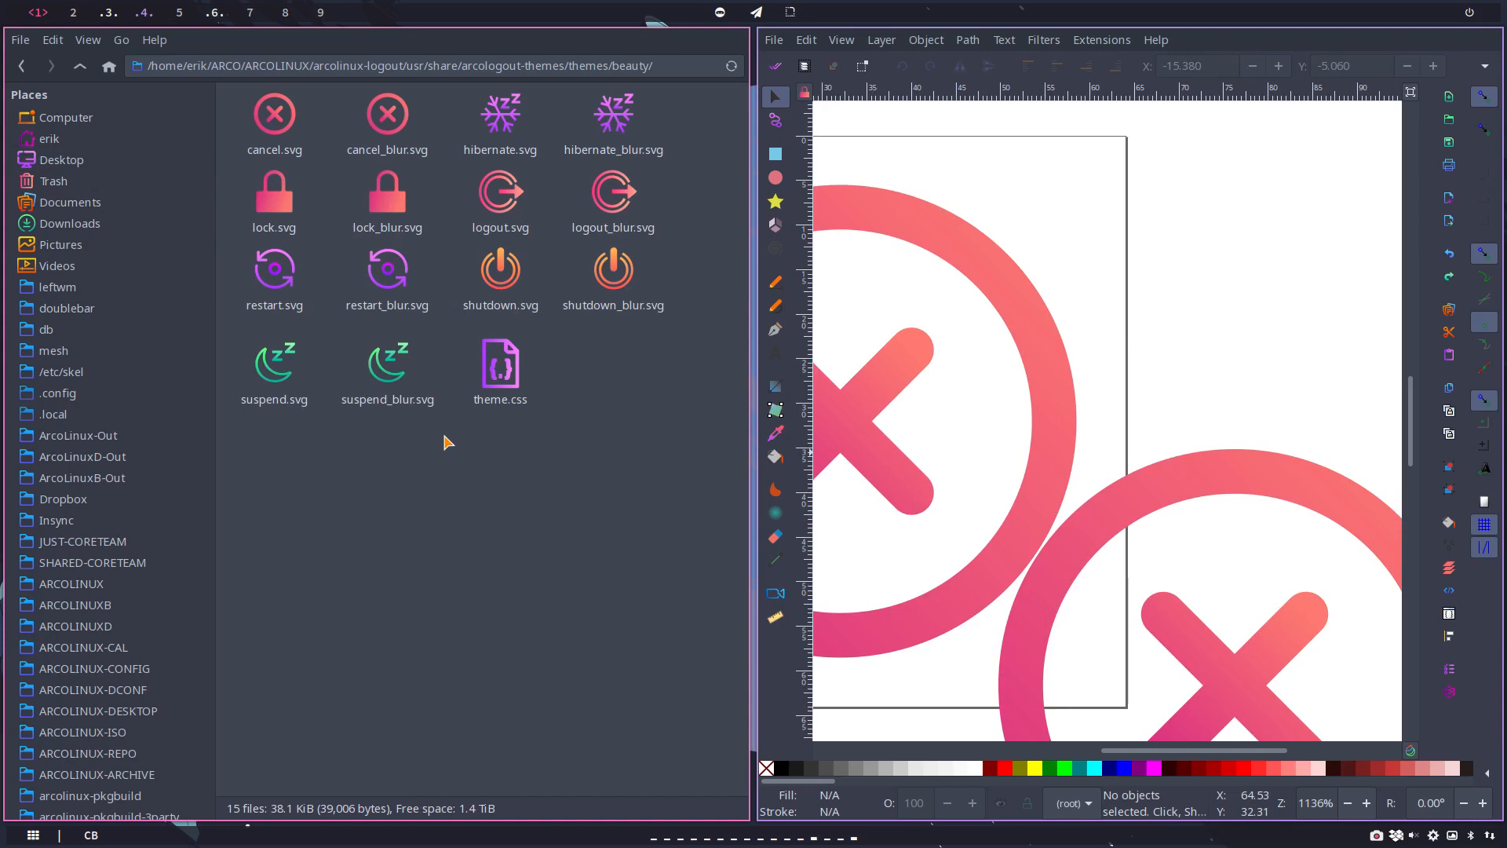
{"action": "key", "text": "super+q"}
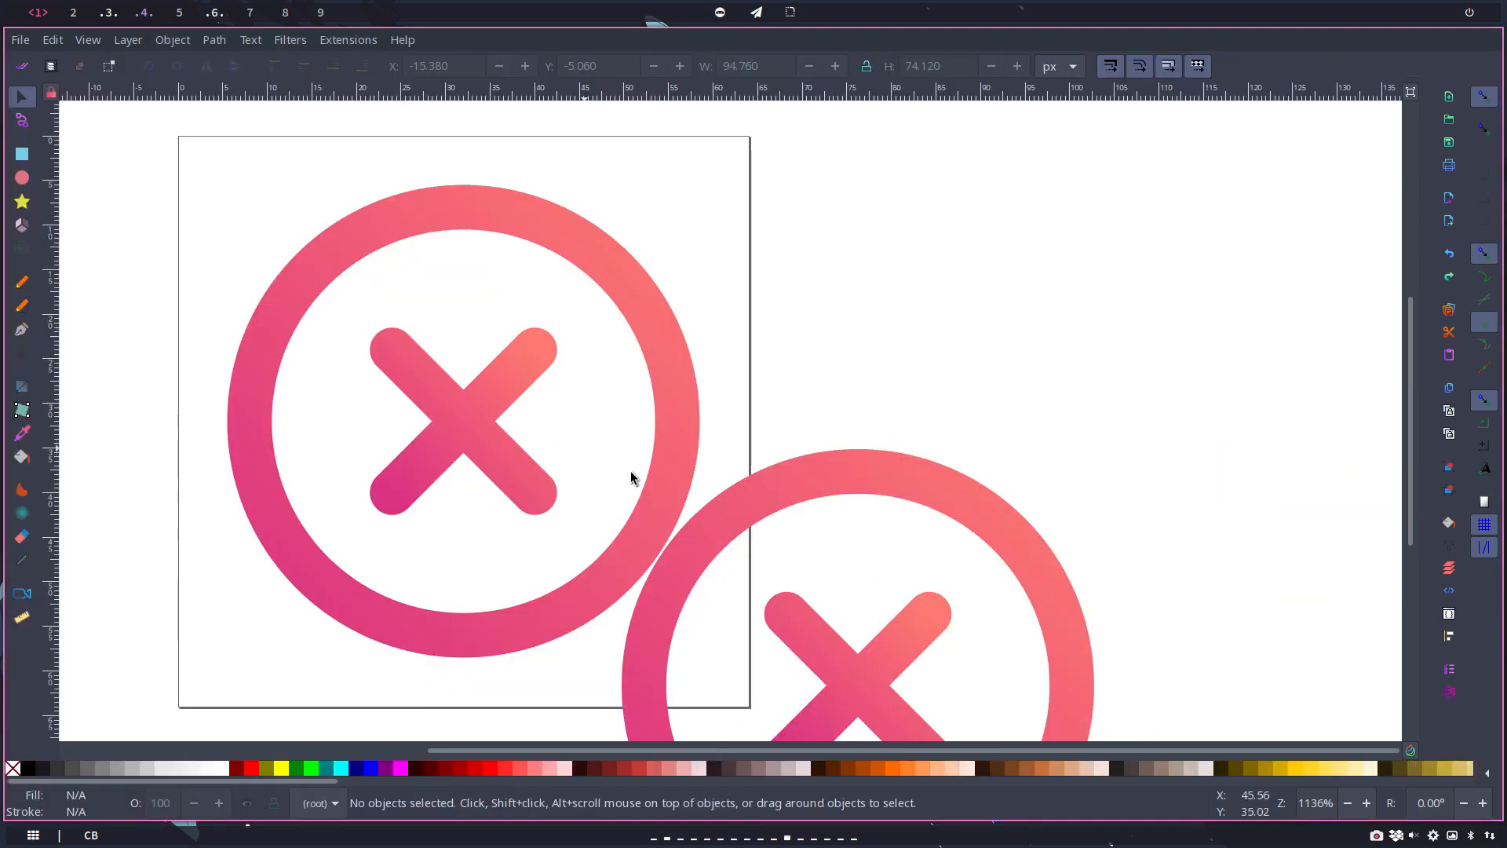
Step: Try moving the copied icon's ring alone and the ring with part of its cross, undoing each move
{"action": "left_click", "coordinate": [752, 510]}
{"action": "left_click_drag", "start_coordinate": [752, 510], "coordinate": [806, 394]}
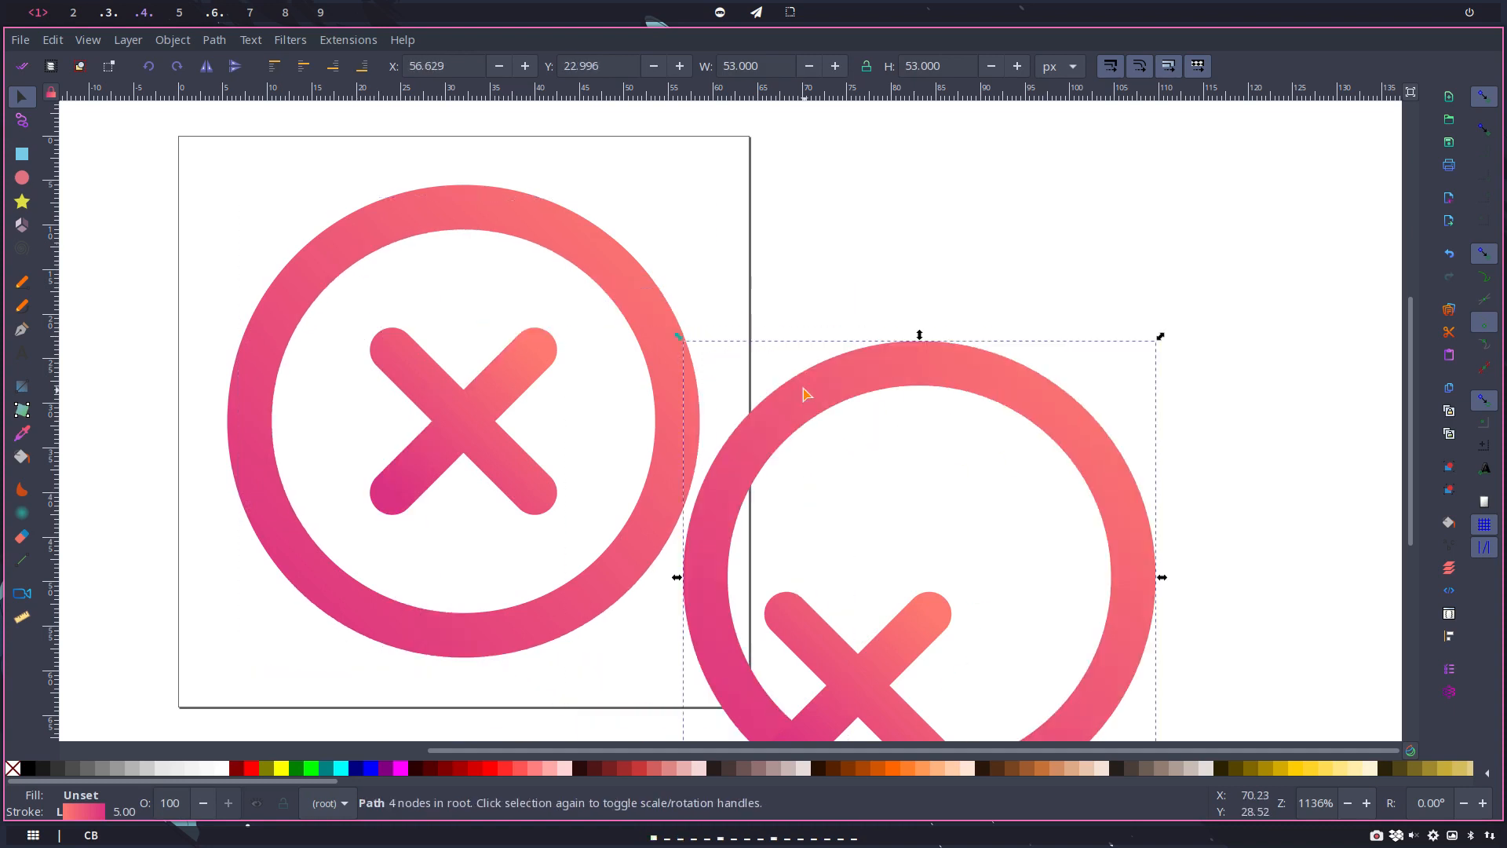
{"action": "key", "text": "ctrl+z"}
{"action": "left_click", "coordinate": [860, 664], "text": "shift"}
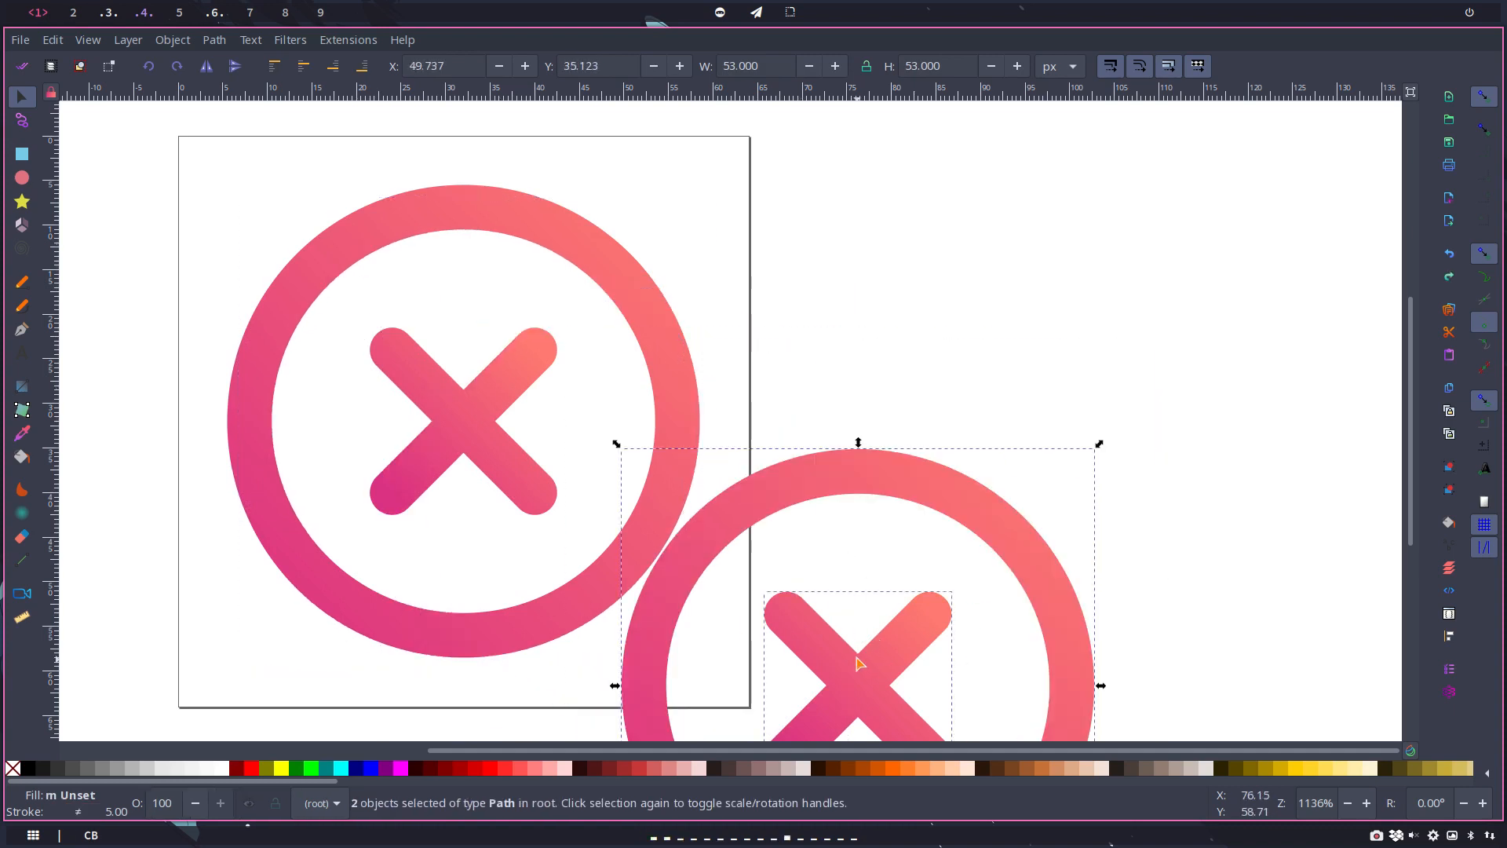
{"action": "left_click_drag", "start_coordinate": [782, 499], "coordinate": [406, 244]}
{"action": "key", "text": "ctrl+z"}
Step: Try to move the copied ring together with one stroke of its cross, and undo the move
{"action": "scroll", "coordinate": [1028, 466], "scroll_direction": "down", "scroll_amount": 6}
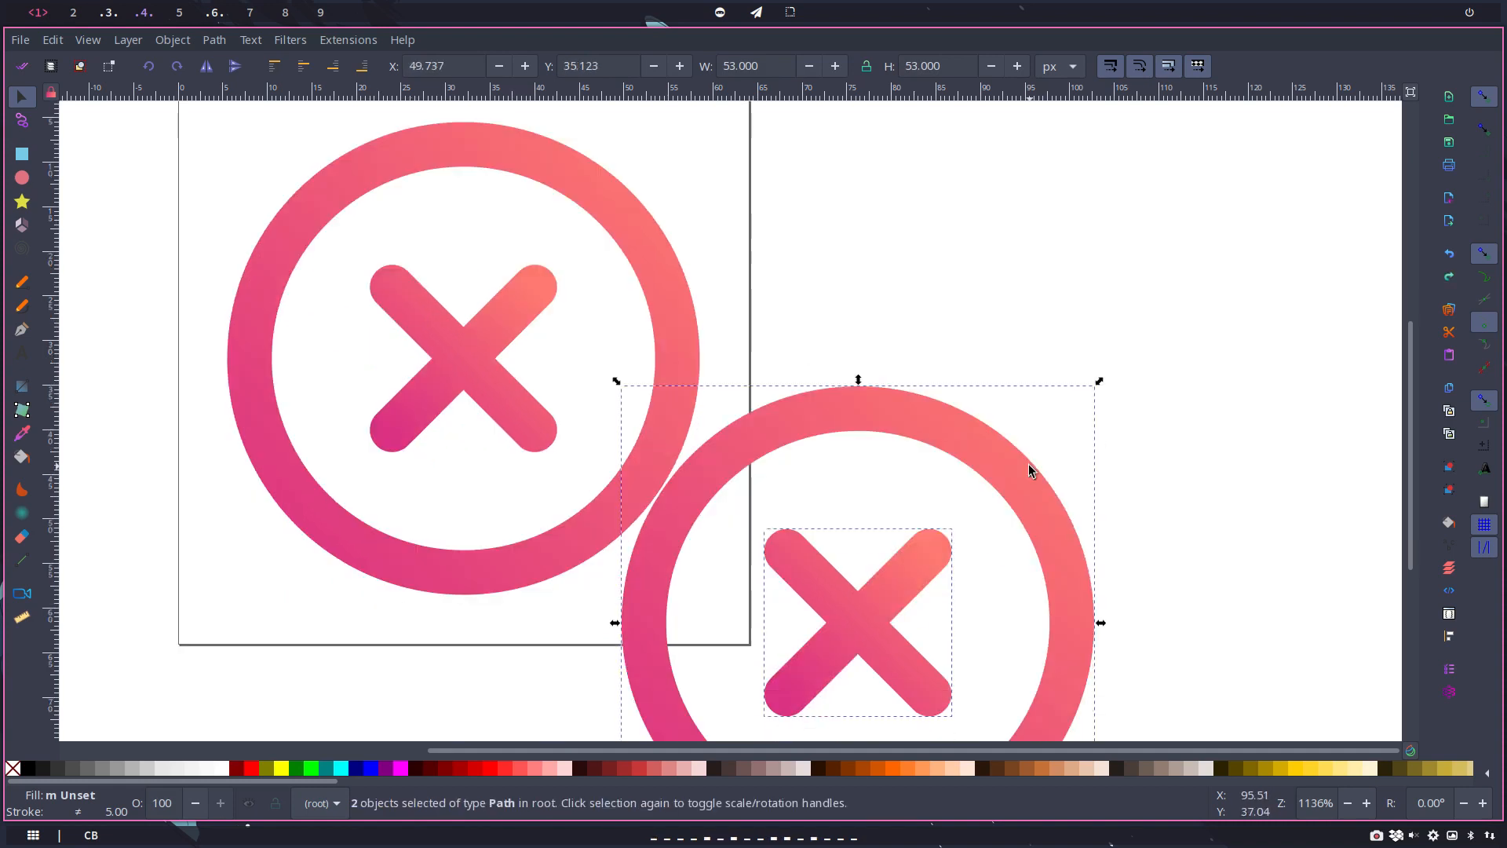
{"action": "left_click", "coordinate": [861, 496], "text": "shift"}
{"action": "left_click", "coordinate": [864, 492], "text": "shift"}
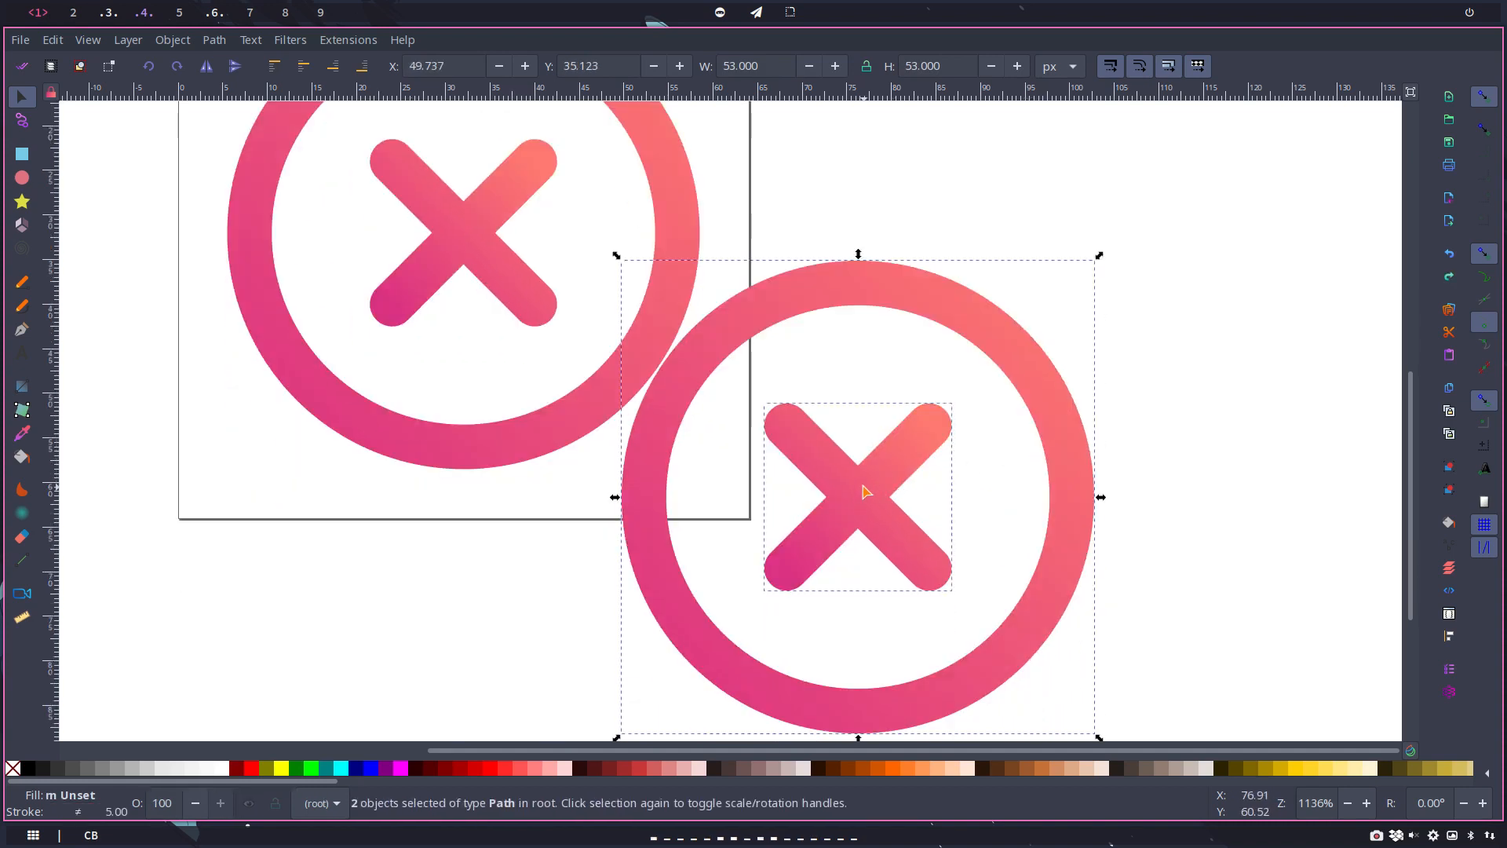
{"action": "left_click", "coordinate": [801, 549], "text": "shift"}
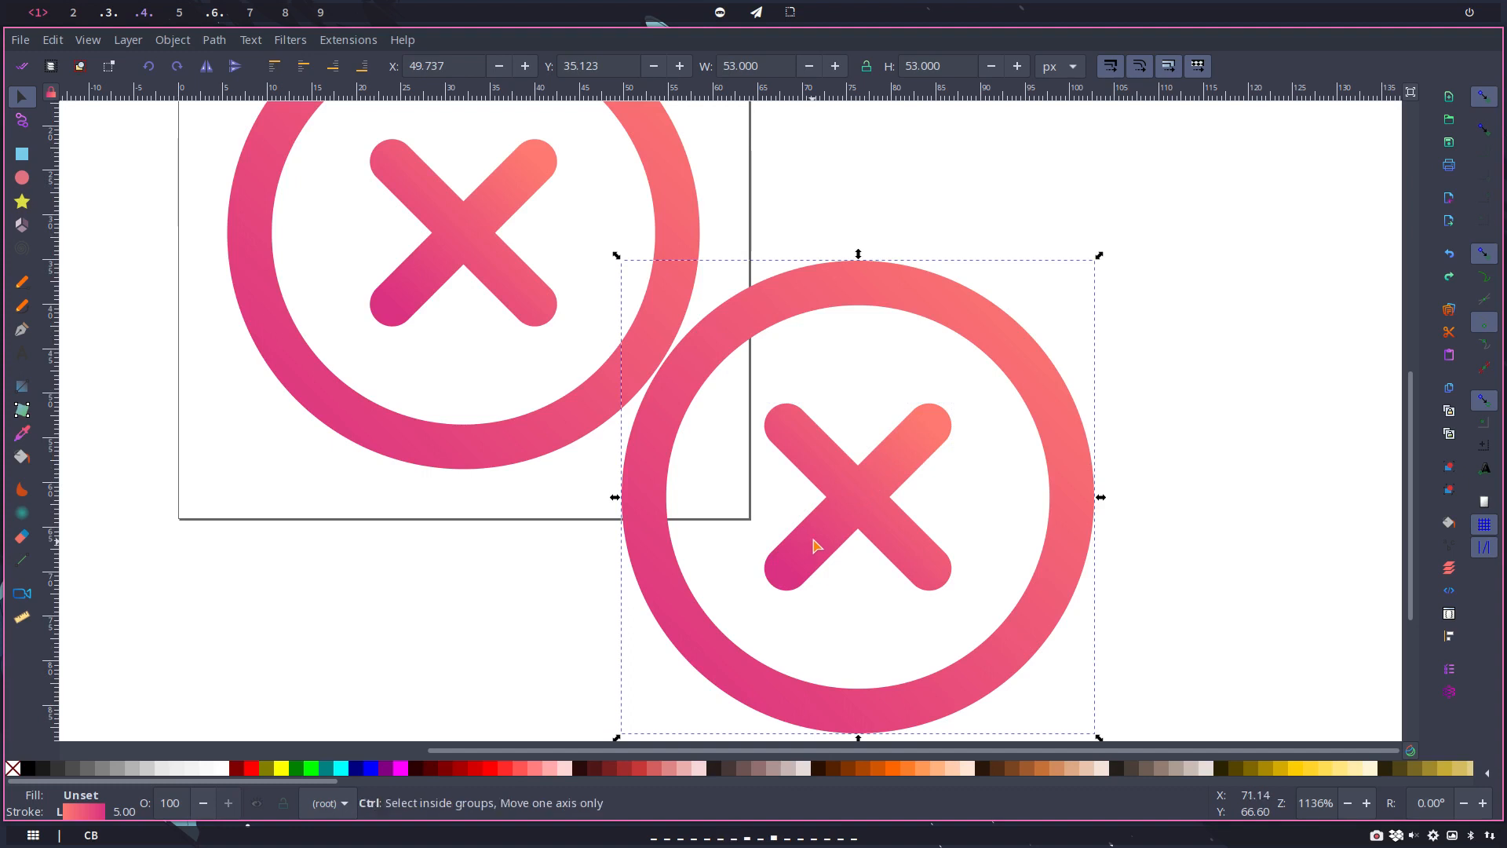
{"action": "left_click", "coordinate": [817, 535]}
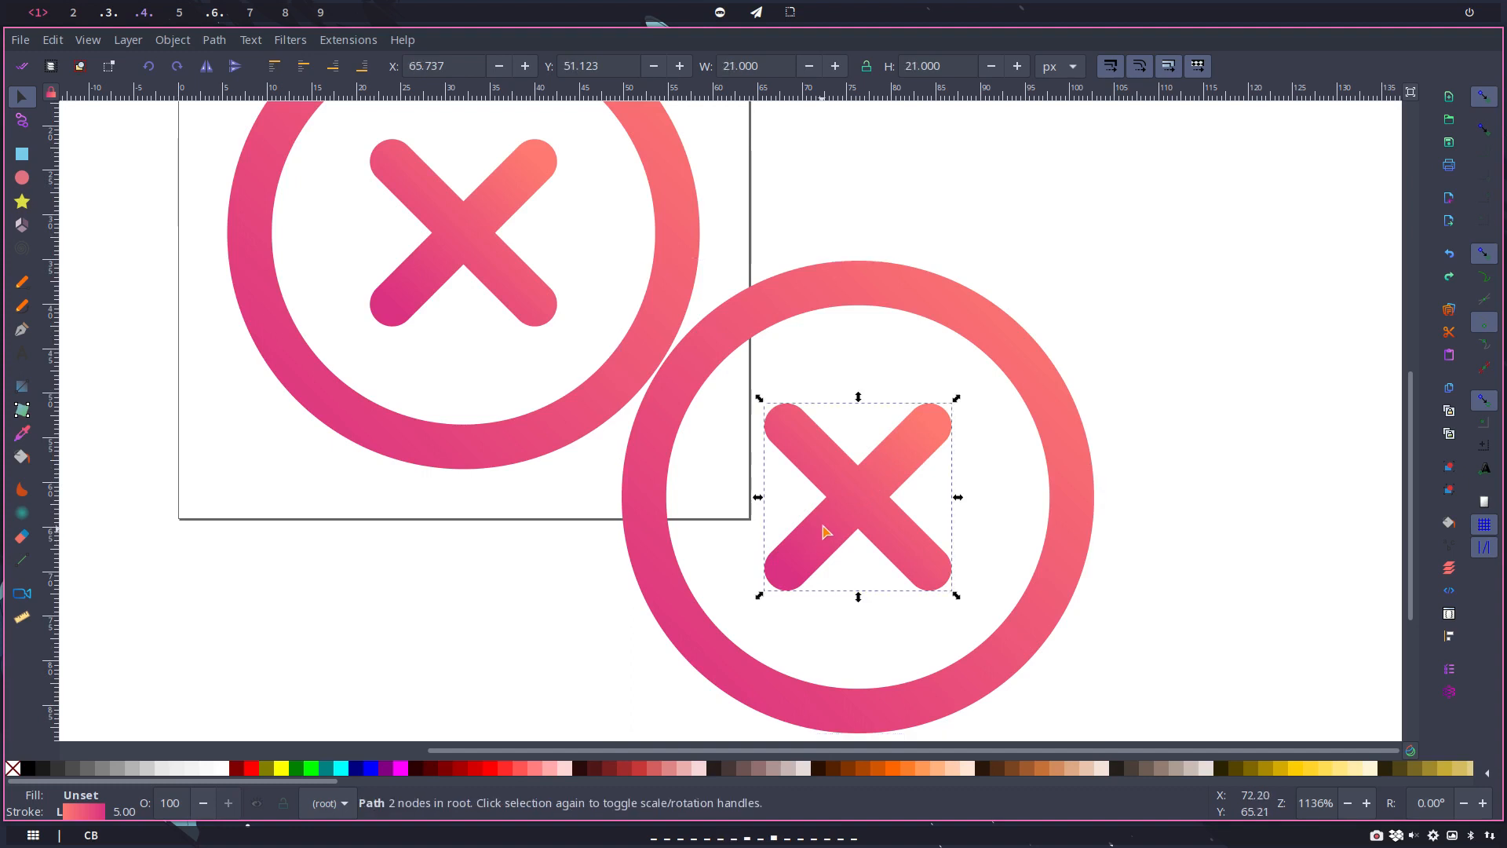
{"action": "left_click", "coordinate": [836, 305]}
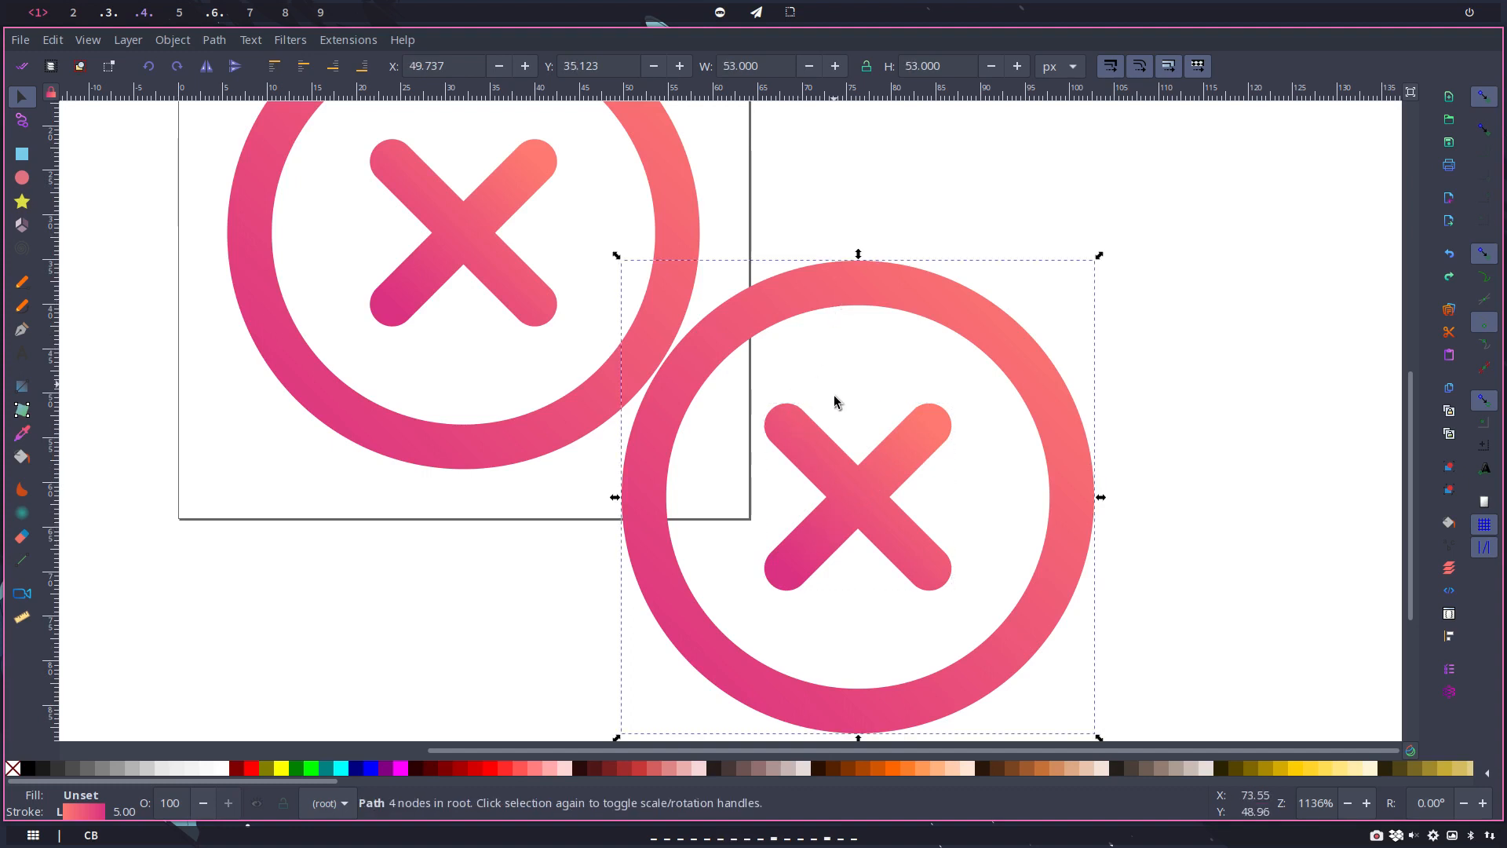
{"action": "left_click", "coordinate": [871, 496], "text": "shift"}
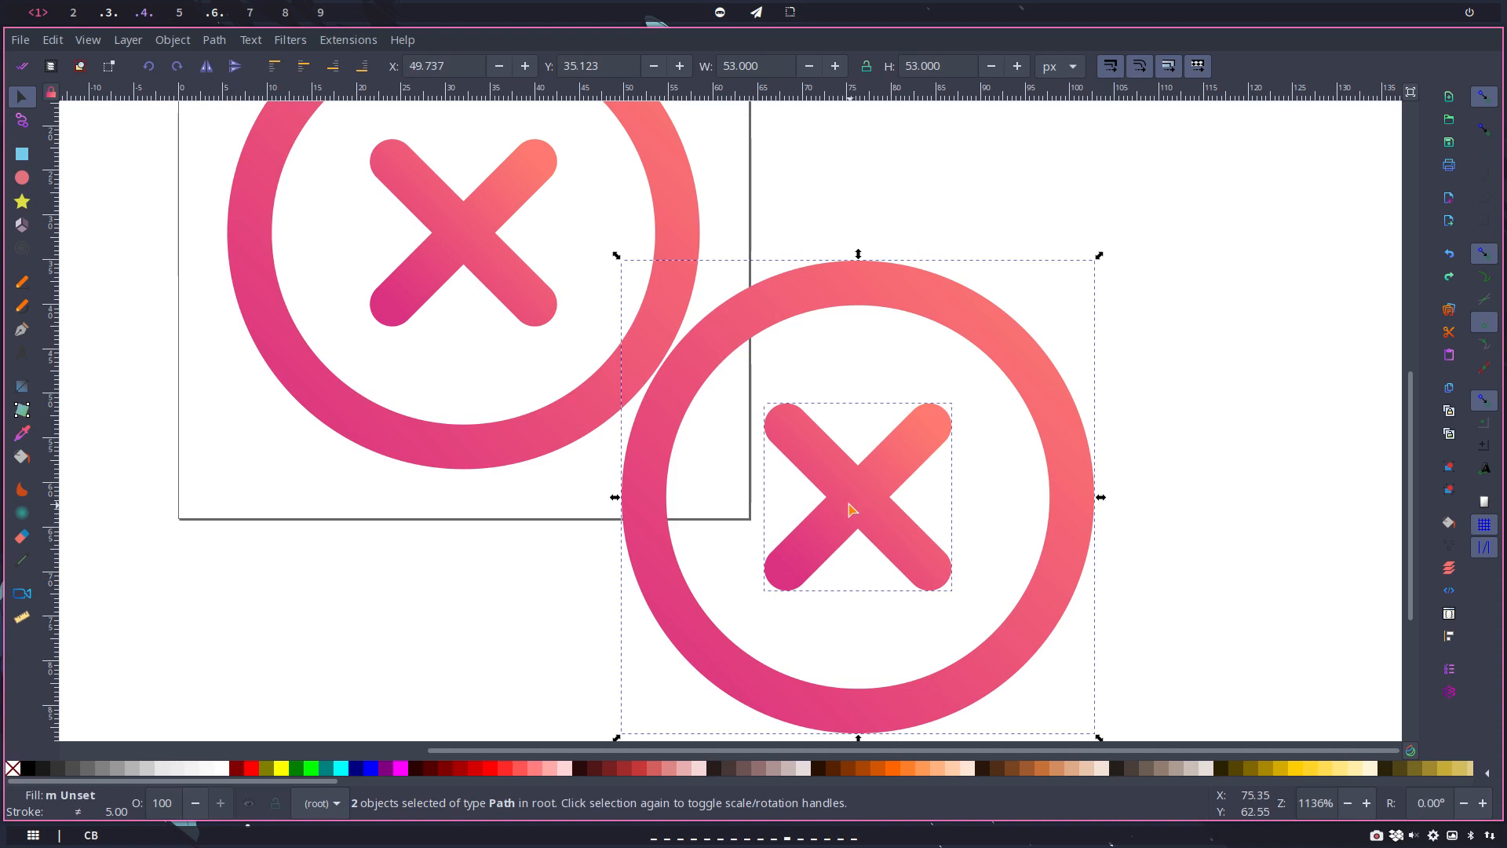
{"action": "mouse_move", "coordinate": [850, 506]}
{"action": "left_mouse_down"}
{"action": "mouse_move", "coordinate": [786, 475]}
{"action": "mouse_move", "coordinate": [831, 501]}
{"action": "left_mouse_up"}
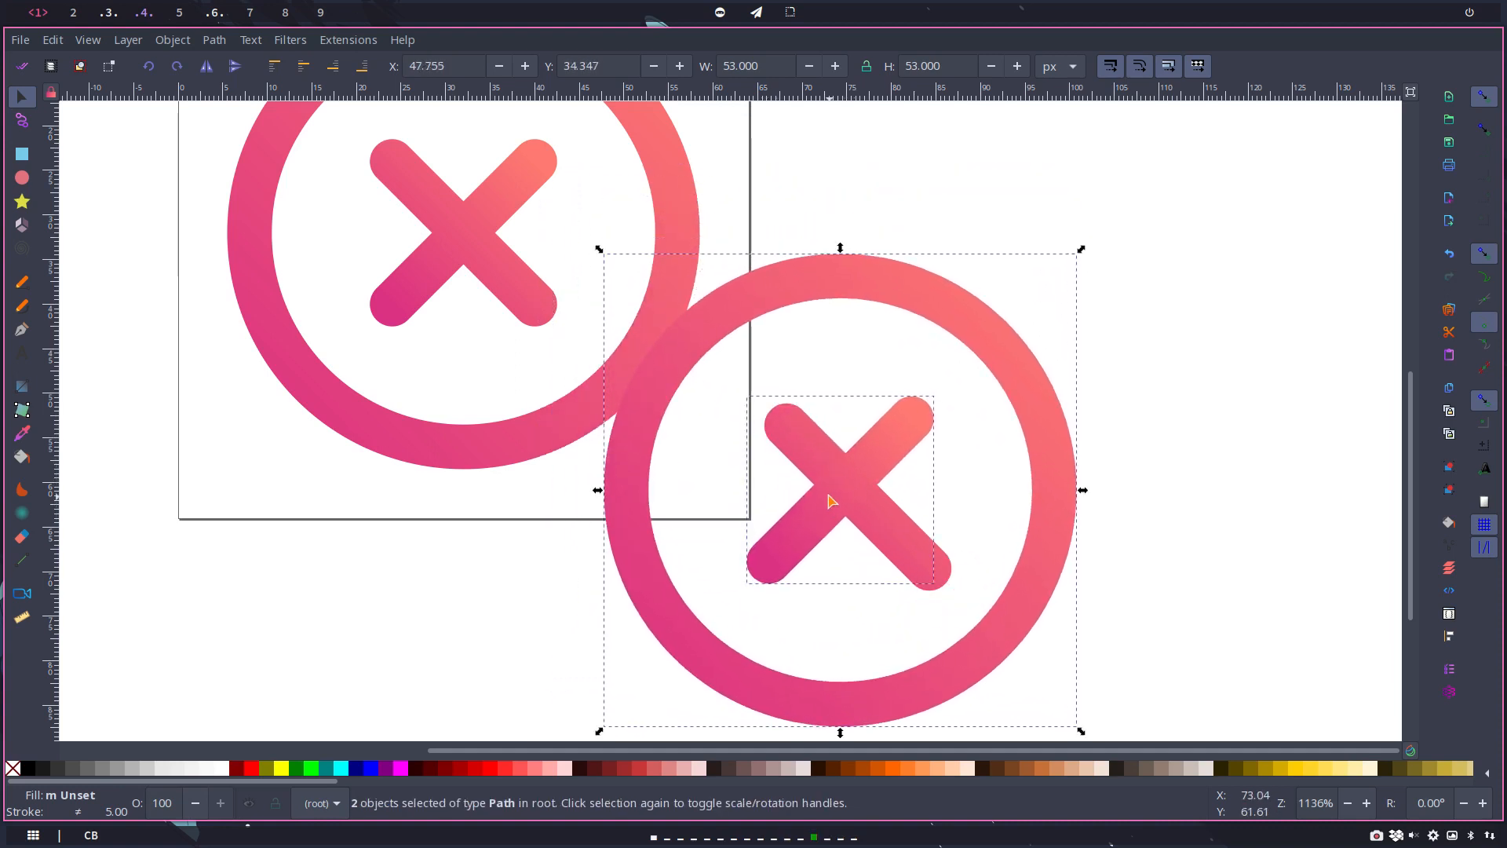
{"action": "key", "text": "ctrl+z"}
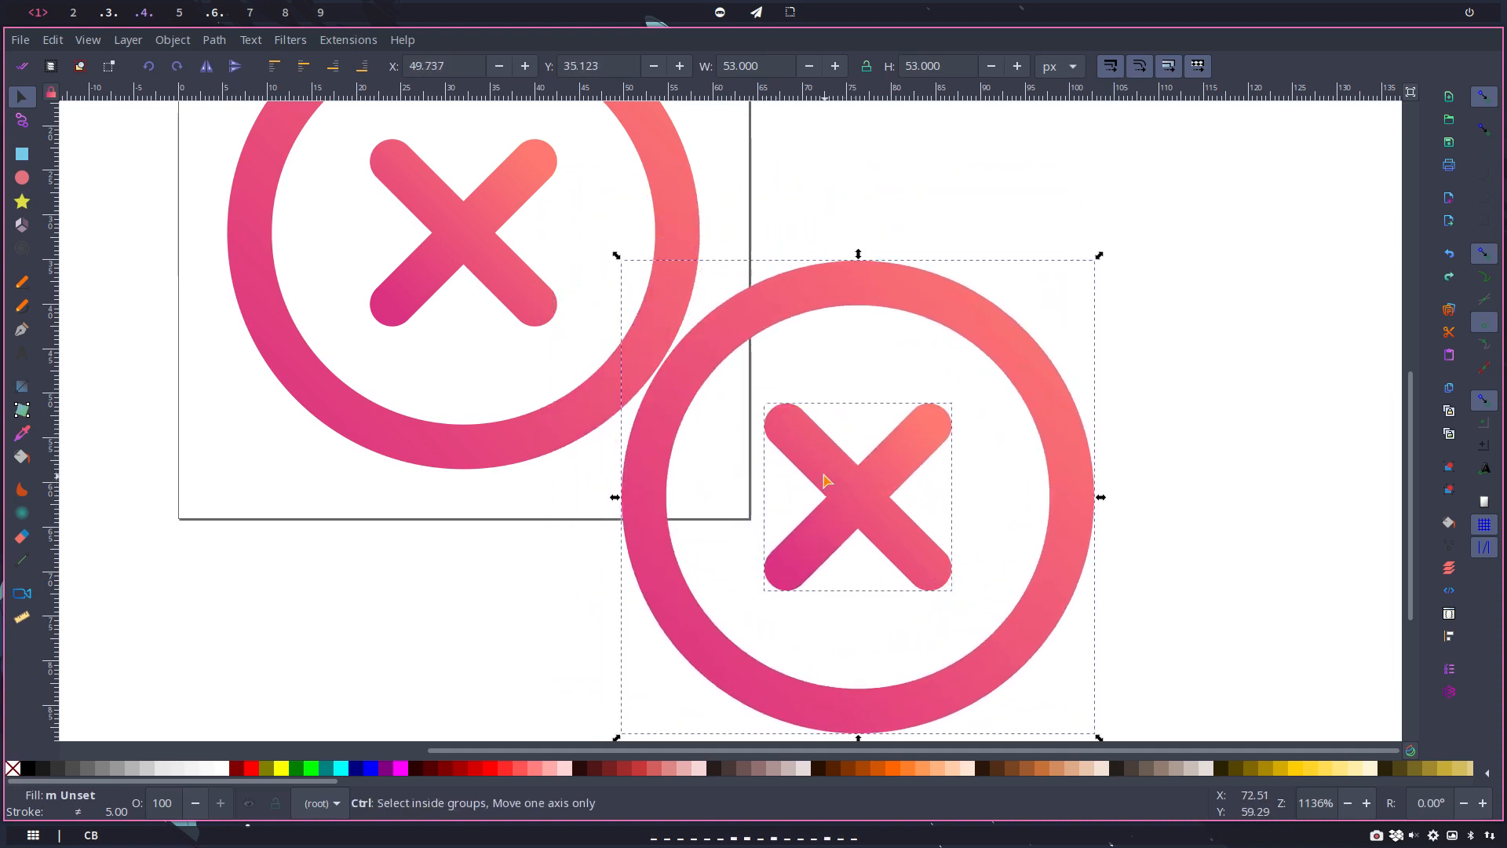
Step: Select the ring and both cross strokes of the copied cancel icon and move them clear of the page, to about X 70.6, Y 25.5
{"action": "left_click", "coordinate": [826, 477], "text": "ctrl"}
{"action": "left_click", "coordinate": [826, 474], "text": "shift"}
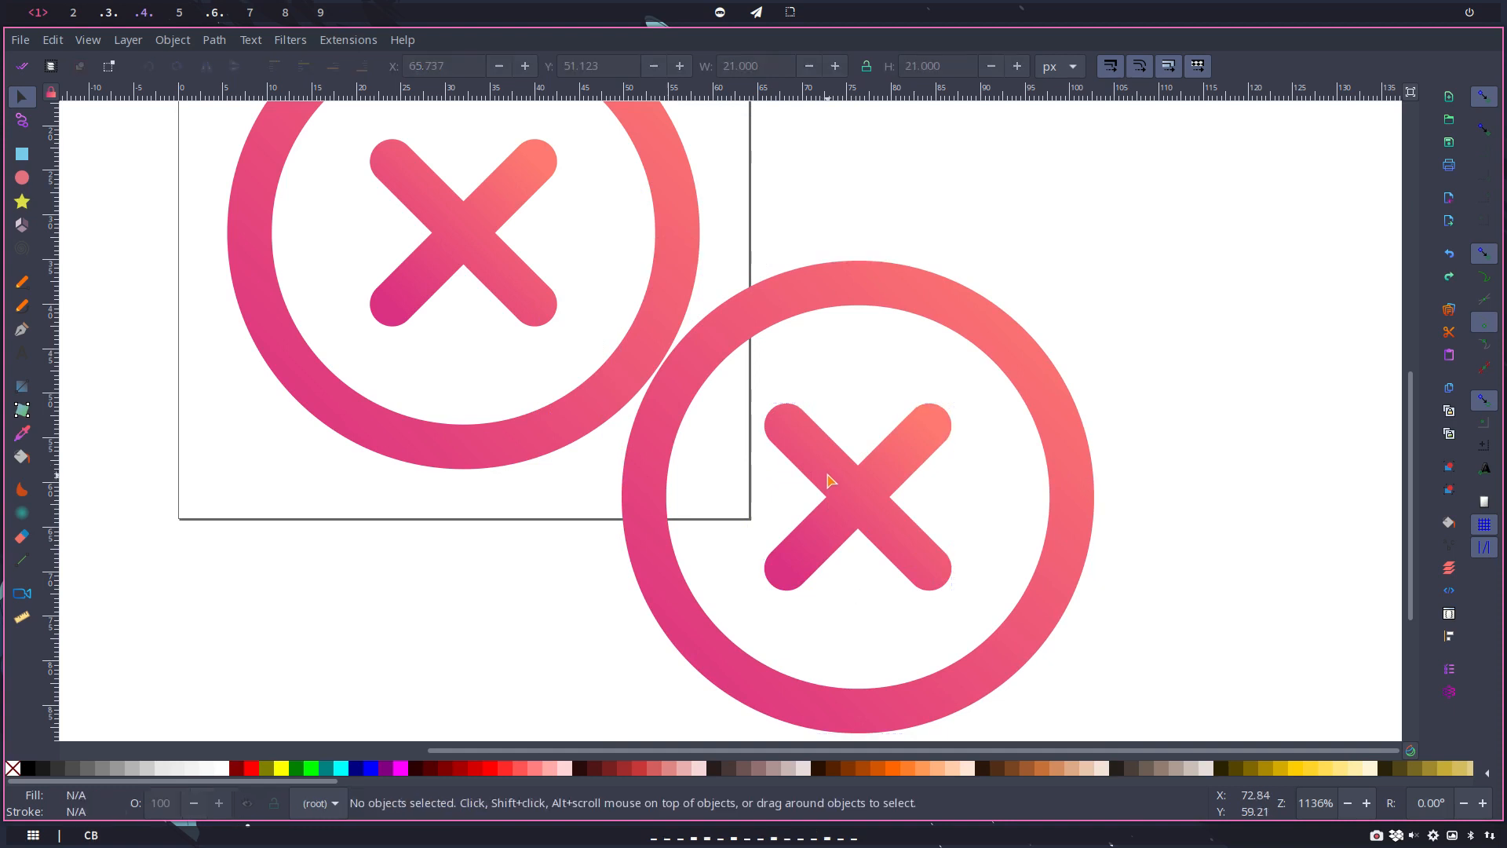
{"action": "left_click", "coordinate": [846, 509]}
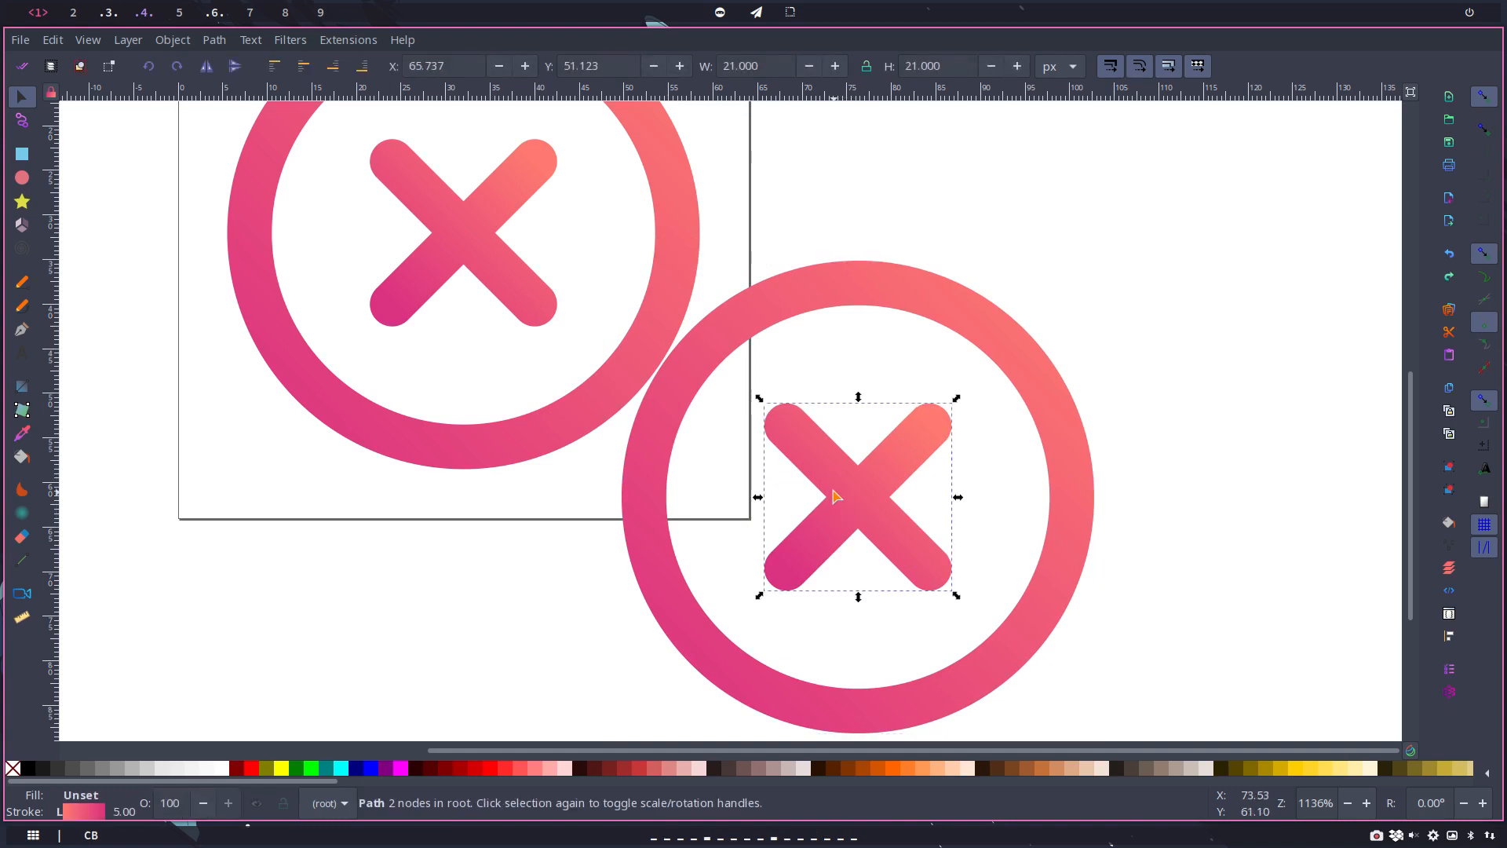
{"action": "left_click", "coordinate": [782, 305], "text": "shift"}
{"action": "left_click_drag", "start_coordinate": [805, 461], "coordinate": [989, 379]}
Step: Group the three copied shapes and place the group exactly over the original icon at X 5.500, Y 5.500
{"action": "right_click", "coordinate": [992, 382]}
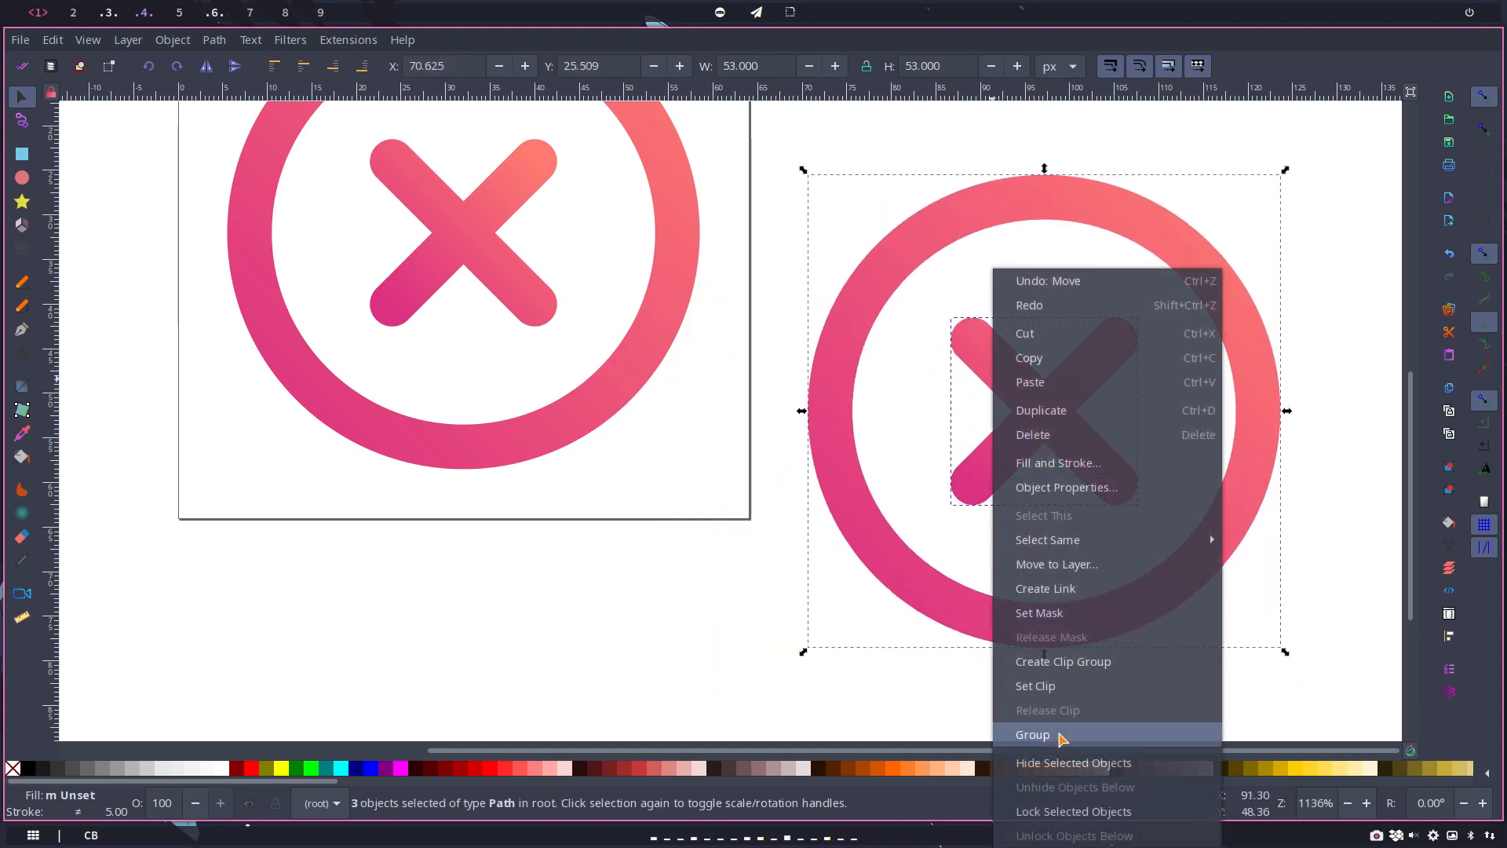
{"action": "left_click", "coordinate": [1061, 736]}
{"action": "left_click_drag", "start_coordinate": [1035, 415], "coordinate": [460, 241]}
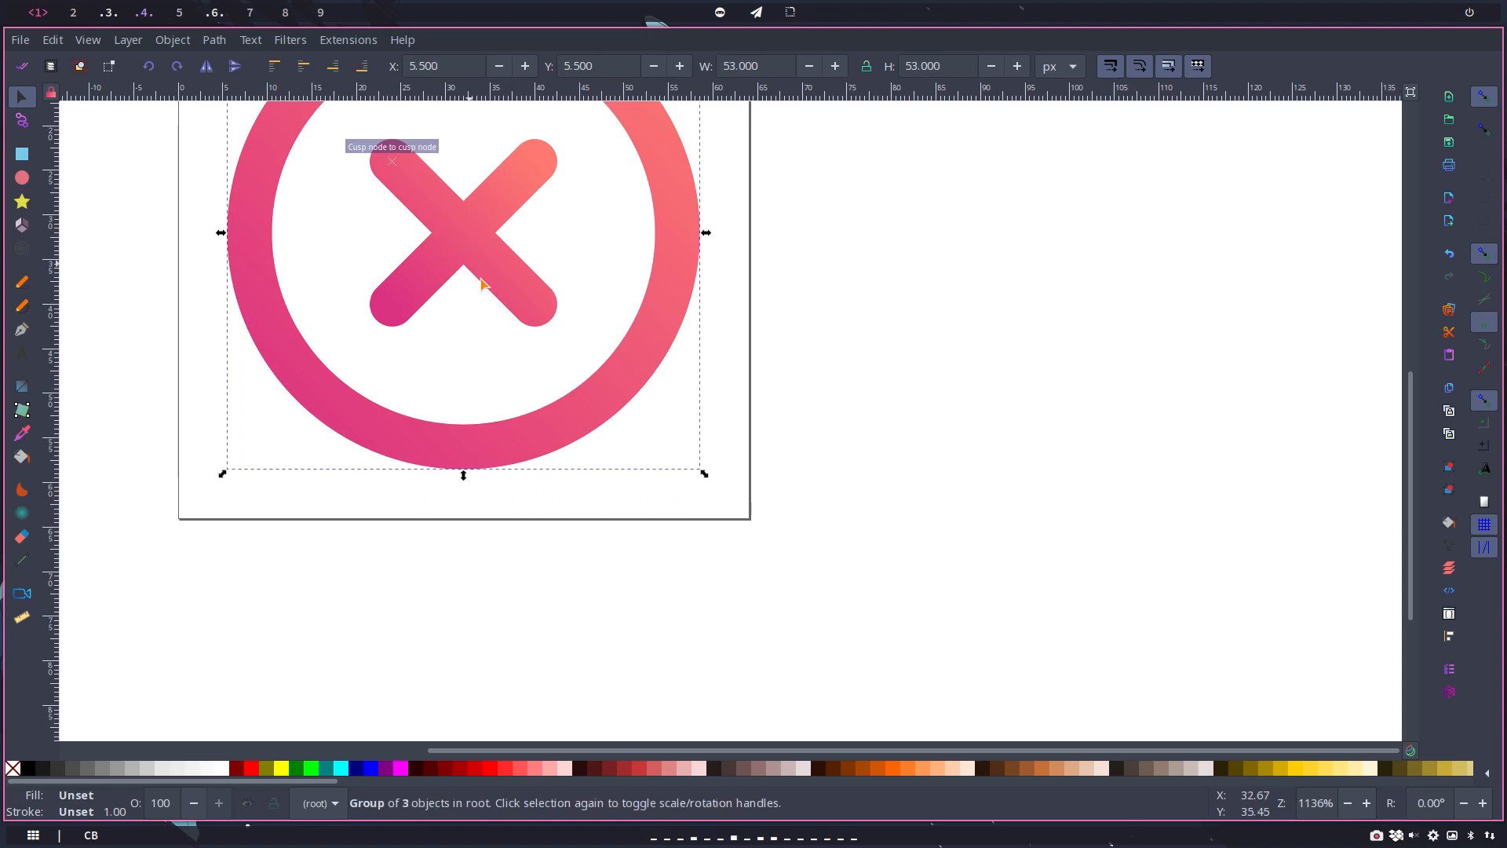
{"action": "scroll", "coordinate": [555, 343], "scroll_direction": "up", "scroll_amount": 6}
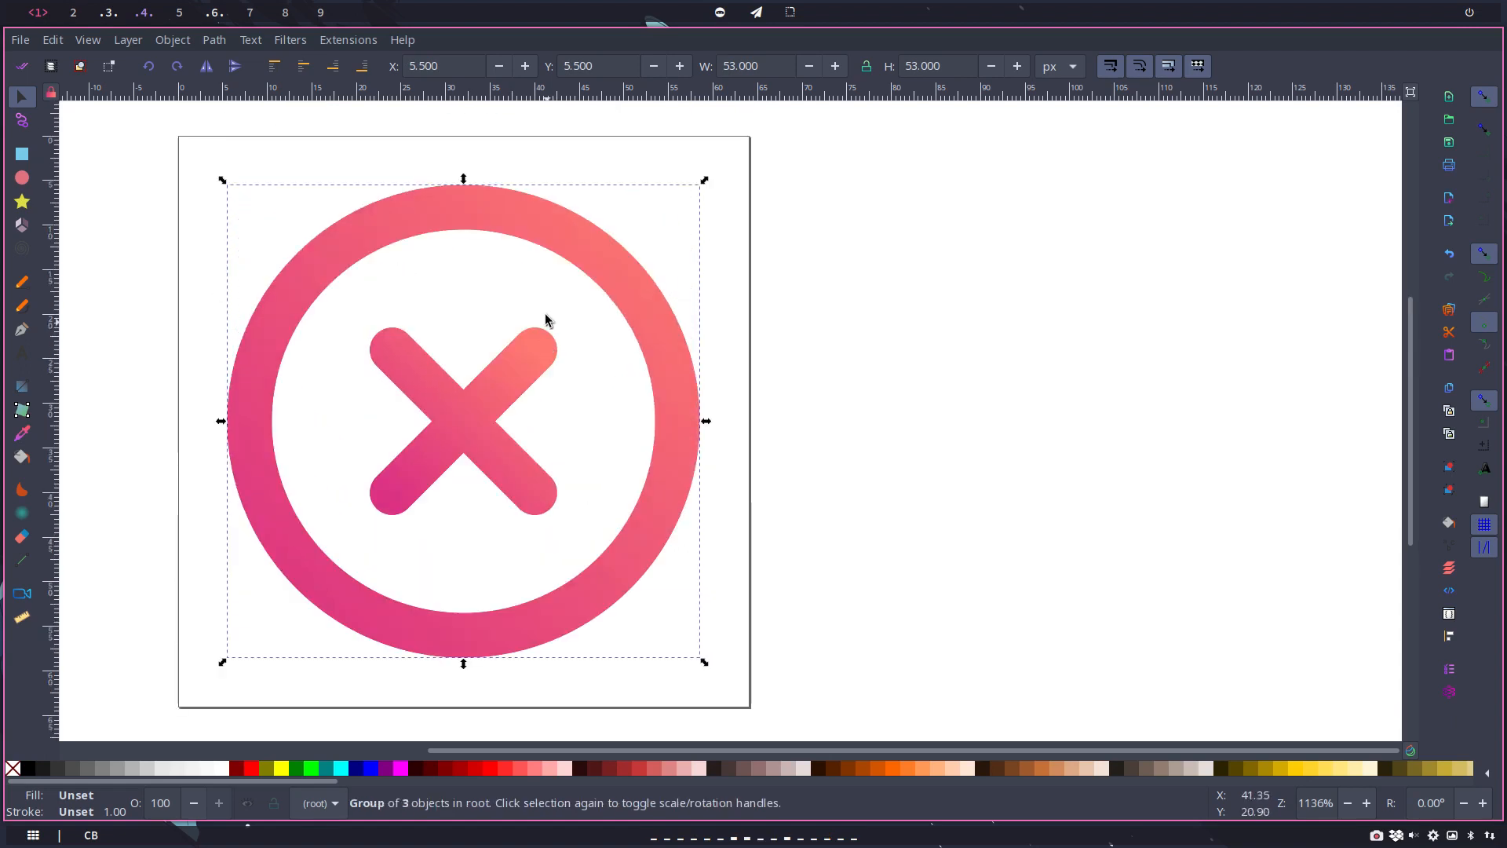
{"action": "left_click", "coordinate": [296, 41]}
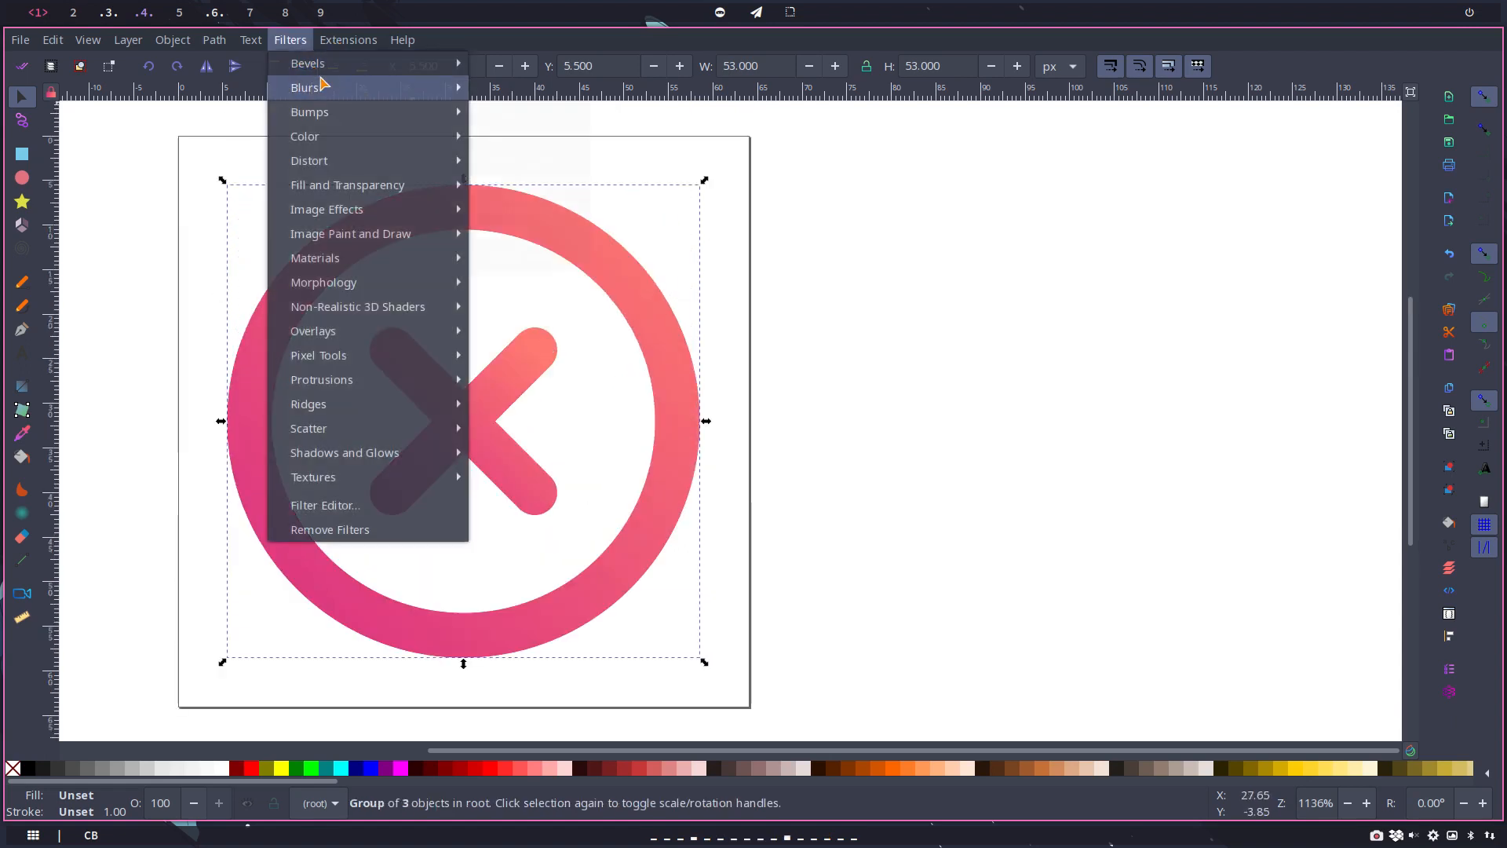
{"action": "mouse_move", "coordinate": [322, 84]}
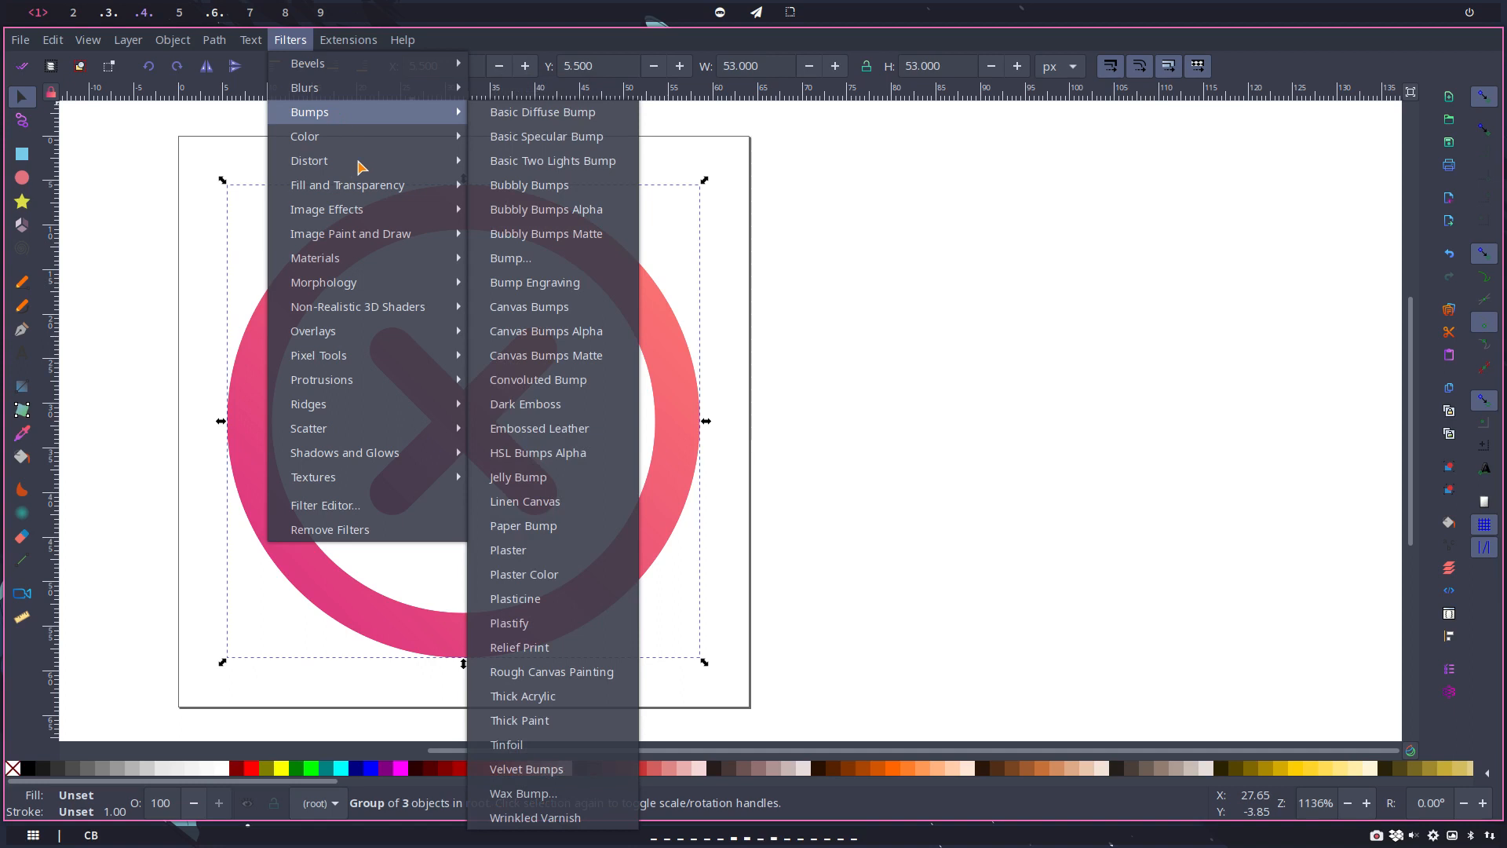
{"action": "mouse_move", "coordinate": [395, 267]}
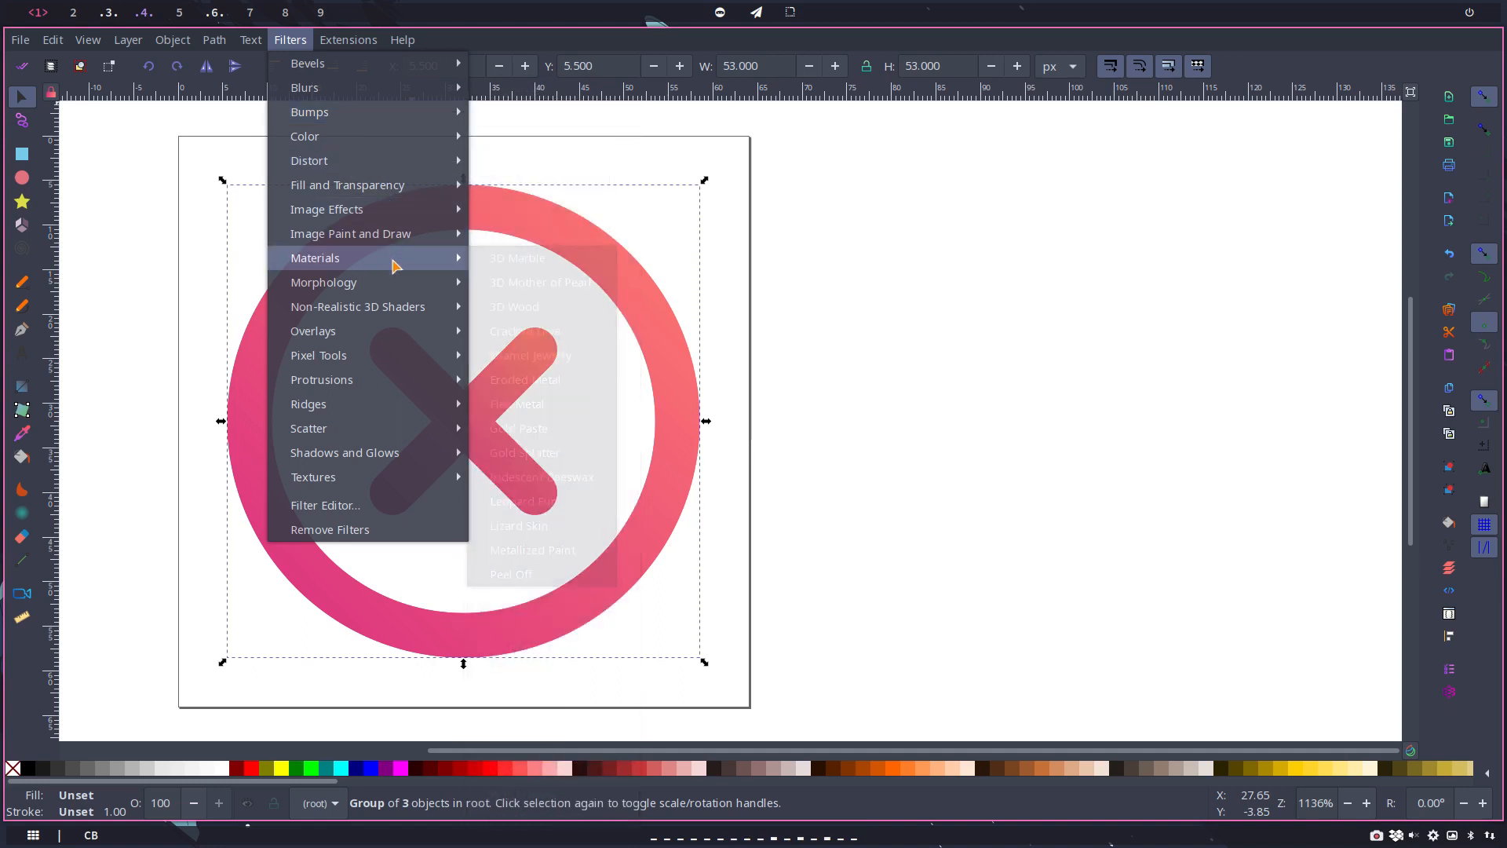
{"action": "mouse_move", "coordinate": [380, 404]}
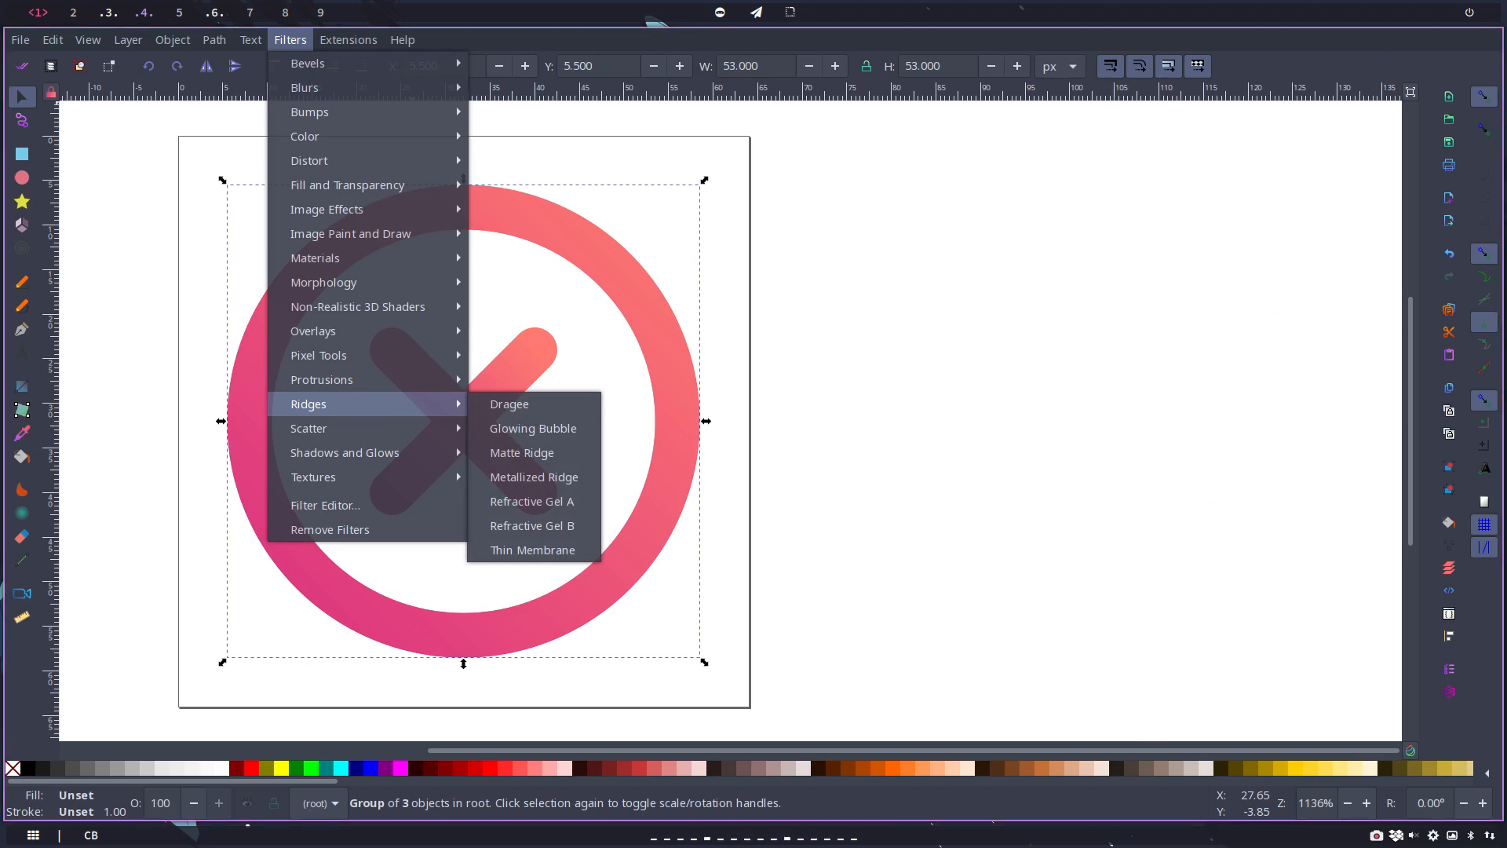
{"action": "key", "text": "Escape"}
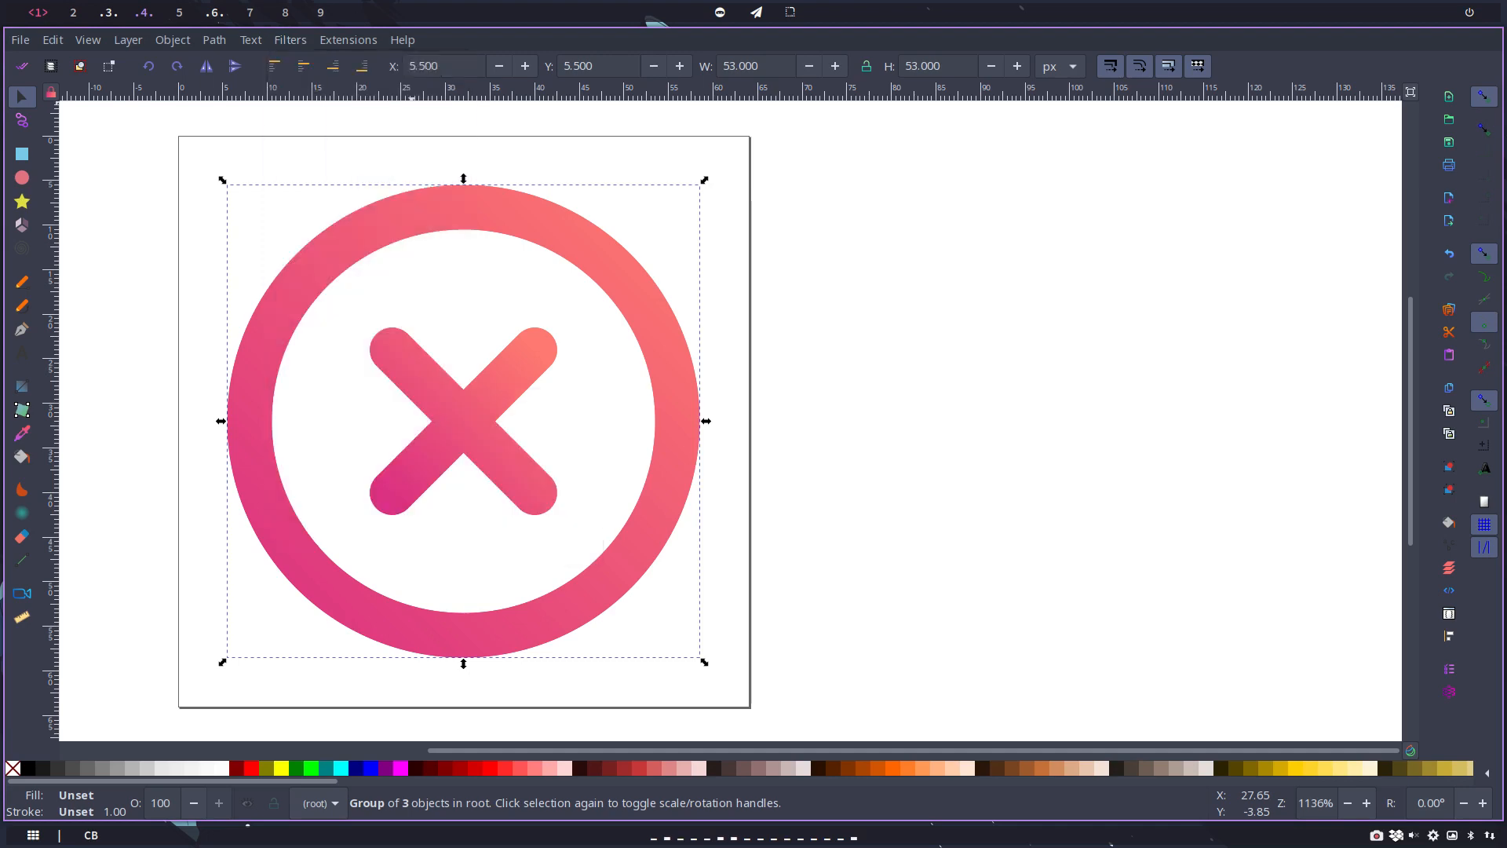
Step: Go from the beauty folder to the sweet theme folder in the file manager and open its cancel_blur.svg in Inkscape
{"action": "key", "text": "super+space"}
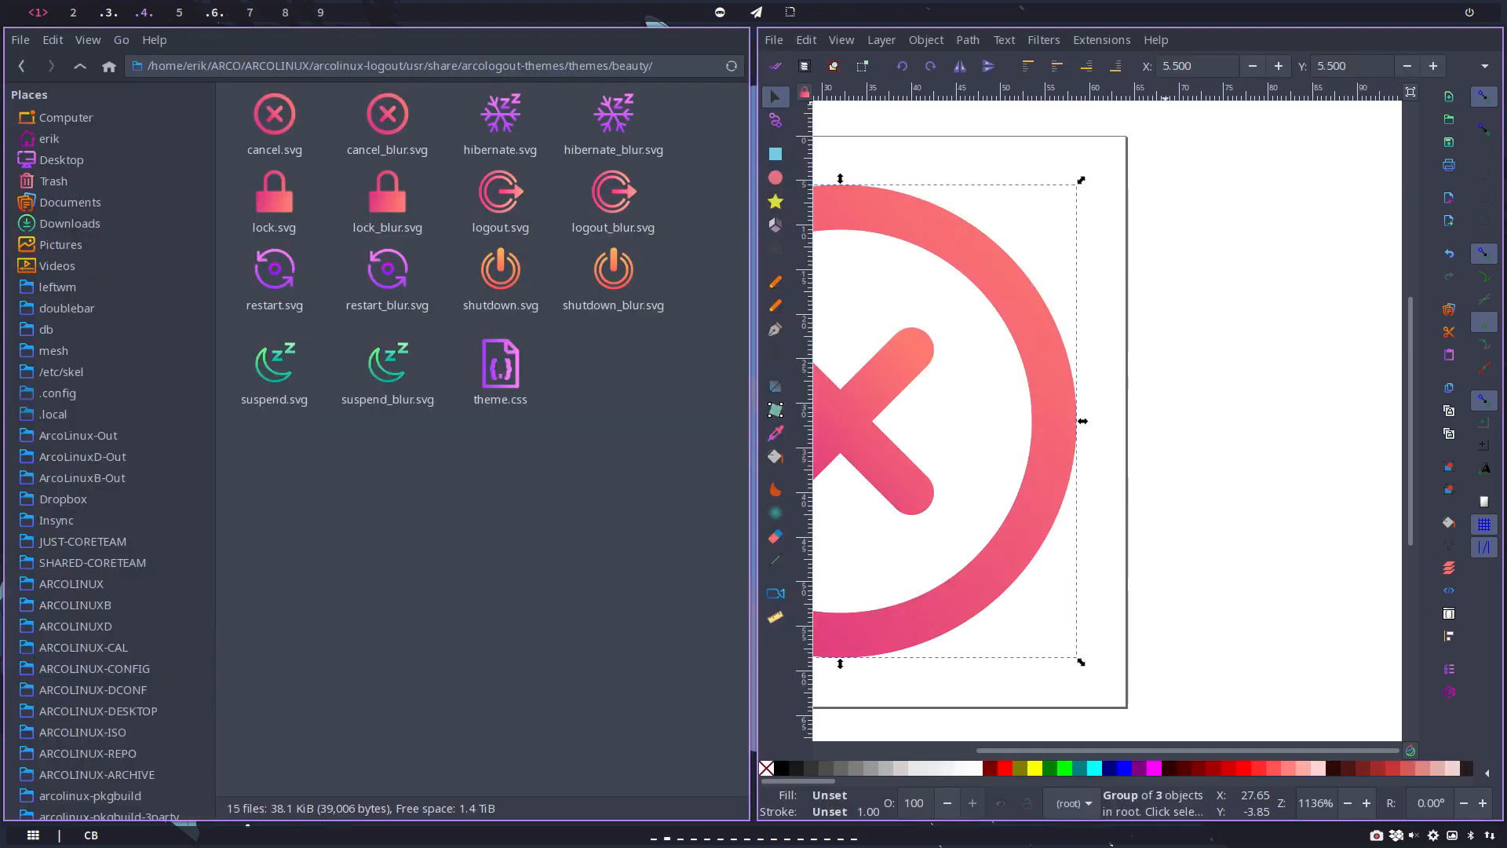
{"action": "left_click", "coordinate": [79, 66]}
{"action": "left_click", "coordinate": [308, 124]}
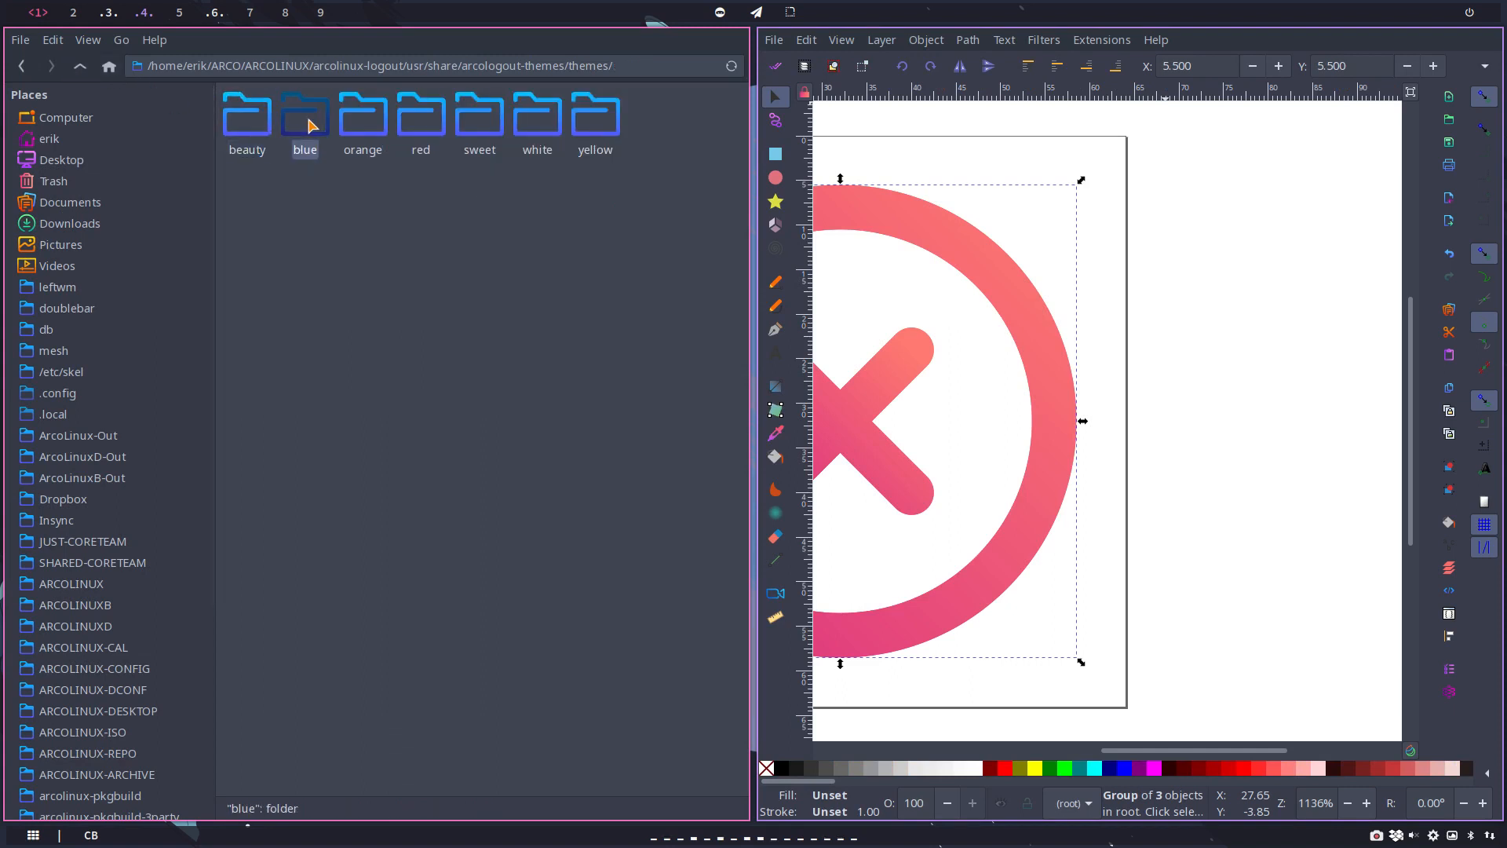
{"action": "double_click", "coordinate": [480, 124]}
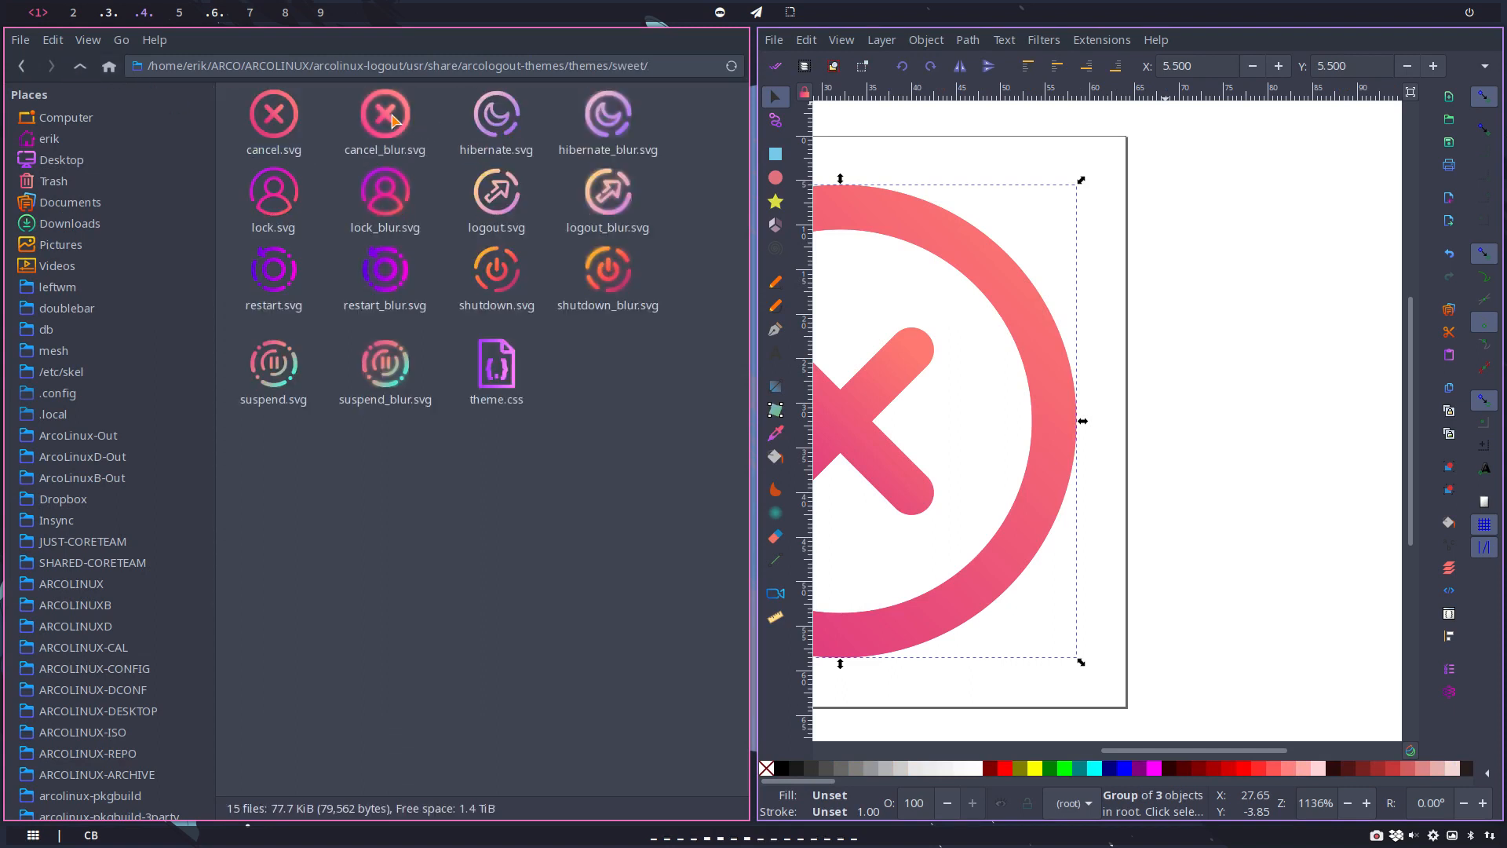
{"action": "double_click", "coordinate": [391, 119]}
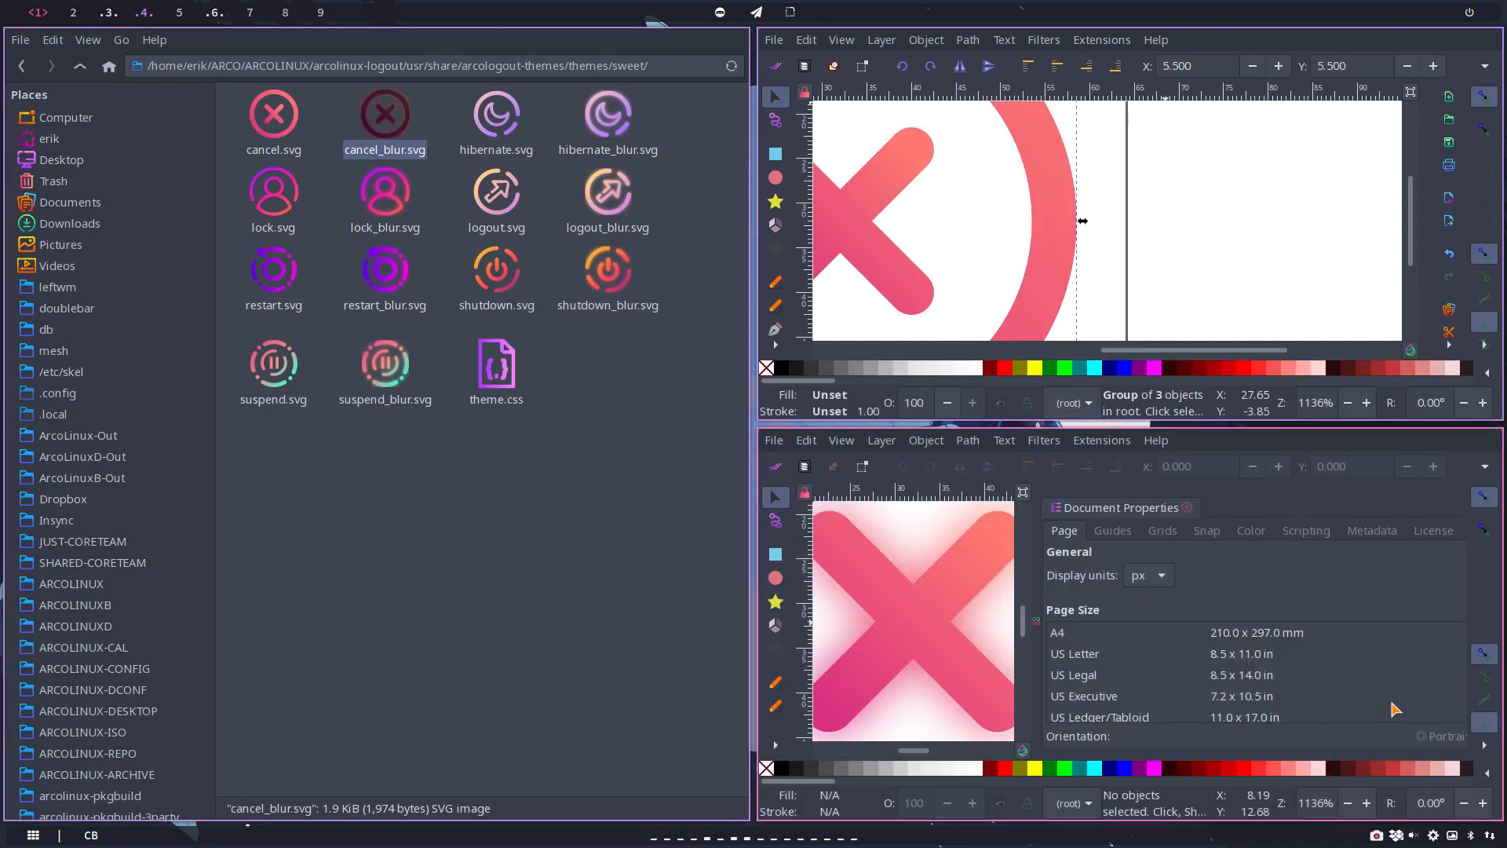
Step: Show the sweet theme's cancel_blur.svg full screen, select its blurred icon group and close the document properties
{"action": "key", "text": "super+f"}
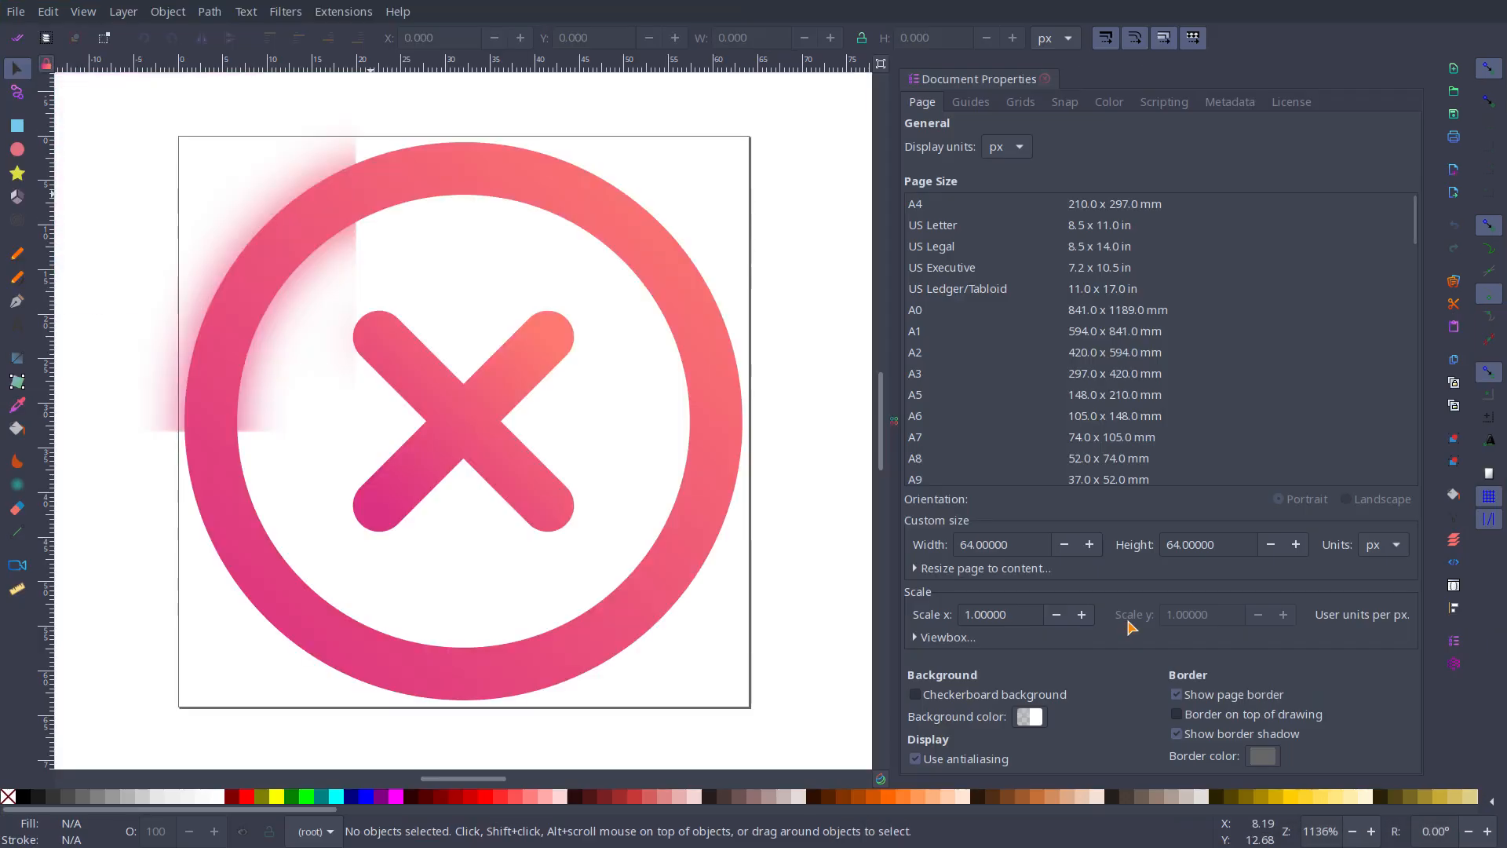
{"action": "left_click", "coordinate": [288, 302]}
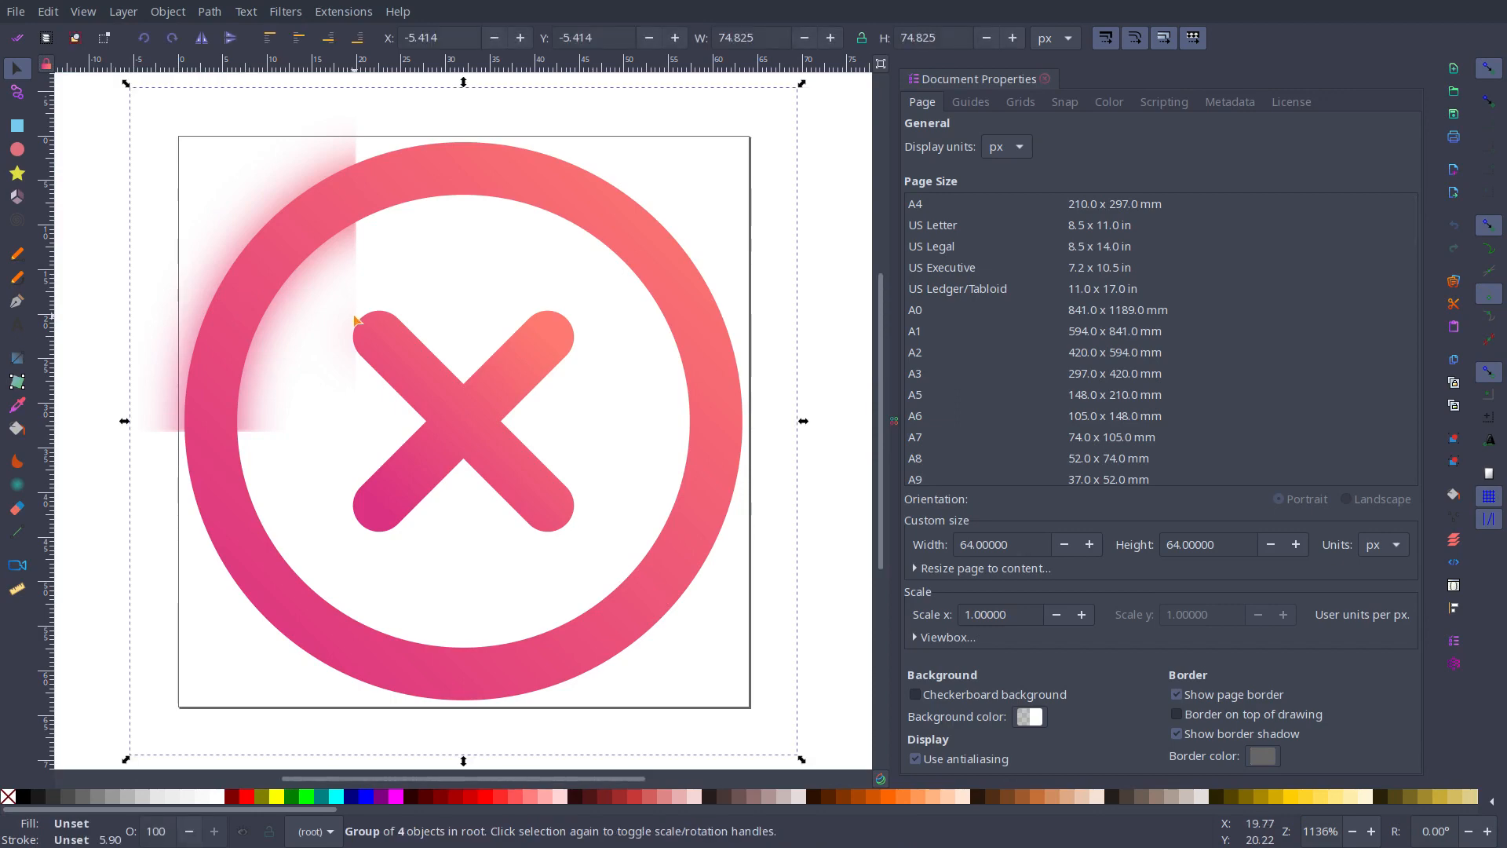
{"action": "key", "text": "super+f"}
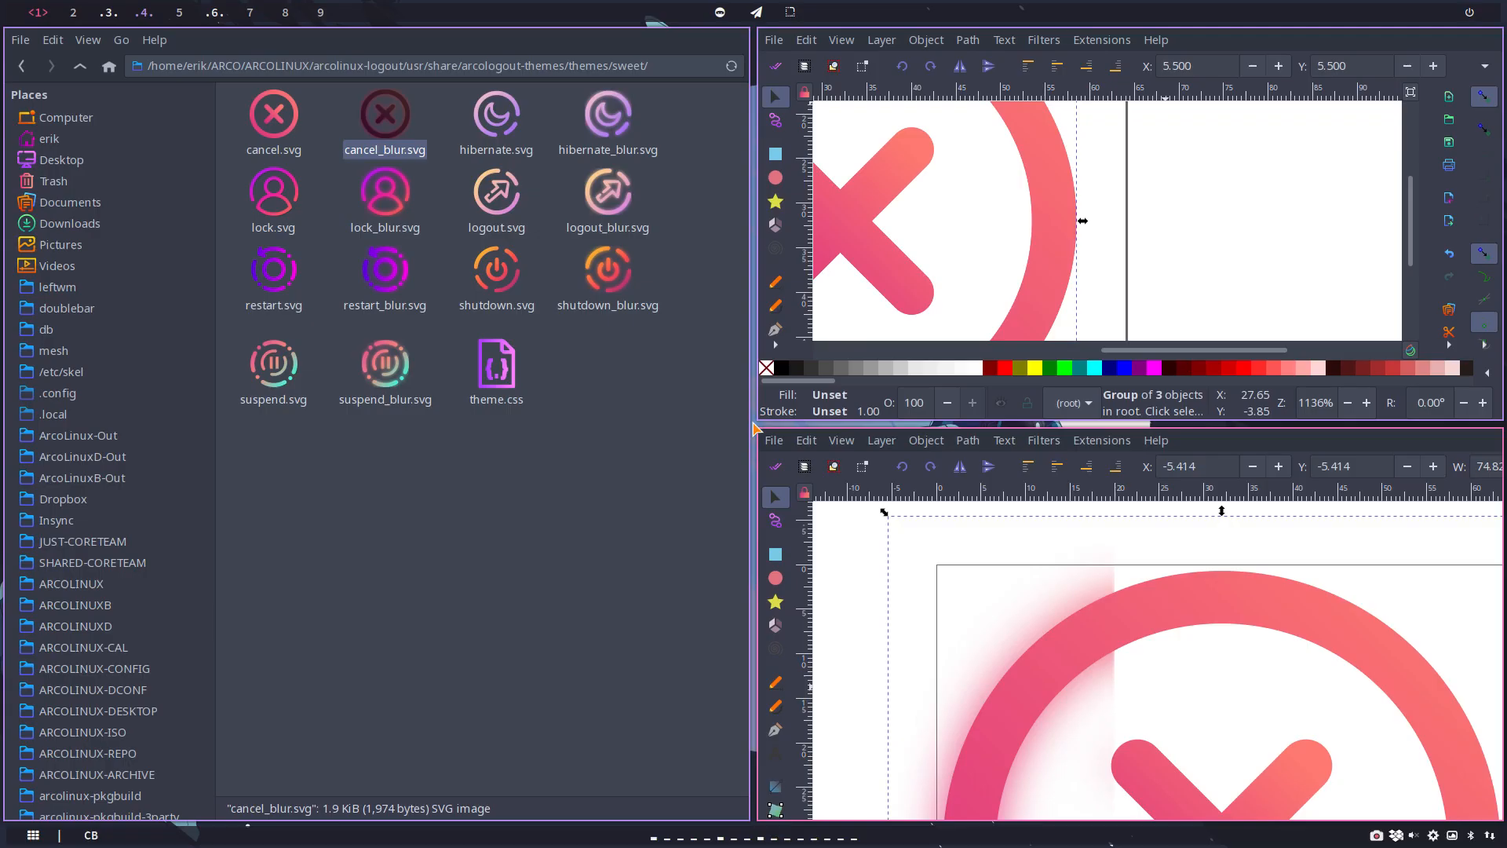
{"action": "key", "text": "super+f"}
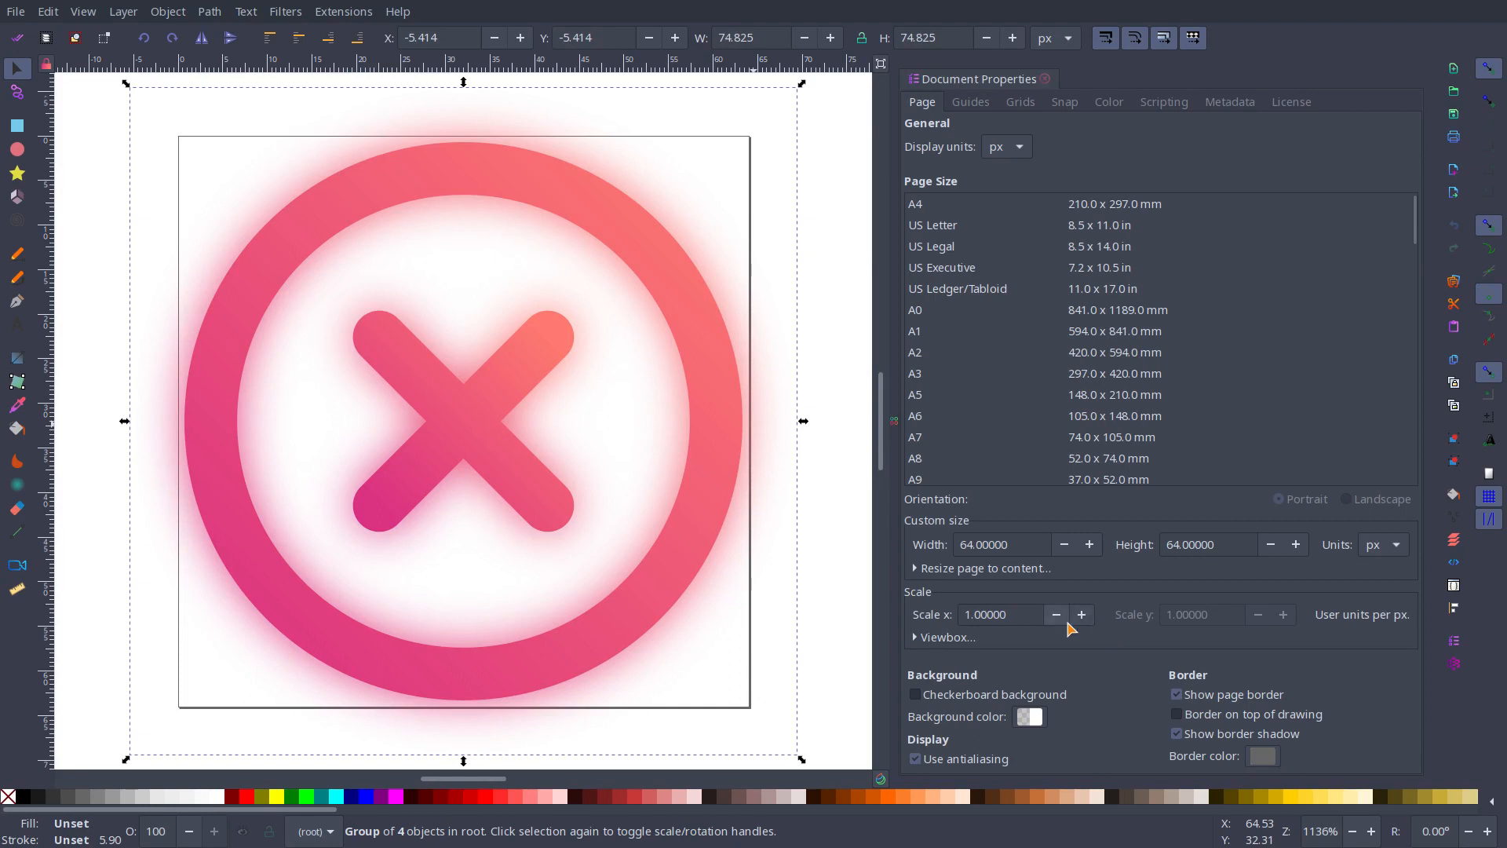
{"action": "left_click", "coordinate": [720, 420]}
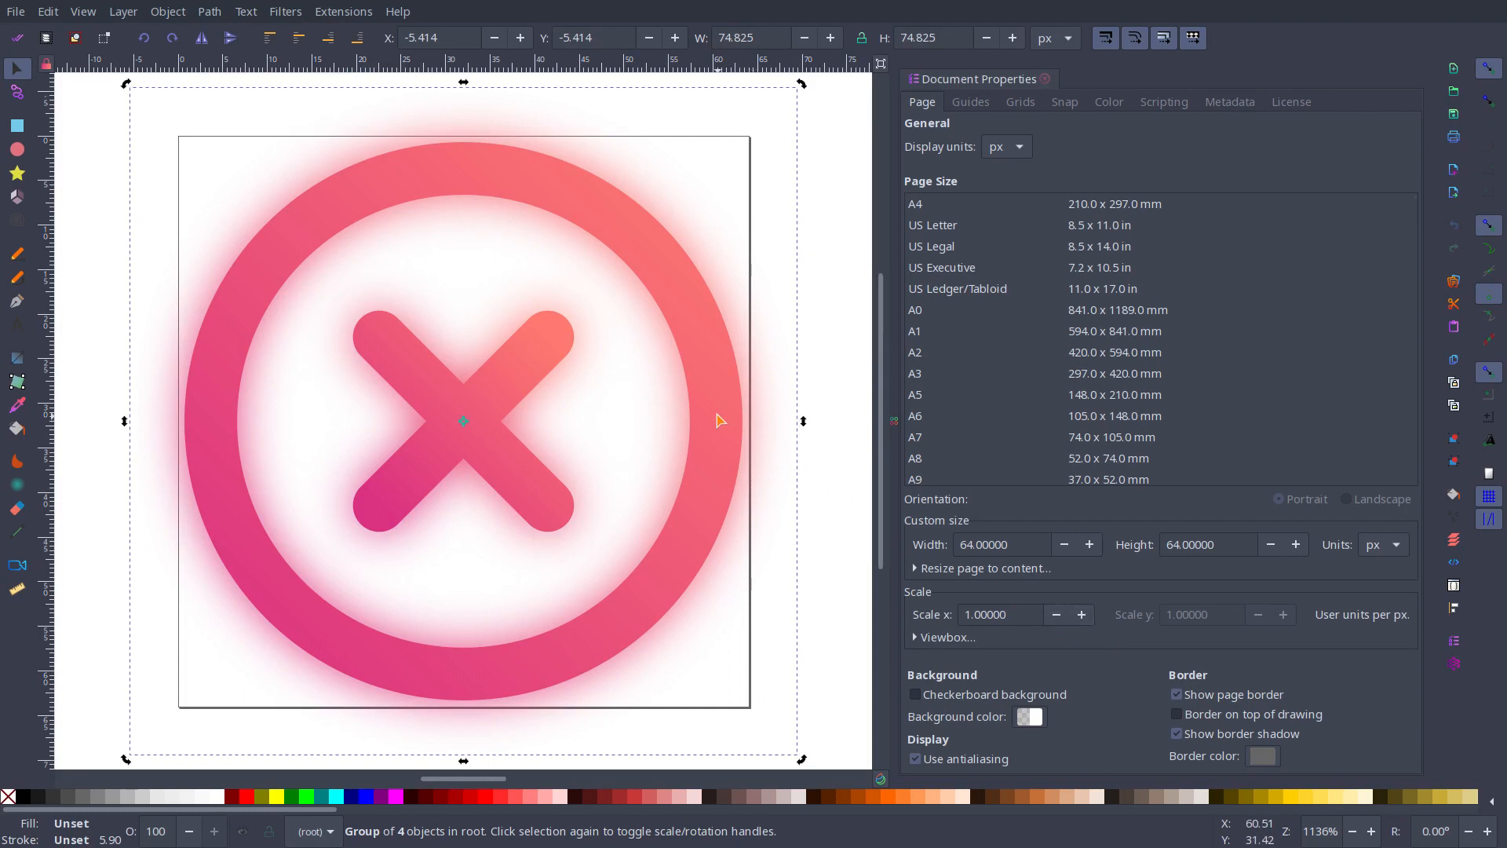
{"action": "left_click", "coordinate": [1045, 79]}
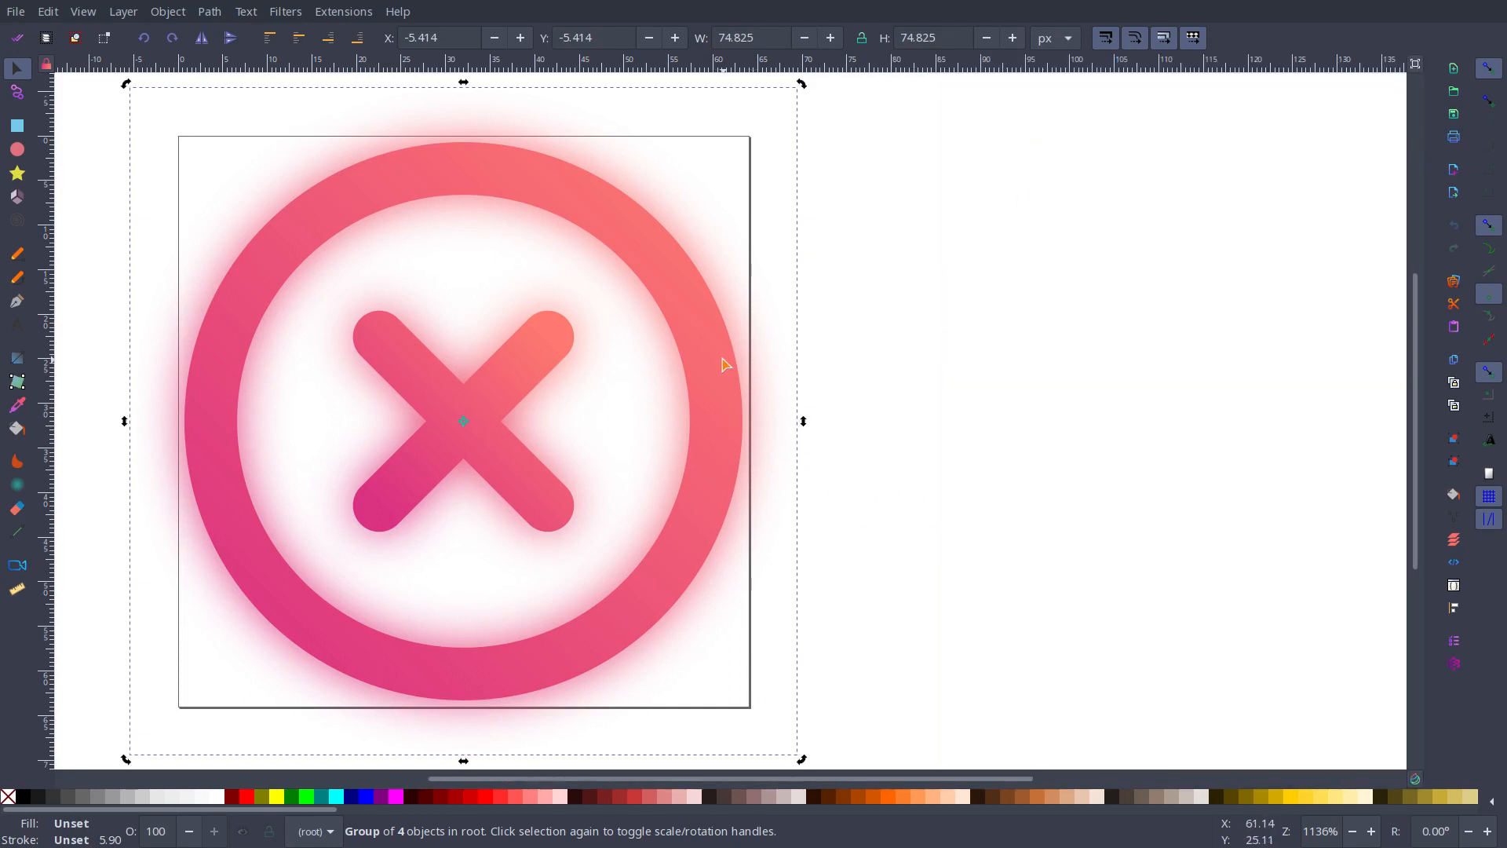
{"action": "left_click", "coordinate": [725, 365]}
{"action": "left_click", "coordinate": [397, 10]}
{"action": "mouse_move", "coordinate": [361, 10]}
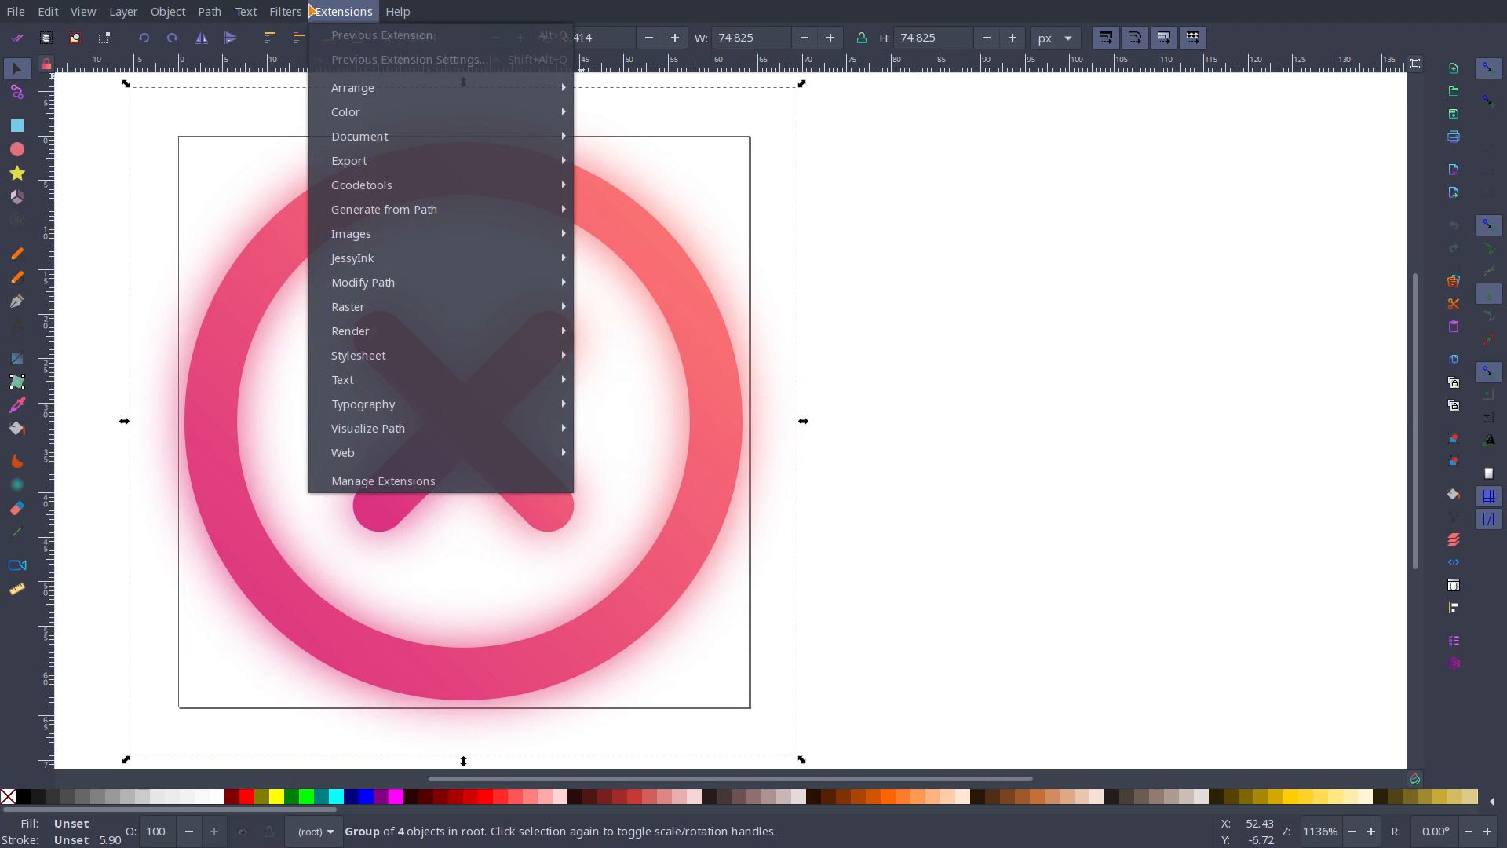
{"action": "mouse_move", "coordinate": [290, 9]}
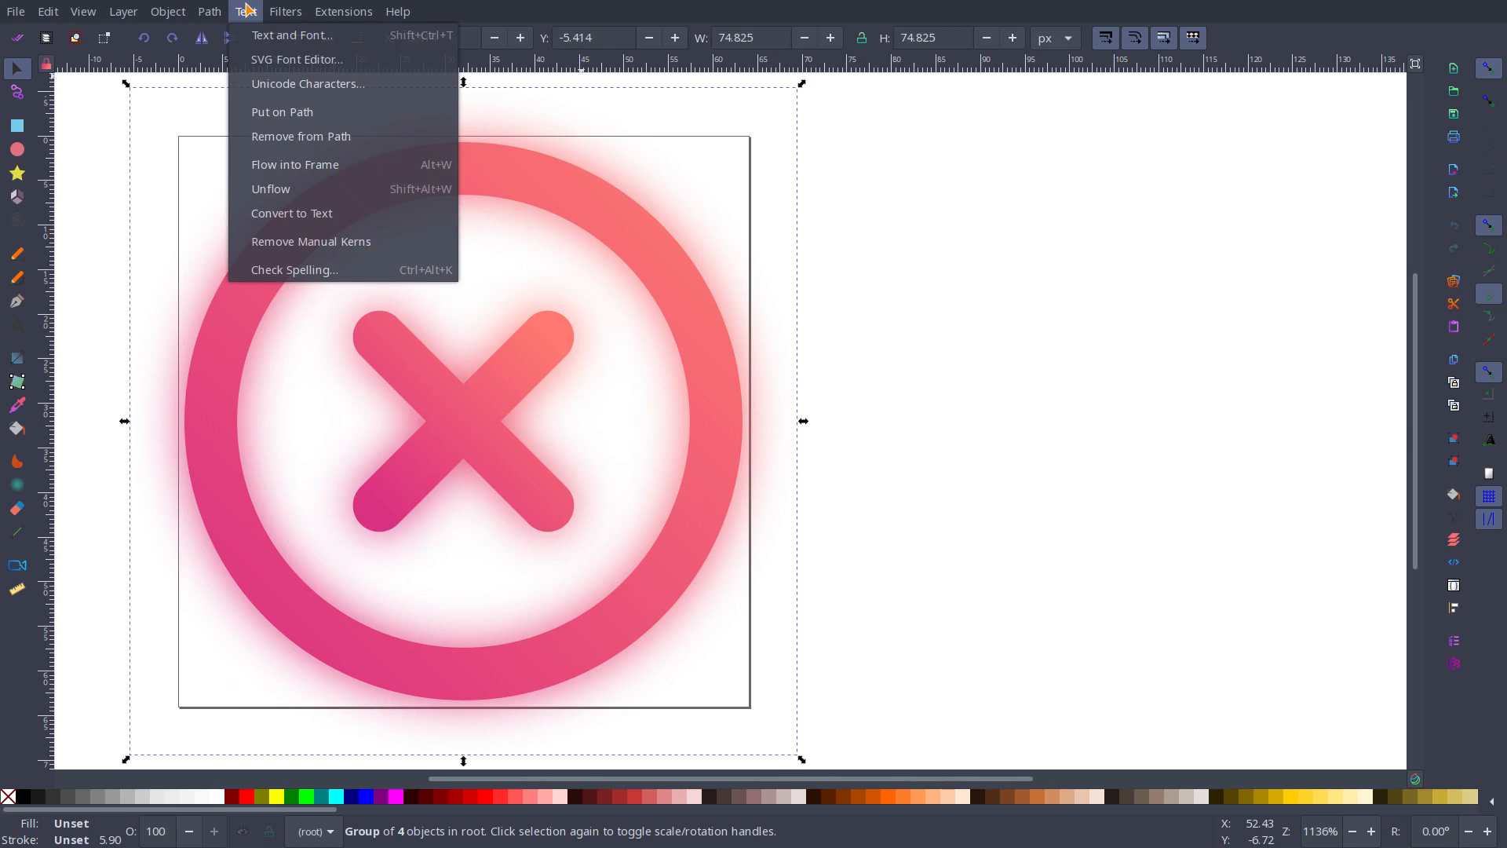
{"action": "left_click", "coordinate": [208, 8]}
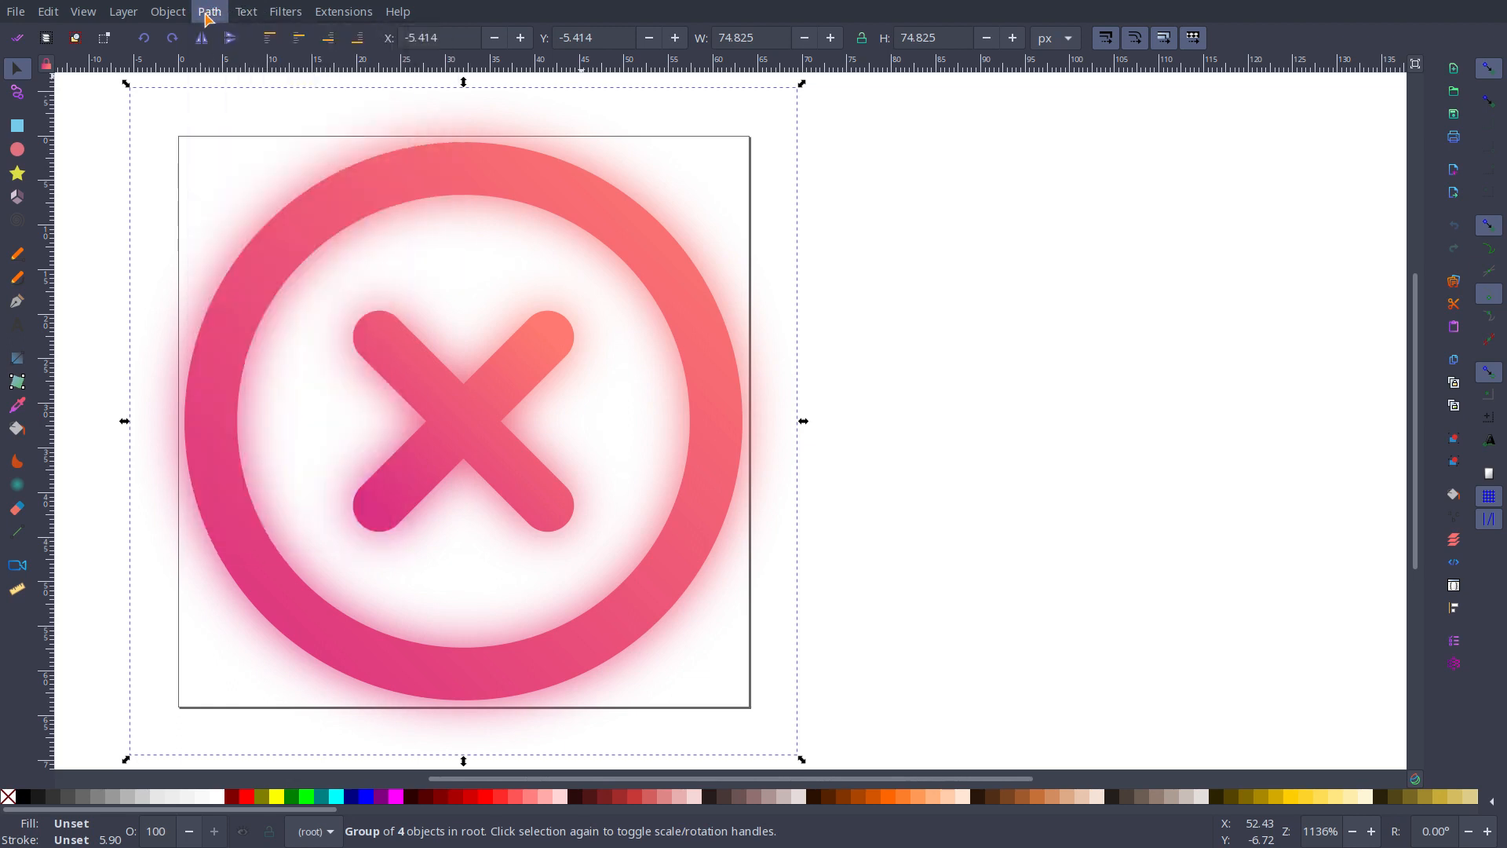
{"action": "left_click", "coordinate": [209, 15]}
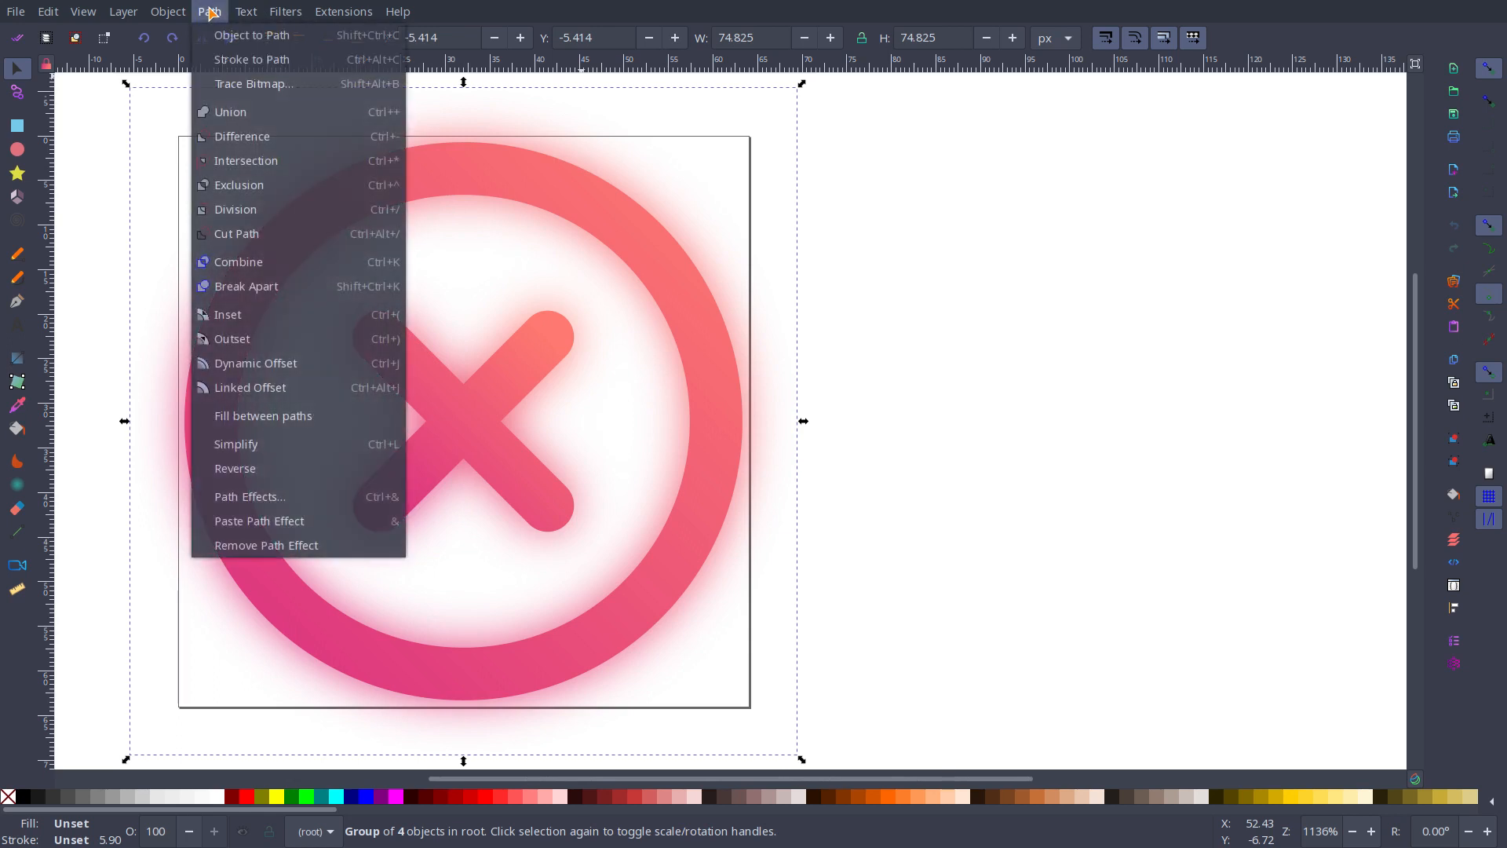
{"action": "mouse_move", "coordinate": [162, 14]}
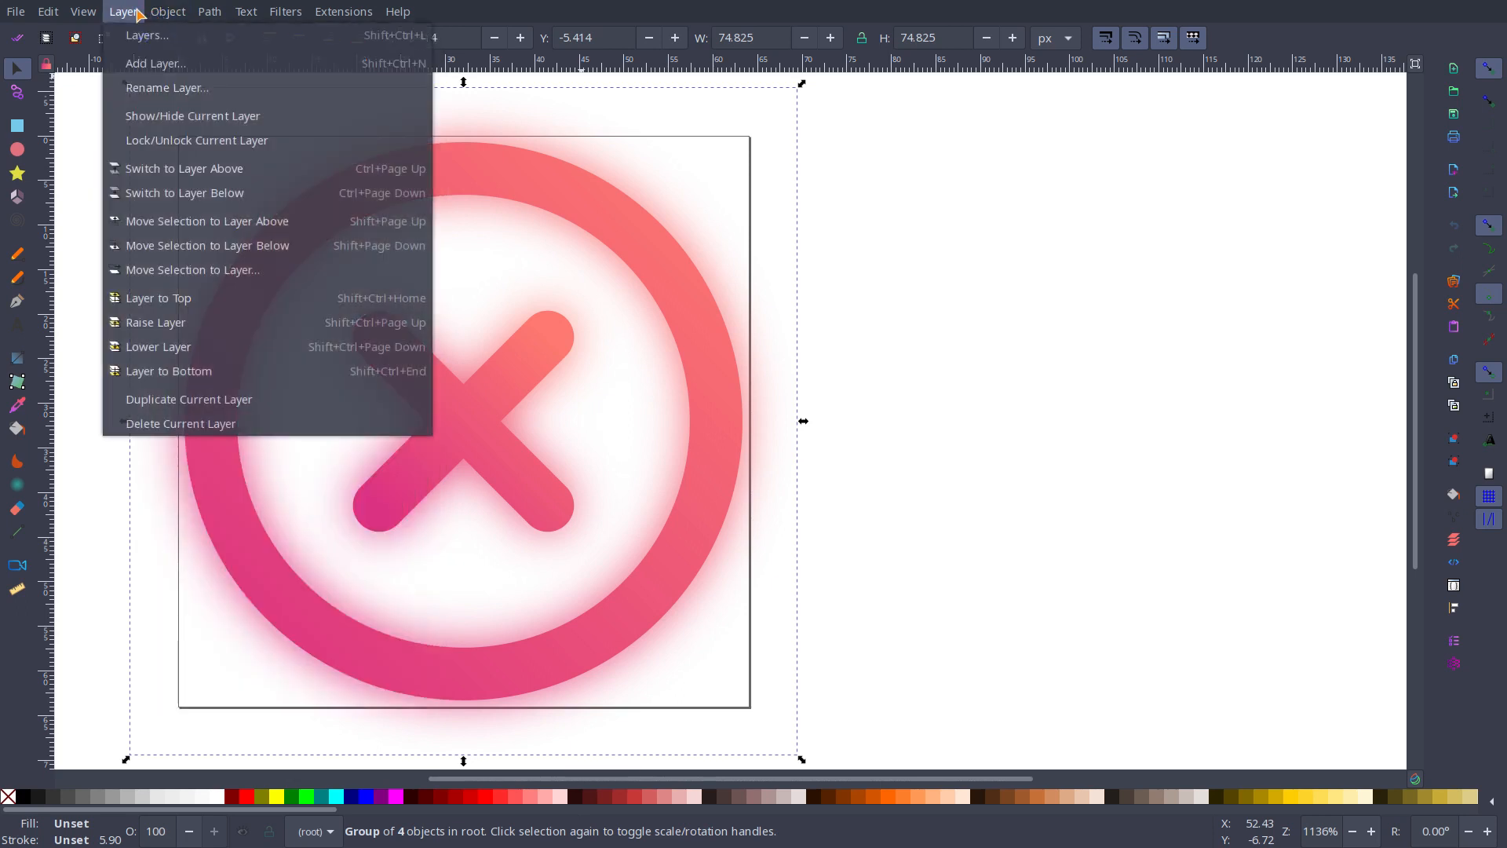
{"action": "mouse_move", "coordinate": [80, 11]}
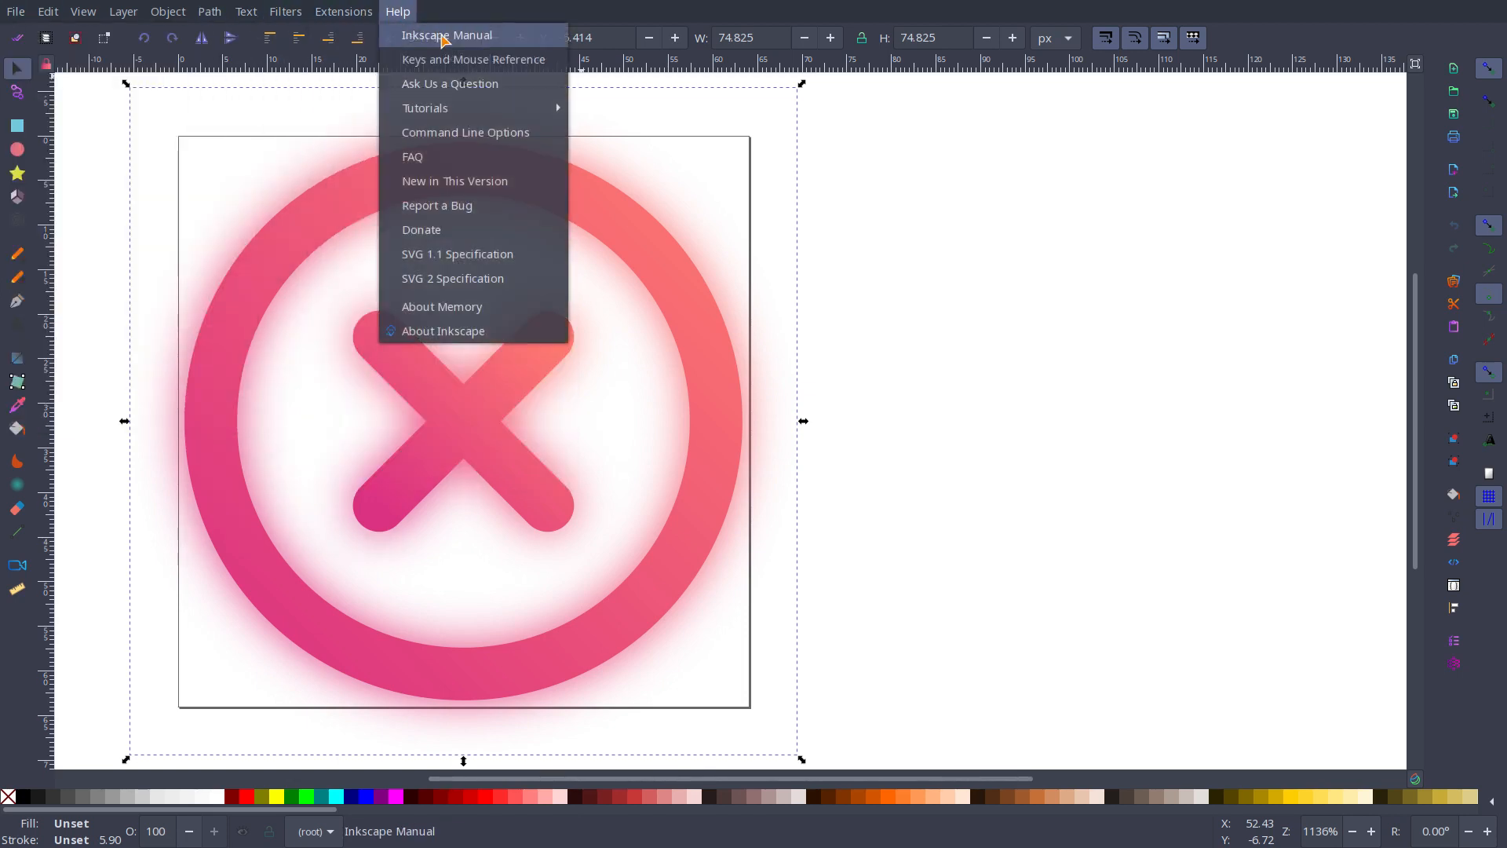
{"action": "mouse_move", "coordinate": [547, 114]}
{"action": "key", "text": "Escape"}
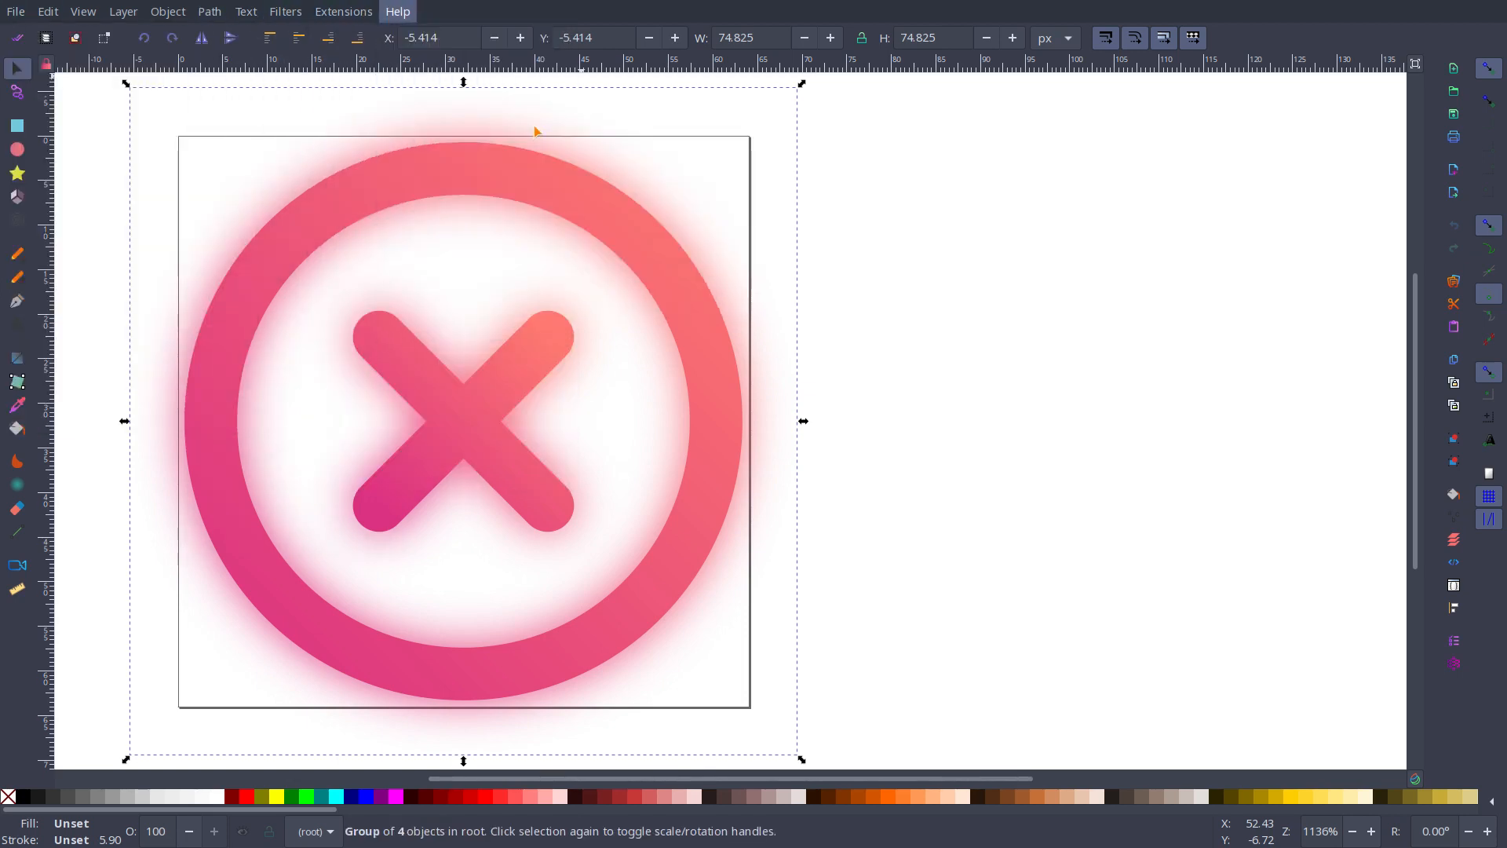
Step: Shift the sweet theme's blurred icon group to about X -7.6, Y -6.2 and ungroup it
{"action": "left_click", "coordinate": [712, 340]}
{"action": "mouse_move", "coordinate": [712, 339]}
{"action": "left_mouse_down"}
{"action": "mouse_move", "coordinate": [963, 338]}
{"action": "mouse_move", "coordinate": [657, 329]}
{"action": "mouse_move", "coordinate": [689, 391]}
{"action": "mouse_move", "coordinate": [694, 329]}
{"action": "left_mouse_up"}
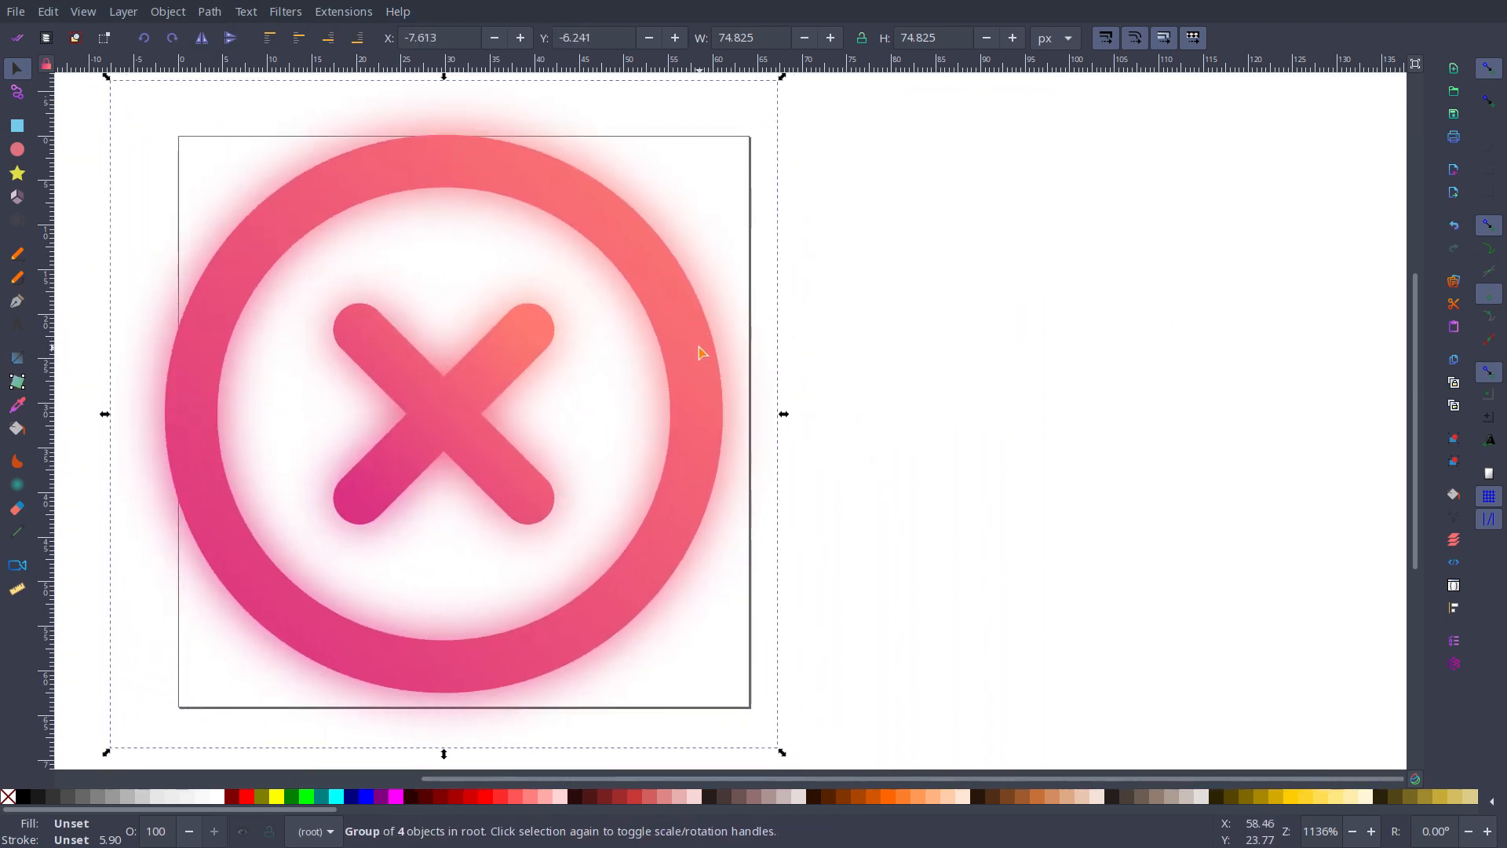
{"action": "right_click", "coordinate": [701, 353]}
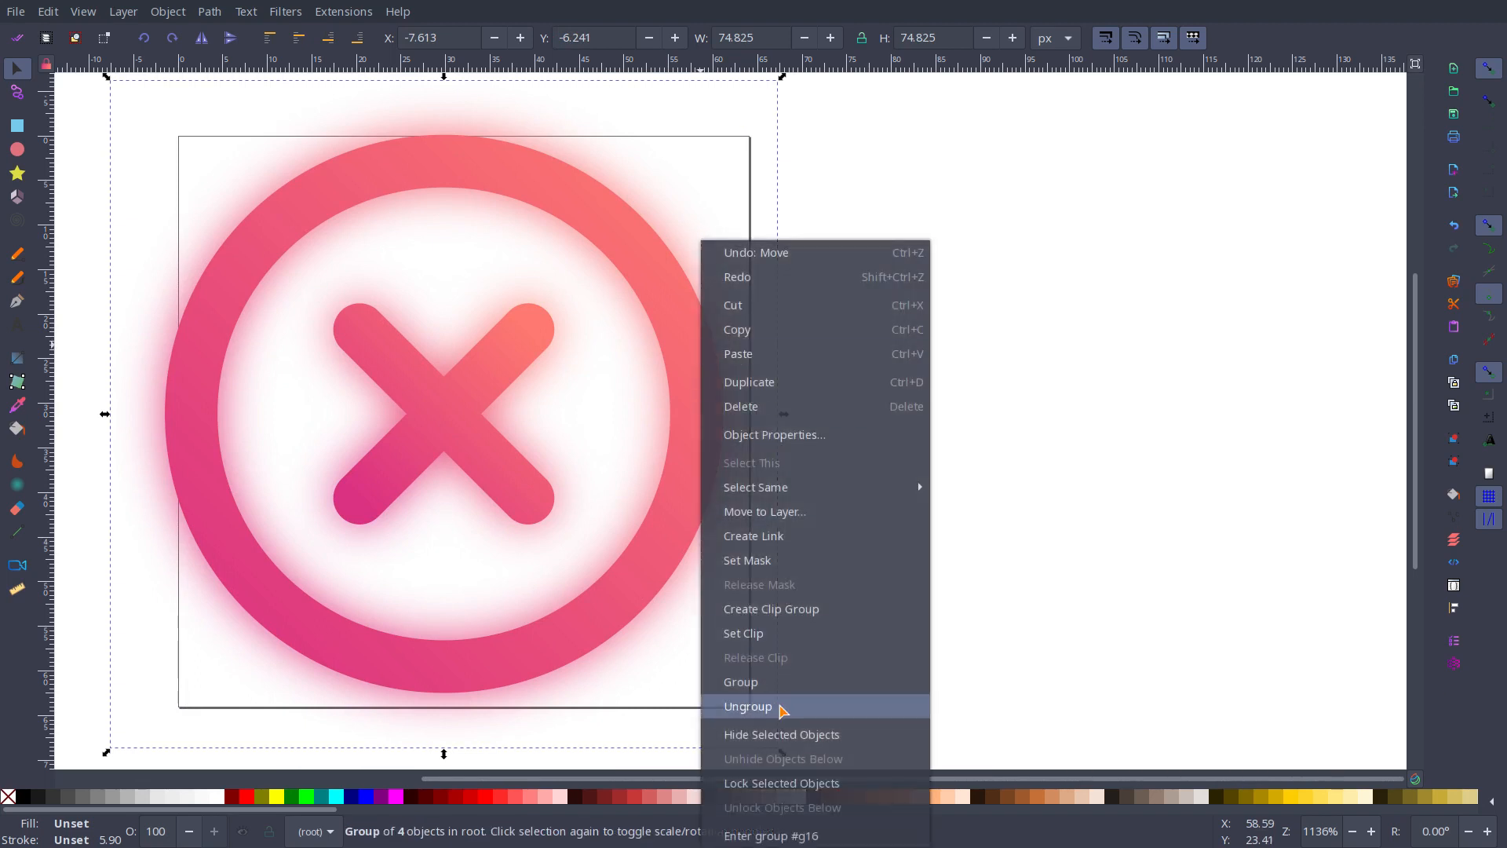
{"action": "left_click", "coordinate": [785, 708]}
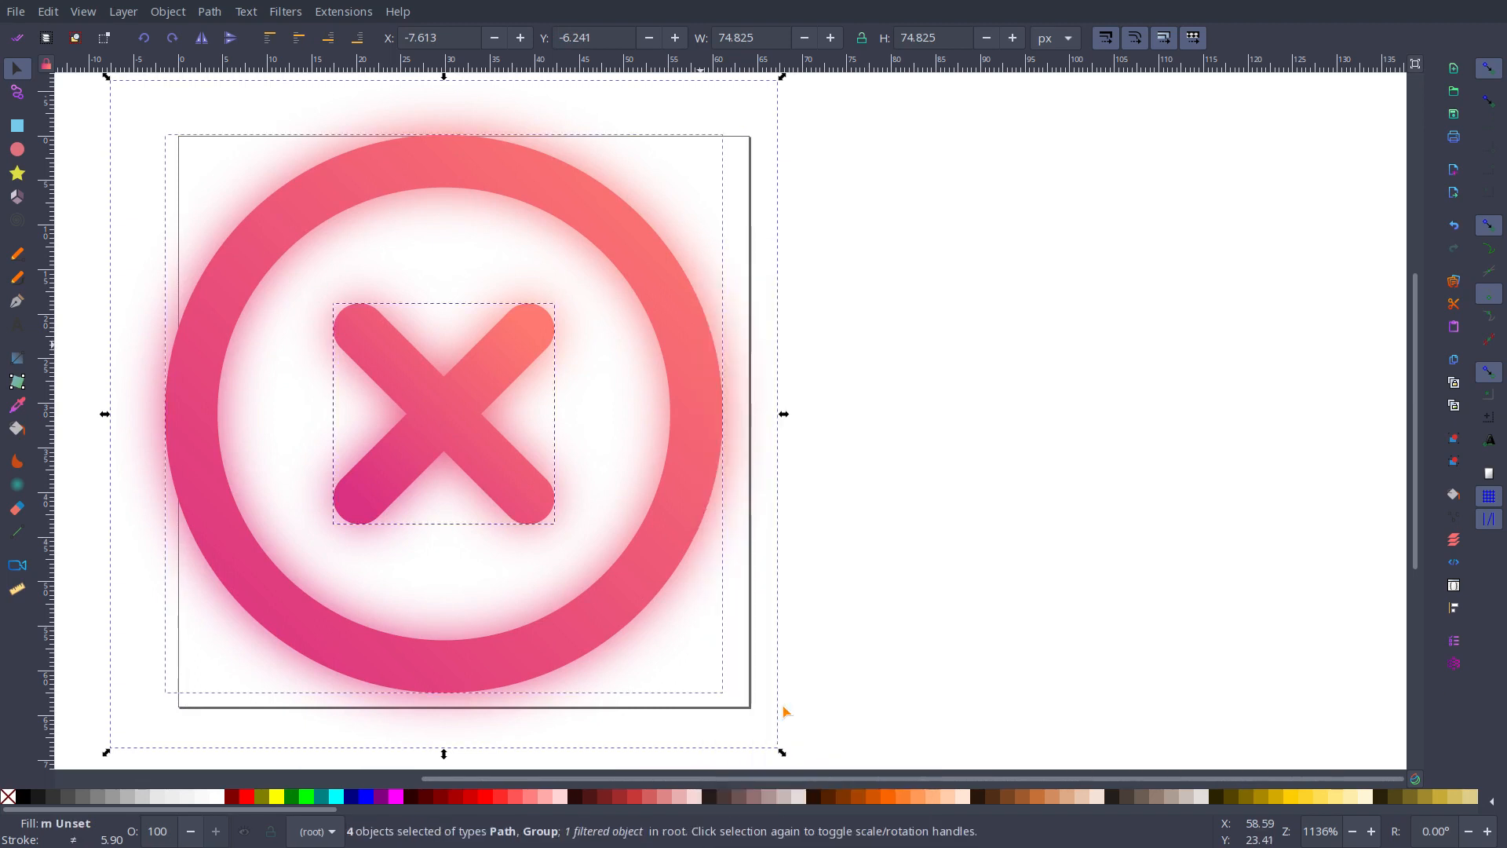
Step: Deselect the ungrouped parts, move the sharp ring aside to about X 28.5, Y -0.7 off its blurred copy, and undo that move
{"action": "left_click", "coordinate": [855, 636]}
{"action": "left_click_drag", "start_coordinate": [707, 520], "coordinate": [961, 506]}
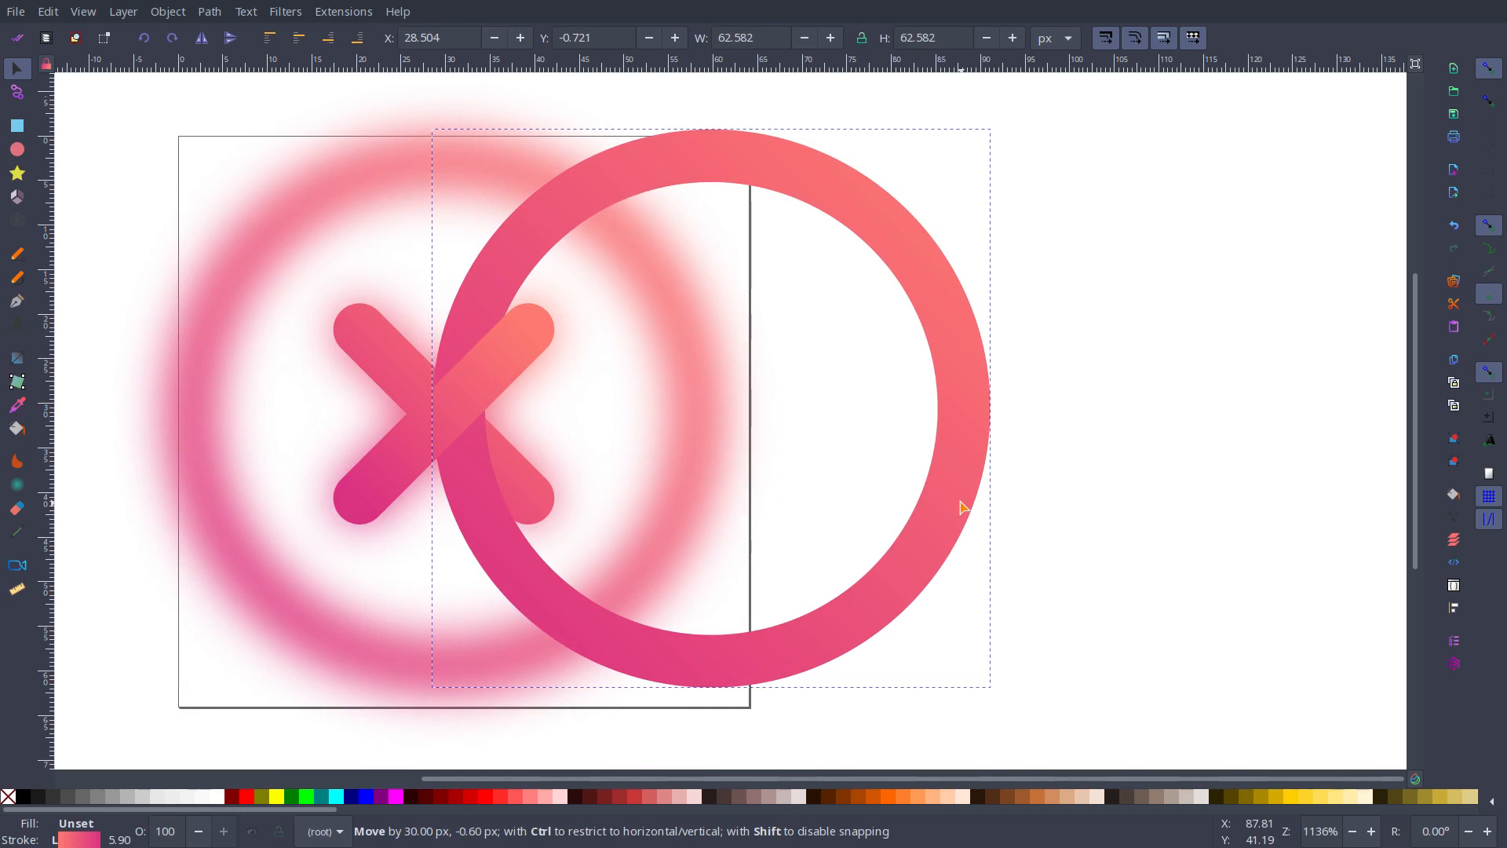
{"action": "left_click_drag", "start_coordinate": [961, 506], "coordinate": [961, 506]}
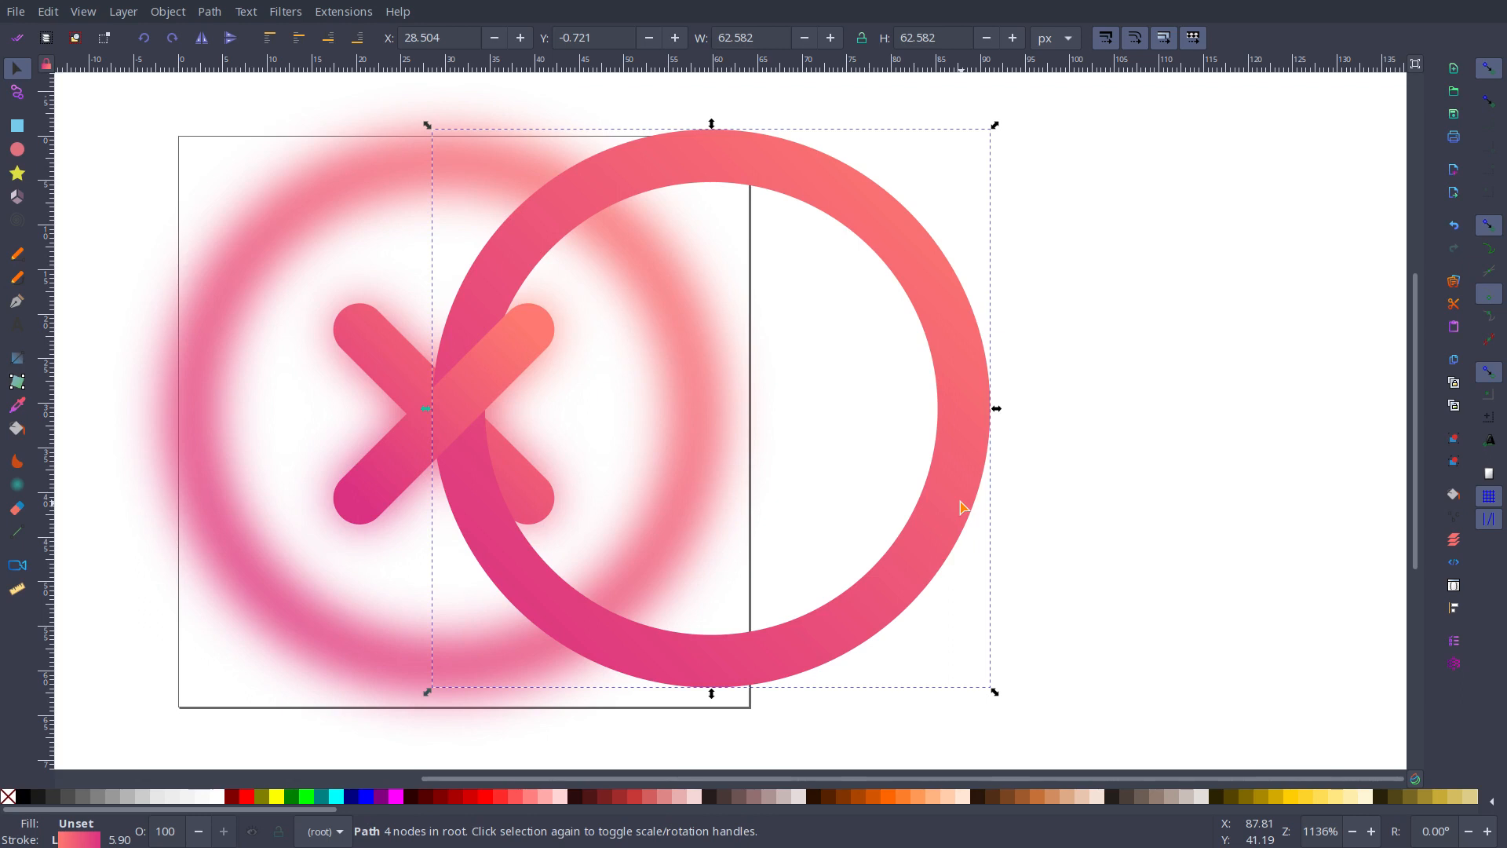
{"action": "key", "text": "ctrl+z"}
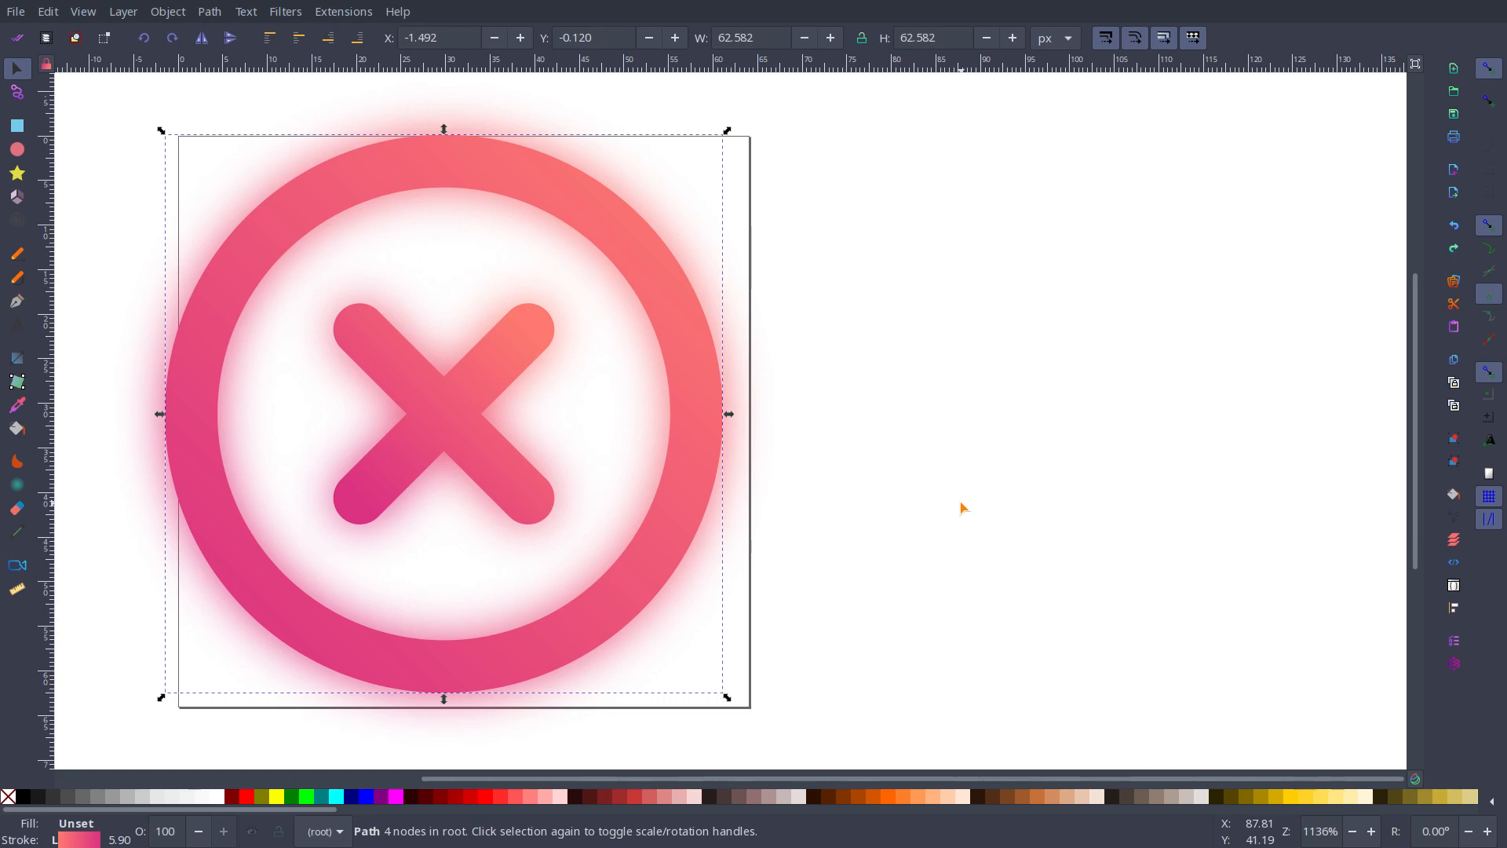
{"action": "key", "text": "ctrl"}
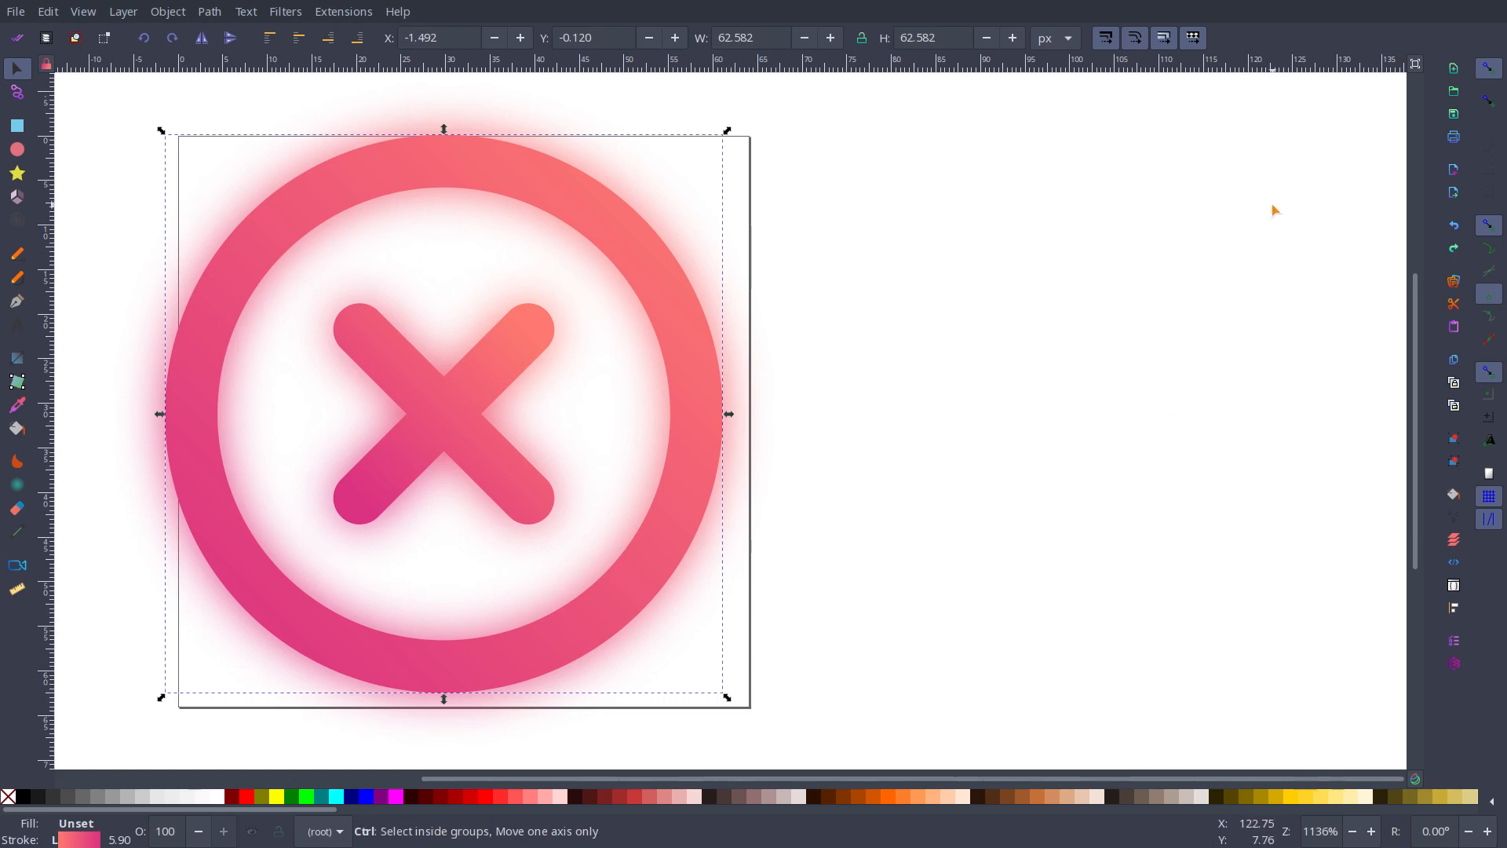
Step: Close the sweet and beauty cancel_blur.svg documents without saving, along with the file manager window between them
{"action": "key", "text": "ctrl+w"}
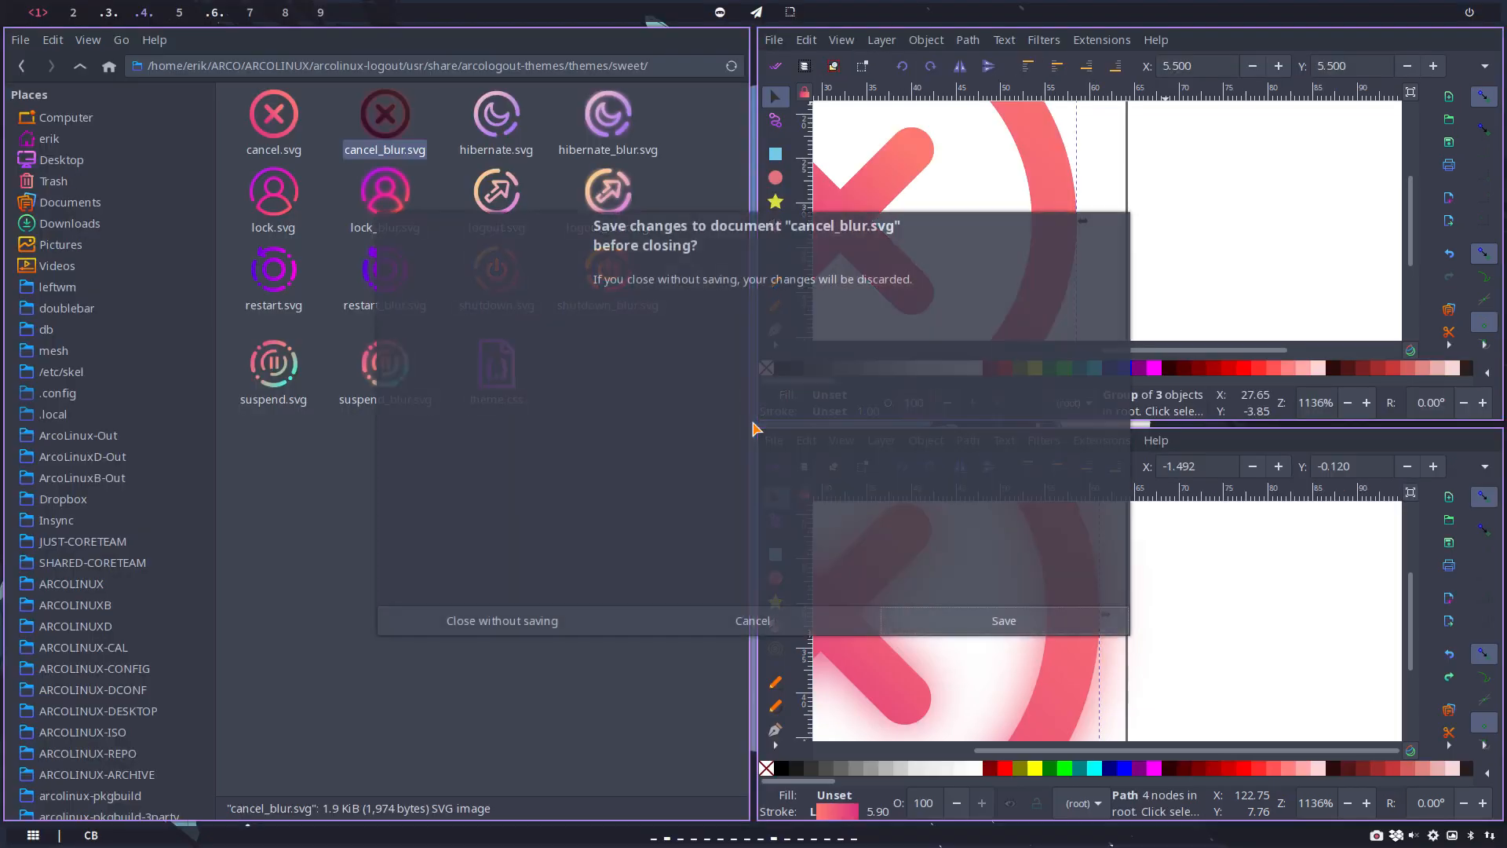
{"action": "left_click", "coordinate": [536, 633]}
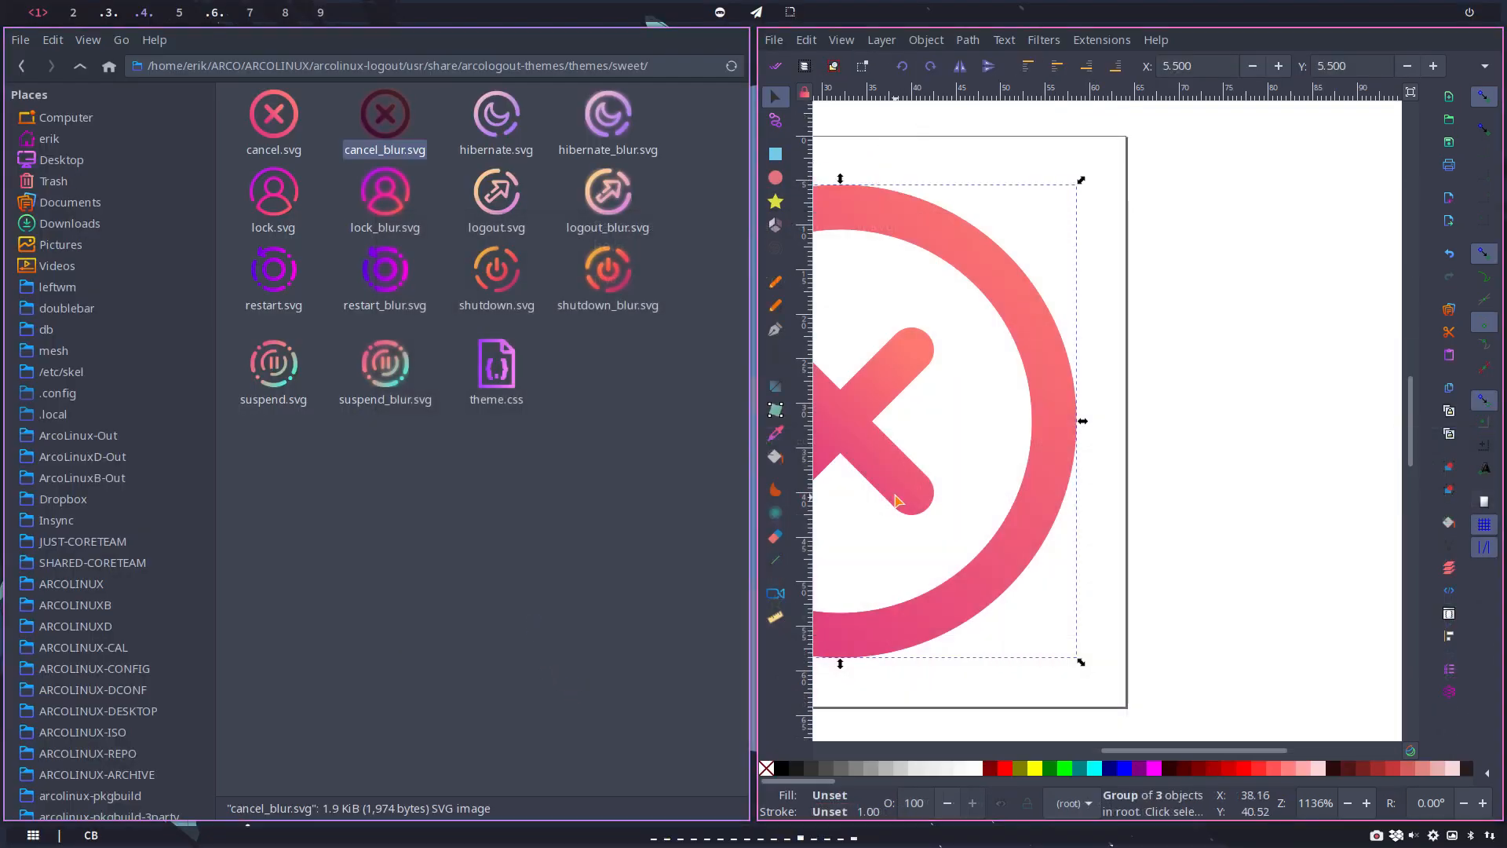
{"action": "key", "text": "super+q"}
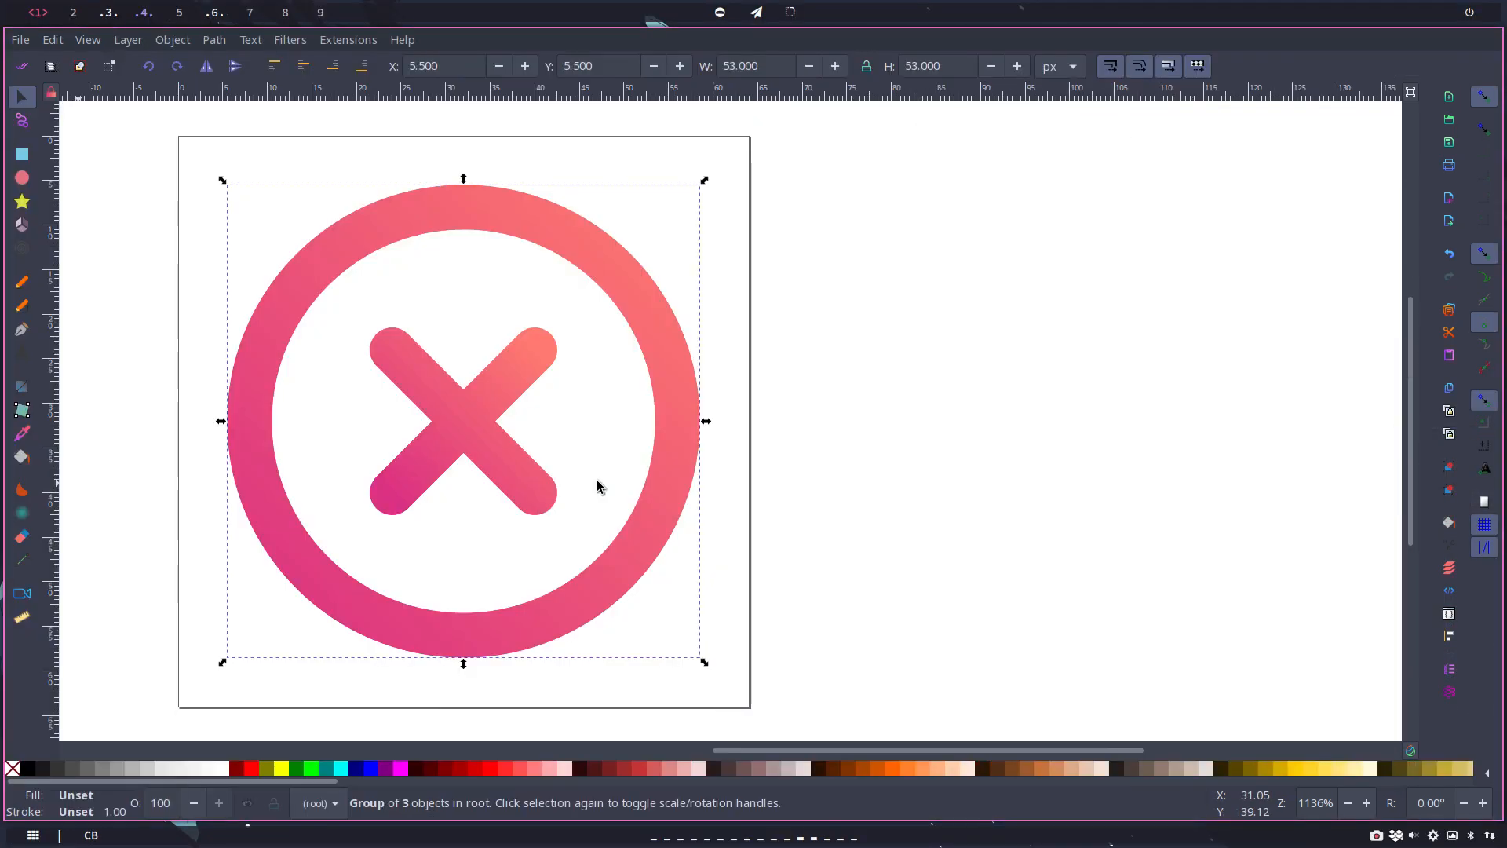
{"action": "left_click", "coordinate": [396, 234]}
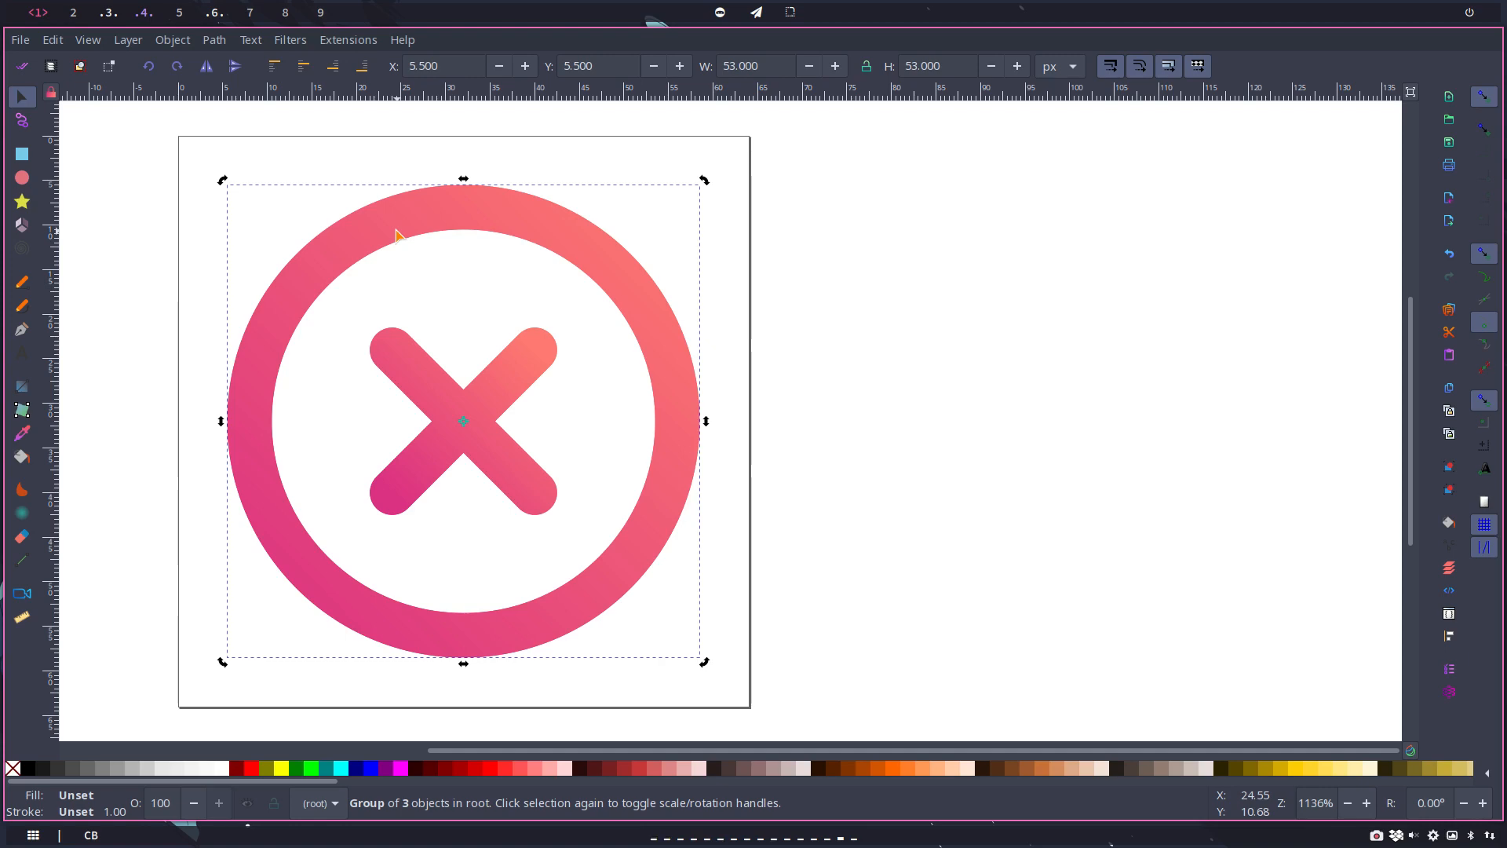
{"action": "key", "text": "super+q"}
{"action": "left_click", "coordinate": [581, 635]}
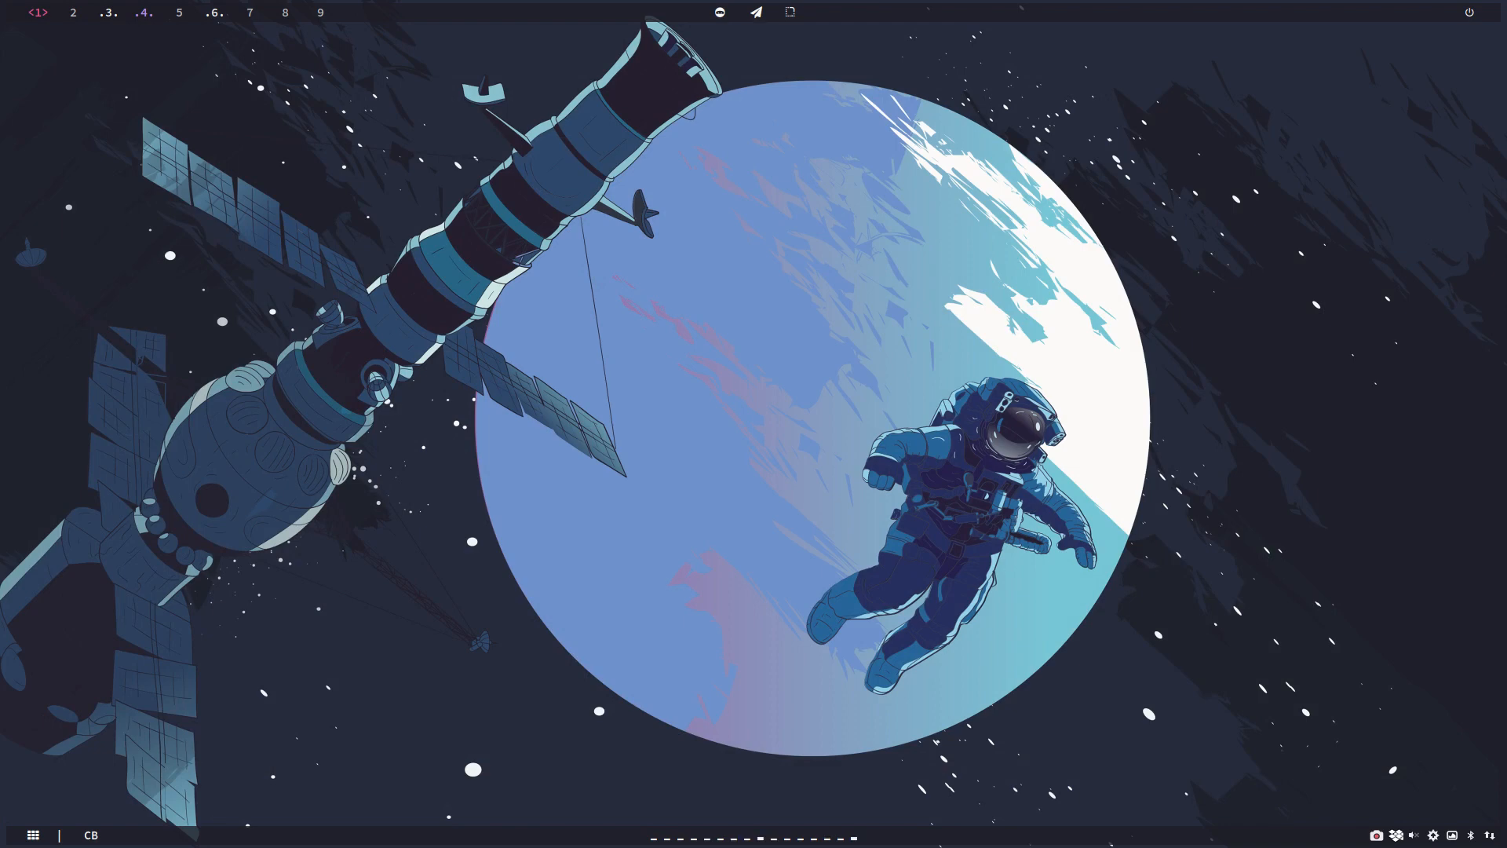
Step: Open a new file manager window and go to the ARCOLINUX folder
{"action": "key", "text": "super+shift+Return"}
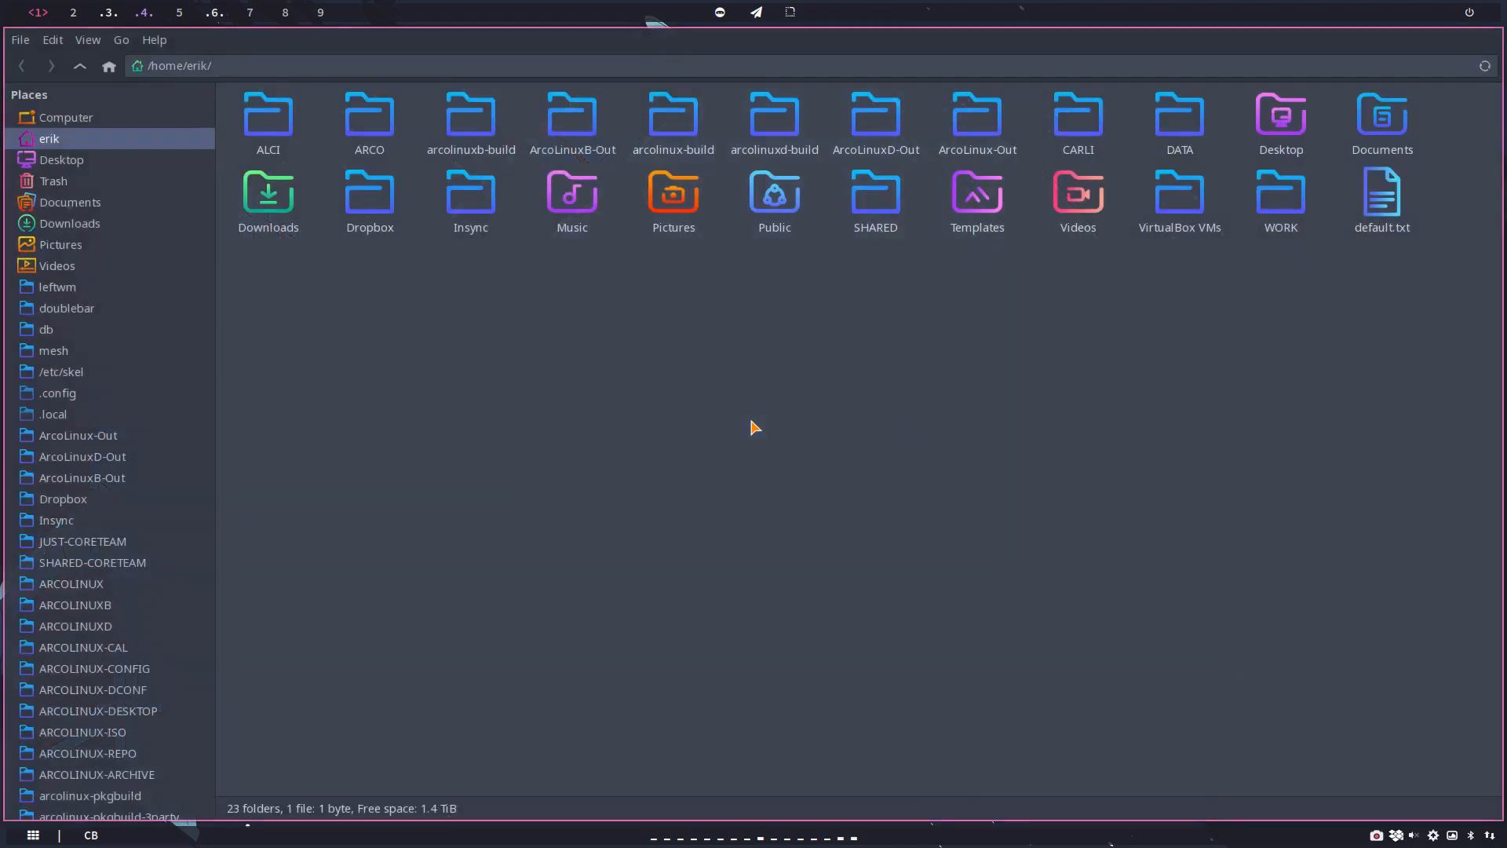
{"action": "left_click", "coordinate": [93, 584]}
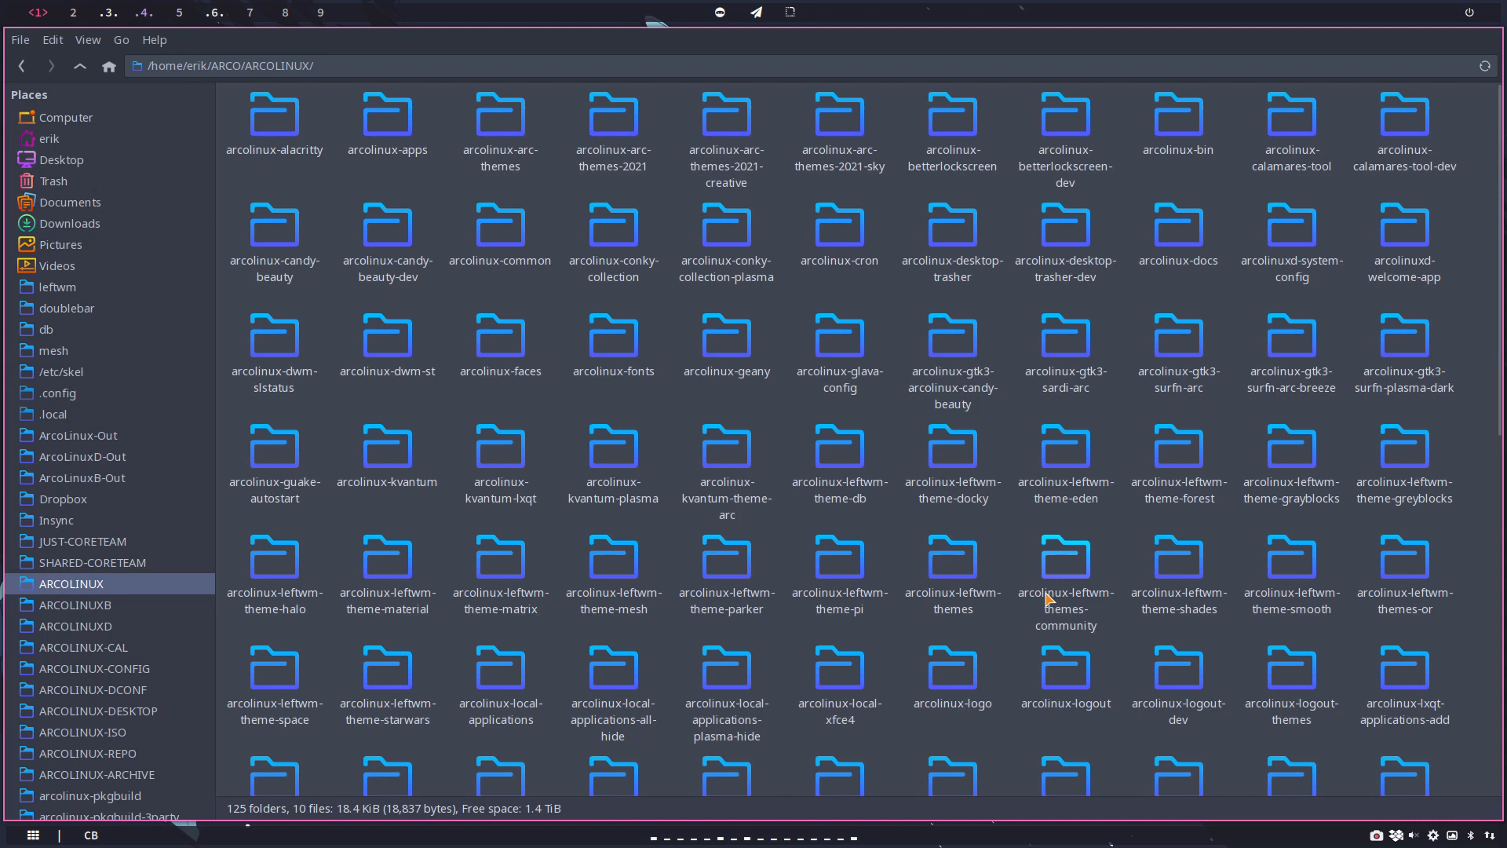
{"action": "double_click", "coordinate": [1279, 680]}
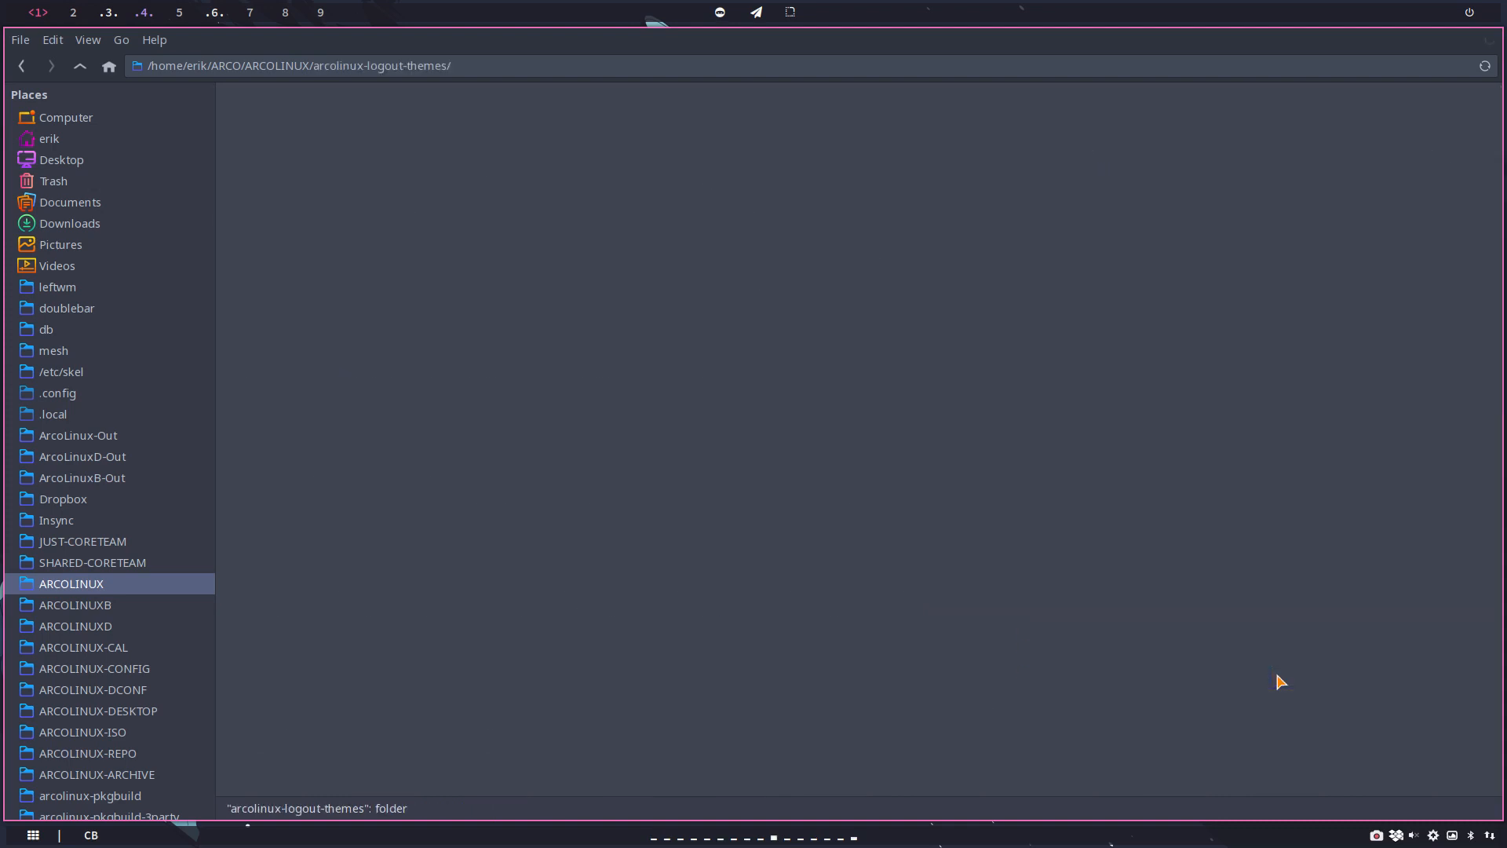
{"action": "double_click", "coordinate": [261, 118]}
{"action": "double_click", "coordinate": [263, 119]}
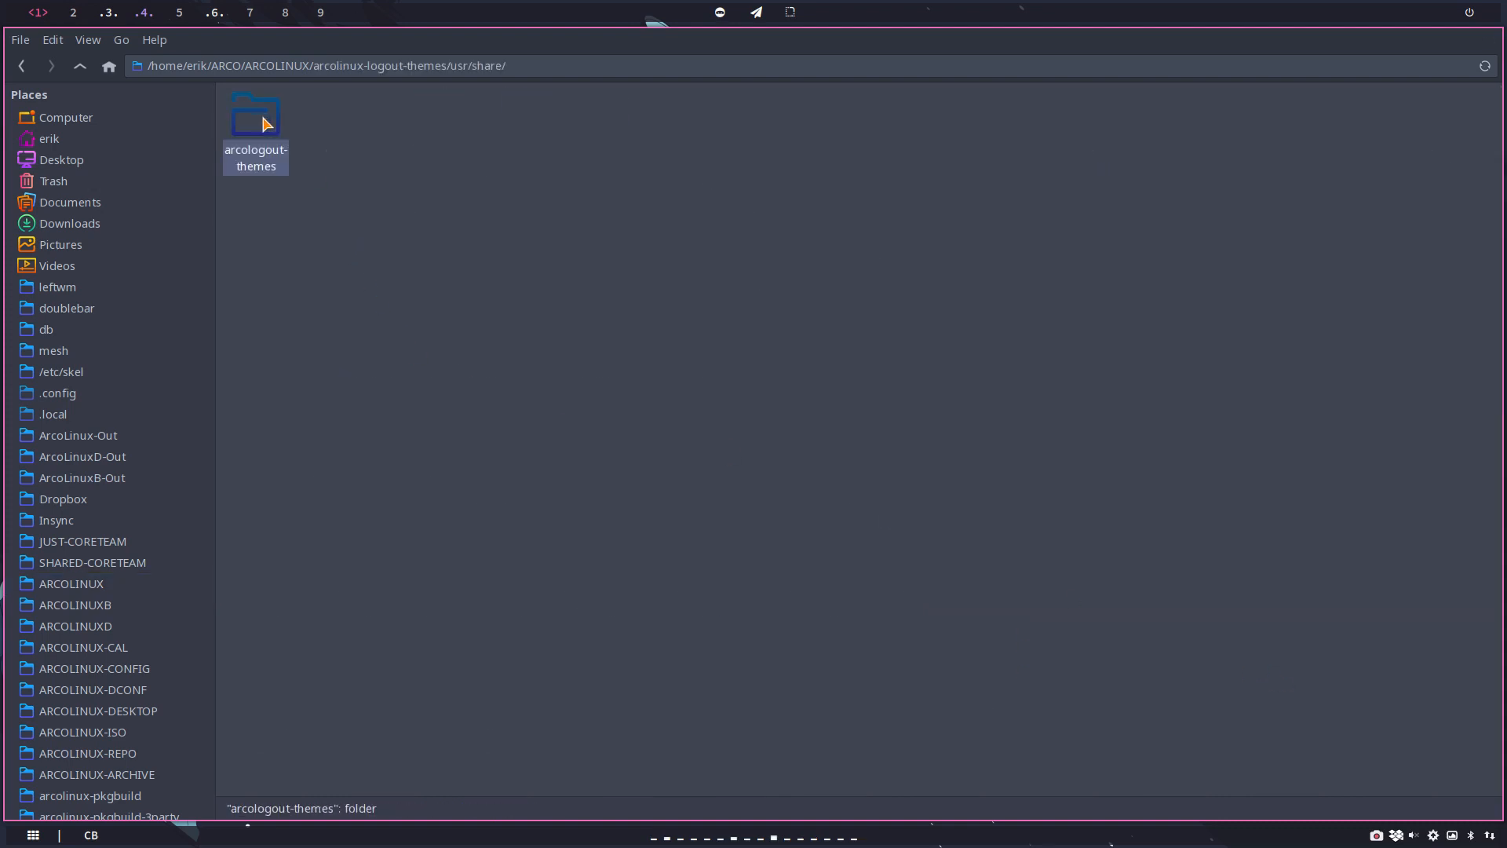
{"action": "double_click", "coordinate": [265, 122]}
{"action": "double_click", "coordinate": [265, 123]}
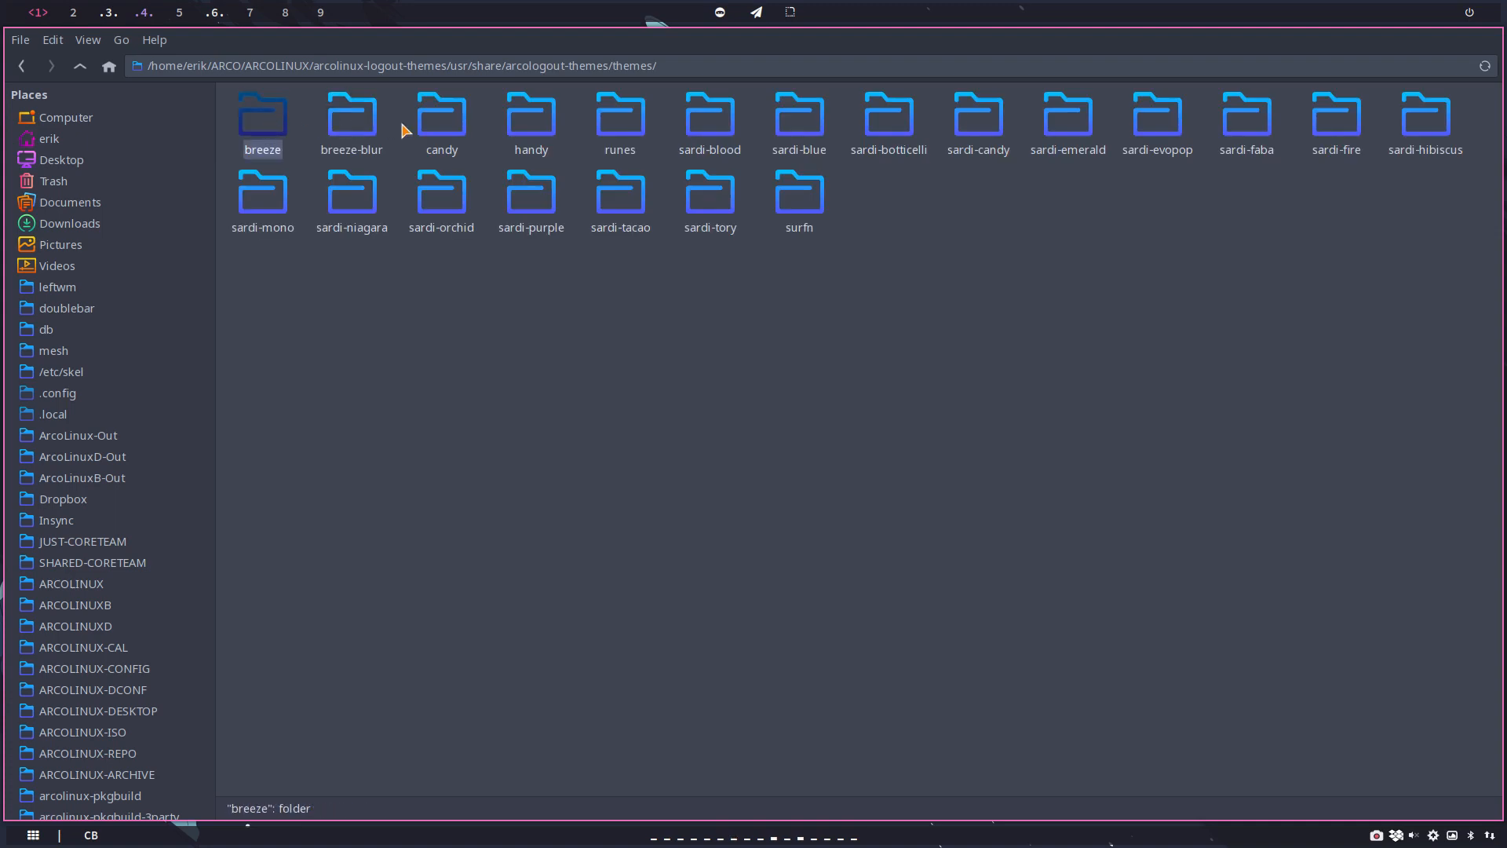
{"action": "left_click", "coordinate": [81, 67]}
{"action": "left_click", "coordinate": [81, 66]}
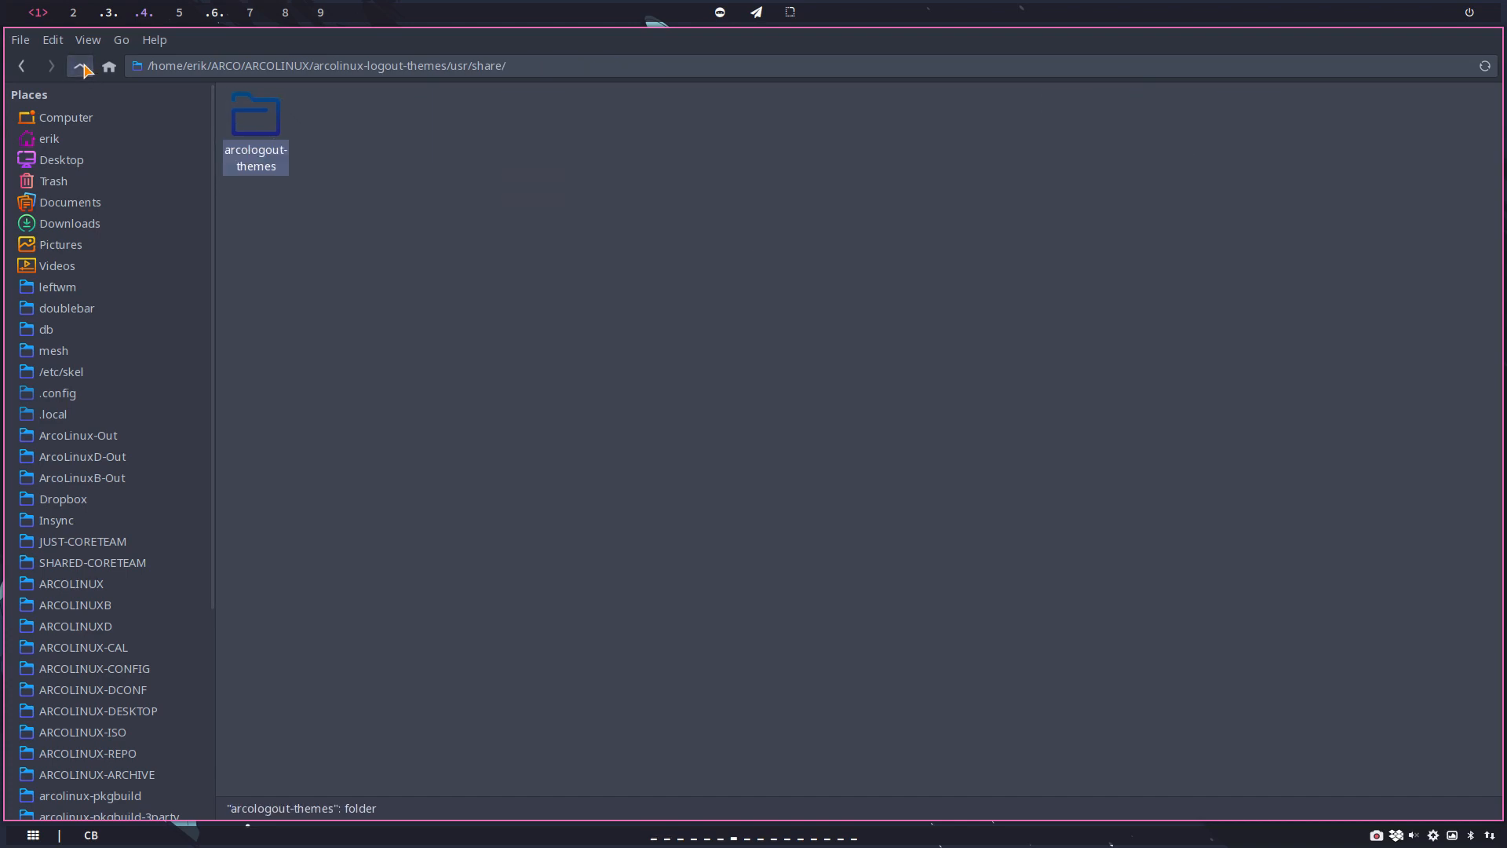
{"action": "left_click", "coordinate": [82, 67]}
{"action": "left_click", "coordinate": [81, 66]}
{"action": "left_click", "coordinate": [82, 67]}
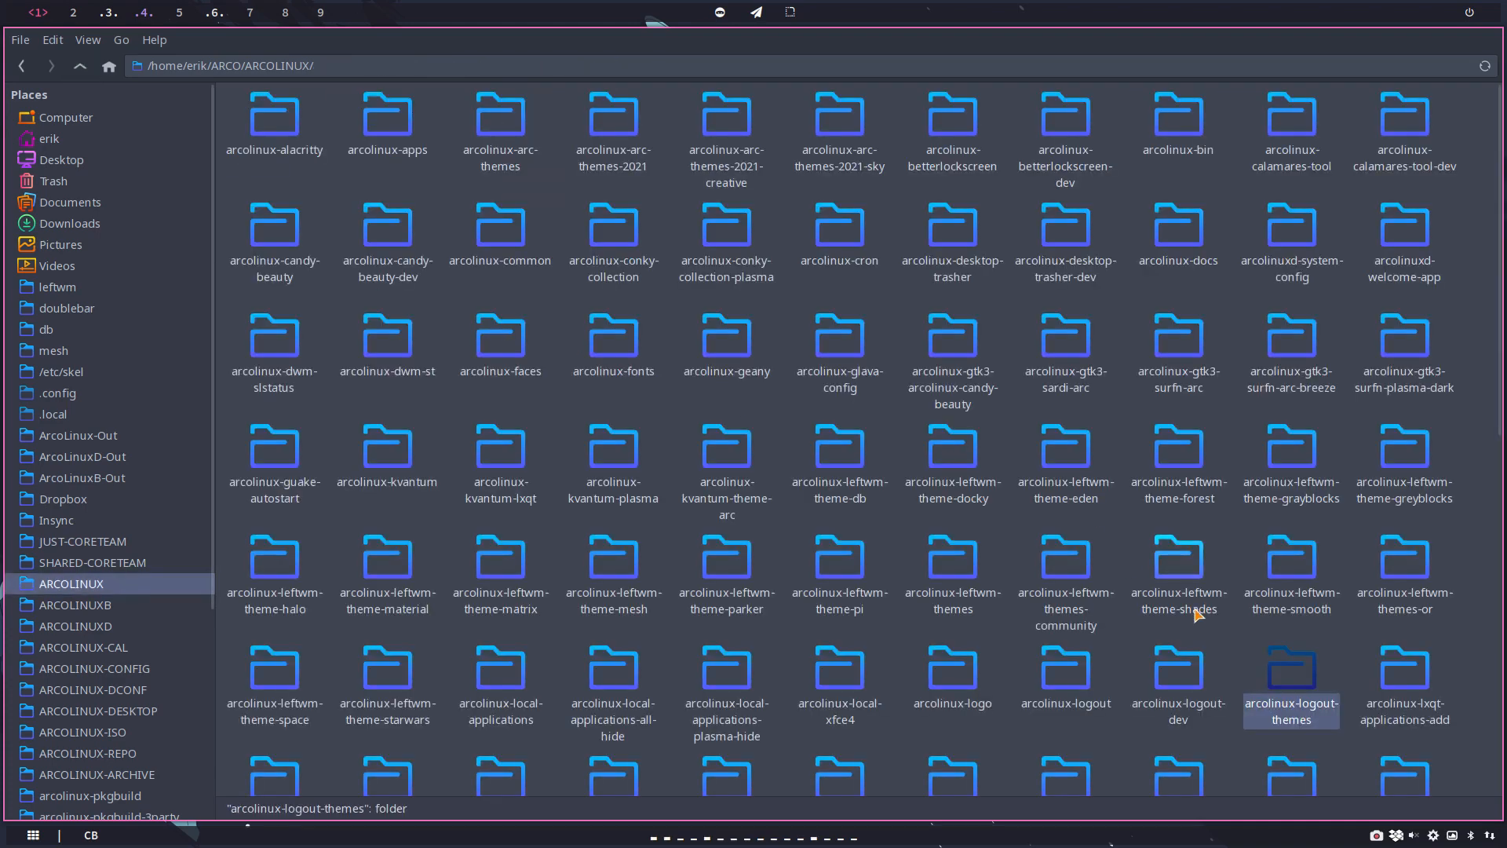
Step: Go into arcolinux-logout/usr/share/arcologout-themes/themes and open the beauty folder
{"action": "double_click", "coordinate": [1056, 674]}
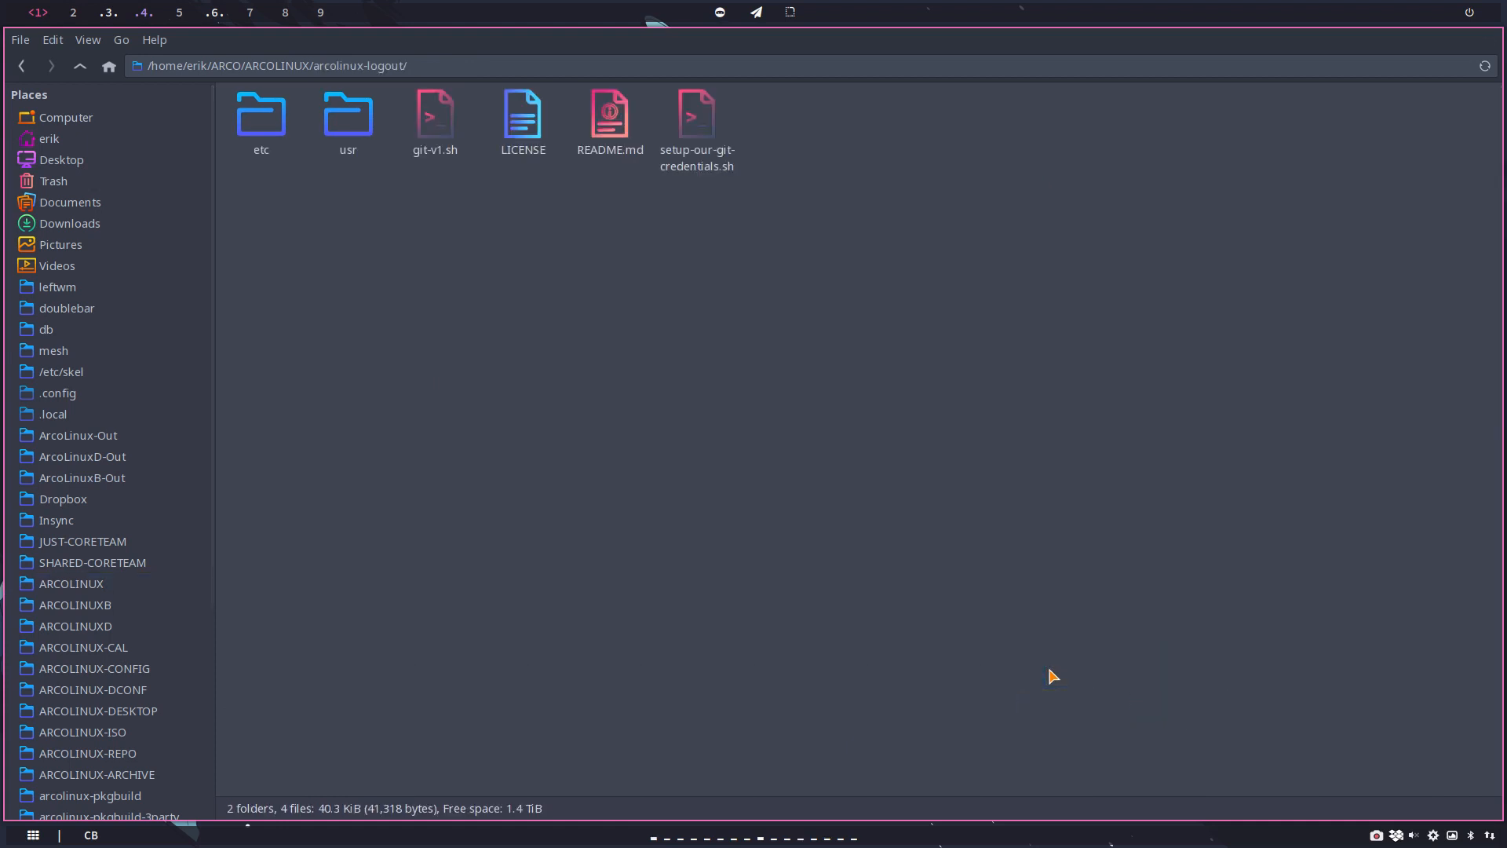
{"action": "double_click", "coordinate": [342, 119]}
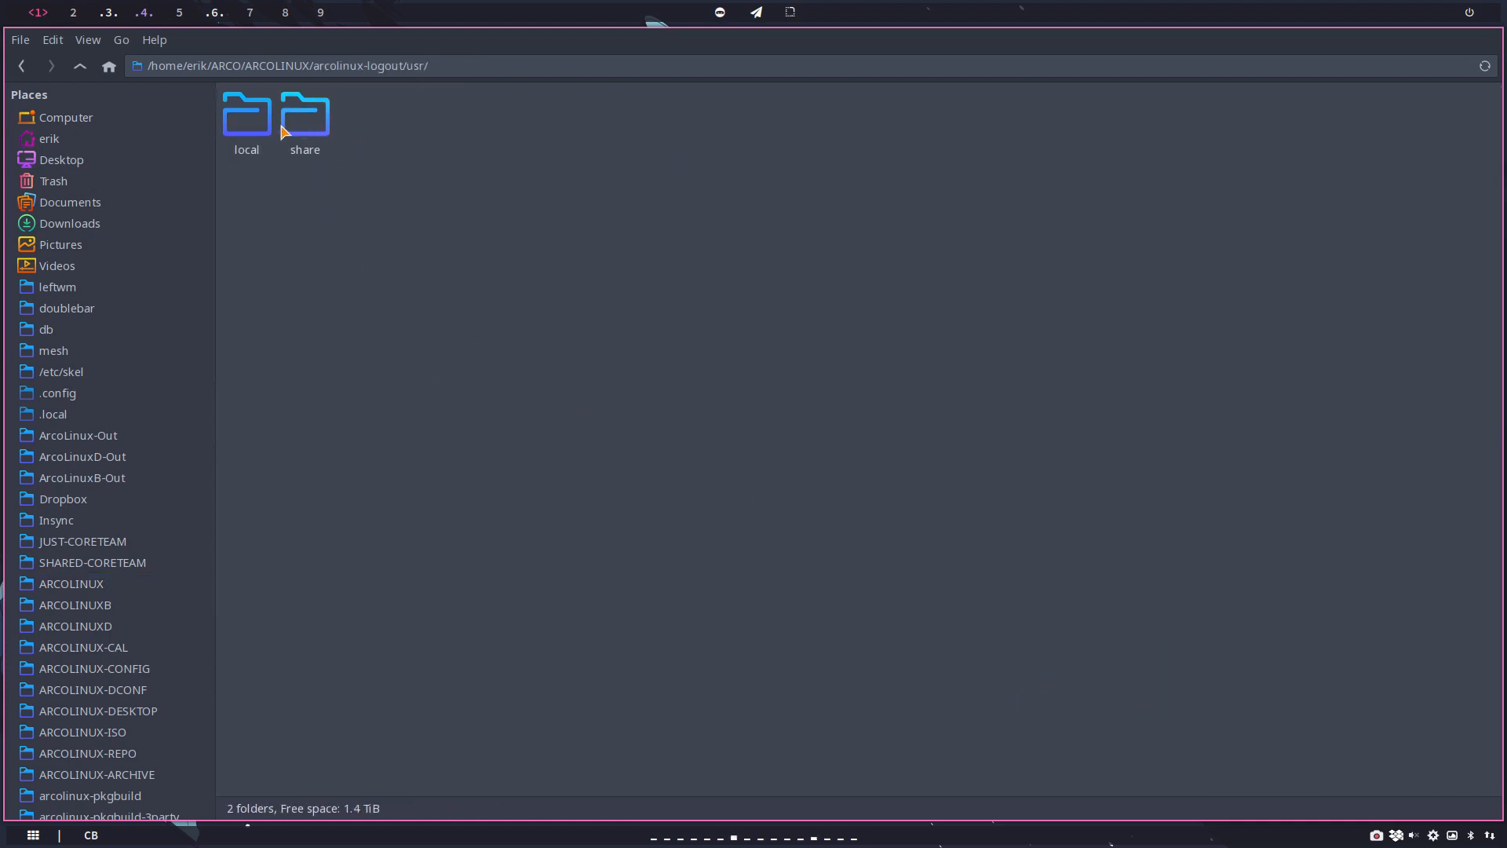
{"action": "double_click", "coordinate": [292, 124]}
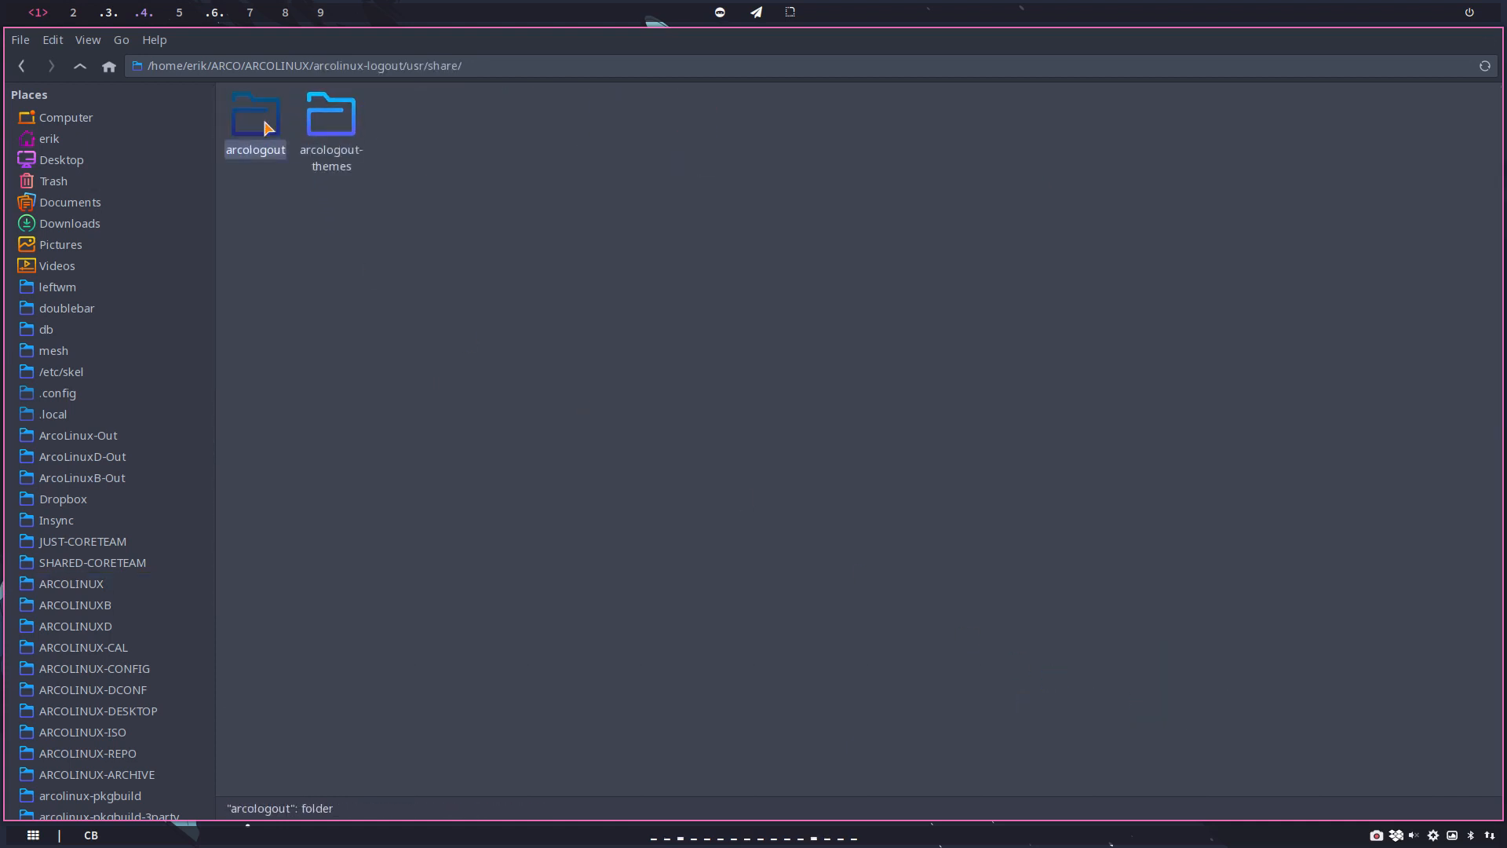
{"action": "double_click", "coordinate": [303, 127]}
{"action": "double_click", "coordinate": [276, 132]}
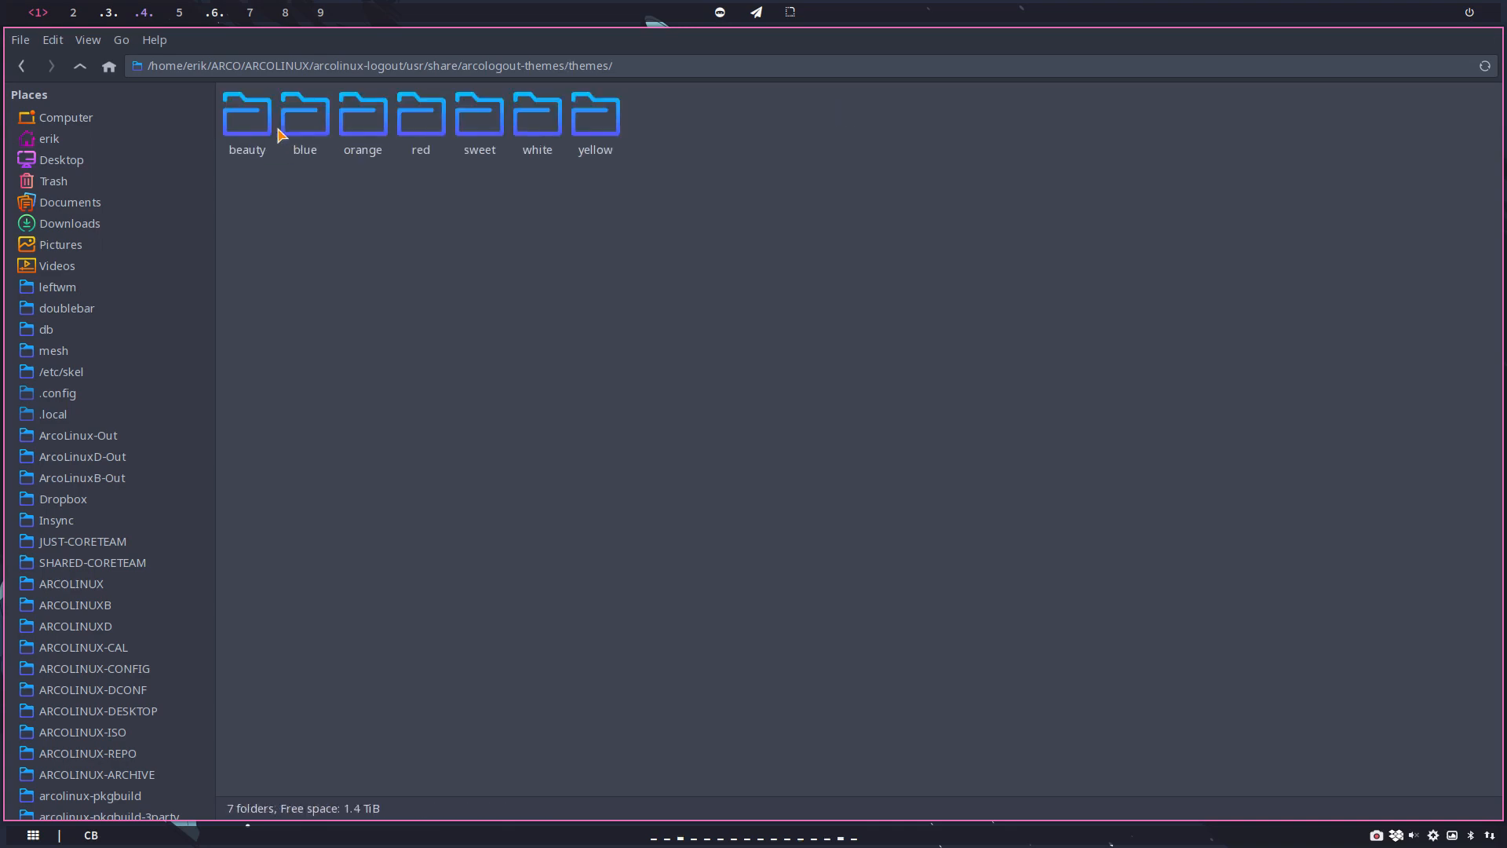
{"action": "double_click", "coordinate": [252, 136]}
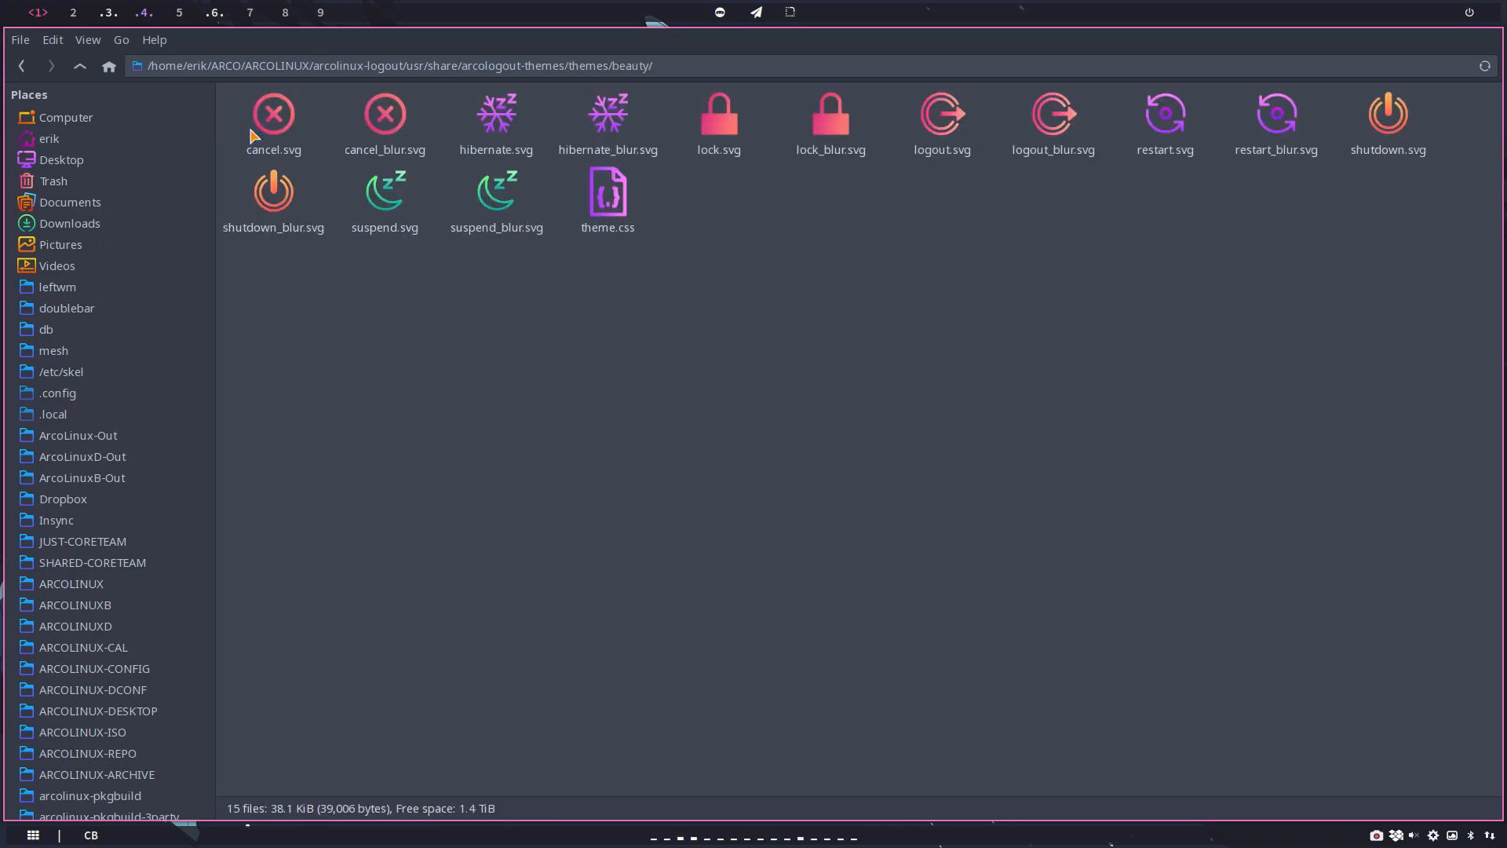
Step: Open the beauty theme's cancel_blur.svg in Inkscape and close the file manager so the drawing fills the screen
{"action": "double_click", "coordinate": [384, 116]}
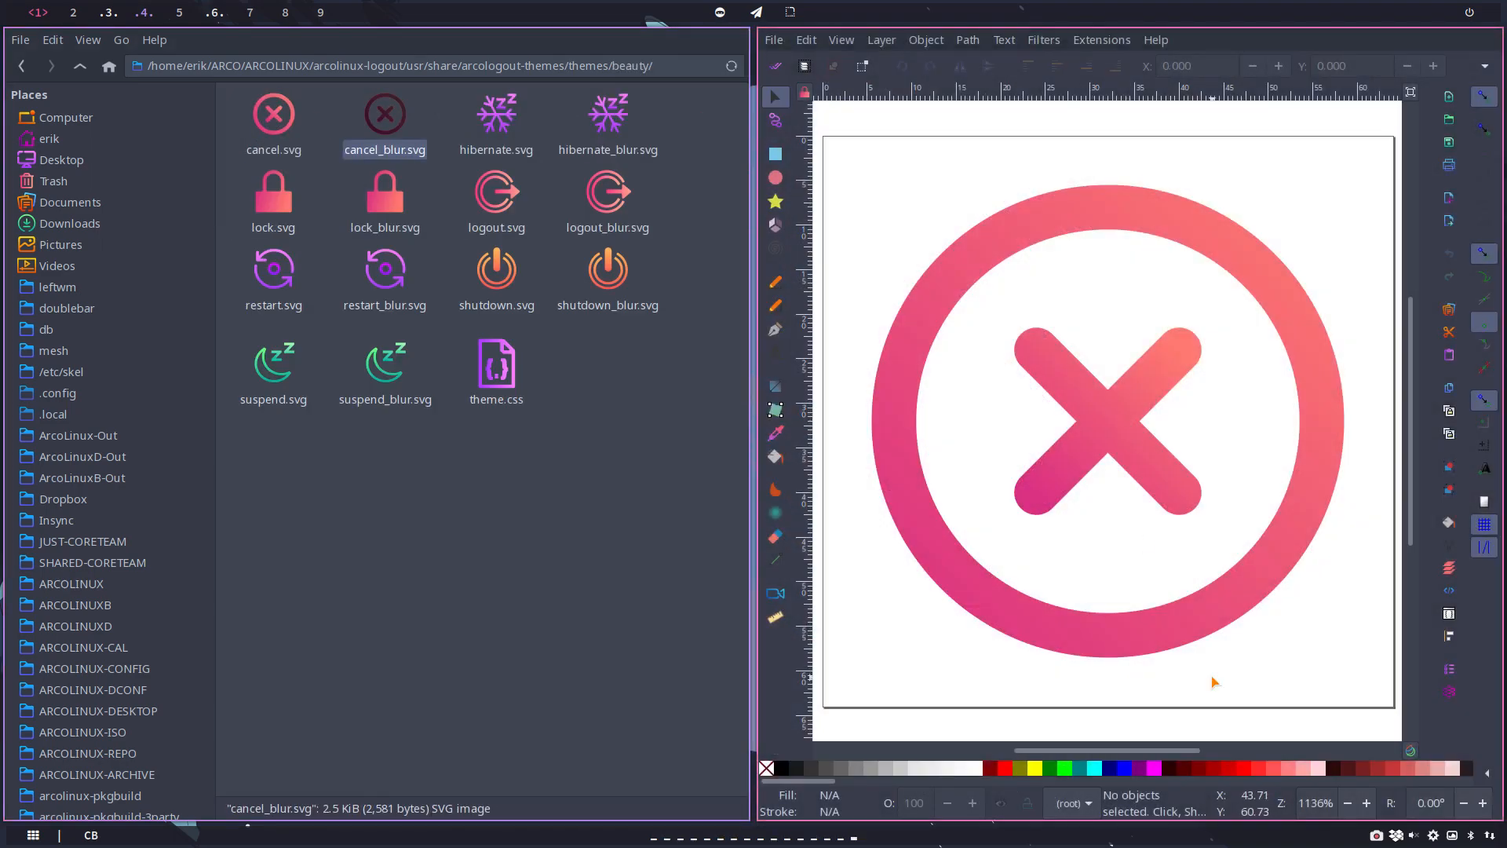
{"action": "left_click", "coordinate": [582, 644]}
{"action": "key", "text": "super+q"}
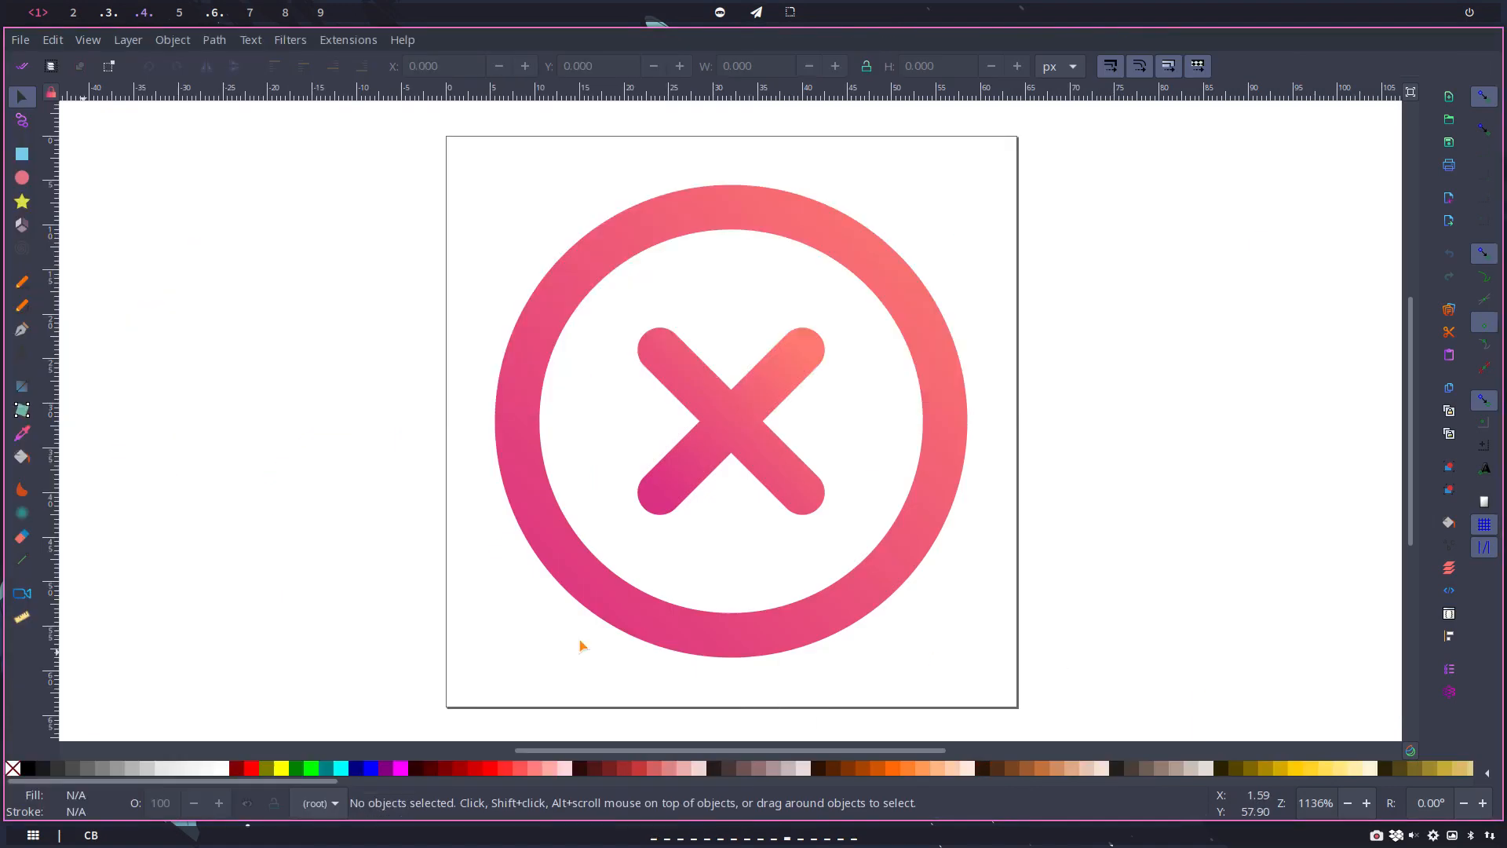
Step: Select the ring and all the paths of the X, and group them into one object
{"action": "left_click", "coordinate": [766, 223]}
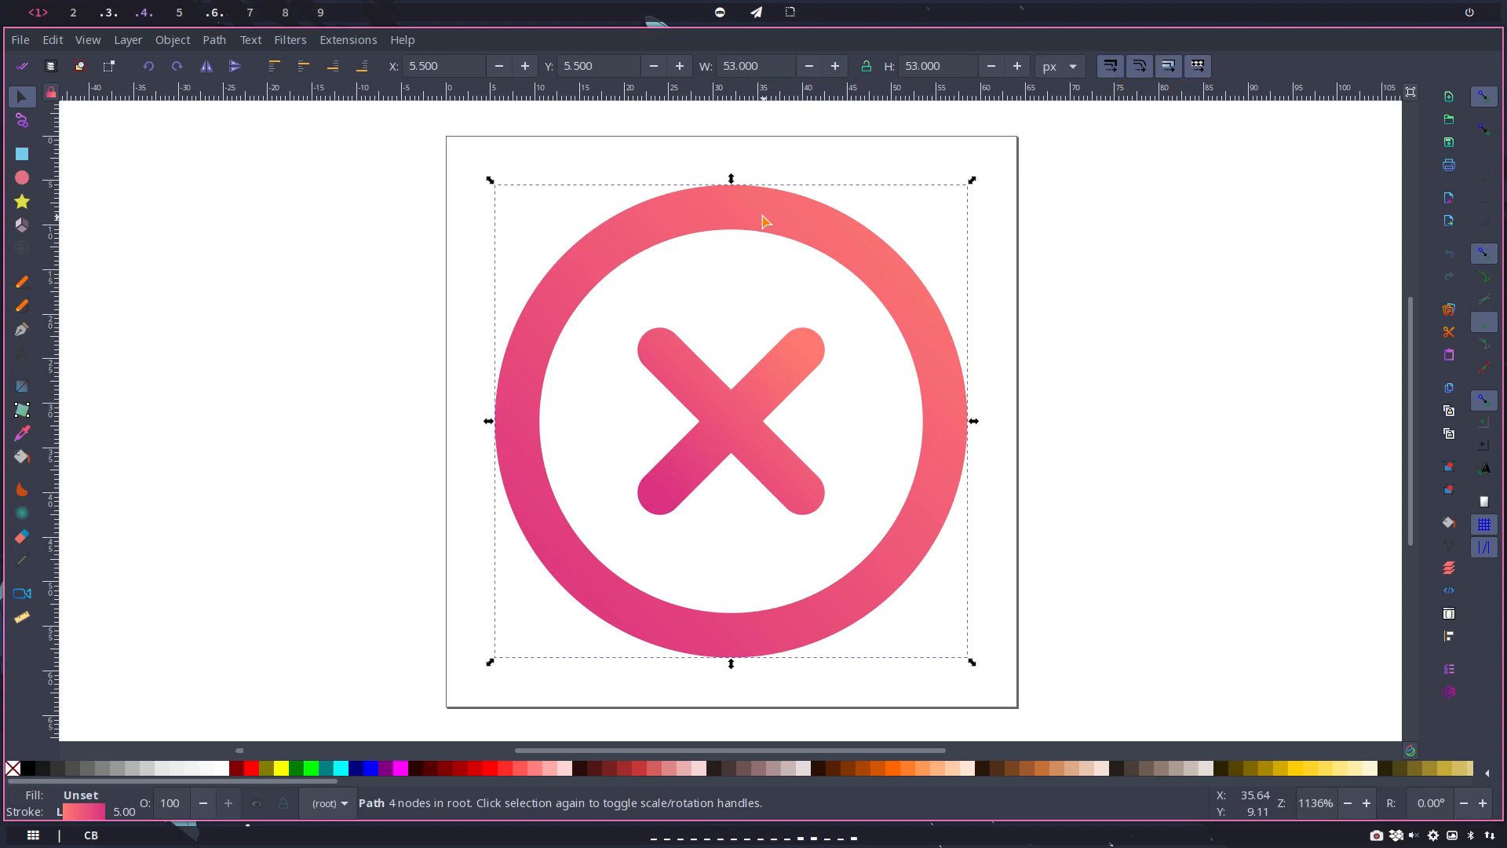
{"action": "left_click_drag", "start_coordinate": [390, 137], "coordinate": [1117, 659]}
{"action": "right_click", "coordinate": [871, 563]}
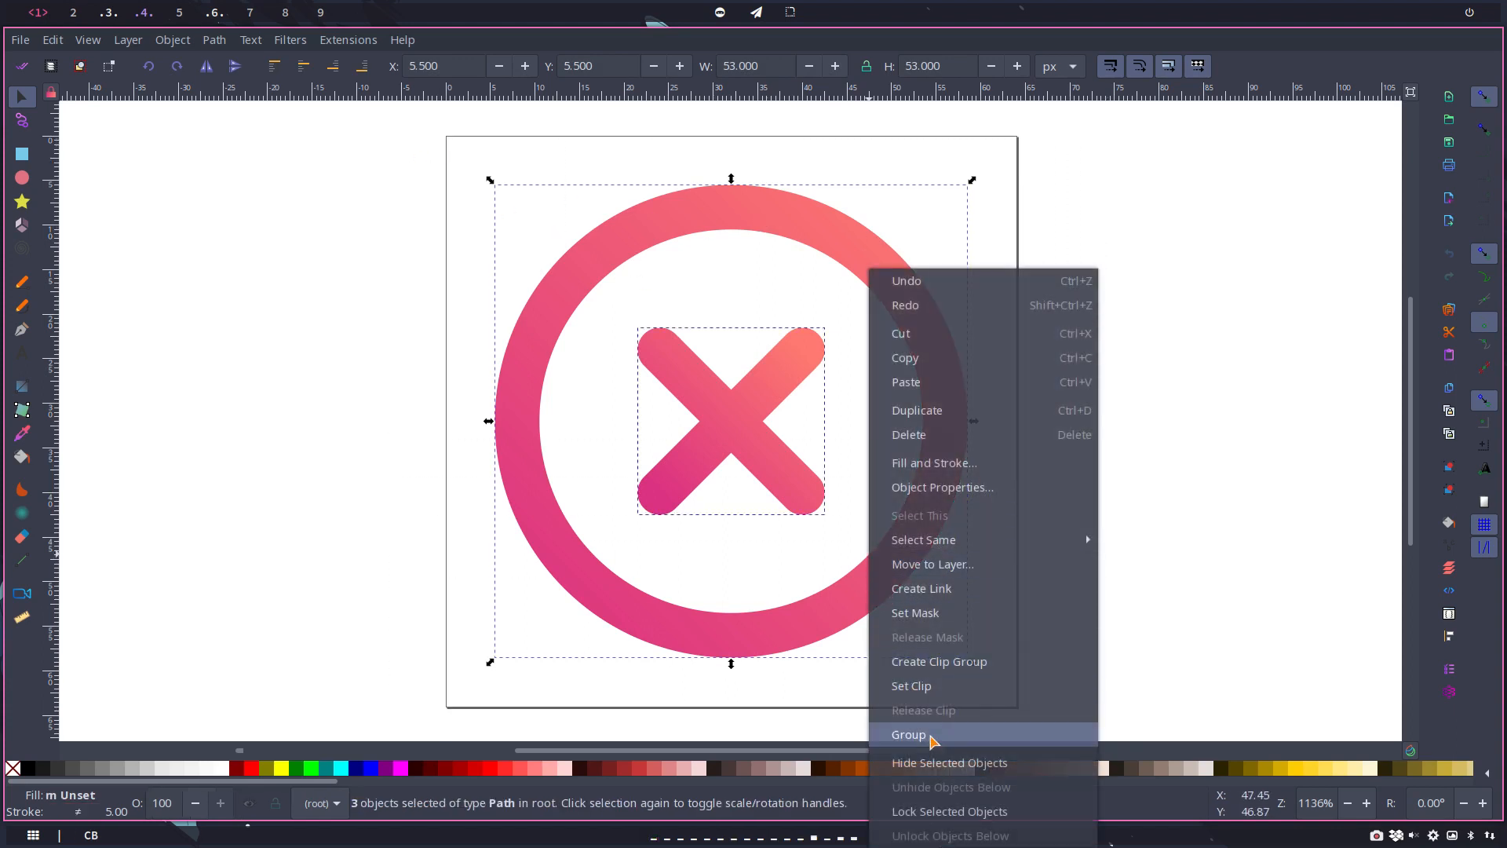
{"action": "left_click", "coordinate": [930, 736]}
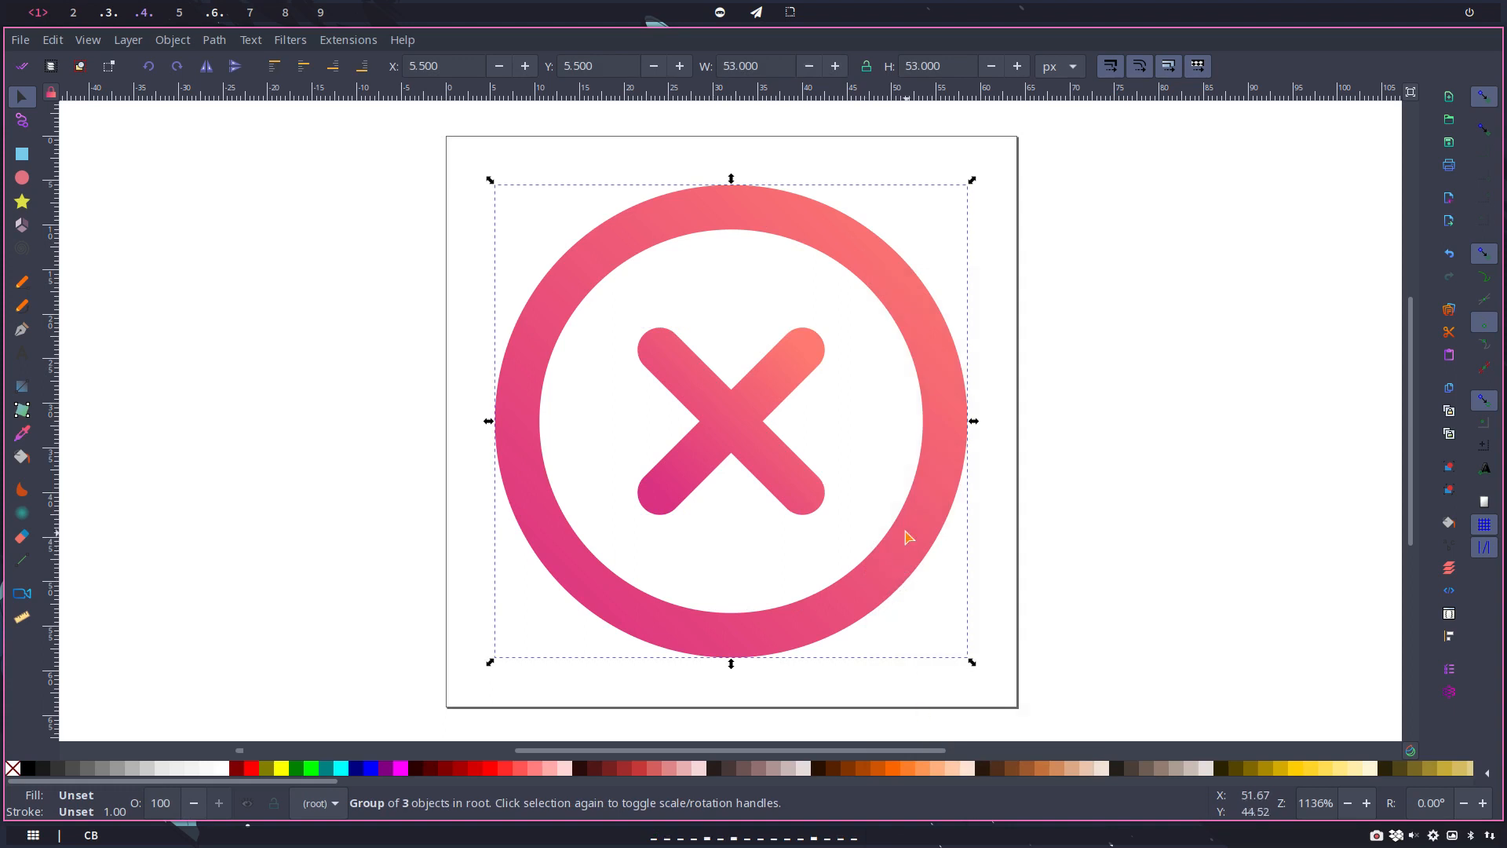
Step: Copy the icon group, paste it, and place the copy exactly over the original
{"action": "key", "text": "ctrl+c"}
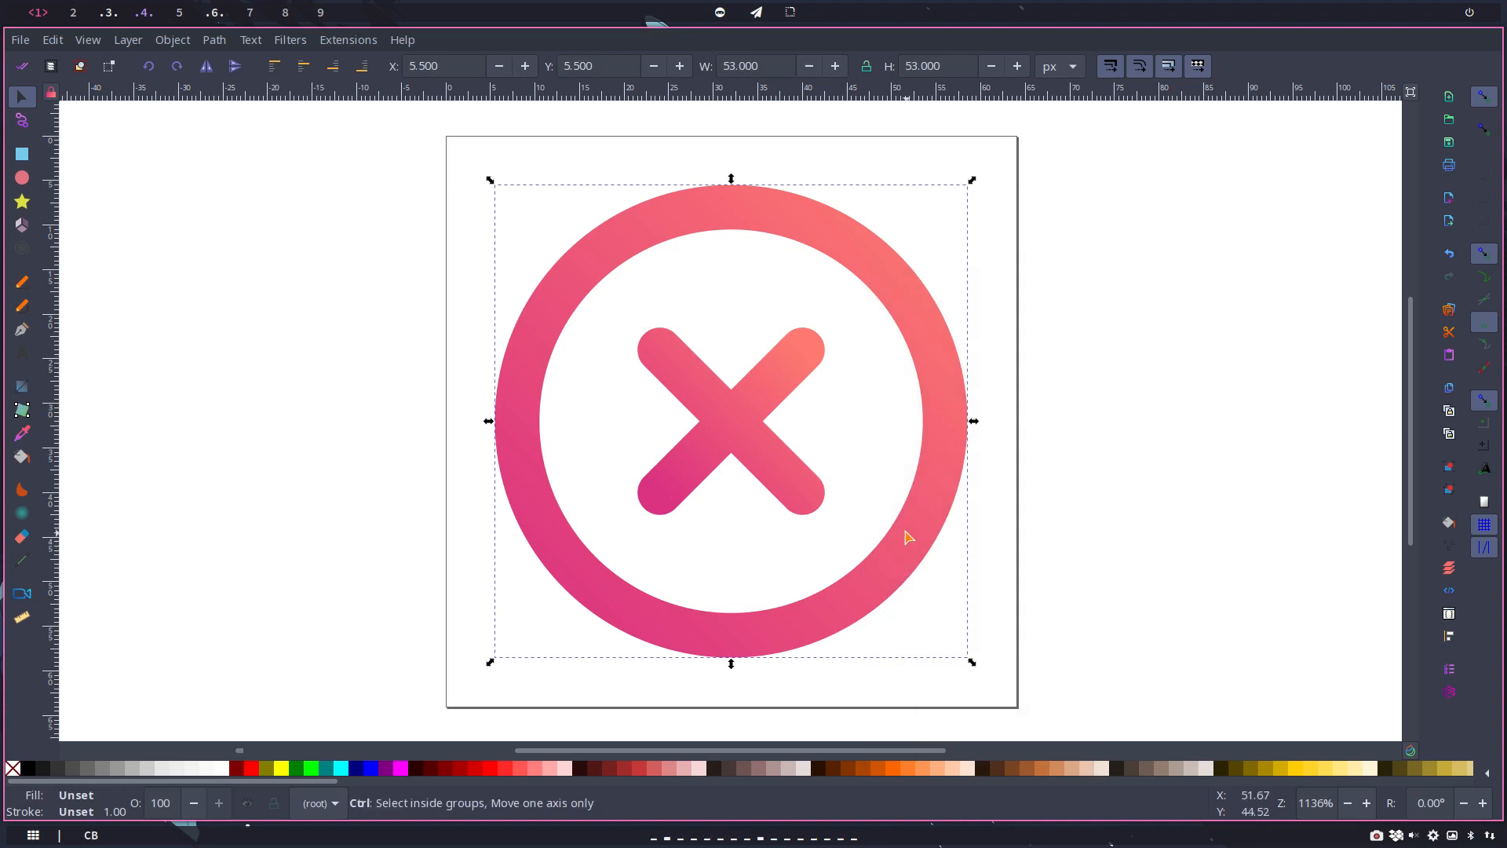
{"action": "key", "text": "ctrl+v"}
{"action": "left_click_drag", "start_coordinate": [961, 351], "coordinate": [785, 241]}
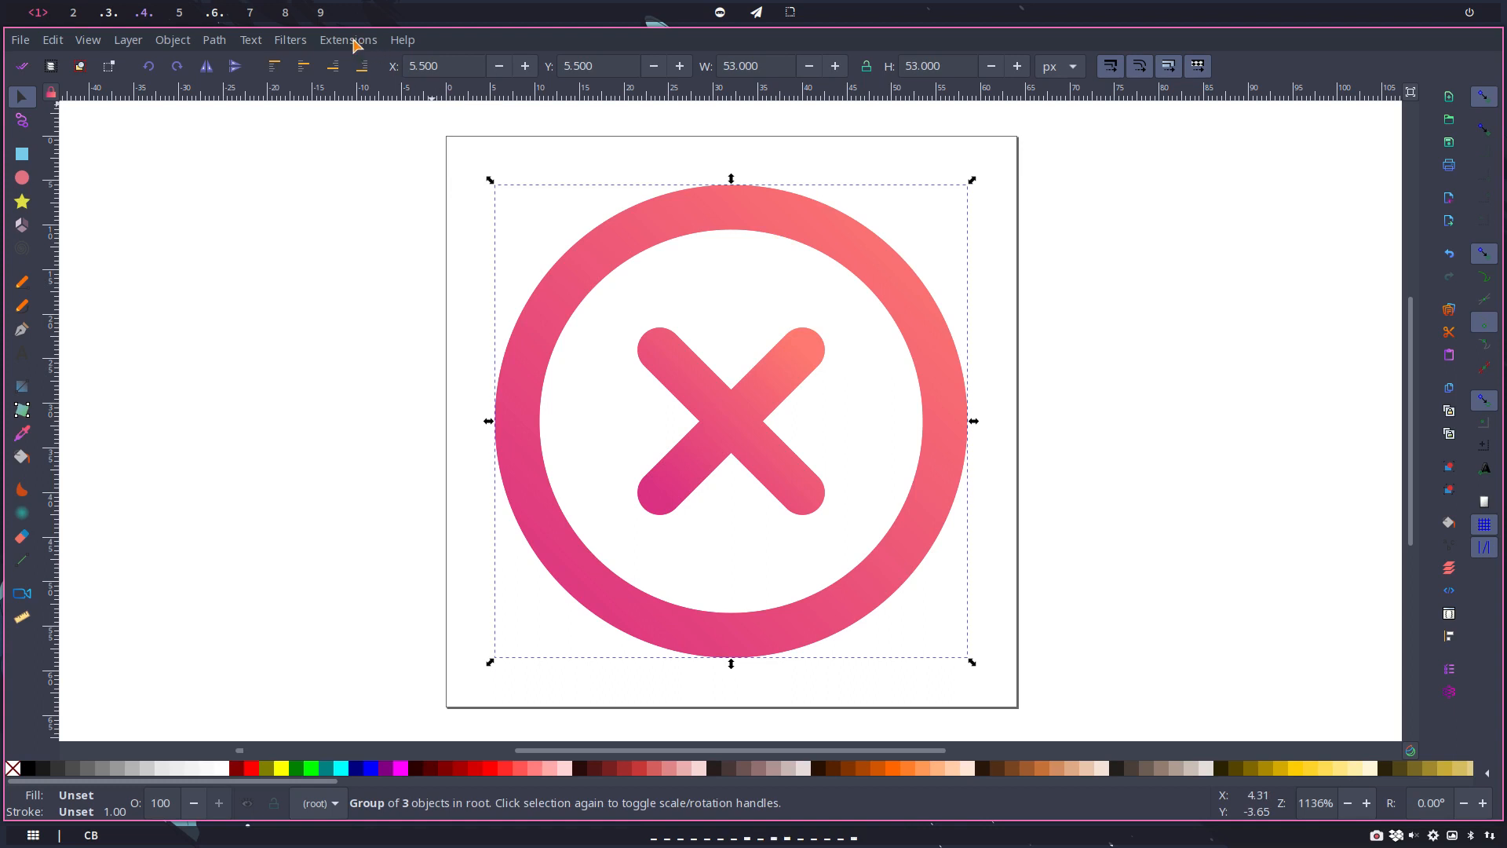
Step: Try a Blur filter on the top group with 8.70 horizontal and about 8.63 vertical blur, and undo it
{"action": "left_click", "coordinate": [295, 41]}
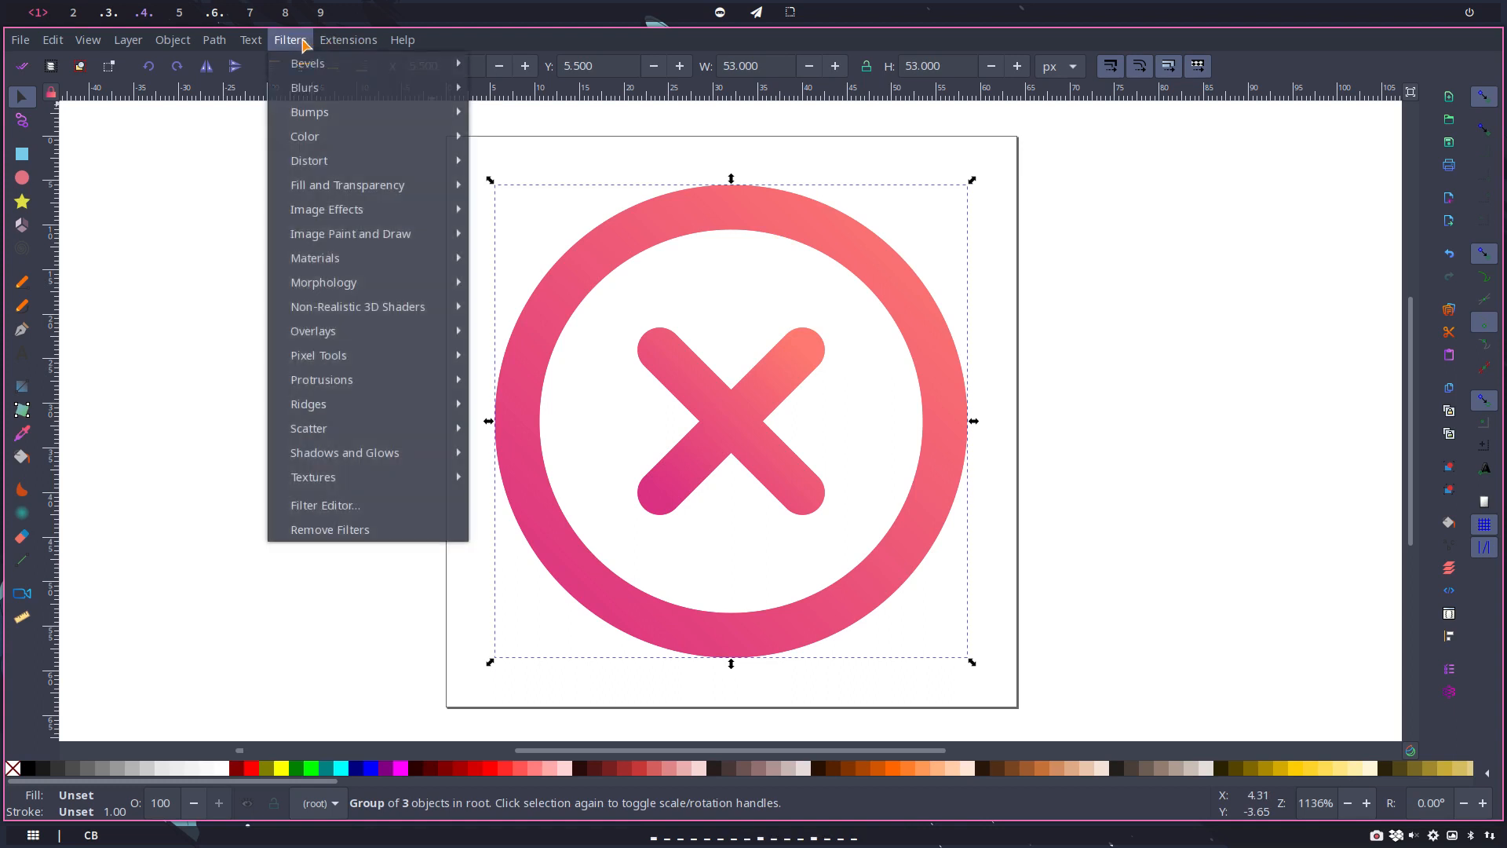
{"action": "mouse_move", "coordinate": [325, 86]}
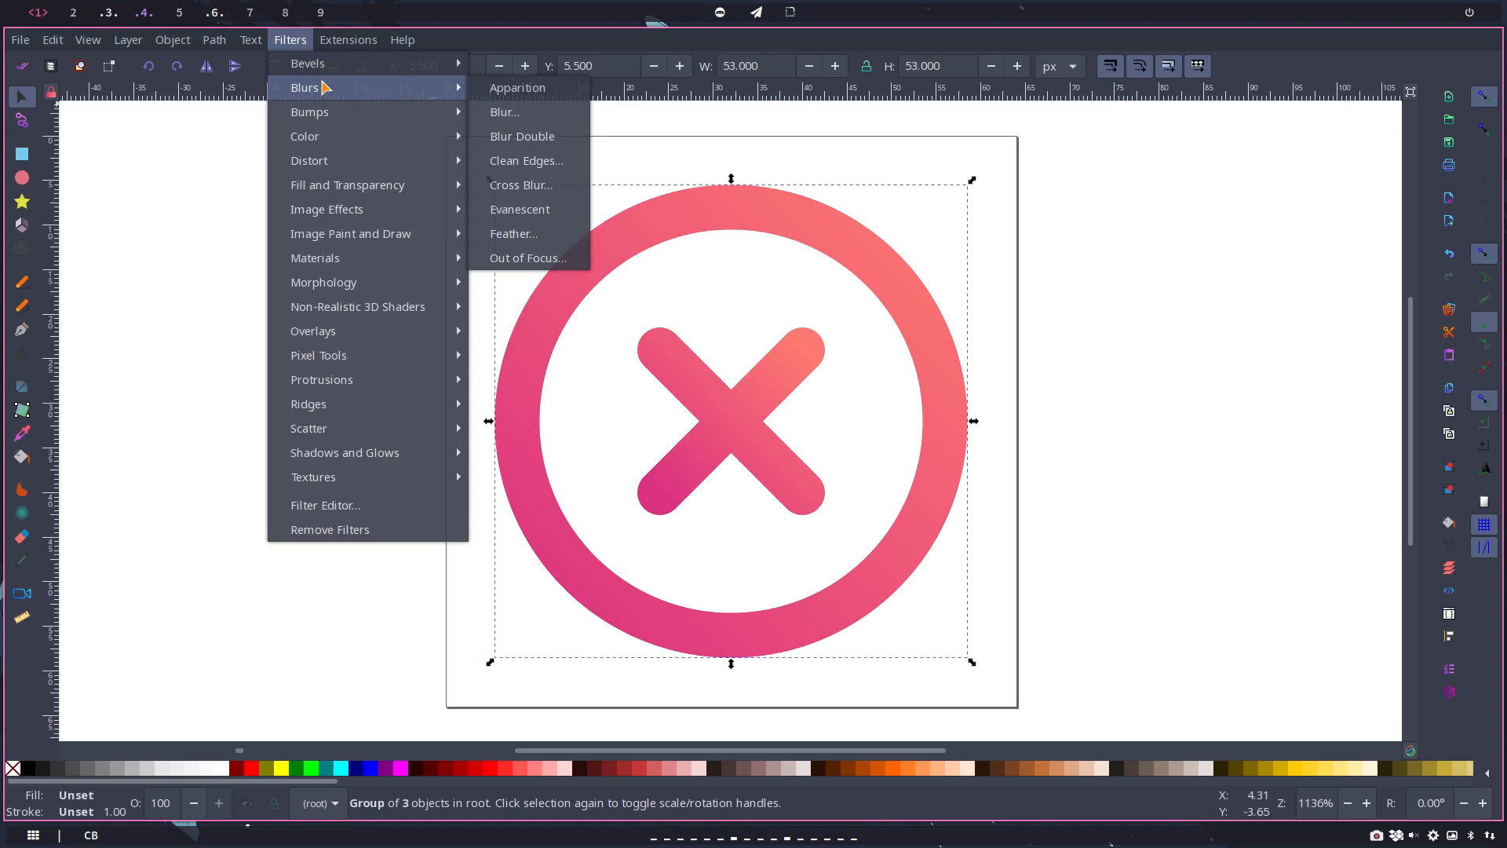
{"action": "left_click", "coordinate": [501, 113]}
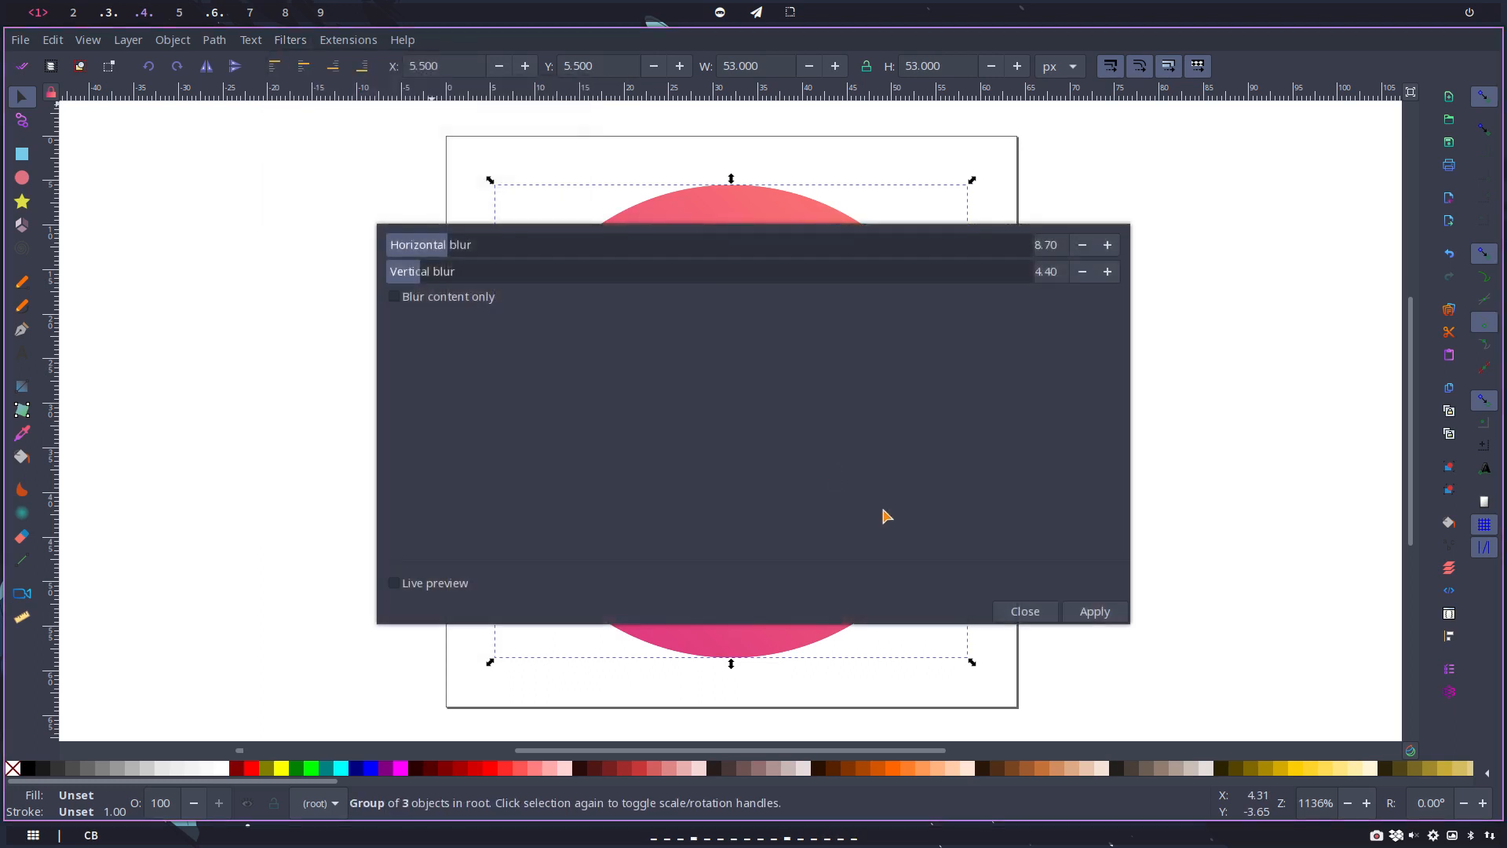
{"action": "left_click", "coordinate": [430, 281]}
{"action": "left_click_drag", "start_coordinate": [429, 281], "coordinate": [442, 281]}
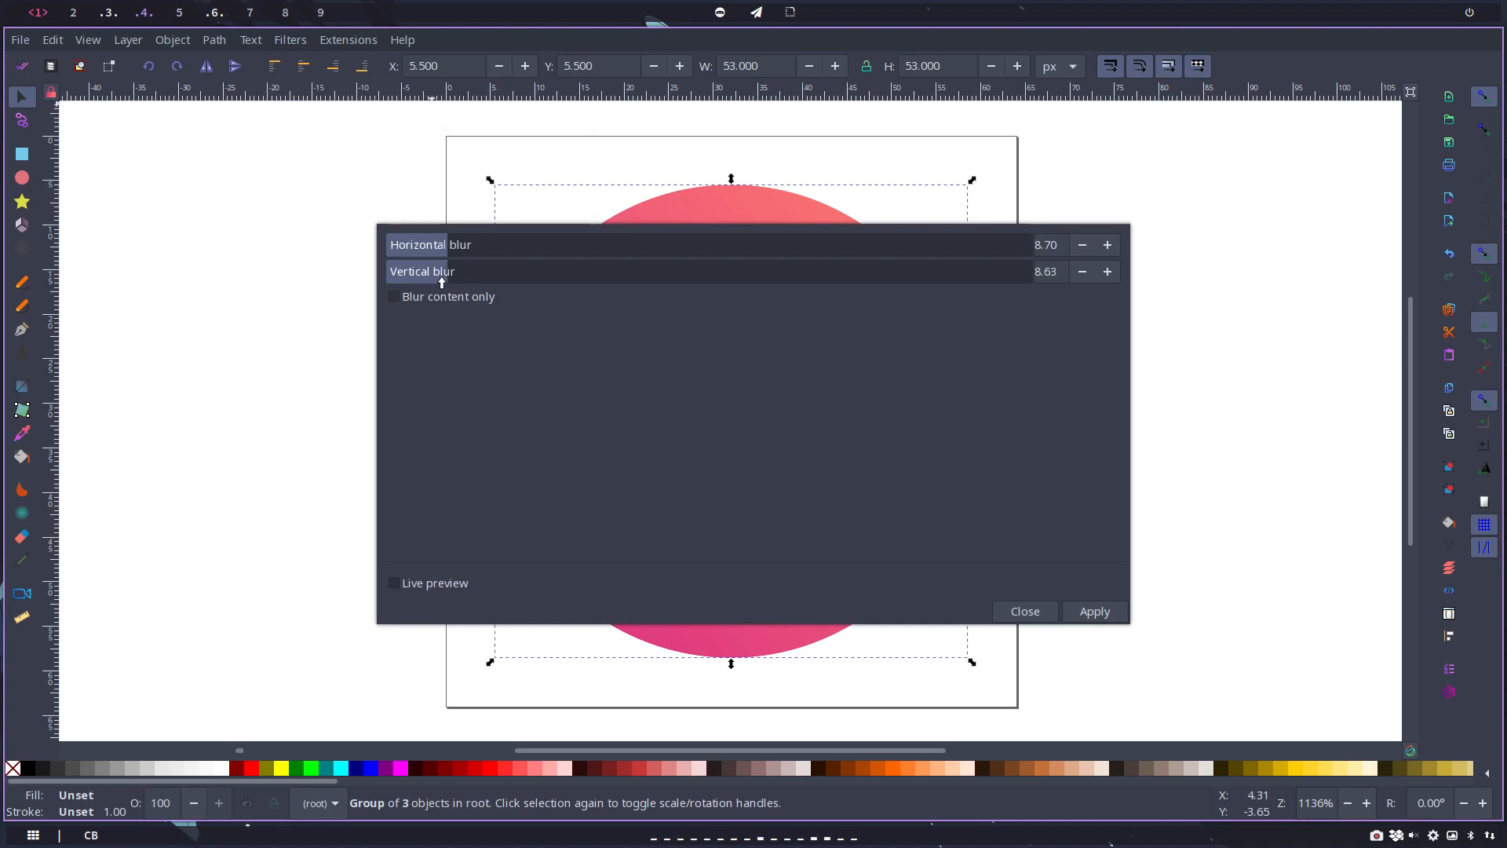
{"action": "left_click", "coordinate": [1095, 612]}
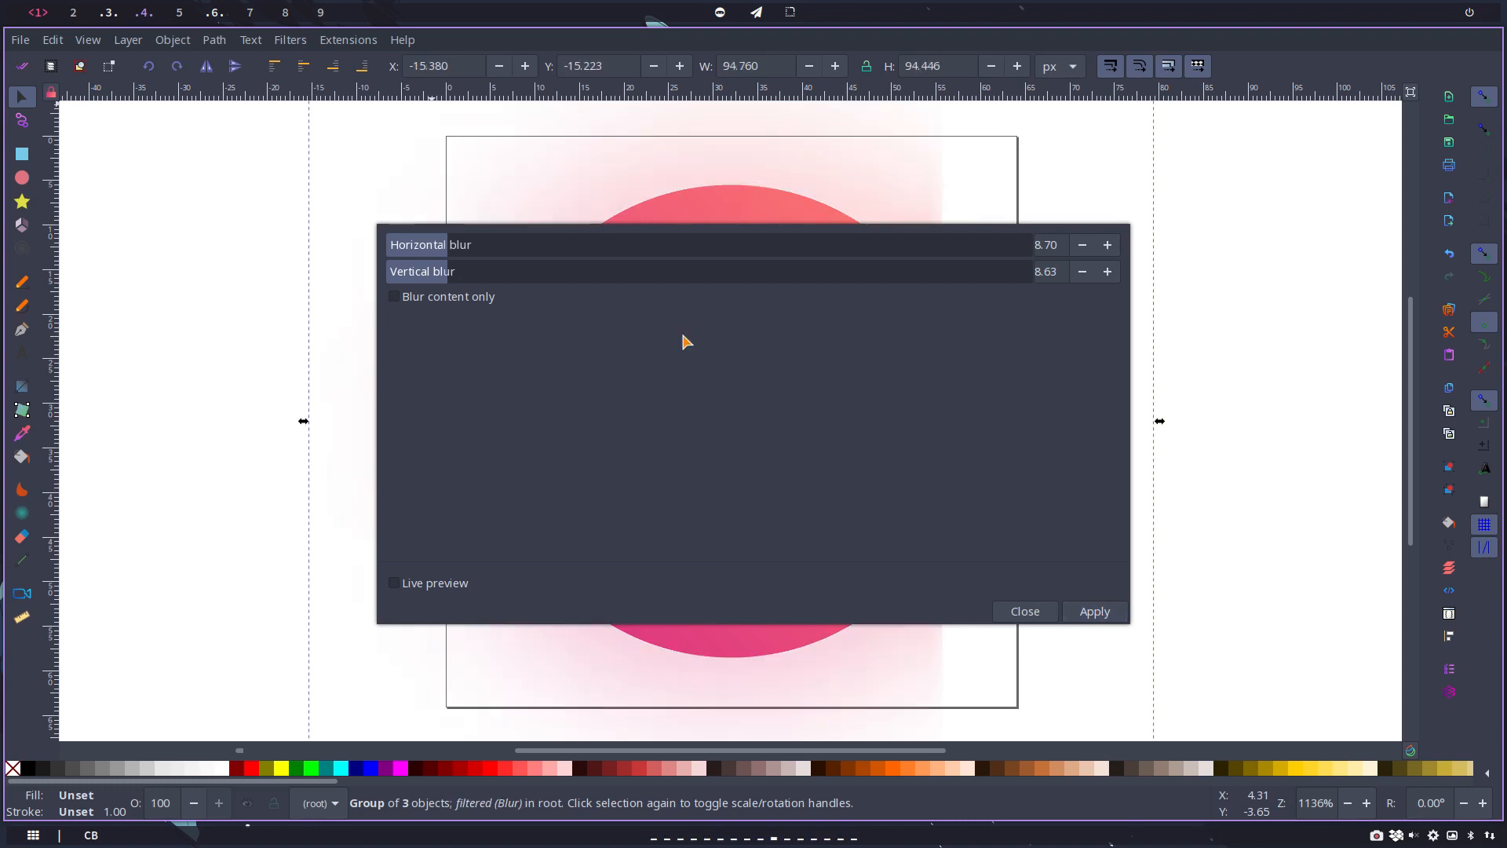
{"action": "left_click", "coordinate": [1023, 611]}
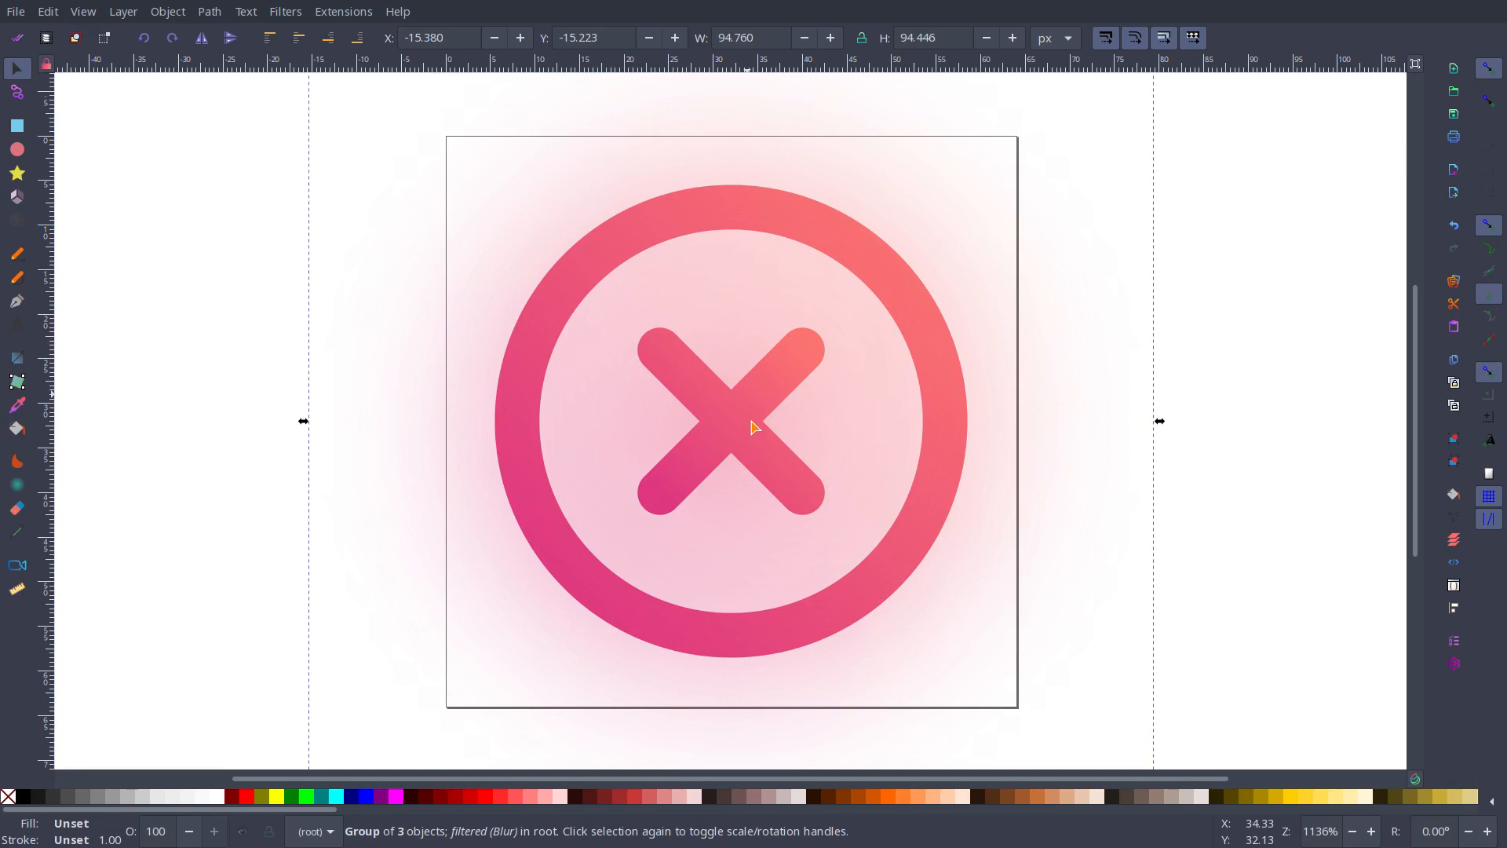
{"action": "key", "text": "Escape"}
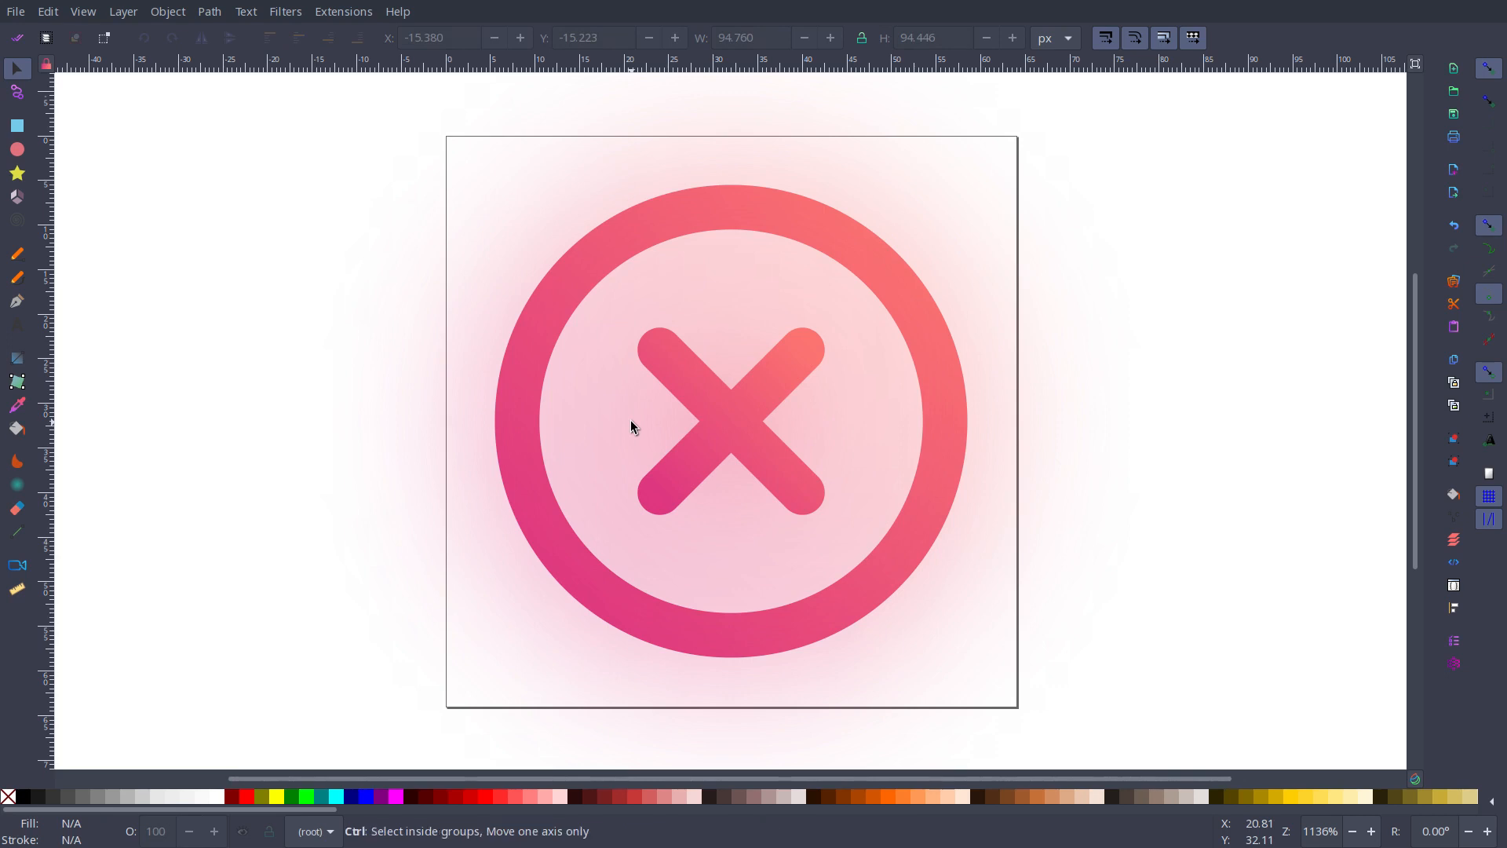
{"action": "key", "text": "ctrl+z"}
Step: Move the top icon group off the one beneath it, and undo the move
{"action": "left_click", "coordinate": [621, 252]}
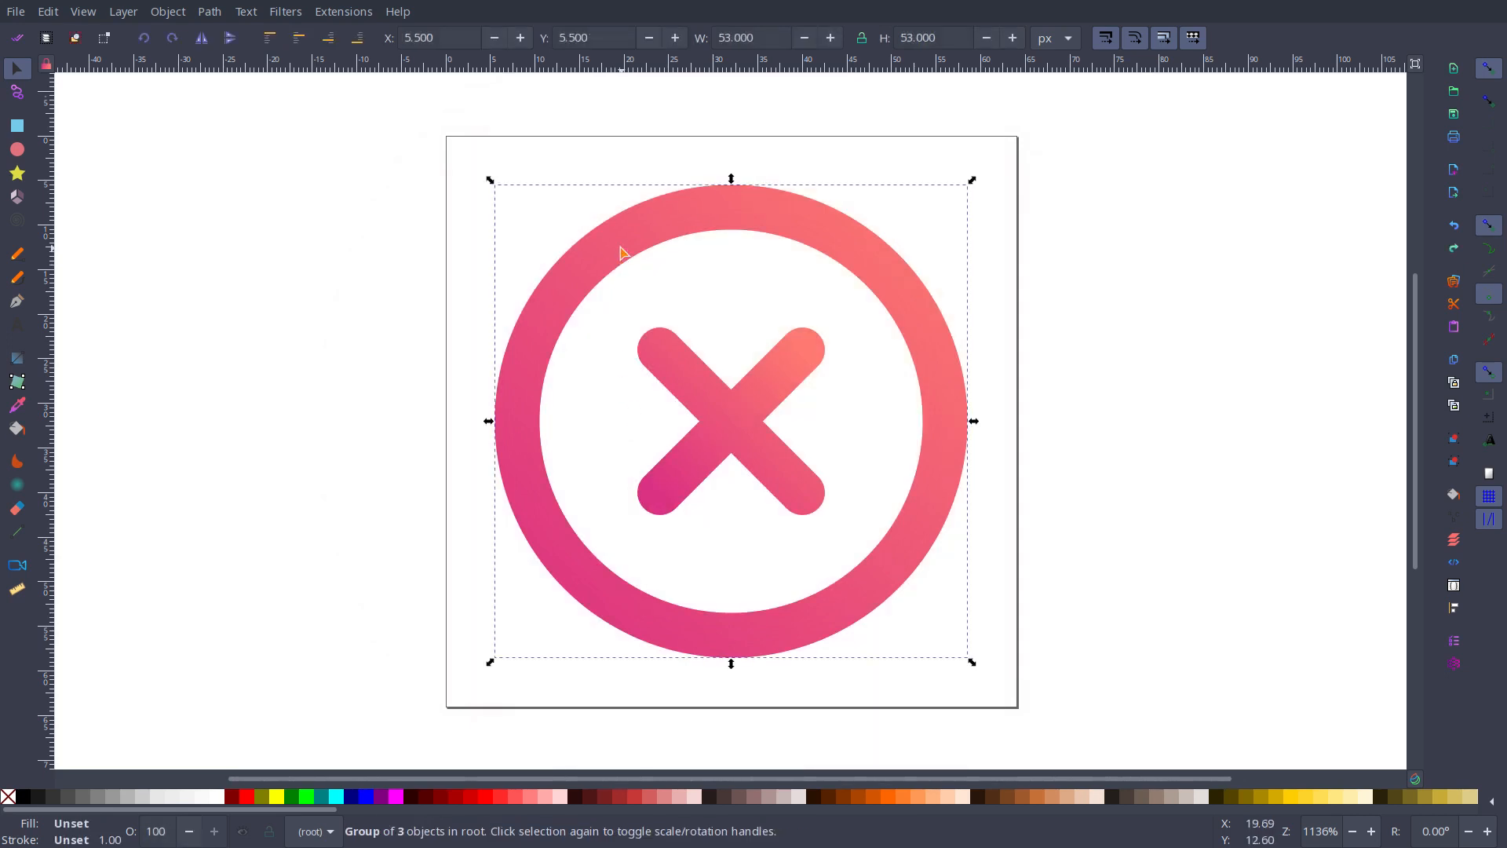
{"action": "key", "text": "ctrl+d"}
{"action": "left_click_drag", "start_coordinate": [621, 251], "coordinate": [814, 280]}
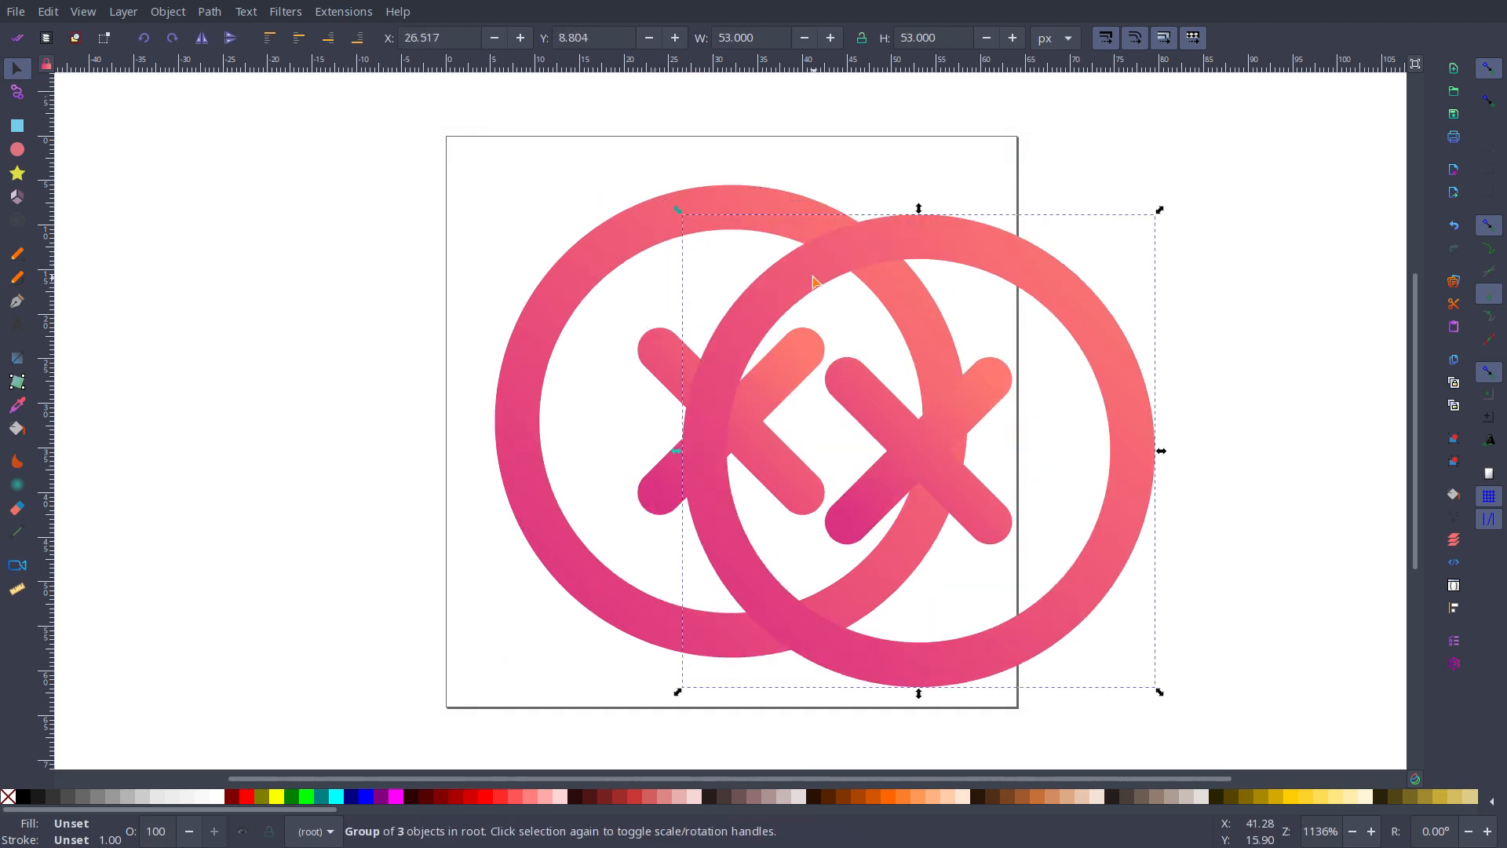
{"action": "key", "text": "ctrl+z"}
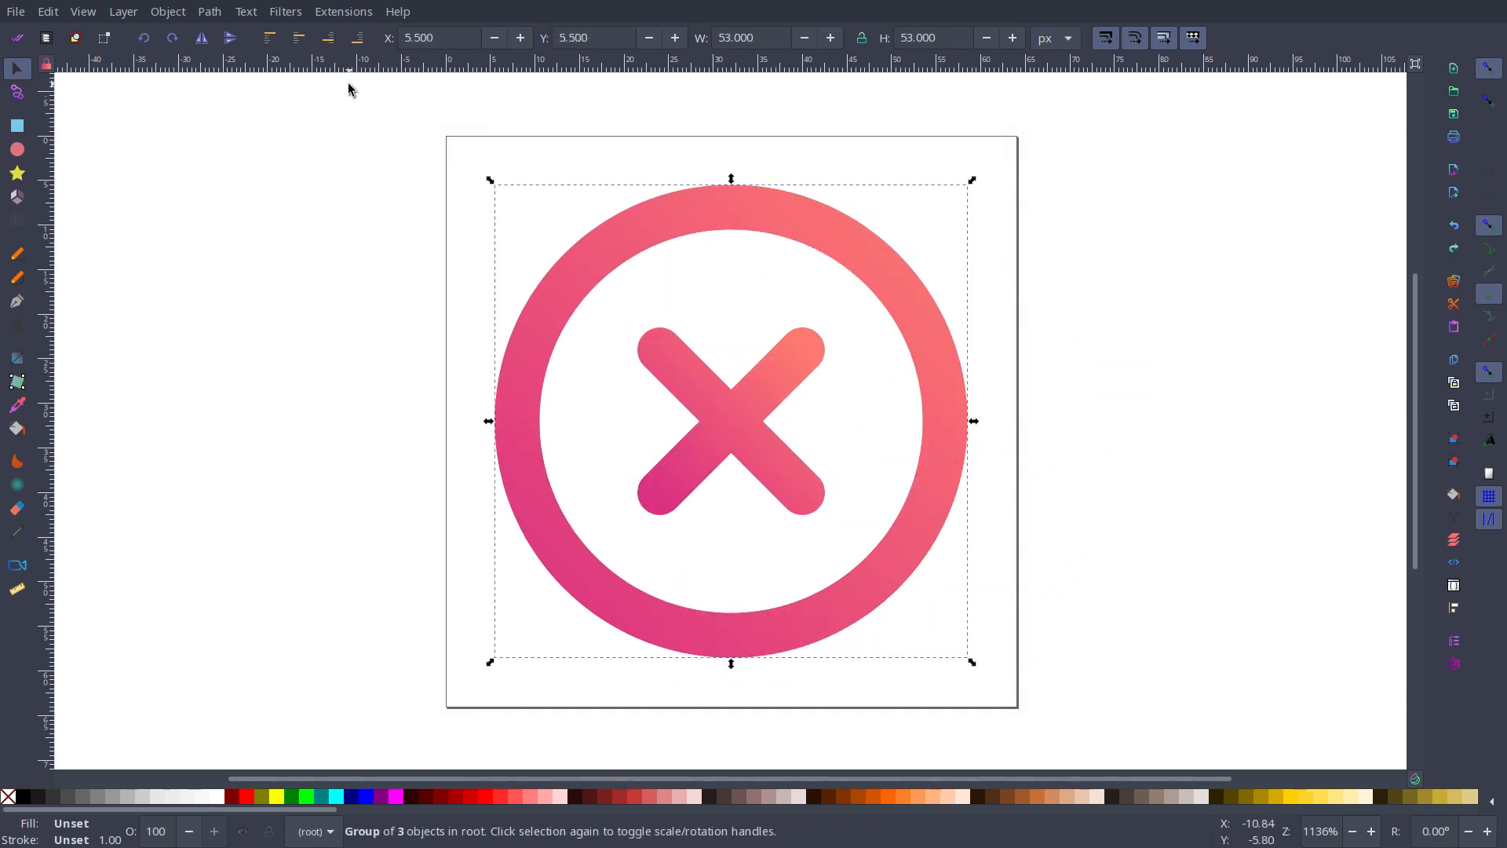
Step: Try the Blur Double filter on the top icon group, and undo it
{"action": "left_click", "coordinate": [285, 12]}
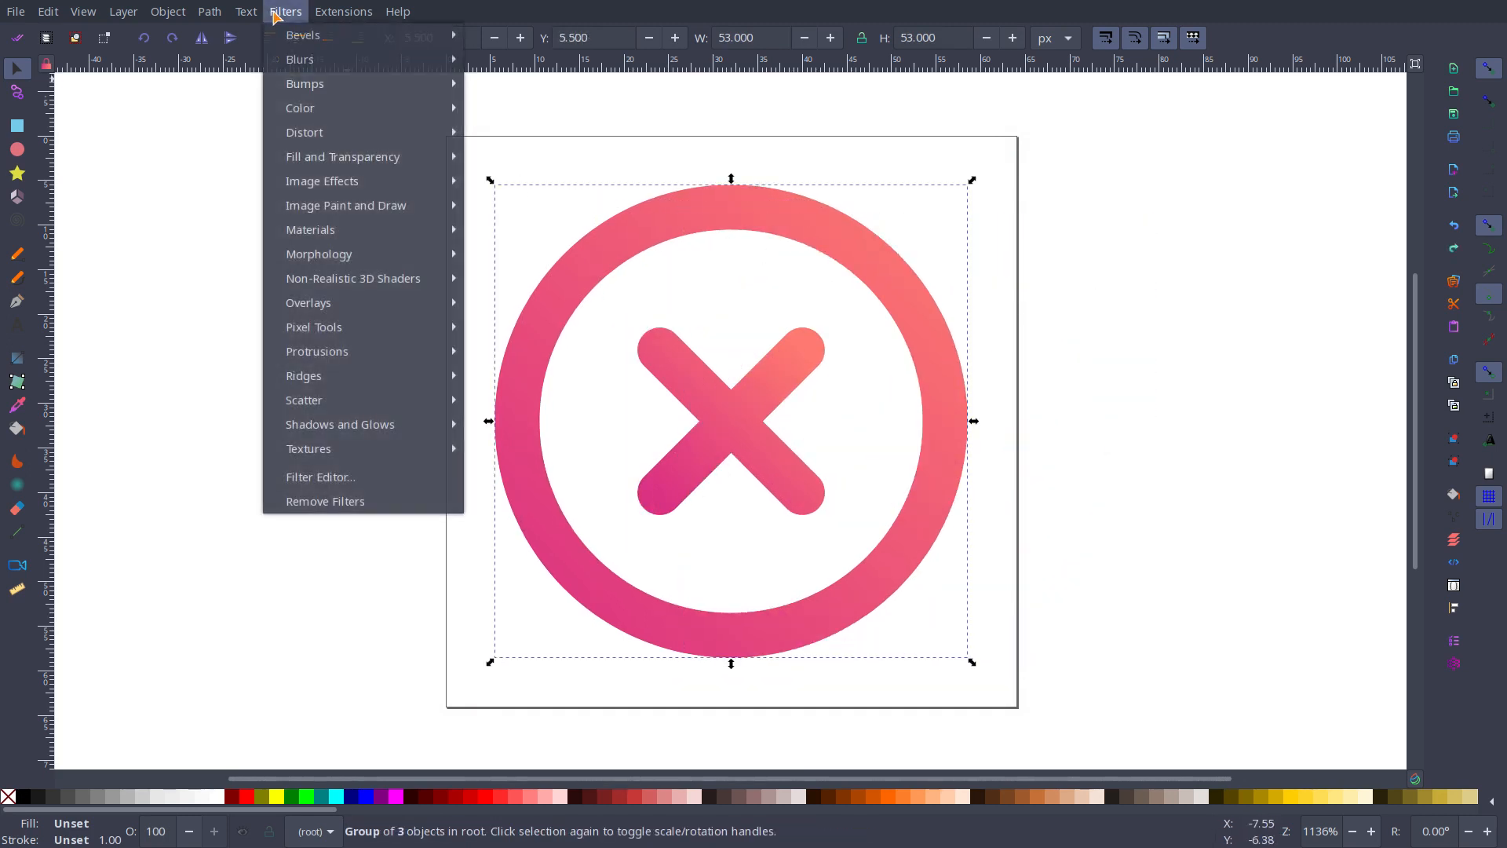
{"action": "mouse_move", "coordinate": [300, 61]}
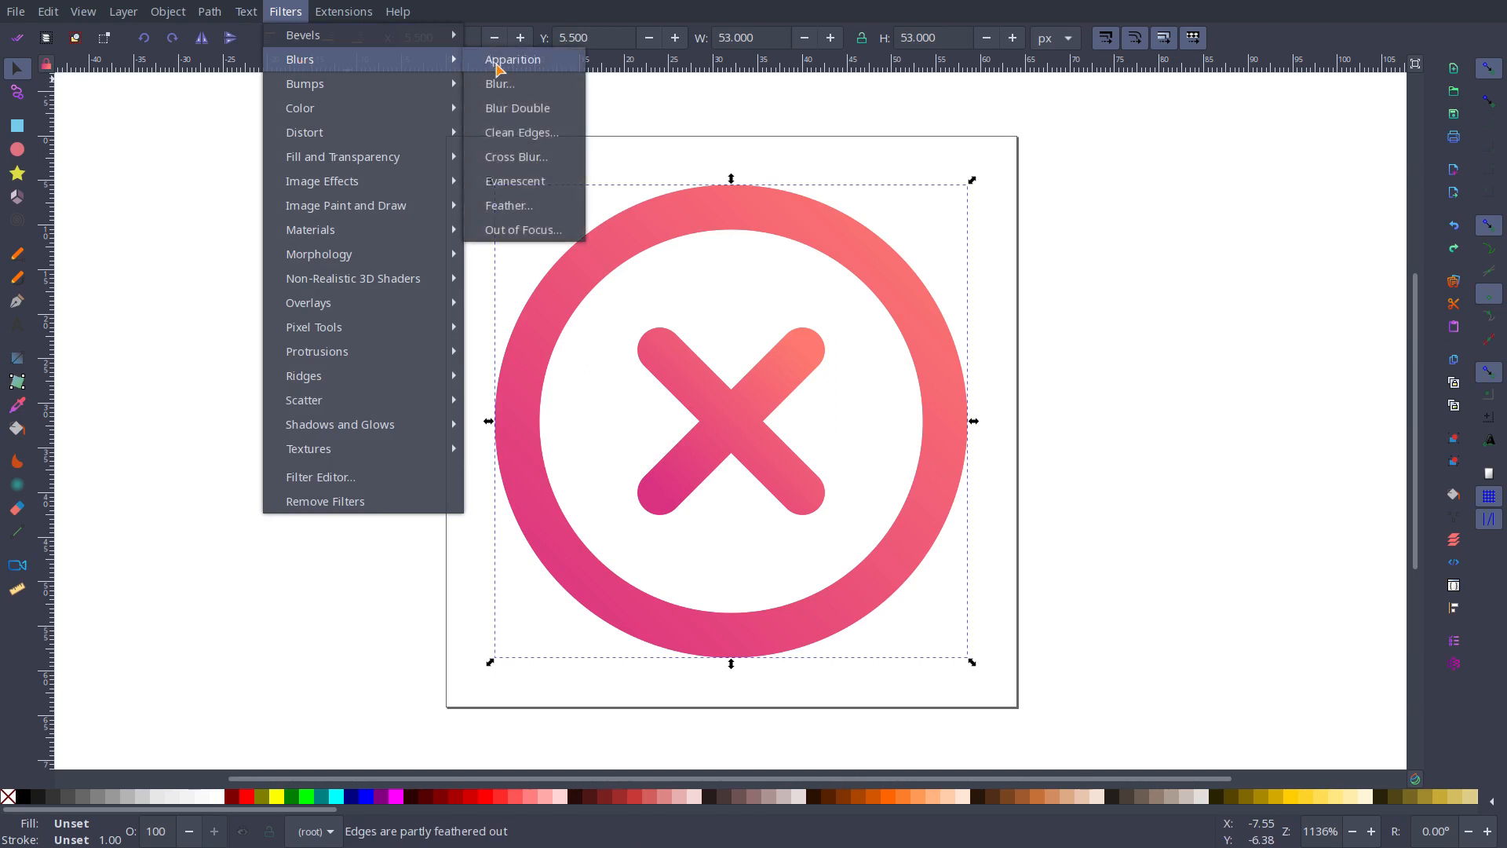
{"action": "left_click", "coordinate": [527, 114]}
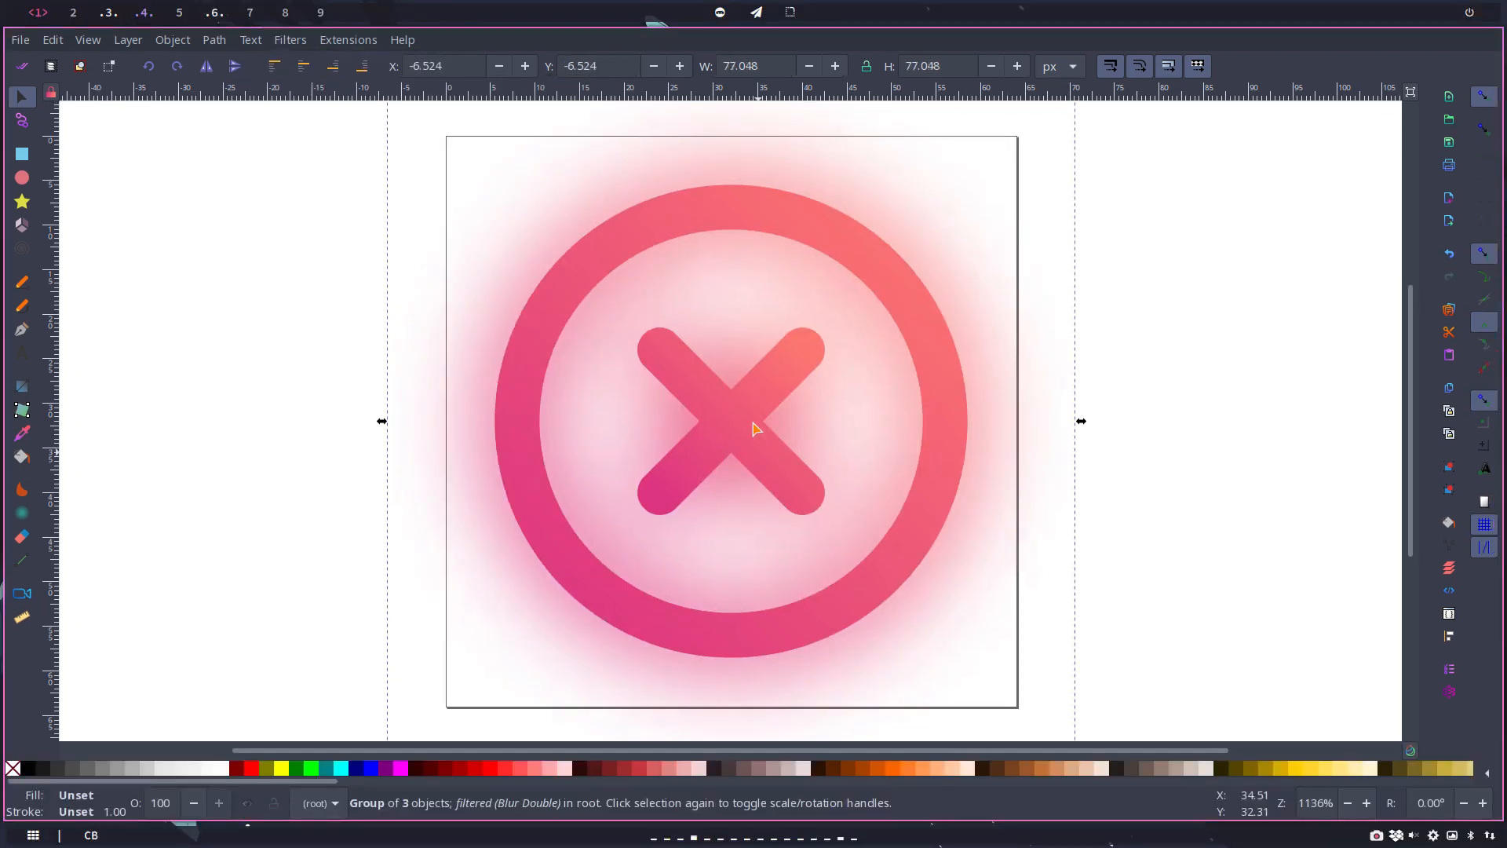
{"action": "key", "text": "ctrl+z"}
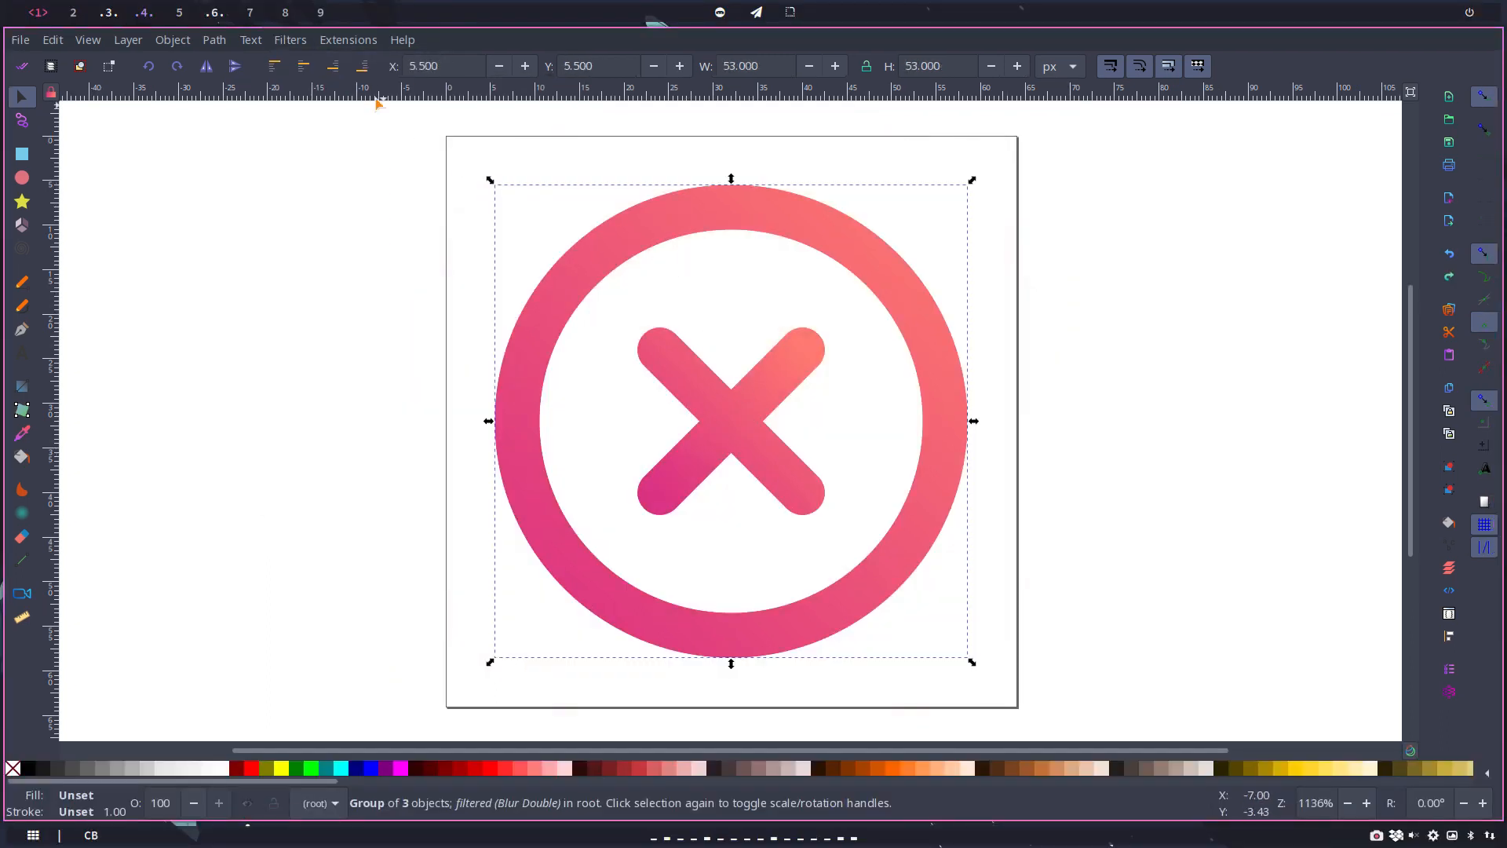
Step: Try a Blur filter on the top group with horizontal and vertical blur of 5, and undo it
{"action": "left_click", "coordinate": [303, 43]}
{"action": "mouse_move", "coordinate": [338, 87]}
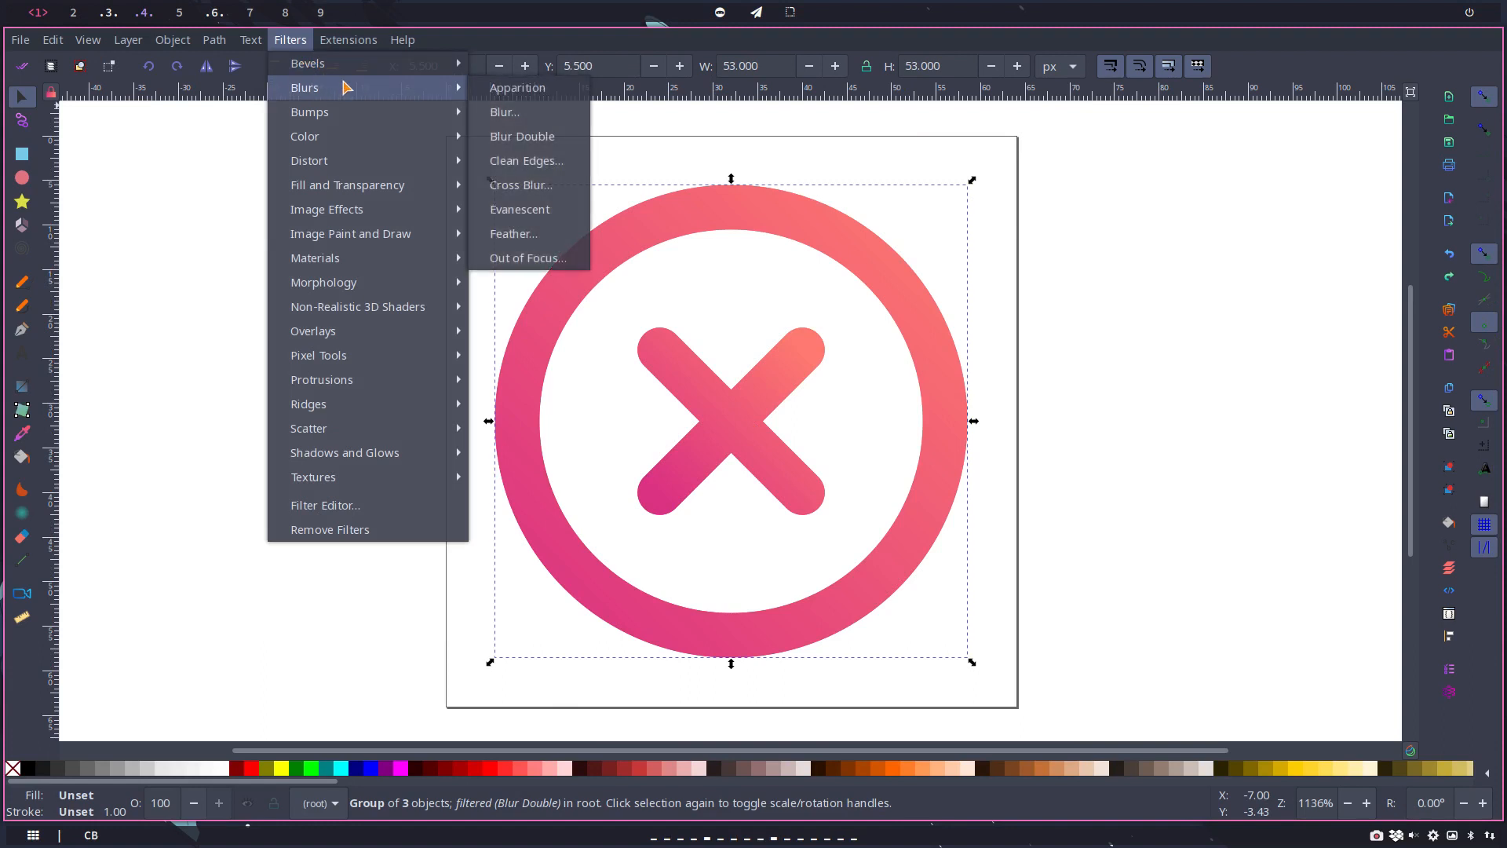
{"action": "left_click", "coordinate": [522, 122]}
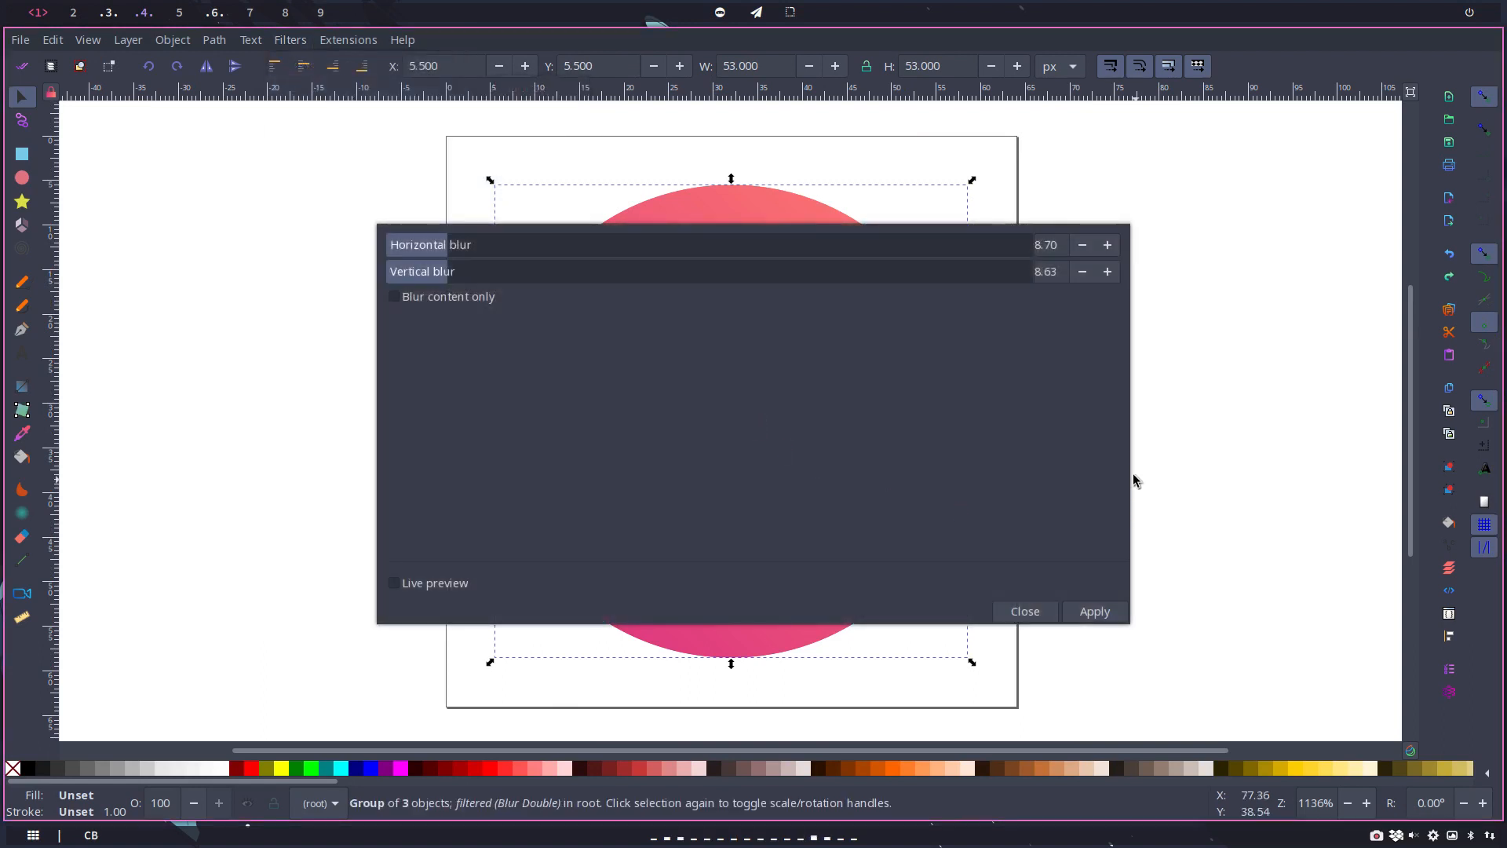
{"action": "left_click_drag", "start_coordinate": [1065, 243], "coordinate": [1034, 271]}
{"action": "type", "text": "5"}
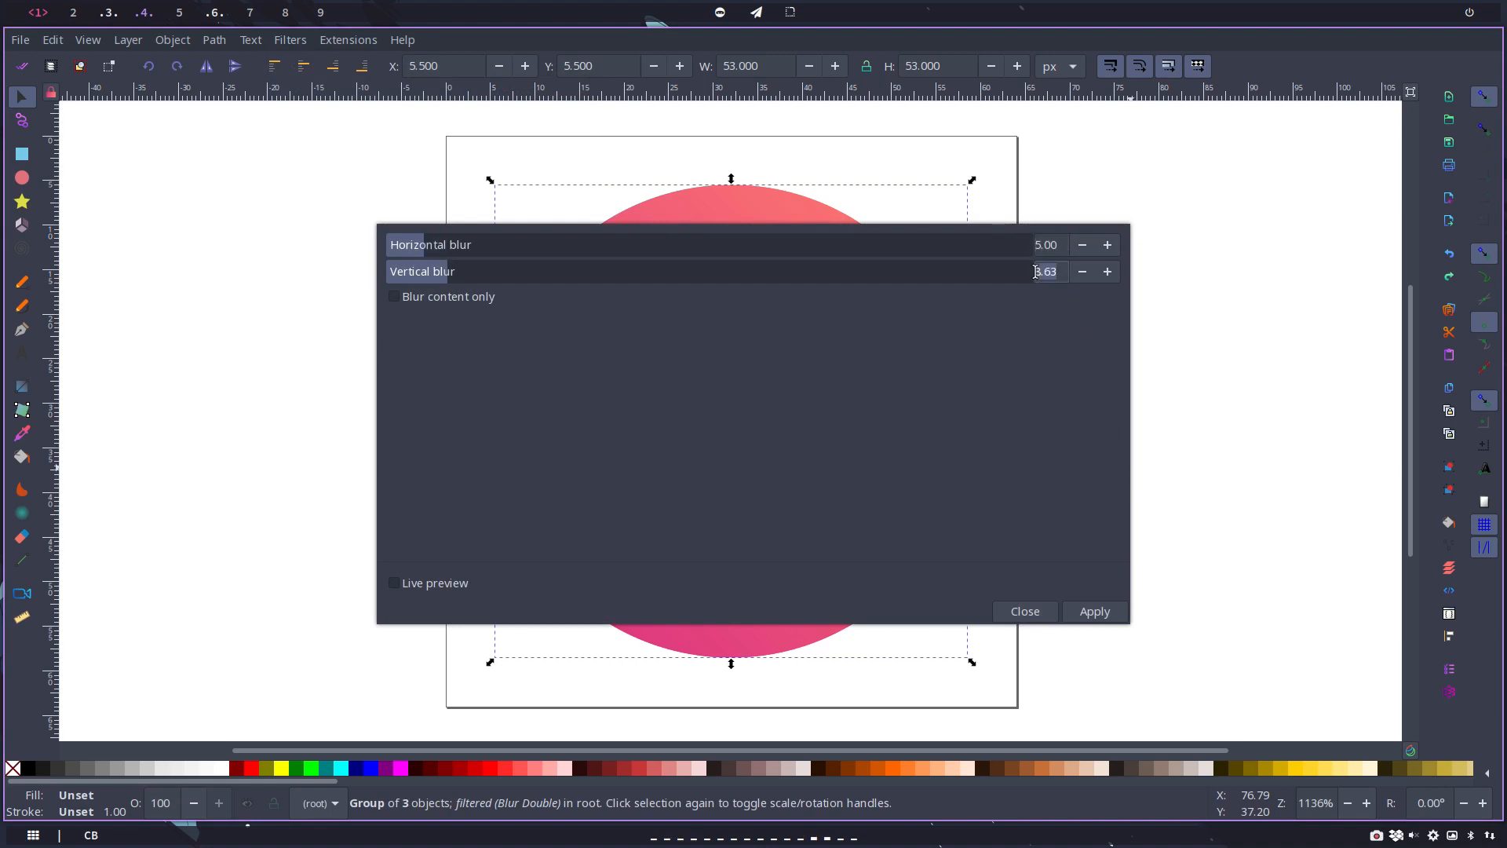
{"action": "type", "text": "5"}
{"action": "left_click", "coordinate": [1094, 610]}
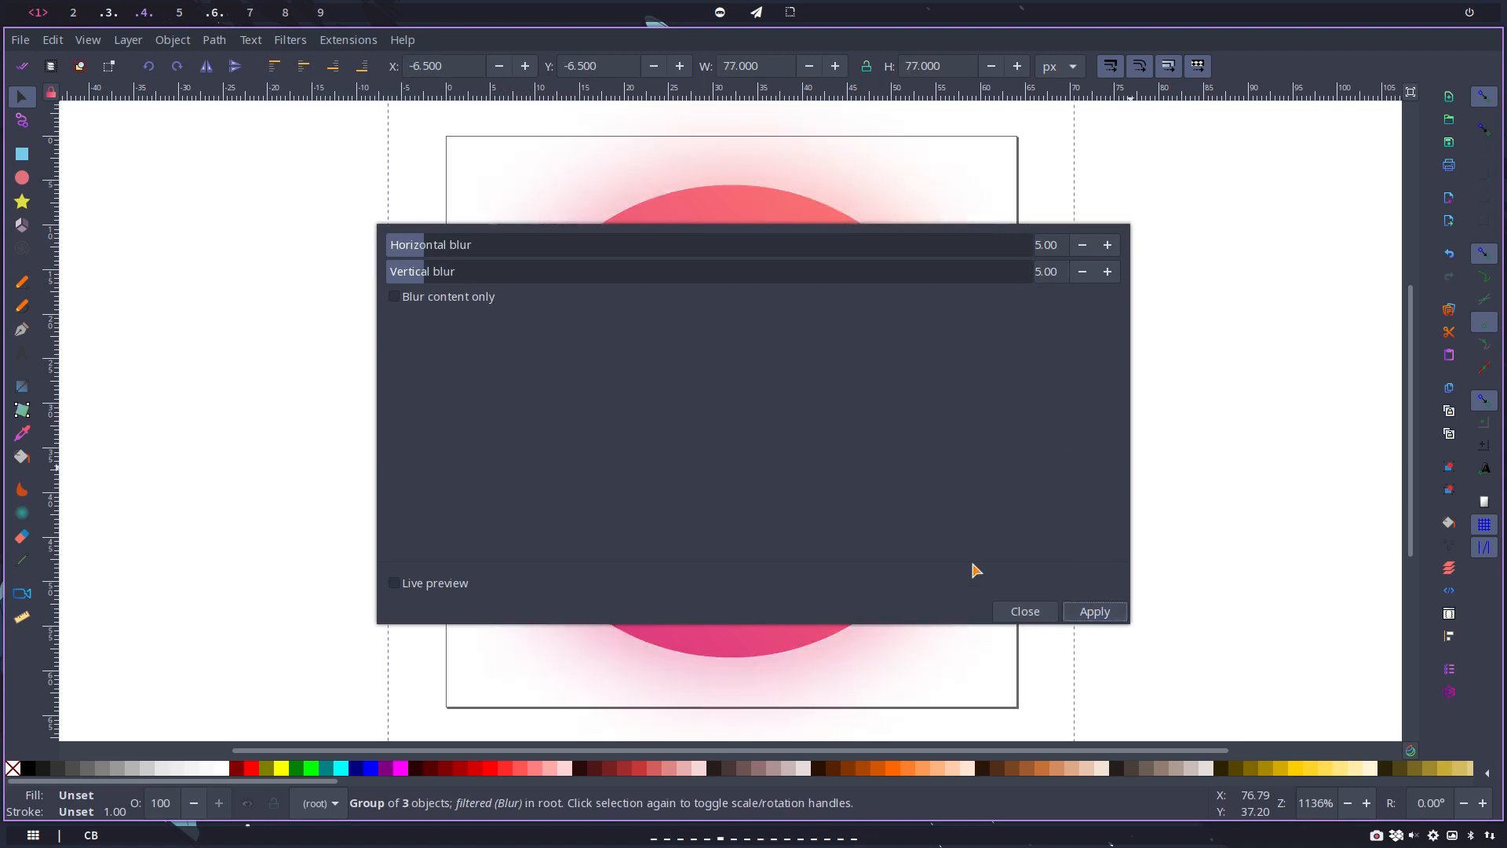
{"action": "left_click", "coordinate": [1092, 613]}
{"action": "left_click", "coordinate": [1028, 612]}
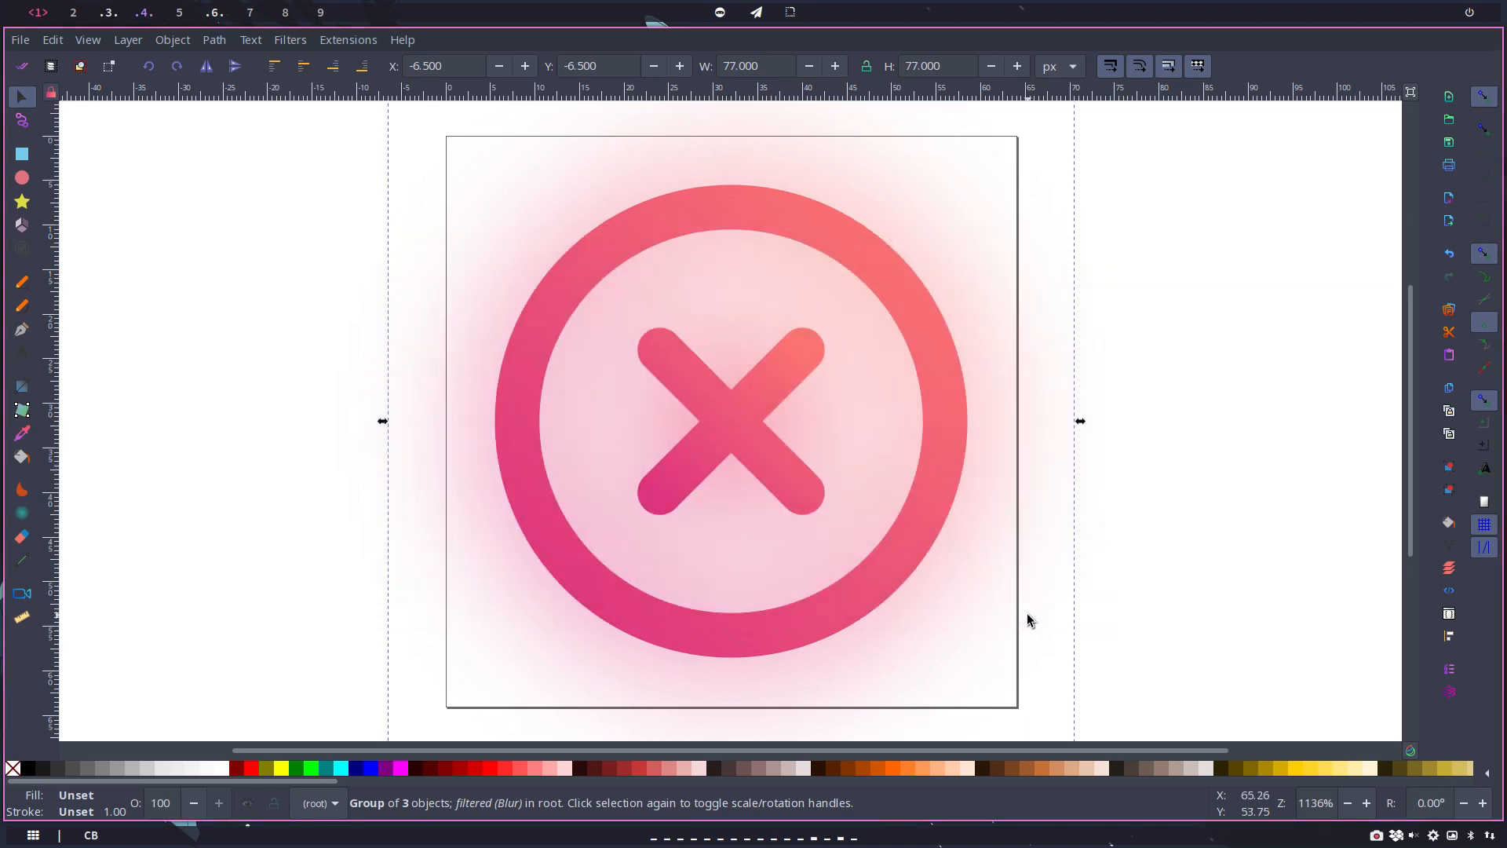
{"action": "key", "text": "ctrl+z"}
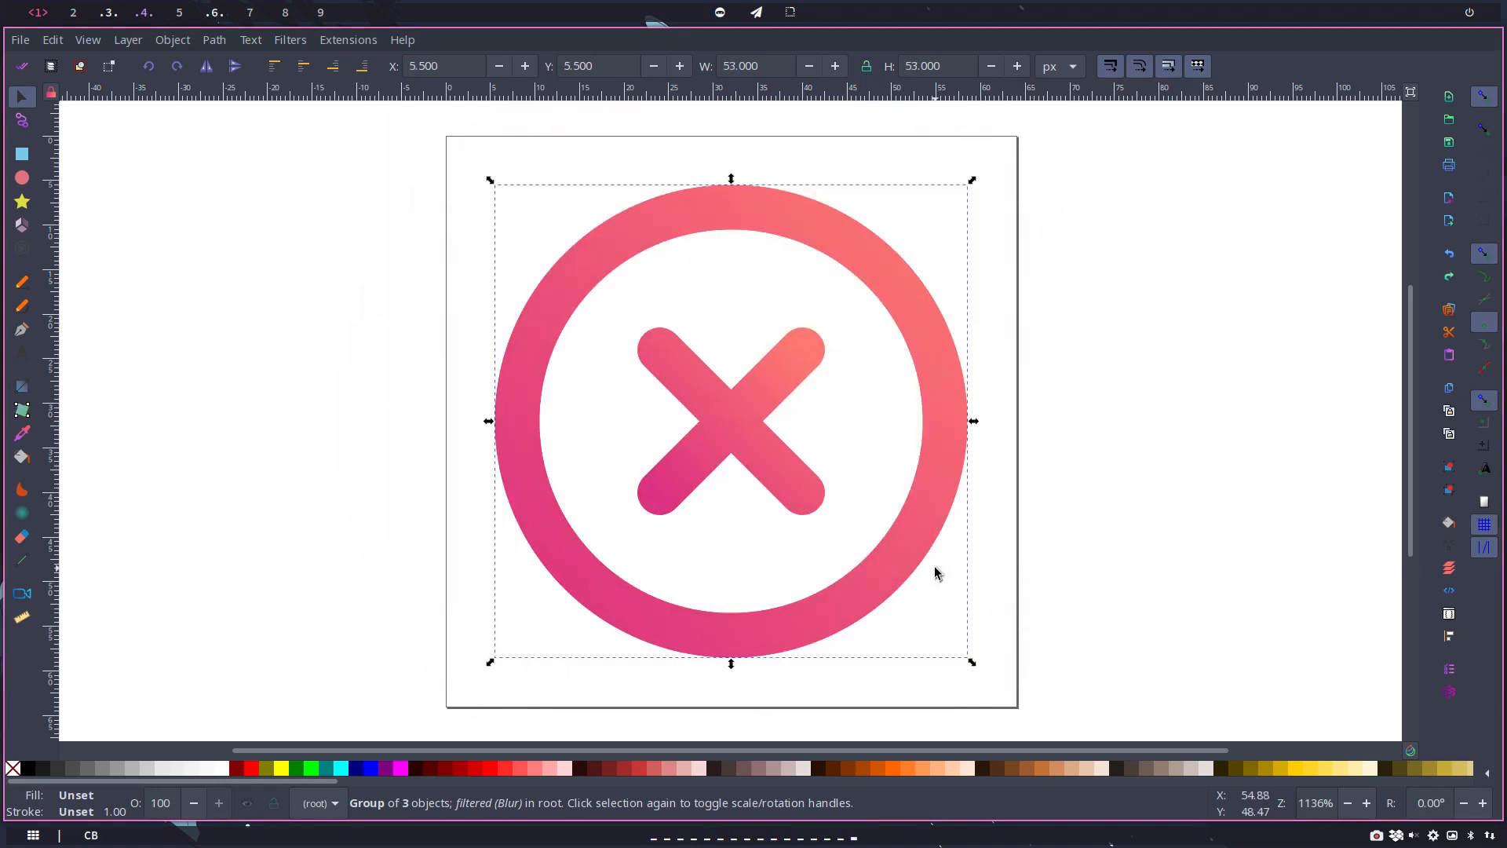
Step: Open the Blur filter settings for the top group and set both horizontal and vertical blur to 3
{"action": "left_click", "coordinate": [755, 218]}
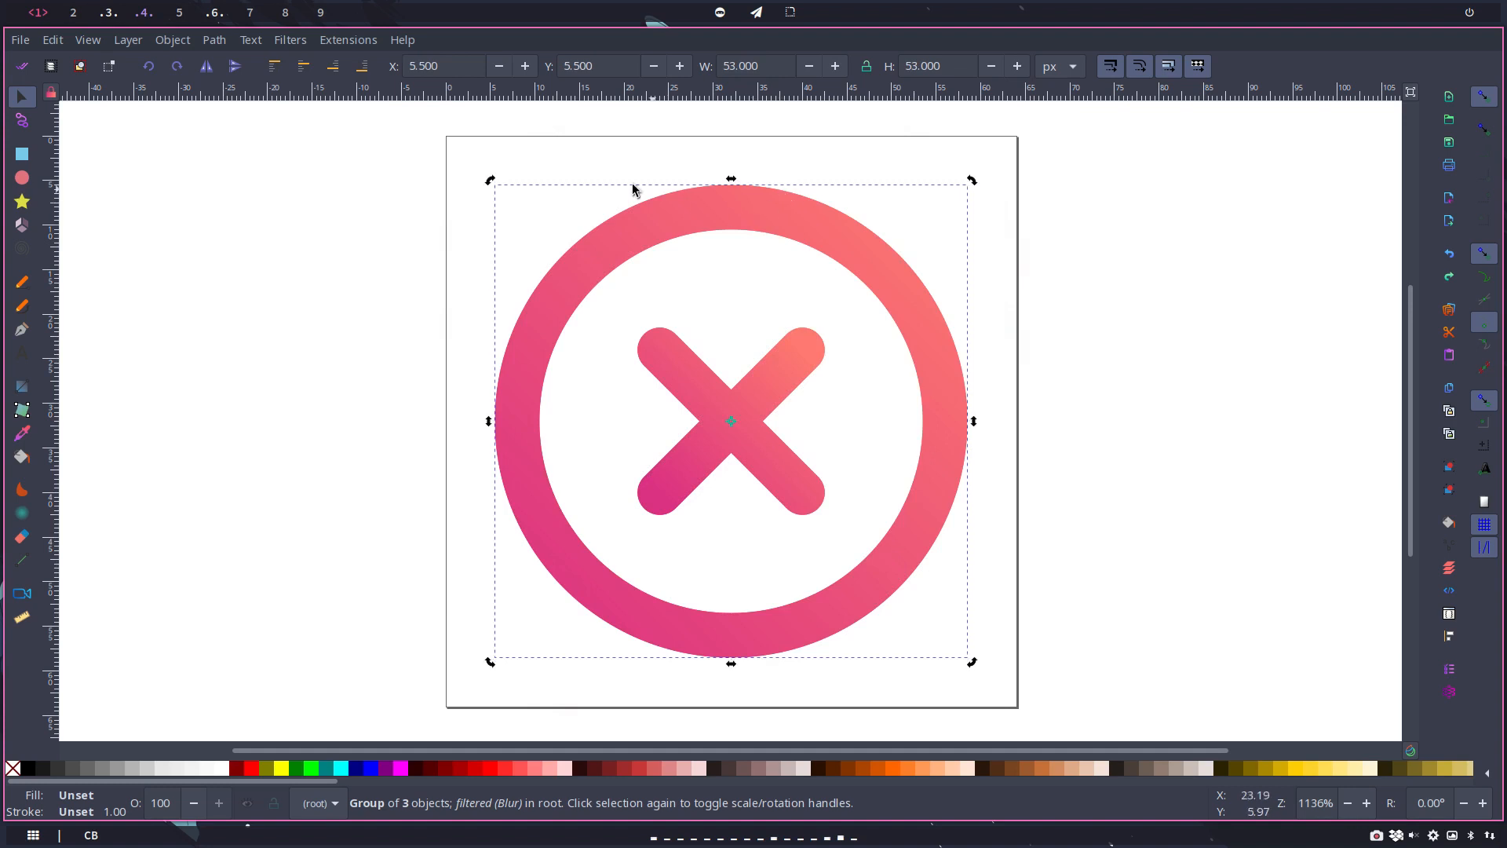
{"action": "left_click", "coordinate": [299, 41]}
{"action": "mouse_move", "coordinate": [314, 90]}
{"action": "left_click", "coordinate": [509, 114]}
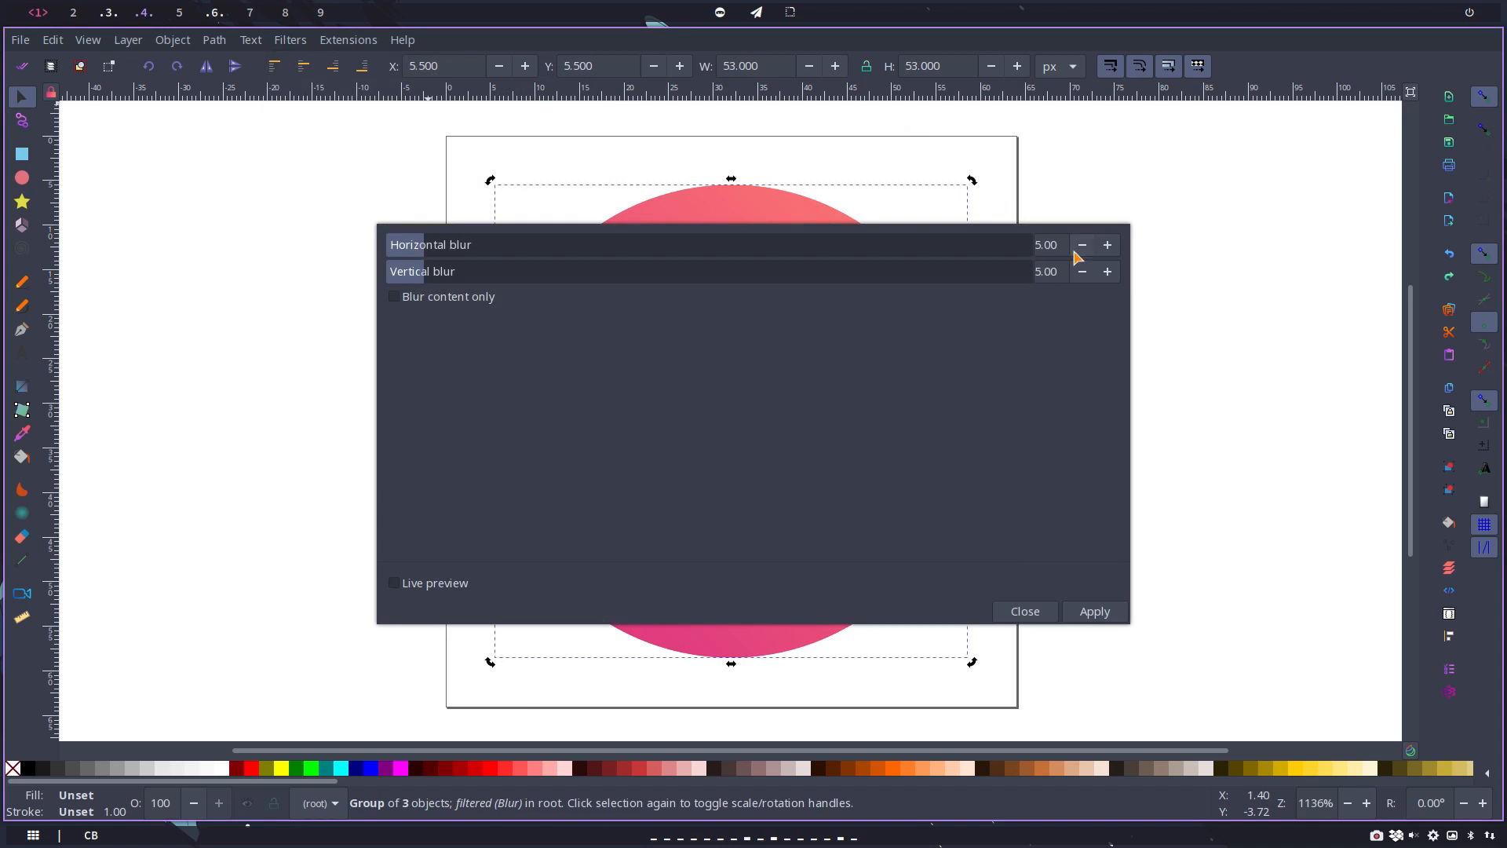
{"action": "left_click", "coordinate": [1082, 245]}
{"action": "left_click_drag", "start_coordinate": [1061, 249], "coordinate": [983, 248]}
{"action": "type", "text": "3"}
{"action": "key", "text": "Return"}
{"action": "left_click_drag", "start_coordinate": [1068, 272], "coordinate": [964, 273]}
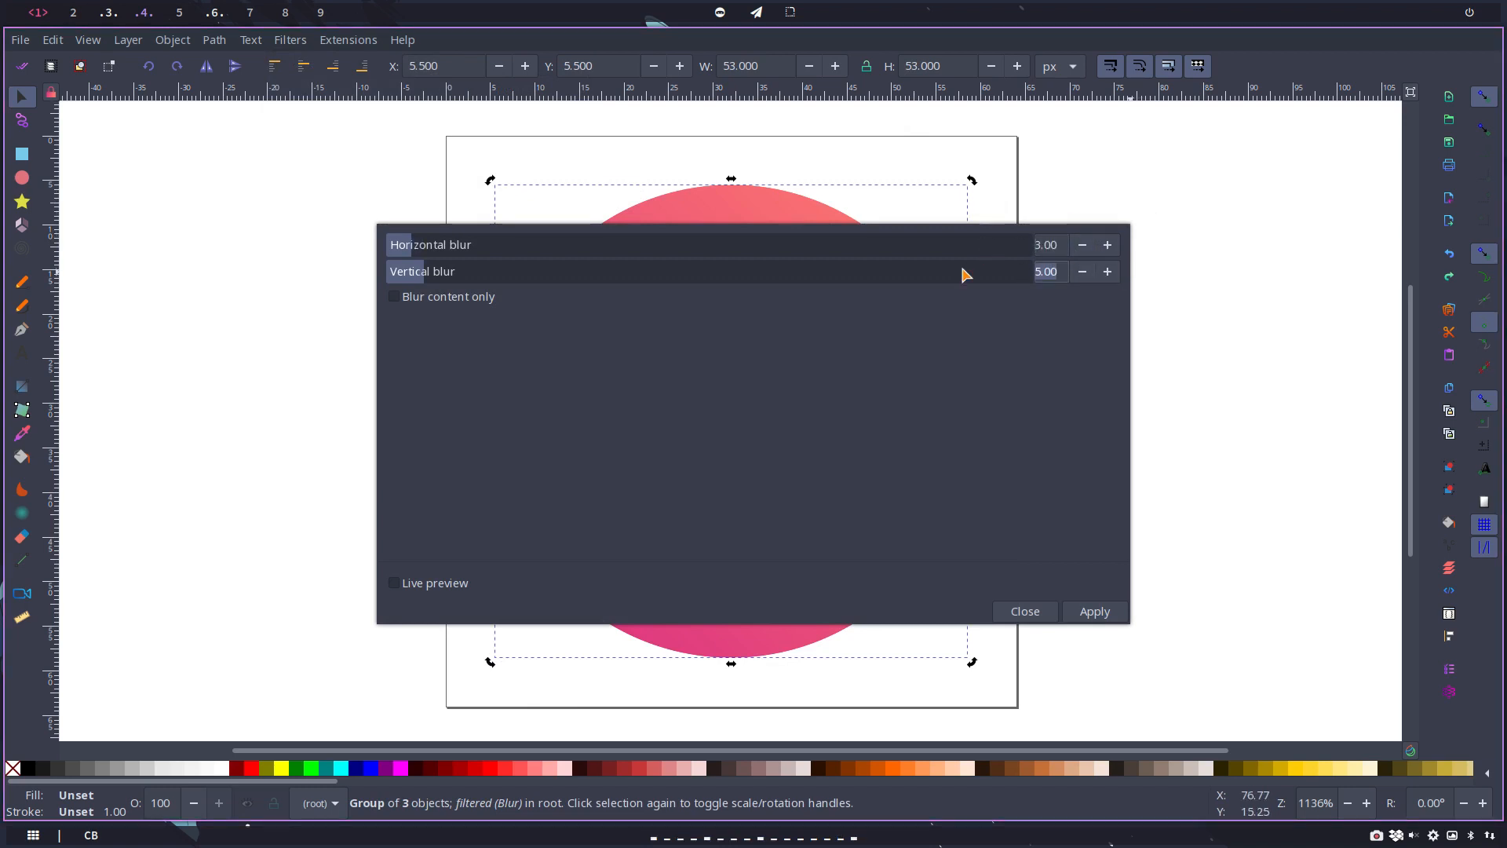
{"action": "type", "text": "3"}
{"action": "key", "text": "Return"}
Step: Try to apply the blur with nothing selected, and close its settings
{"action": "left_click", "coordinate": [1167, 388]}
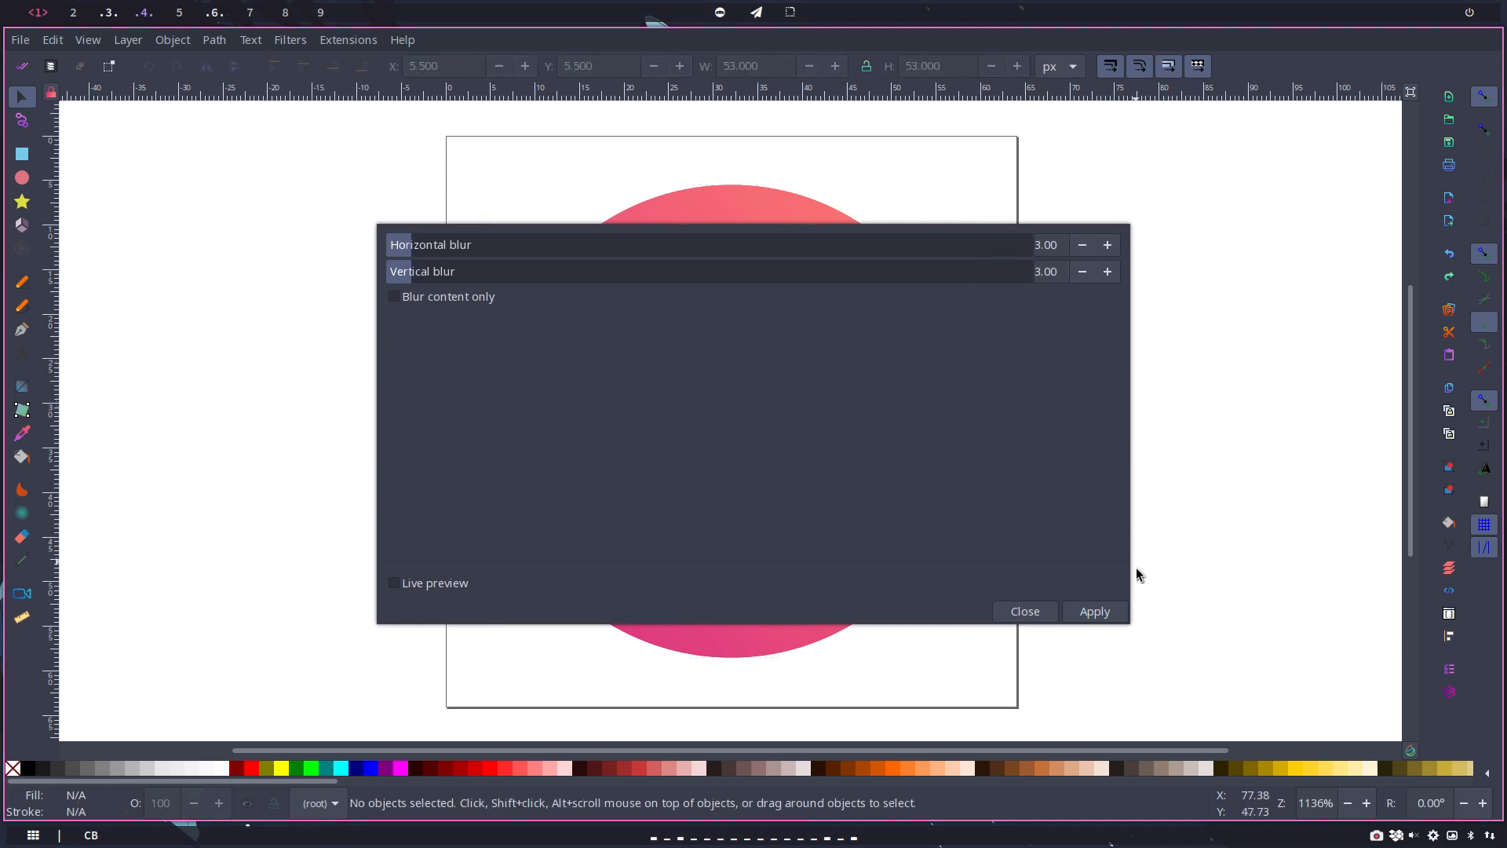
{"action": "left_click", "coordinate": [1120, 611]}
{"action": "left_click", "coordinate": [1012, 614]}
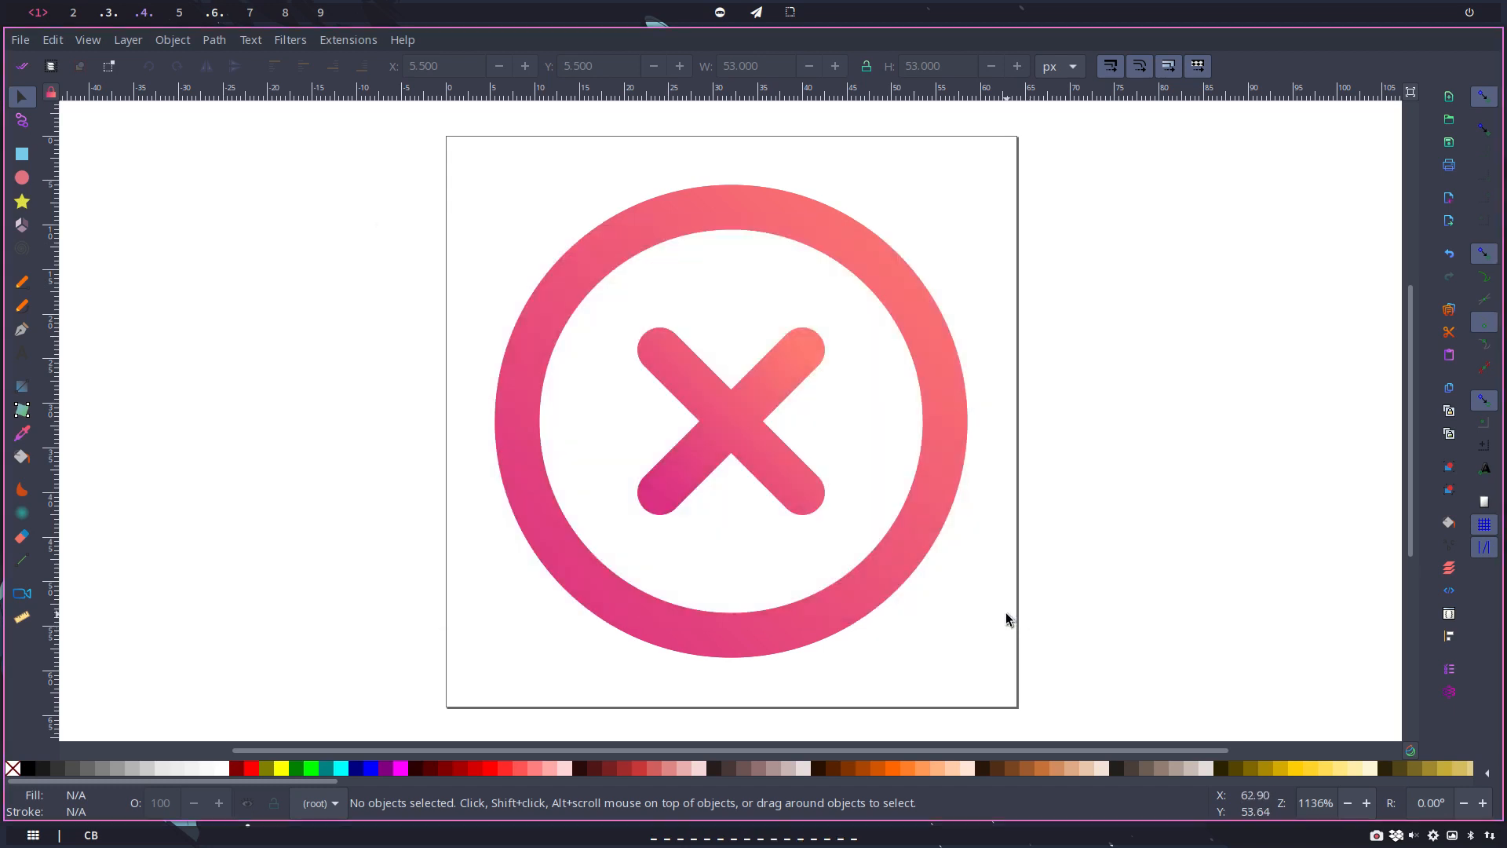
Step: Reselect the top icon group, paste another copy of it, and undo the paste
{"action": "left_click", "coordinate": [708, 203]}
{"action": "key", "text": "ctrl"}
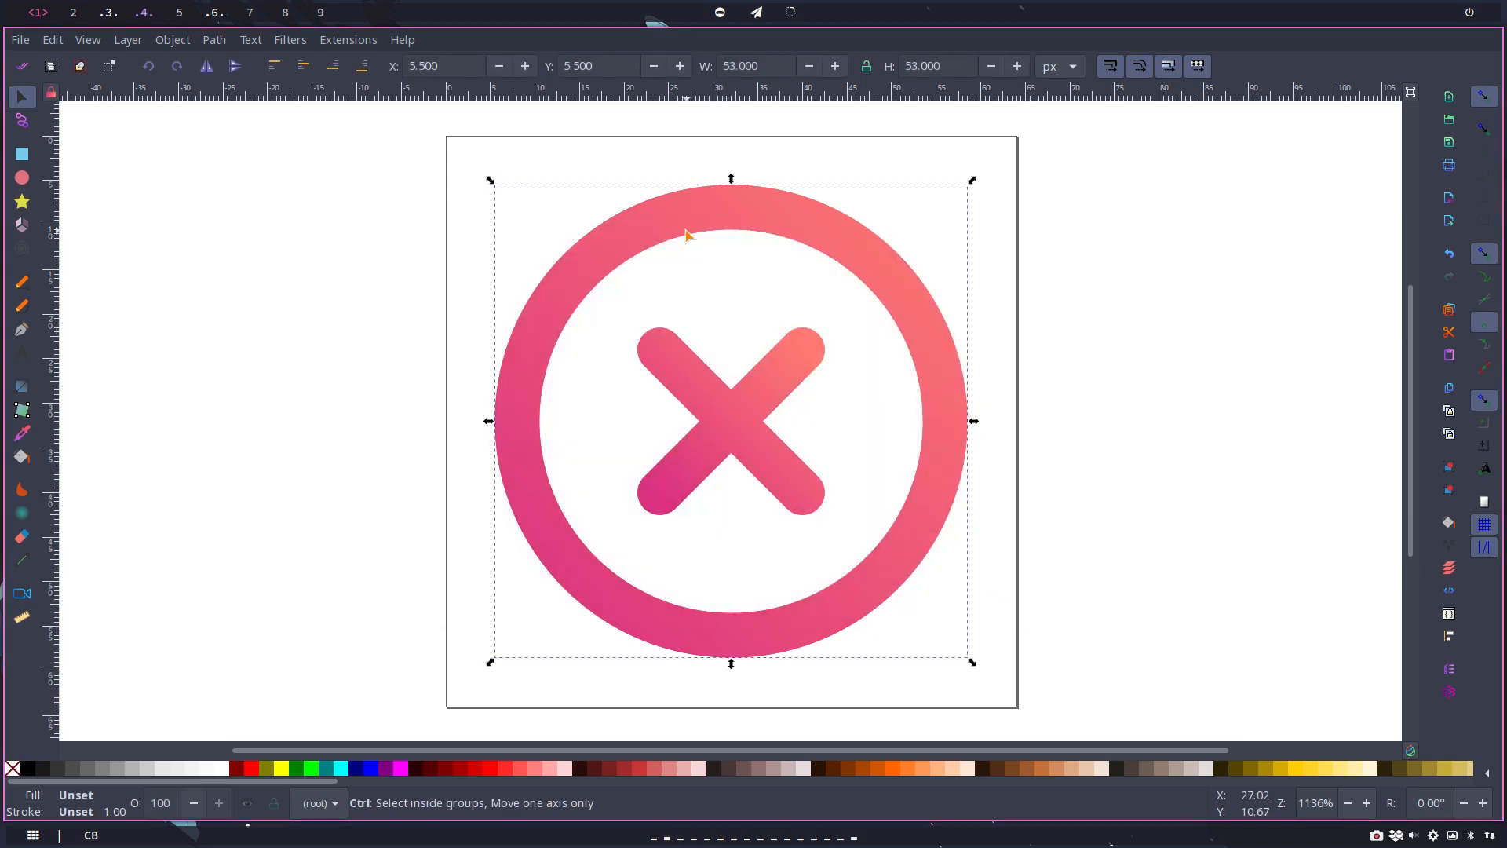
{"action": "key", "text": "ctrl+v"}
{"action": "key", "text": "ctrl"}
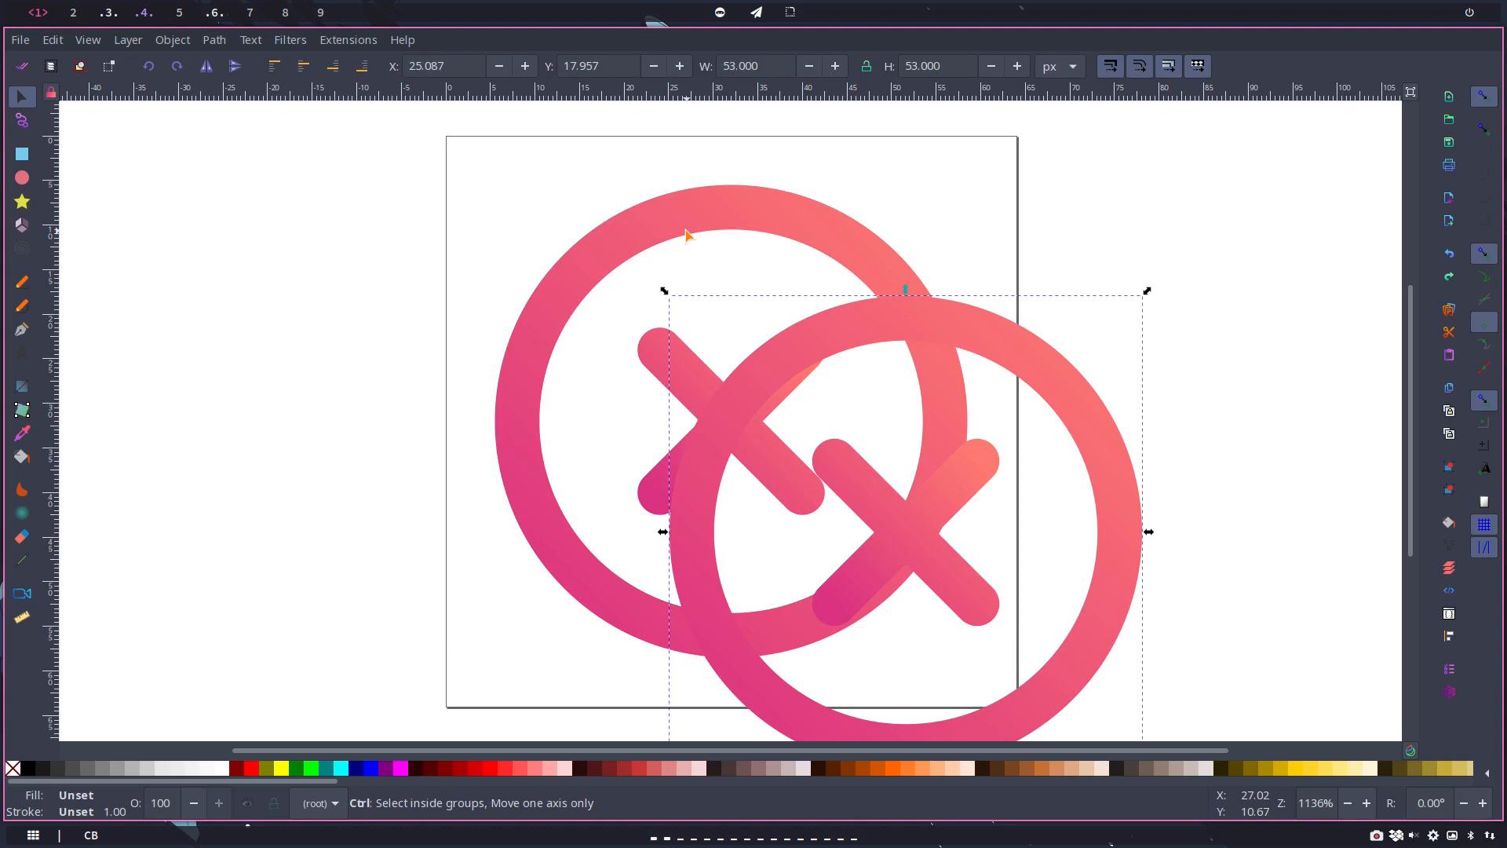
{"action": "key", "text": "ctrl+z"}
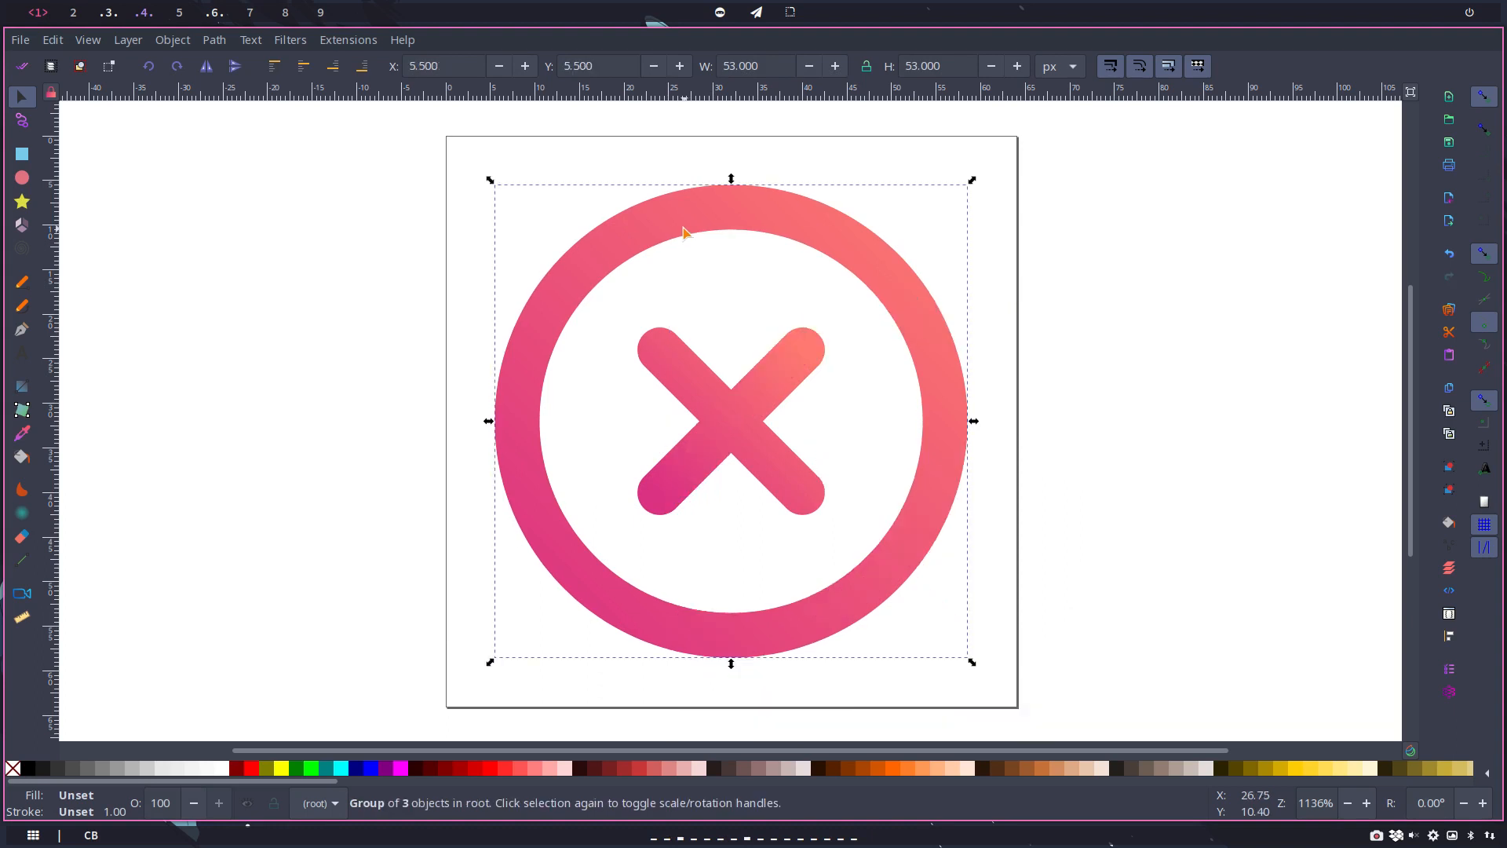
Step: Open the Blur filter for the top cancel icon group with live preview on, moving its settings off the artwork
{"action": "left_click", "coordinate": [287, 39]}
{"action": "mouse_move", "coordinate": [382, 96]}
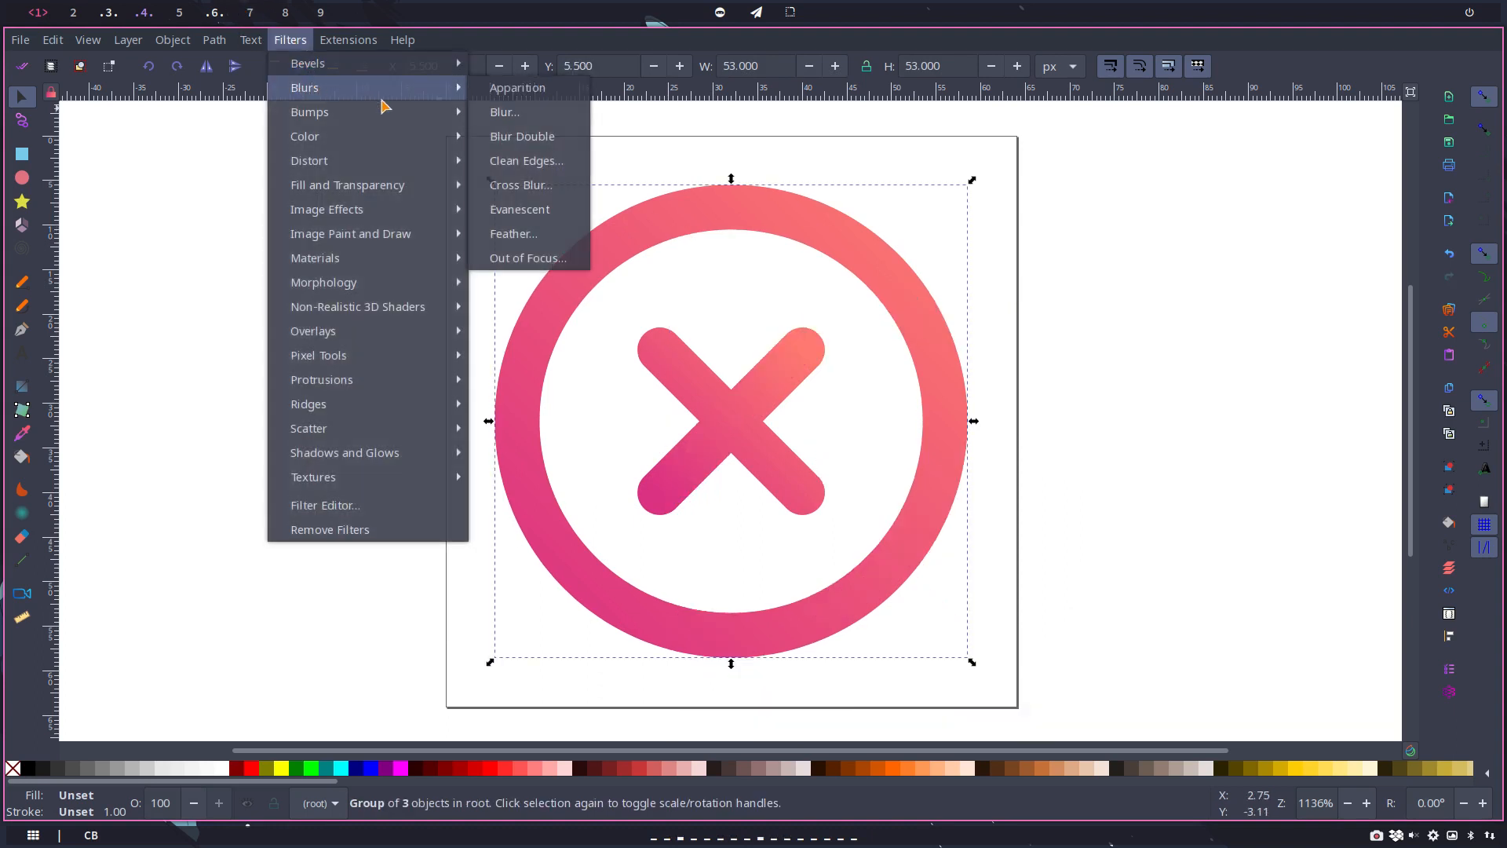
{"action": "left_click", "coordinate": [506, 112]}
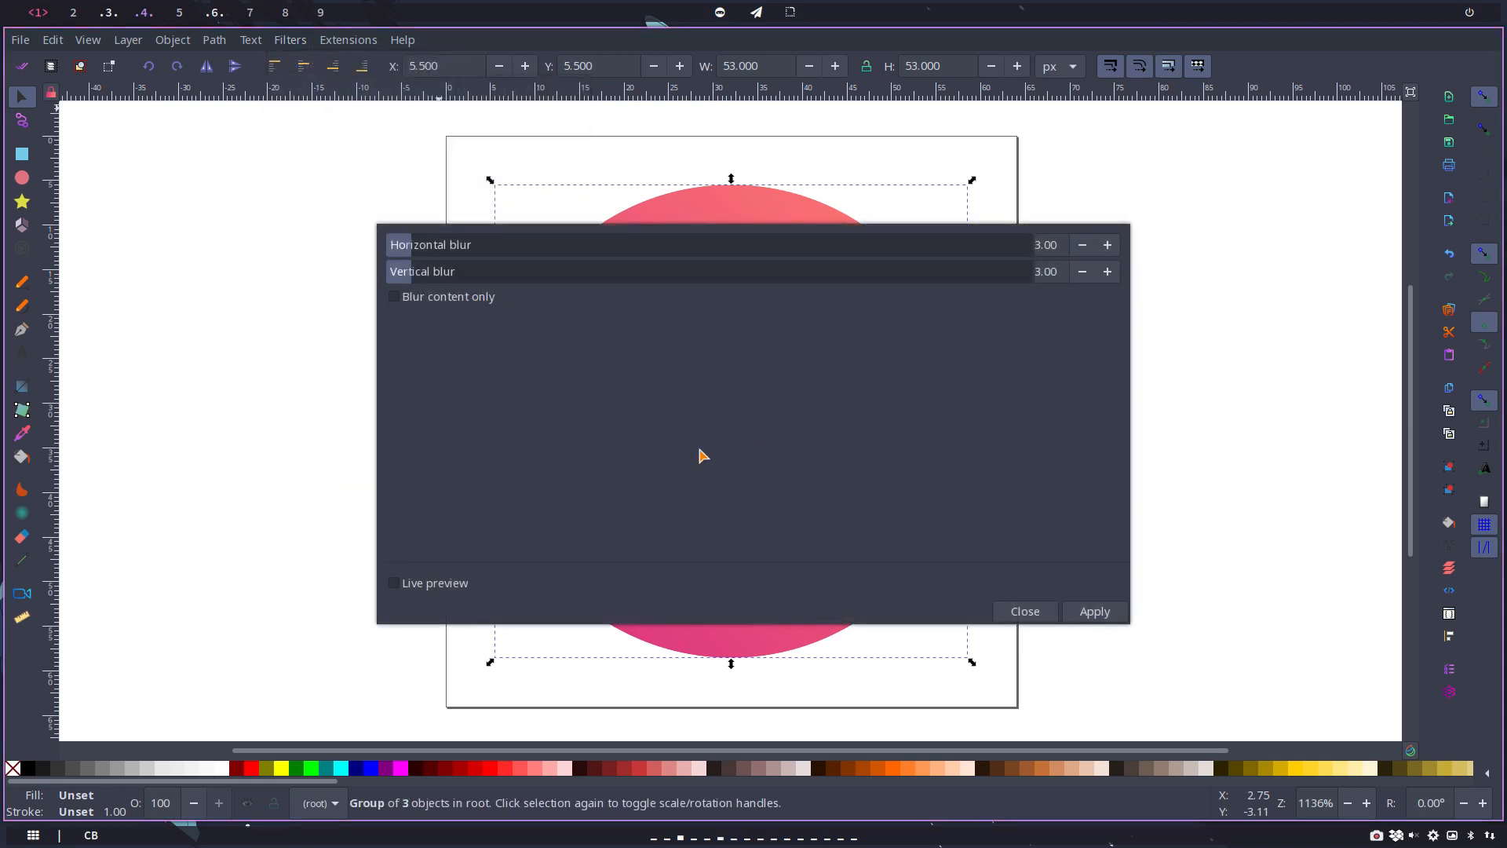
{"action": "left_click", "coordinate": [444, 589]}
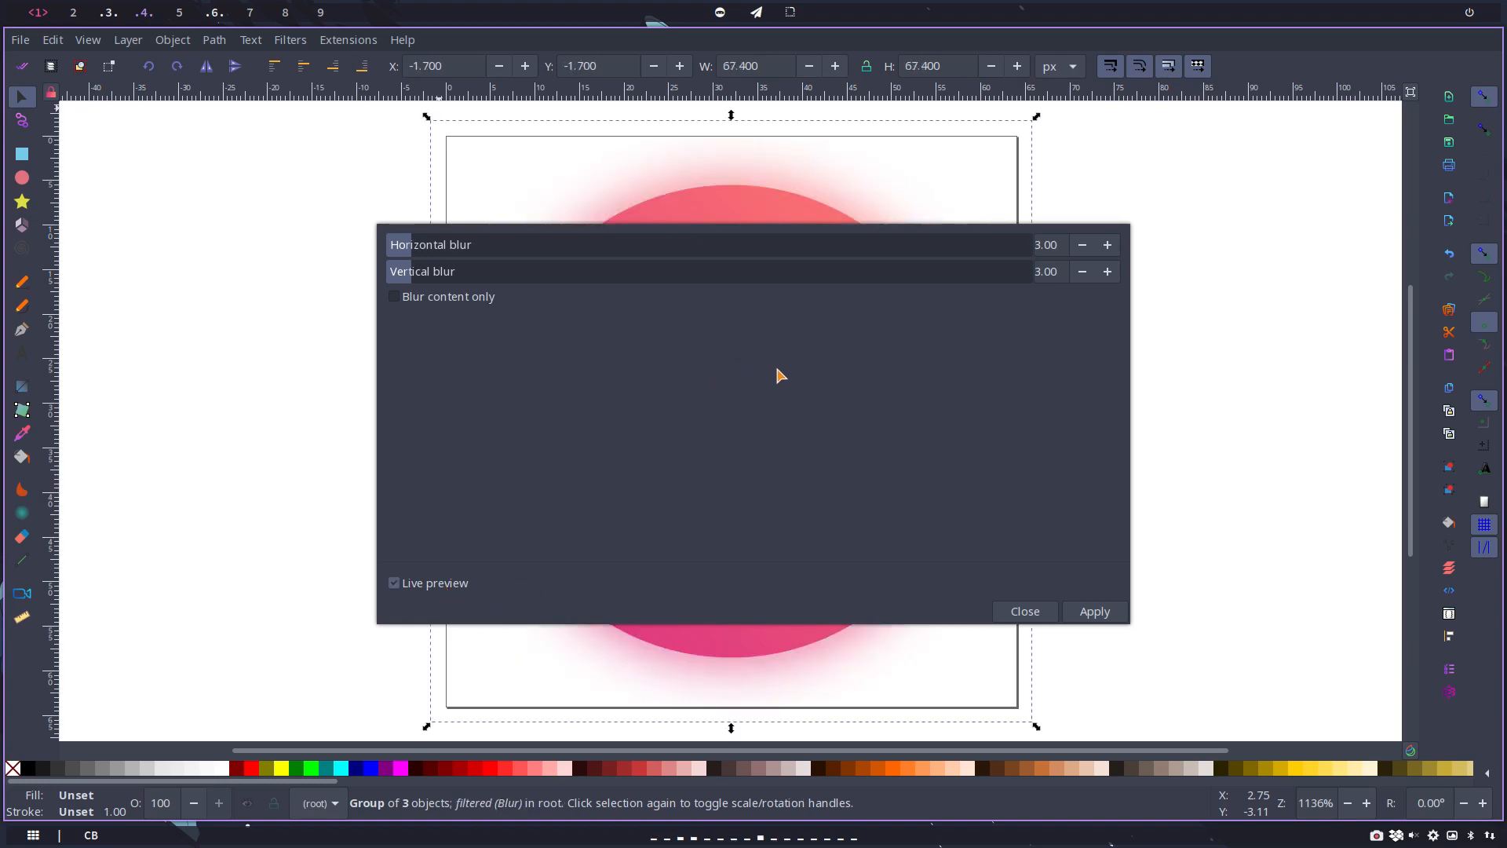
{"action": "left_click_drag", "start_coordinate": [751, 383], "coordinate": [474, 285]}
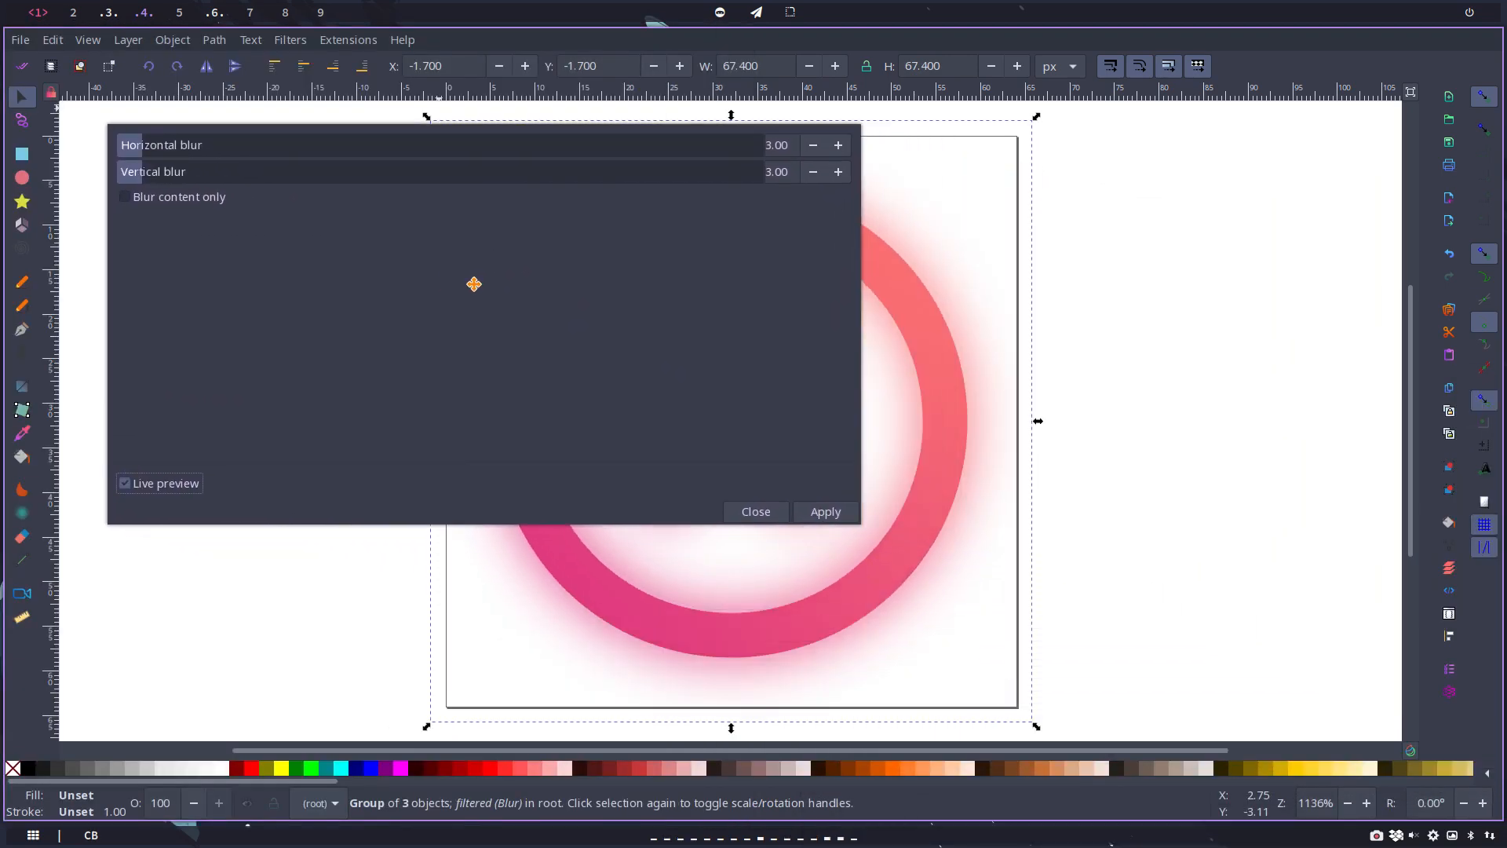
Step: Set both horizontal and vertical blur to 2, apply the filter to the group, and close its settings
{"action": "left_click", "coordinate": [767, 147]}
{"action": "left_click", "coordinate": [769, 172]}
{"action": "key", "text": "Delete"}
{"action": "key", "text": "Delete"}
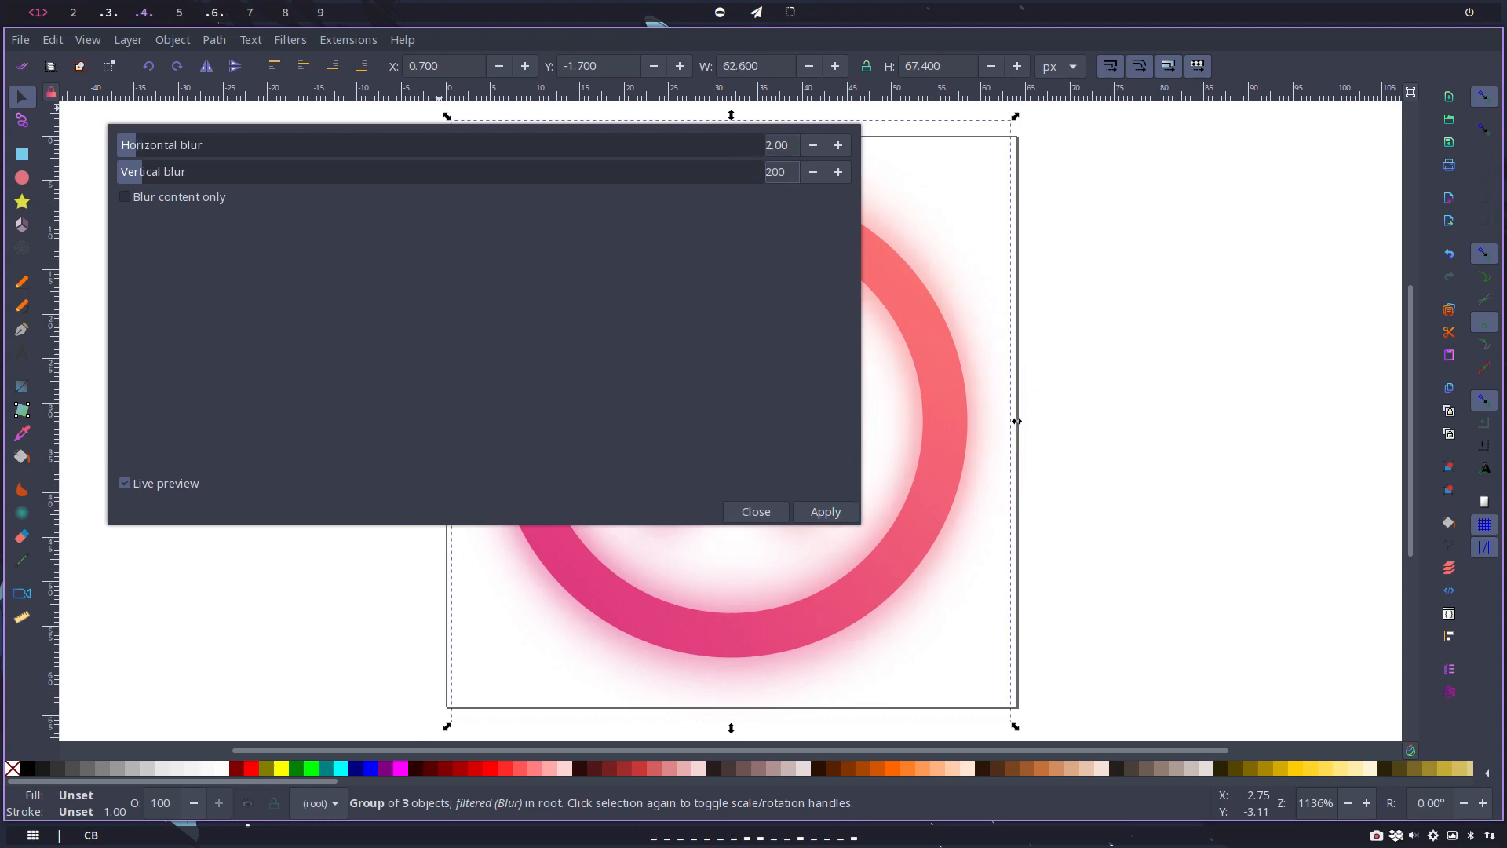
{"action": "type", "text": "2"}
{"action": "left_click", "coordinate": [821, 512]}
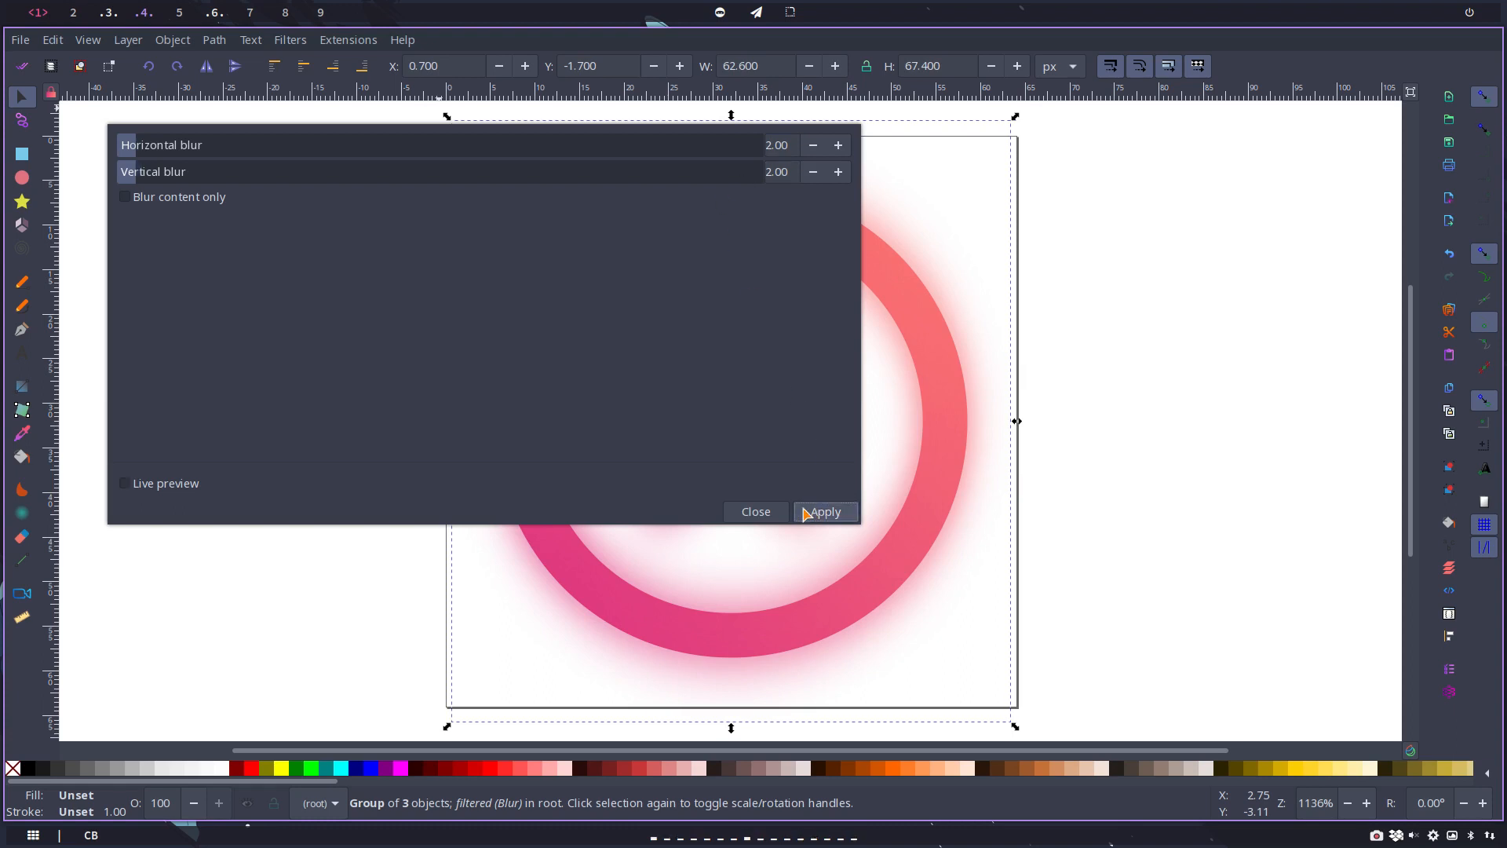
{"action": "left_click", "coordinate": [773, 513]}
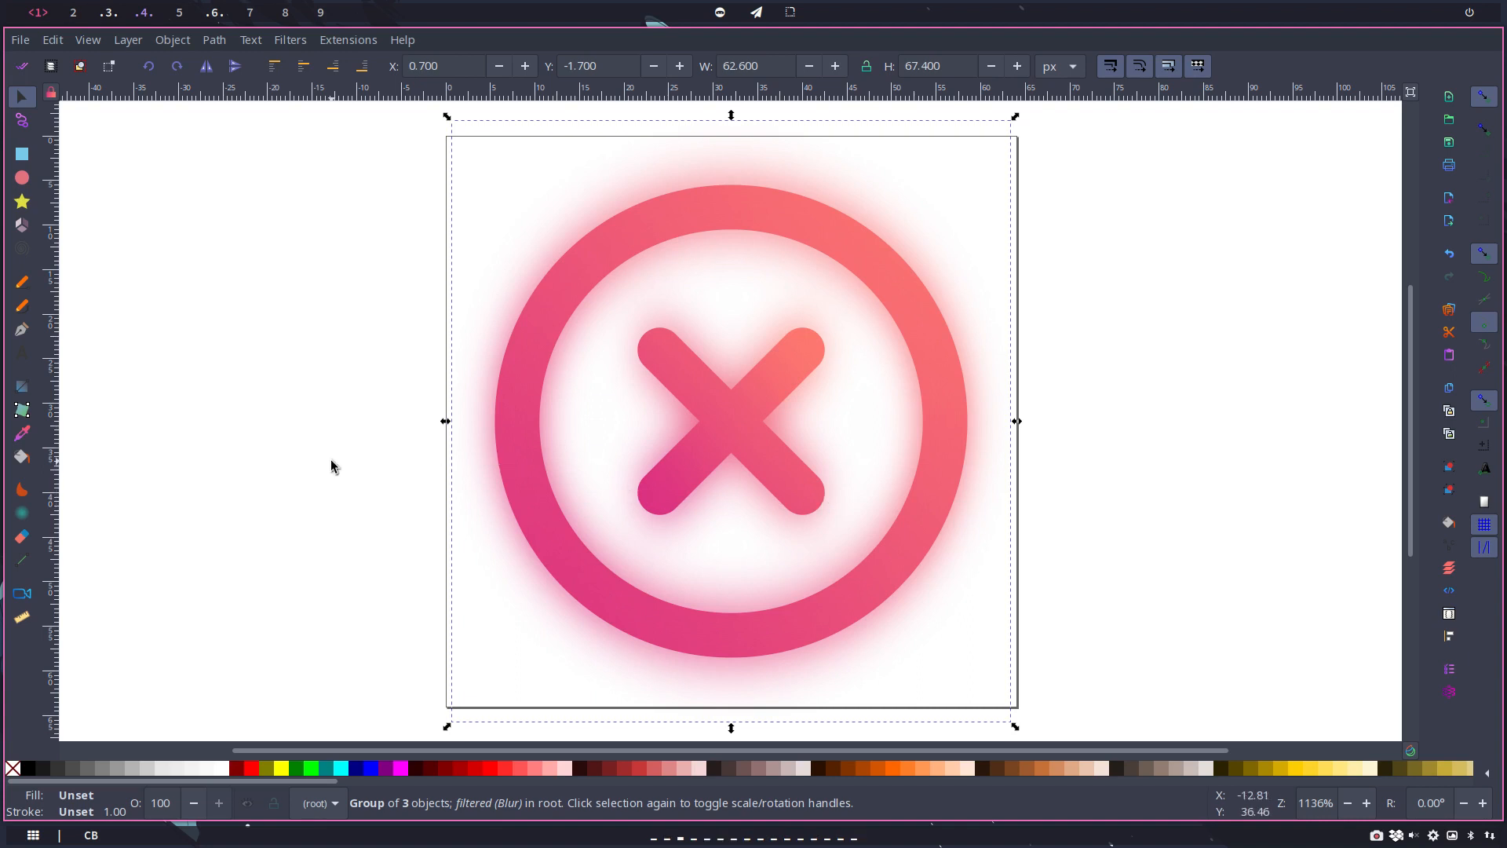
Step: Save the icon as Optimized SVG over cancel_blur.svg in the beauty folder, and close the document without saving again
{"action": "key", "text": "ctrl+shift+s"}
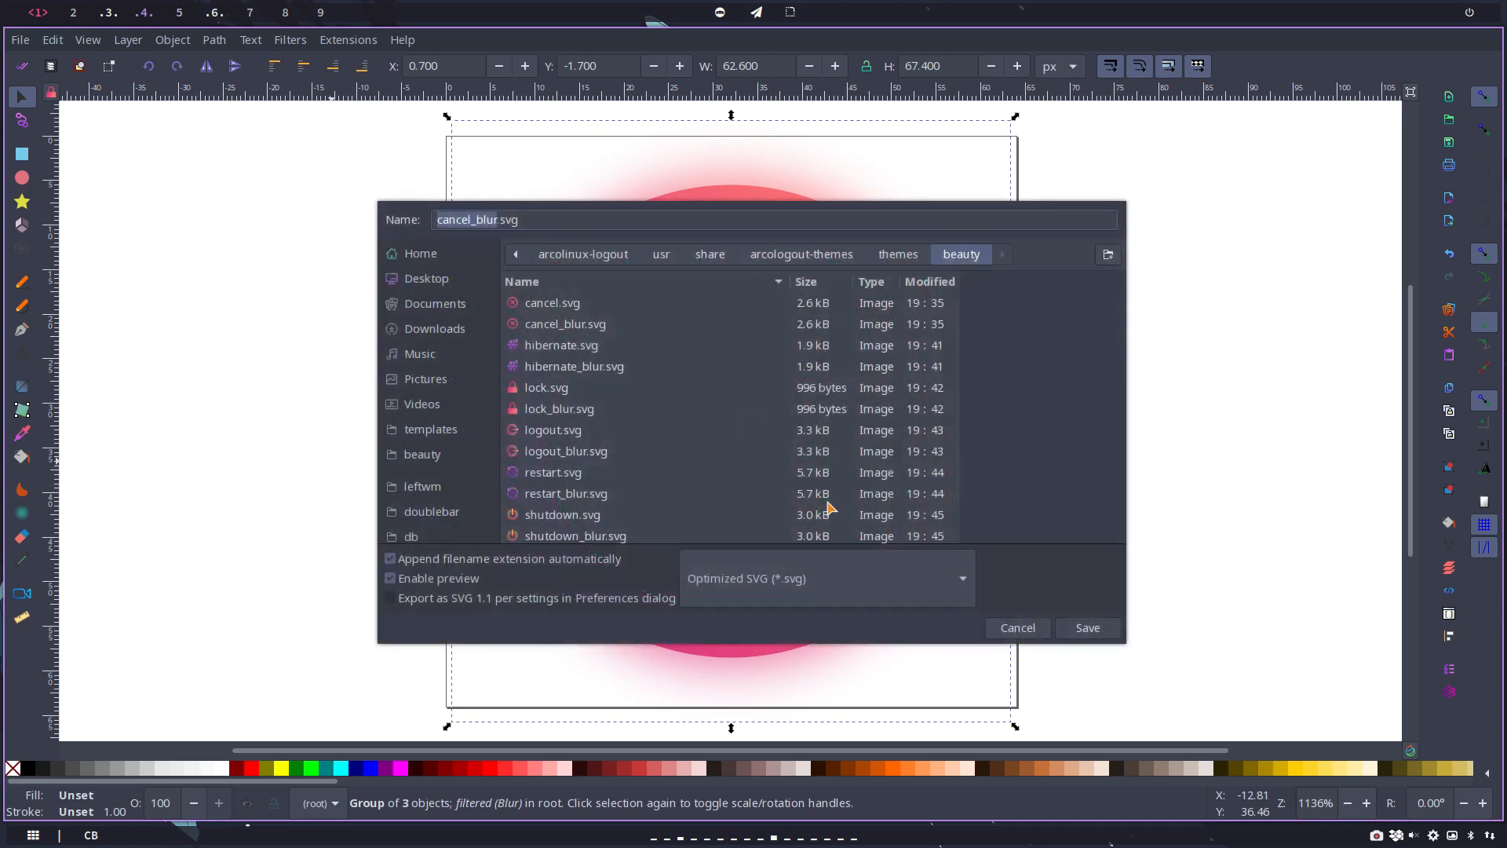
{"action": "left_click", "coordinate": [1096, 631]}
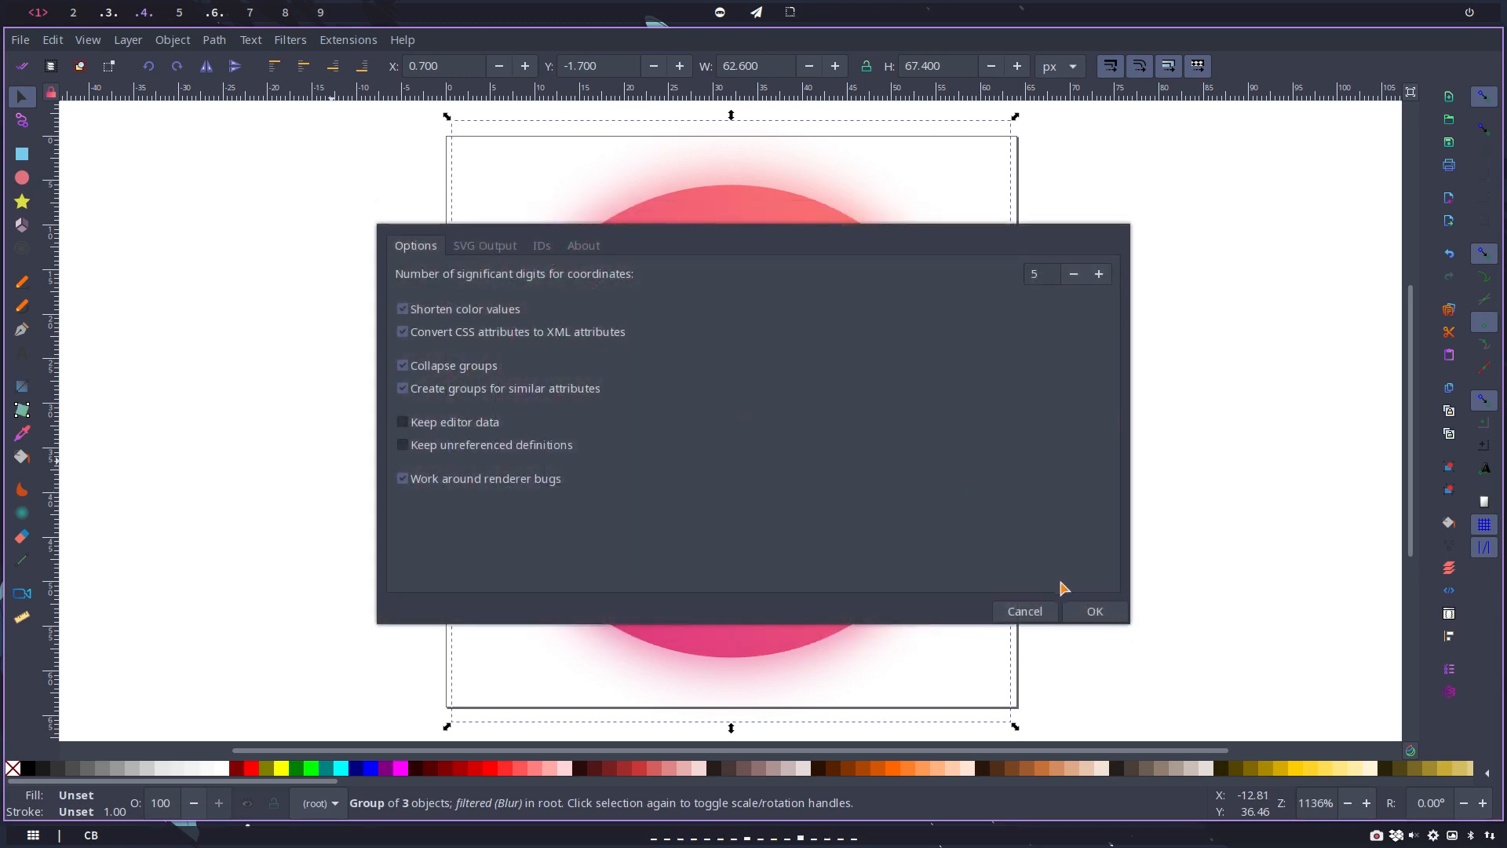
{"action": "left_click", "coordinate": [1093, 611]}
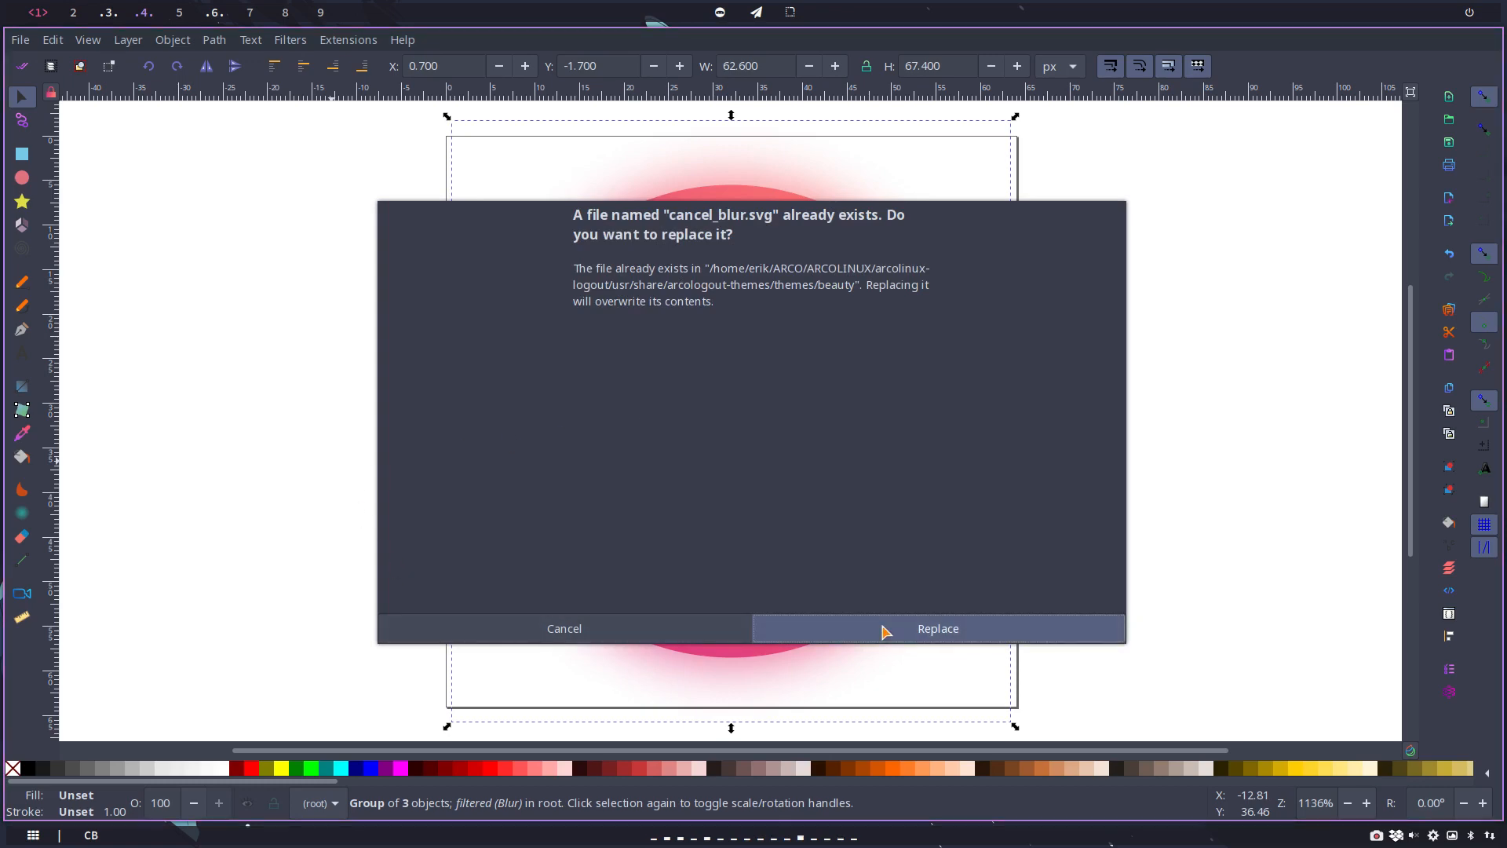
{"action": "left_click", "coordinate": [884, 631]}
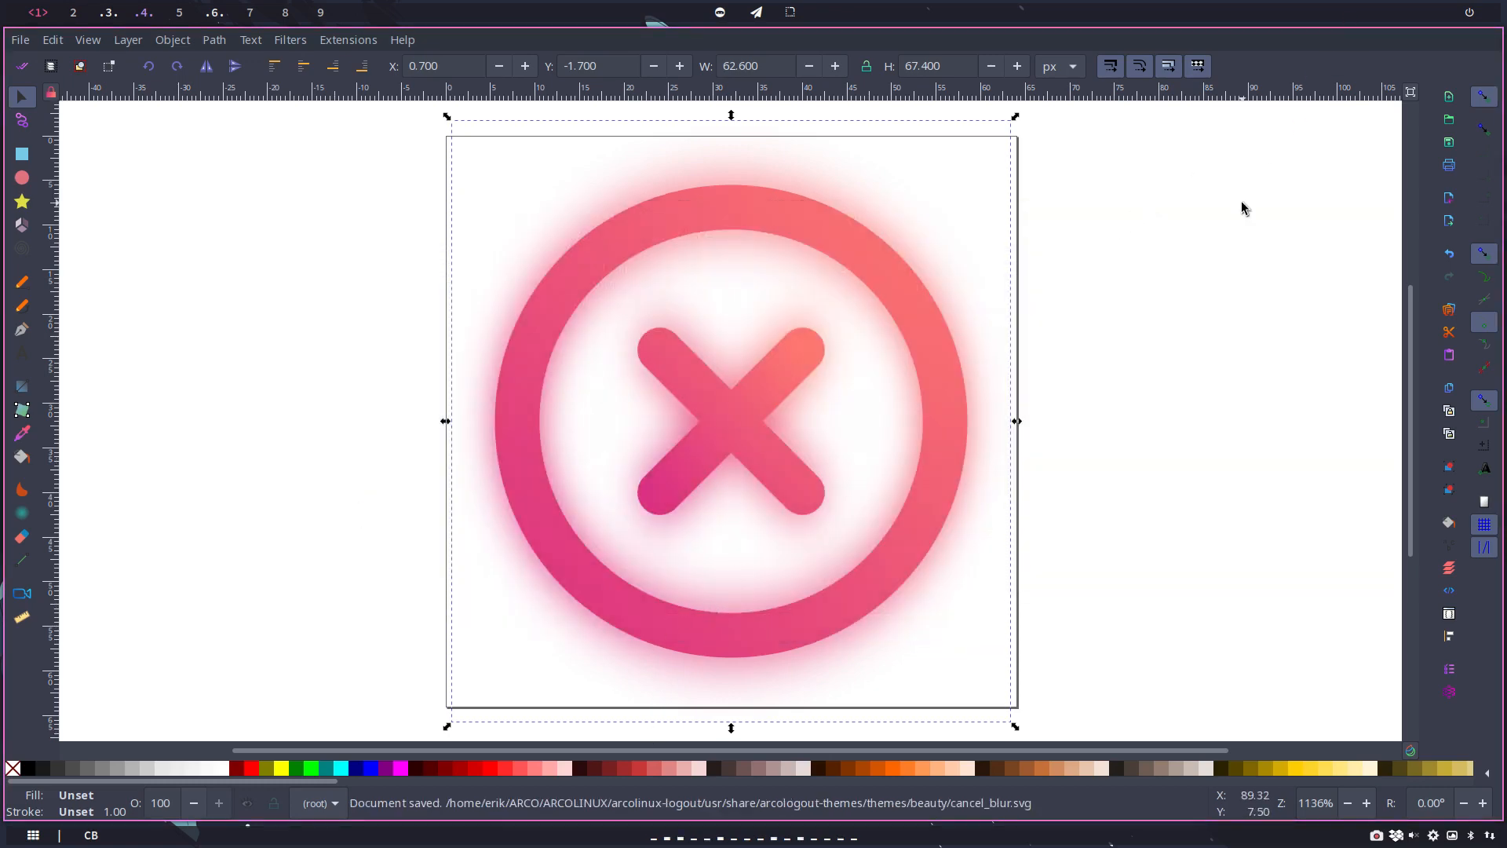
{"action": "key", "text": "ctrl+w"}
{"action": "left_click", "coordinate": [503, 628]}
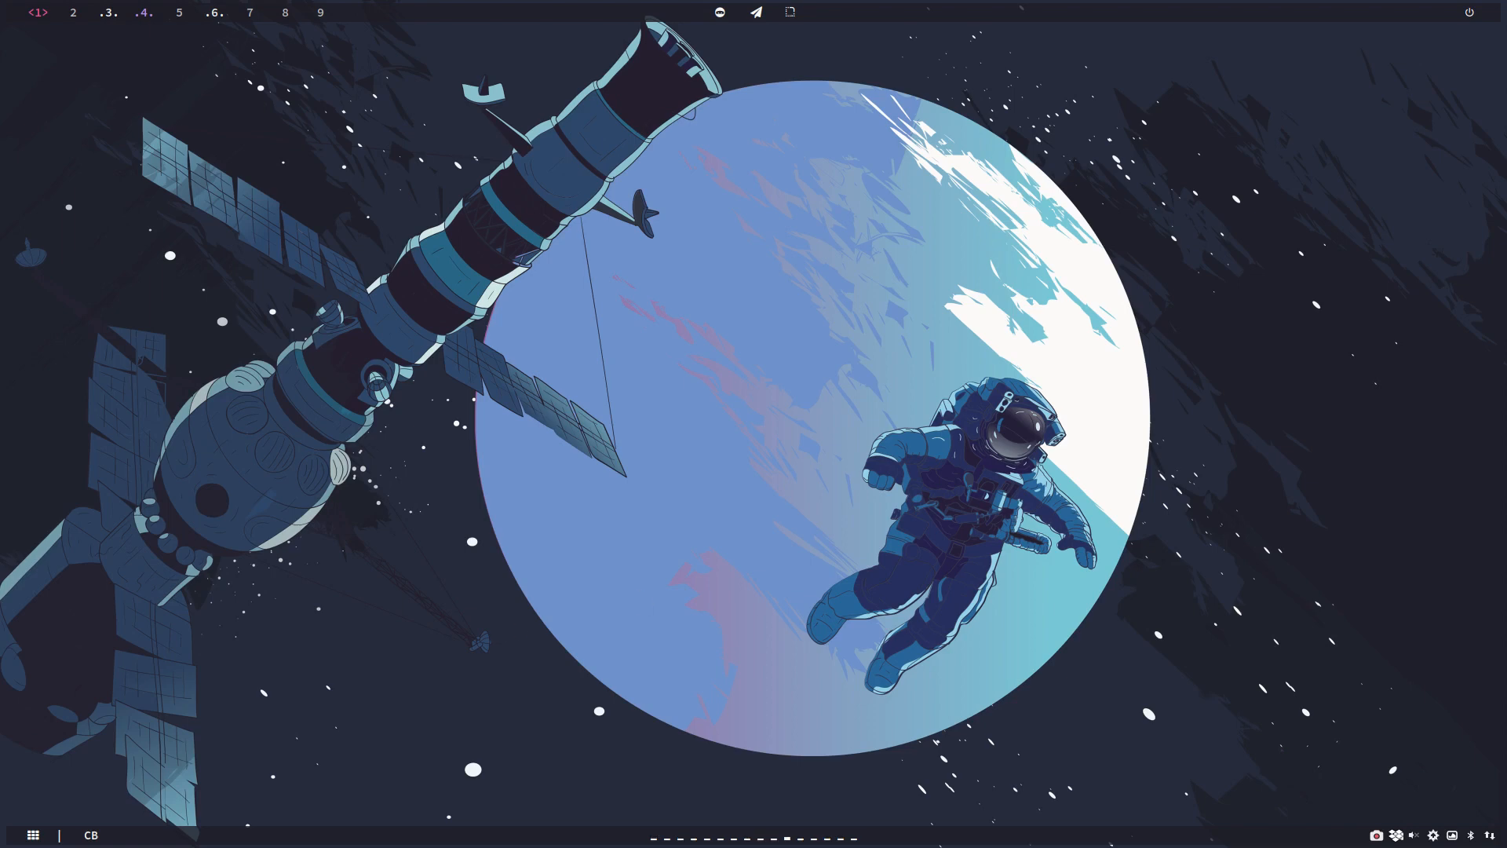
Step: Switch to the file manager's beauty folder and open hibernate_blur.svg full screen in Inkscape
{"action": "key", "text": "super+shift+1"}
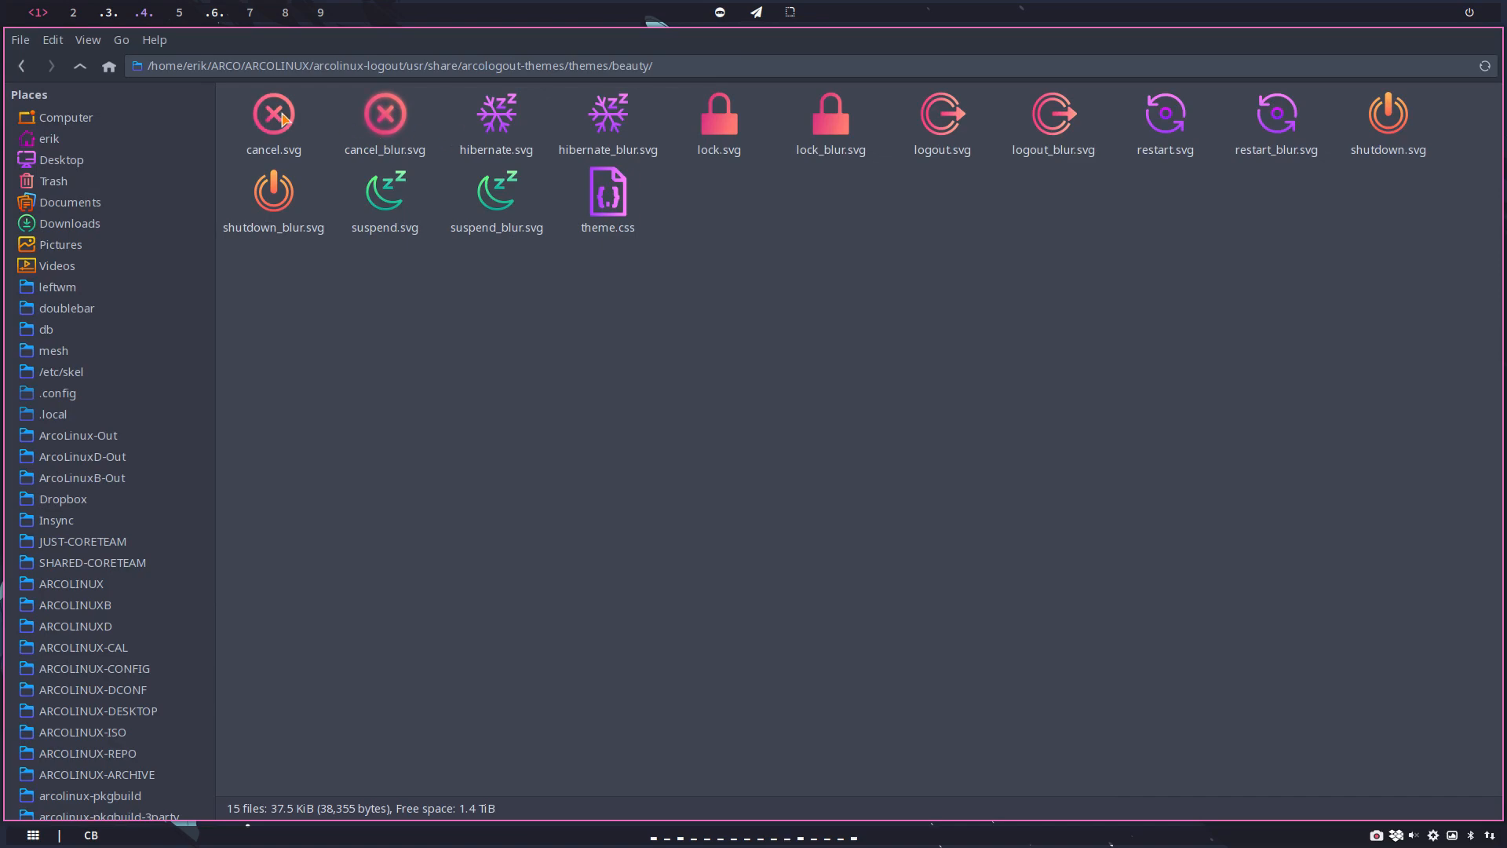
{"action": "double_click", "coordinate": [603, 126]}
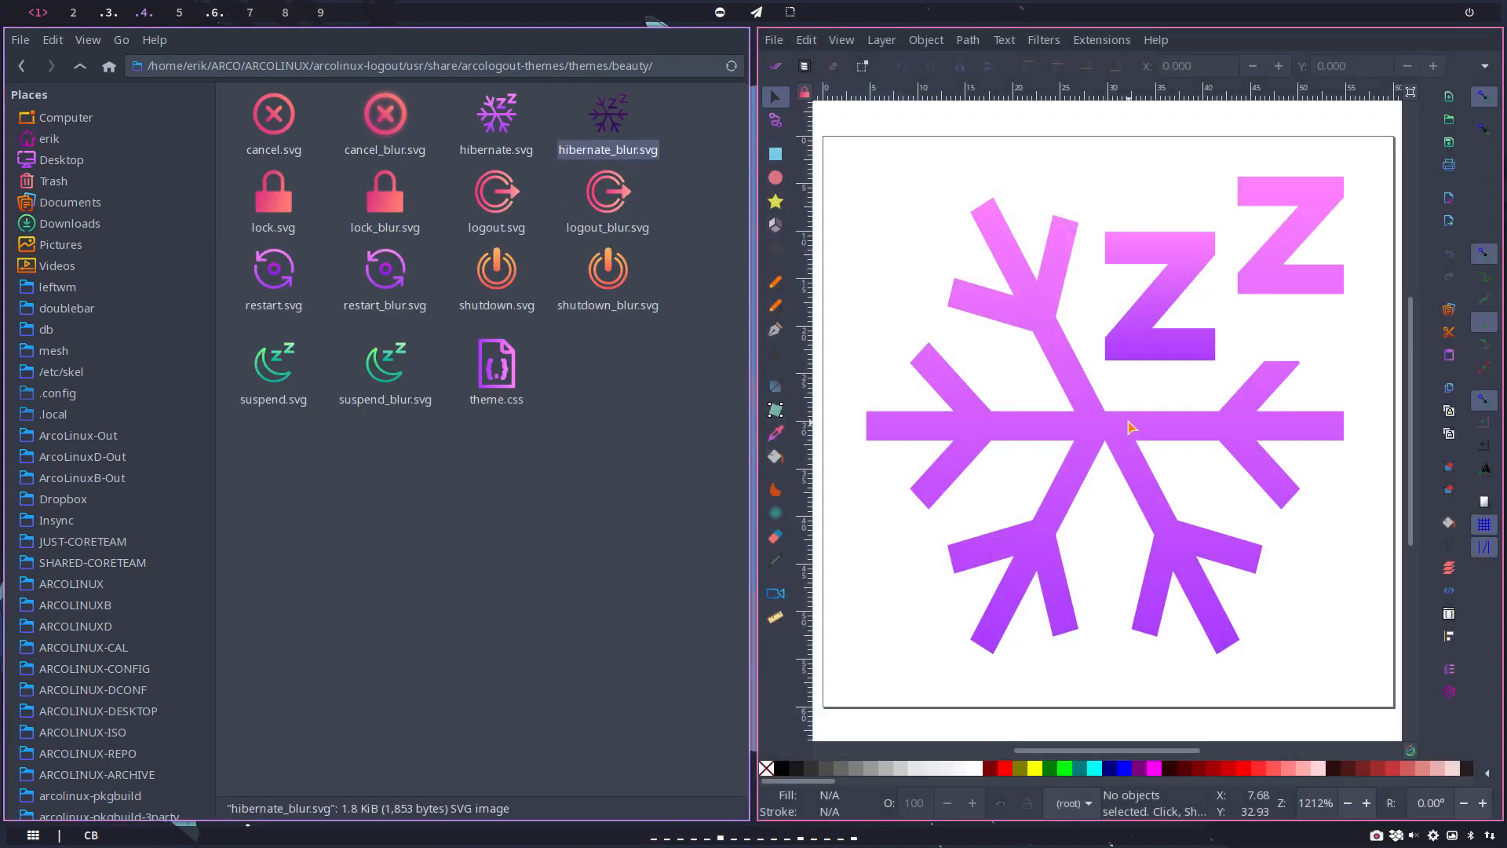
{"action": "key", "text": "F11"}
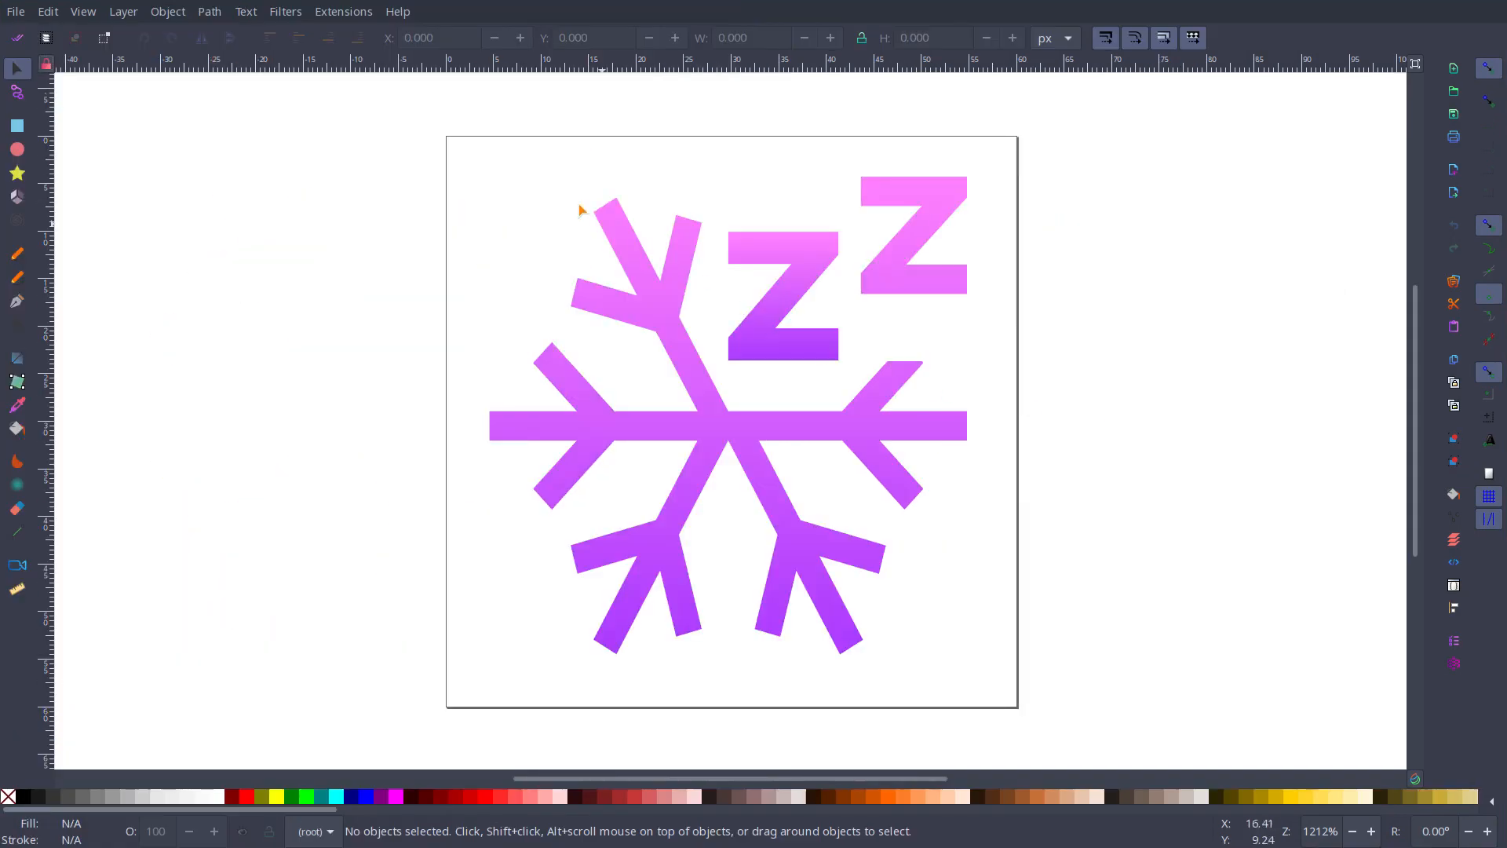
Step: Group all parts of the hibernate icon, paste a copy of the group, and align it exactly over the original
{"action": "left_click_drag", "start_coordinate": [409, 117], "coordinate": [1044, 681]}
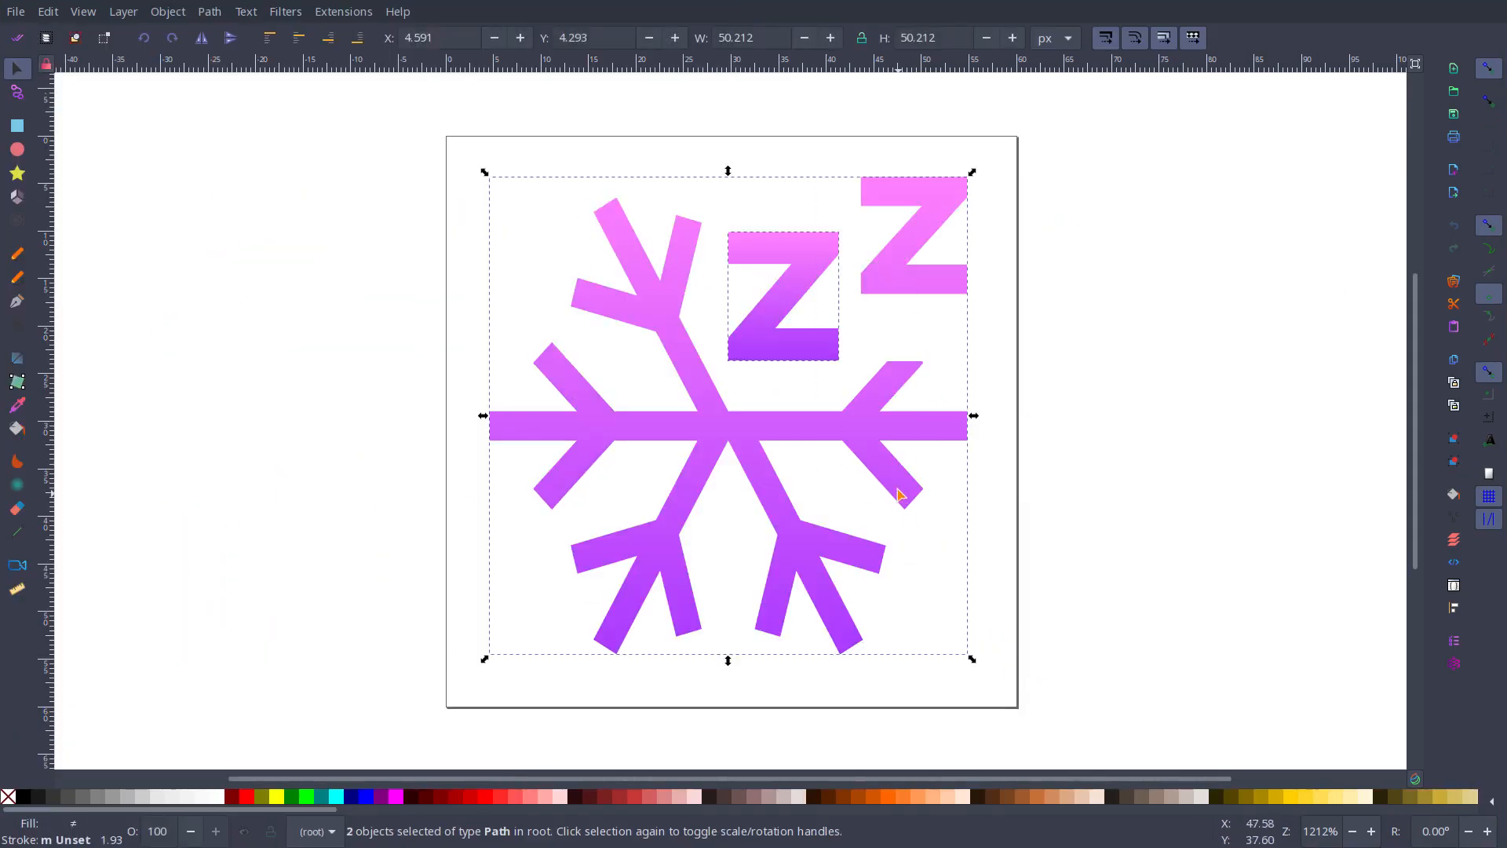
{"action": "right_click", "coordinate": [872, 417]}
{"action": "left_click", "coordinate": [952, 733]}
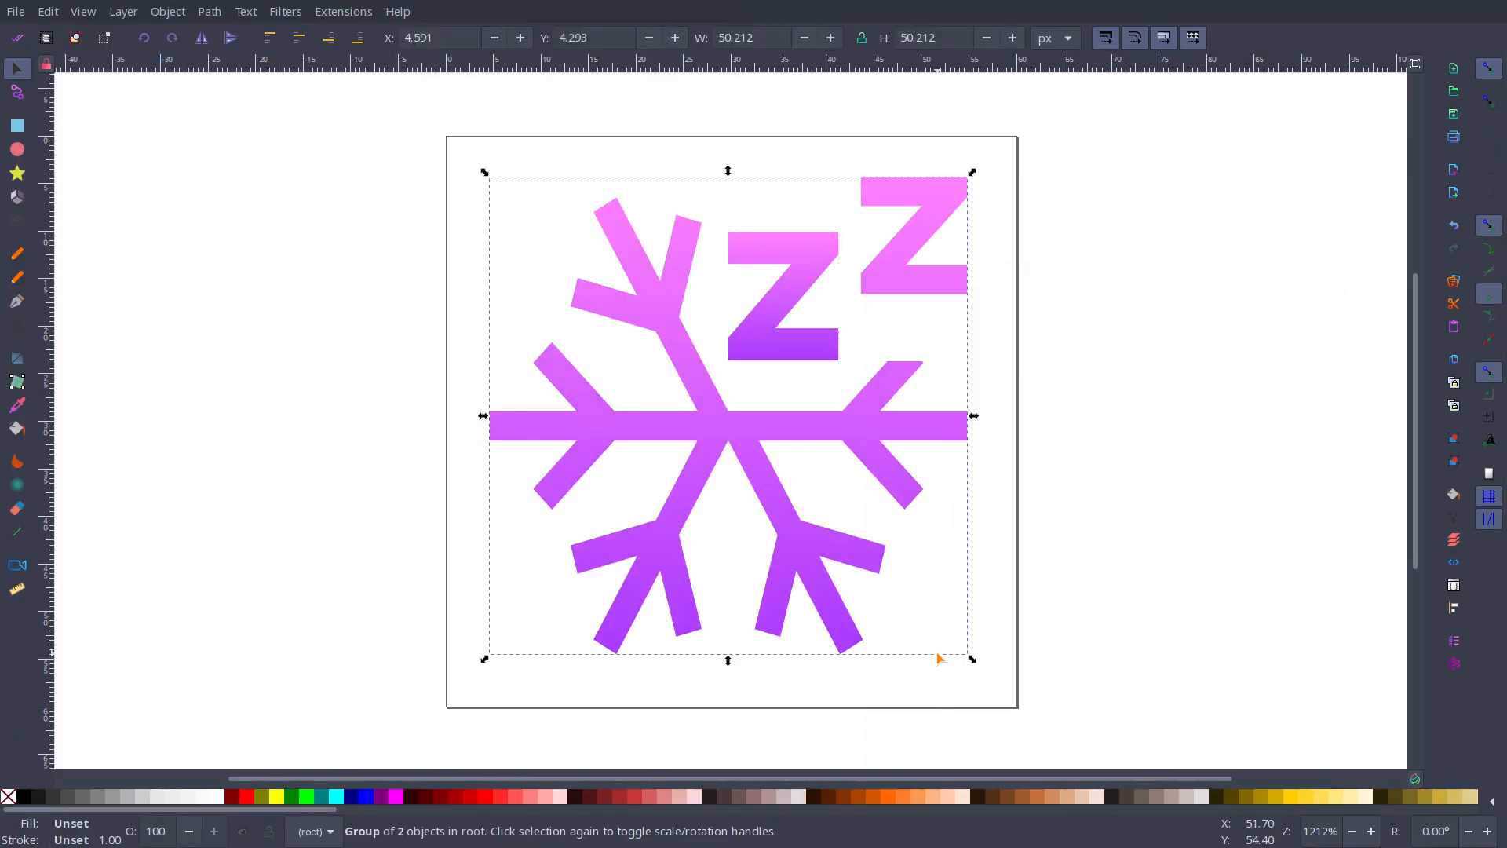
{"action": "key", "text": "ctrl+v"}
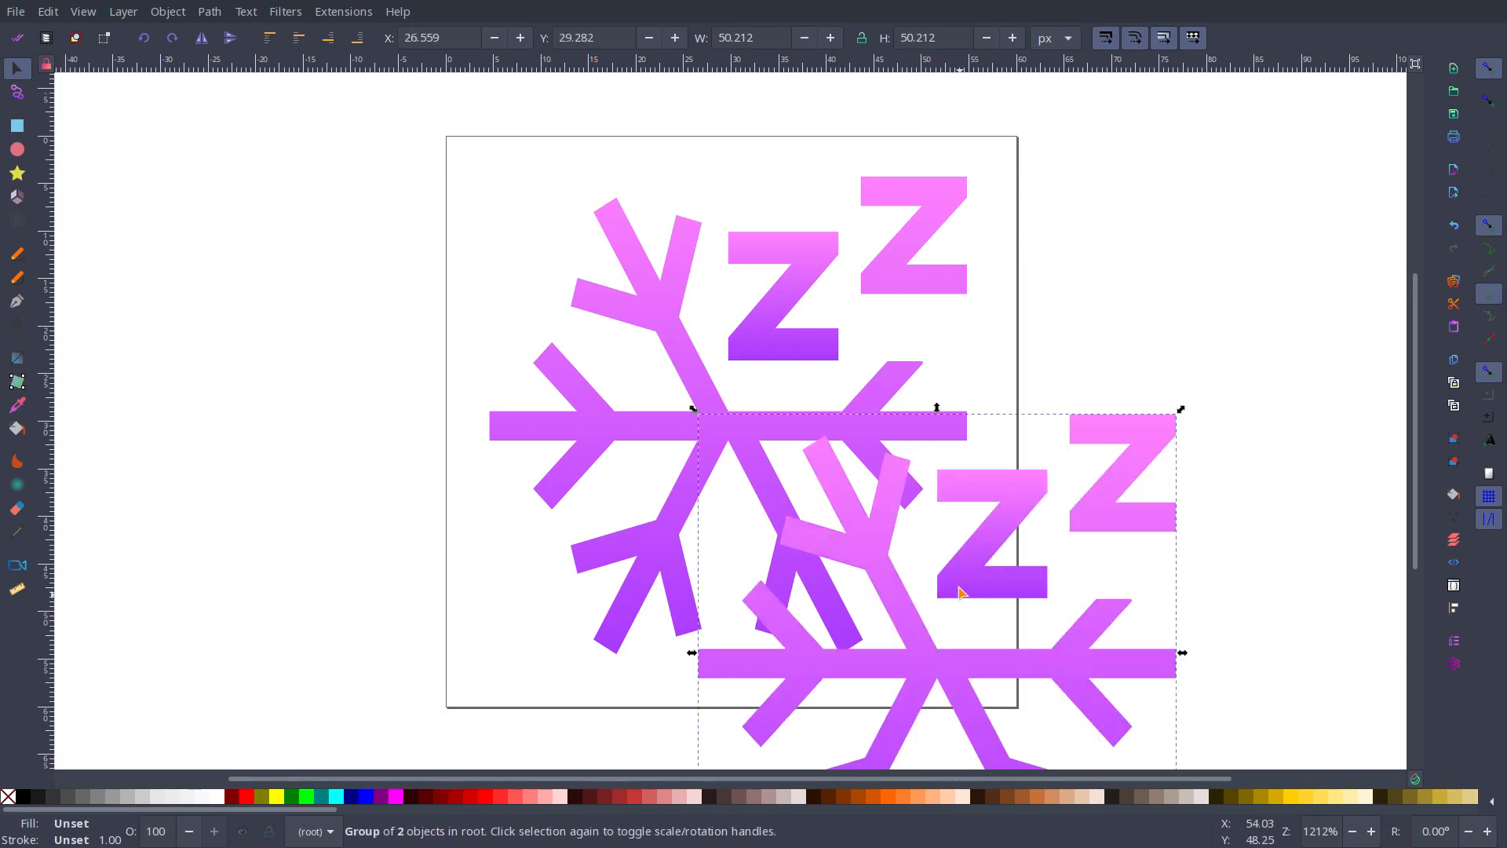
{"action": "left_click_drag", "start_coordinate": [879, 549], "coordinate": [671, 313]}
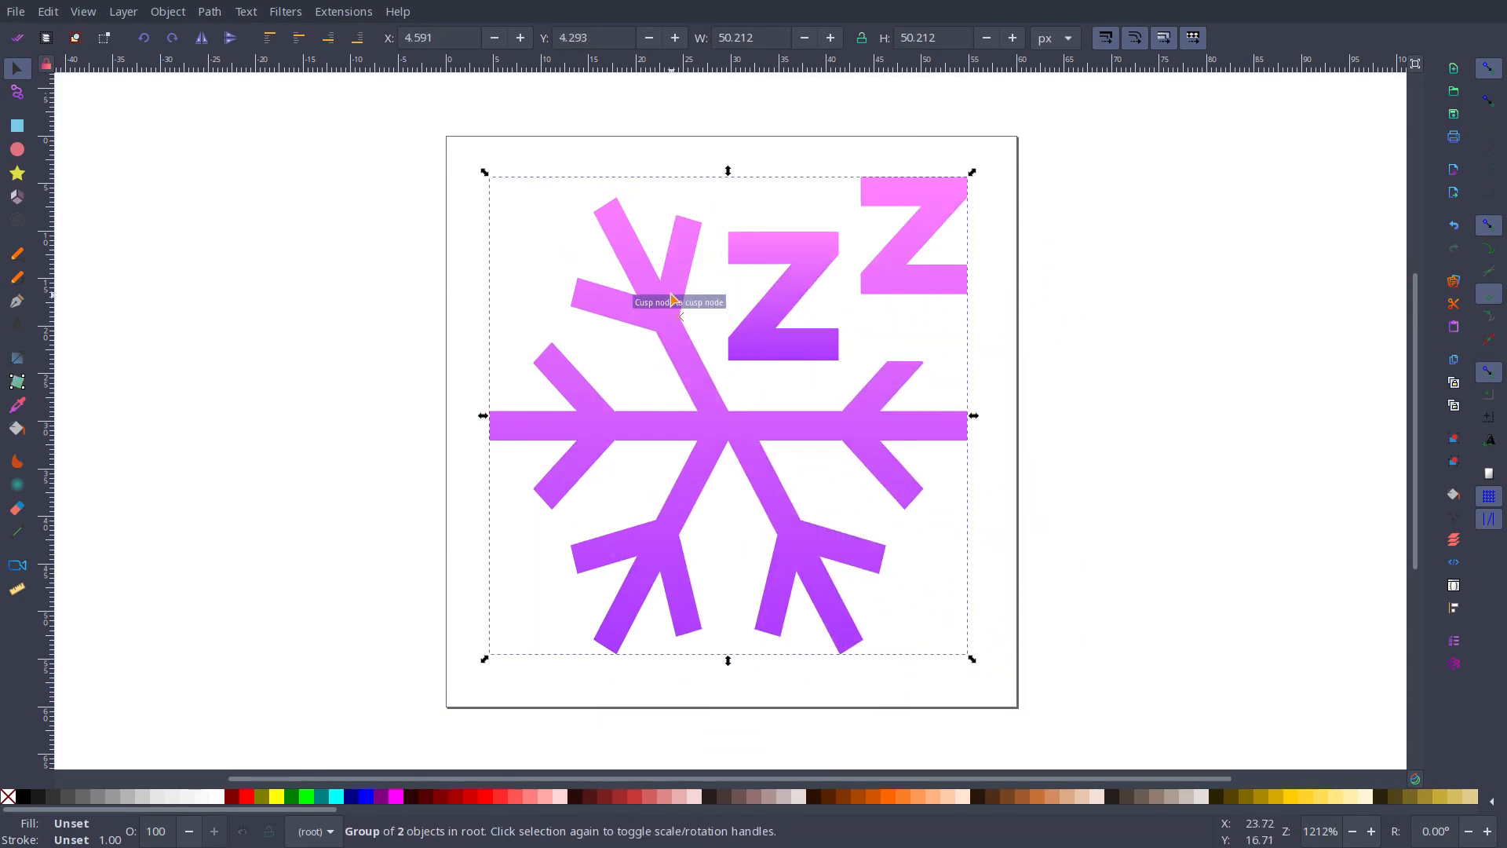
{"action": "left_click", "coordinate": [281, 11]}
{"action": "key", "text": "Escape"}
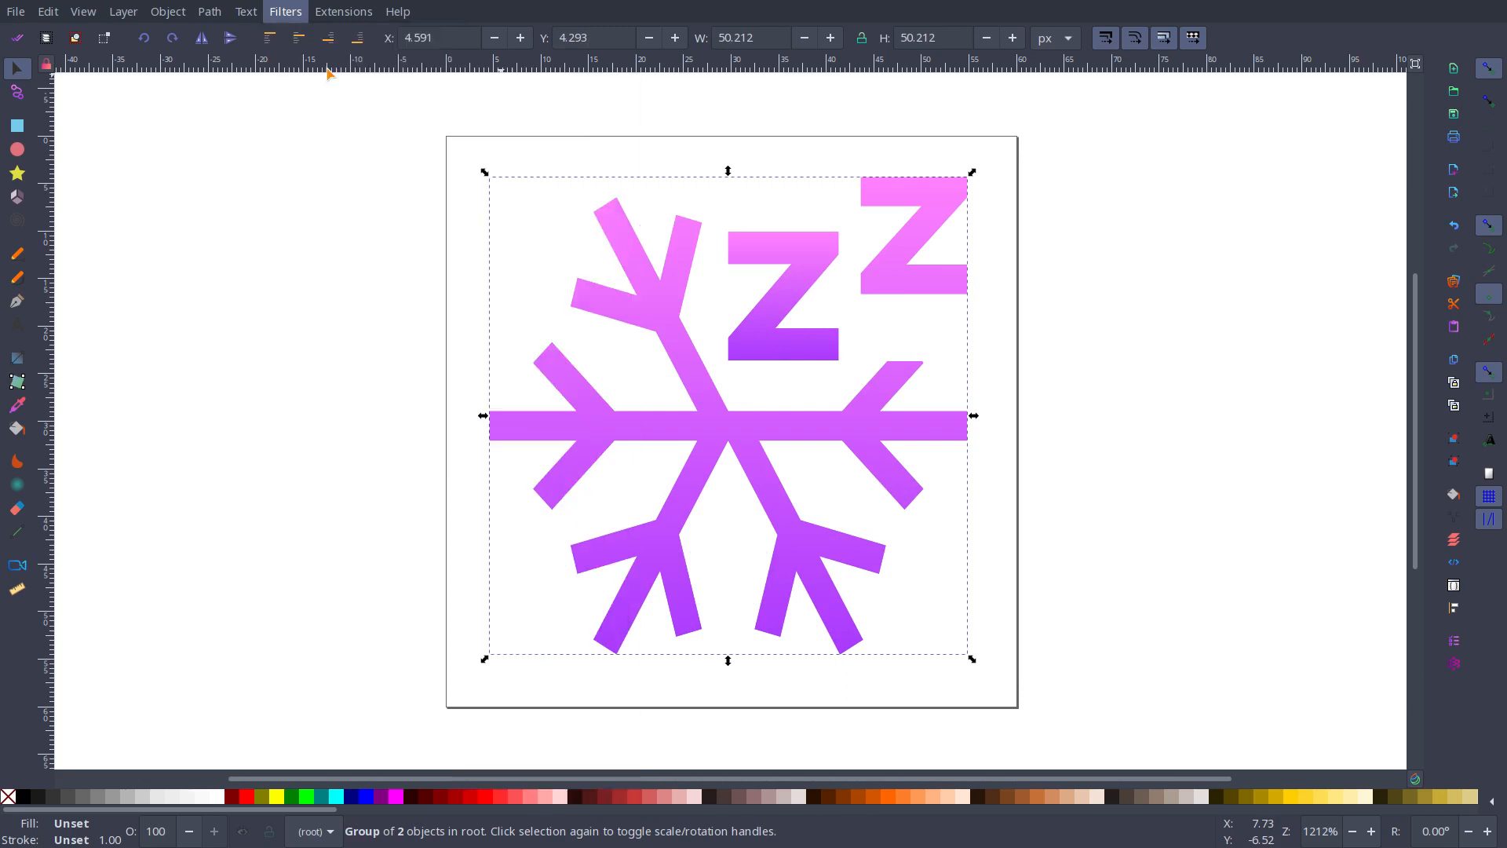
{"action": "left_click", "coordinate": [284, 11]}
{"action": "mouse_move", "coordinate": [306, 33]}
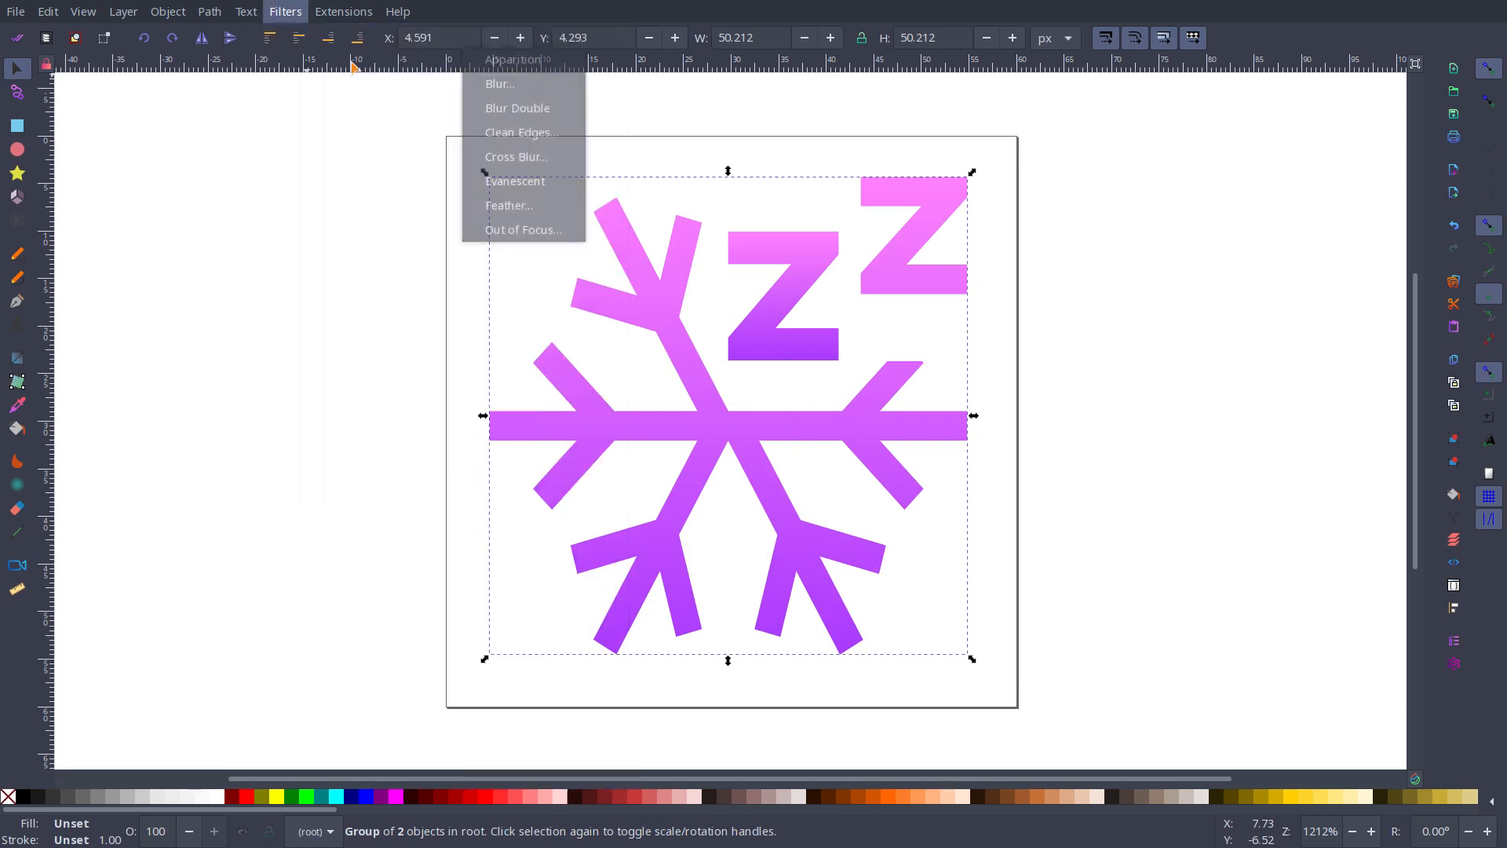
{"action": "left_click", "coordinate": [290, 17]}
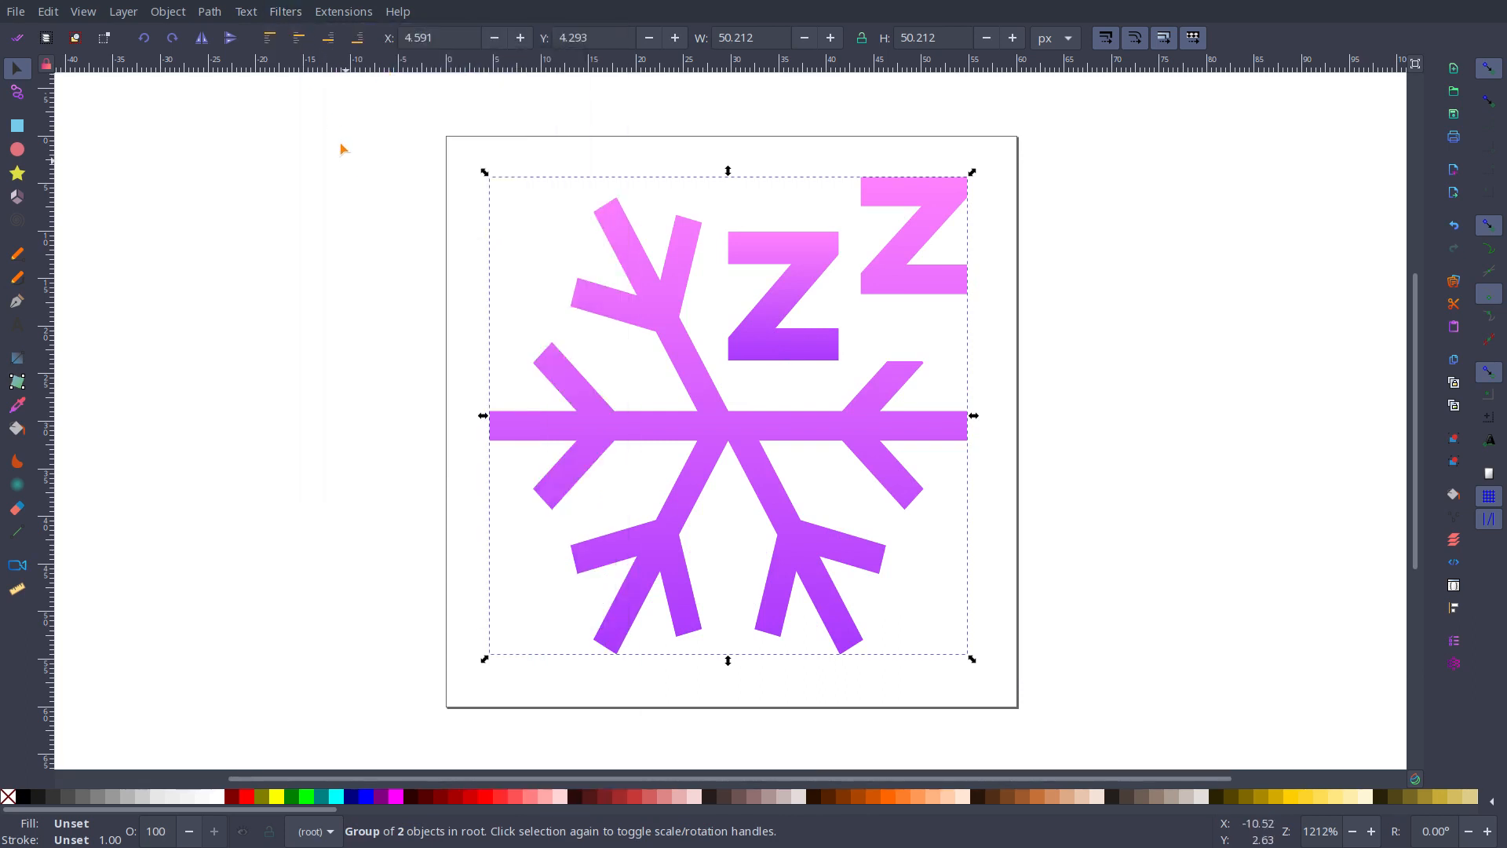
Step: Apply the Blur filter to the top hibernate group with horizontal and vertical blur of 2, and close its settings
{"action": "left_click", "coordinate": [286, 10]}
{"action": "mouse_move", "coordinate": [314, 60]}
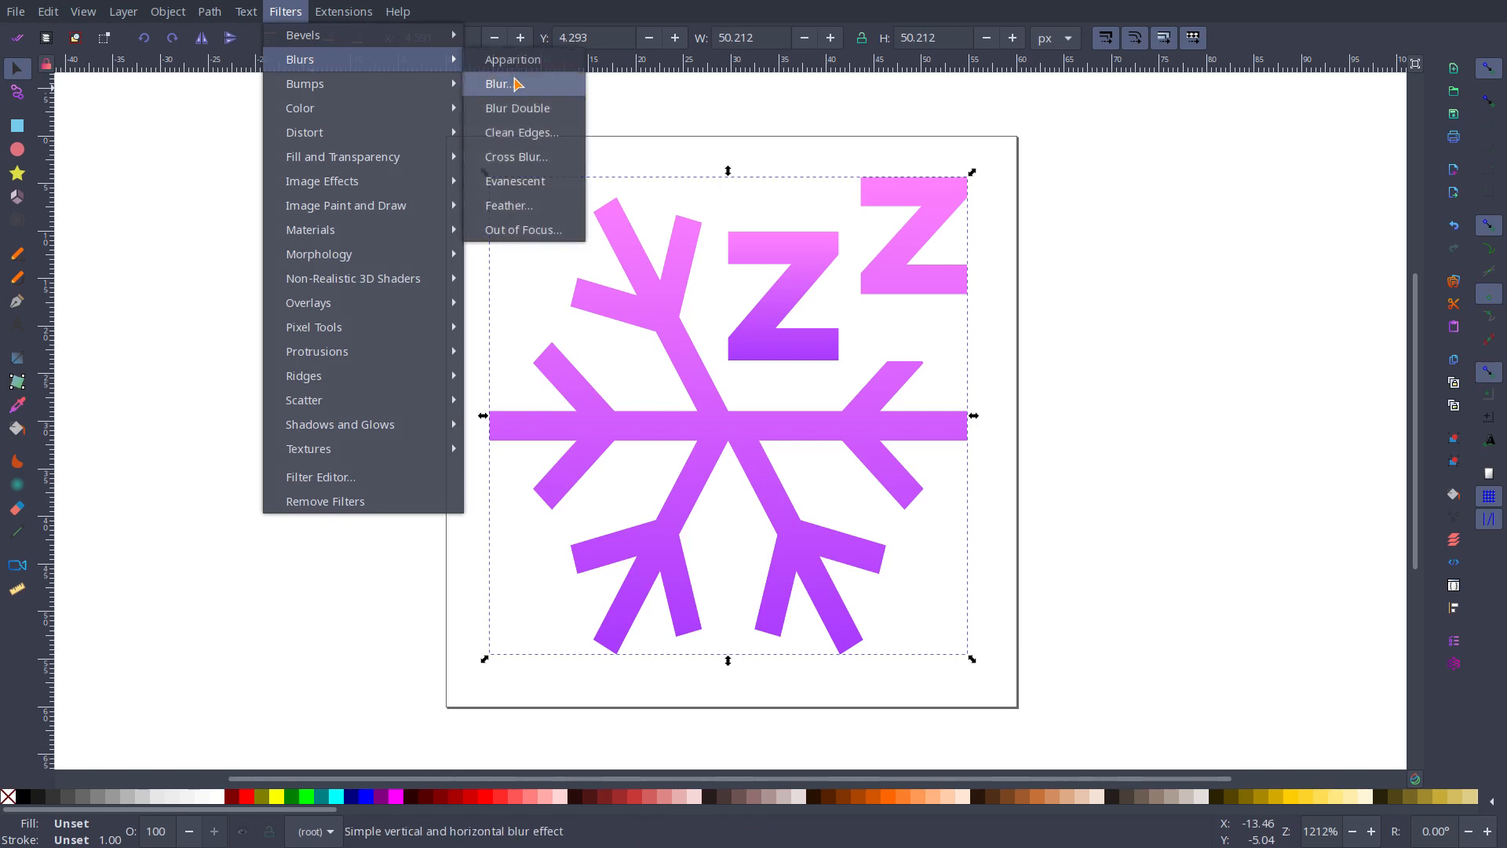
{"action": "left_click", "coordinate": [516, 84]}
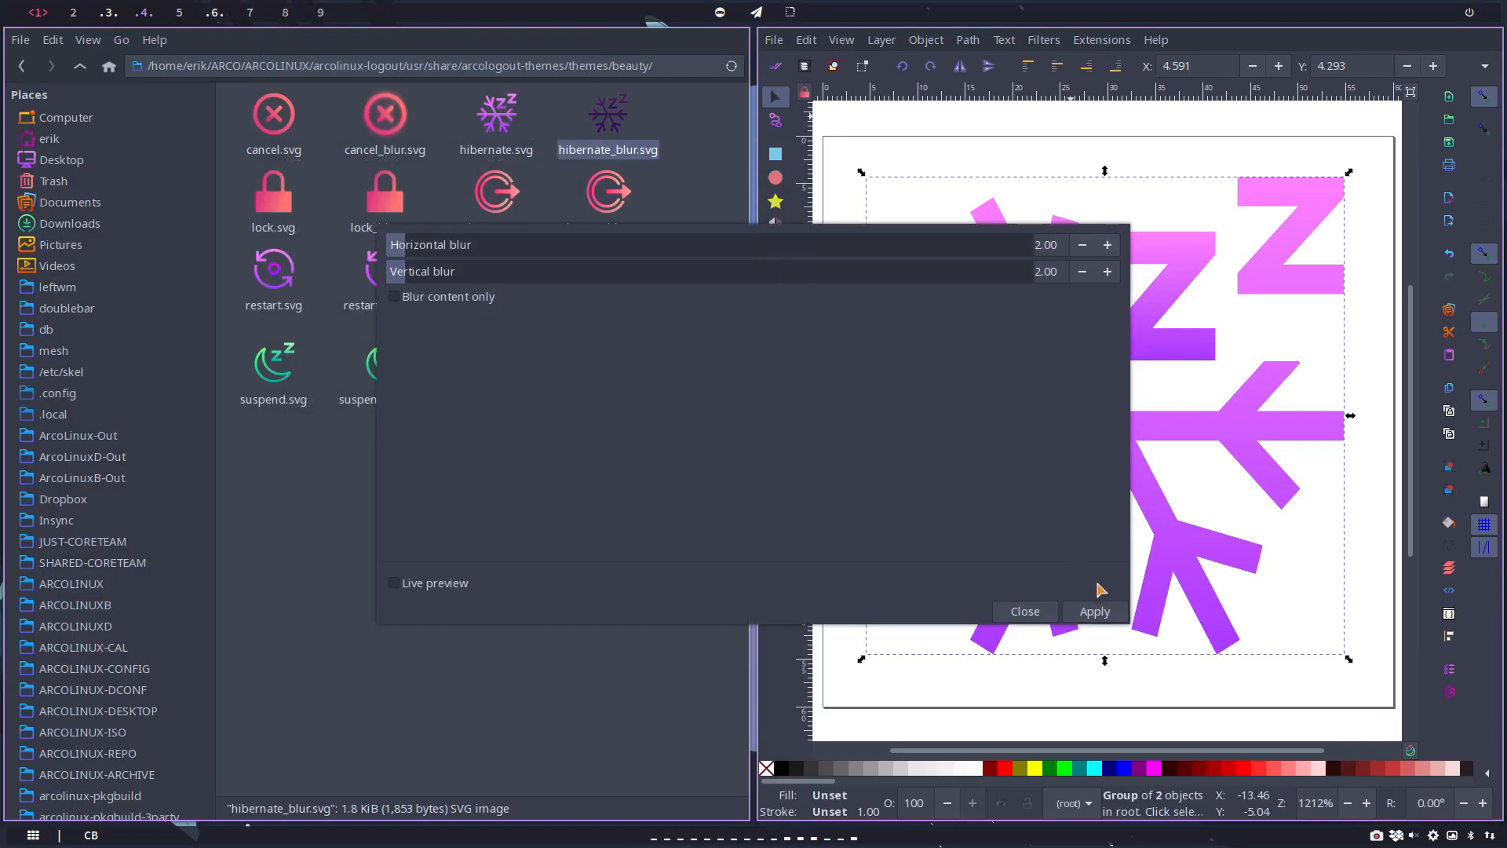
{"action": "left_click", "coordinate": [1094, 611]}
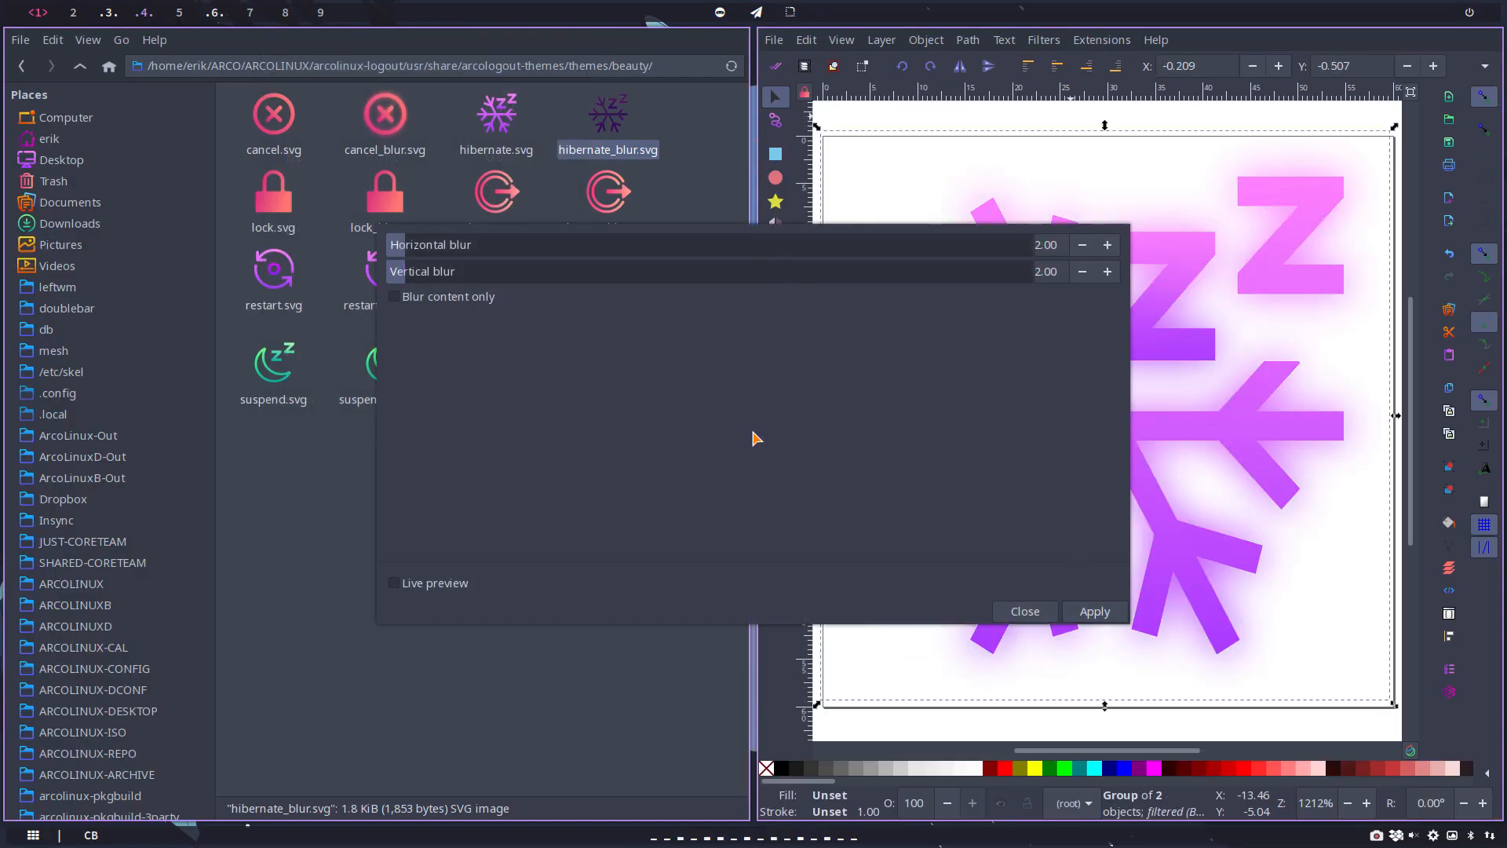
{"action": "left_click", "coordinate": [1025, 611]}
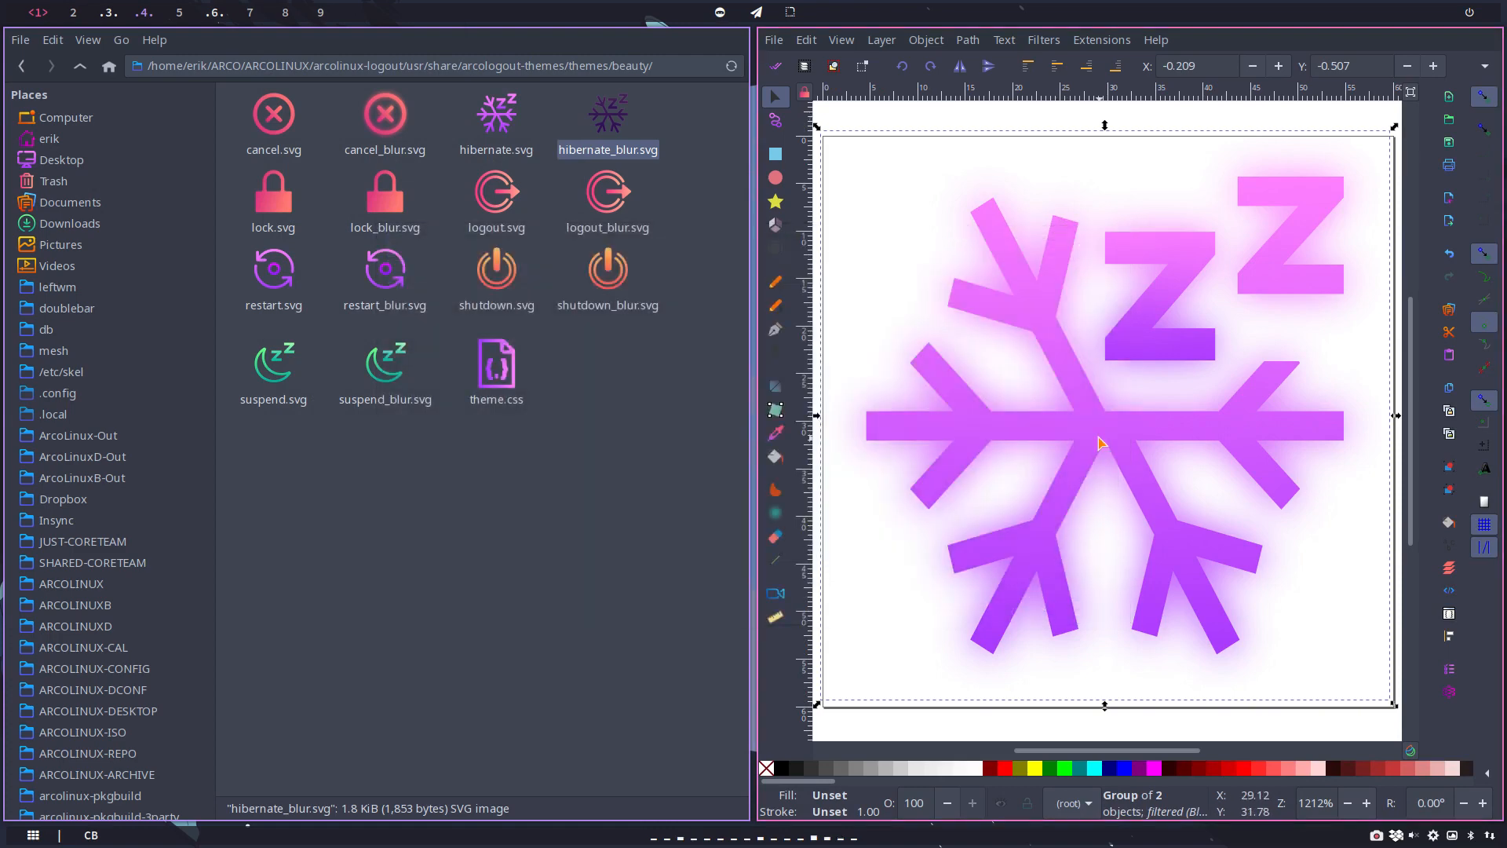
Step: Save the icon as Optimized SVG over hibernate_blur.svg, and close the document without saving it as Inkscape SVG
{"action": "key", "text": "ctrl+shift+s"}
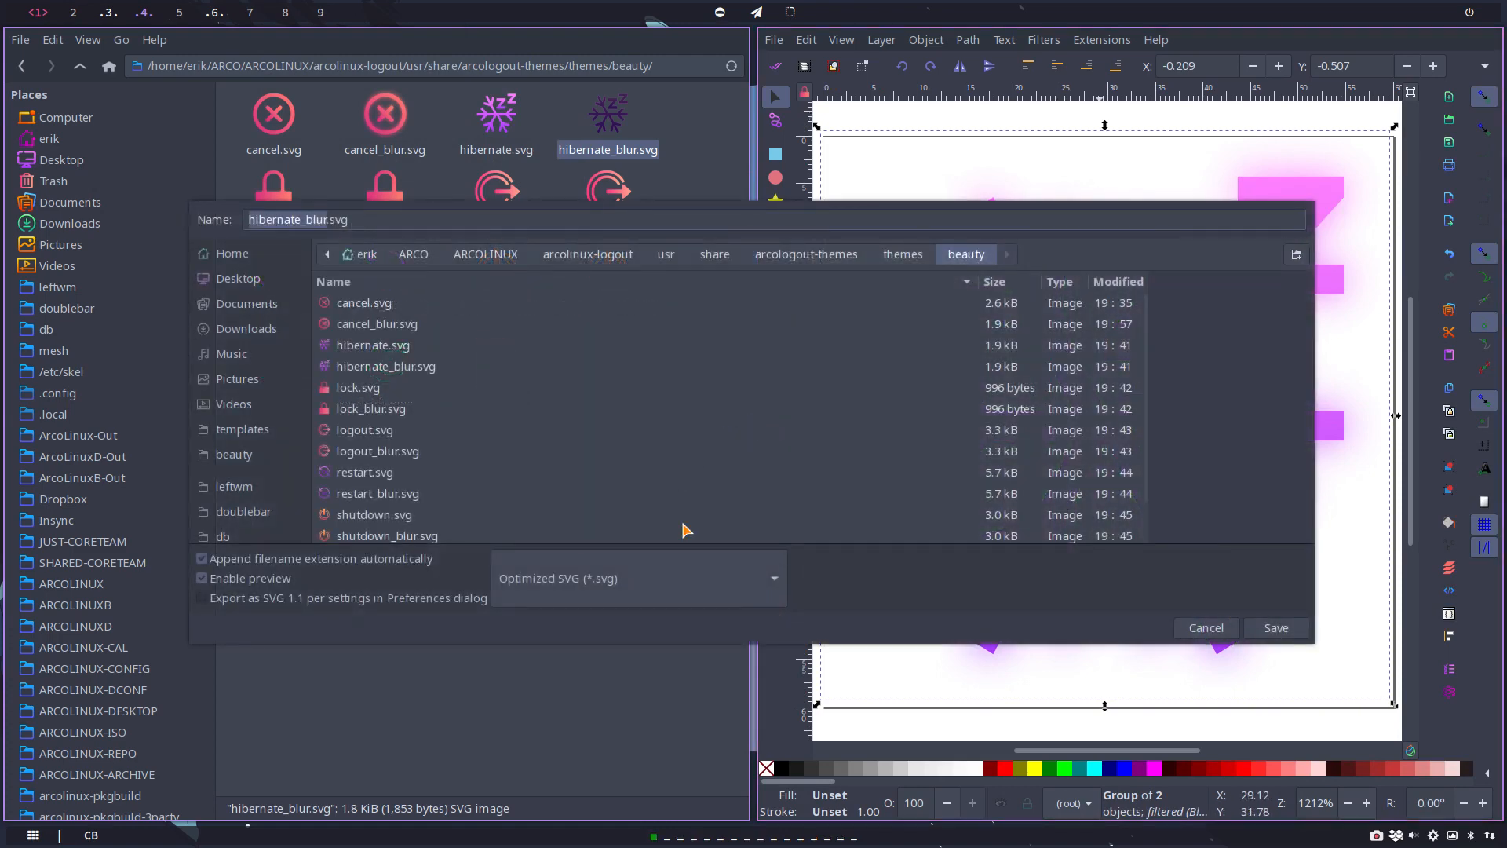
{"action": "left_click", "coordinate": [1276, 625]}
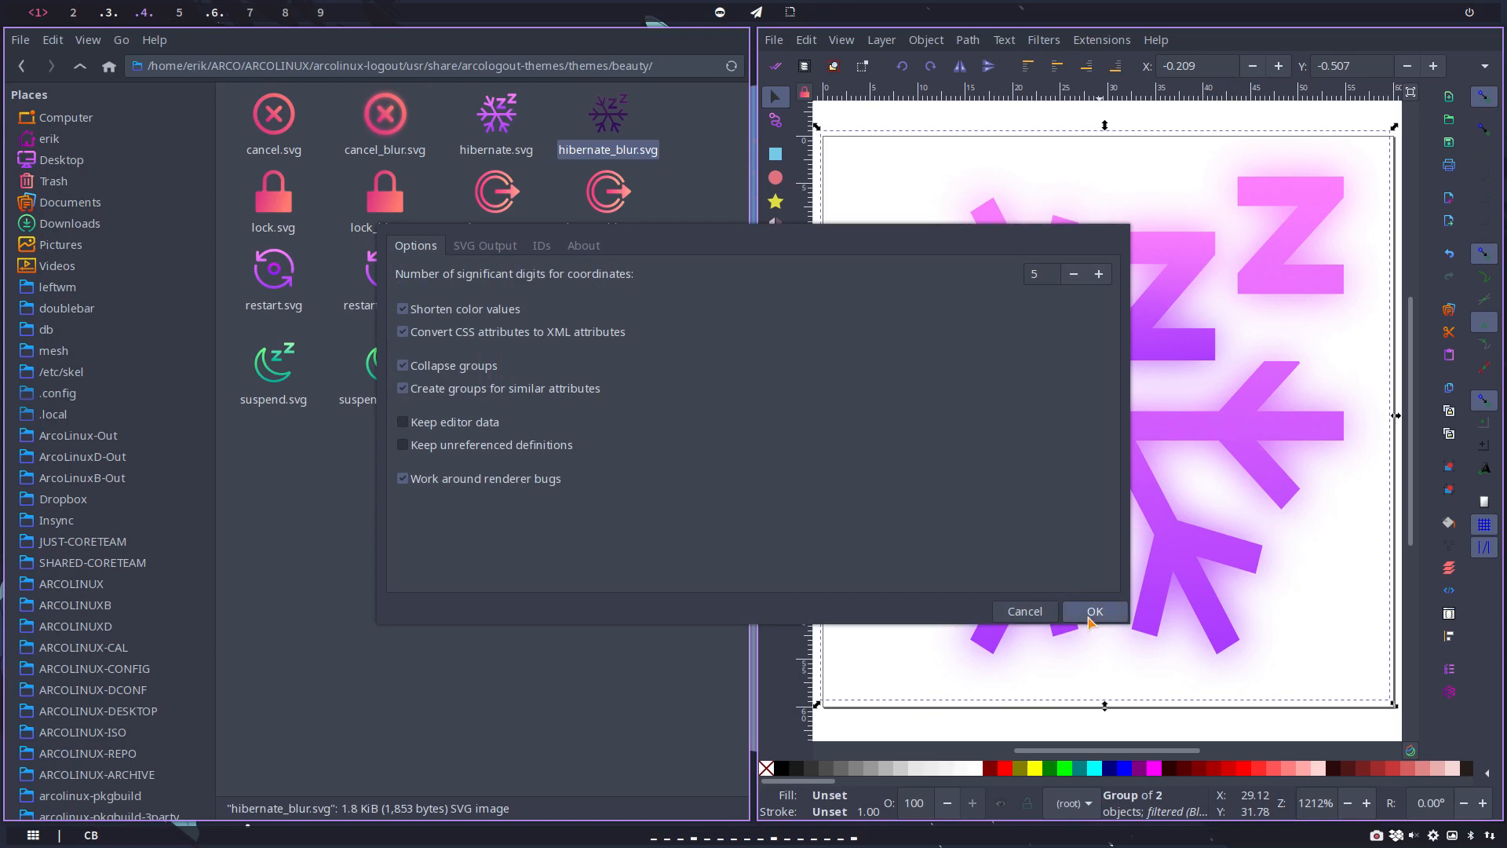
{"action": "left_click", "coordinate": [1088, 608]}
{"action": "left_click", "coordinate": [1044, 627]}
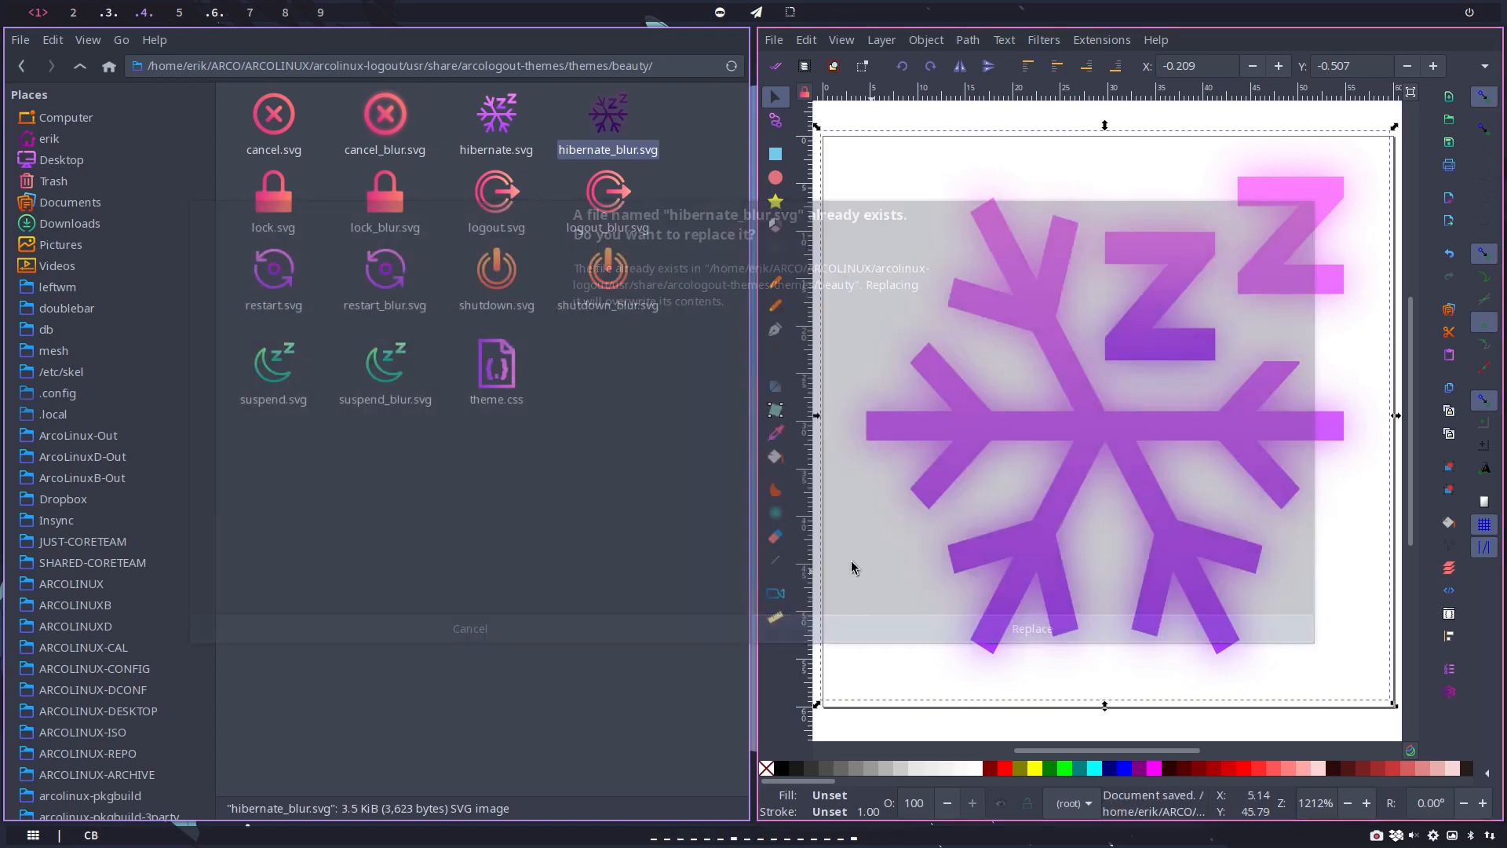
{"action": "key", "text": "super+q"}
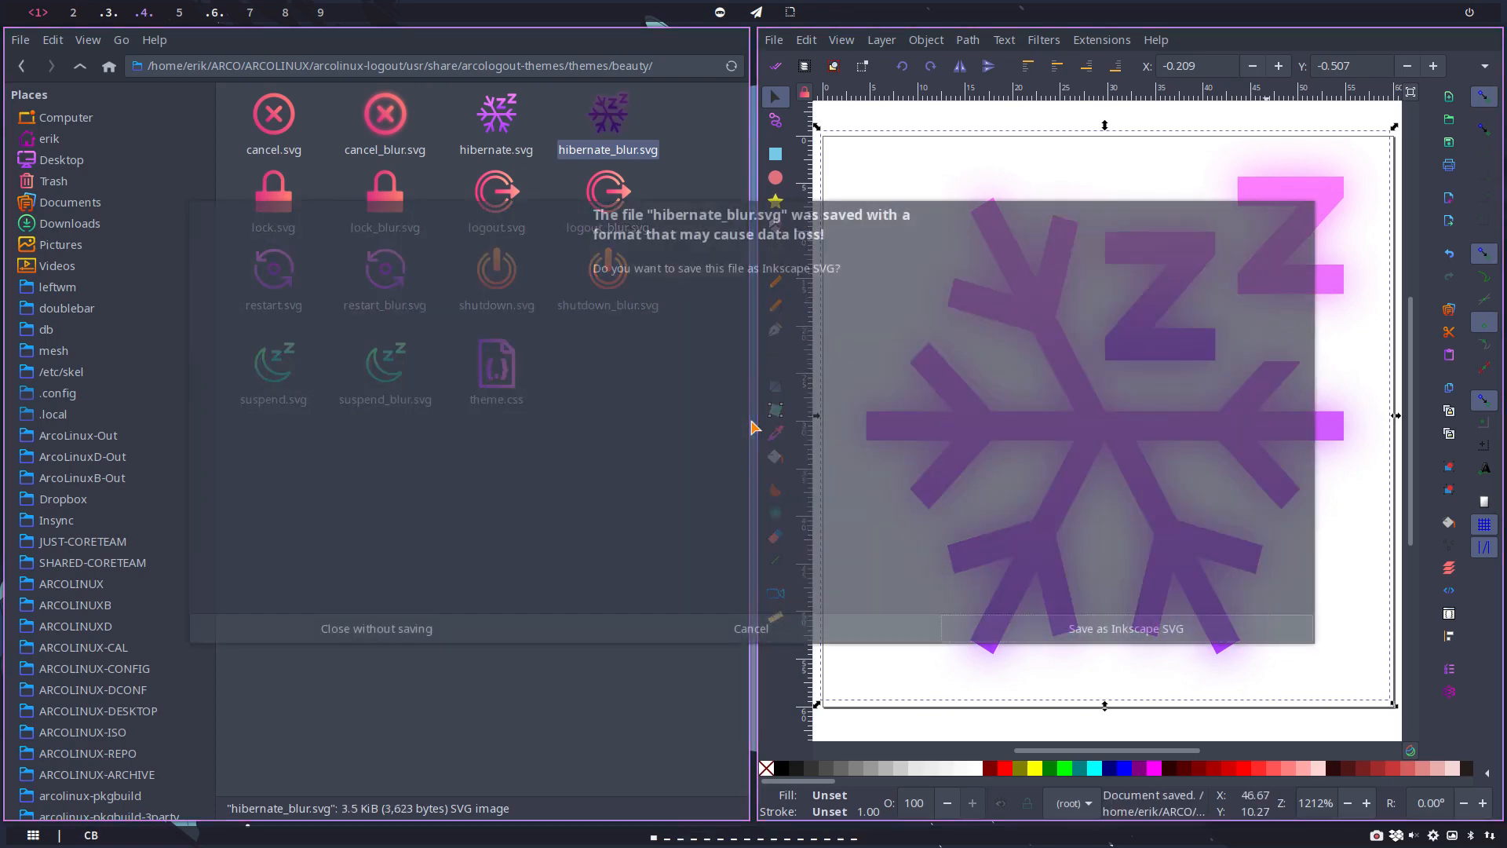
{"action": "left_click", "coordinate": [339, 638]}
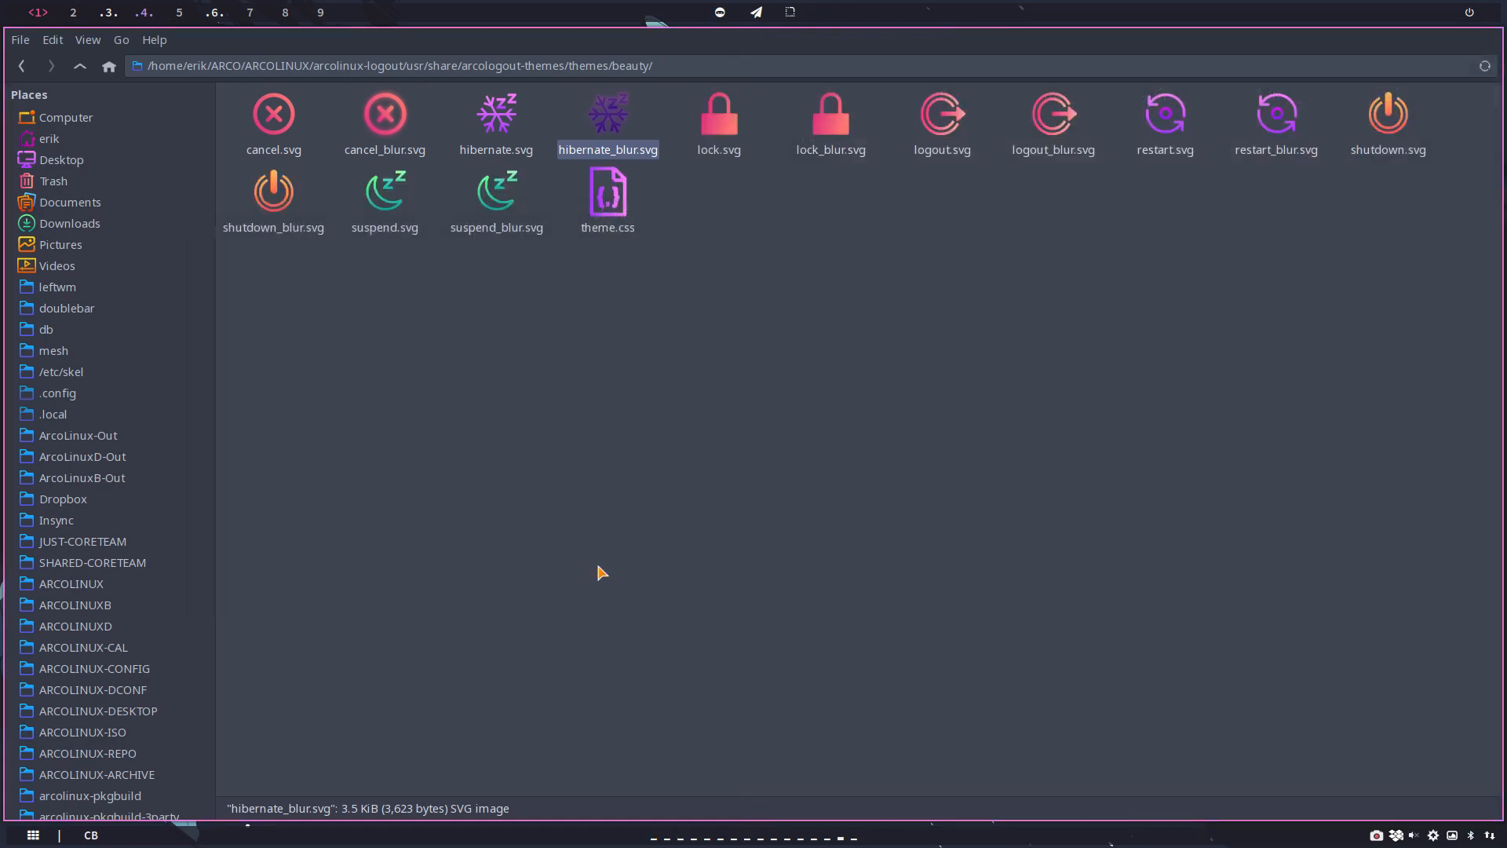
Step: Open lock_blur.svg from the beauty folder in Inkscape and place a pasted copy of the lock exactly over the original
{"action": "double_click", "coordinate": [820, 132]}
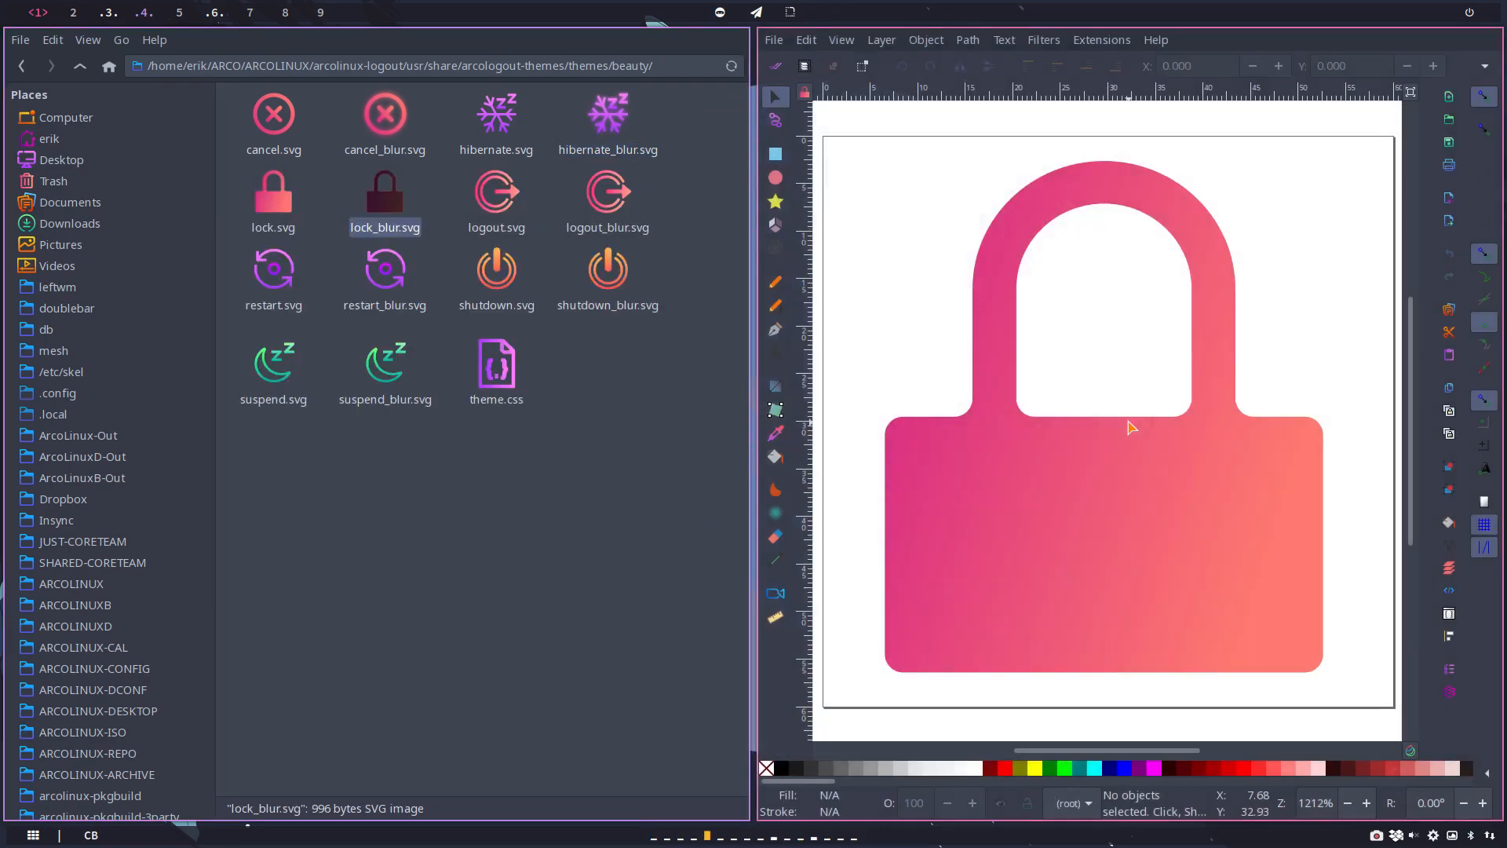
{"action": "left_click", "coordinate": [1064, 480]}
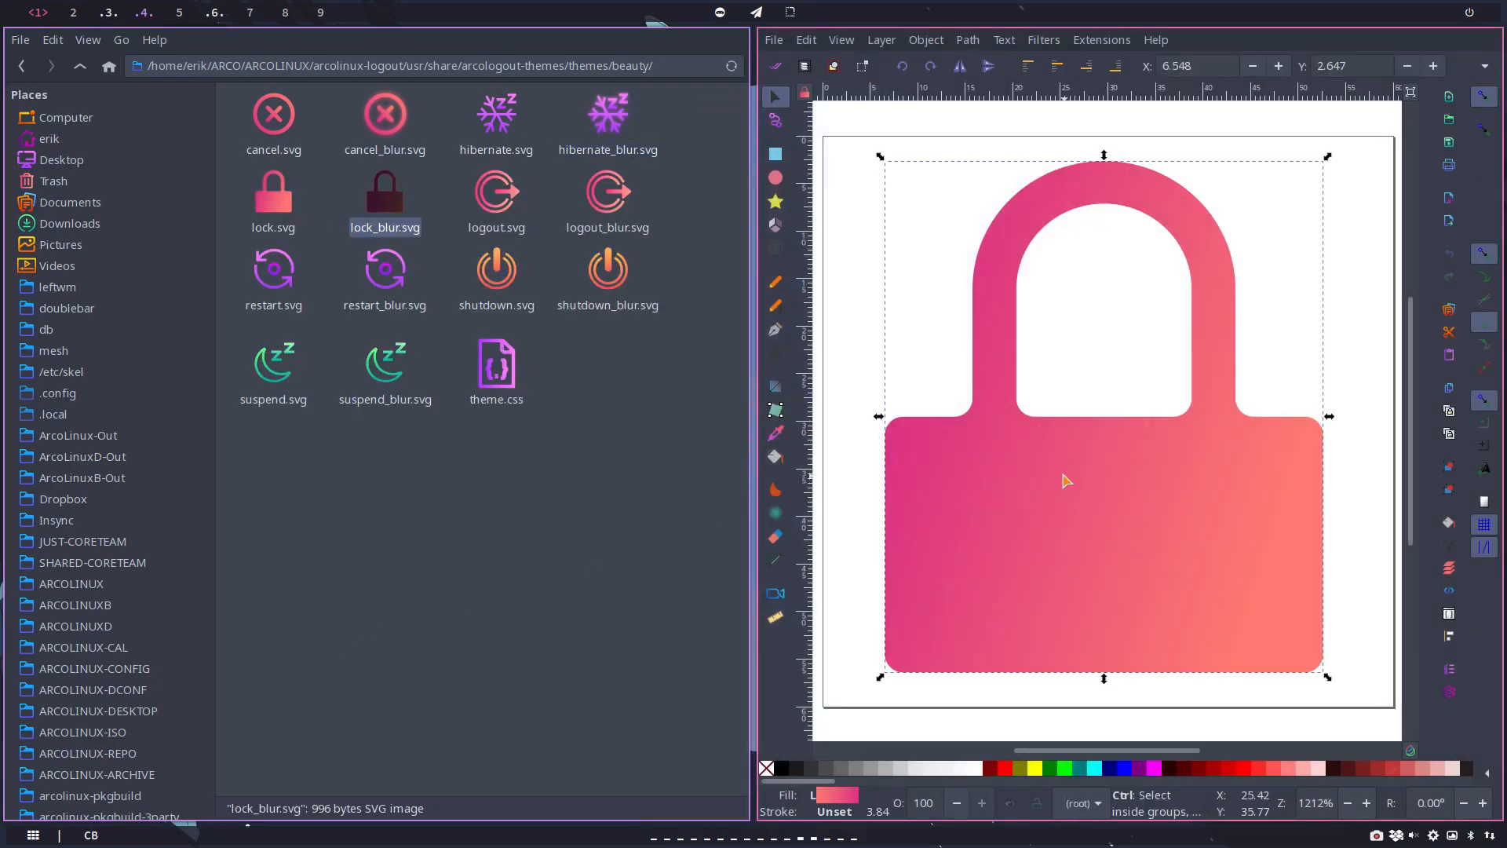
{"action": "left_click_drag", "start_coordinate": [1064, 480], "coordinate": [1128, 498]}
Step: Apply the Blur filter to the top copy of the lock with horizontal and vertical blur of 2, and close its settings
{"action": "left_click", "coordinate": [1044, 40]}
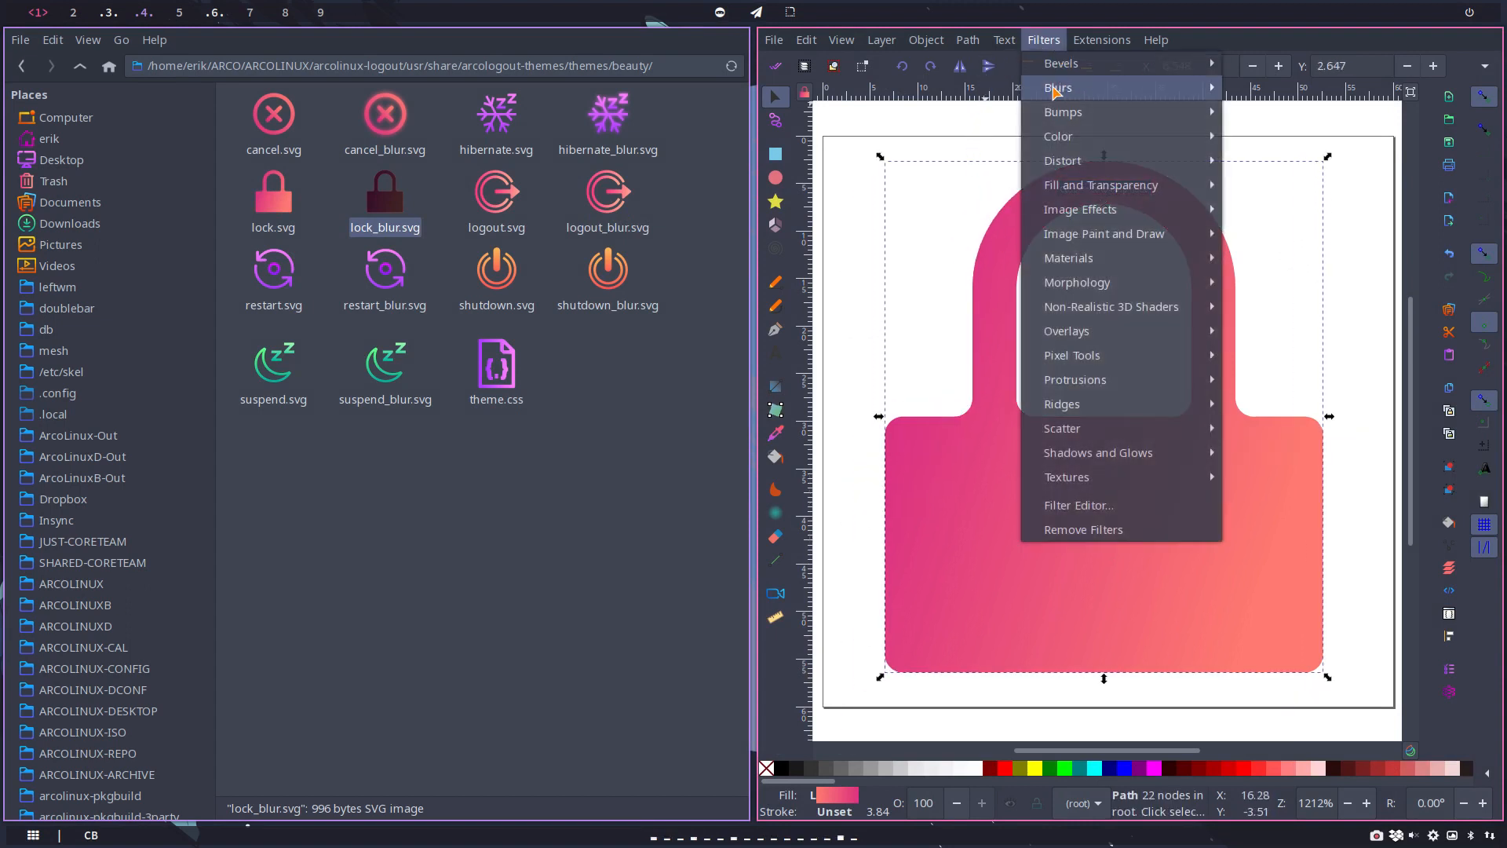
{"action": "mouse_move", "coordinate": [1054, 91]}
{"action": "left_click", "coordinate": [1271, 111]}
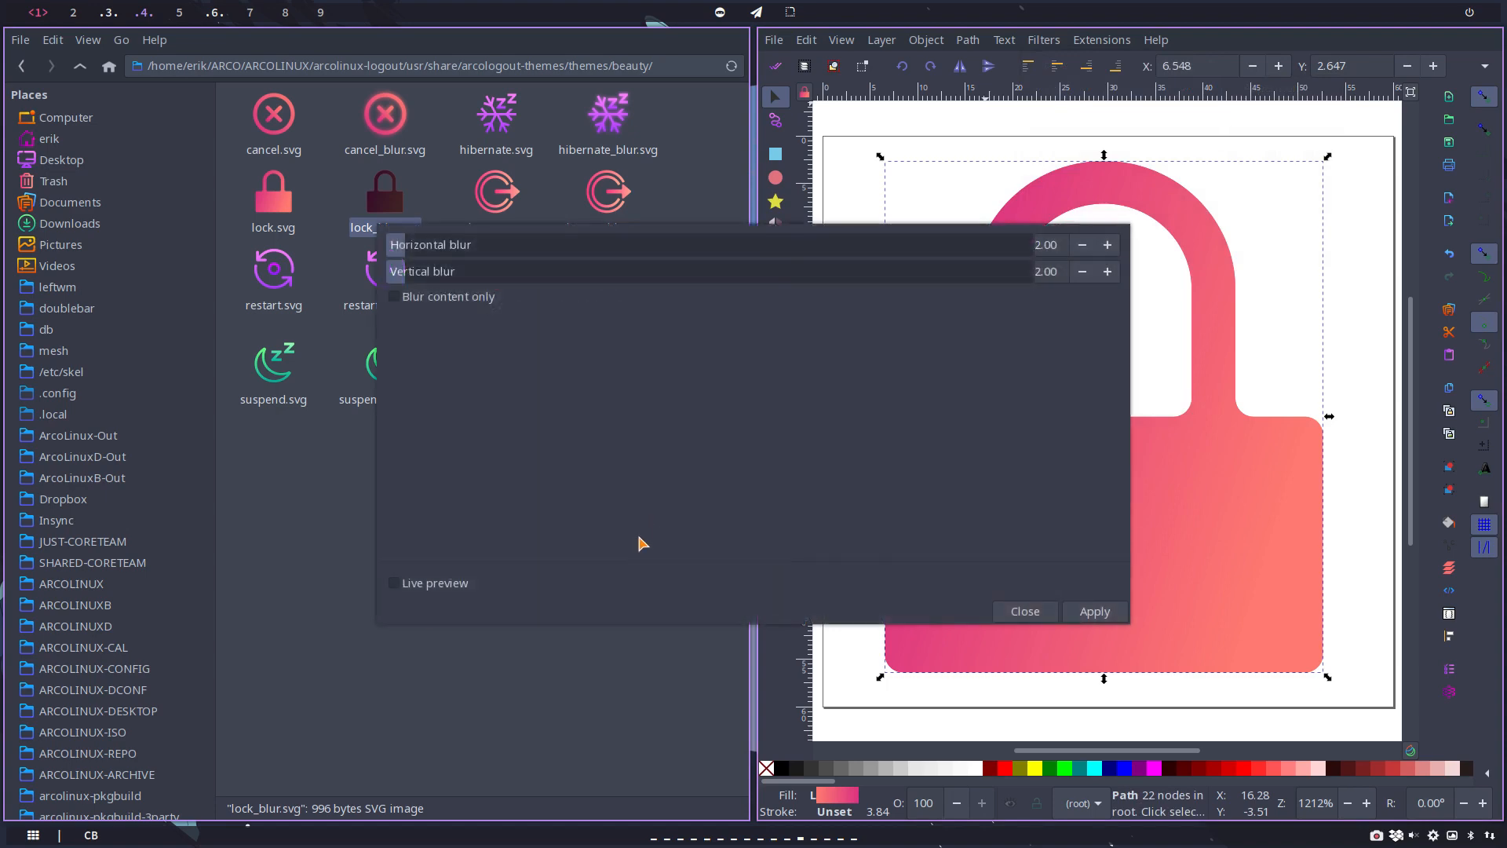
{"action": "left_click", "coordinate": [1080, 619]}
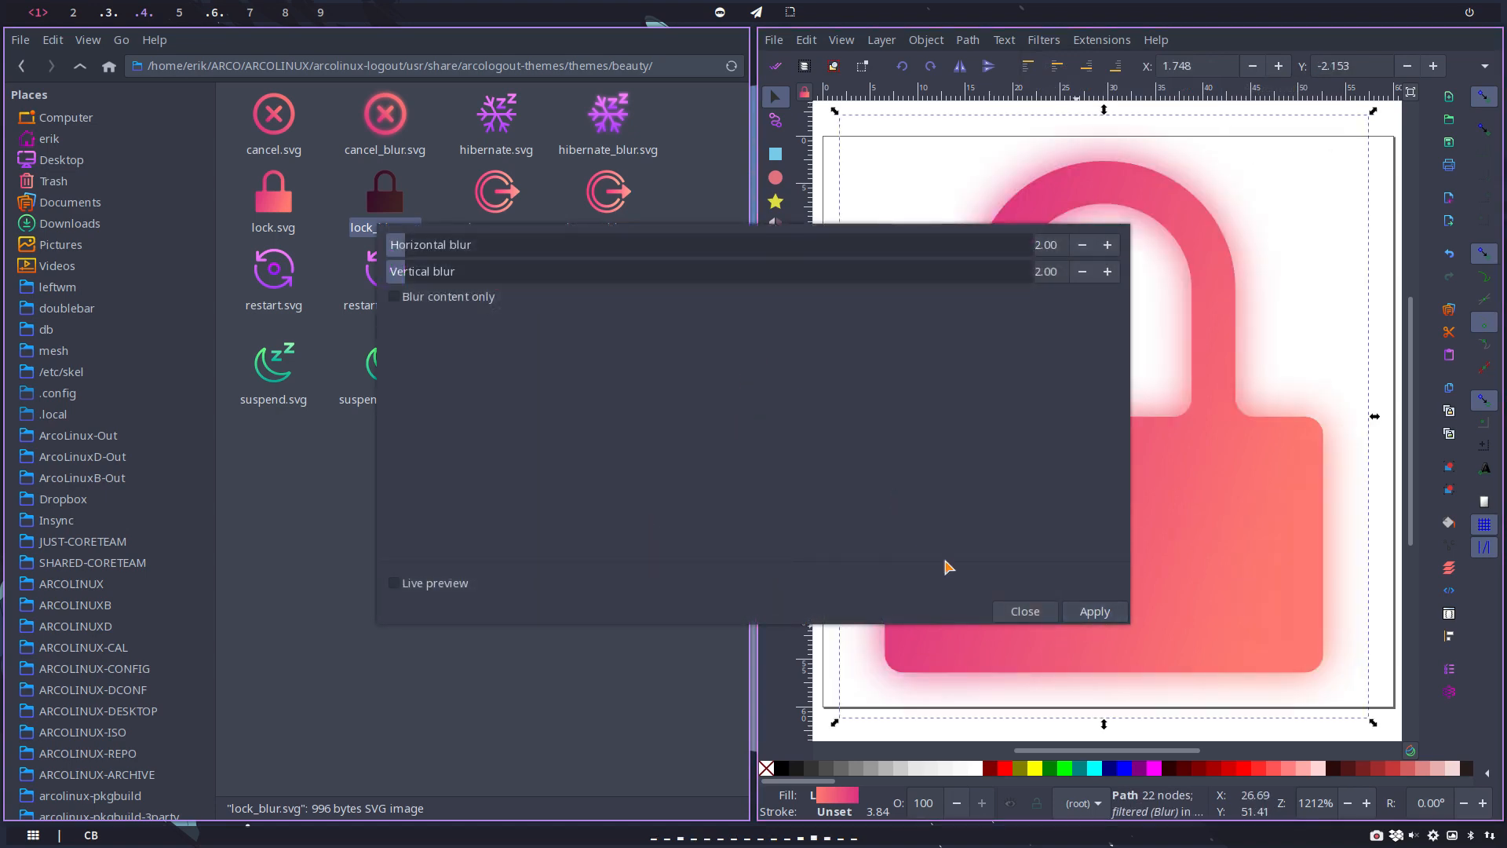
{"action": "left_click", "coordinate": [1025, 611]}
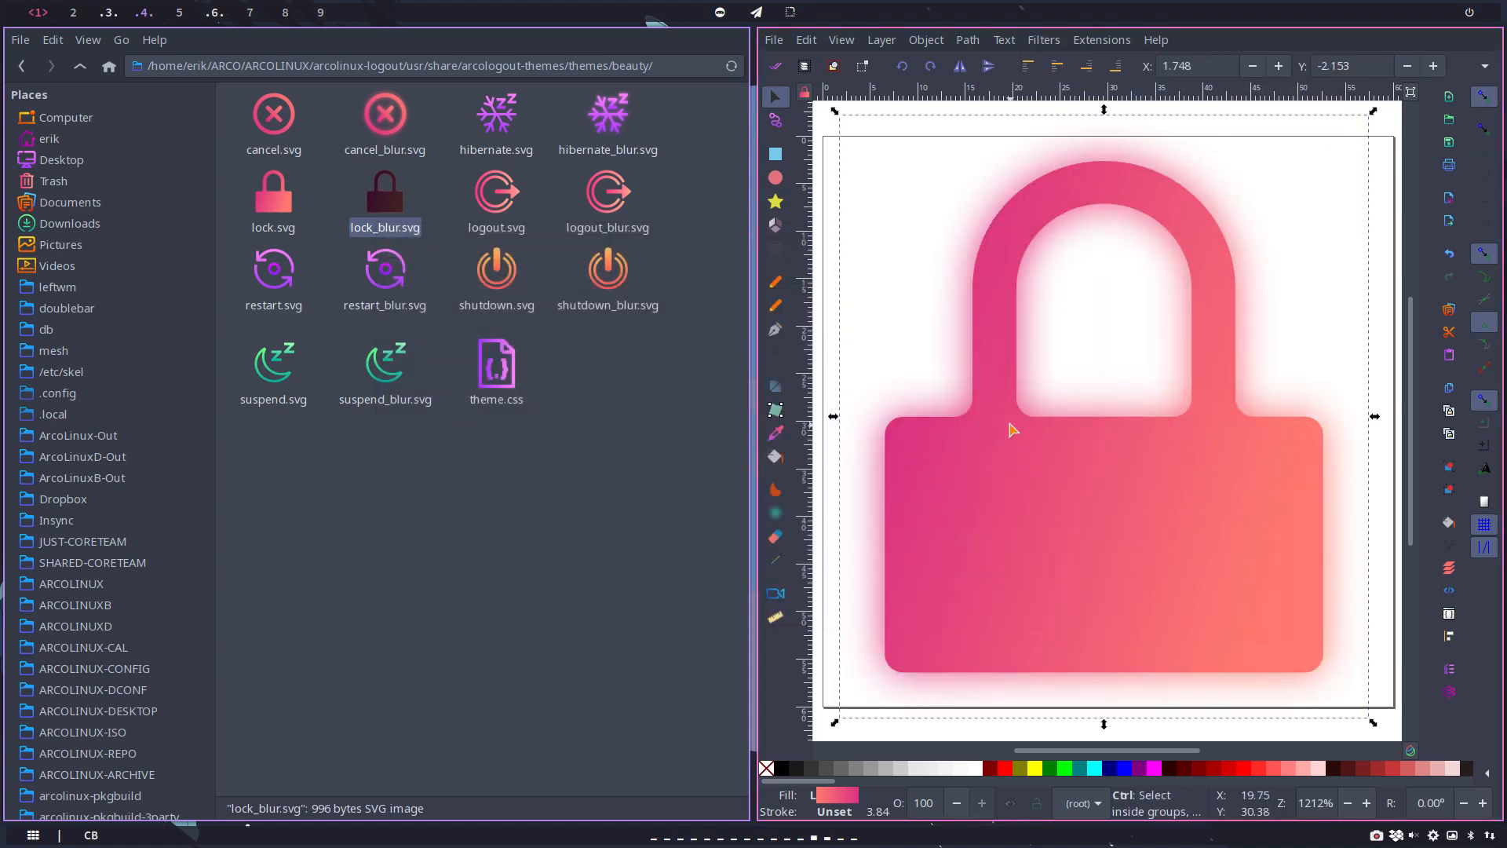
Step: Save the lock icon as Optimized SVG over lock_blur.svg, and close the document without saving it as Inkscape SVG
{"action": "key", "text": "ctrl+shift+s"}
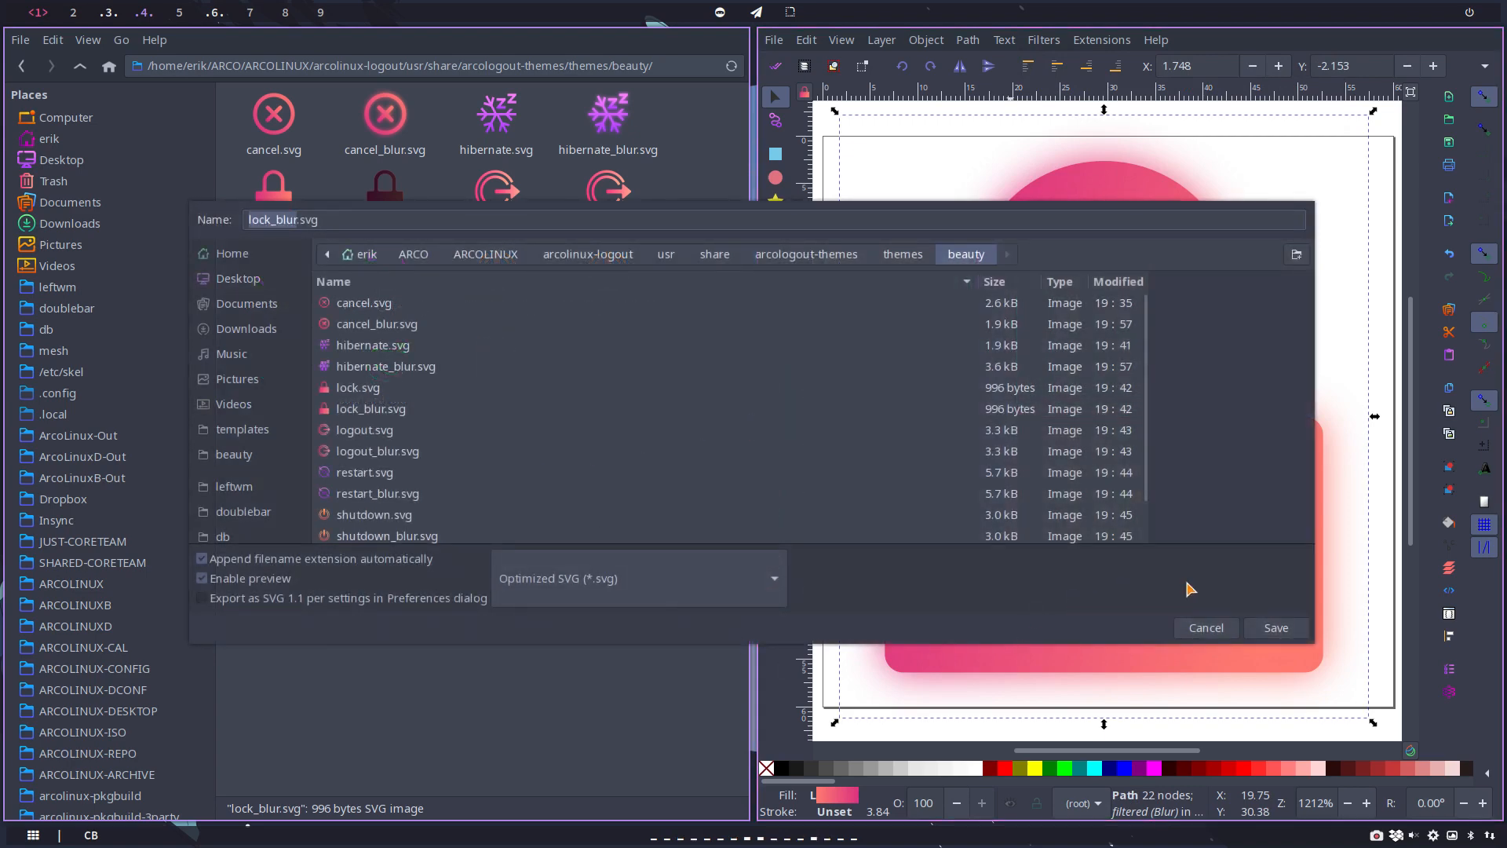
{"action": "left_click", "coordinate": [1256, 628]}
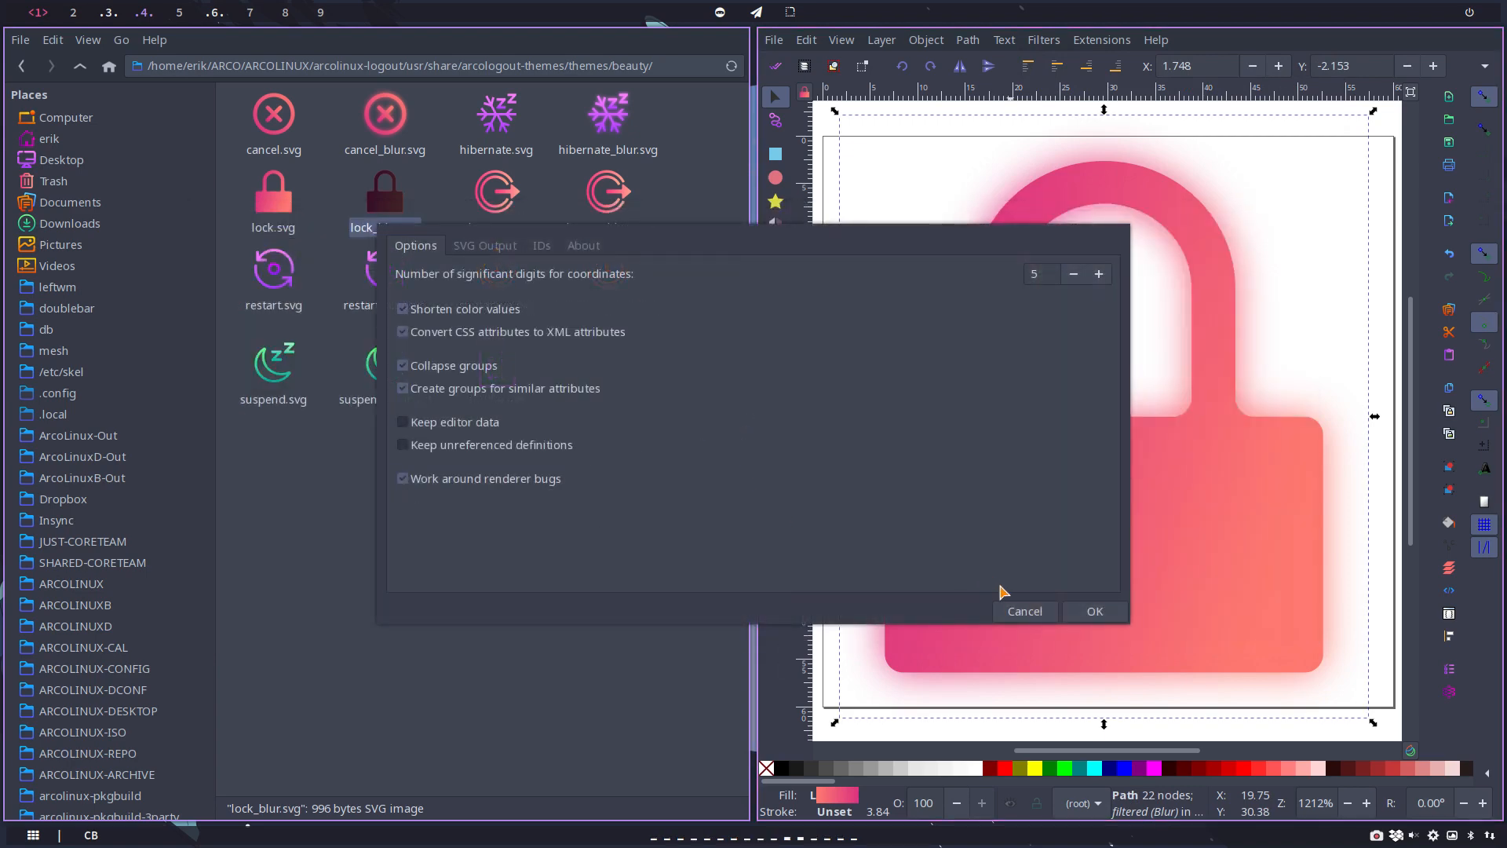
{"action": "left_click", "coordinate": [1077, 619]}
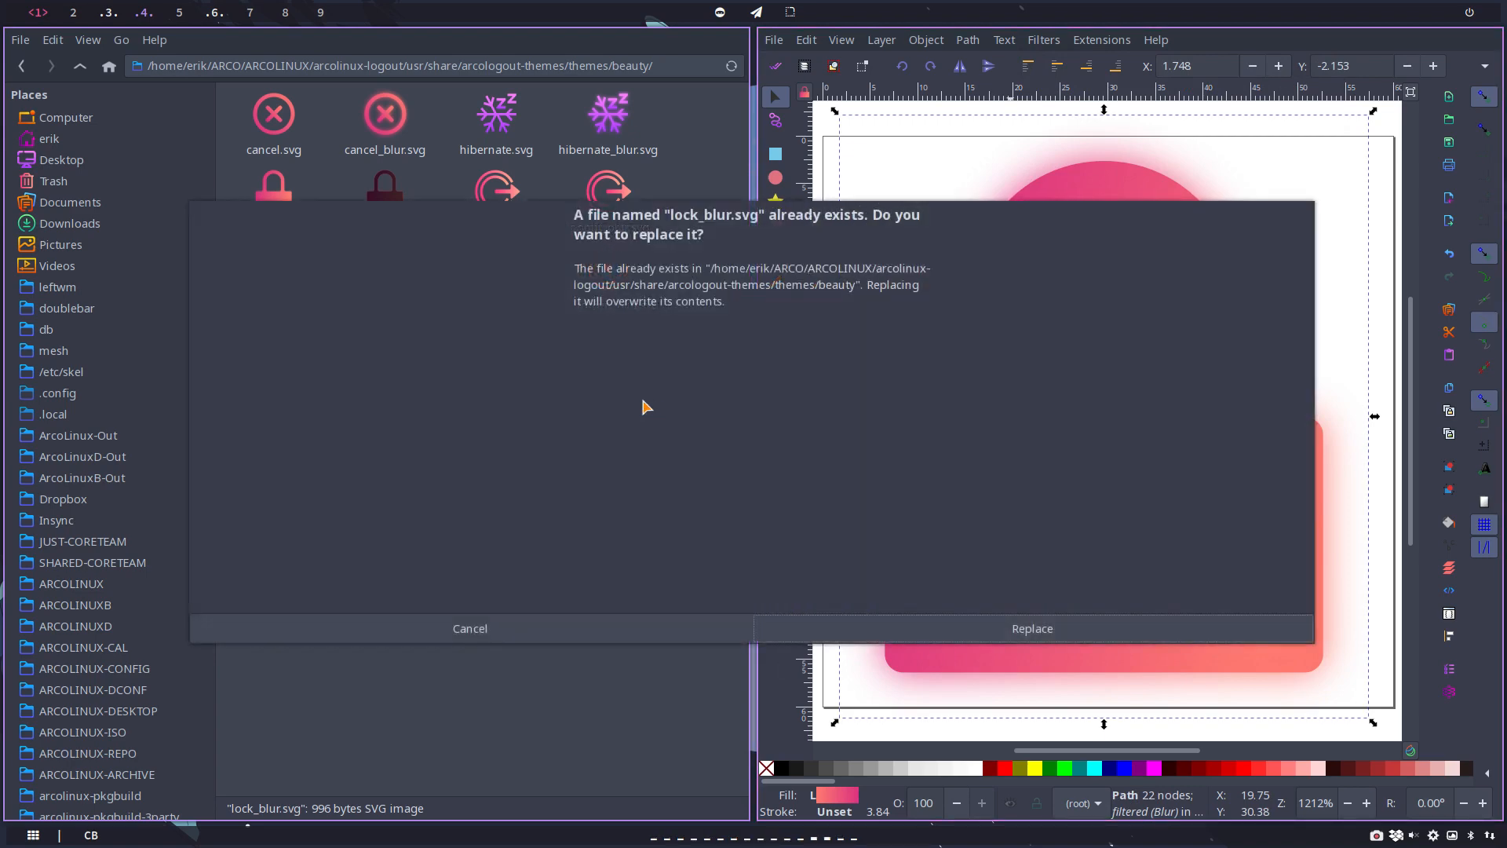
{"action": "left_click", "coordinate": [990, 626]}
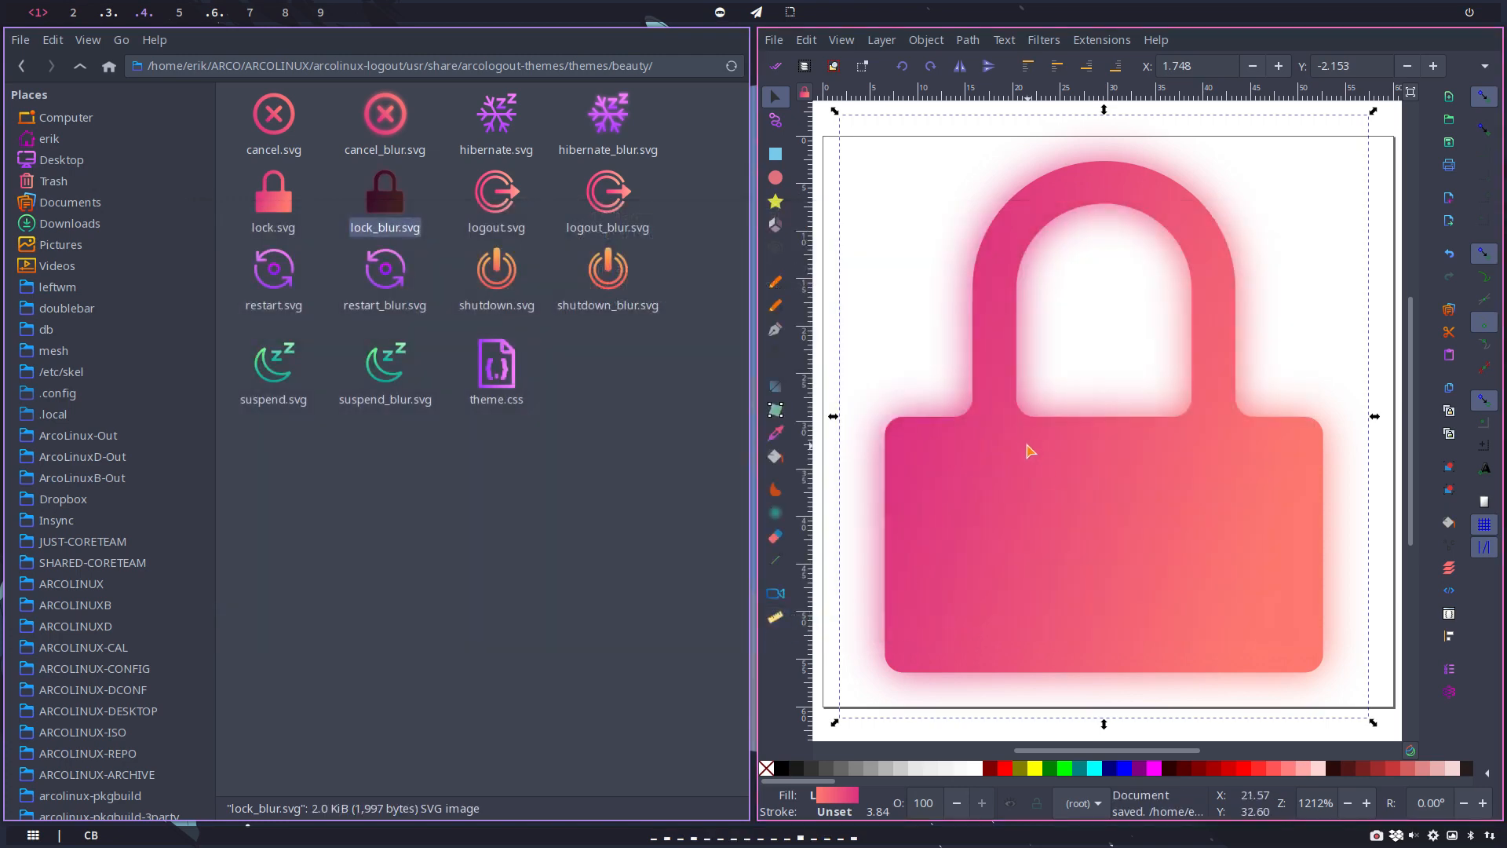
{"action": "key", "text": "ctrl+w"}
{"action": "left_click", "coordinate": [439, 625]}
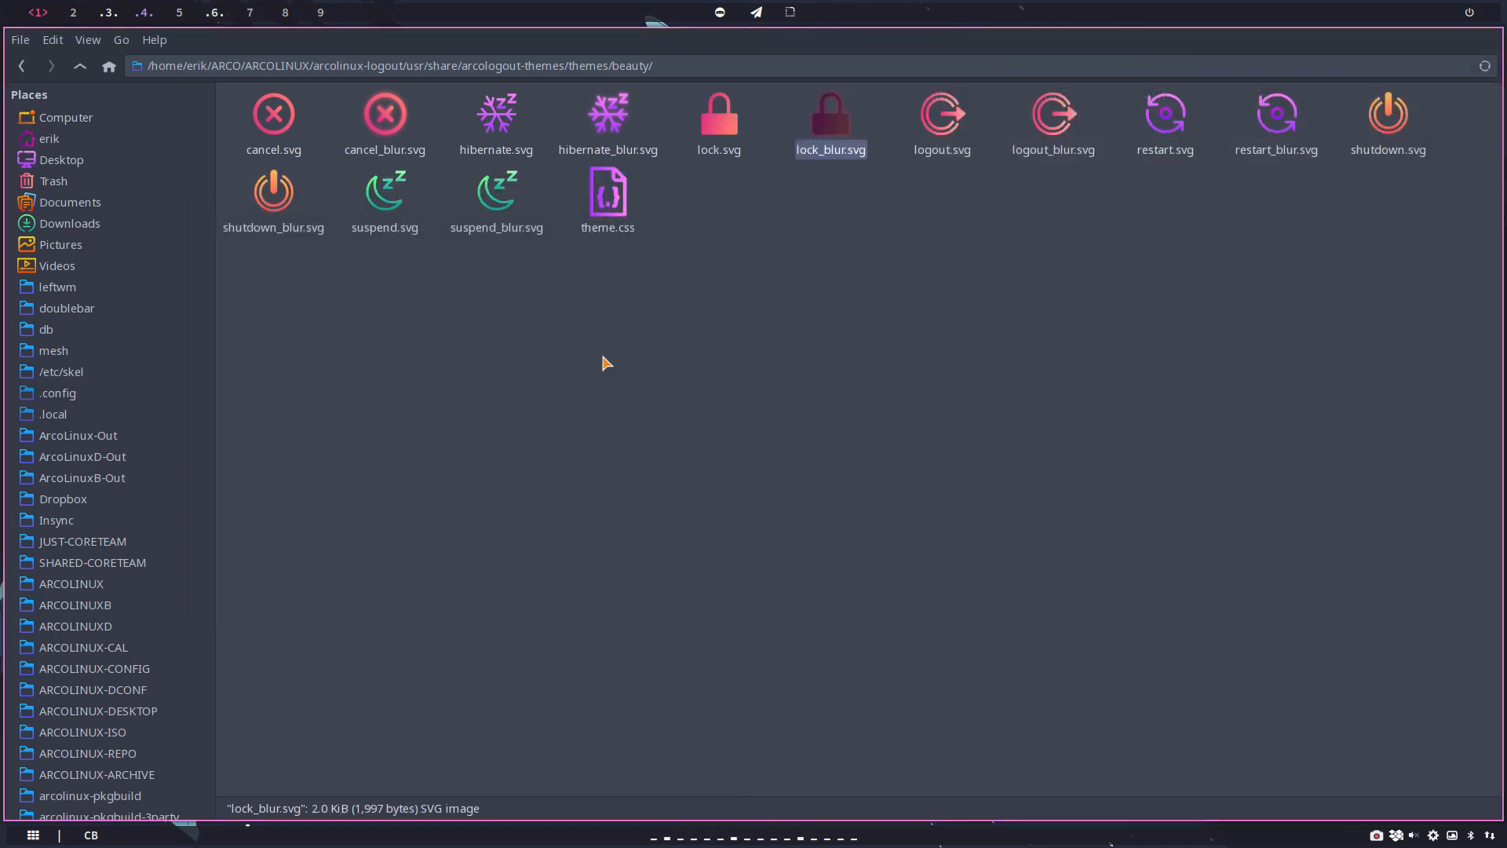
Step: Open logout_blur.svg in Inkscape, group the whole logout icon, and align a pasted copy of the group exactly over the original
{"action": "left_click", "coordinate": [1056, 106]}
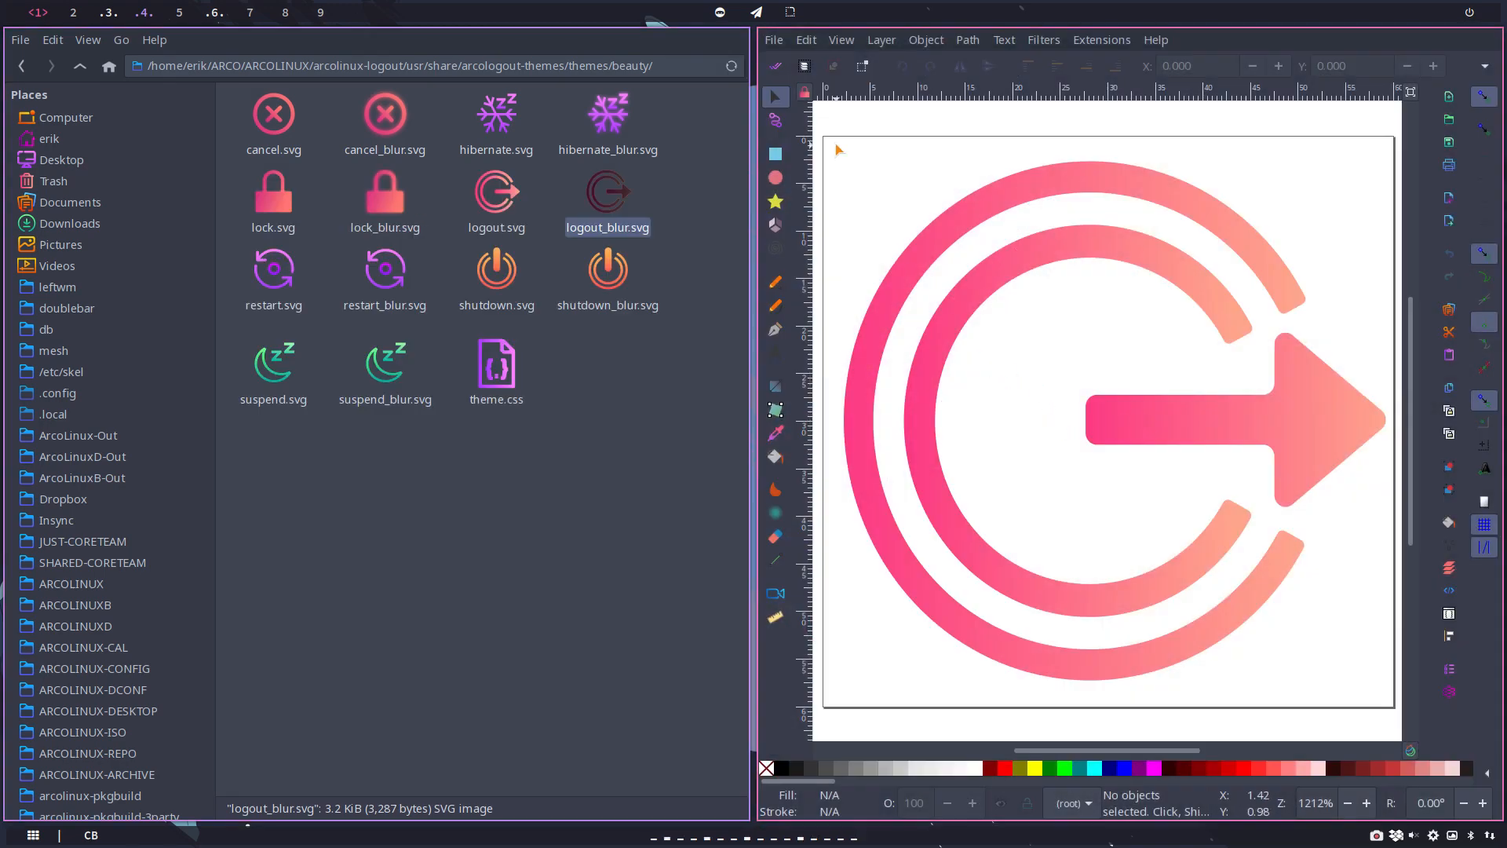
{"action": "left_click_drag", "start_coordinate": [838, 149], "coordinate": [1391, 726]}
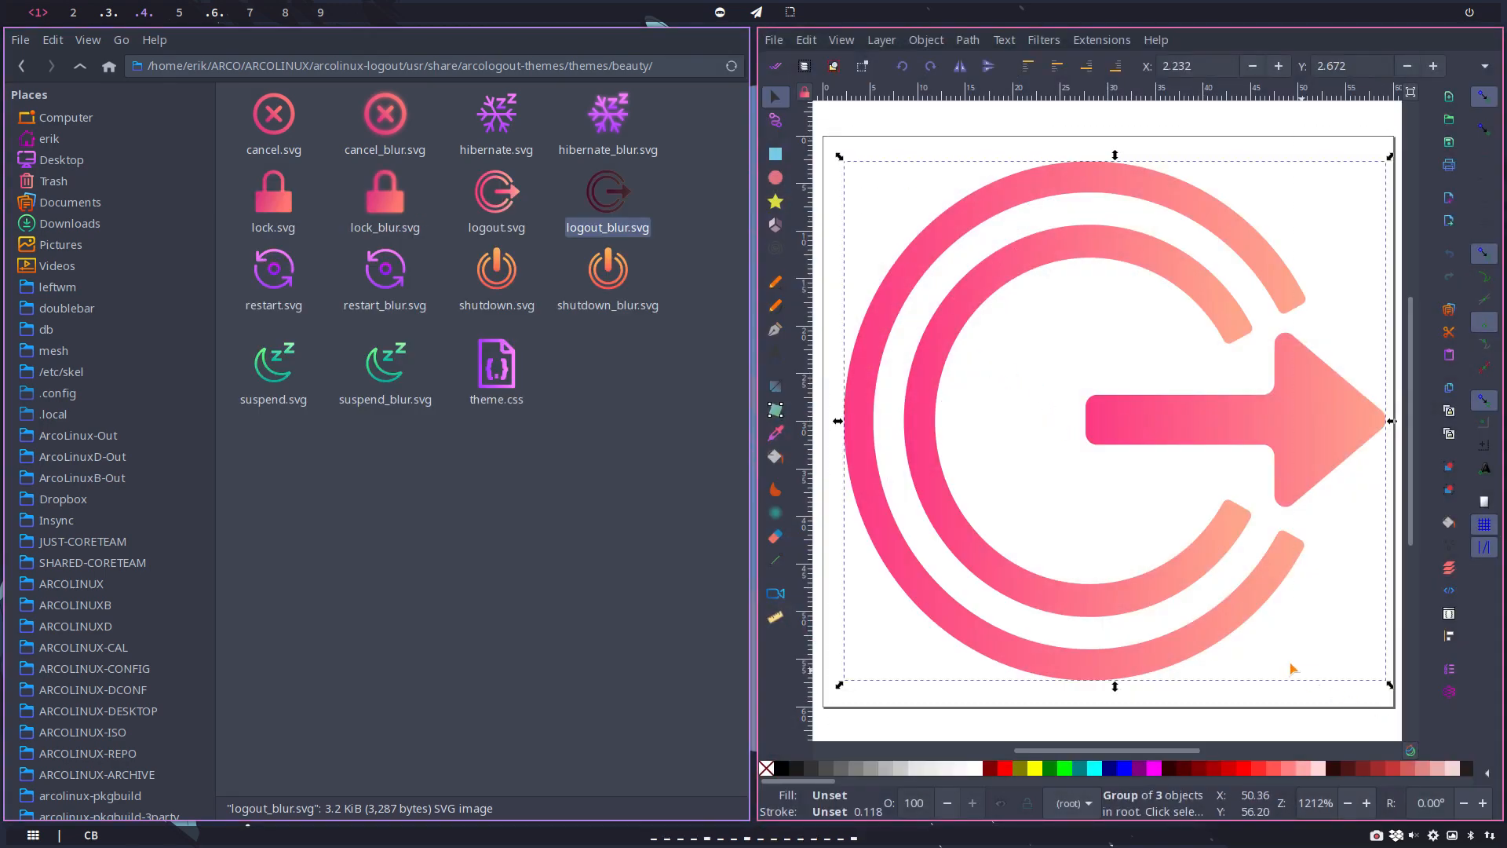
{"action": "right_click", "coordinate": [1229, 627]}
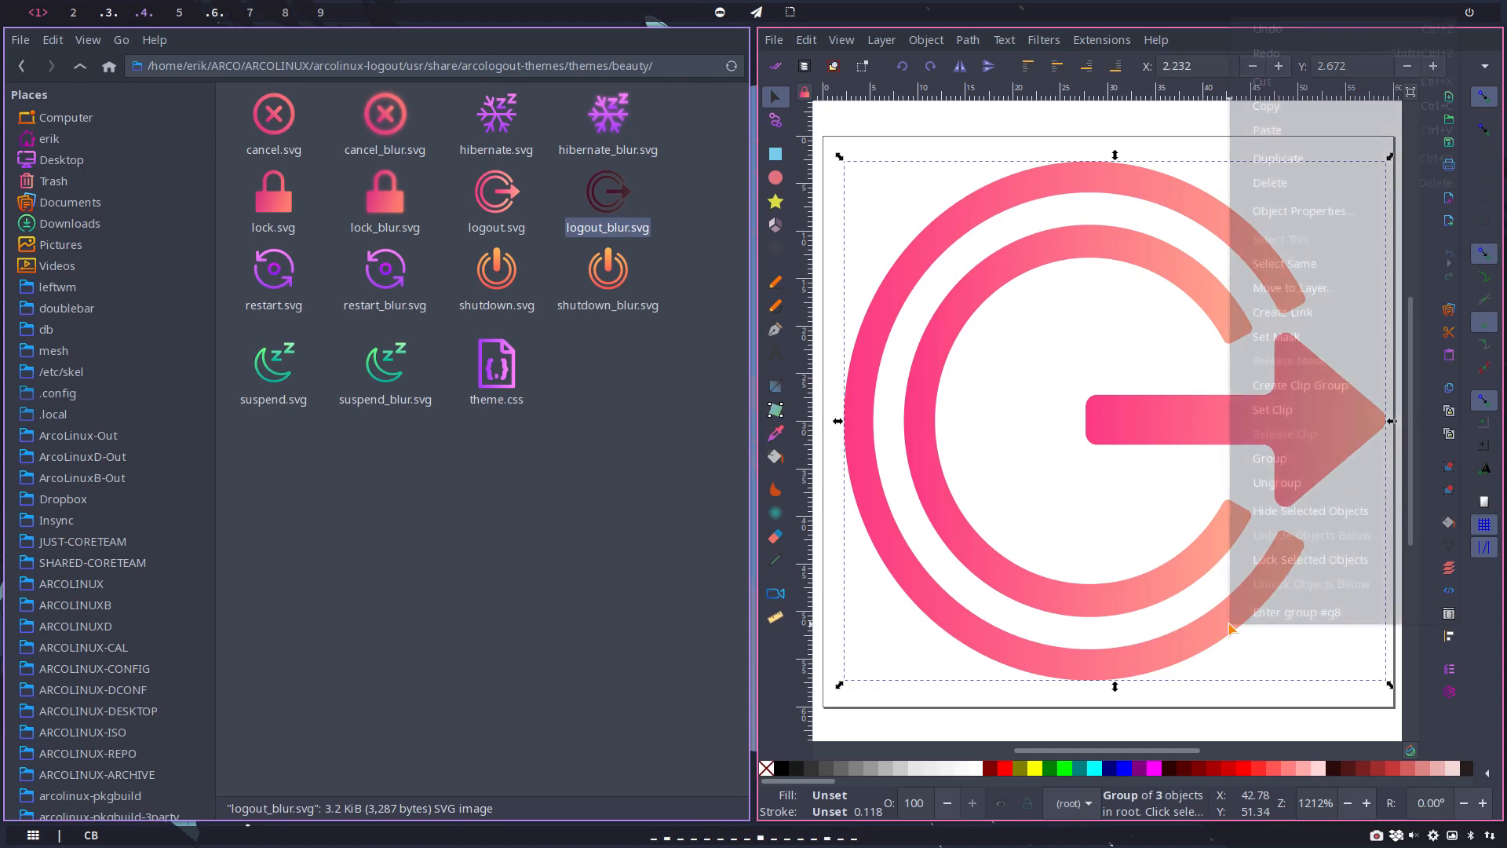
{"action": "left_click", "coordinate": [1281, 461]}
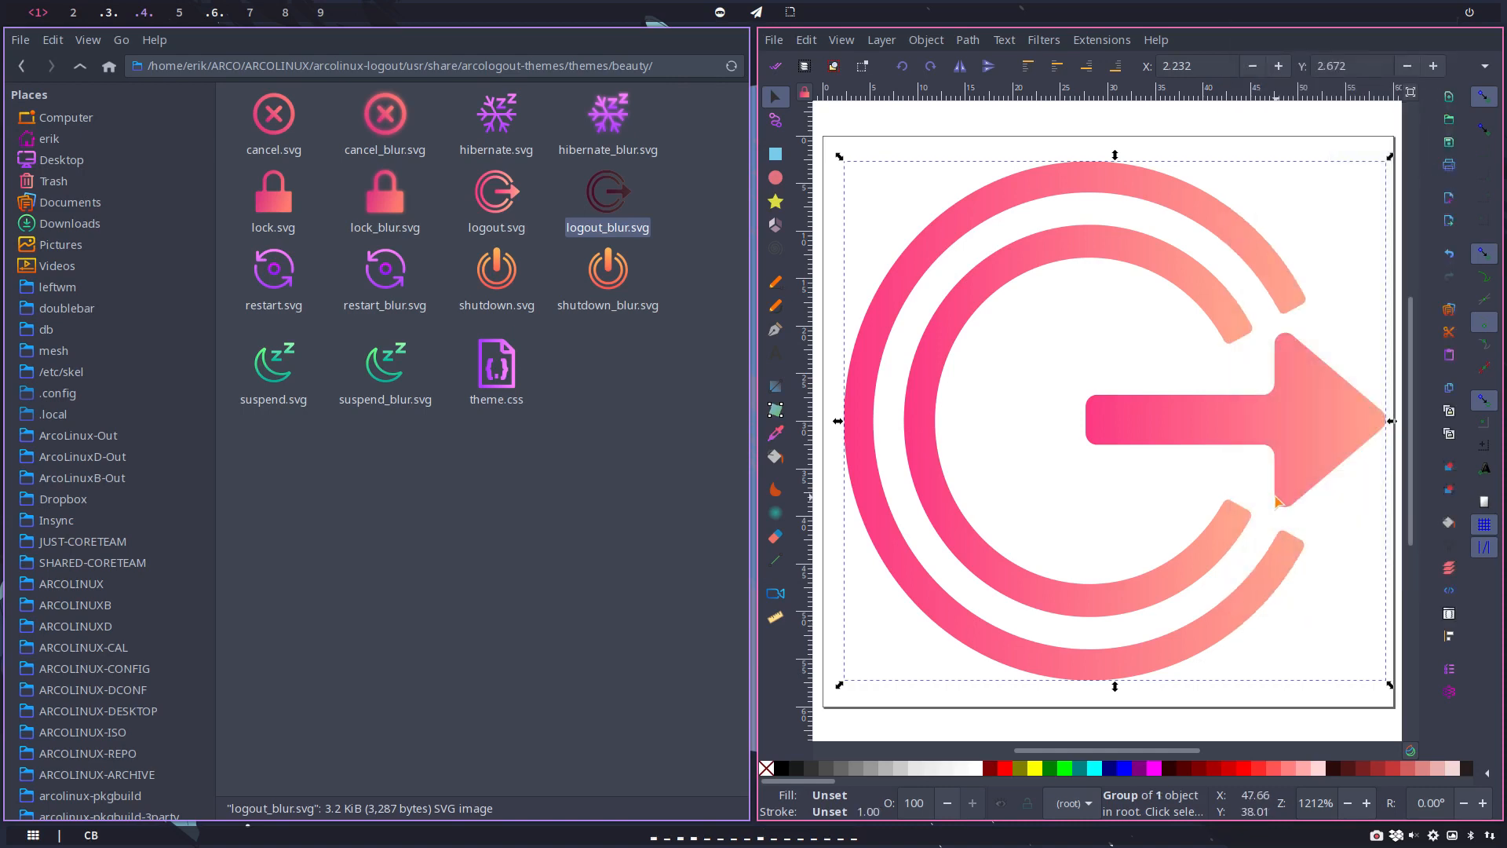
{"action": "mouse_move", "coordinate": [1123, 424]}
{"action": "left_mouse_down"}
{"action": "mouse_move", "coordinate": [999, 228]}
{"action": "mouse_move", "coordinate": [1053, 398]}
{"action": "mouse_move", "coordinate": [1123, 427]}
{"action": "left_mouse_up"}
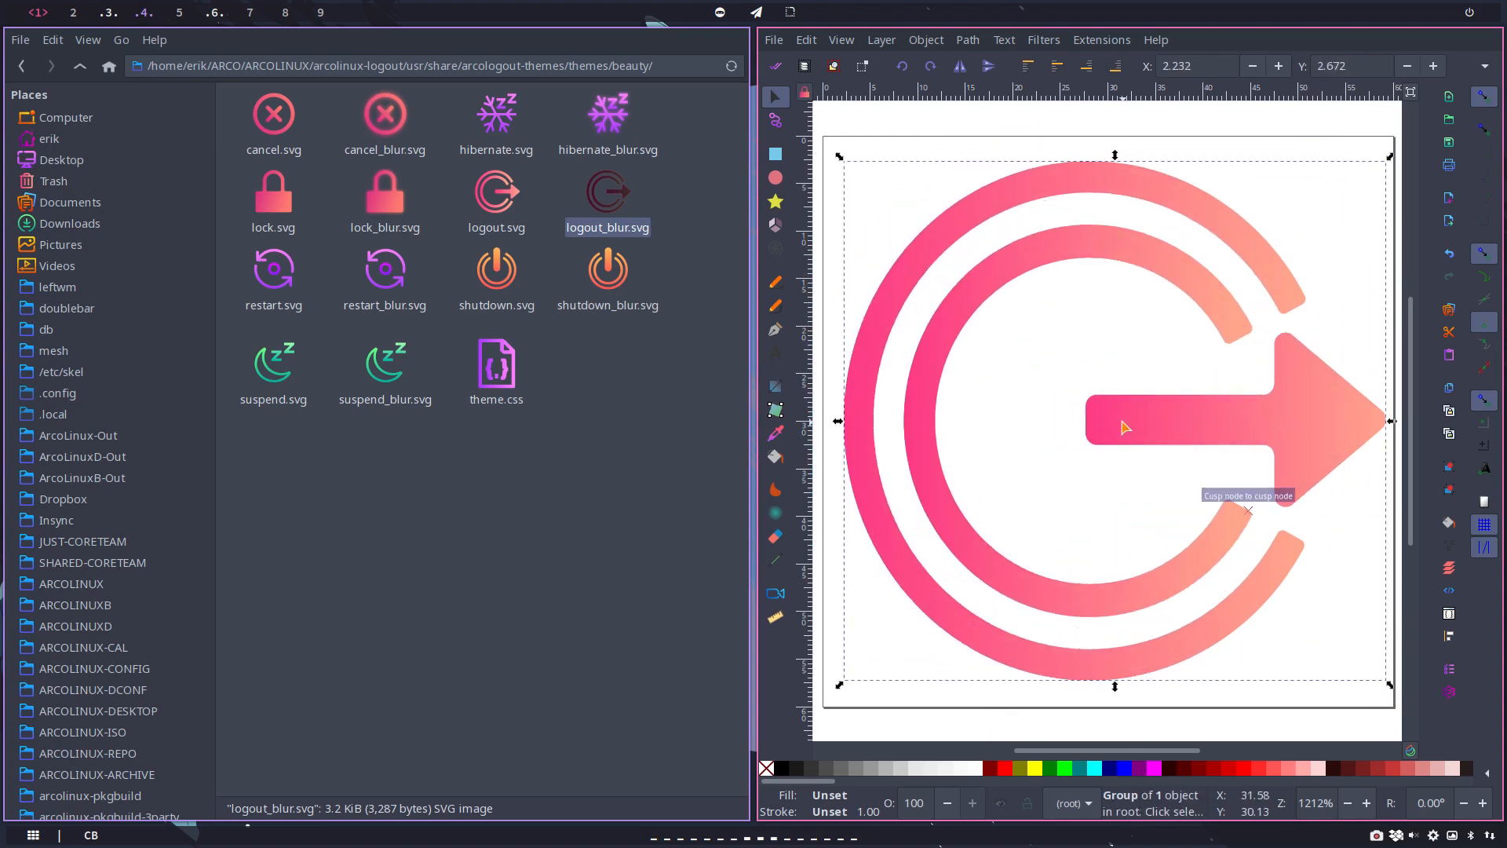
Step: Apply the Blur filter to the top logout group with horizontal and vertical blur of 2, and close its settings
{"action": "left_click", "coordinate": [1035, 41]}
{"action": "mouse_move", "coordinate": [1071, 88]}
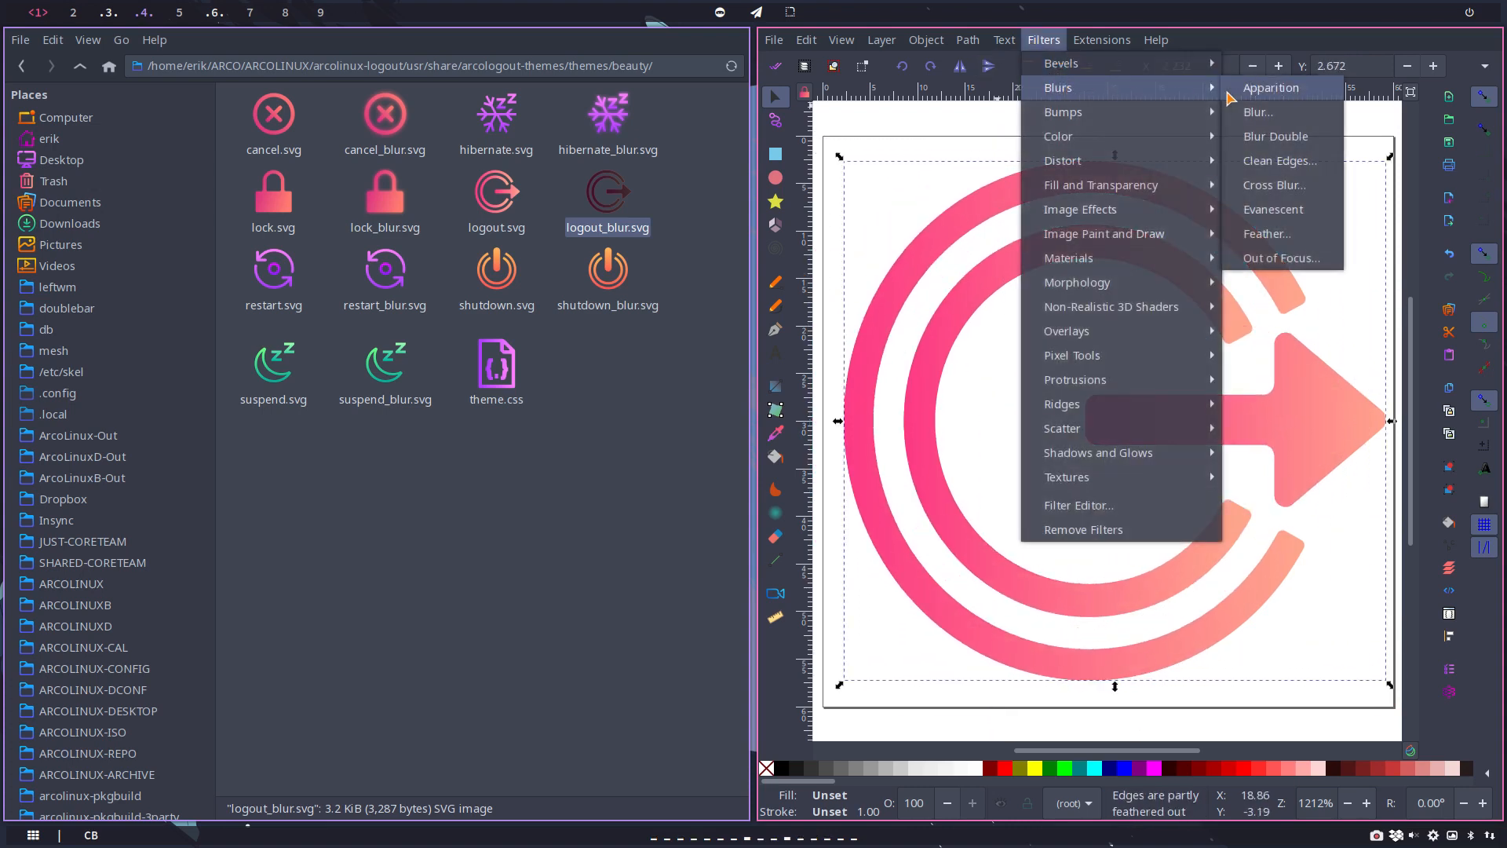
{"action": "left_click", "coordinate": [1258, 112]}
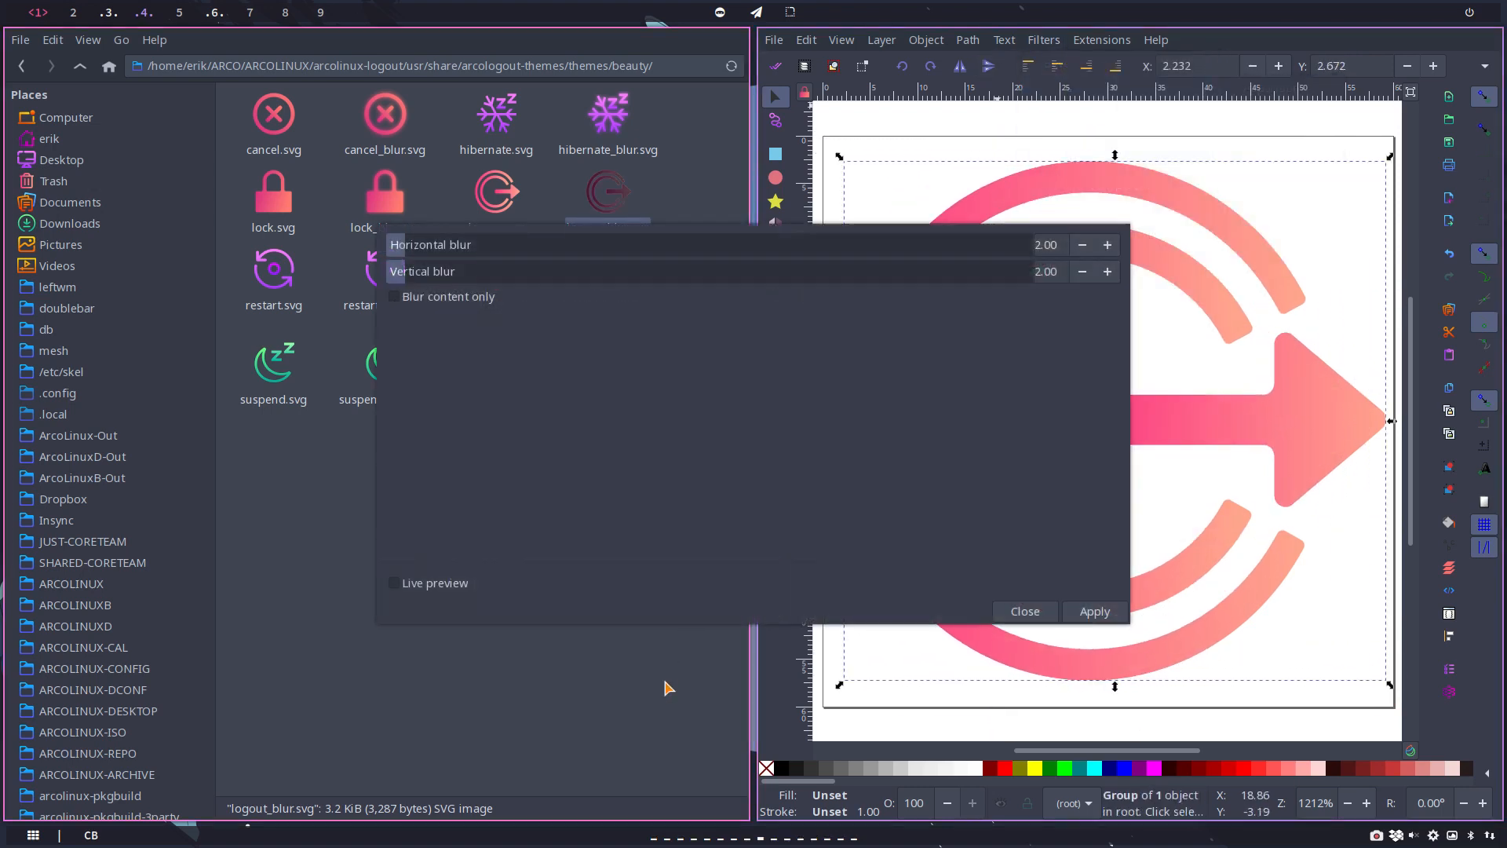
{"action": "left_click", "coordinate": [1094, 611]}
{"action": "left_click", "coordinate": [1020, 611]}
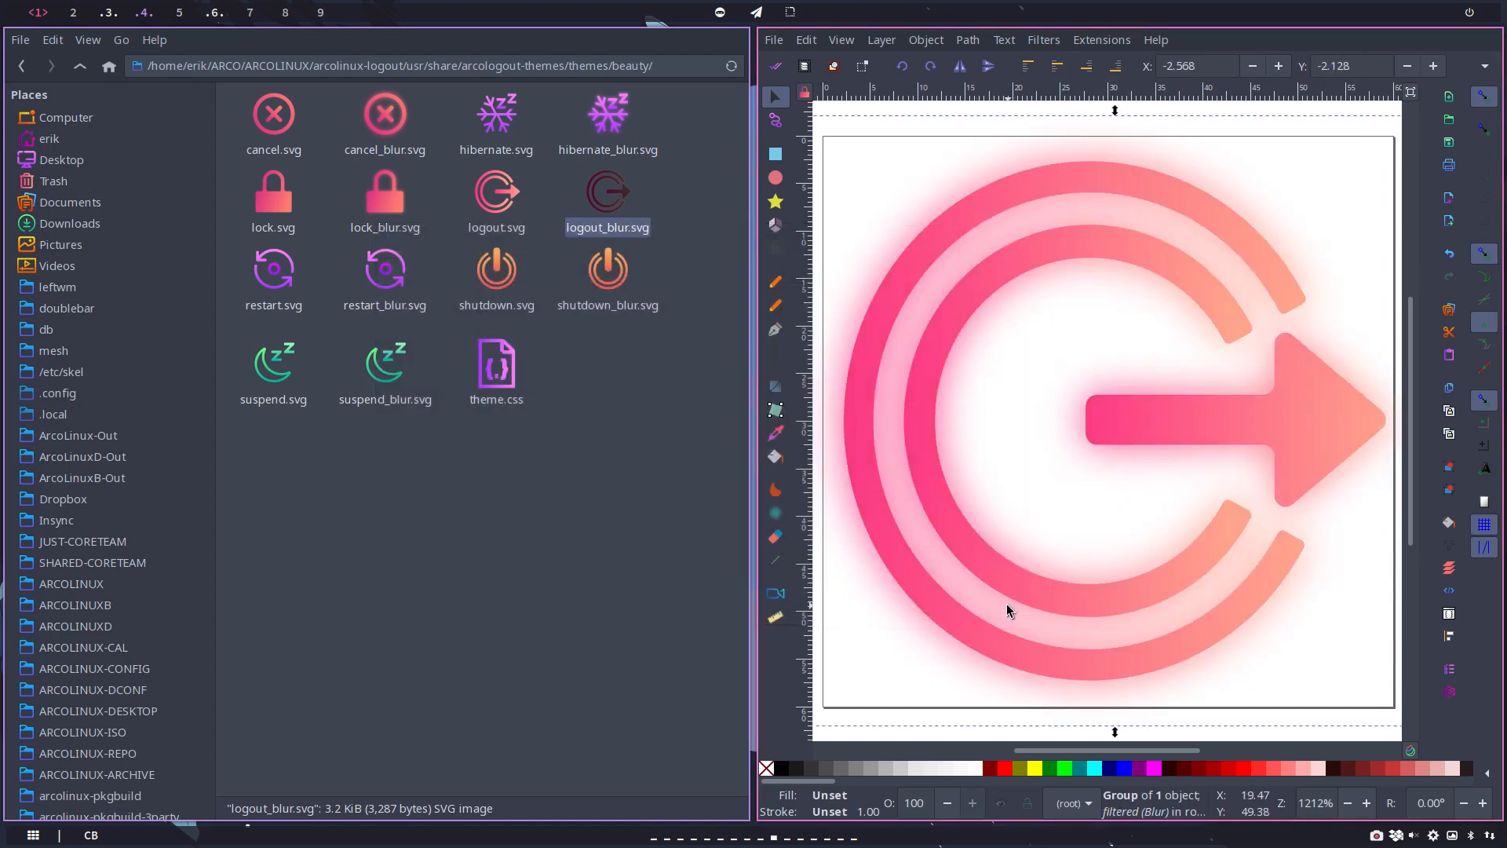
Step: Save the logout icon as Optimized SVG over logout_blur.svg, and close the document without saving it as Inkscape SVG
{"action": "key", "text": "ctrl+shift+s"}
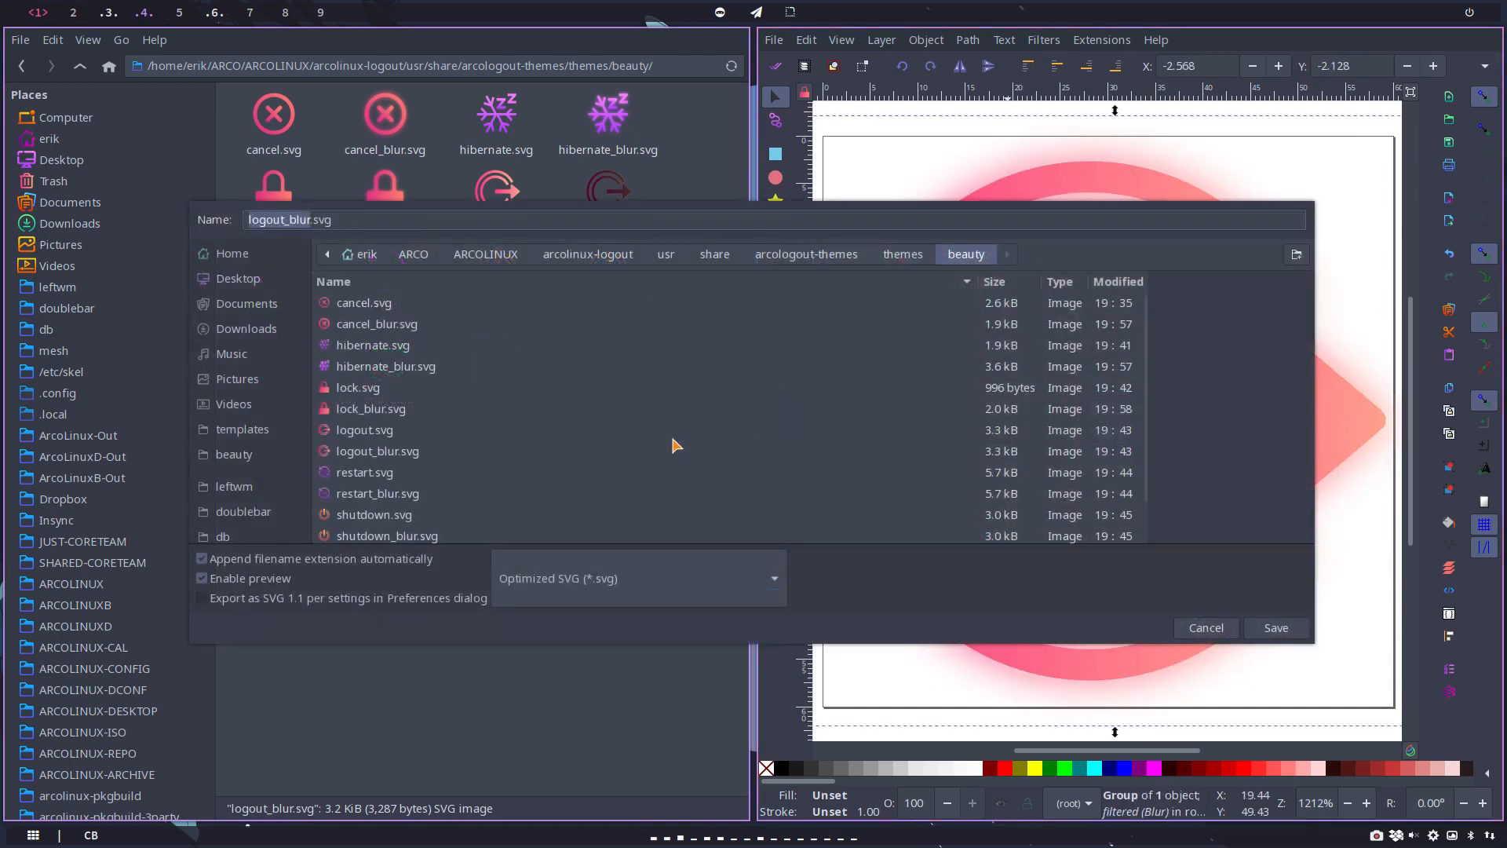
{"action": "left_click", "coordinate": [1296, 626]}
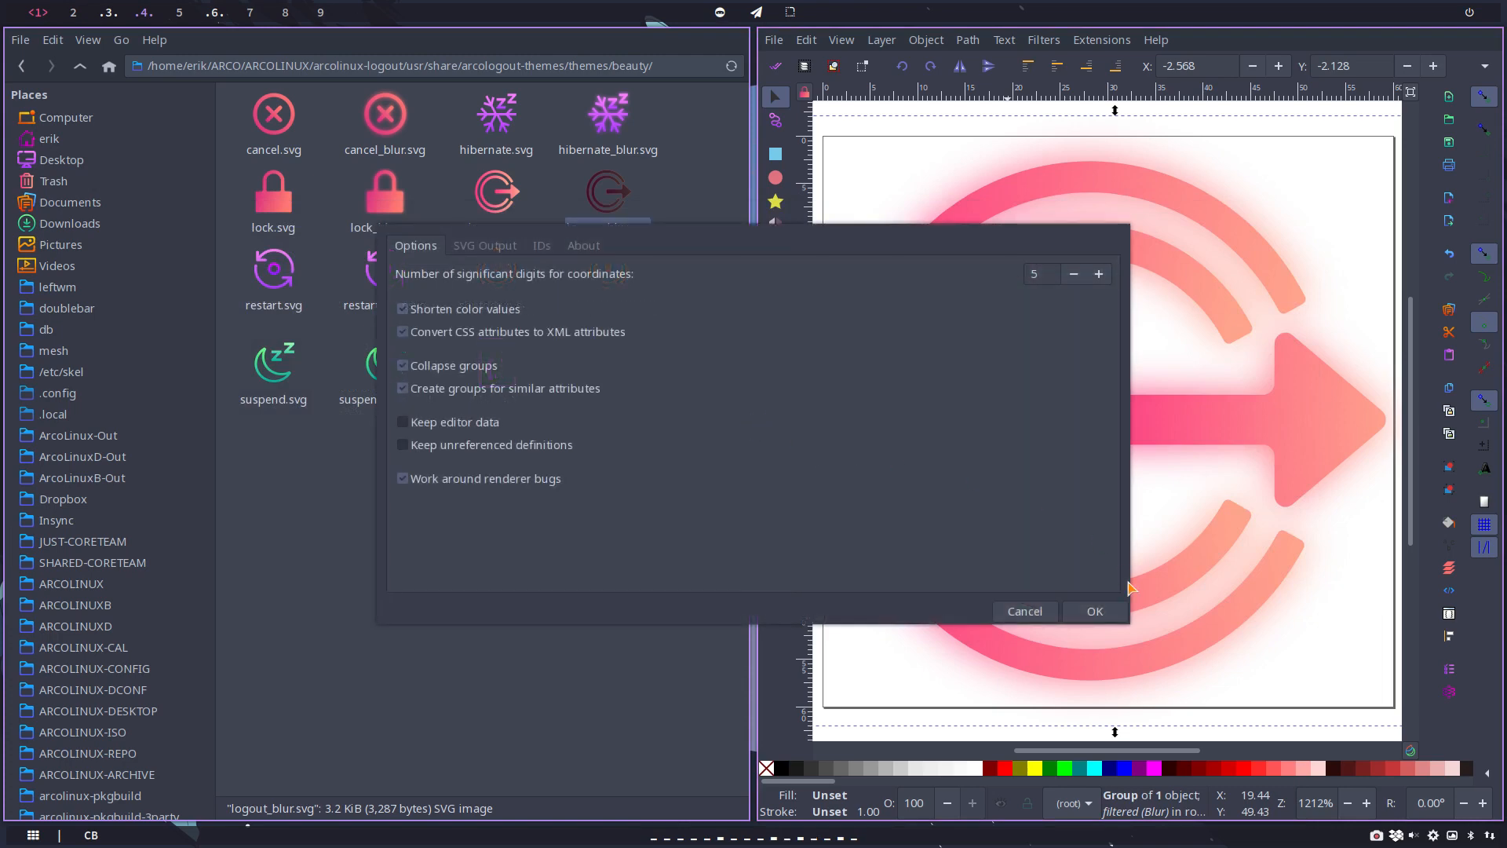
{"action": "left_click", "coordinate": [1094, 611]}
{"action": "left_click", "coordinate": [976, 629]}
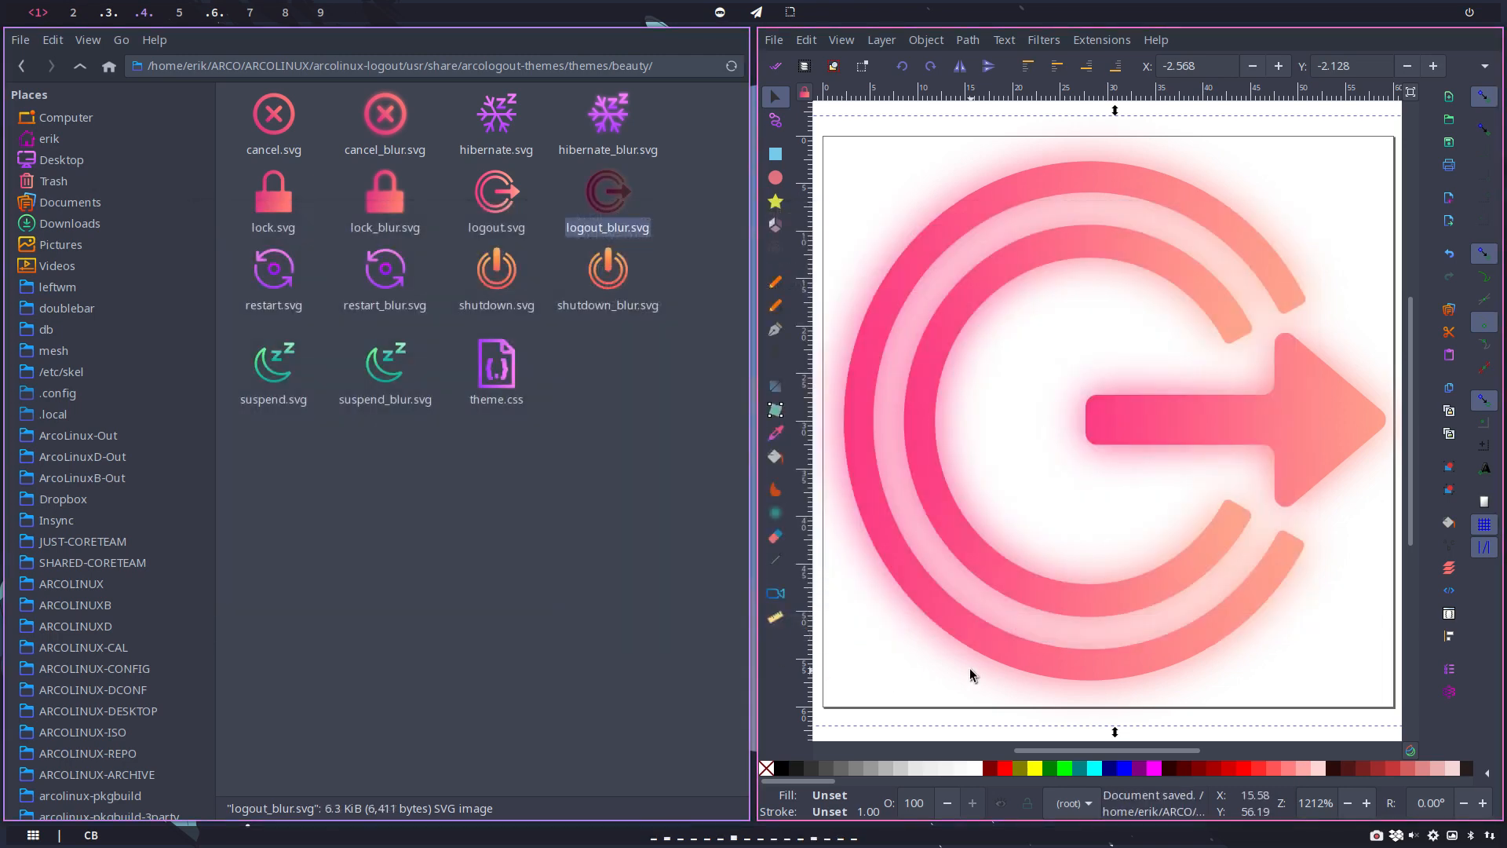
{"action": "key", "text": "super+q"}
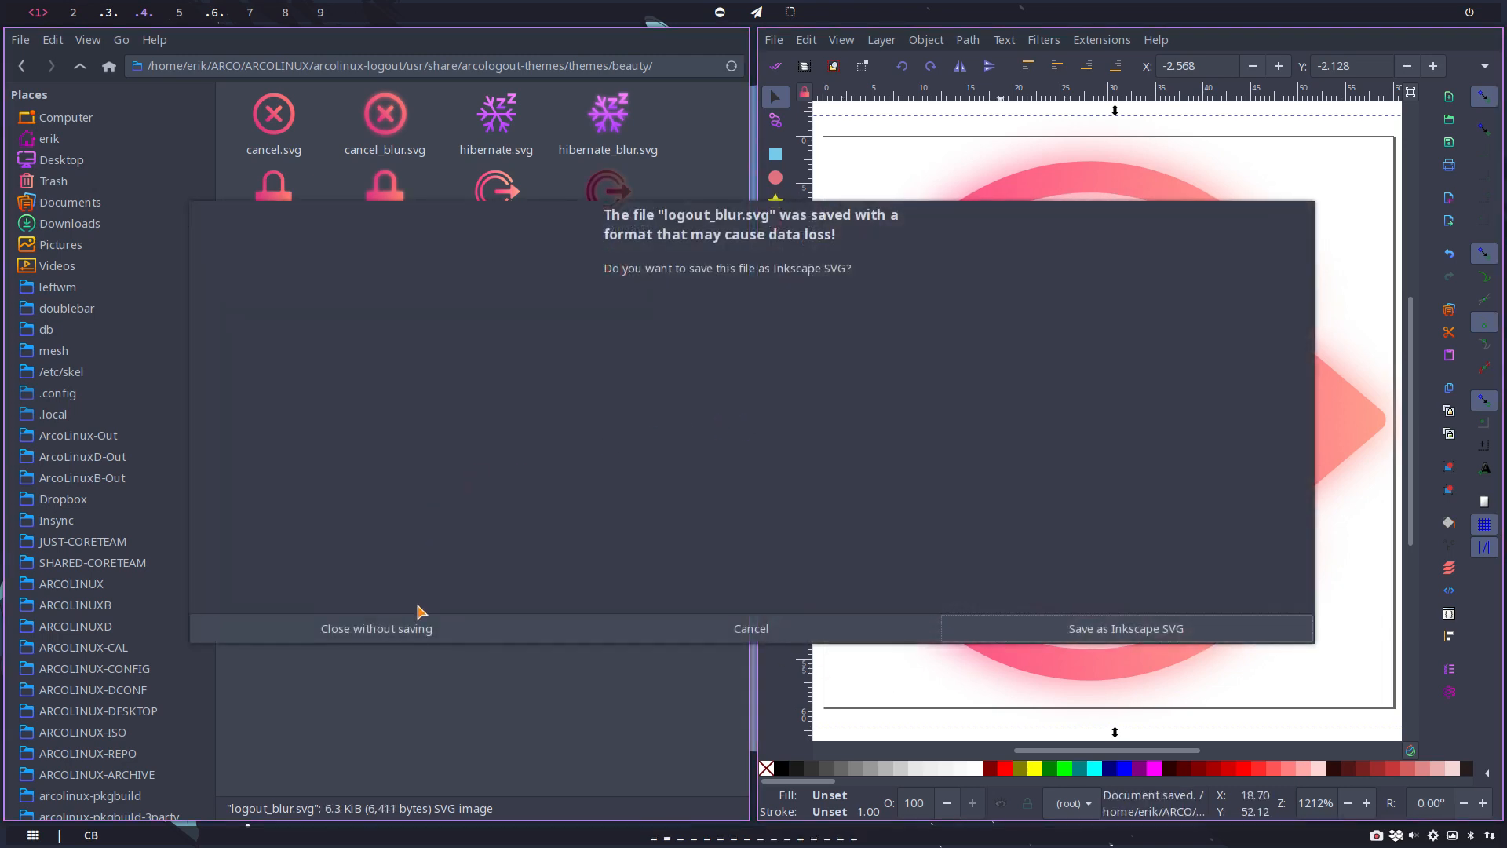
{"action": "left_click", "coordinate": [400, 626]}
Step: Open restart_blur.svg in Inkscape and group all parts of the restart icon
{"action": "double_click", "coordinate": [1268, 119]}
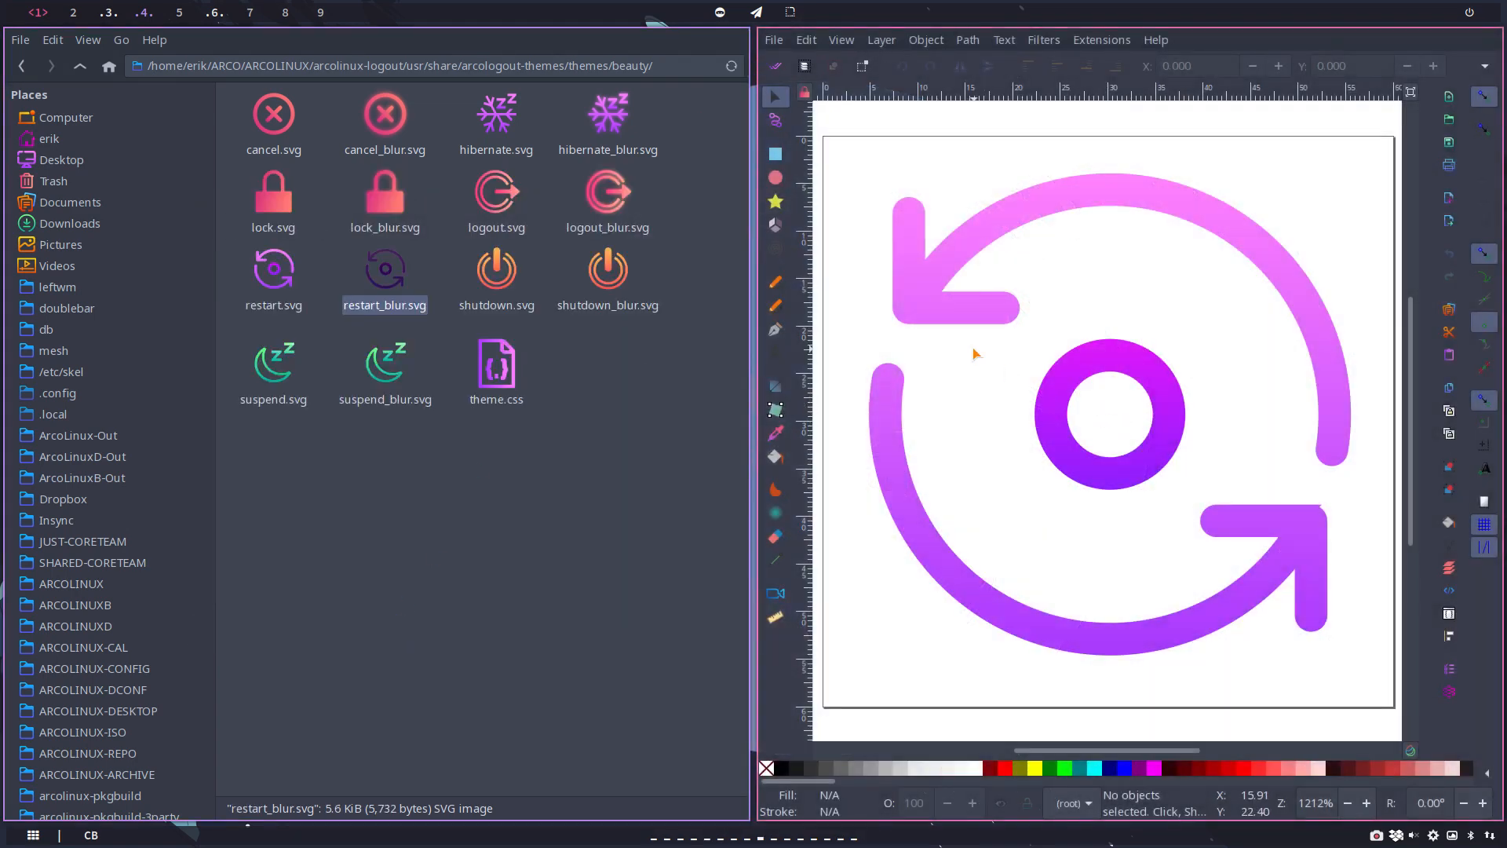
{"action": "key", "text": "ctrl+a"}
{"action": "right_click", "coordinate": [1099, 368]}
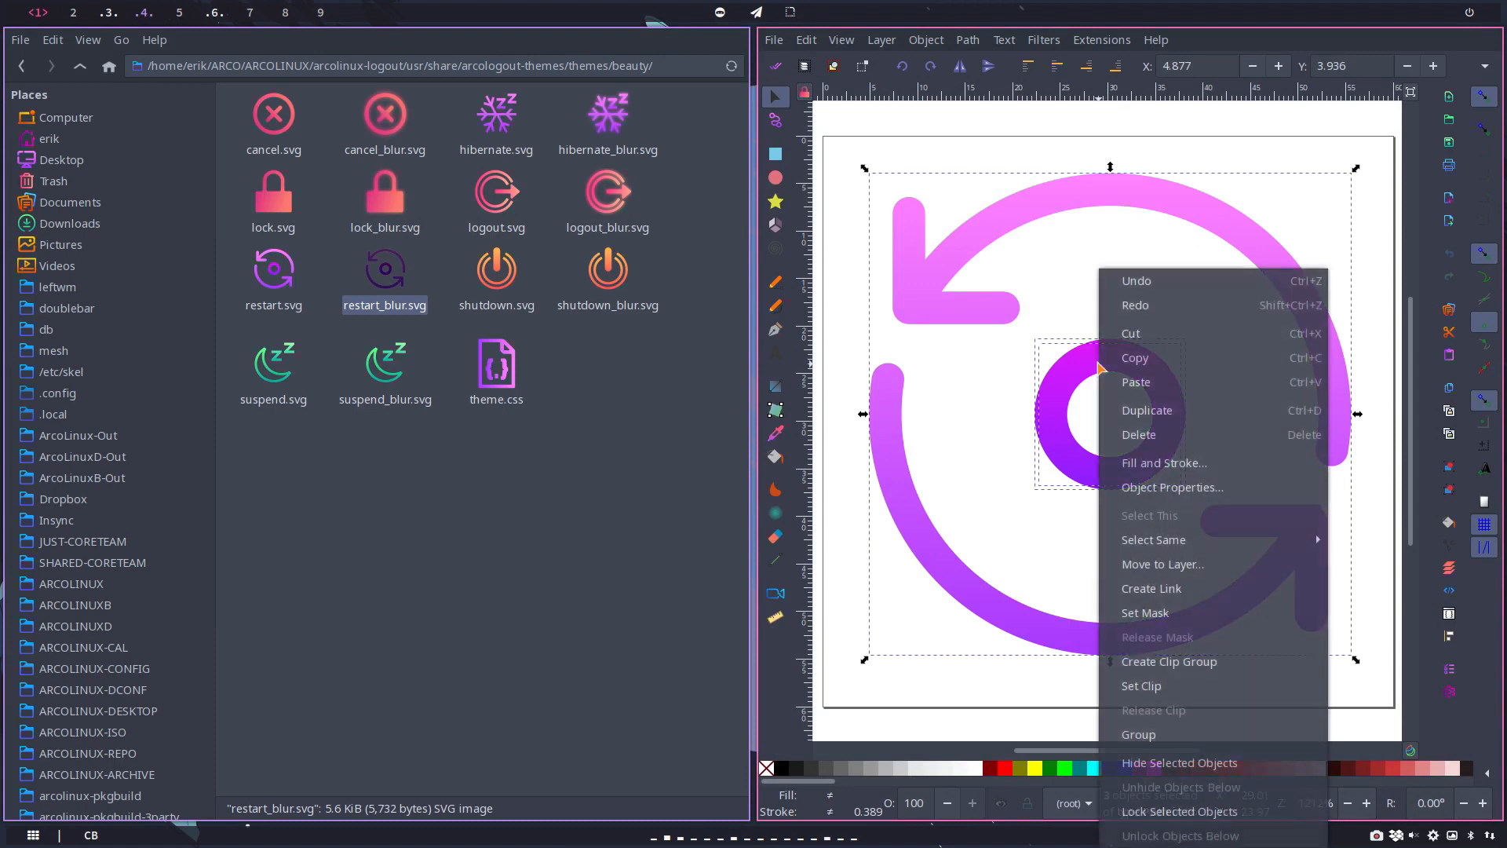
{"action": "left_click", "coordinate": [1138, 734]}
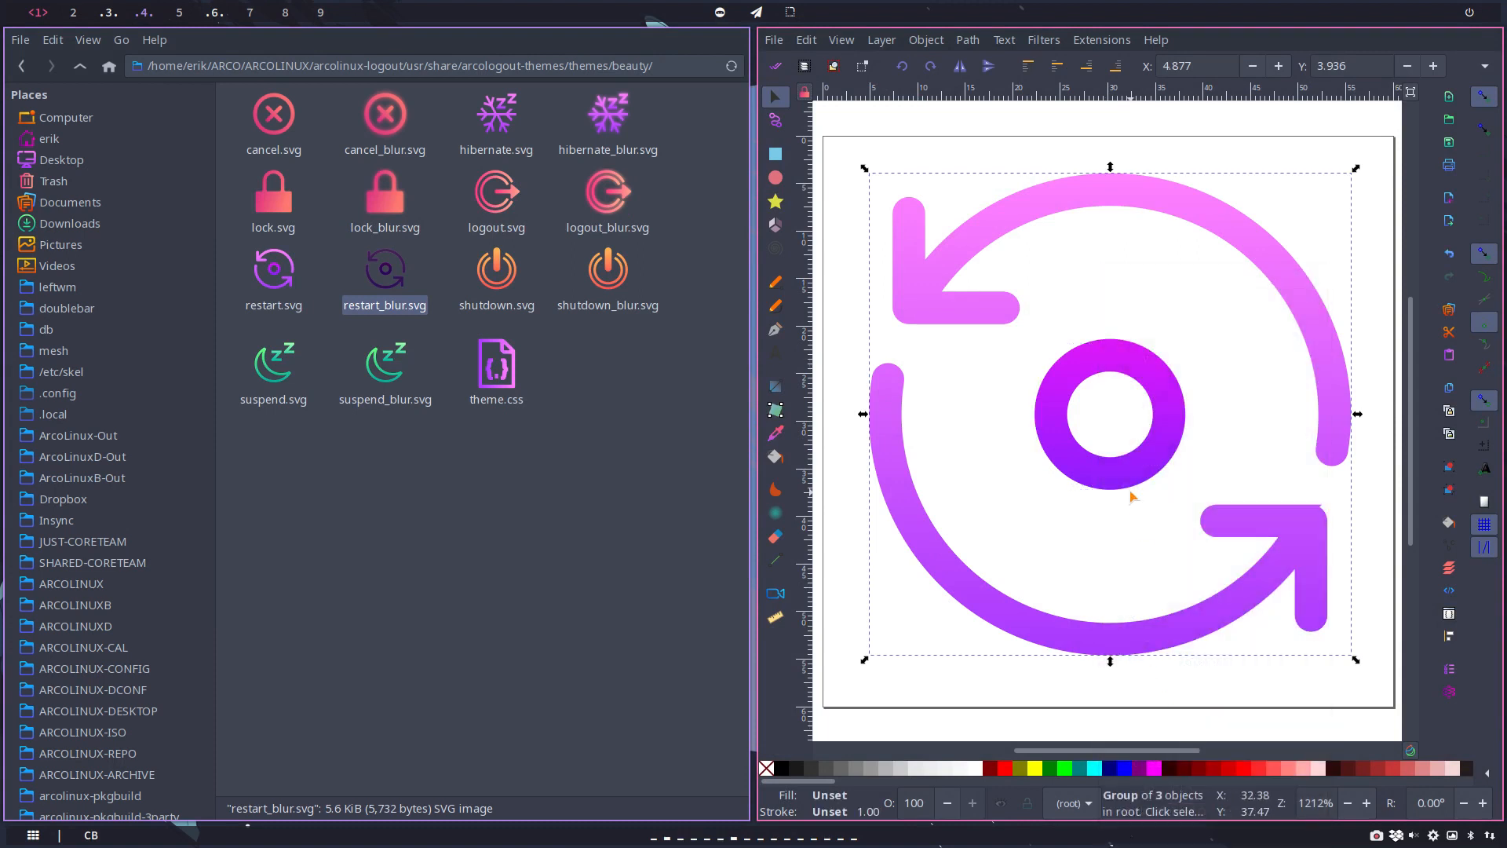
Step: Paste a copy of the restart icon group and align it exactly over the original
{"action": "key", "text": "ctrl"}
{"action": "key", "text": "ctrl+v"}
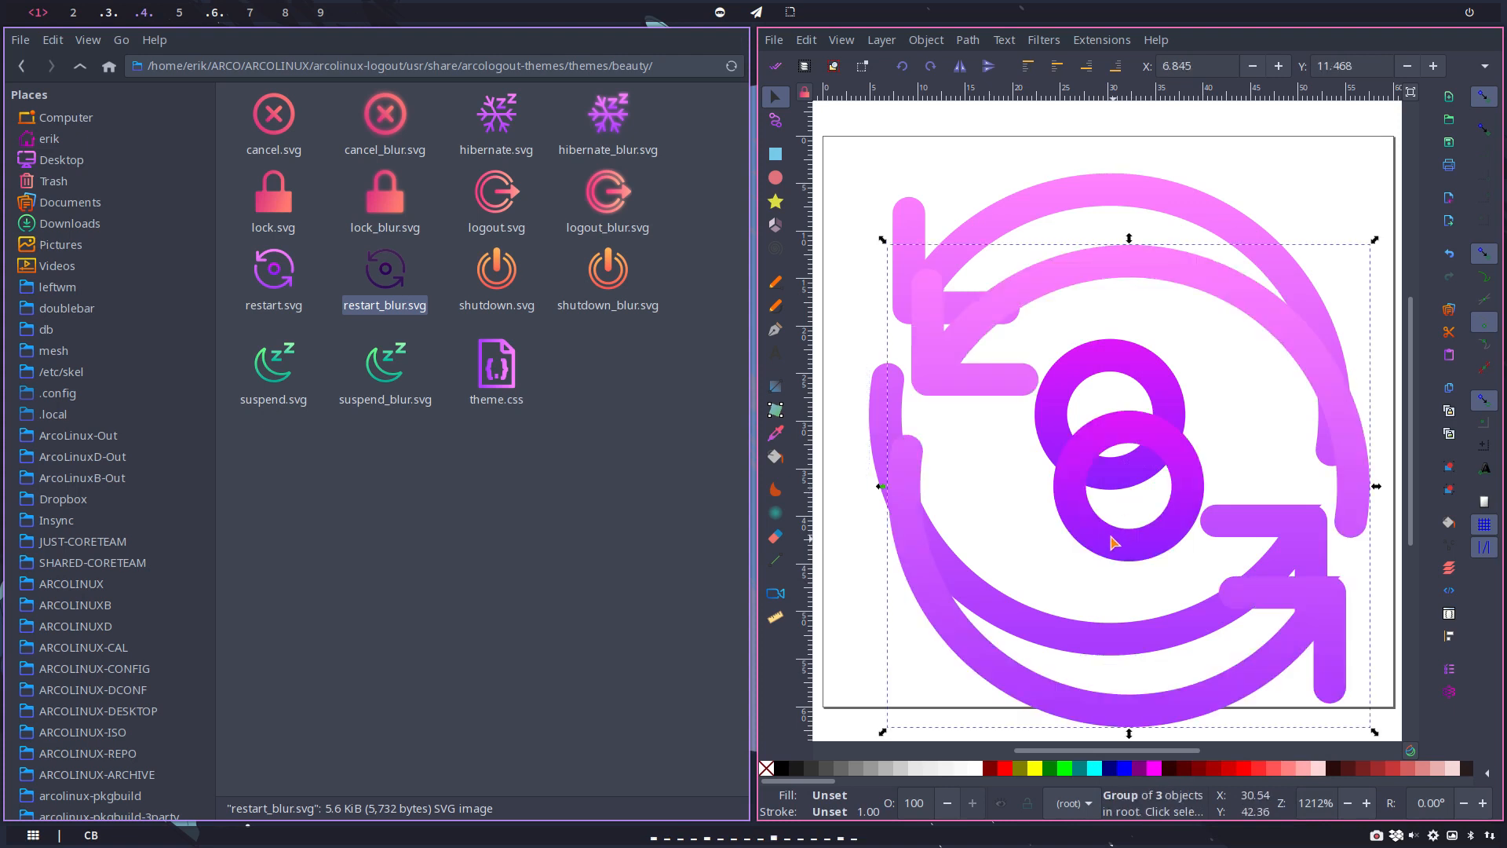
{"action": "left_click_drag", "start_coordinate": [1114, 538], "coordinate": [1087, 471]}
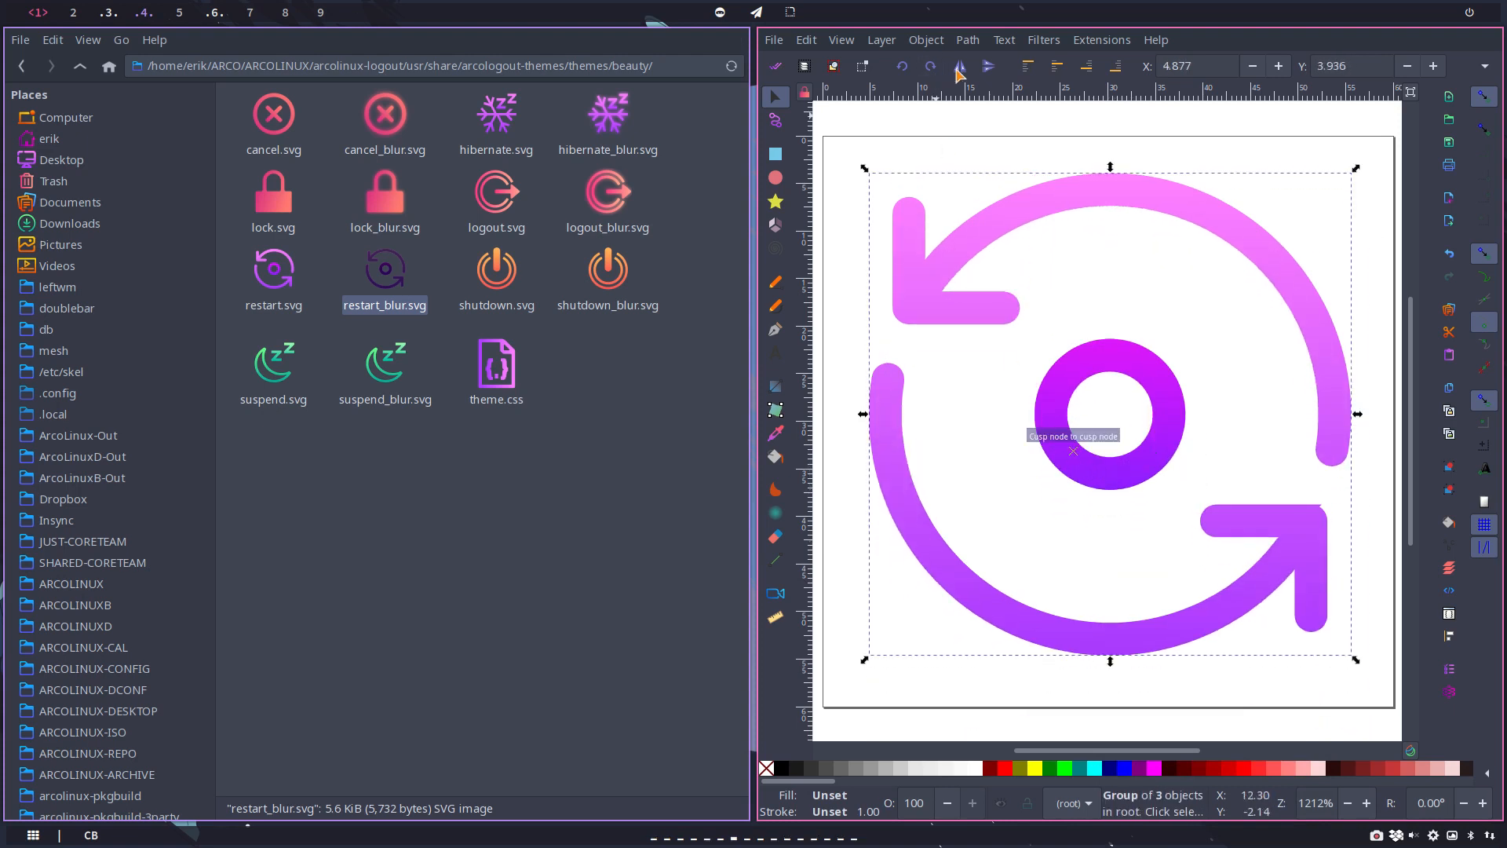
Step: Apply the Blur filter to the top restart group with horizontal and vertical blur of 2, and close its settings
{"action": "left_click", "coordinate": [1042, 41]}
{"action": "mouse_move", "coordinate": [1076, 84]}
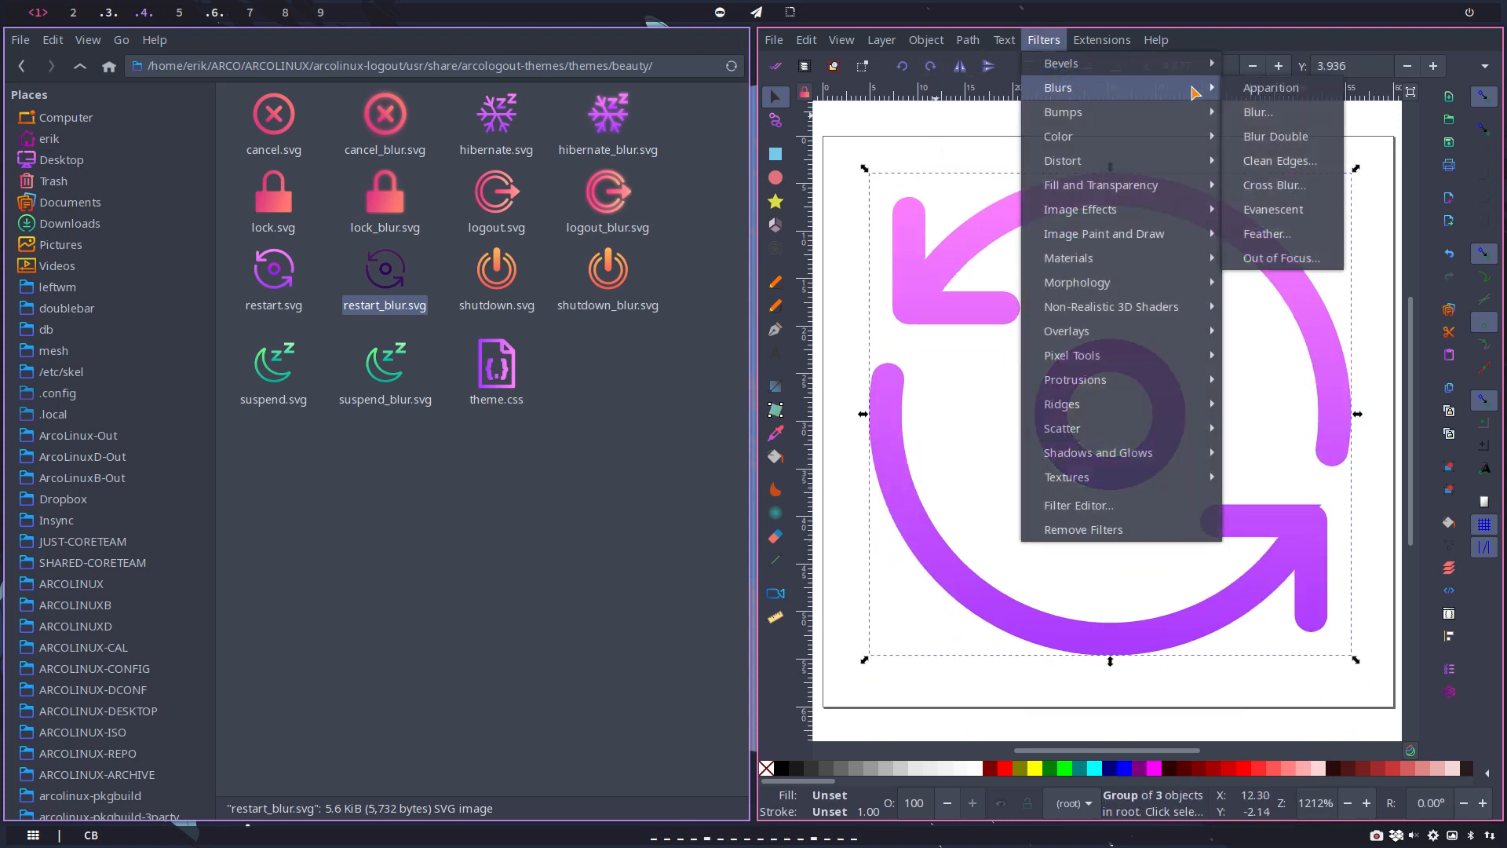
{"action": "left_click", "coordinate": [1291, 112]}
{"action": "left_click", "coordinate": [1095, 611]}
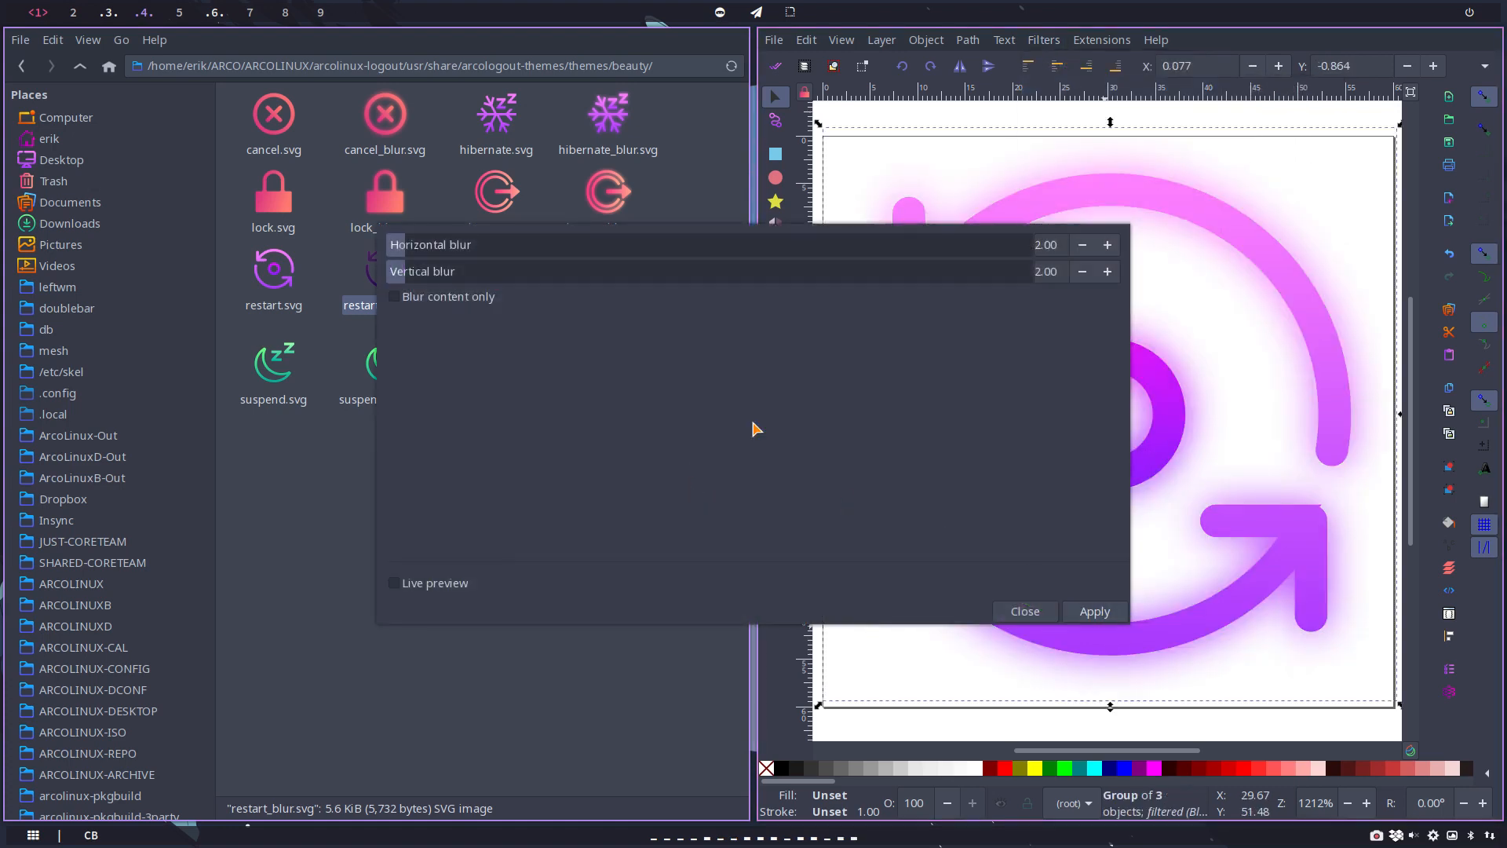
{"action": "left_click", "coordinate": [1022, 613]}
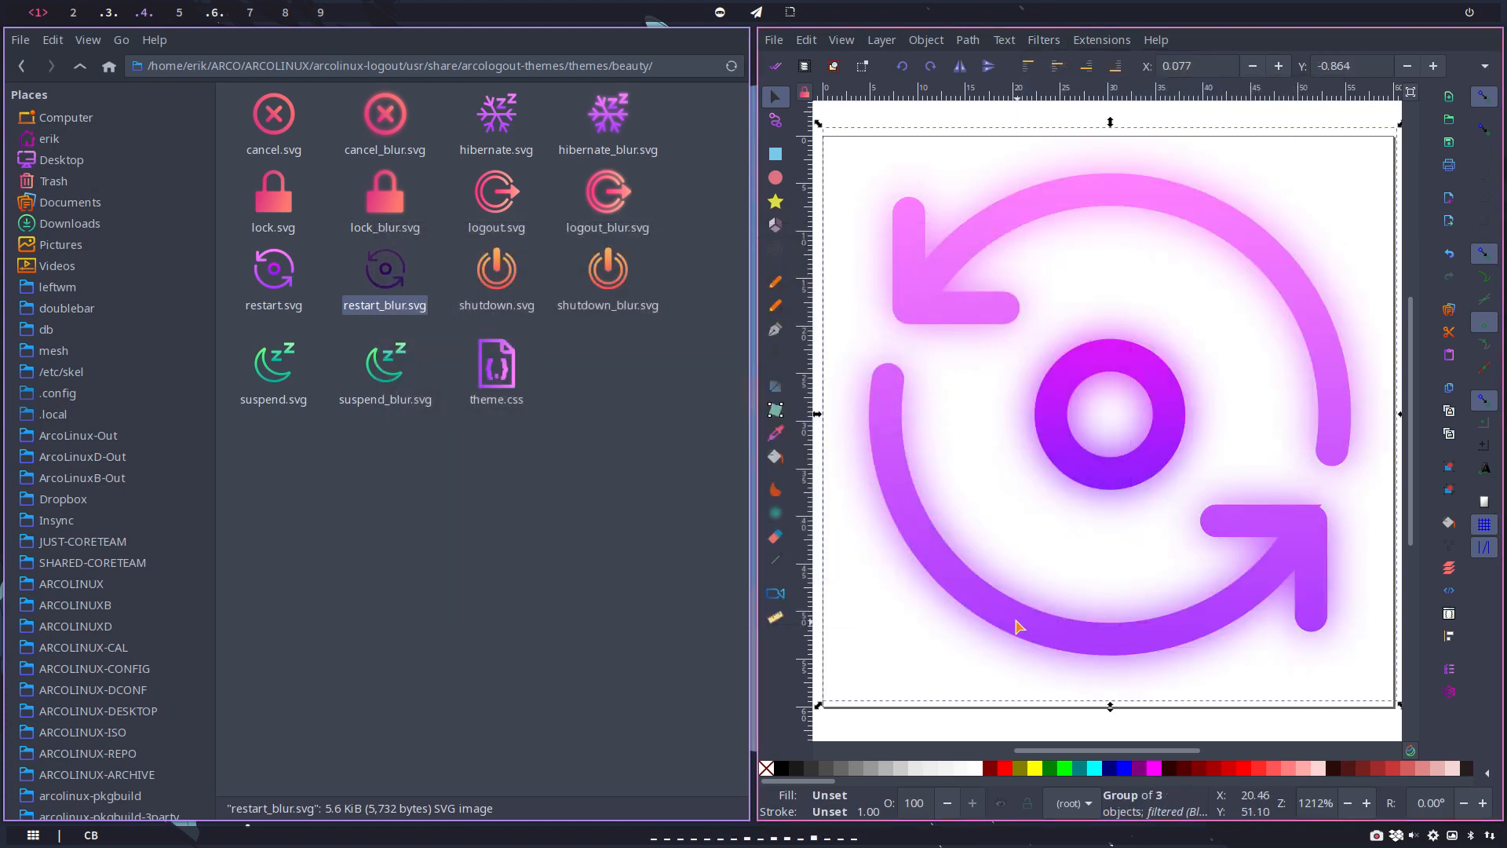
Step: Save the restart icon as Optimized SVG over restart_blur.svg, and close the document without saving it as Inkscape SVG
{"action": "key", "text": "ctrl+shift+s"}
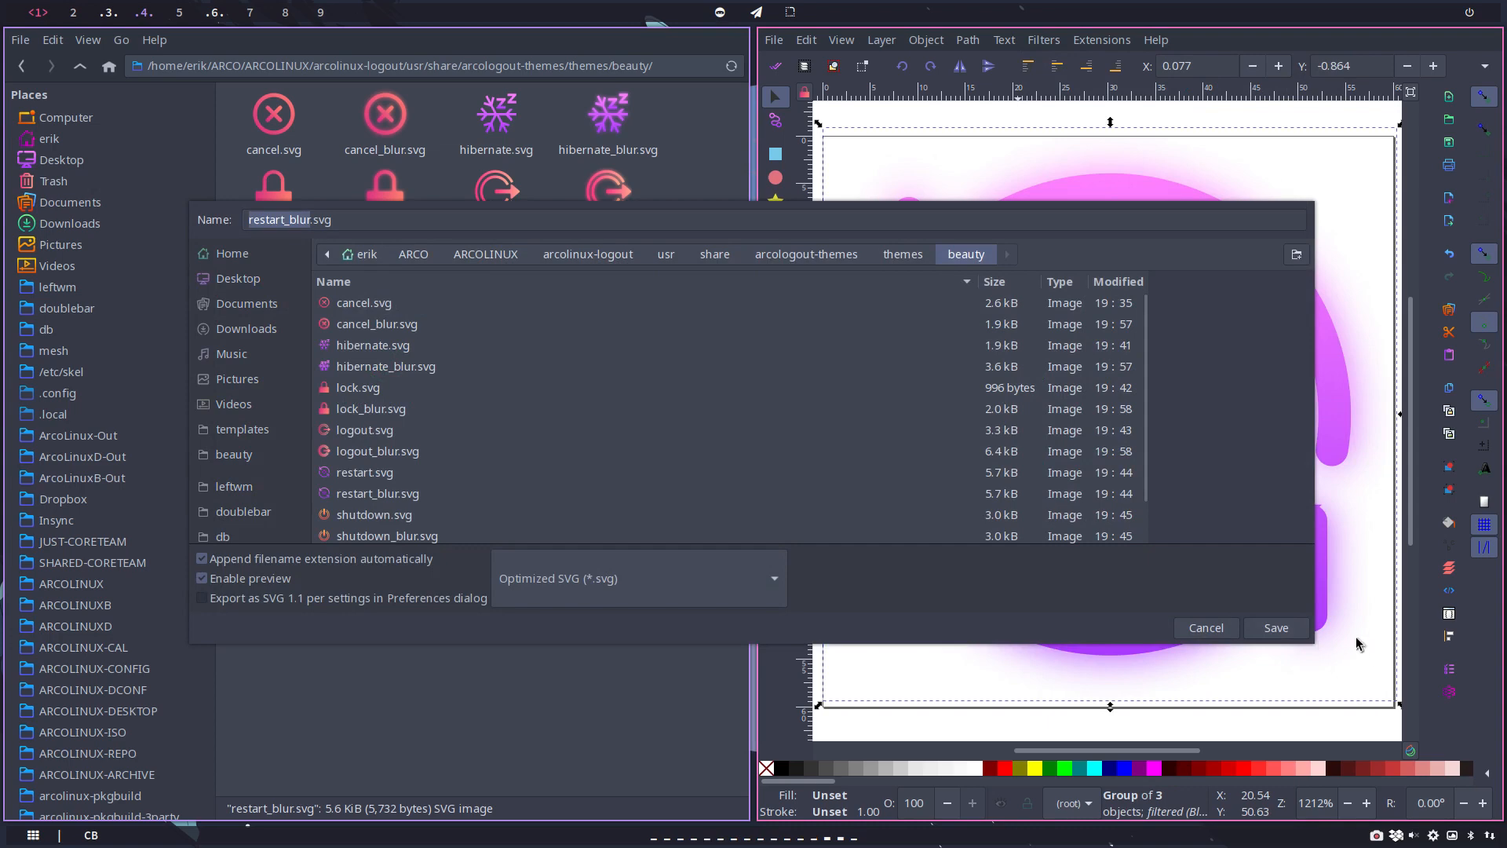
{"action": "left_click", "coordinate": [1275, 628]}
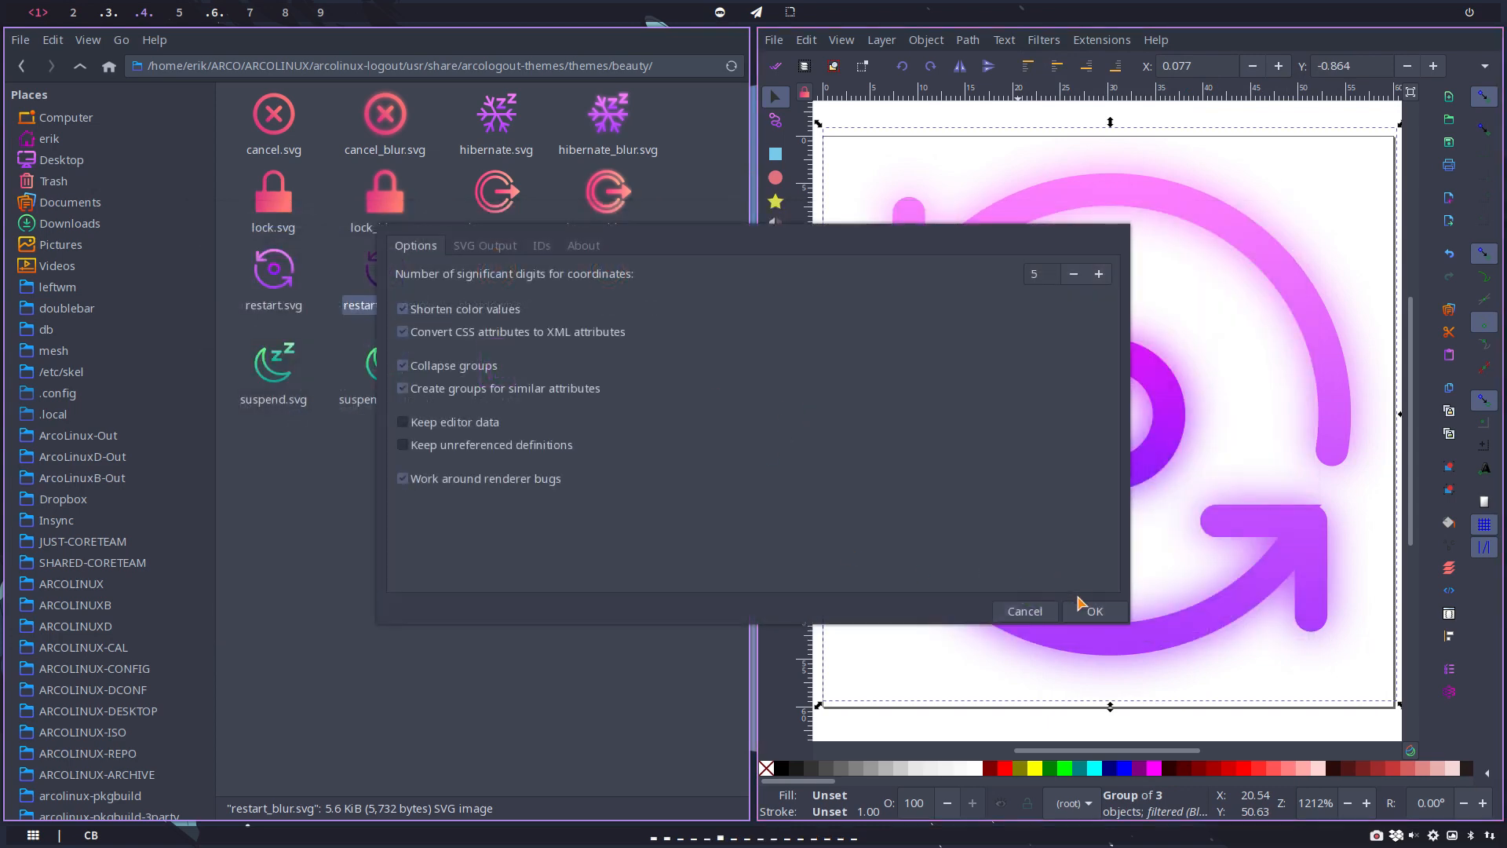
{"action": "left_click", "coordinate": [1081, 604]}
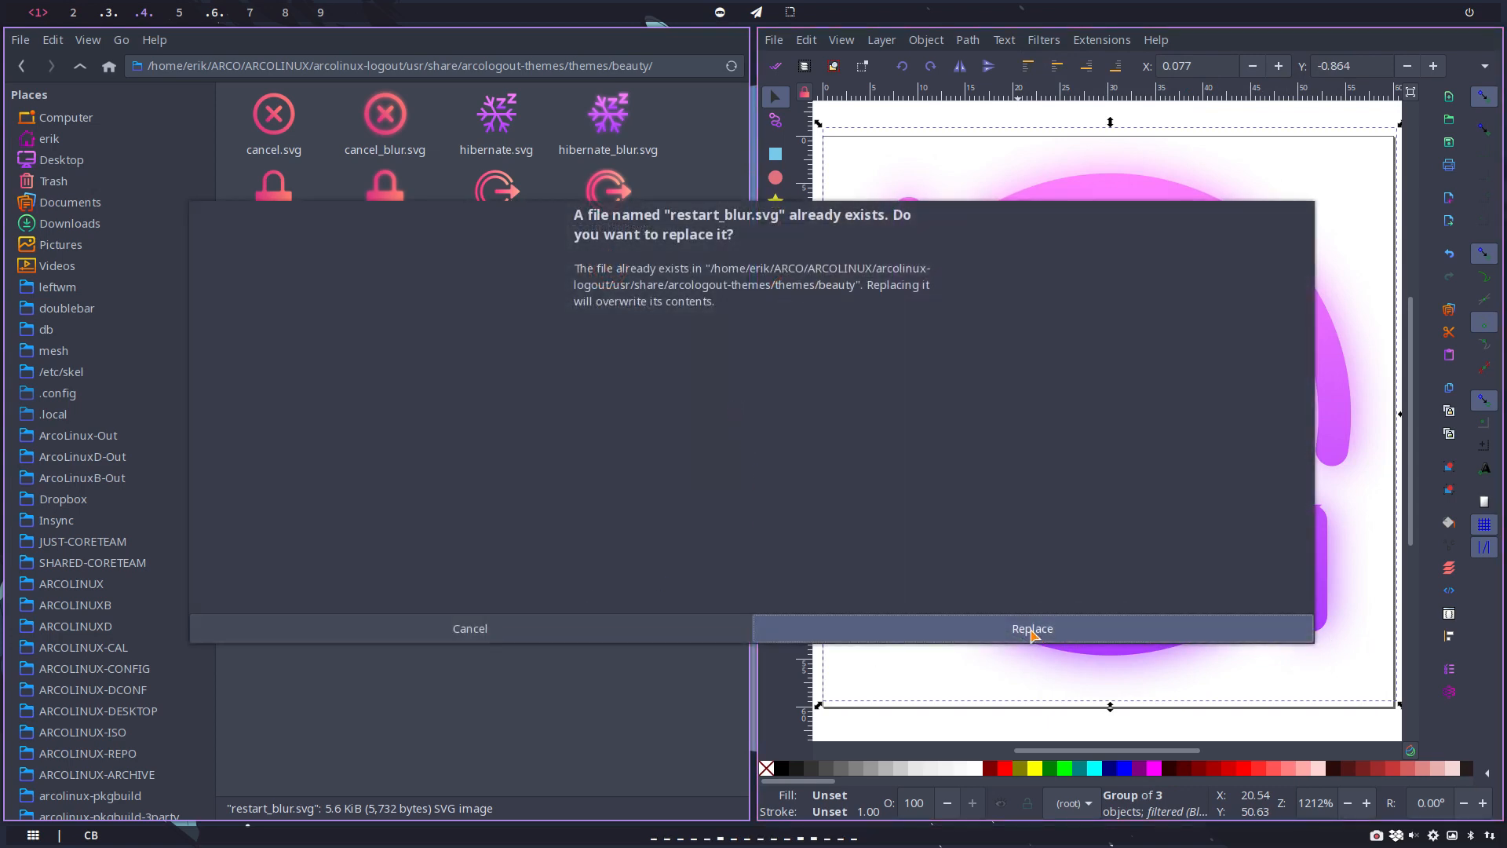
{"action": "left_click", "coordinate": [1032, 632]}
{"action": "key", "text": "ctrl+w"}
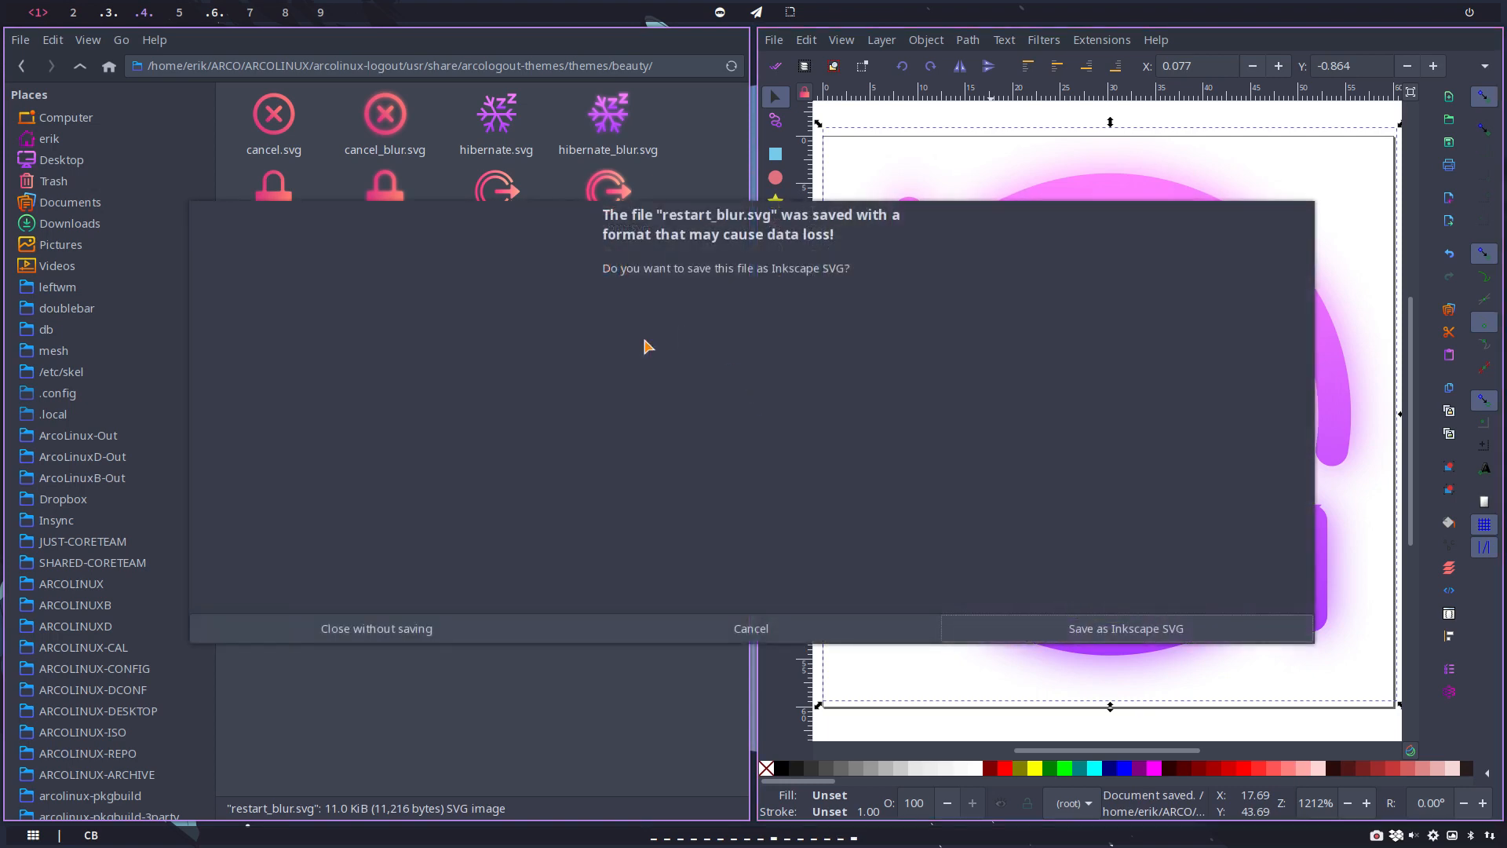
{"action": "left_click", "coordinate": [446, 632]}
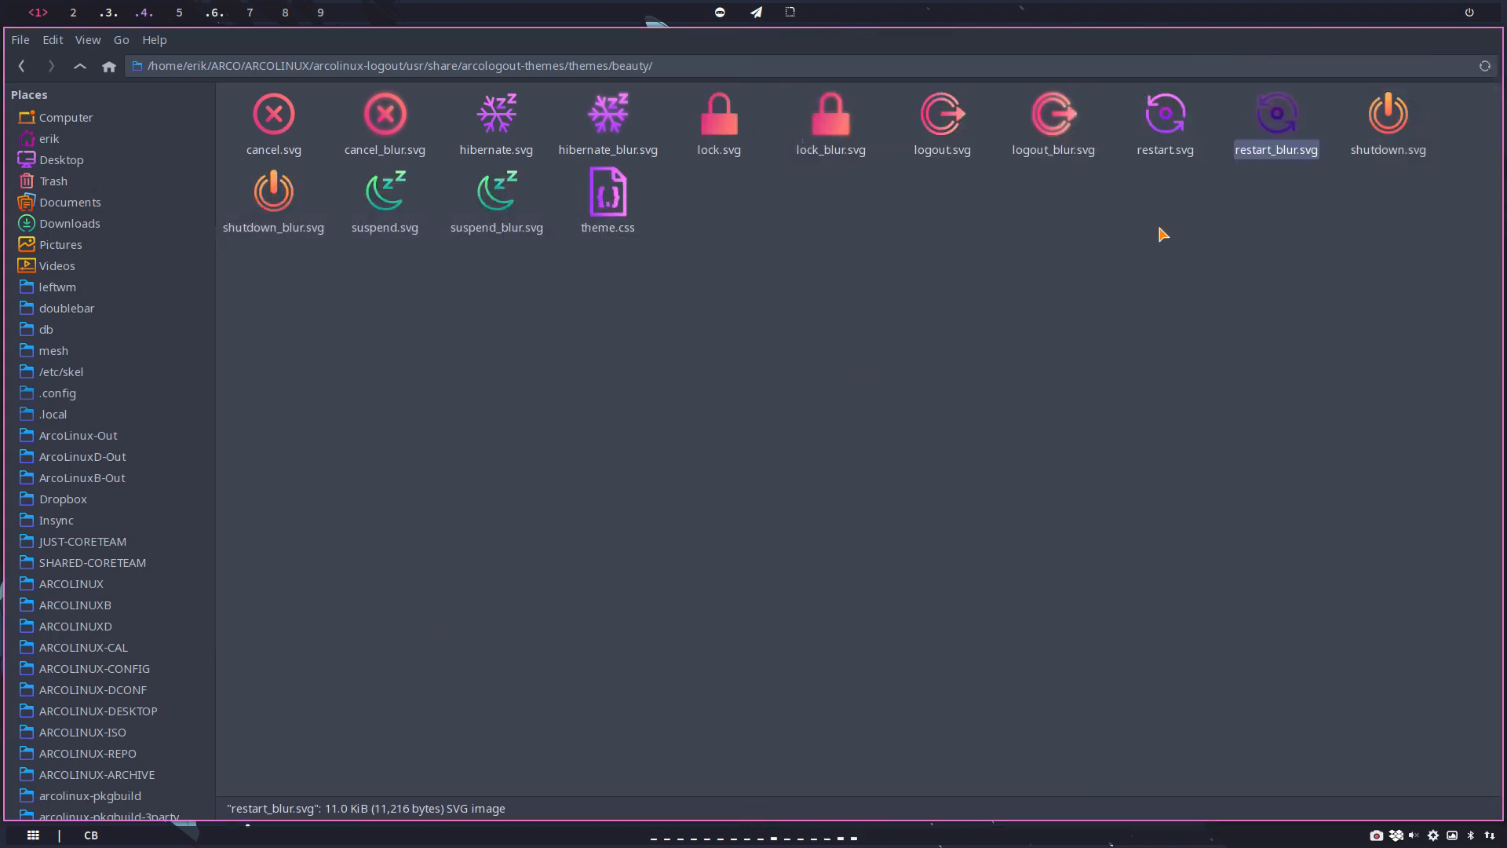
Step: Open shutdown_blur.svg in Inkscape and place a copy of the whole shutdown icon exactly over the original
{"action": "left_click", "coordinate": [294, 205]}
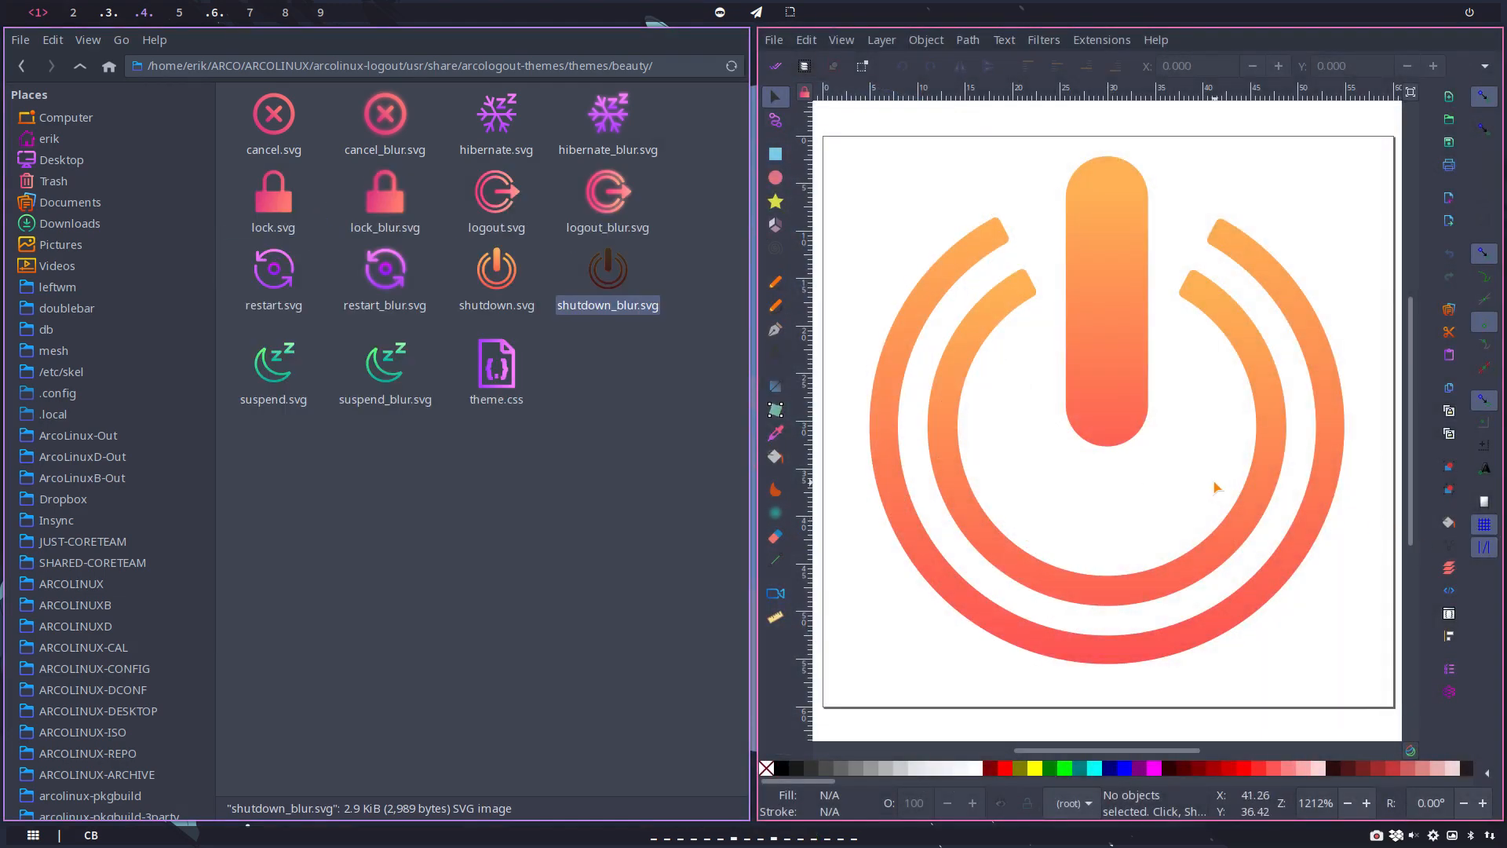
{"action": "key", "text": "ctrl+a"}
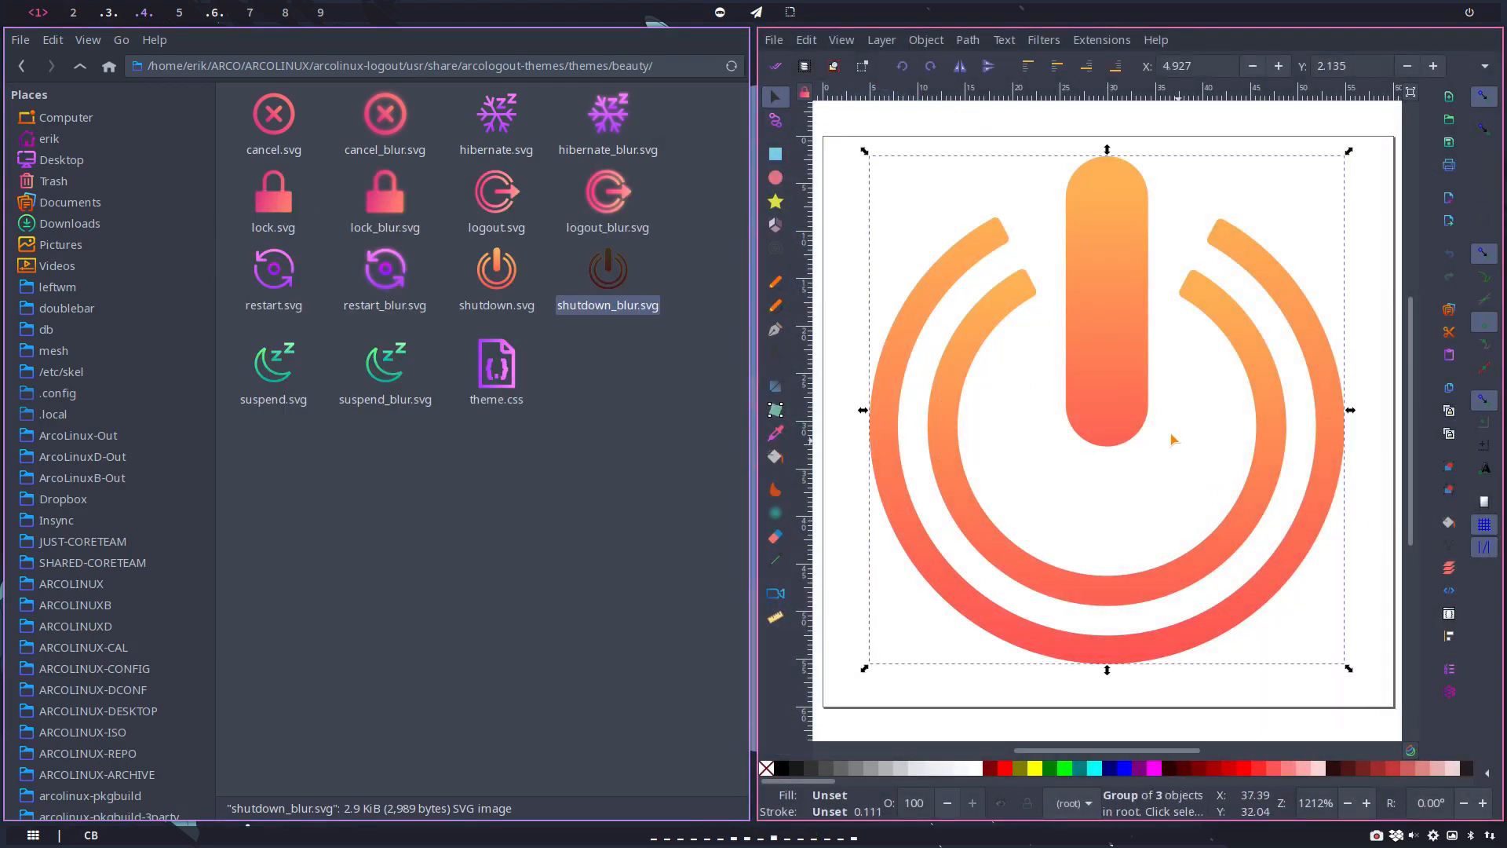
{"action": "left_click_drag", "start_coordinate": [1139, 393], "coordinate": [1120, 414]}
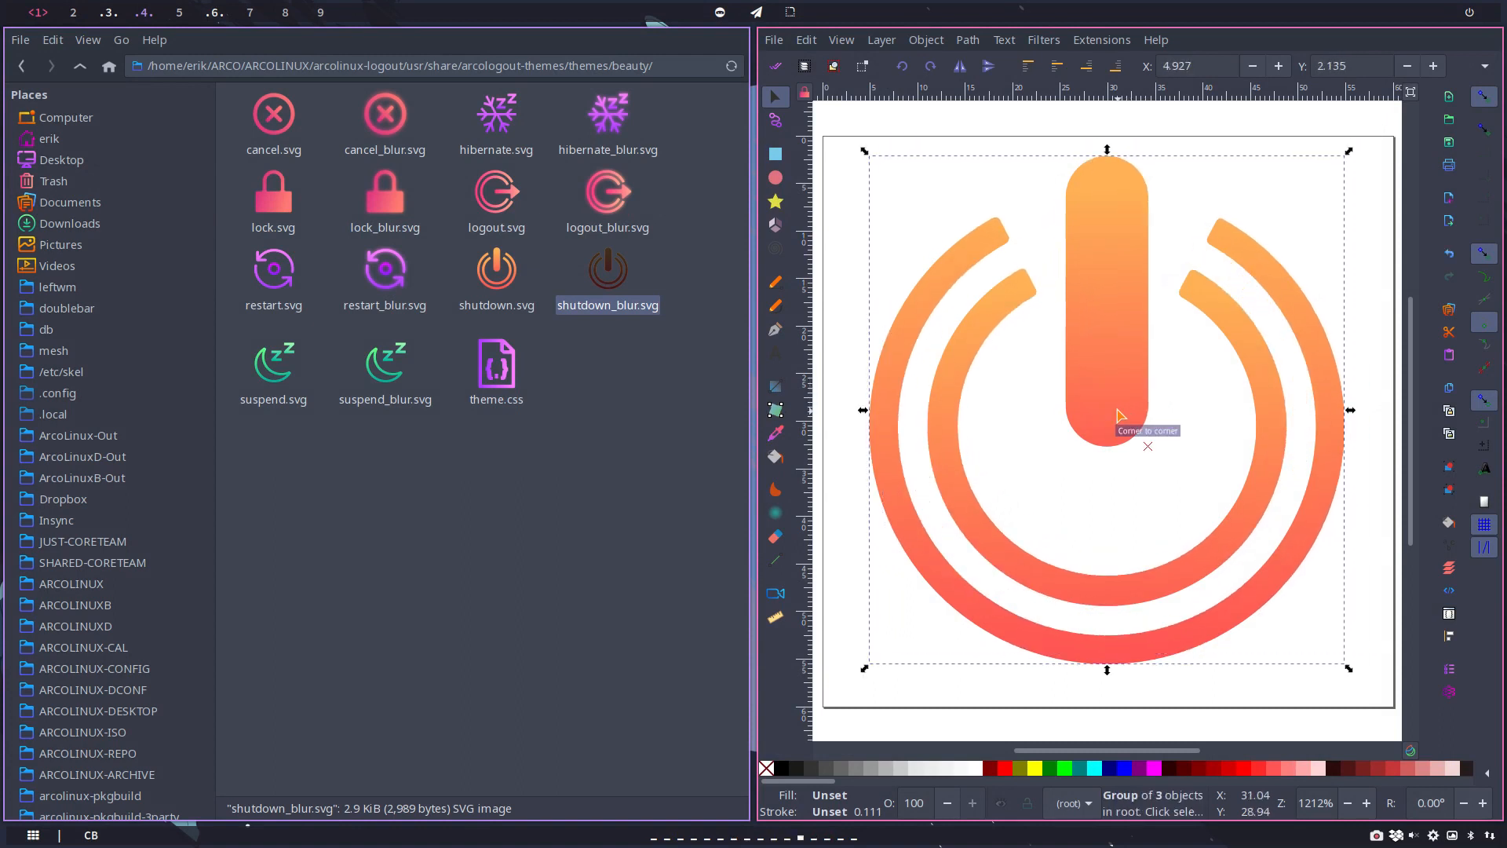
Step: Apply the Blur filter to the top shutdown icon with horizontal and vertical blur of 2, and close its settings
{"action": "left_click", "coordinate": [1044, 40]}
{"action": "mouse_move", "coordinate": [1087, 88]}
{"action": "left_click", "coordinate": [1259, 112]}
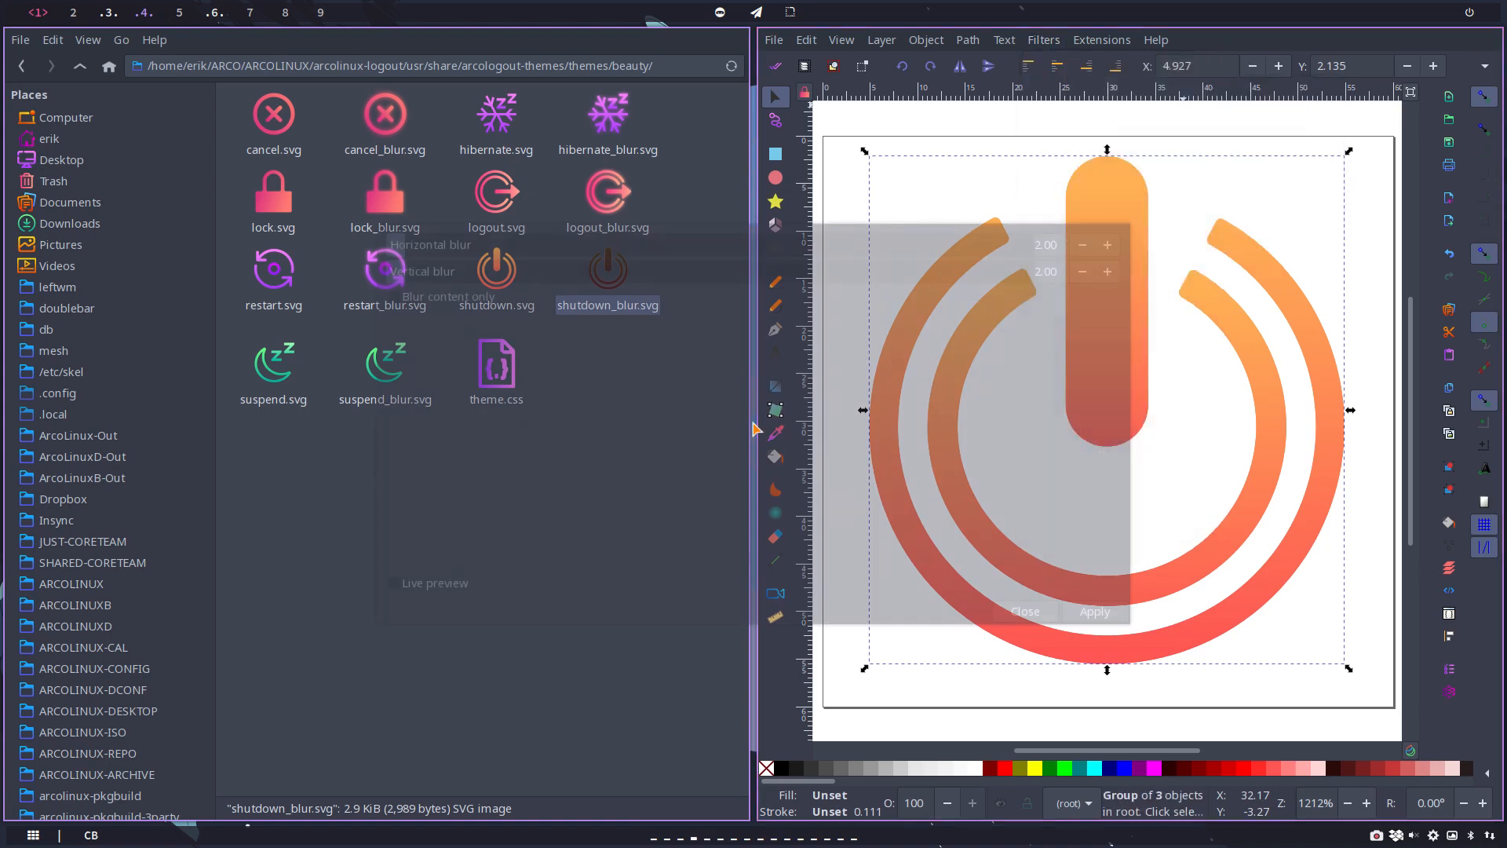
{"action": "left_click", "coordinate": [1096, 614]}
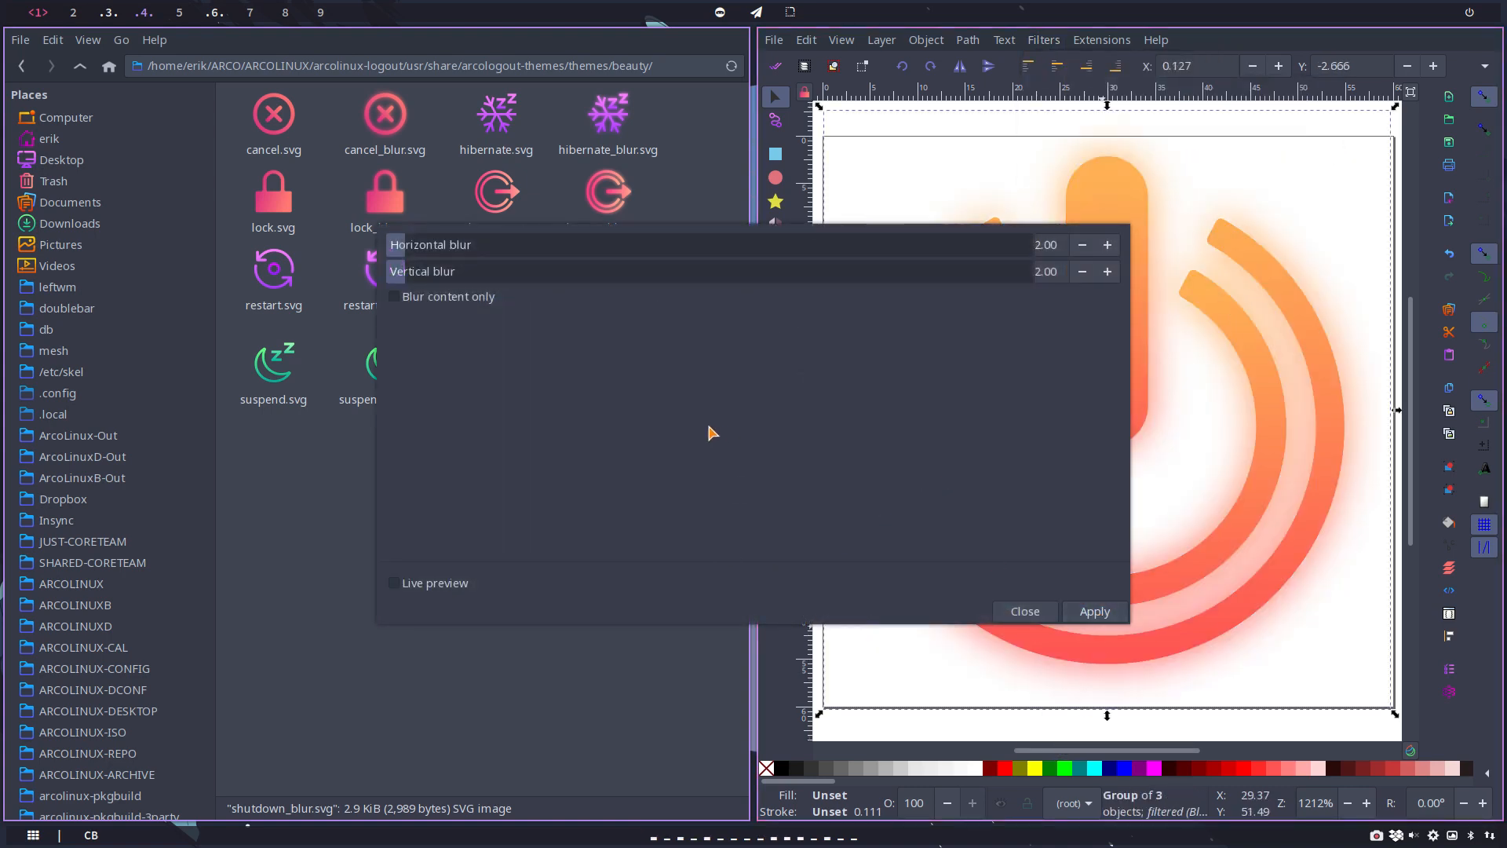
{"action": "left_click", "coordinate": [1025, 611]}
{"action": "key", "text": "ctrl"}
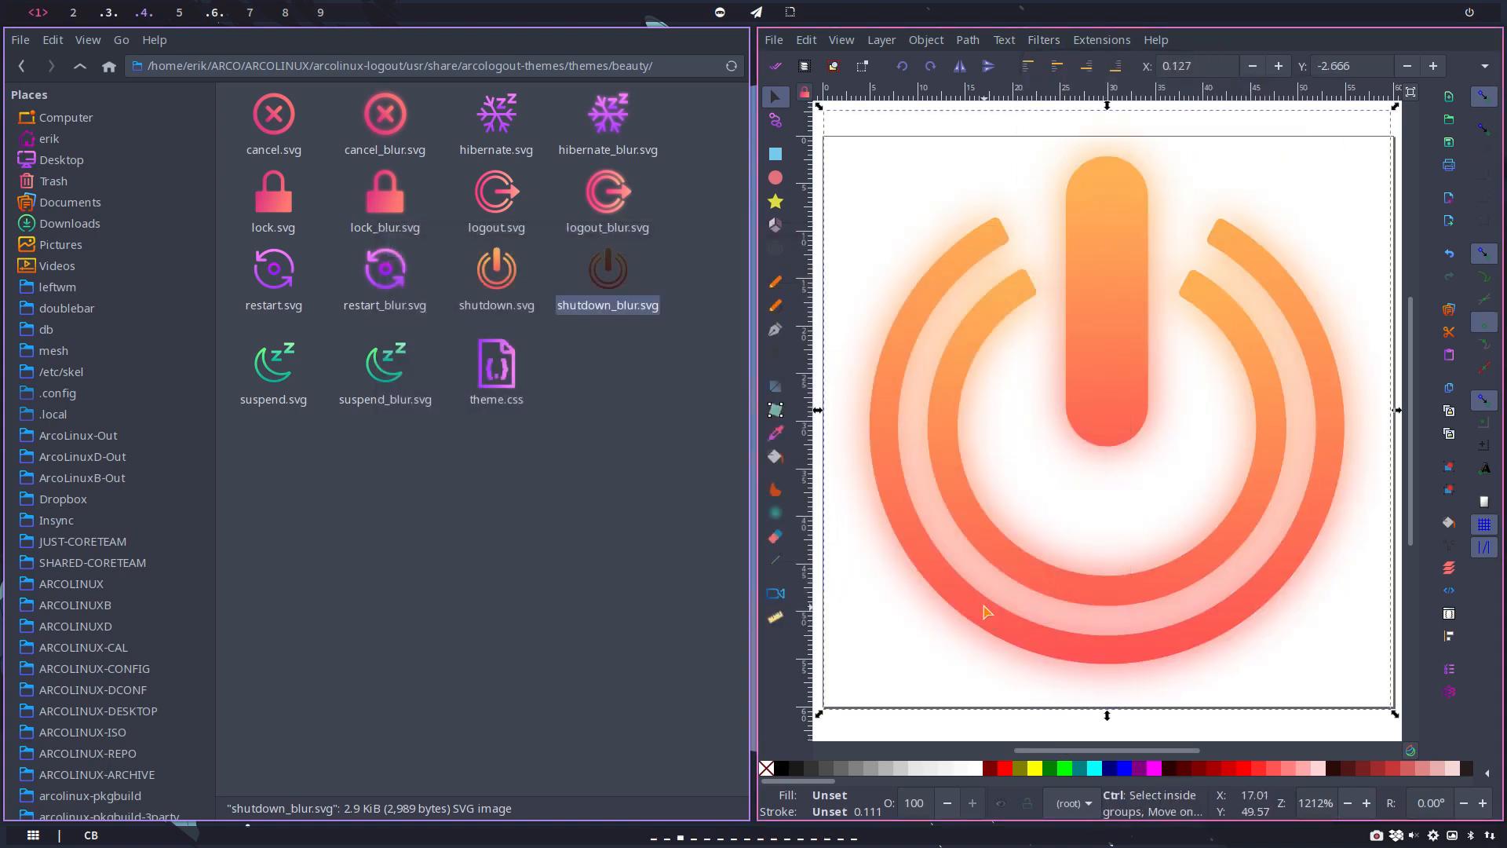
Step: Save the shutdown icon as Optimized SVG, replacing the existing shutdown_blur.svg in the beauty folder
{"action": "key", "text": "ctrl+shift+s"}
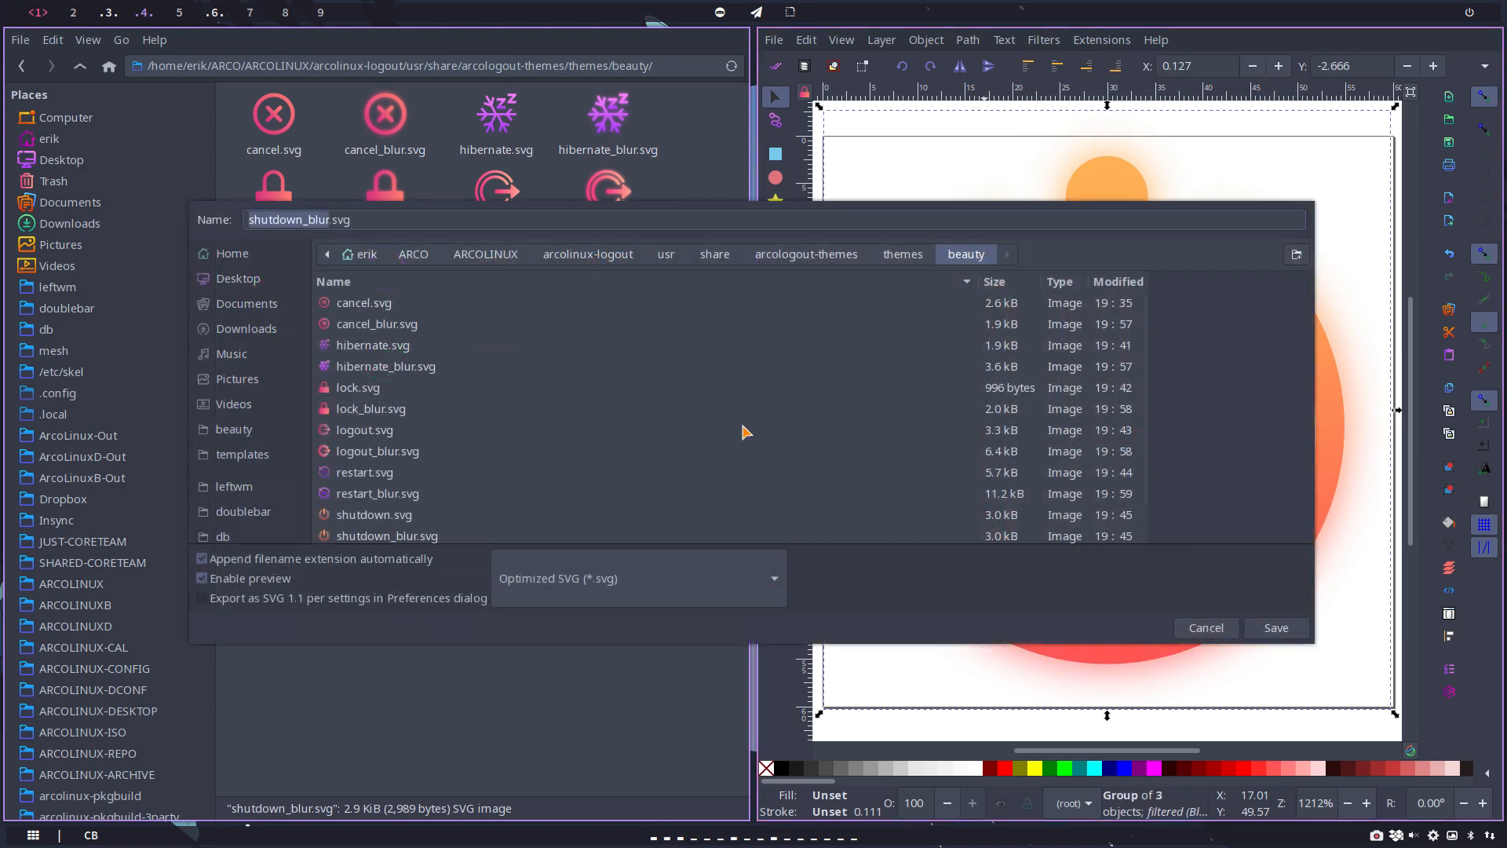
{"action": "left_click", "coordinate": [1276, 629]}
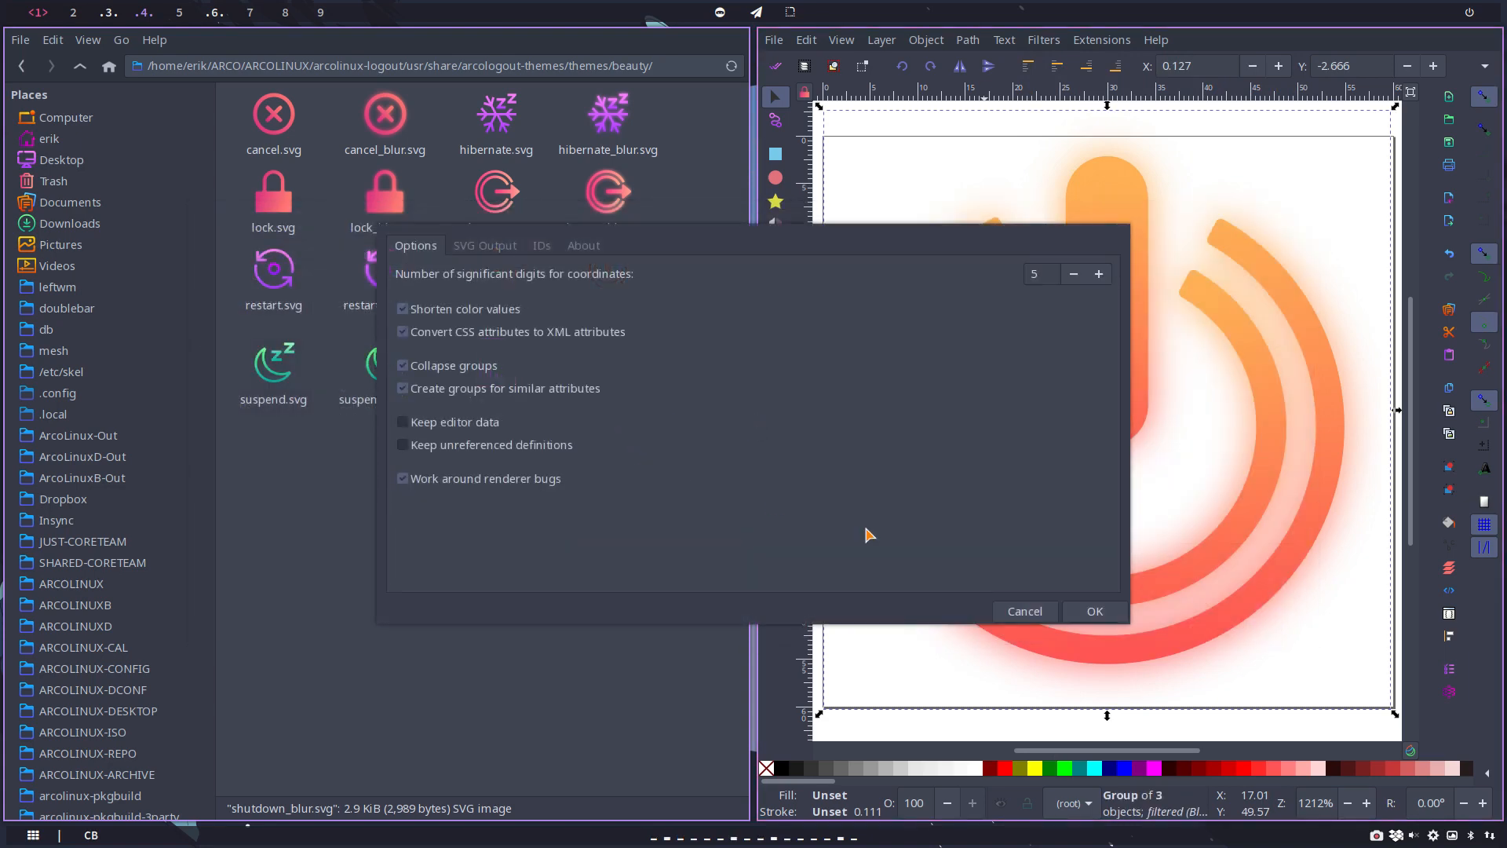
{"action": "left_click", "coordinate": [1094, 610]}
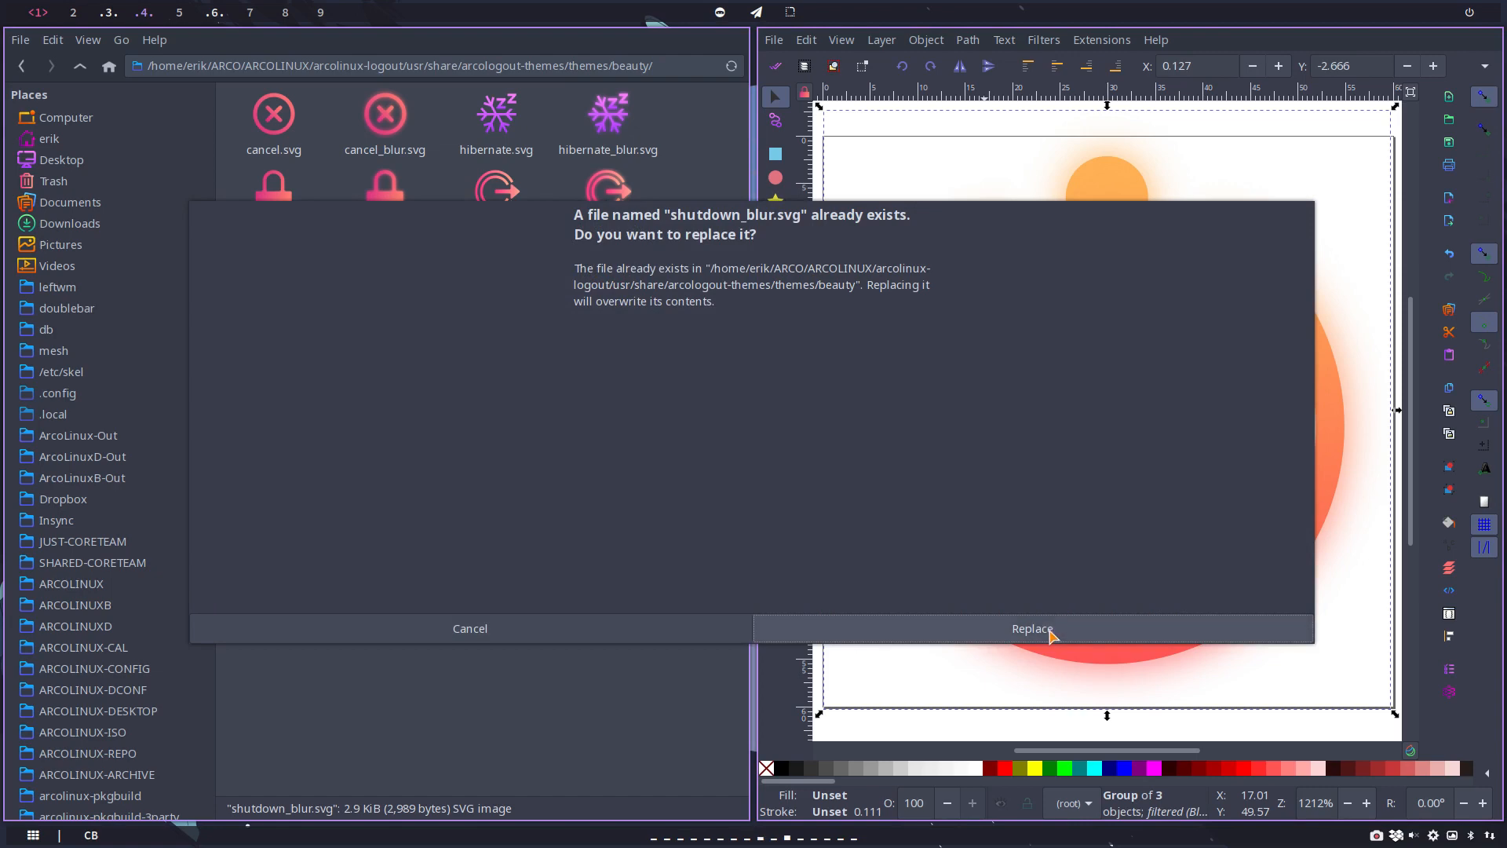
{"action": "left_click", "coordinate": [1051, 635]}
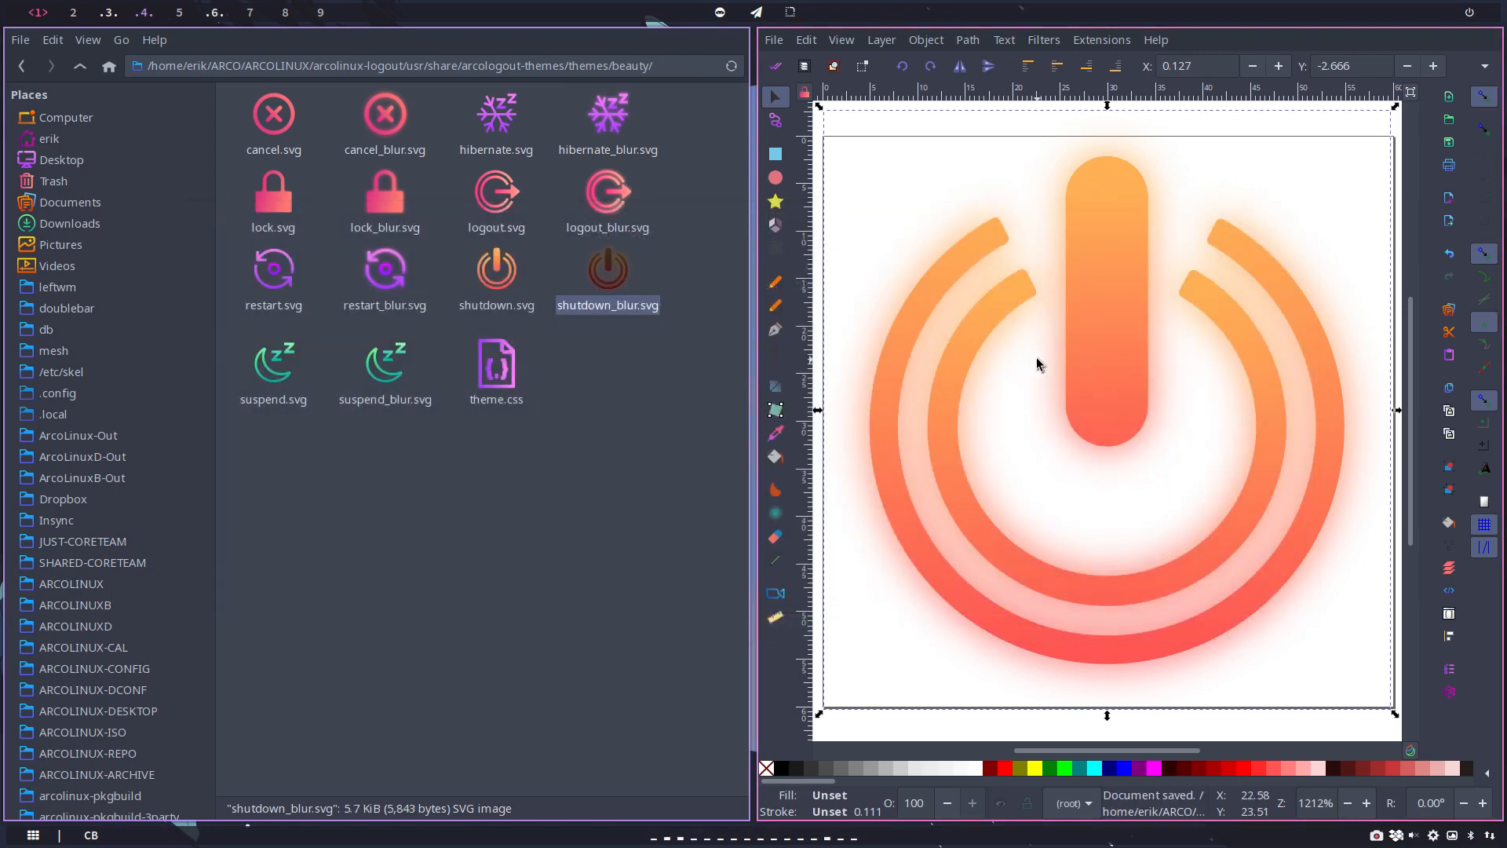
{"action": "key", "text": "Escape"}
{"action": "key", "text": "super+q"}
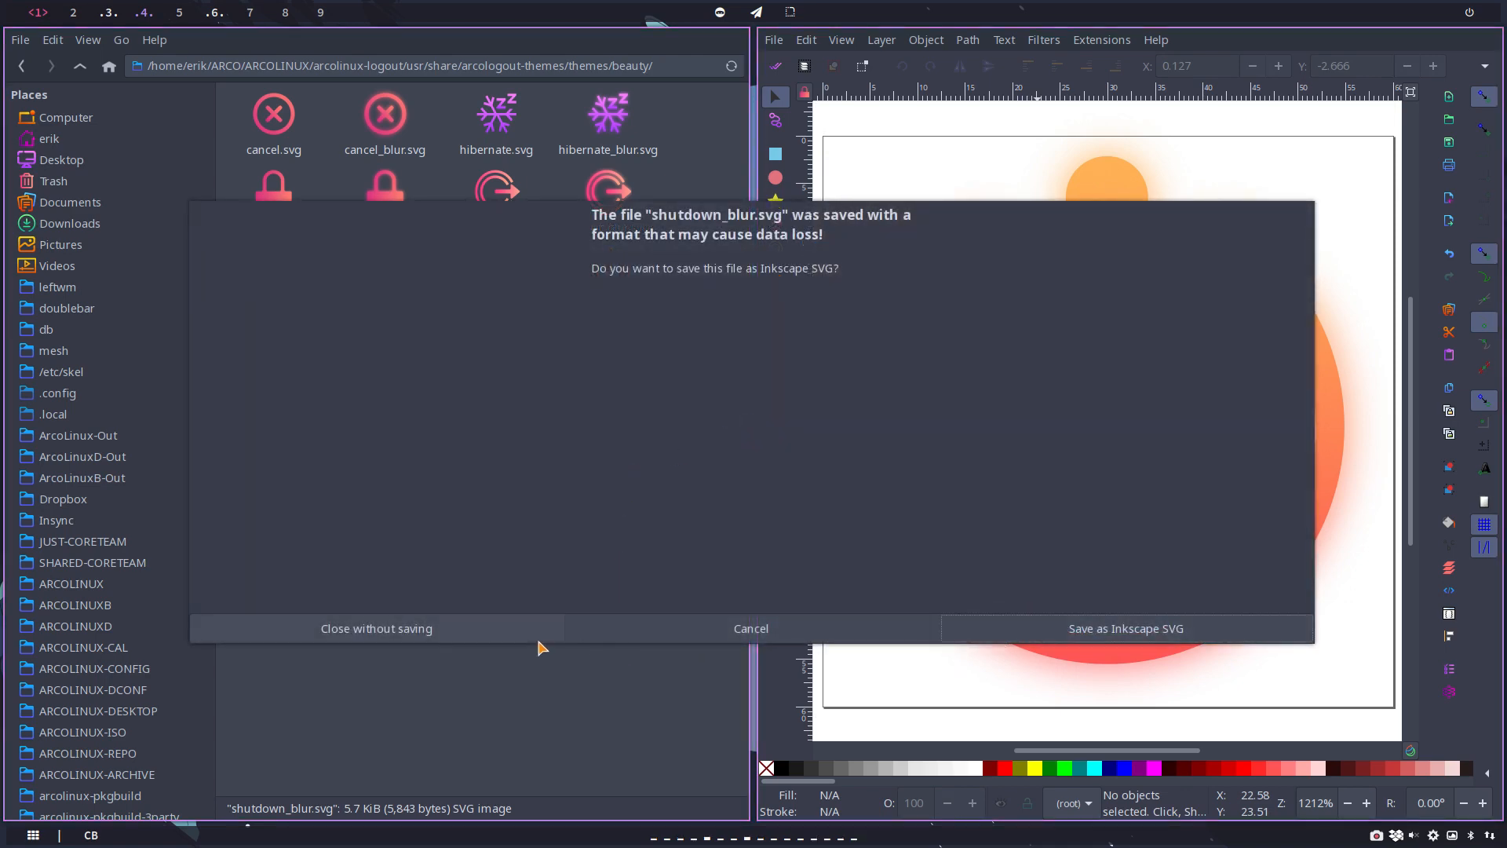
{"action": "left_click", "coordinate": [721, 633]}
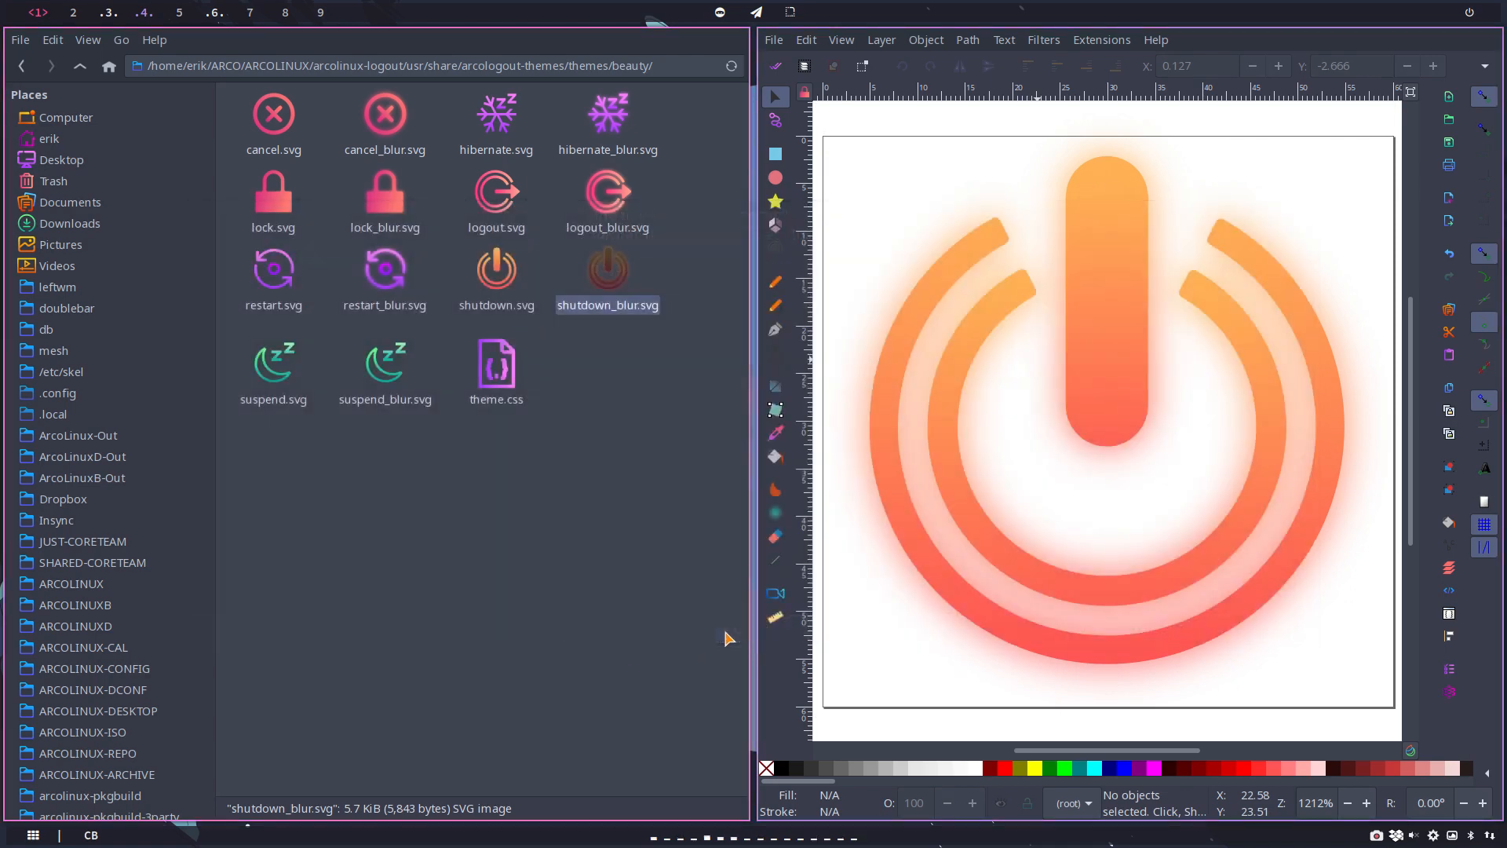
Step: Save the shutdown icon over shutdown_blur.svg once more as Optimized SVG, and close the document without saving it as Inkscape SVG
{"action": "key", "text": "ctrl+shift+s"}
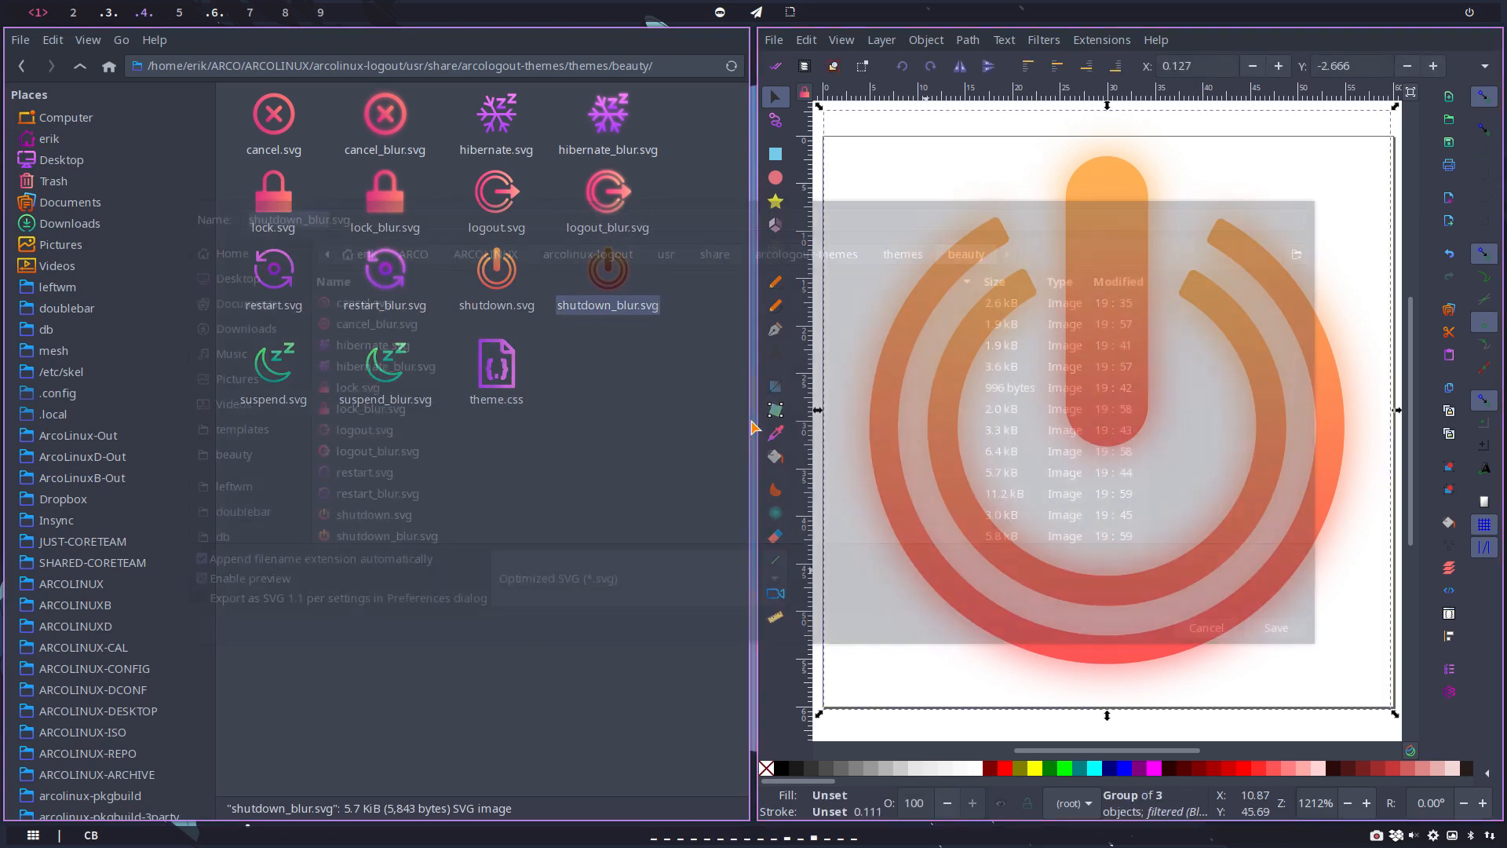
{"action": "left_click", "coordinate": [1270, 627]}
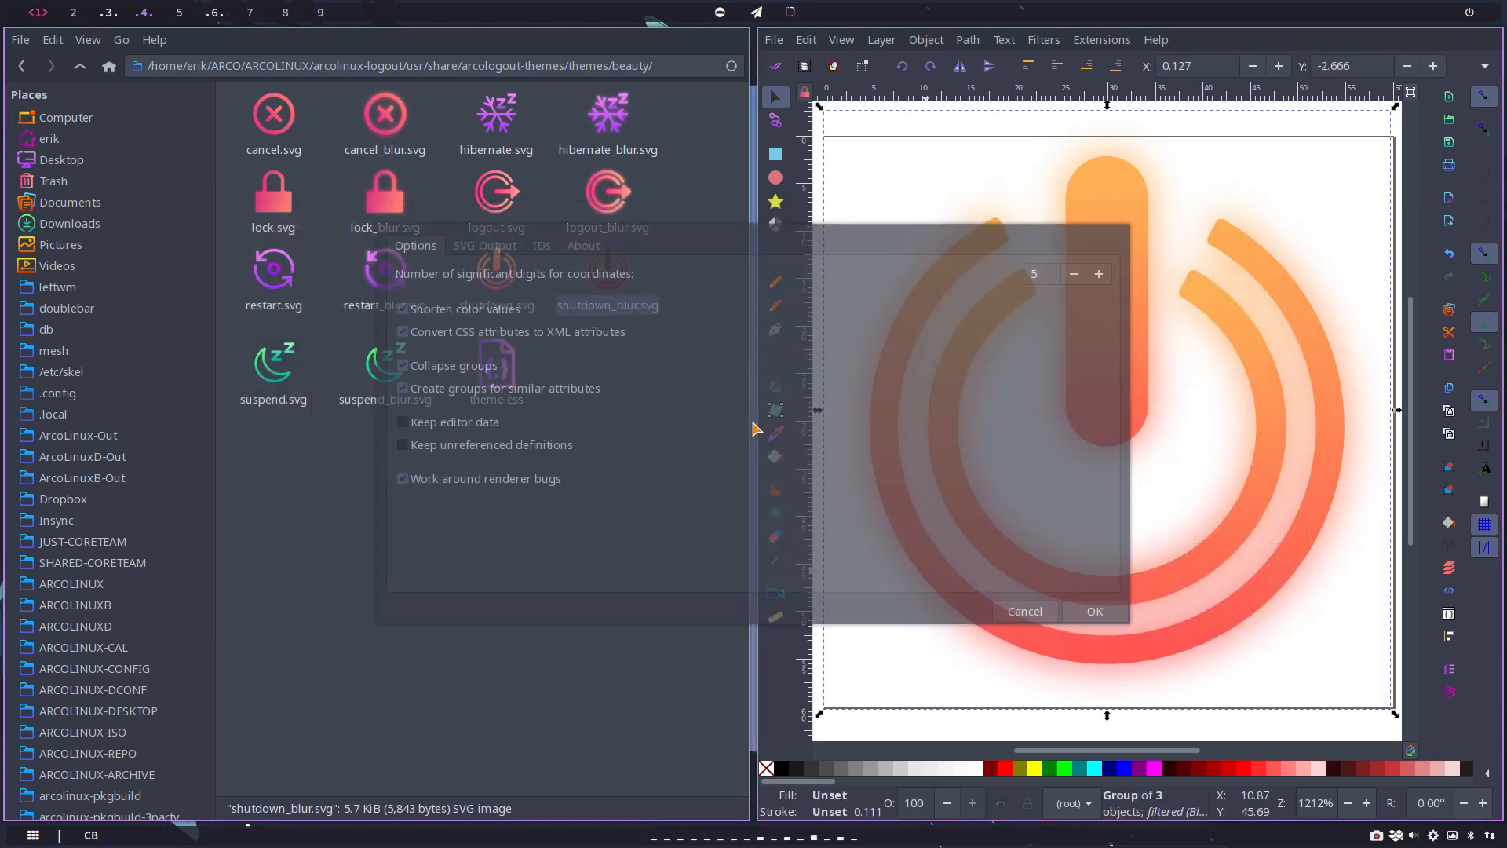
{"action": "left_click", "coordinate": [1114, 605]}
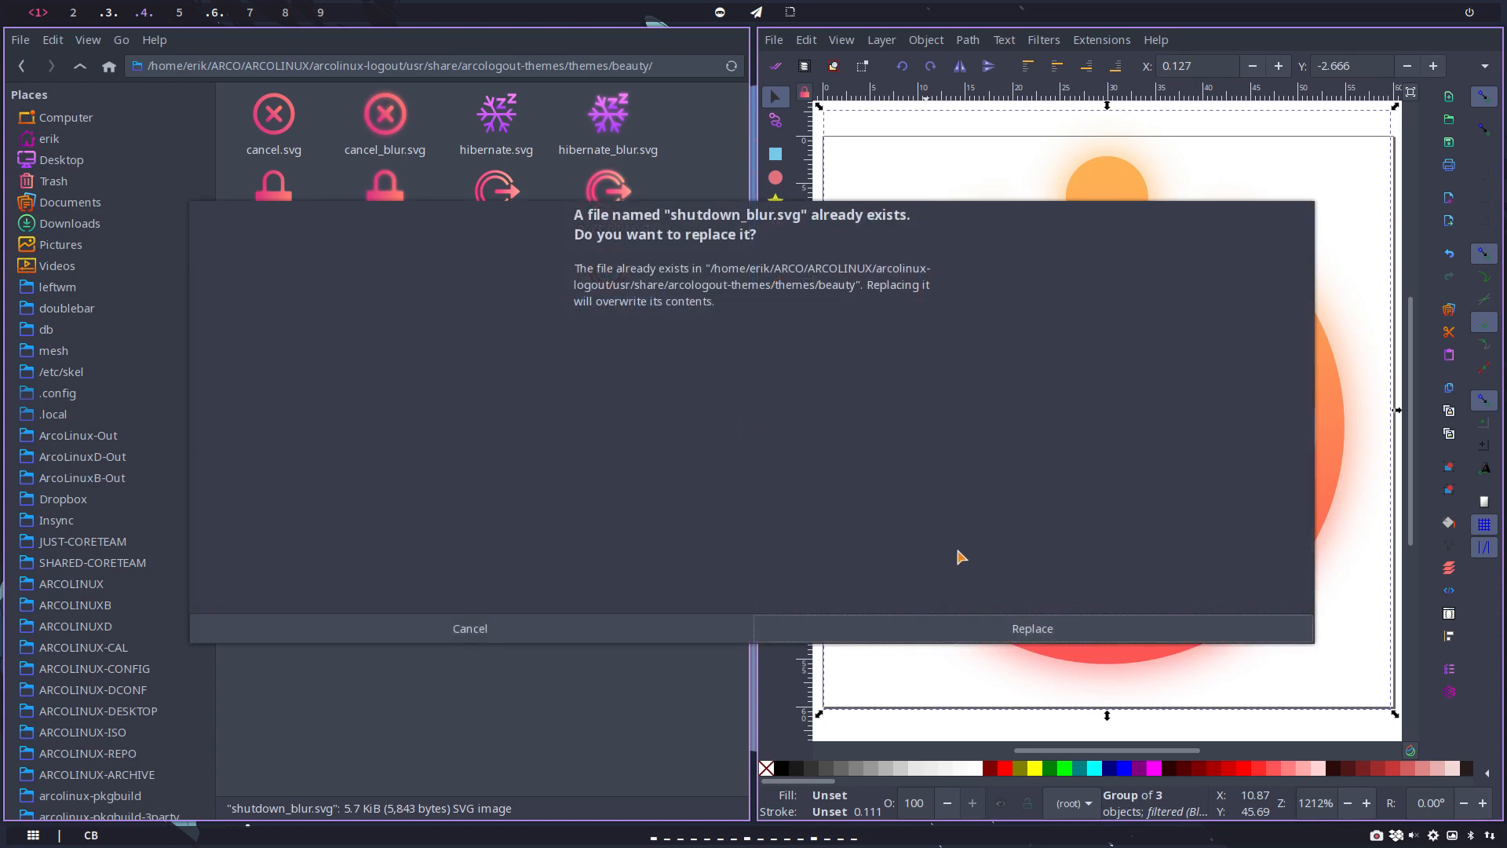
{"action": "left_click", "coordinate": [1081, 634]}
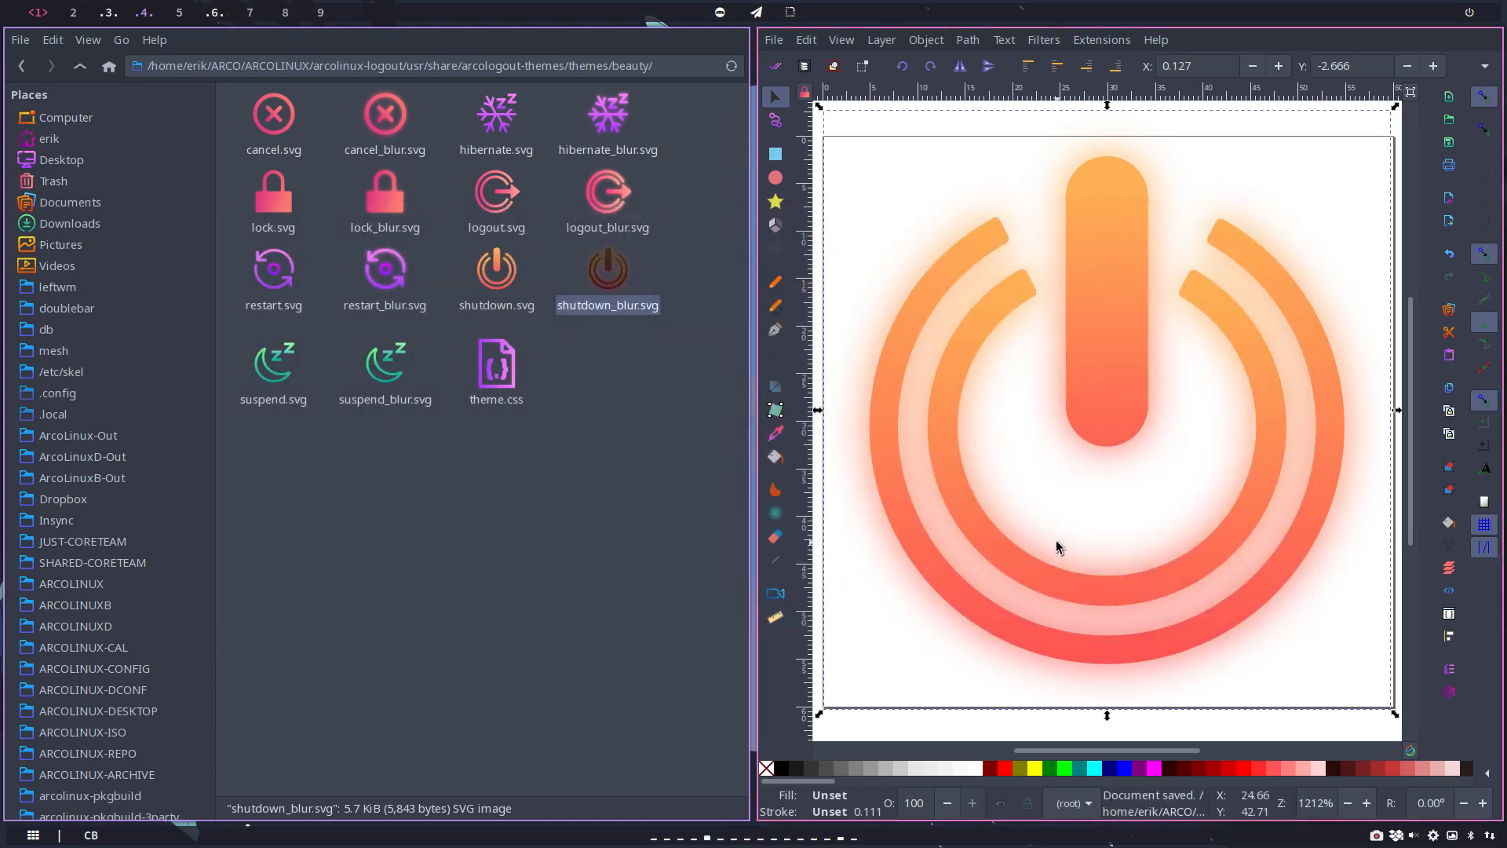
{"action": "key", "text": "super+q"}
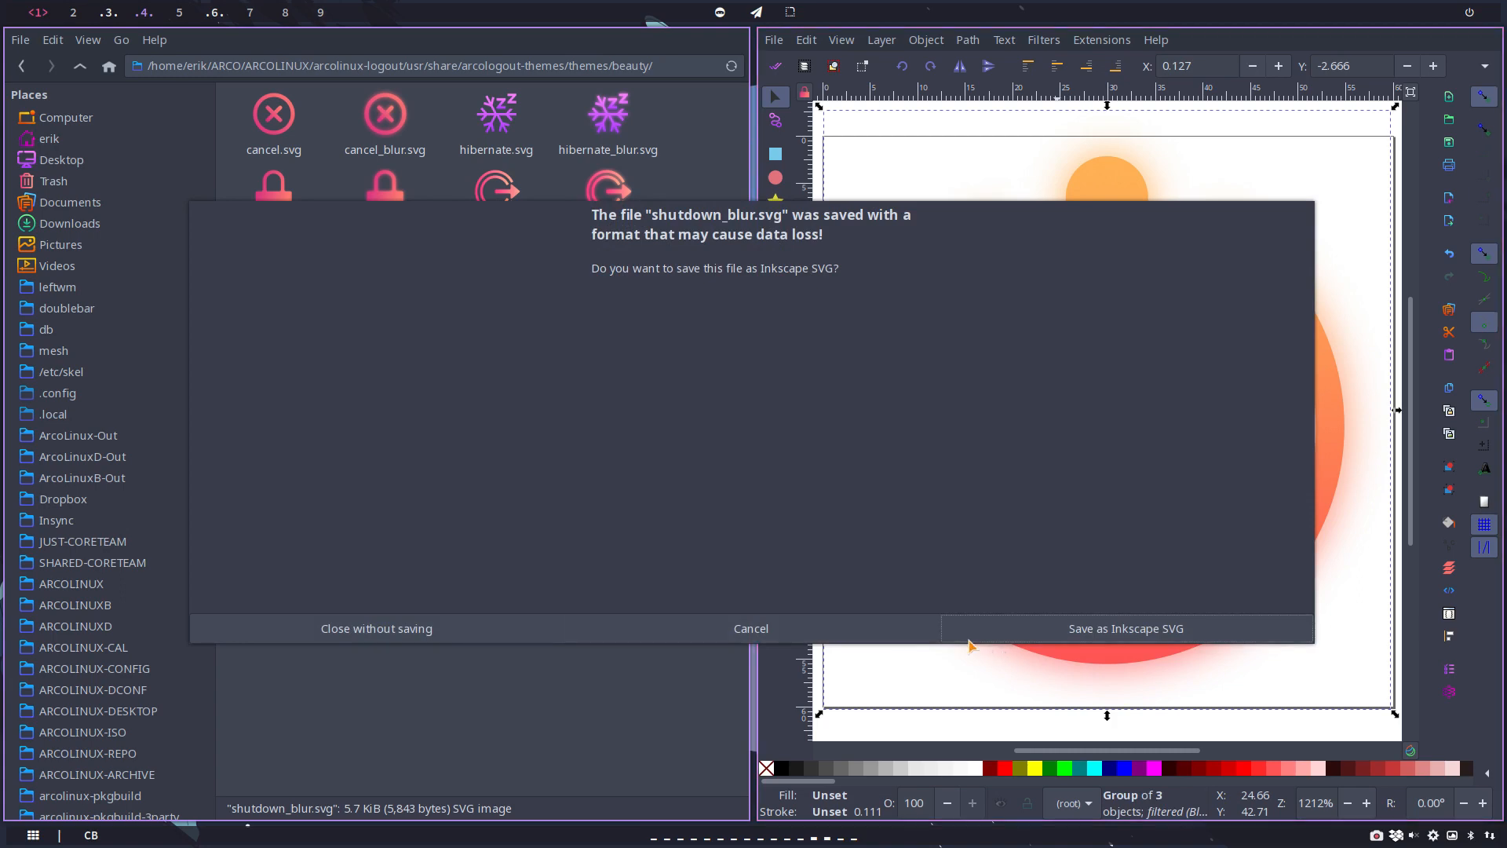
{"action": "left_click", "coordinate": [528, 629]}
{"action": "left_click", "coordinate": [452, 392]}
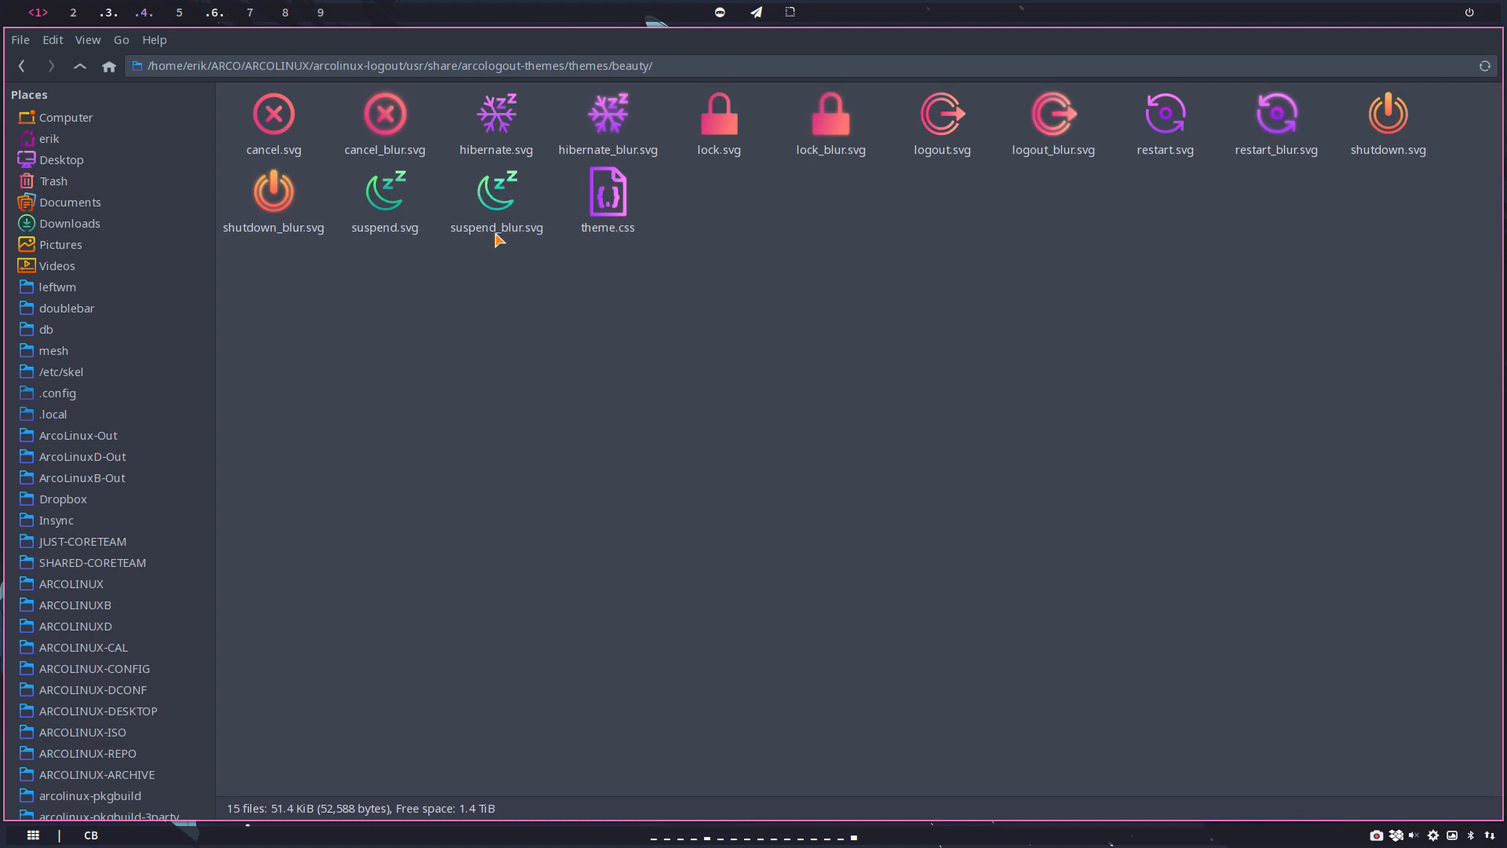
Step: Open suspend_blur.svg in Inkscape and group the moon and the two Z letters of the suspend icon
{"action": "left_click", "coordinate": [501, 203]}
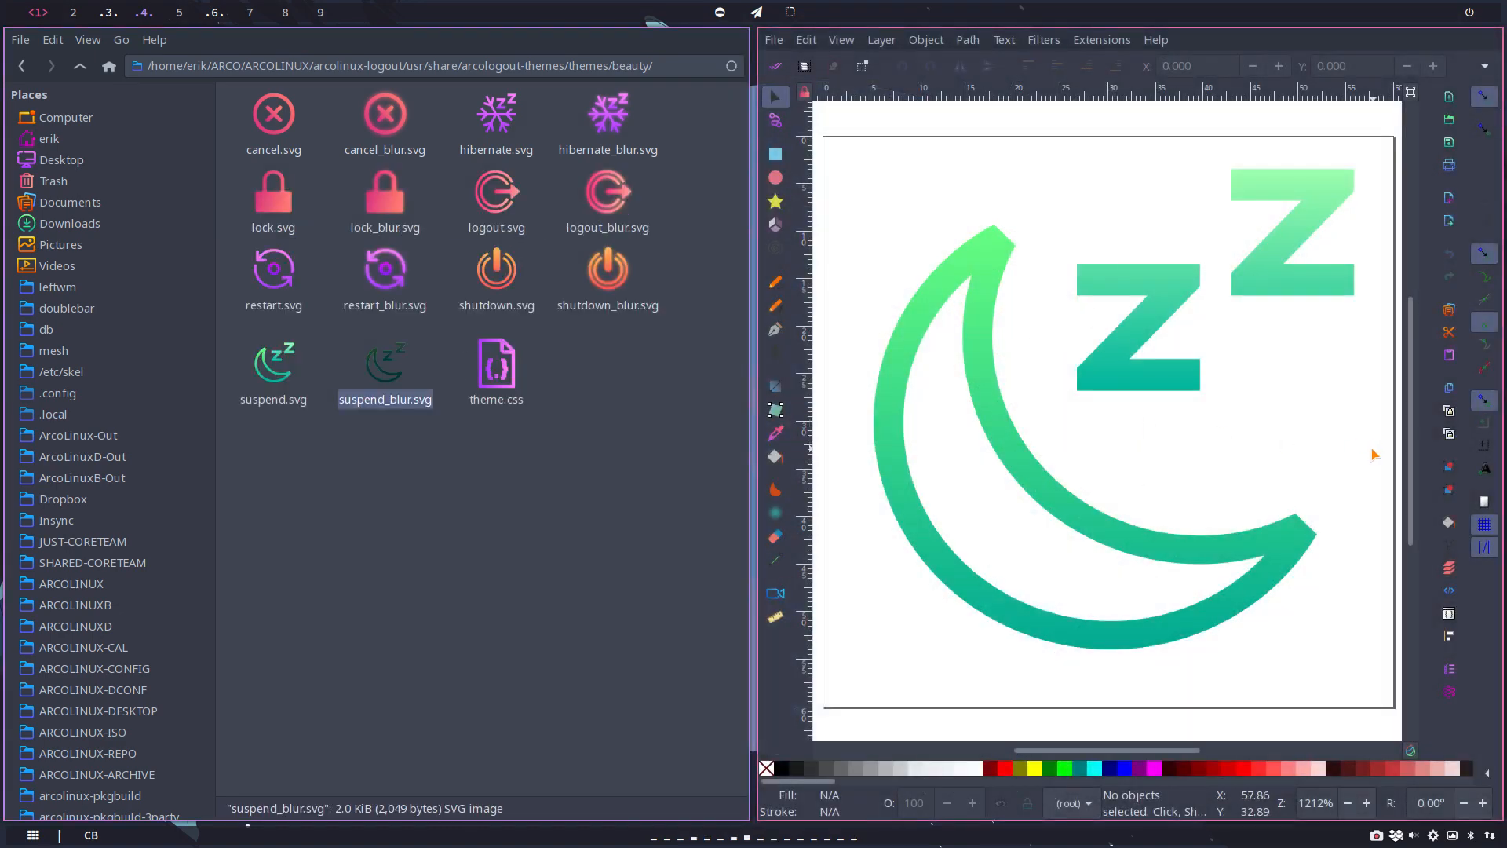
{"action": "key", "text": "ctrl+a"}
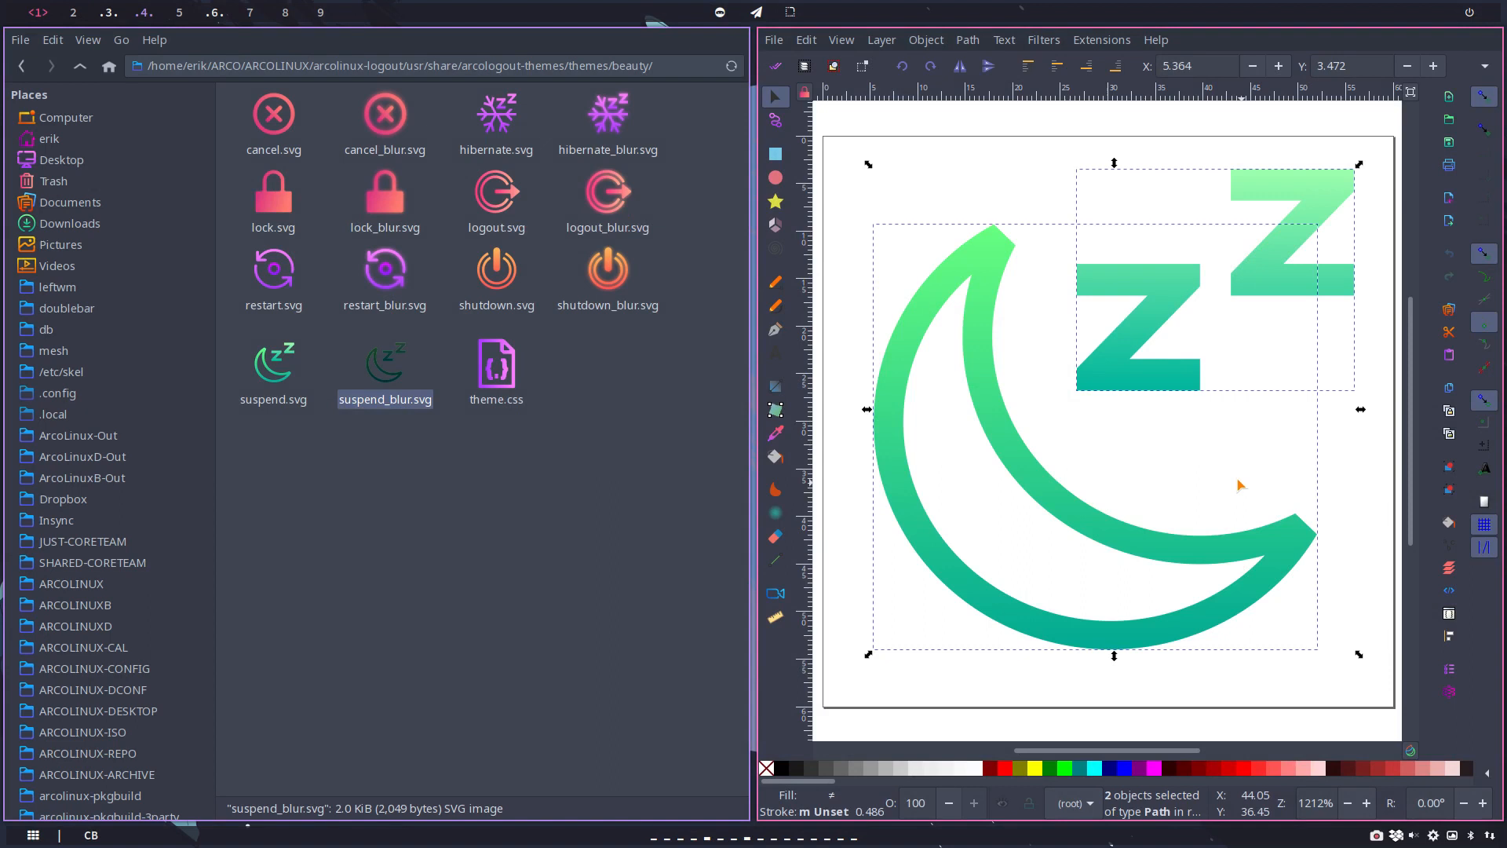
{"action": "right_click", "coordinate": [1157, 371]}
{"action": "left_click", "coordinate": [1242, 734]}
Step: Paste a copy of the suspend icon group and align it exactly over the original
{"action": "key", "text": "ctrl+c"}
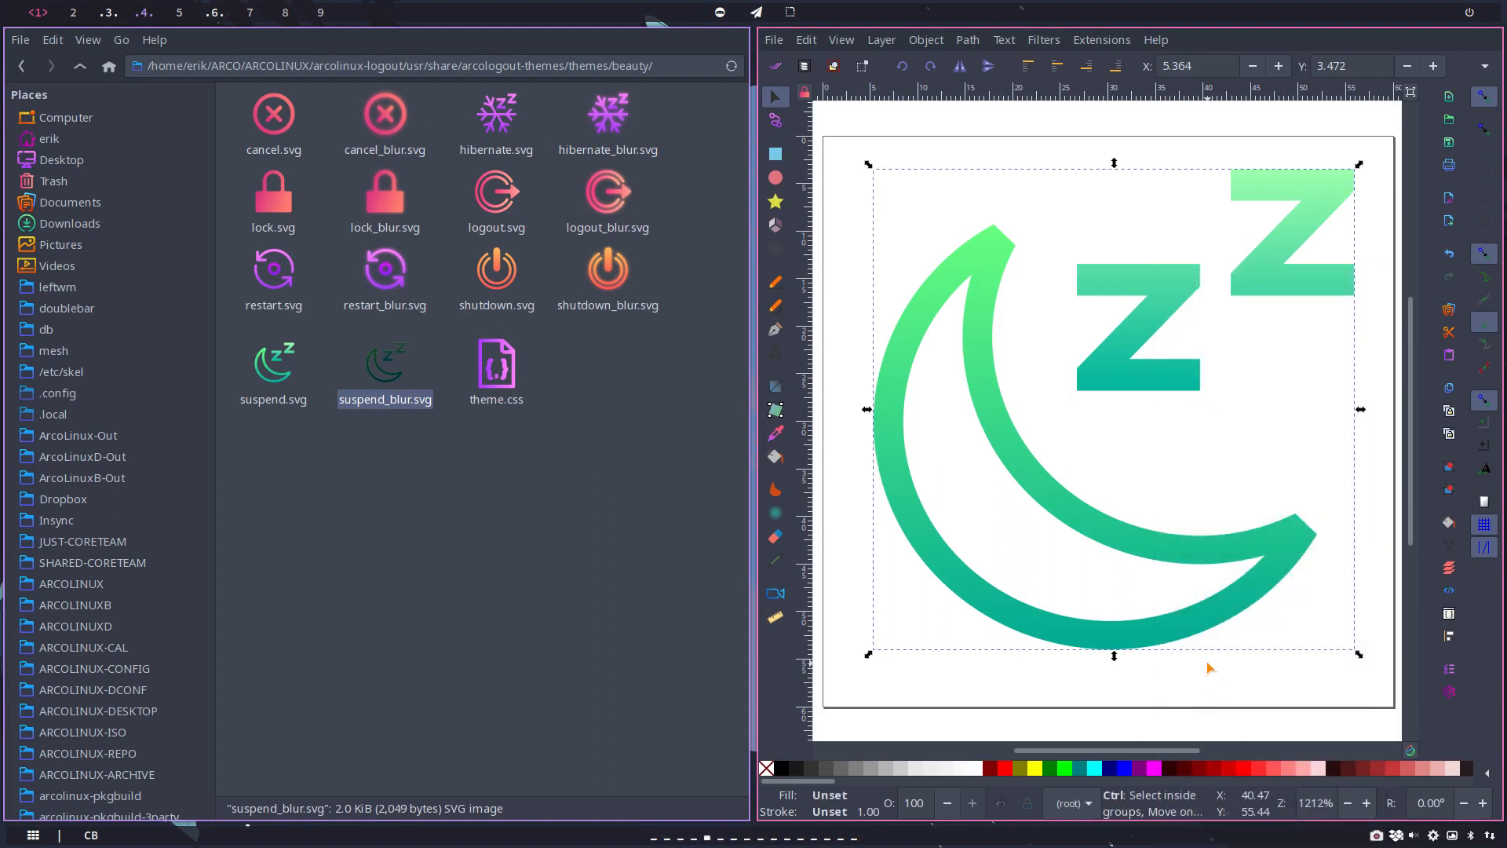
{"action": "key", "text": "ctrl+v"}
{"action": "left_click_drag", "start_coordinate": [1069, 587], "coordinate": [966, 329]}
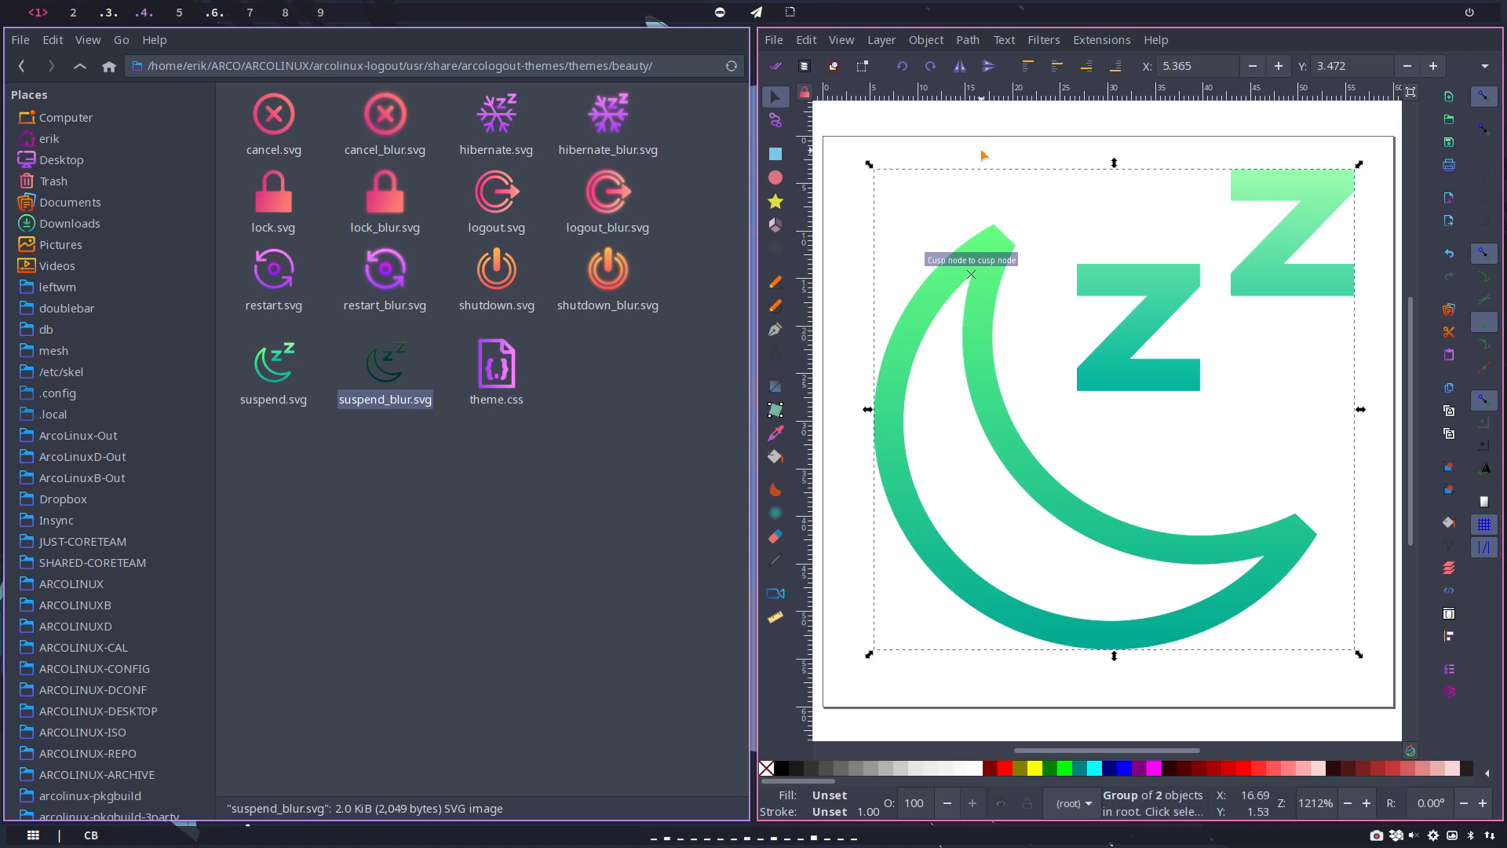
Step: Apply the Blur filter to the top suspend group with horizontal and vertical blur of 2, and close its settings
{"action": "left_click", "coordinate": [1044, 40]}
{"action": "mouse_move", "coordinate": [1068, 87]}
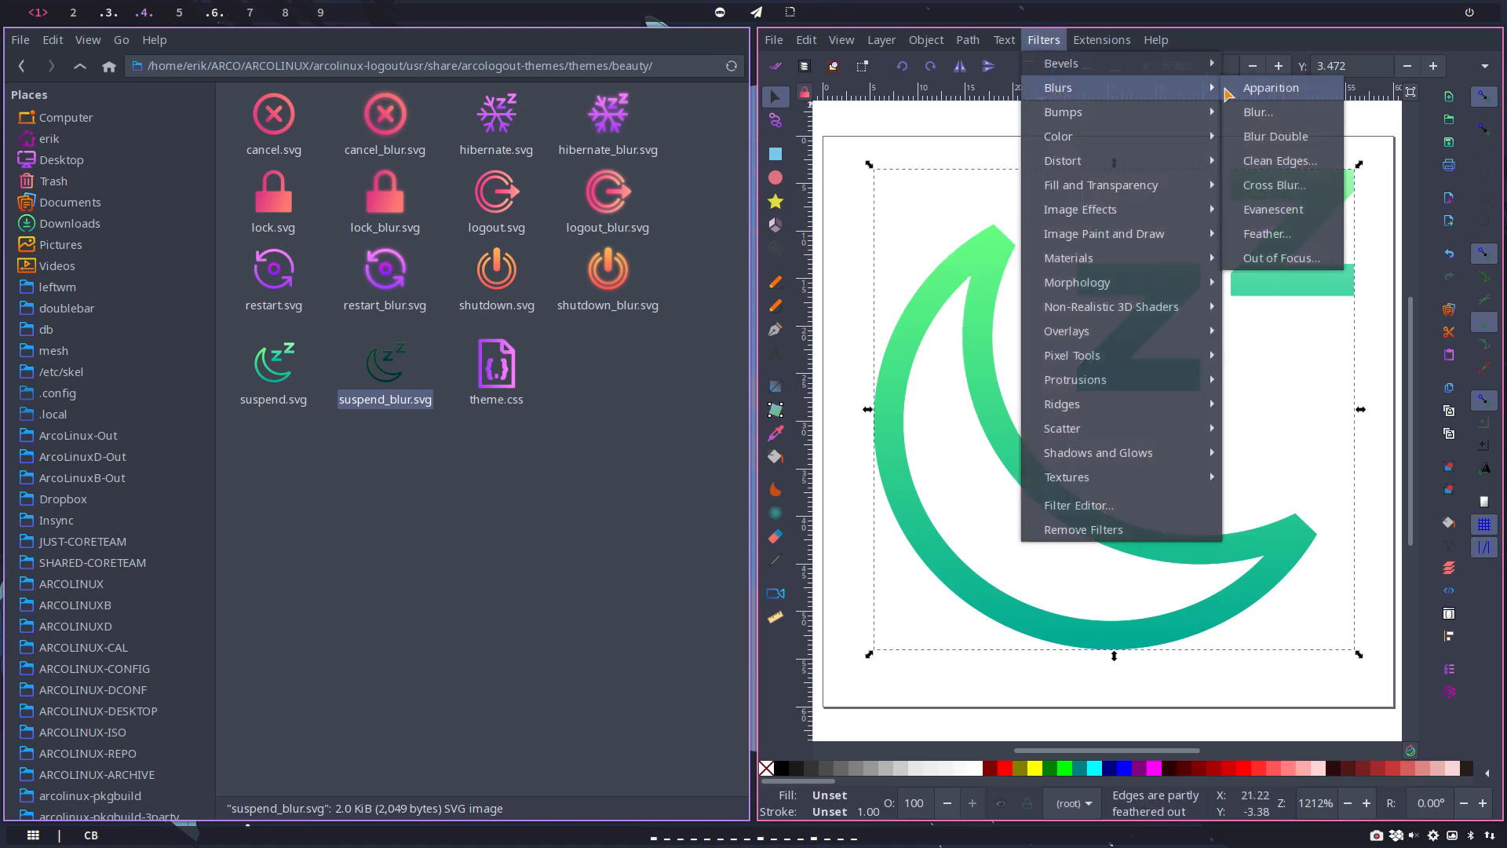
{"action": "left_click", "coordinate": [1254, 118]}
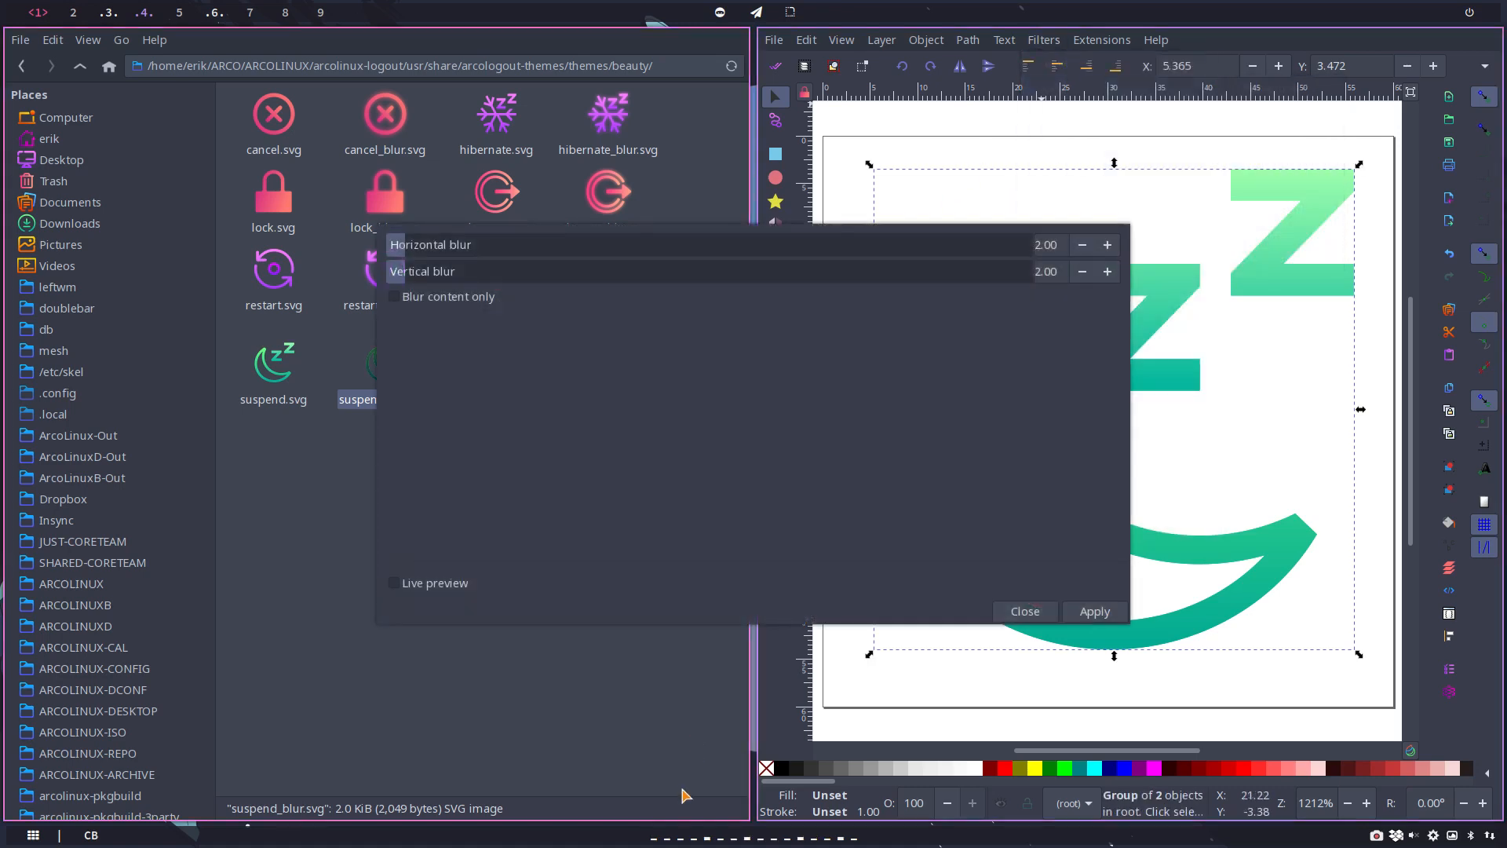
{"action": "left_click", "coordinate": [1093, 611]}
{"action": "left_click", "coordinate": [1026, 612]}
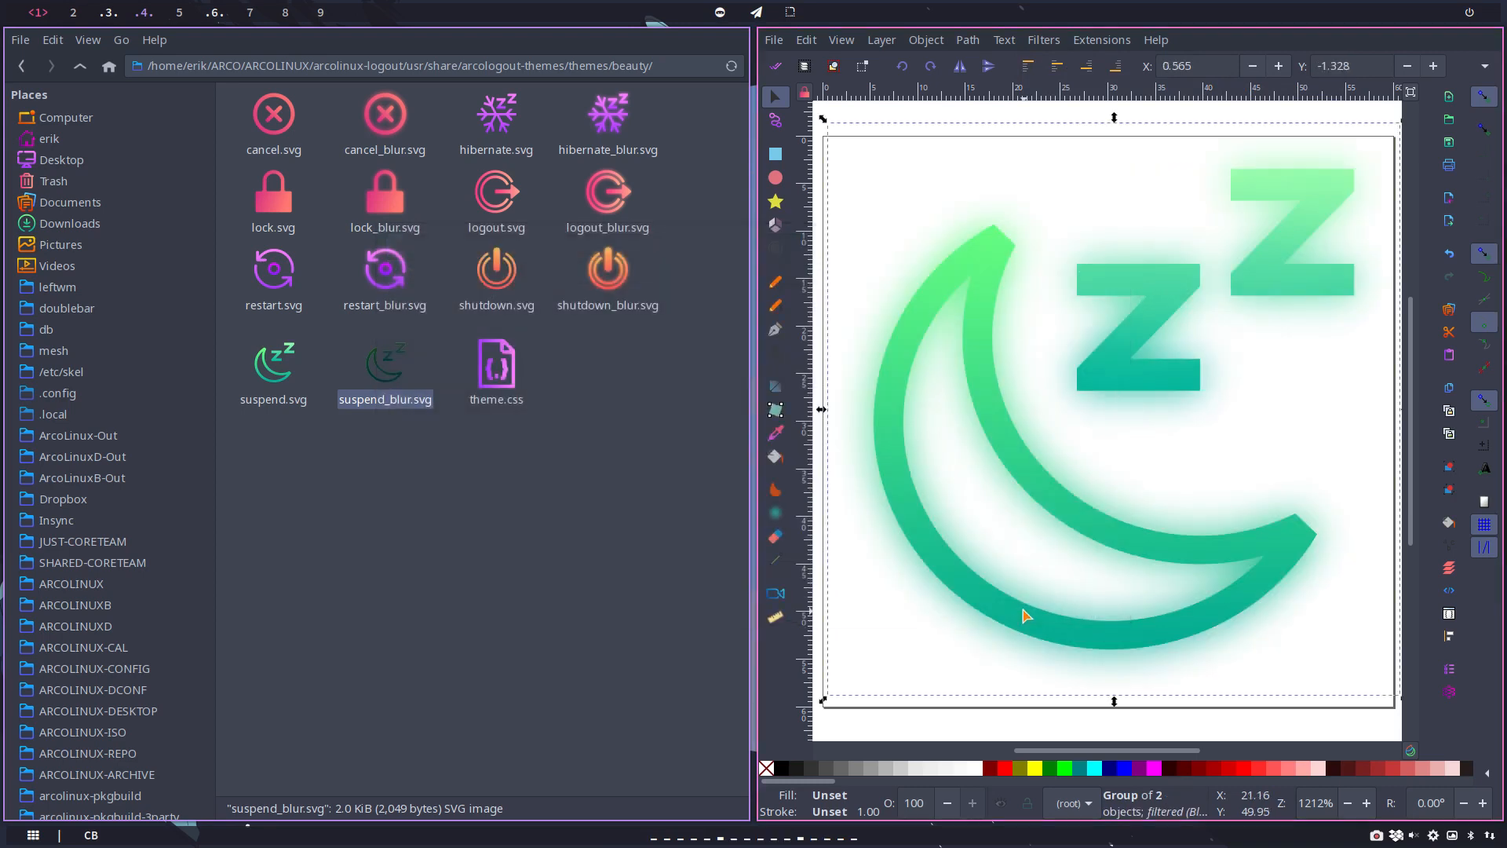
Step: Save the suspend icon as Optimized SVG over suspend_blur.svg, and close the document without saving it as Inkscape SVG
{"action": "key", "text": "ctrl+shift+s"}
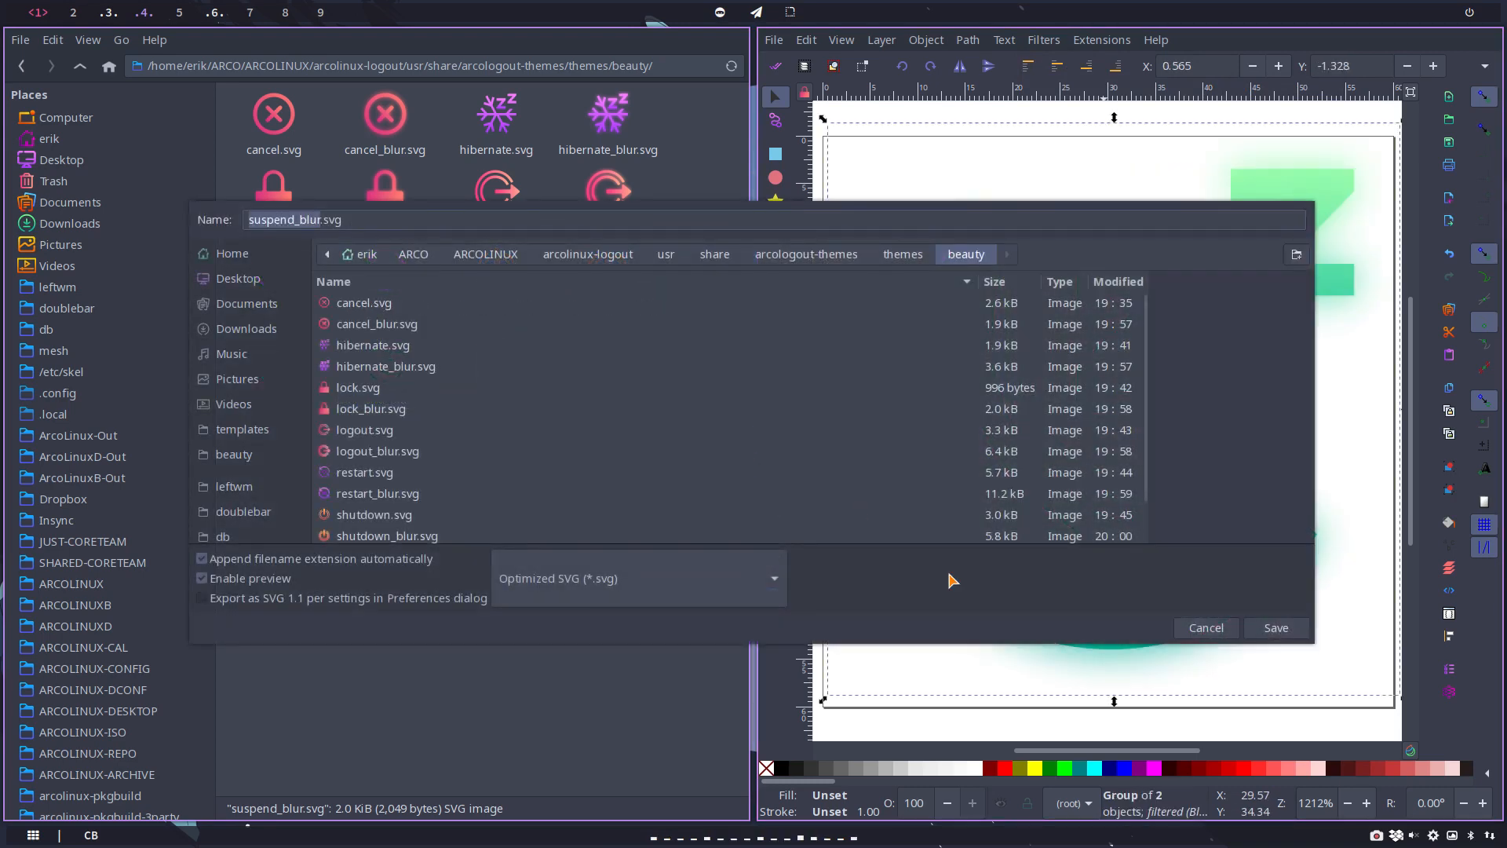
{"action": "left_click", "coordinate": [1275, 628]}
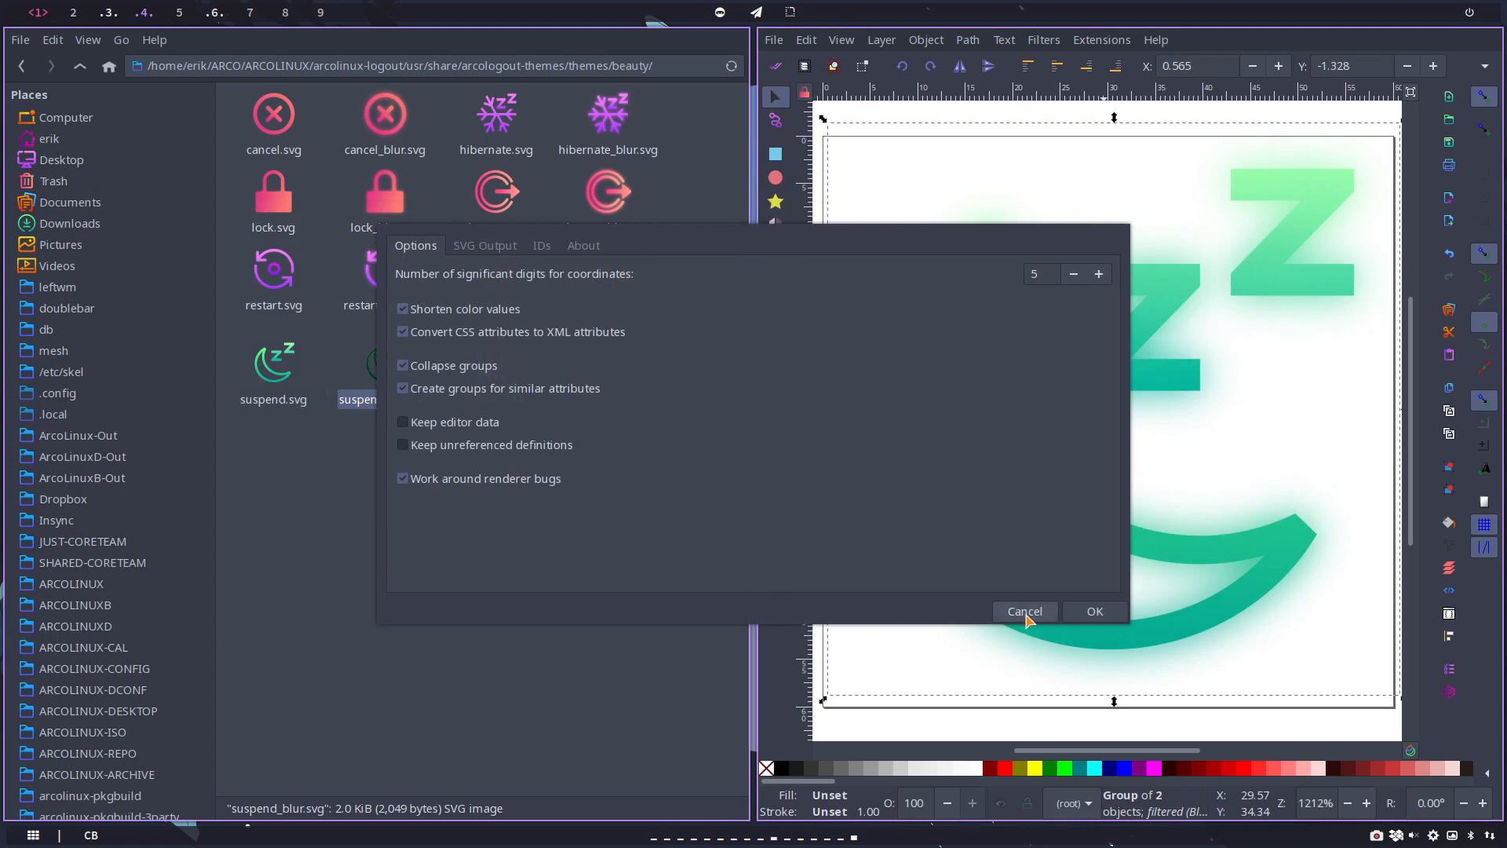
{"action": "left_click", "coordinate": [1091, 611]}
{"action": "left_click", "coordinate": [1097, 625]}
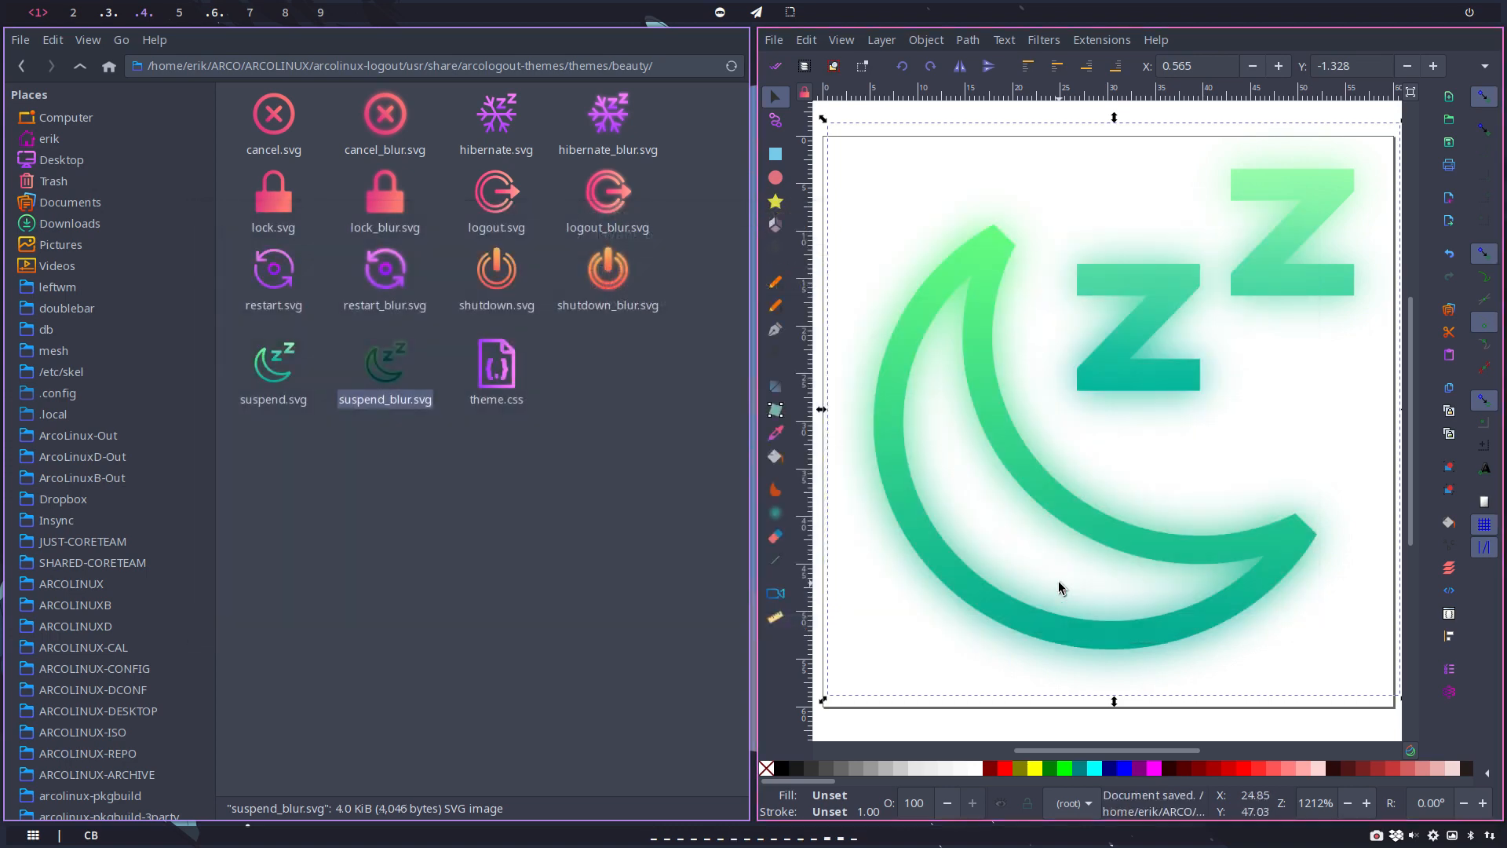
{"action": "key", "text": "super+q"}
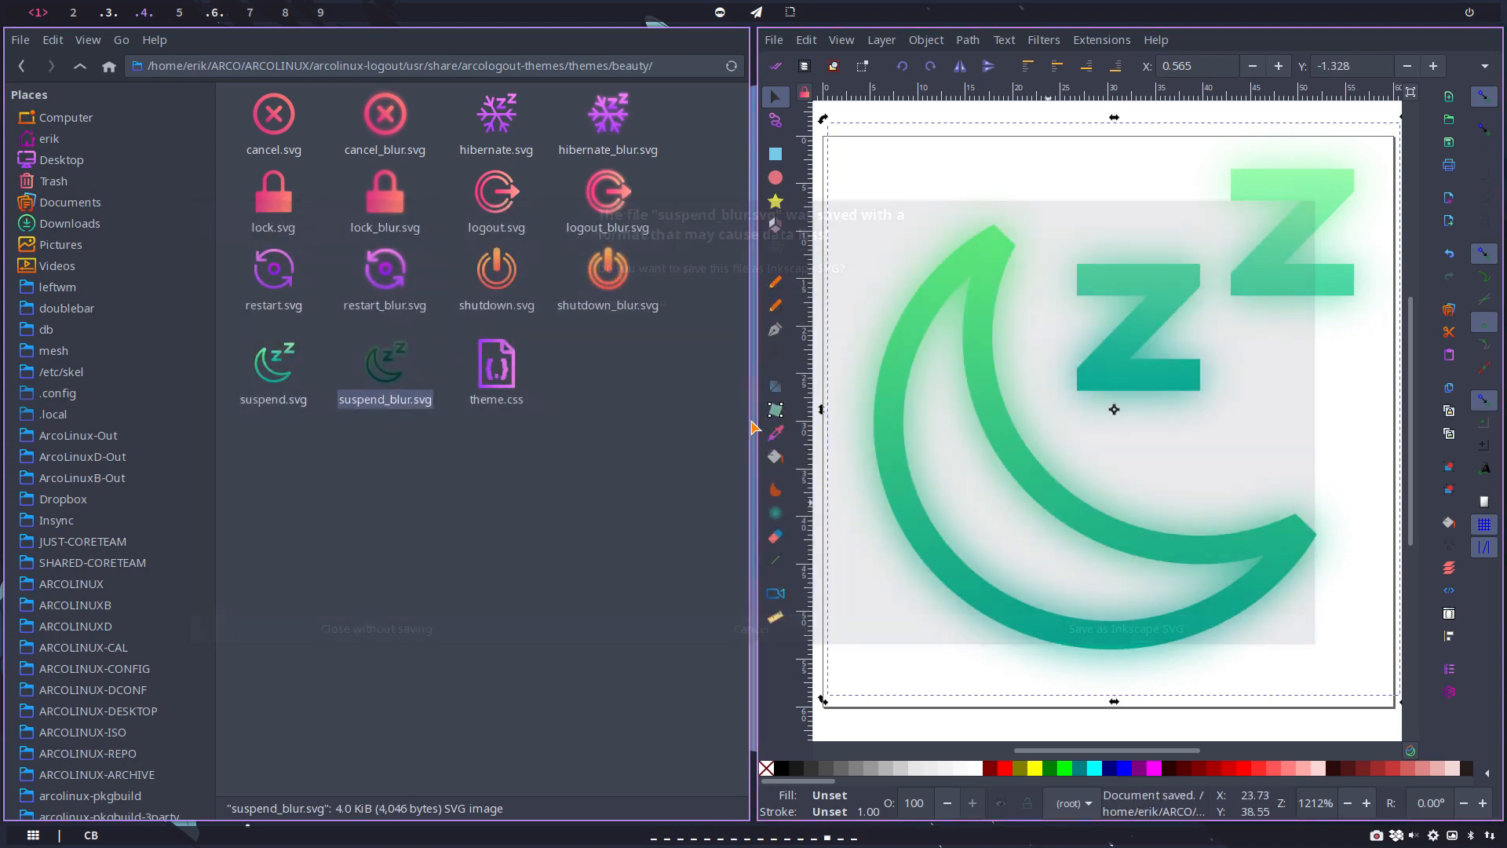
{"action": "left_click", "coordinate": [424, 640]}
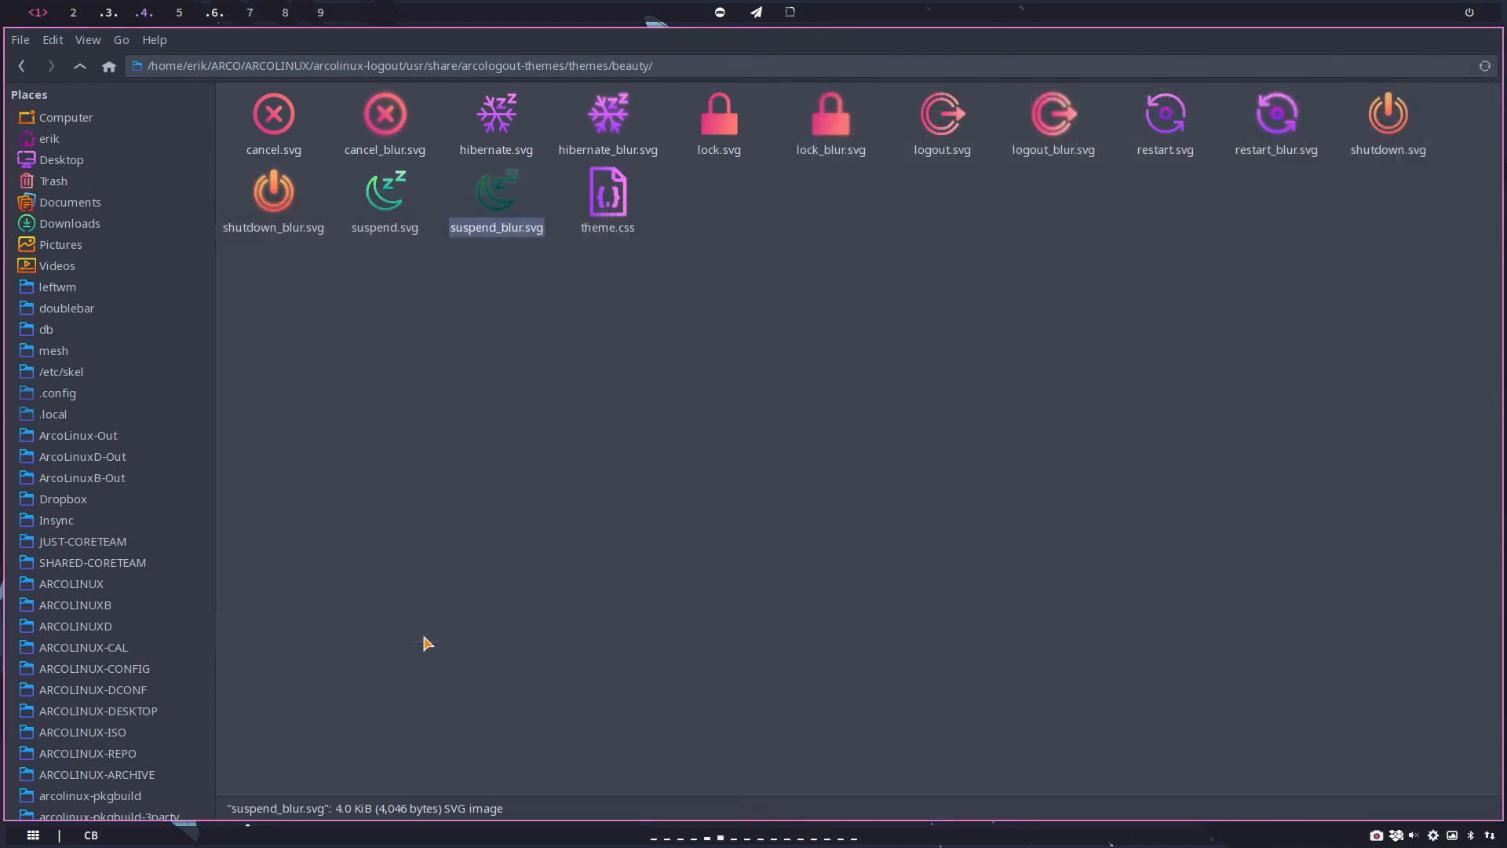
{"action": "left_click", "coordinate": [552, 261]}
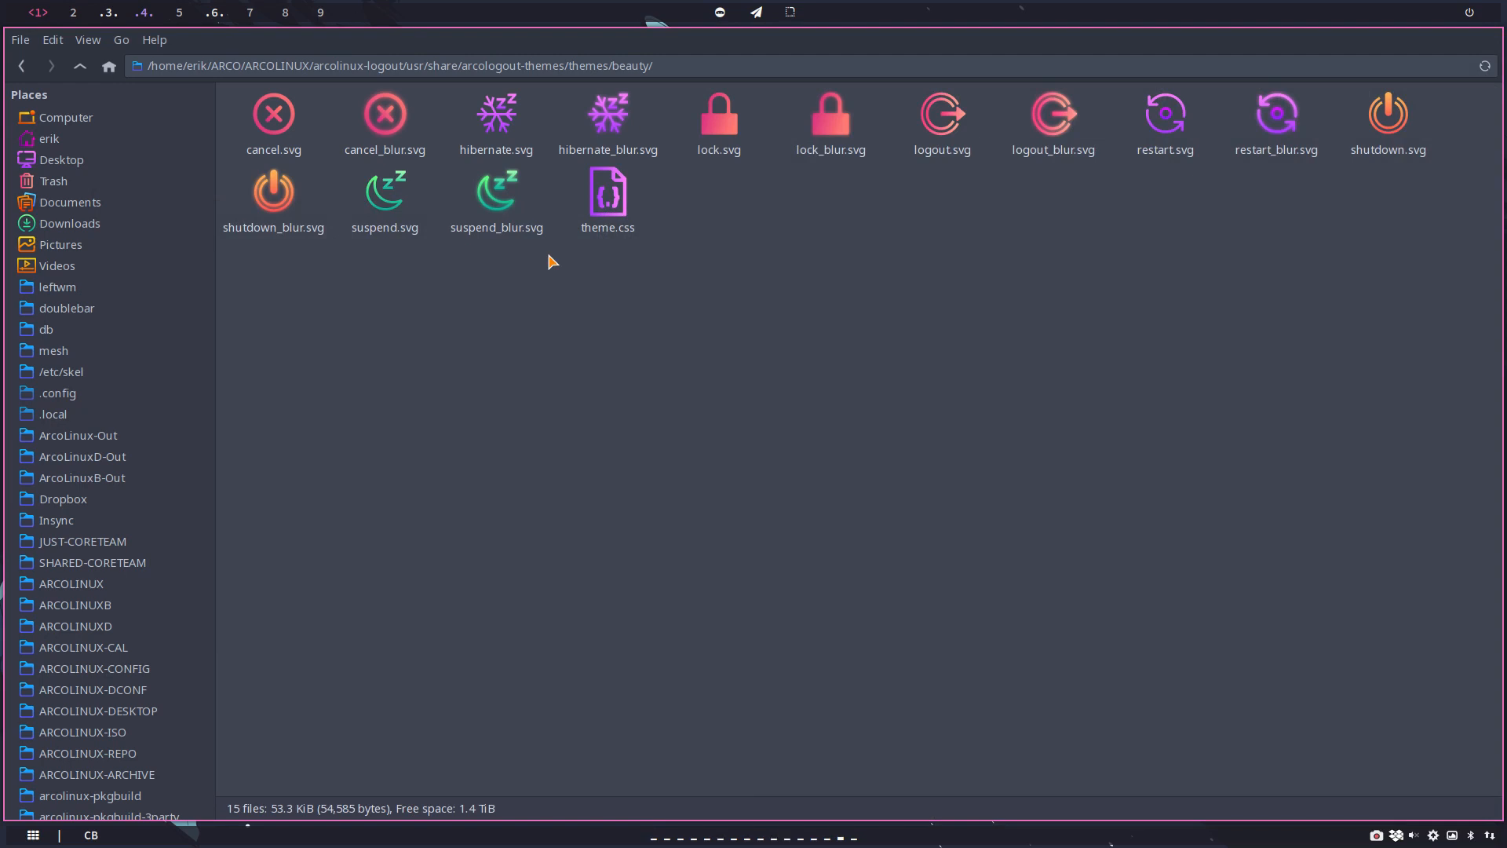
Step: Go up from the beauty theme folder to the arcolinux-logout repository folder and open a terminal there
{"action": "left_click", "coordinate": [81, 68]}
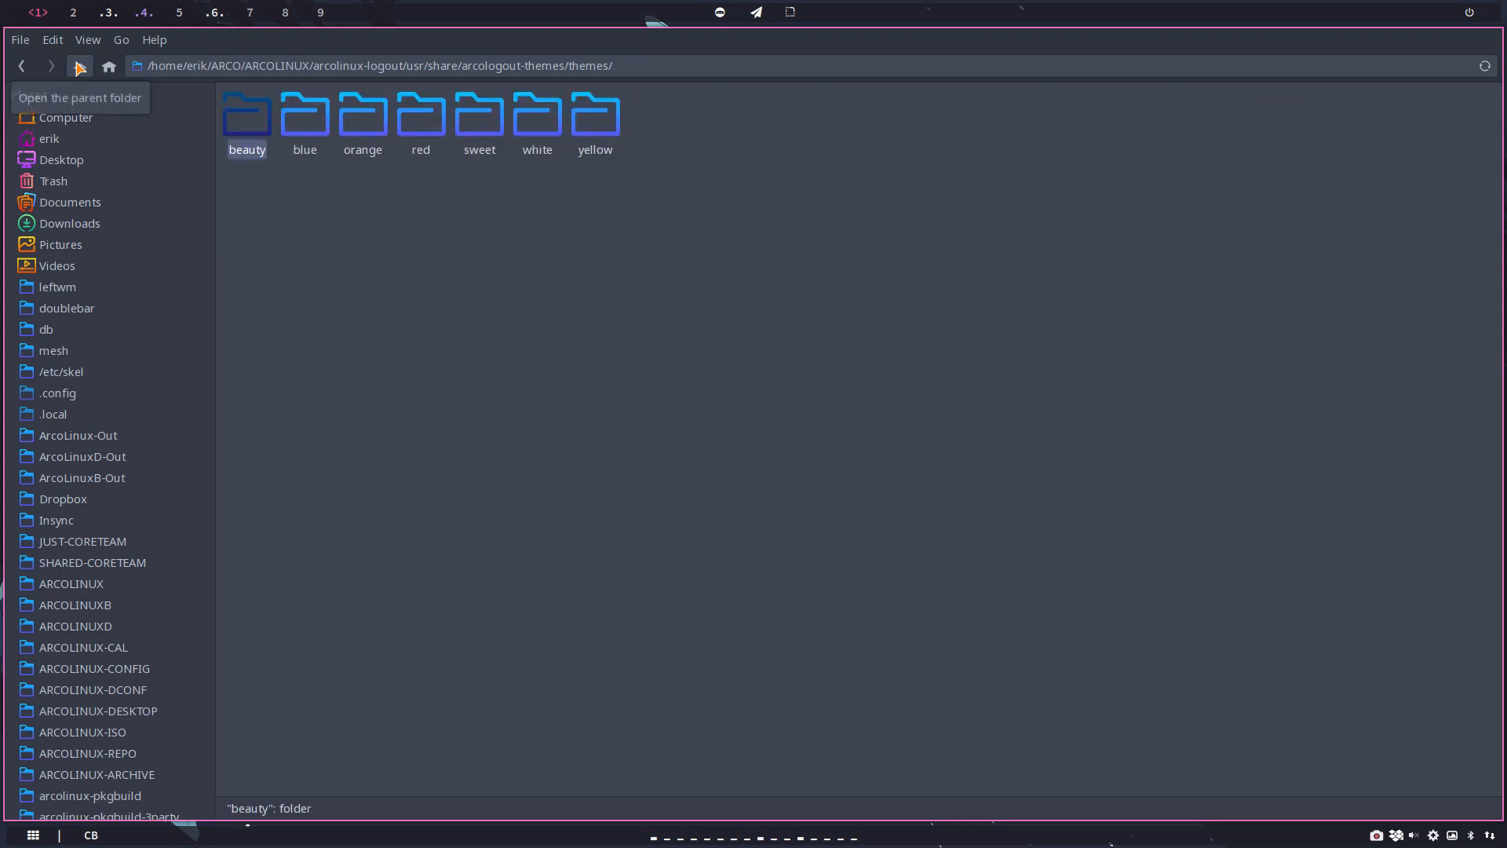
{"action": "left_click", "coordinate": [80, 69]}
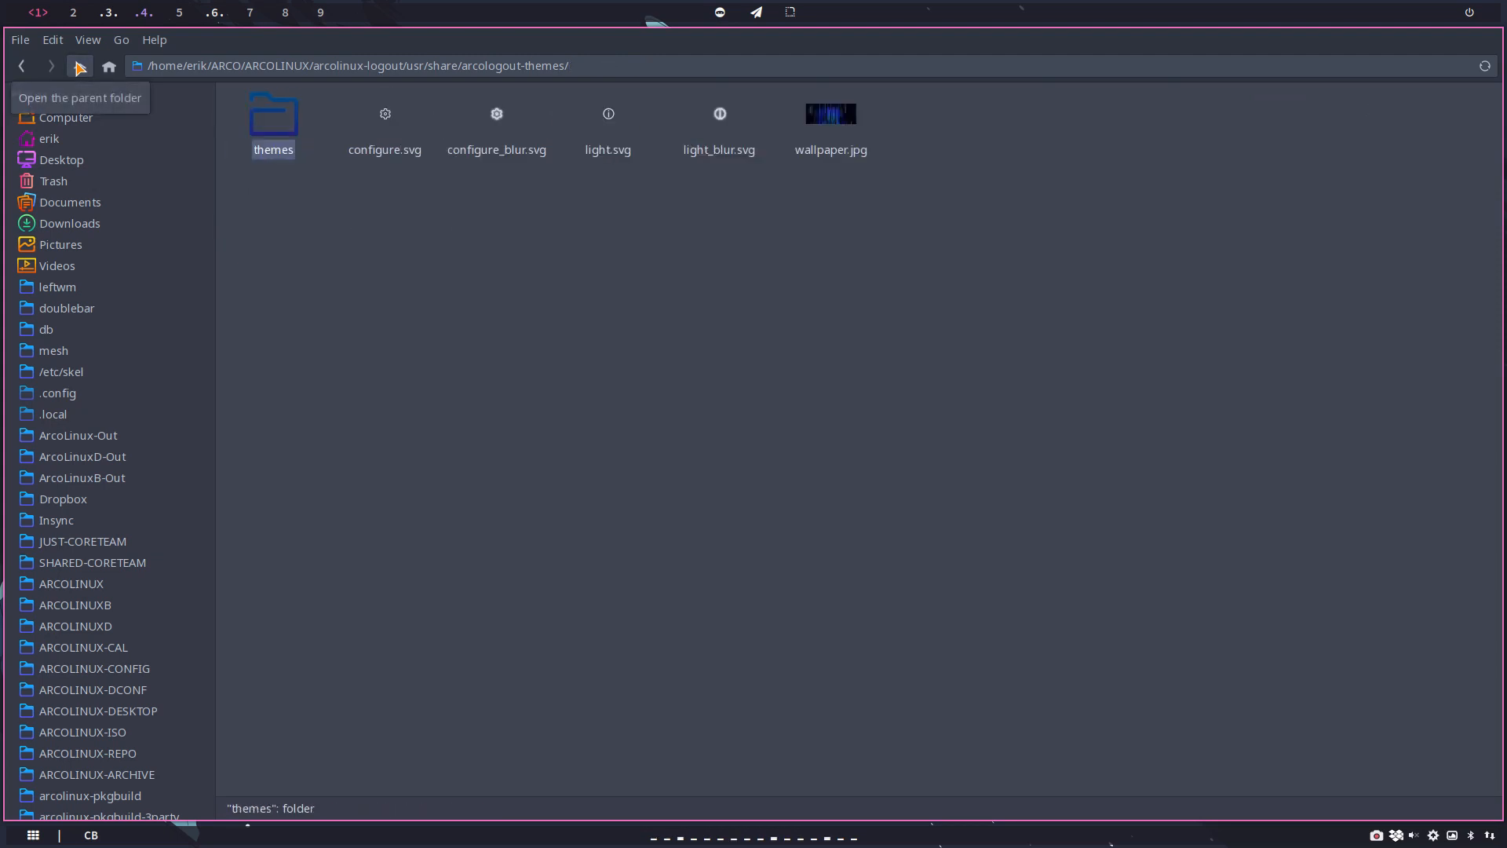
{"action": "left_click", "coordinate": [80, 68]}
{"action": "left_click", "coordinate": [80, 68]}
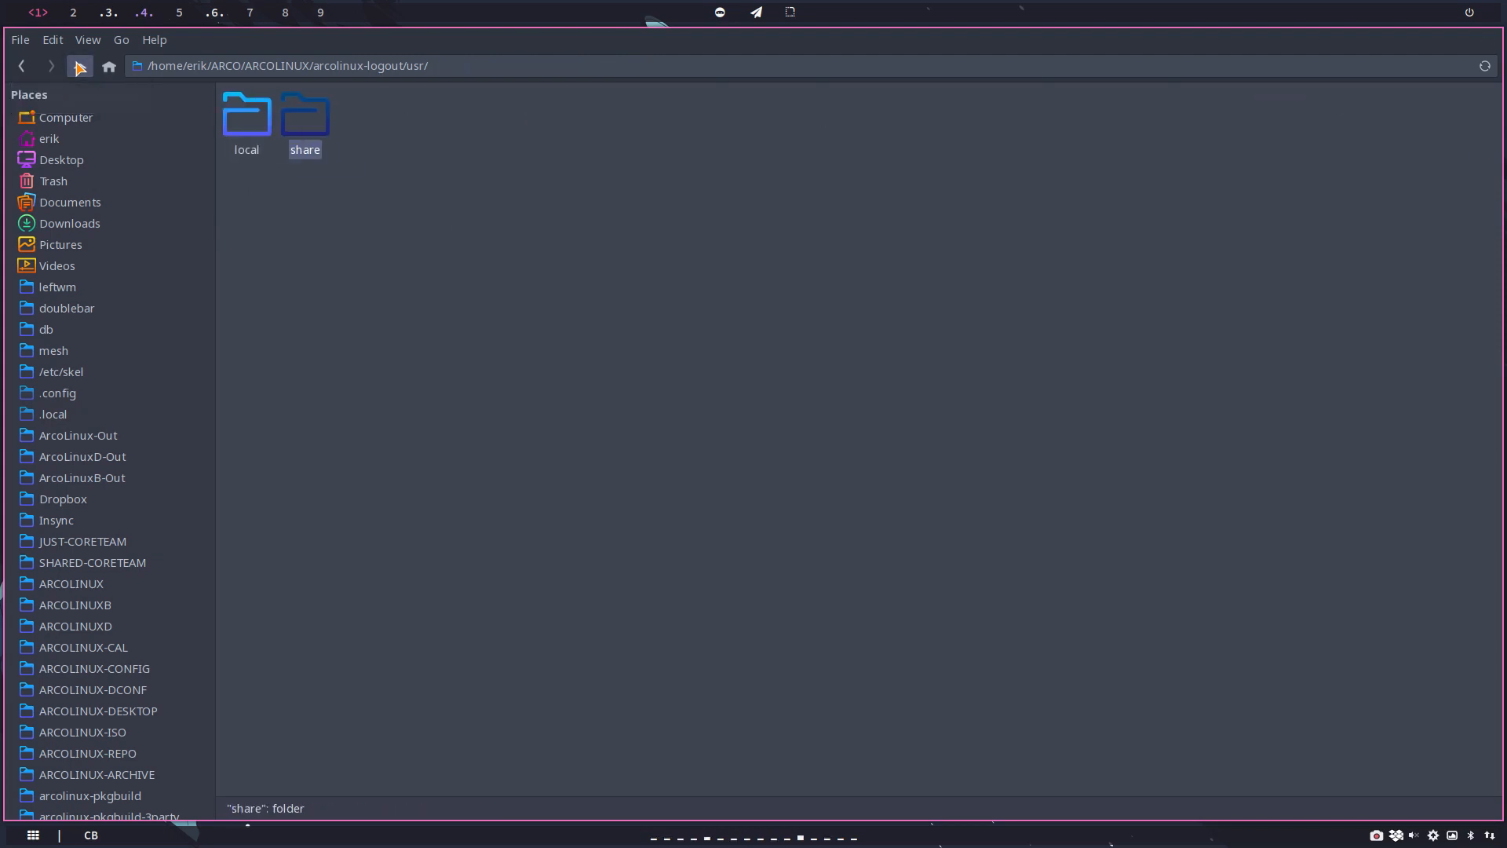
{"action": "left_click", "coordinate": [80, 68]}
{"action": "right_click", "coordinate": [438, 293]}
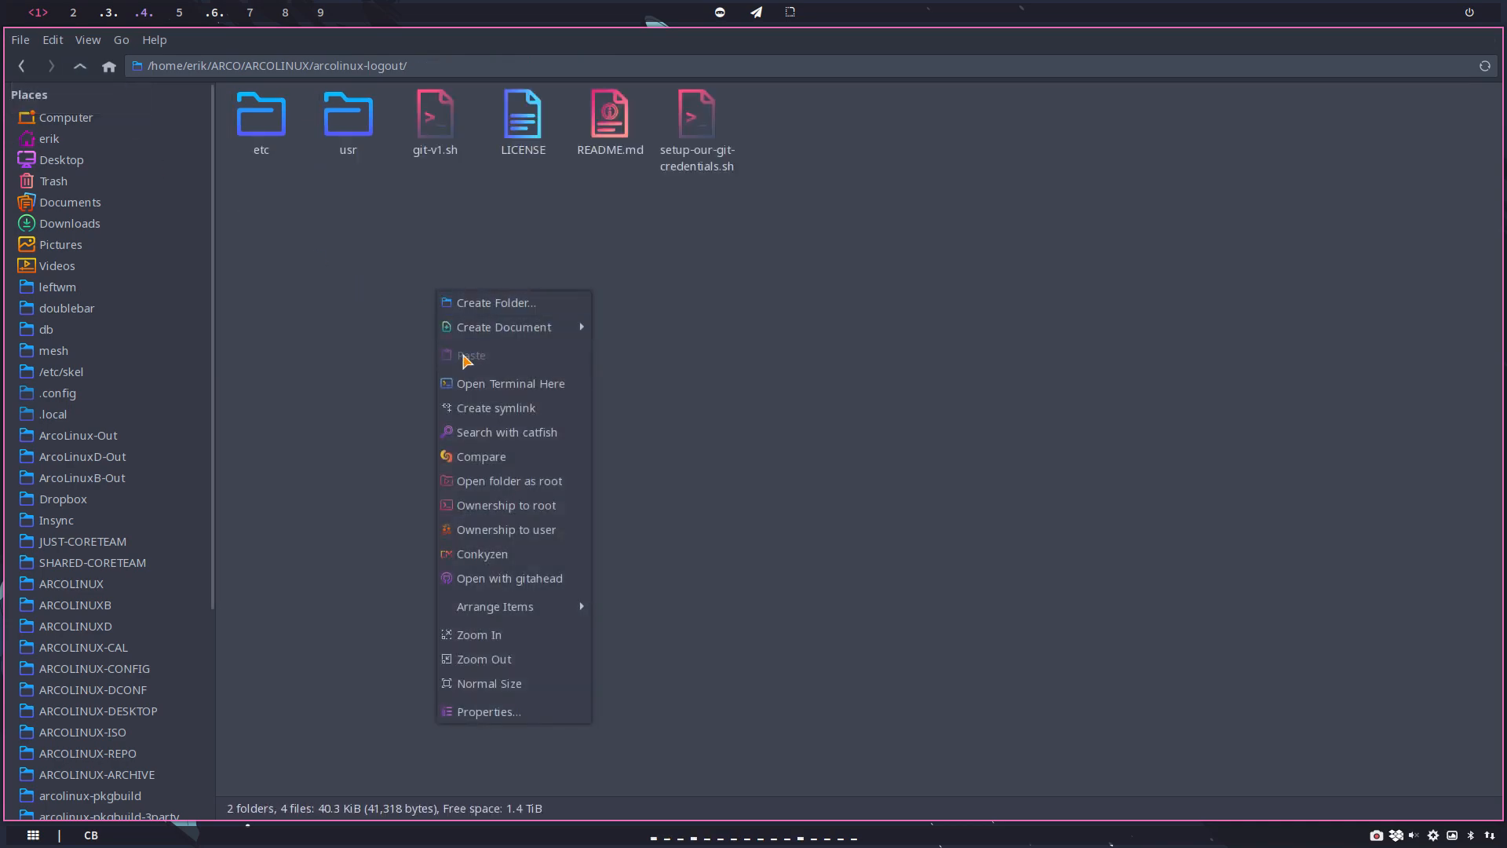
{"action": "left_click", "coordinate": [483, 380]}
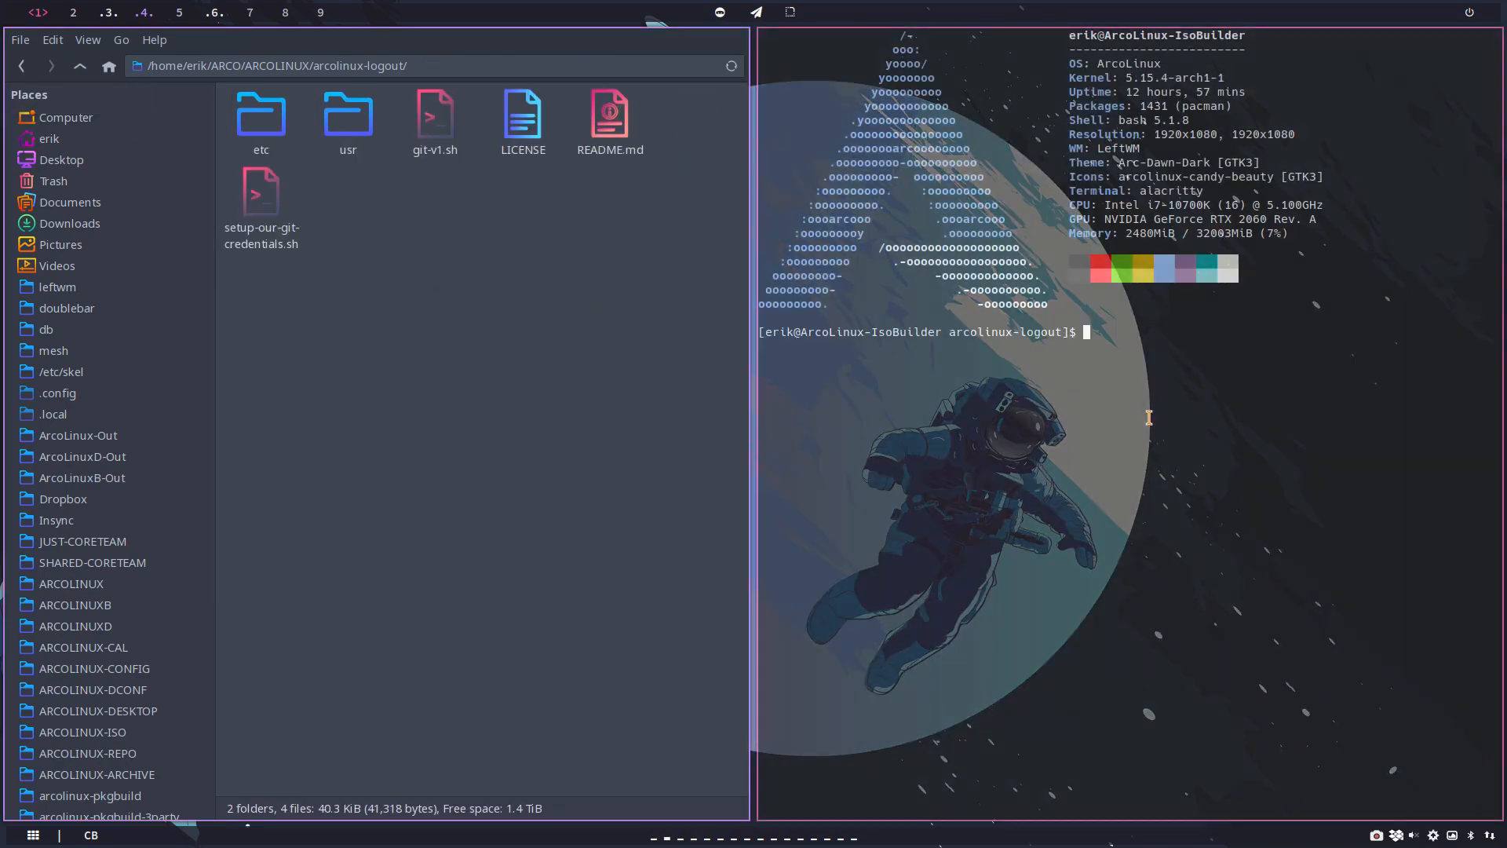
Step: Run ./git-v1.sh to commit and push the repository with the comment "beauty icons"
{"action": "type", "text": "./g"}
{"action": "key", "text": "Tab"}
{"action": "key", "text": "Return"}
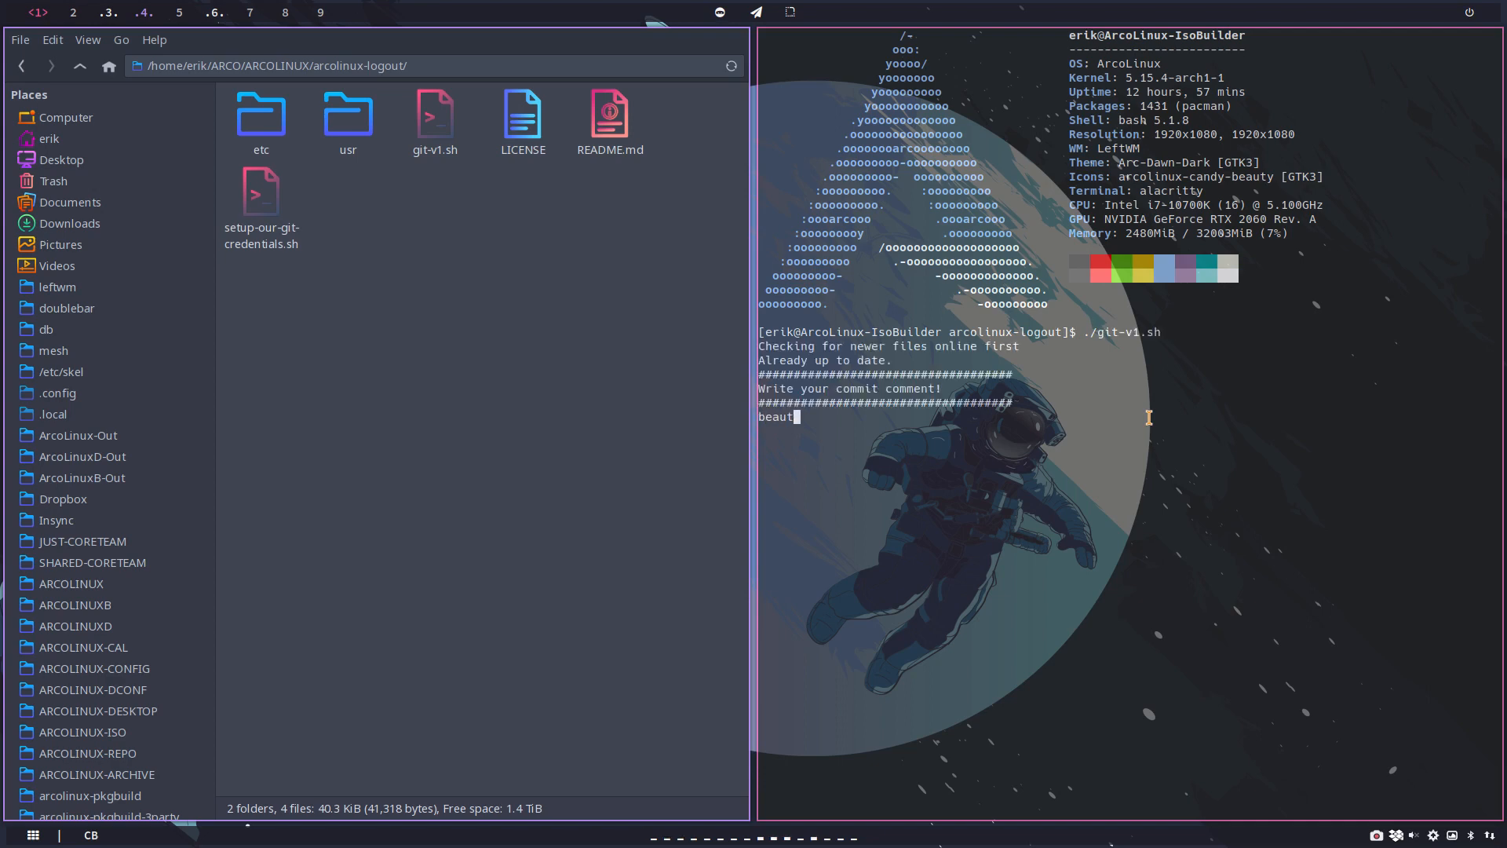
{"action": "type", "text": "beauty icons"}
{"action": "key", "text": "Return"}
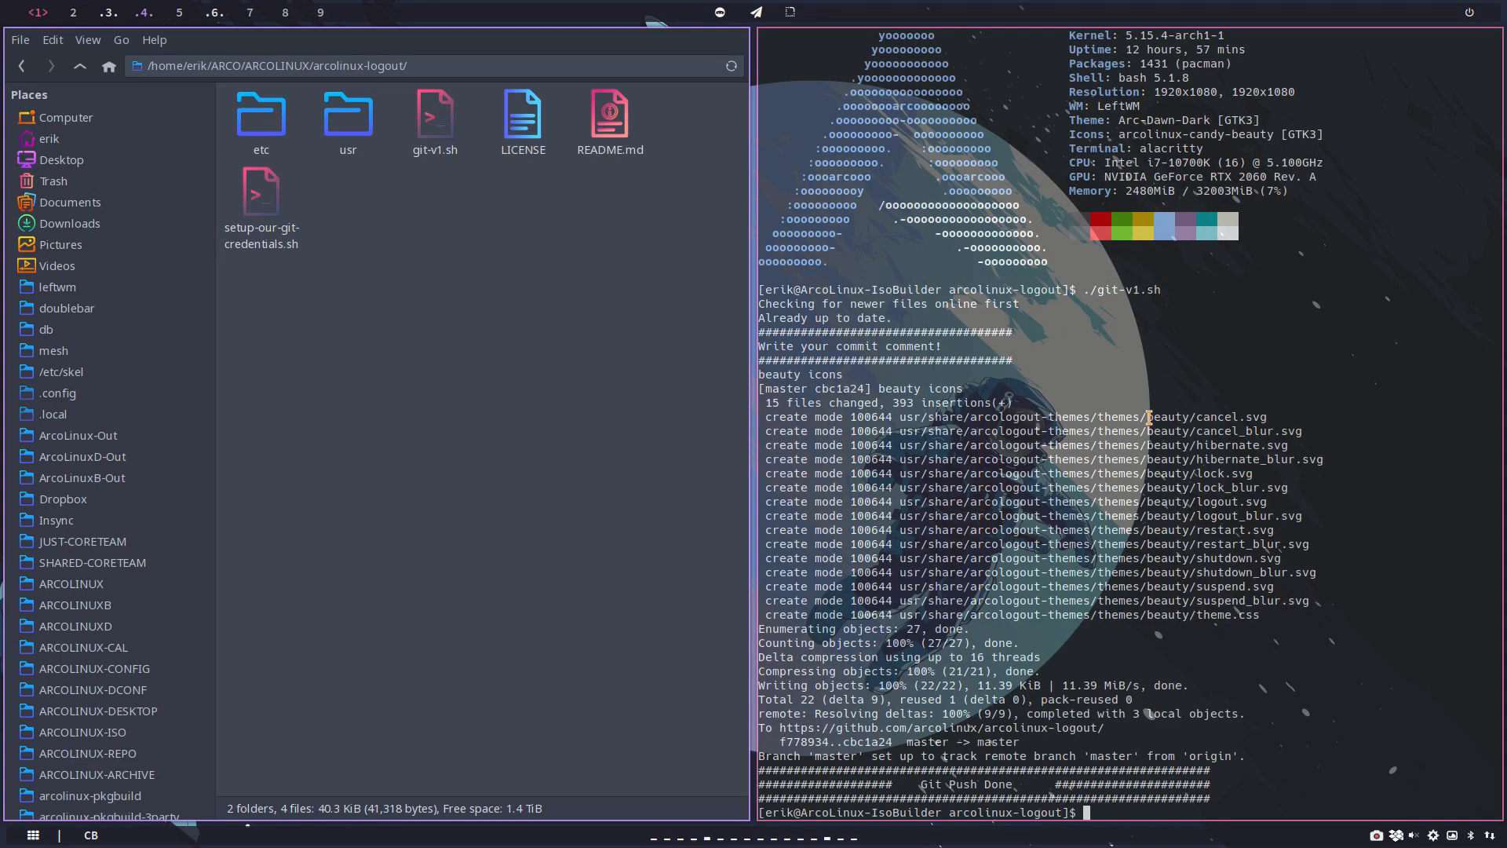
Step: Open the arcolinux-logout-git package folder inside arcolinux-pkgbuild/ARCOLINUX
{"action": "left_click", "coordinate": [136, 799]}
{"action": "double_click", "coordinate": [303, 154]}
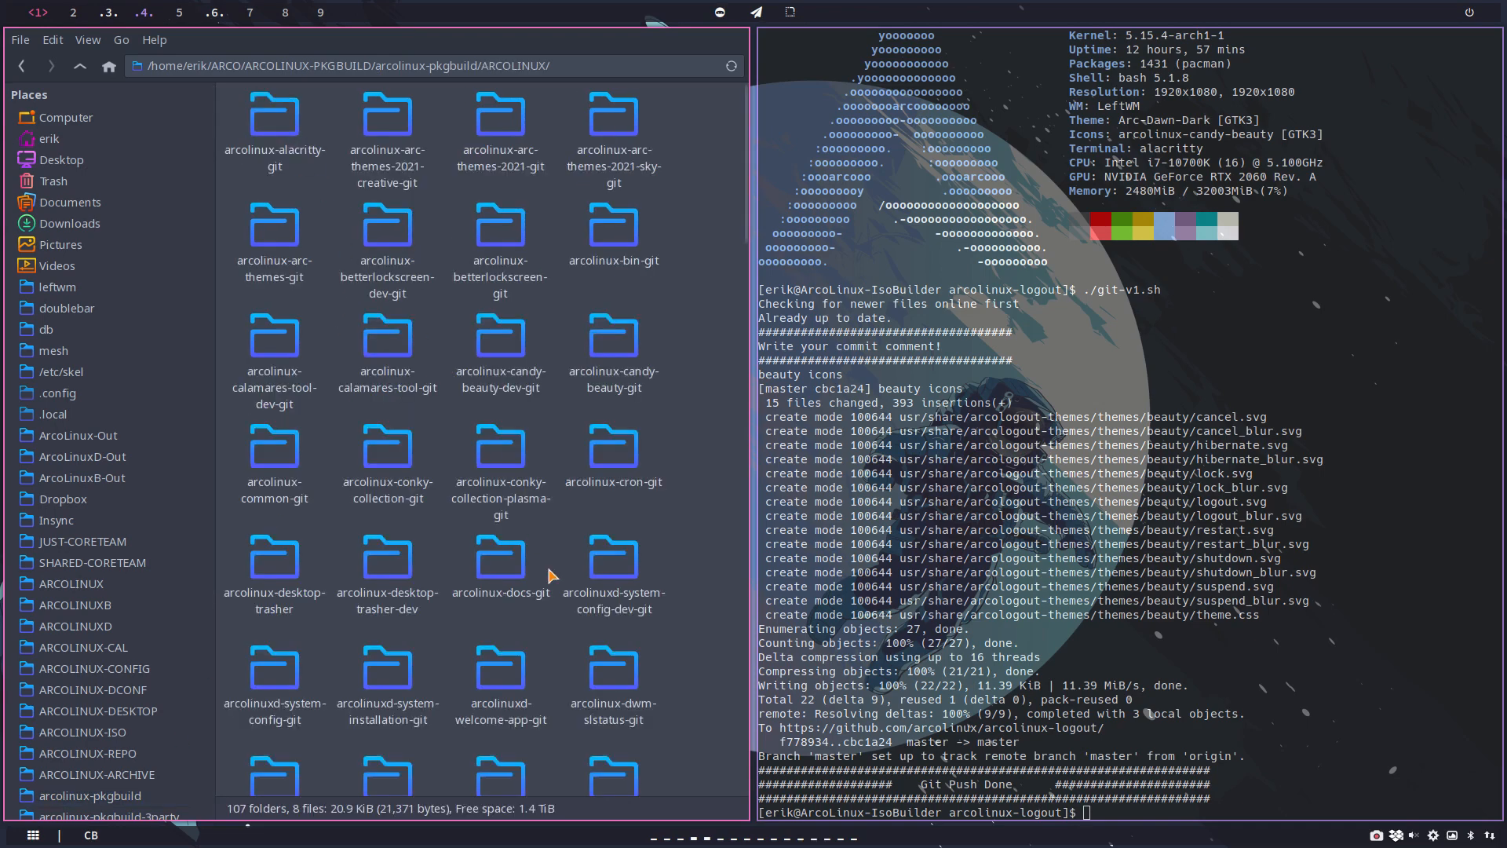
{"action": "scroll", "coordinate": [552, 575], "scroll_direction": "down", "scroll_amount": 10}
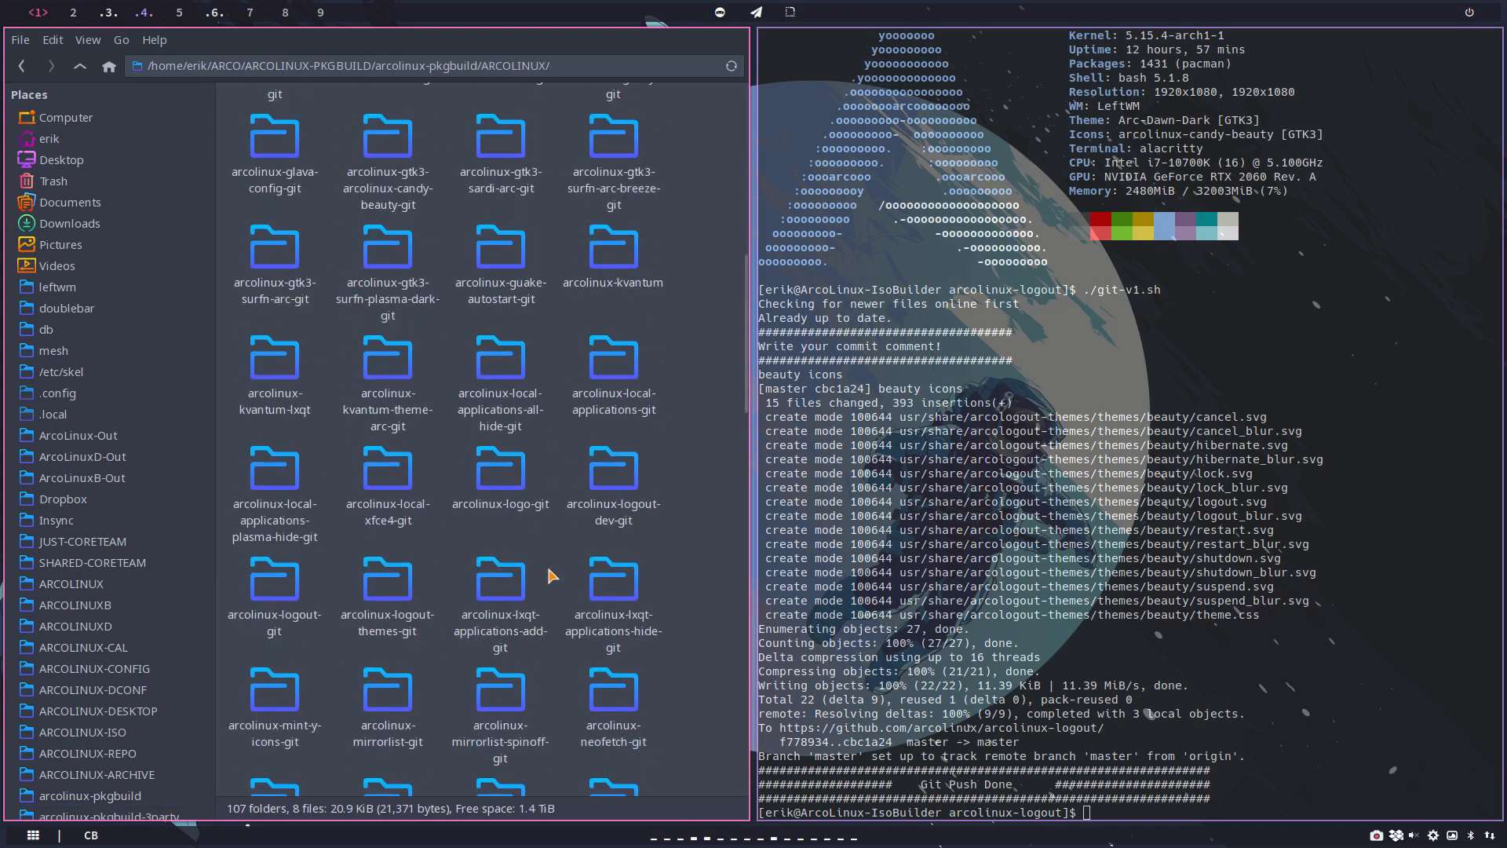
{"action": "scroll", "coordinate": [552, 575], "scroll_direction": "down", "scroll_amount": 5}
{"action": "scroll", "coordinate": [552, 575], "scroll_direction": "down", "scroll_amount": 4}
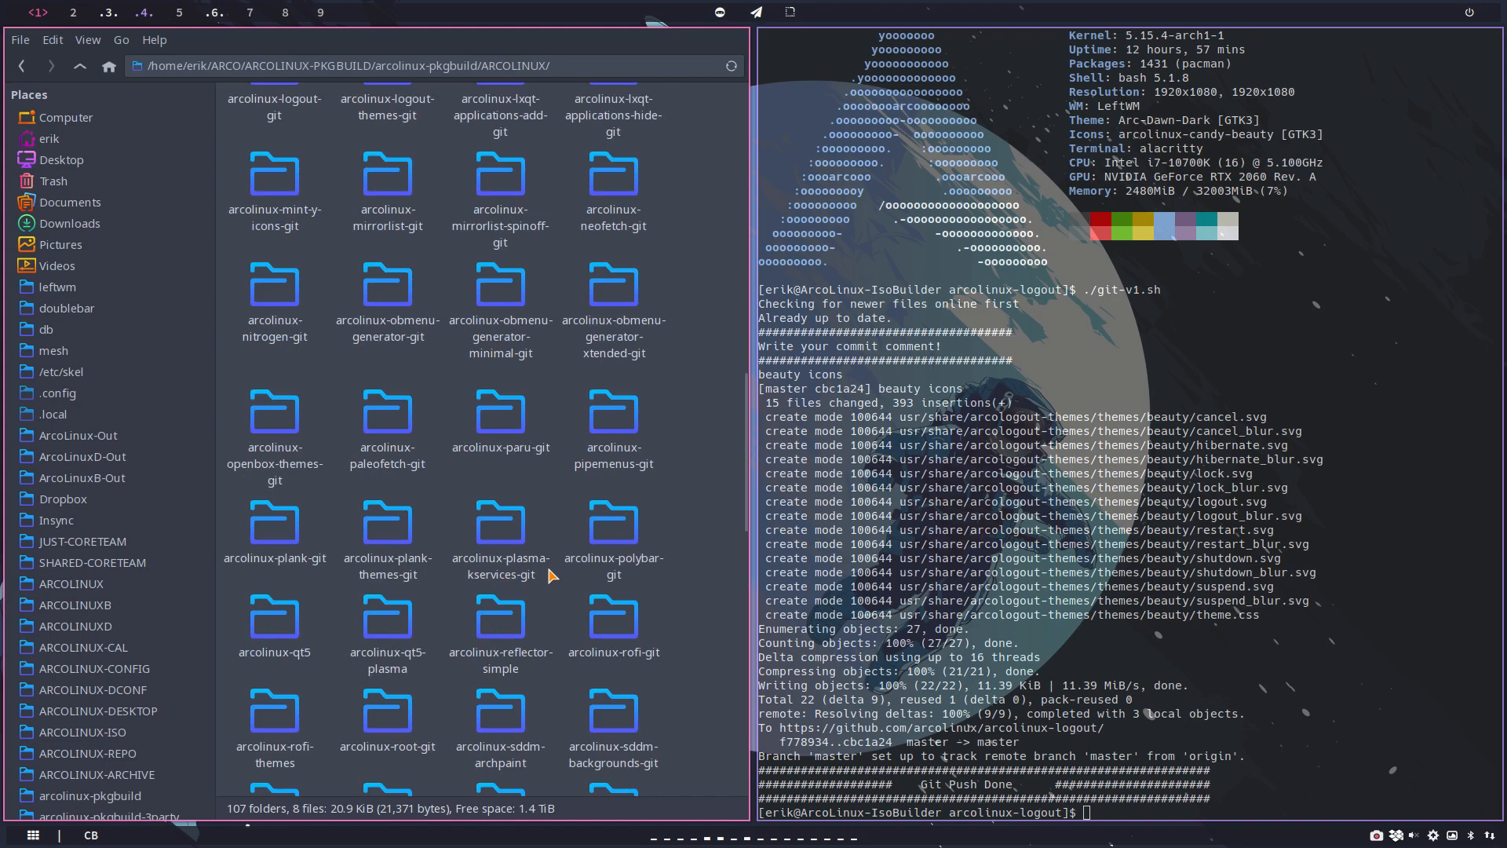
{"action": "scroll", "coordinate": [552, 575], "scroll_direction": "up", "scroll_amount": 4}
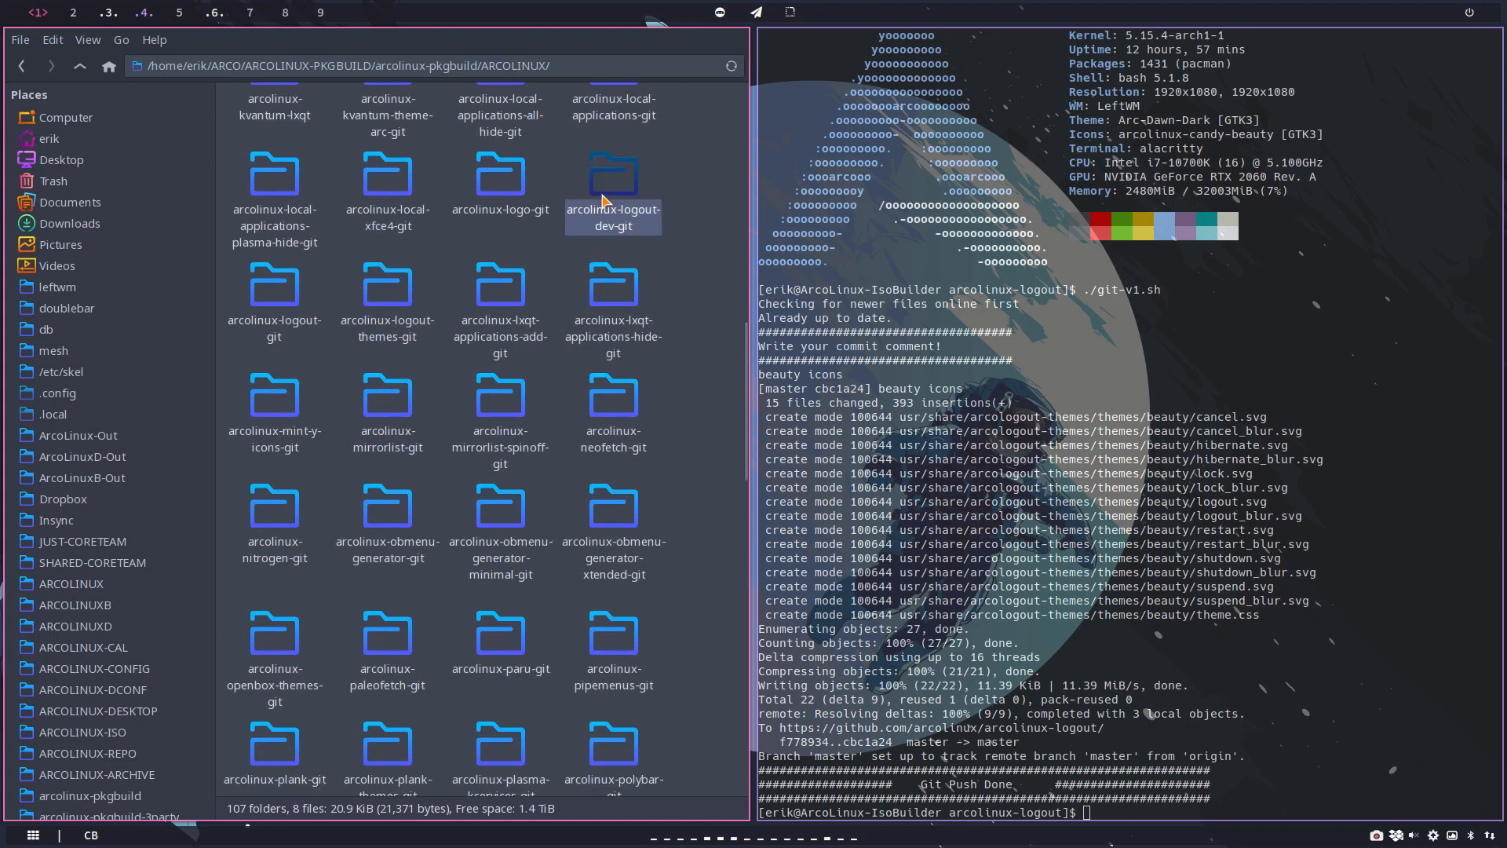
{"action": "double_click", "coordinate": [280, 296]}
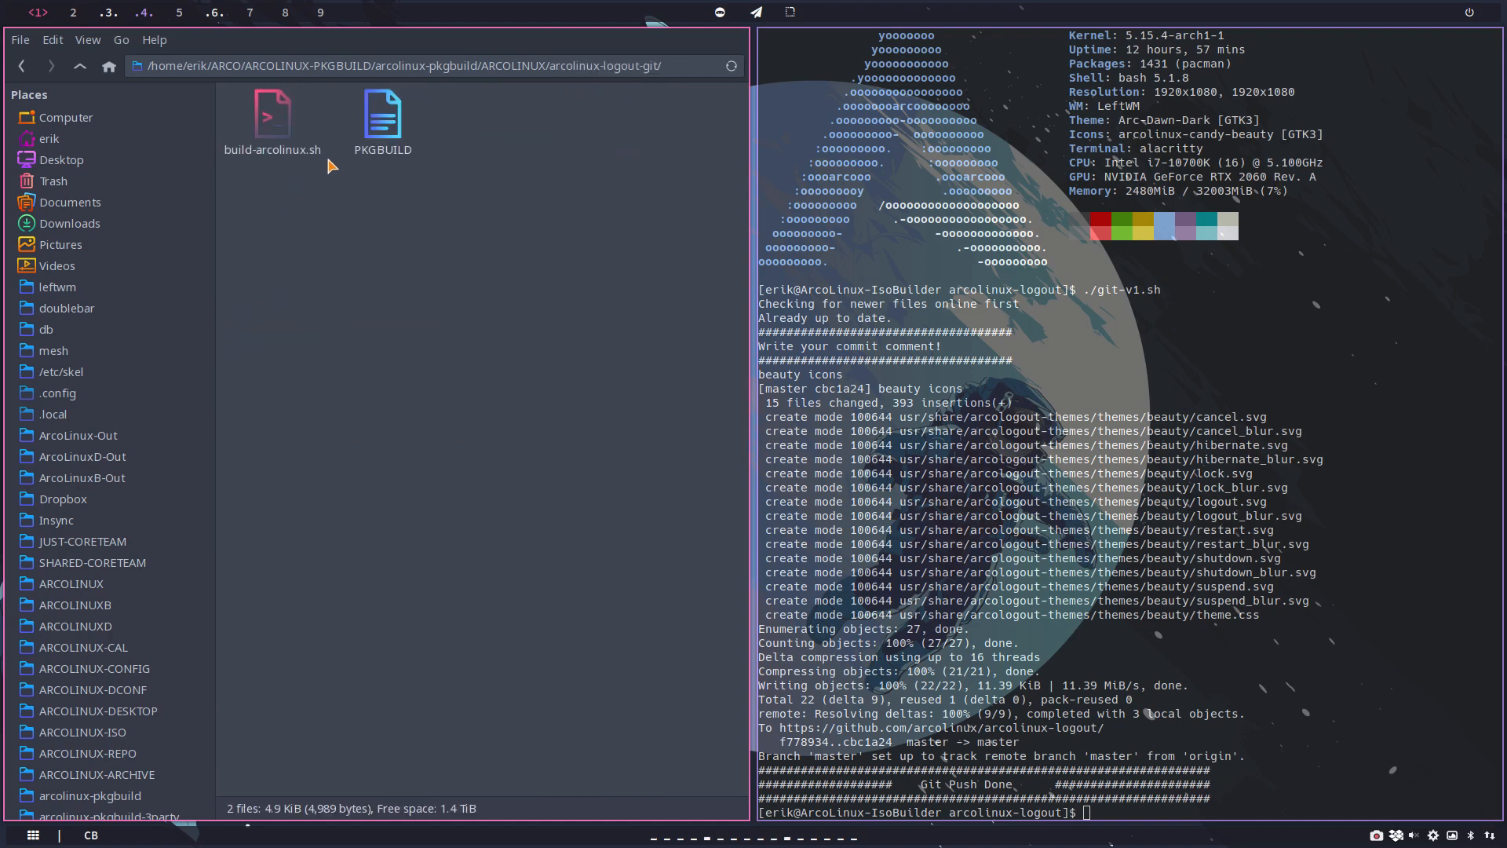
Step: Set destiny to $destination4 in build-arcolinux.sh, save the script, and close the editor
{"action": "double_click", "coordinate": [279, 130]}
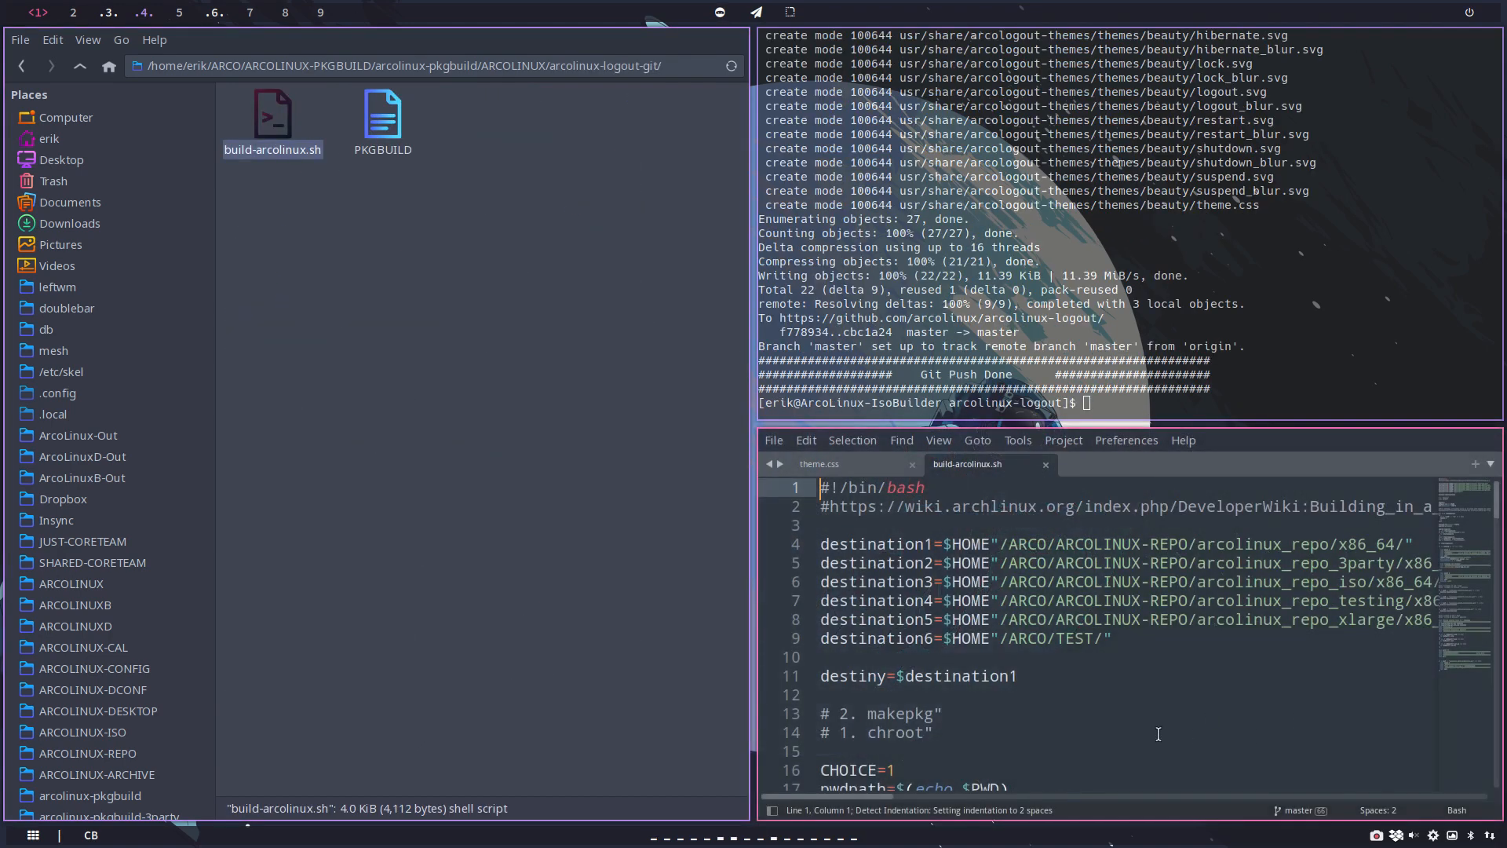
{"action": "left_click", "coordinate": [1050, 677]}
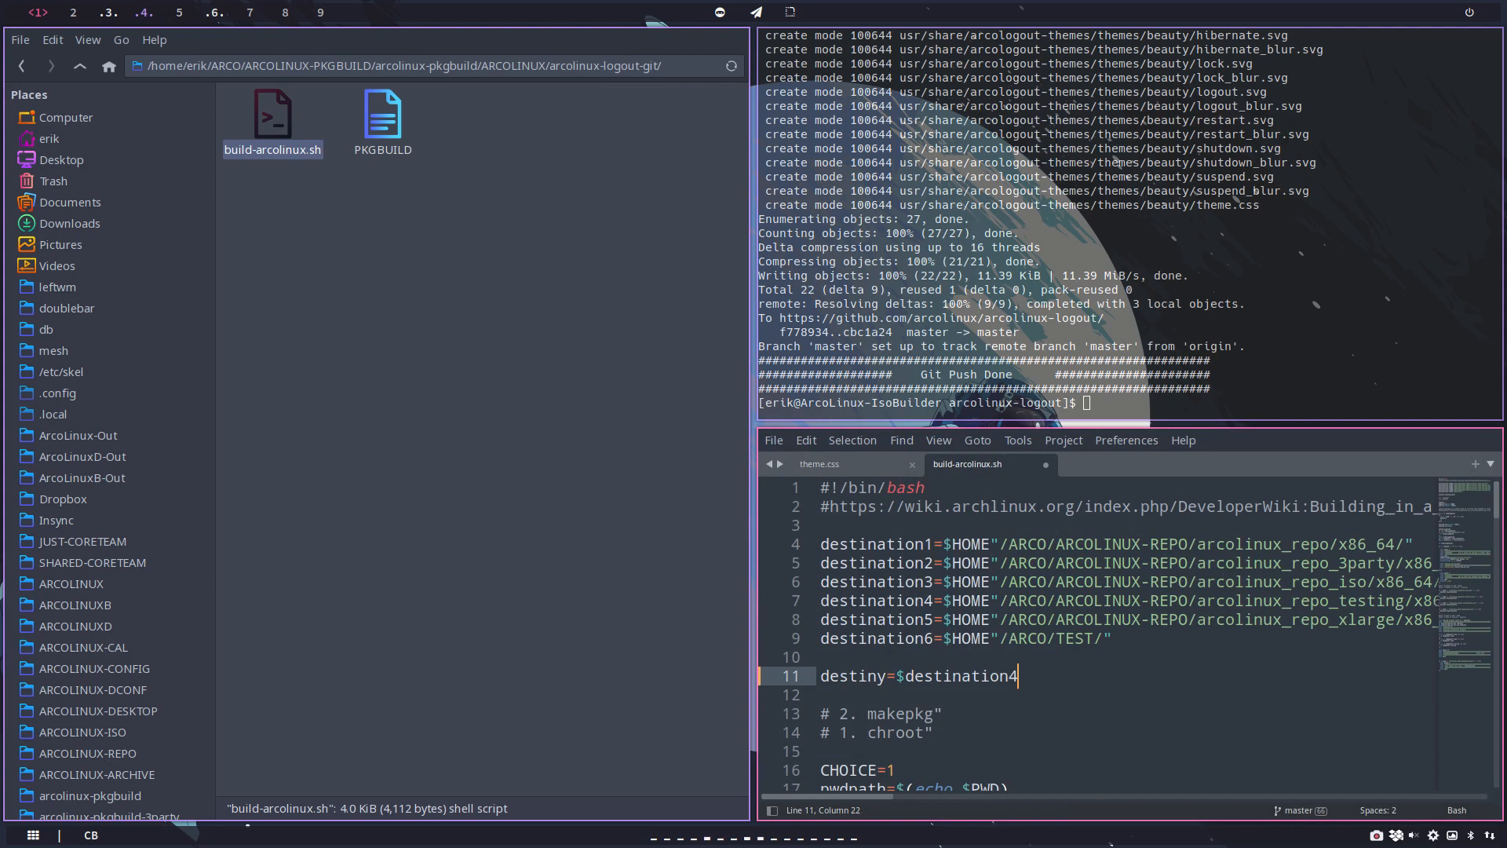
{"action": "key", "text": "ctrl+s"}
{"action": "key", "text": "super+q"}
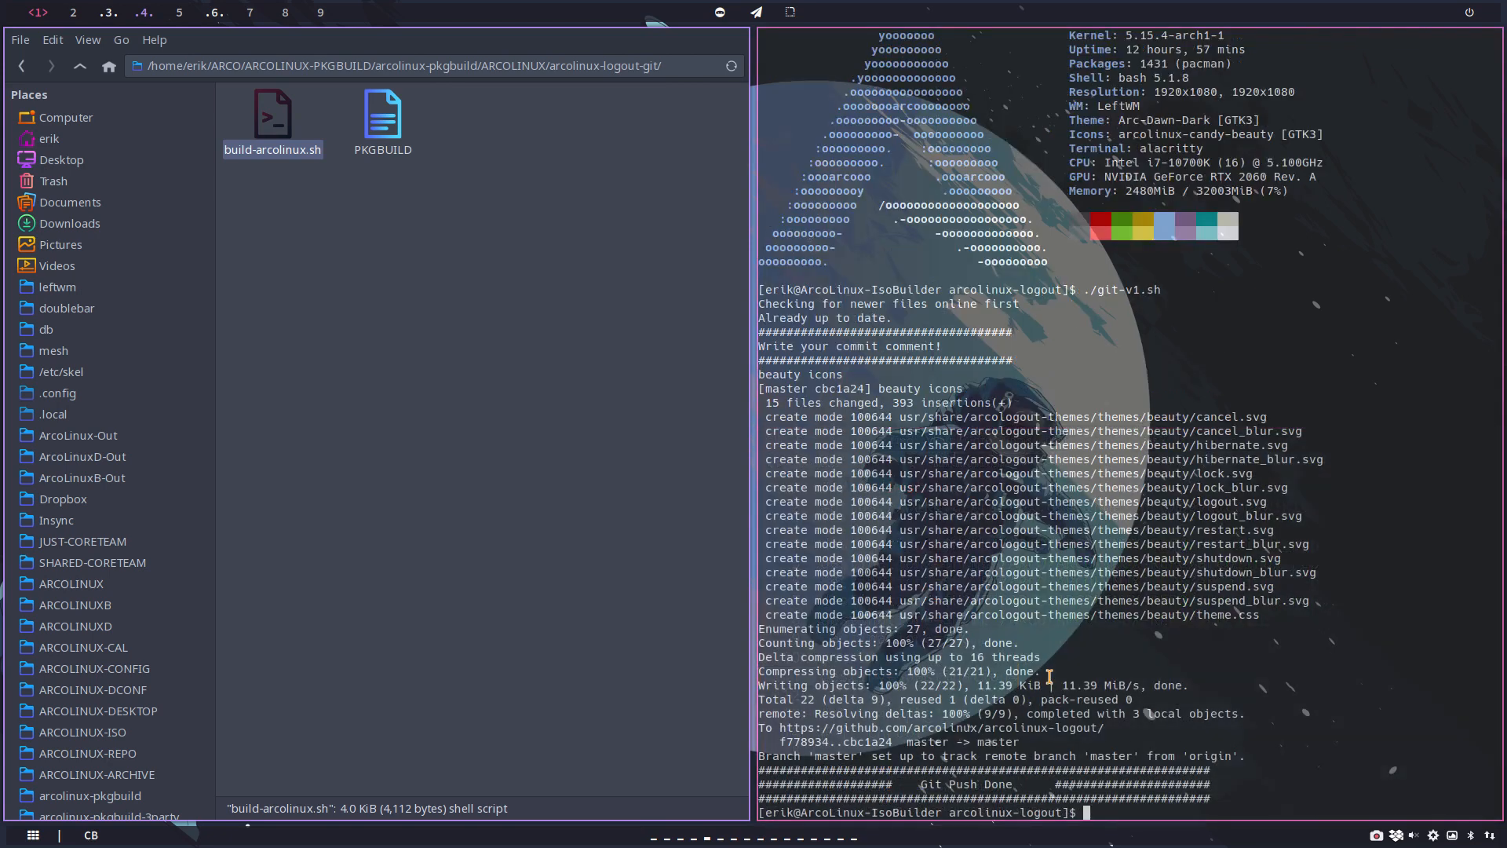
Step: Open a terminal in the arcolinux-logout-git folder and run ./build-arcolinux.sh, entering the sudo password
{"action": "right_click", "coordinate": [375, 361]}
{"action": "left_click", "coordinate": [442, 452]}
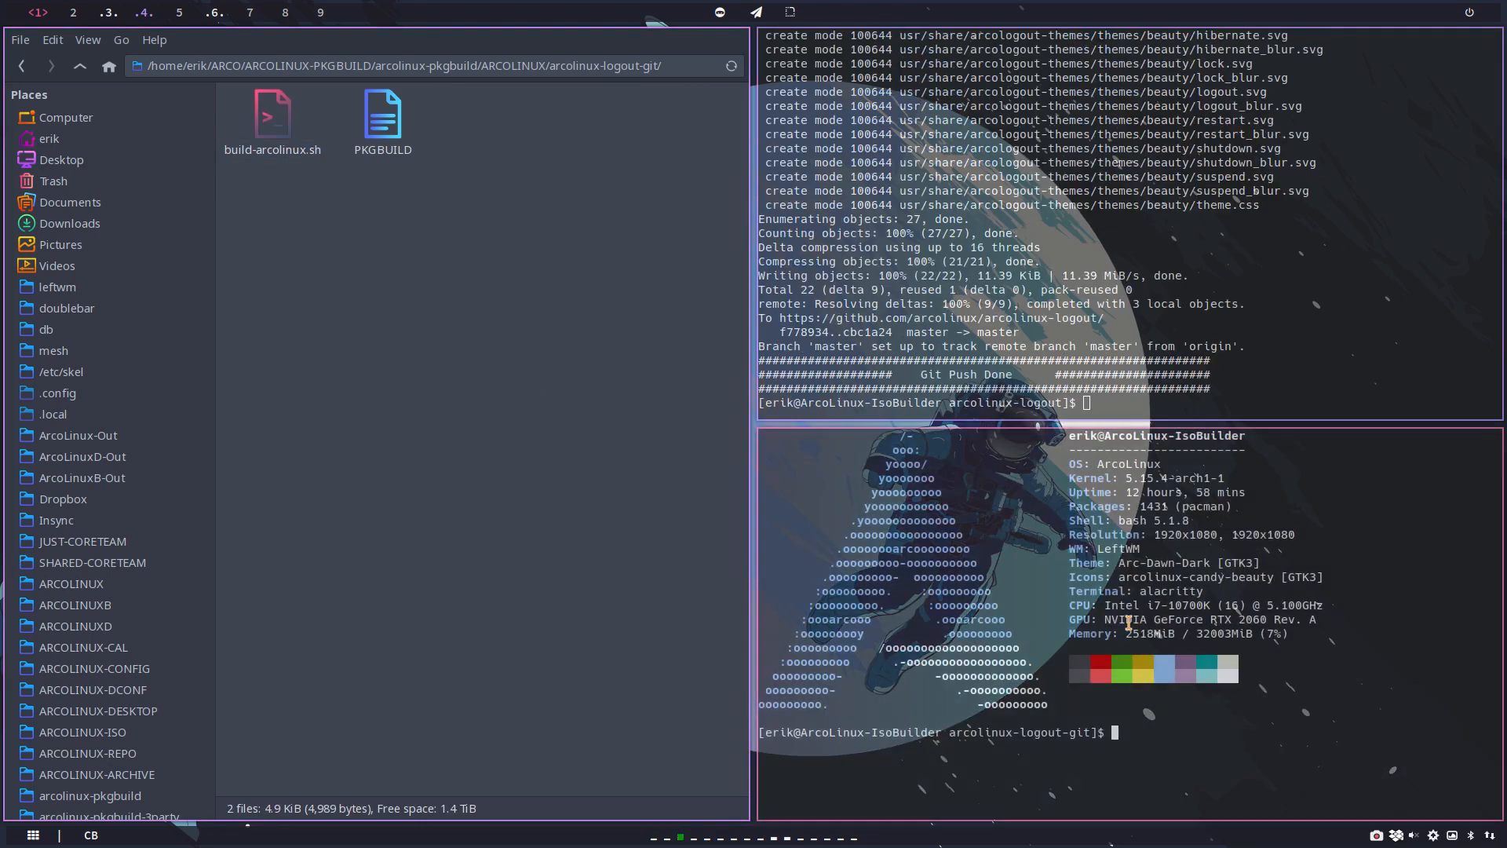
{"action": "type", "text": "./build-arcolinux.sh"}
{"action": "key", "text": "Return"}
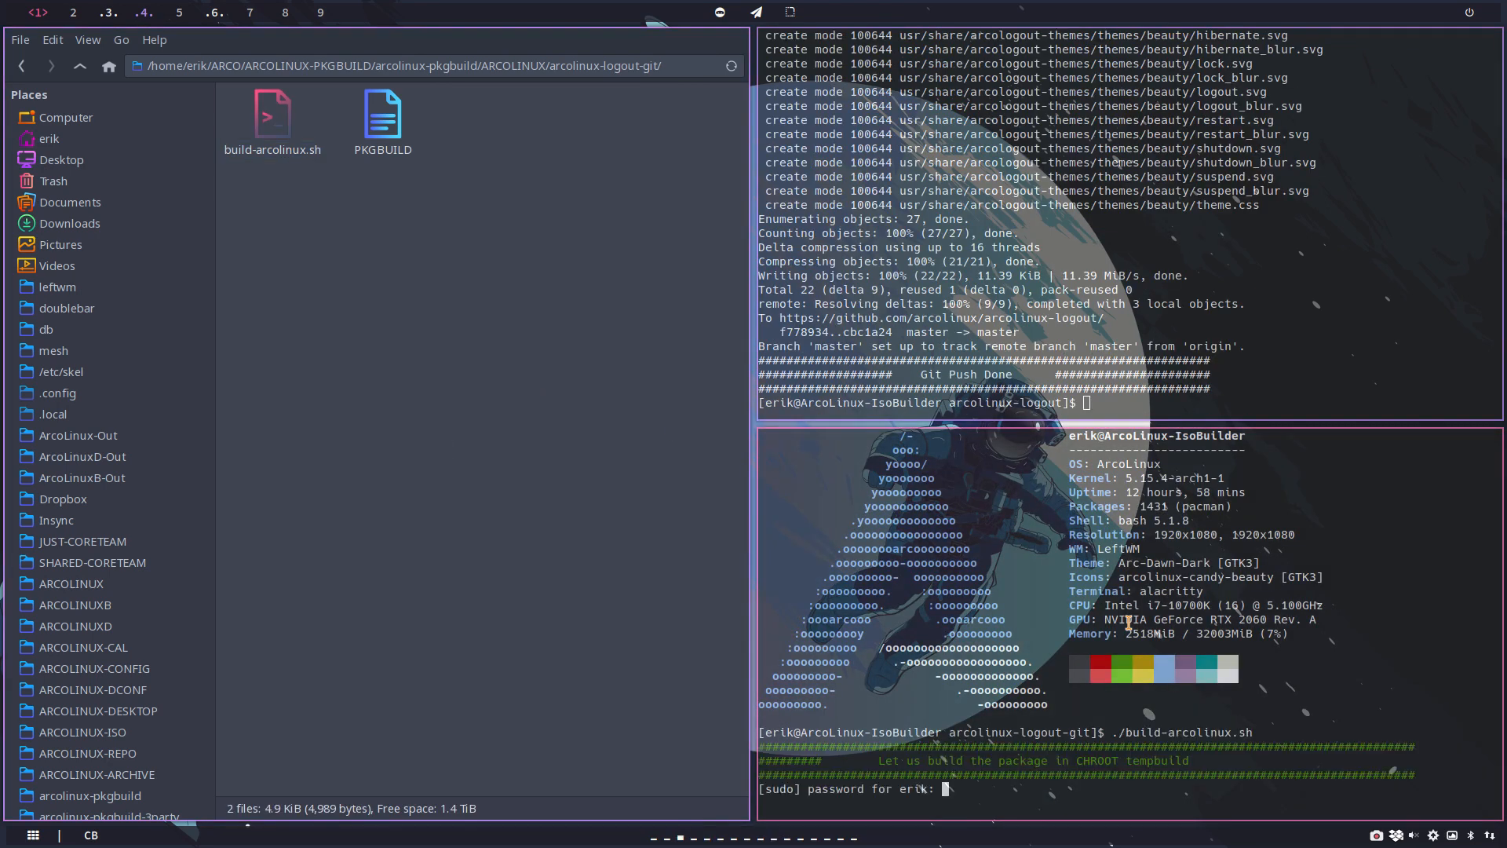
{"action": "key", "text": "Return"}
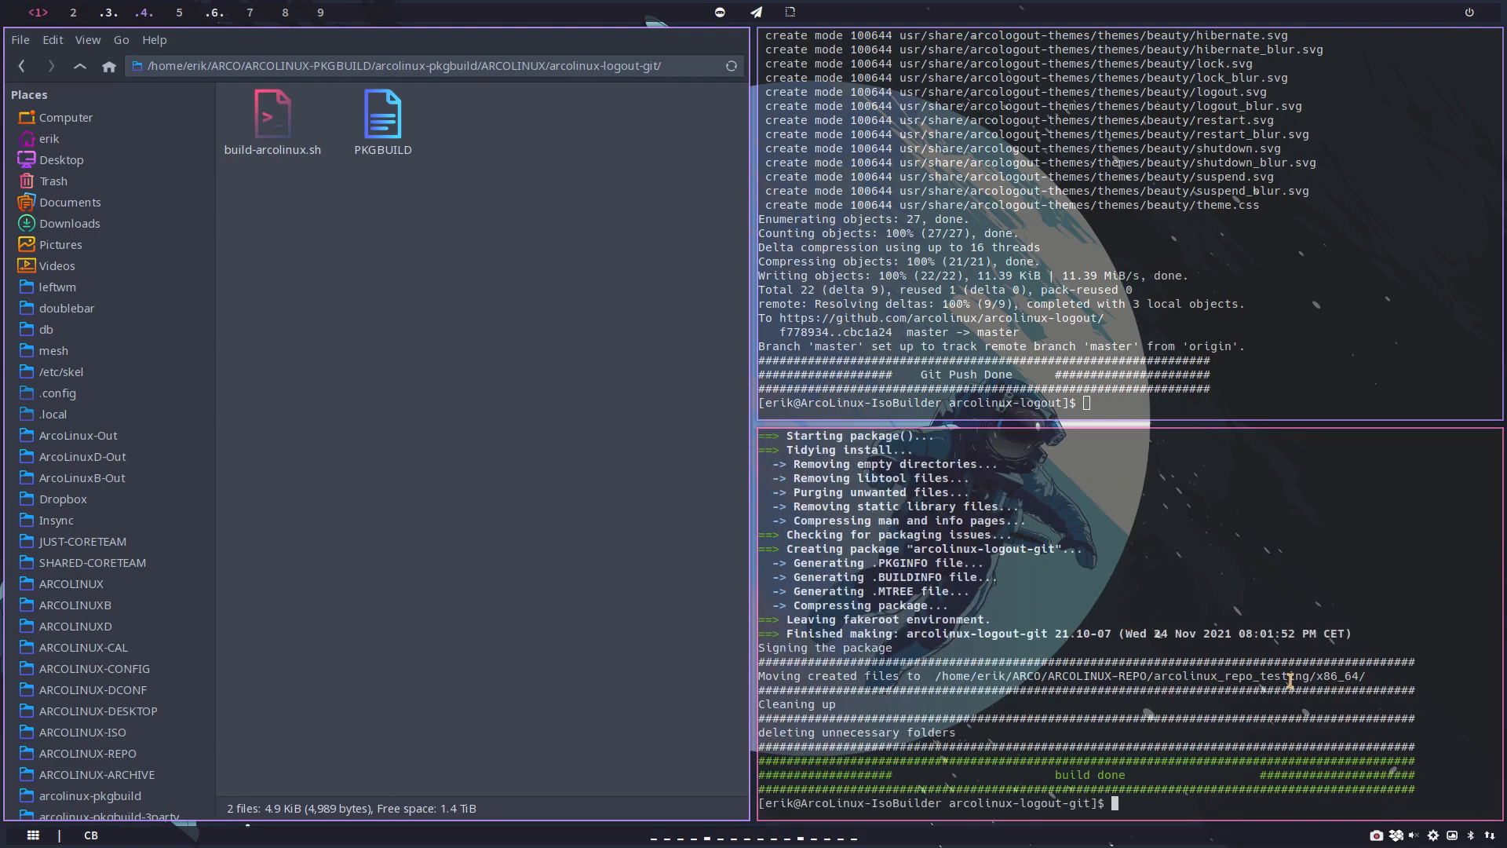
Step: Check the path where the built package was moved, and close both terminals and the file manager
{"action": "left_click_drag", "start_coordinate": [1239, 676], "coordinate": [1310, 675]}
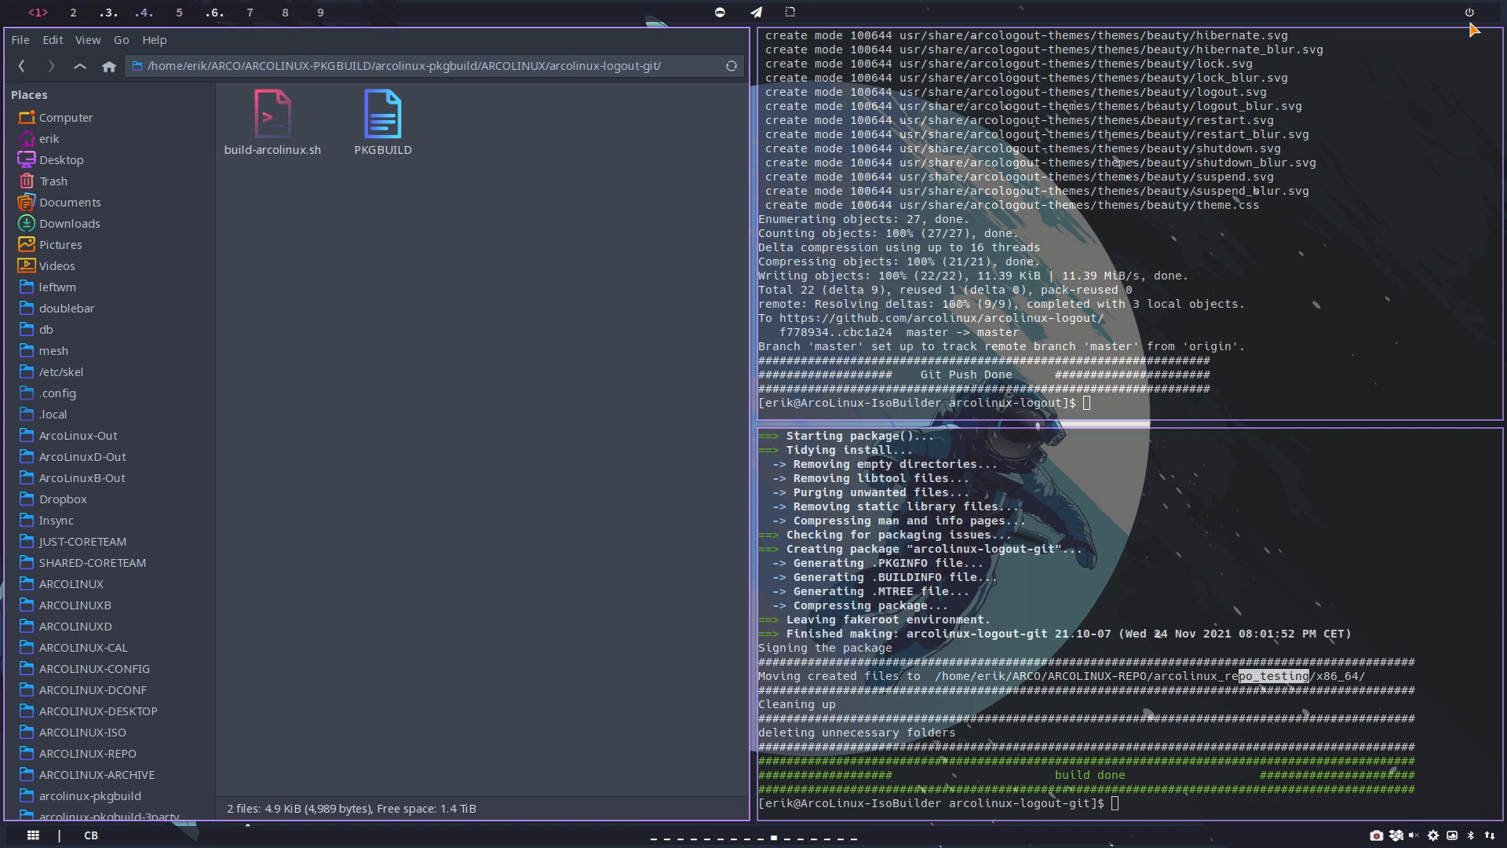
{"action": "key", "text": "super+q"}
{"action": "key", "text": "super+q"}
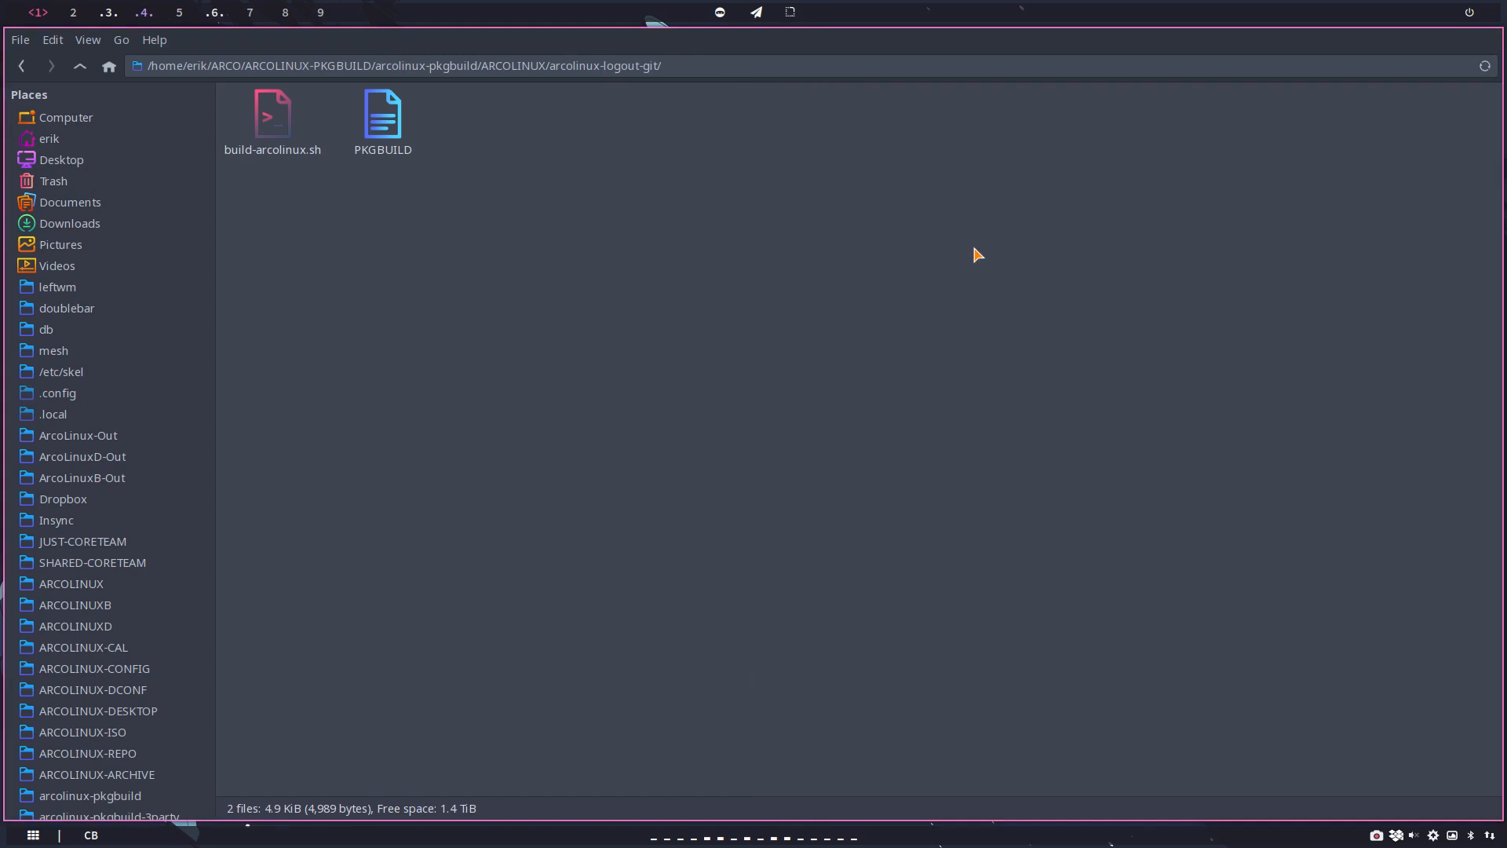
{"action": "key", "text": "super+q"}
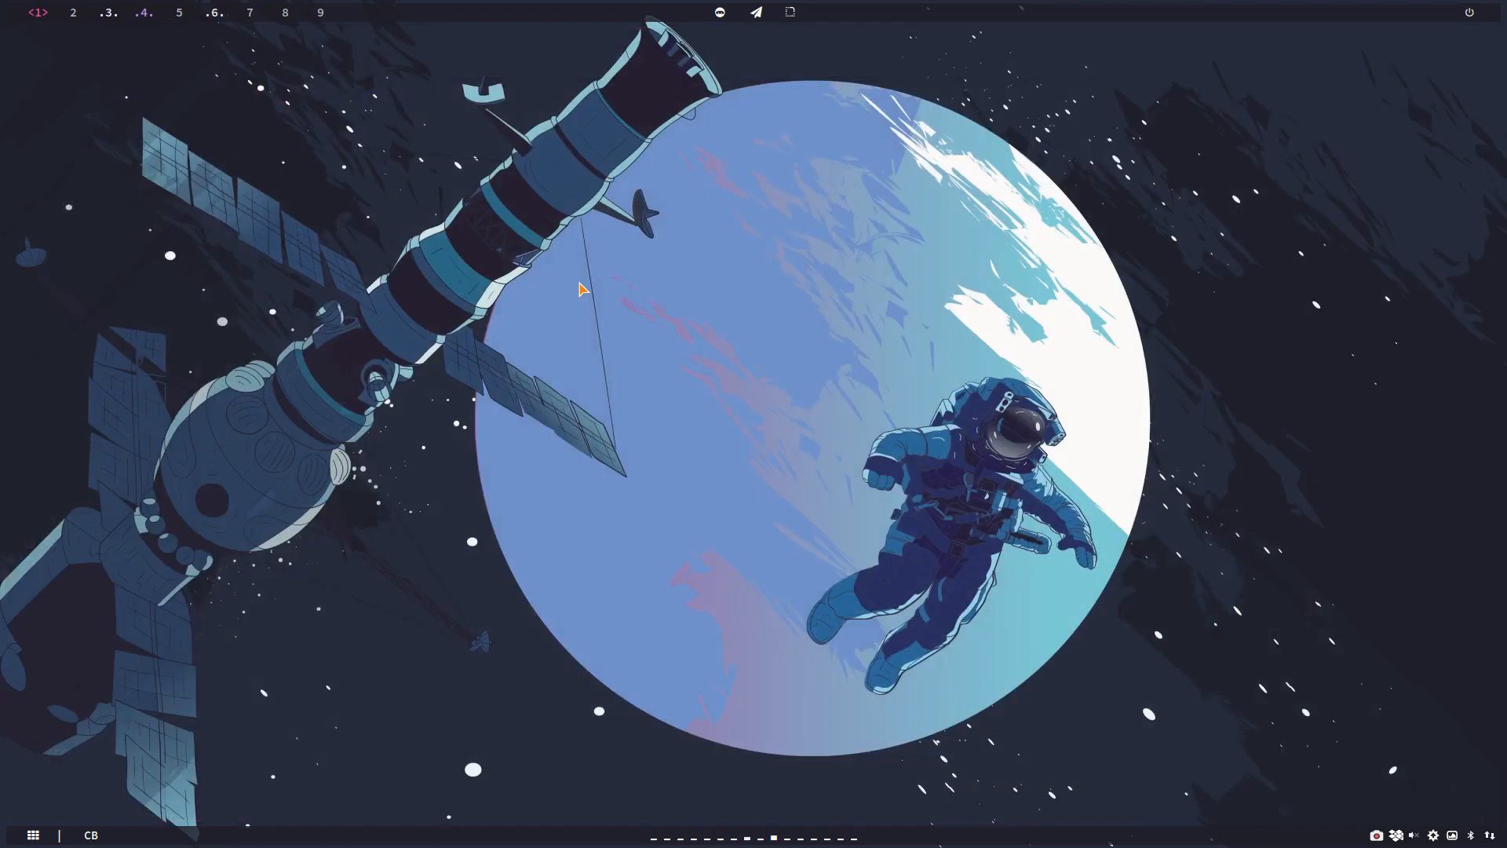
Step: Open /etc/pacman.conf with npacman in a new terminal, entering the sudo password, examine the repository entries, and exit the editor
{"action": "key", "text": "super+Return"}
{"action": "type", "text": "npacman"}
{"action": "key", "text": "Return"}
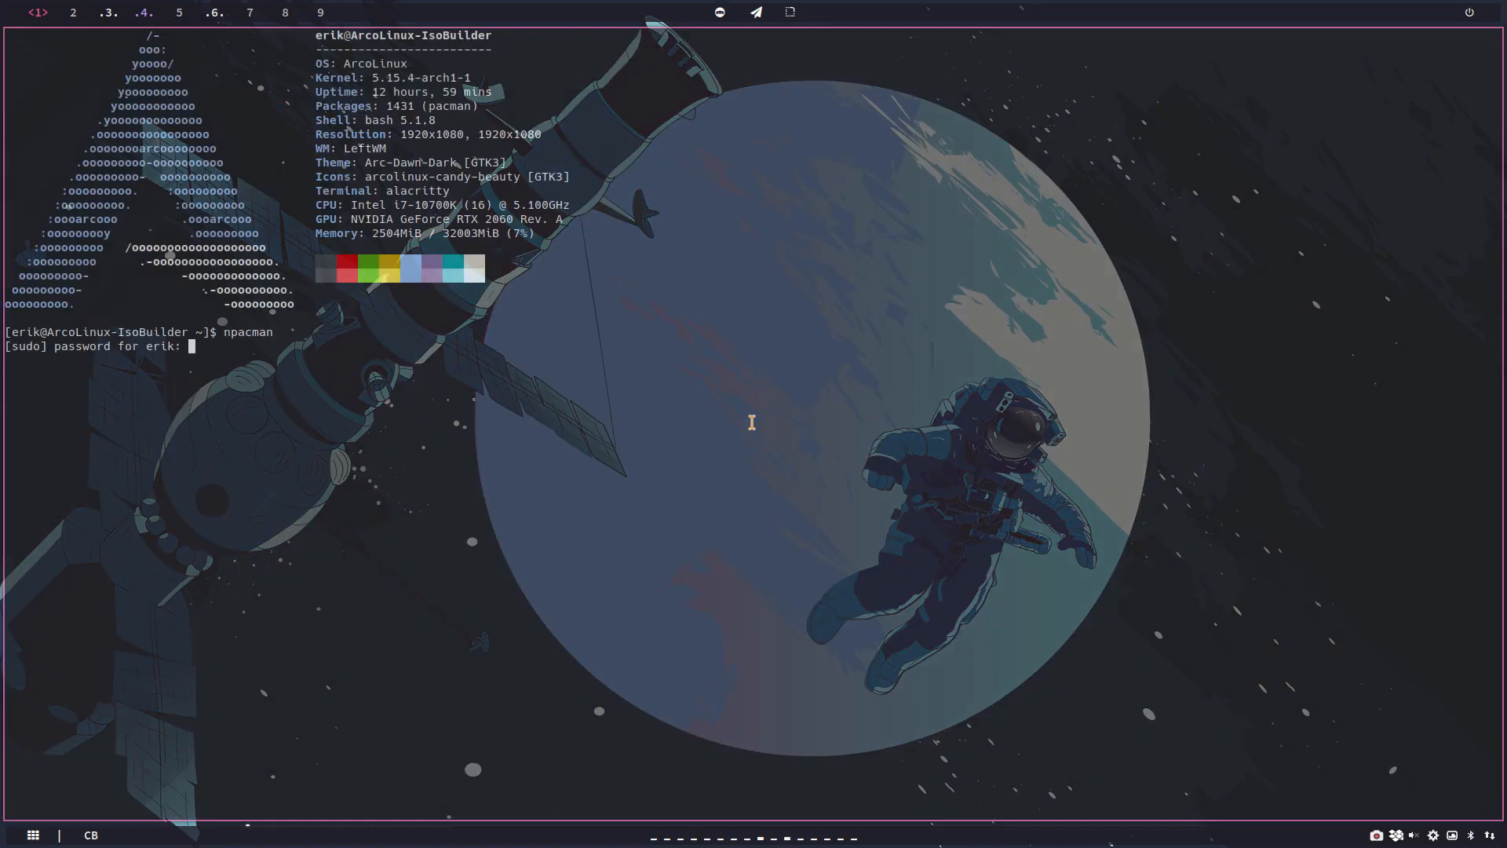
{"action": "key", "text": "Return"}
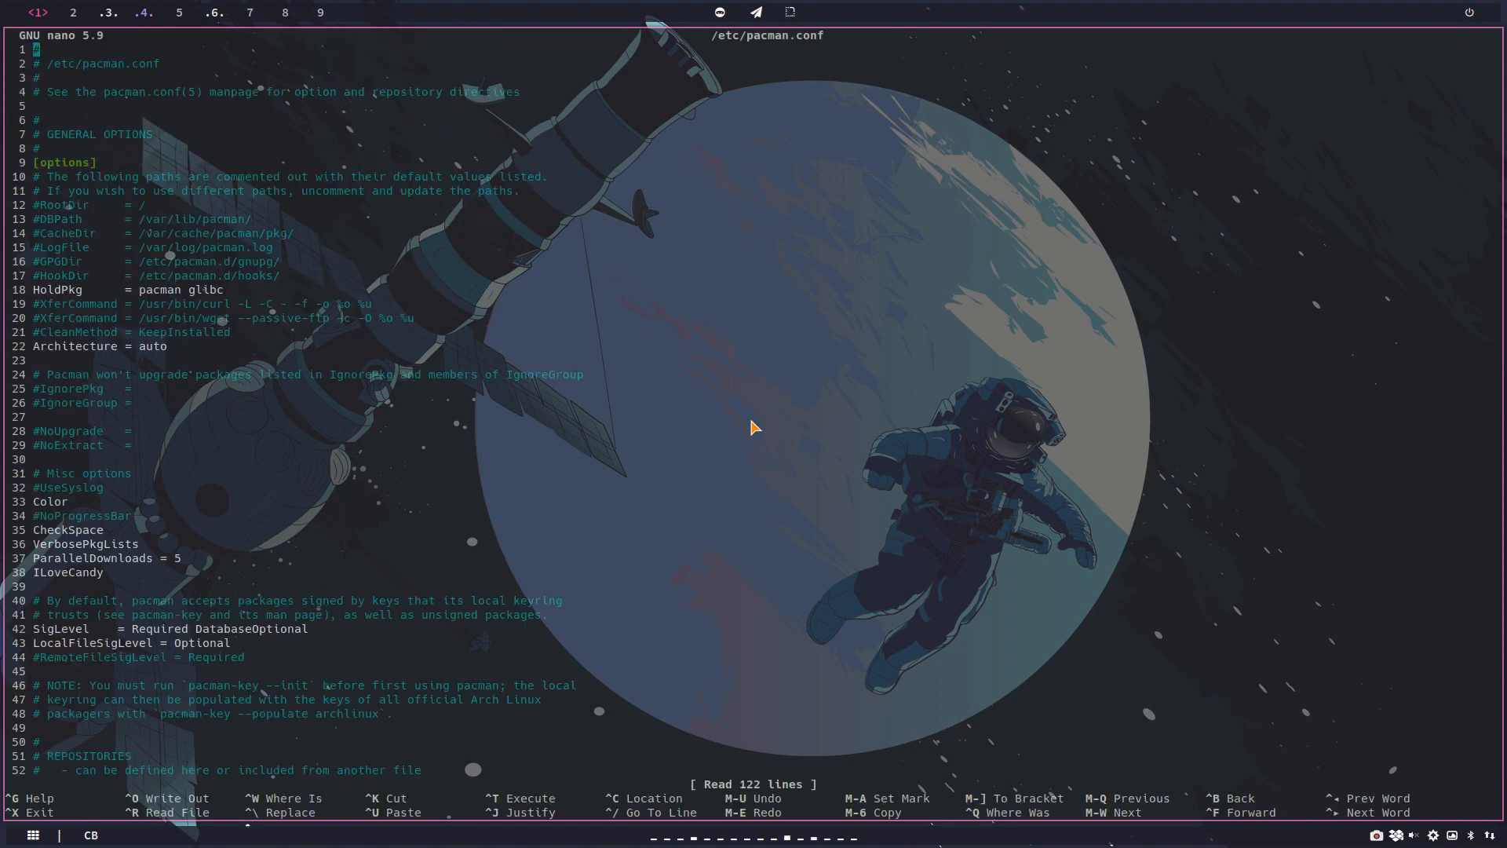
{"action": "key", "text": "Page_Down"}
{"action": "key", "text": "Page_Down"}
{"action": "key", "text": "Page_Up"}
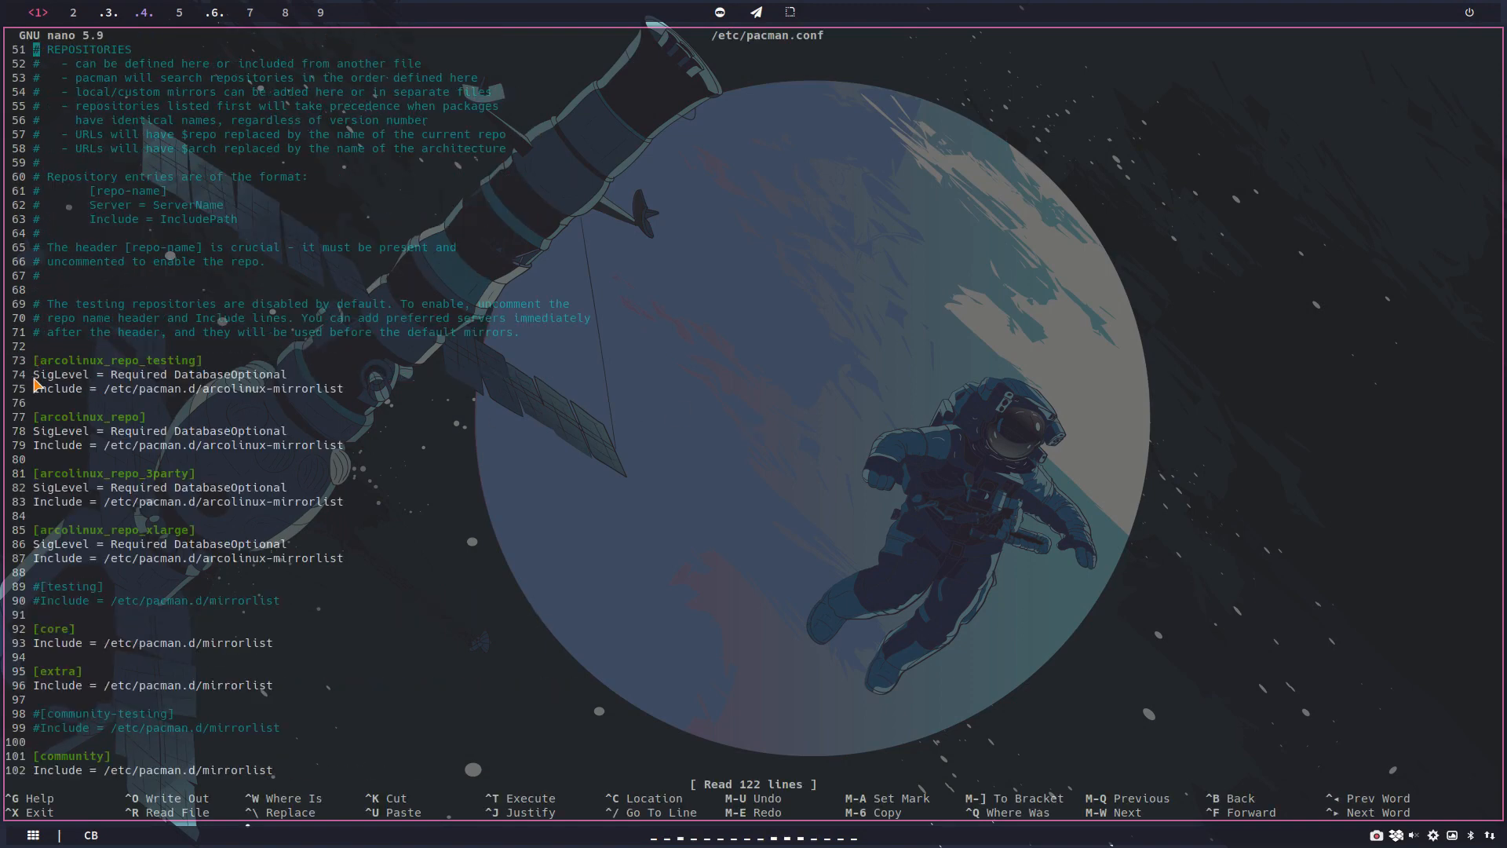
{"action": "key", "text": "ctrl+x"}
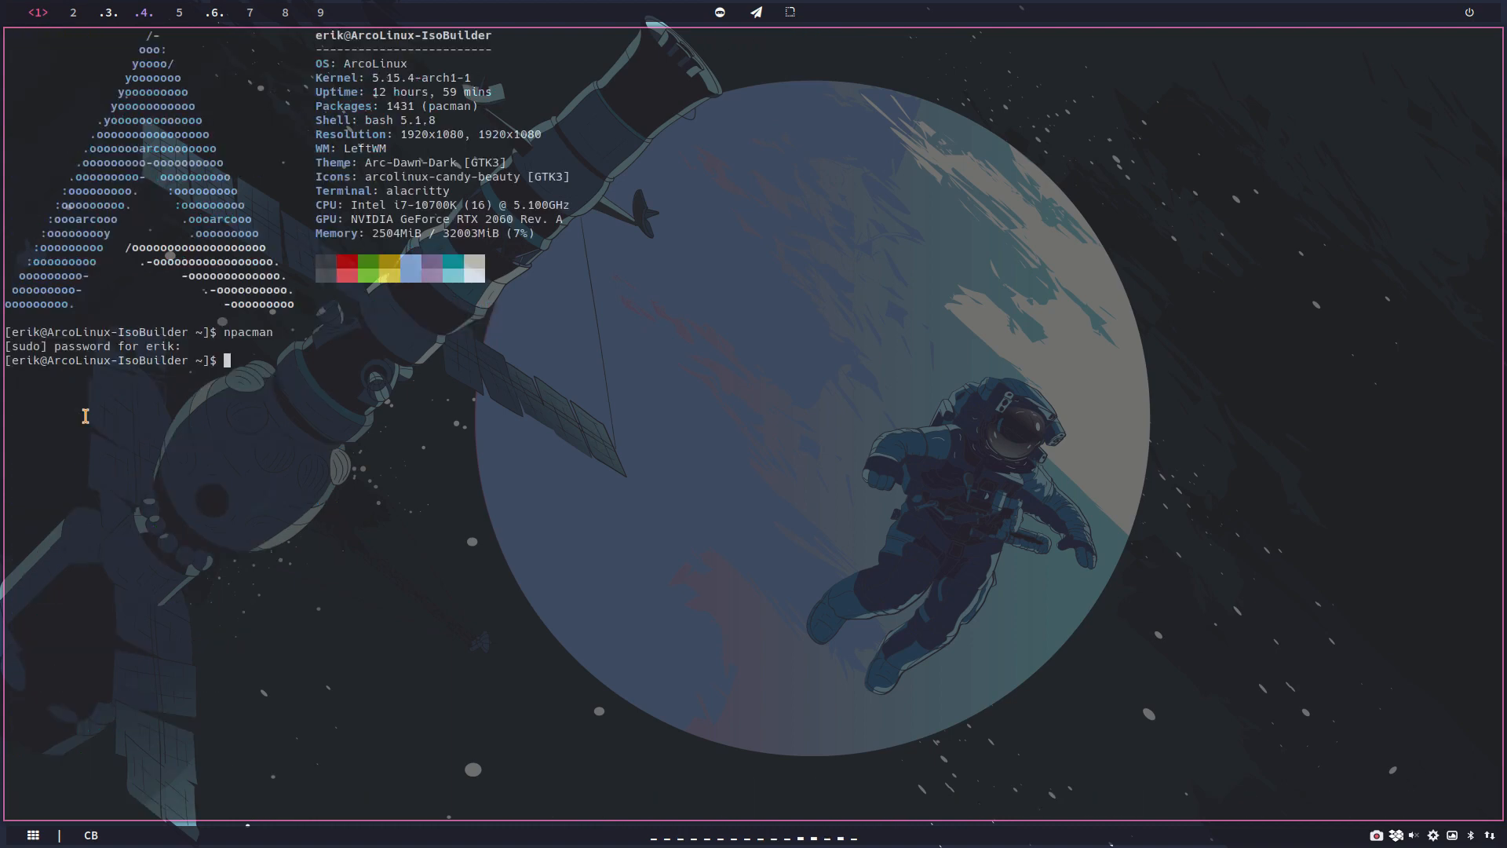
Step: Run update in the terminal and accept the proposed package installation
{"action": "type", "text": "update"}
{"action": "key", "text": "Return"}
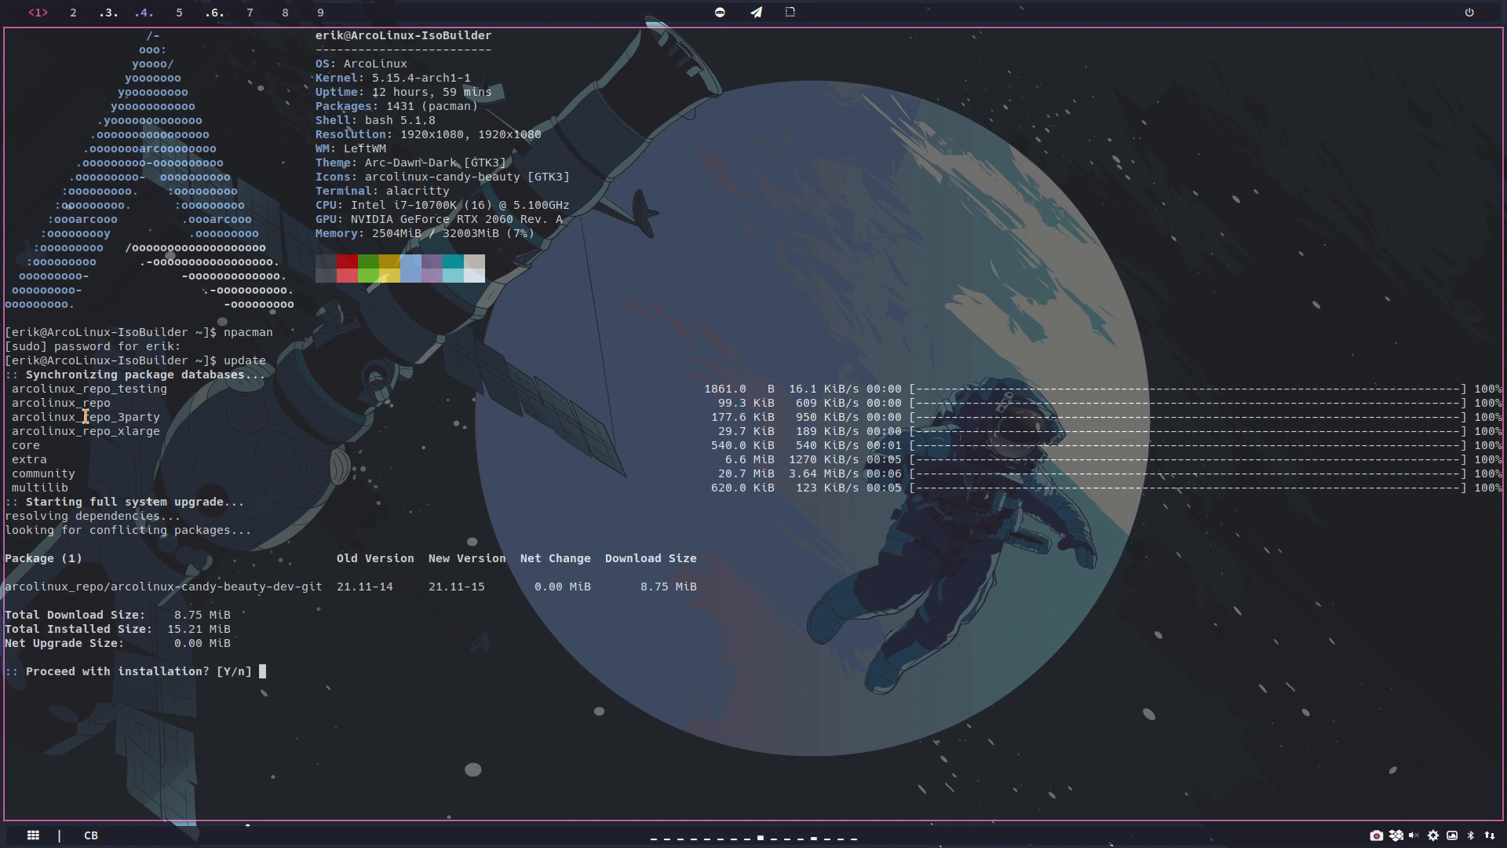
{"action": "key", "text": "Return"}
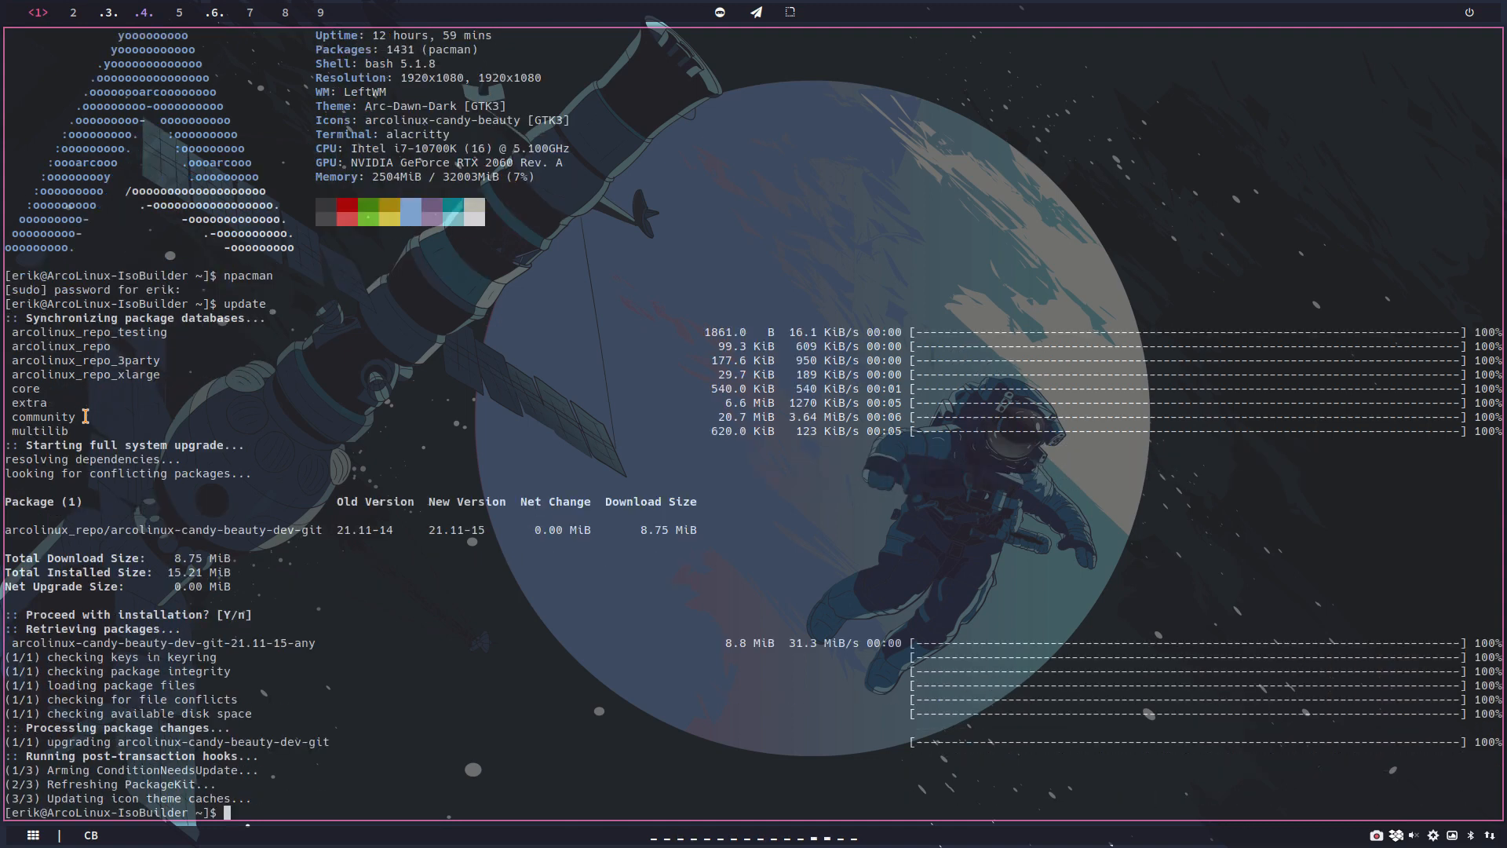
Step: Open the logout screen, look through the themes offered in its settings for beauty, and cancel the logout
{"action": "key", "text": "super+x"}
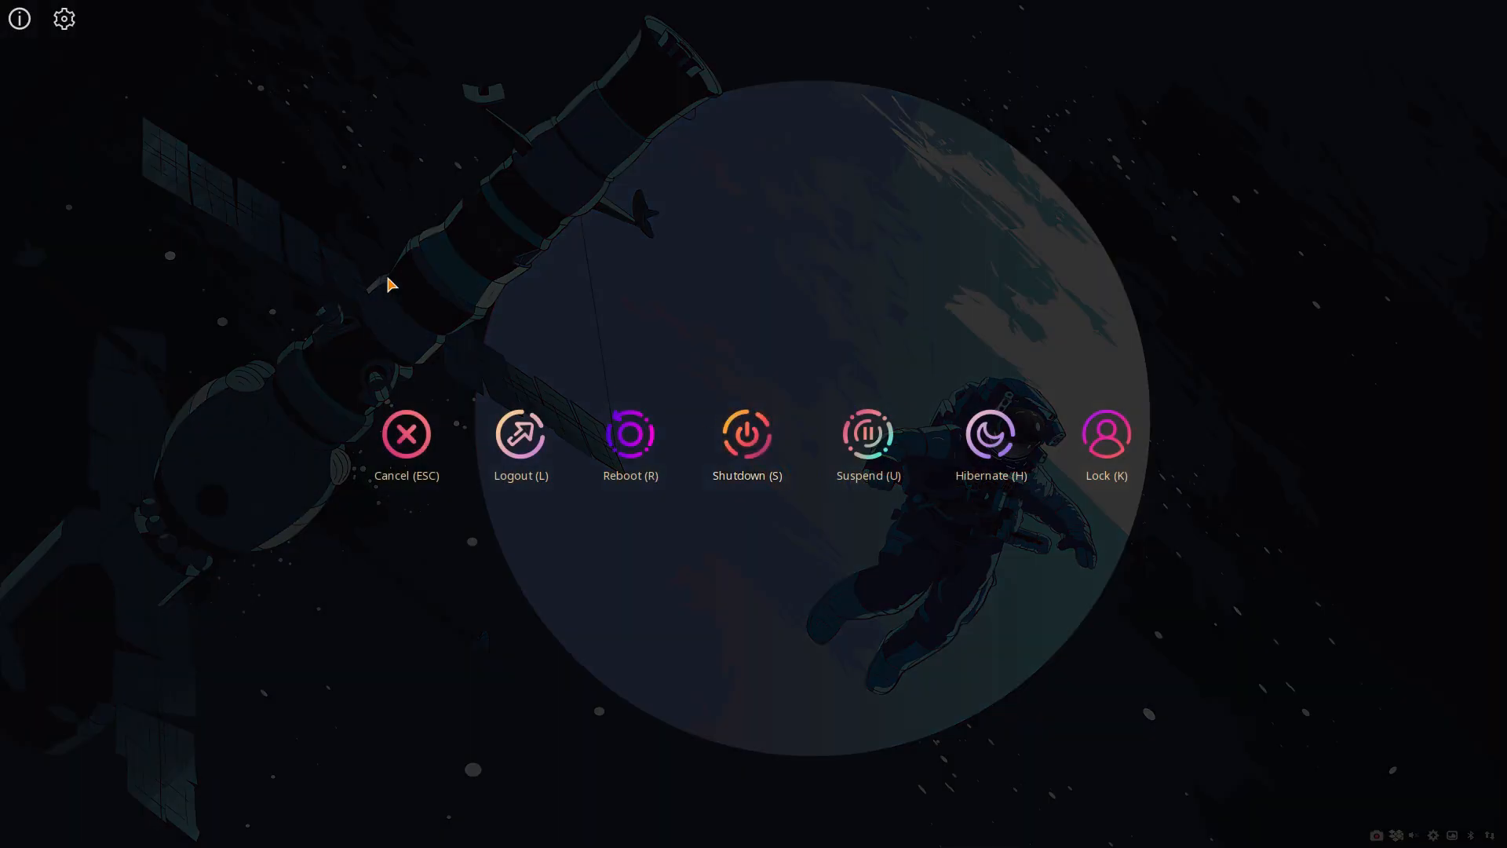
{"action": "left_click", "coordinate": [64, 19]}
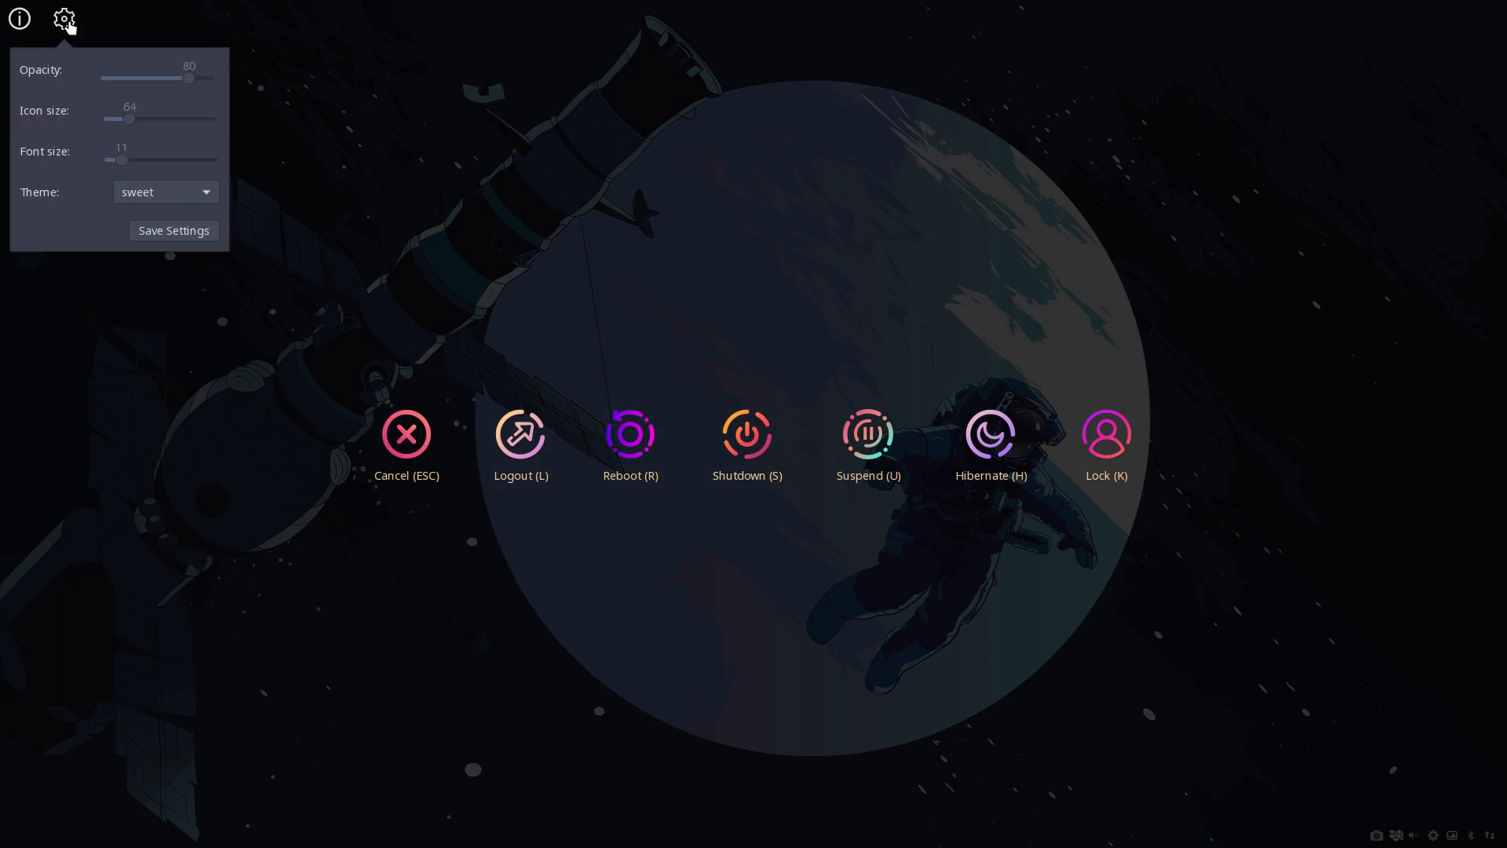
{"action": "left_click", "coordinate": [173, 203]}
{"action": "scroll", "coordinate": [174, 204], "scroll_direction": "up", "scroll_amount": 5}
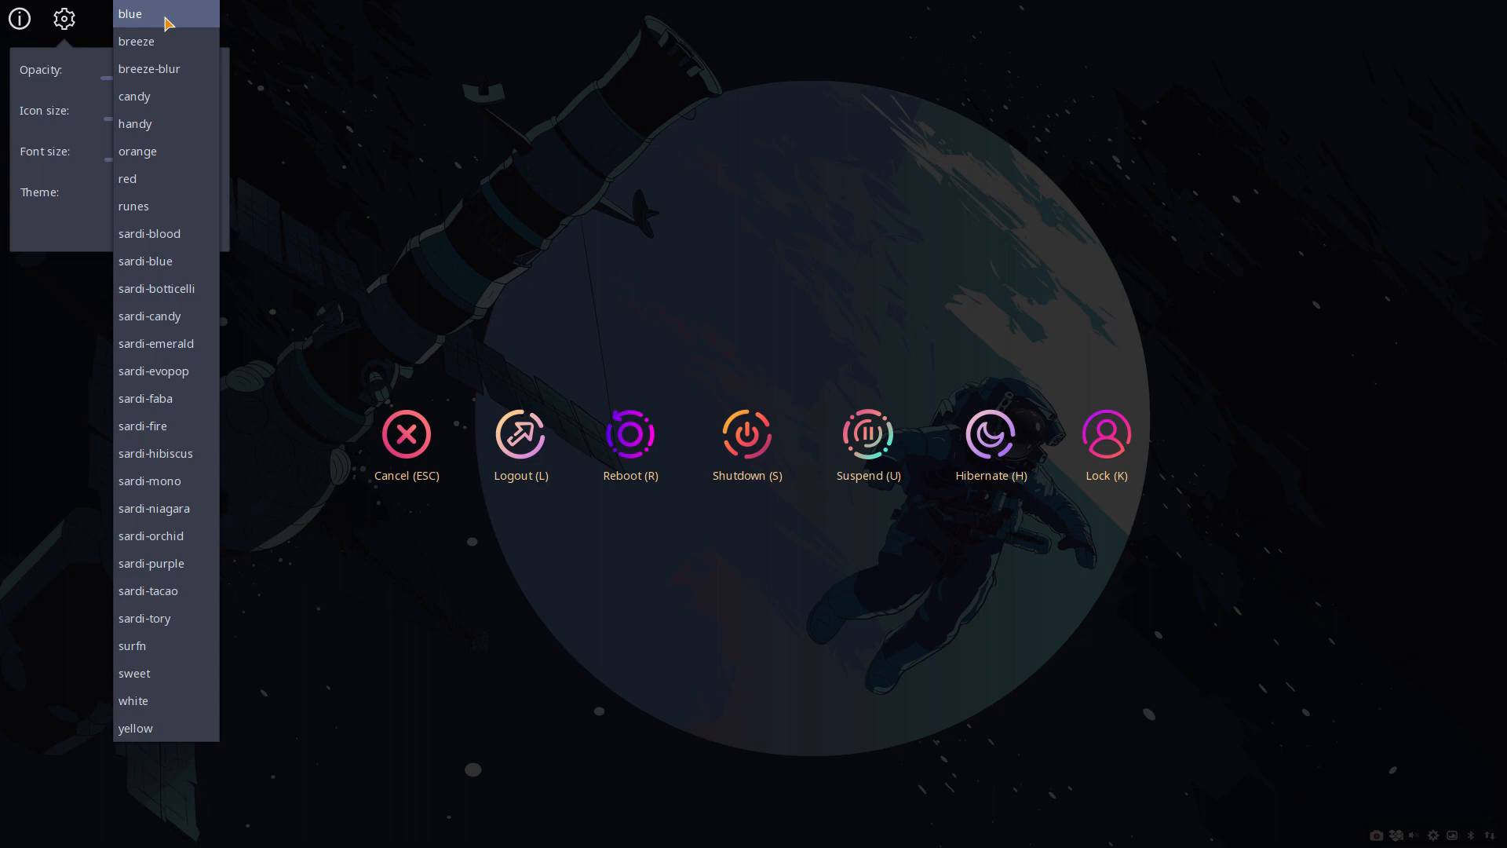
{"action": "left_click", "coordinate": [357, 57]}
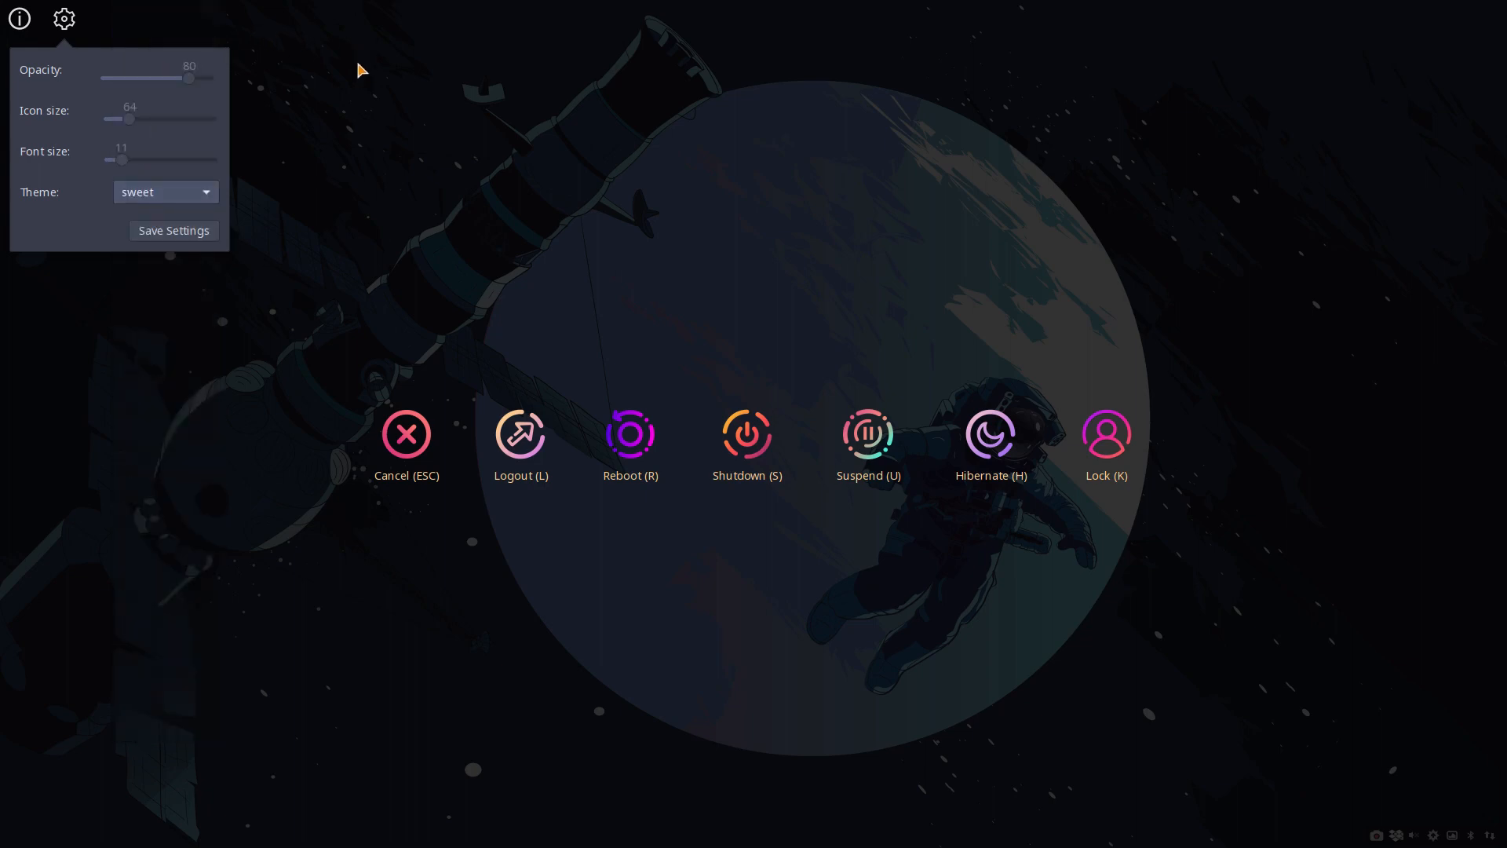
{"action": "left_click", "coordinate": [392, 424]}
{"action": "left_click", "coordinate": [395, 431]}
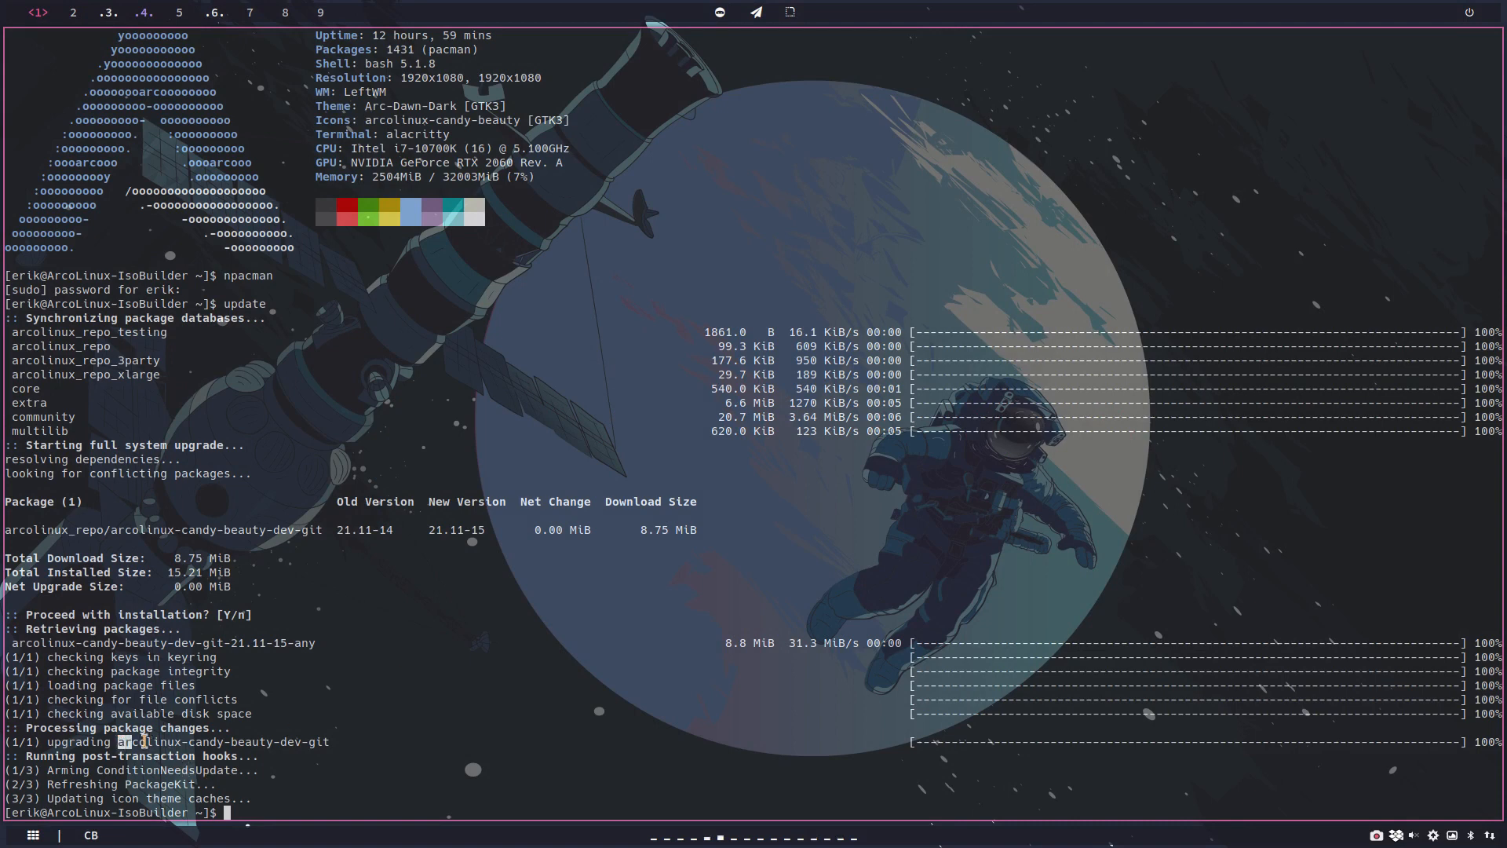
Step: Check which package was upgraded and run update again to look for a newer arcolinux-logout package
{"action": "left_click_drag", "start_coordinate": [119, 742], "coordinate": [340, 743]}
{"action": "left_click", "coordinate": [363, 736]}
{"action": "type", "text": "update"}
{"action": "key", "text": "Return"}
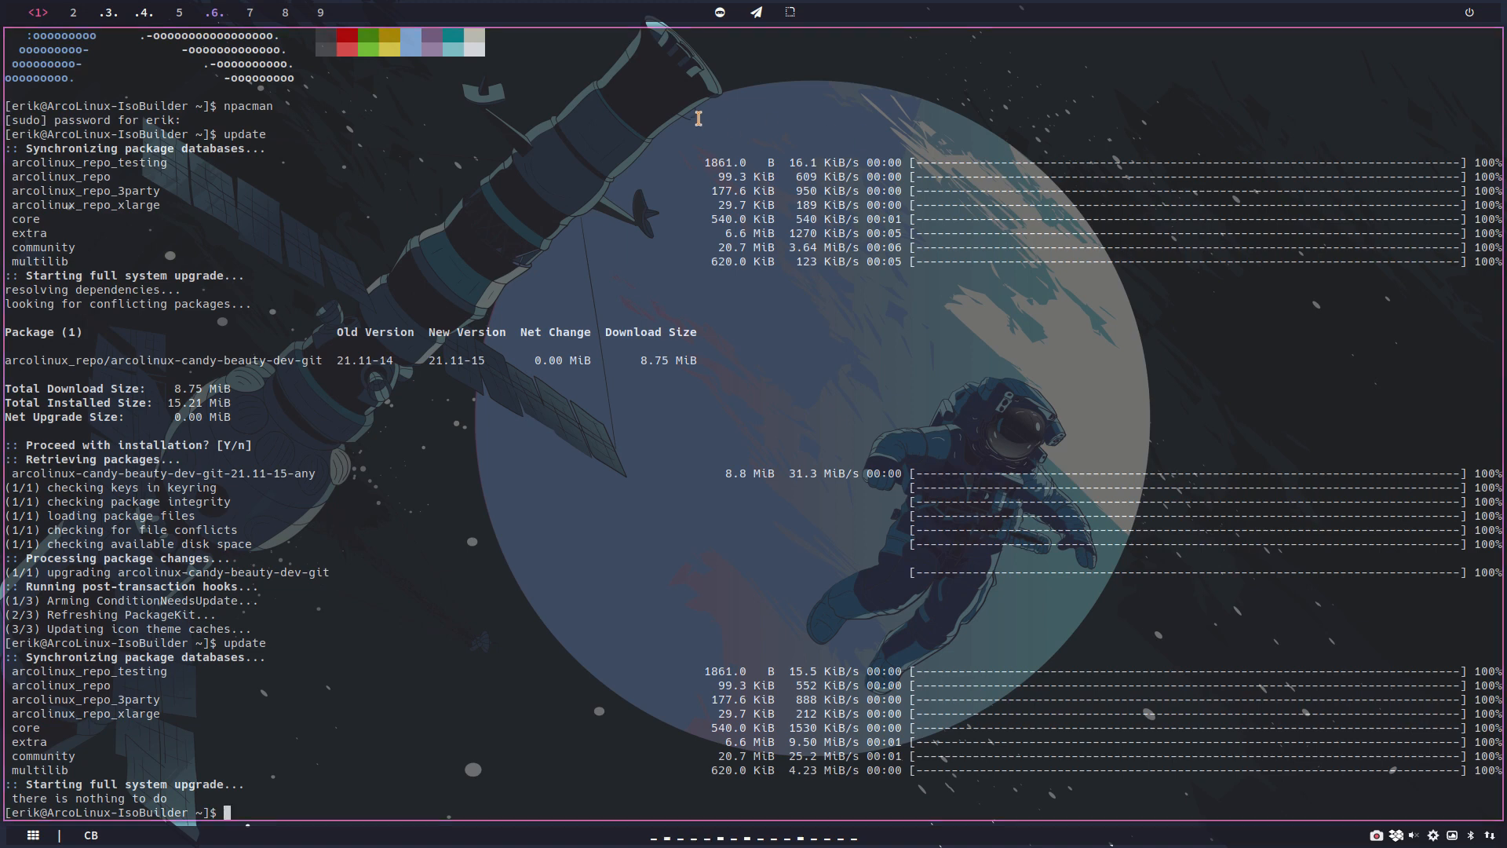
Step: Browse from the arcolinux-candy-beauty-dev-git folder to the arcolinux-logout-git folder inside arcolinux-pkgbuild/ARCOLINUX
{"action": "left_click", "coordinate": [145, 12]}
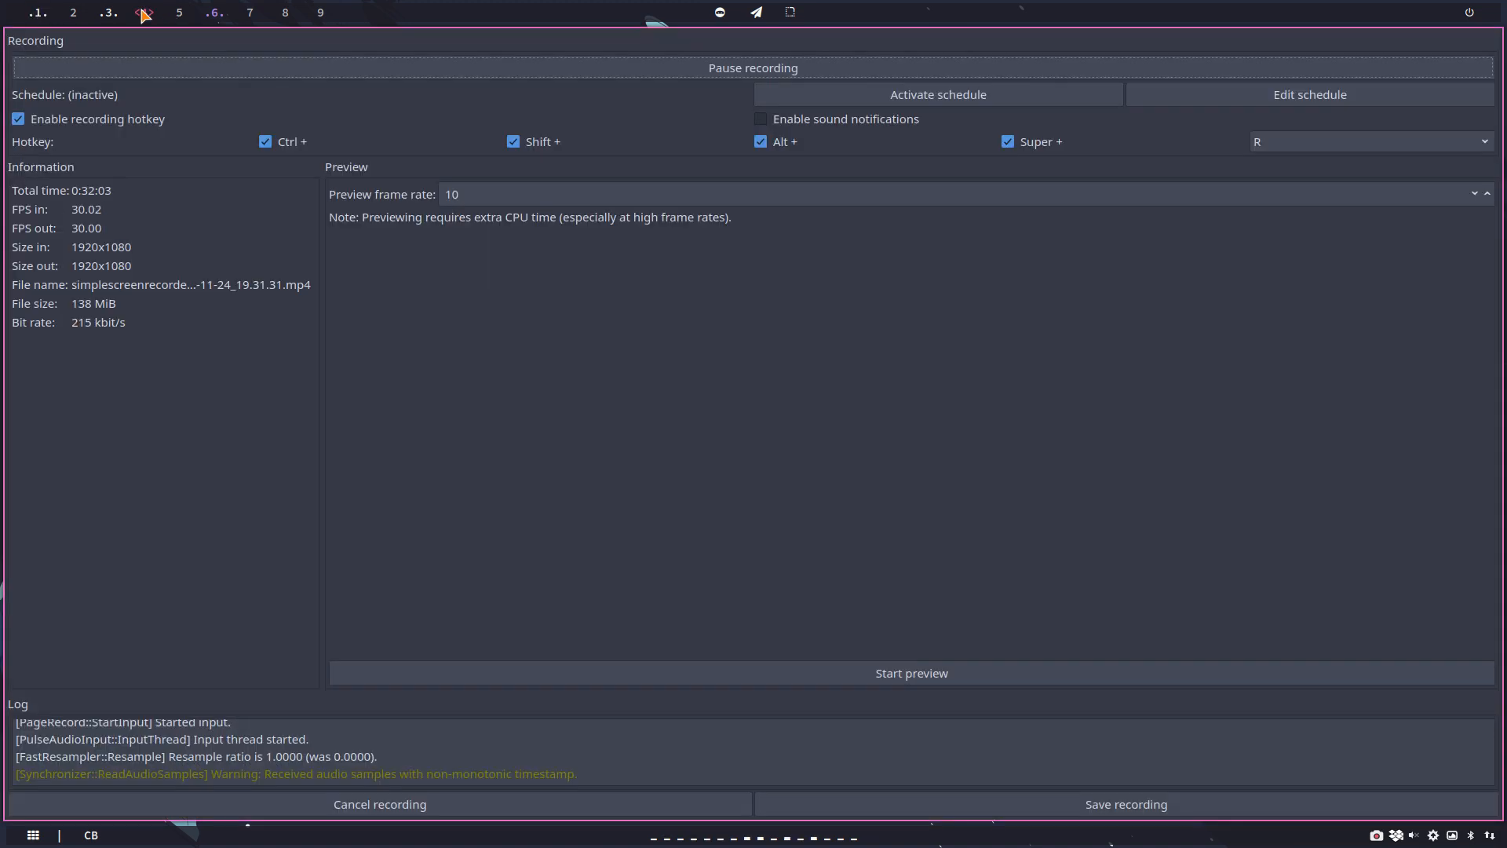
{"action": "left_click", "coordinate": [114, 12]}
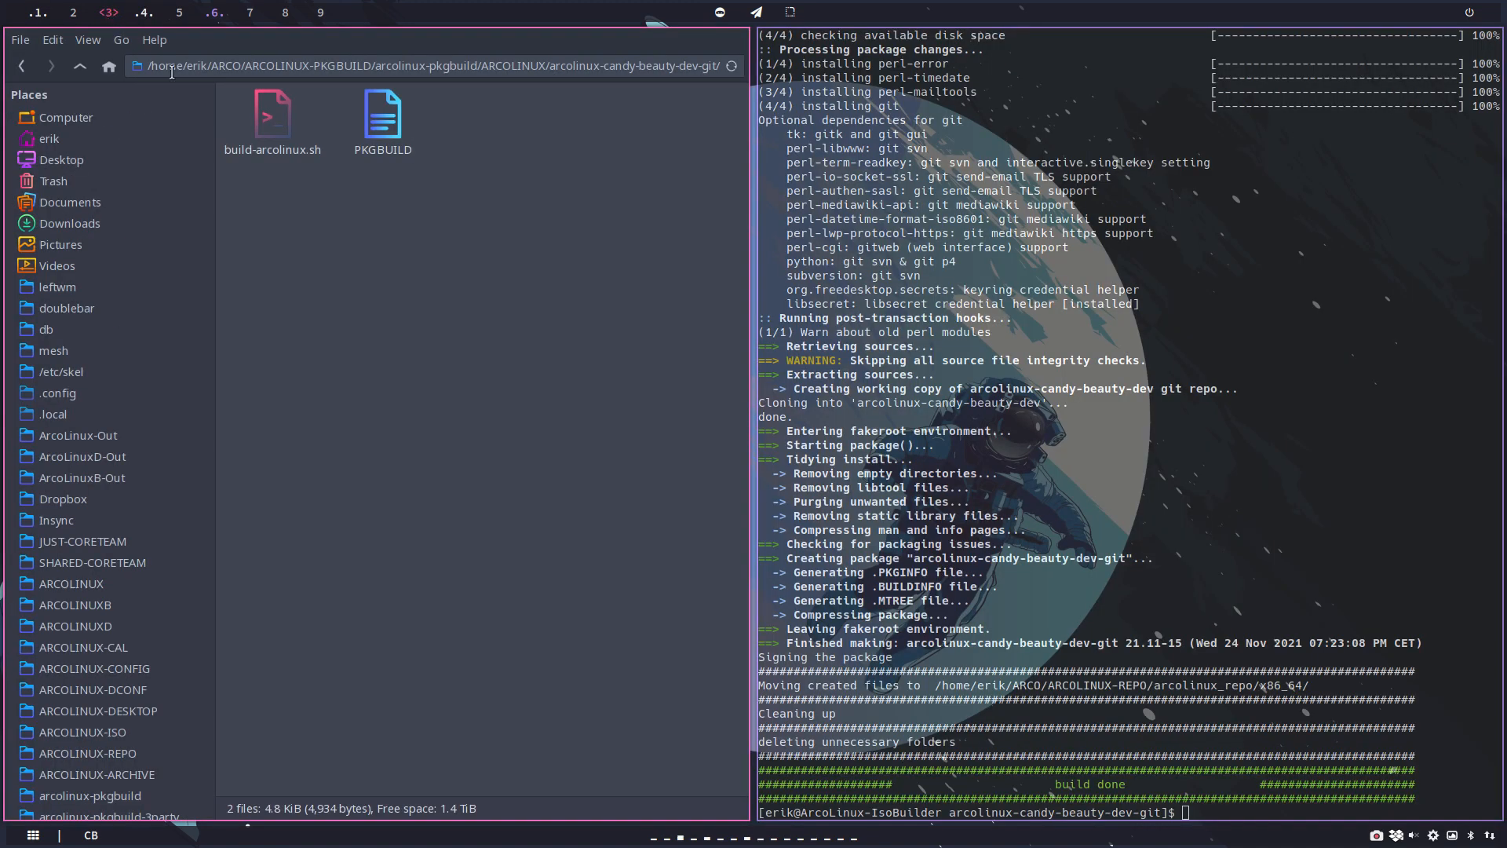
{"action": "left_click_drag", "start_coordinate": [579, 66], "coordinate": [708, 66]}
{"action": "left_click", "coordinate": [79, 66]}
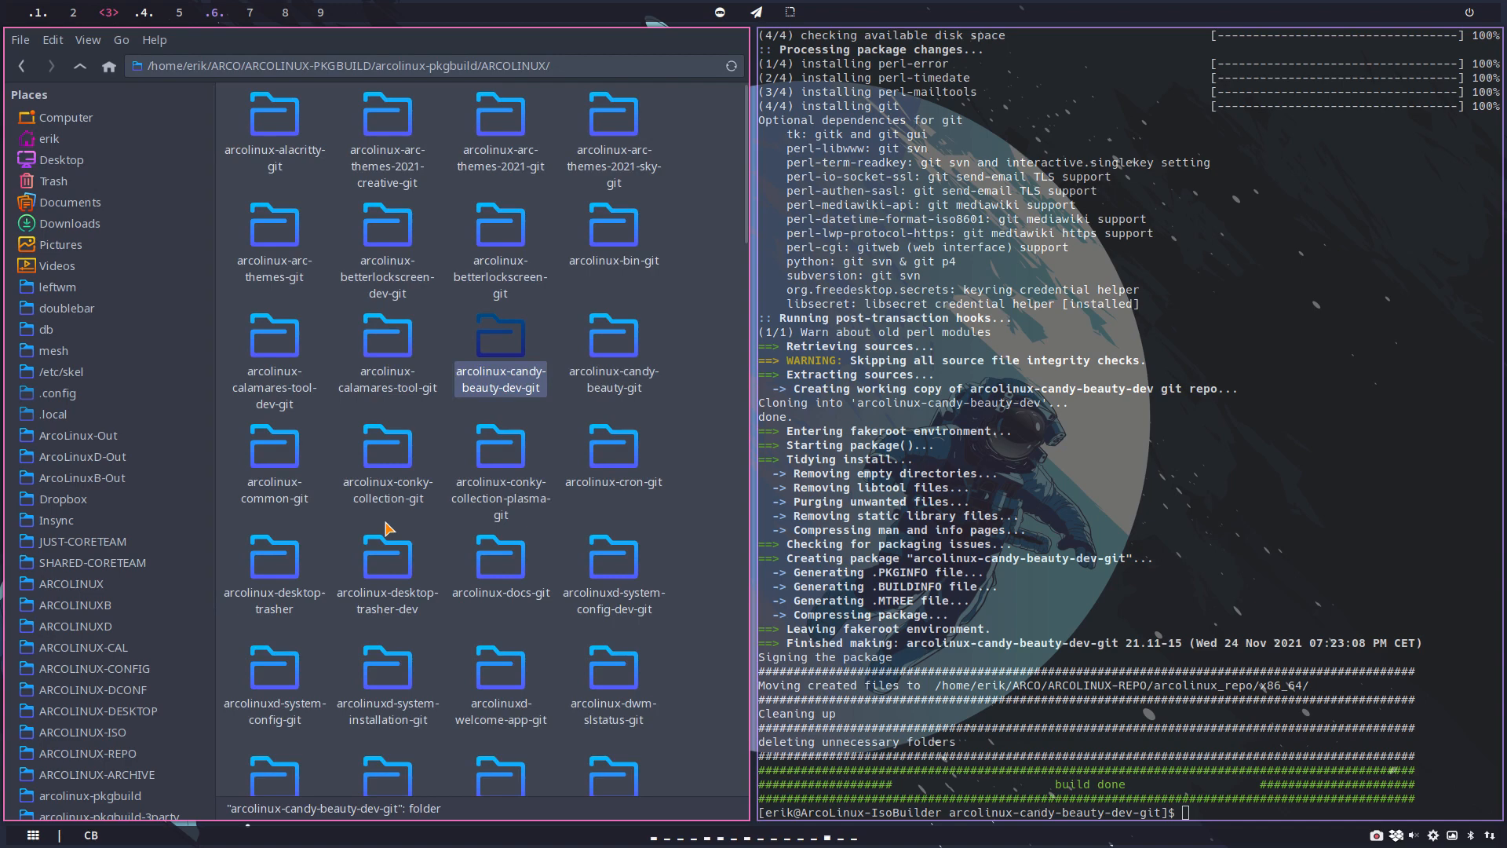
{"action": "scroll", "coordinate": [385, 527], "scroll_direction": "down", "scroll_amount": 5}
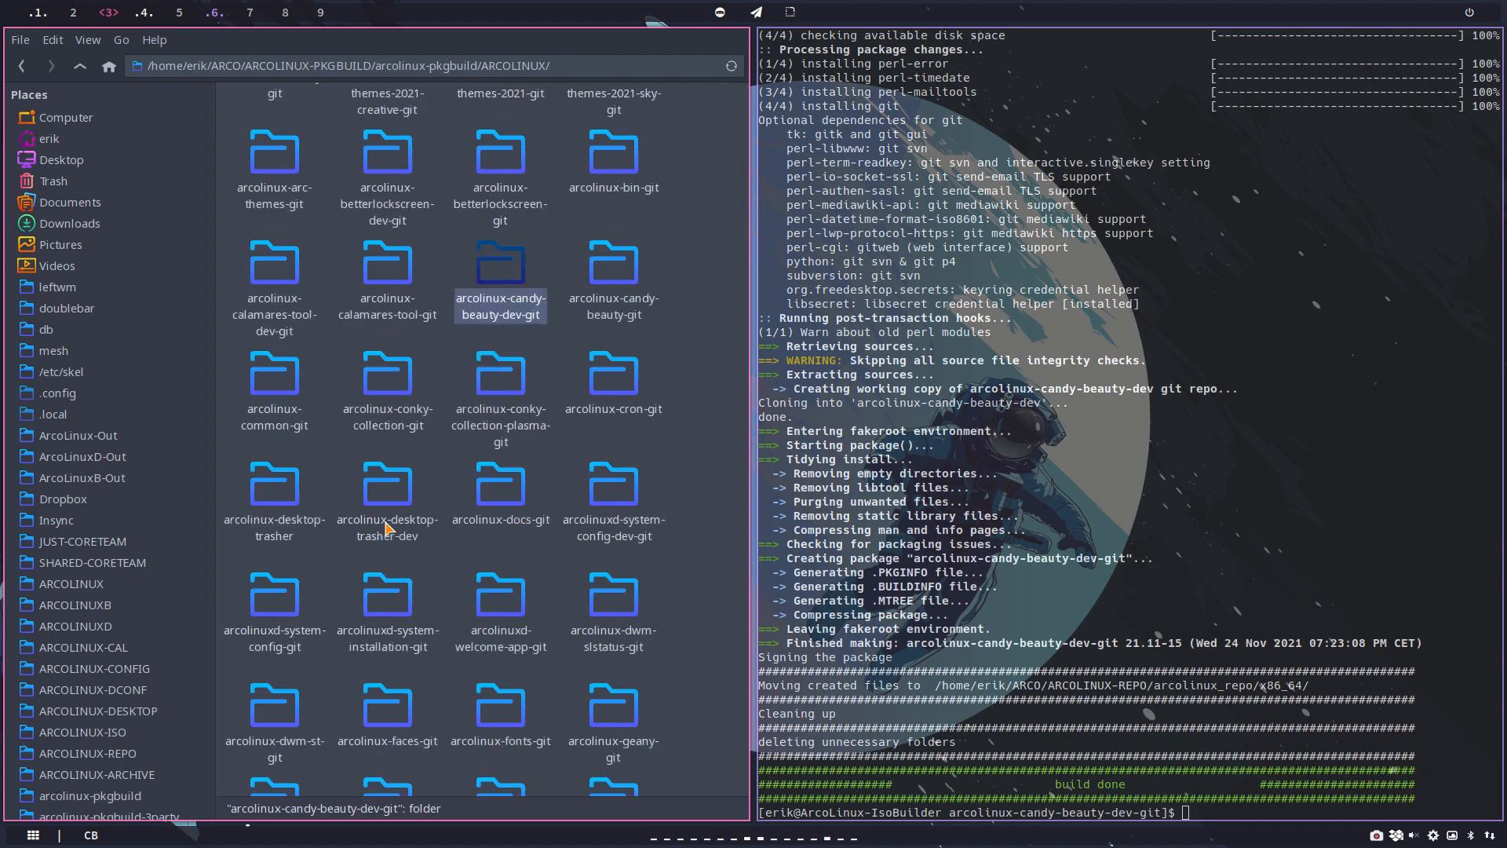
{"action": "left_click", "coordinate": [37, 12]}
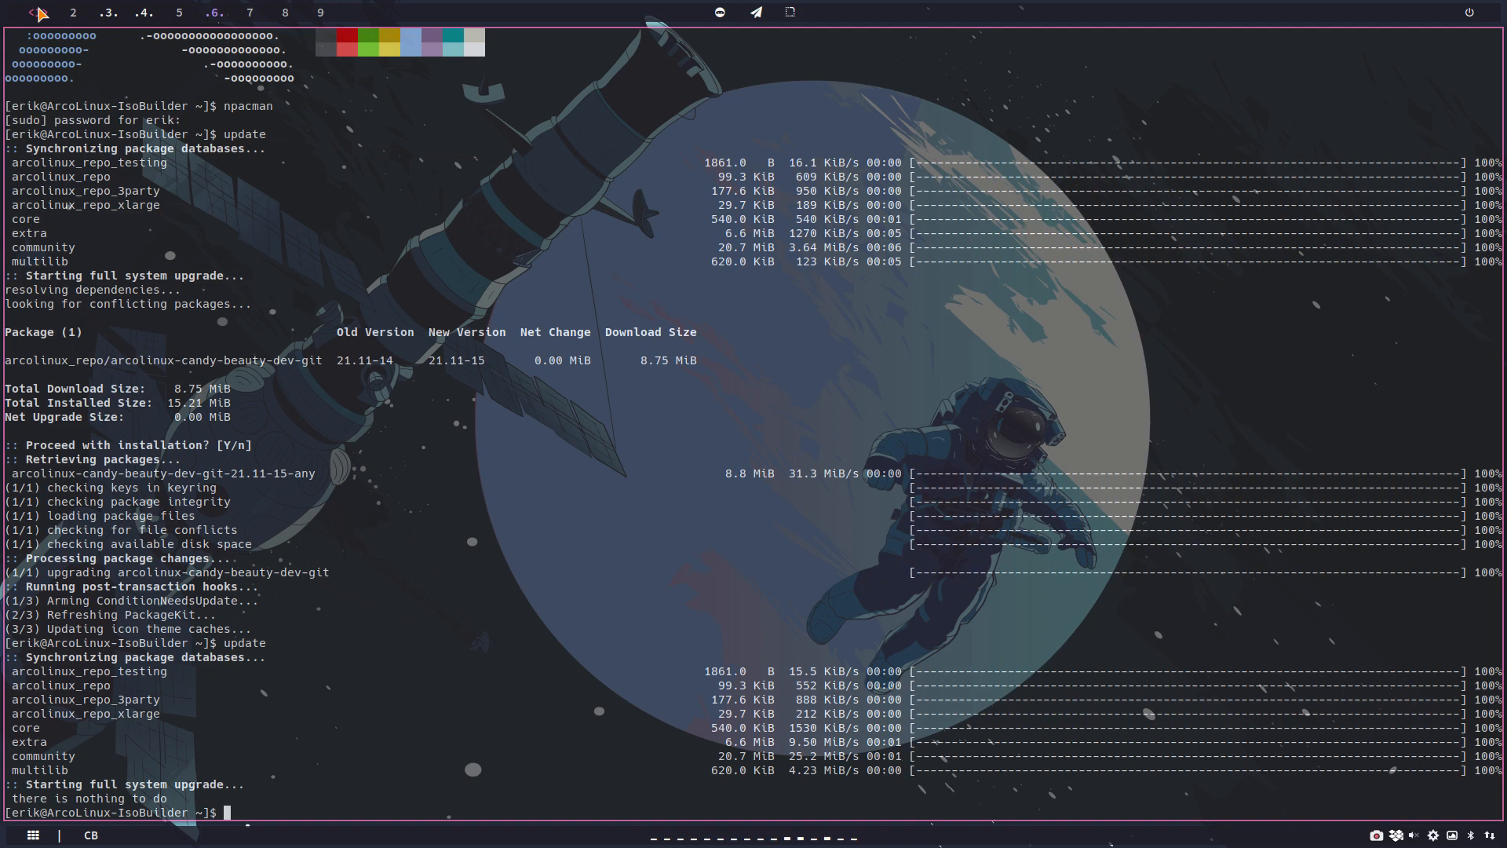
{"action": "left_click", "coordinate": [106, 12]}
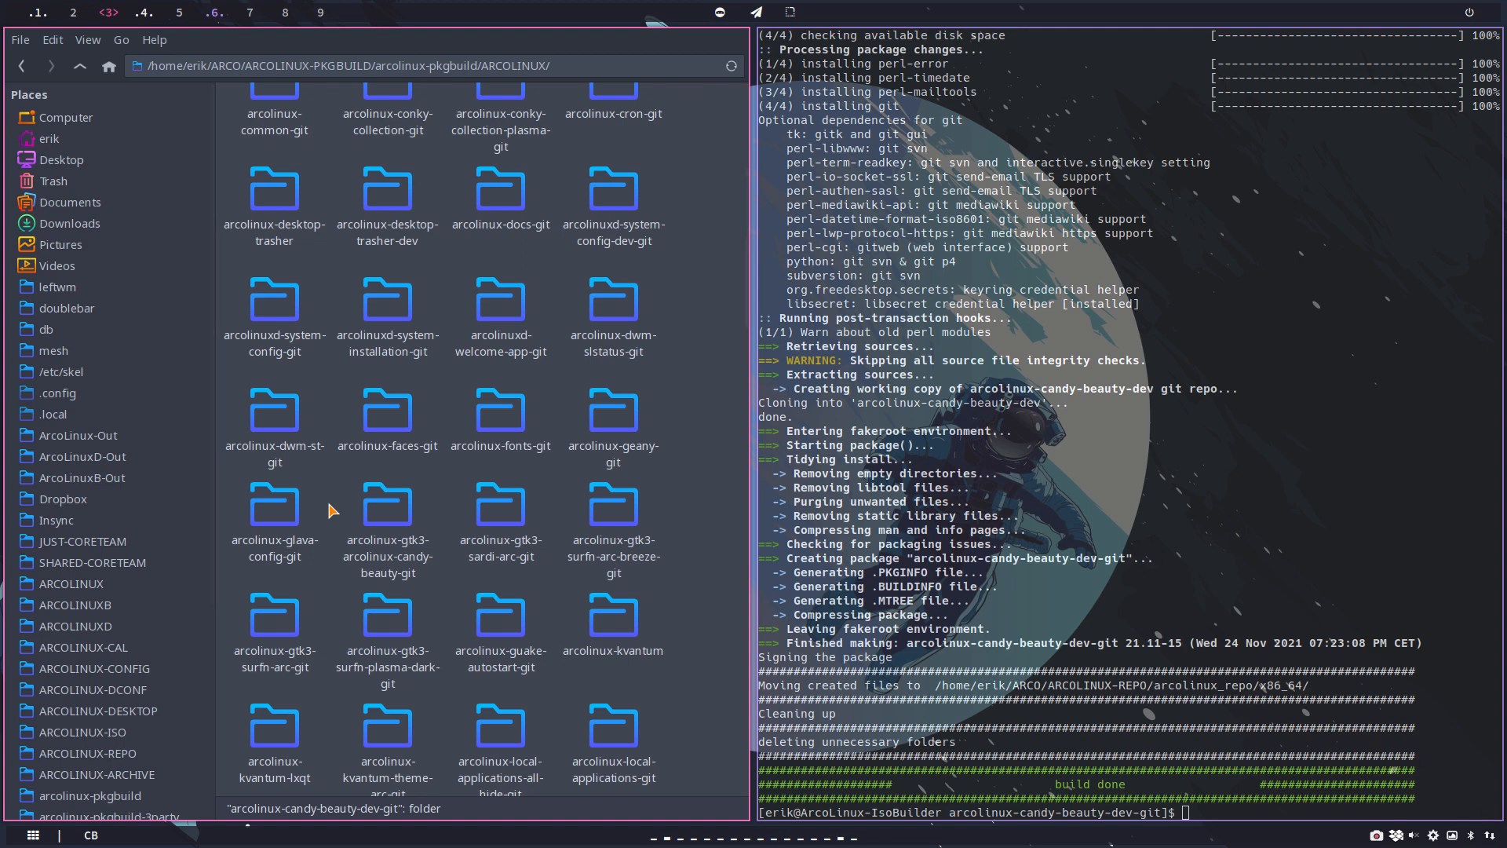
{"action": "scroll", "coordinate": [332, 511], "scroll_direction": "down", "scroll_amount": 5}
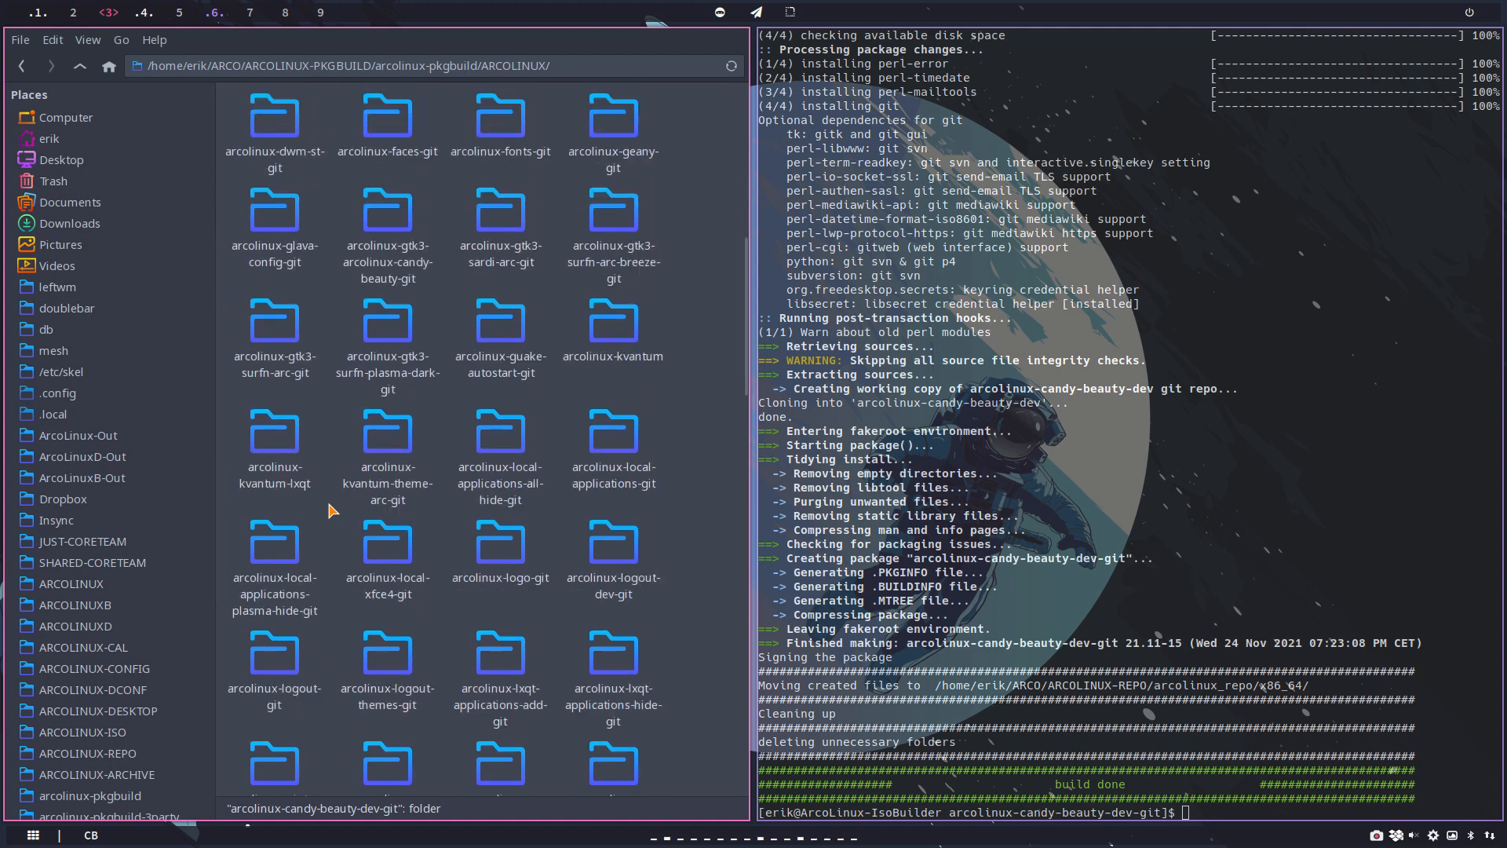
{"action": "scroll", "coordinate": [333, 511], "scroll_direction": "down", "scroll_amount": 3}
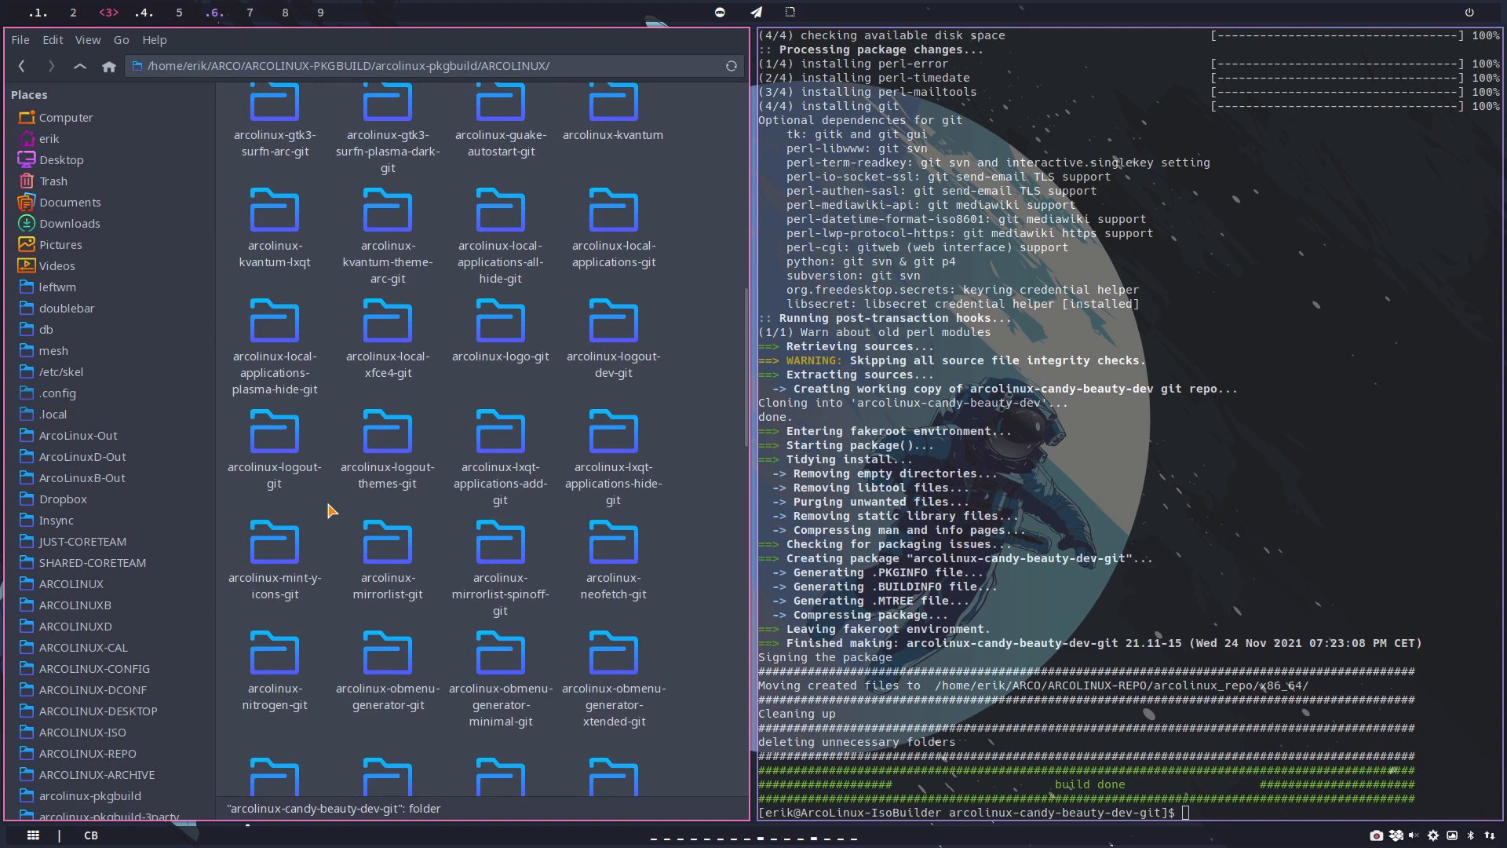
{"action": "double_click", "coordinate": [287, 453]}
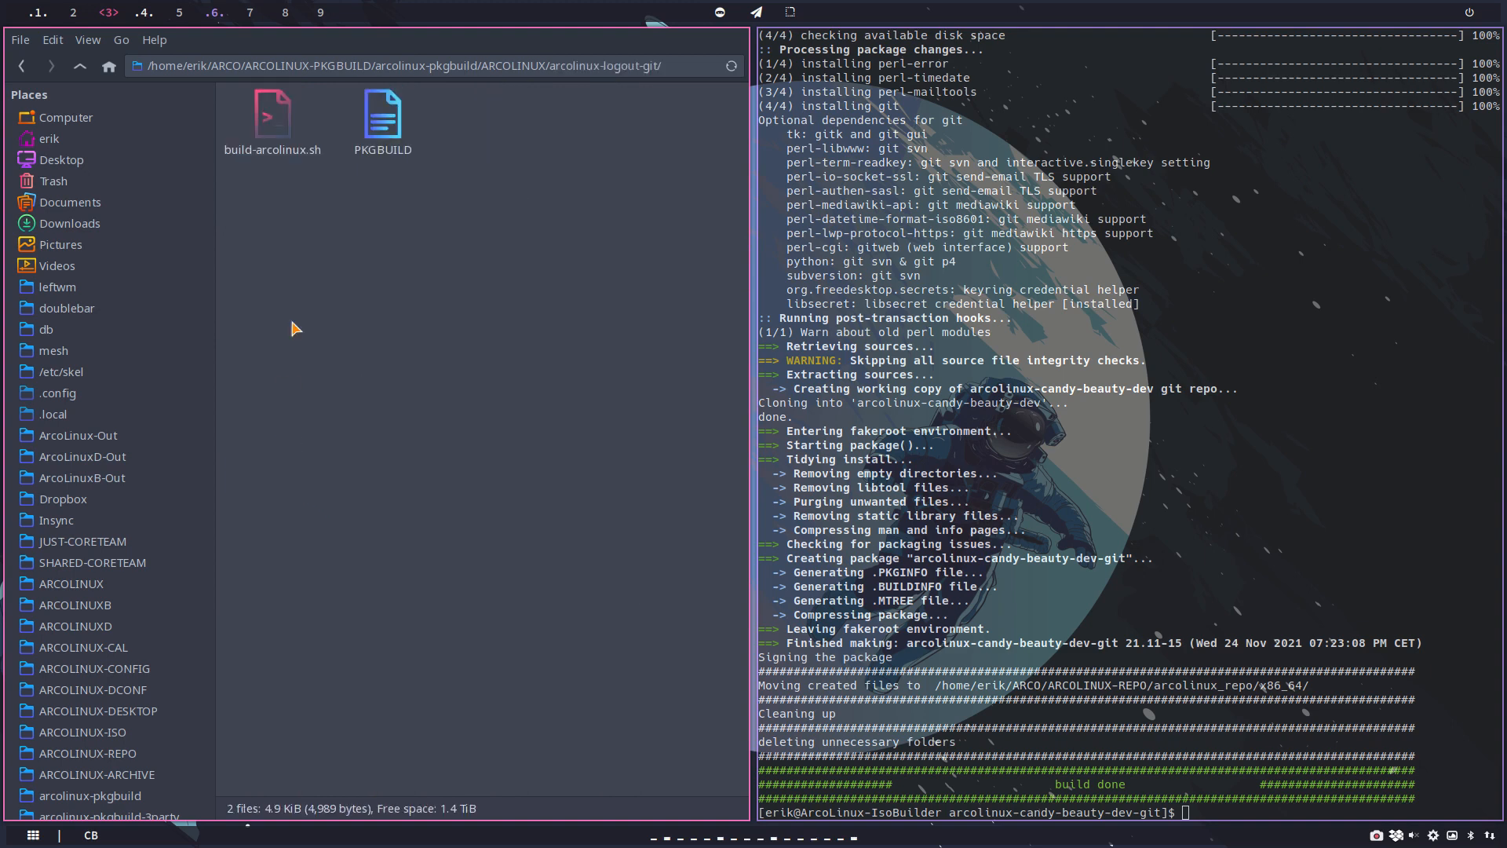
Step: Open build-arcolinux.sh from the arcolinux-logout-git folder, check its destiny setting, and close the editor
{"action": "double_click", "coordinate": [273, 118]}
{"action": "left_click", "coordinate": [1128, 667]}
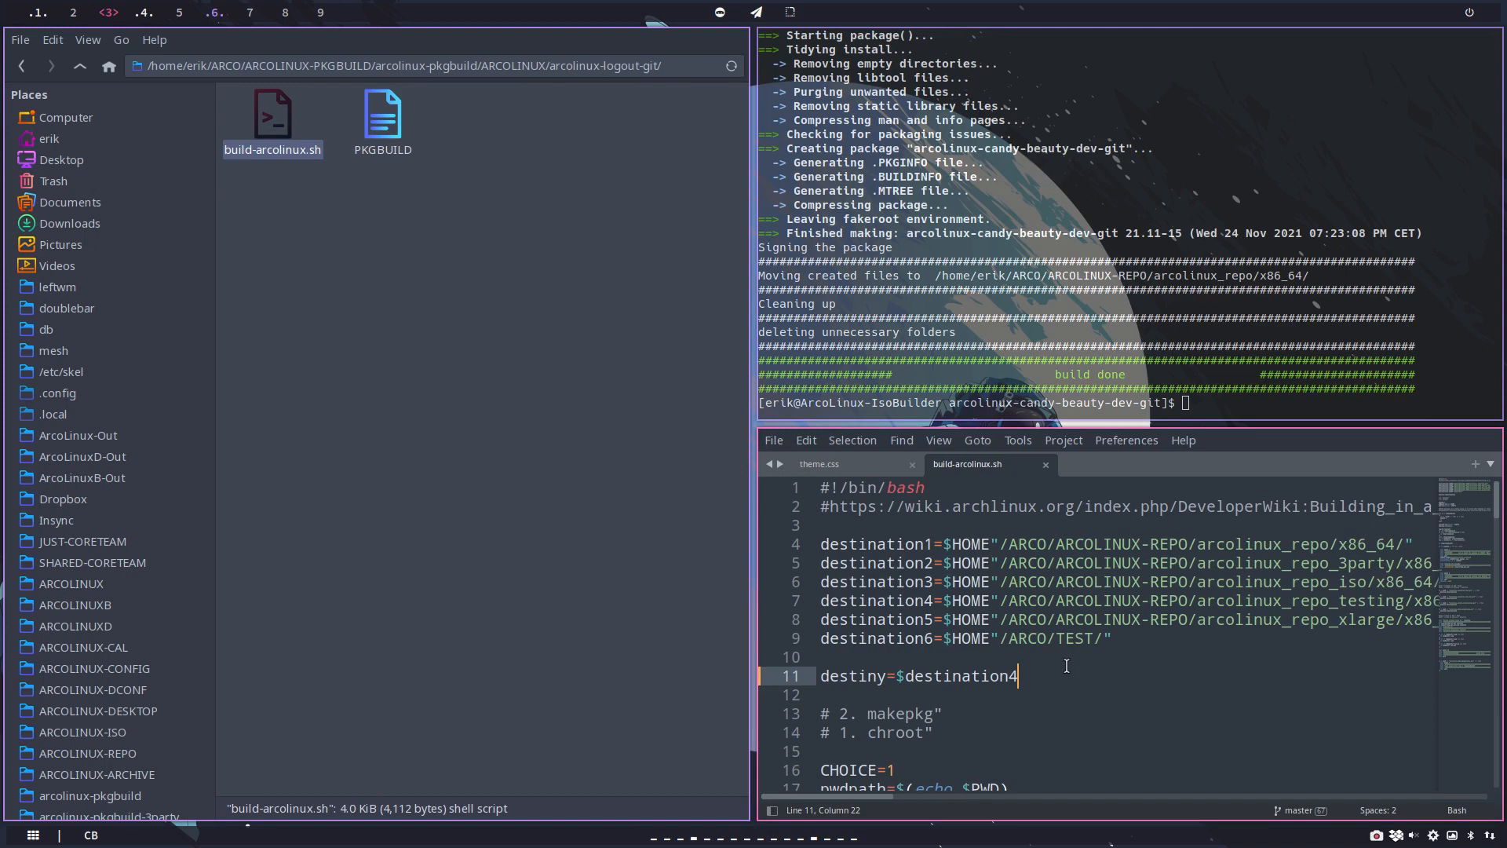
{"action": "key", "text": "super+q"}
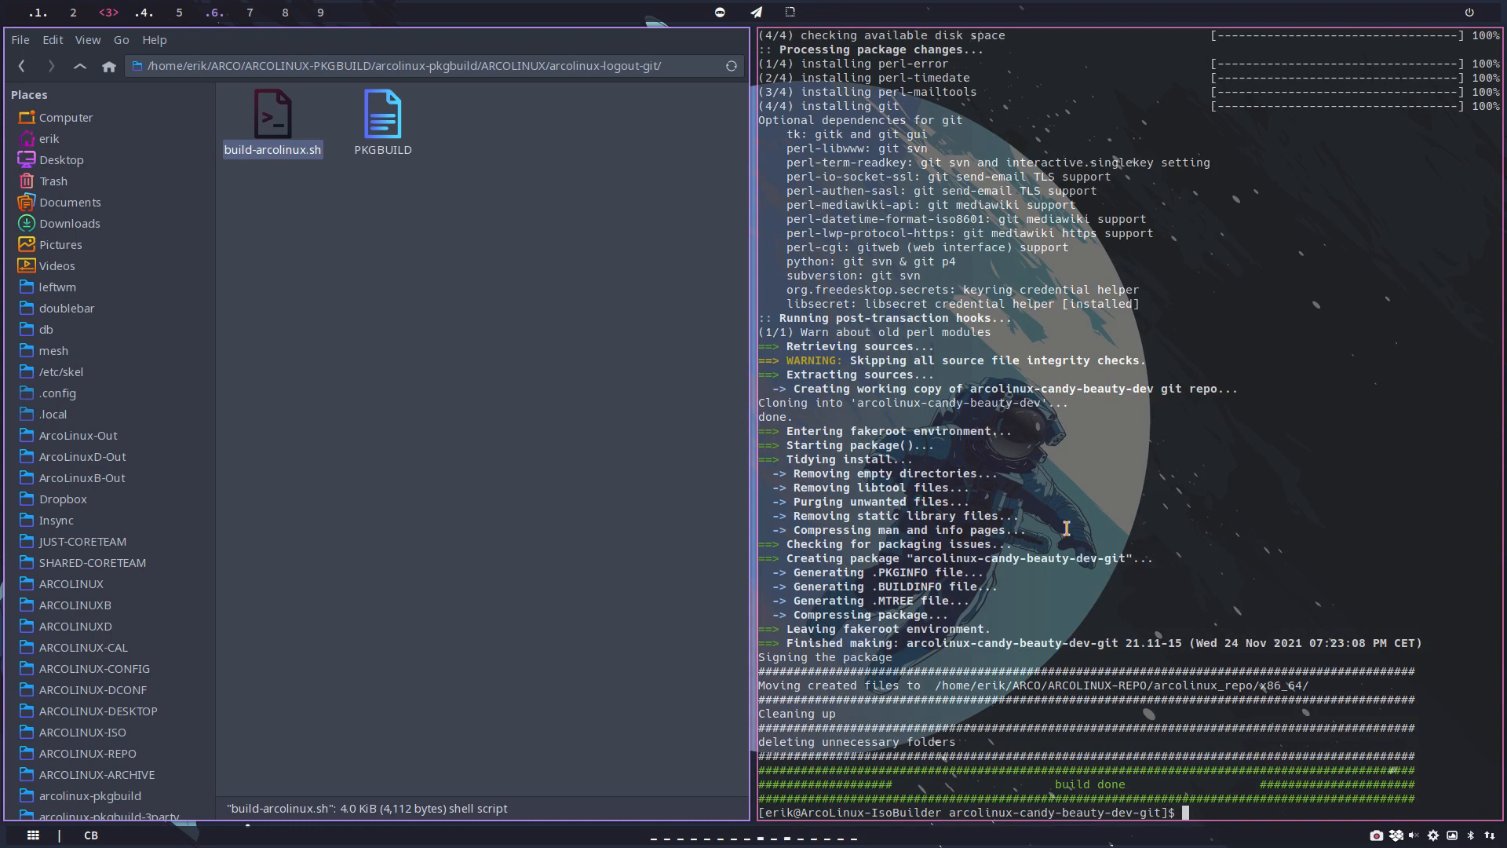
Step: Close the old build terminal, open a new one in the arcolinux-logout-git folder, and run the build-arcolinux.sh script
{"action": "key", "text": "super+q"}
{"action": "right_click", "coordinate": [559, 301]}
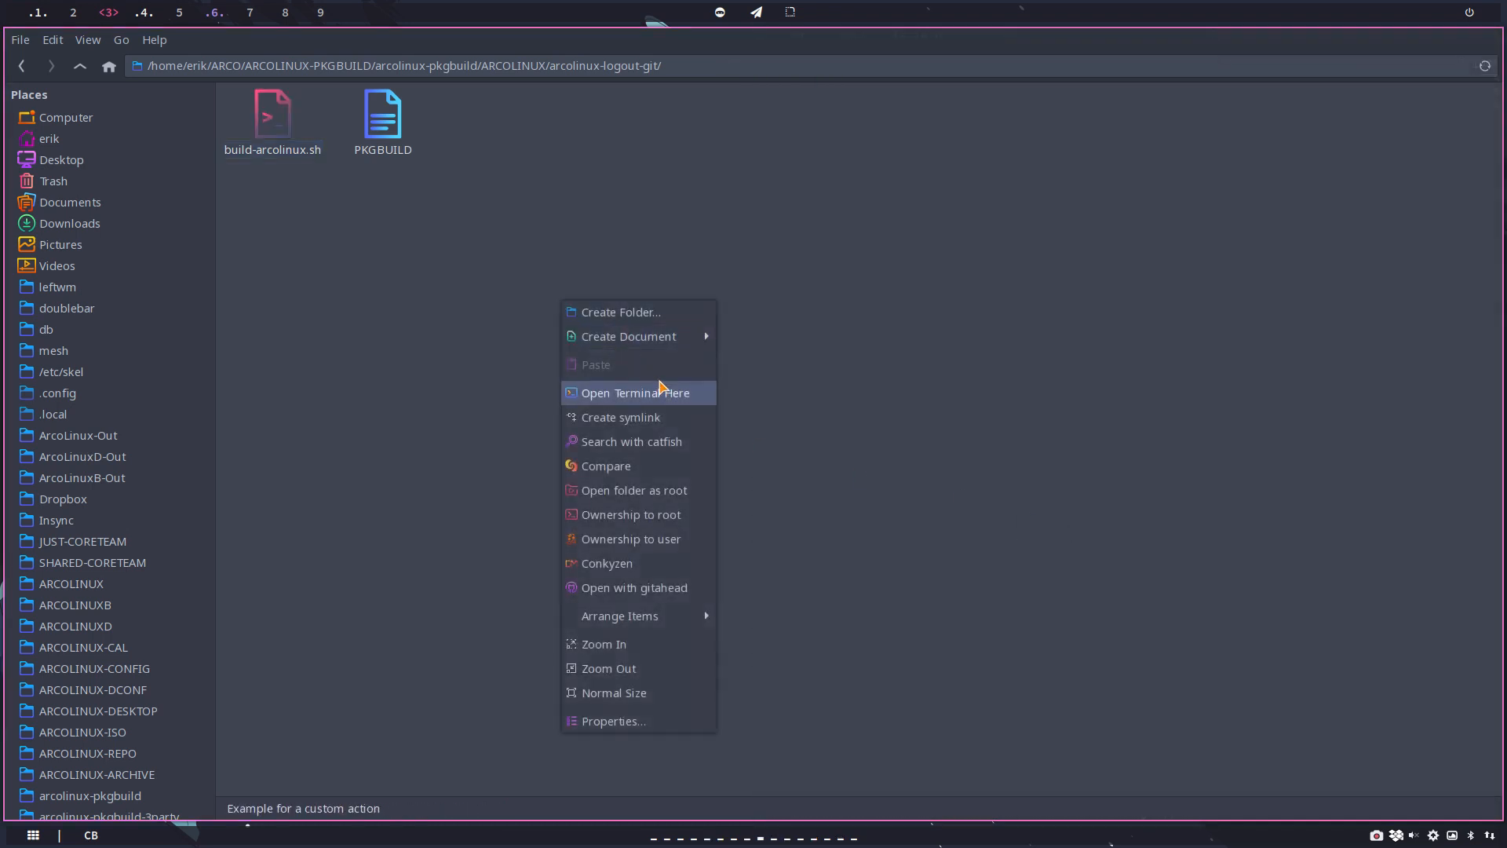
{"action": "left_click", "coordinate": [665, 391]}
{"action": "type", "text": "./b"}
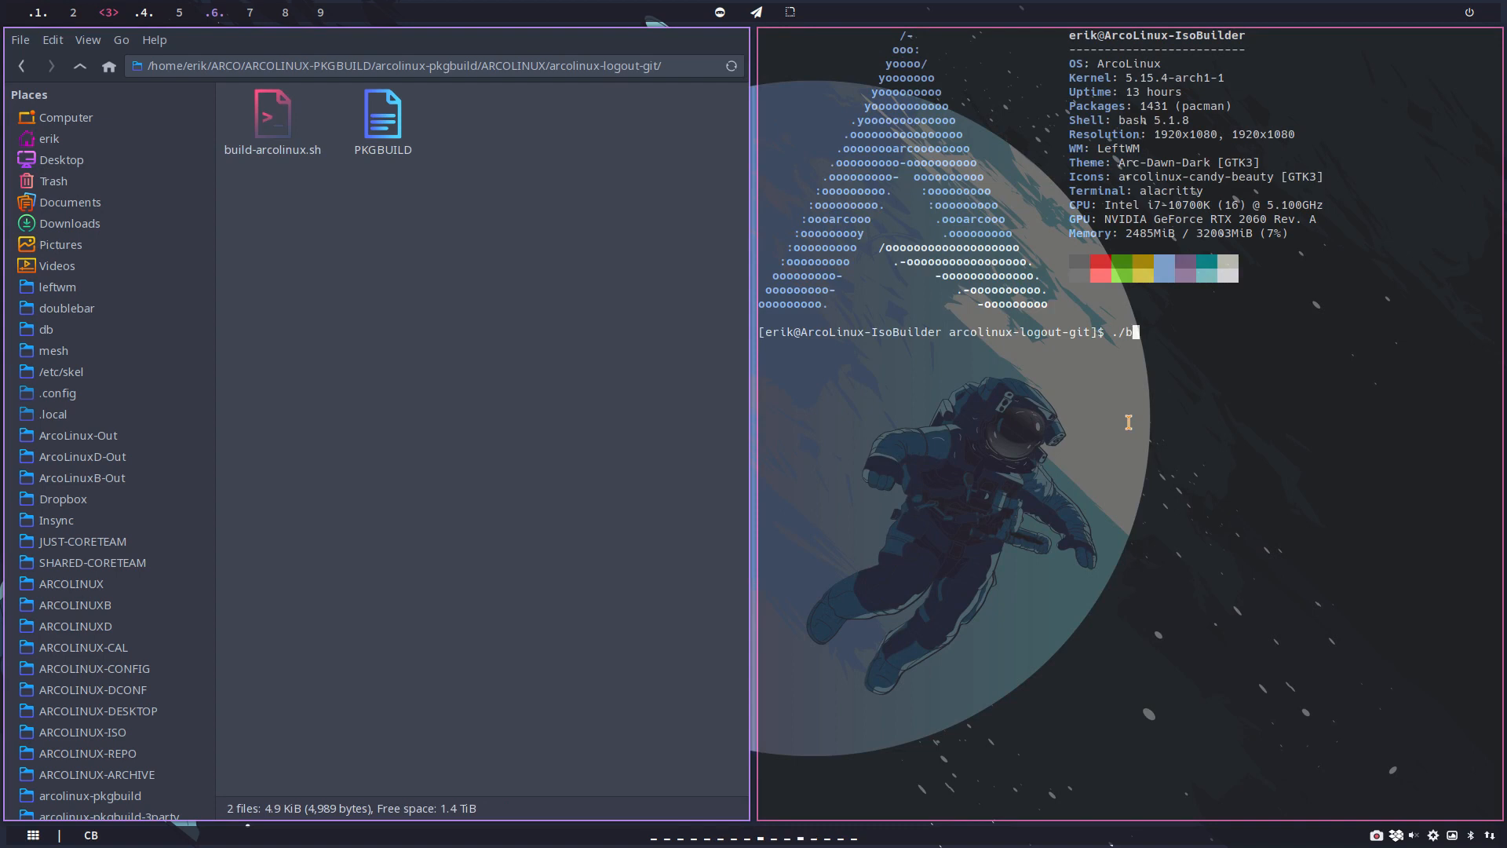
{"action": "key", "text": "Tab"}
{"action": "key", "text": "Return"}
{"action": "key", "text": "Return"}
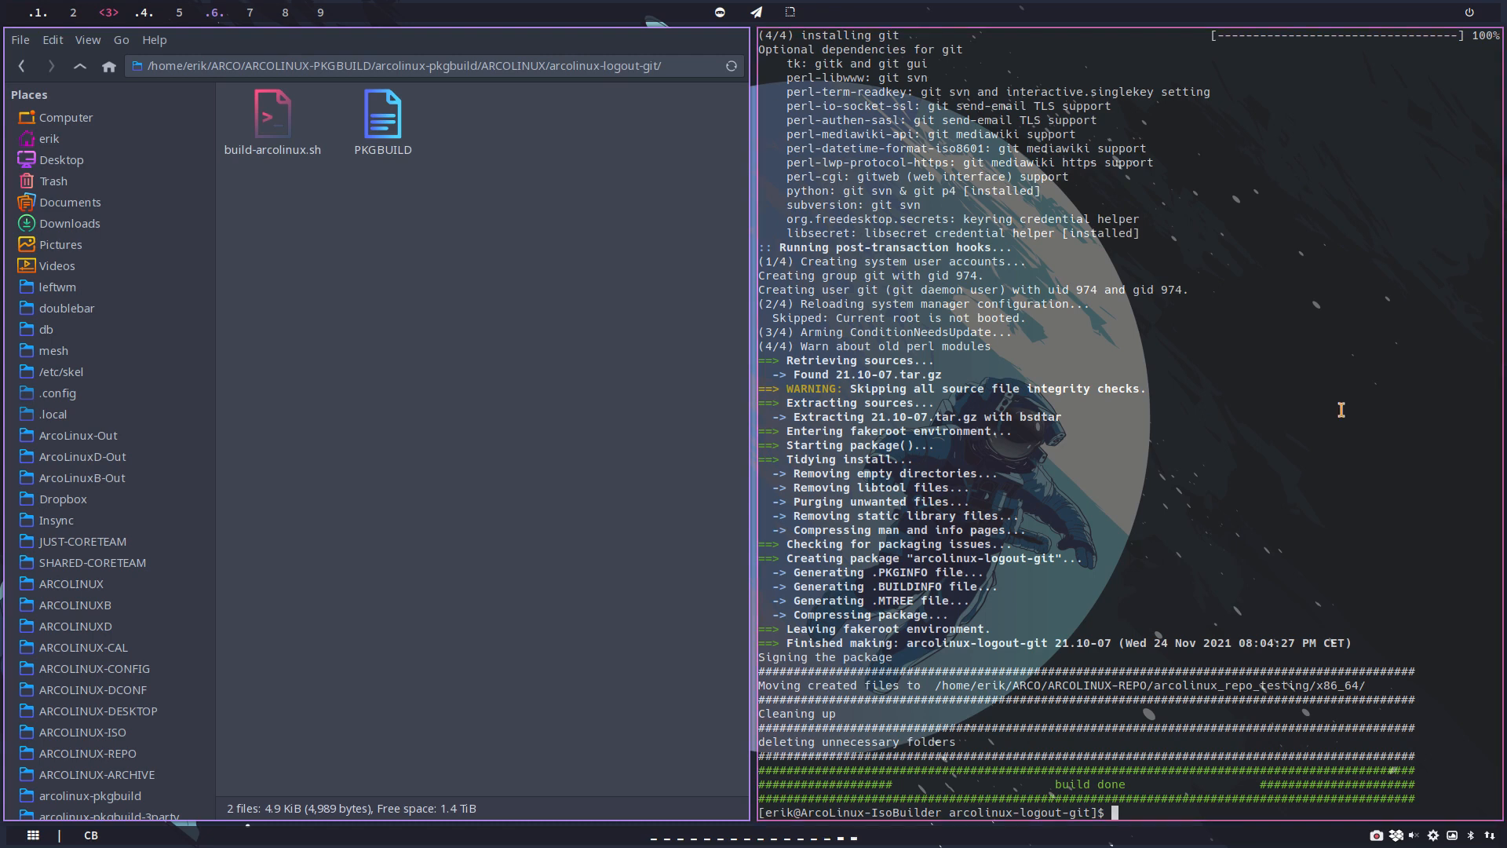
Step: Set pkgver to 21.11 and pkgrel to 01 in the arcolinux-logout-git PKGBUILD, save it, and close the editor
{"action": "double_click", "coordinate": [385, 132]}
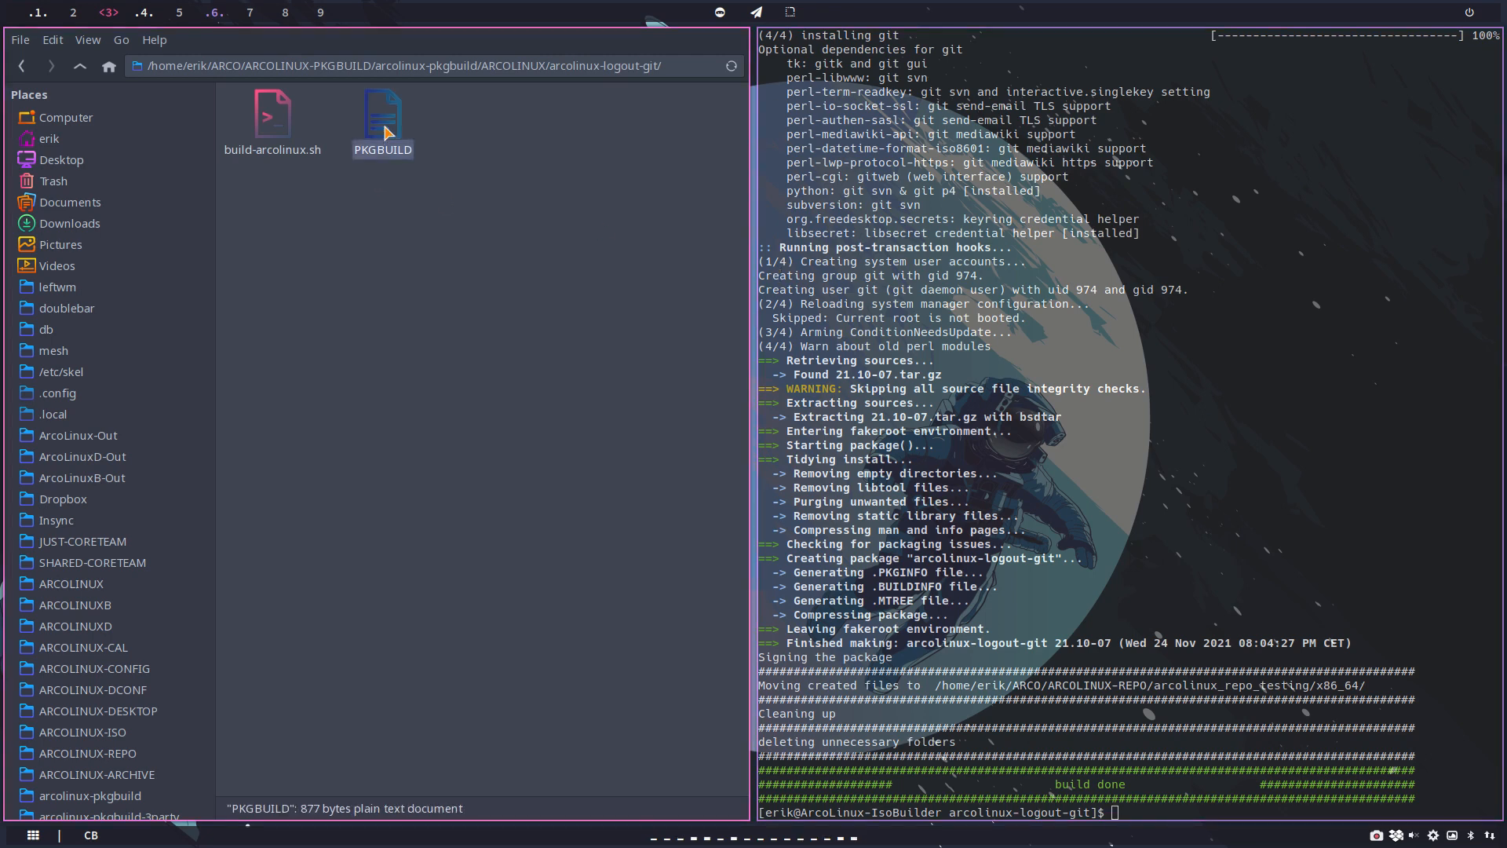
{"action": "left_click", "coordinate": [960, 600]}
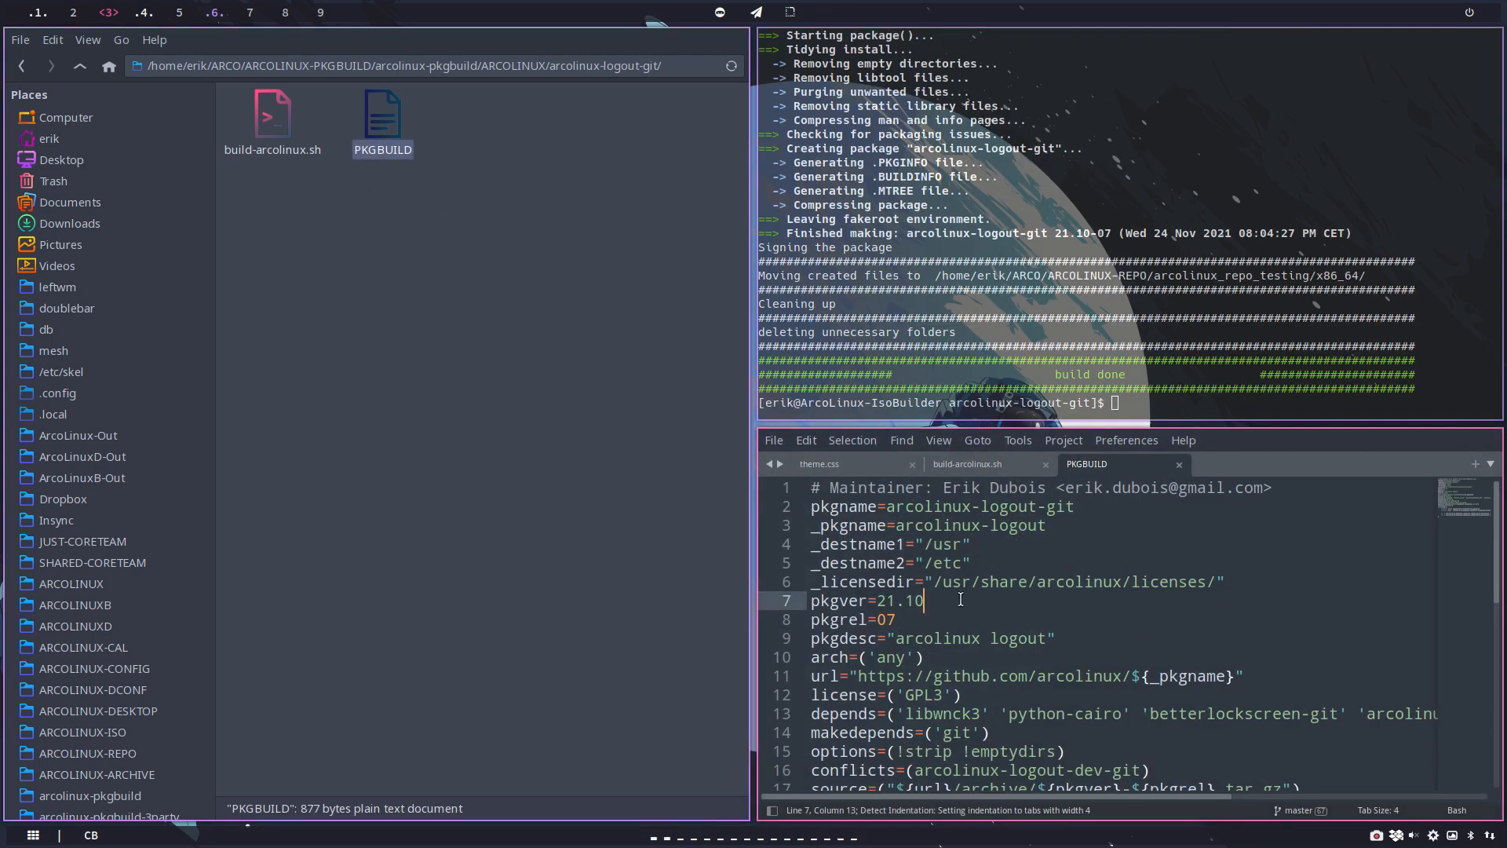
{"action": "key", "text": "BackSpace"}
{"action": "type", "text": "1"}
{"action": "key", "text": "Down"}
{"action": "key", "text": "BackSpace"}
{"action": "key", "text": "BackSpace"}
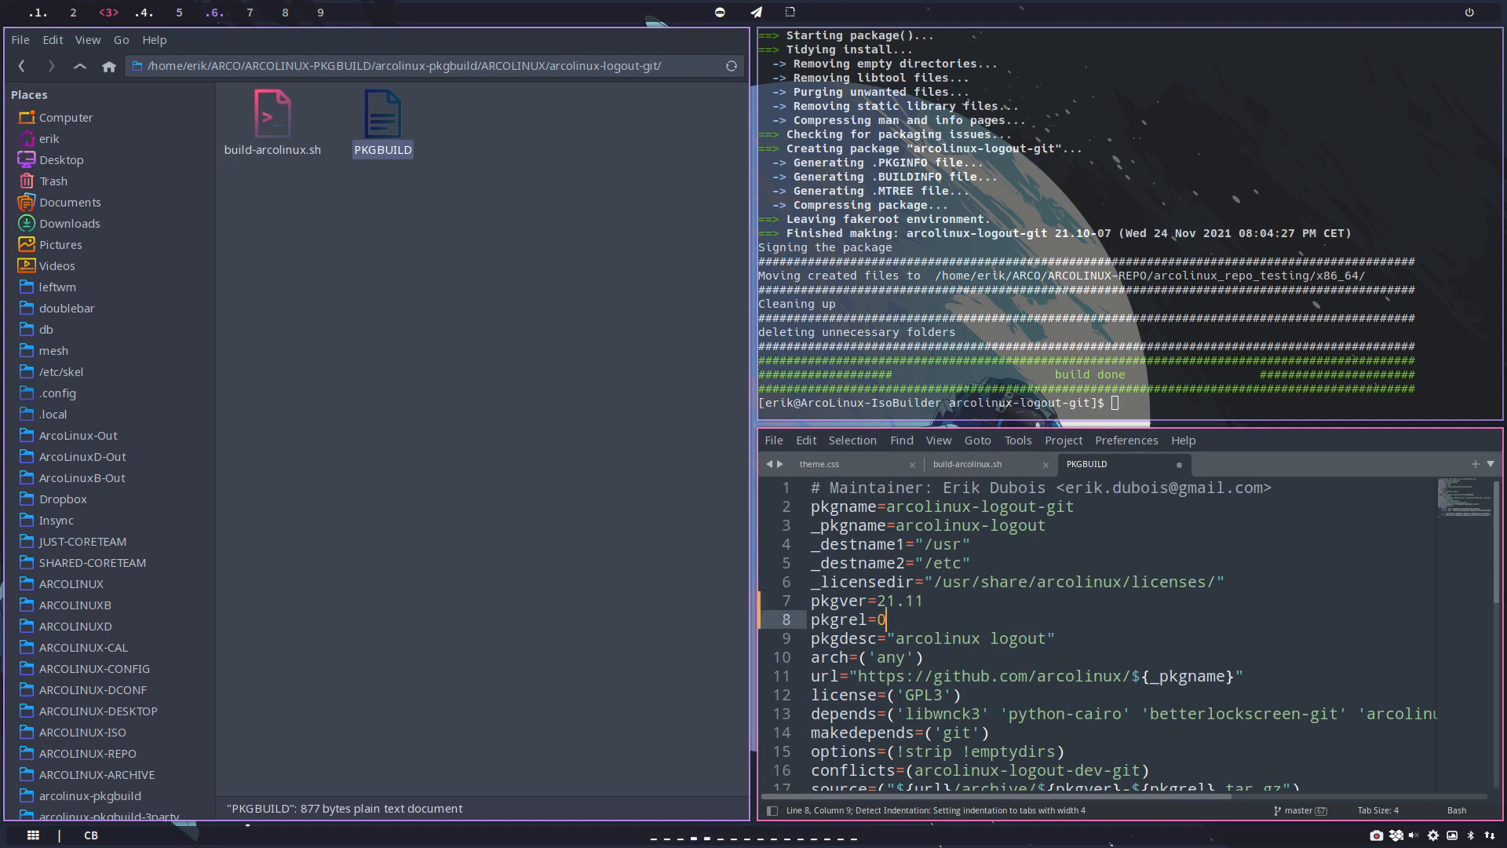
{"action": "type", "text": "01"}
{"action": "key", "text": "ctrl+s"}
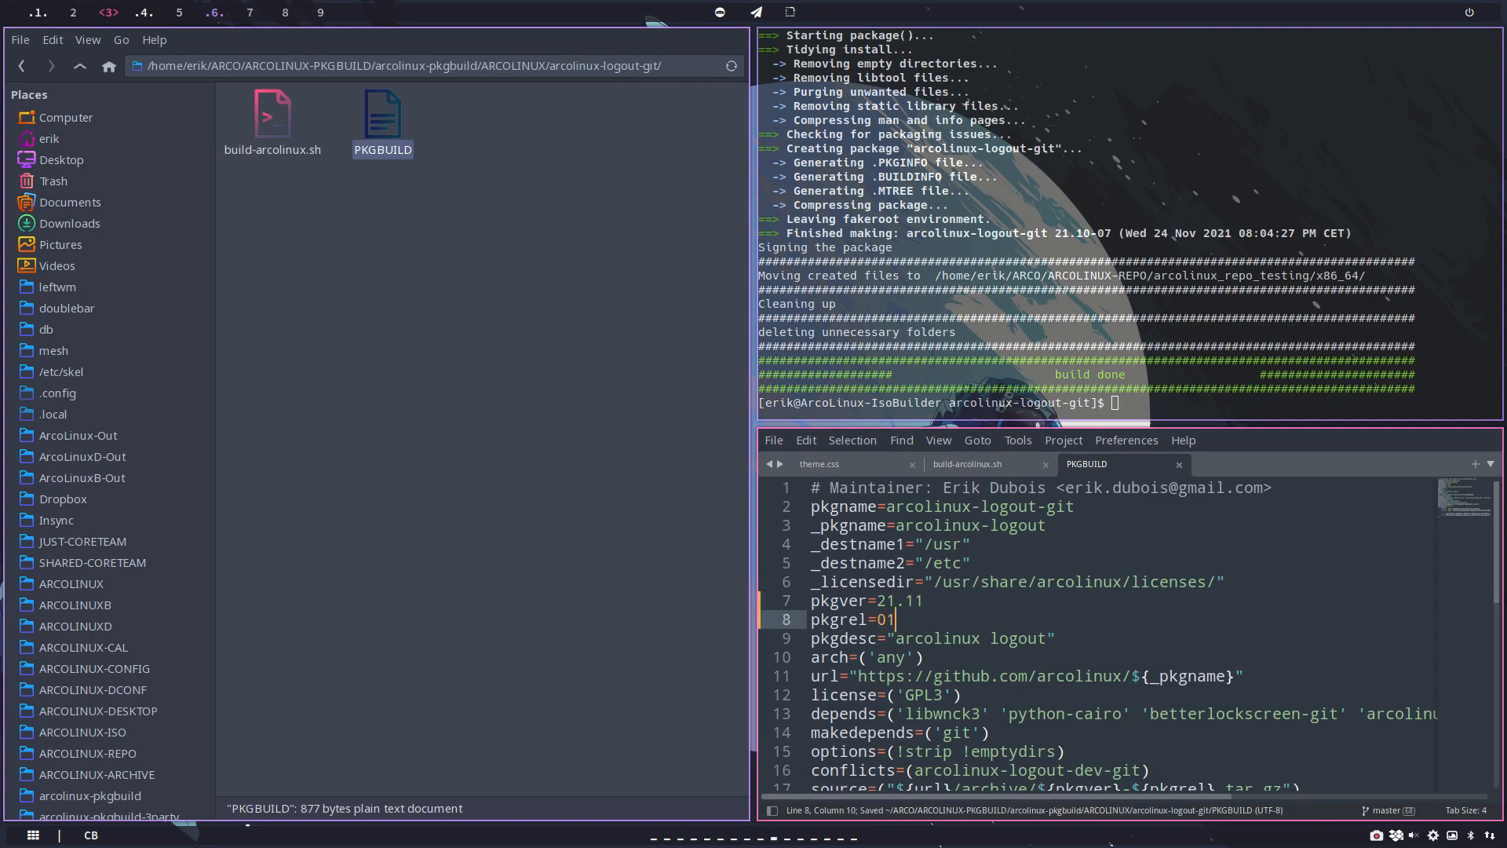
{"action": "key", "text": "super+q"}
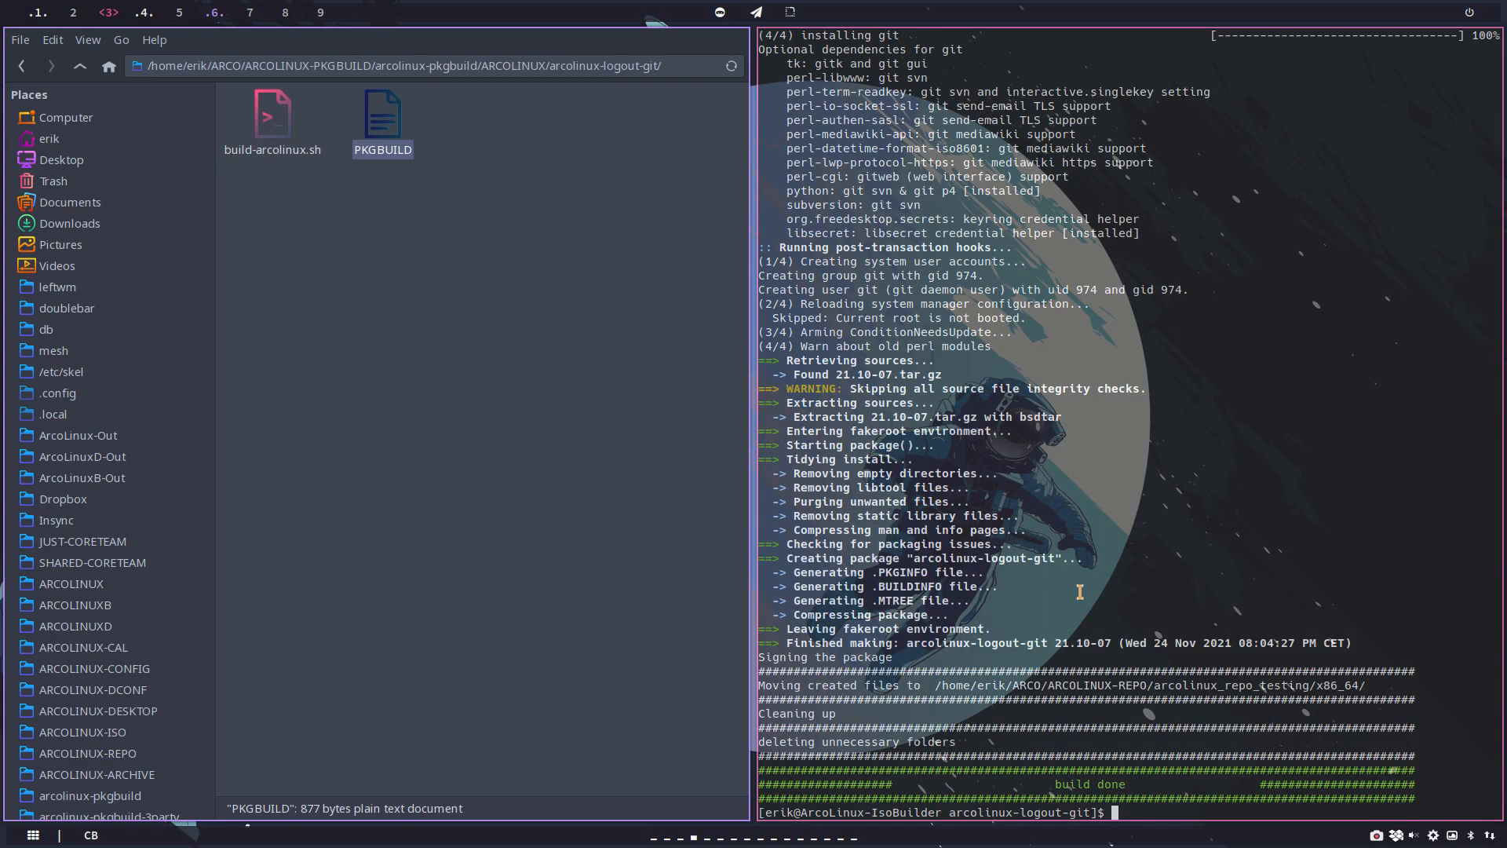
Step: Build arcolinux-logout-git 21.11-01 with ./build-arcolinux.sh, rerunning the script until the package is produced
{"action": "type", "text": "./build-arcolinux.sh"}
{"action": "key", "text": "Return"}
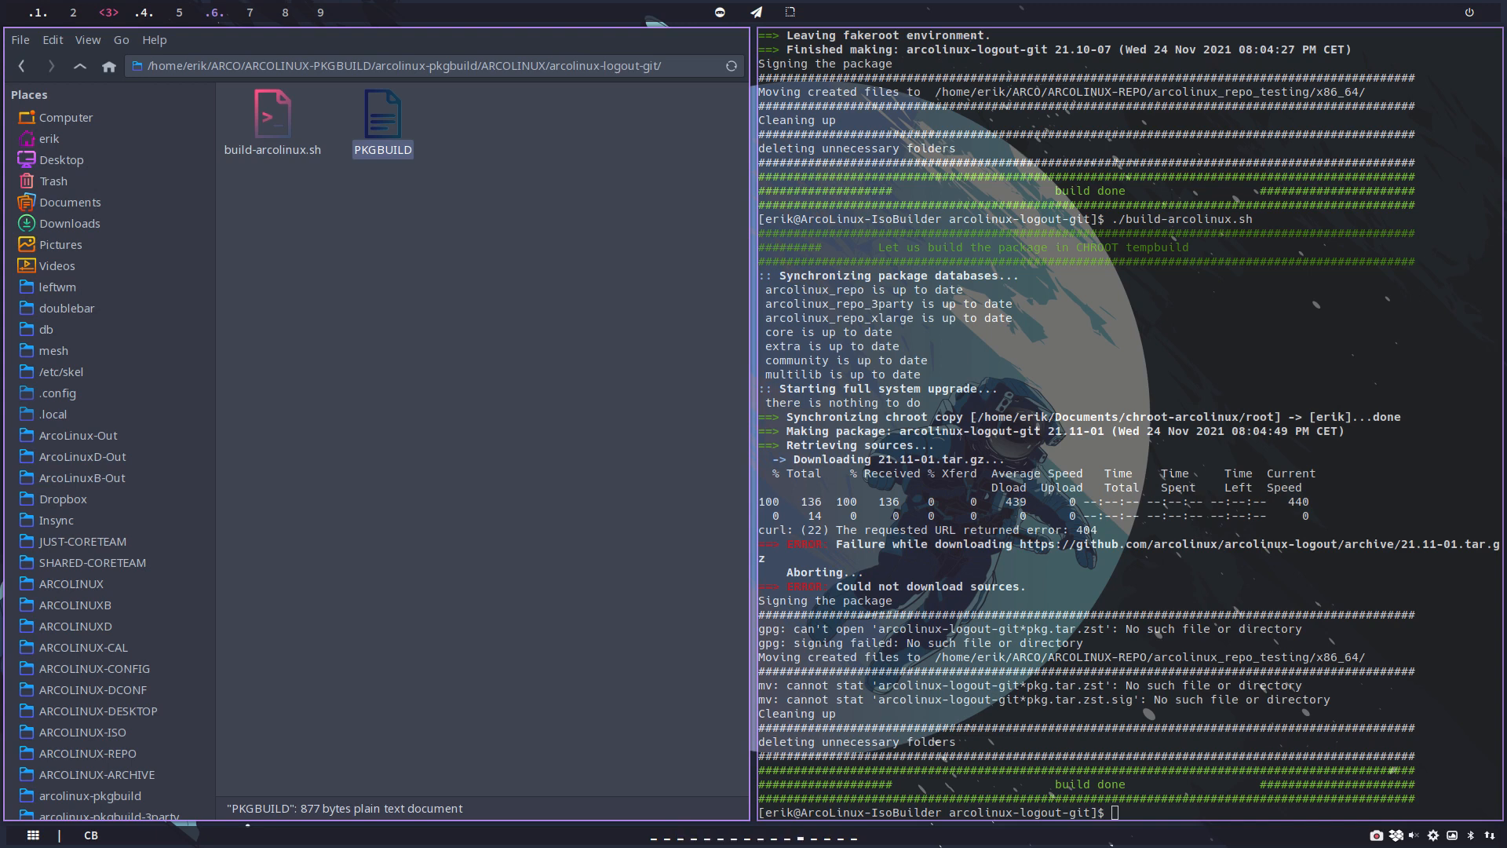
{"action": "key", "text": "Up"}
{"action": "key", "text": "Return"}
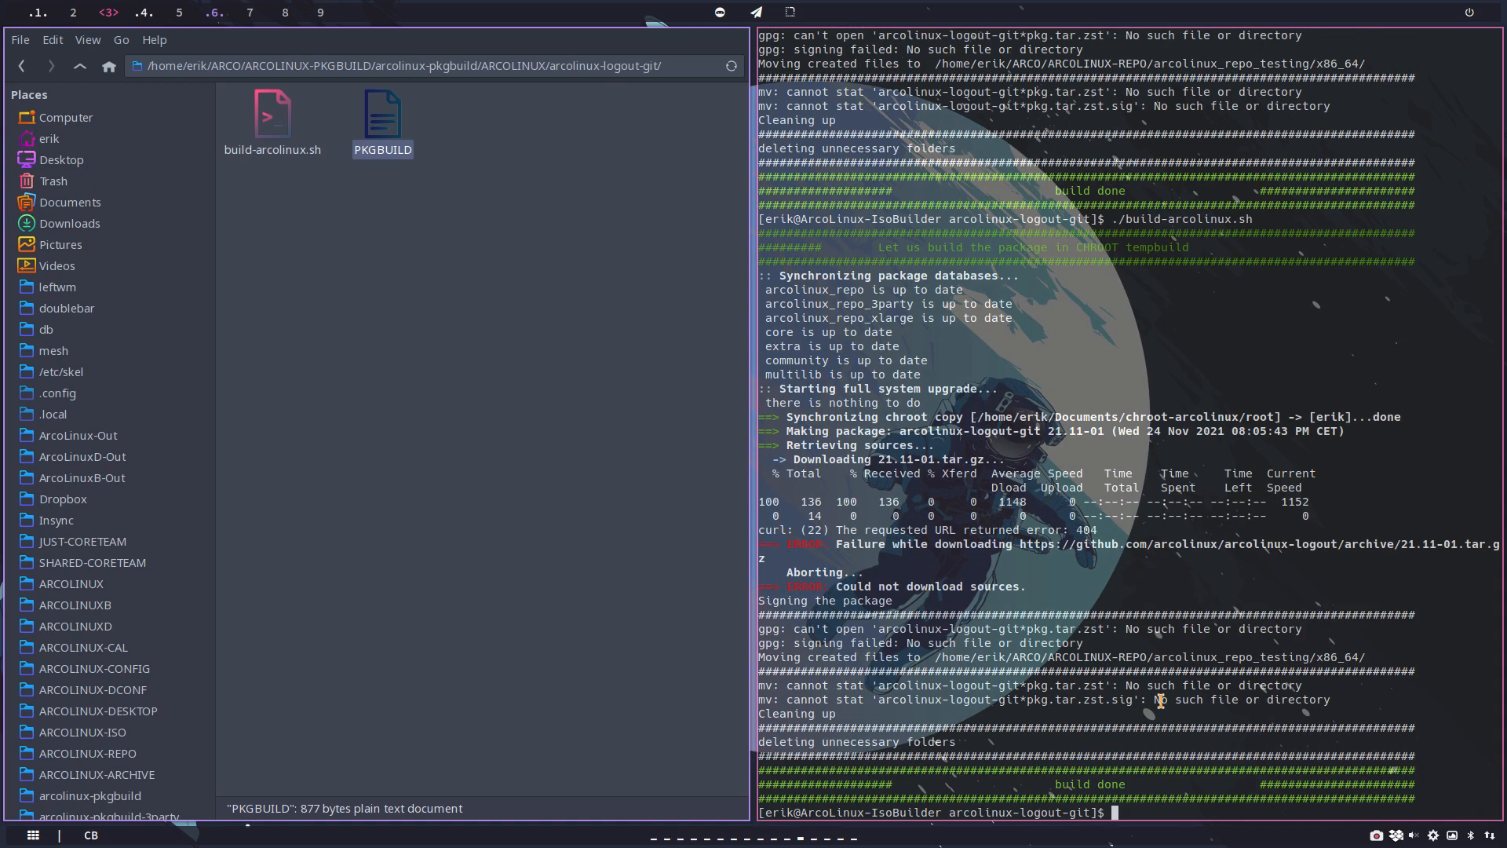
{"action": "key", "text": "Up"}
{"action": "key", "text": "Return"}
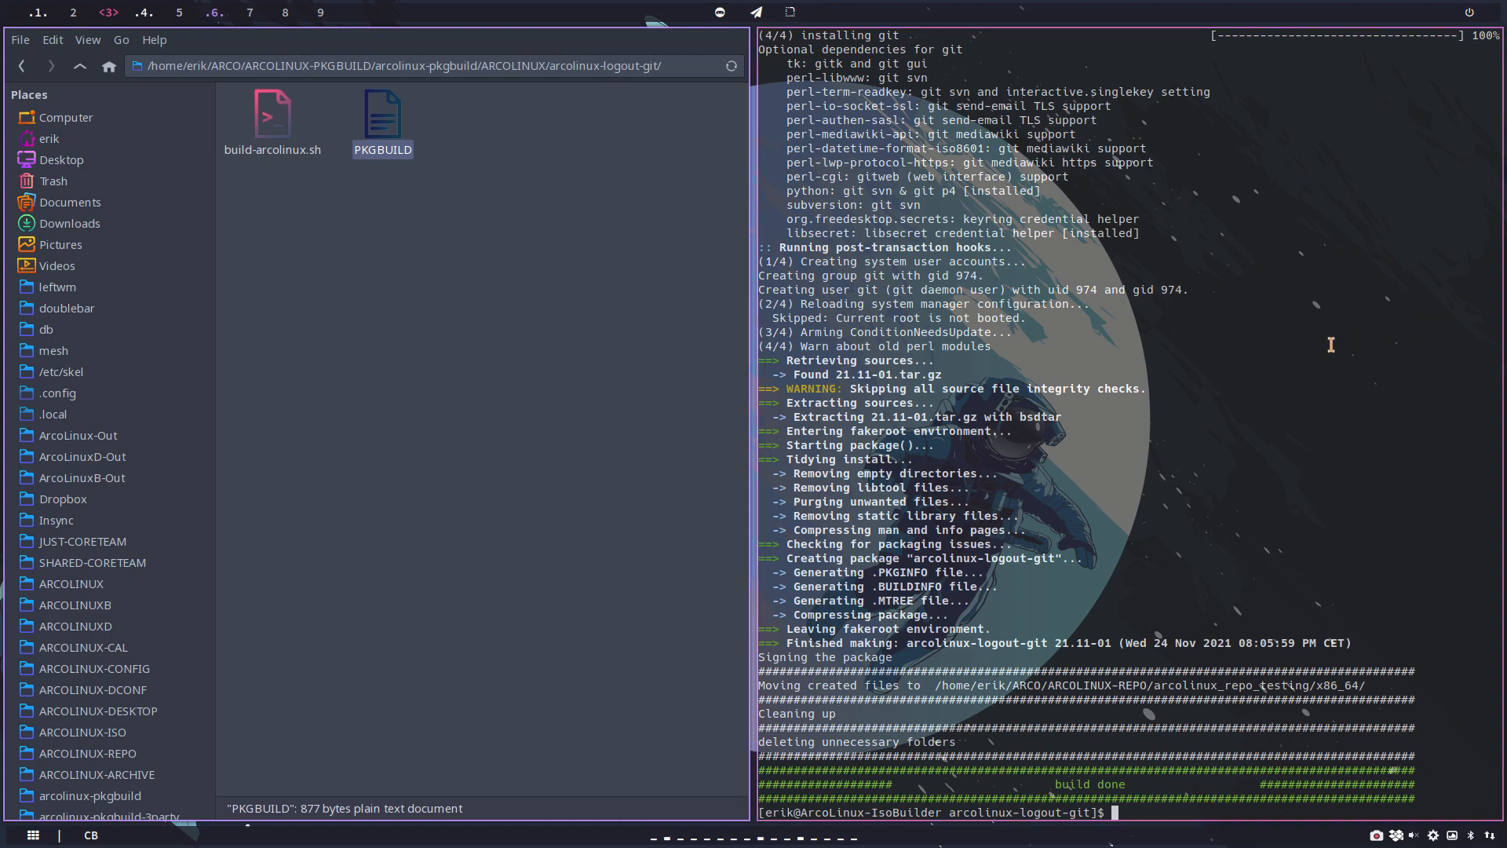
Step: Run update in the terminal and accept the installation of arcolinux-logout-git 21.11-01
{"action": "type", "text": "update"}
{"action": "key", "text": "Return"}
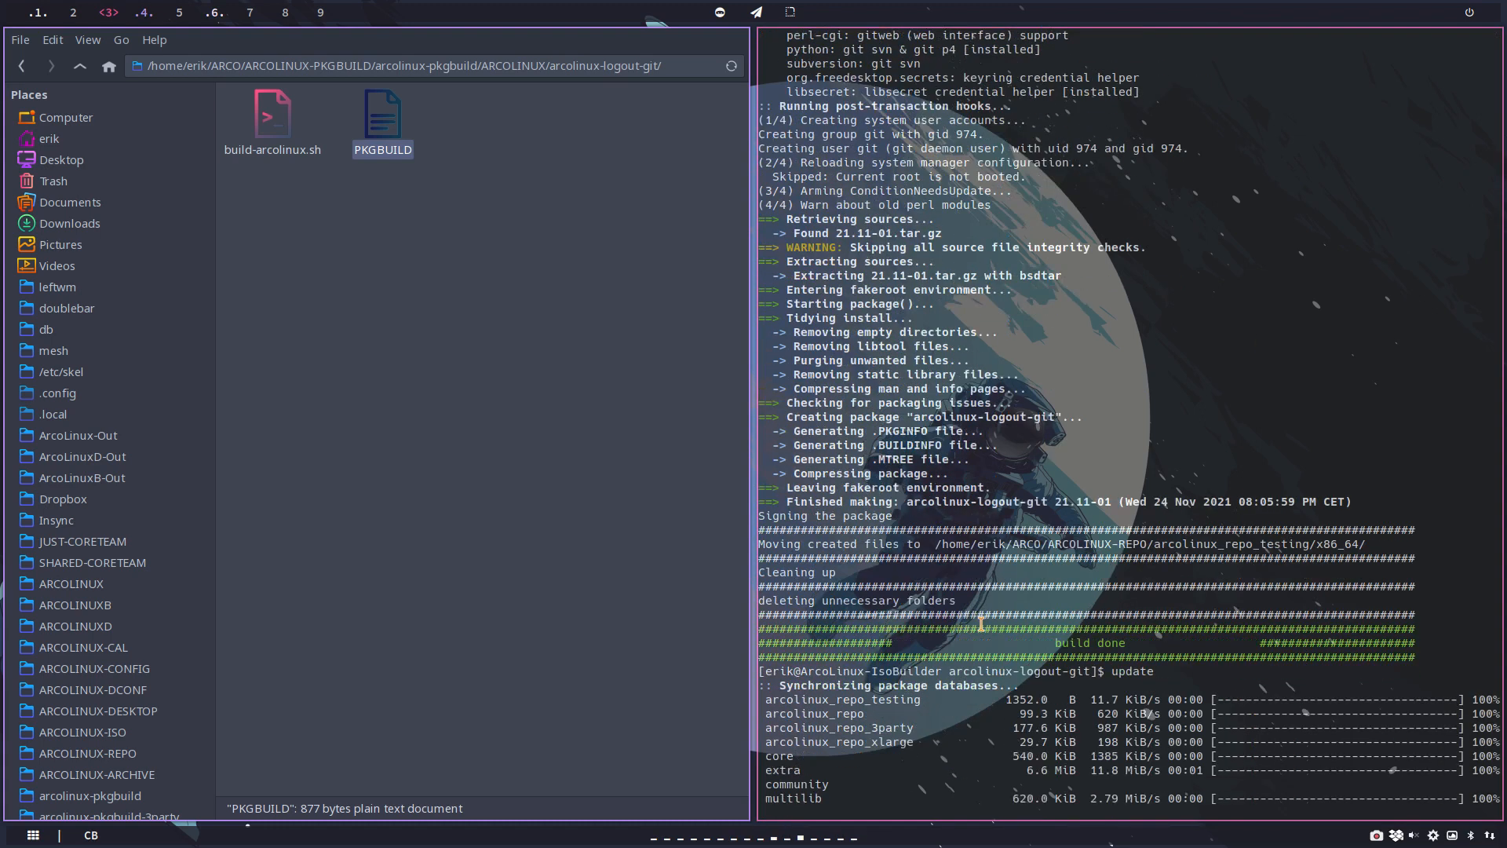
{"action": "key", "text": "Return"}
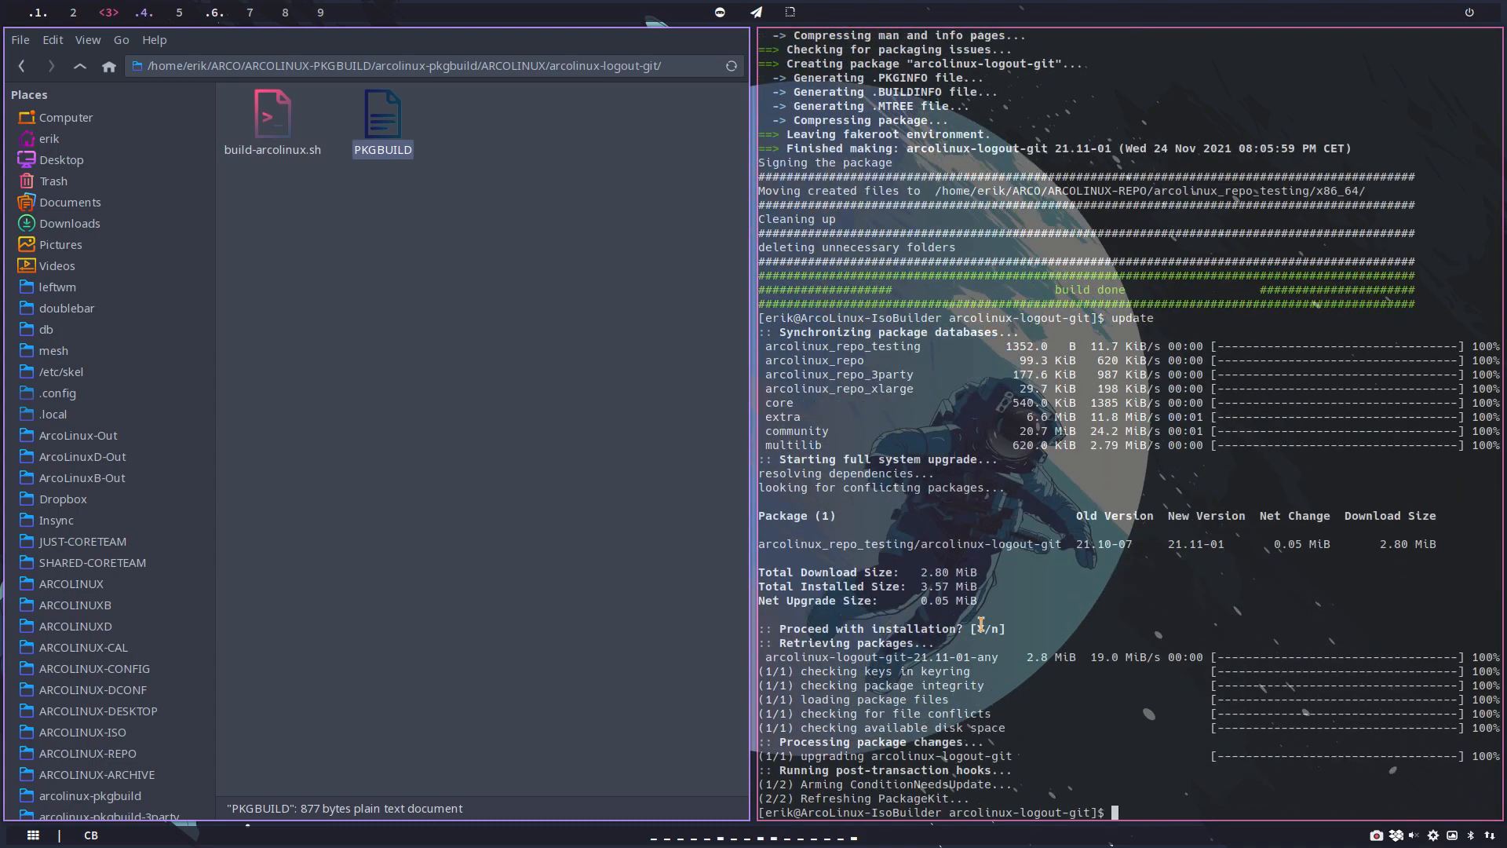
Step: Choose the beauty theme in the logout screen's settings, save the settings, cancel the logout, and reopen the screen to check the icons
{"action": "key", "text": "super+x"}
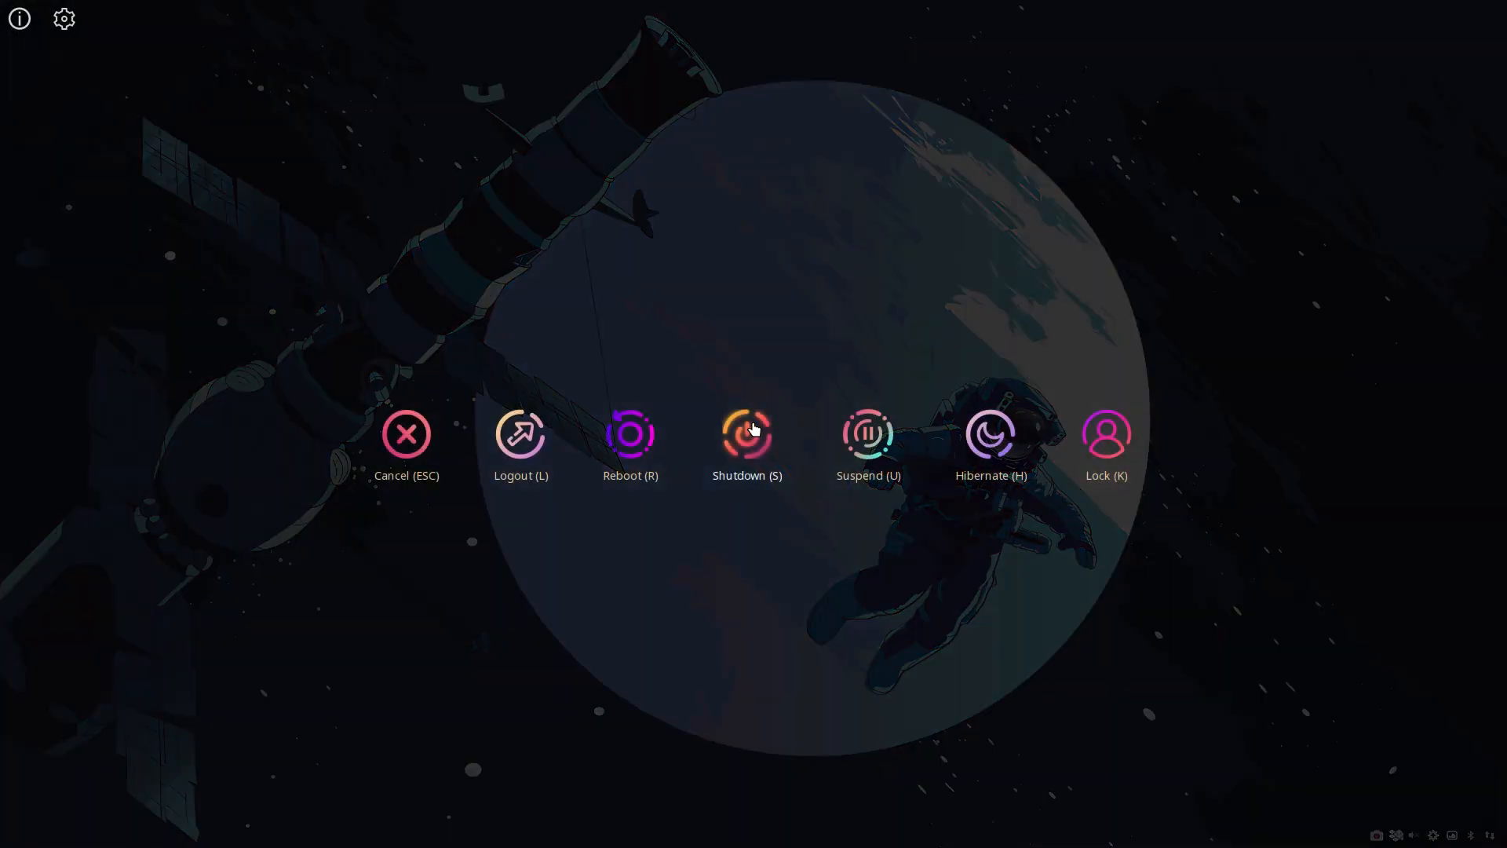
{"action": "left_click", "coordinate": [64, 21]}
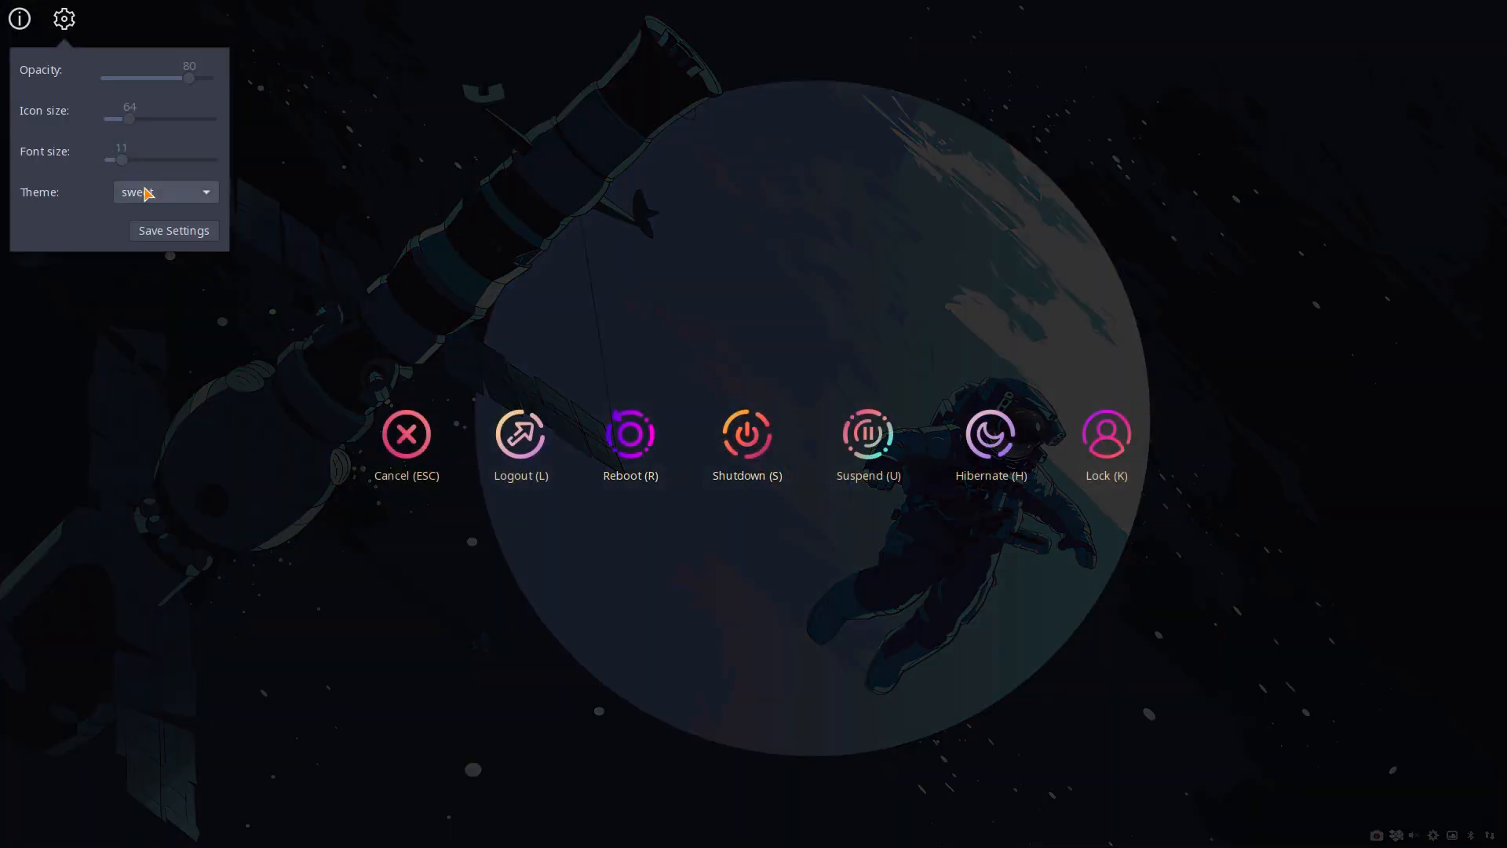
{"action": "left_click", "coordinate": [150, 193]}
{"action": "scroll", "coordinate": [149, 193], "scroll_direction": "up", "scroll_amount": 6}
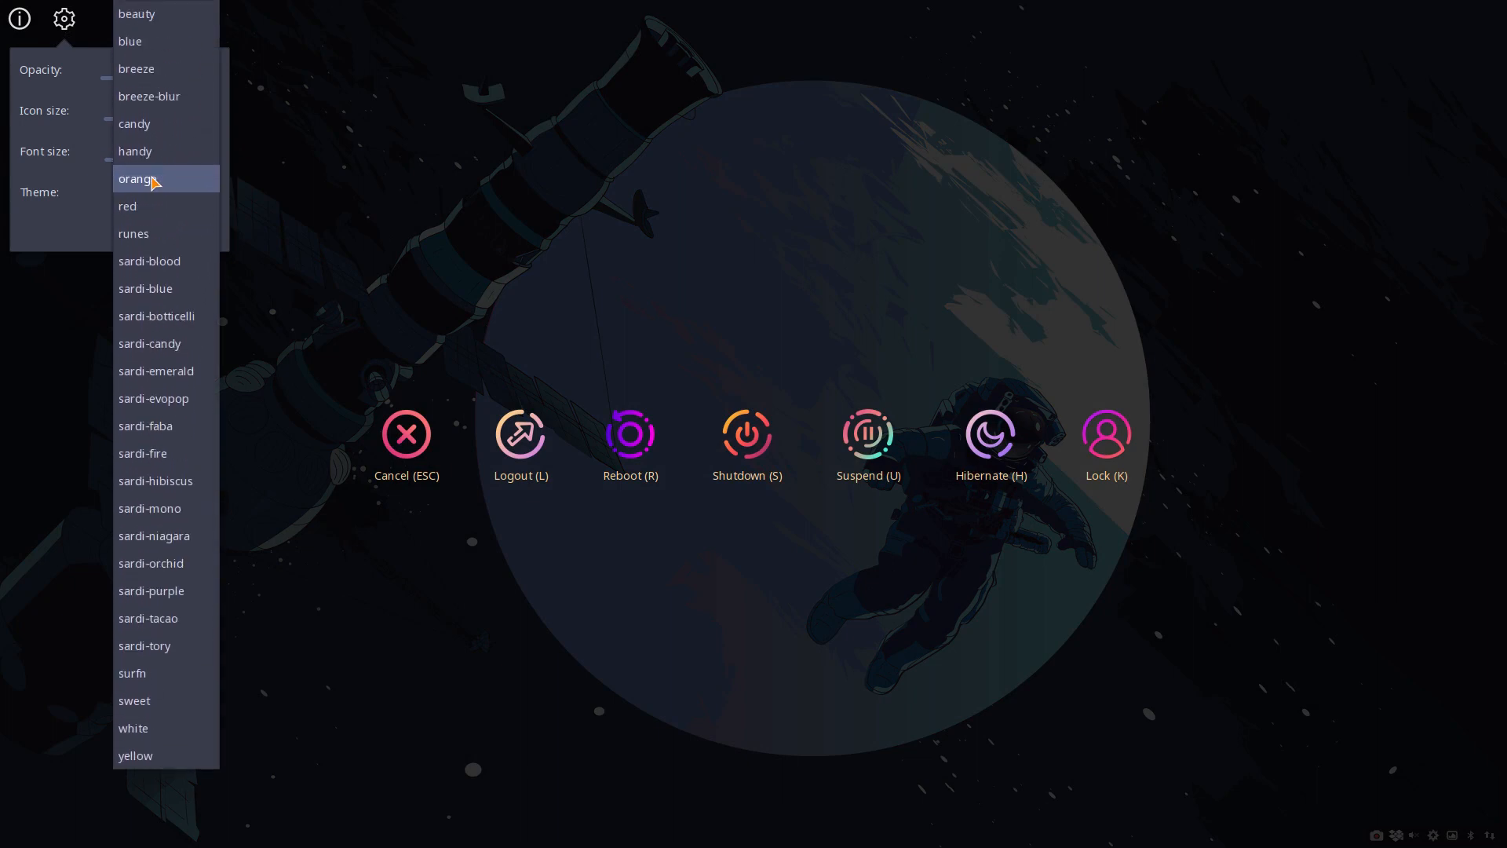
{"action": "left_click", "coordinate": [161, 17]}
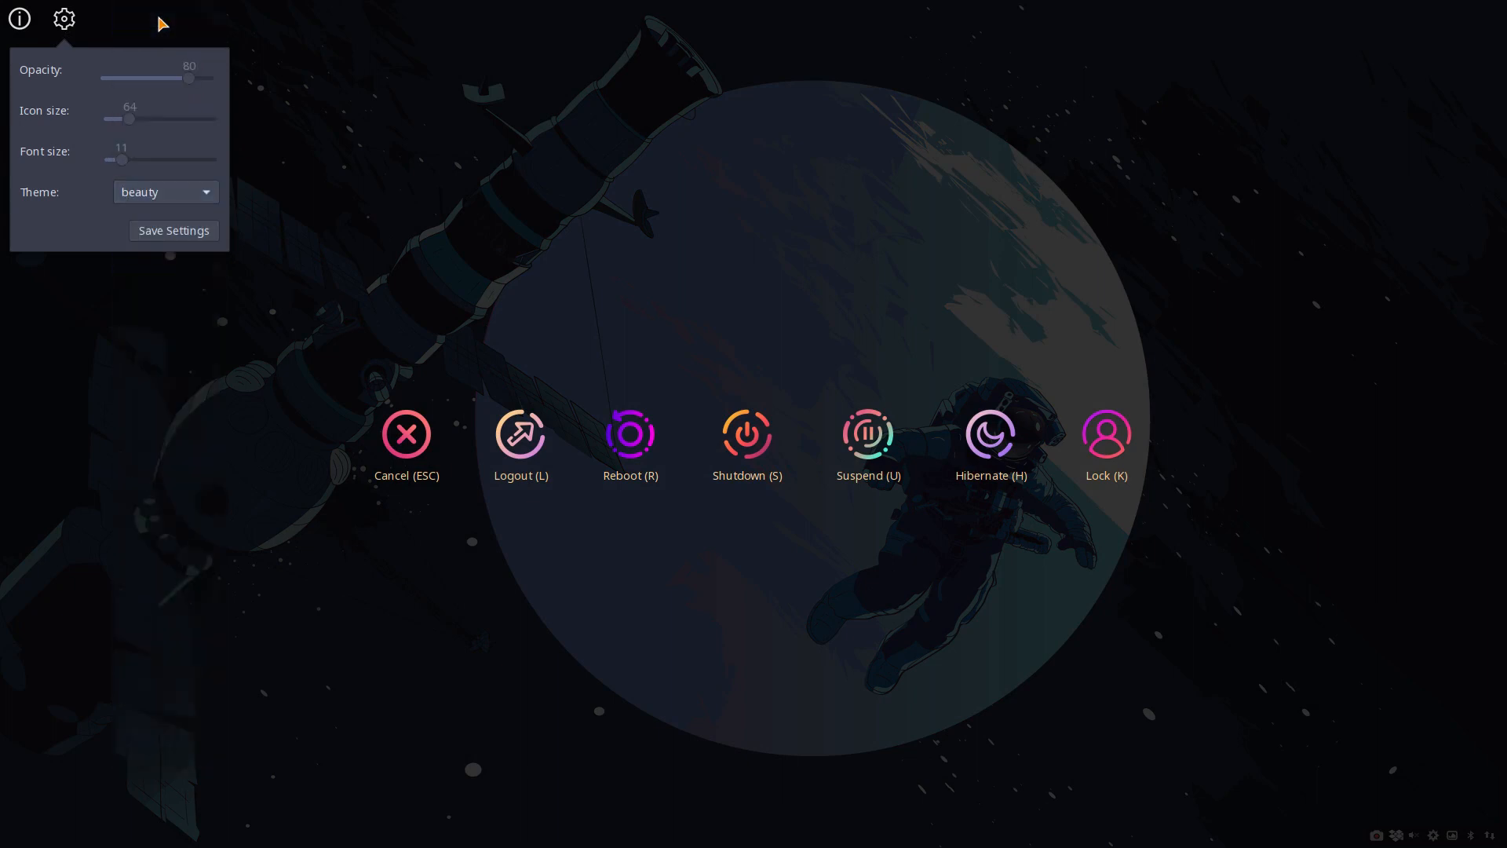
{"action": "left_click", "coordinate": [180, 229]}
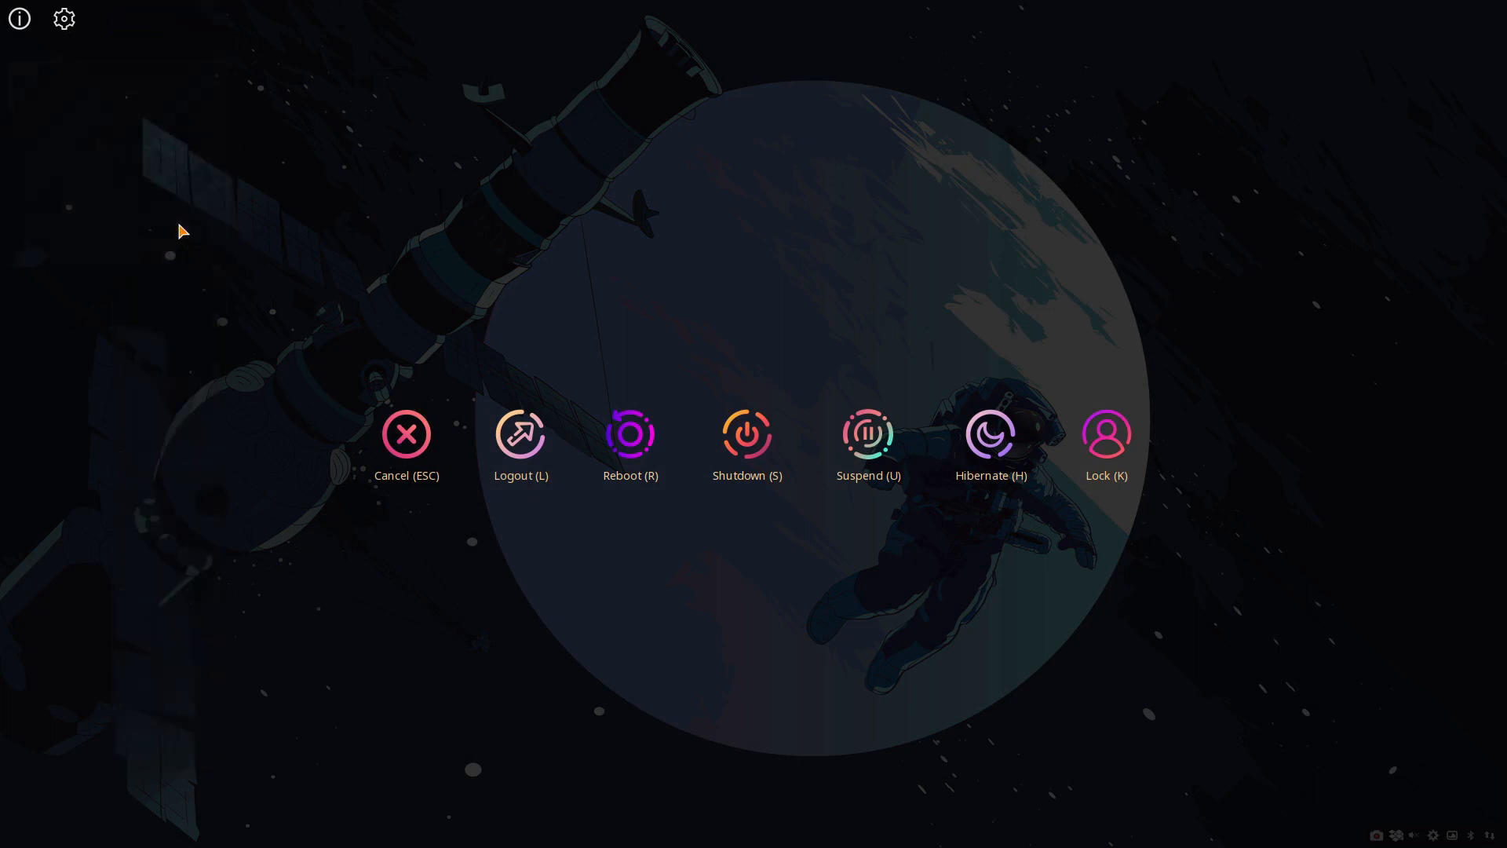
{"action": "left_click", "coordinate": [379, 429]}
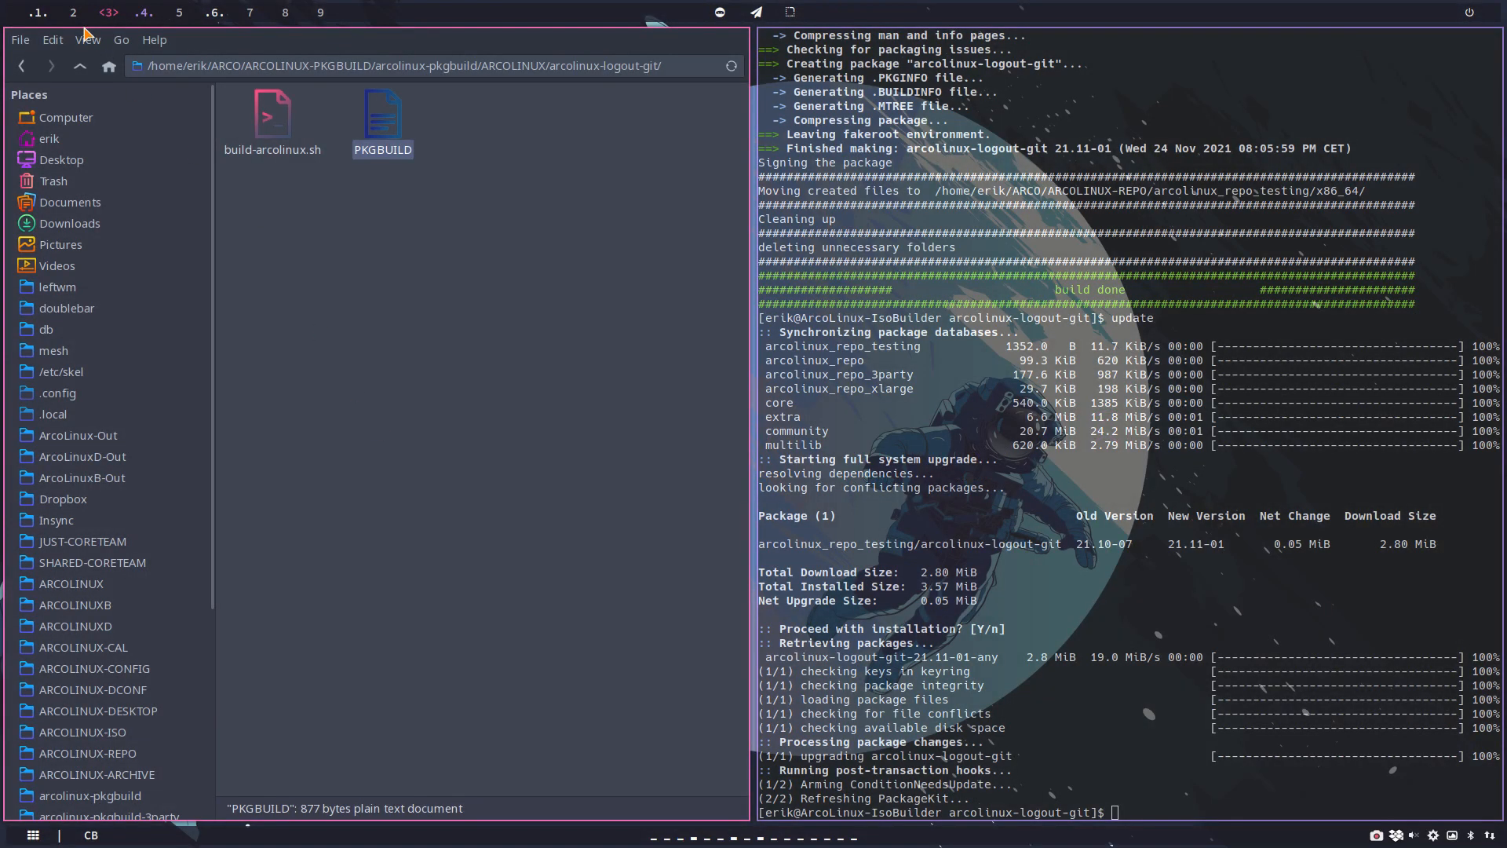
{"action": "key", "text": "super+x"}
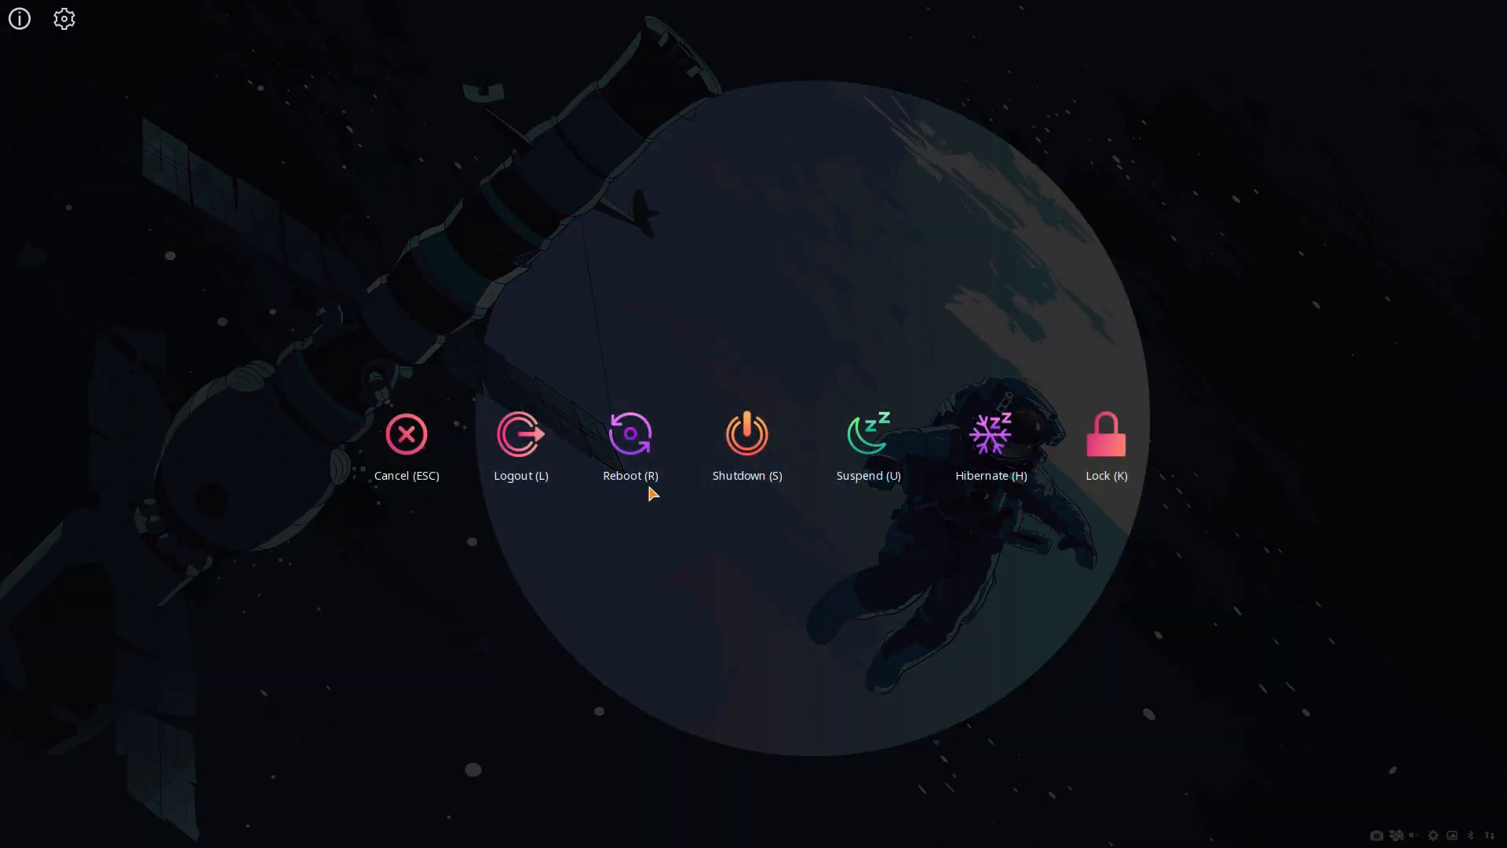